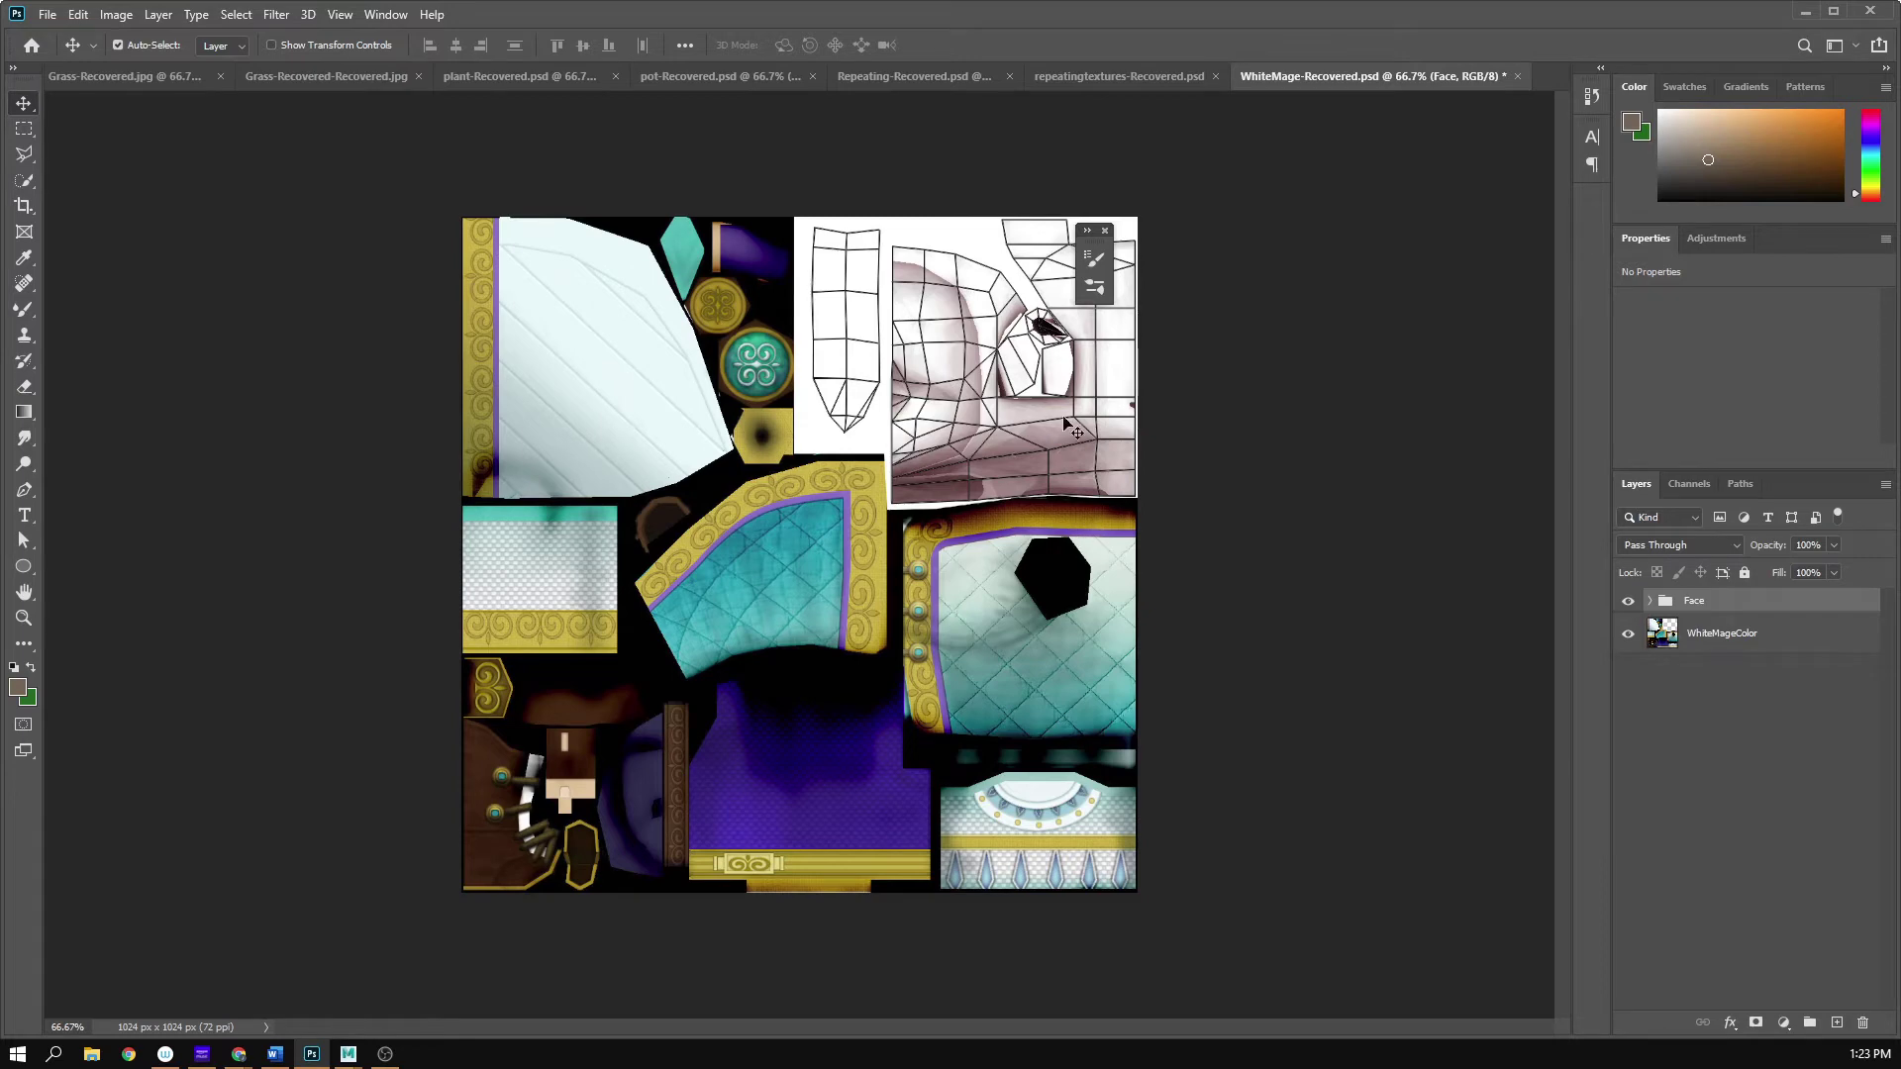
- Examine the face and hair UV layout in the texture sheet, up close and as a whole
key(z)
click(953, 368)
drag(981, 390, 697, 551)
click(810, 507)
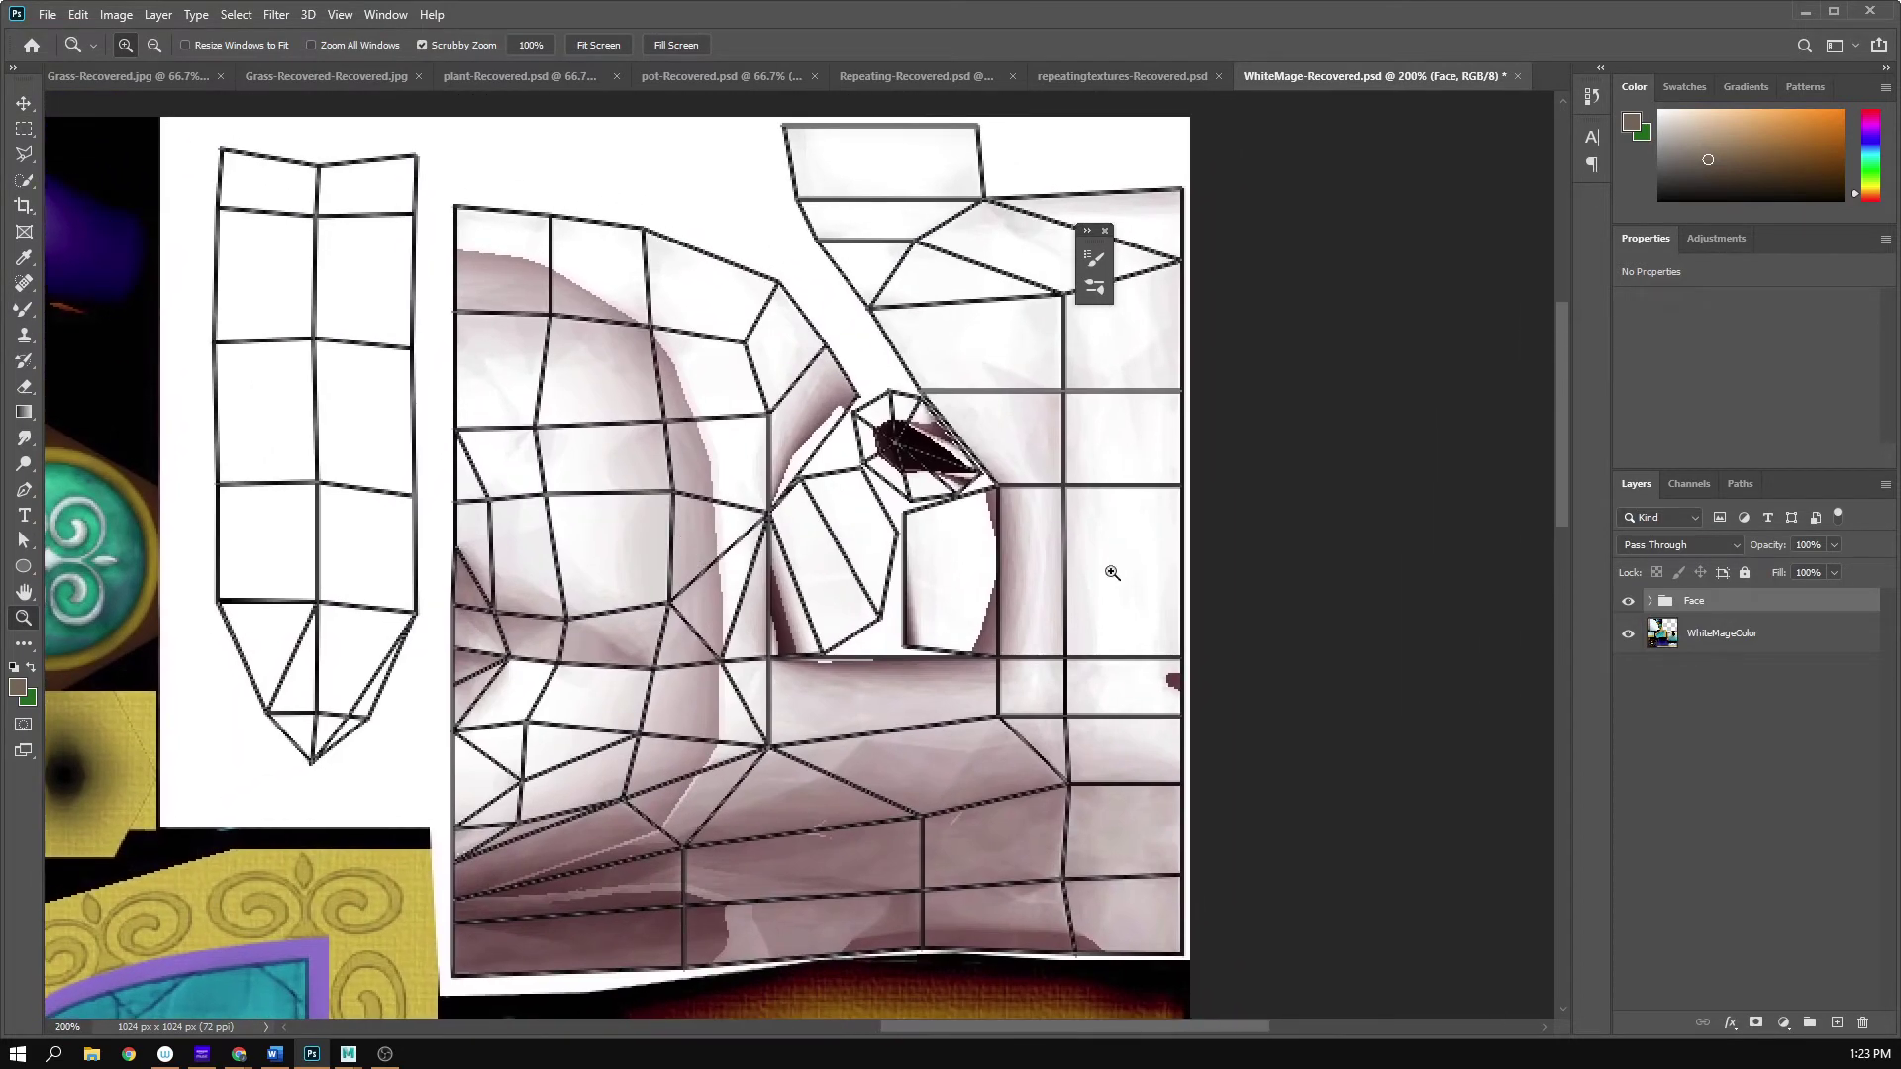
drag(425, 755, 440, 690)
alt+click(522, 736)
alt+click(734, 603)
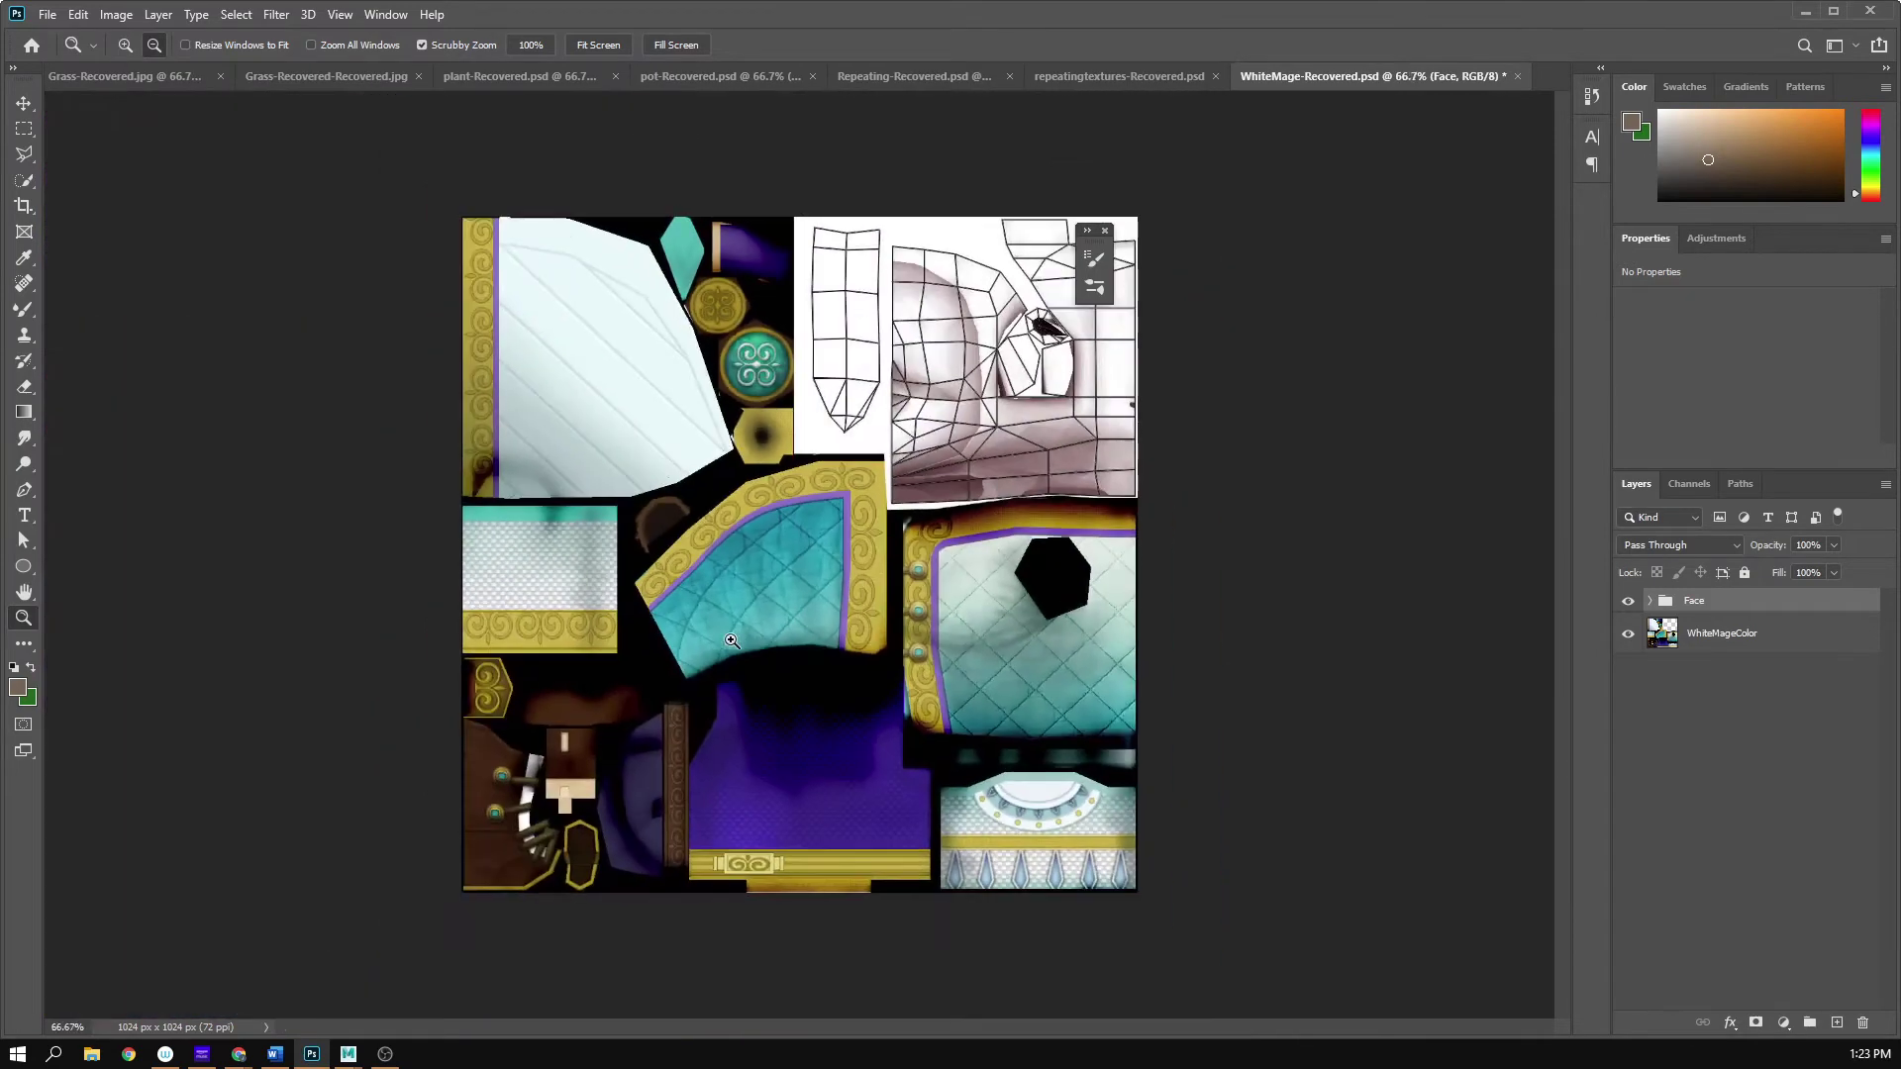
click(859, 434)
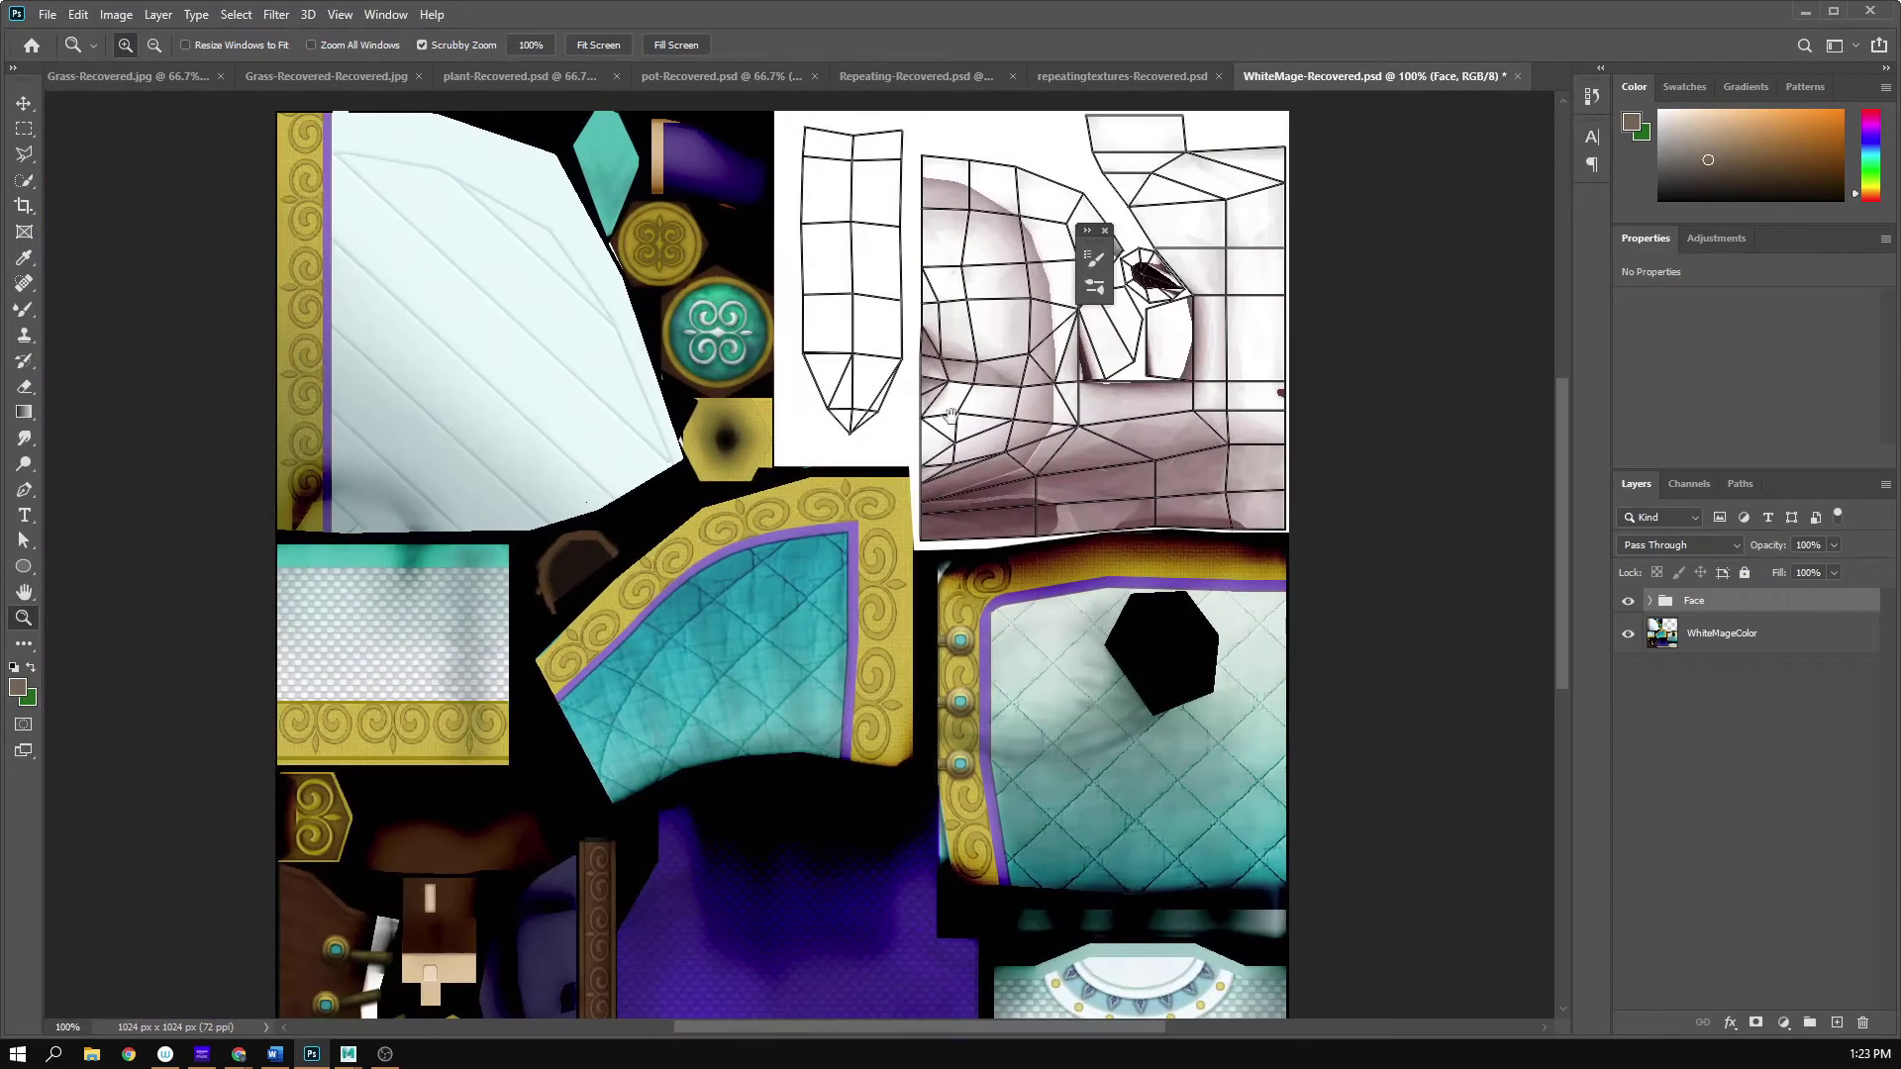
- Expand the Face group, select the AO_JustHead layer, and hide the UVs layer
click(1650, 600)
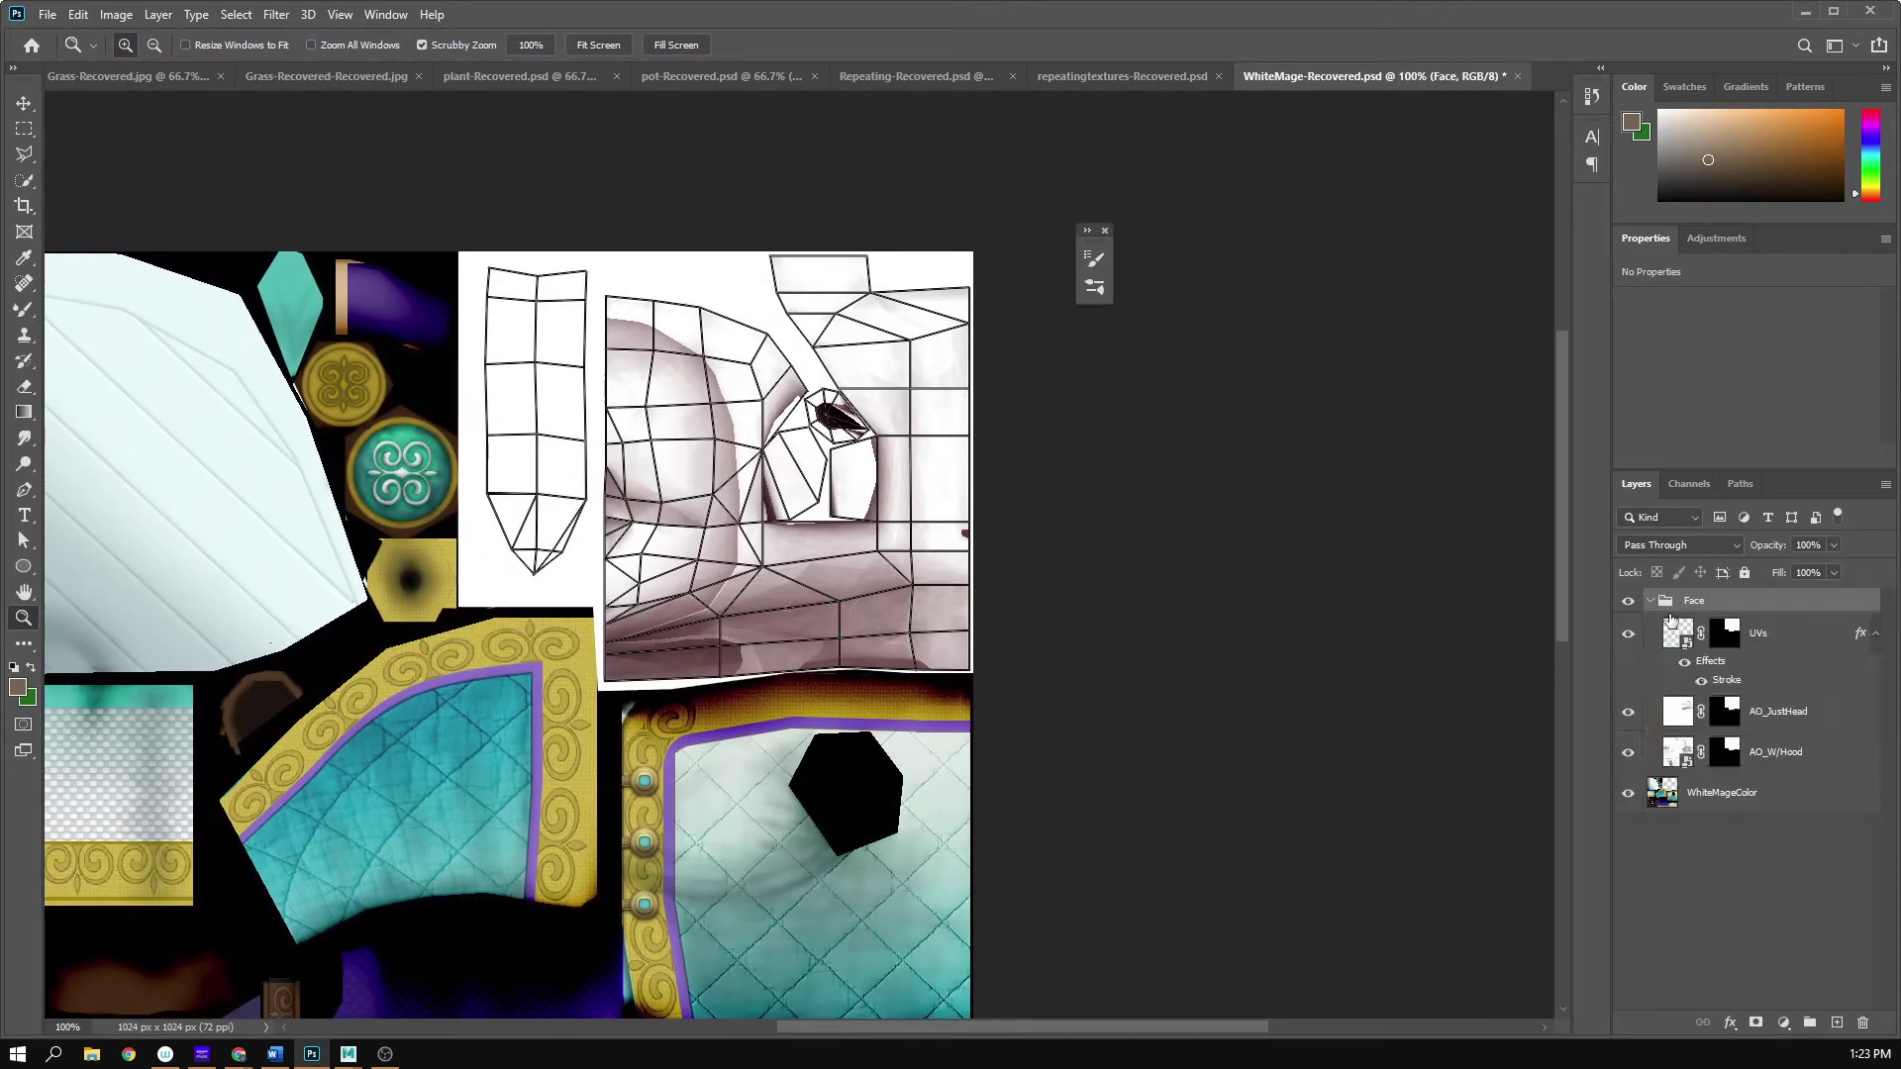
click(1819, 711)
click(1628, 712)
click(1628, 713)
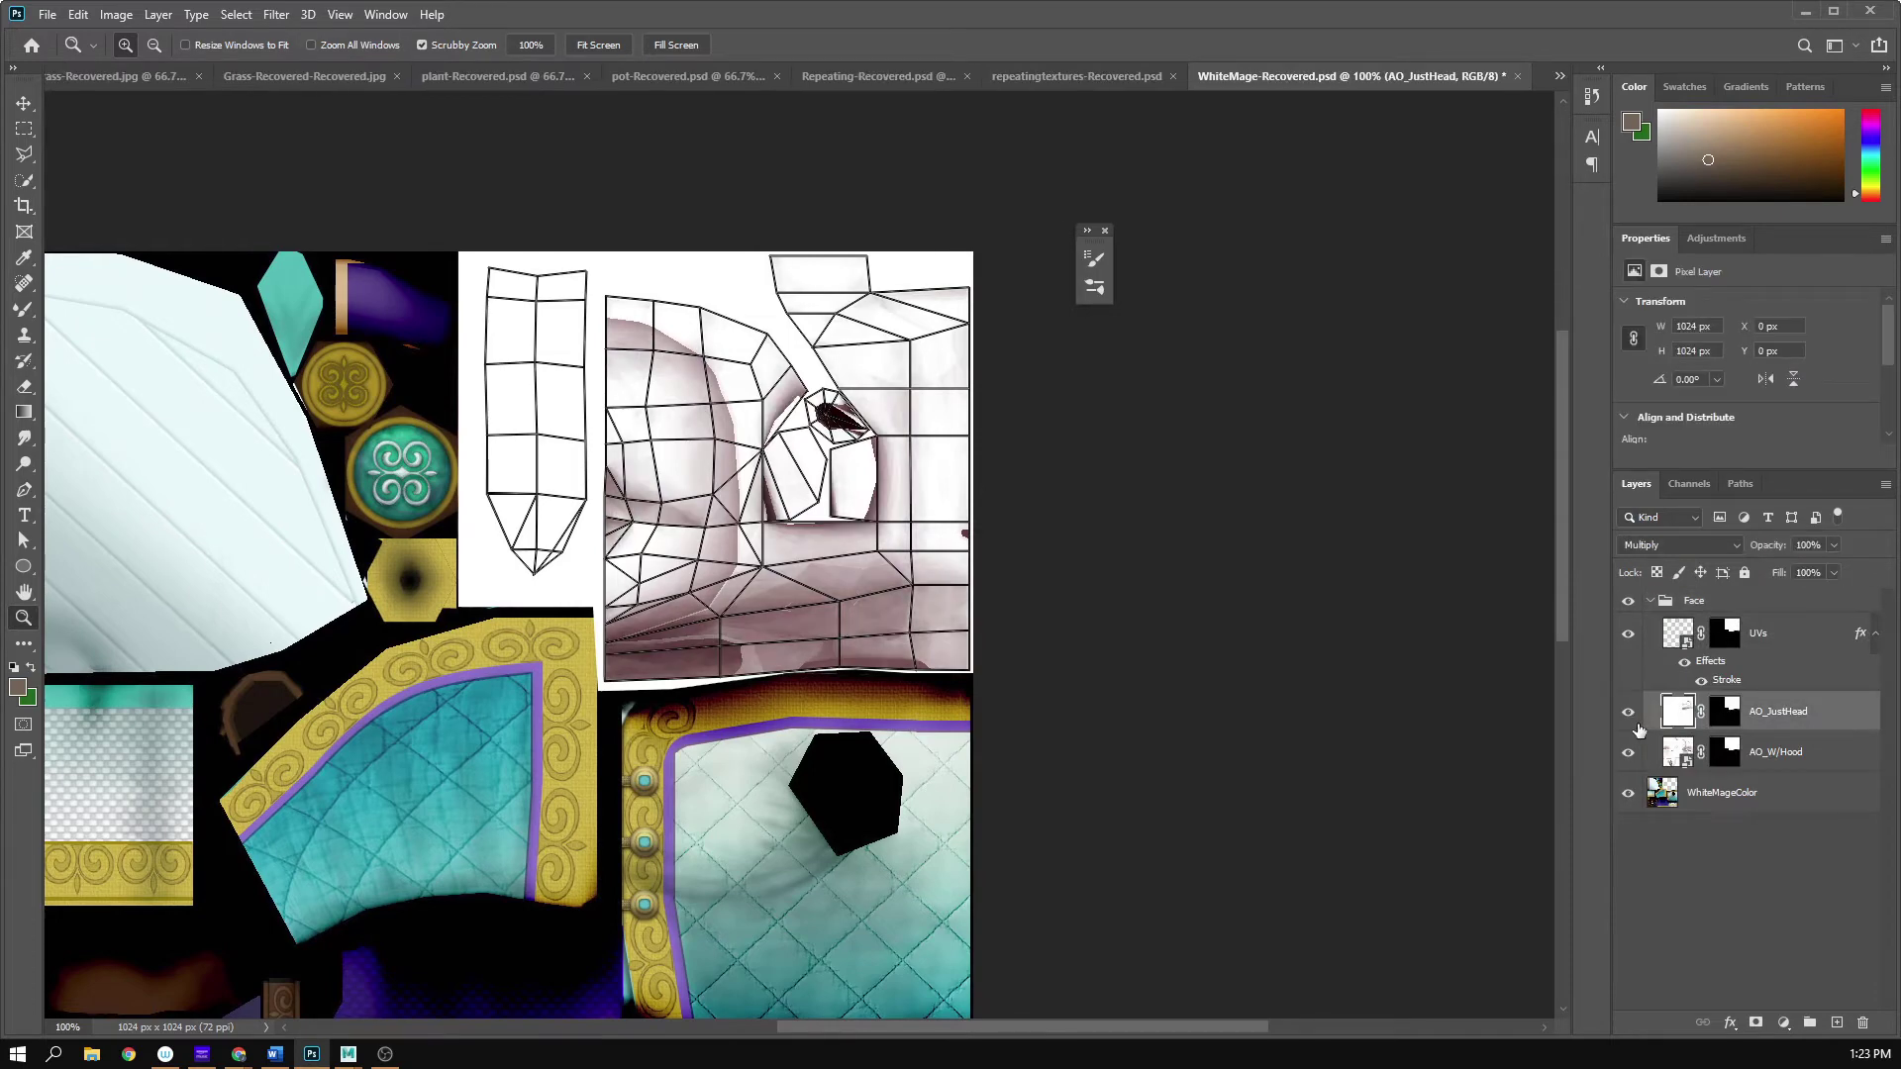
click(1628, 633)
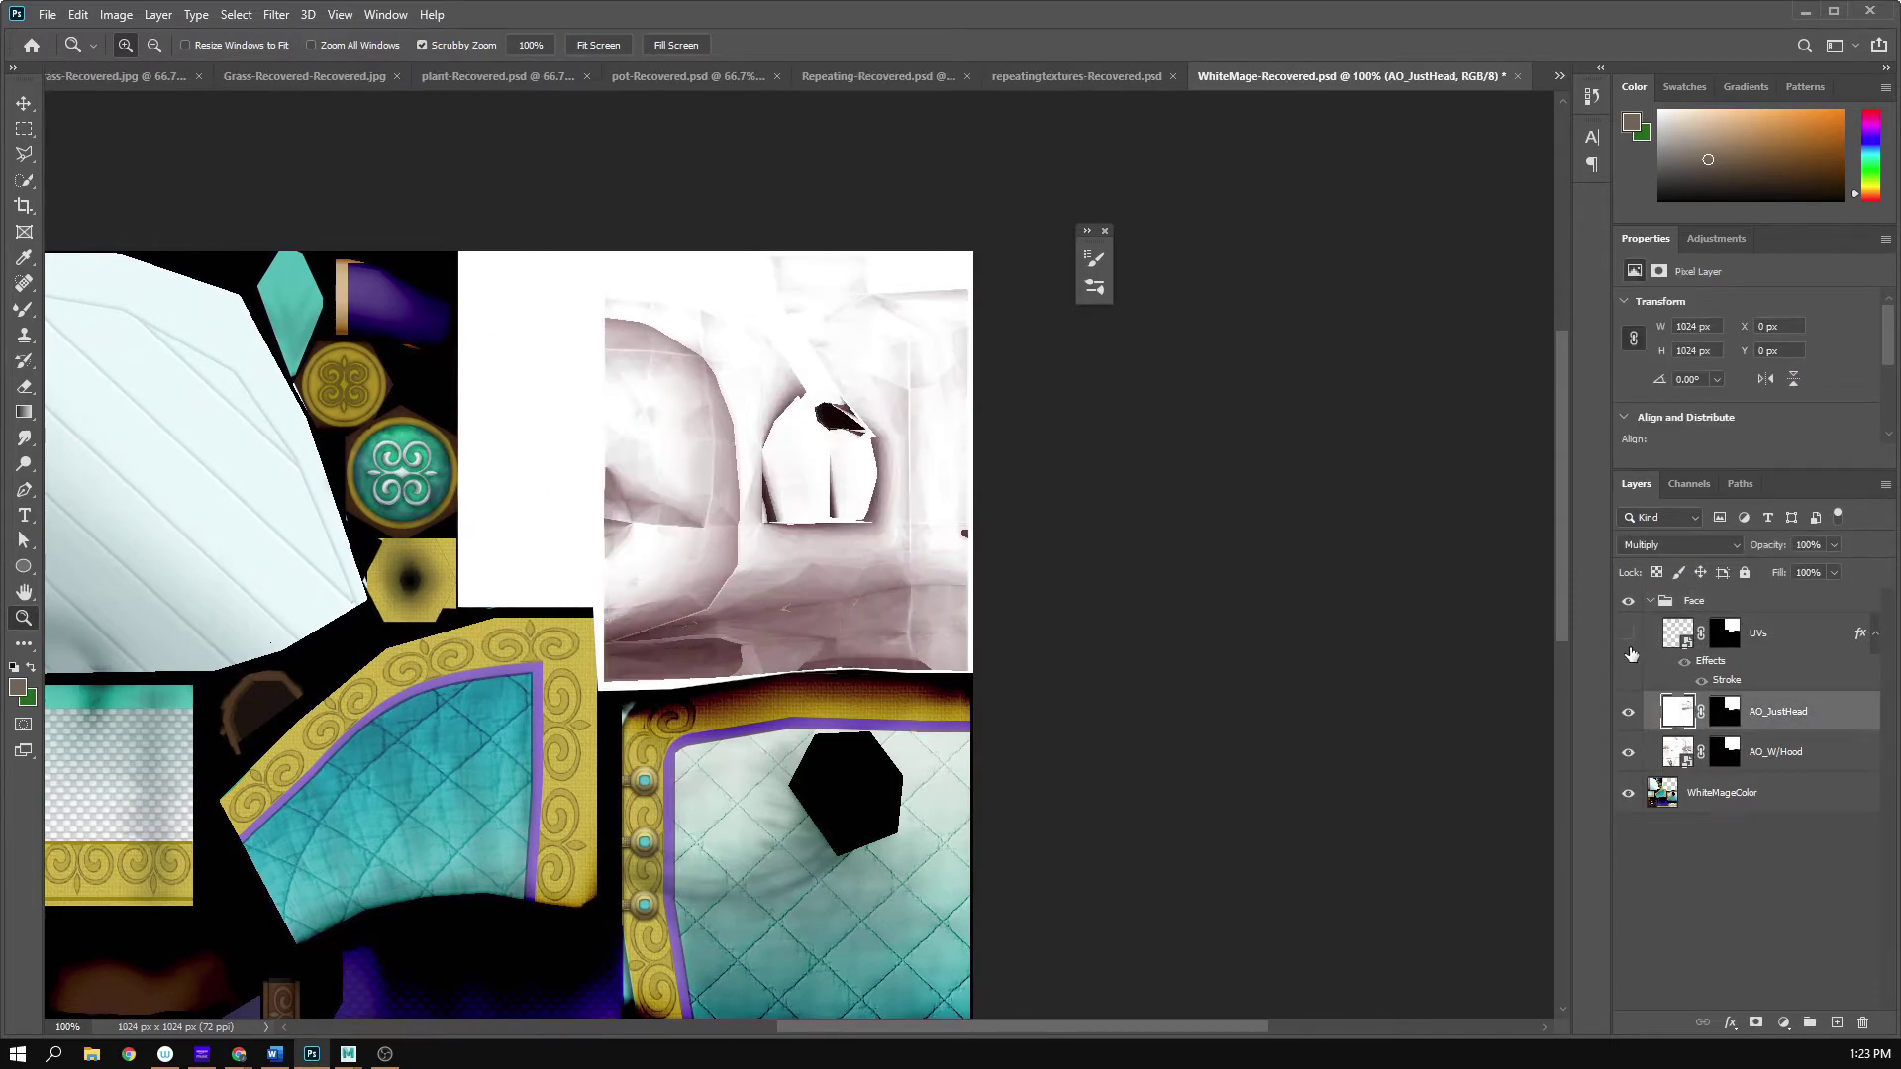
click(695, 591)
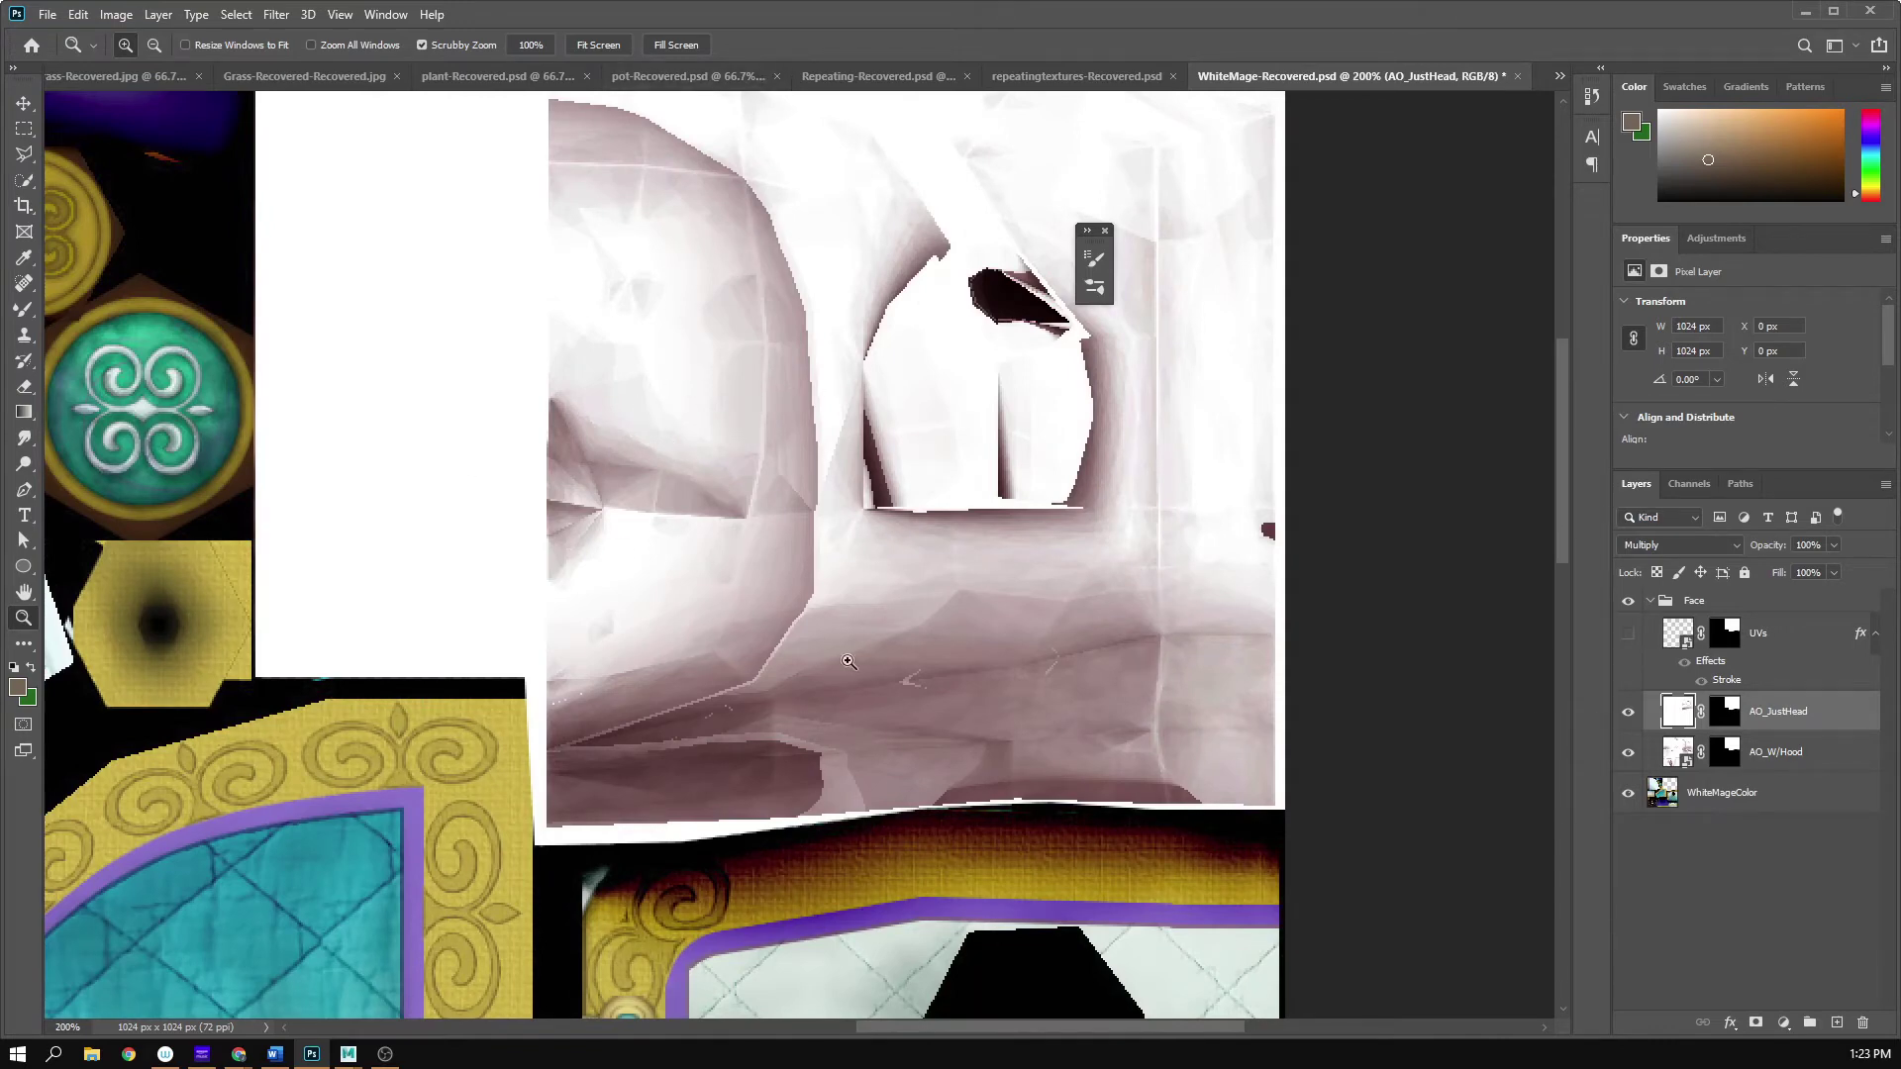
- Compare the face shading with and without the AO_W/Hood layer, leaving that layer hidden
click(1627, 755)
click(1627, 756)
click(1627, 751)
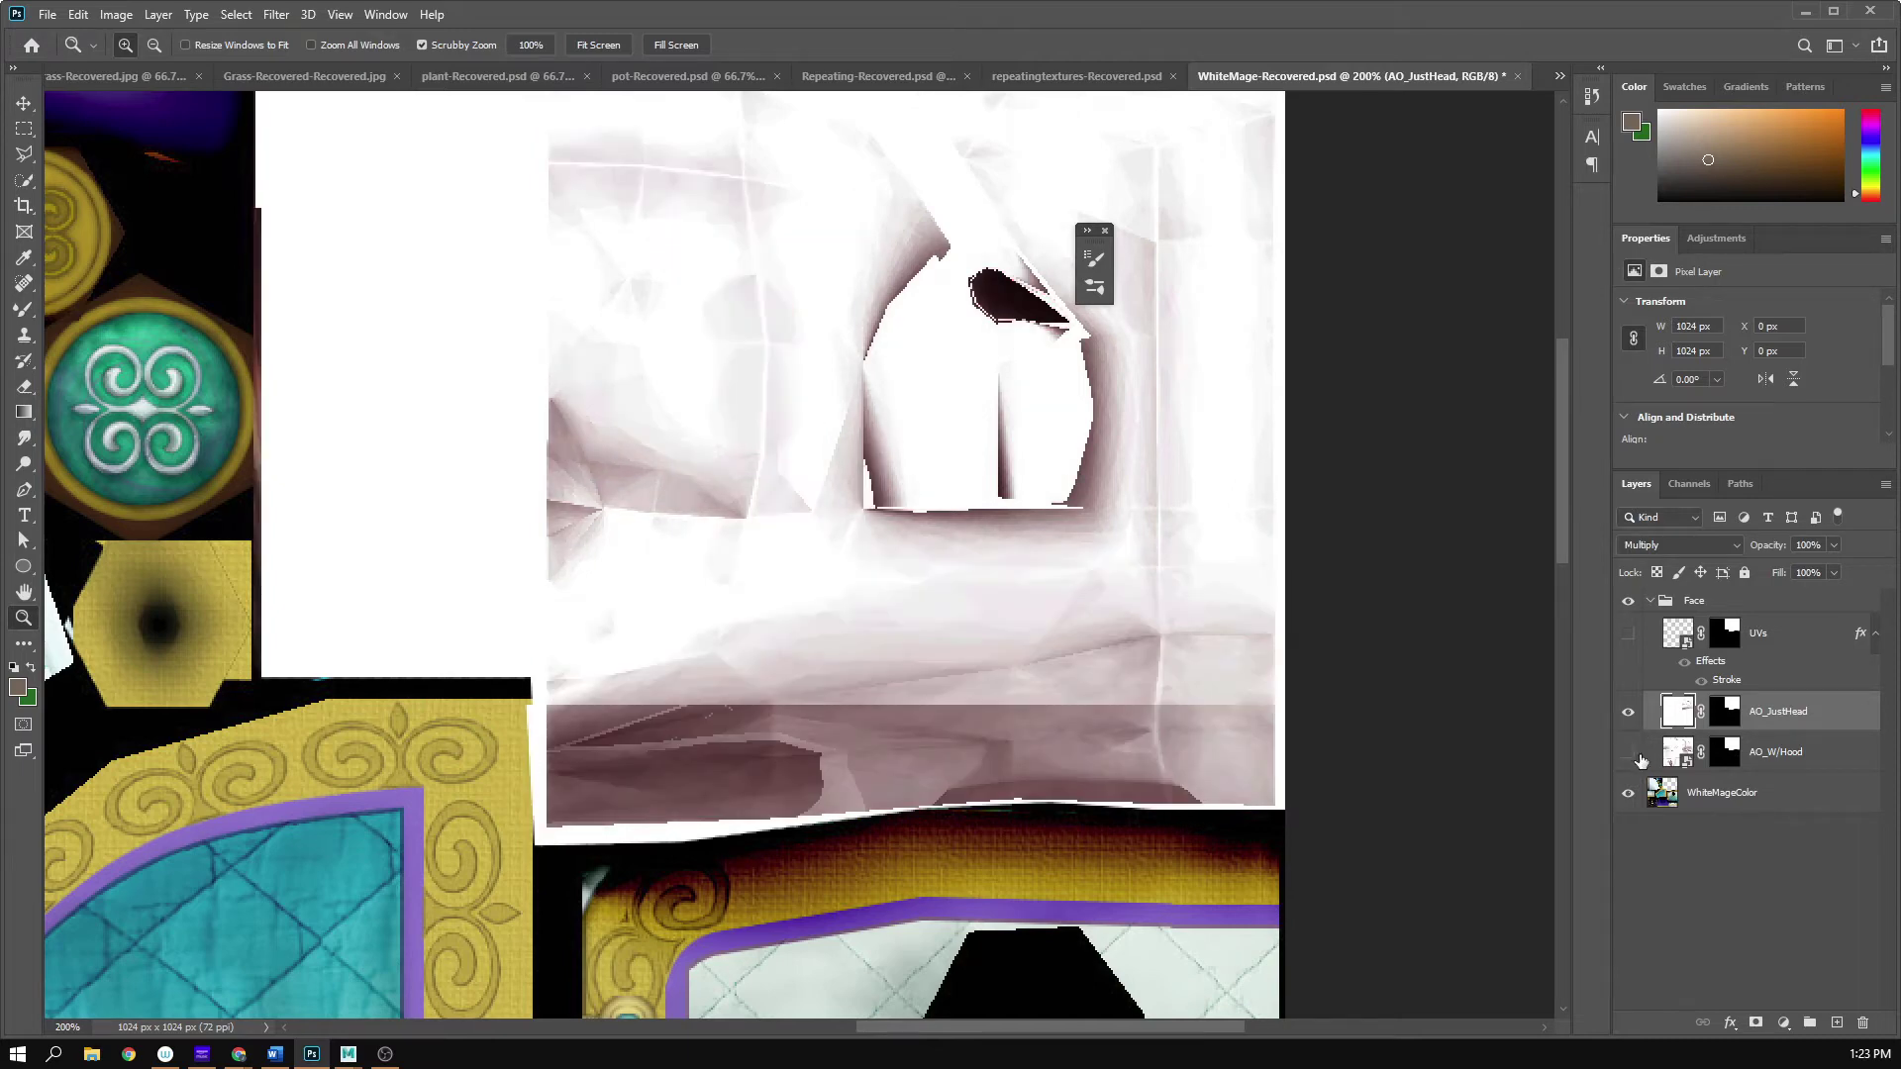
alt+click(828, 457)
click(808, 443)
drag(864, 578, 828, 621)
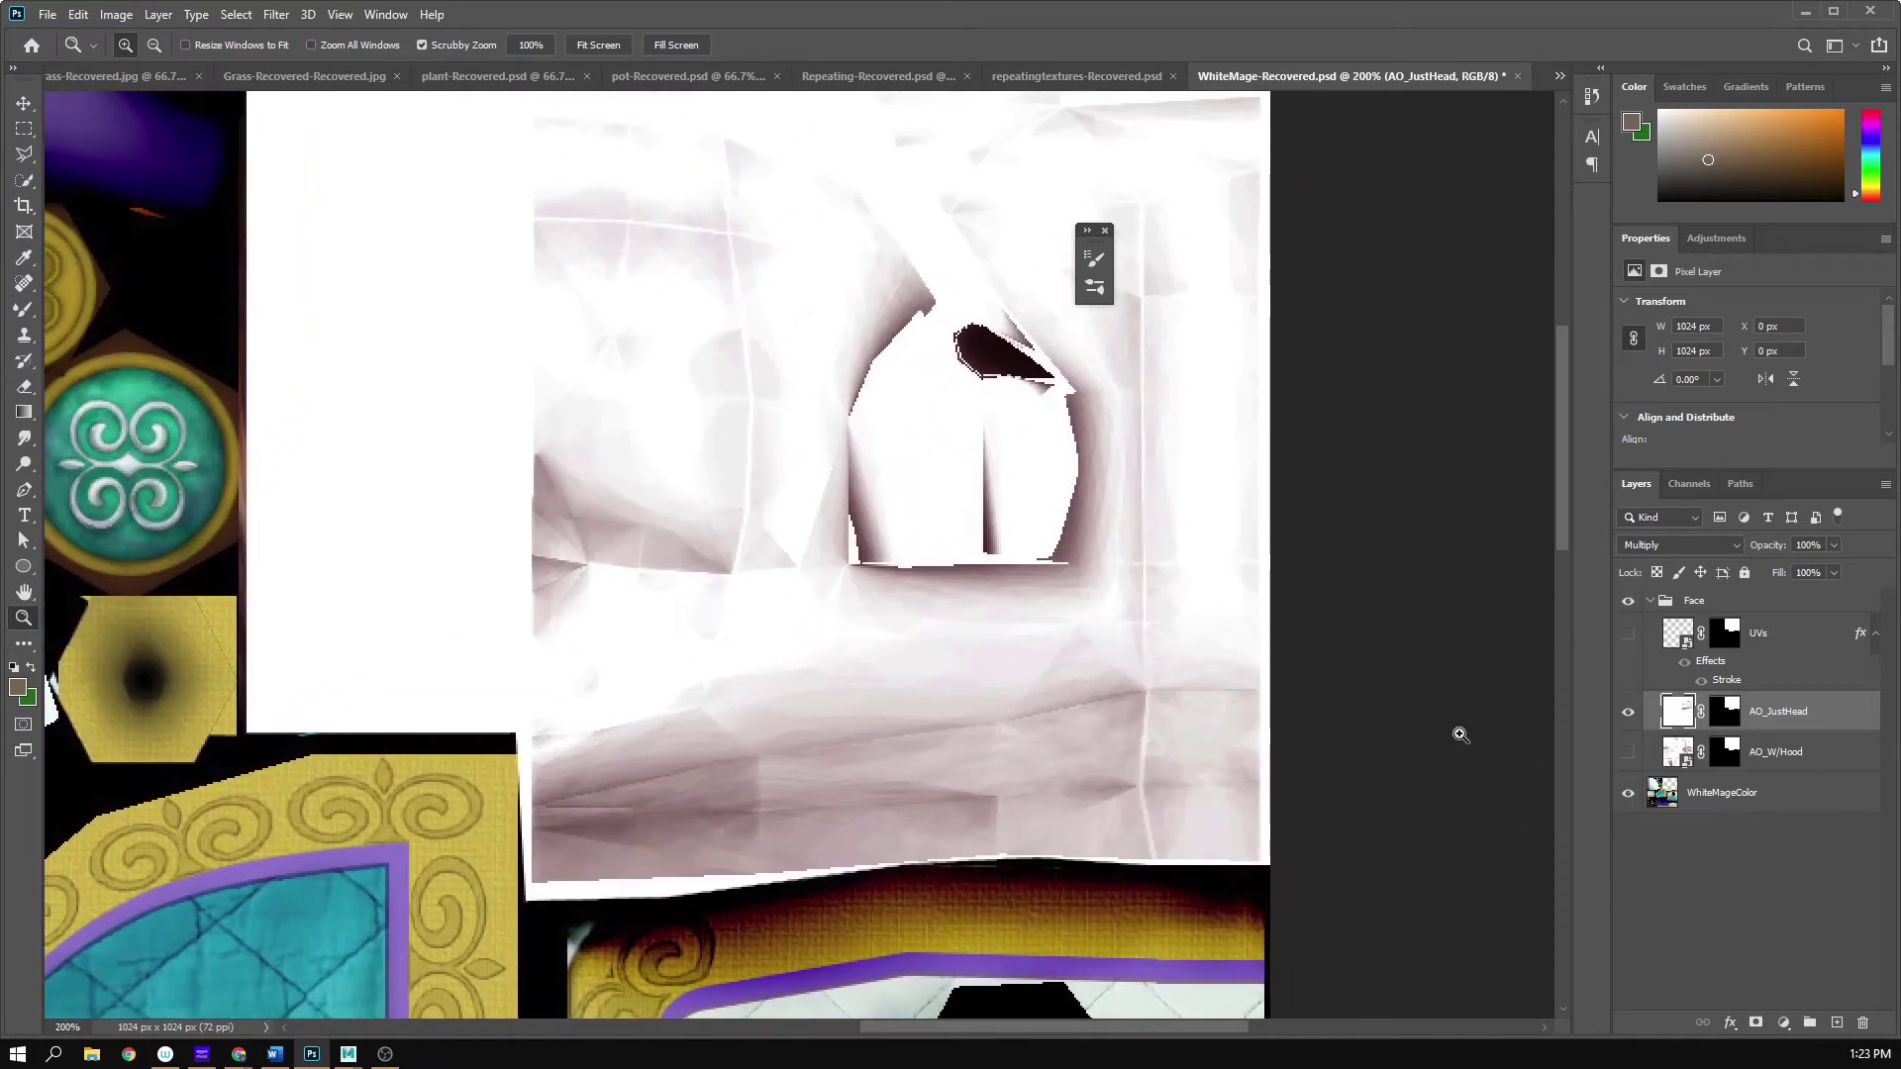
- Duplicate the AO_JustHead layer as a hidden backup and make the original layer active
right_click(1796, 717)
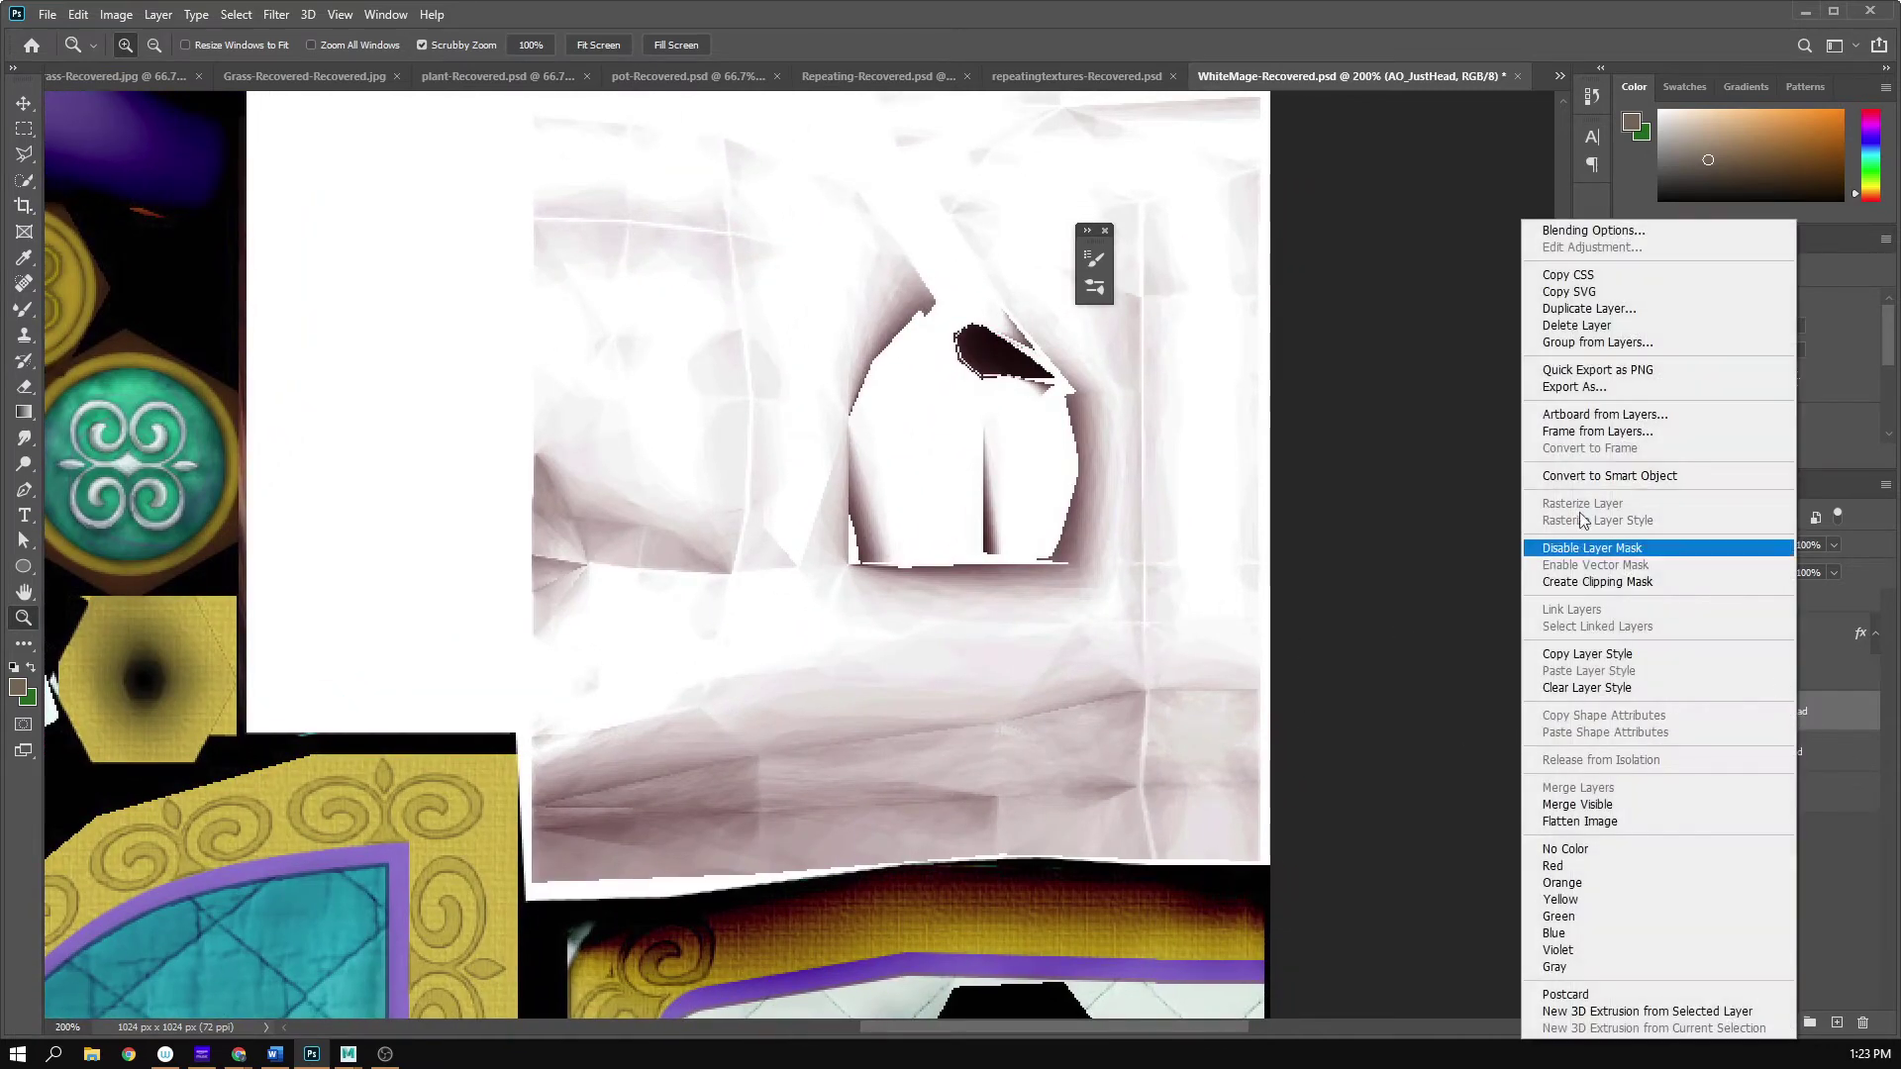
click(1588, 308)
click(901, 494)
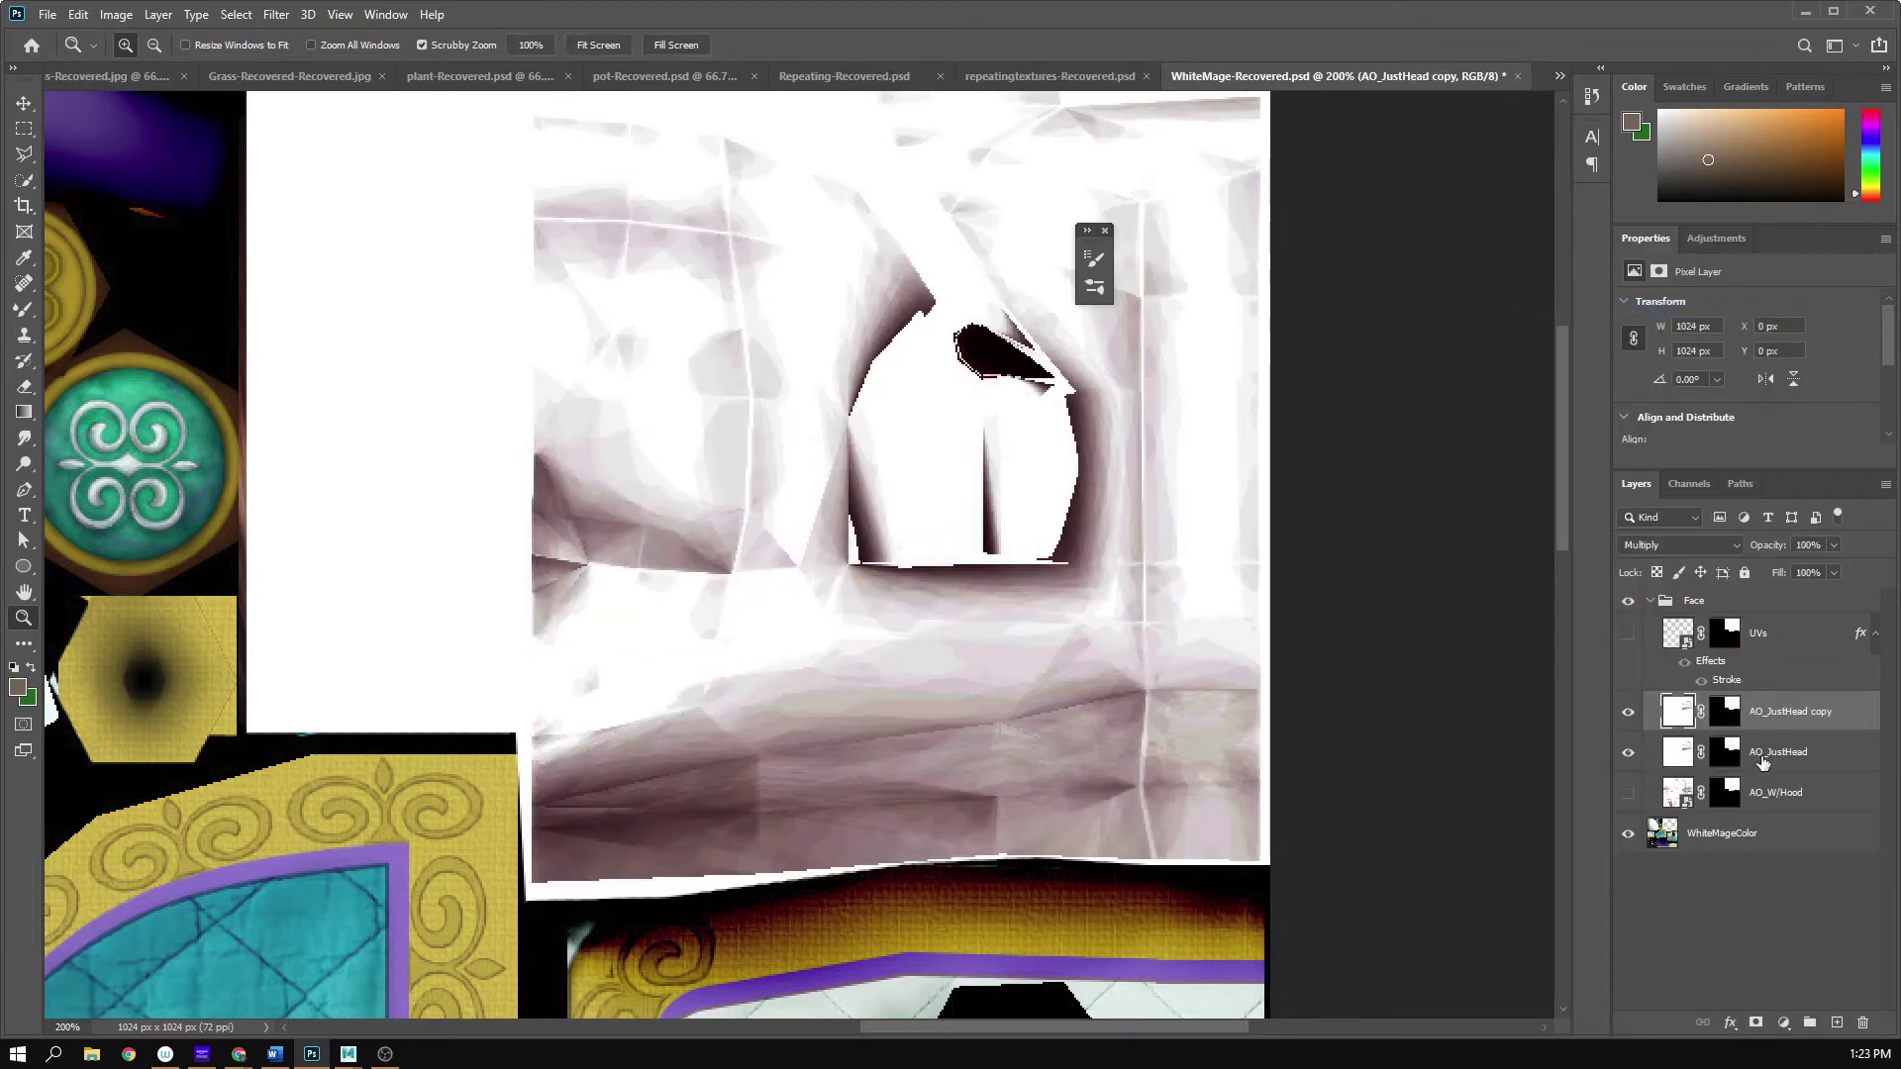
click(1762, 755)
click(1628, 712)
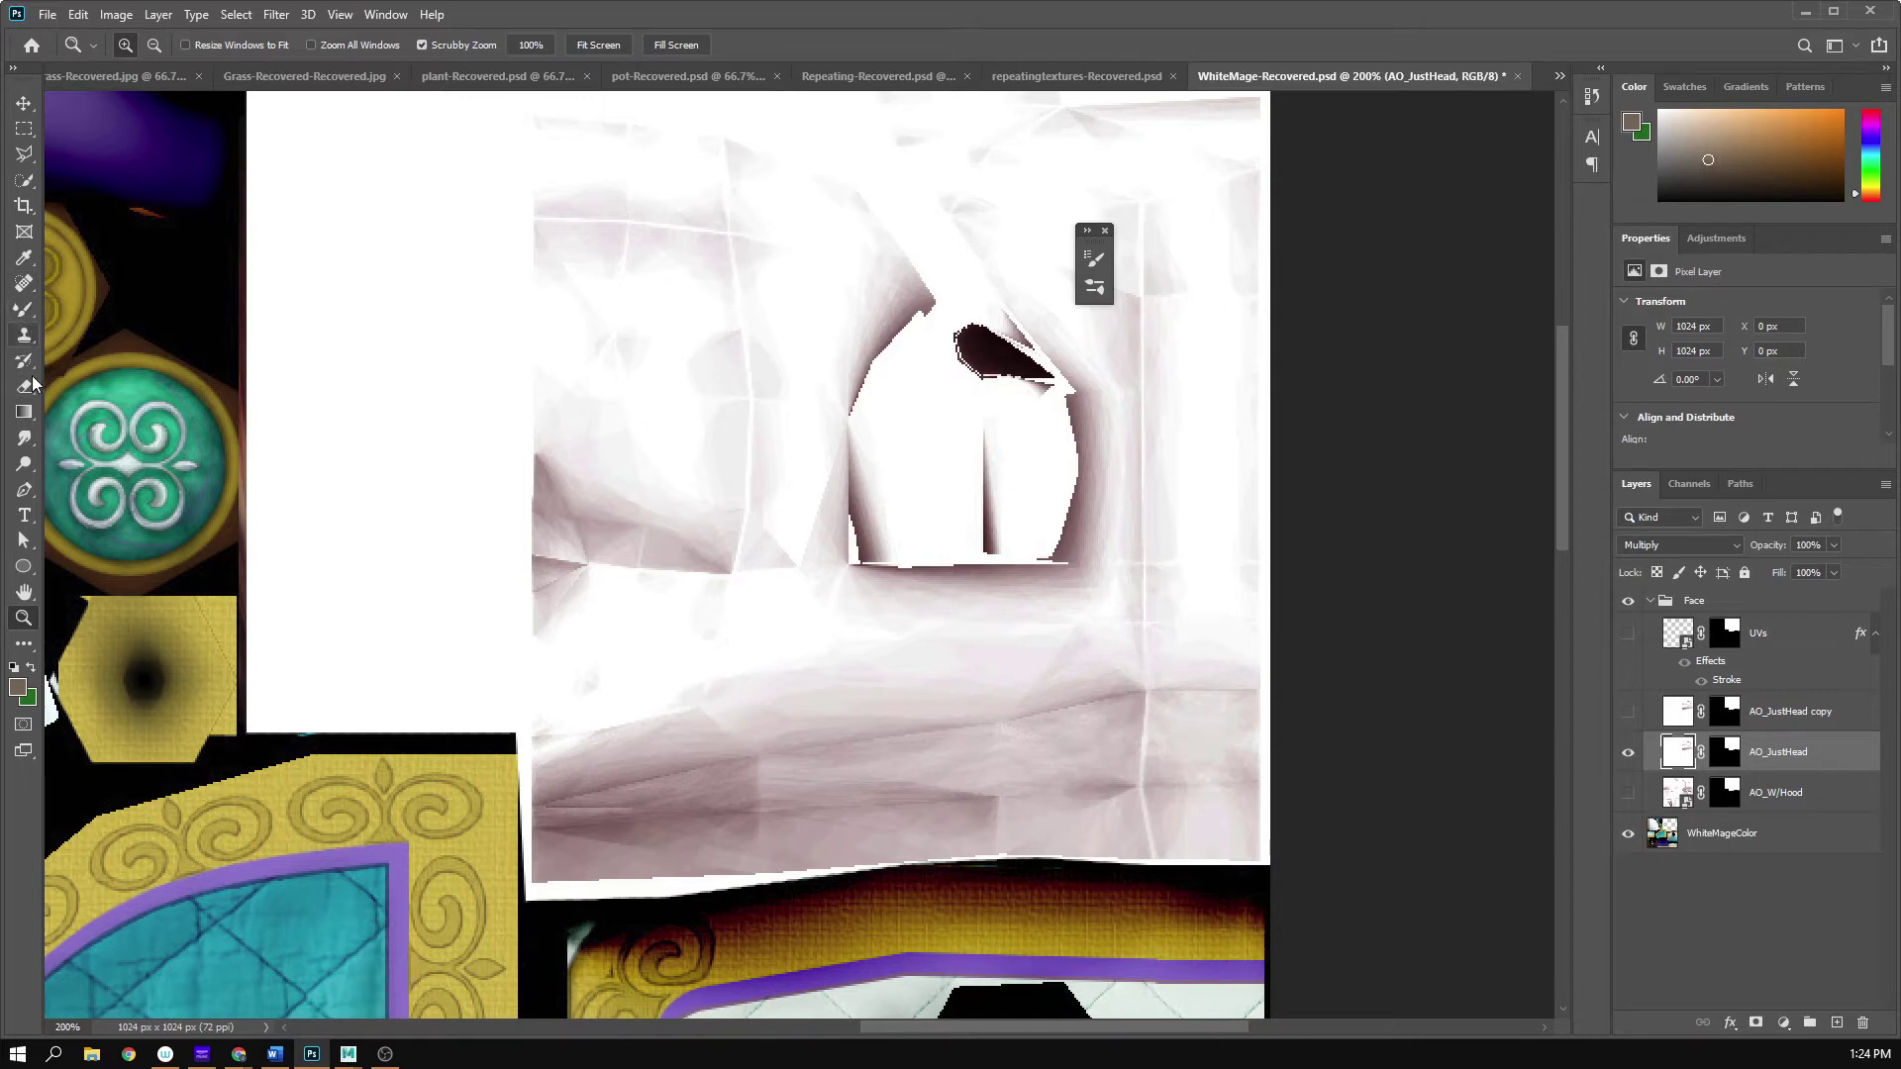
- Soften the hard polygon edges in the shaded band below the face with the Blur tool
click(24, 437)
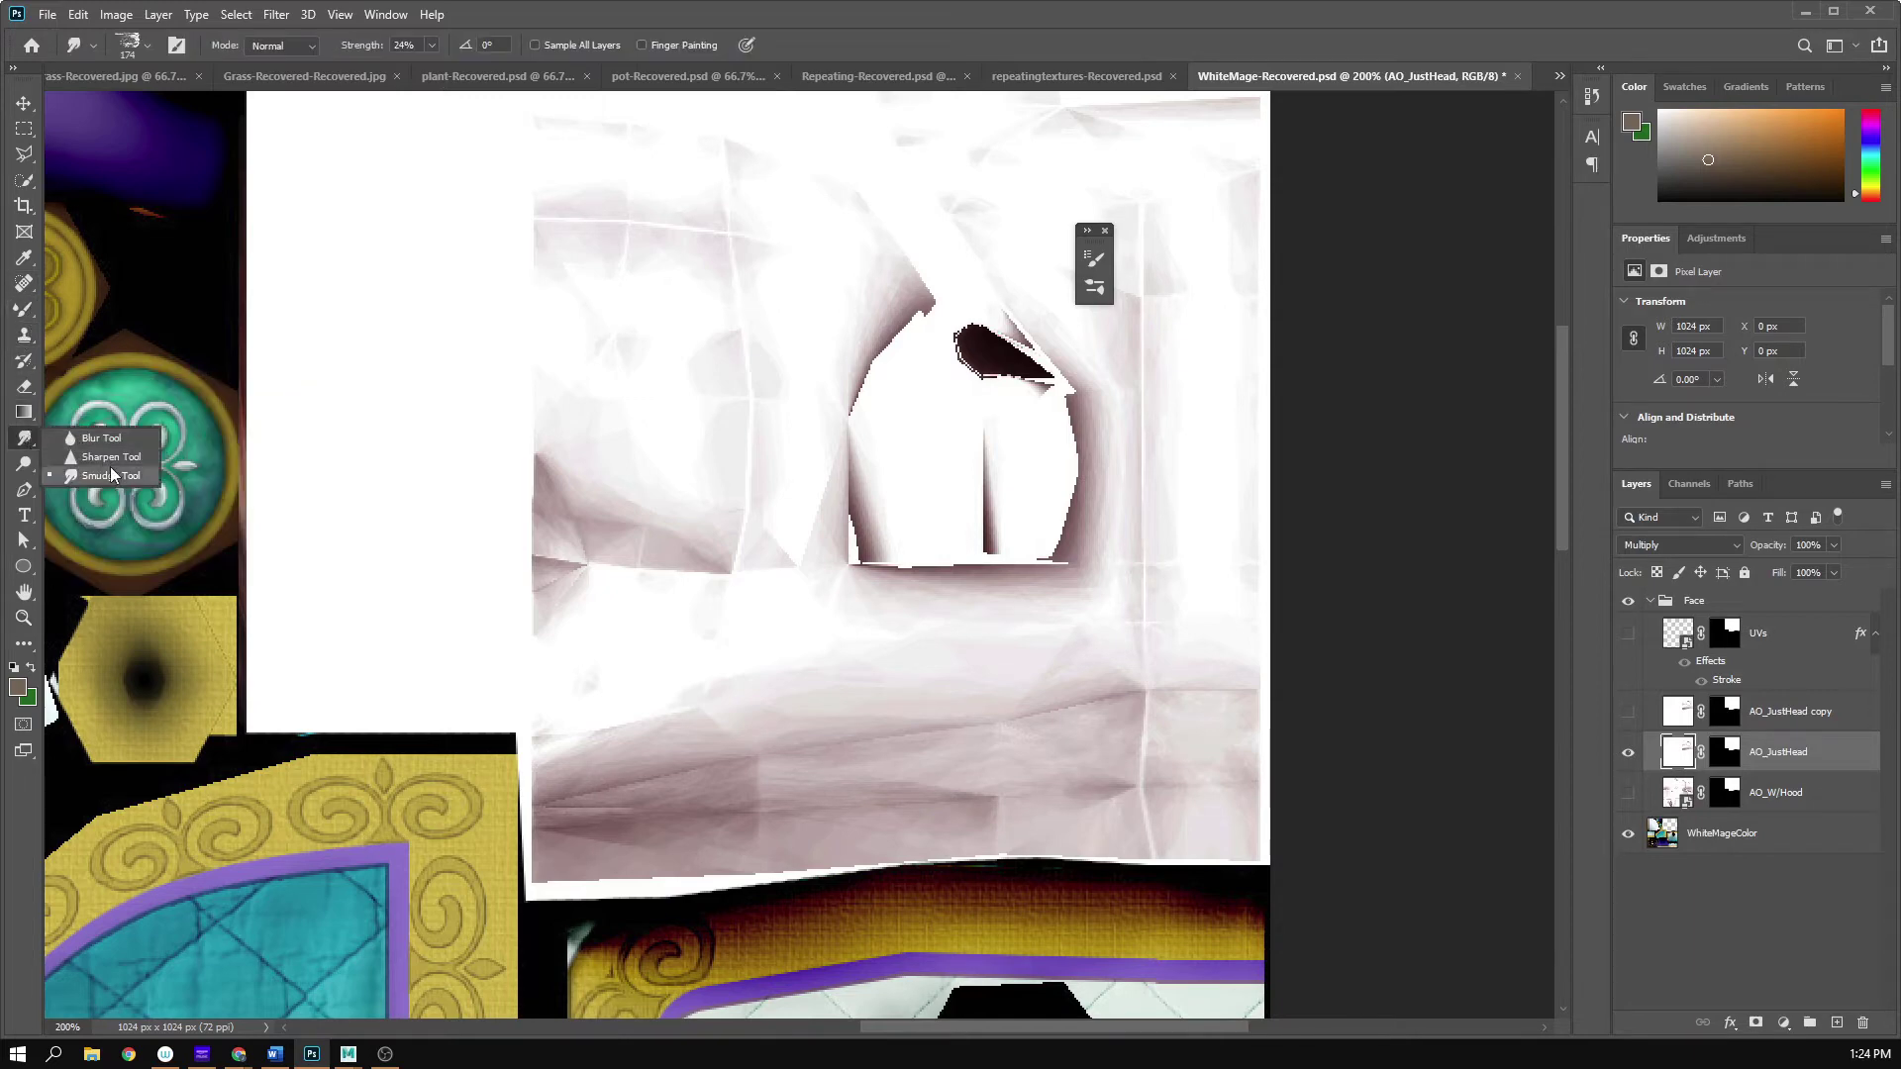
click(94, 439)
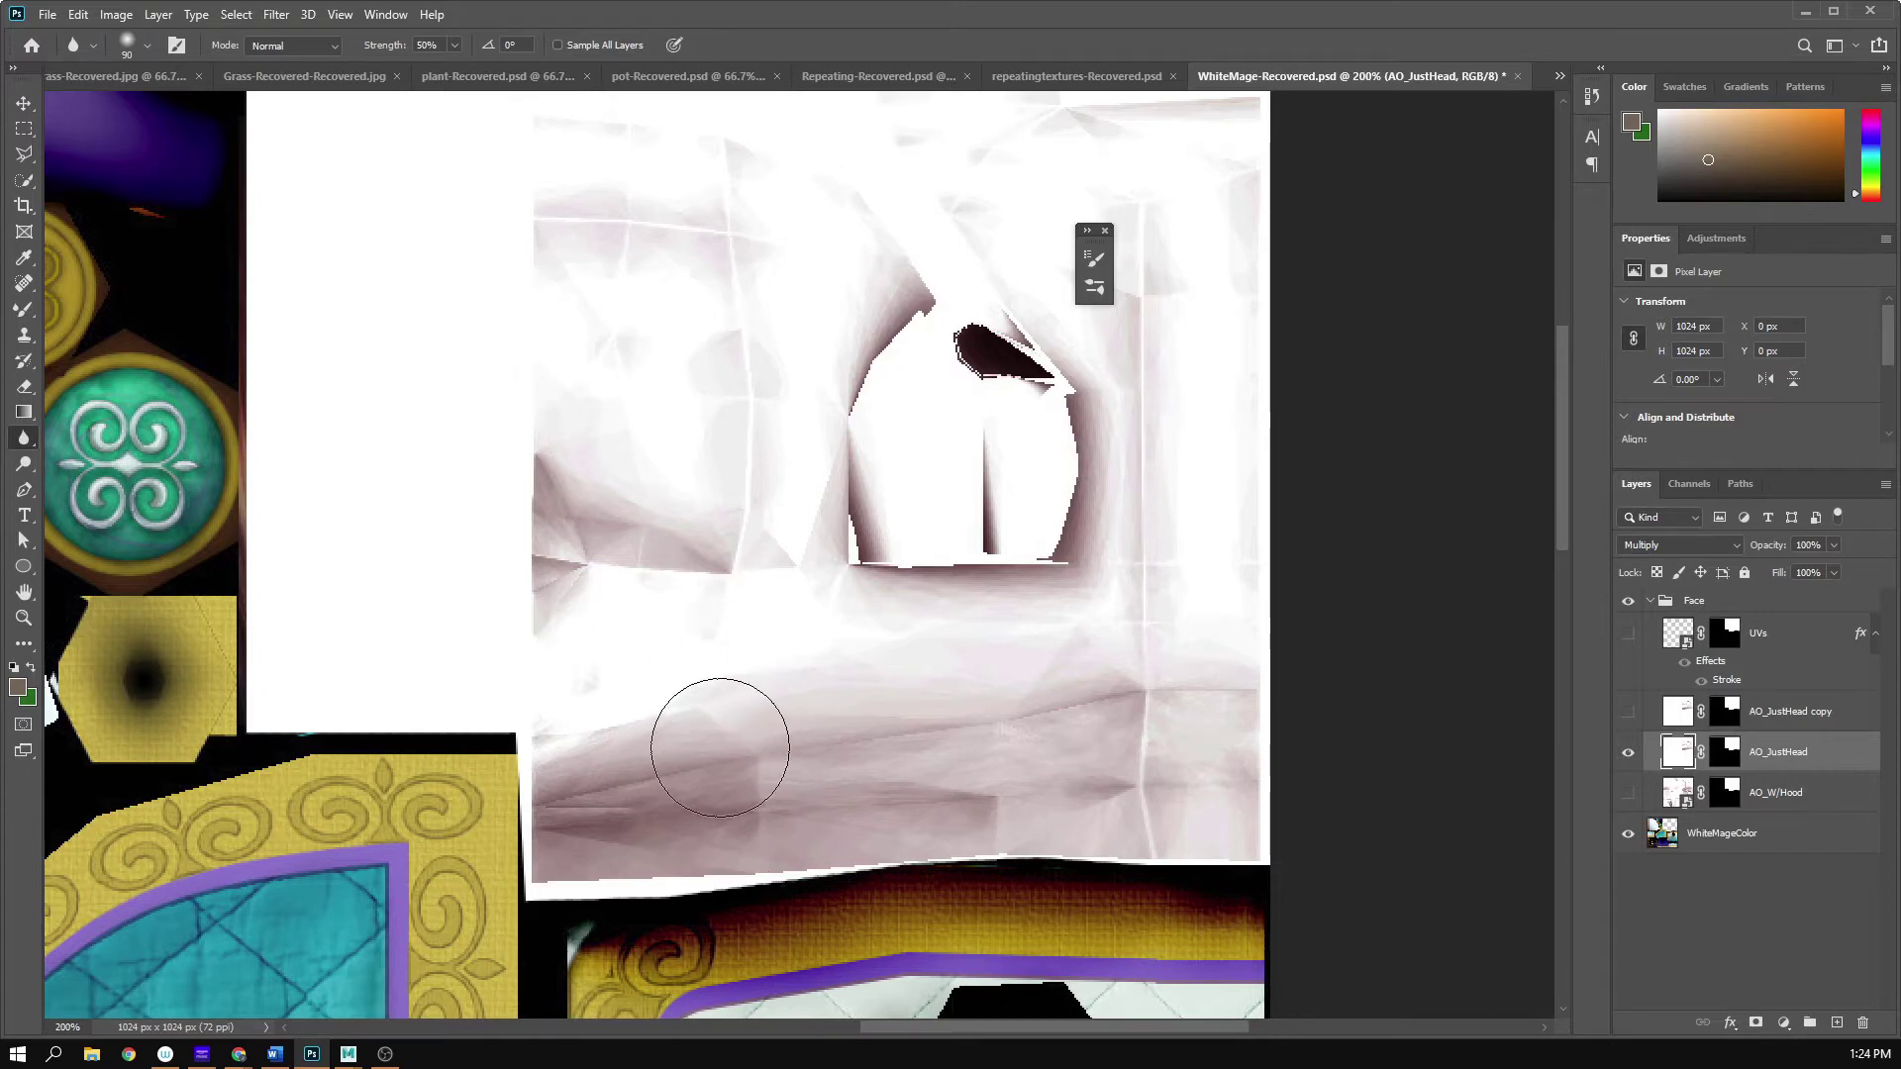
mouse_move(829, 737)
mouse_down()
mouse_move(945, 782)
mouse_move(797, 749)
mouse_move(737, 768)
mouse_move(712, 751)
mouse_move(894, 729)
mouse_move(758, 745)
mouse_move(773, 726)
mouse_move(729, 722)
mouse_move(768, 855)
mouse_move(759, 667)
mouse_move(971, 726)
mouse_move(950, 793)
mouse_move(978, 792)
mouse_move(1030, 666)
mouse_move(709, 785)
mouse_move(772, 709)
mouse_move(732, 790)
mouse_move(431, 754)
mouse_move(785, 776)
mouse_move(692, 730)
mouse_move(725, 684)
mouse_move(670, 713)
mouse_move(687, 746)
mouse_move(793, 722)
mouse_move(949, 779)
mouse_move(1019, 768)
mouse_move(1056, 712)
mouse_move(617, 863)
mouse_move(858, 775)
mouse_up()
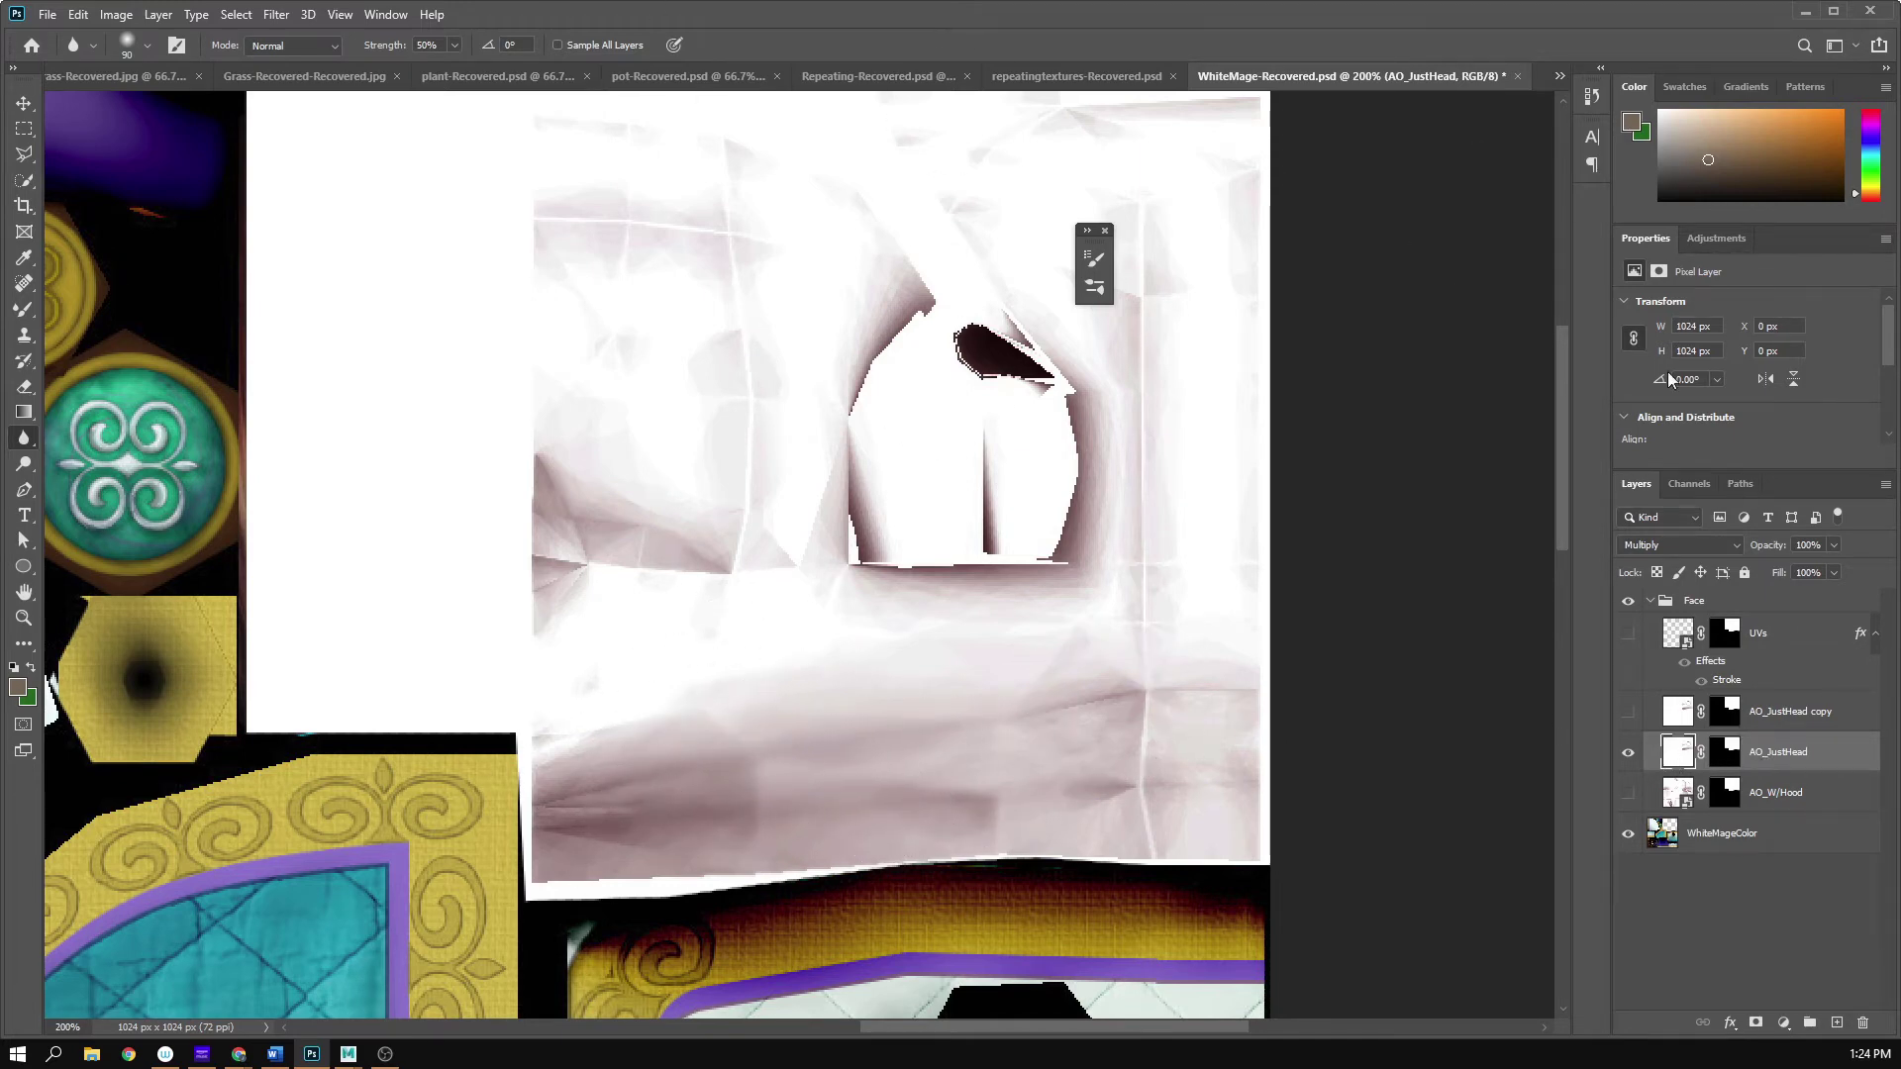
- Apply a Gaussian Blur with a 3.1-pixel radius to the AO_JustHead layer
click(277, 14)
mouse_move(355, 247)
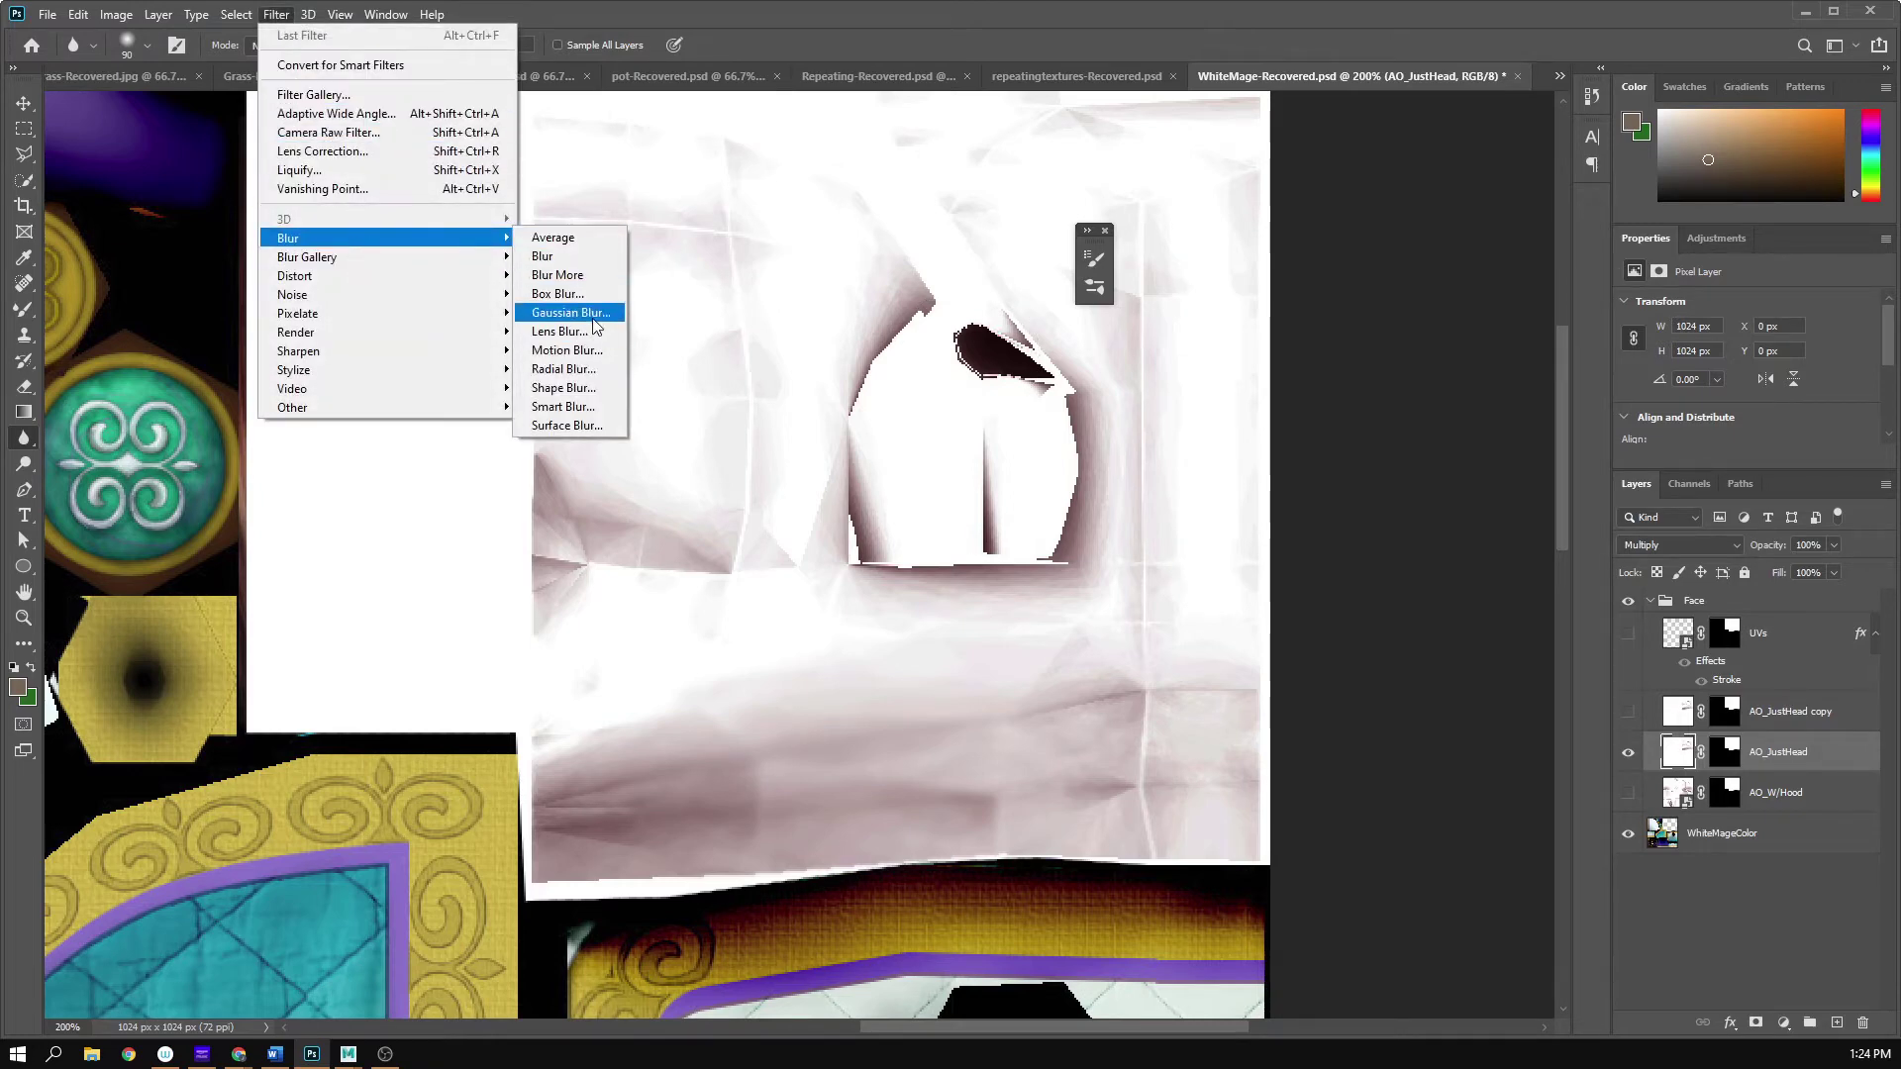
click(580, 312)
drag(817, 523, 833, 525)
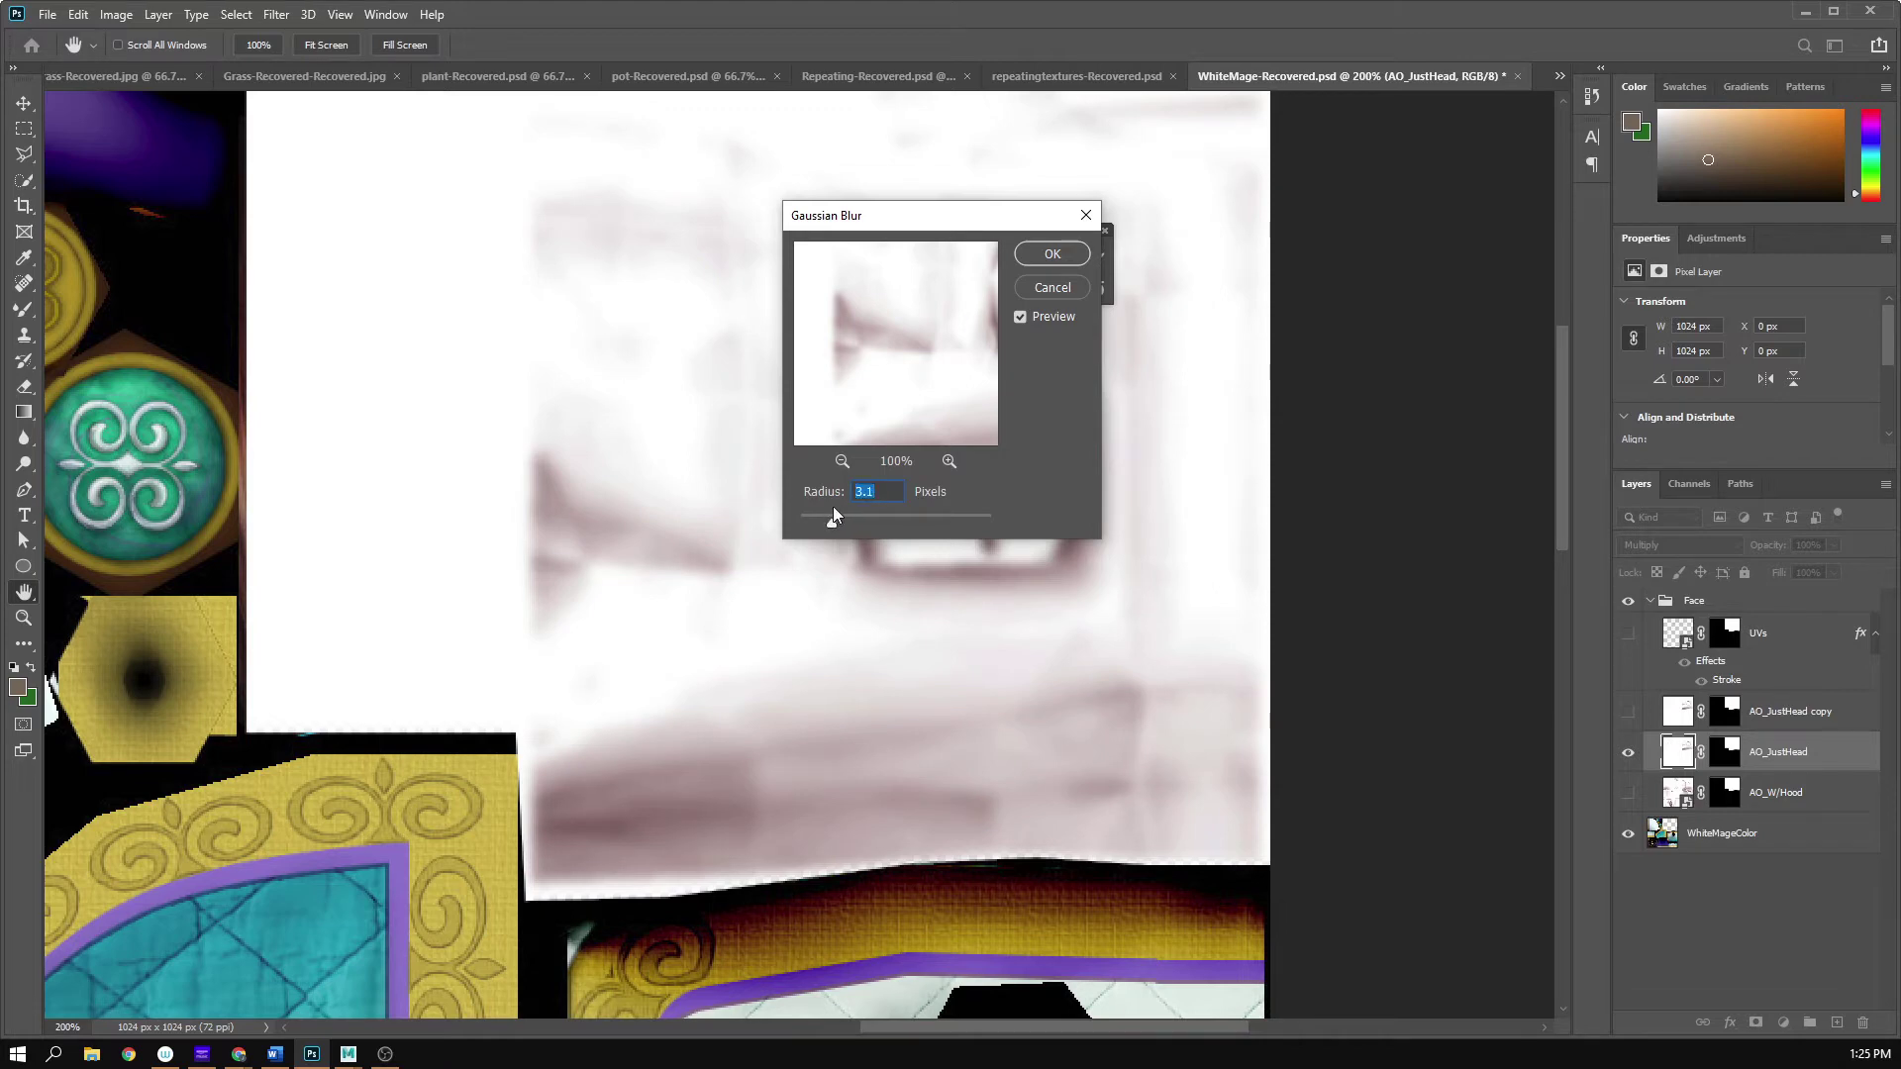
click(1051, 254)
key(r)
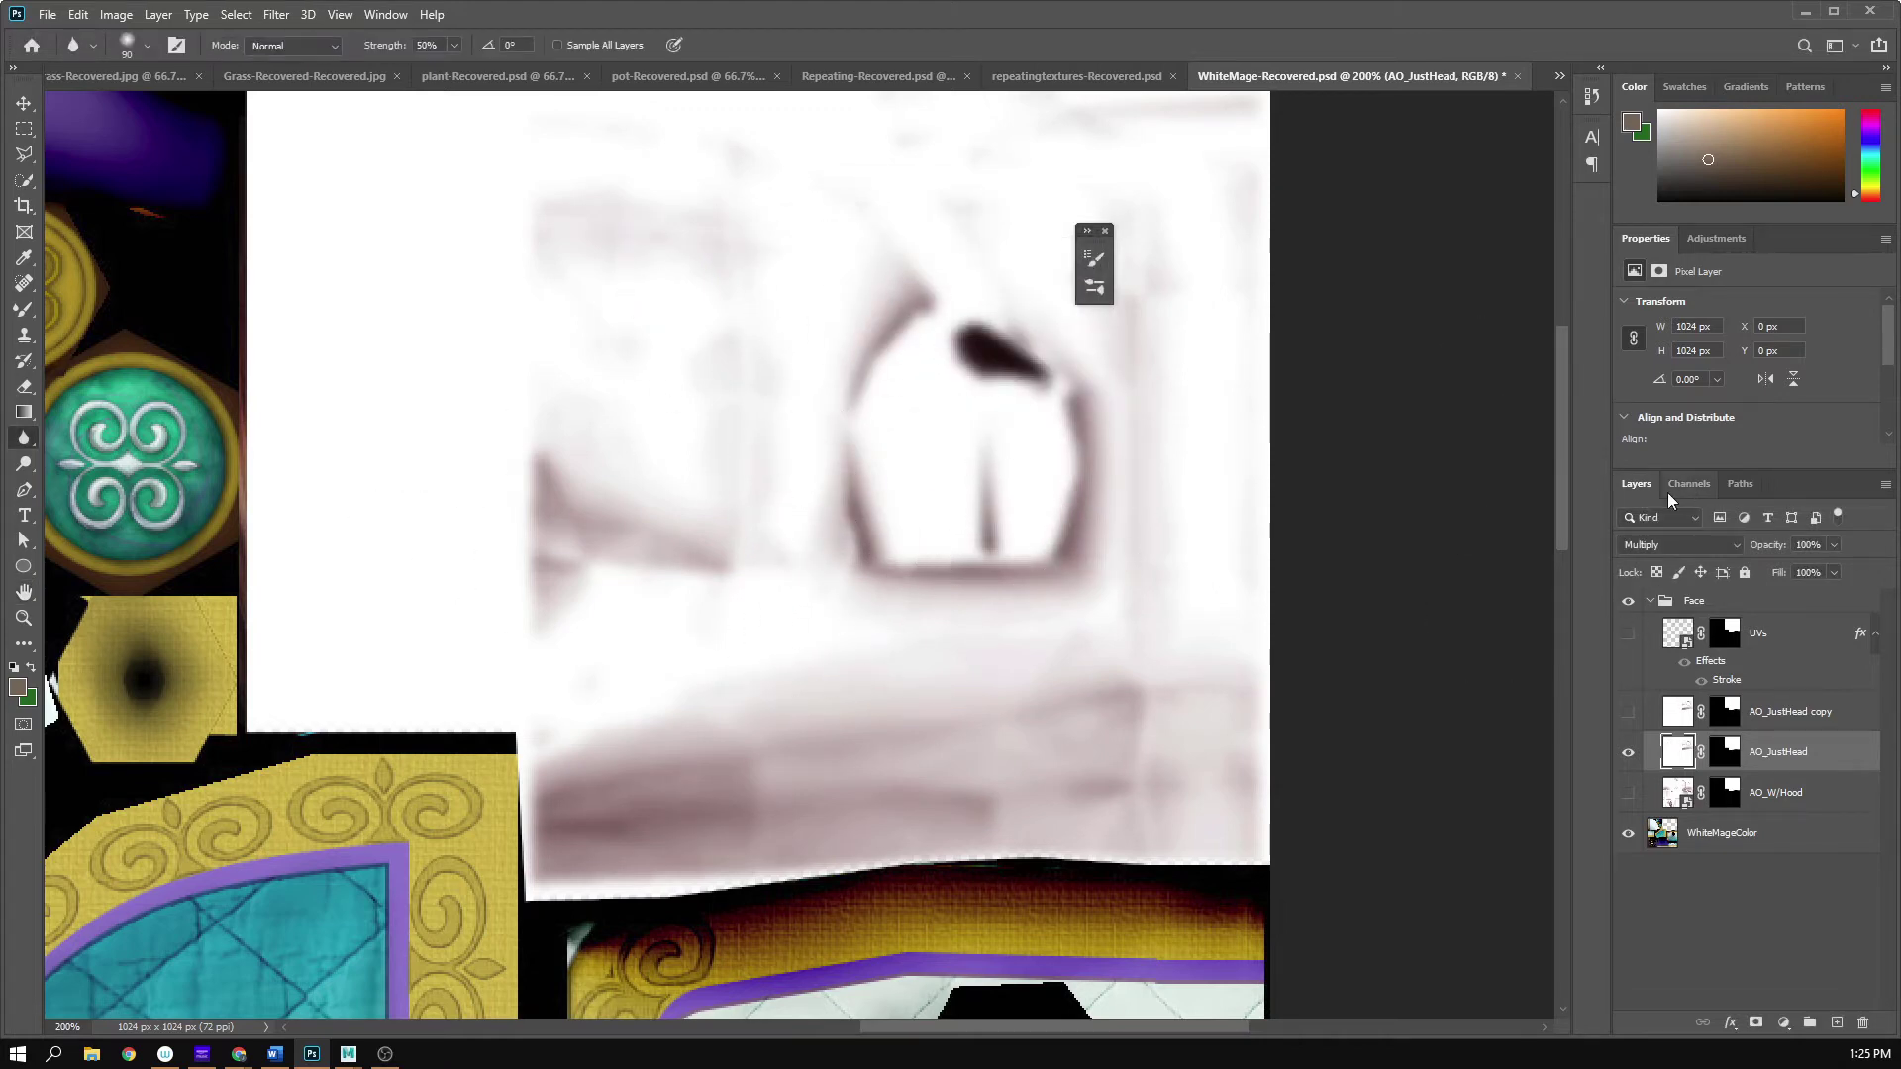
- Compare the blurred face shading with the UV wireframe up close, leaving the UVs layer hidden
click(1628, 634)
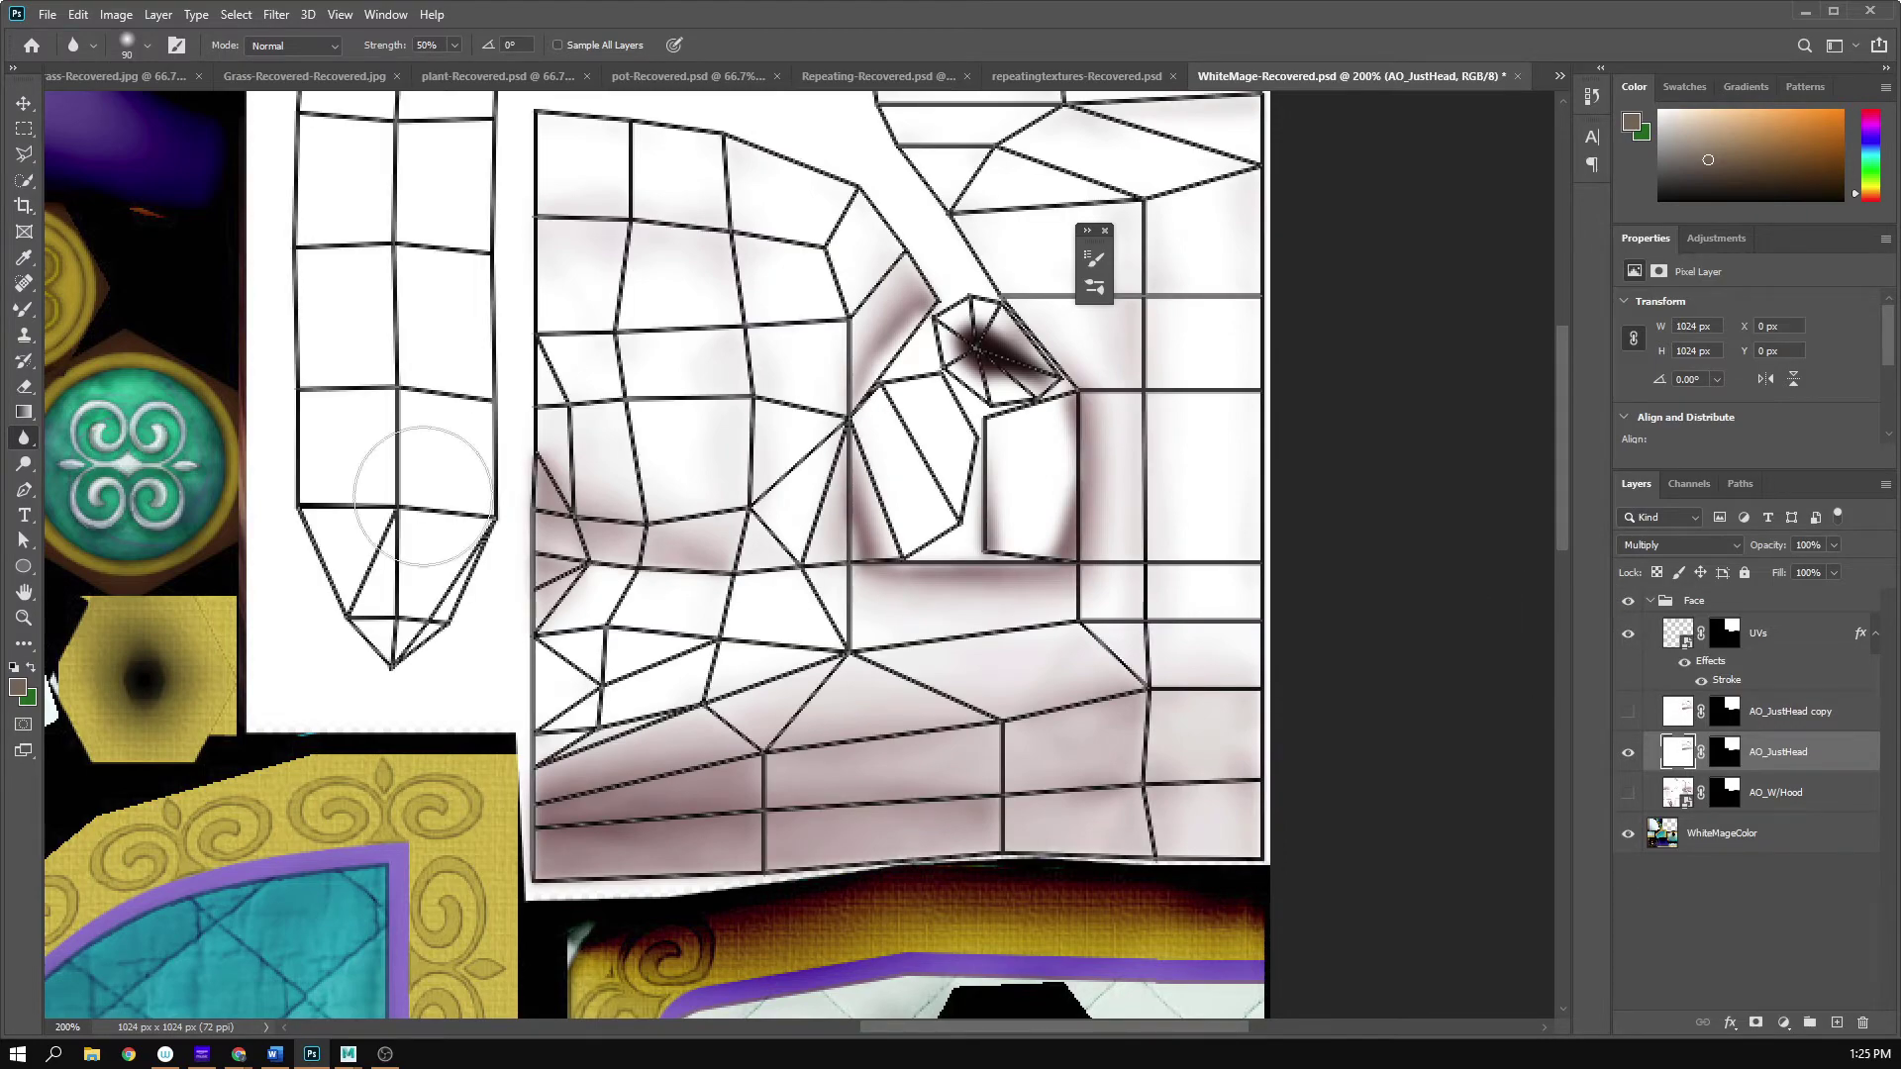
key(z)
click(596, 364)
click(615, 403)
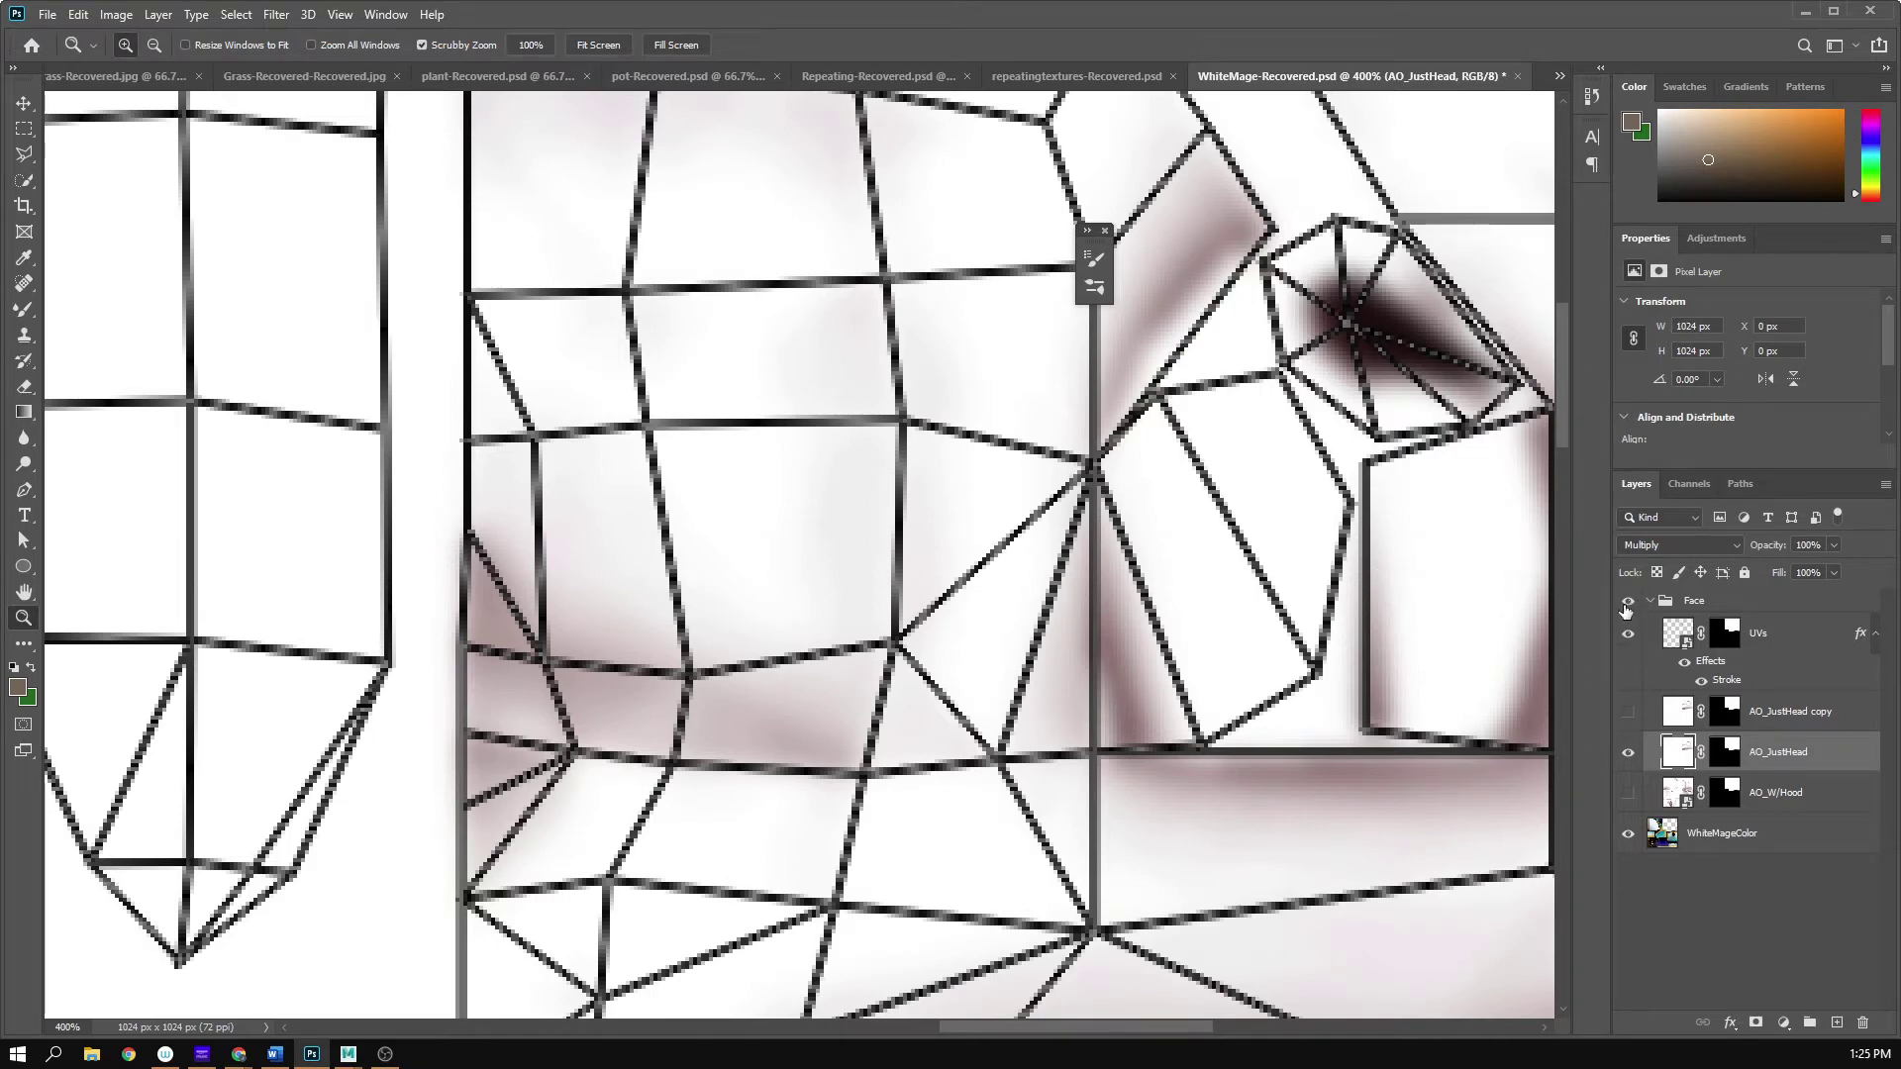
click(1627, 634)
click(1626, 633)
click(1627, 634)
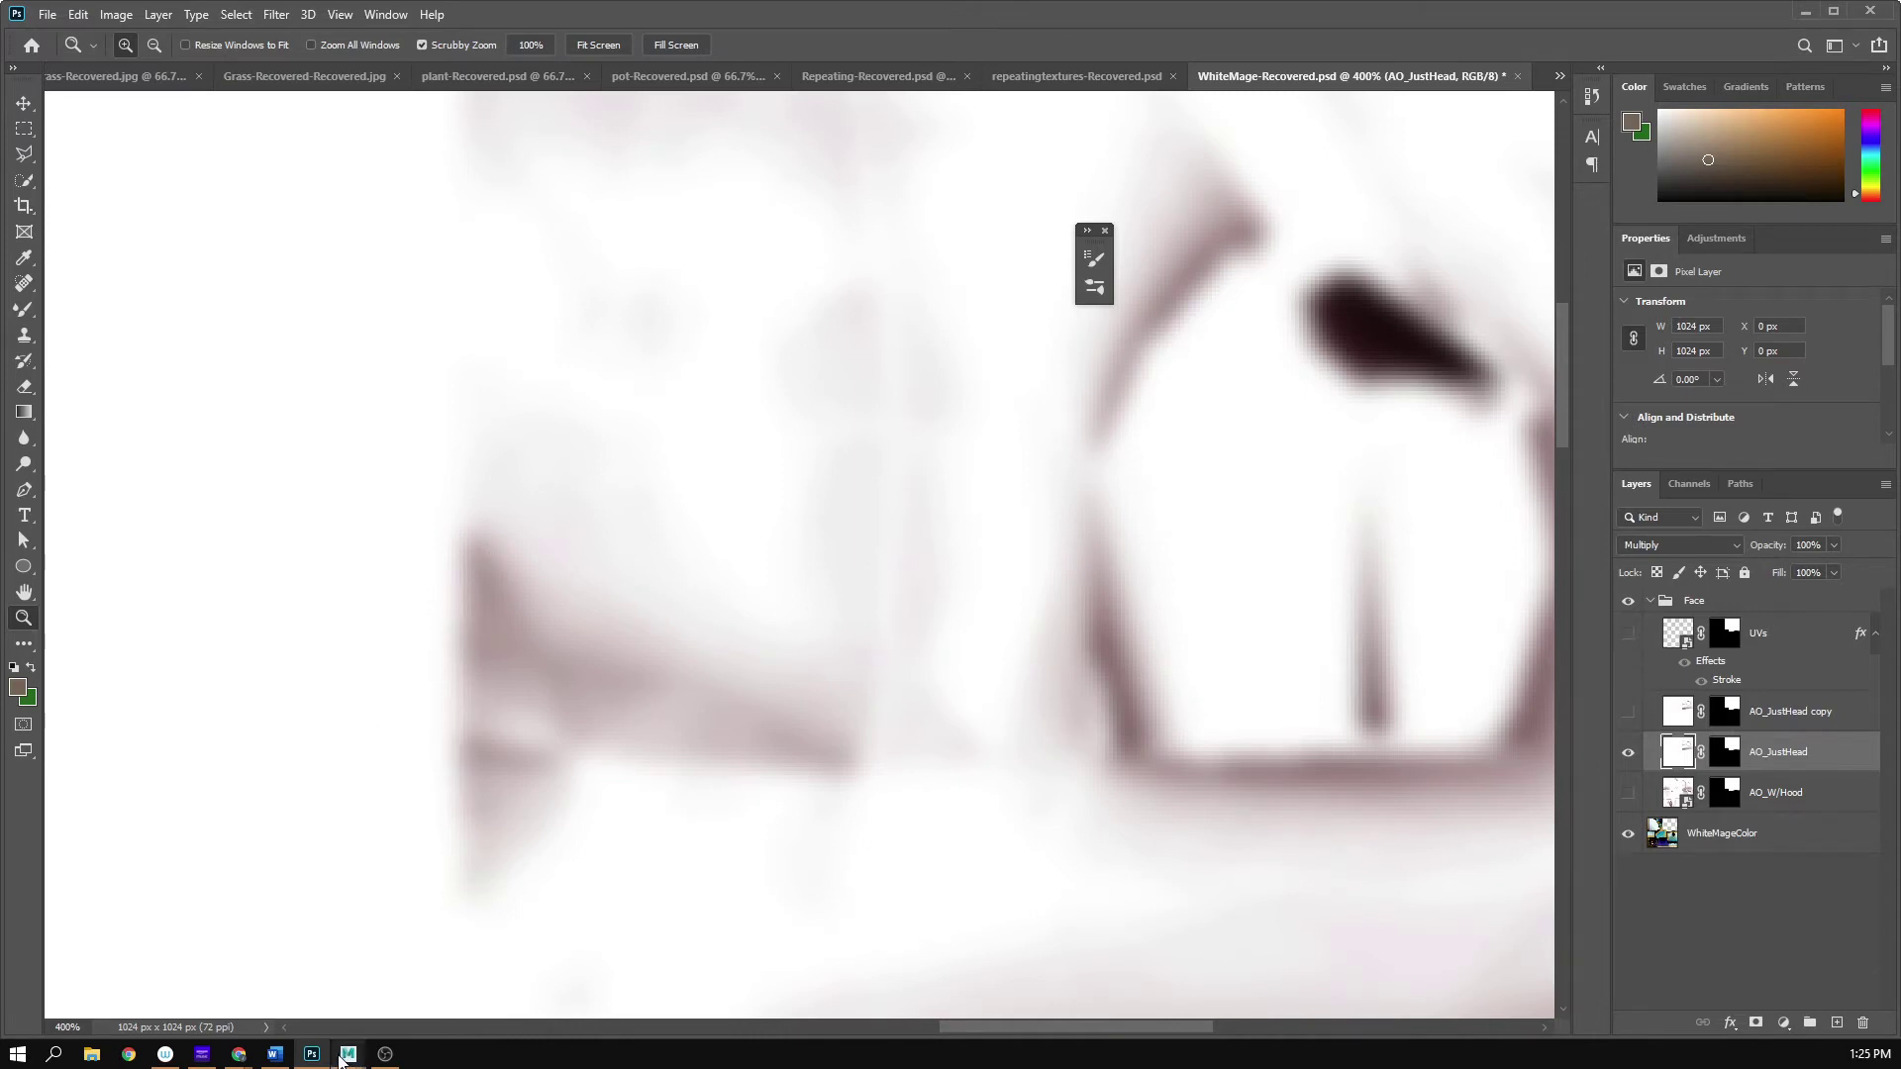
- Switch to Maya and inspect the character's textured face up close
click(348, 1055)
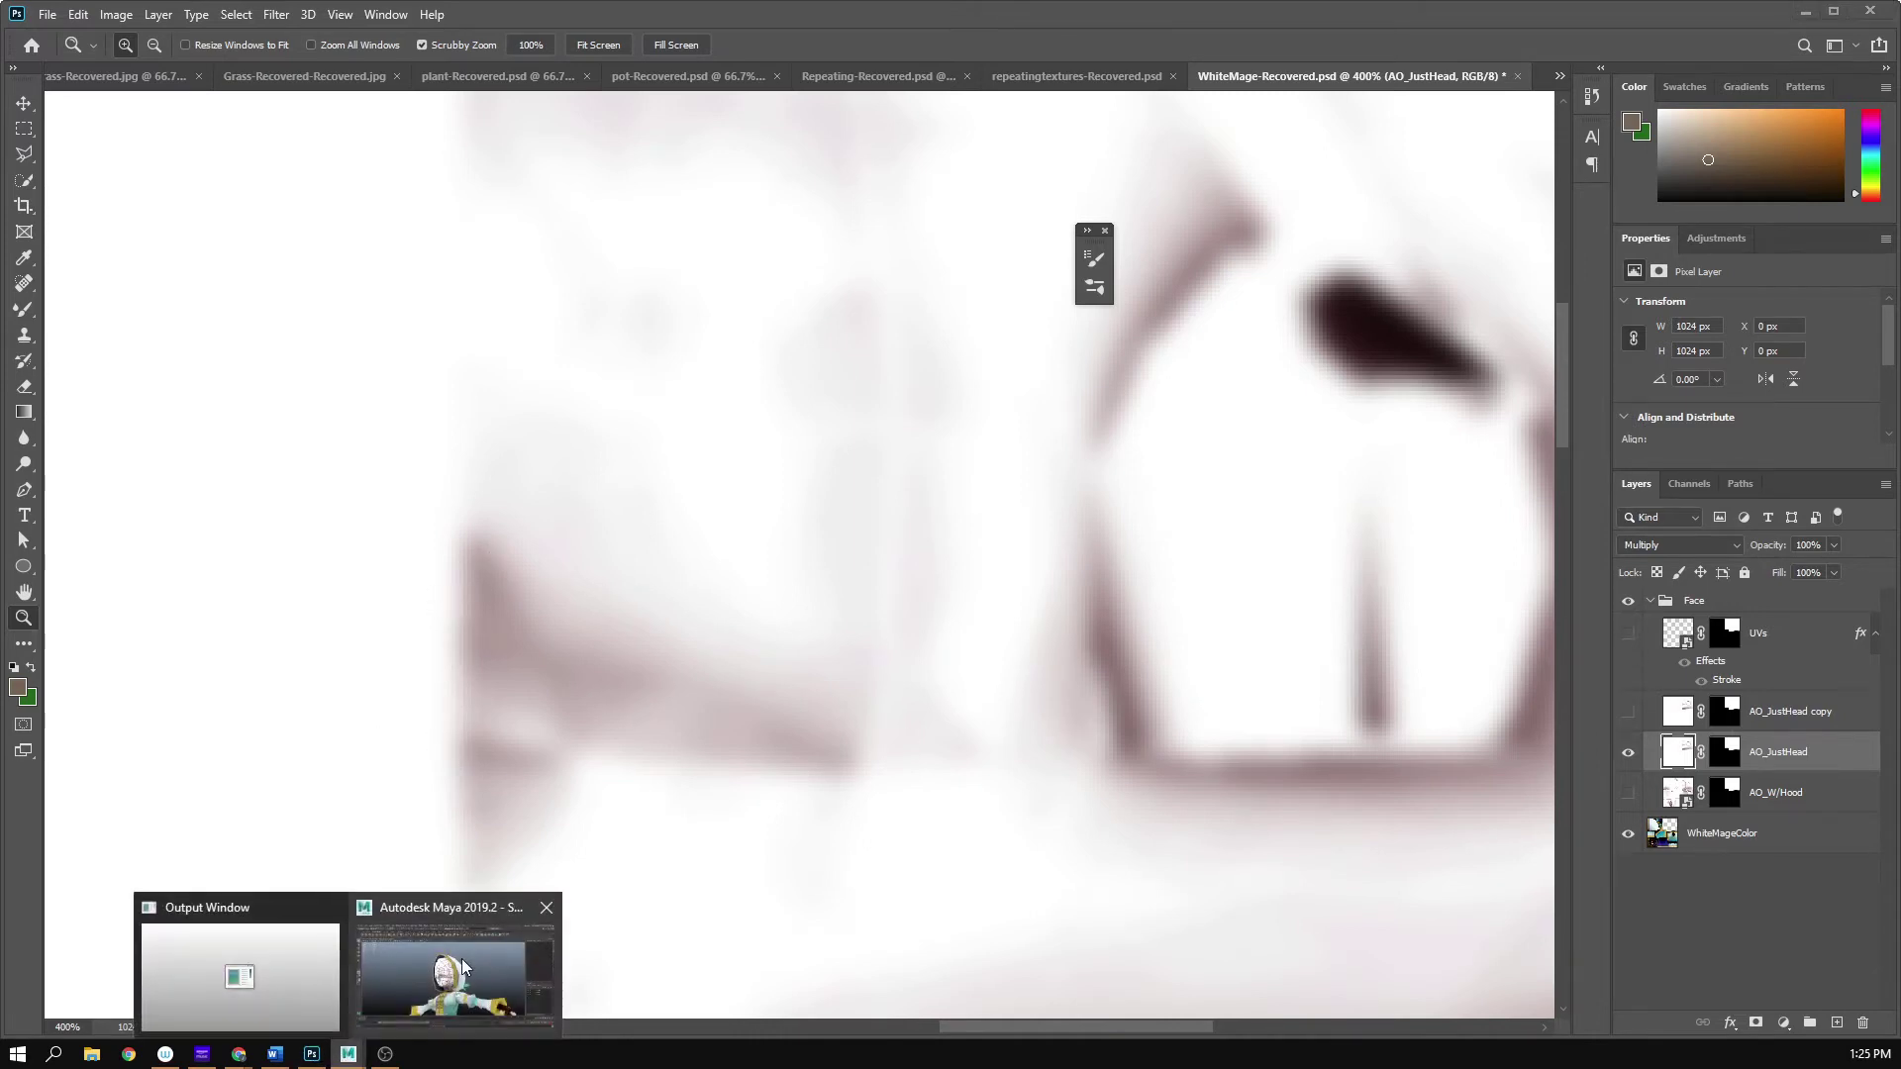
click(485, 951)
alt+drag(703, 620, 841, 643)
alt+right_drag(841, 644, 1449, 659)
alt+drag(1432, 669, 1396, 662)
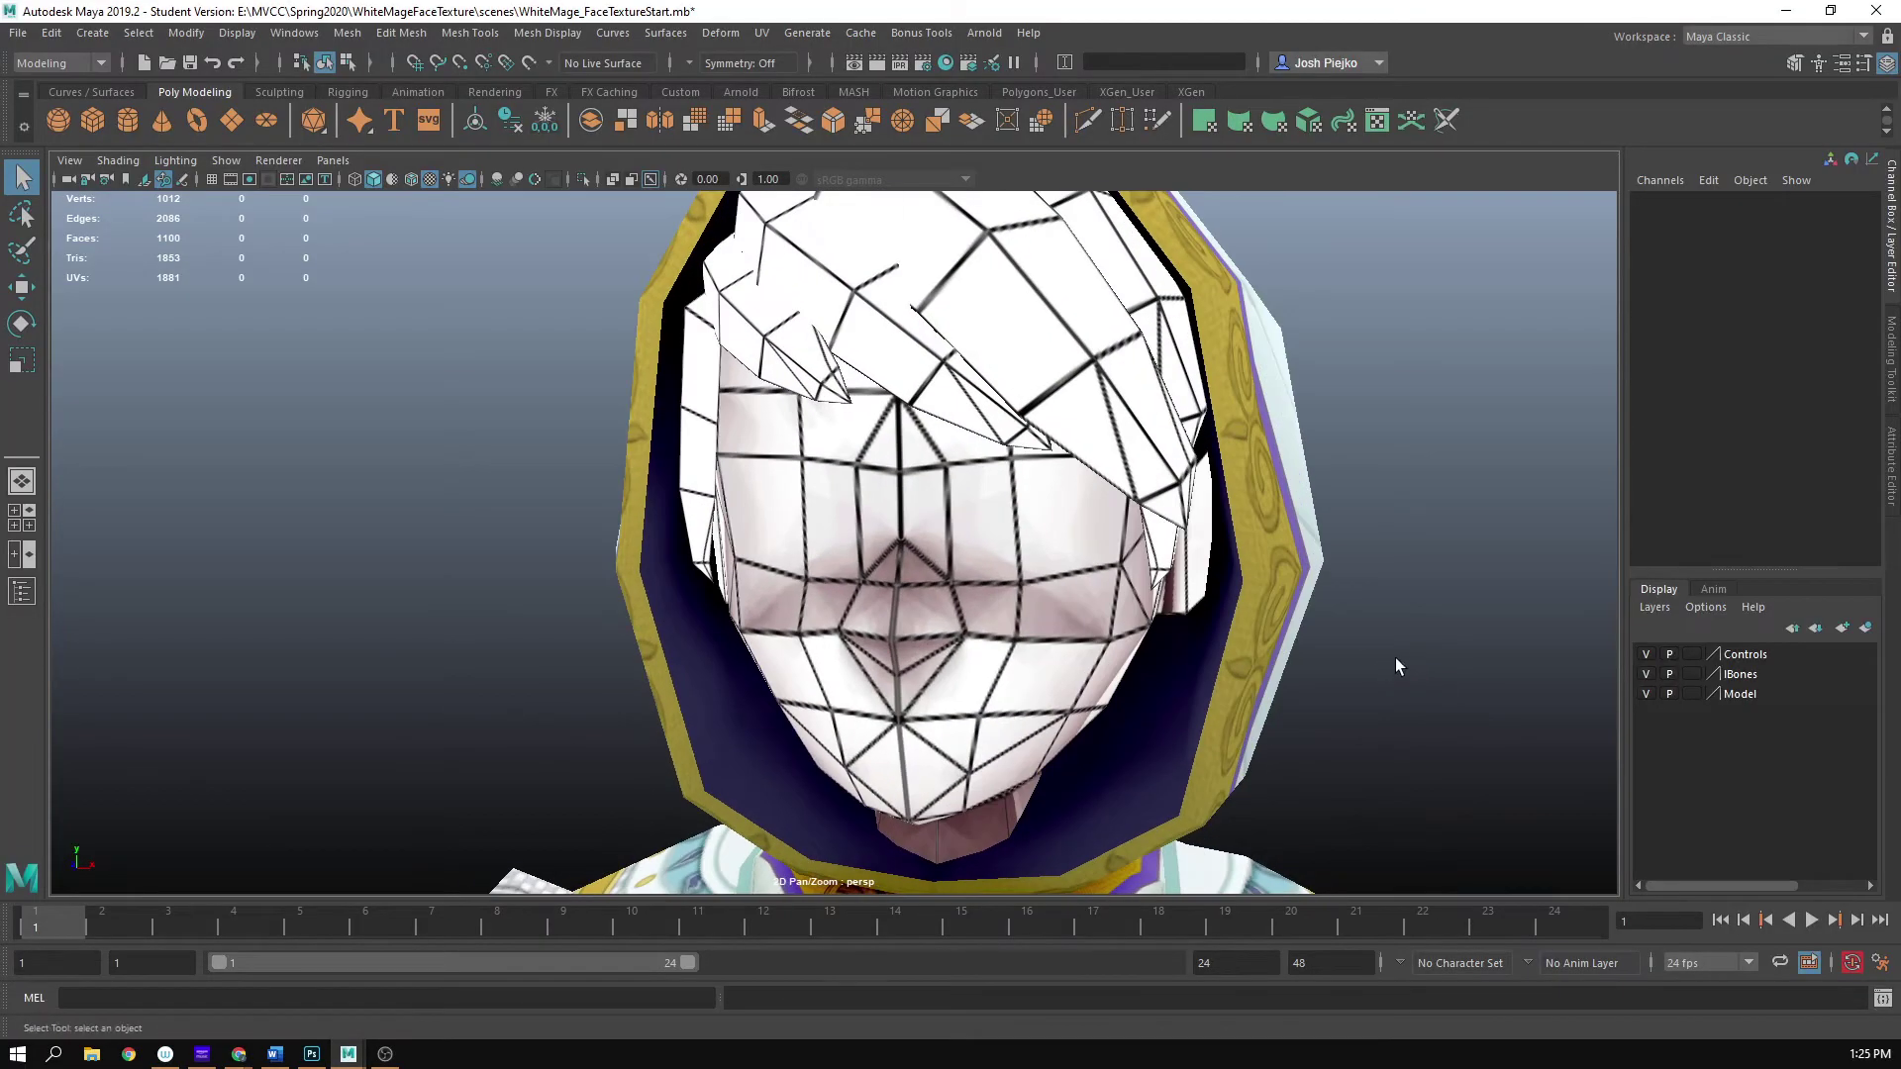
- Return to Photoshop and save the texture over WhiteMage.psd in the WhiteMageFaceTexture images folder, with Maximize Compatibility on
click(312, 1055)
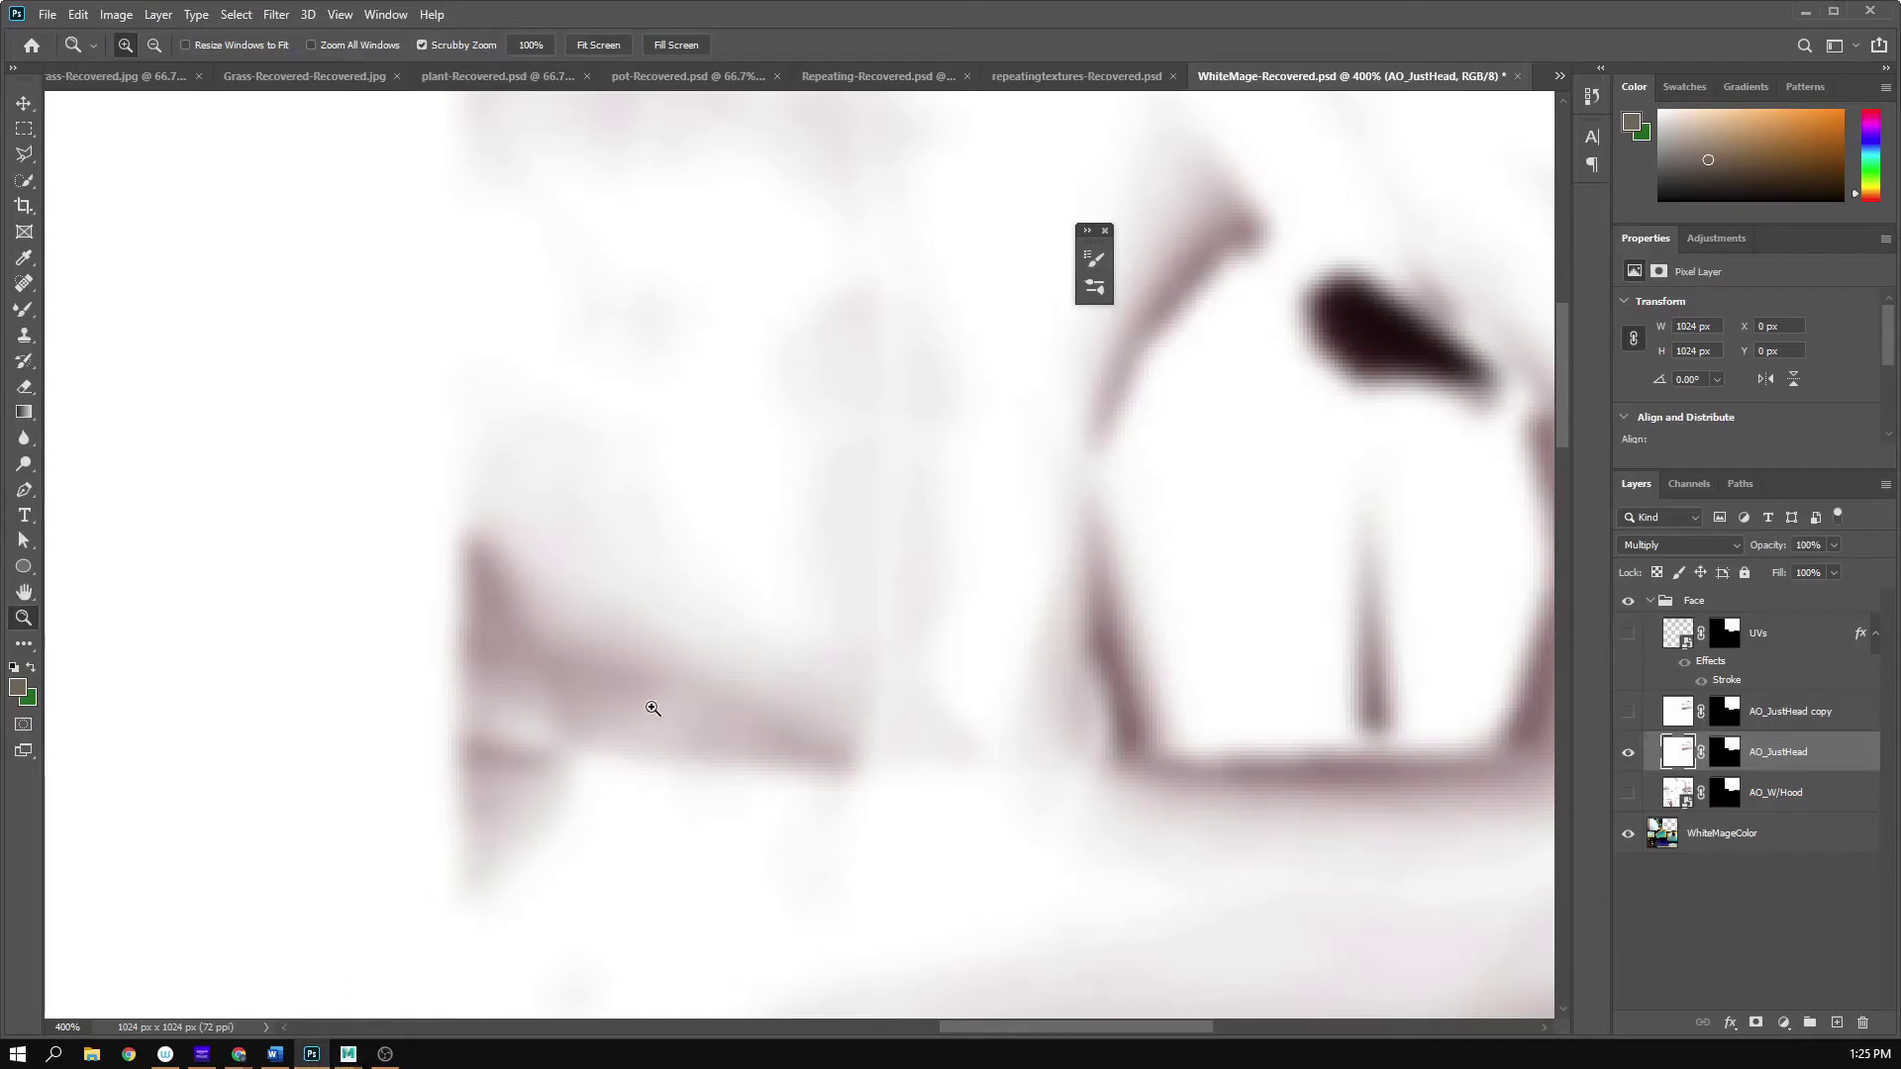
key(ctrl+s)
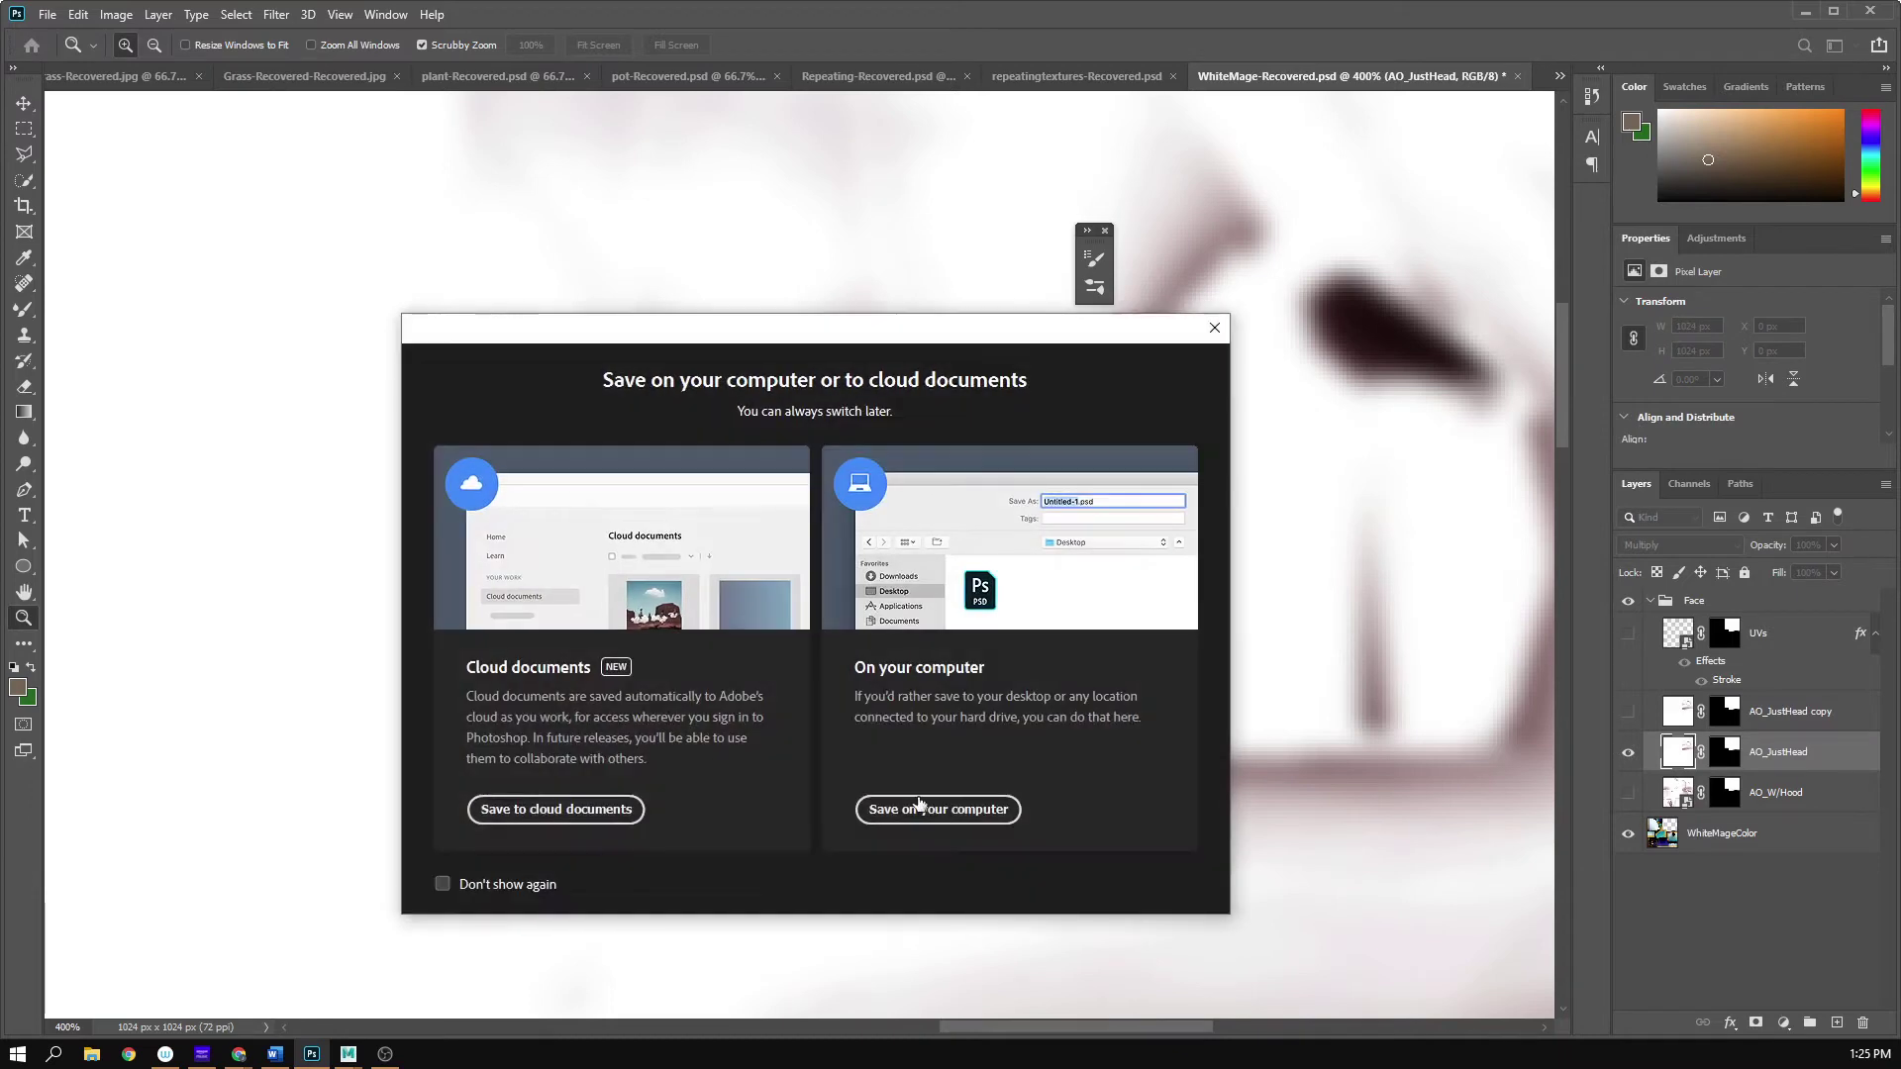
click(920, 807)
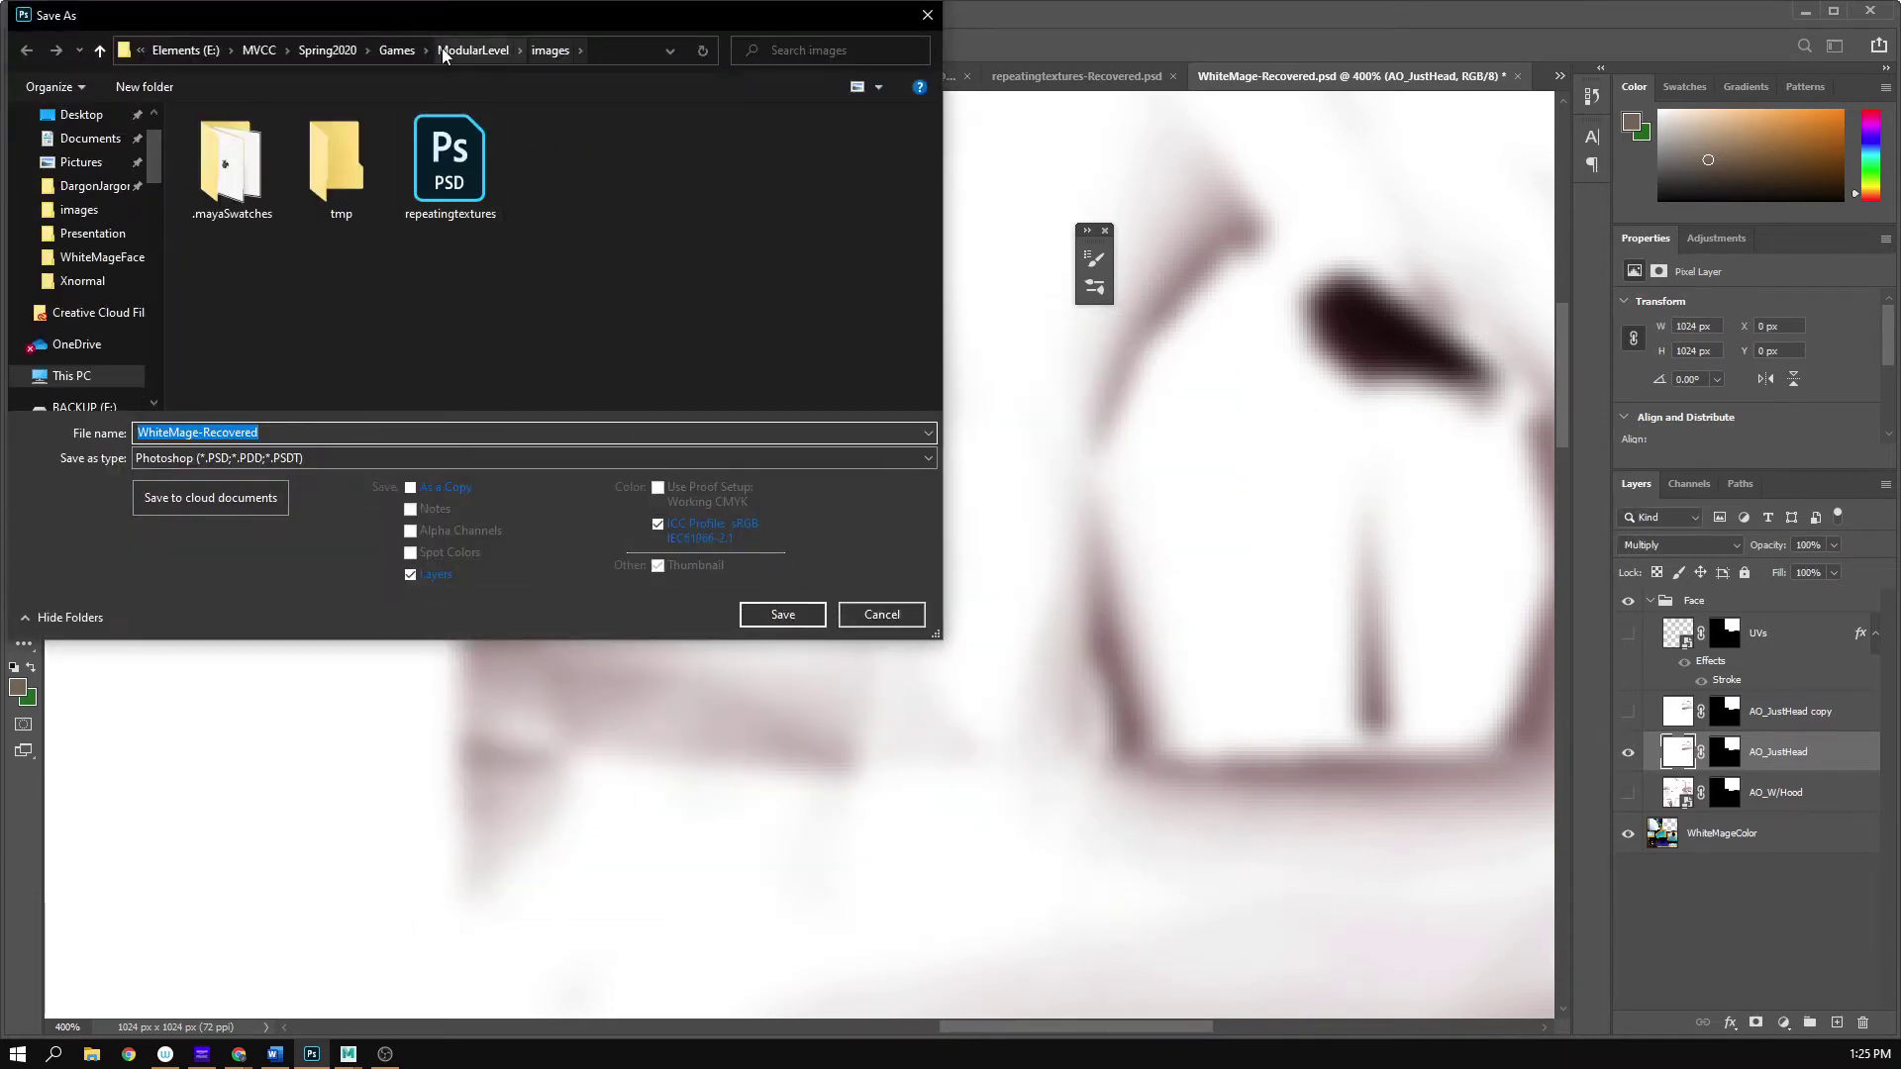
click(328, 51)
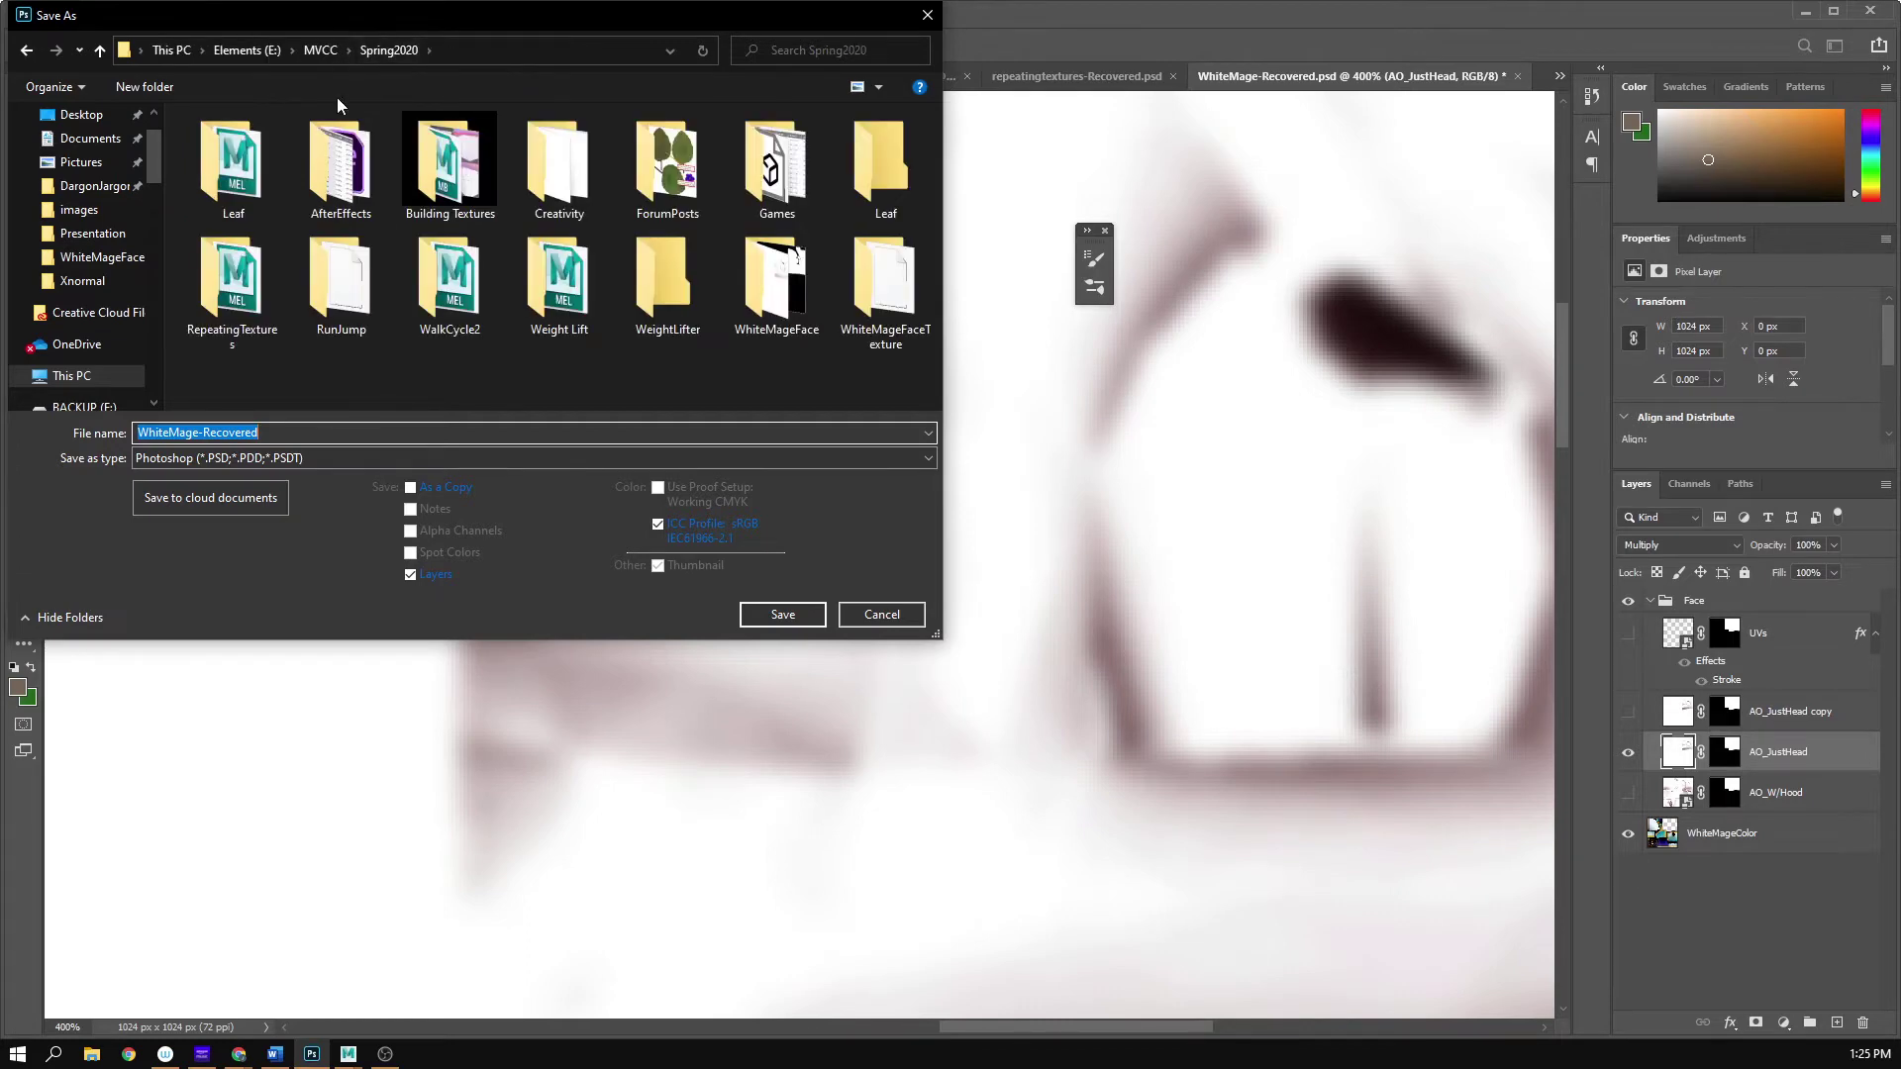
click(913, 302)
double_click(913, 302)
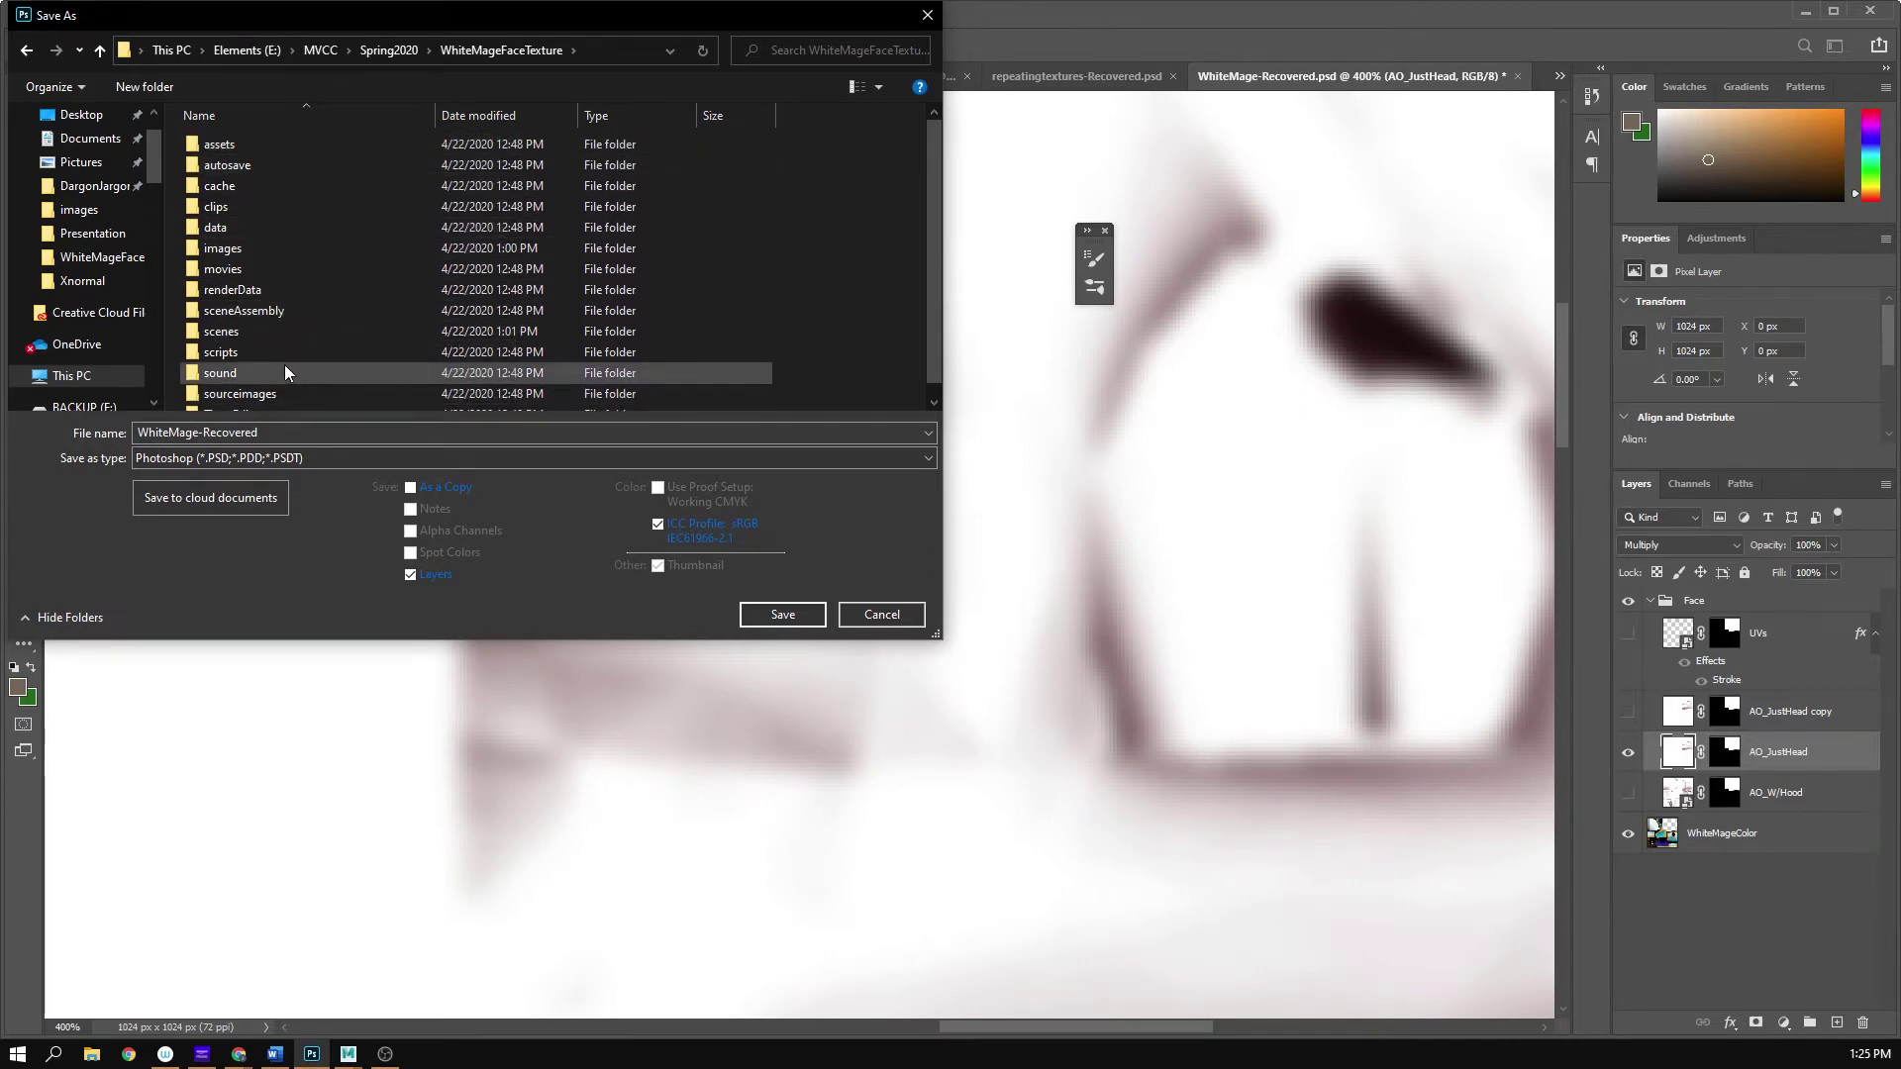
click(268, 256)
double_click(268, 255)
click(340, 163)
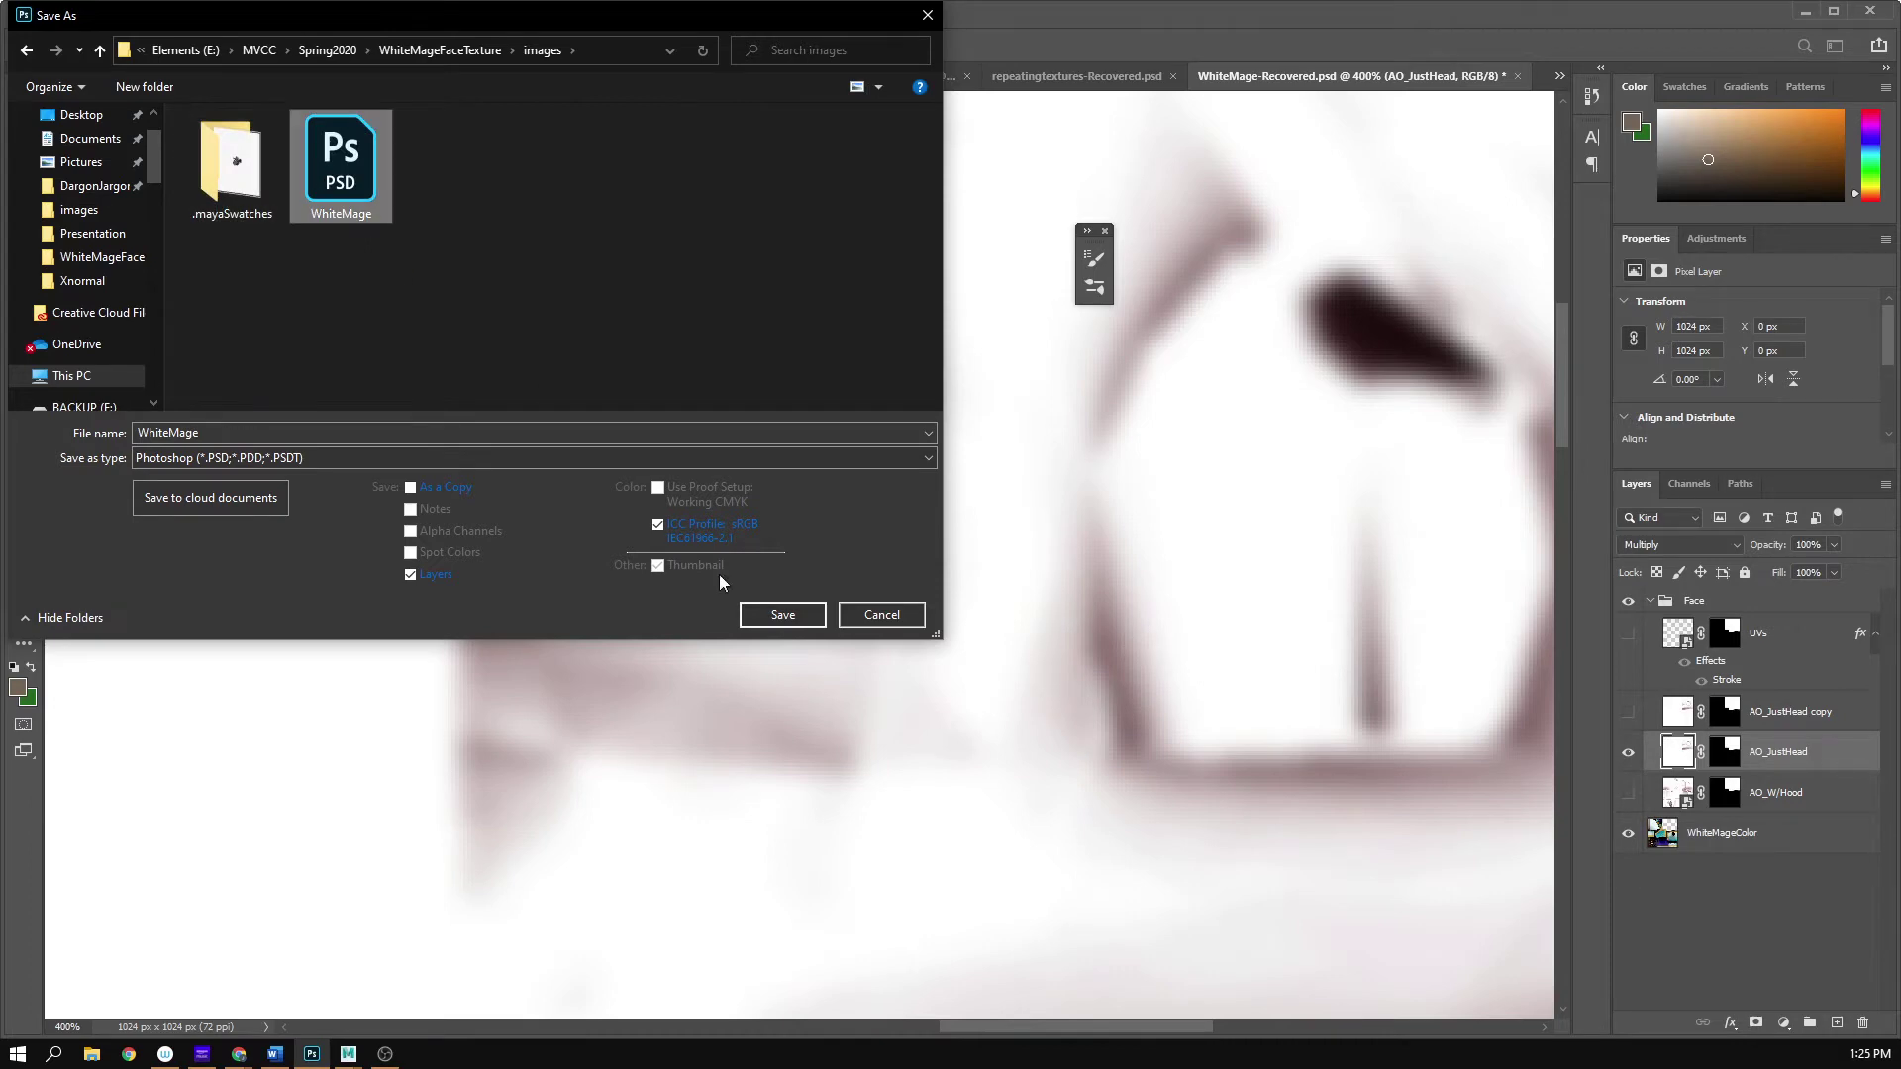
click(780, 610)
click(996, 531)
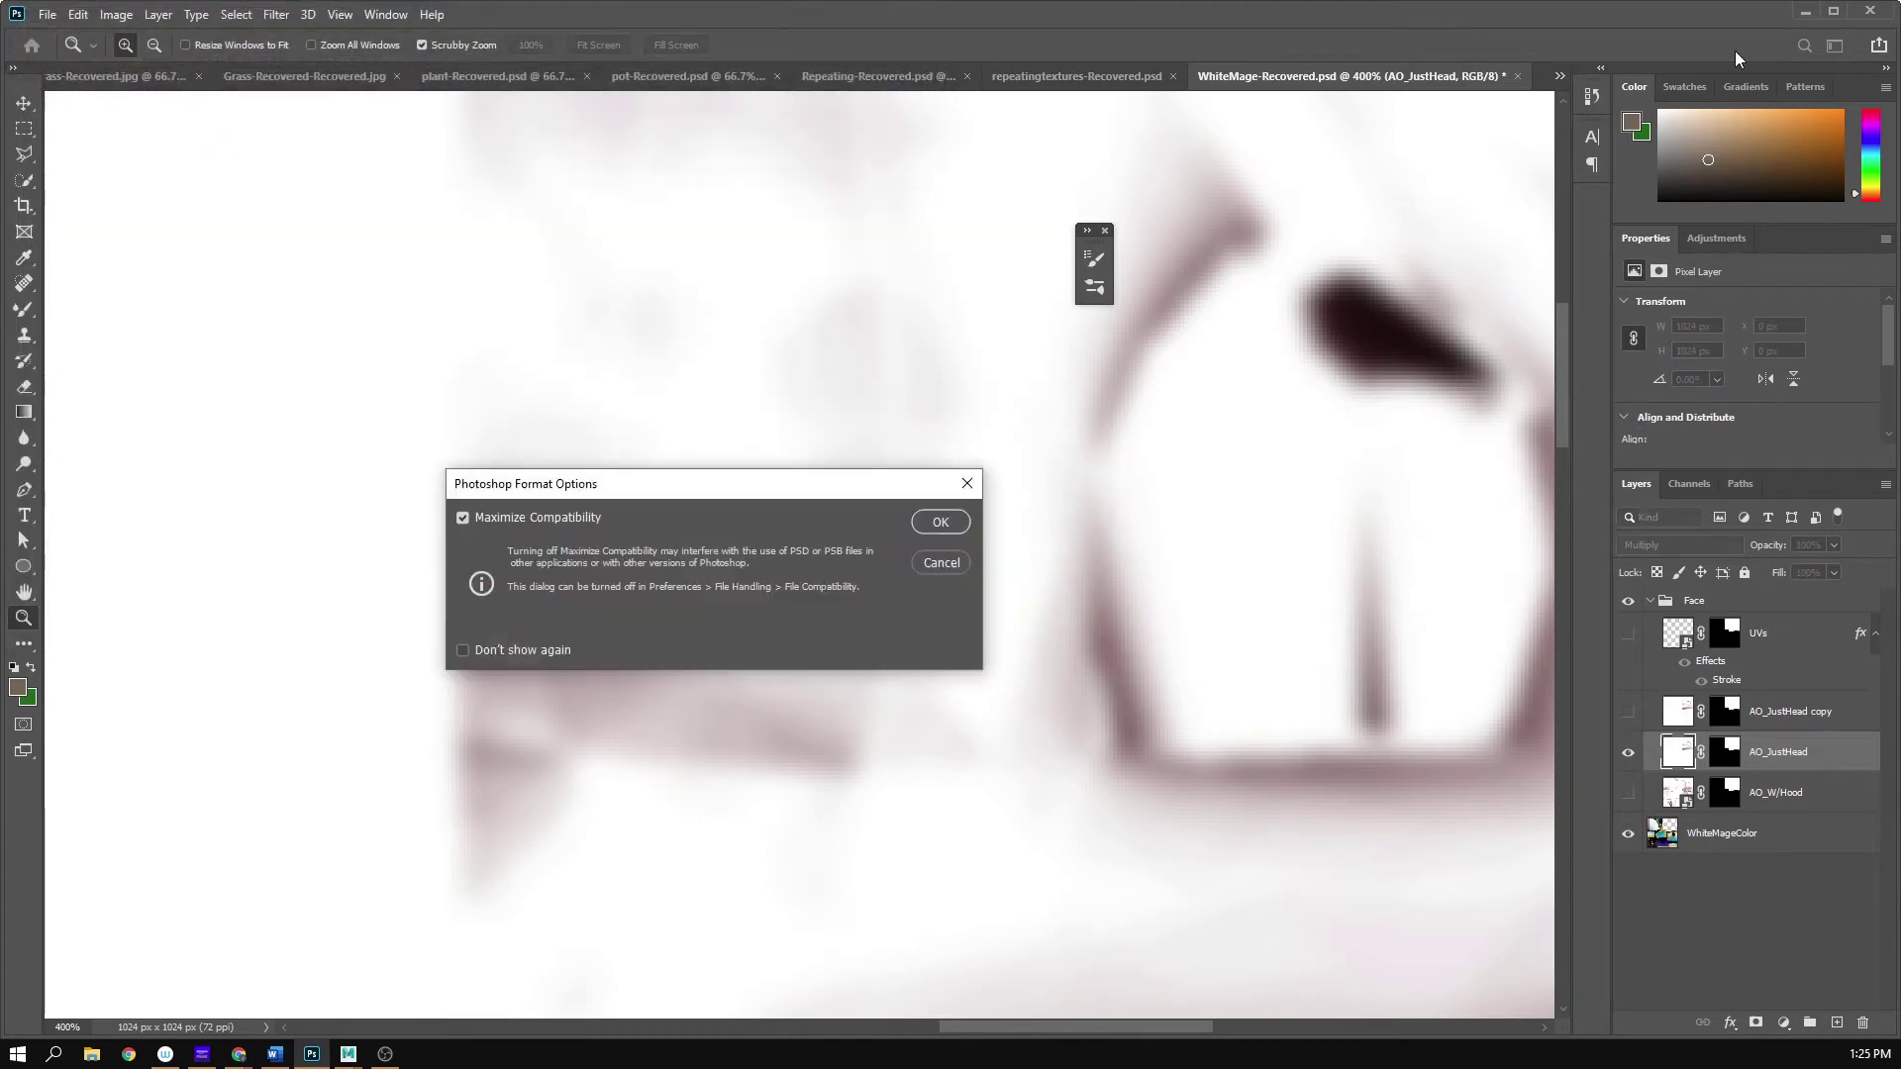
click(939, 517)
- Switch to Maya, verify in the Files/Projects preferences that updated image files reload automatically, and save the preferences
click(1803, 11)
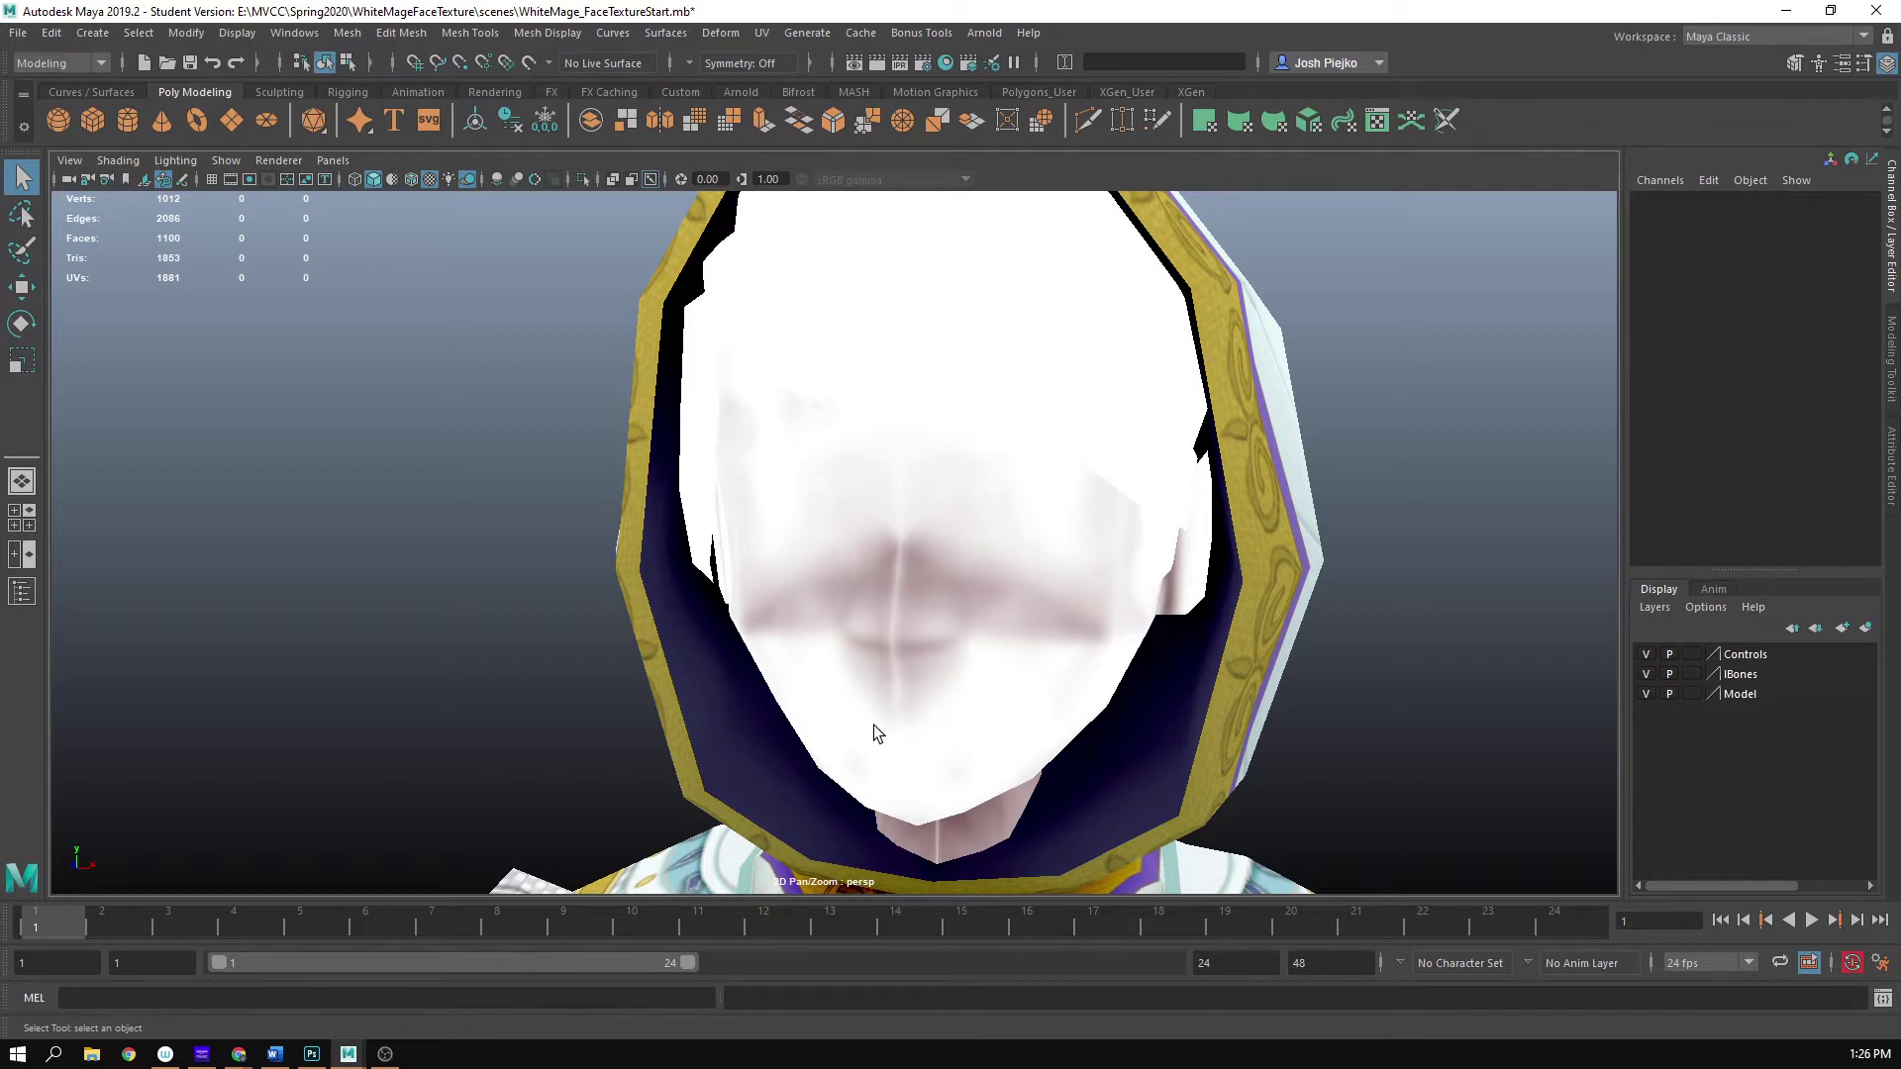
click(818, 715)
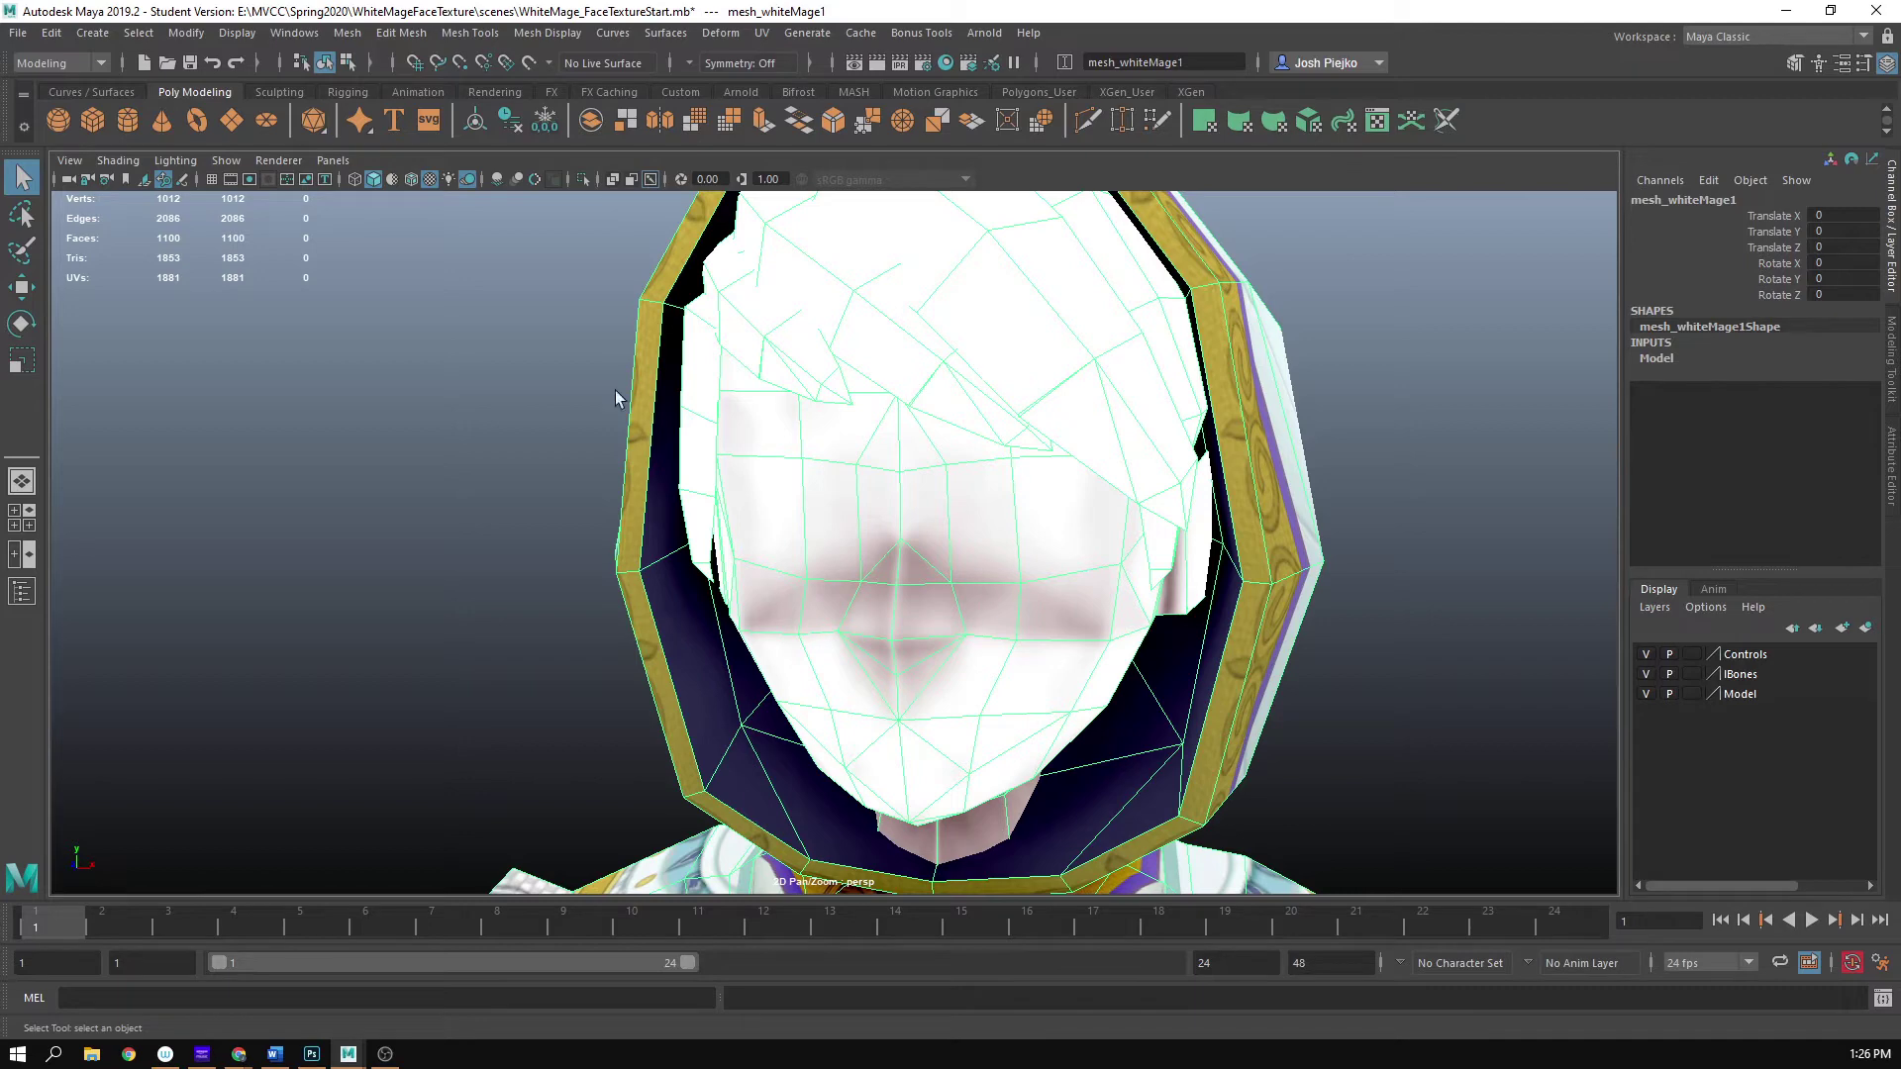
click(294, 33)
mouse_move(346, 224)
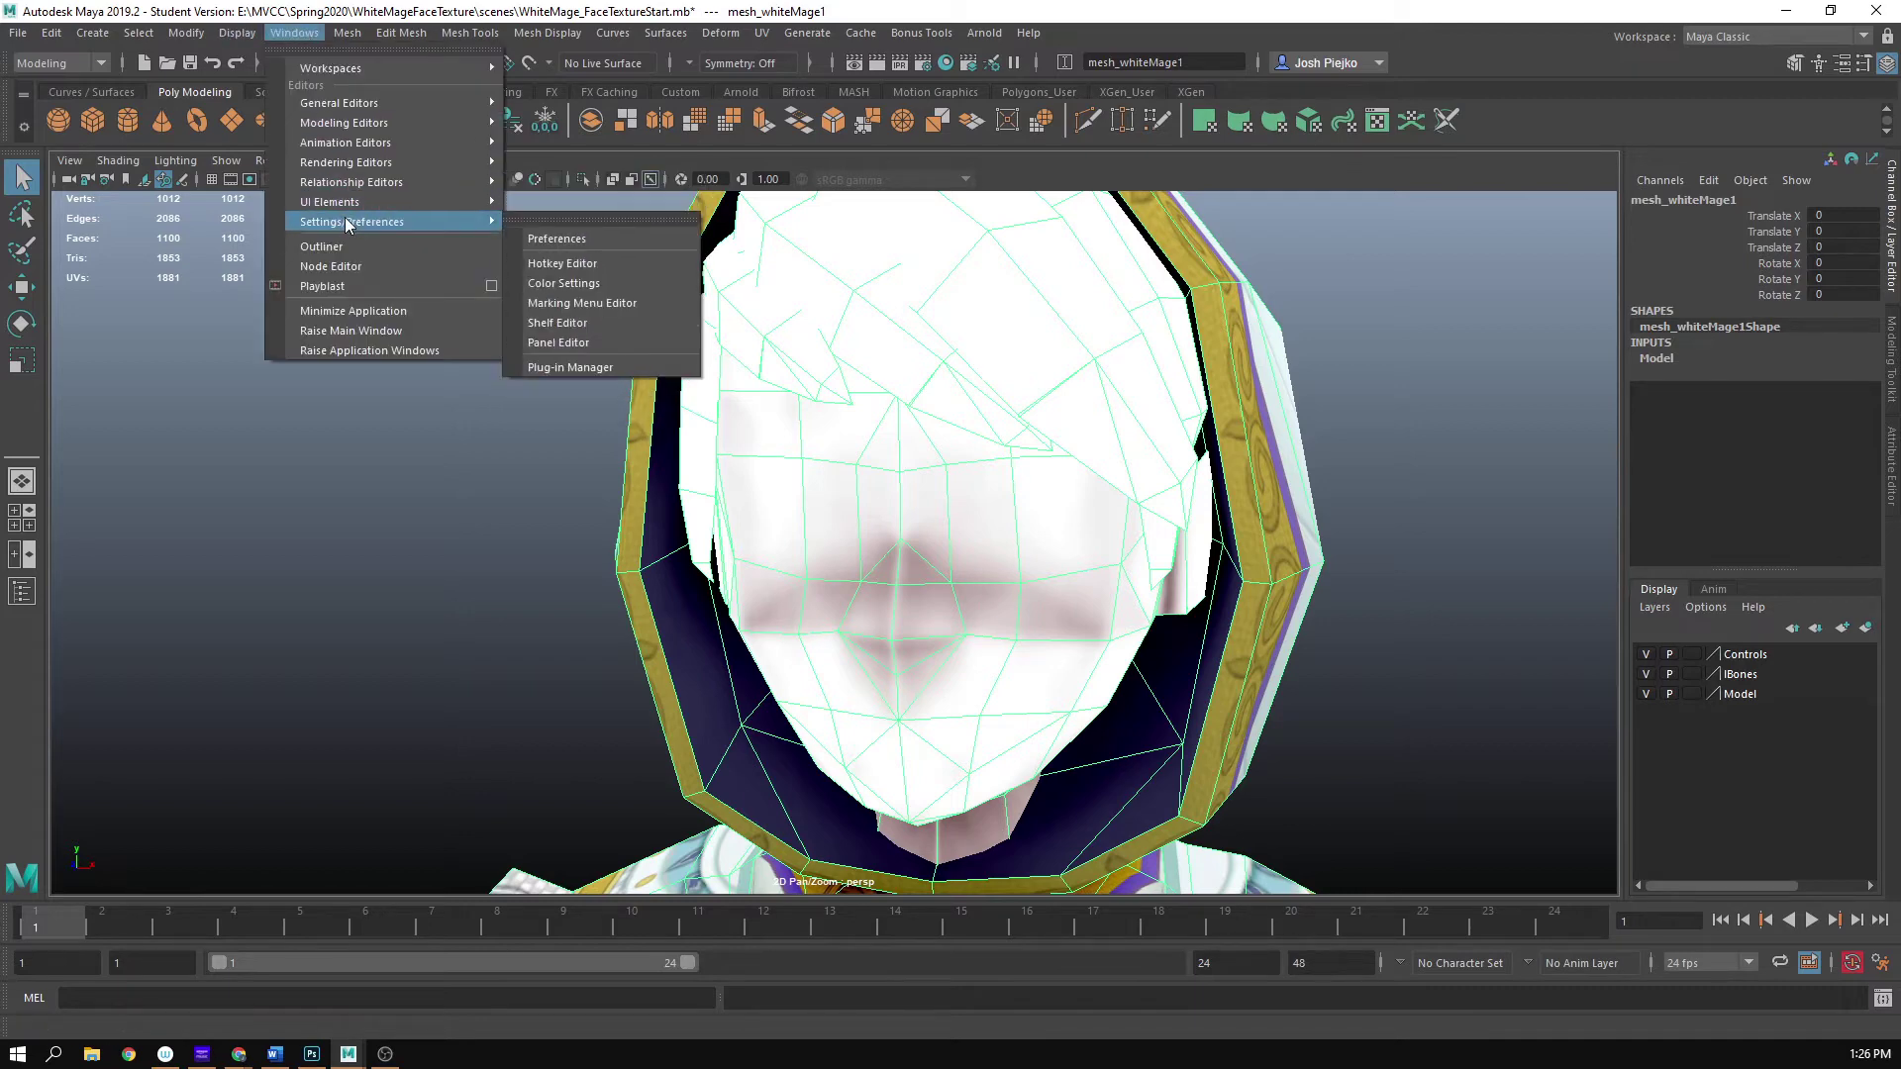
click(576, 241)
scroll(507, 780, down, 3)
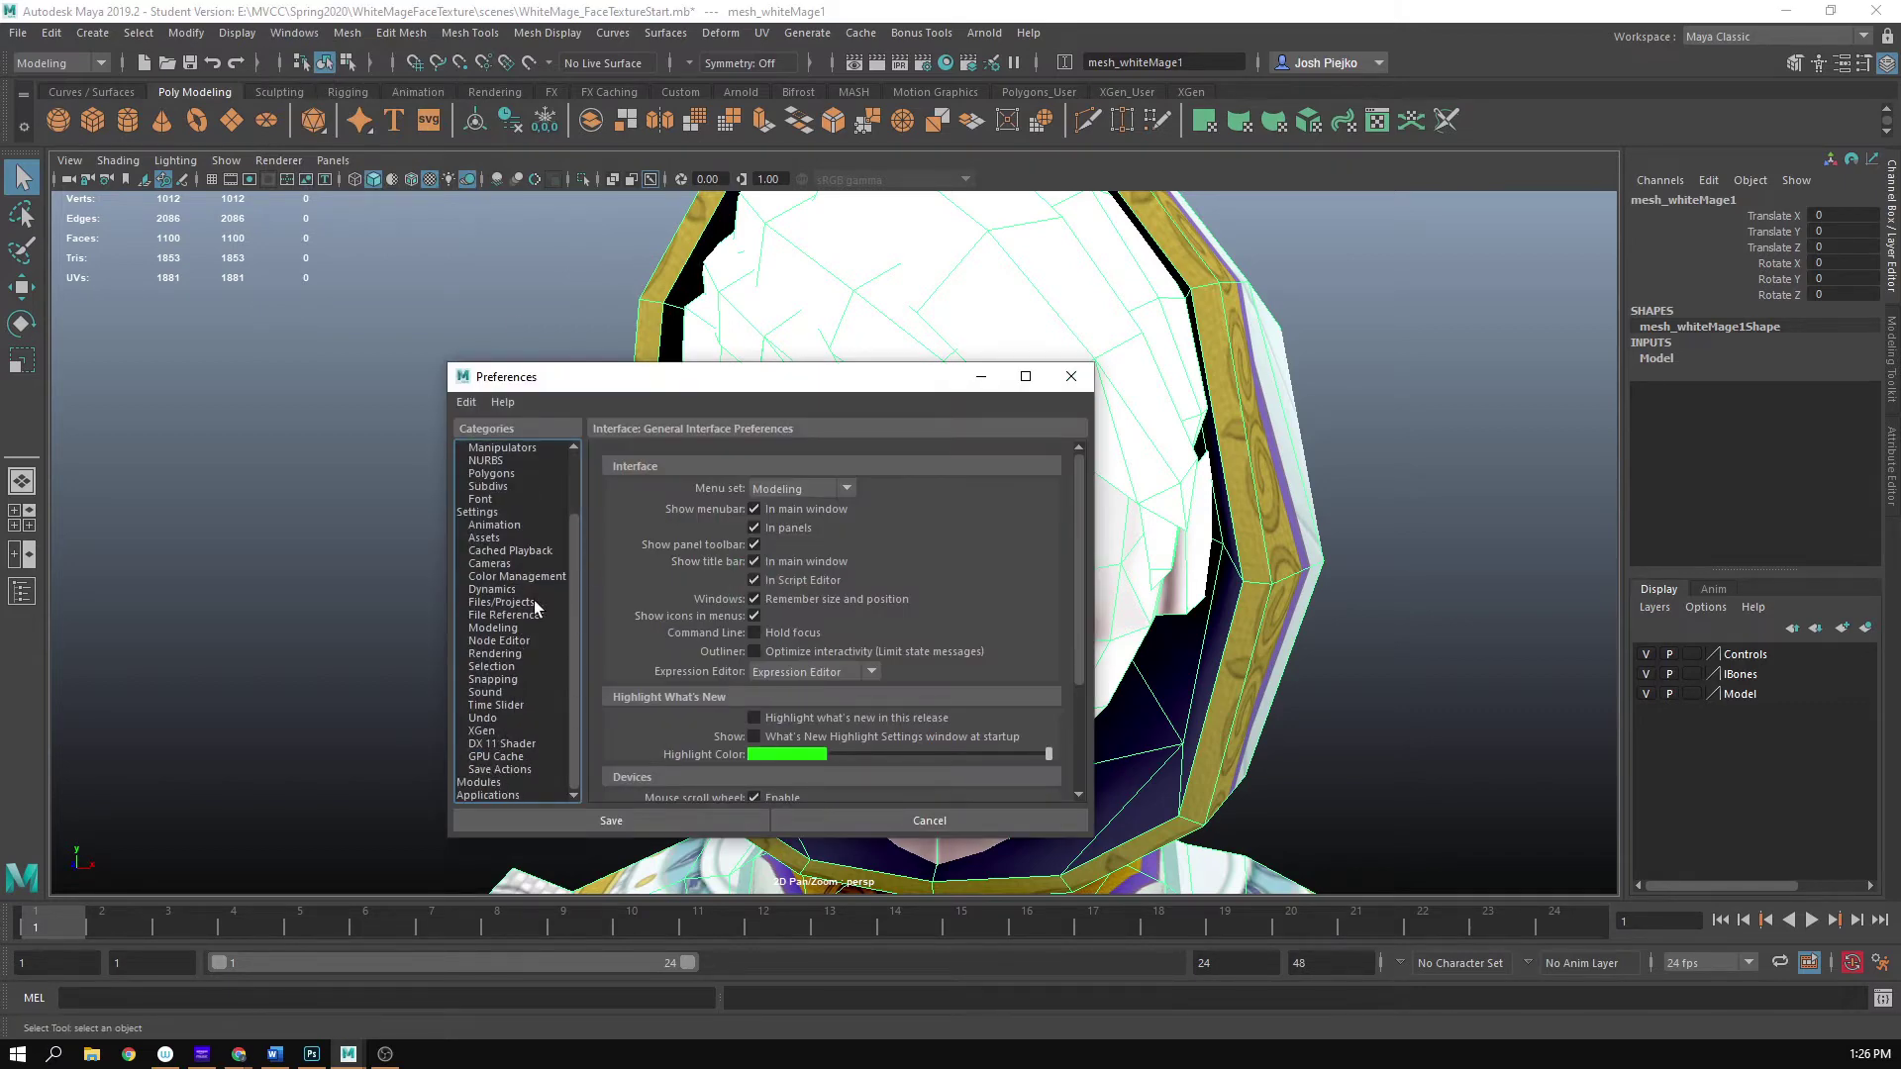
click(507, 615)
click(504, 602)
scroll(772, 703, down, 10)
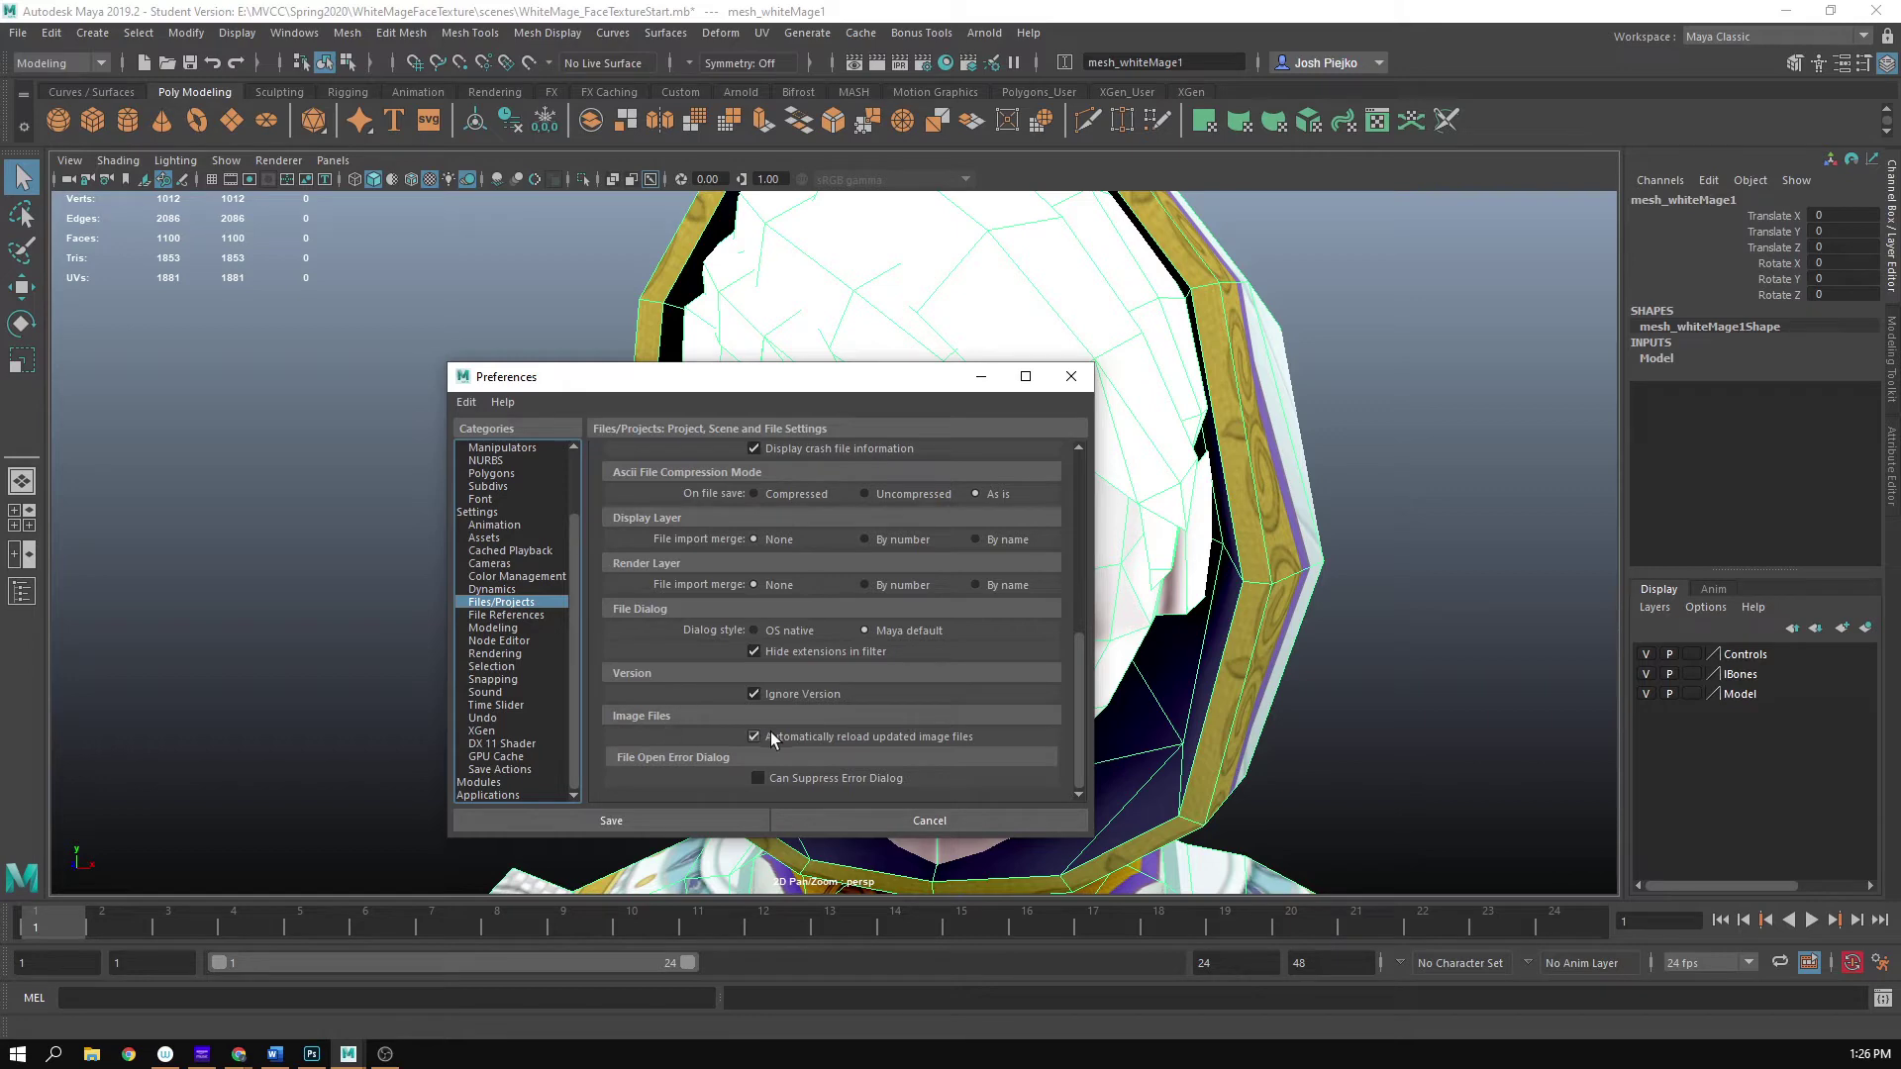
click(687, 822)
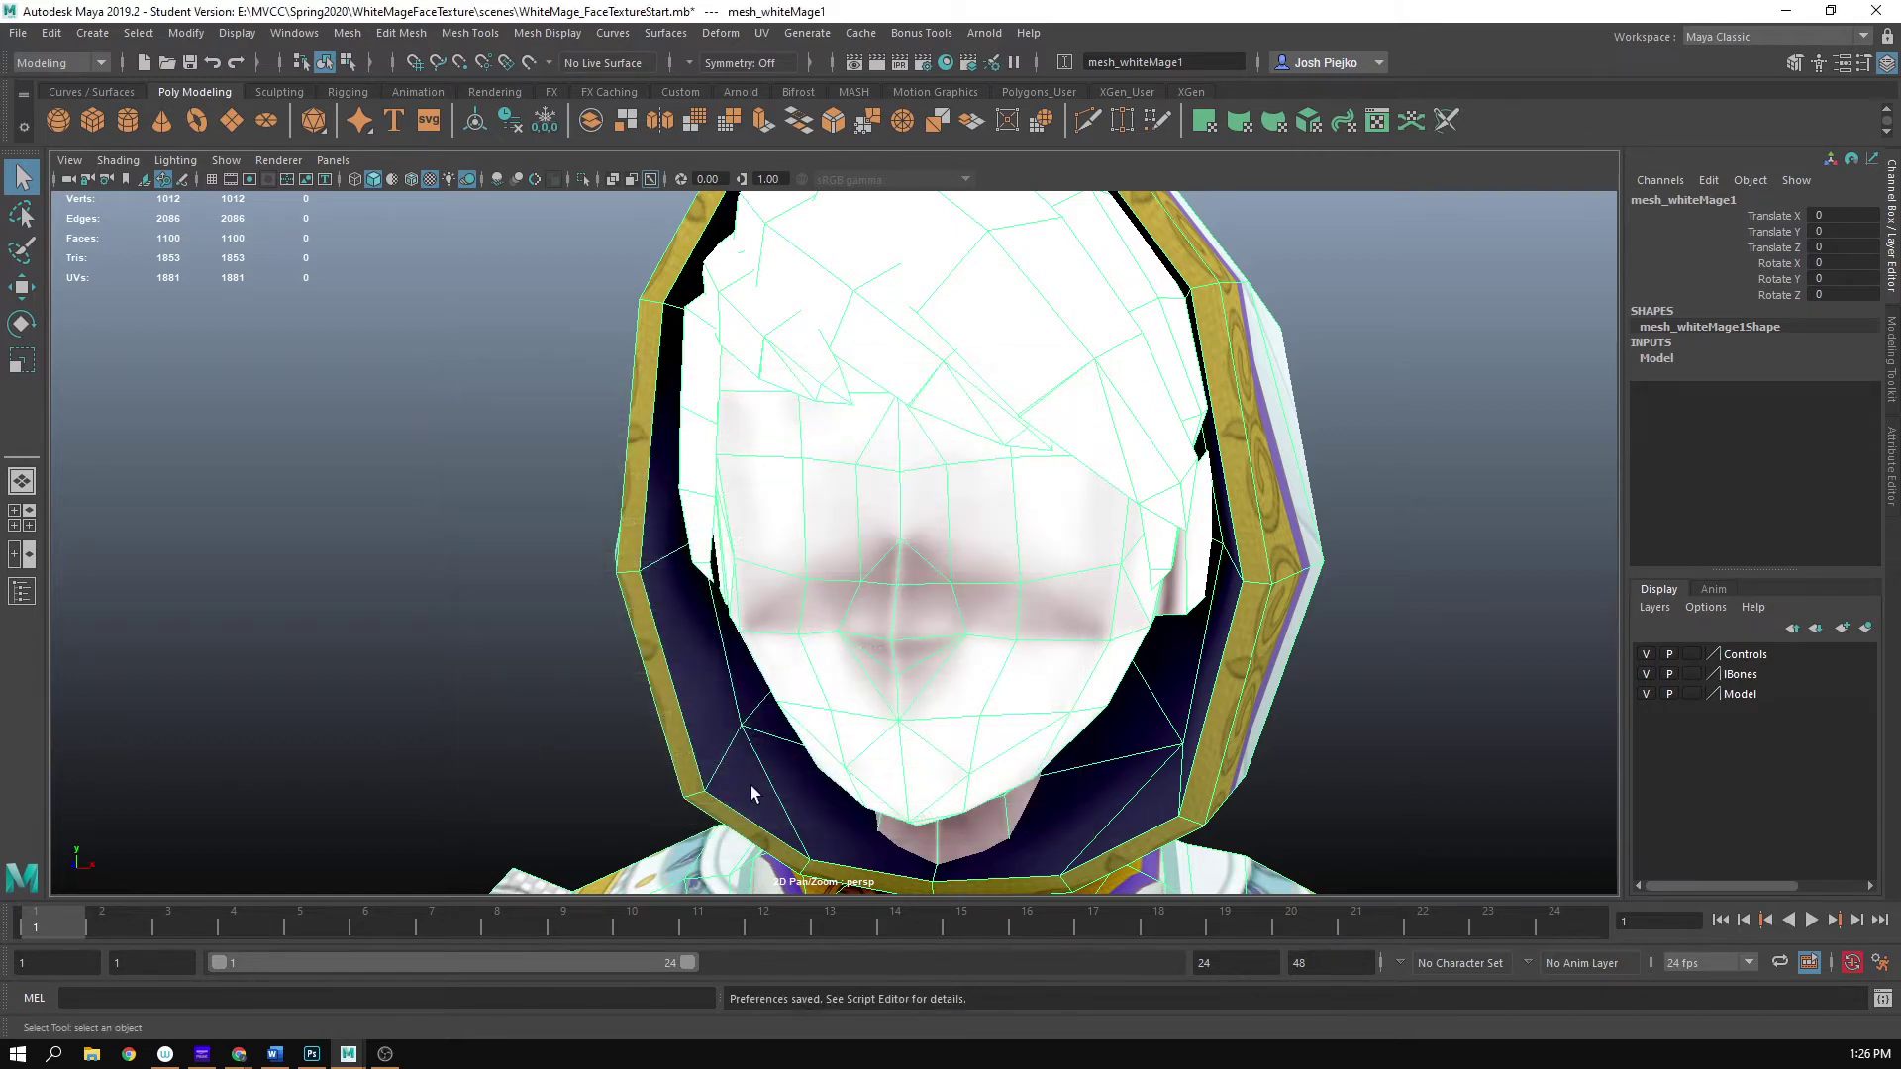
- Deselect the character mesh and examine the centre seam of the textured face from the front
click(471, 537)
right_drag(931, 522, 876, 643)
click(1332, 532)
alt+drag(1133, 560, 1099, 589)
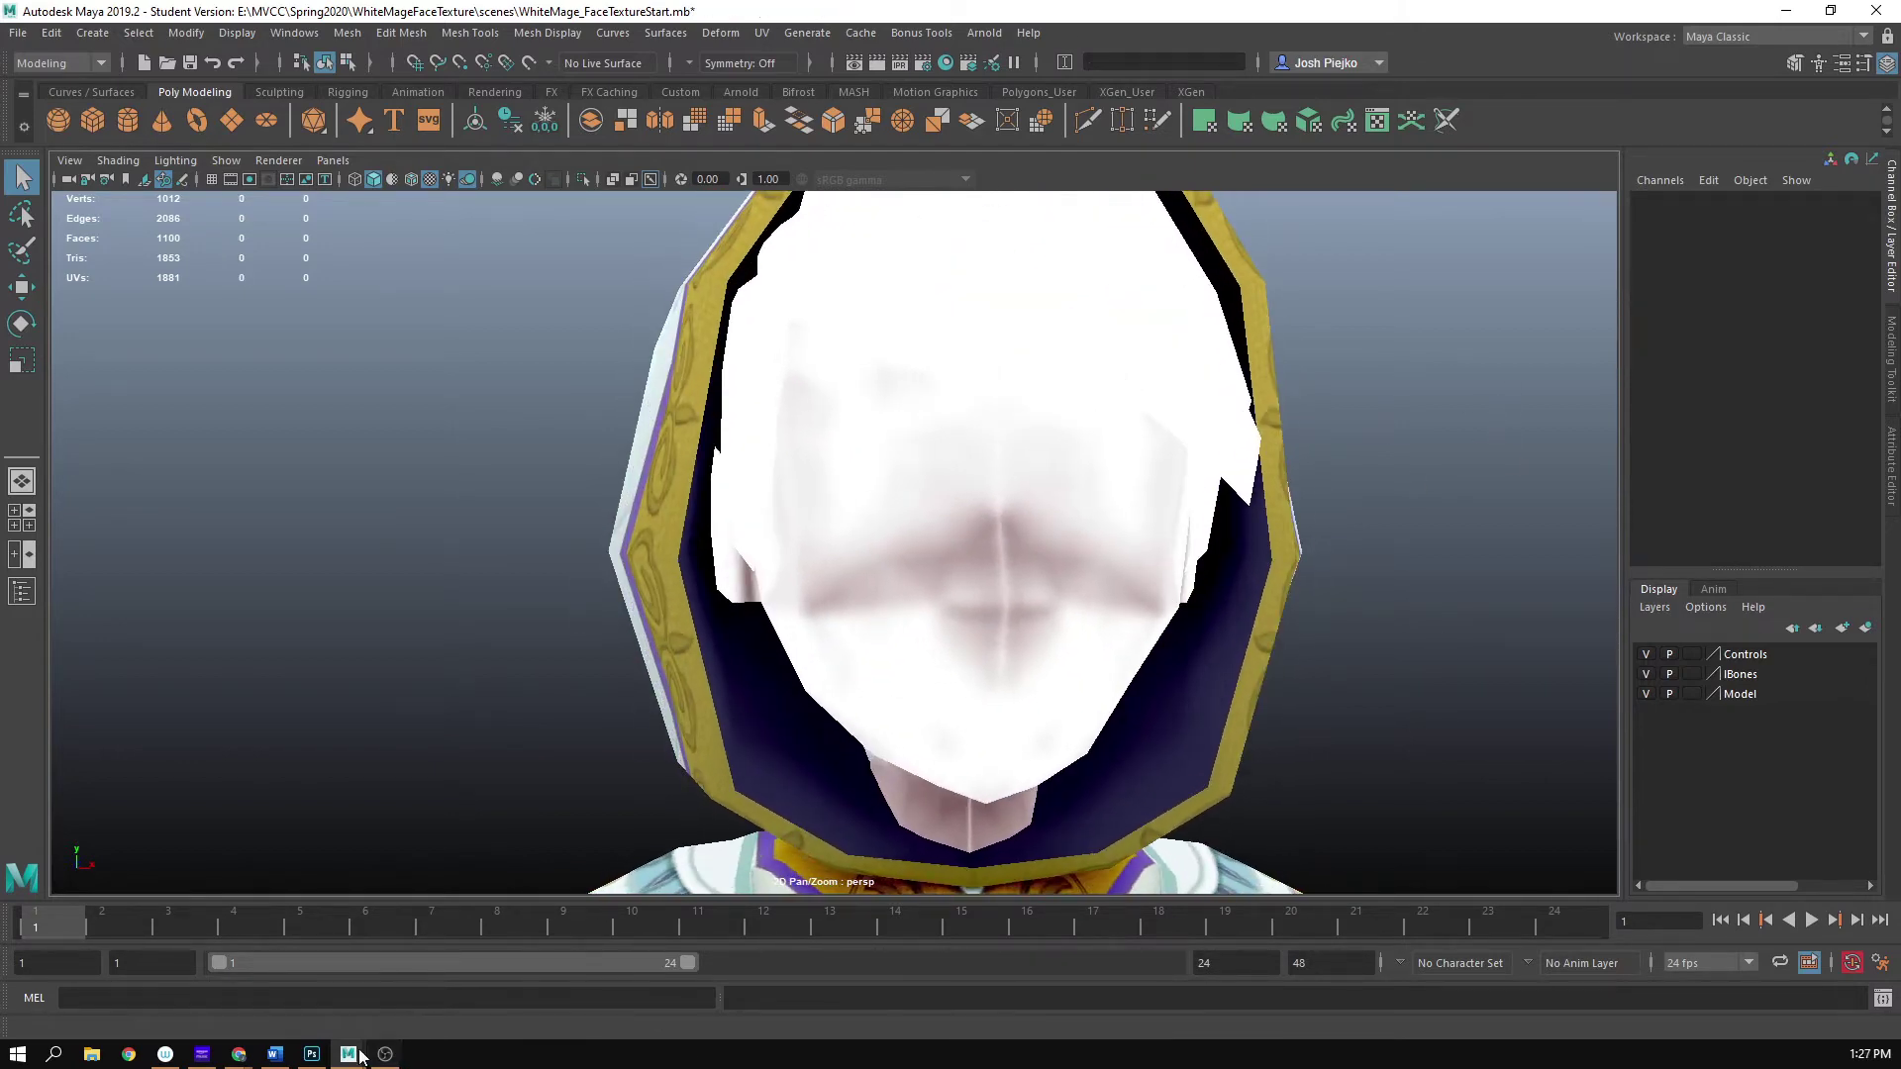
- Return to Photoshop and compare the AO_JustHead shading with the UVs and AO_JustHead copy layers by toggling their visibility
click(312, 1053)
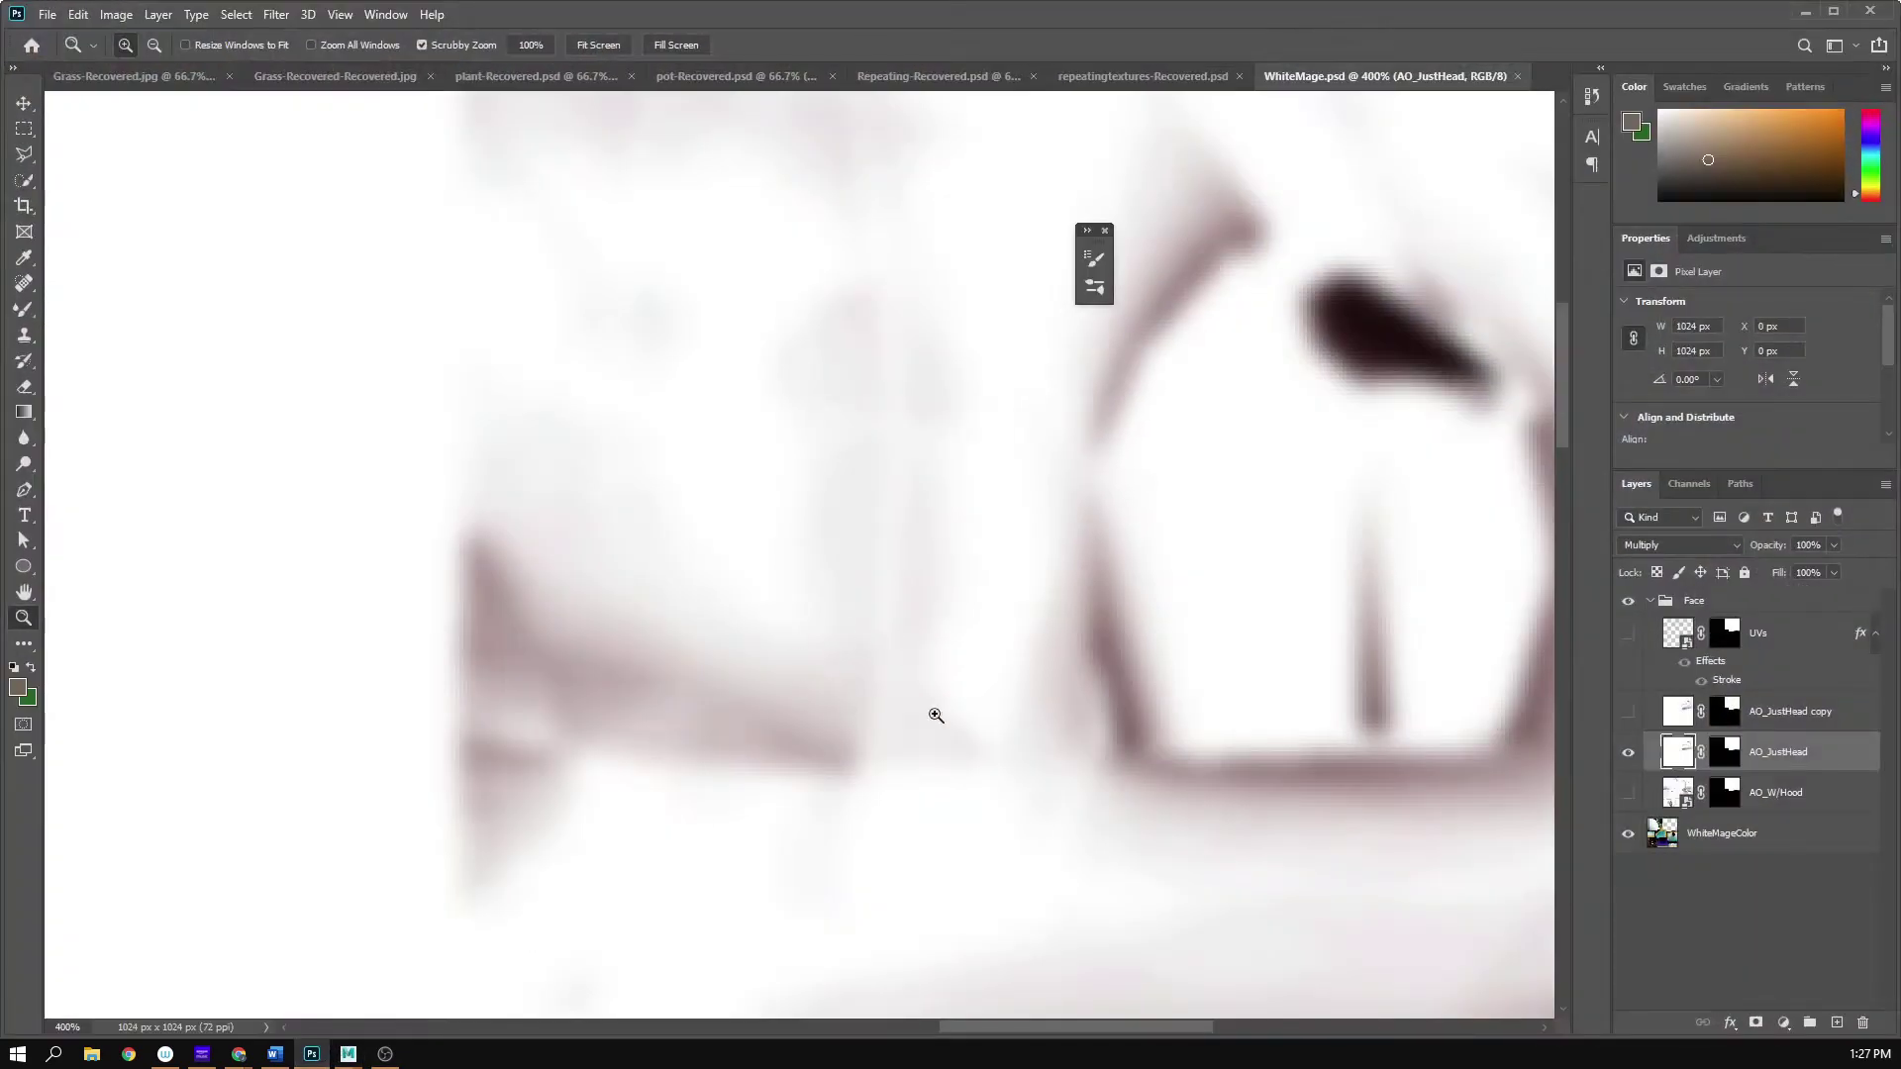
click(1627, 754)
click(1627, 754)
click(1626, 633)
click(1627, 632)
click(1626, 712)
click(1627, 713)
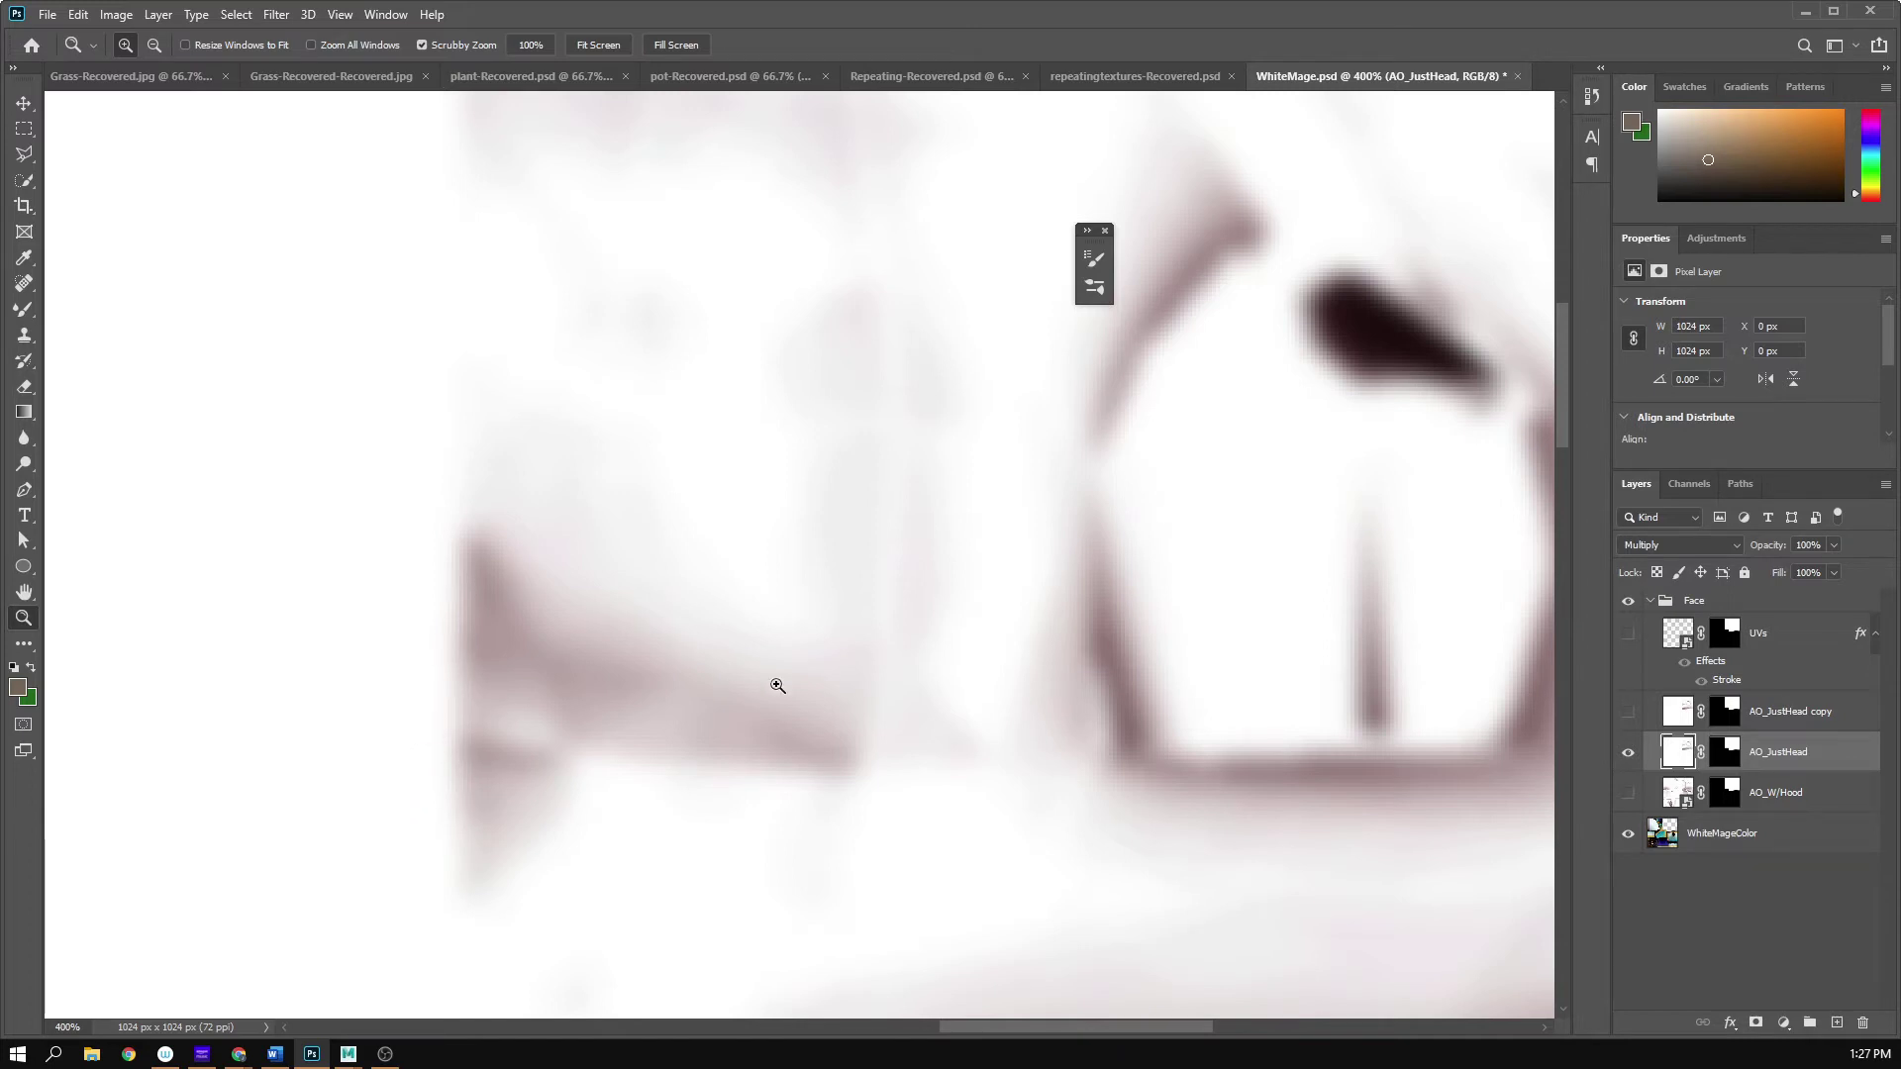
- Try Mixer Brush strokes with the 15-pixel brush on the white area beside the face shading, and undo them
key(b)
key(z)
alt+click(585, 509)
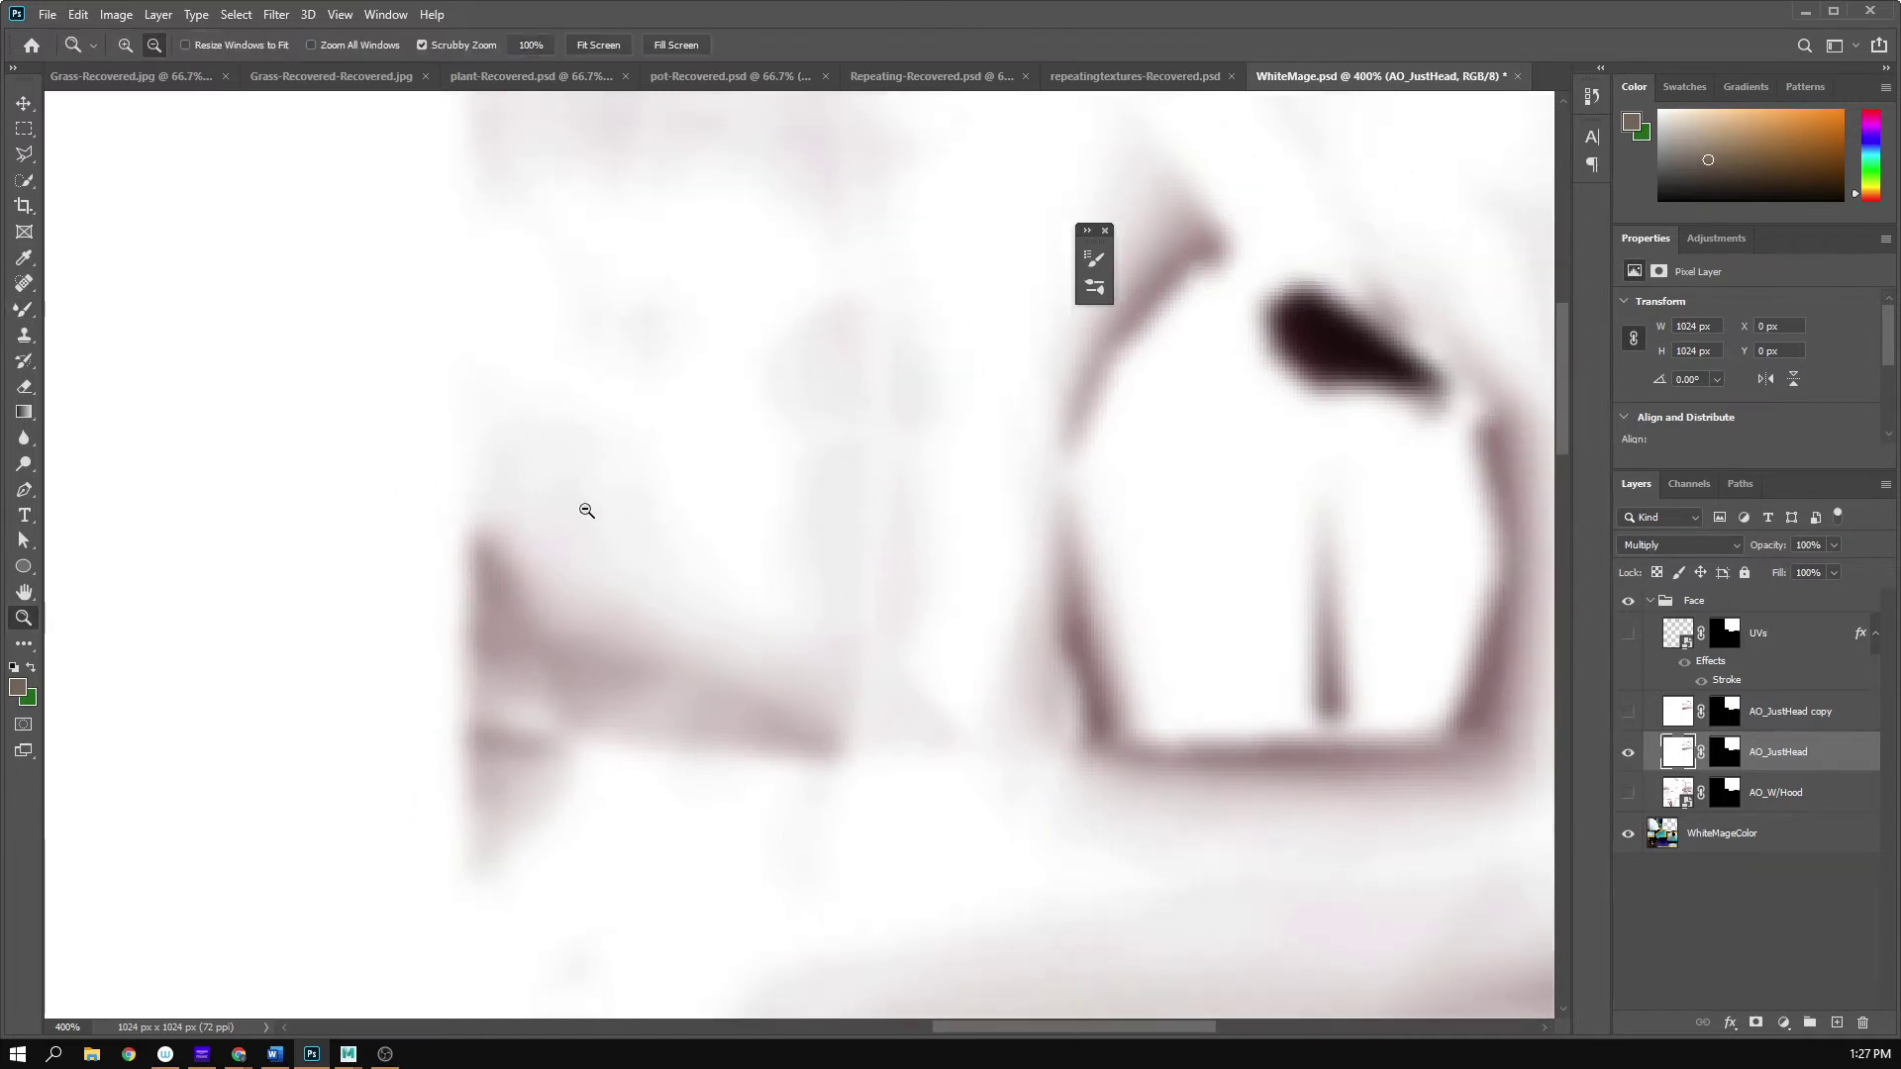
drag(493, 510, 726, 590)
key(b)
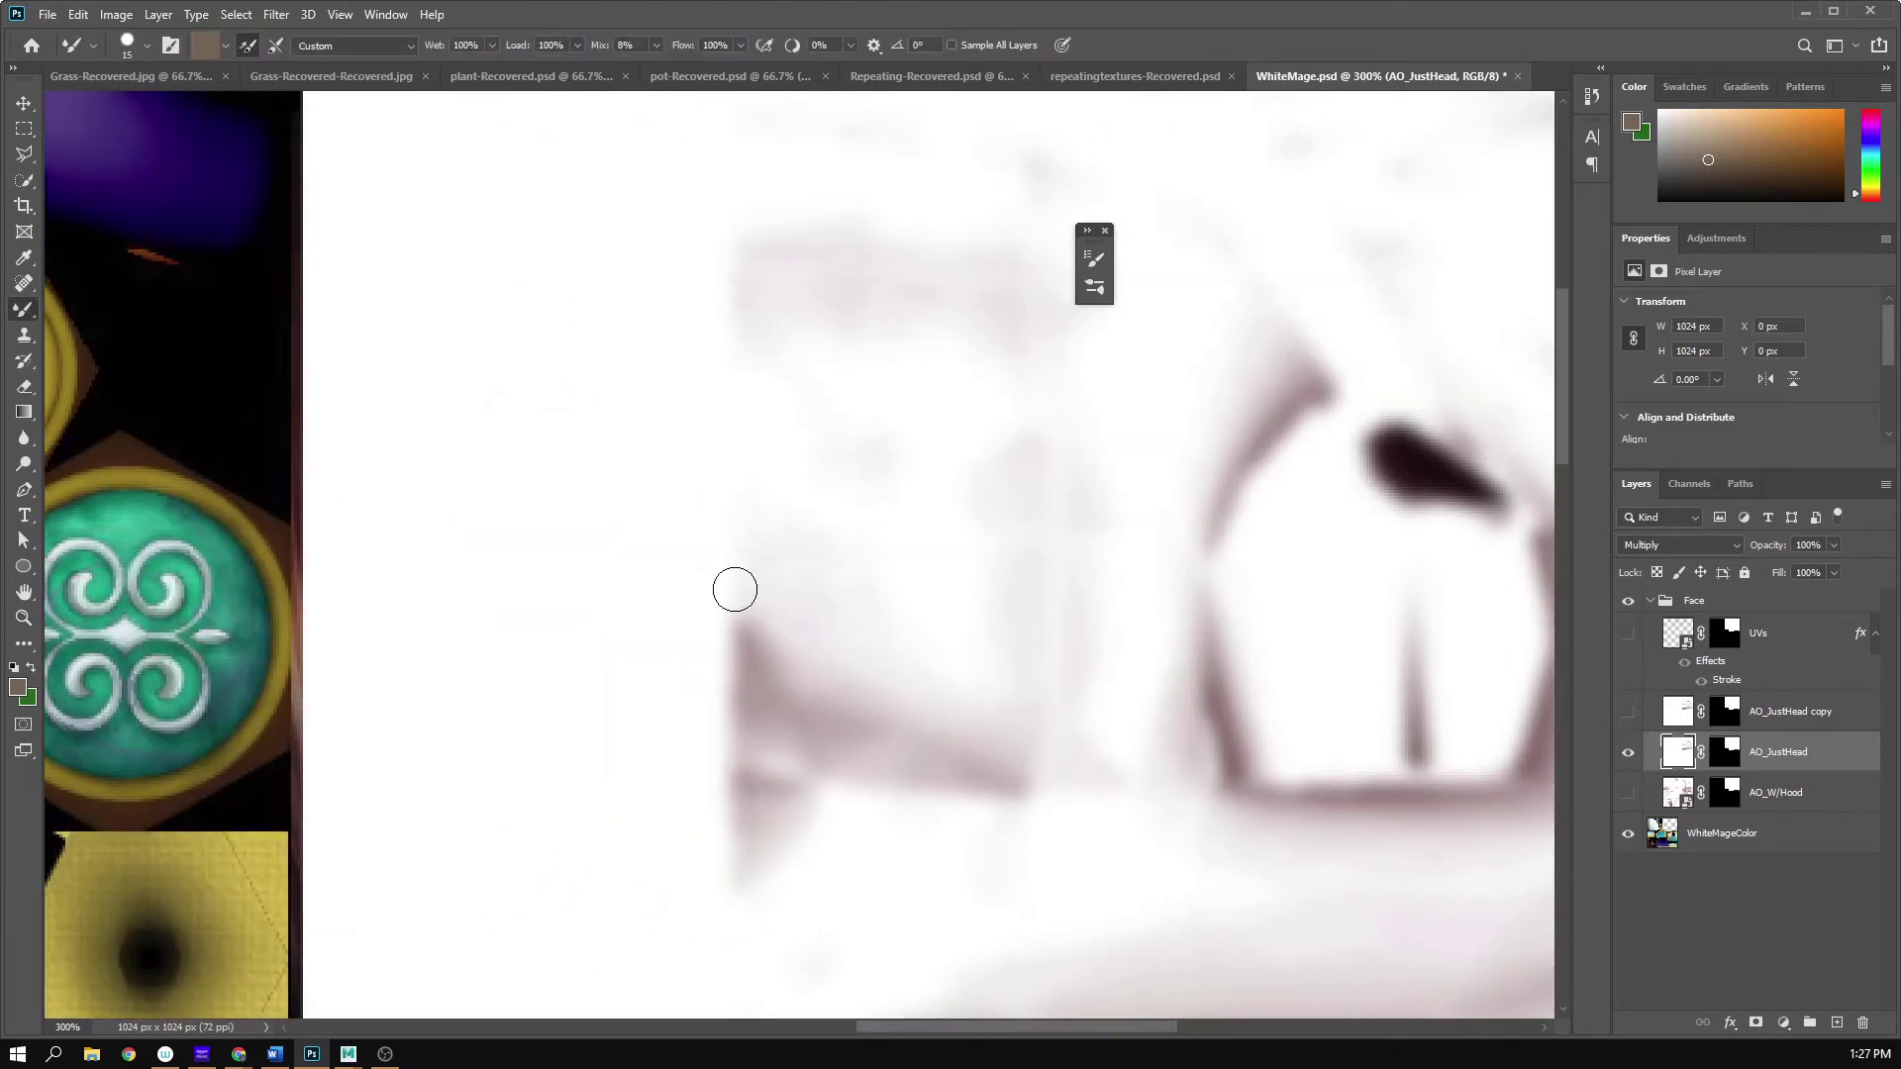
mouse_move(457, 354)
mouse_down()
mouse_move(488, 437)
mouse_move(433, 386)
mouse_move(730, 479)
mouse_up()
key(ctrl+z)
mouse_move(574, 342)
mouse_down()
mouse_move(475, 395)
mouse_move(459, 373)
mouse_move(433, 454)
mouse_move(507, 544)
mouse_up()
mouse_move(431, 463)
mouse_down()
mouse_move(437, 611)
mouse_move(662, 607)
mouse_up()
key(ctrl+z)
key(ctrl+z)
- Enlarge the Mixer Brush to 50 pixels, try broad strokes on the white area beside the face, and undo them
key(bracketright)
key(bracketright)
key(bracketright)
key(bracketright)
mouse_move(488, 303)
mouse_down()
mouse_move(458, 310)
mouse_move(594, 585)
mouse_move(502, 275)
mouse_move(368, 368)
mouse_up()
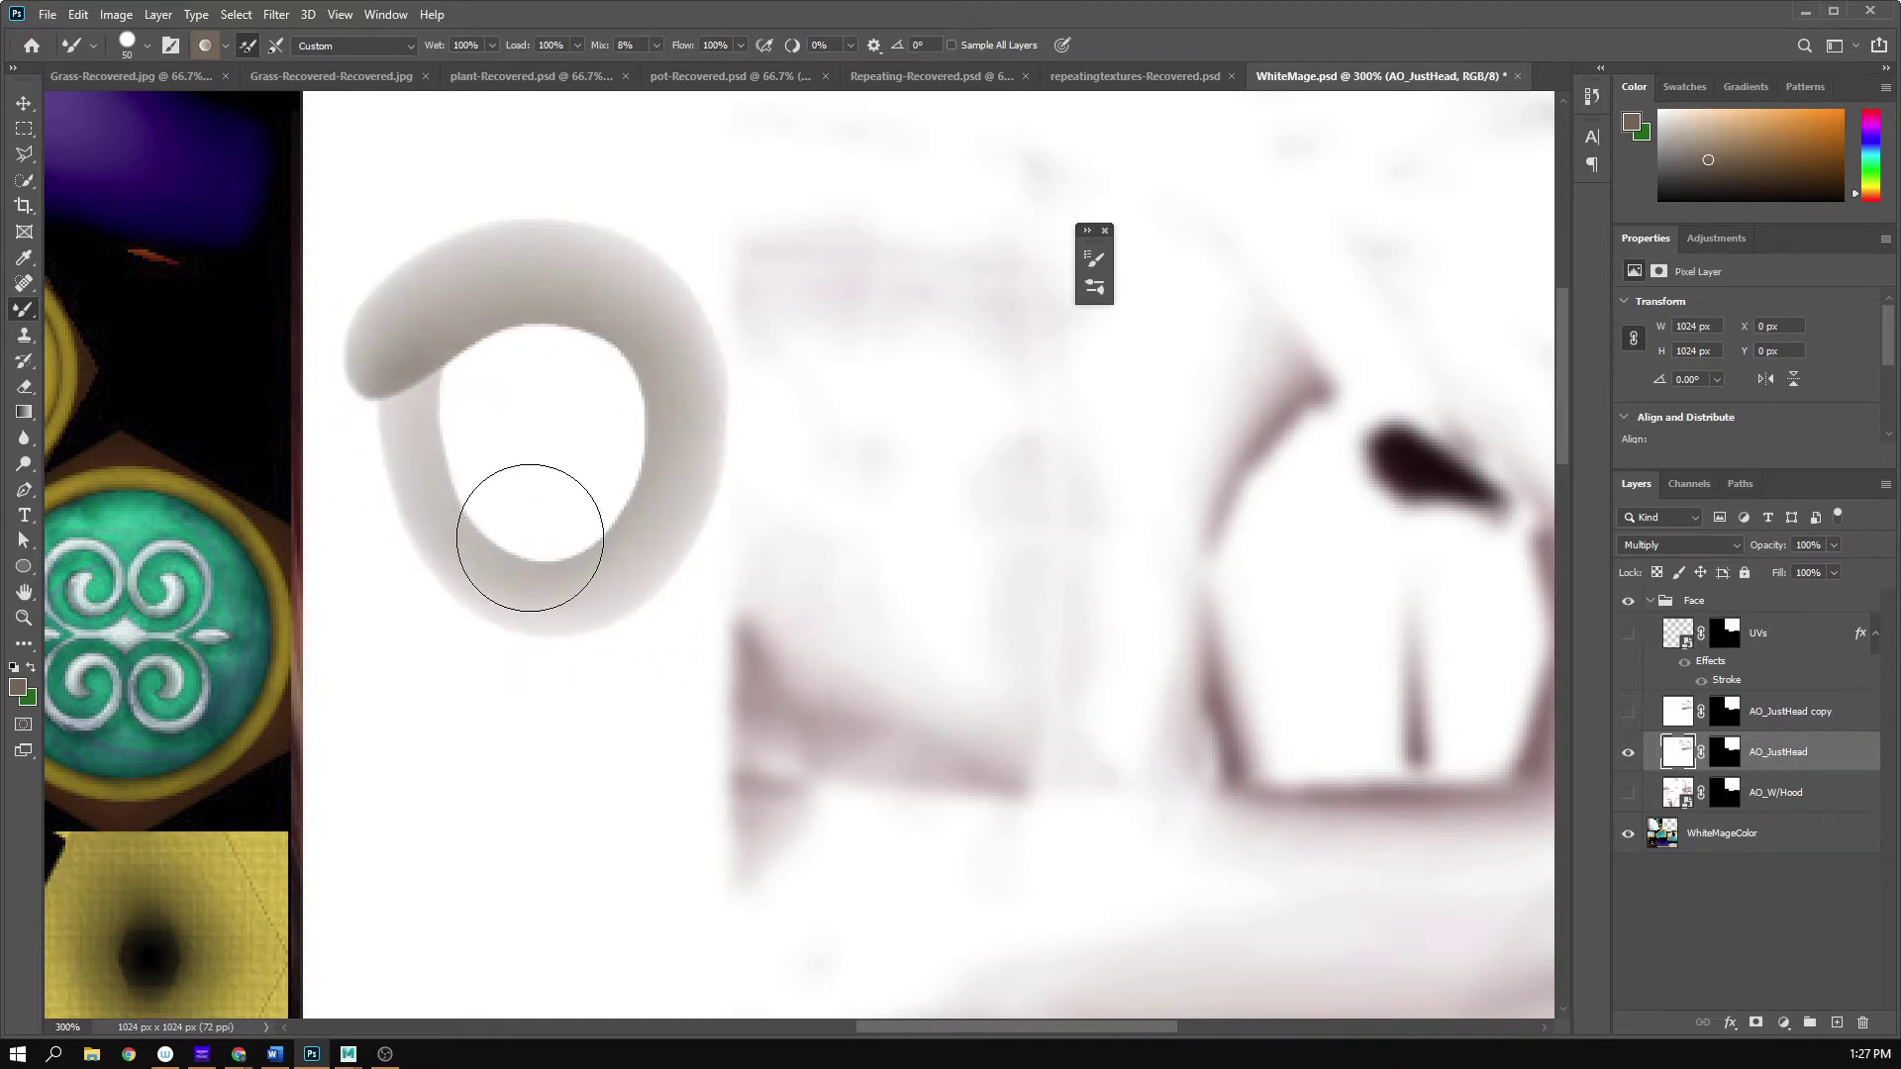
click(527, 436)
drag(392, 762, 836, 797)
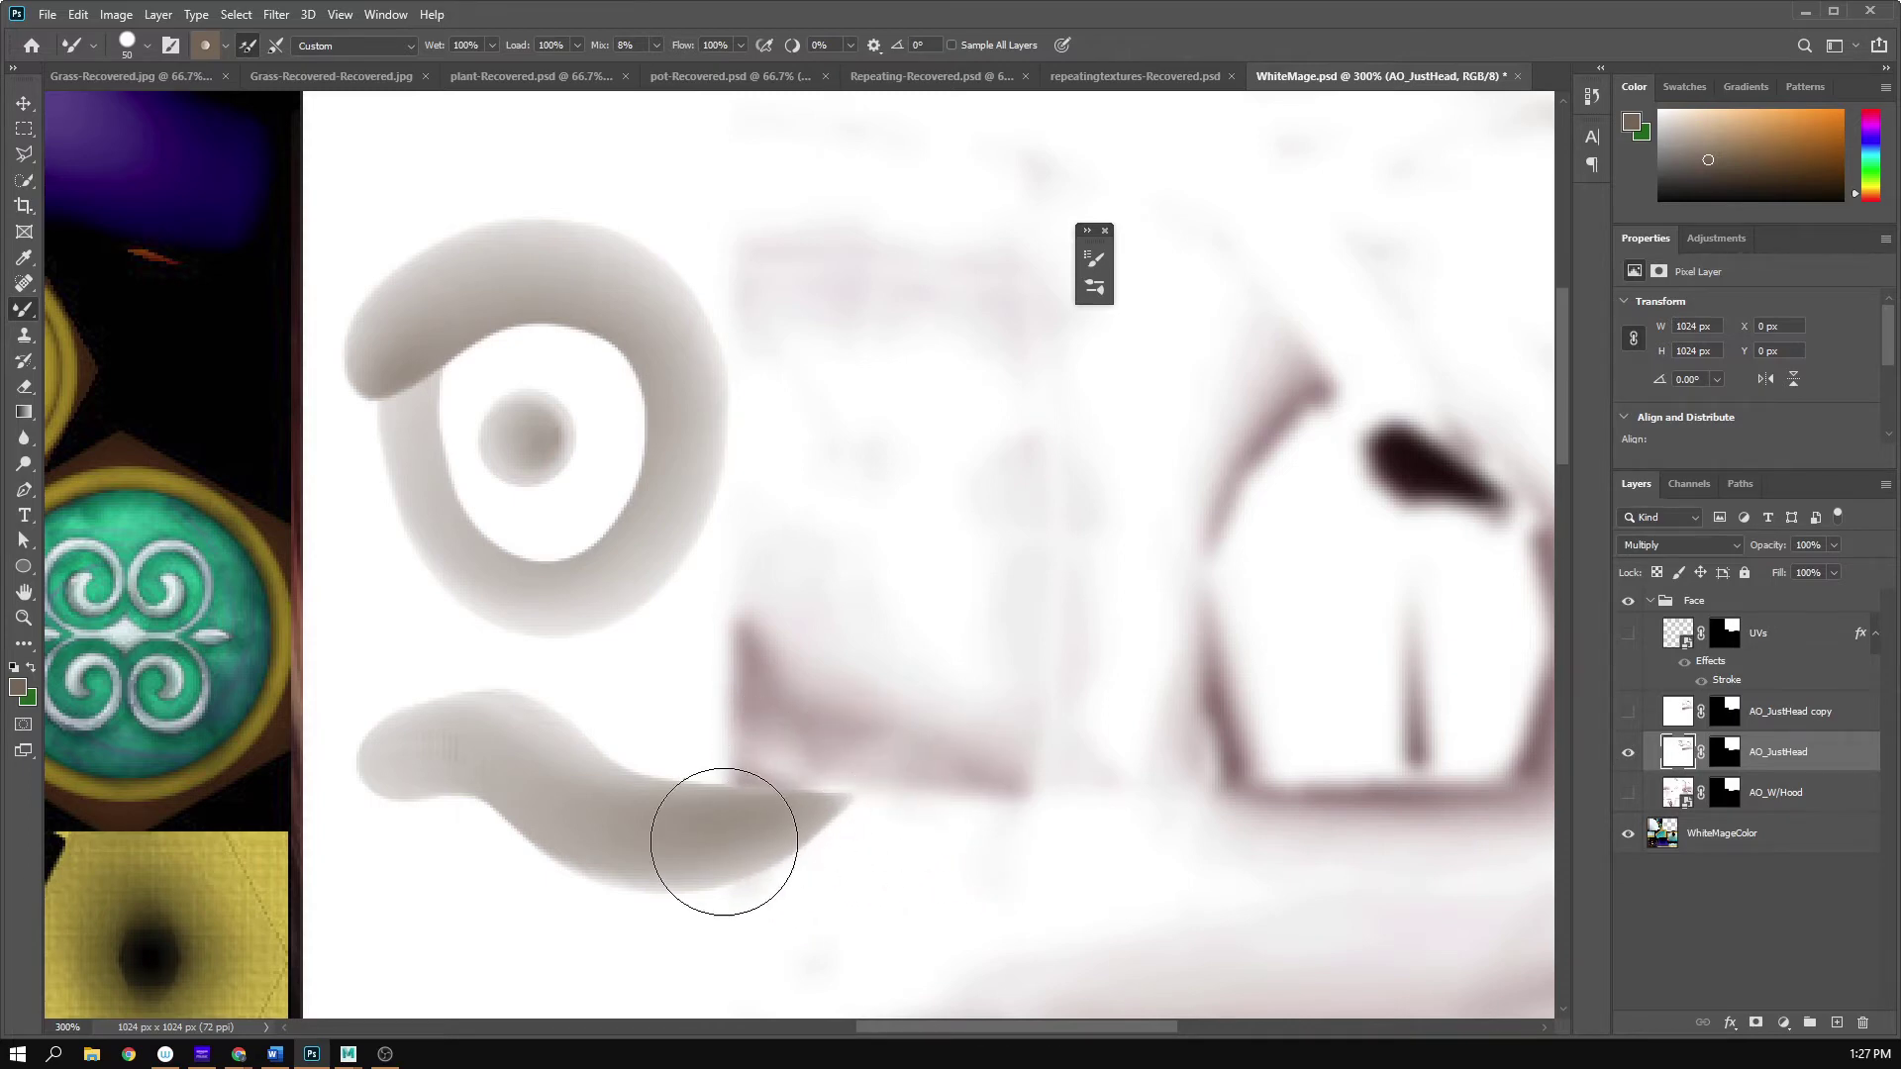
key(ctrl+z)
key(ctrl+z)
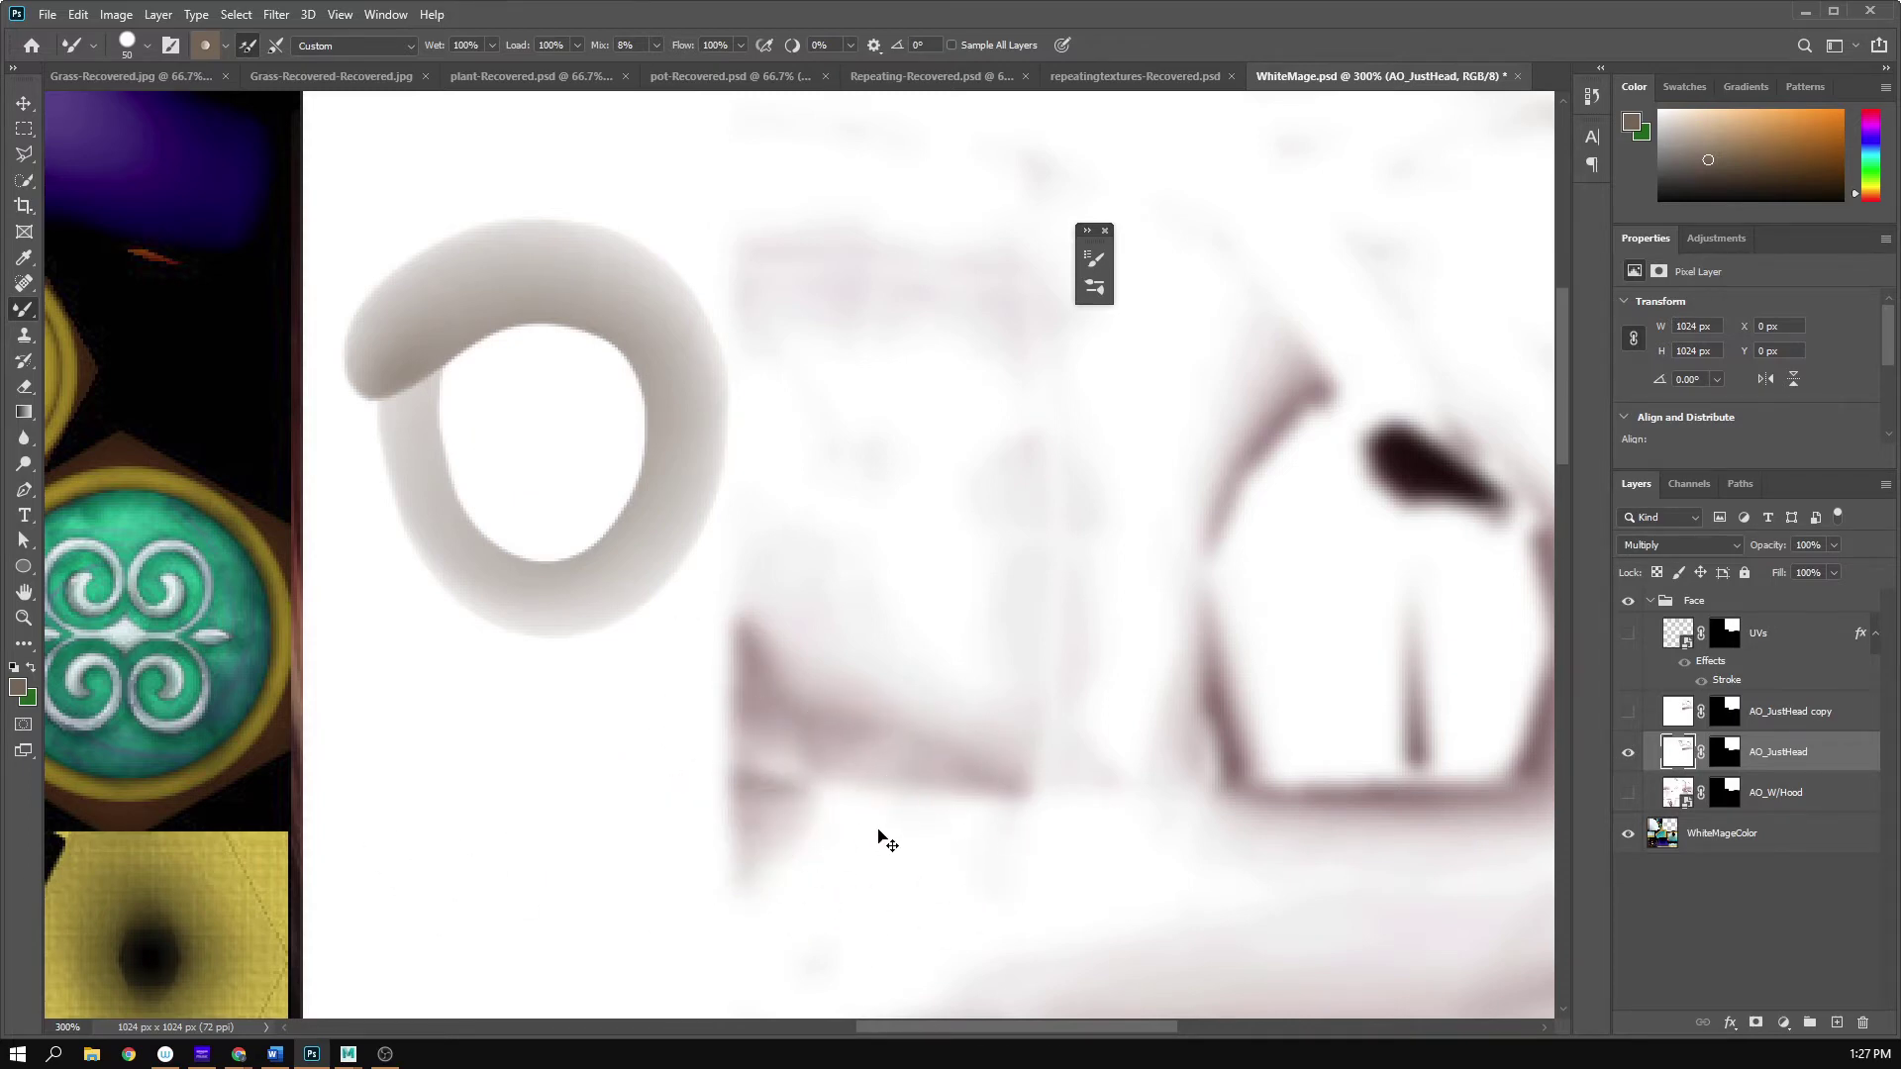
key(ctrl+z)
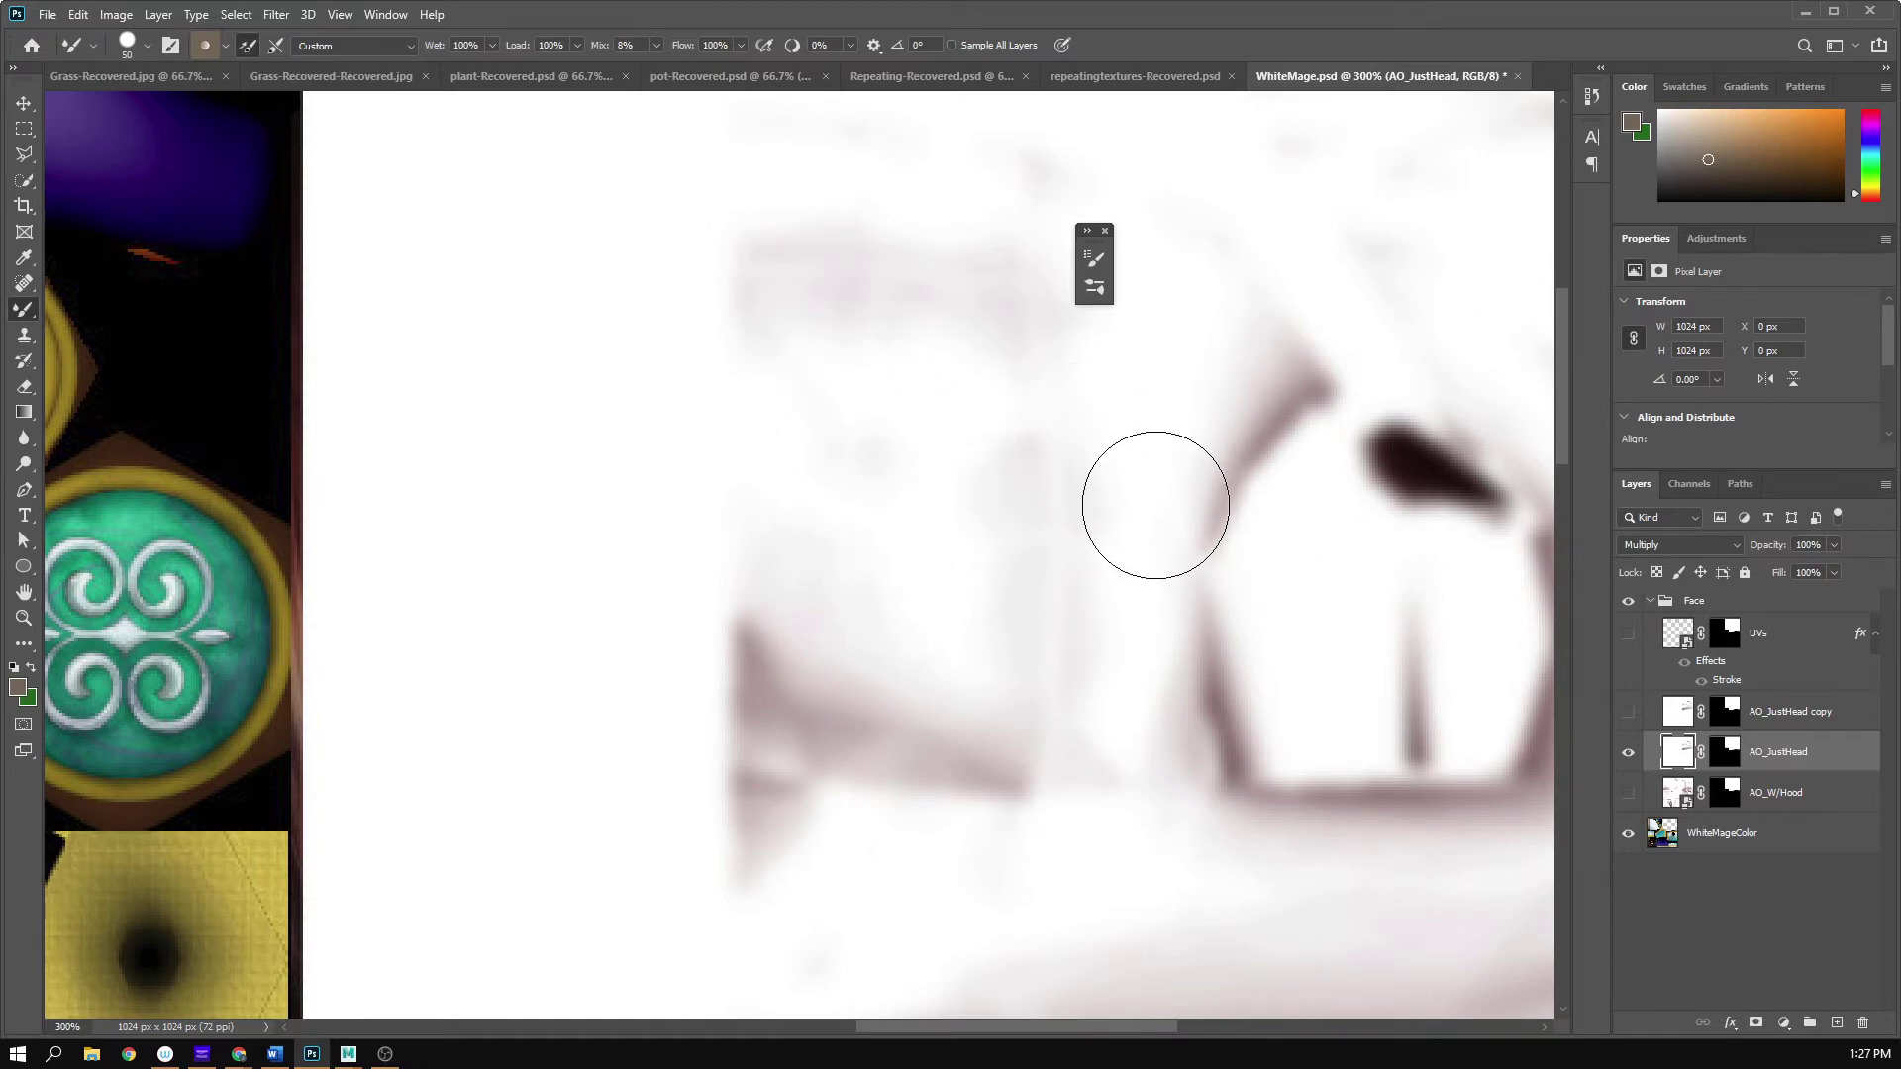
- Show the UVs layer and marquee-select a strip about 9 px wide and 298 px tall along the face's seam edge
click(1626, 634)
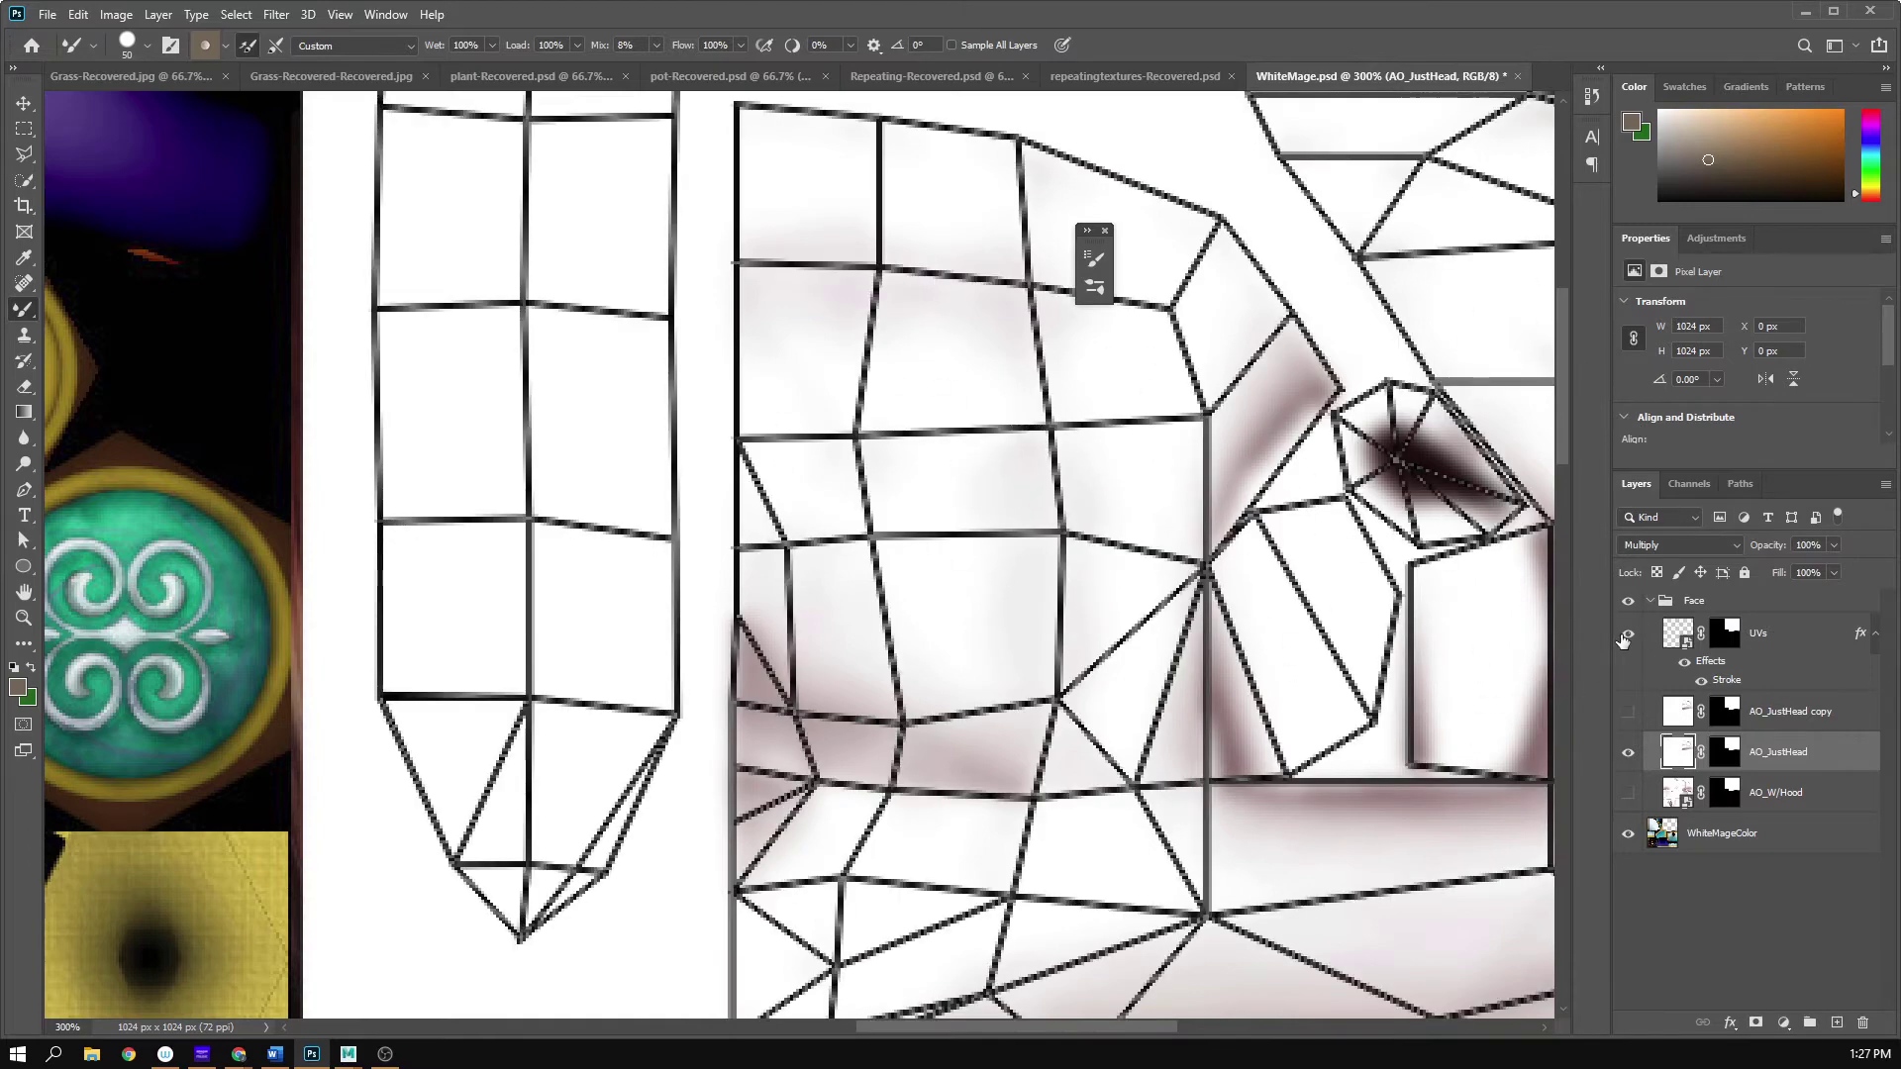
click(25, 128)
drag(717, 99, 738, 988)
drag(905, 961, 912, 634)
drag(763, 944, 721, 293)
drag(896, 940, 882, 303)
drag(882, 565, 891, 552)
- Replace the selection with a marquee strip about 27 px wide and 410 px tall over the face's full seam edge
key(z)
alt+click(841, 556)
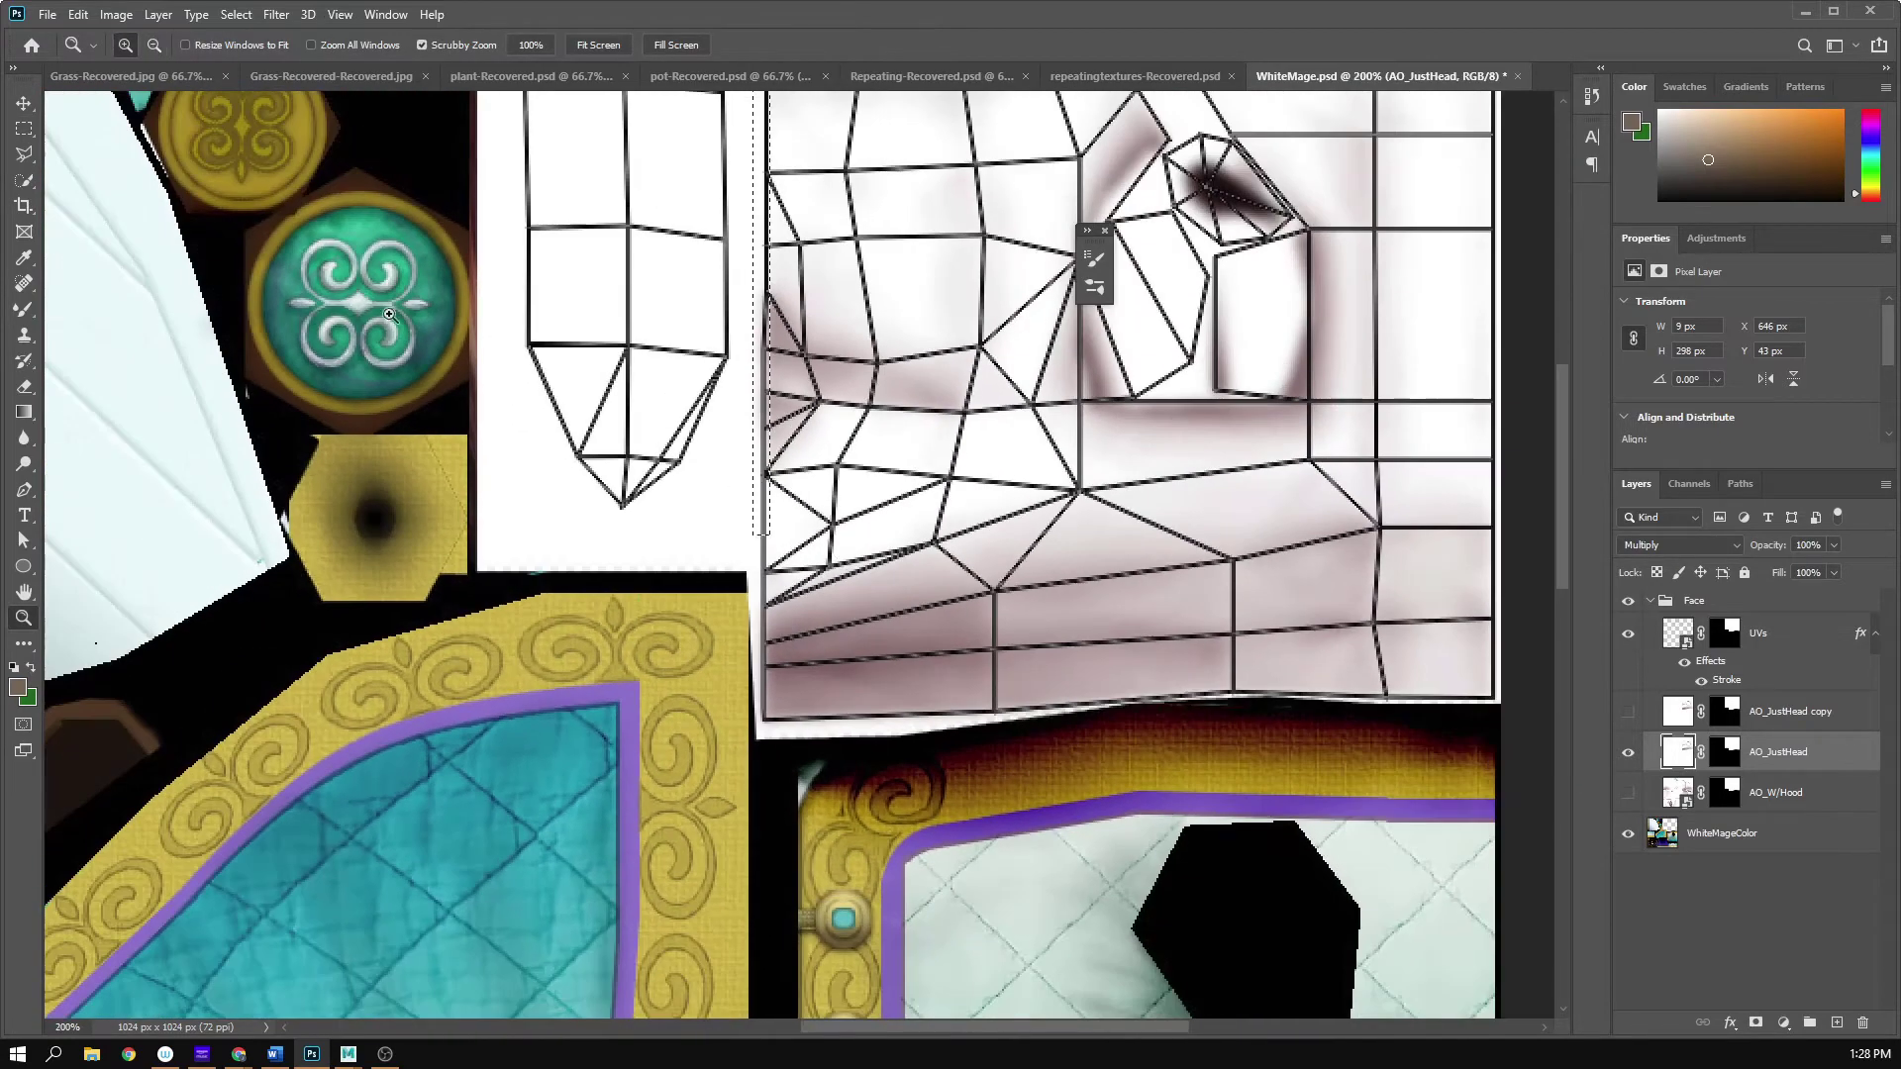
click(24, 129)
click(24, 130)
click(749, 635)
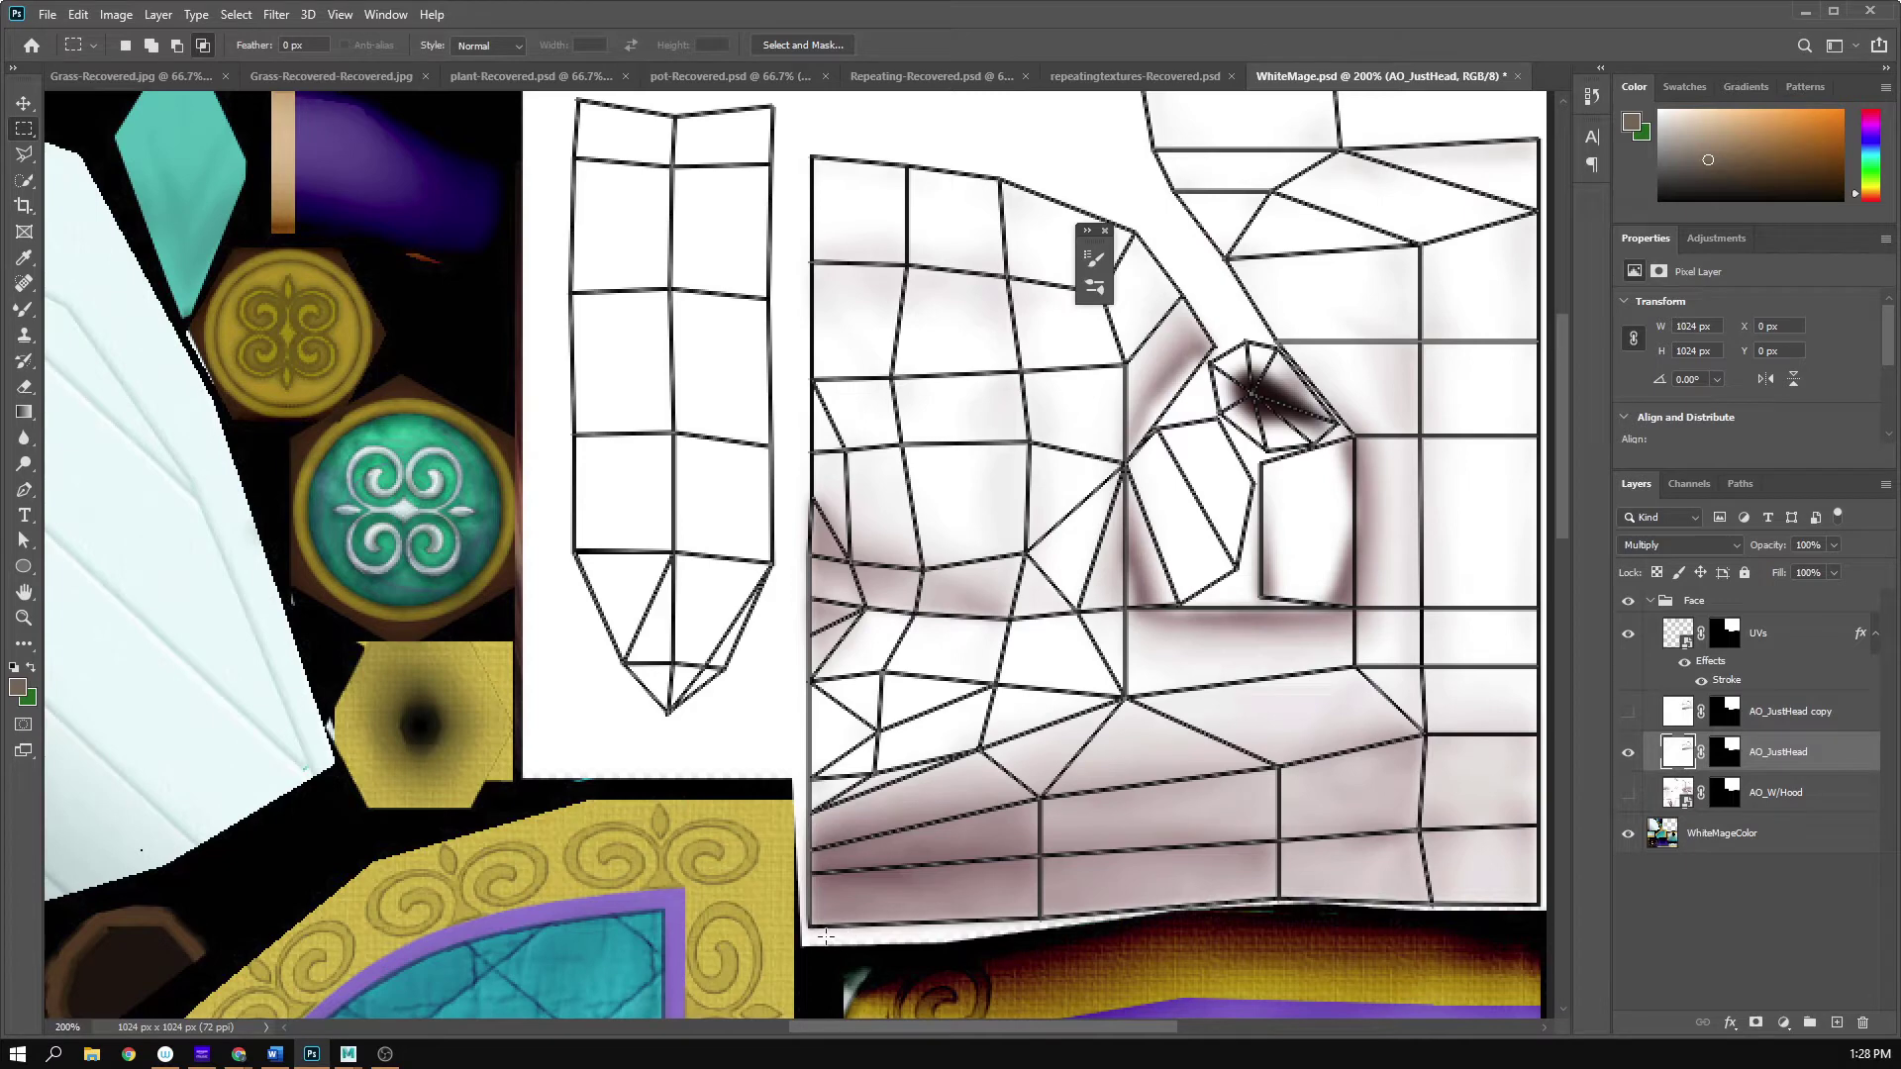
drag(766, 678, 769, 127)
key(alt)
alt+drag(895, 970, 821, 304)
key(space)
drag(895, 872, 953, 535)
- Examine the face's seam edge inside the selection up close and hide the UVs layer
key(z)
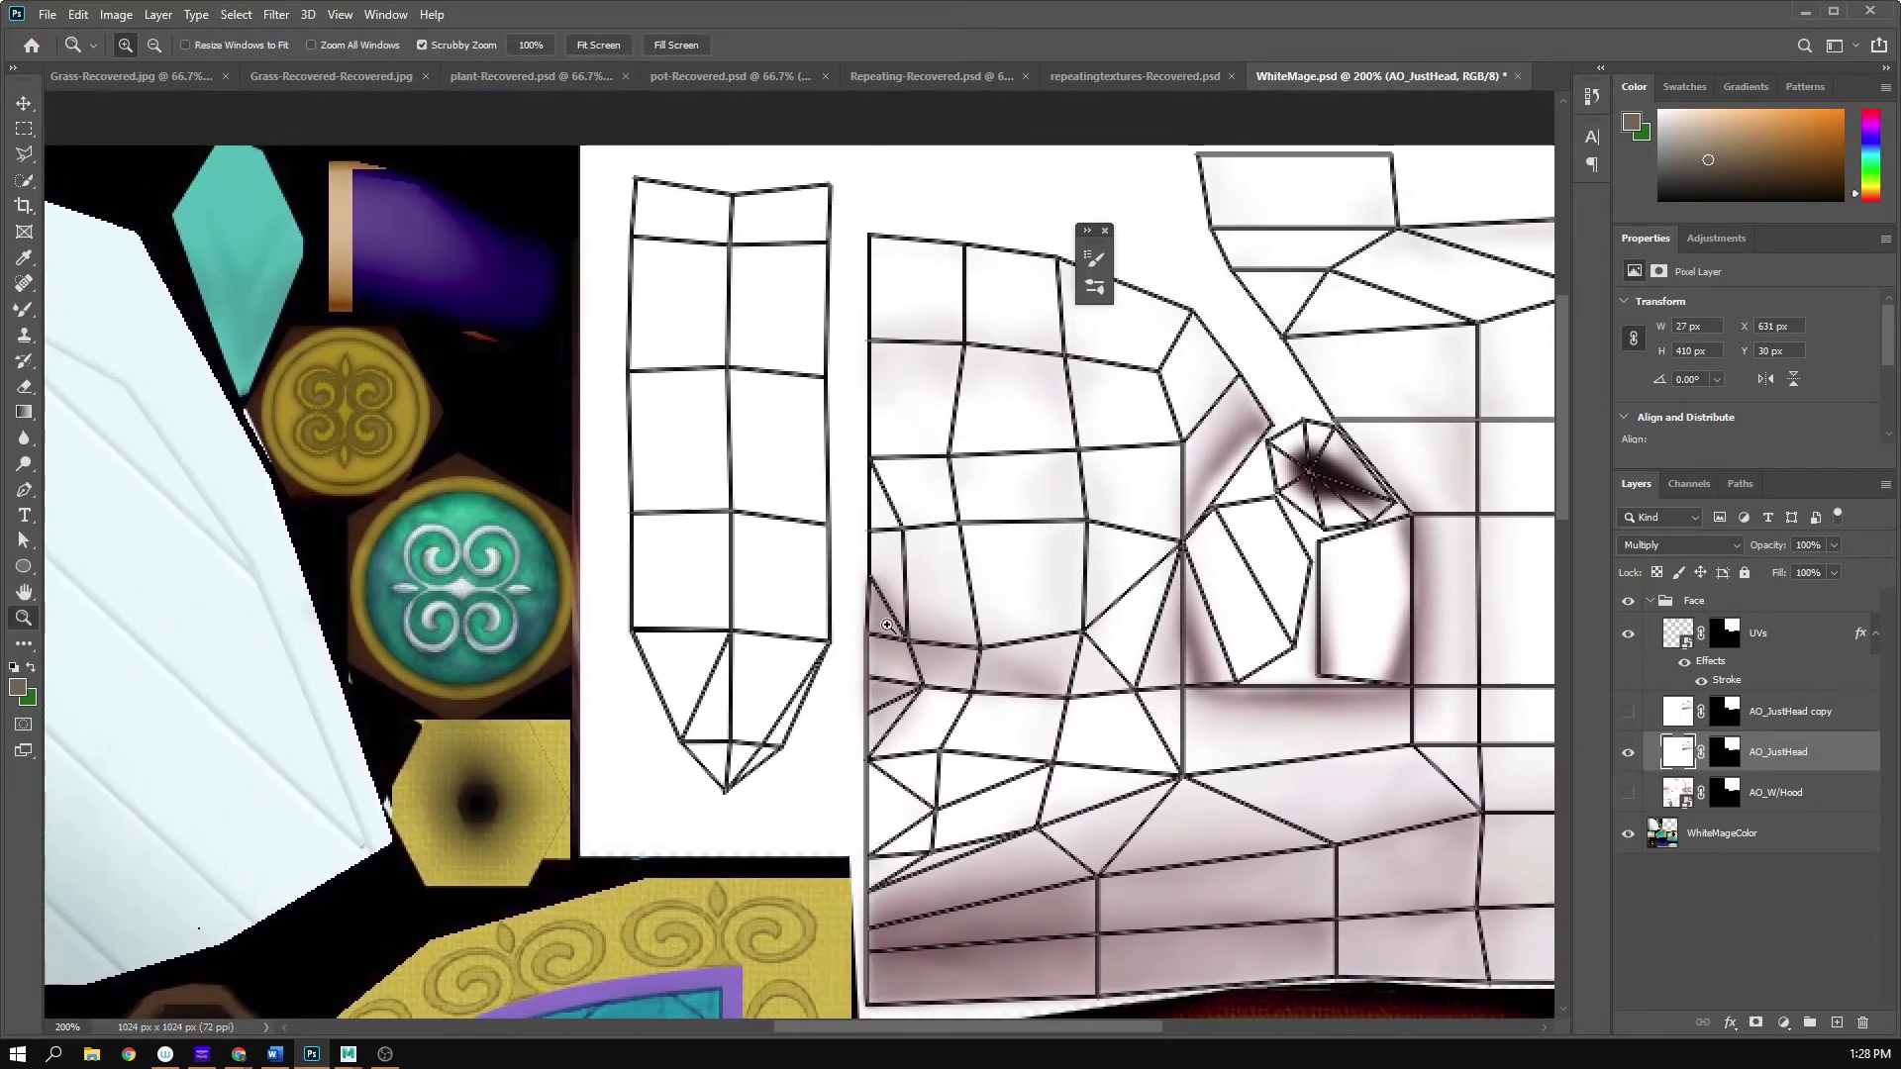
click(887, 625)
click(887, 625)
click(887, 625)
key(space)
drag(893, 659, 906, 788)
click(866, 718)
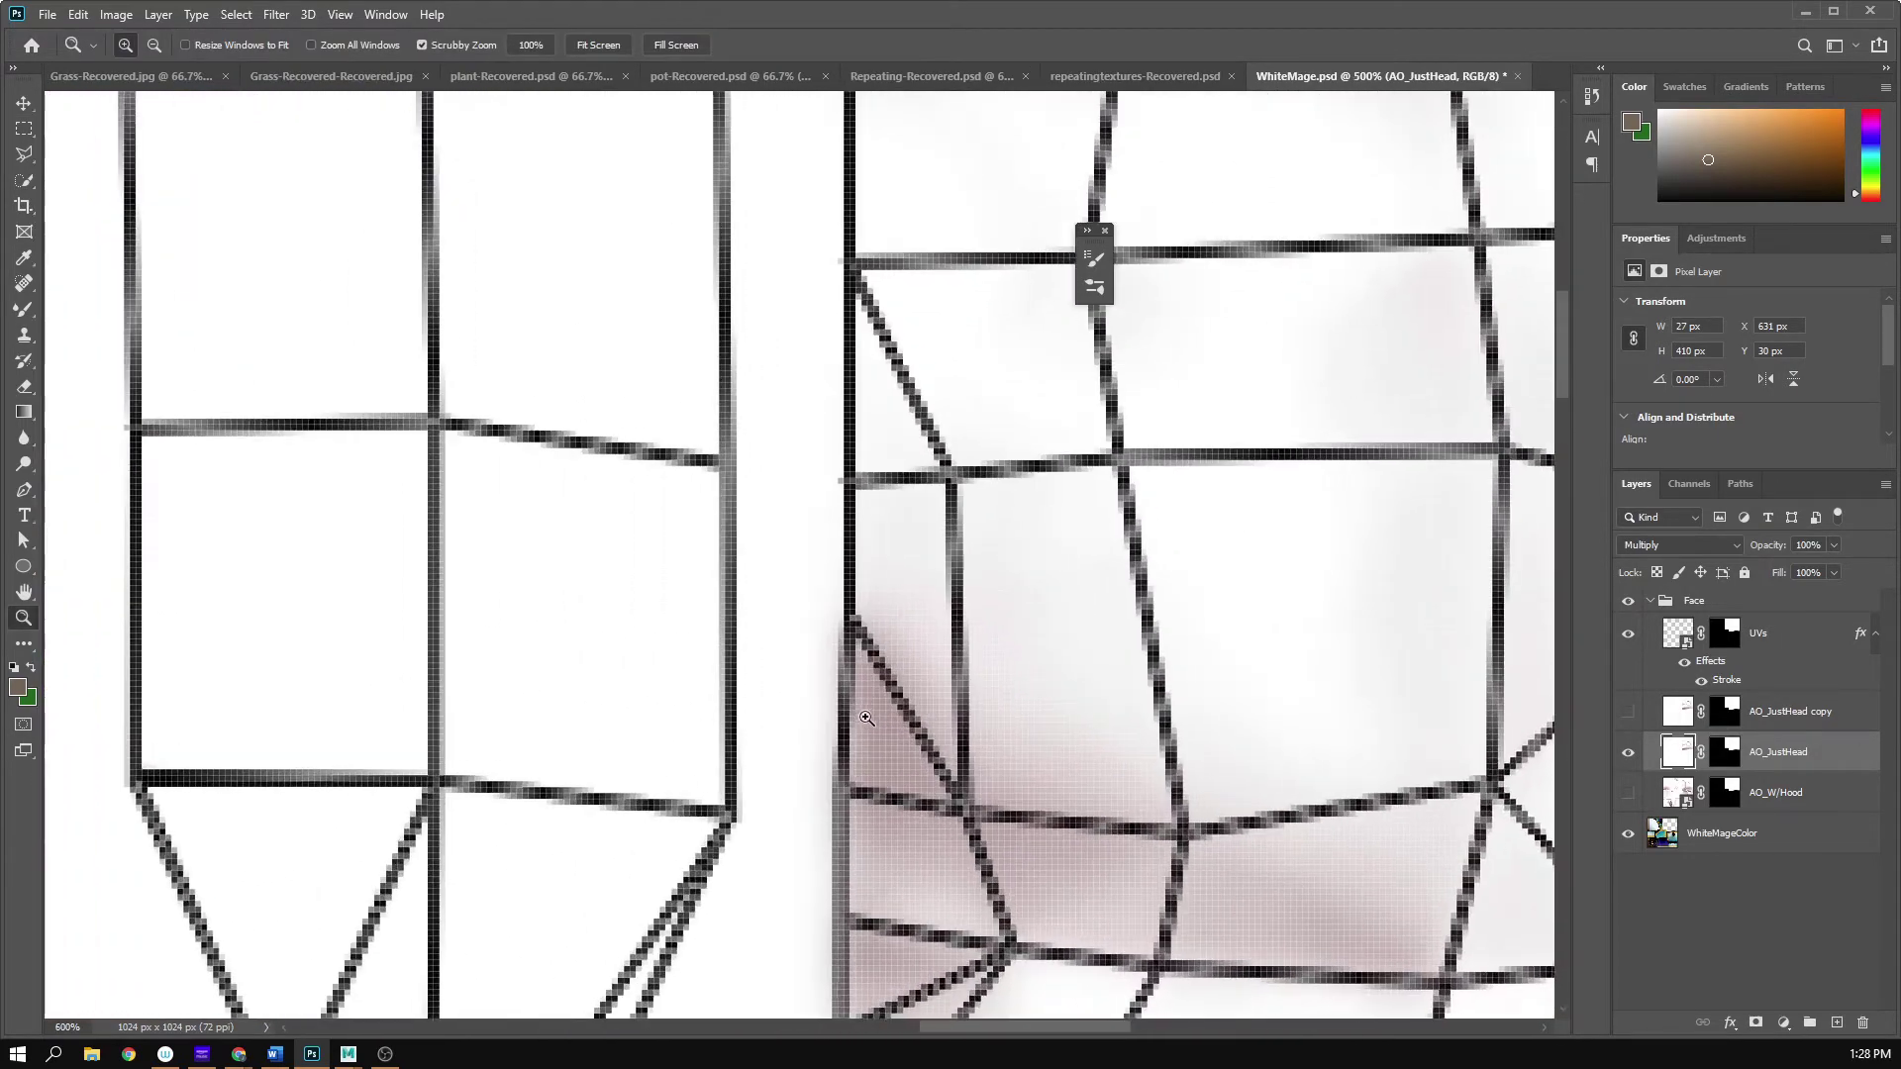
alt+scroll(867, 717, up, 1)
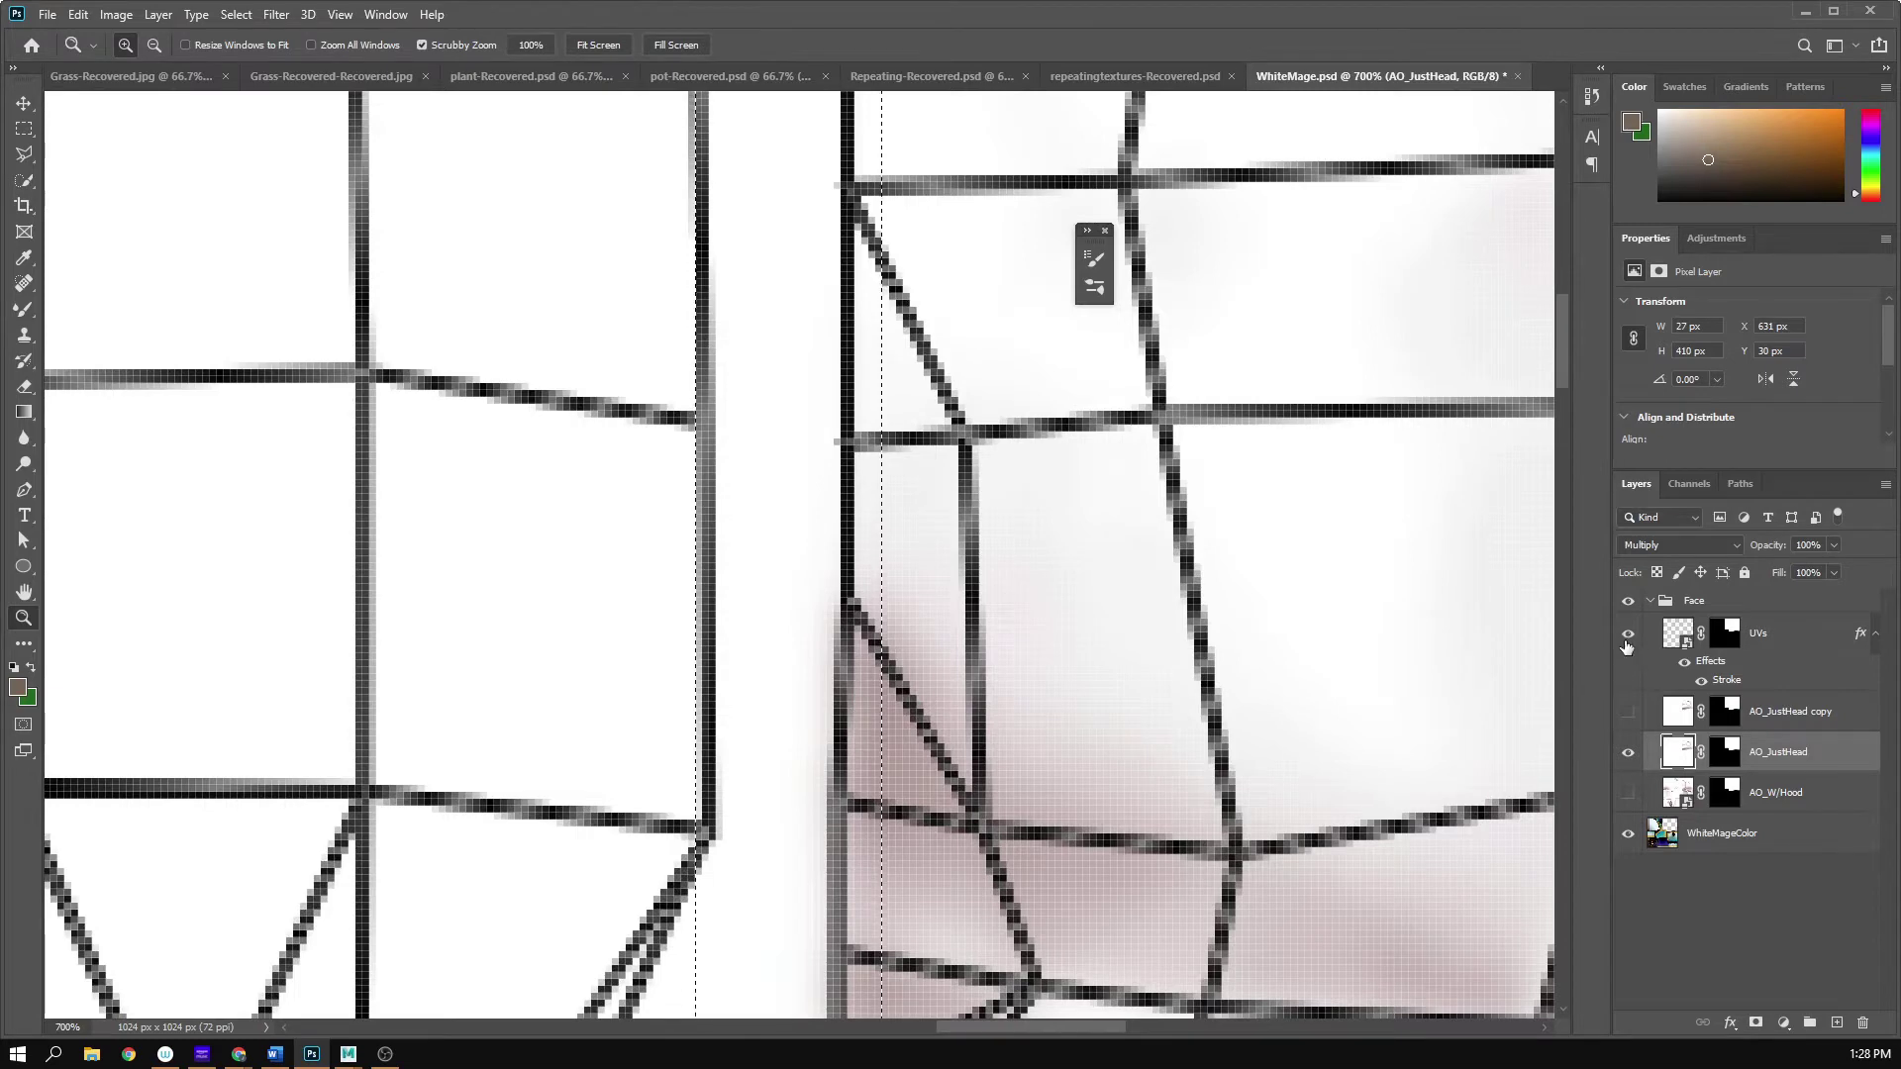
click(1626, 635)
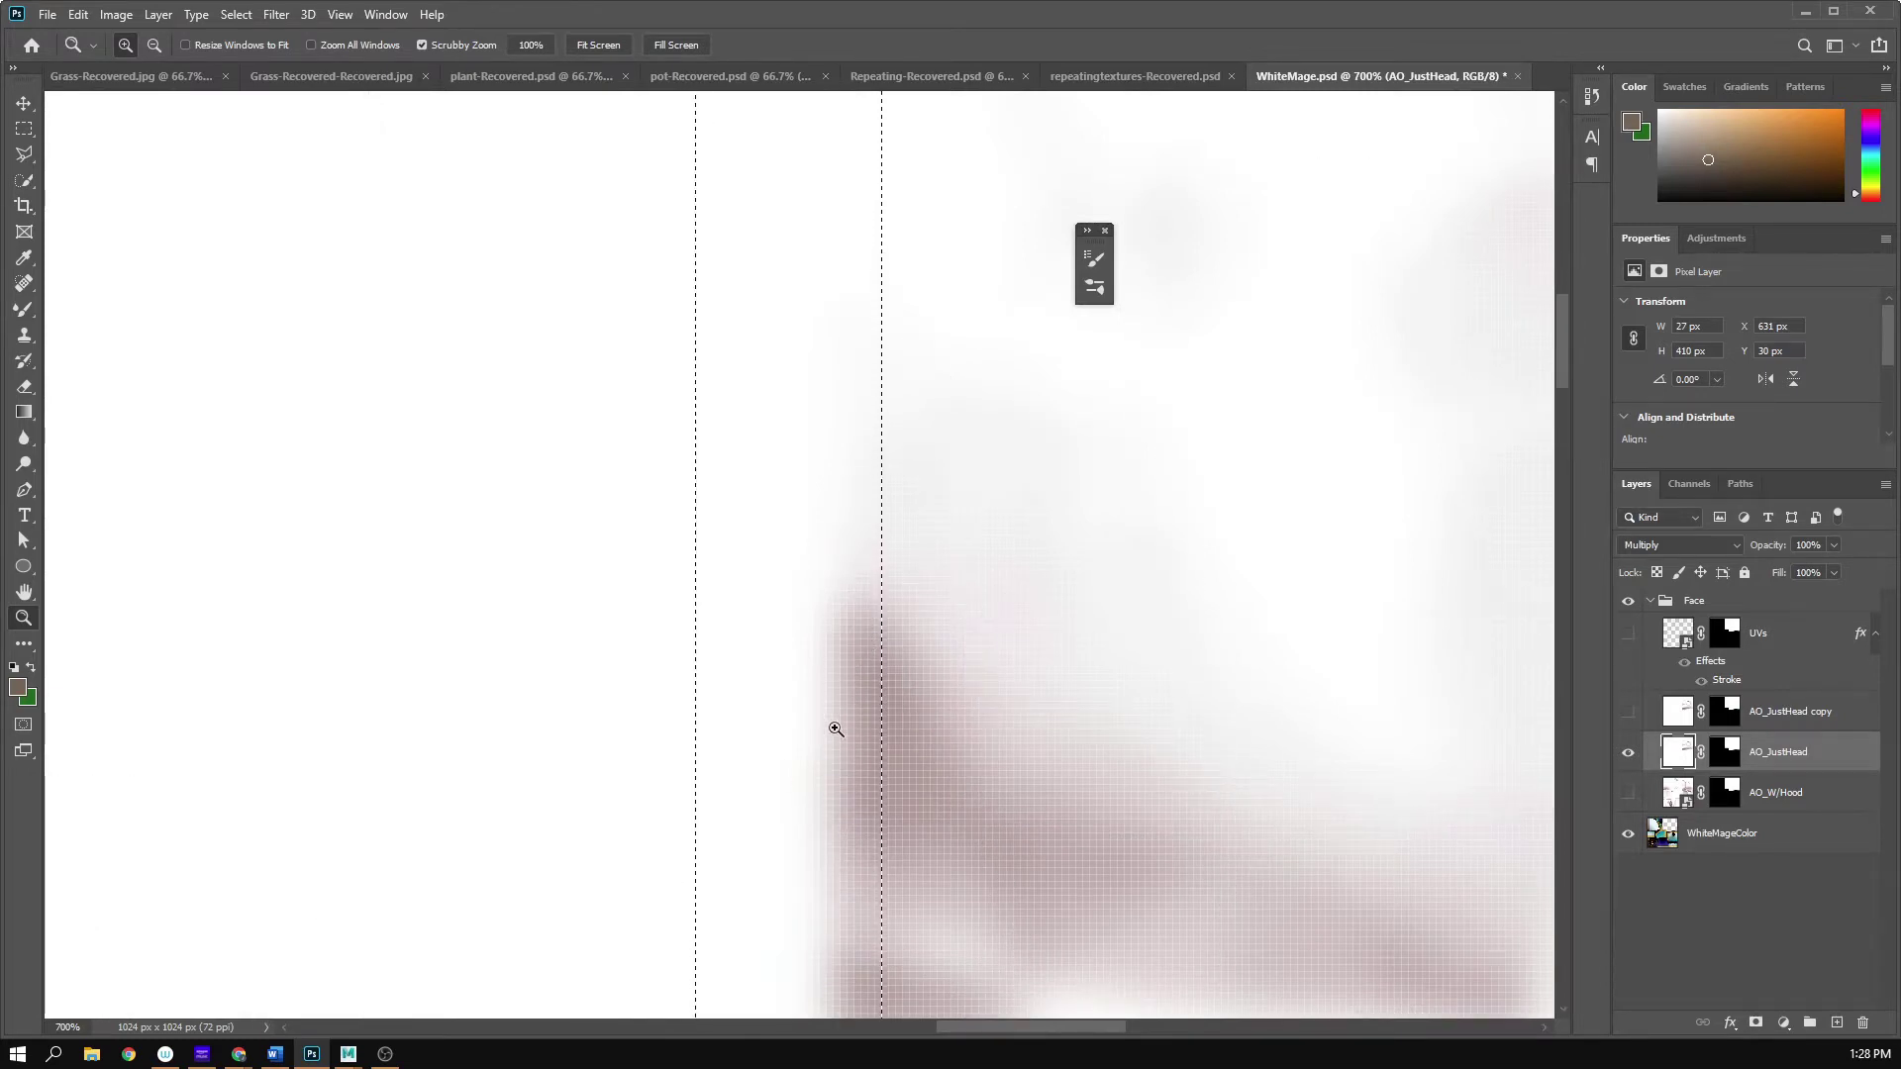
alt+scroll(854, 850, down, 1)
drag(848, 874, 807, 636)
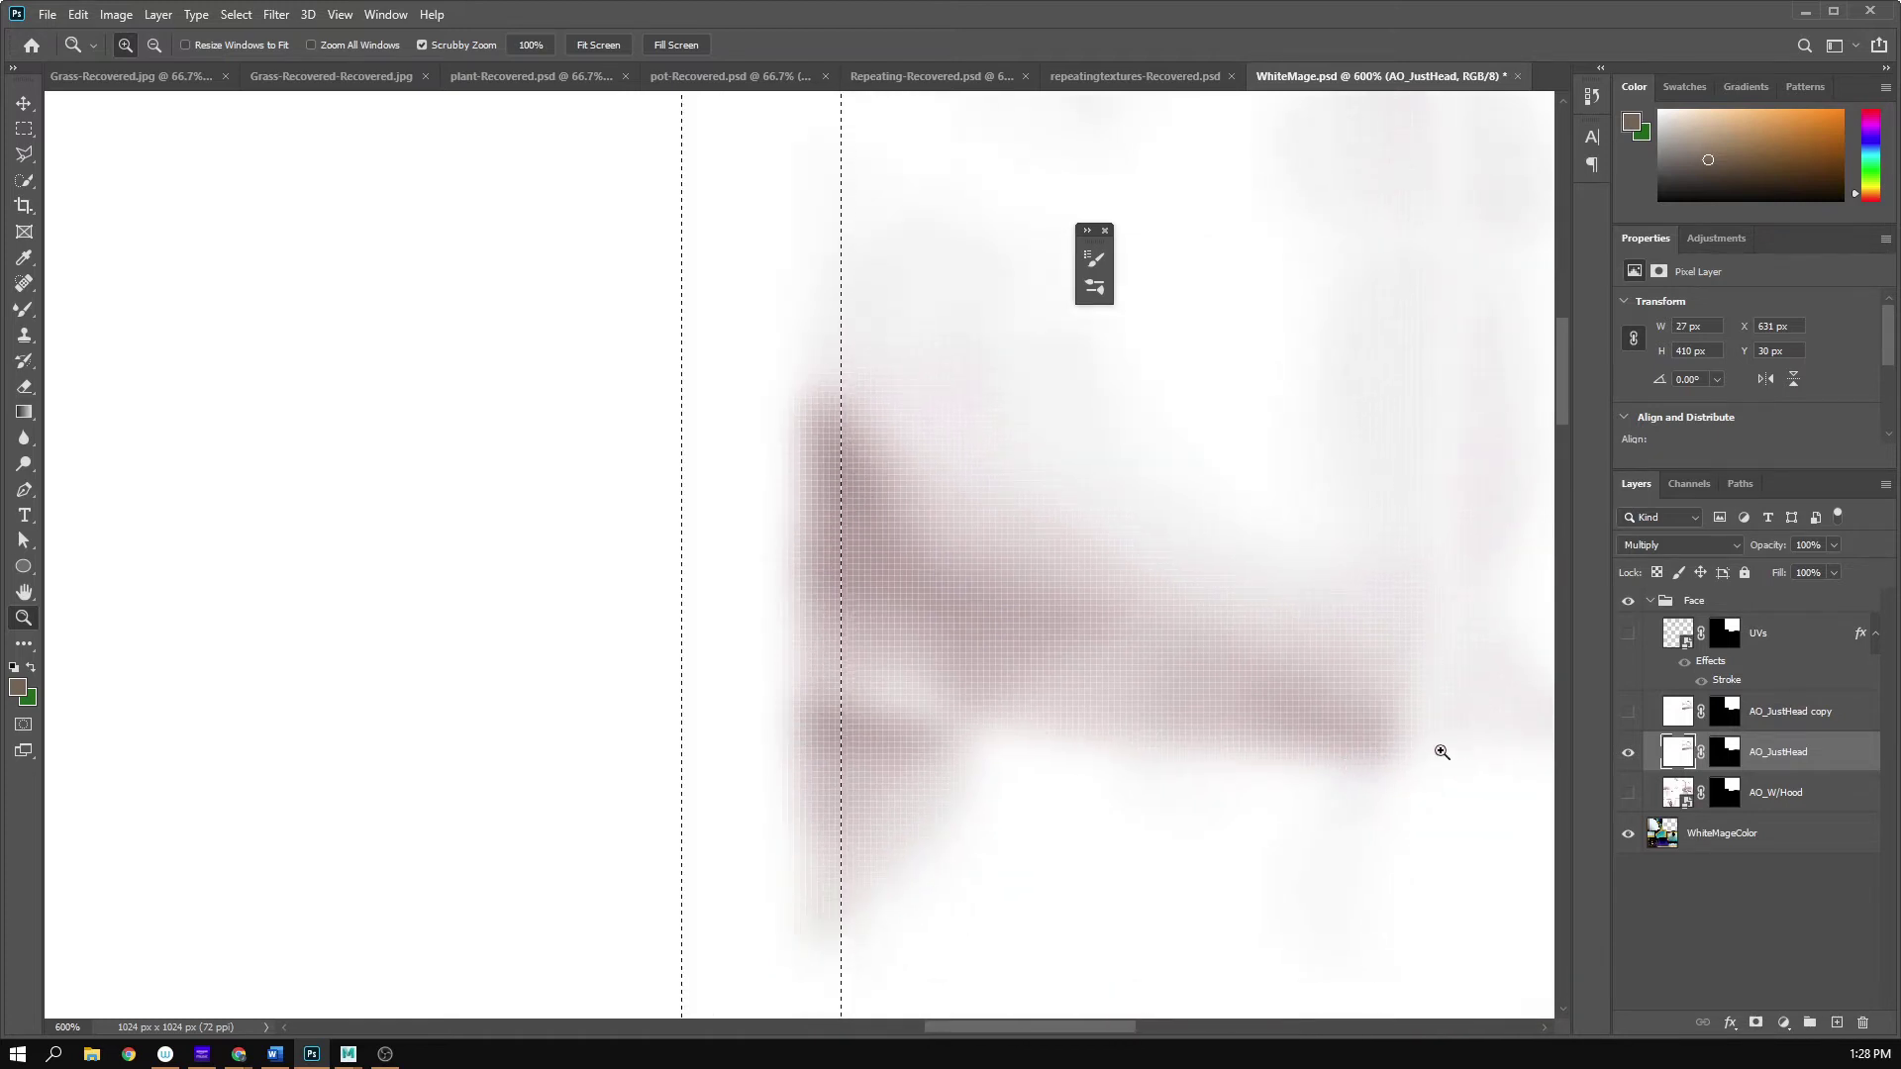
- Retouch the faded seam edge of the face shading inside the selection with a 35-pixel Content-Aware Spot Healing Brush
click(21, 289)
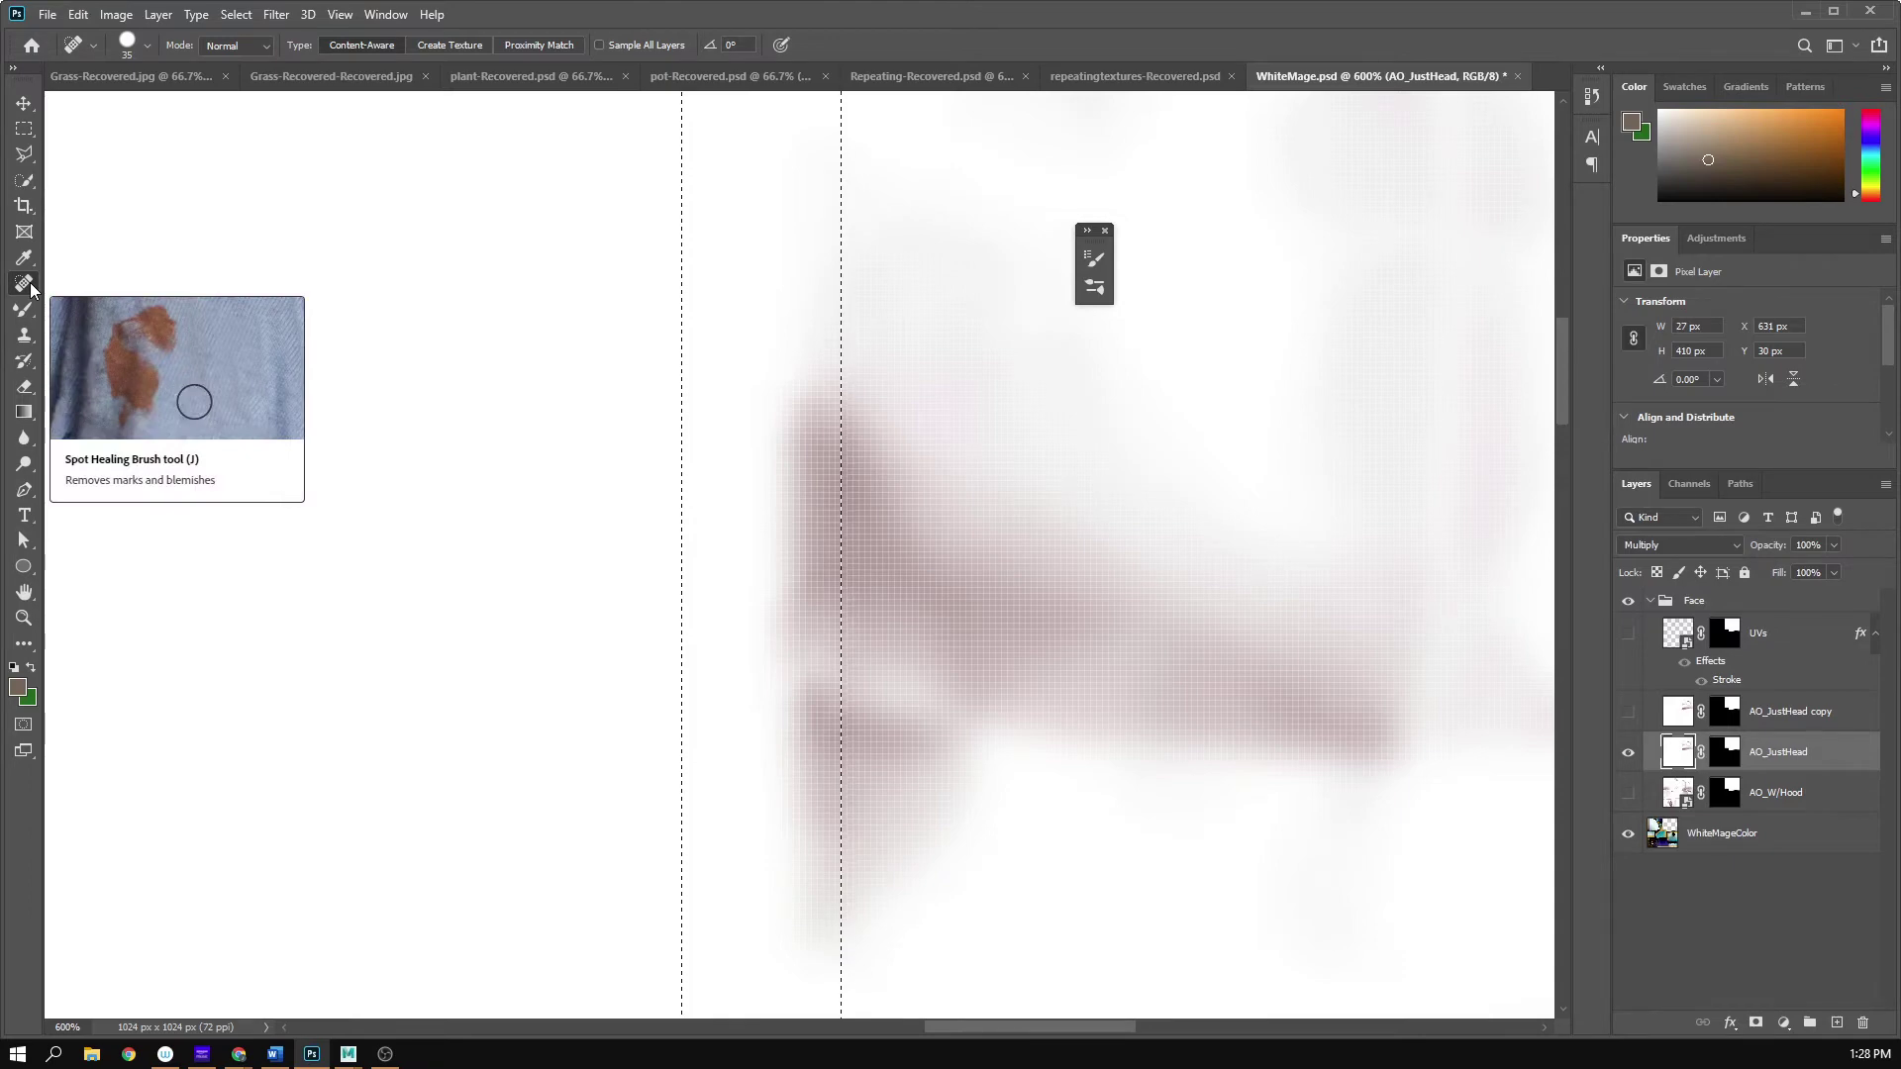
click(790, 762)
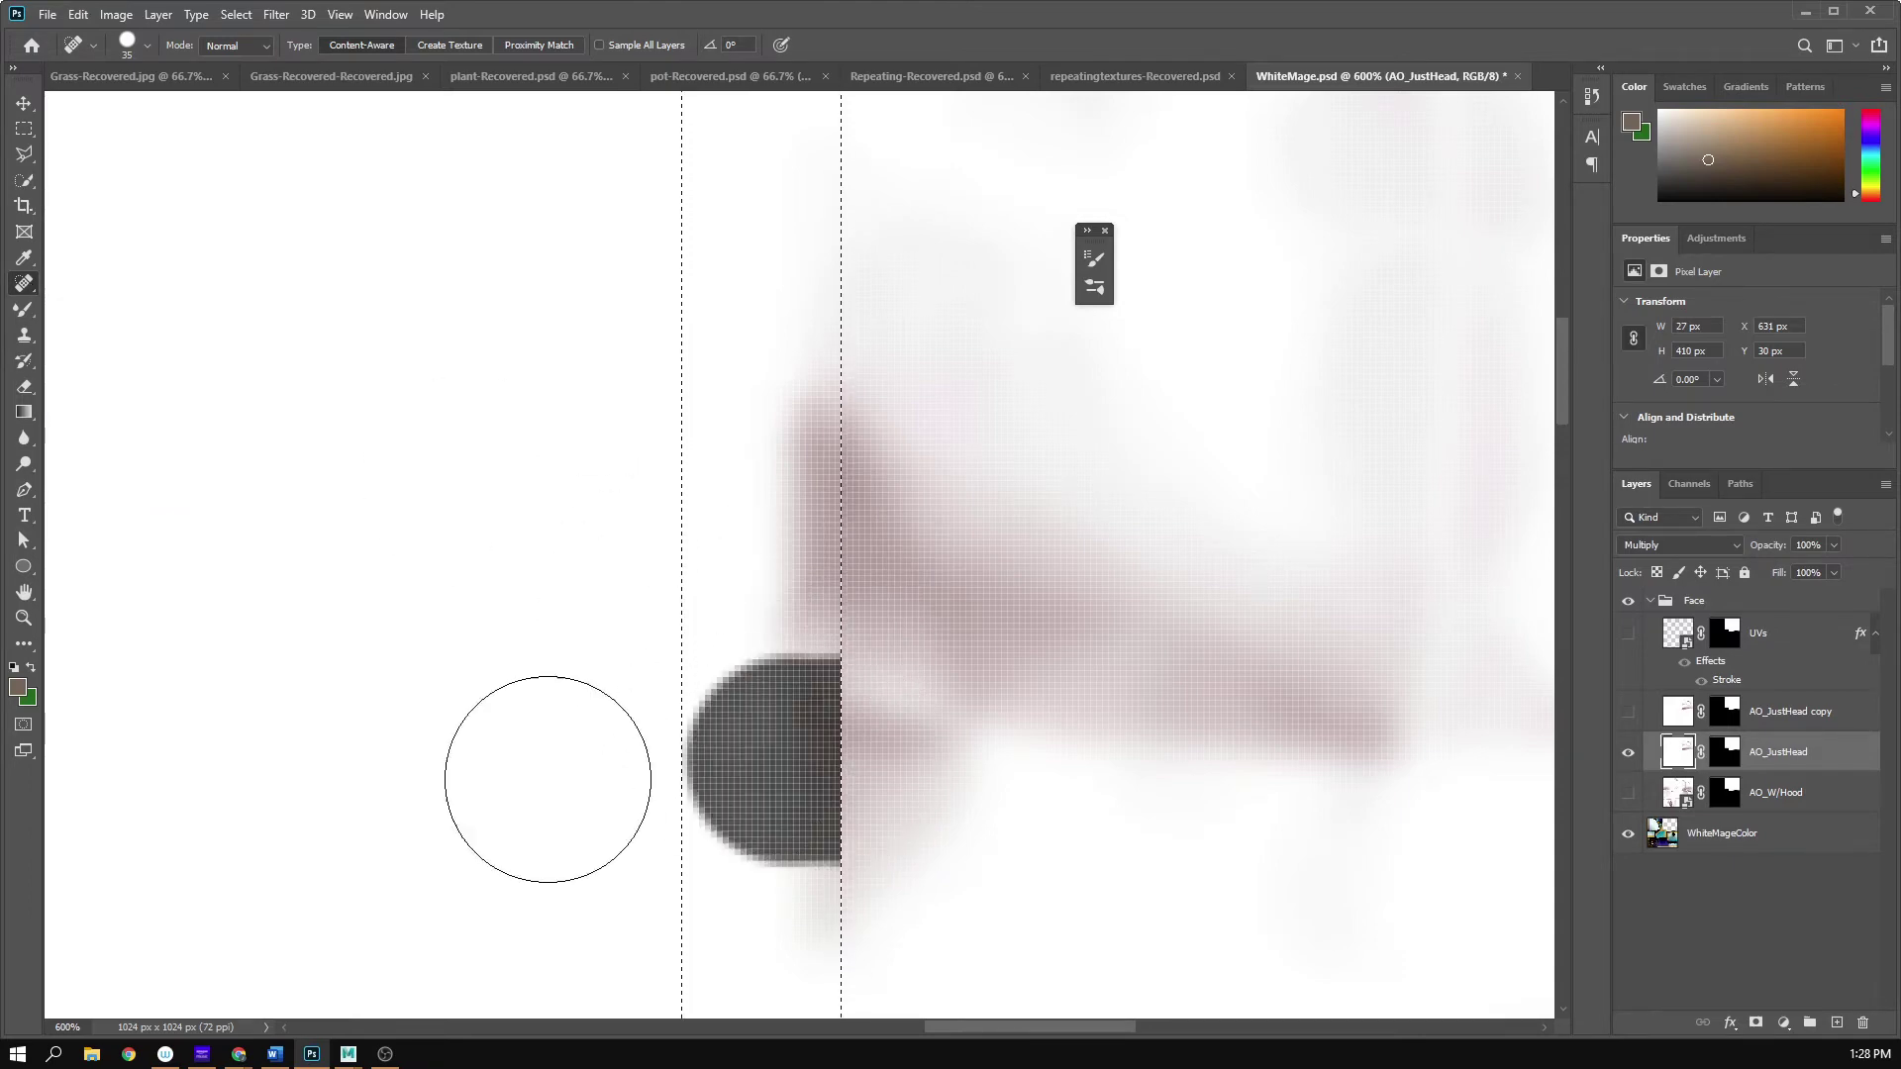
mouse_move(1108, 853)
mouse_down()
mouse_move(1009, 432)
mouse_move(1022, 322)
mouse_up()
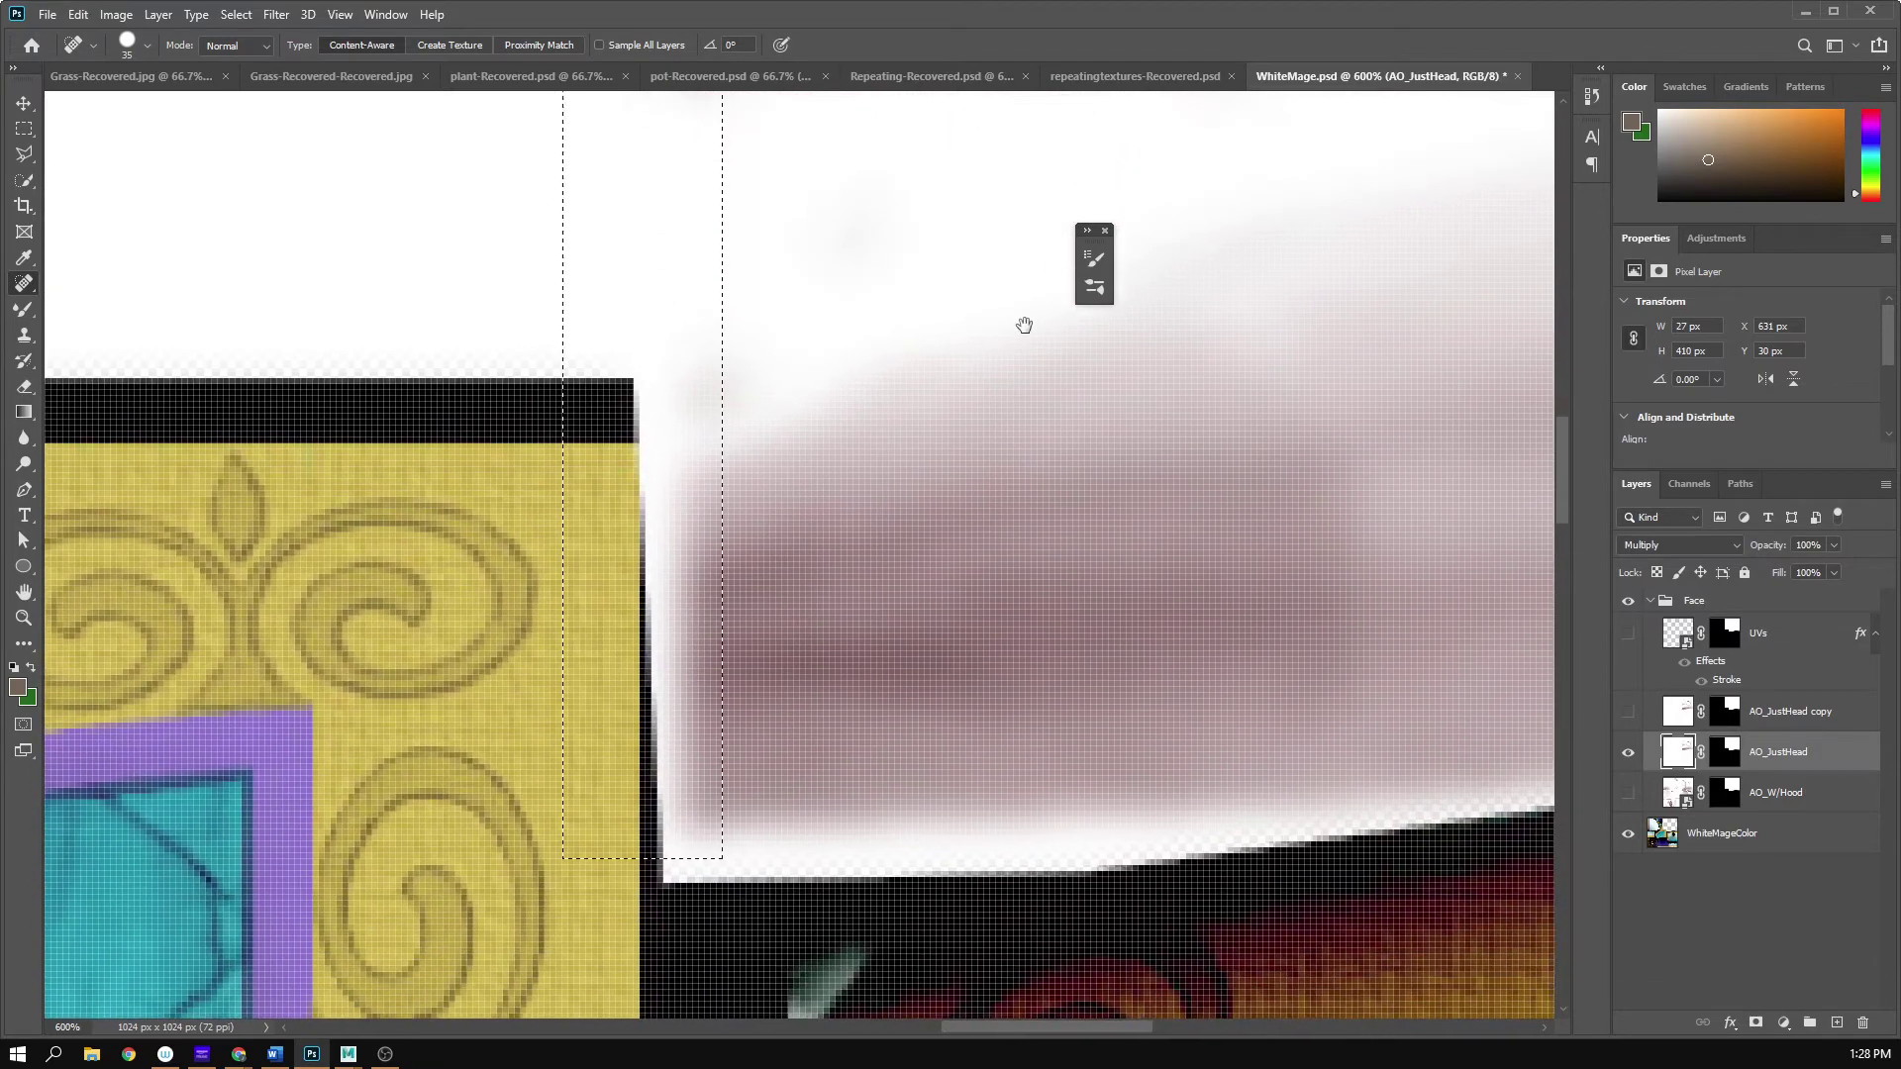
mouse_move(634, 616)
mouse_down()
mouse_move(551, 679)
mouse_move(667, 798)
mouse_up()
drag(816, 422, 893, 775)
drag(754, 337, 729, 891)
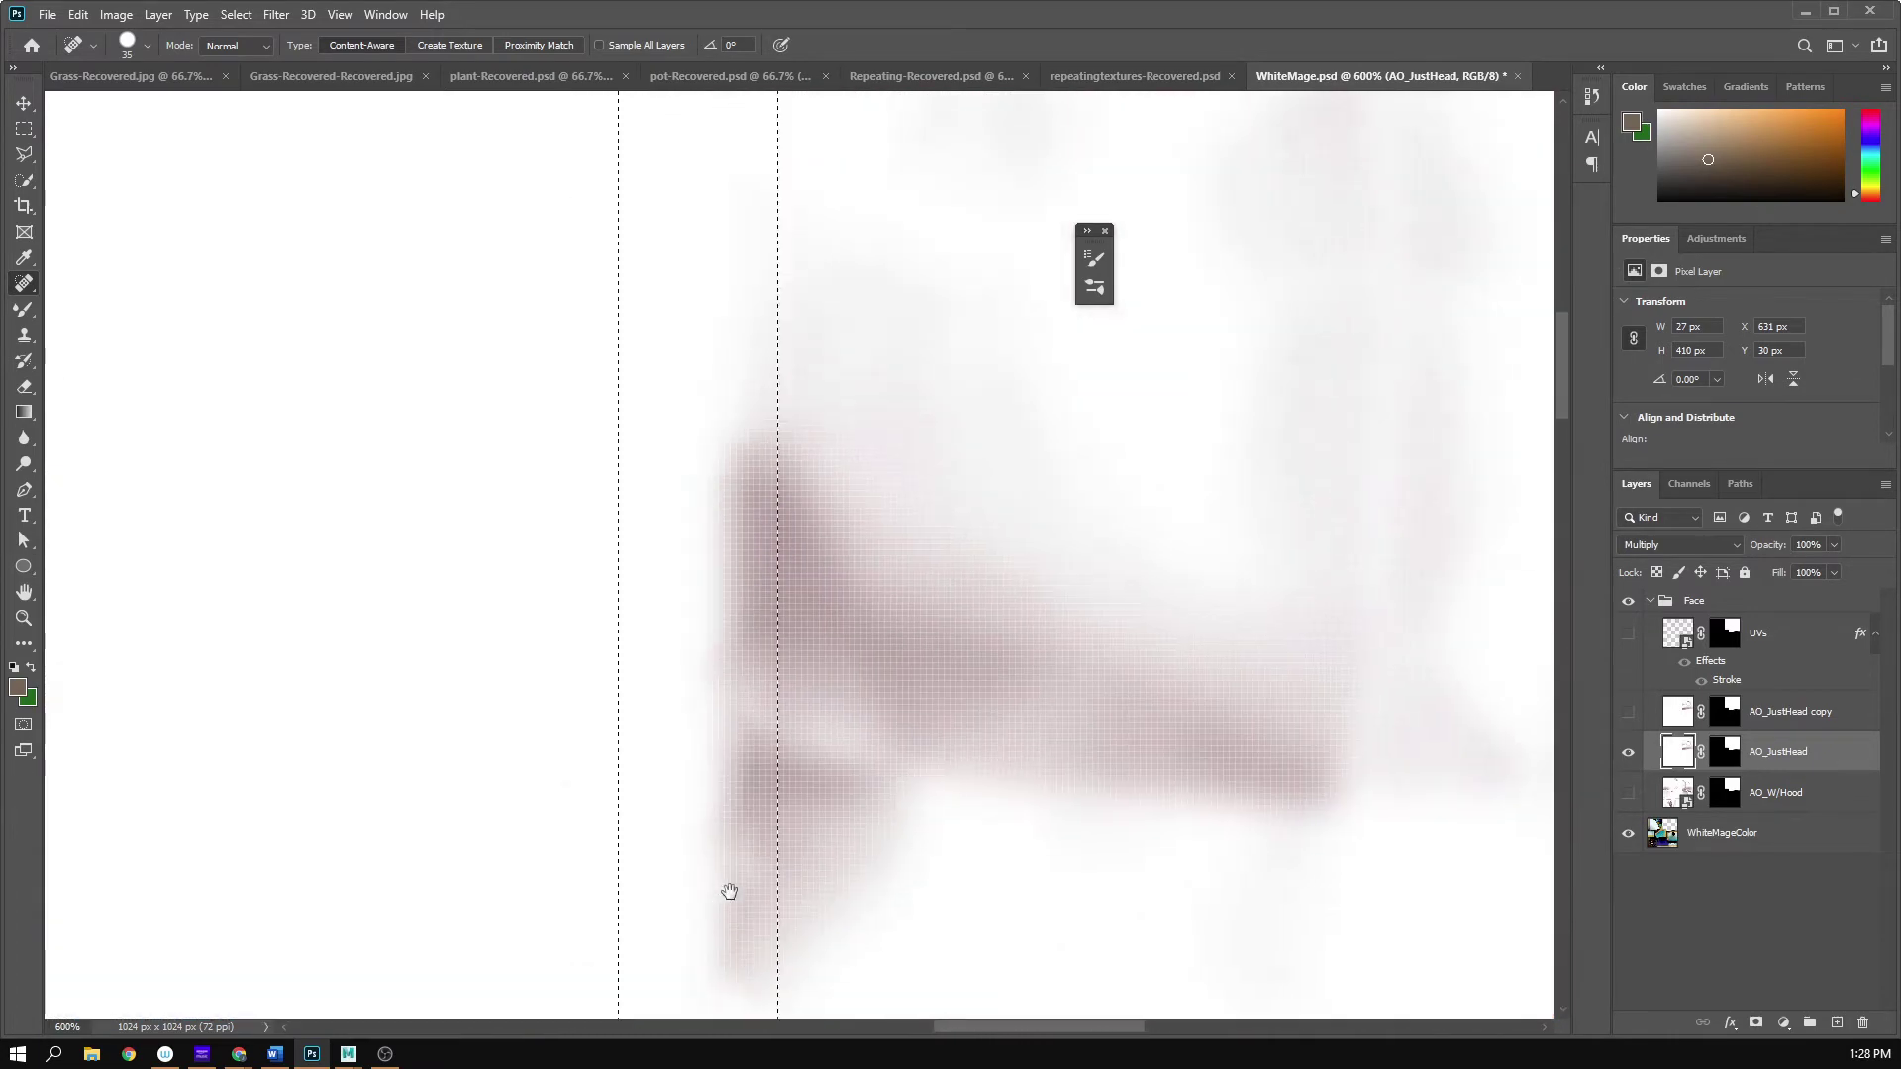
drag(775, 704, 693, 693)
drag(792, 510, 662, 484)
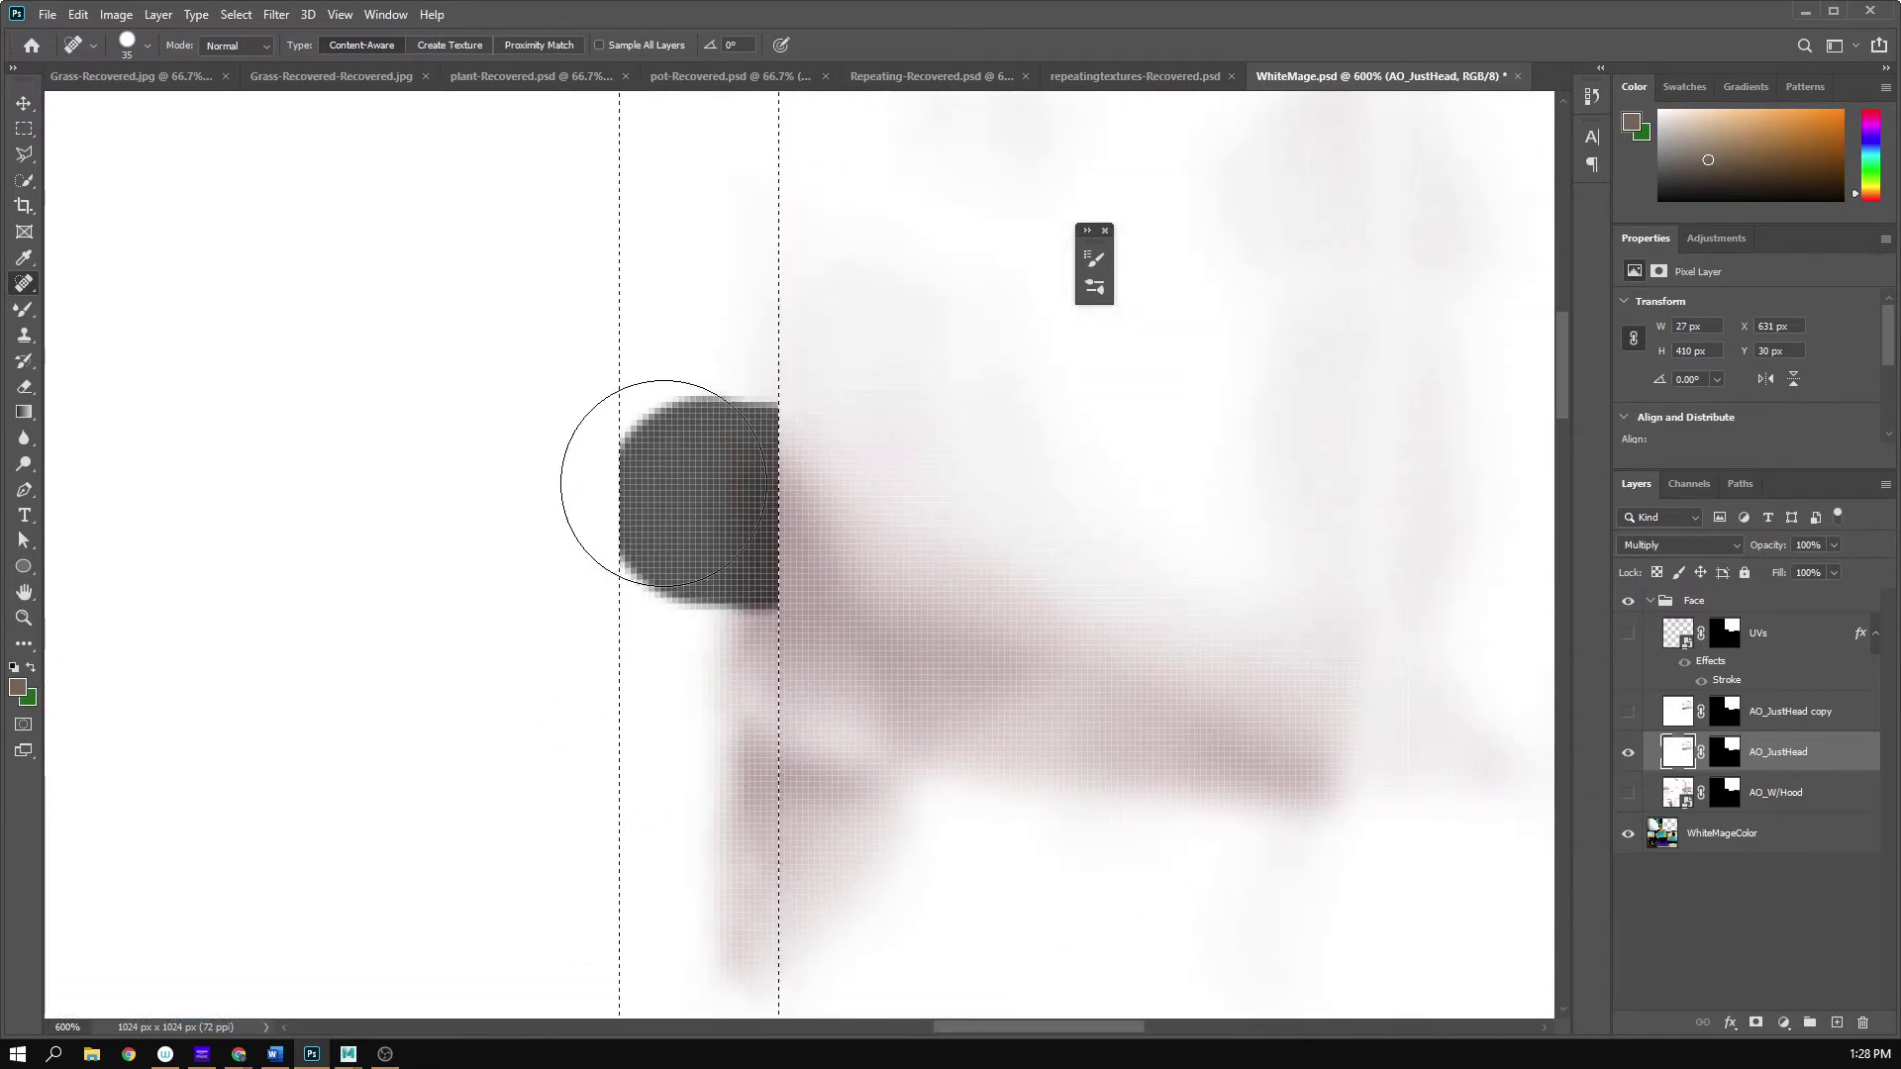
drag(782, 467, 776, 785)
drag(795, 661, 437, 665)
mouse_move(711, 594)
mouse_down()
mouse_move(679, 673)
mouse_move(759, 857)
mouse_up()
click(726, 679)
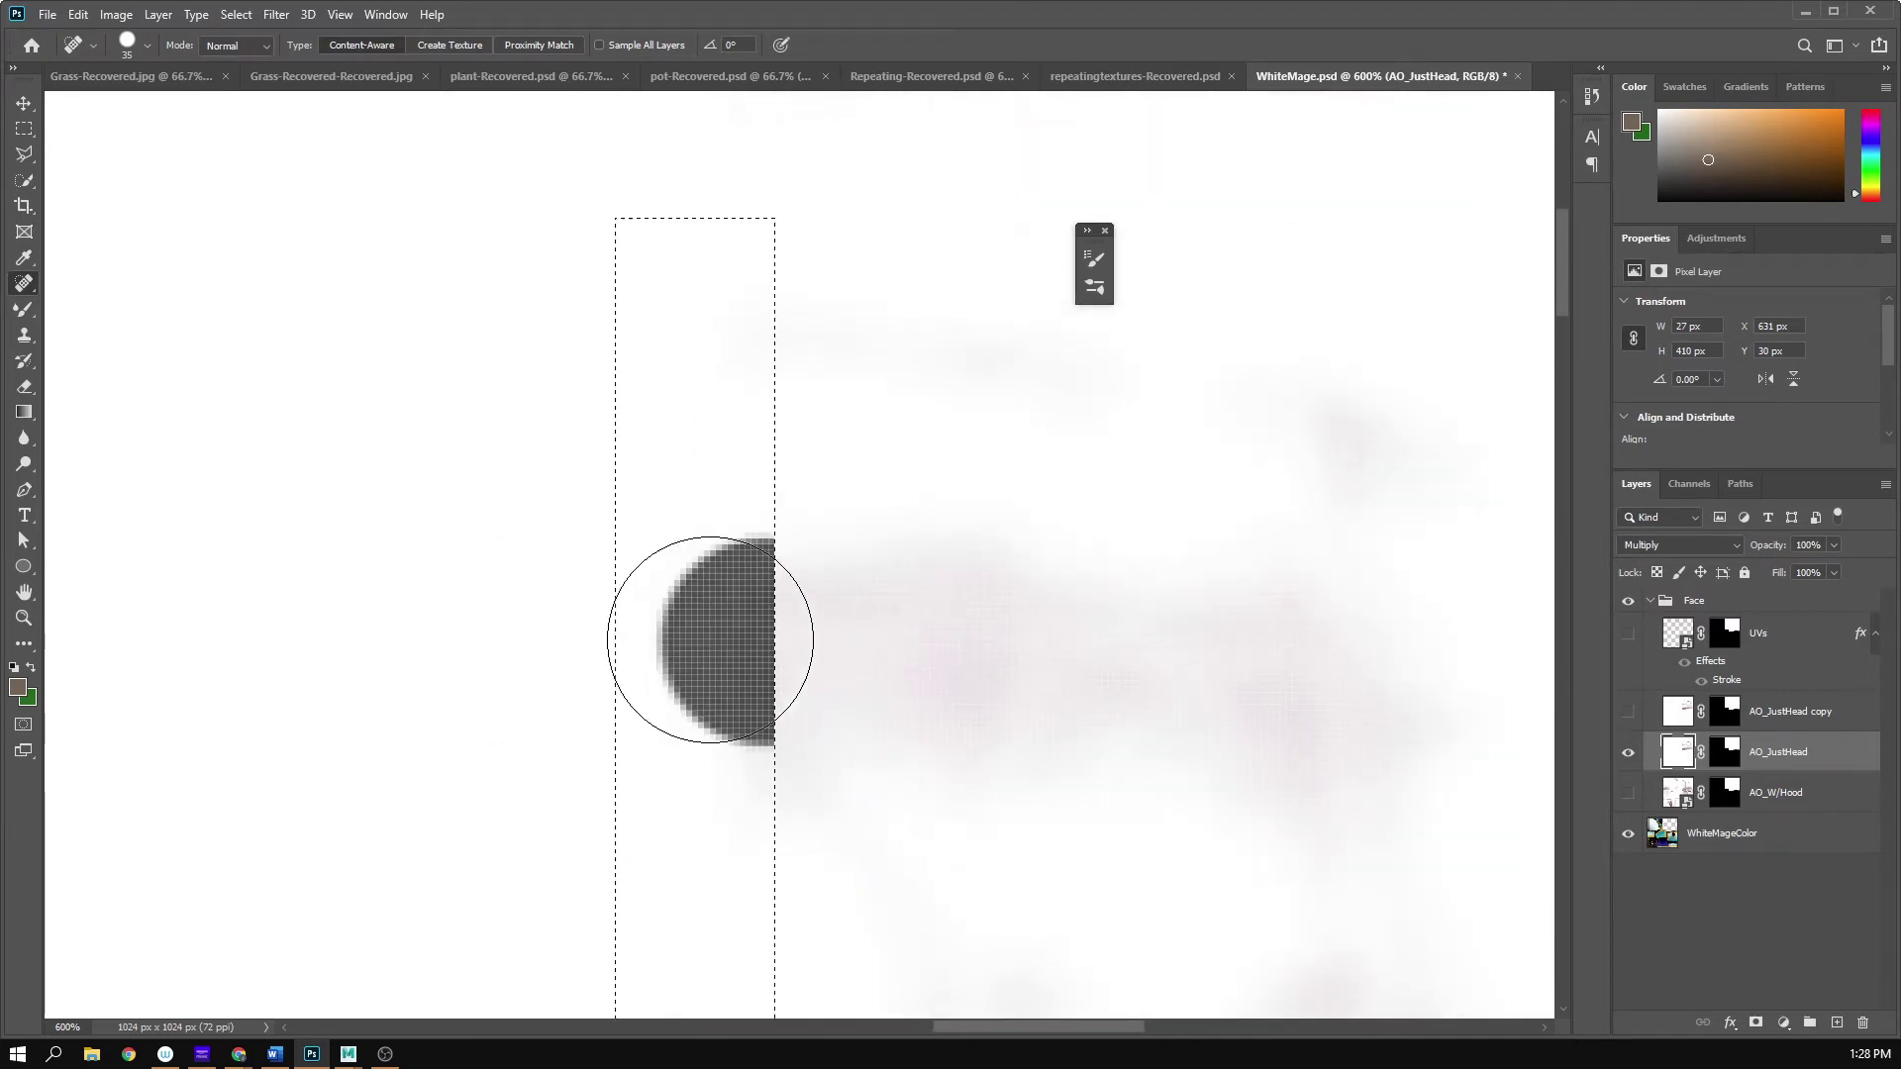
- Check the retouched seam edge at 300% and save WhiteMage.psd
key(z)
alt+click(1020, 762)
alt+click(1020, 761)
alt+click(1019, 761)
drag(1036, 791, 927, 314)
key(j)
key(ctrl+s)
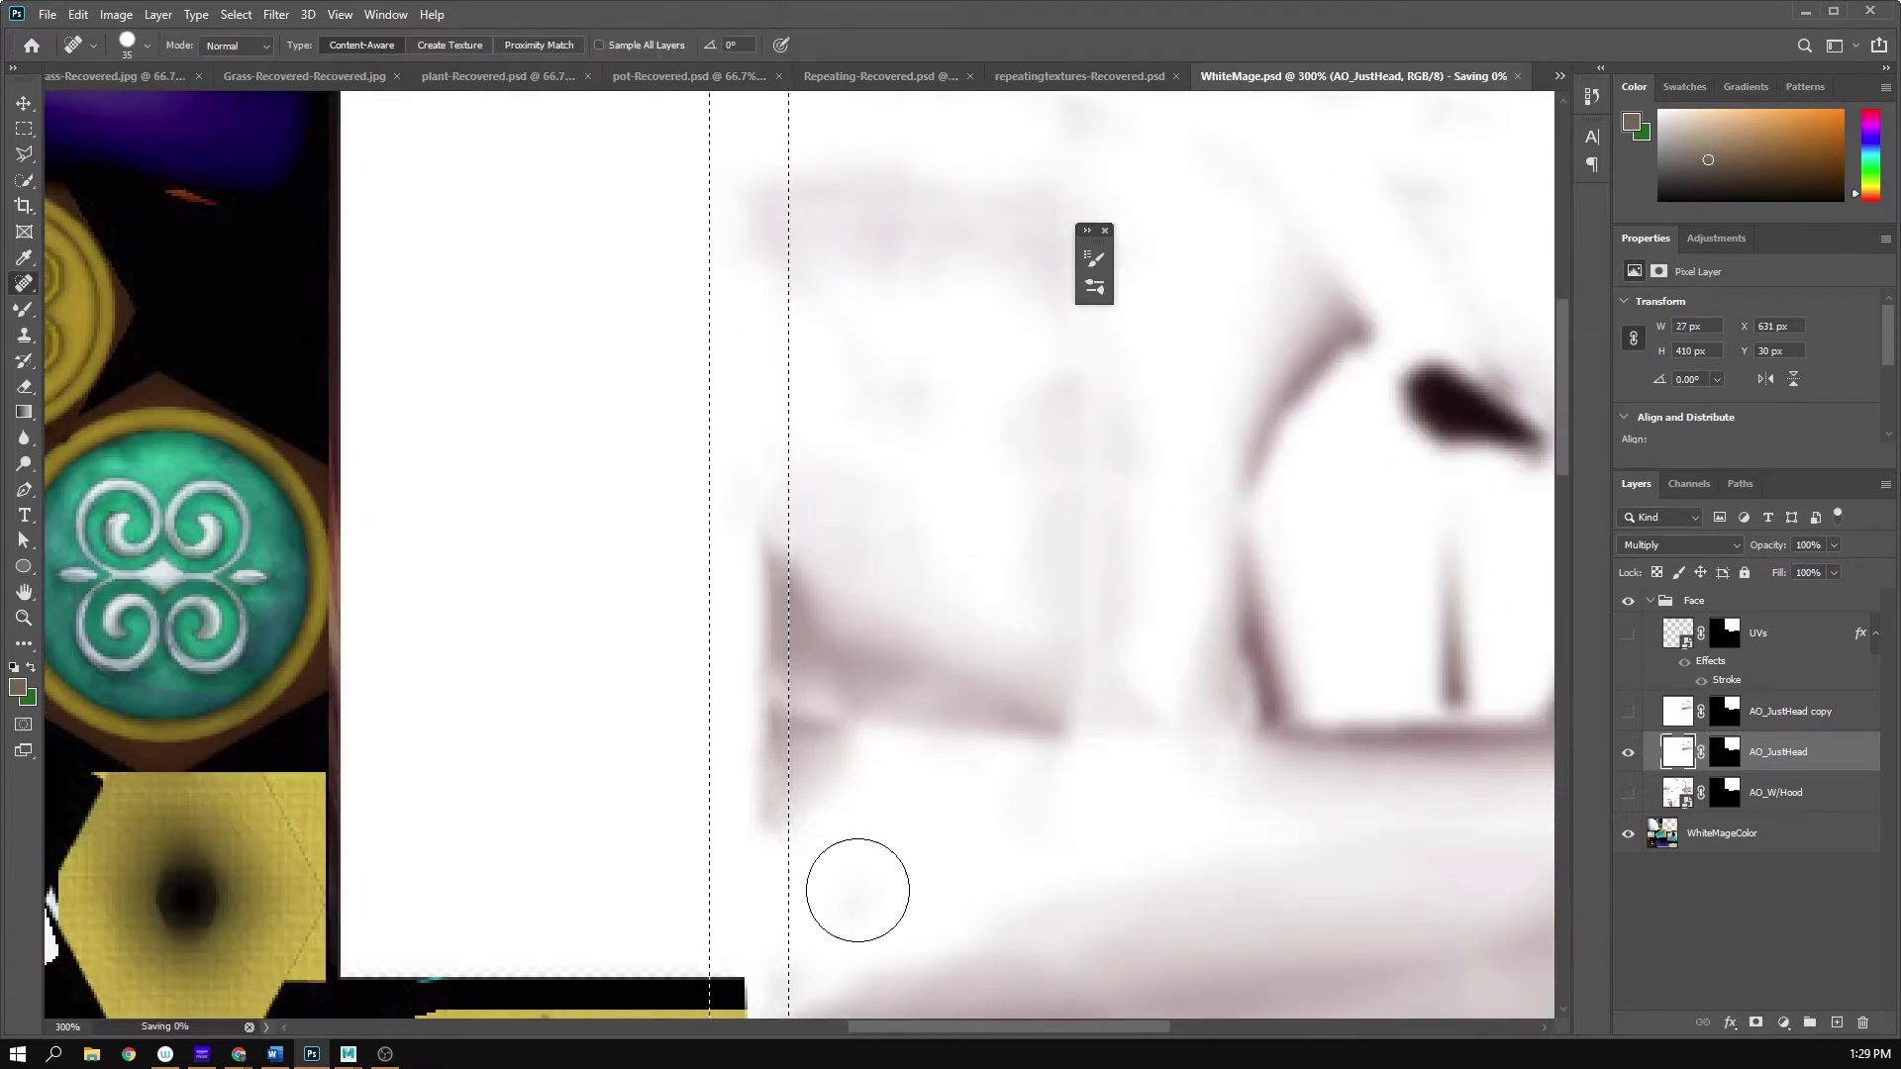
- Switch to Maya and inspect the updated nose and mouth shading on the model up close
click(358, 1051)
click(517, 943)
mouse_move(945, 618)
alt+mouse_down()
mouse_move(844, 619)
mouse_move(931, 621)
alt+mouse_up()
alt+right_drag(931, 622, 1158, 662)
alt+drag(1000, 657, 1017, 641)
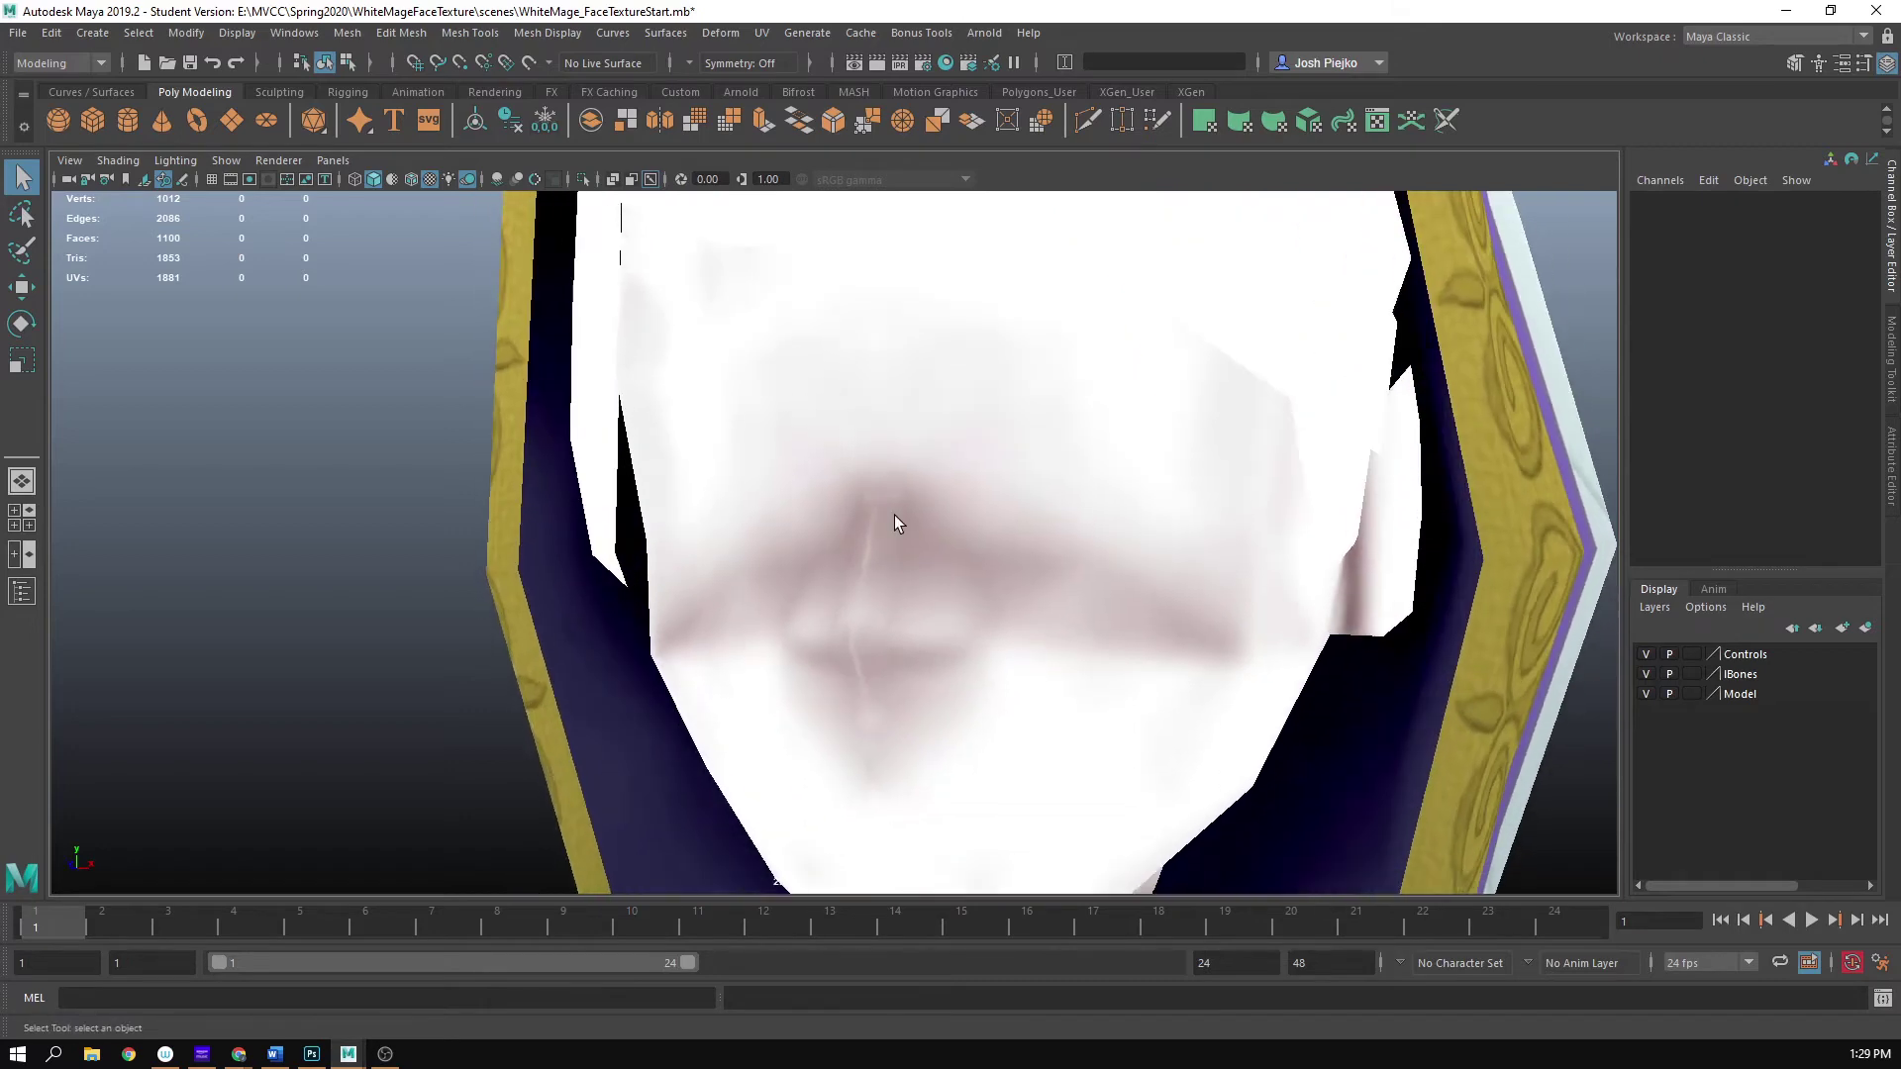
- Return the viewport from the bottom view to the persp camera
key(space)
drag(899, 662, 945, 657)
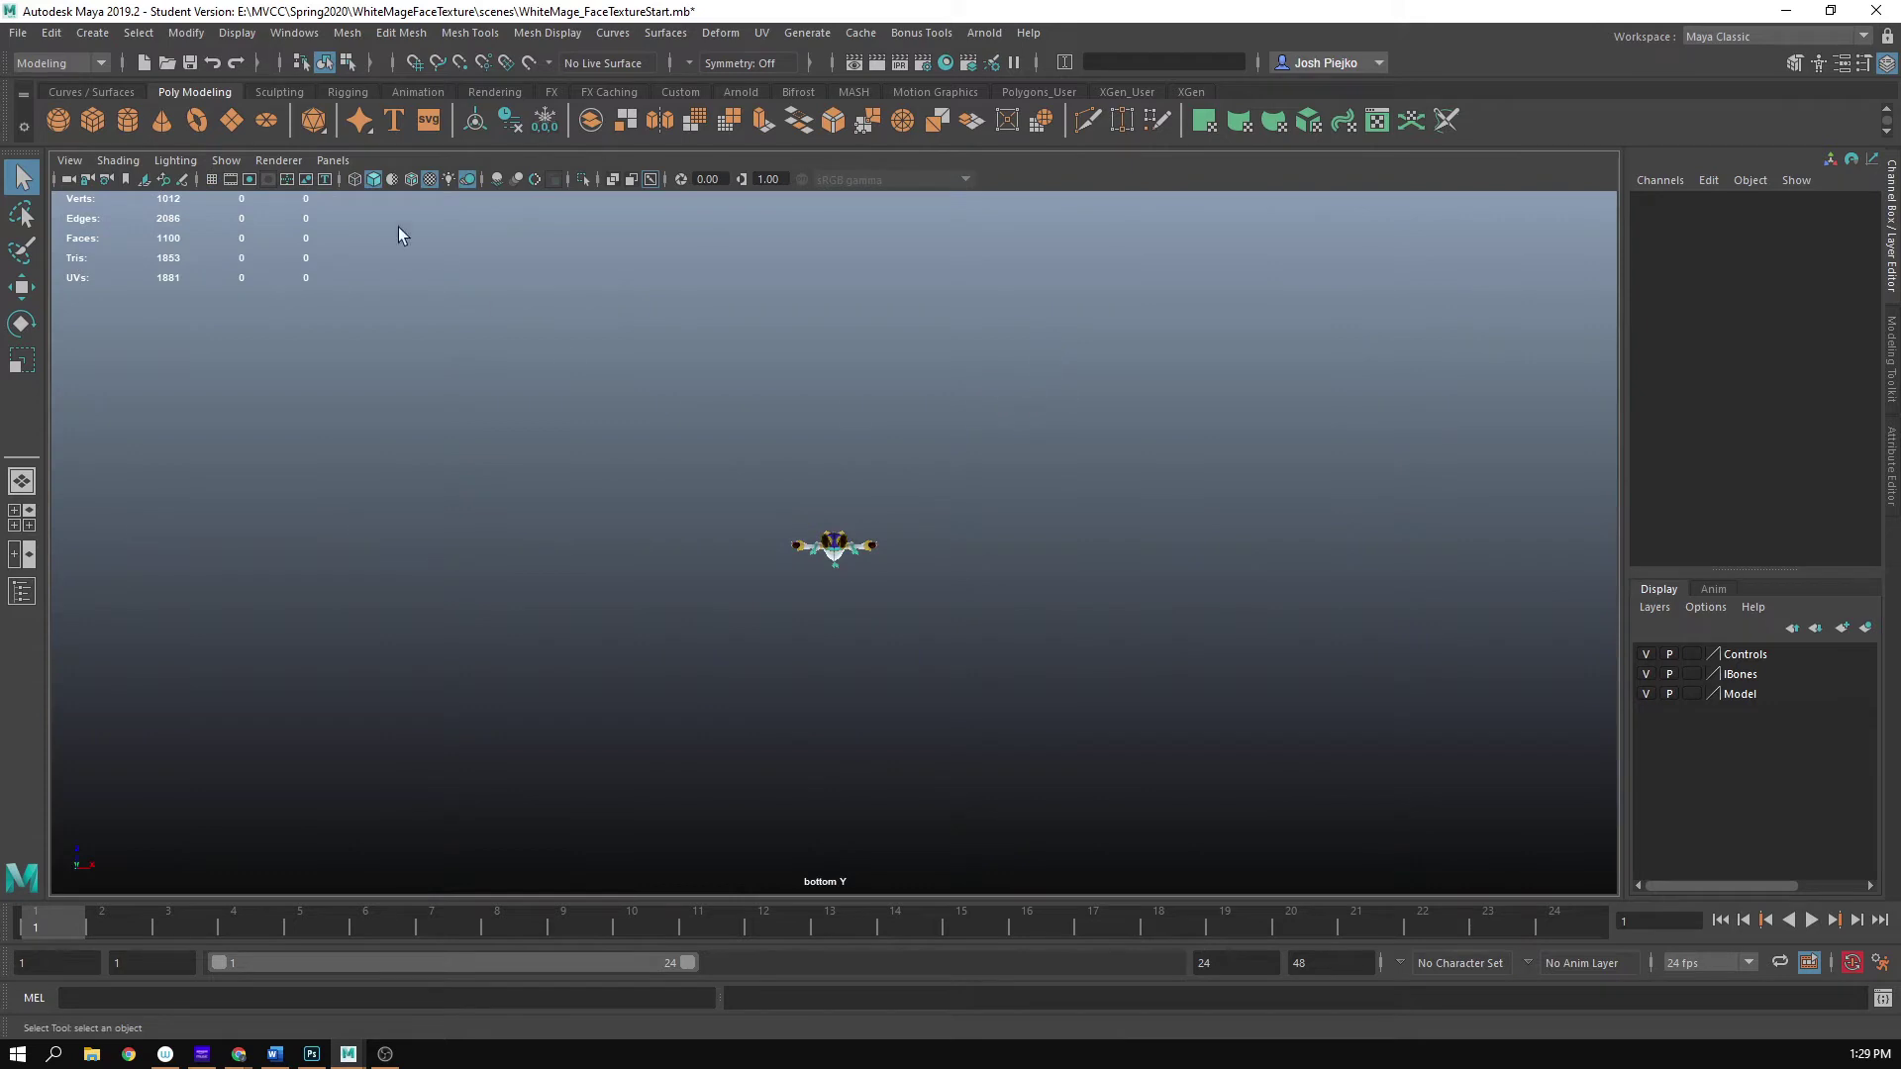
click(332, 159)
mouse_move(445, 180)
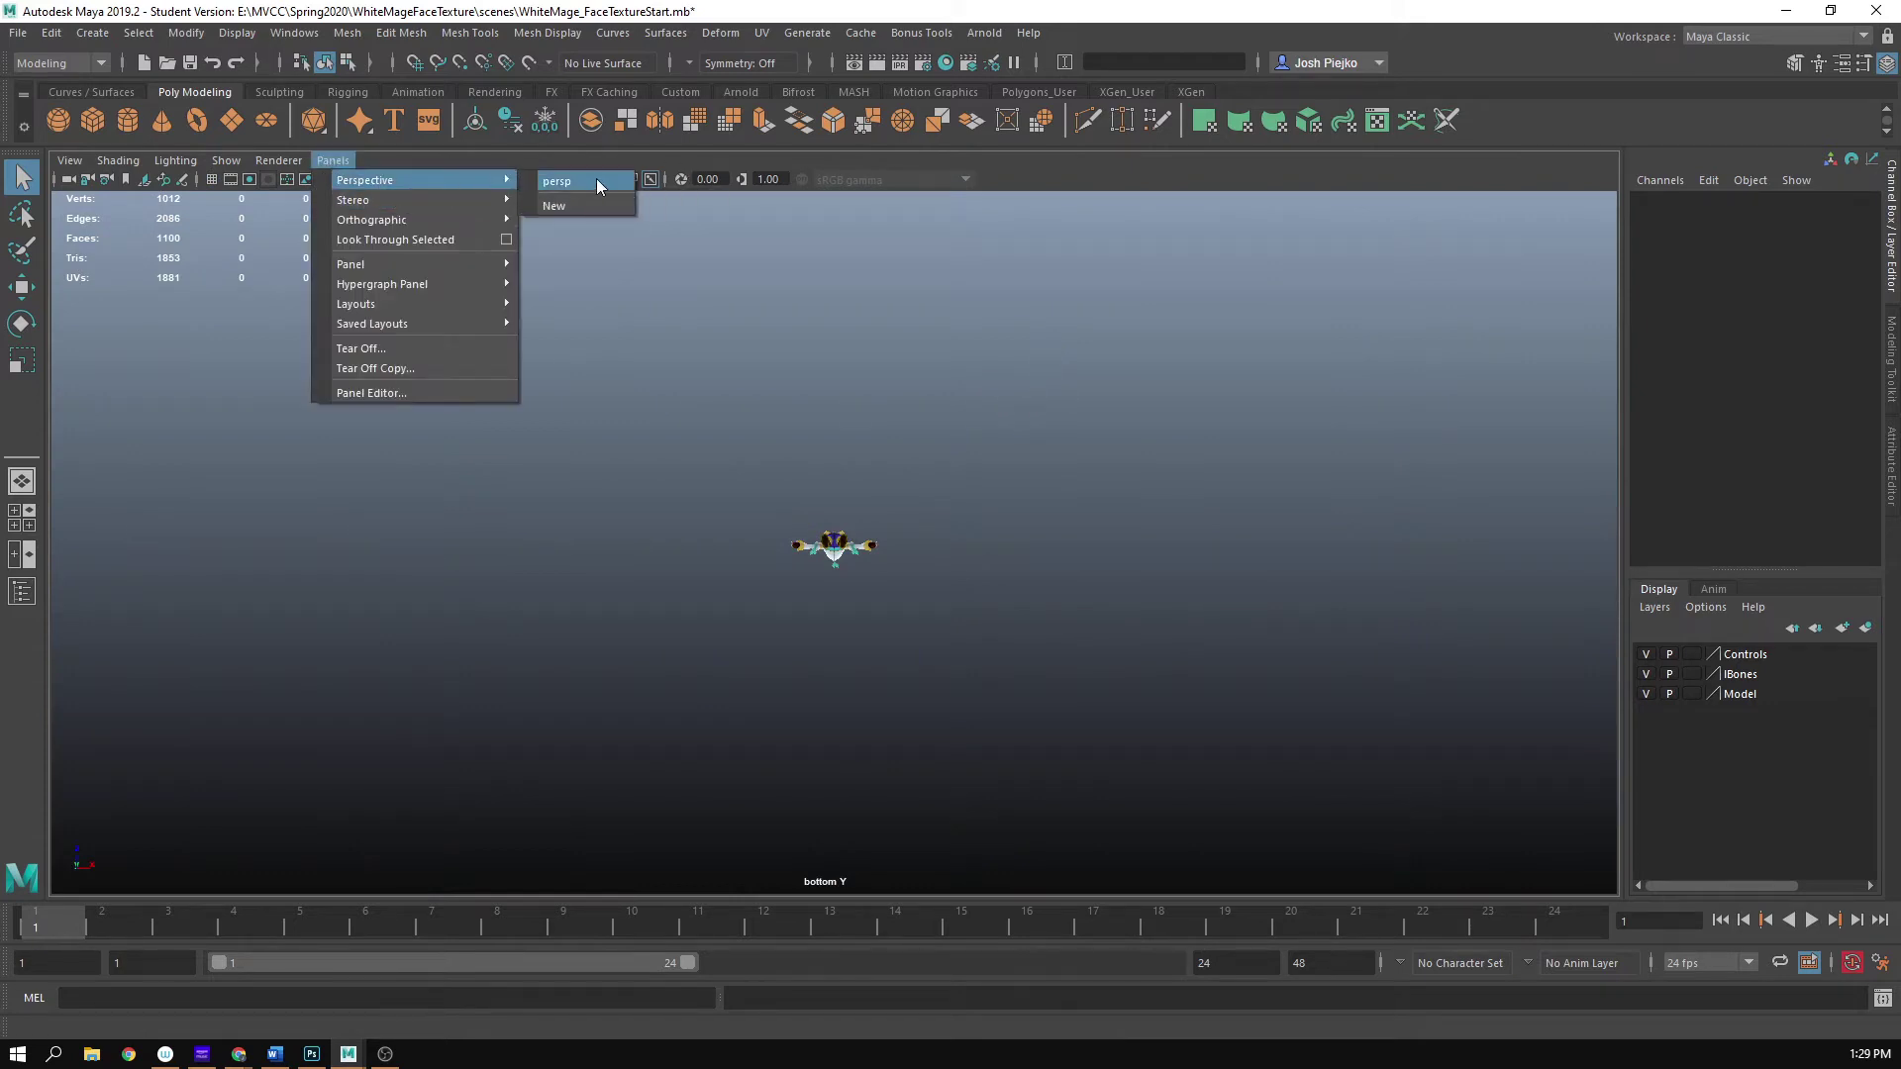
click(557, 181)
- Examine the centre seam of the textured face at different distances and switch back to Photoshop
scroll(752, 510, up, 2)
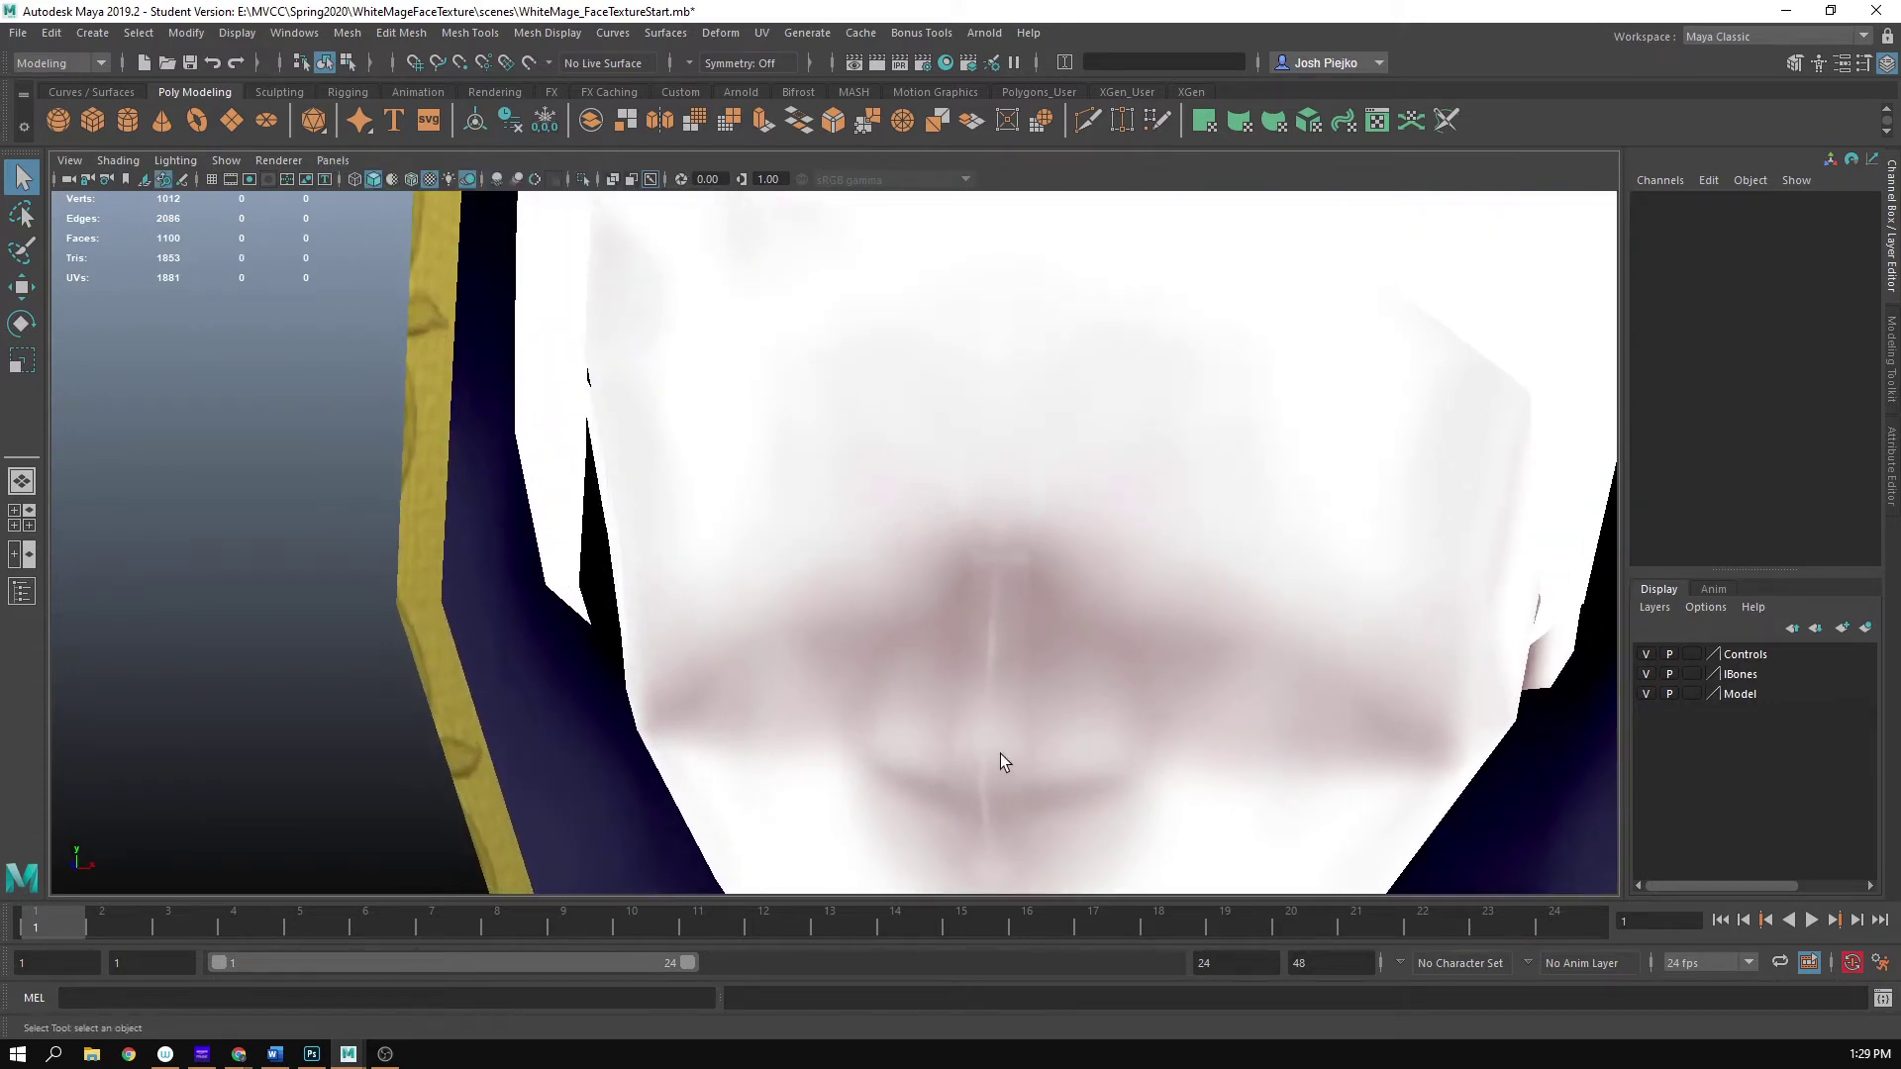
scroll(942, 691, down, 5)
alt+drag(997, 655, 1039, 668)
key(alt+Tab)
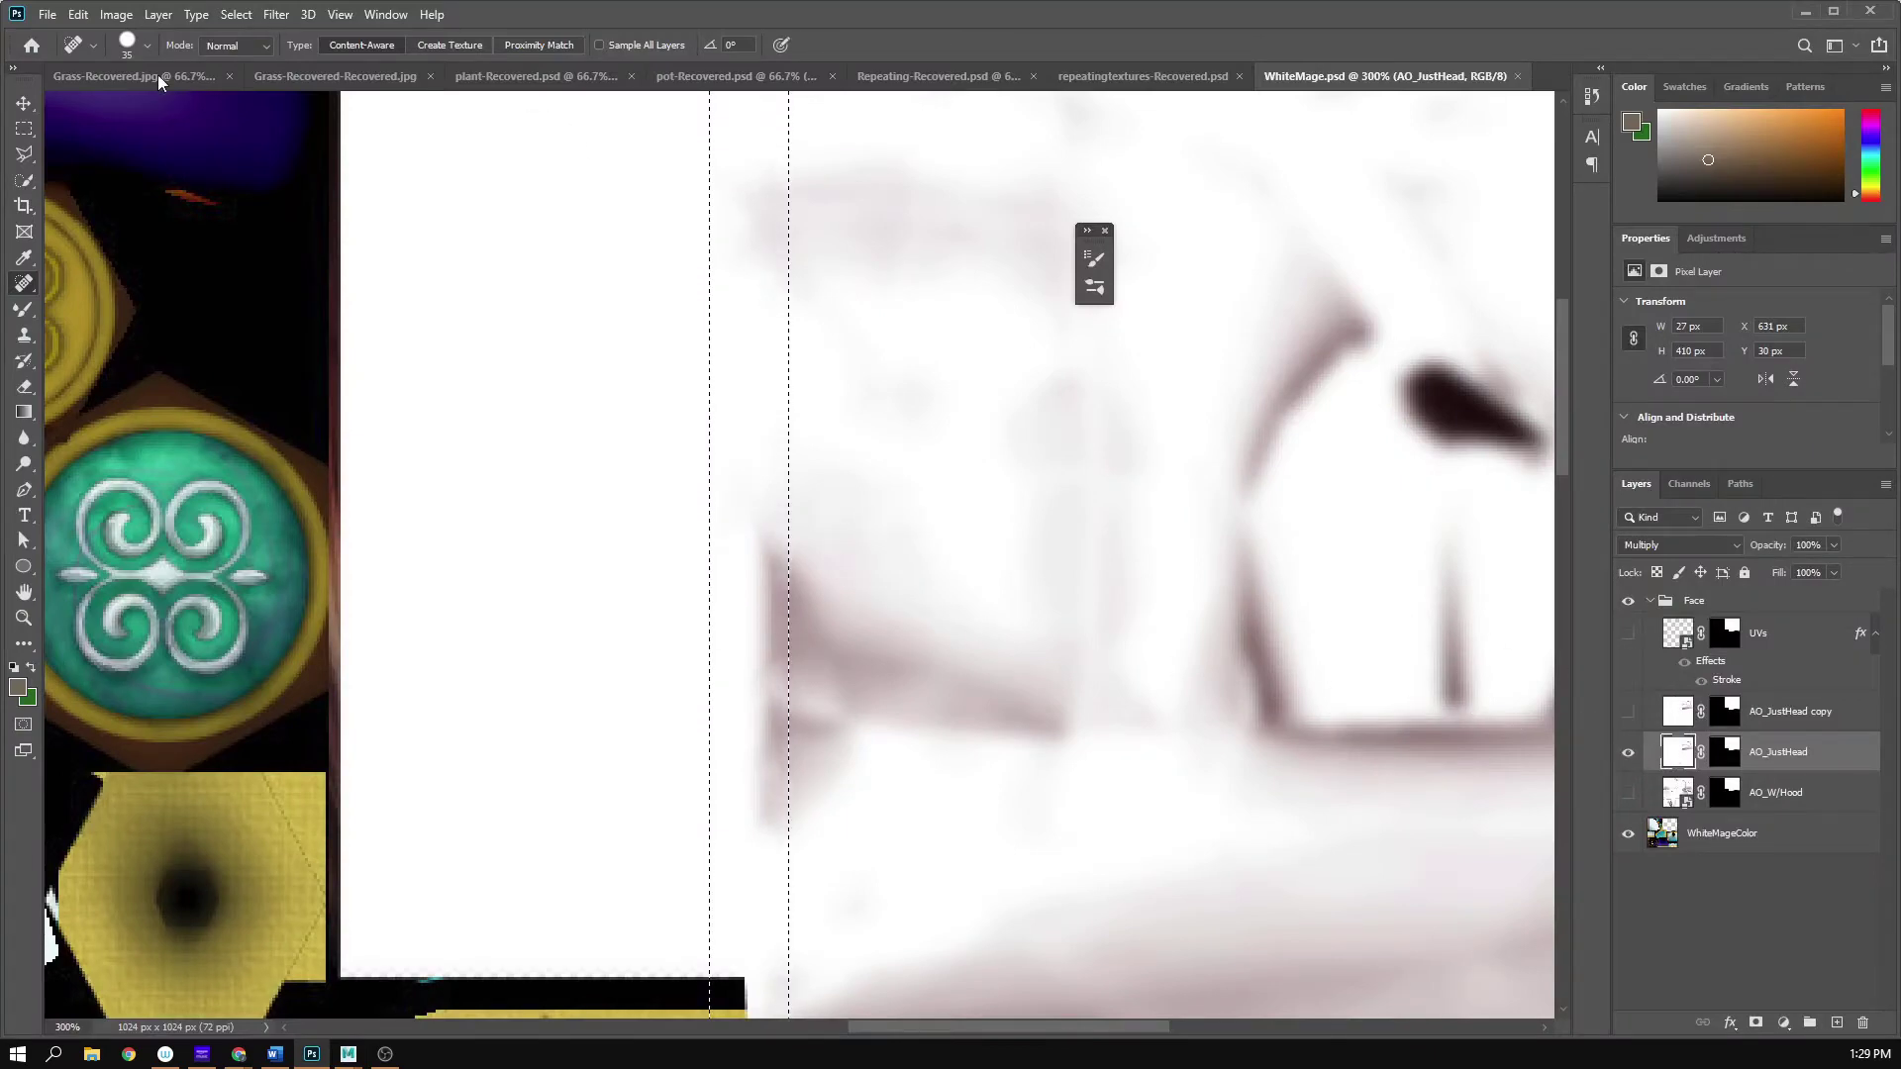
- Soften the nose and mouth shading along the AO_JustHead seam edge with the Blur tool, using a 34 px brush
key(b)
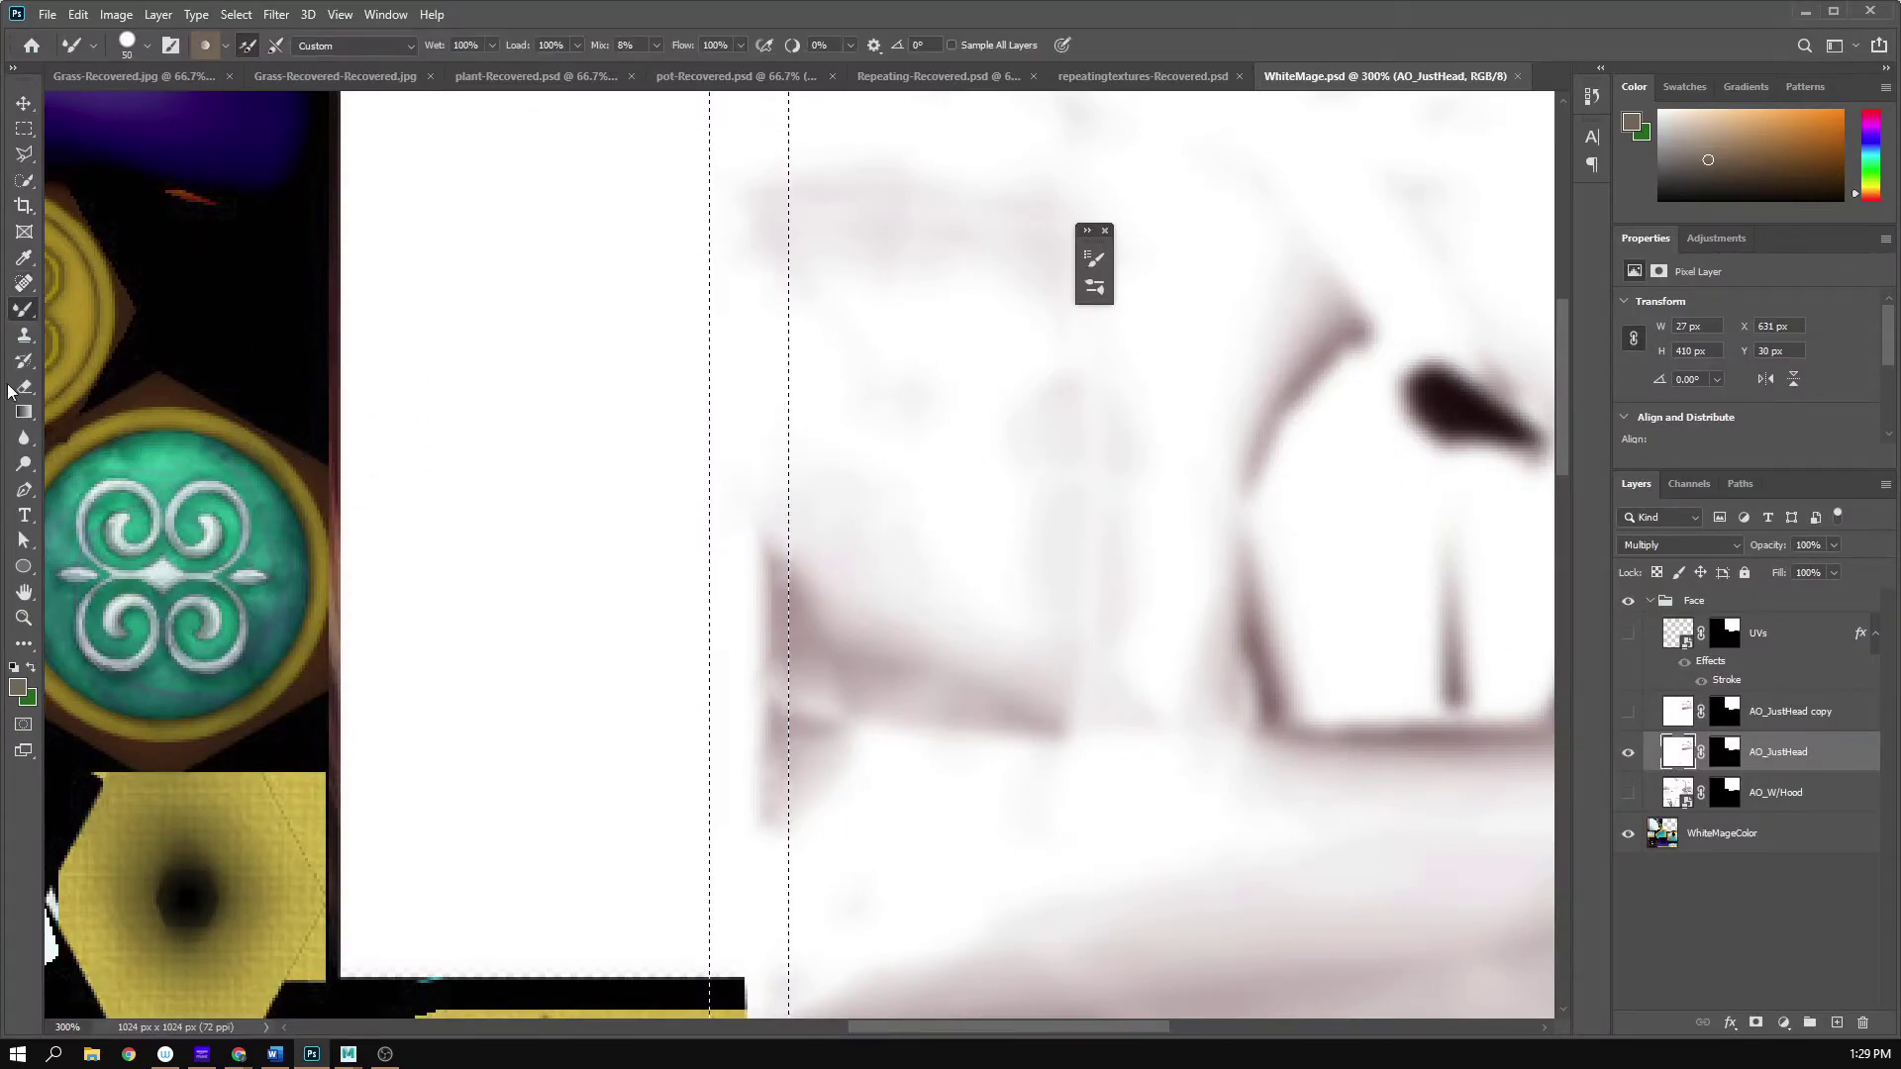
click(25, 441)
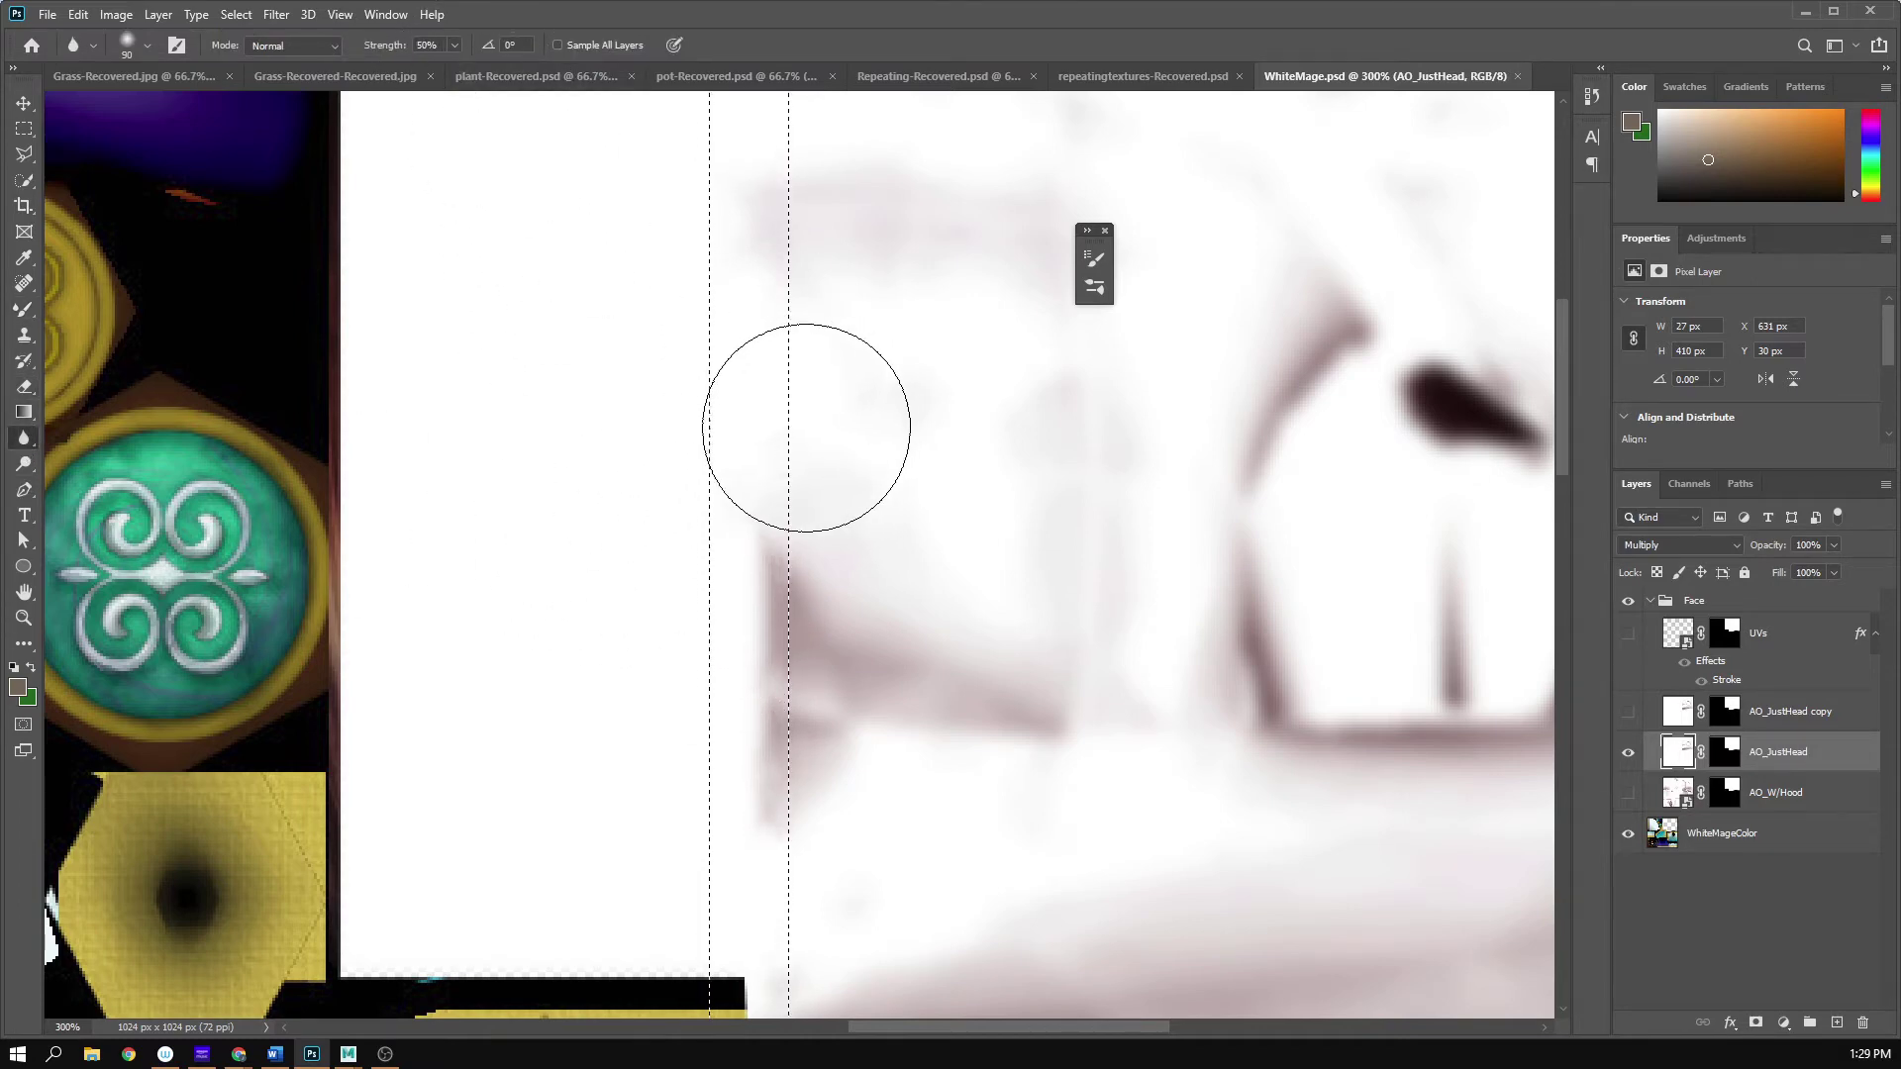
right_click(806, 428)
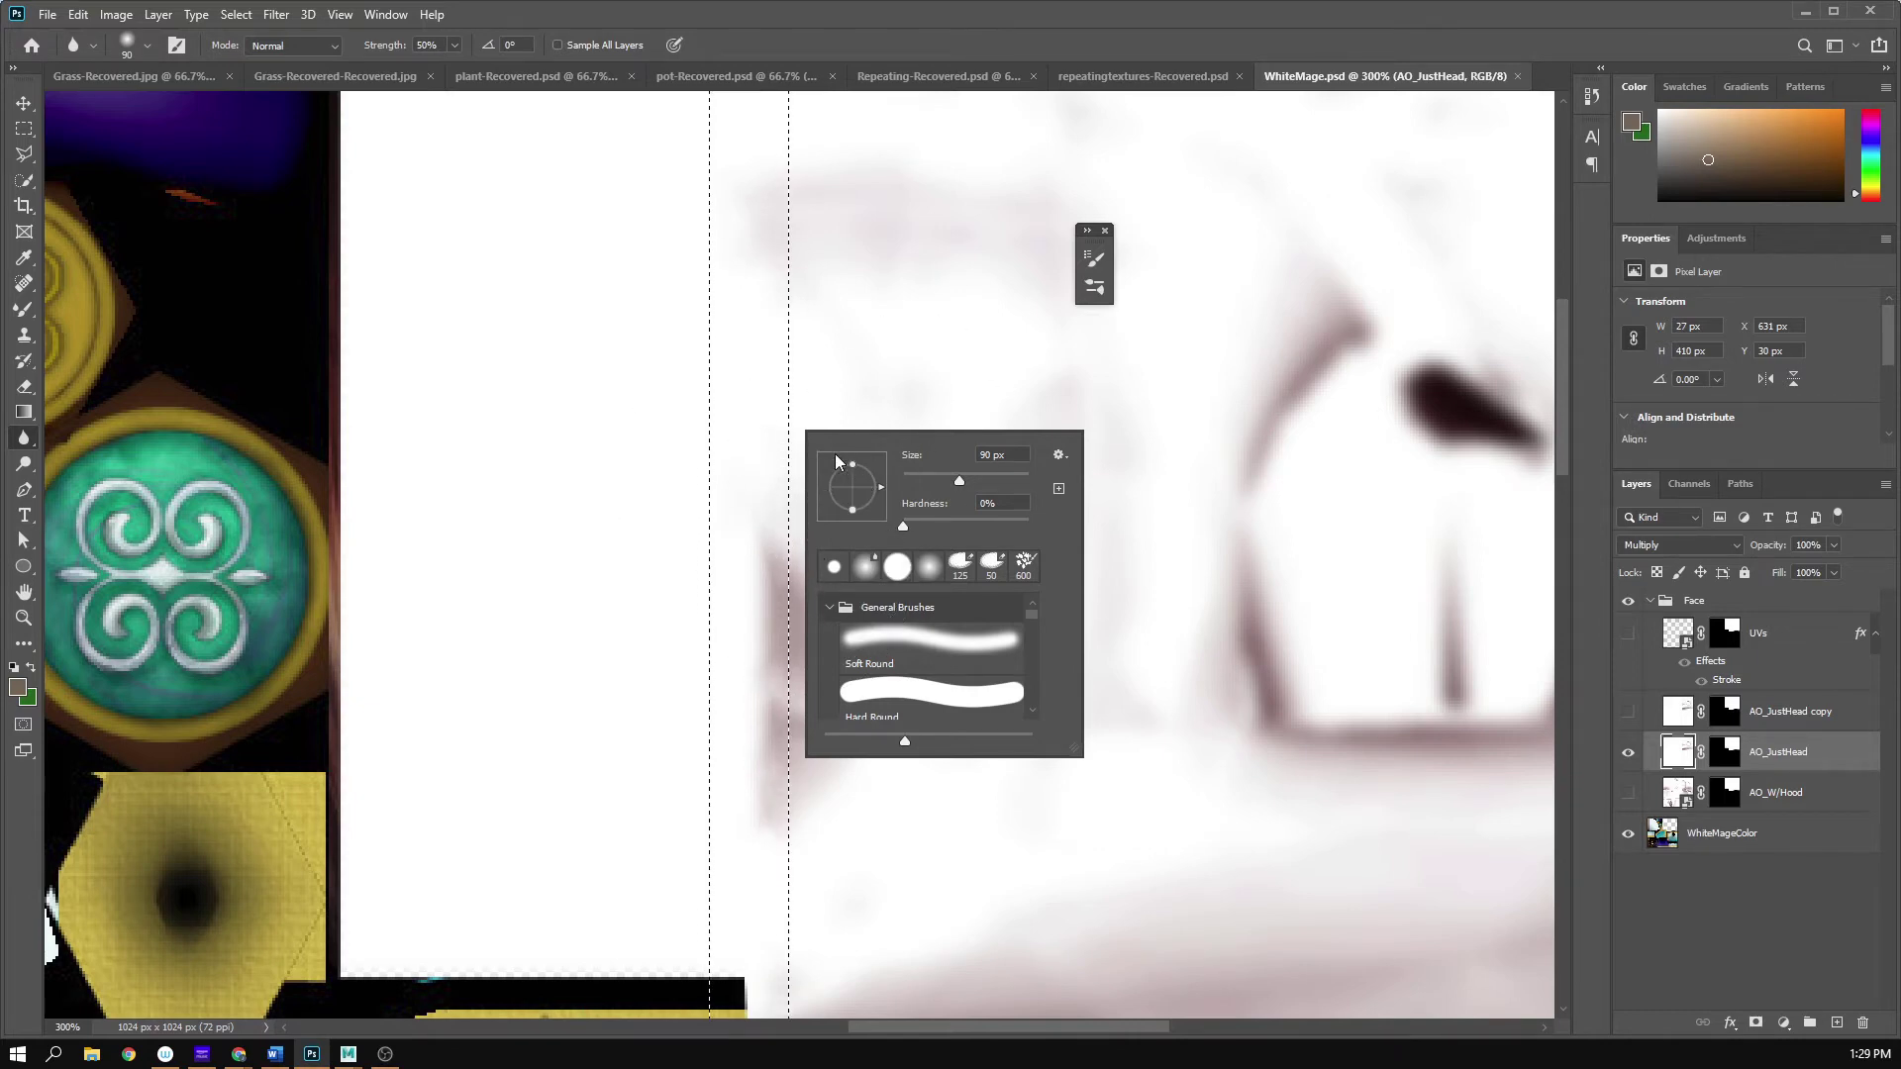
click(951, 428)
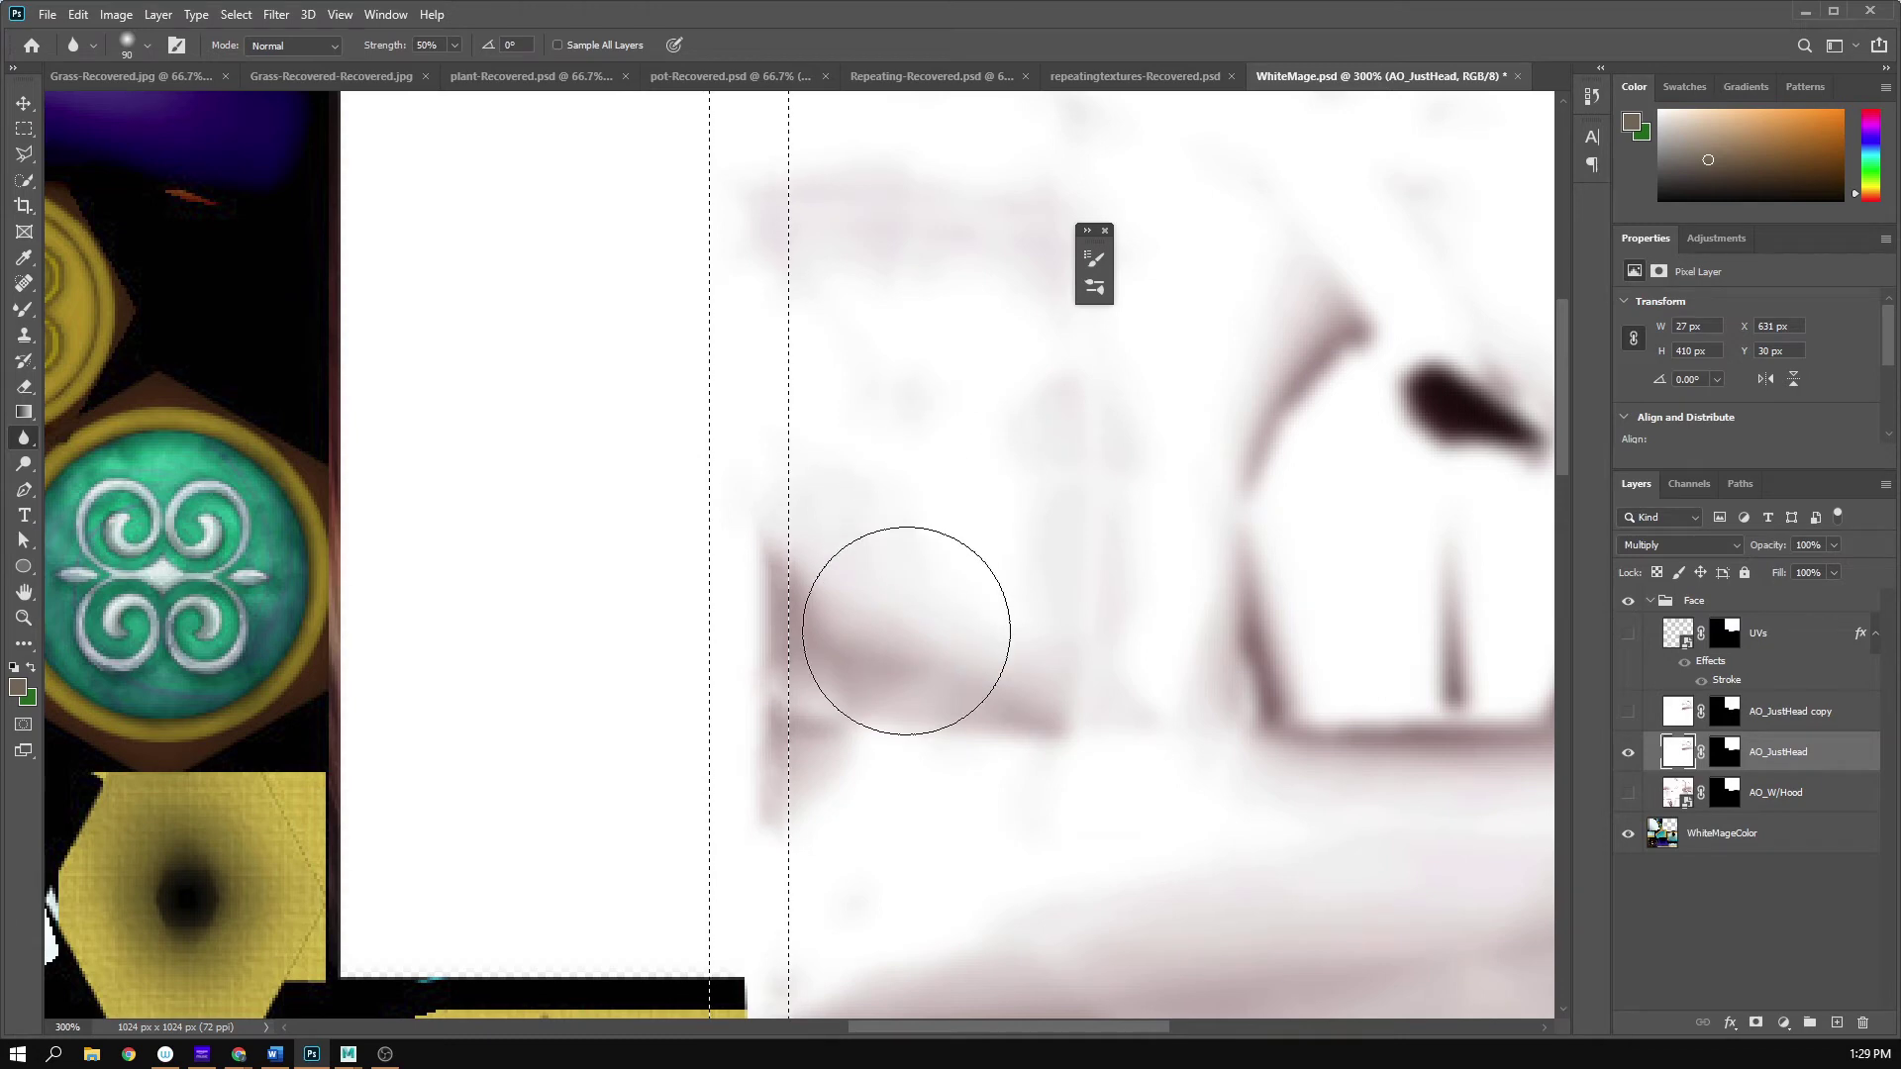
right_click(827, 550)
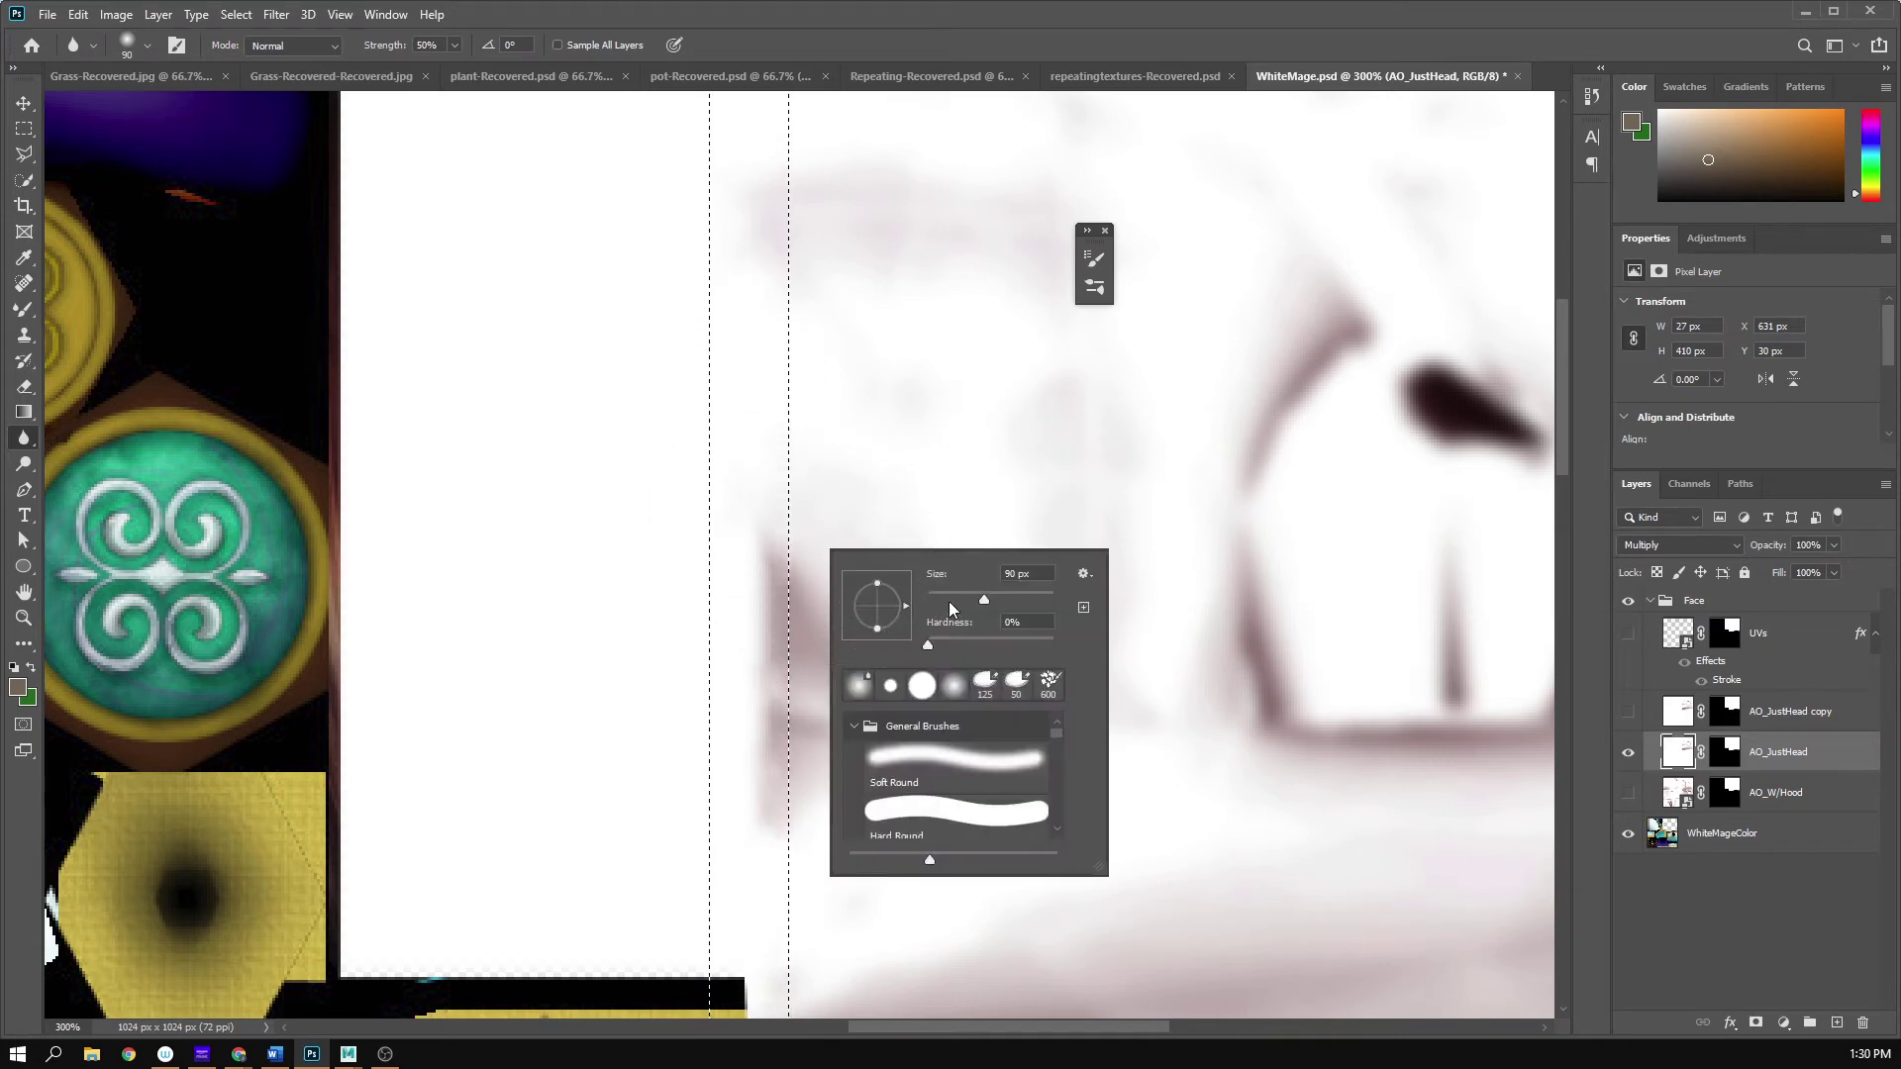
drag(953, 594, 947, 594)
click(923, 12)
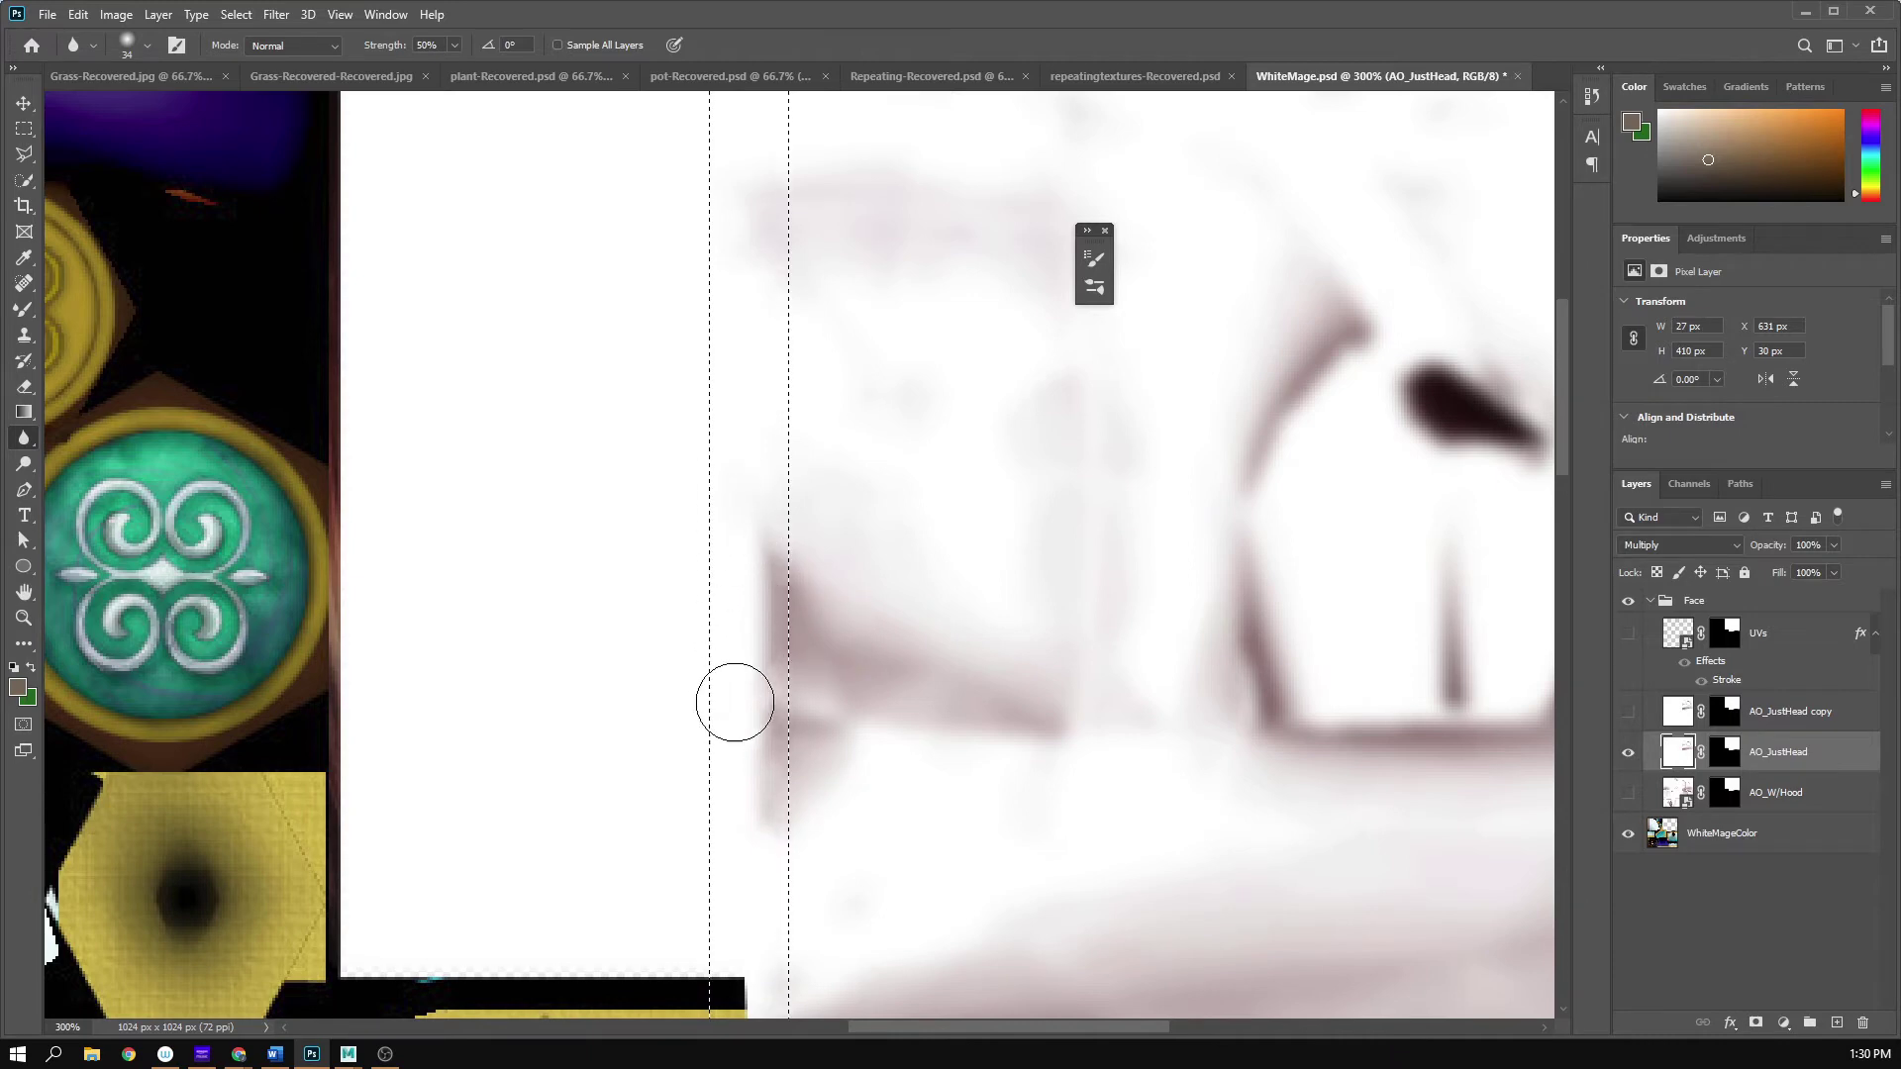
mouse_move(755, 693)
mouse_down()
mouse_move(745, 570)
mouse_move(766, 627)
mouse_up()
- Set up the Smudge tool with a Soft Round brush at 26 px
click(20, 441)
click(117, 474)
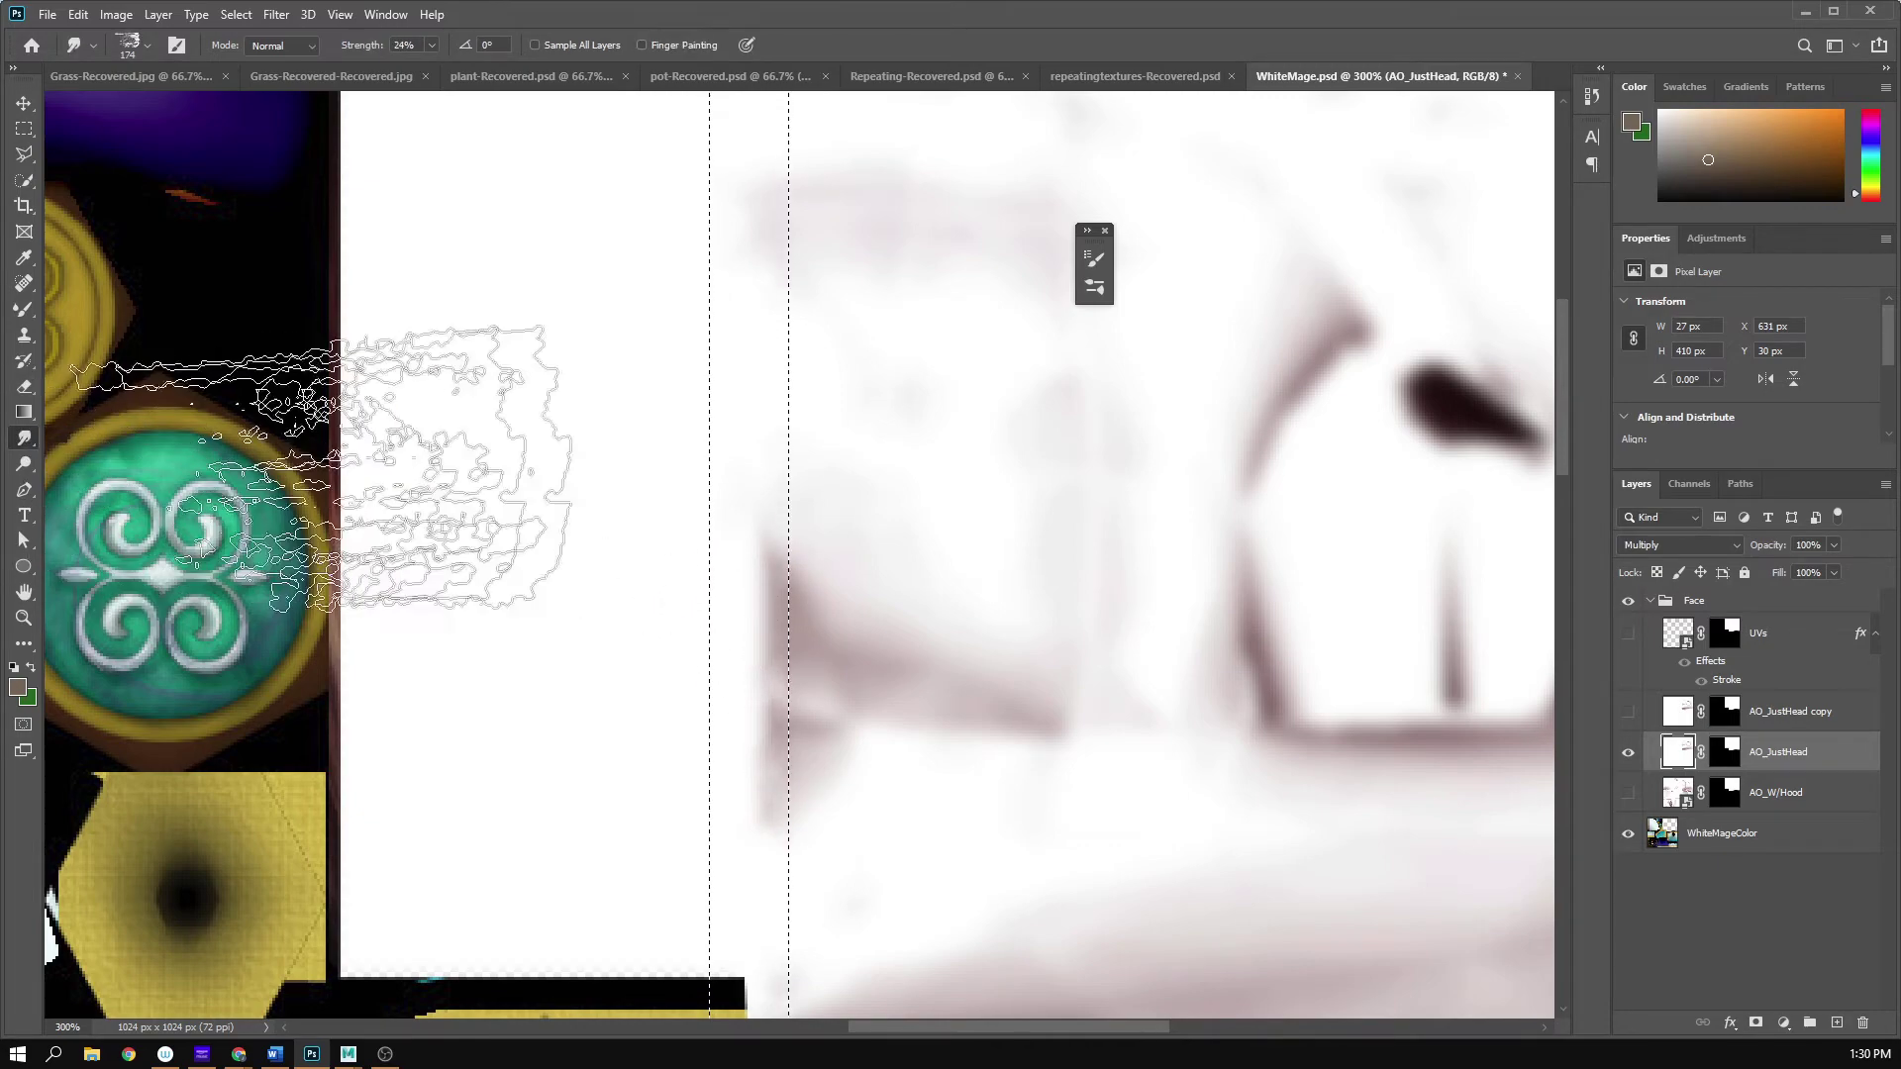
click(145, 52)
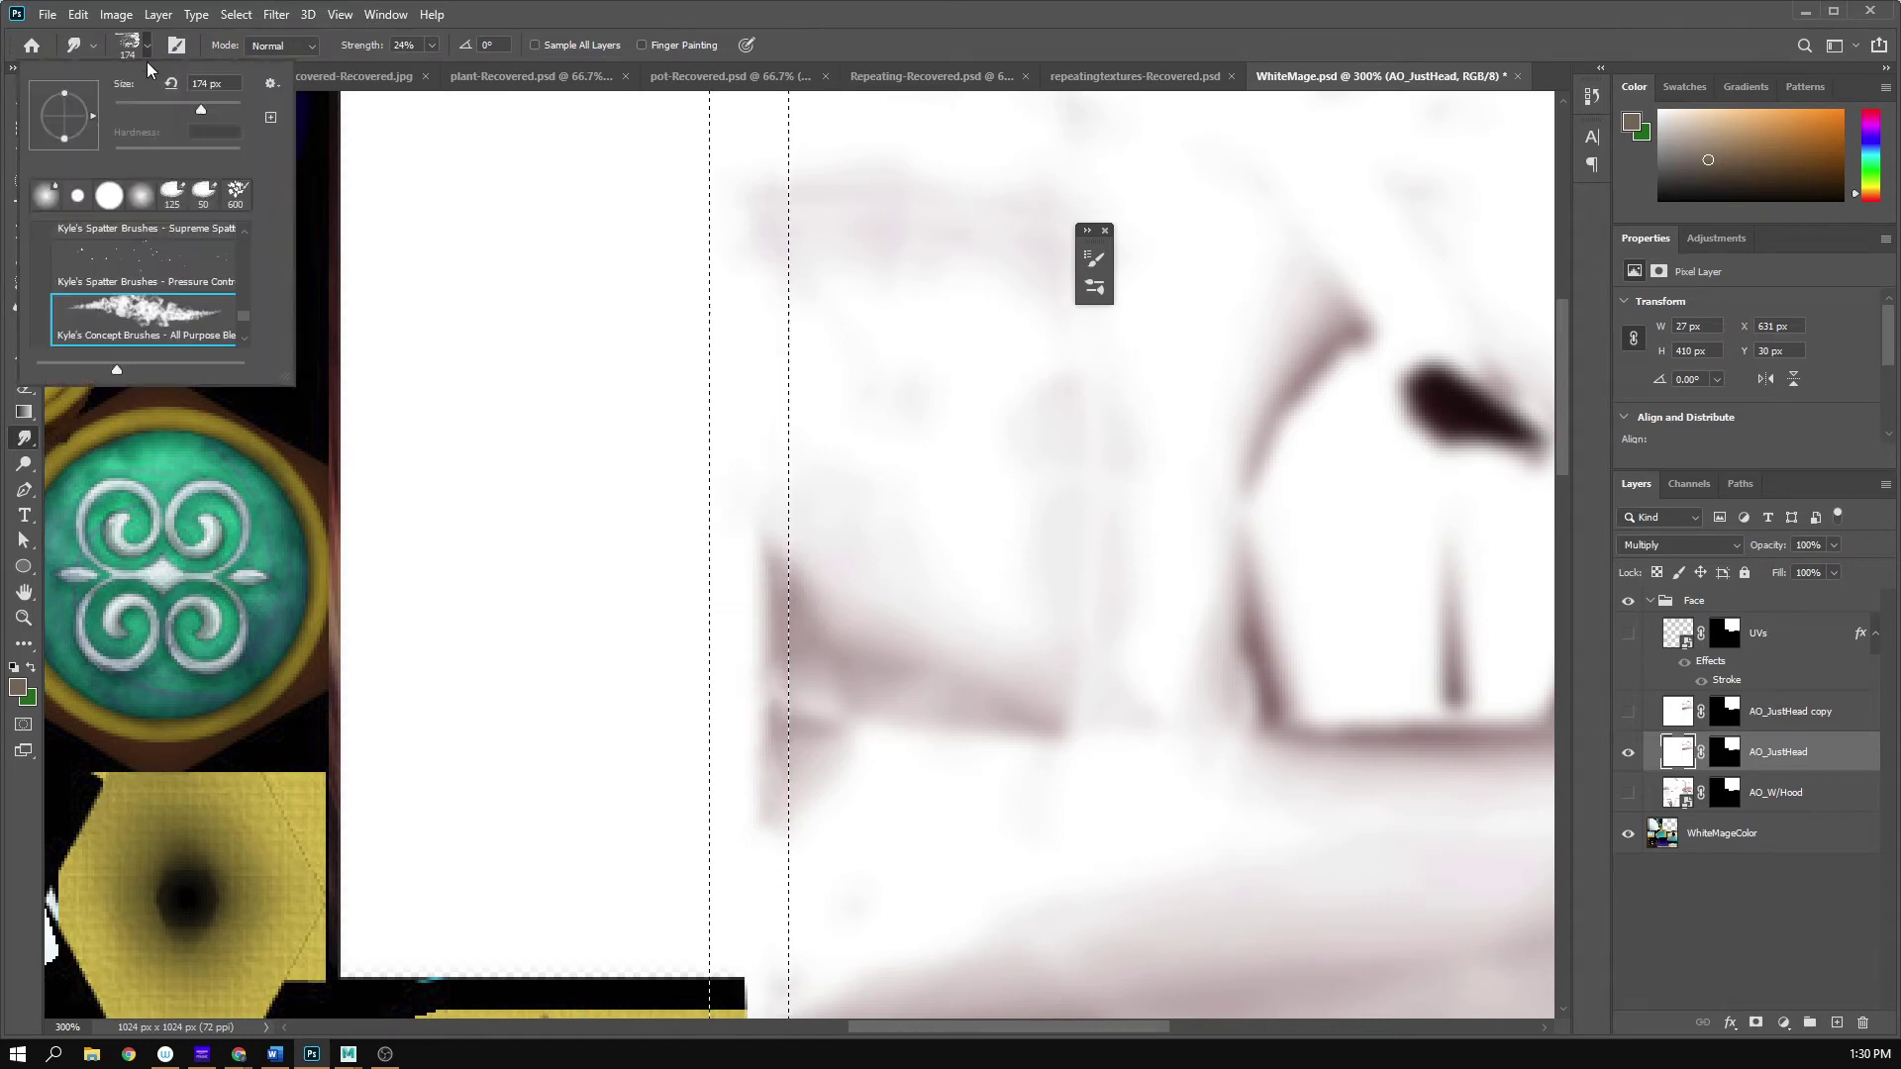
drag(243, 319, 228, 216)
click(180, 268)
click(733, 22)
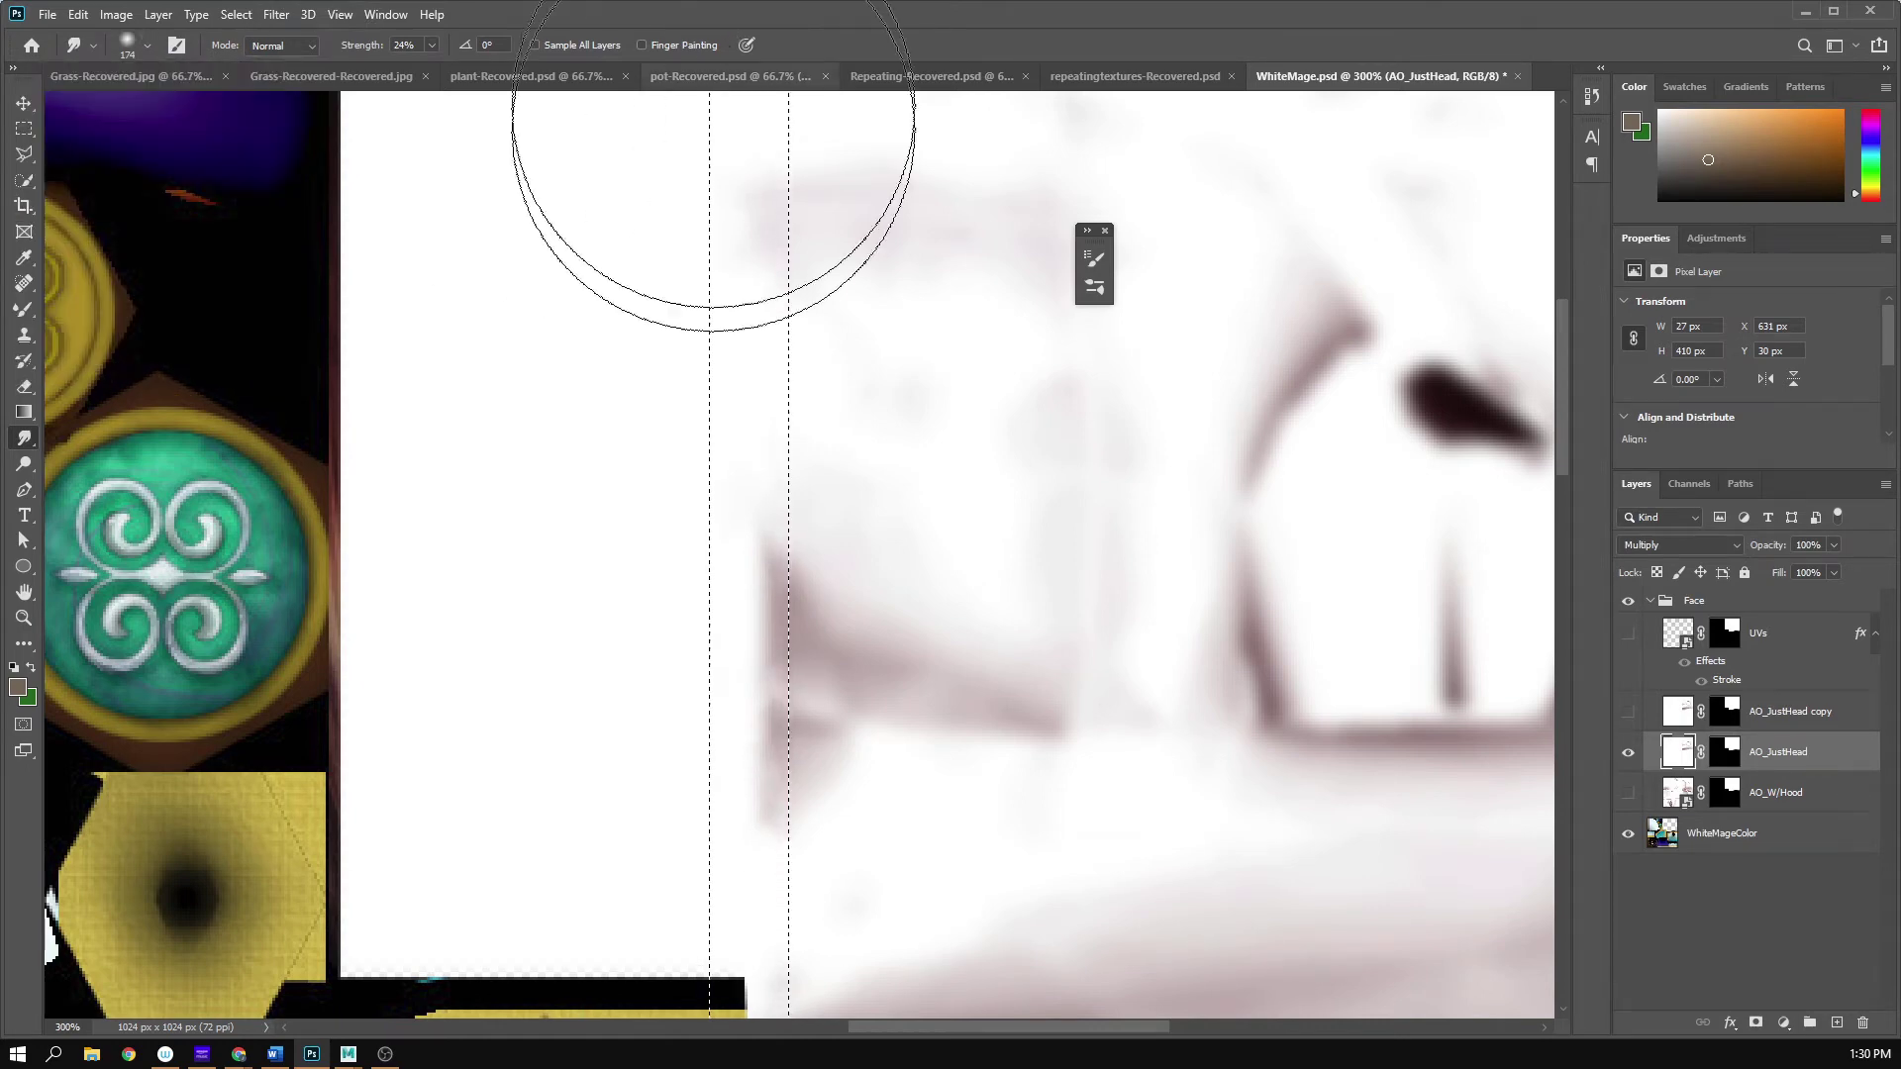
right_click(771, 475)
drag(888, 524, 882, 525)
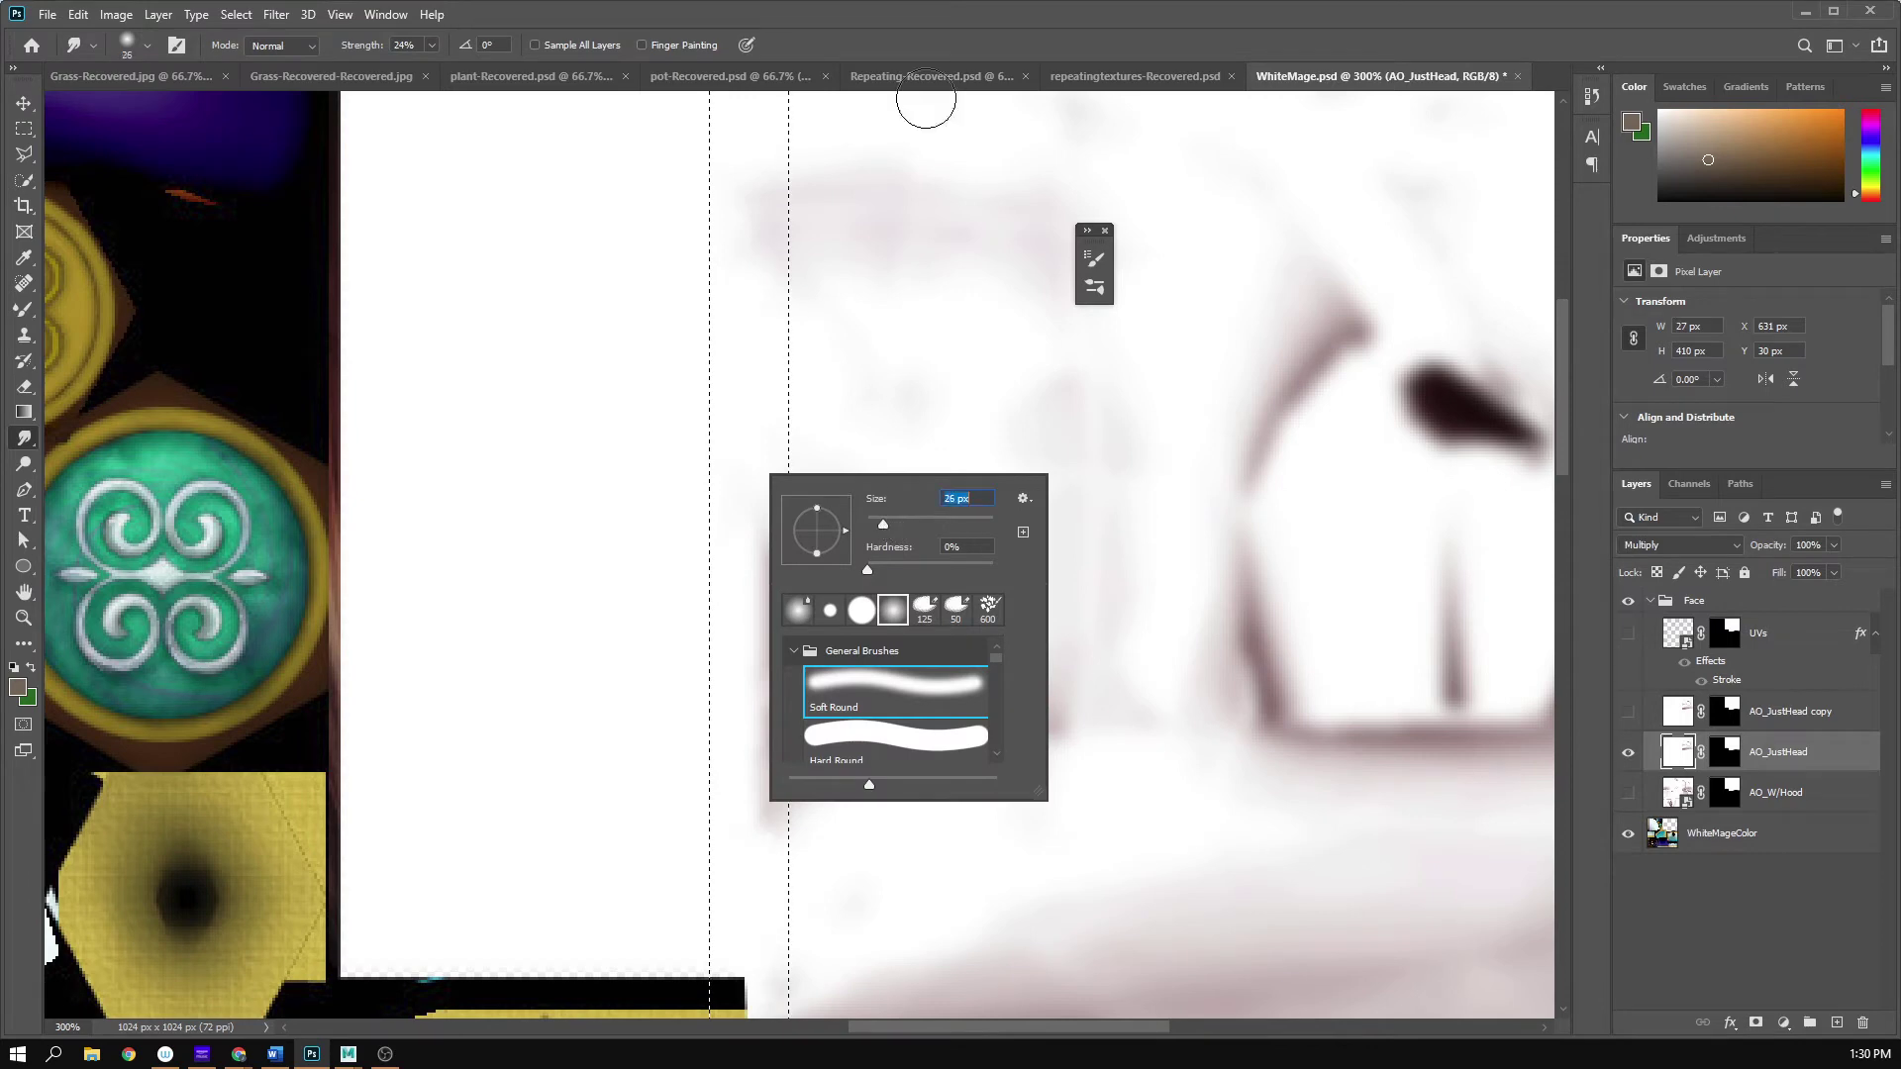
- Smudge the nose and mouth shading outward across the seam edge and save WhiteMage.psd
click(828, 161)
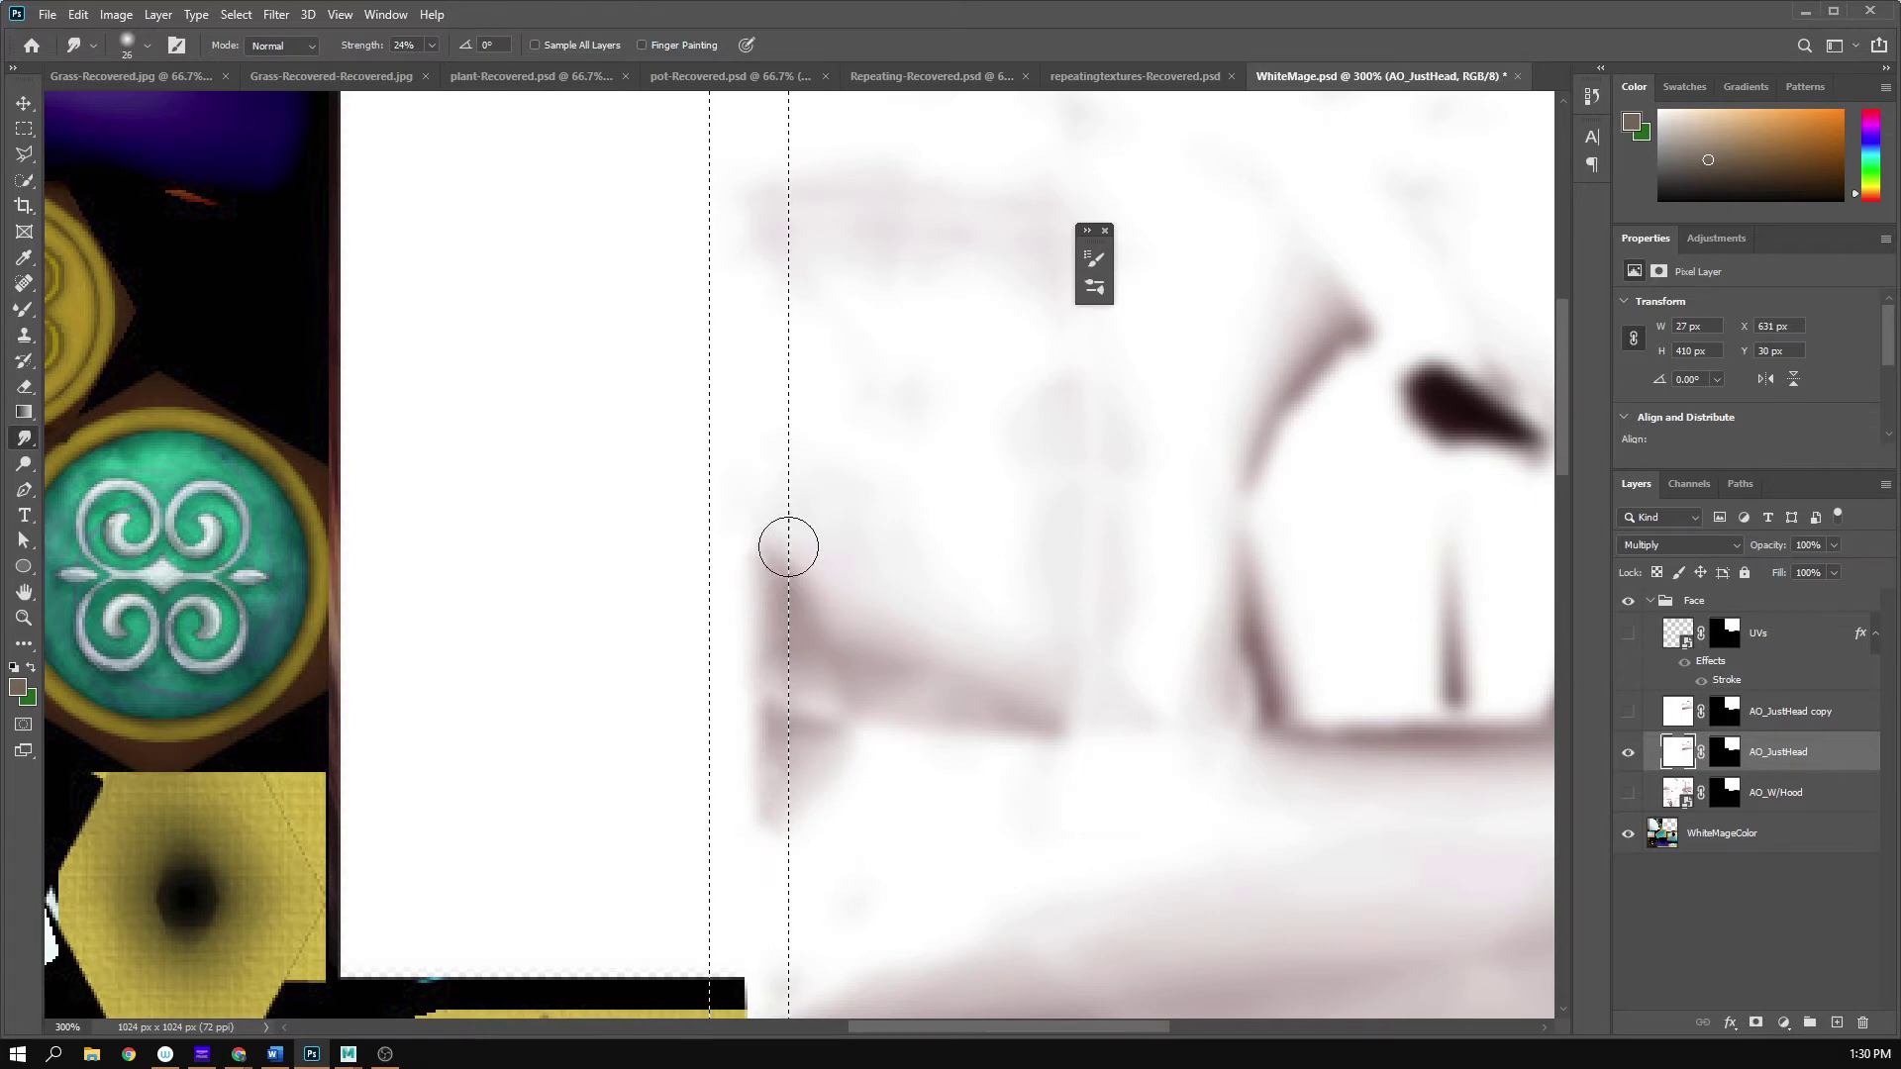
scroll(792, 554, up, 3)
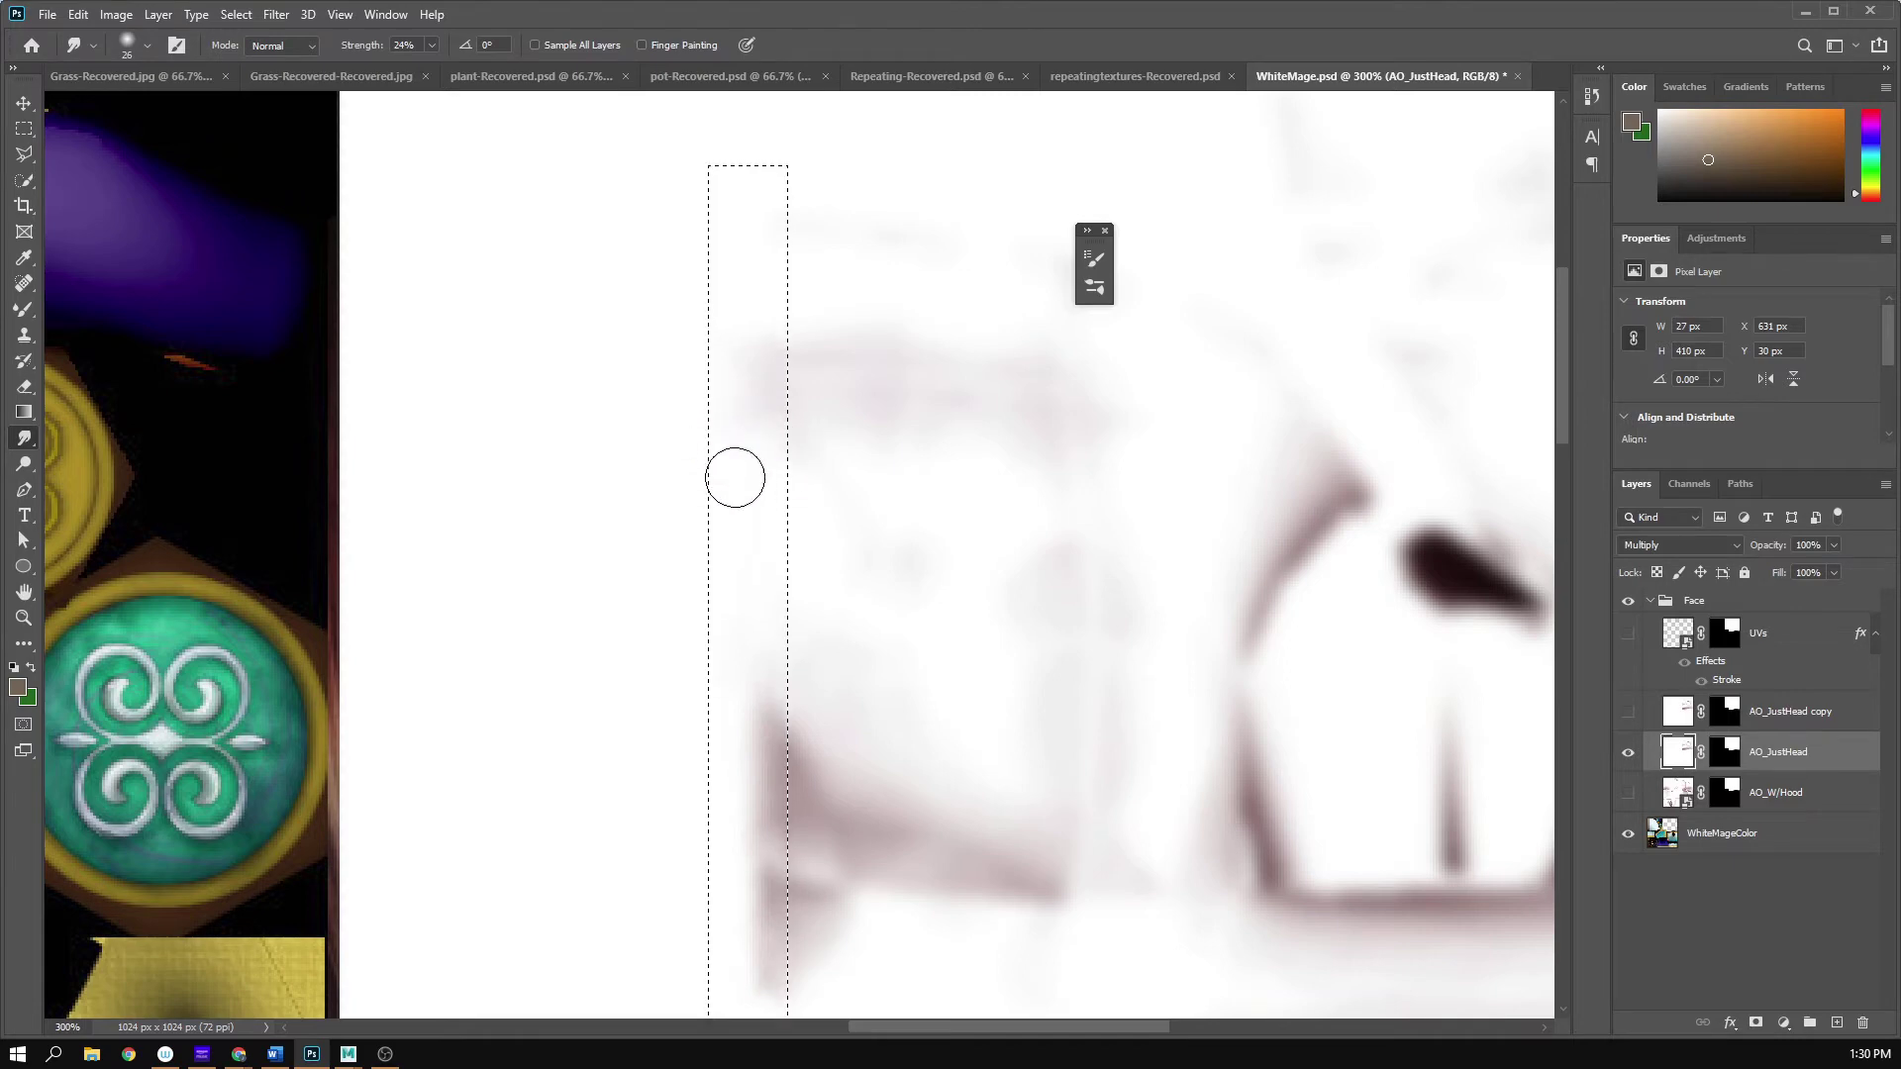
scroll(698, 466, down, 12)
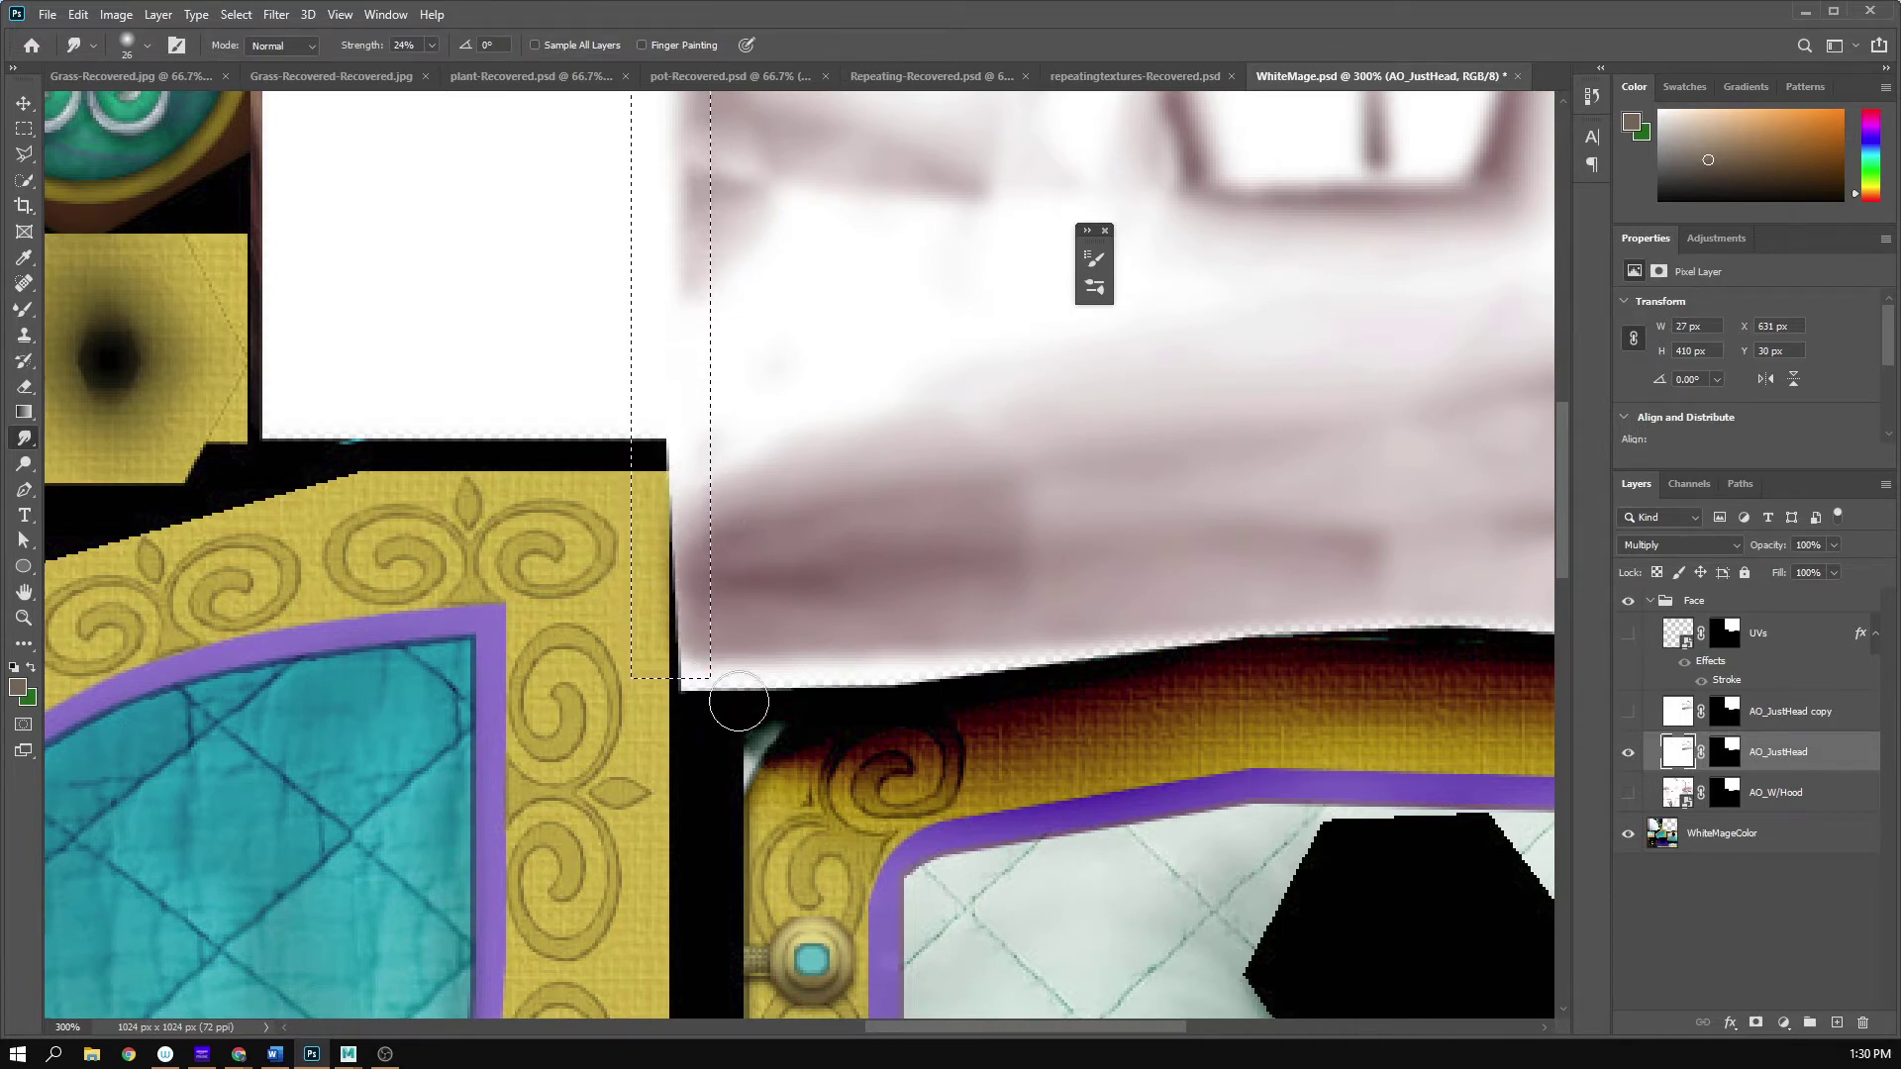
key(ctrl+s)
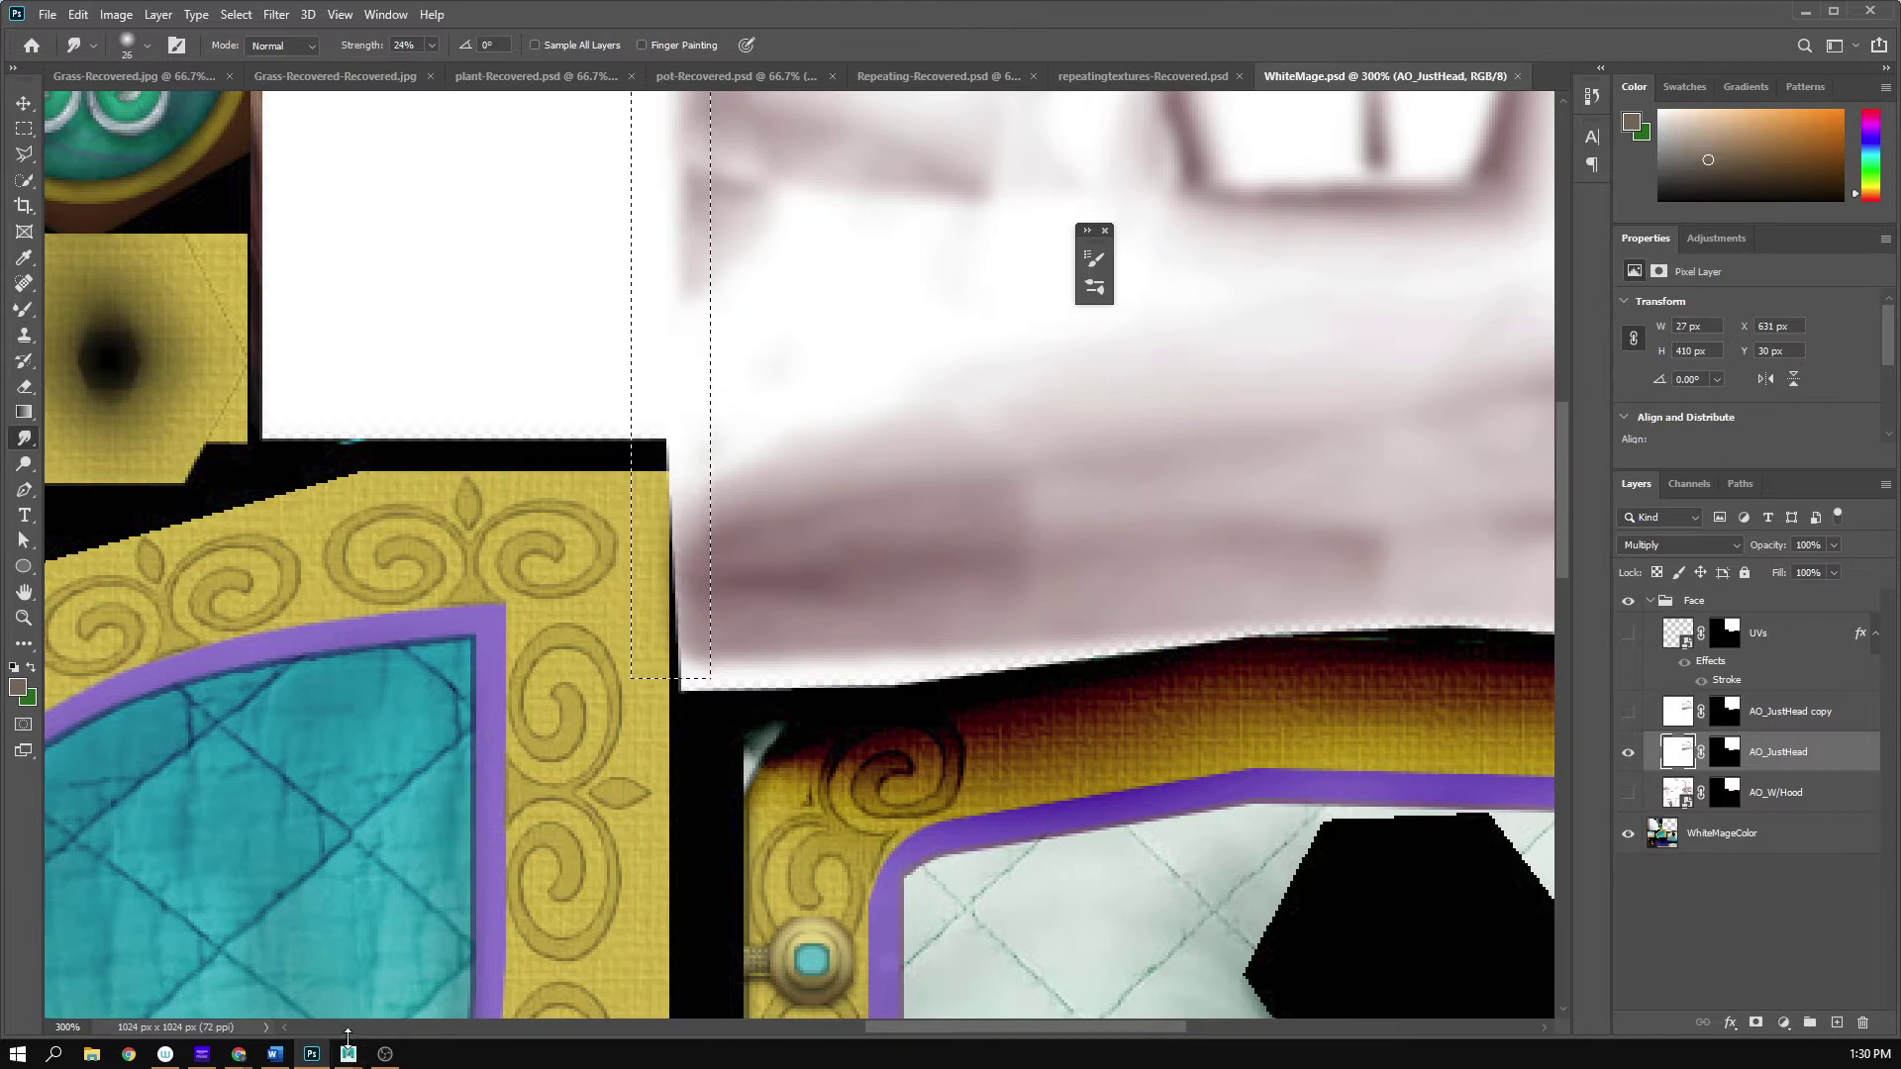
- Switch to Maya and inspect the smudged face texture on the character from several angles and distances
mouse_move(347, 1054)
click(453, 983)
alt+drag(711, 796, 644, 760)
alt+right_drag(644, 760, 840, 750)
alt+drag(839, 749, 961, 728)
scroll(1096, 722, down, 5)
alt+drag(782, 698, 683, 673)
alt+drag(876, 604, 1037, 578)
alt+right_drag(1038, 578, 900, 611)
alt+drag(900, 611, 1102, 598)
alt+right_drag(1103, 598, 686, 659)
alt+drag(687, 700, 812, 664)
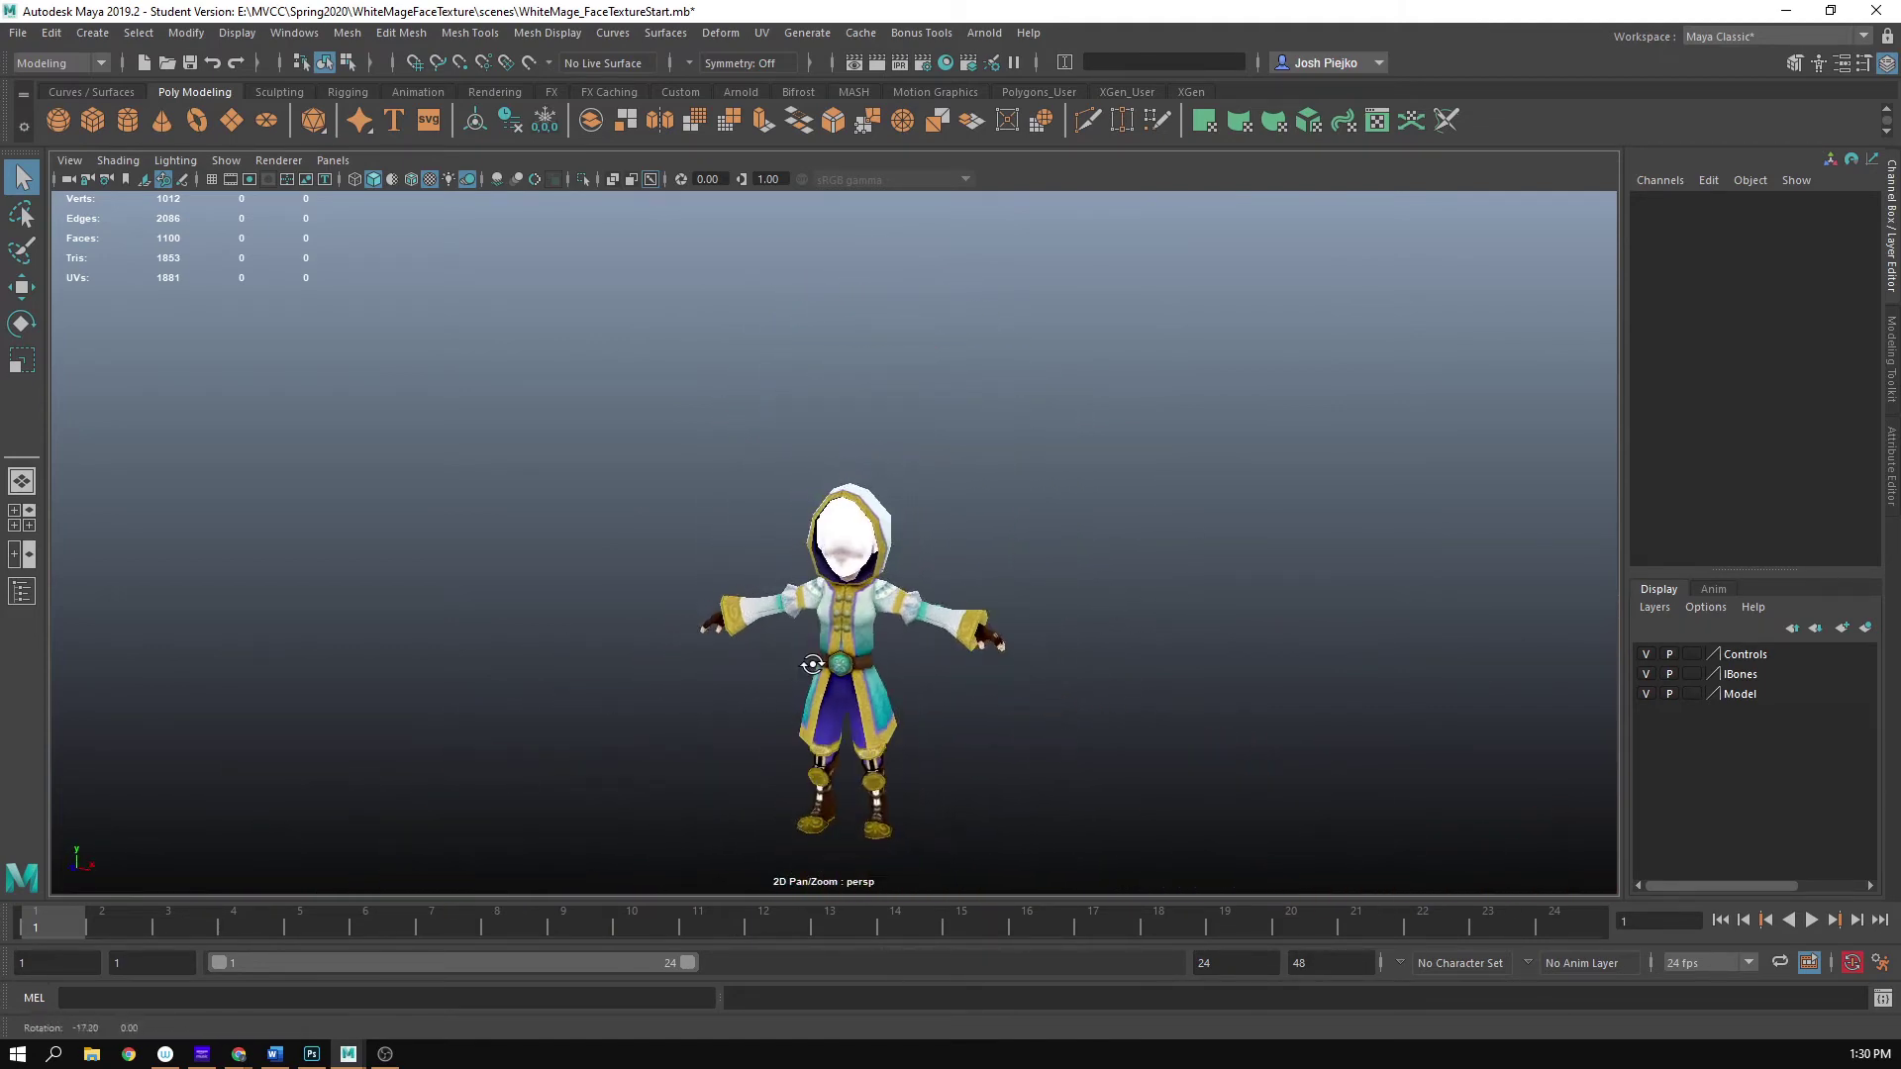
alt+drag(931, 726, 1006, 692)
scroll(874, 704, up, 6)
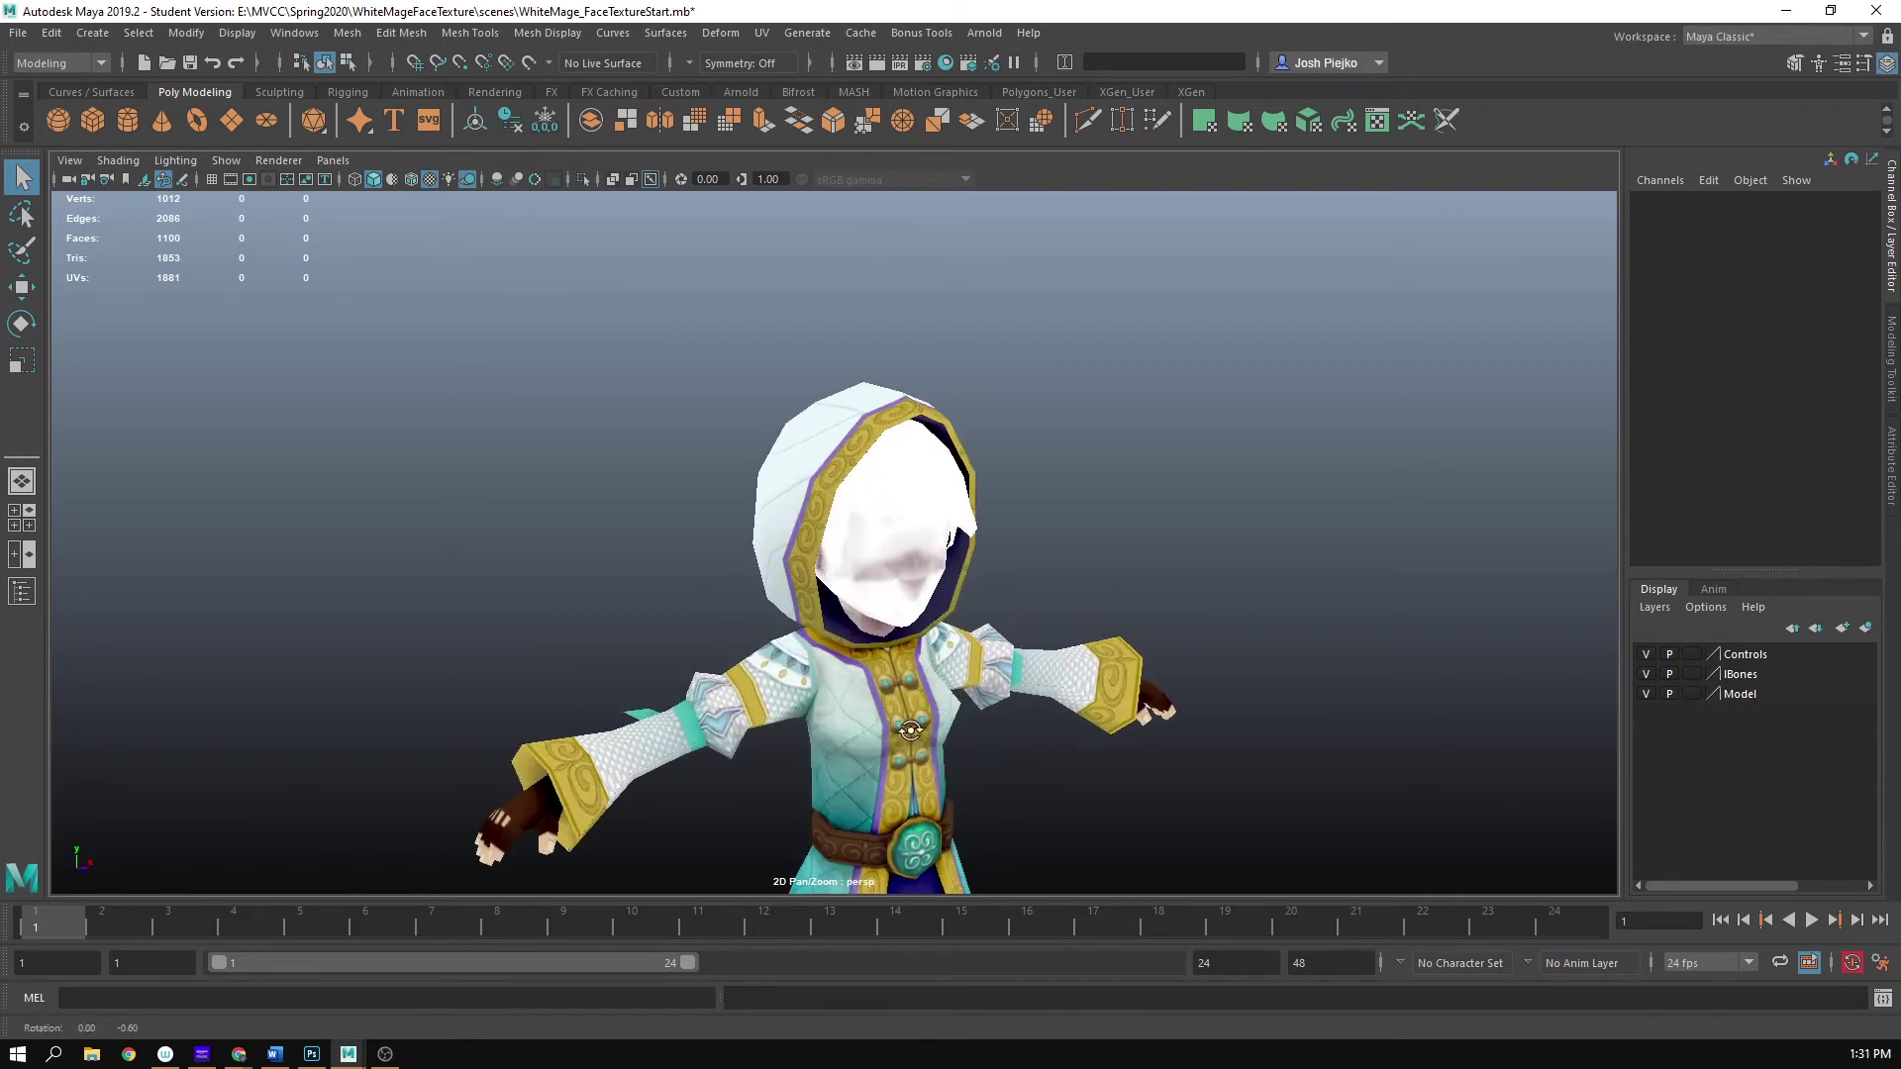
scroll(876, 702, up, 1)
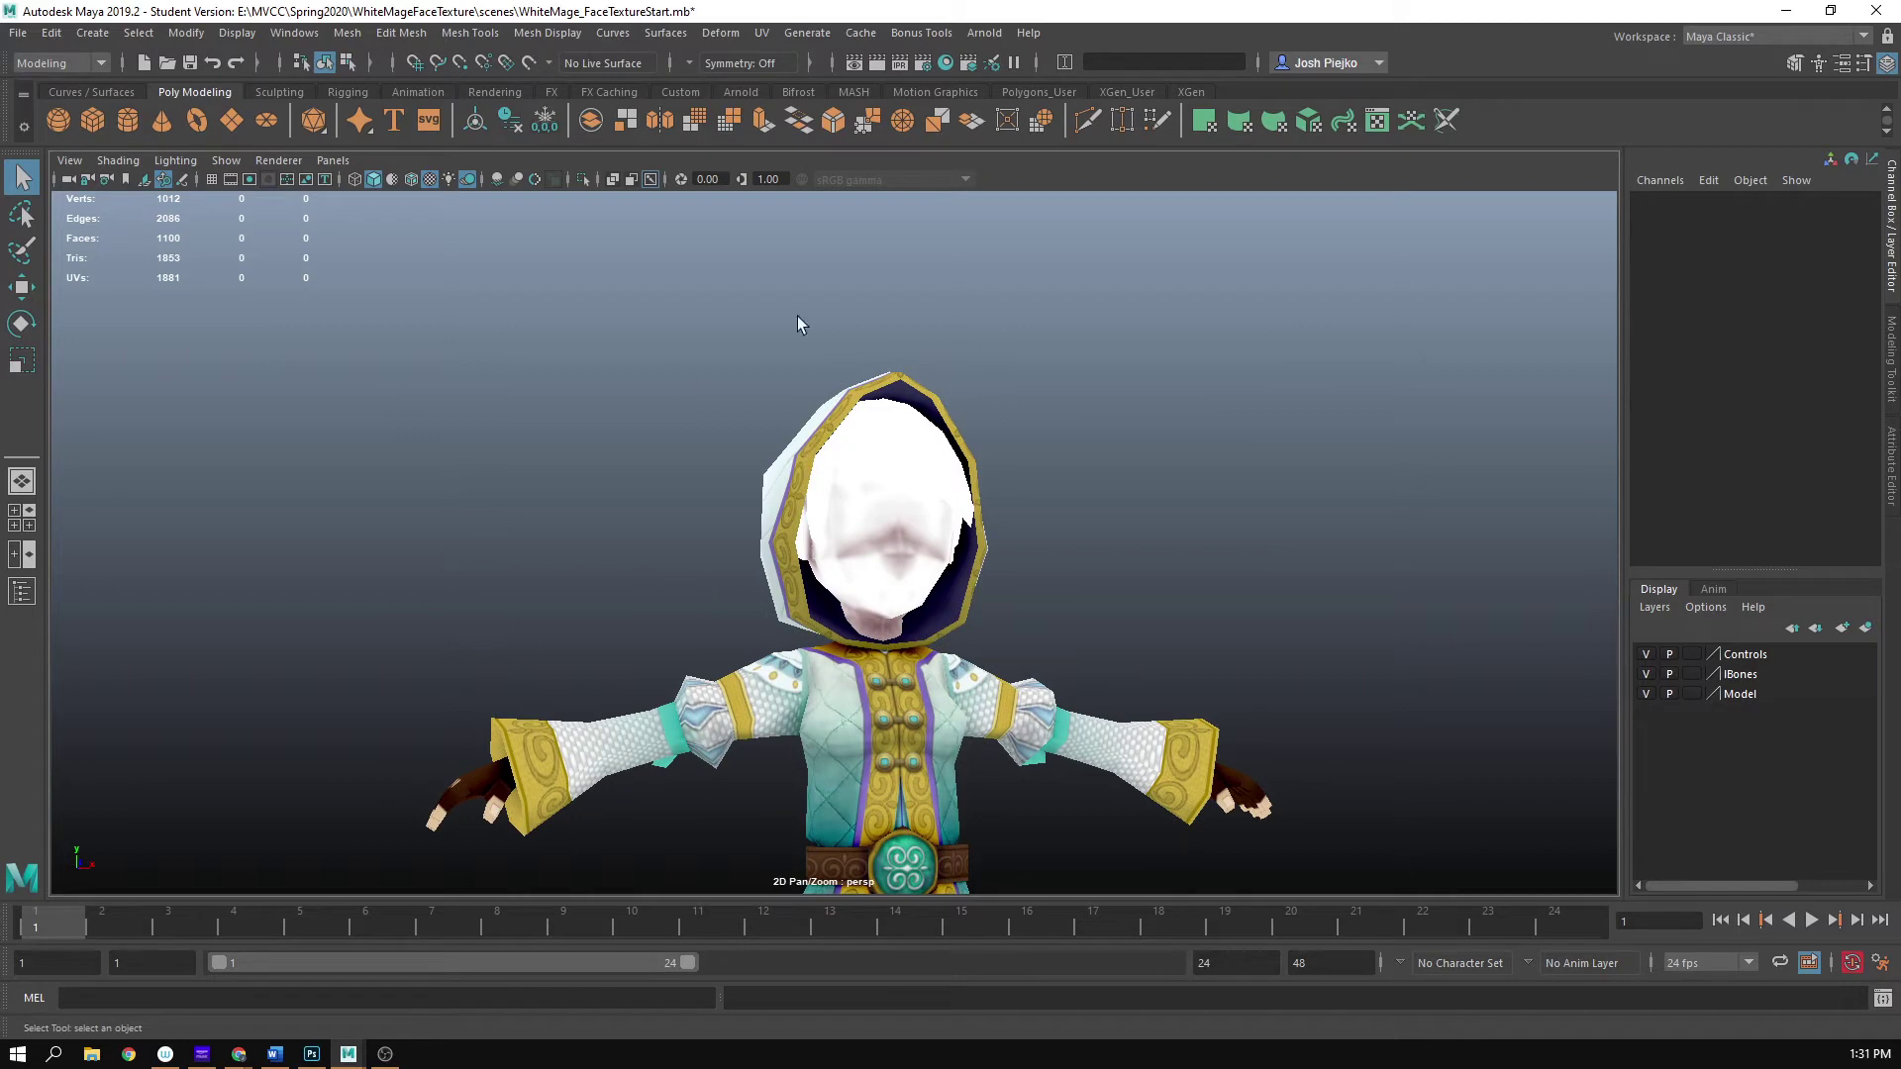
- Show the resolution gate, examine the face's centre seam up close, and switch back to Photoshop
click(249, 179)
alt+right_drag(748, 389, 1199, 625)
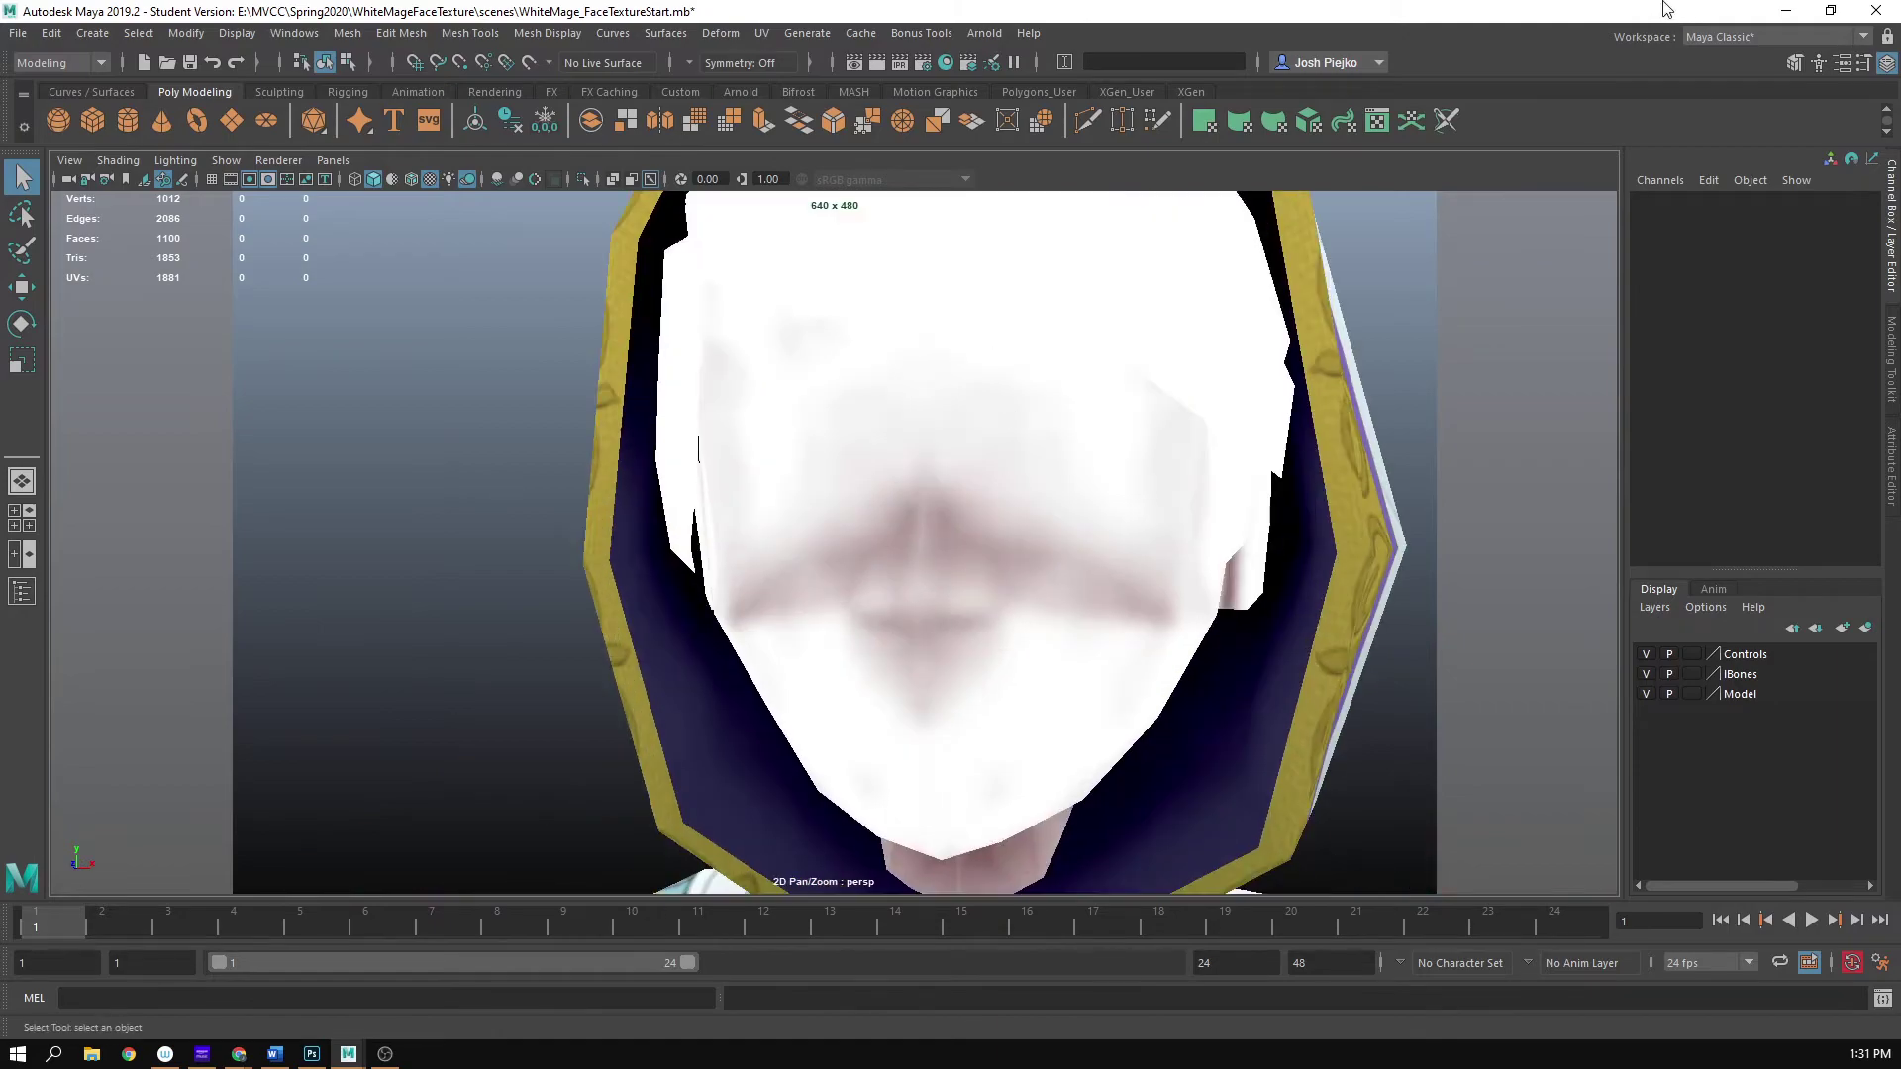
click(1785, 10)
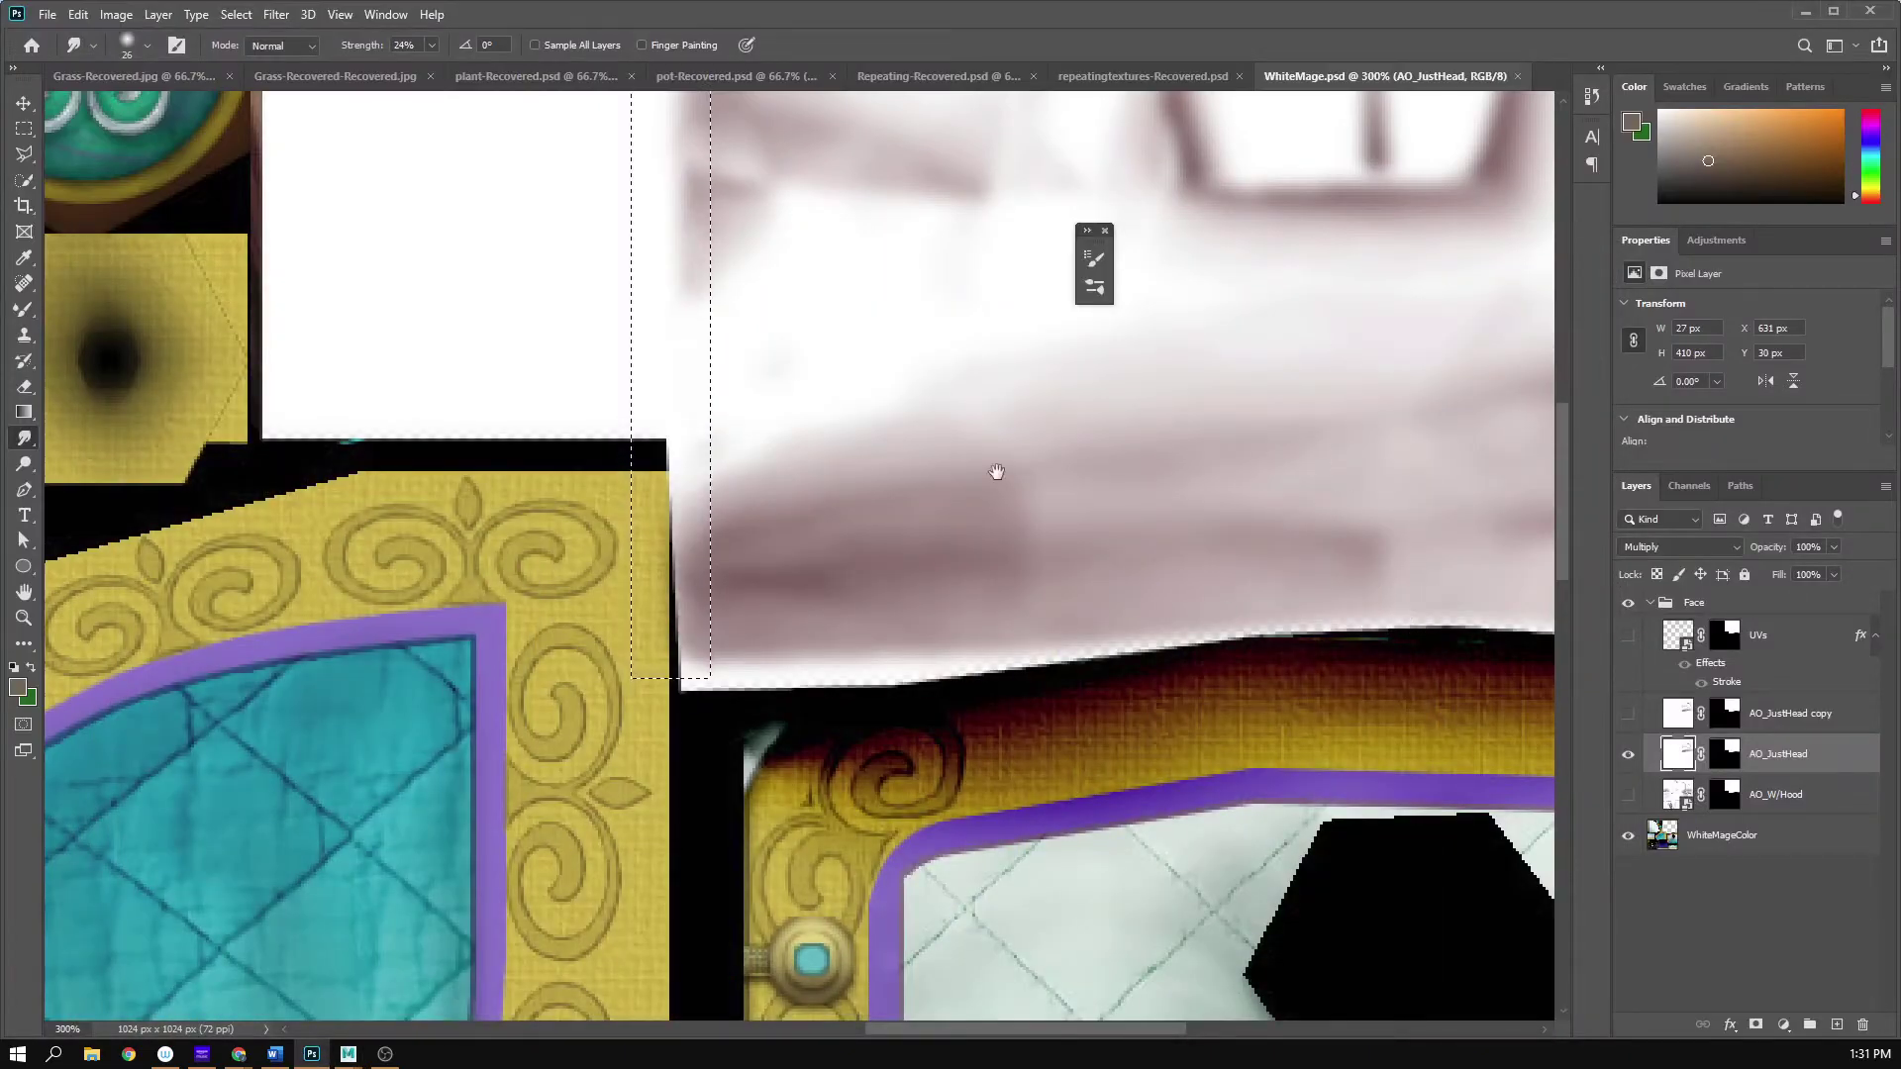
- Show the AO_W/Hood layer and hide AO_JustHead, viewing the hood occlusion at 200%
drag(1146, 543, 1040, 925)
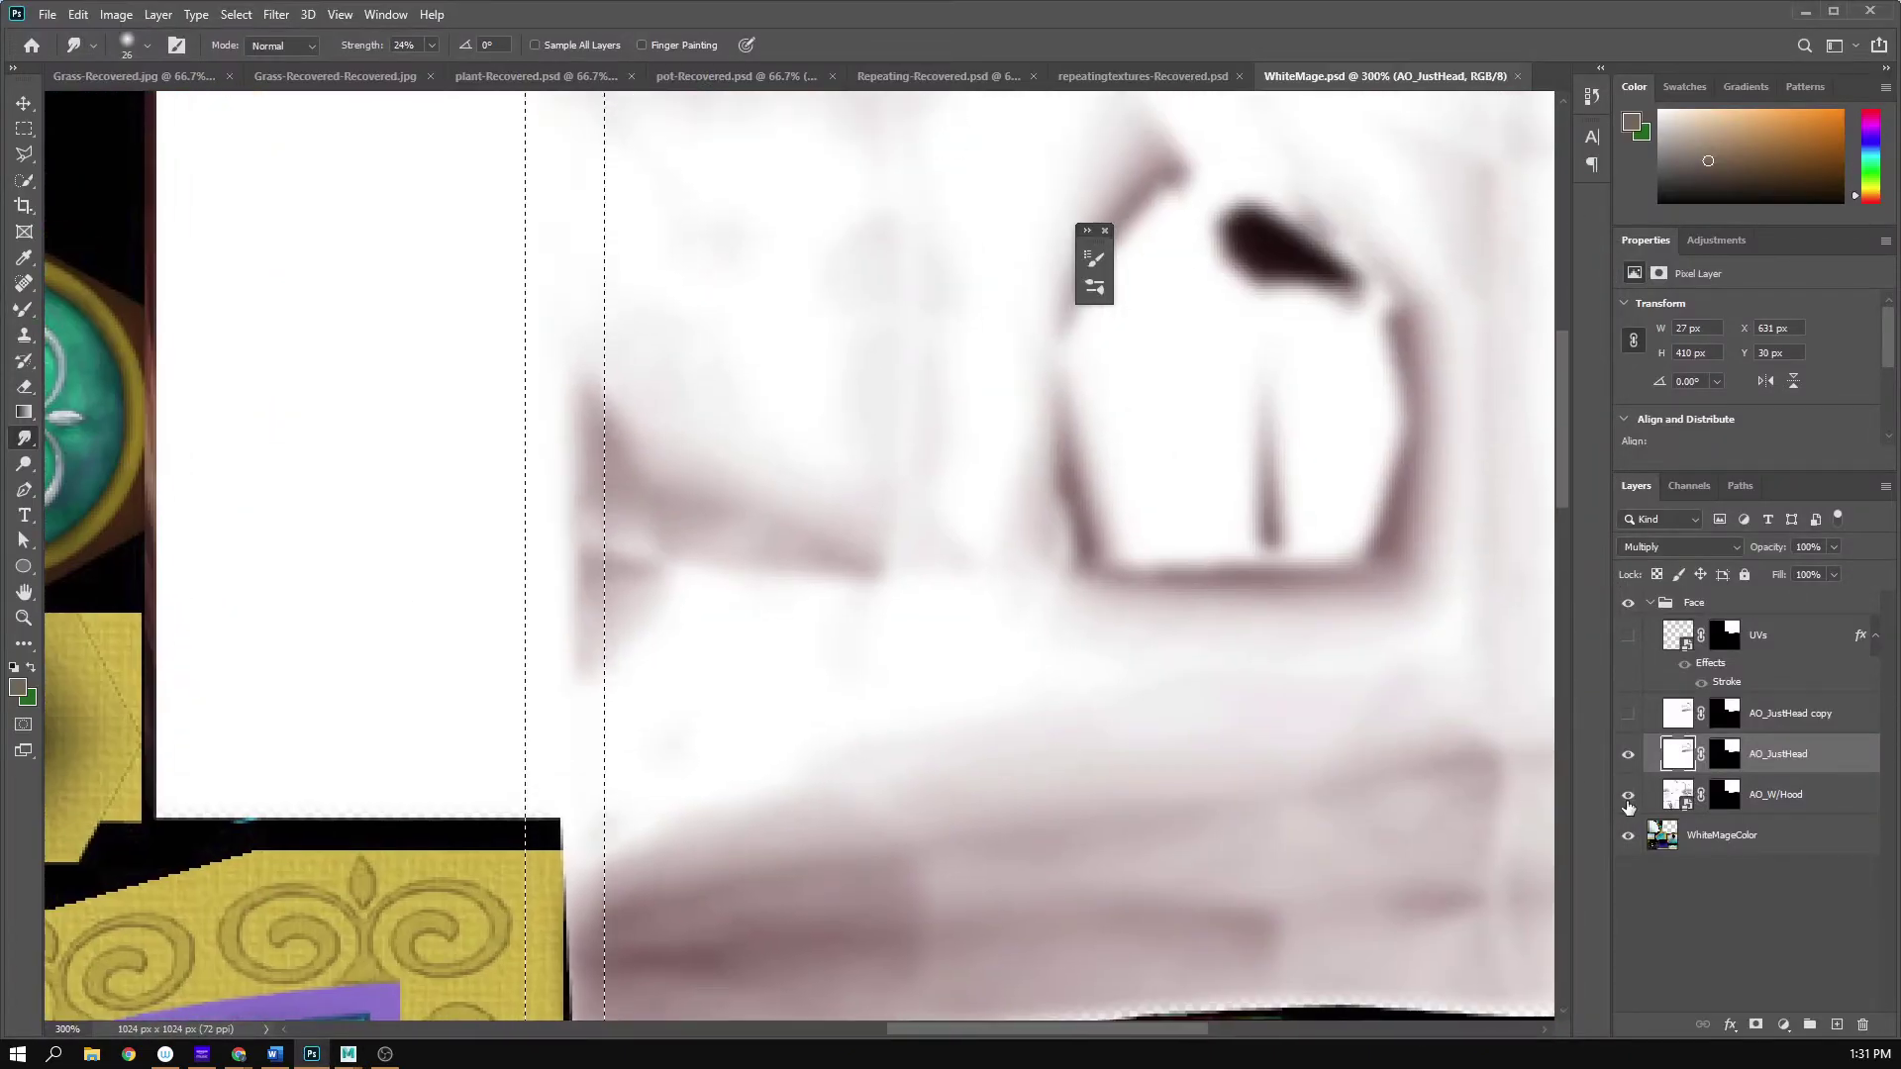
click(1627, 802)
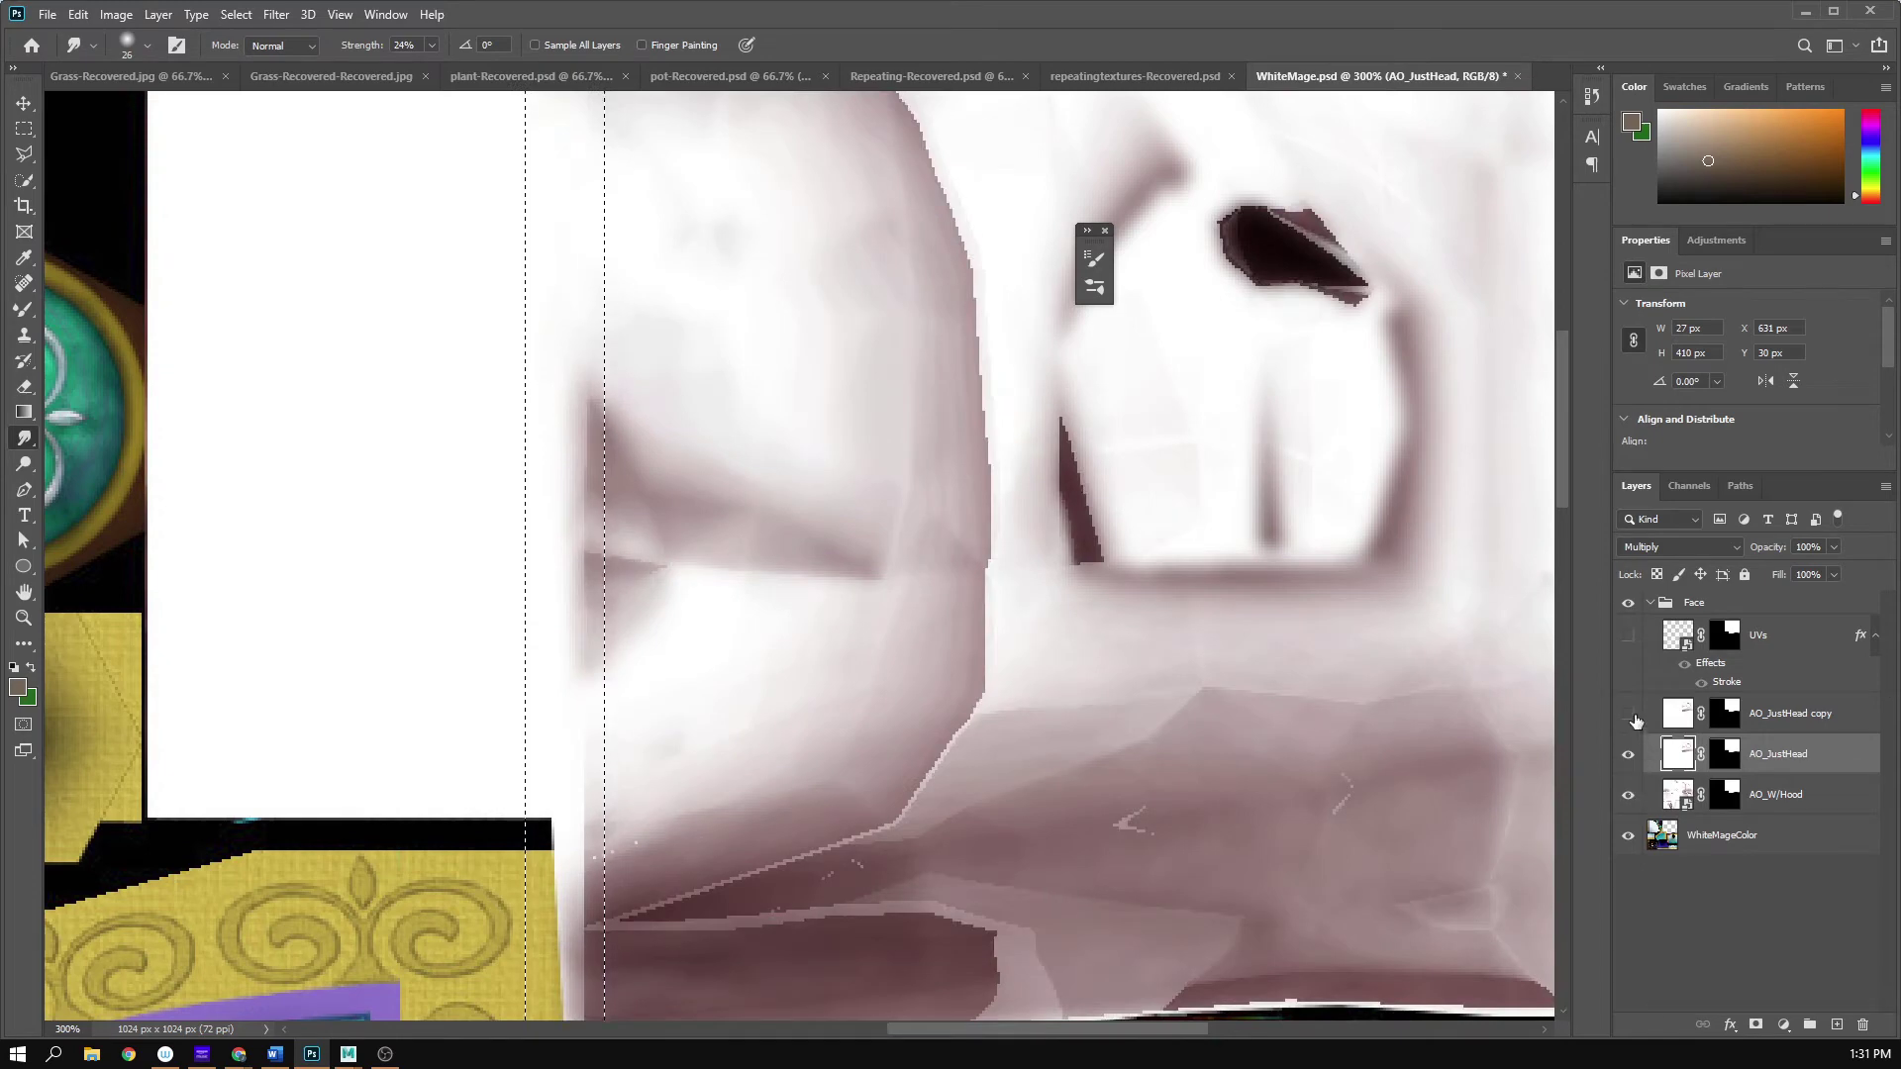
mouse_move(1069, 795)
mouse_down()
mouse_move(1053, 558)
mouse_move(1029, 604)
mouse_move(1065, 722)
mouse_move(1049, 773)
mouse_up()
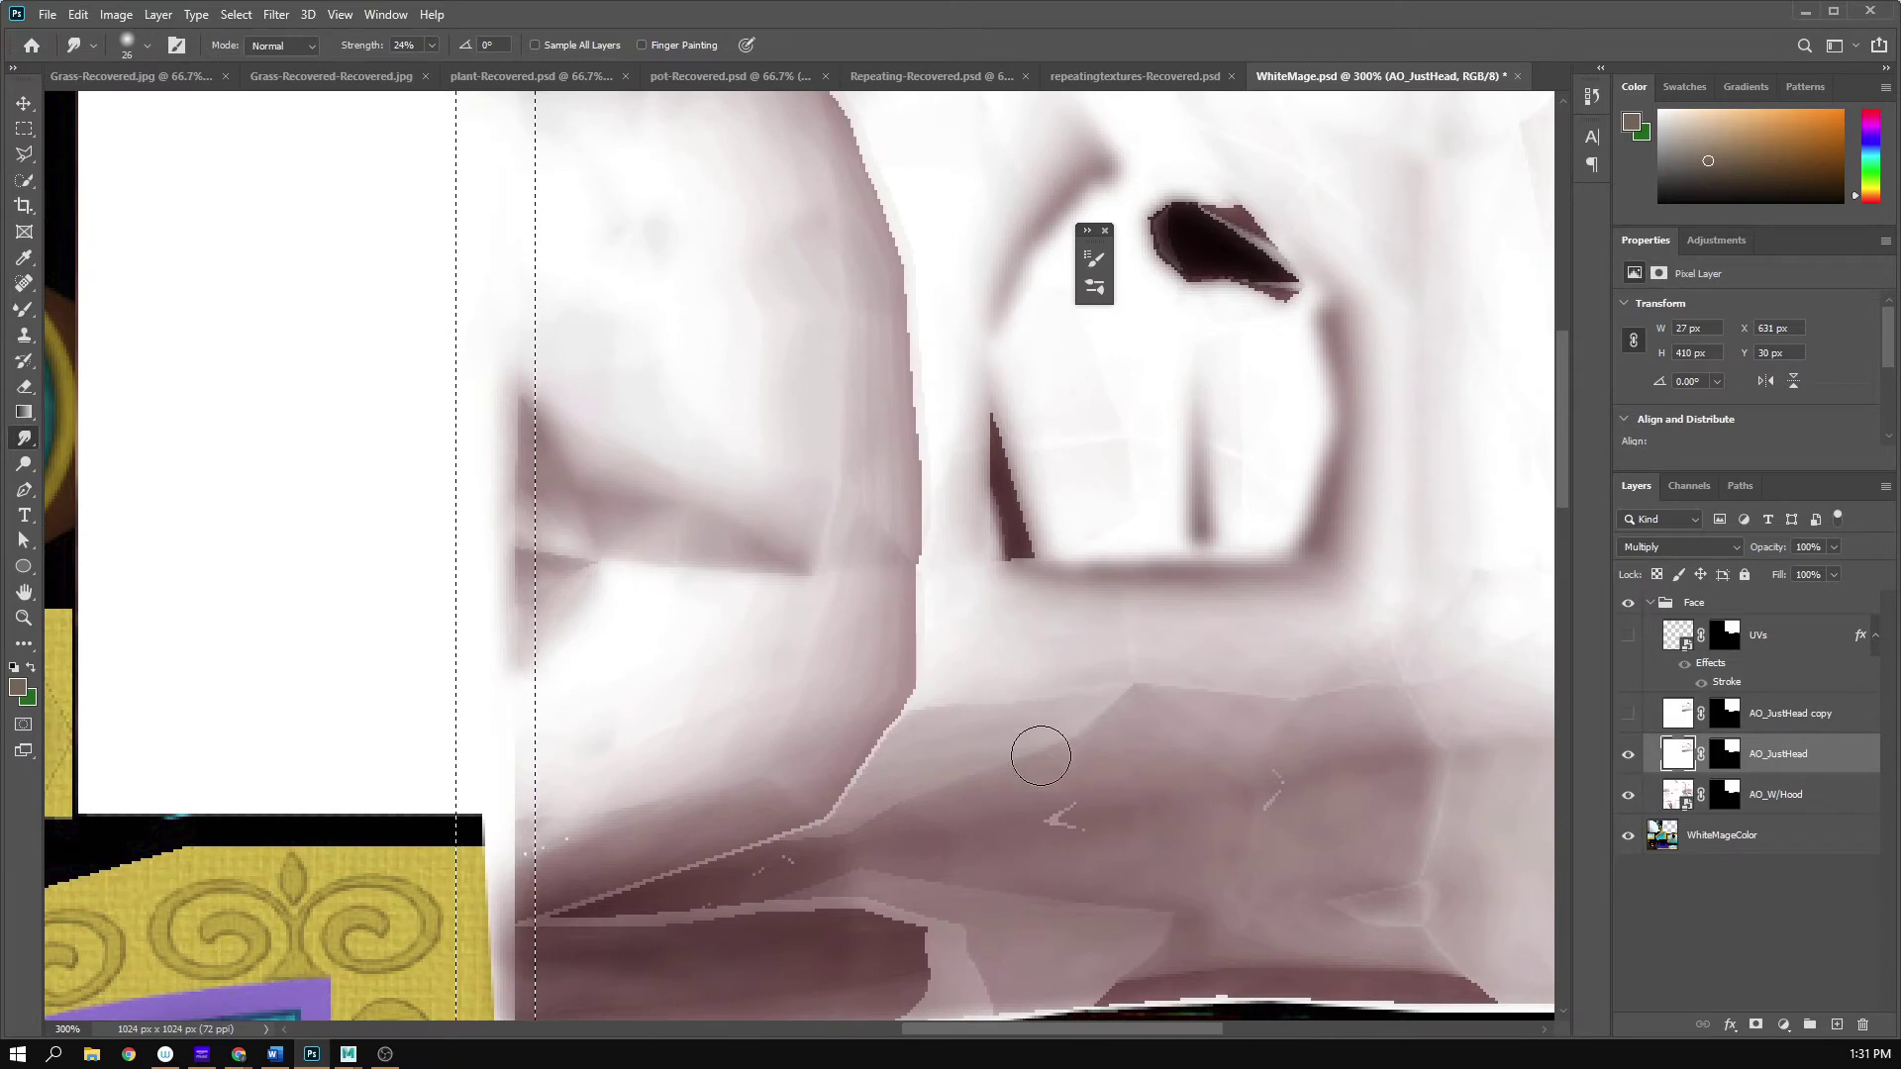
click(1627, 755)
key(z)
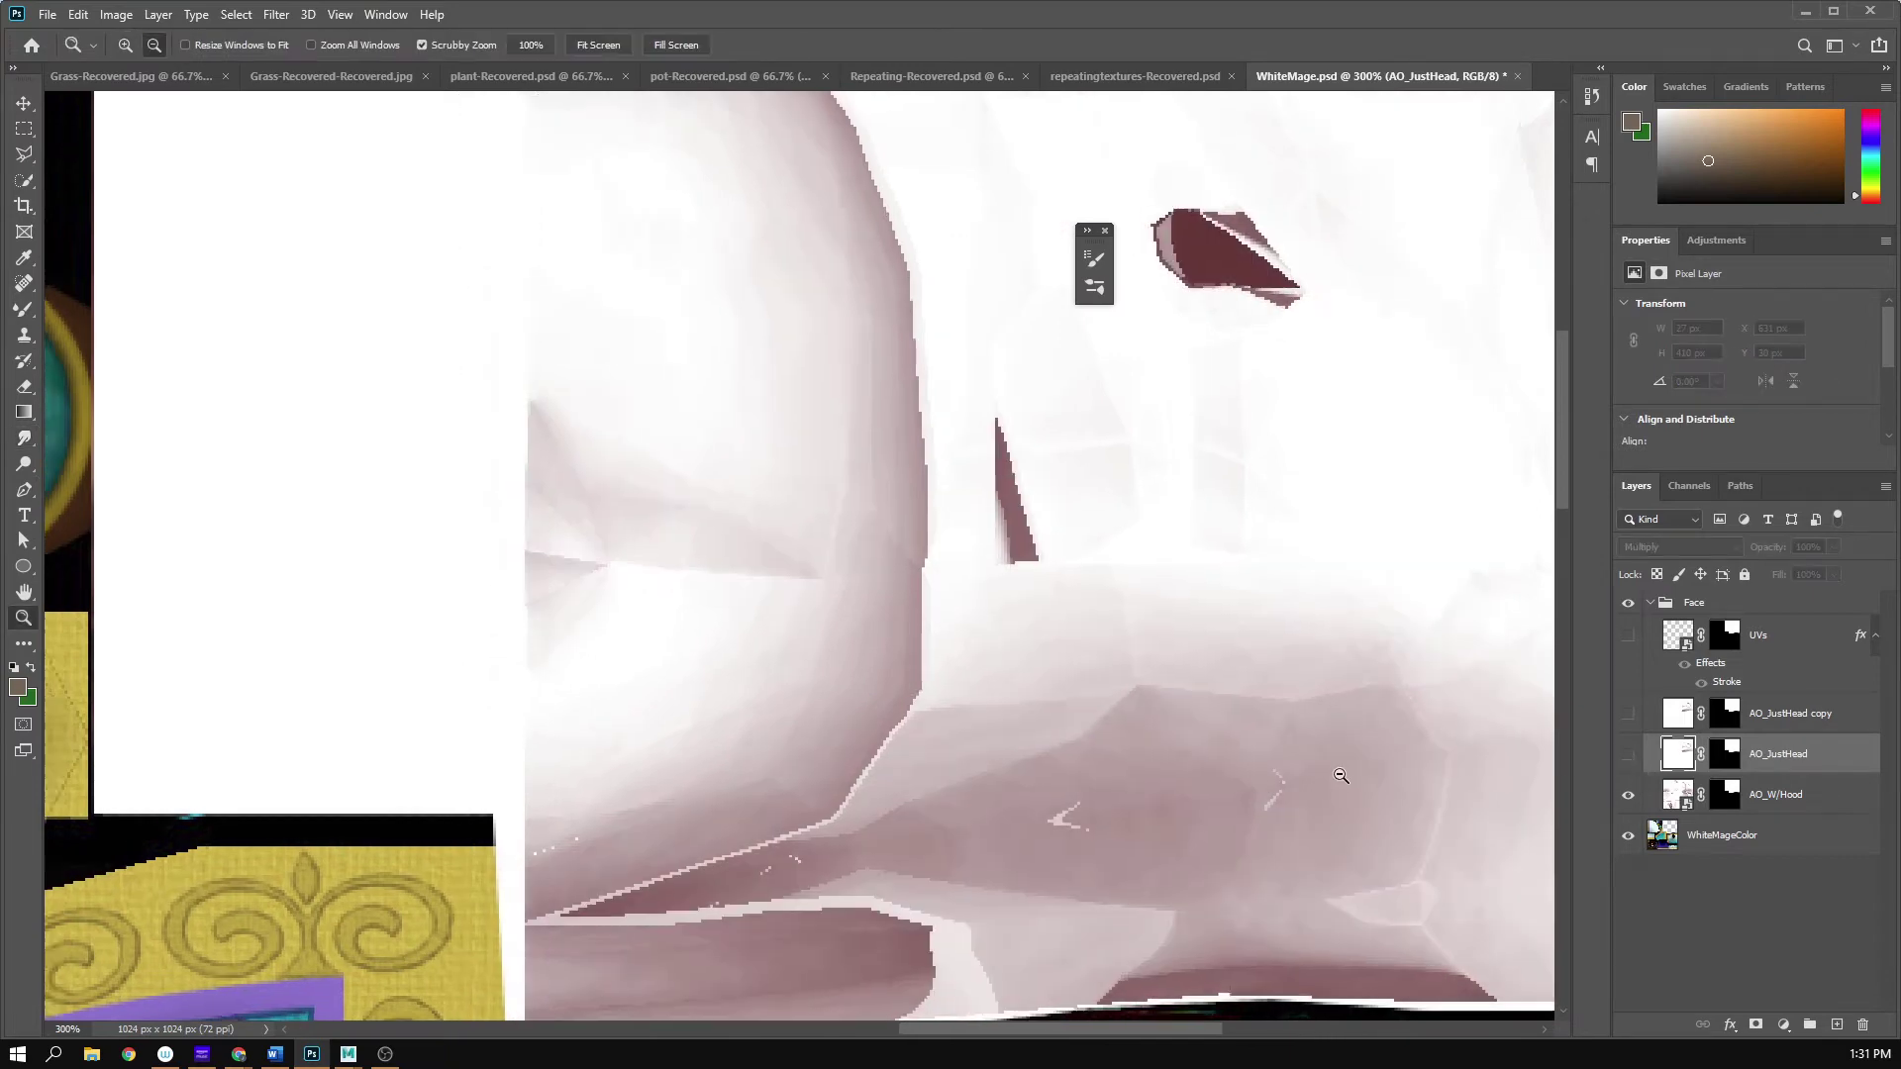
alt+click(1340, 777)
- Select the AO_W/Hood layer and rasterize it for pixel editing
click(1669, 806)
key(r)
click(988, 566)
click(912, 409)
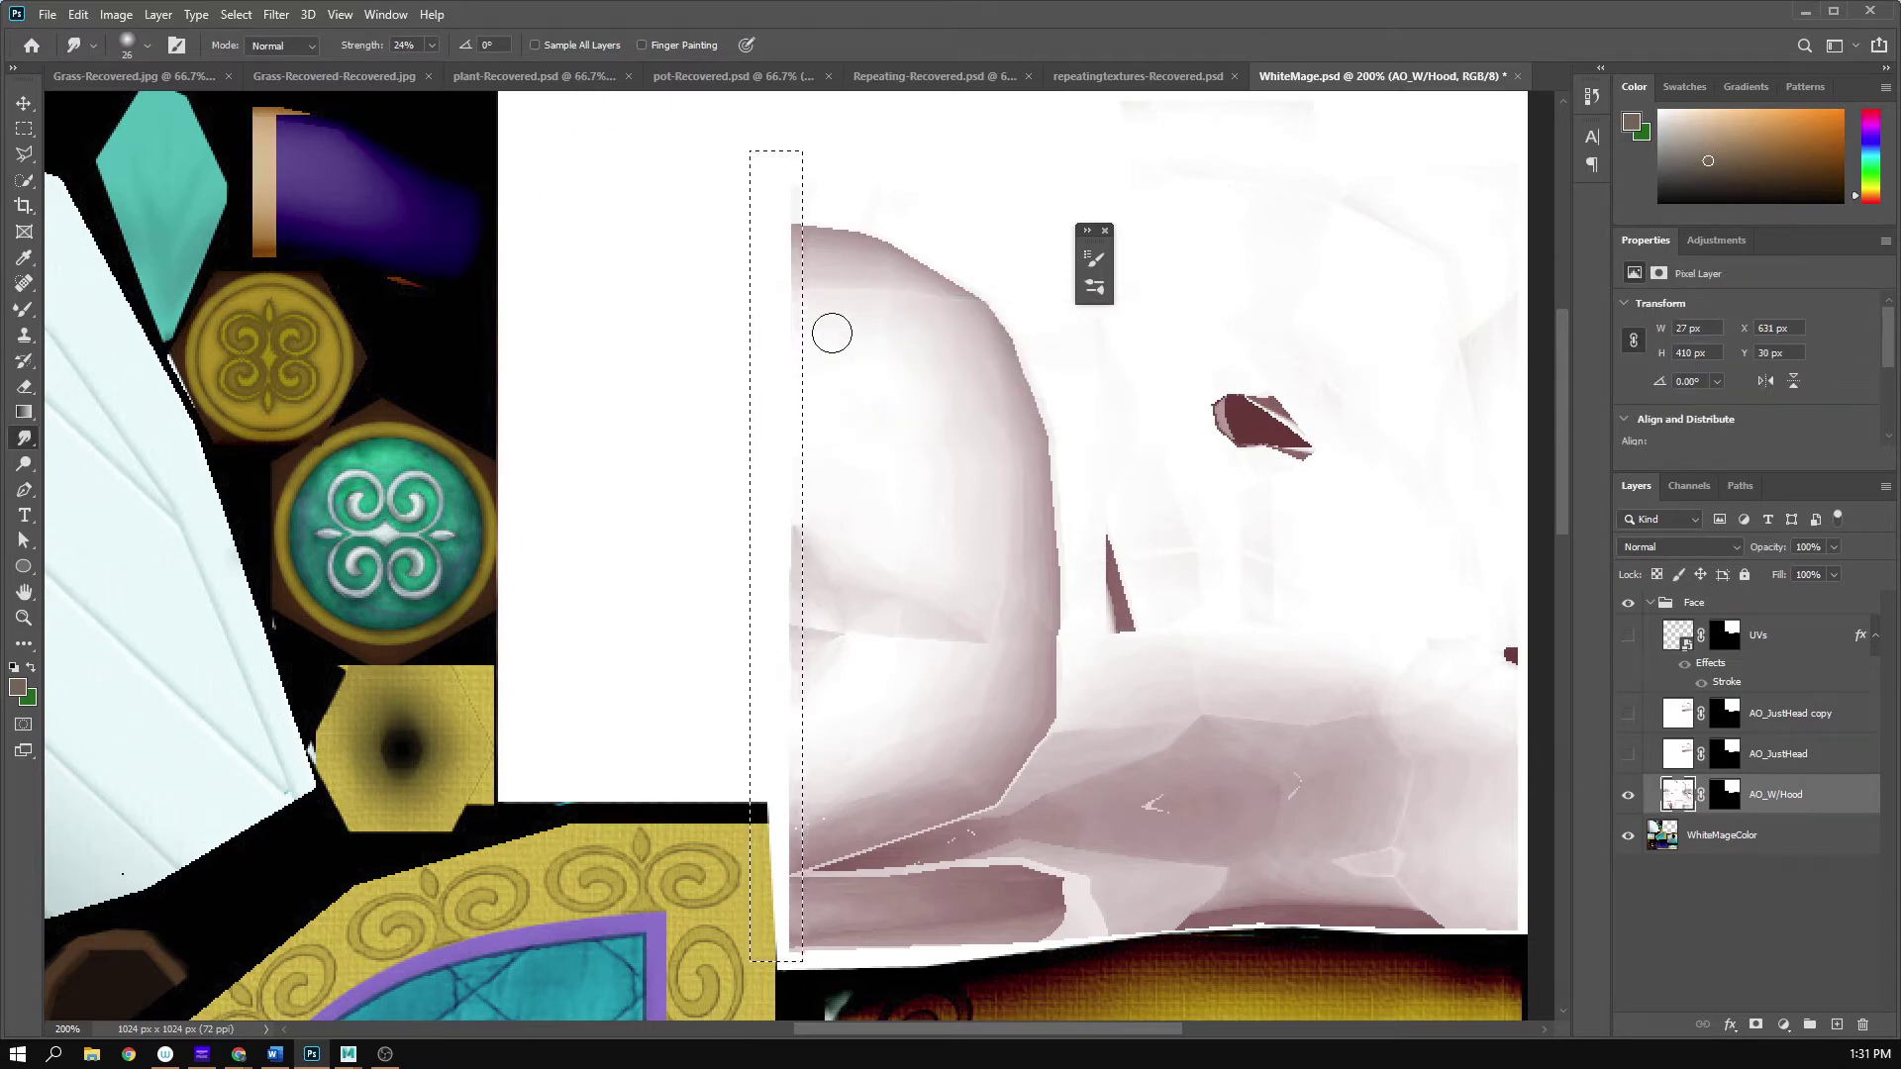
- Clear the seam selection and reapply the last Gaussian Blur to the whole AO_W/Hood layer
key(m)
click(787, 327)
click(340, 15)
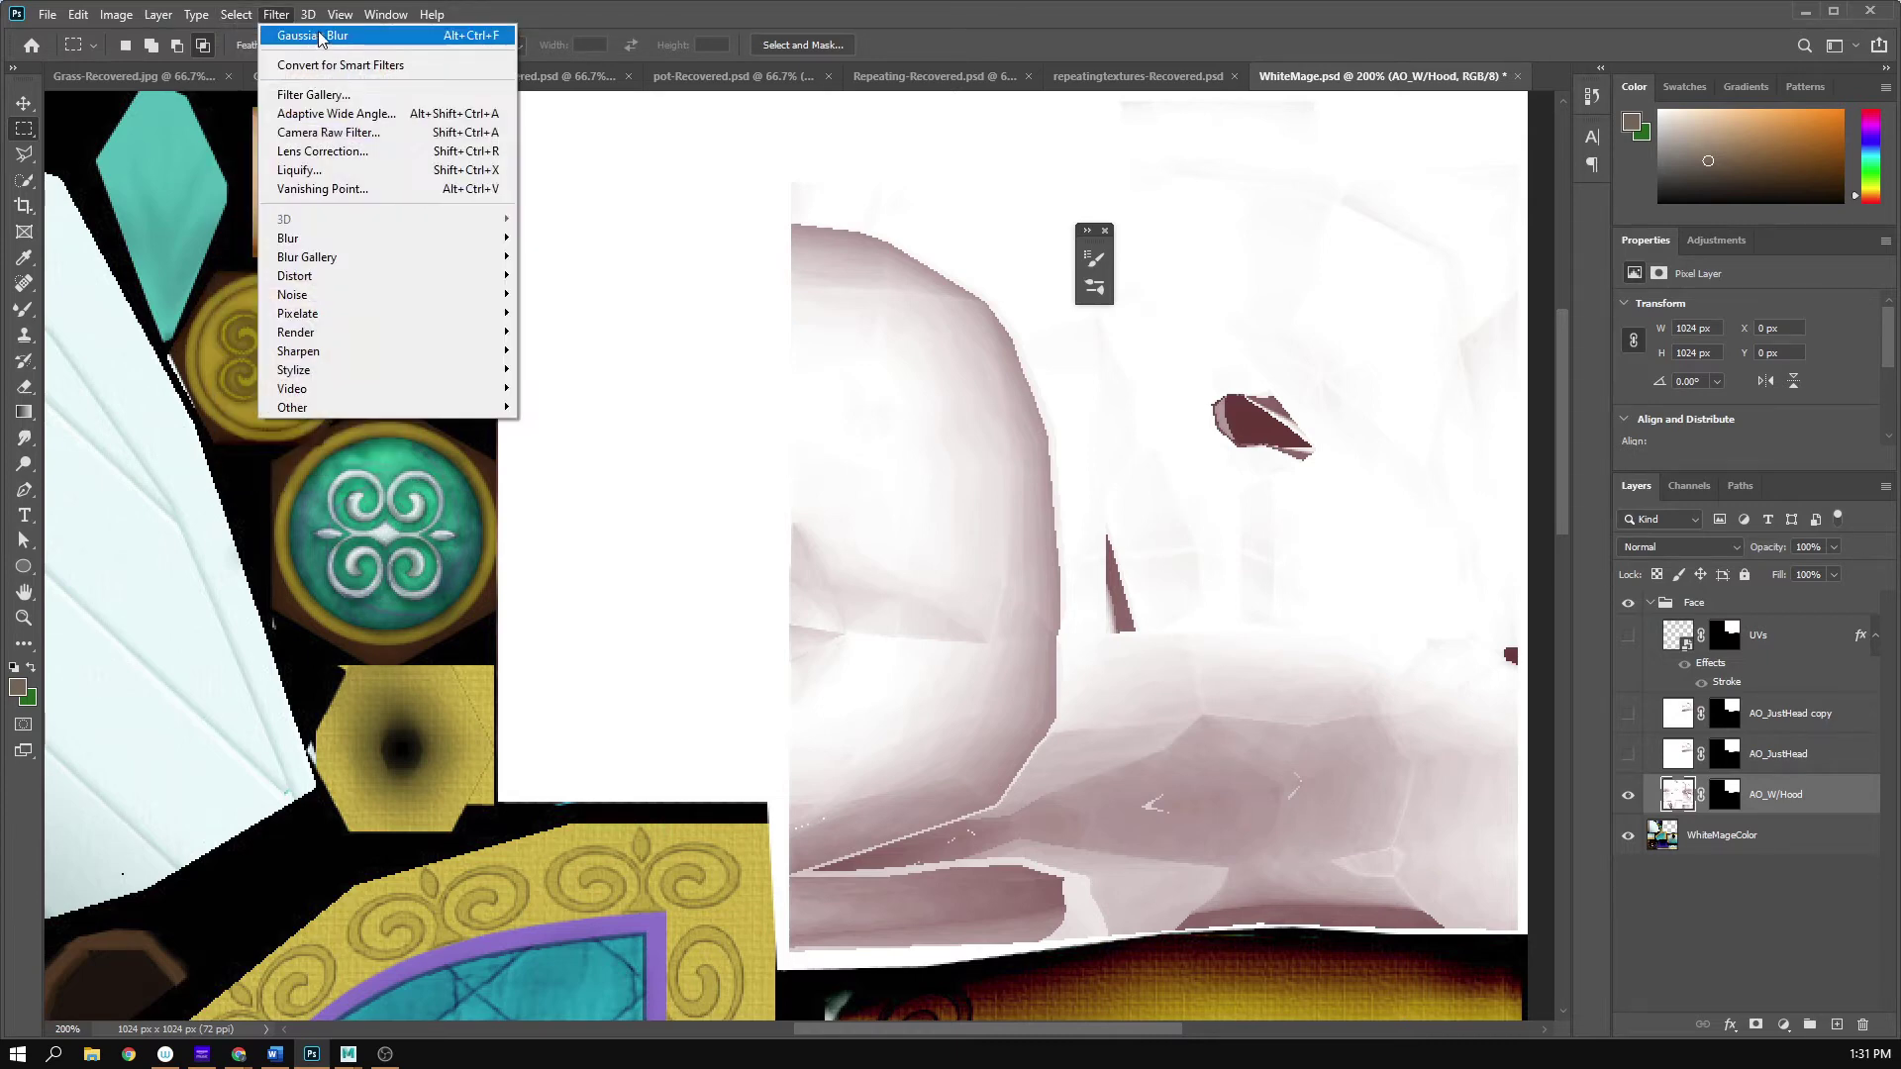
click(319, 37)
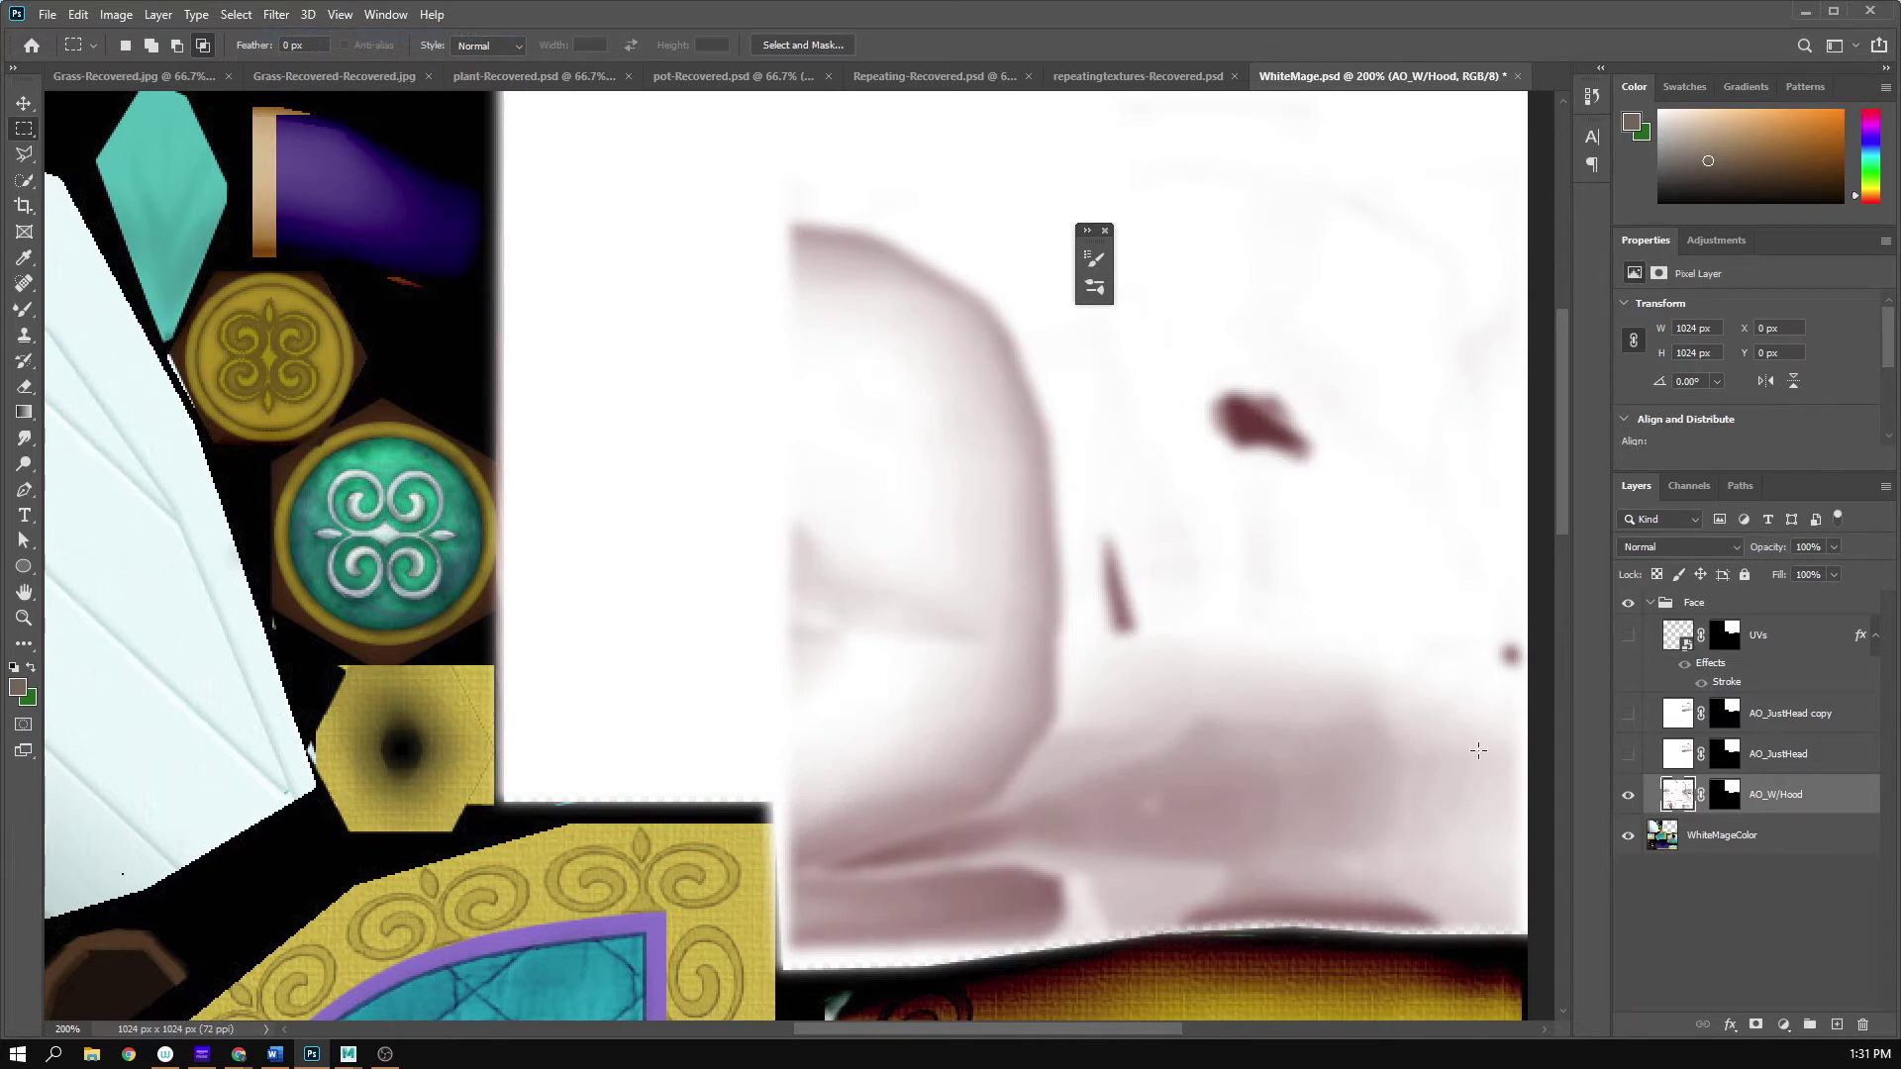
- Check the seam against the UVs layer, hide it again, and select a strip about 25 × 392 px along the face's centre seam
click(1626, 636)
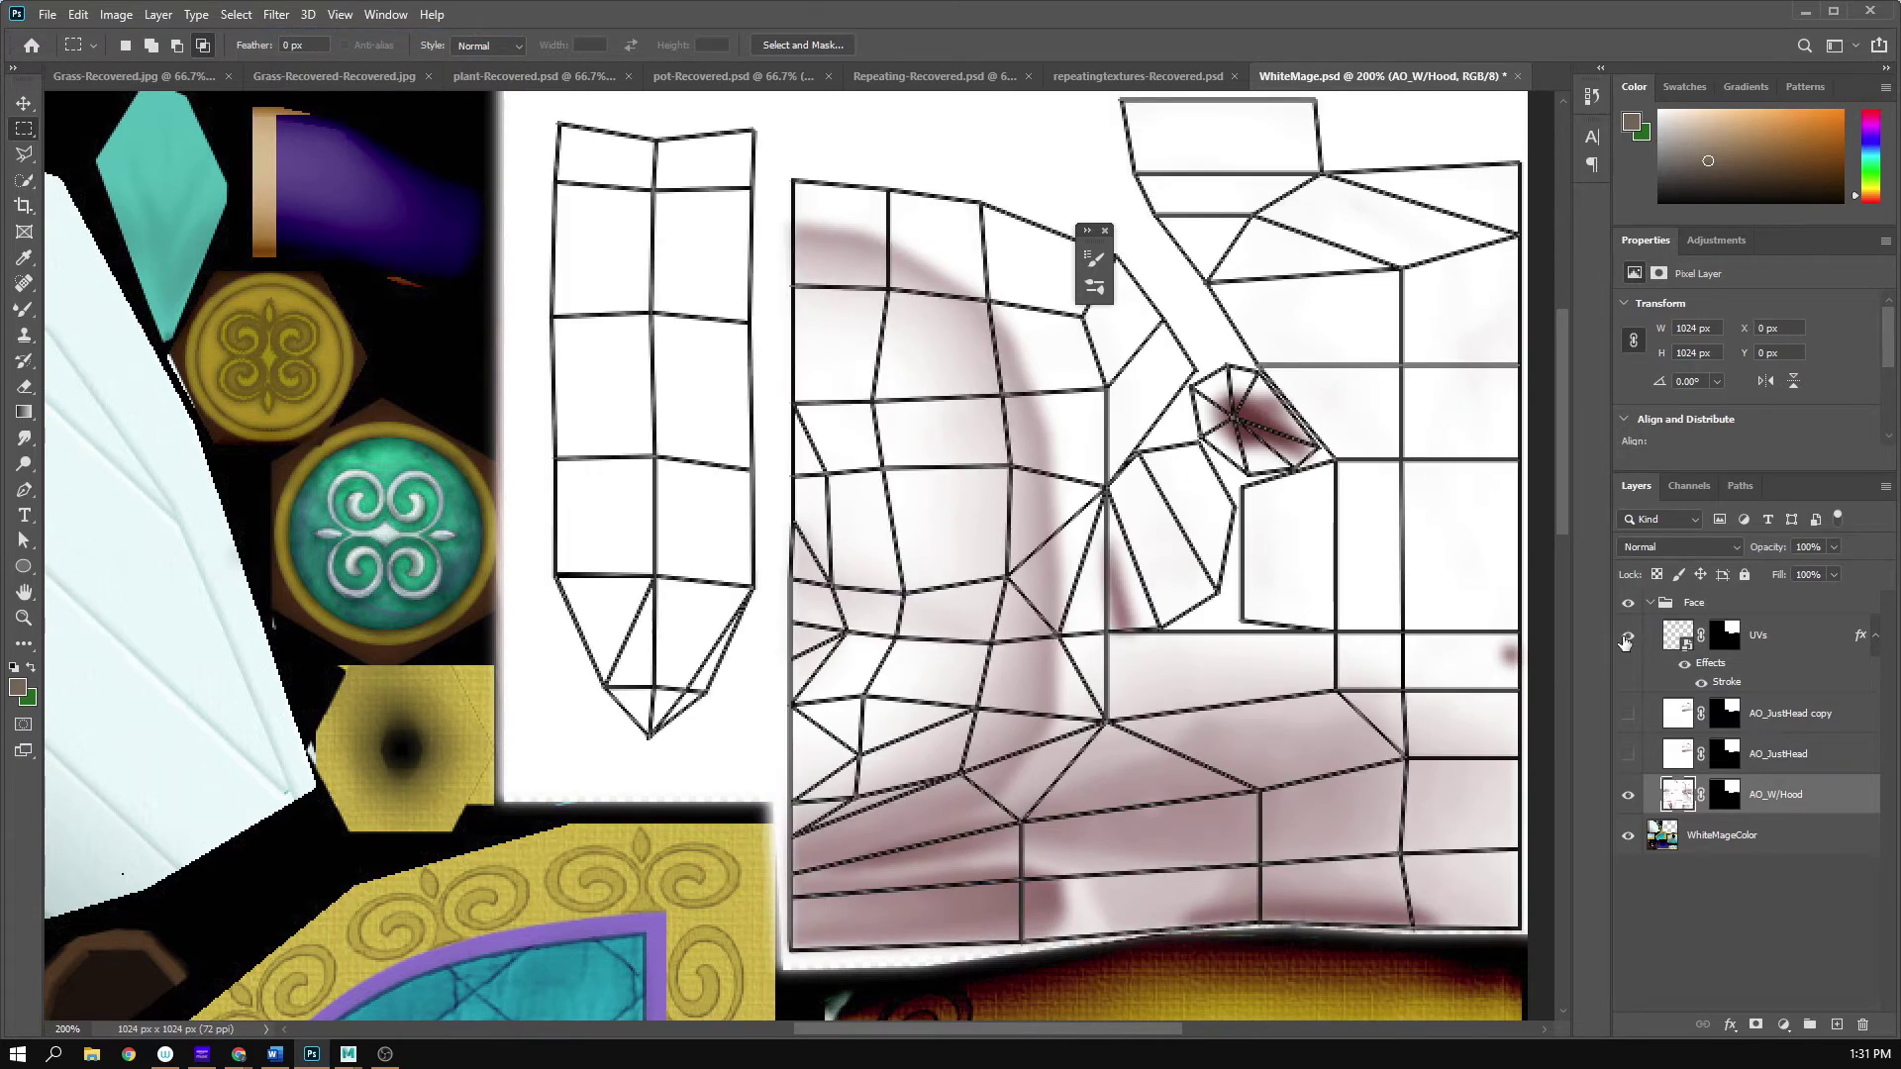
click(1629, 639)
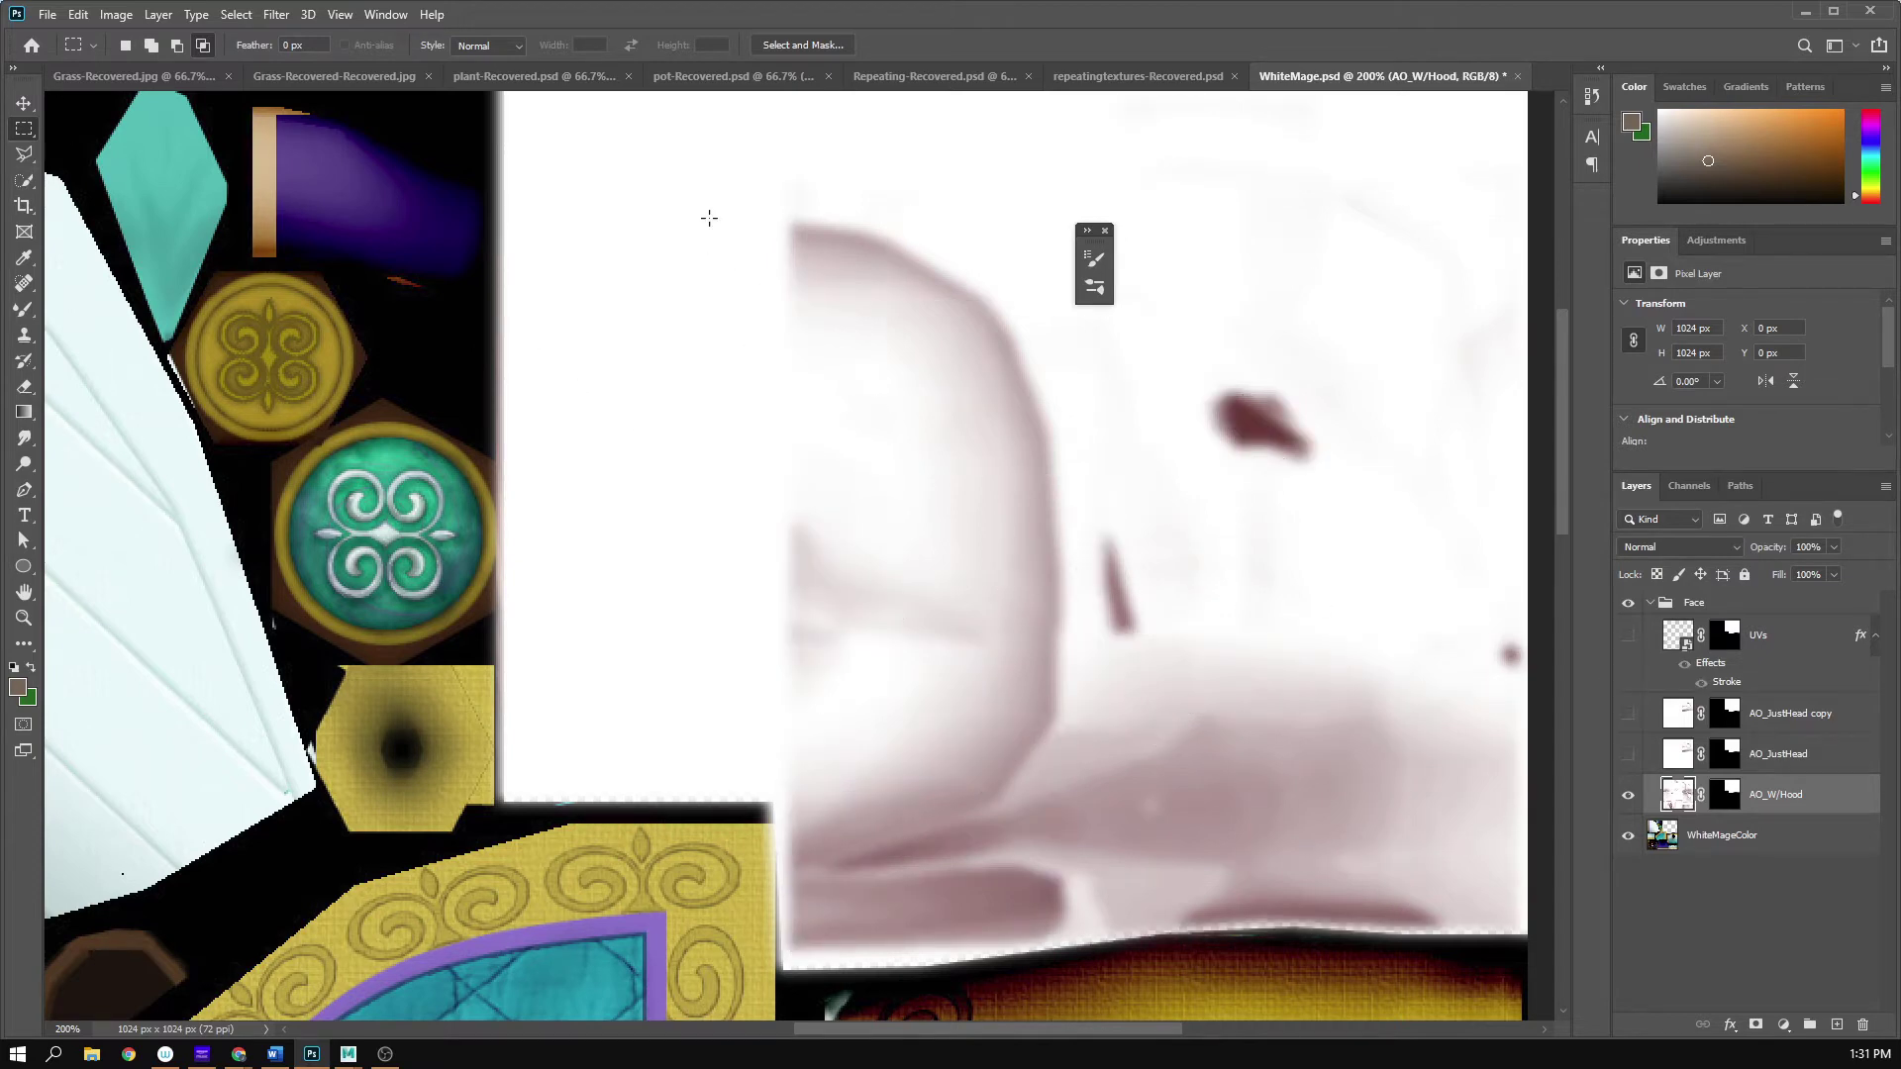
drag(776, 217, 810, 825)
scroll(921, 793, up, 2)
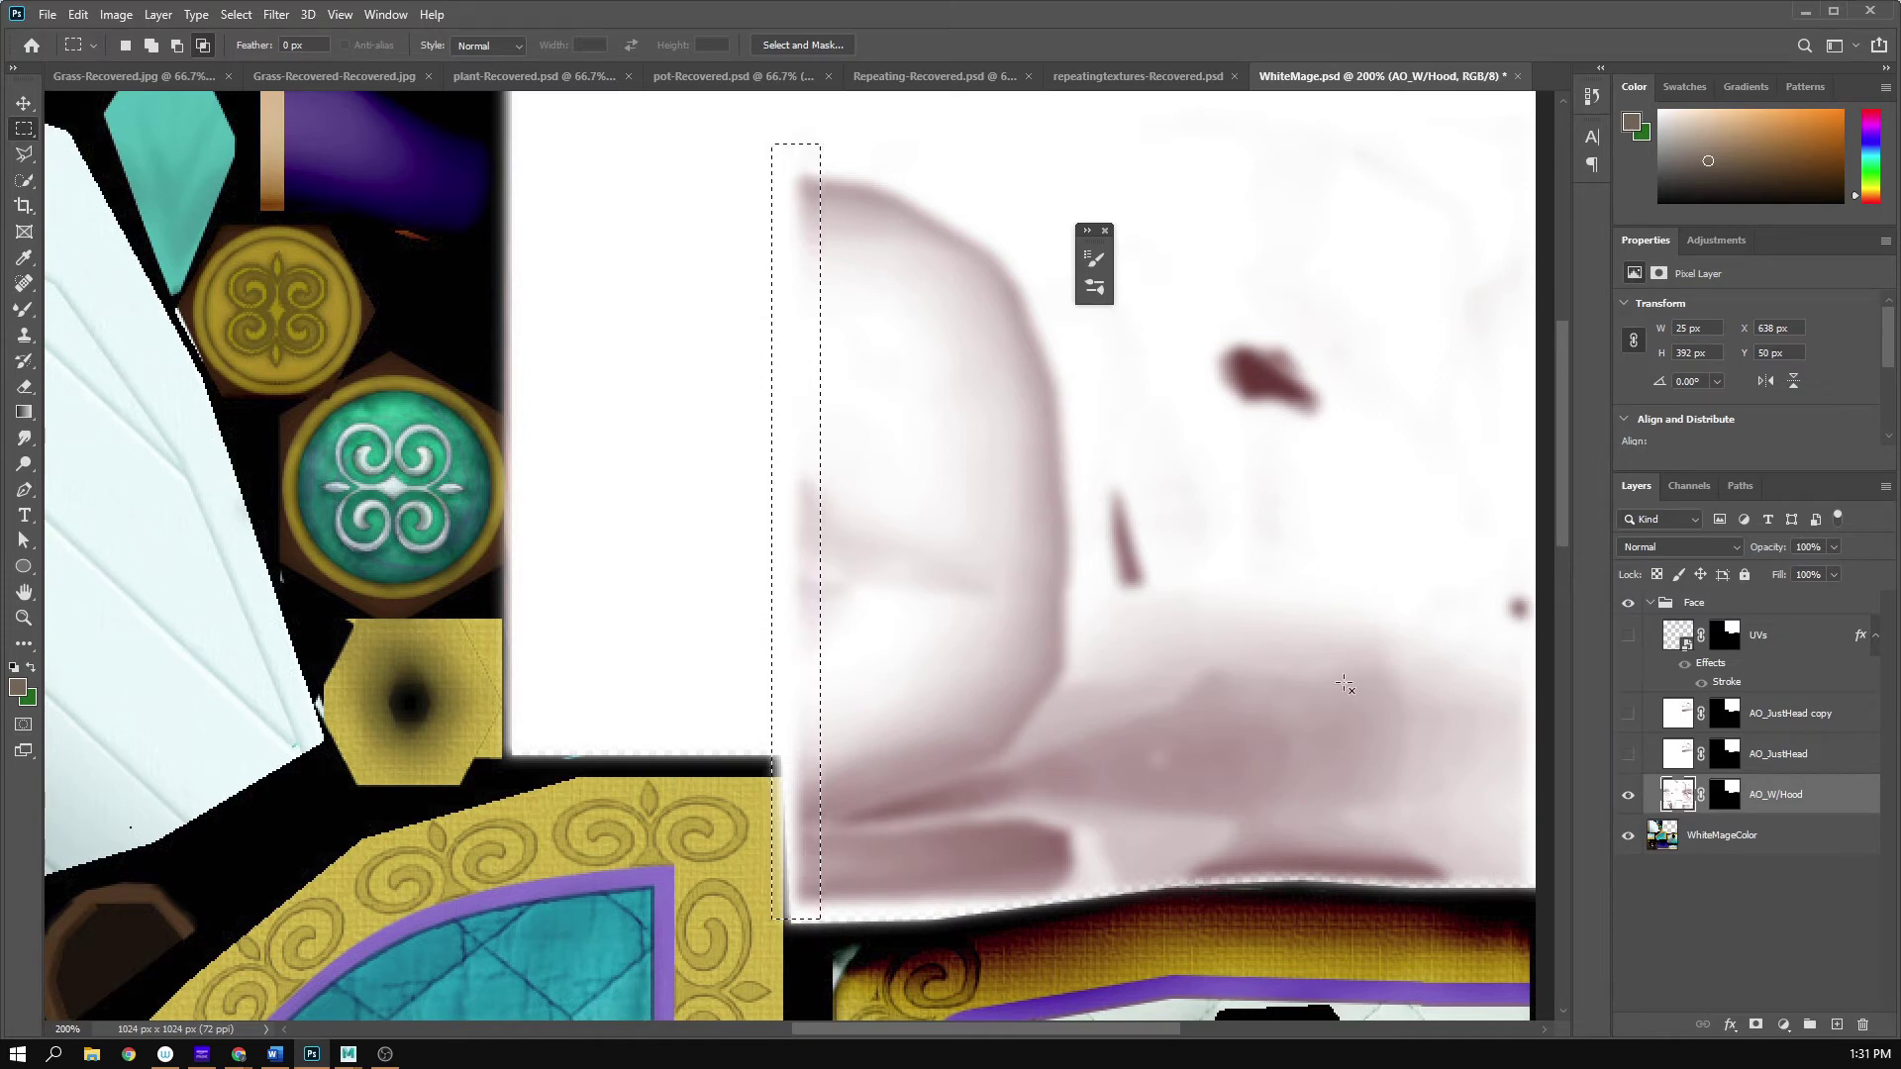
- Apply a Motion Blur at 0° with a 12-pixel distance to the centre seam strip on AO_W/Hood, and clear the selection
click(278, 15)
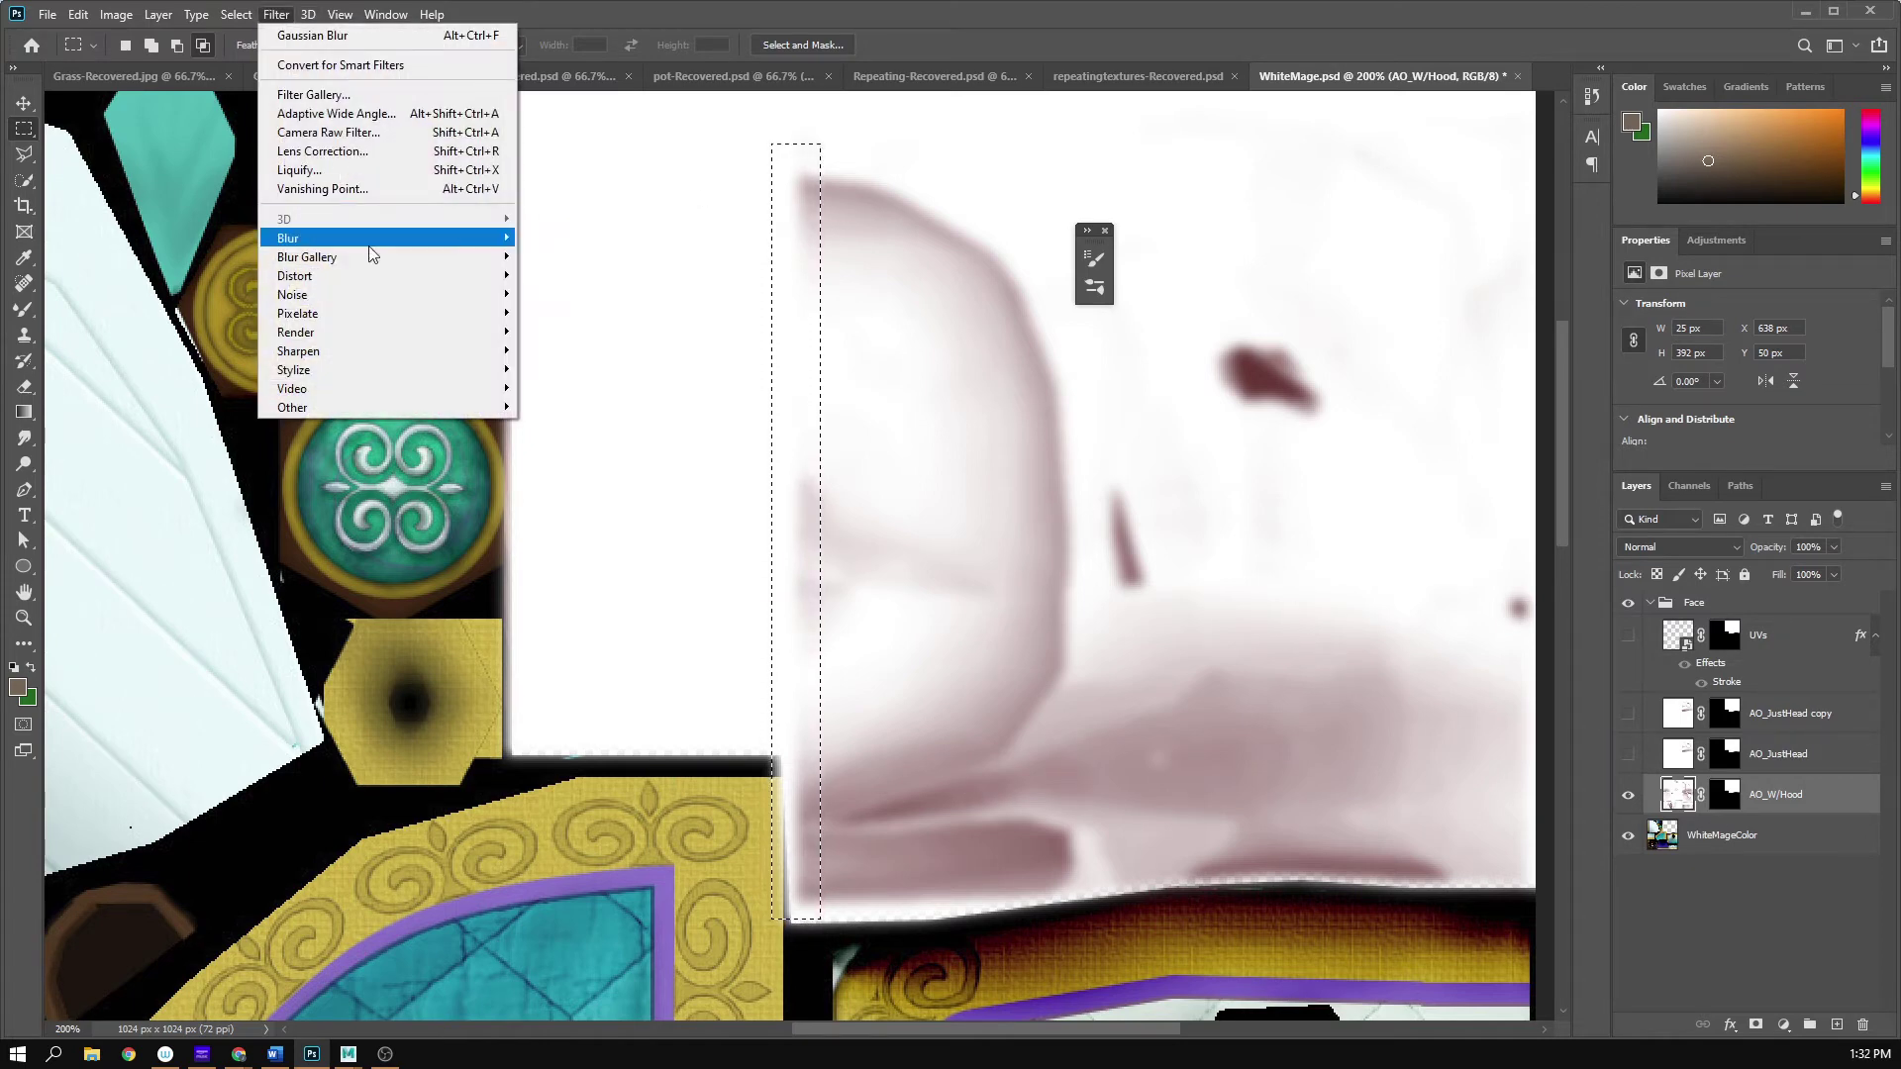
mouse_move(385, 250)
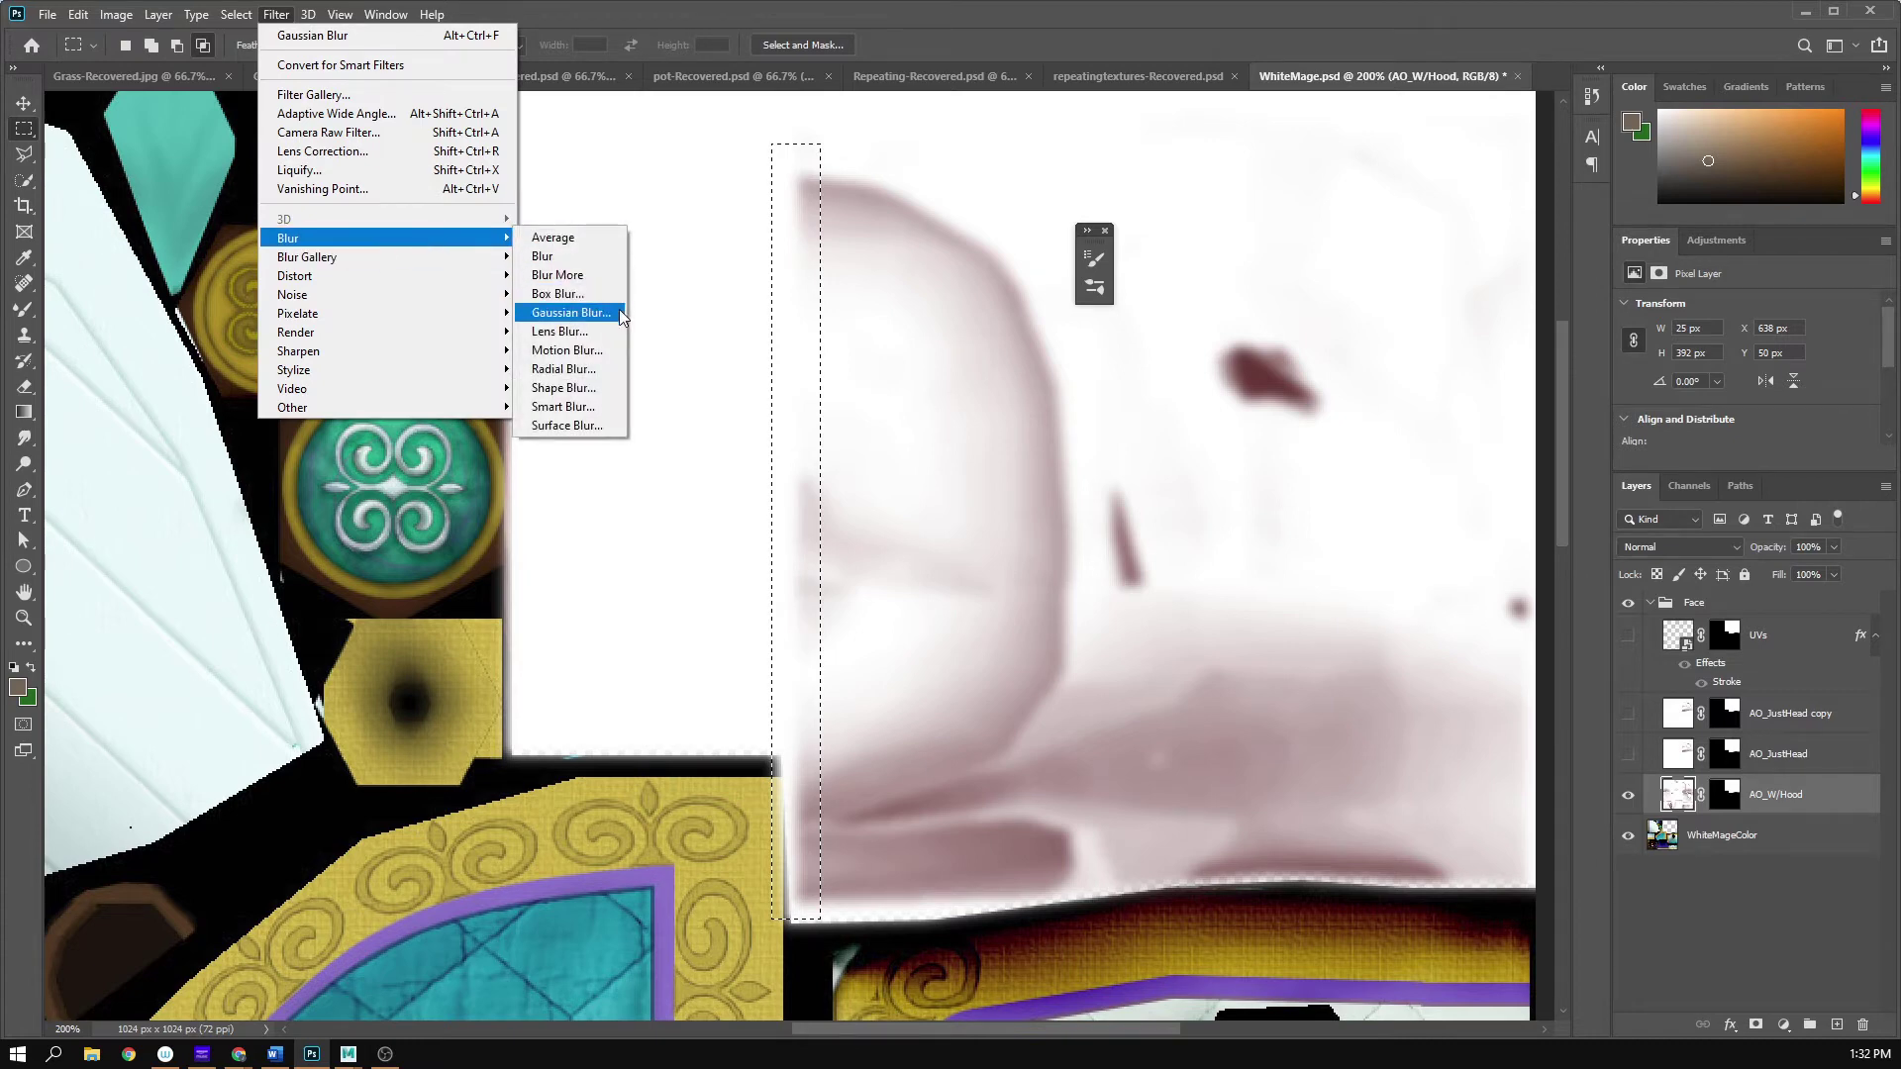
click(584, 350)
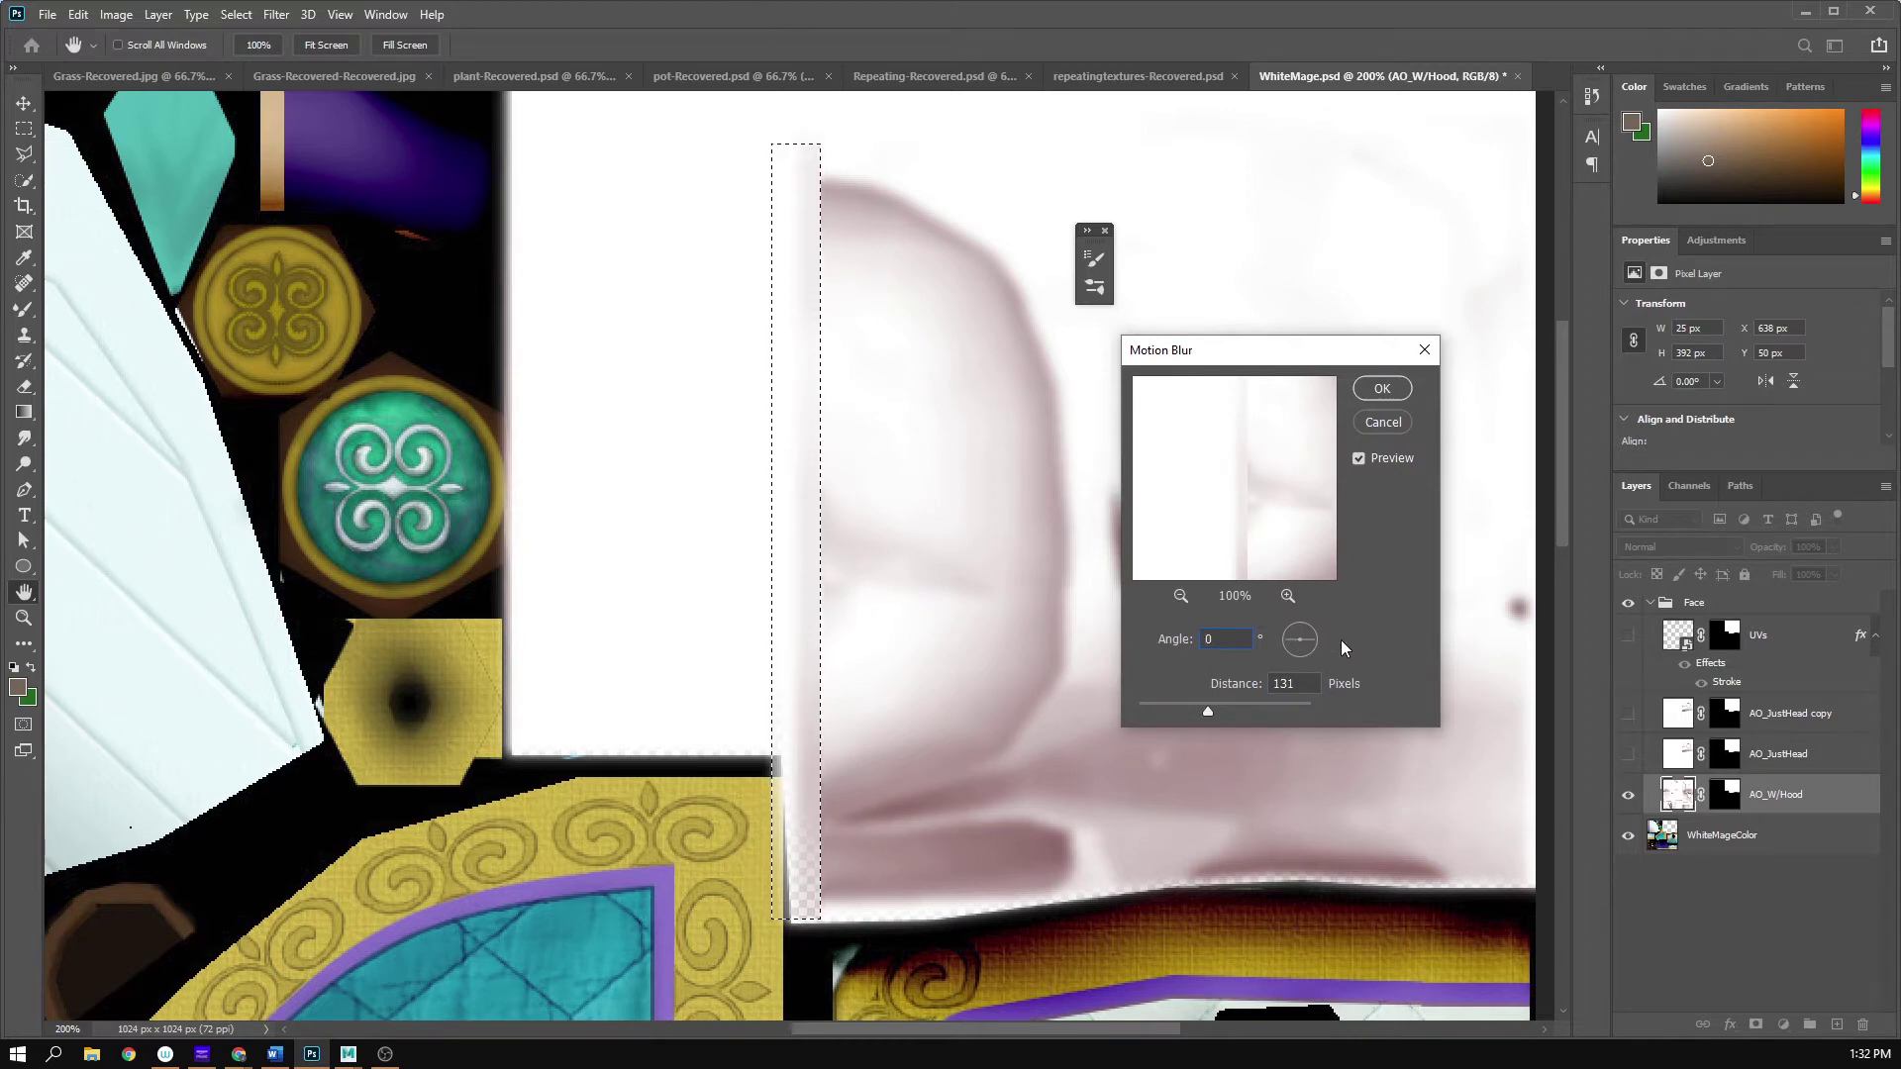
drag(1207, 710, 1144, 708)
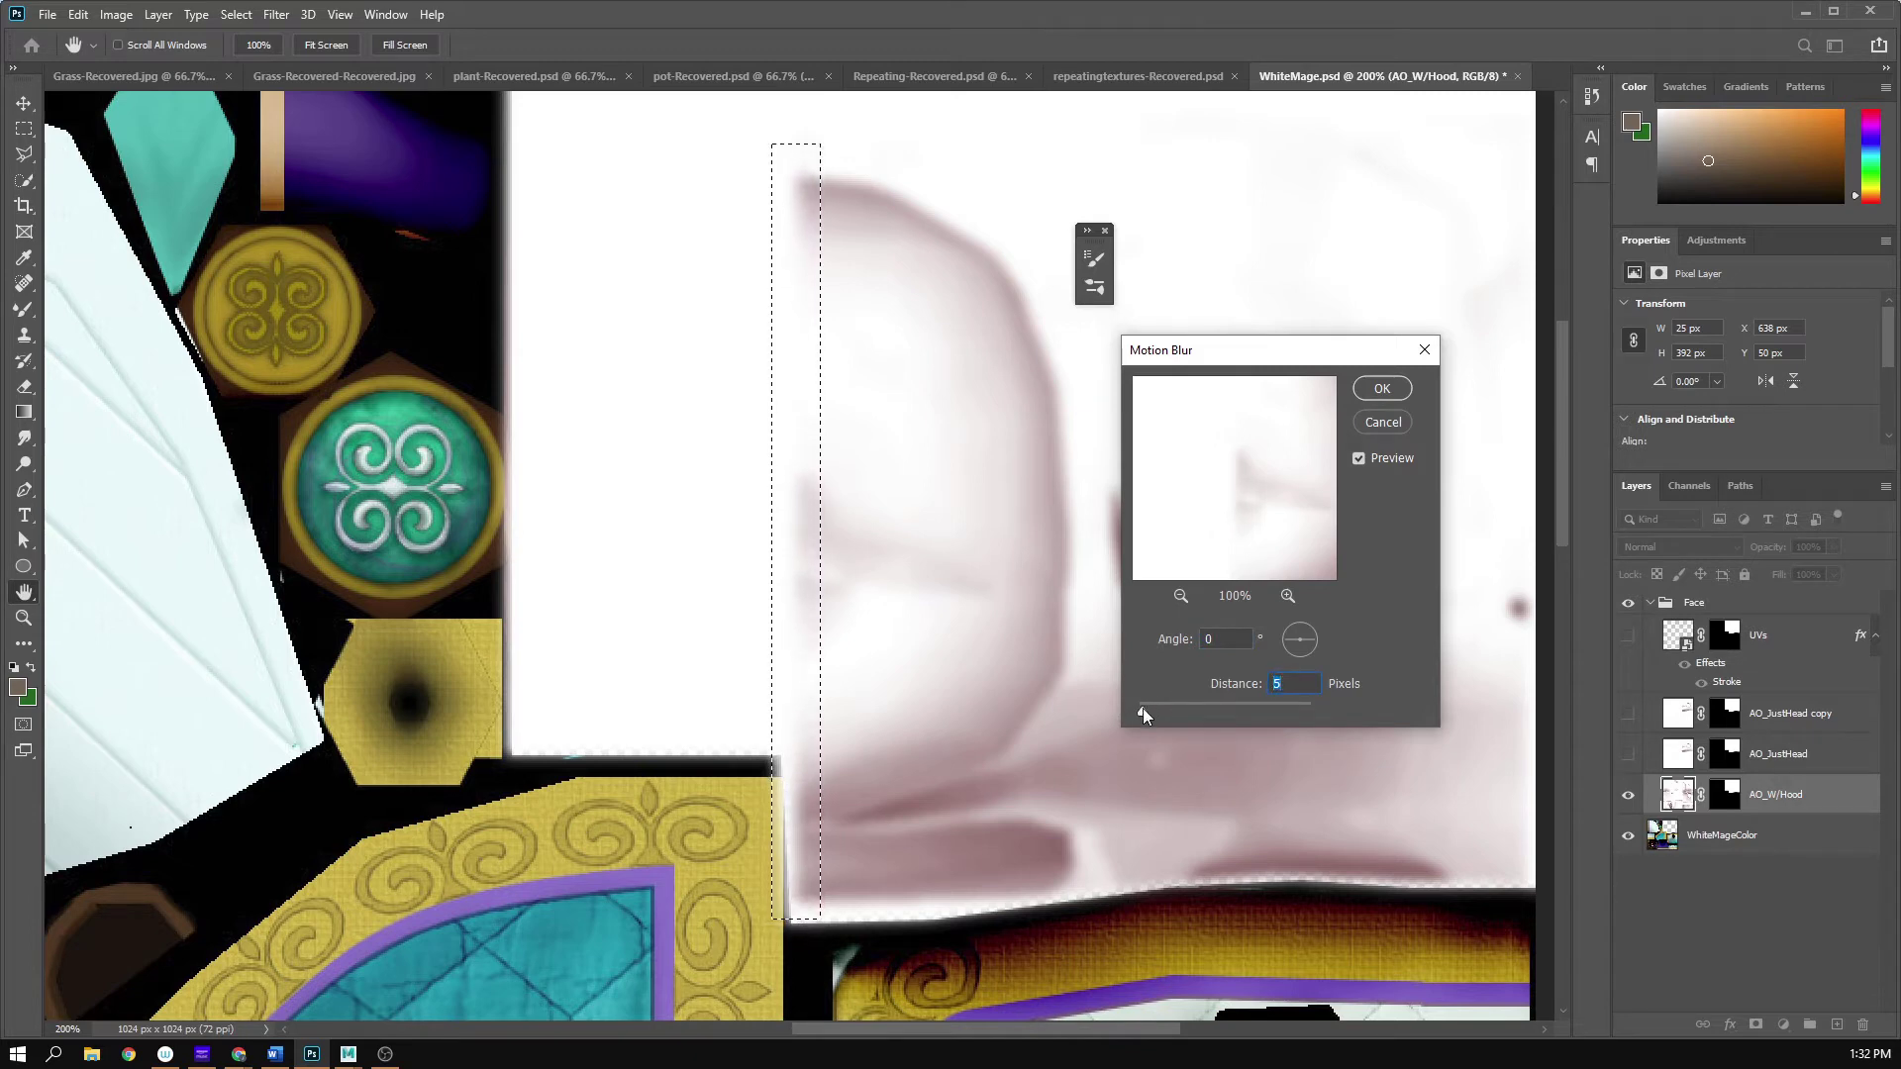
drag(1144, 710, 1139, 711)
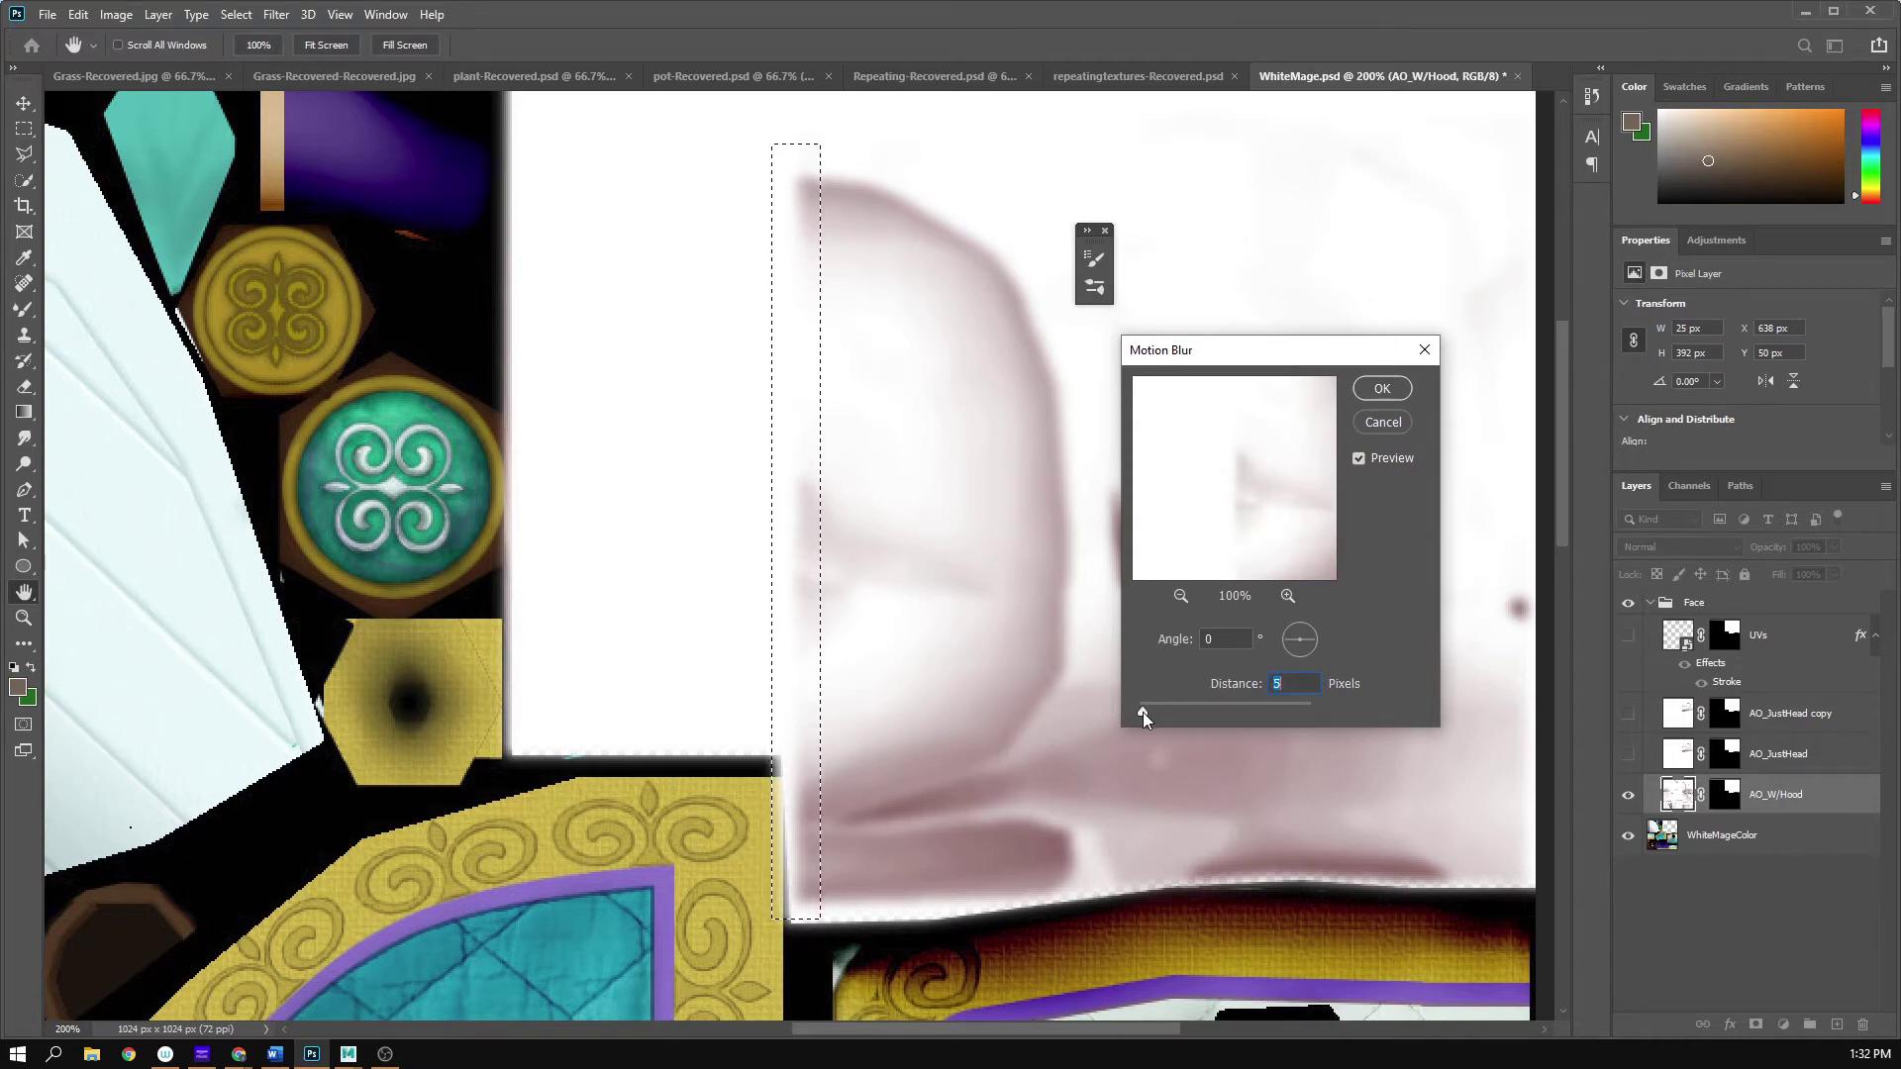
drag(1142, 711, 1149, 711)
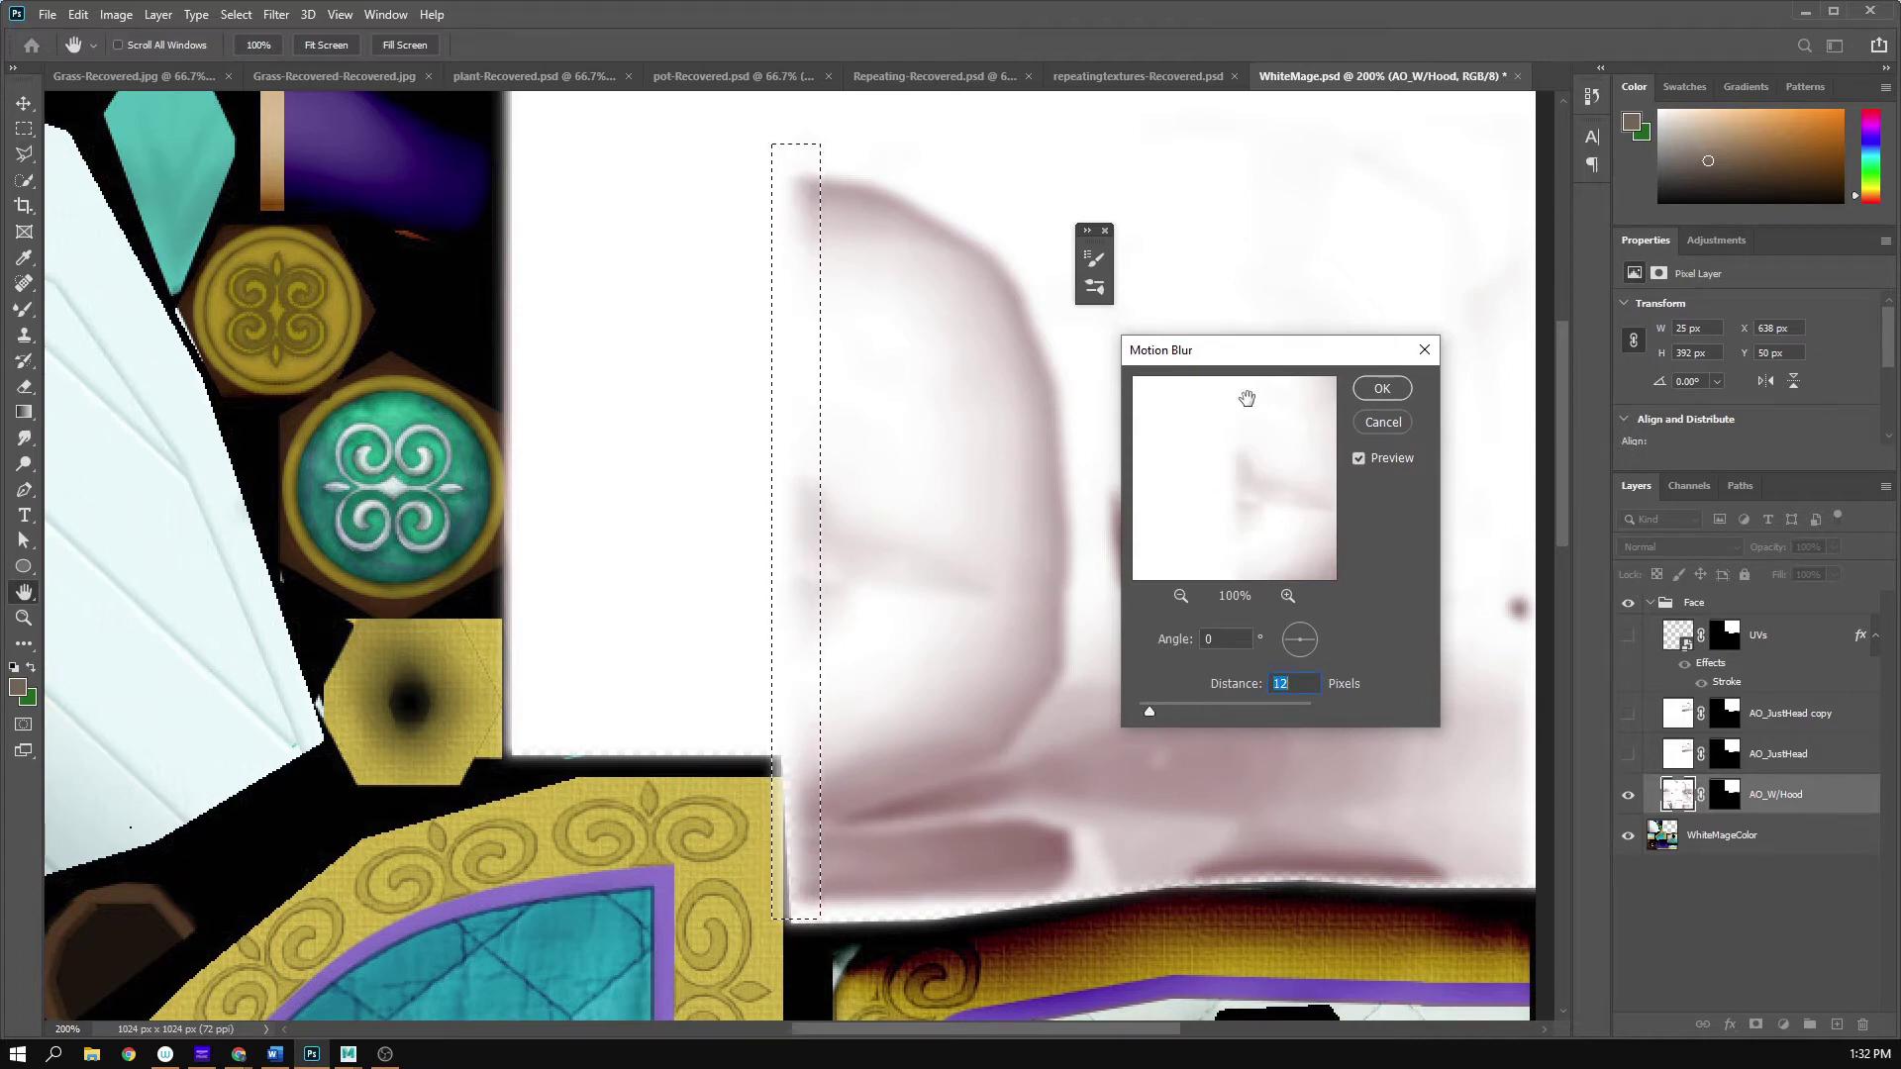
click(1381, 388)
click(825, 453)
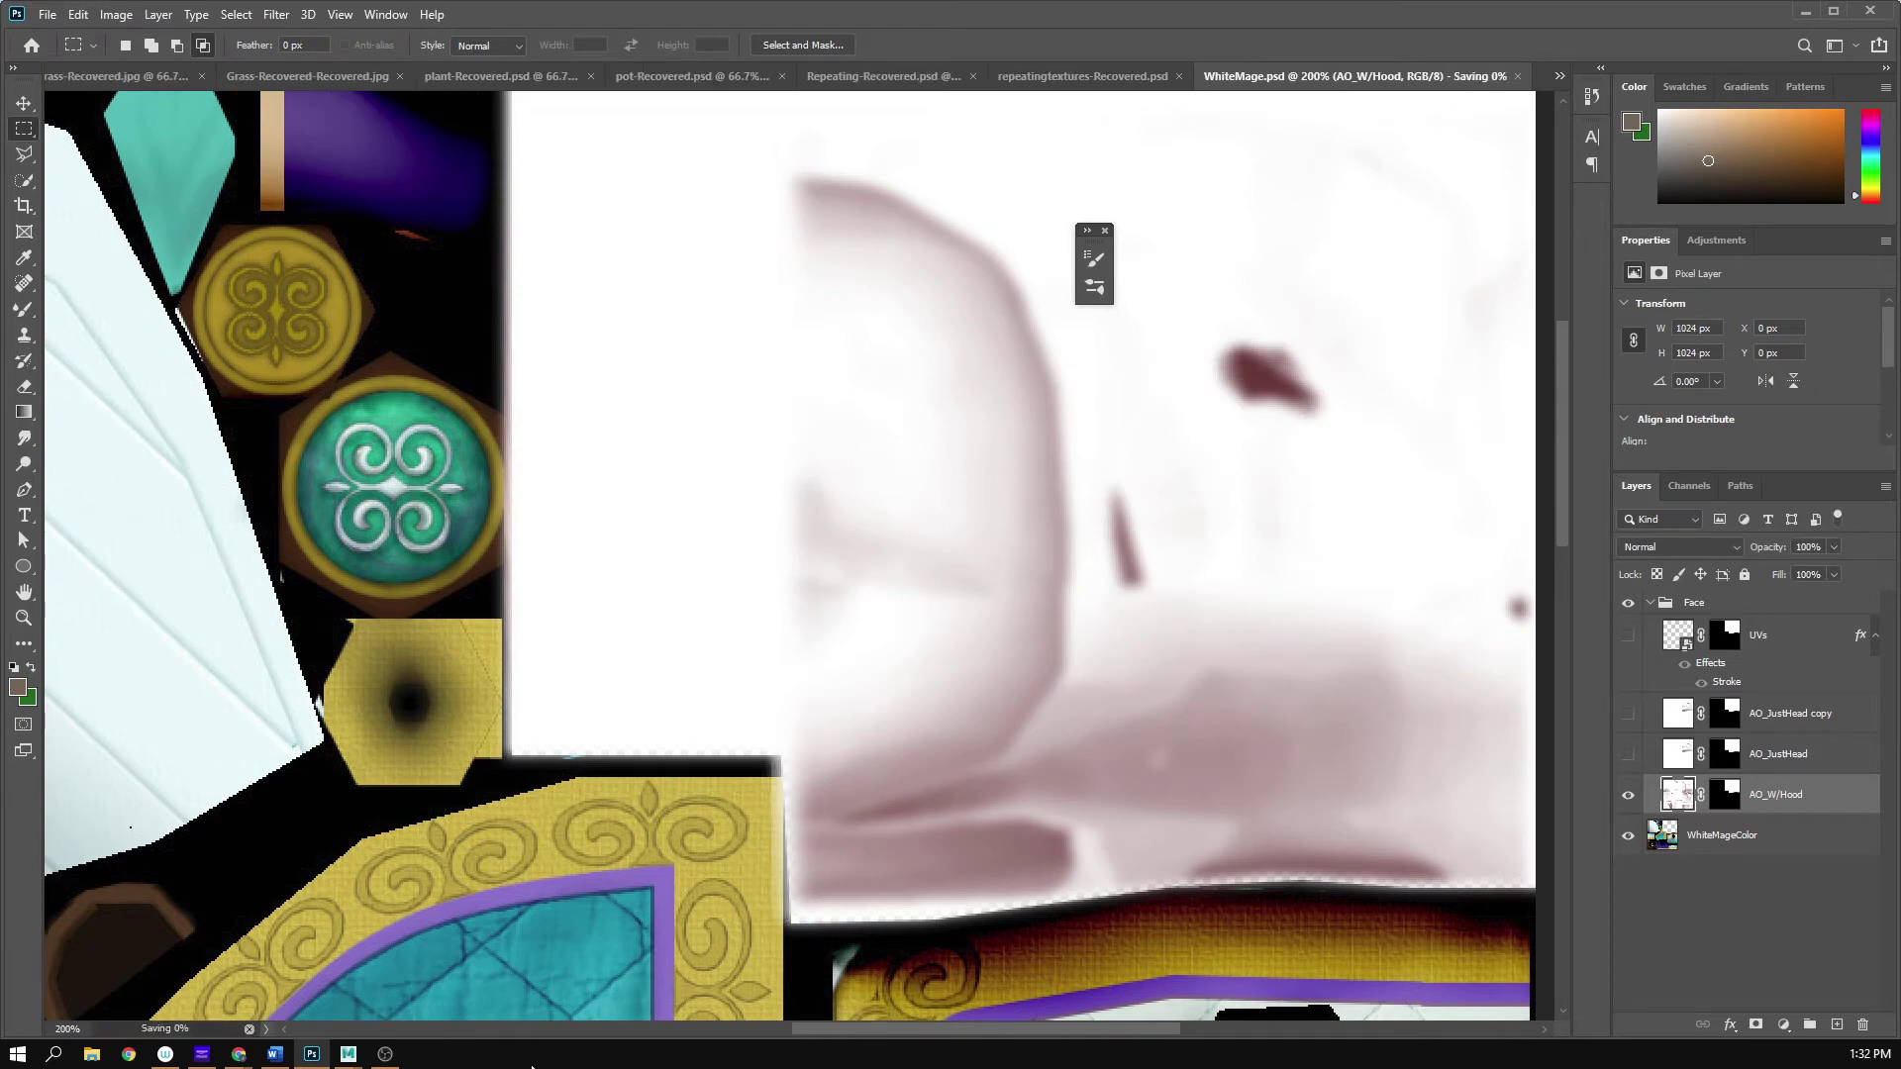
- Switch to Maya, inspect the White Mage's face seam up close and from farther away, and return to Photoshop
mouse_move(347, 1053)
click(488, 1004)
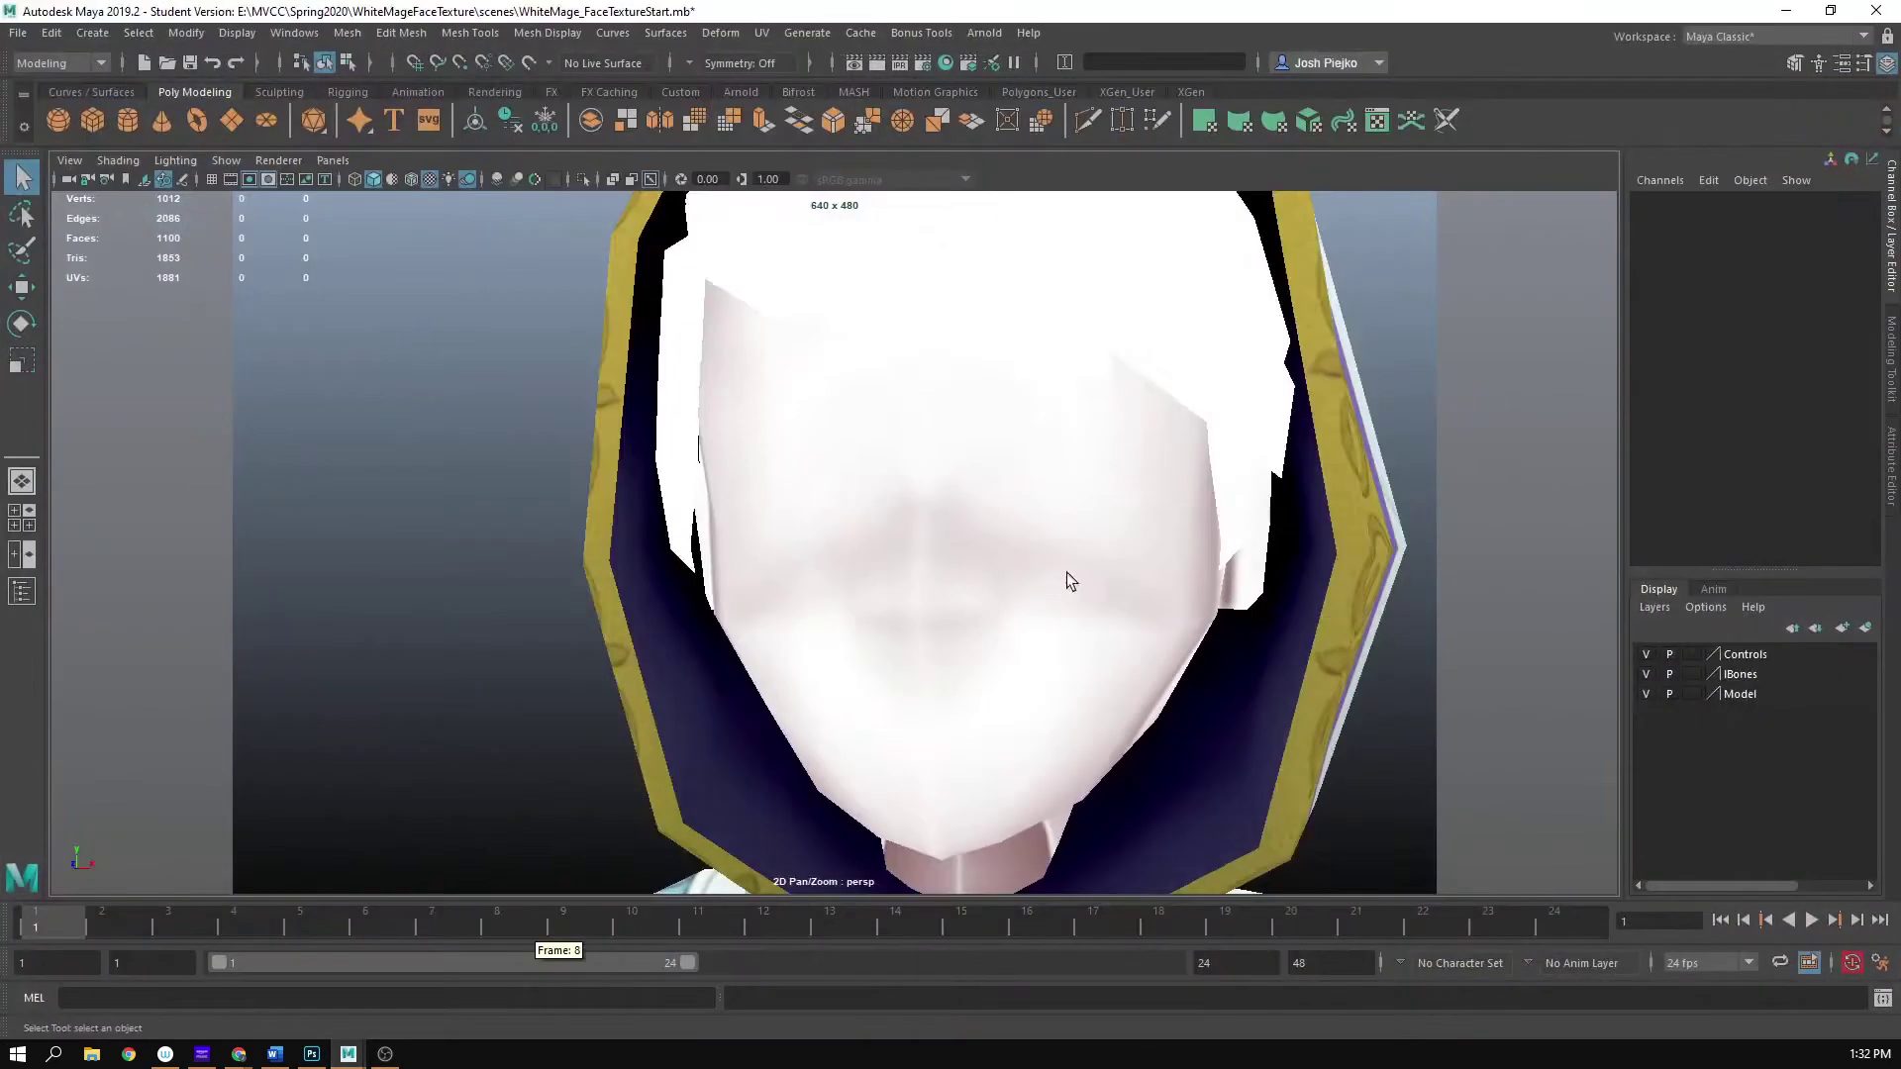
alt+right_drag(976, 619, 917, 514)
alt+drag(917, 514, 869, 469)
mouse_move(869, 470)
alt+right_down()
mouse_move(1091, 603)
mouse_move(811, 596)
mouse_move(859, 495)
alt+right_up()
alt+drag(860, 494, 1472, 525)
scroll(921, 724, down, 5)
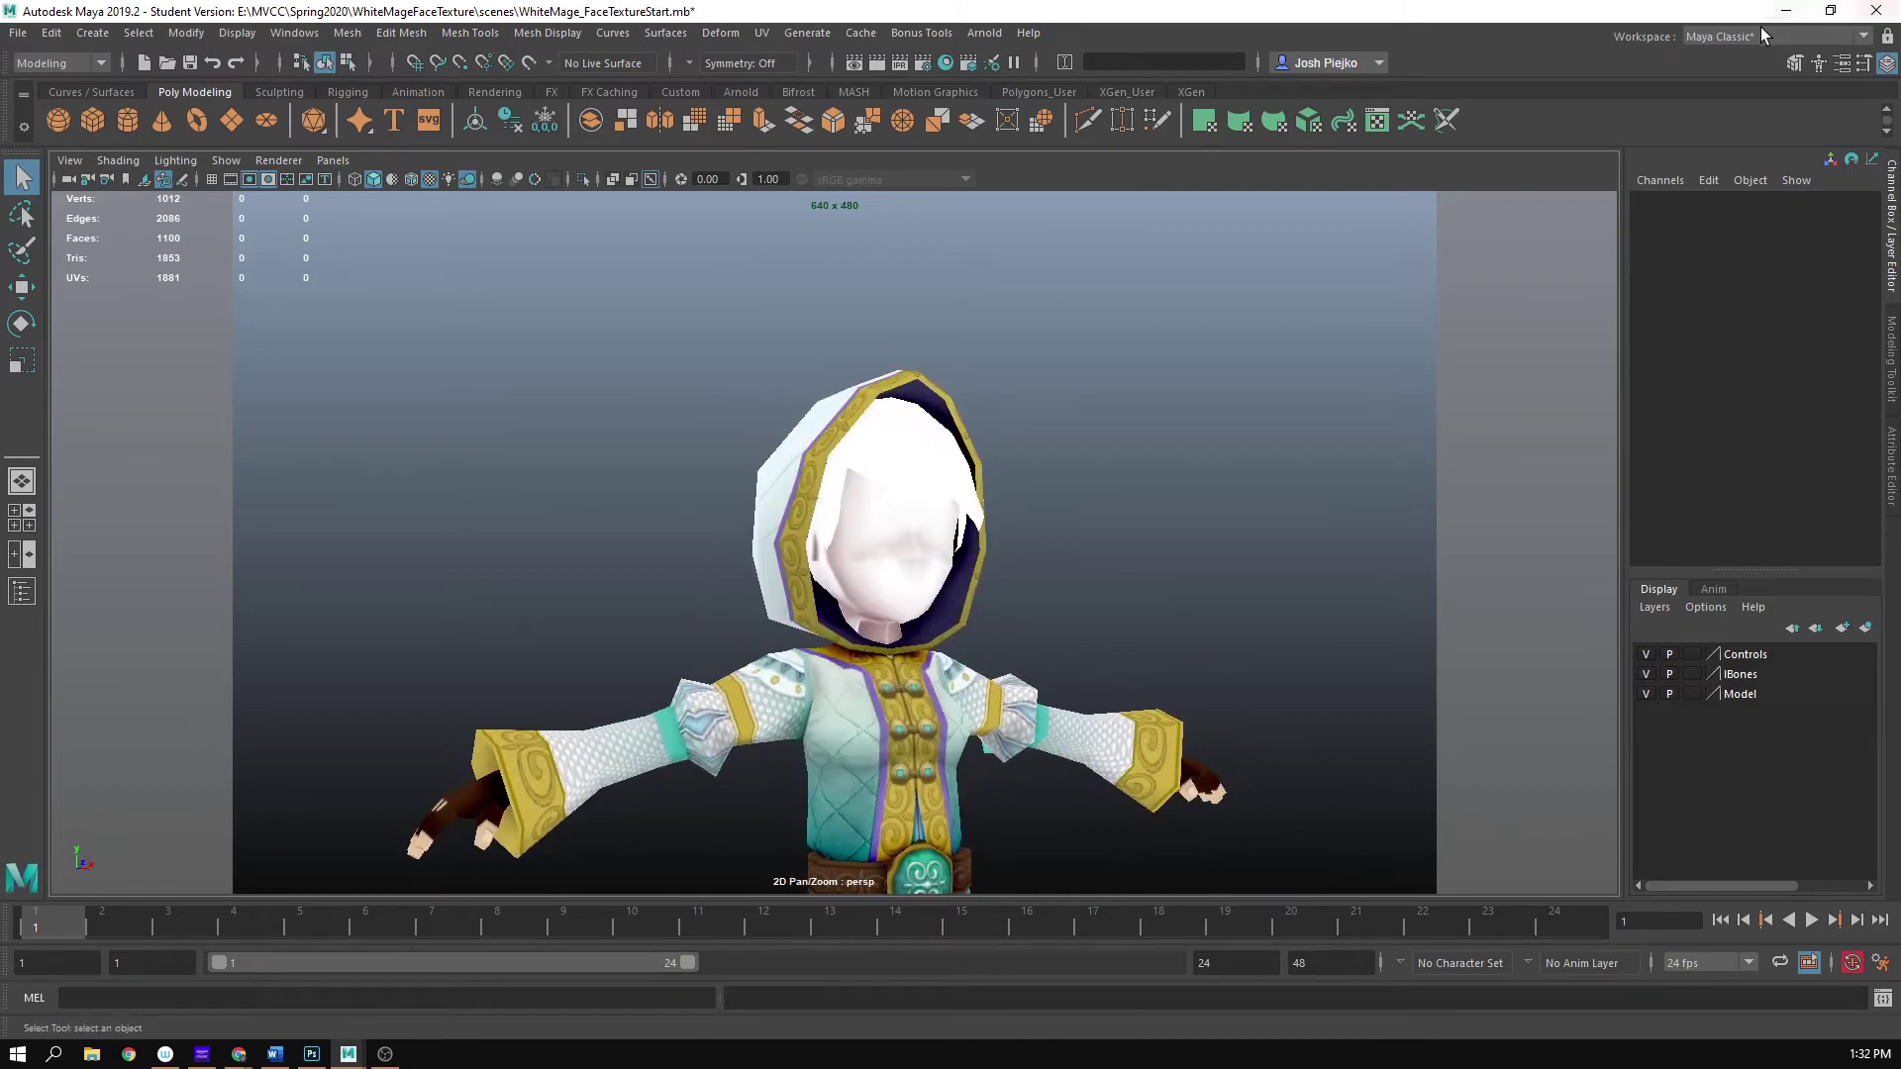
click(1786, 11)
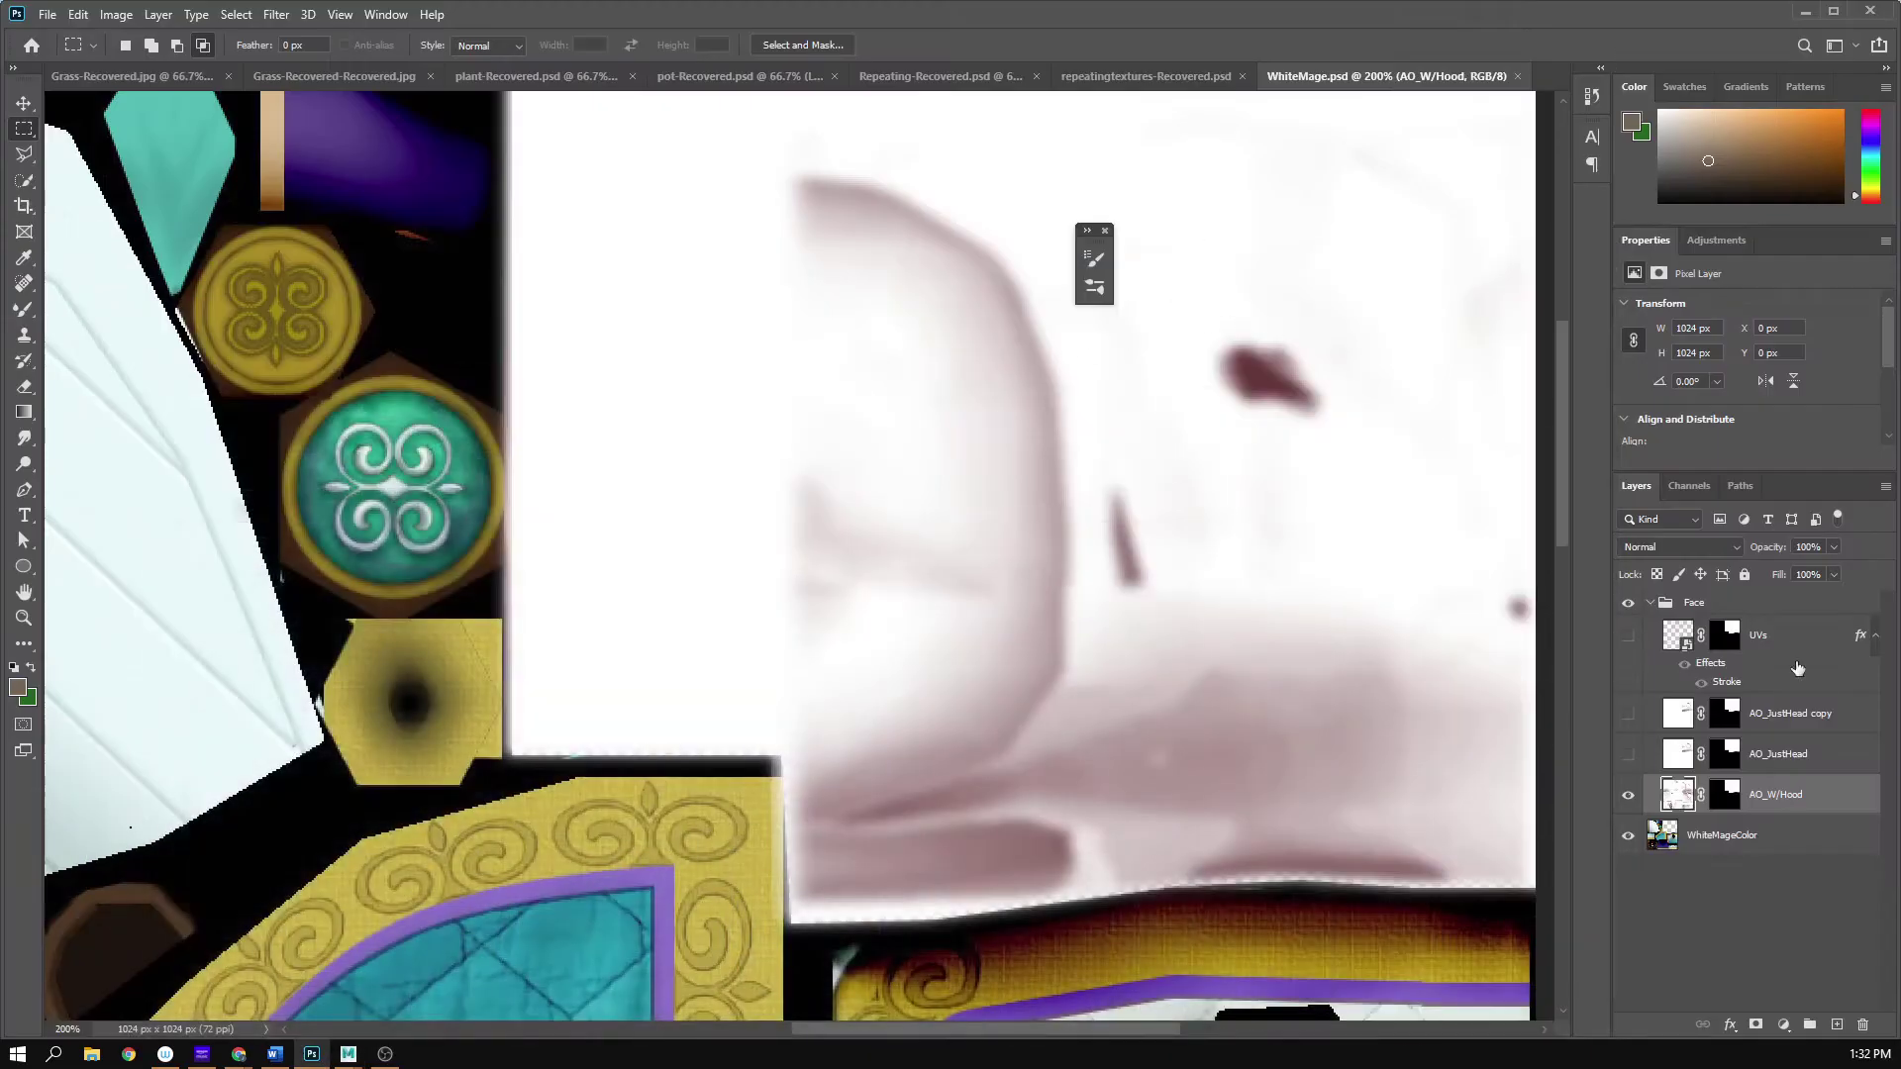
- Select the AO_JustHead layer and compare its shading with AO_W/Hood by toggling the visibility of both layers
click(1627, 756)
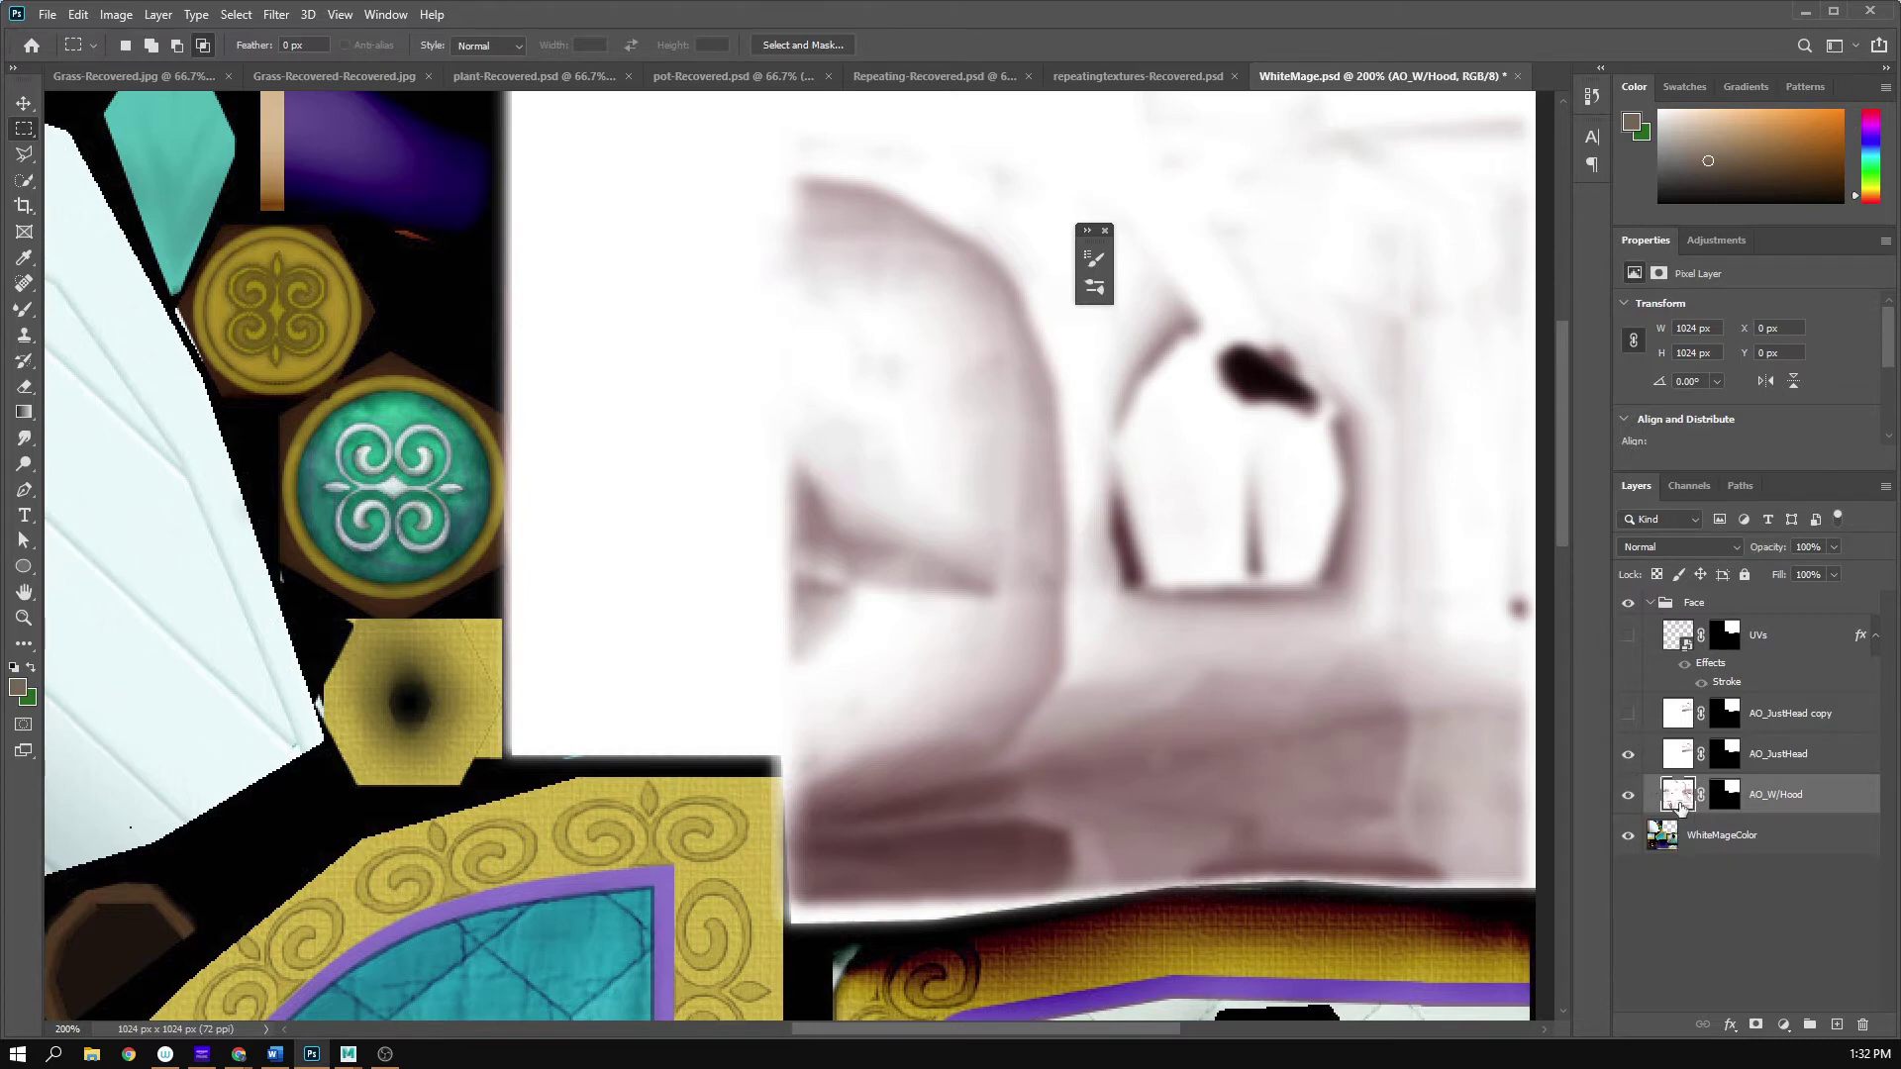
click(1790, 758)
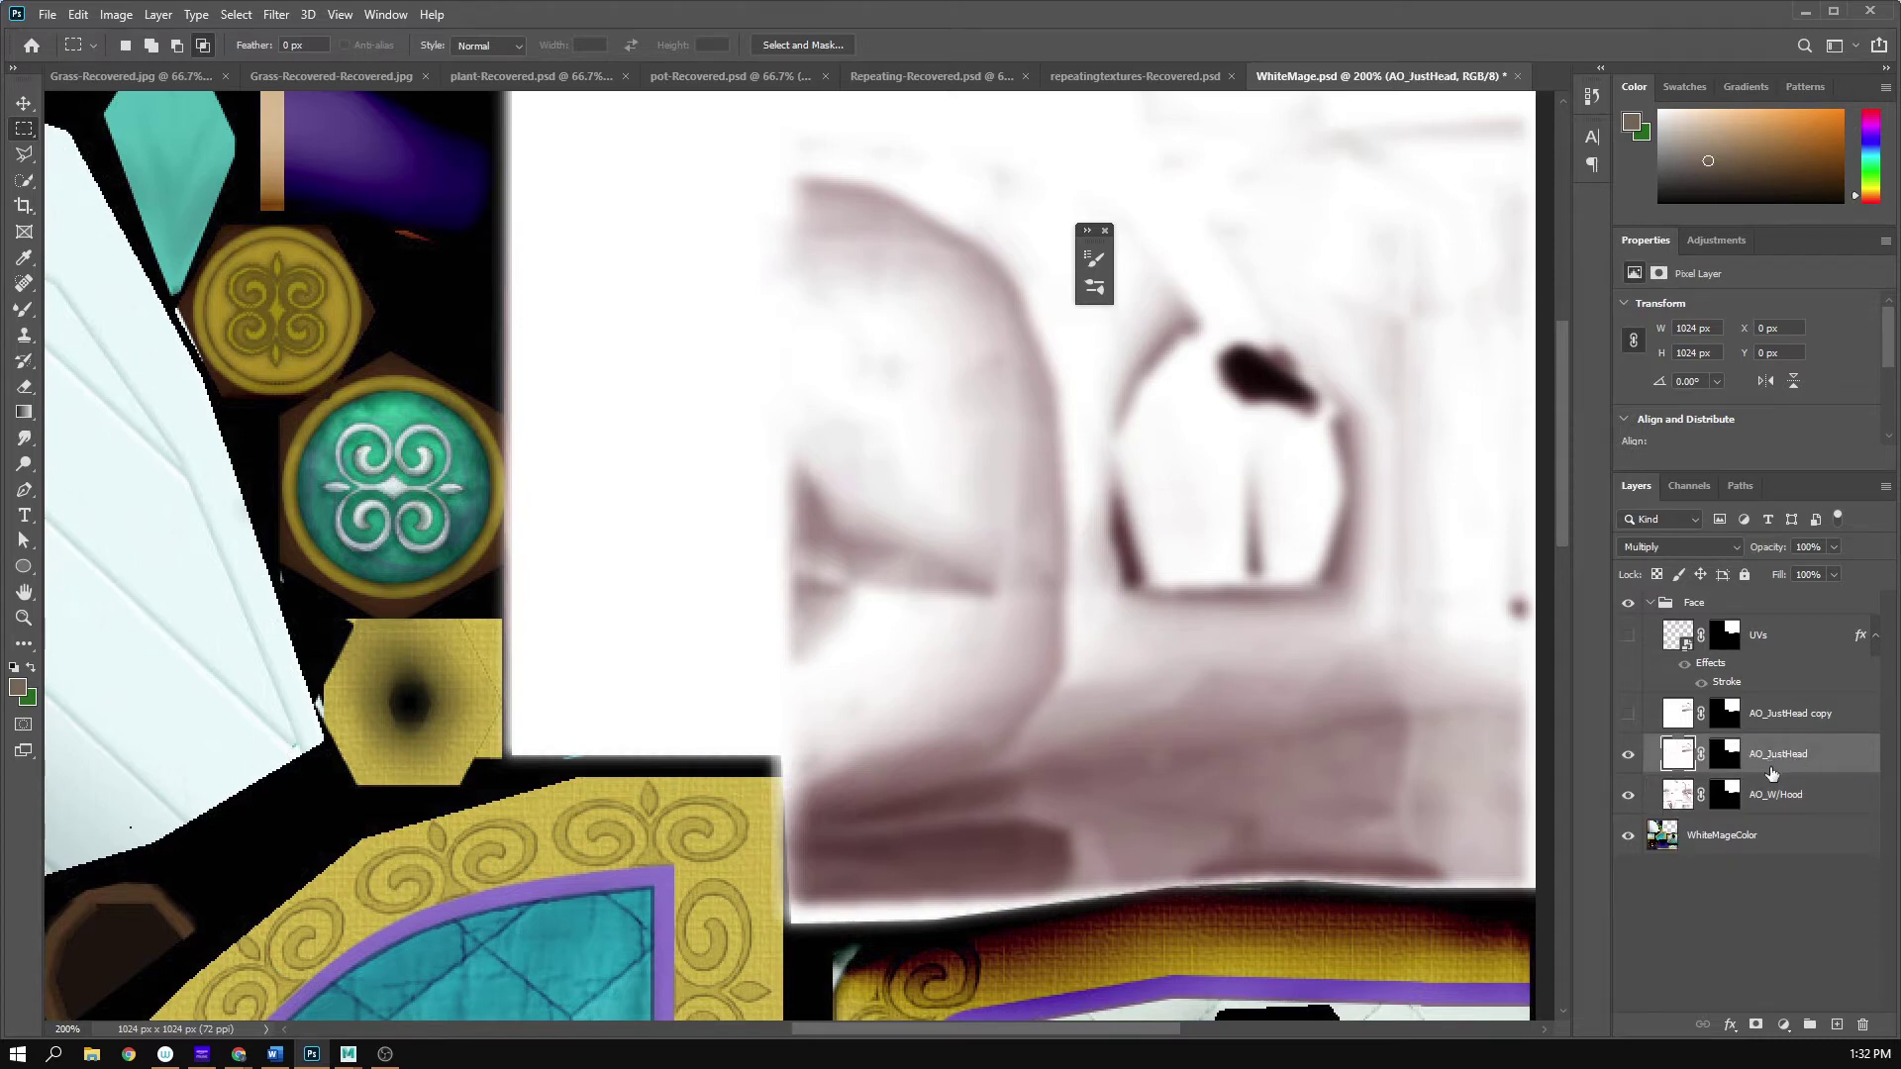
click(1630, 755)
click(1630, 755)
click(1630, 753)
click(1626, 798)
click(1629, 754)
click(1628, 755)
click(1627, 757)
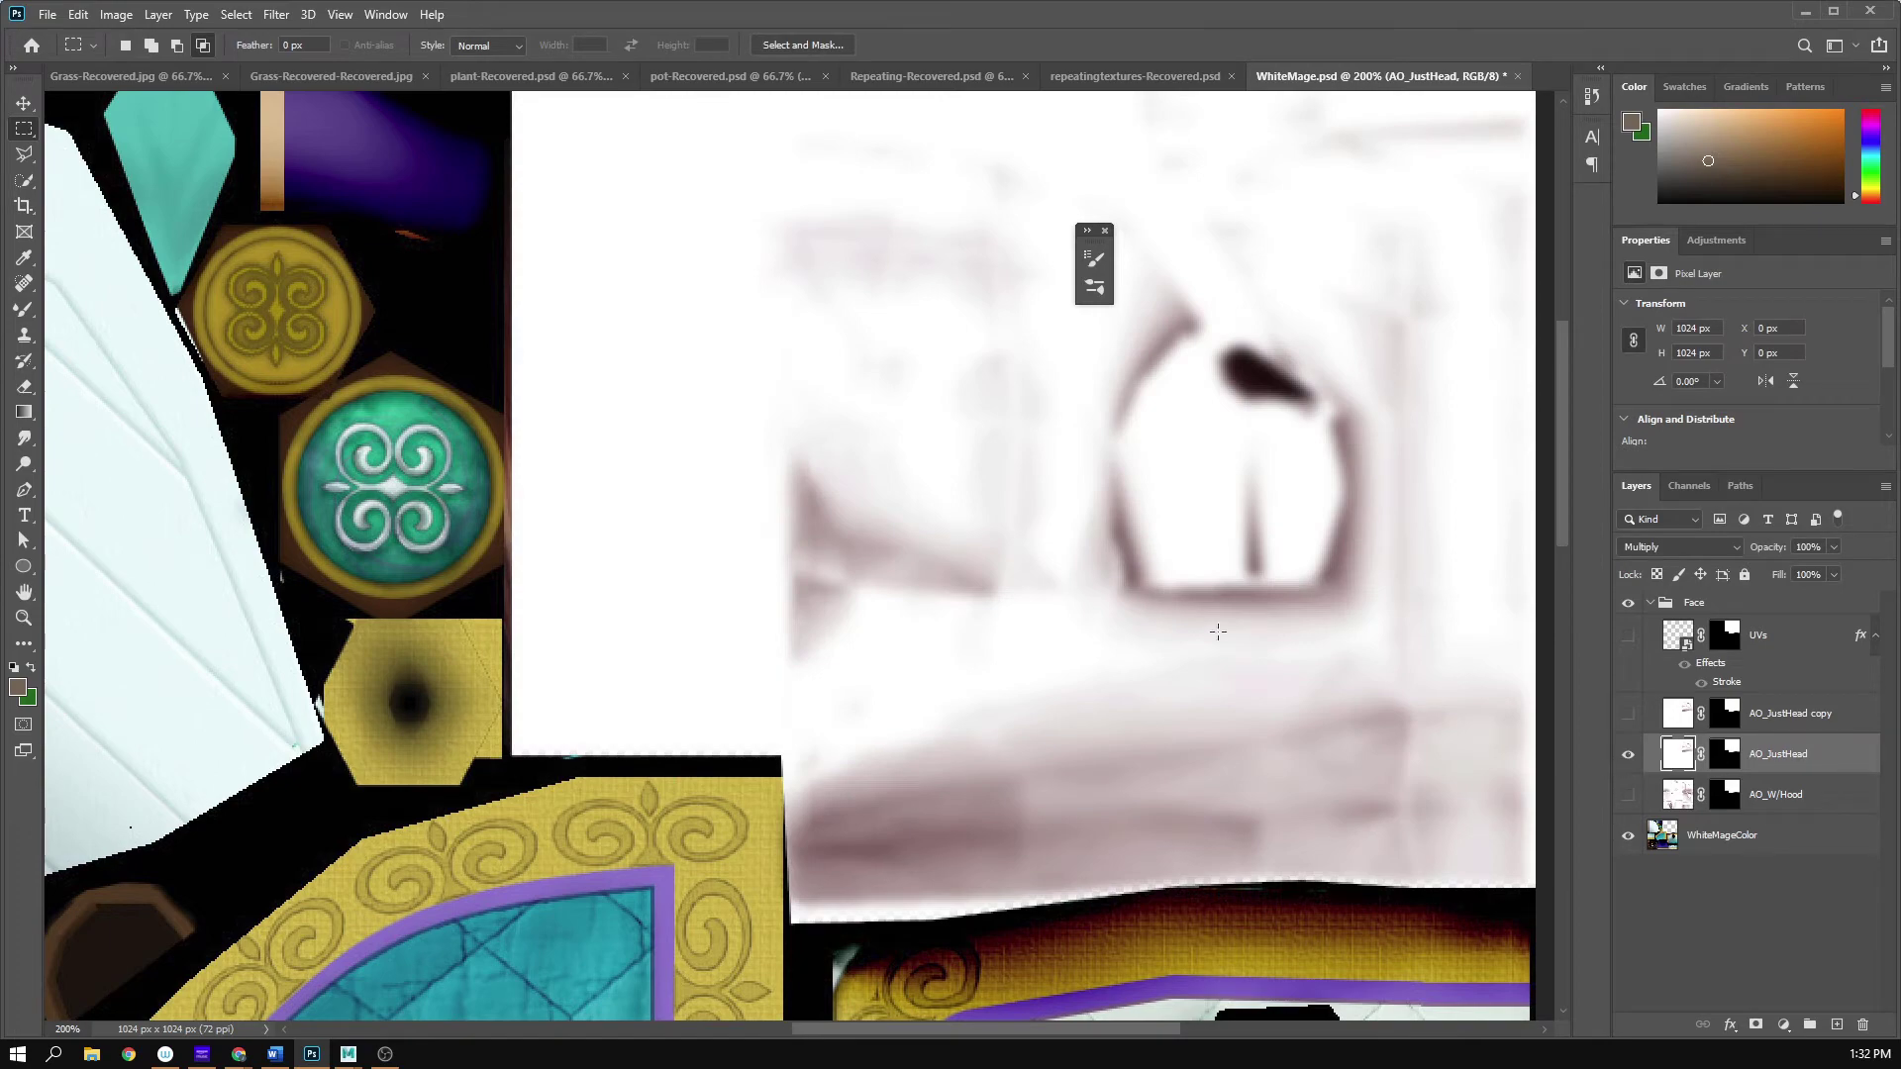
click(1628, 756)
click(1627, 795)
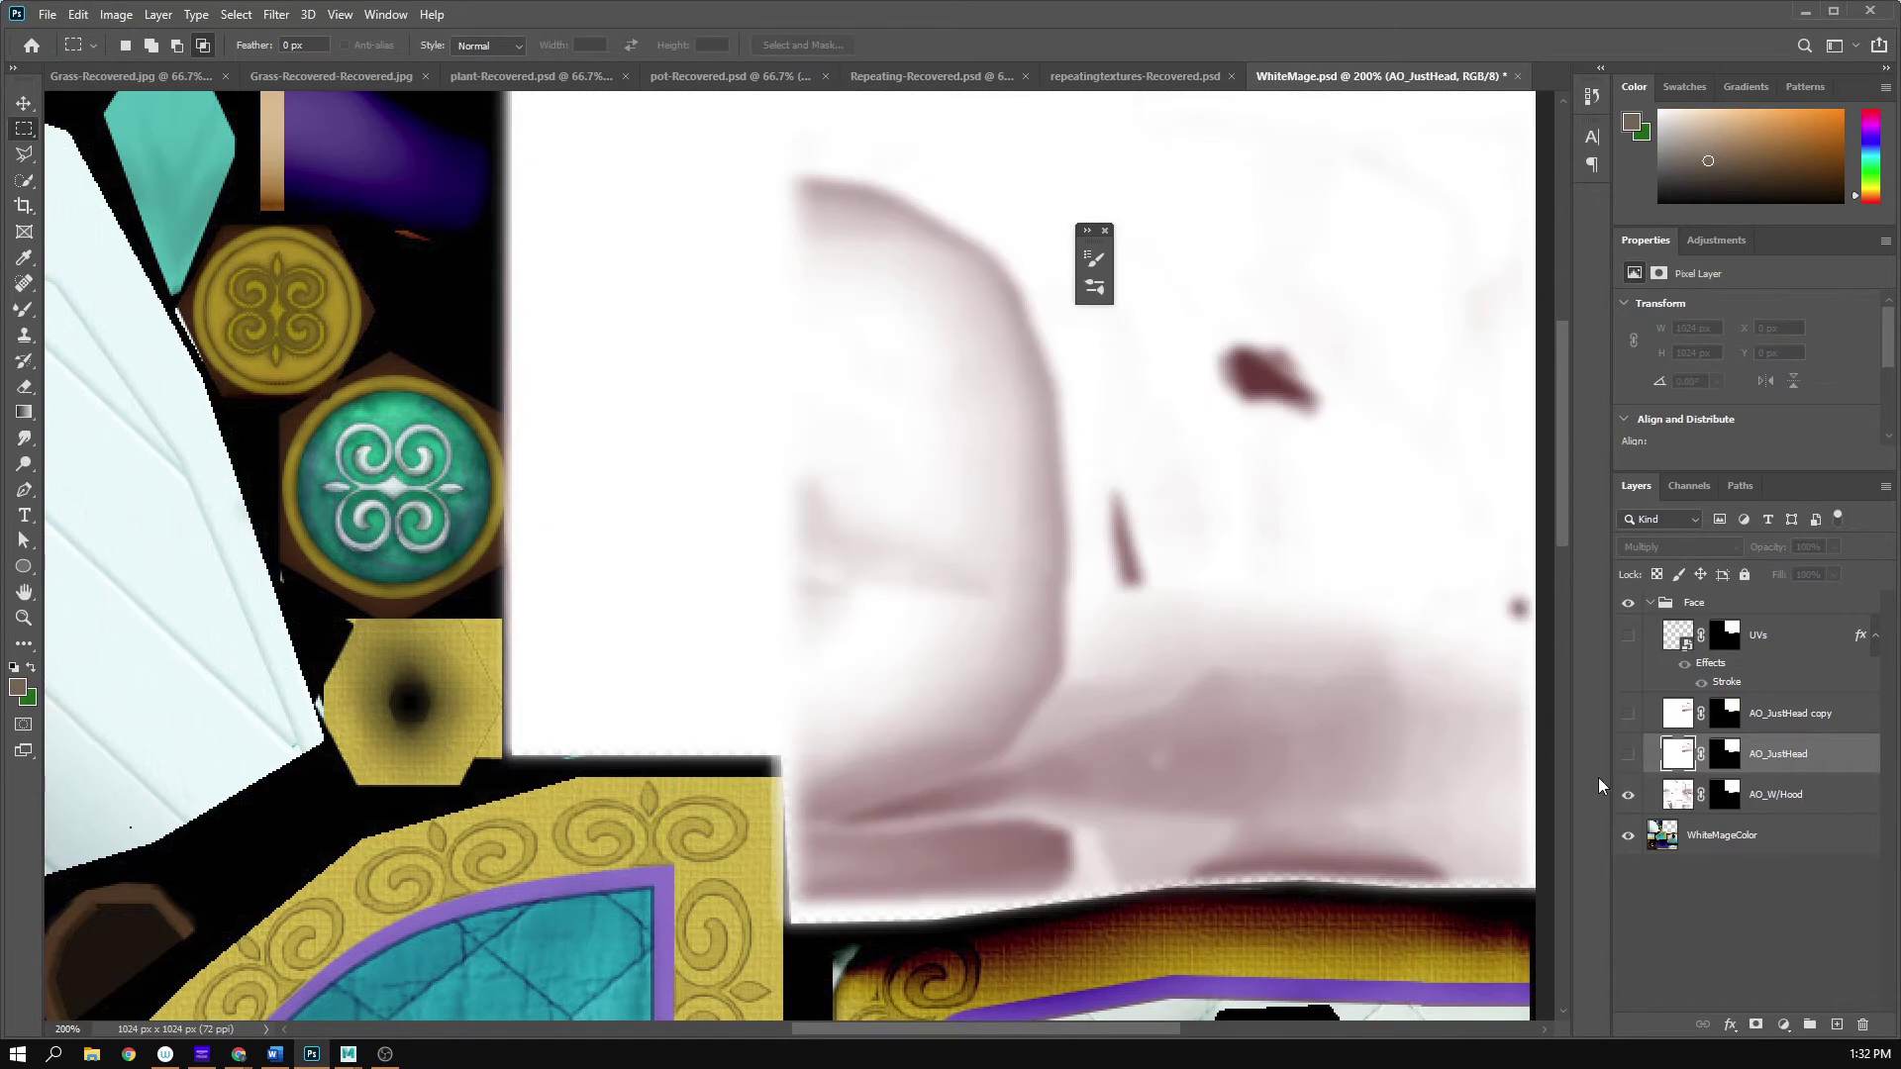
- Isolate AO_JustHead with AO_W/Hood hidden and examine its face, ear and neck shading, briefly comparing both layers together
drag(1042, 580, 1023, 555)
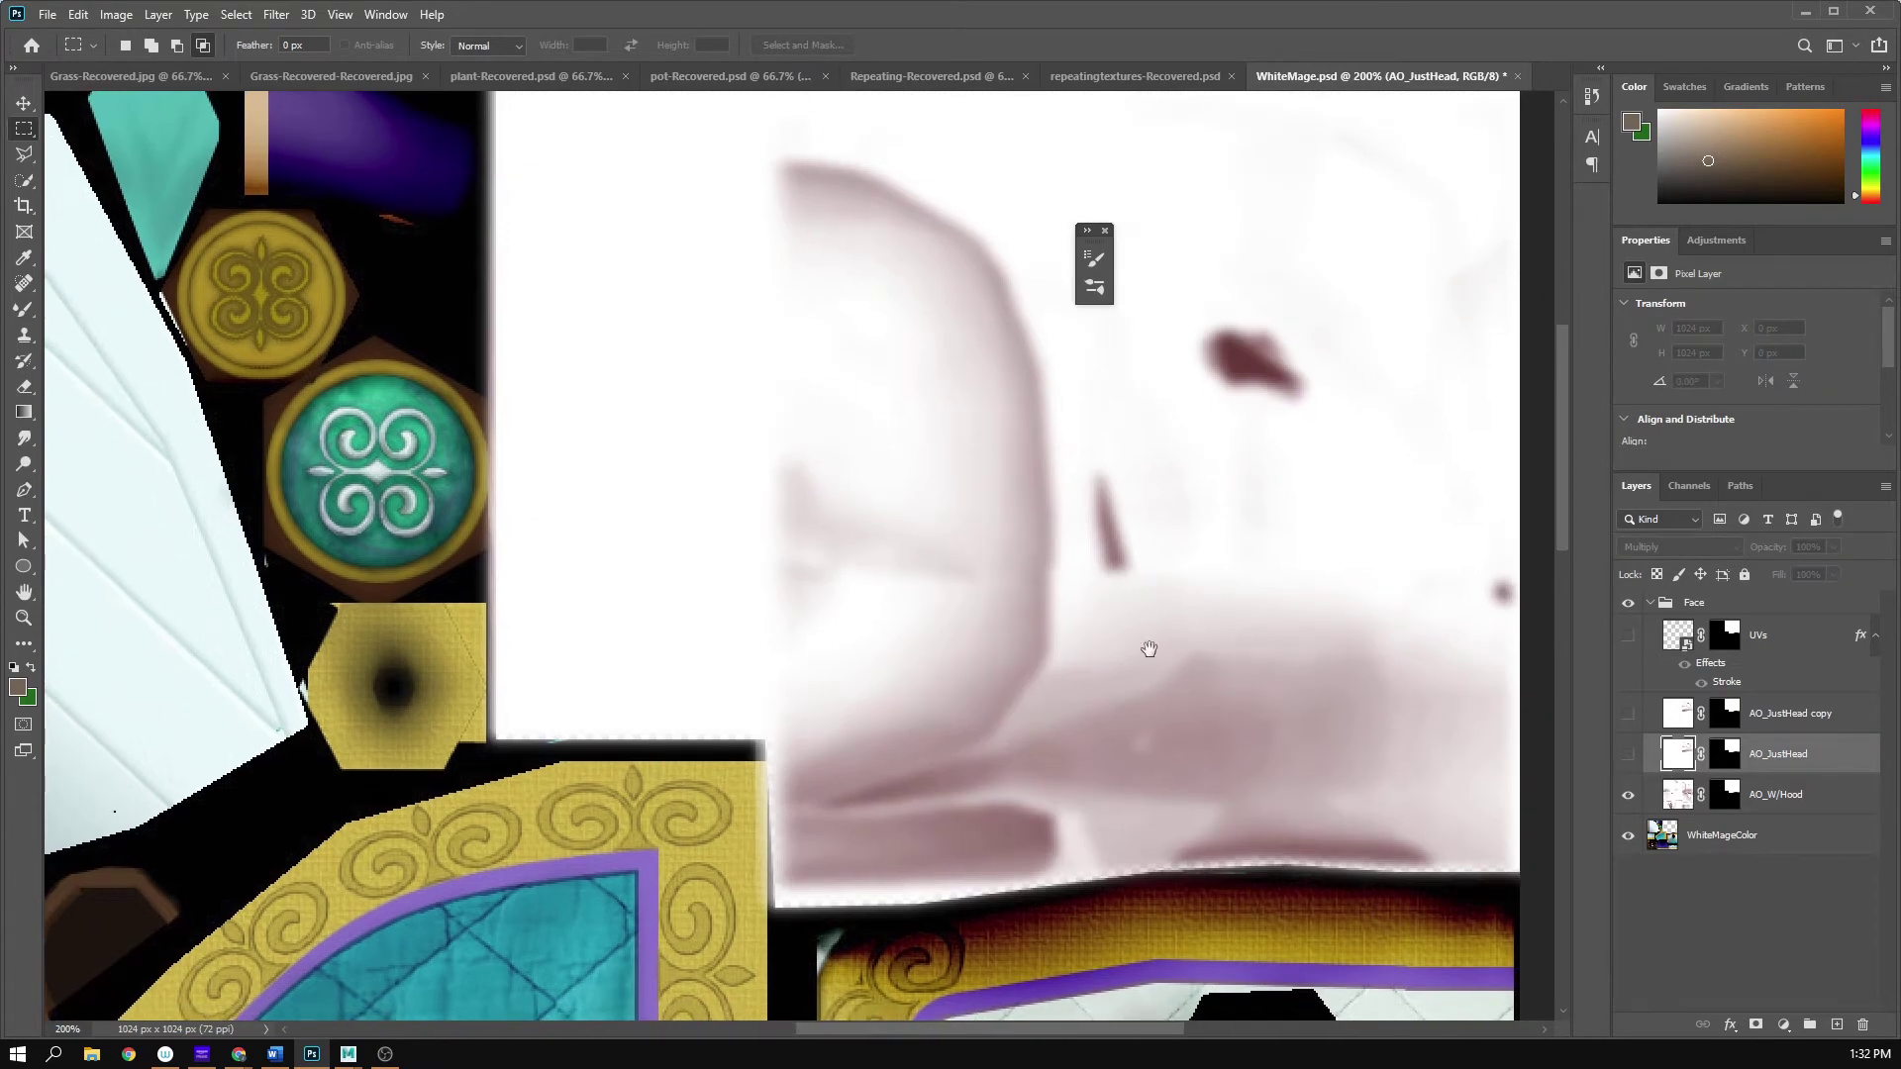
click(1628, 756)
click(1628, 795)
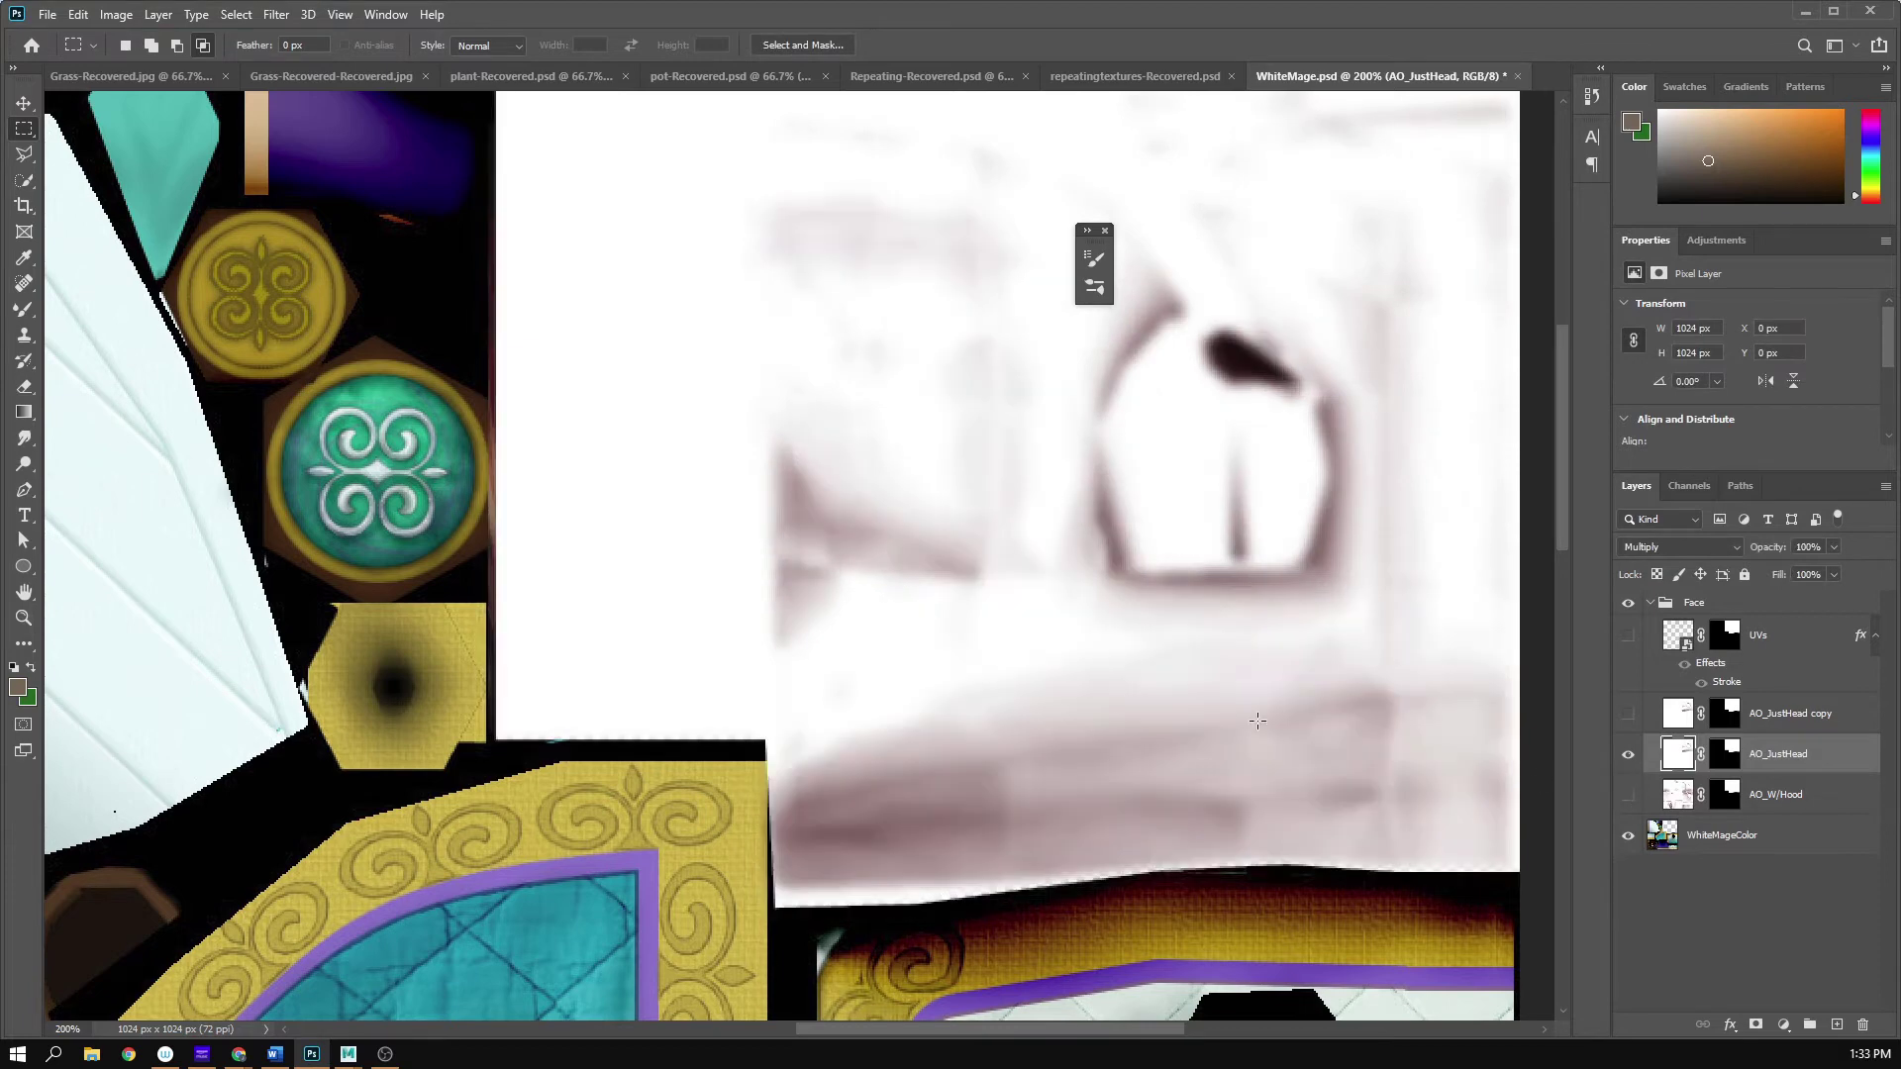
drag(813, 435, 764, 420)
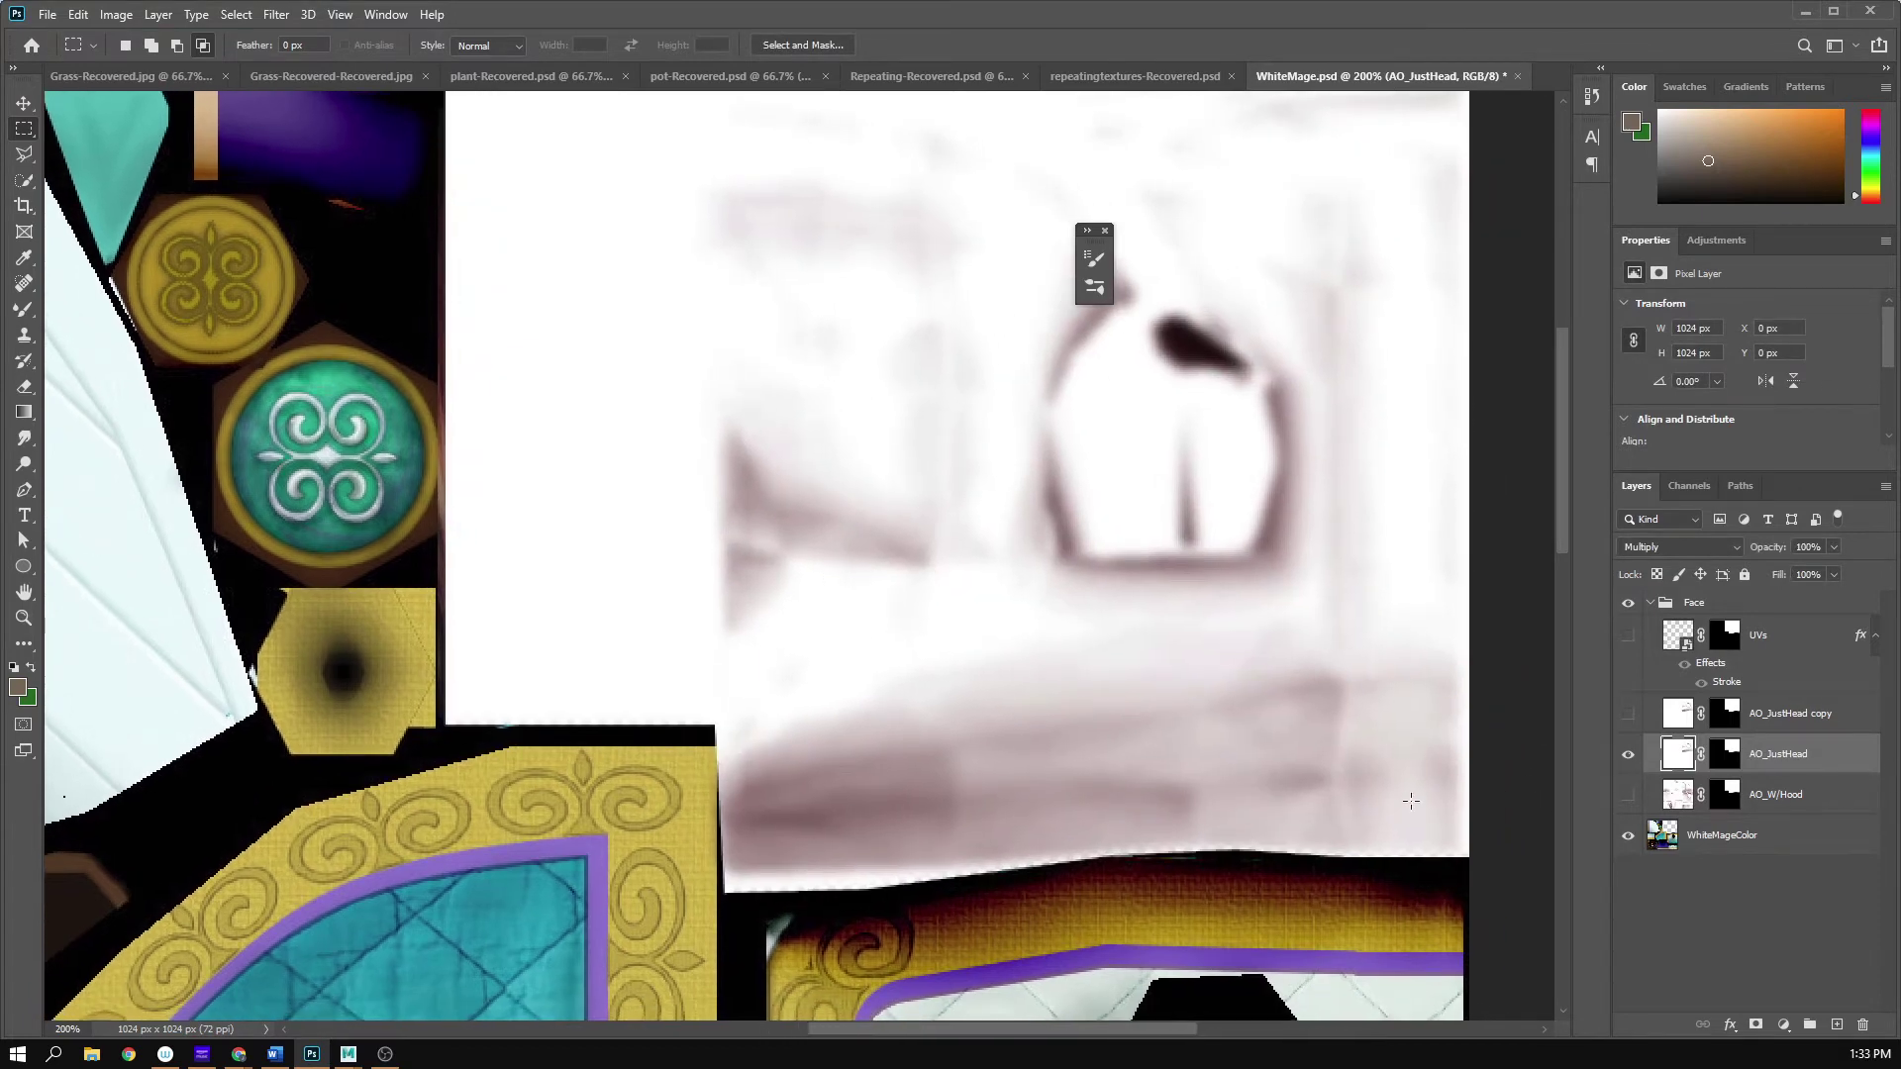
drag(1398, 796, 1342, 781)
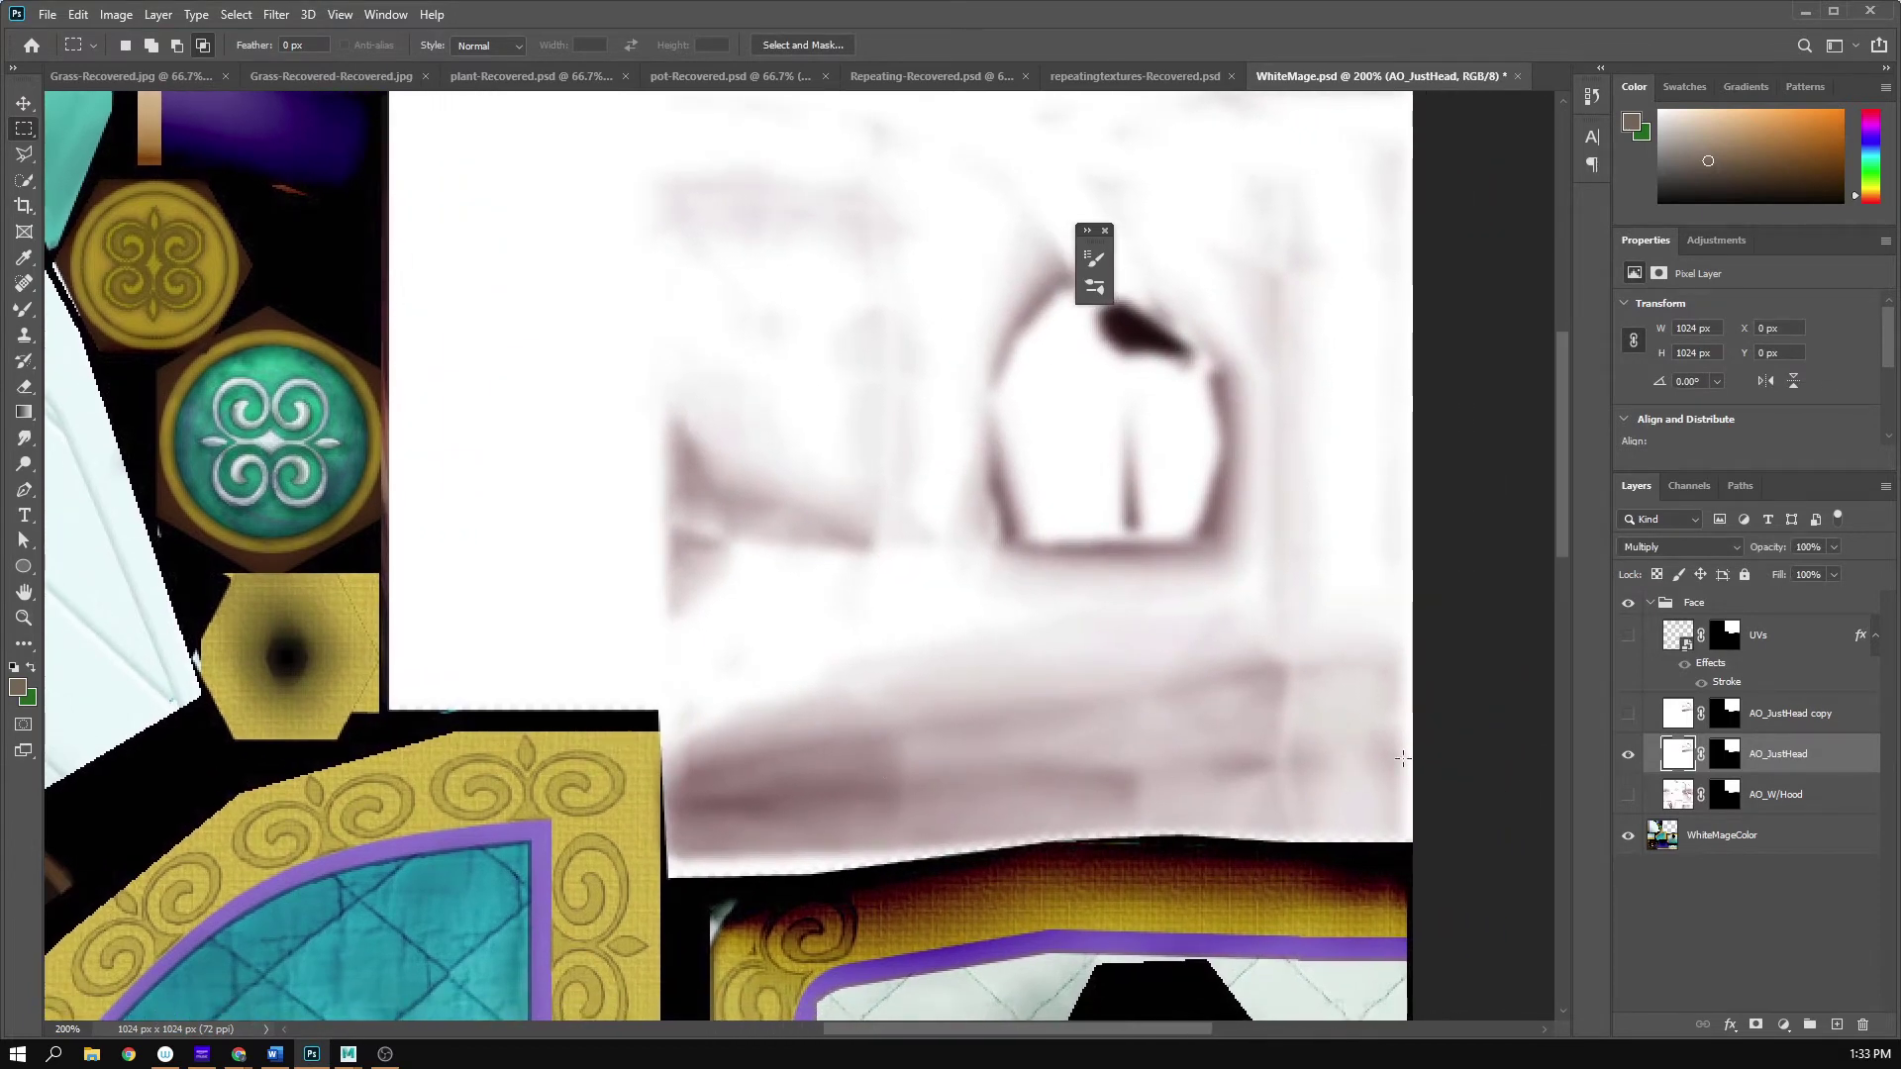
drag(1031, 543, 968, 650)
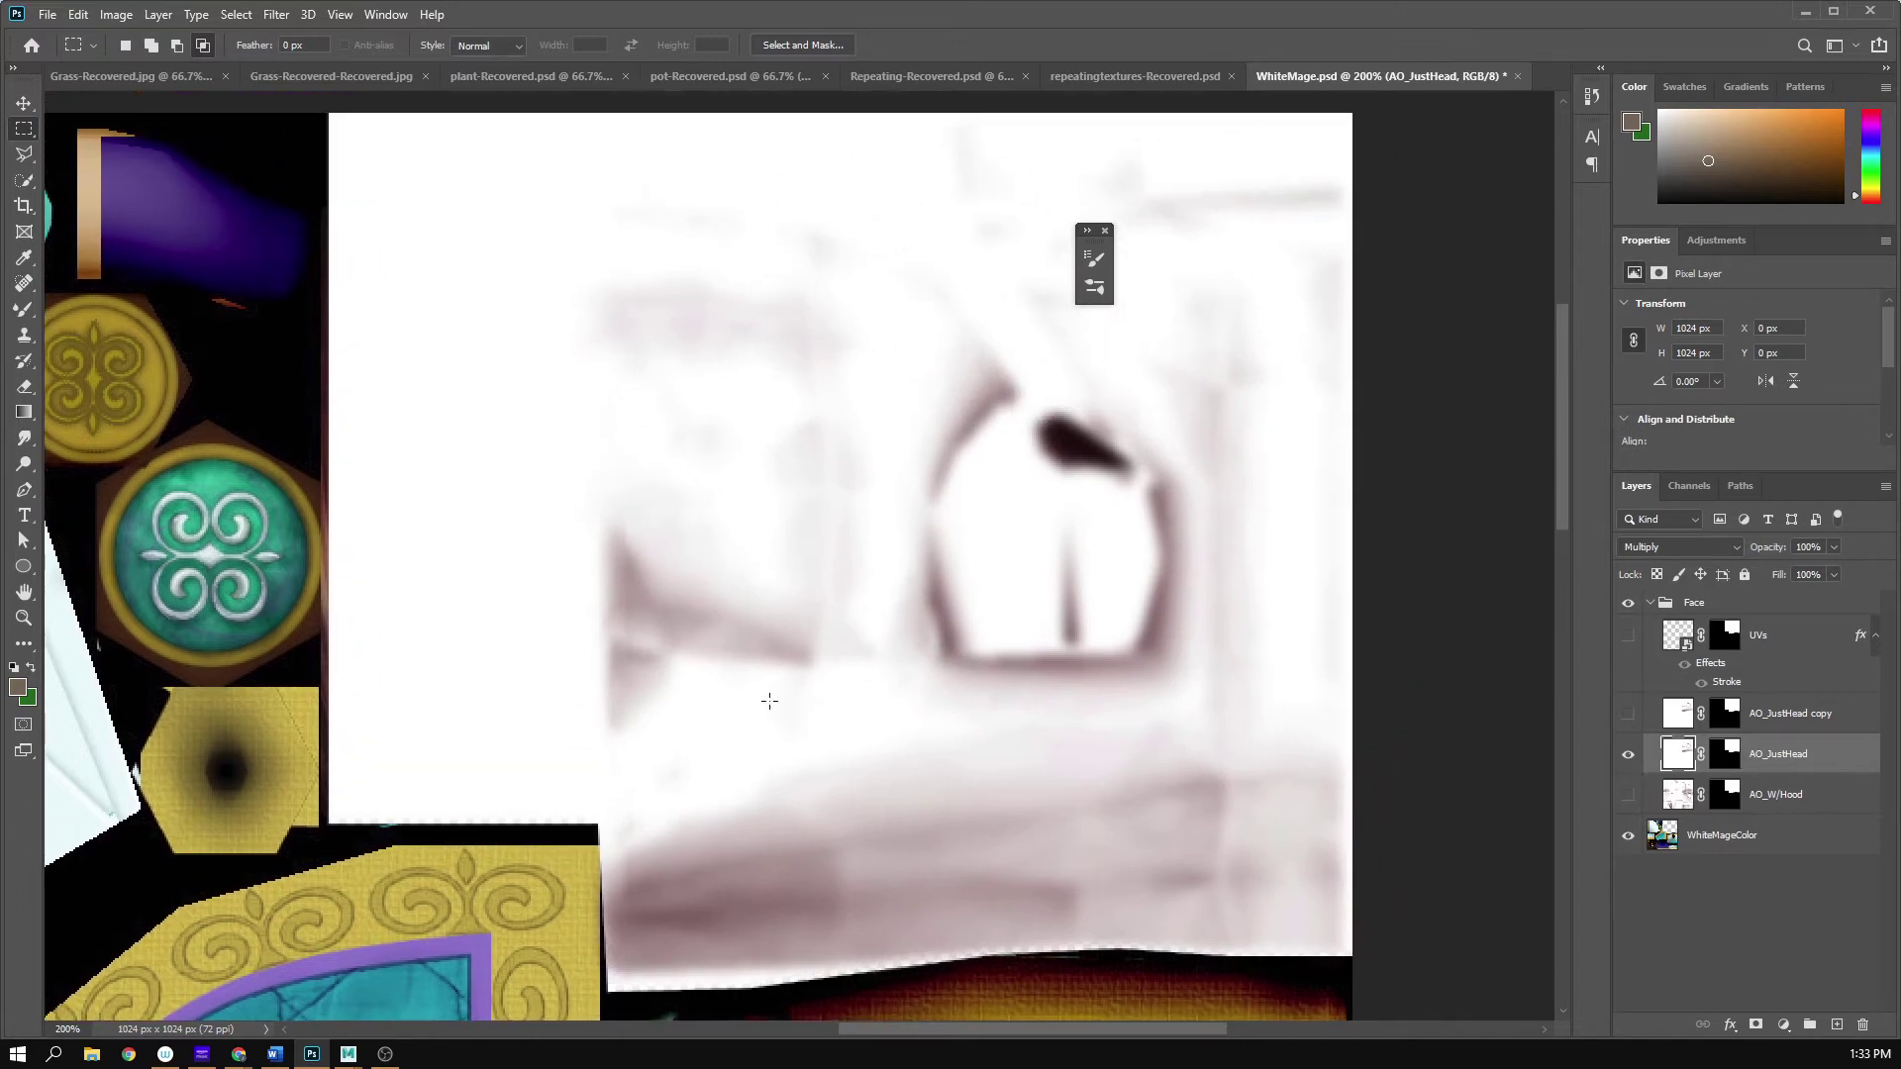
click(1627, 795)
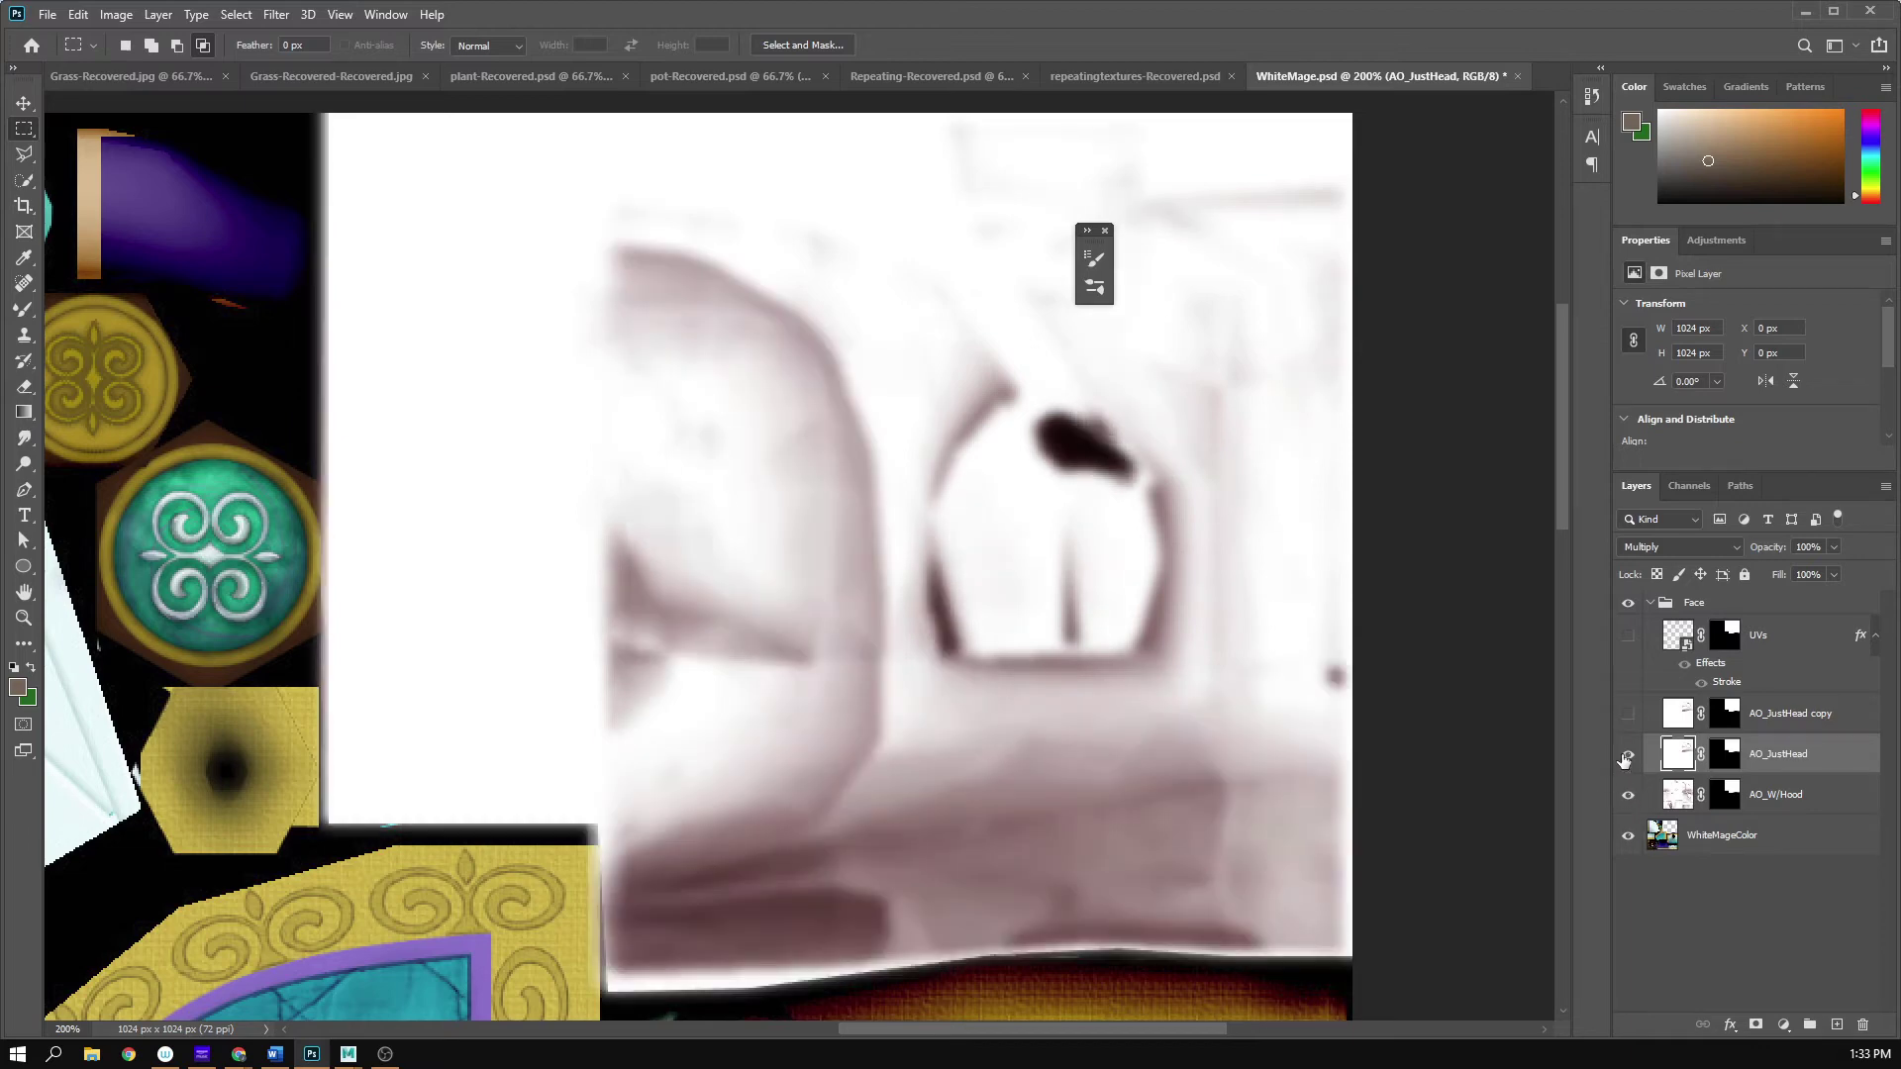
click(1627, 795)
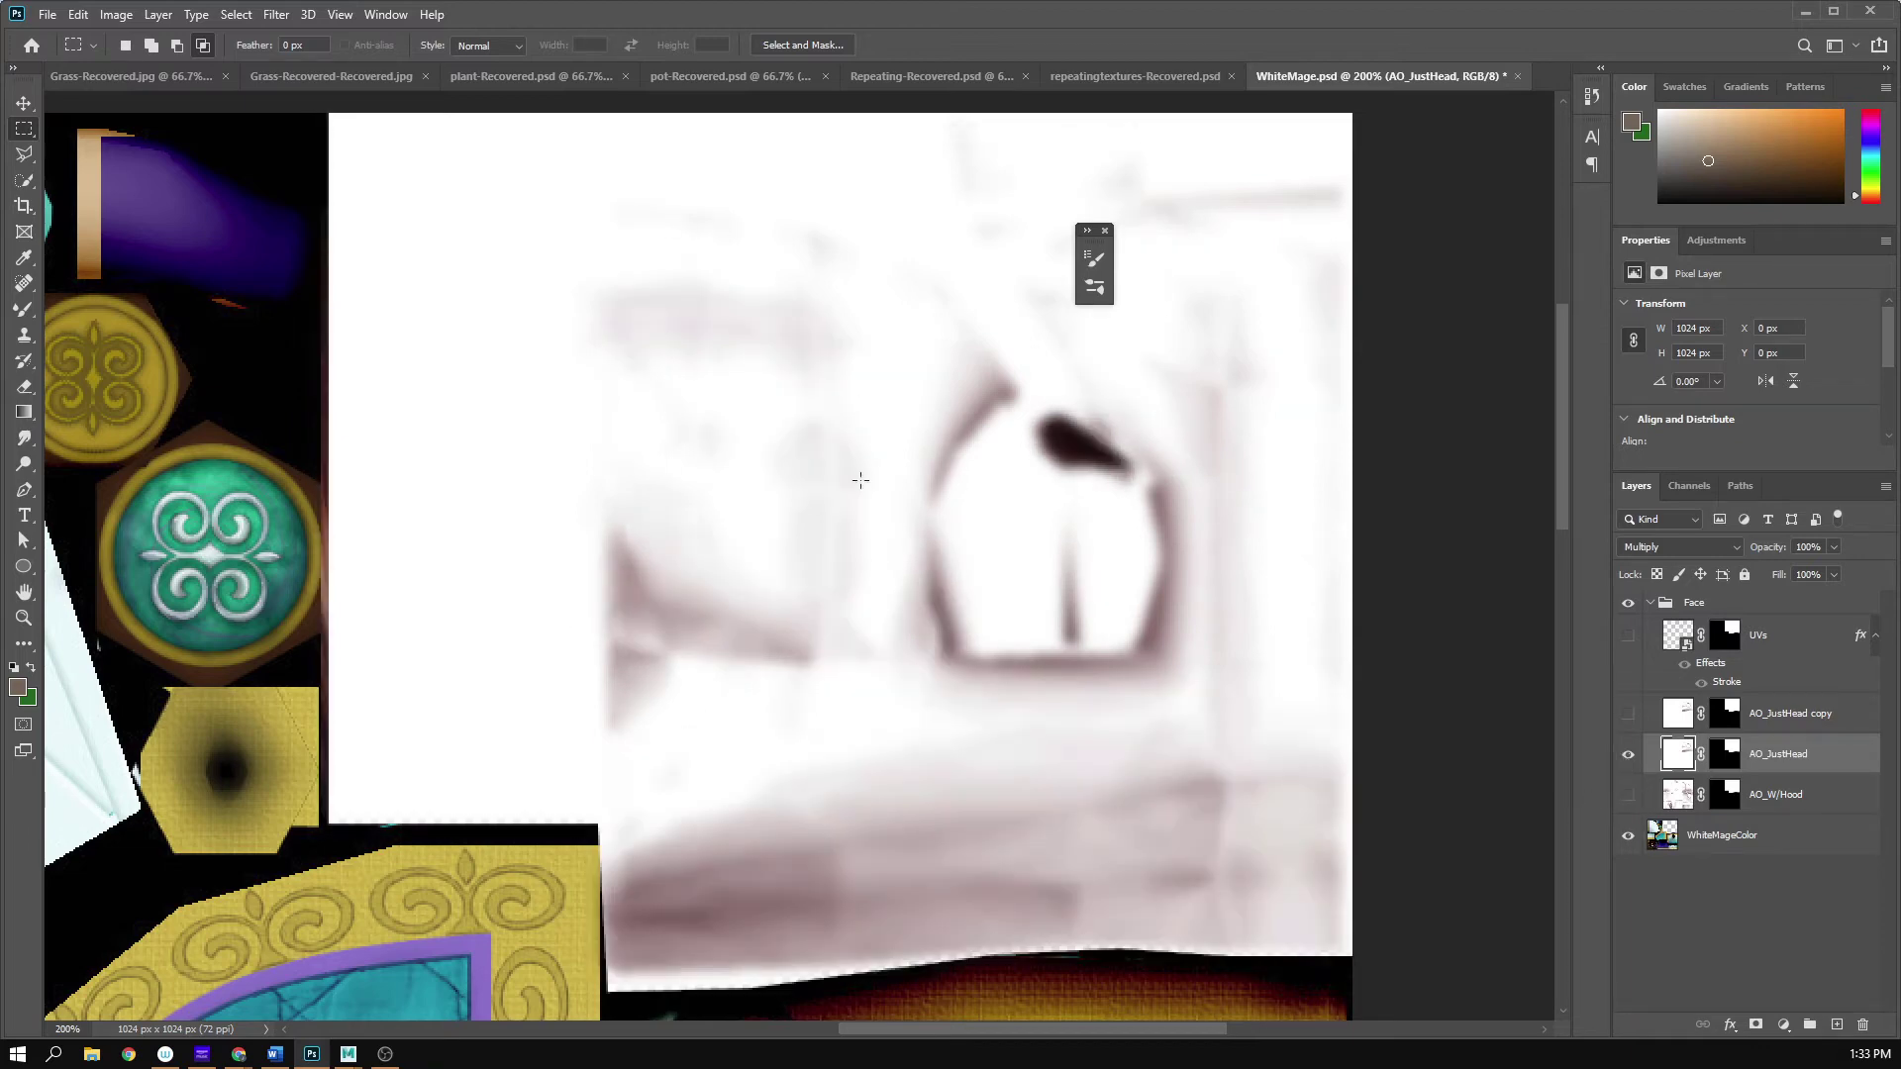
- Paint black on the AO_JustHead layer mask over the front of the face to hide its shading there
click(1728, 762)
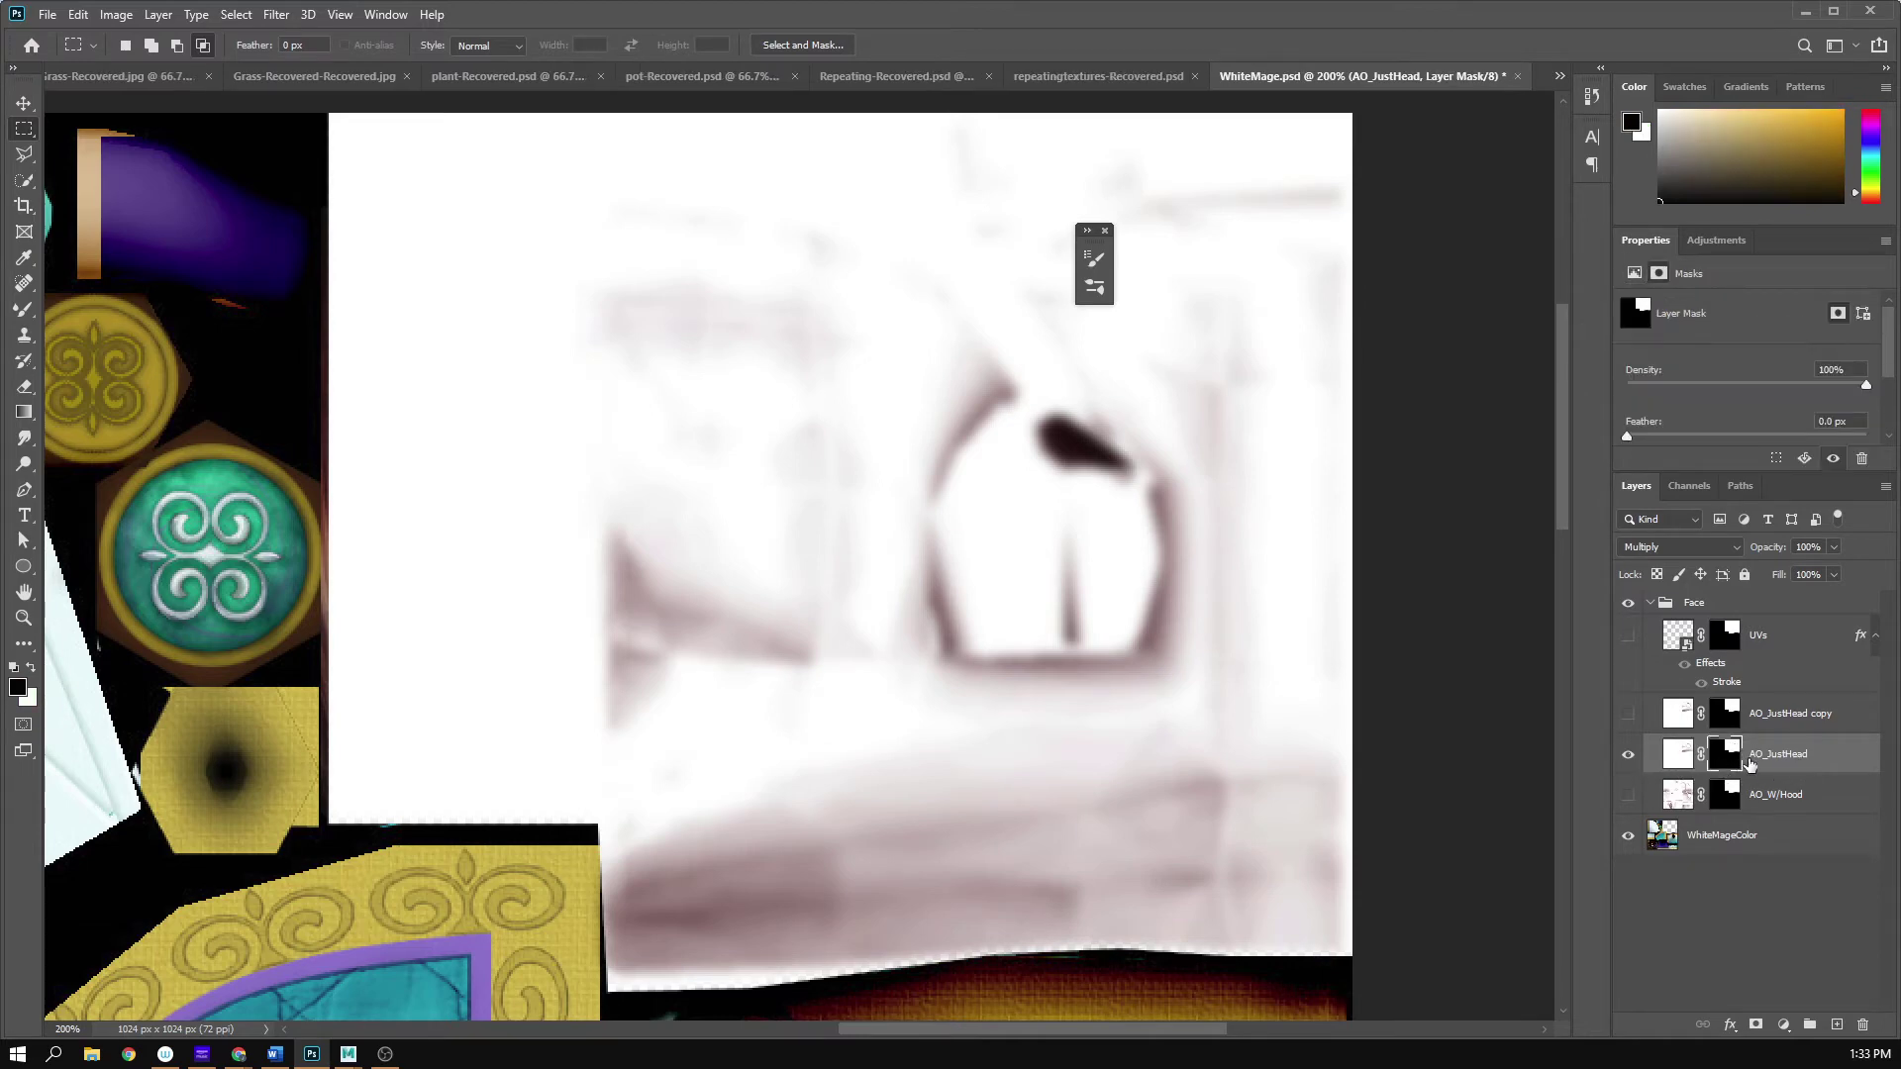
key(b)
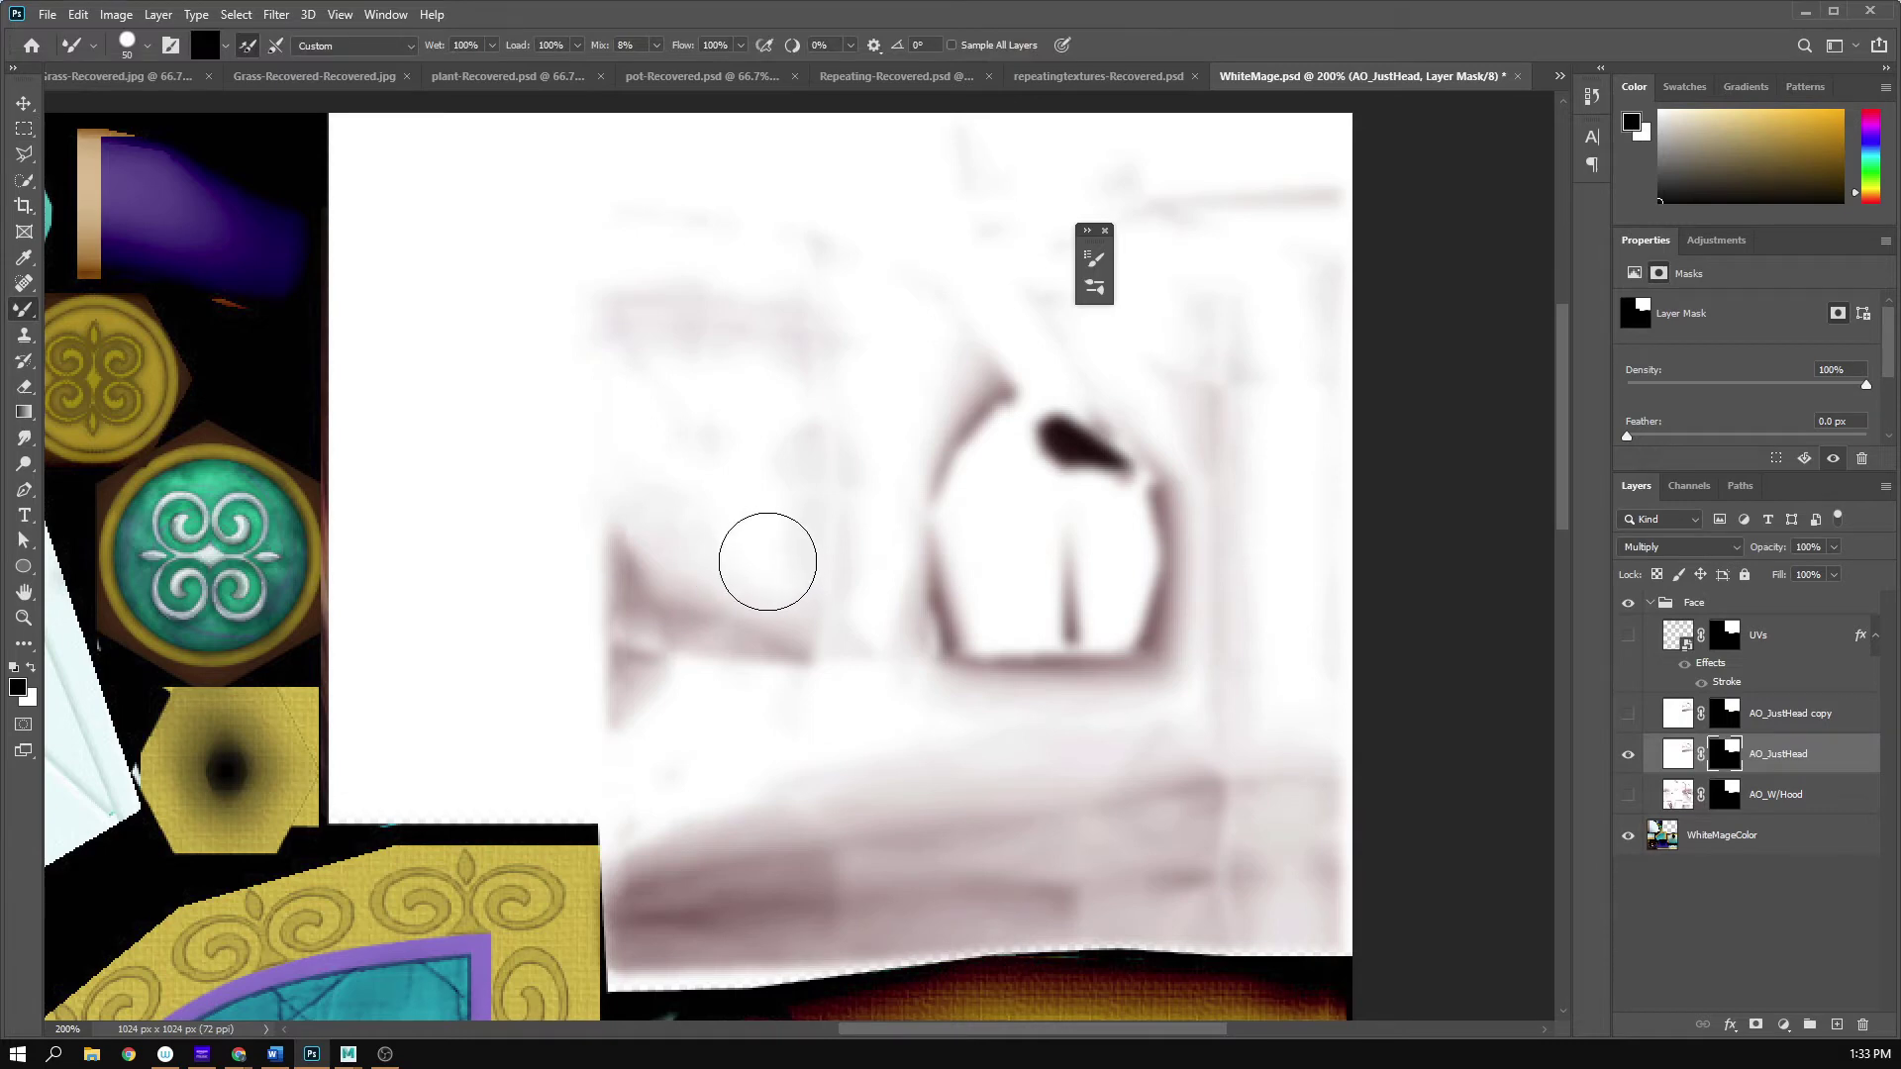
mouse_move(693, 266)
mouse_down()
mouse_move(730, 217)
mouse_move(683, 322)
mouse_up()
key(ctrl+z)
mouse_move(768, 347)
mouse_down()
mouse_move(785, 306)
mouse_move(755, 225)
mouse_move(635, 393)
mouse_move(822, 390)
mouse_move(845, 637)
mouse_move(772, 634)
mouse_move(615, 709)
mouse_move(781, 522)
mouse_move(615, 548)
mouse_move(639, 584)
mouse_move(628, 708)
mouse_move(1080, 626)
mouse_up()
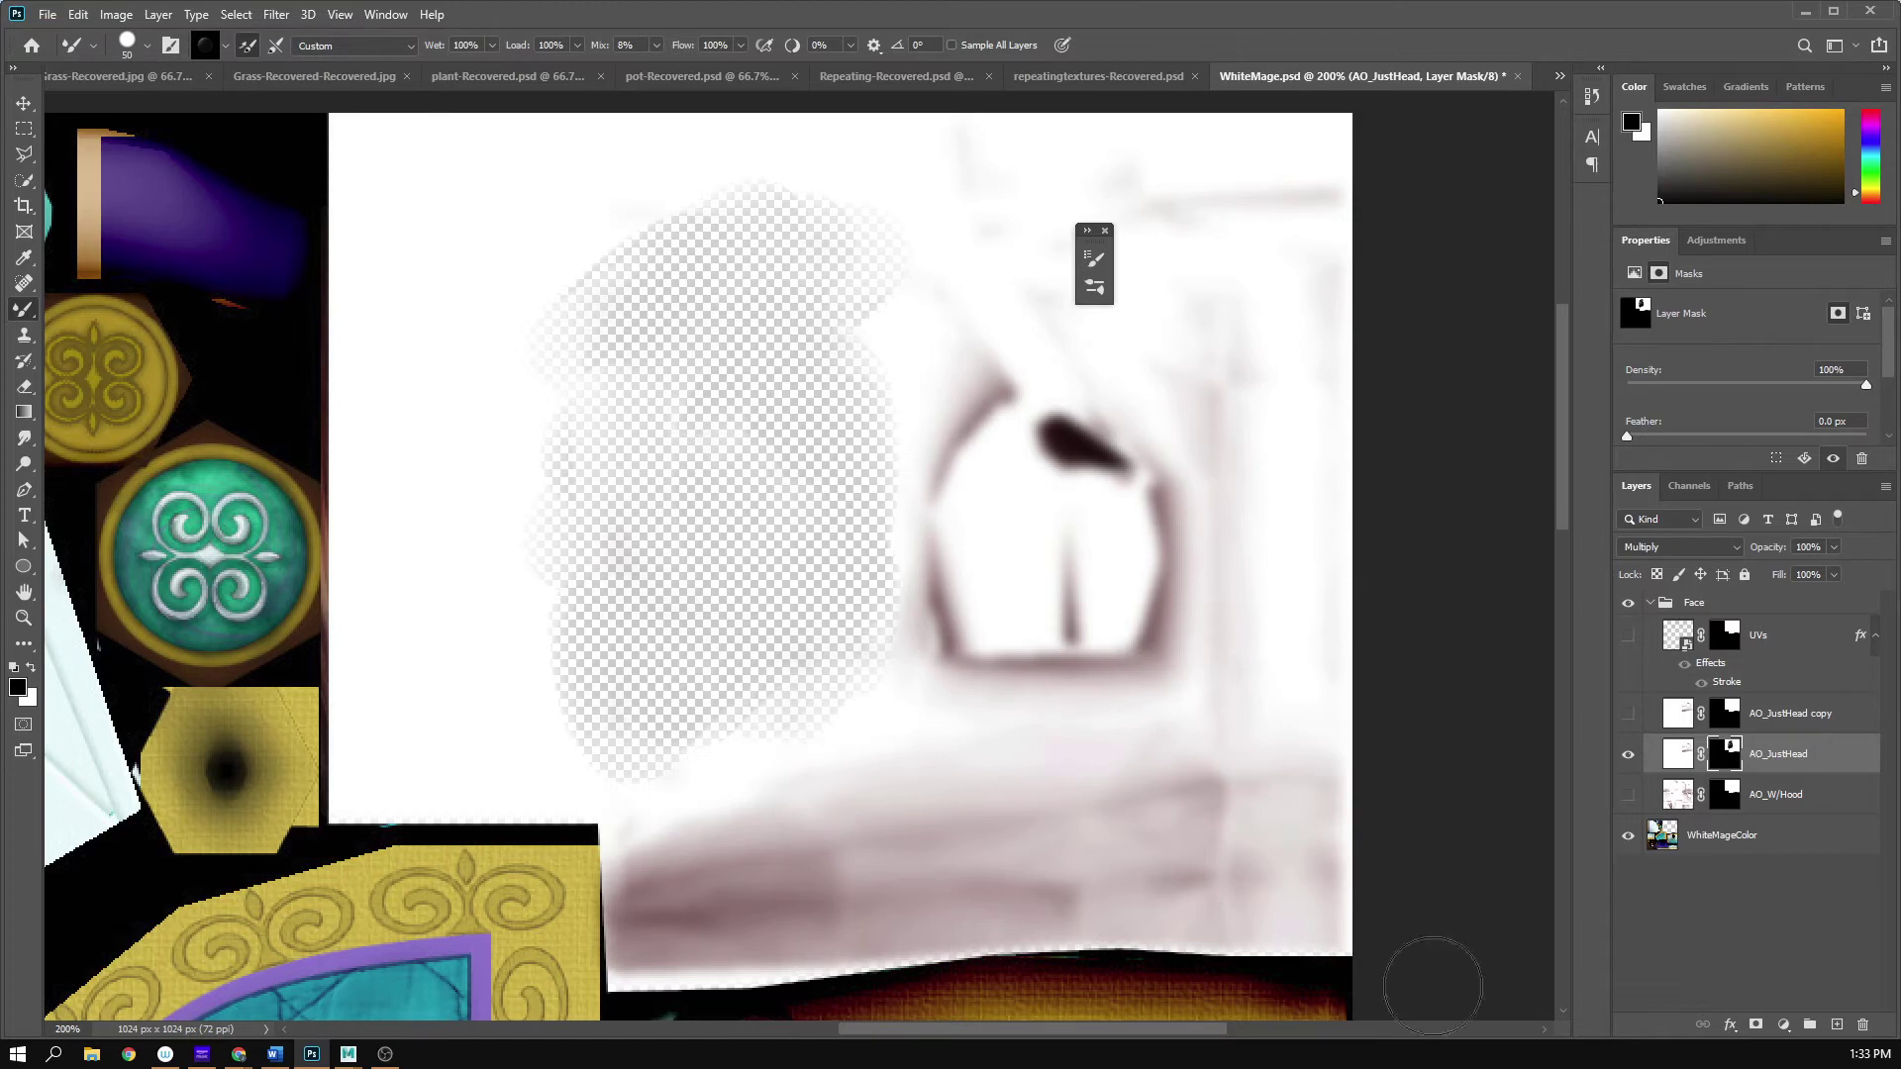
- Show AO_W/Hood beneath the masked AO_JustHead and compare the layers separately and combined, leaving both visible
click(1628, 794)
click(1628, 758)
click(1627, 757)
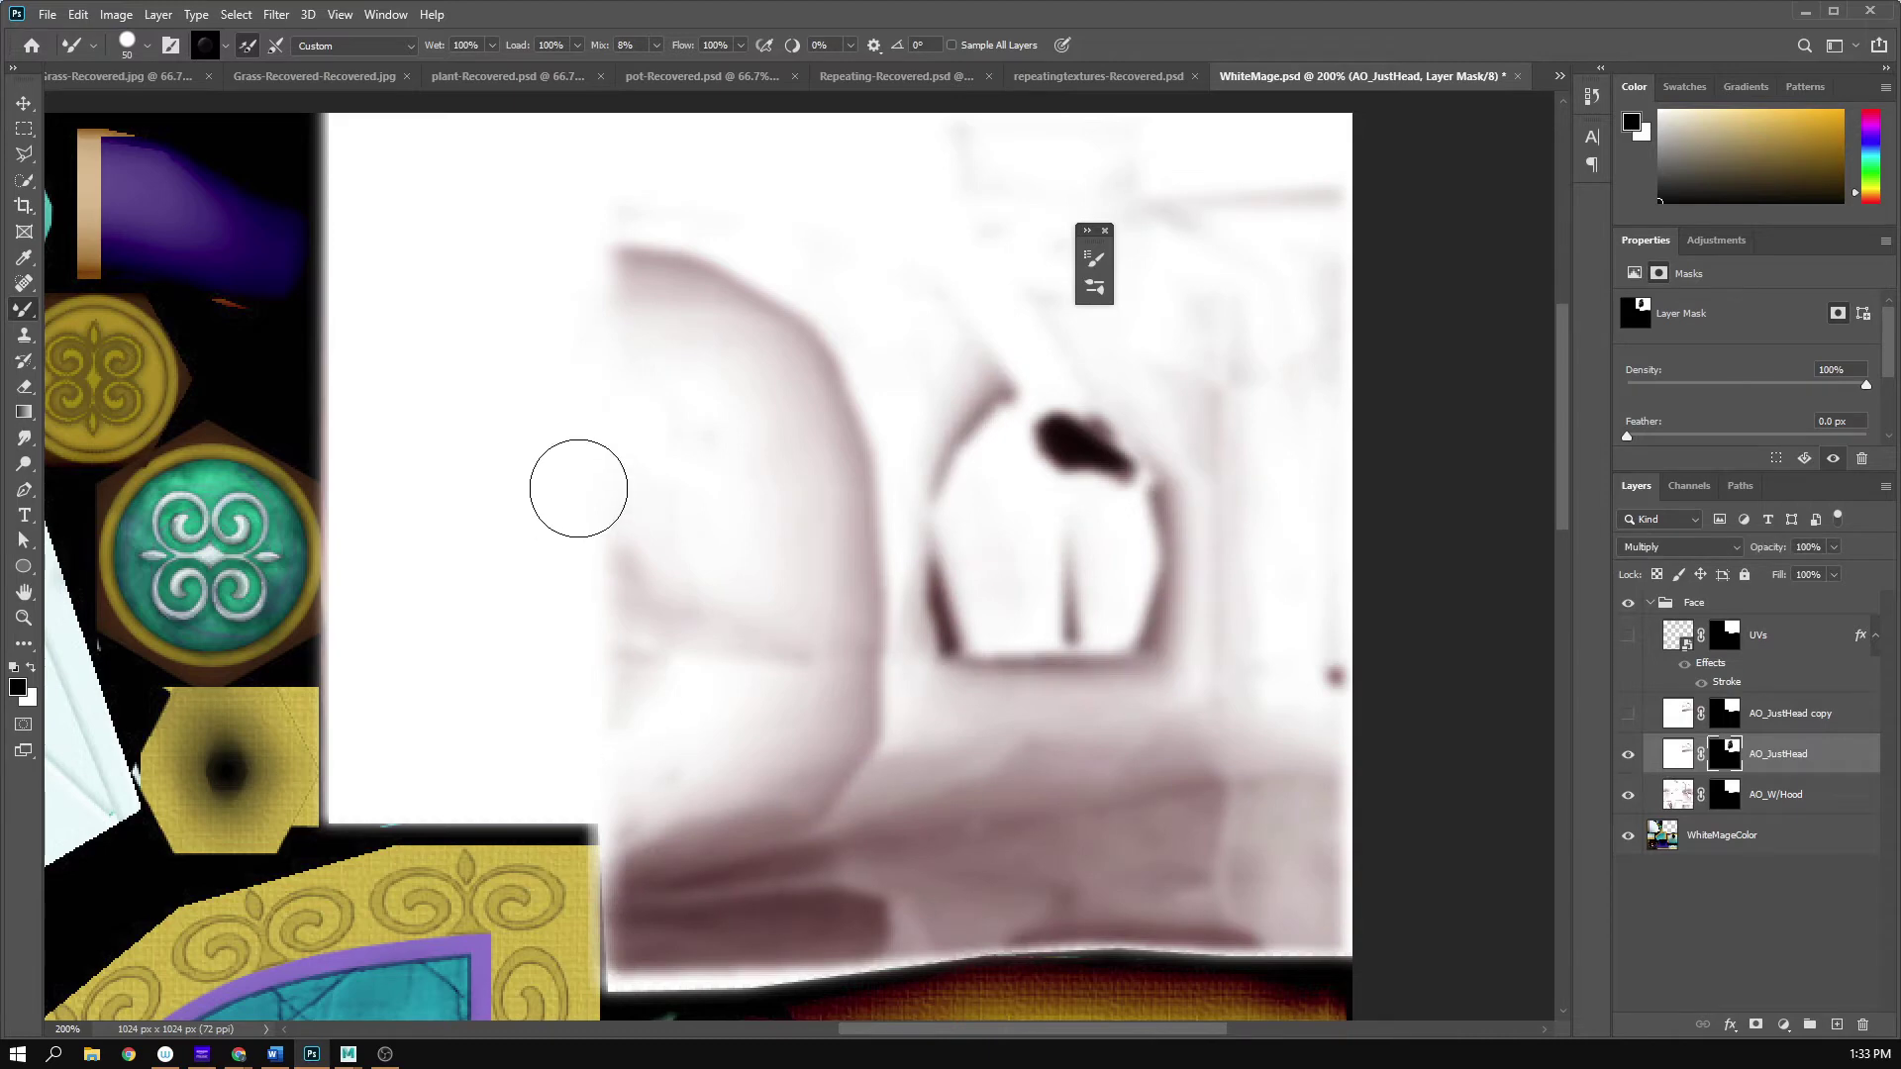
click(1628, 757)
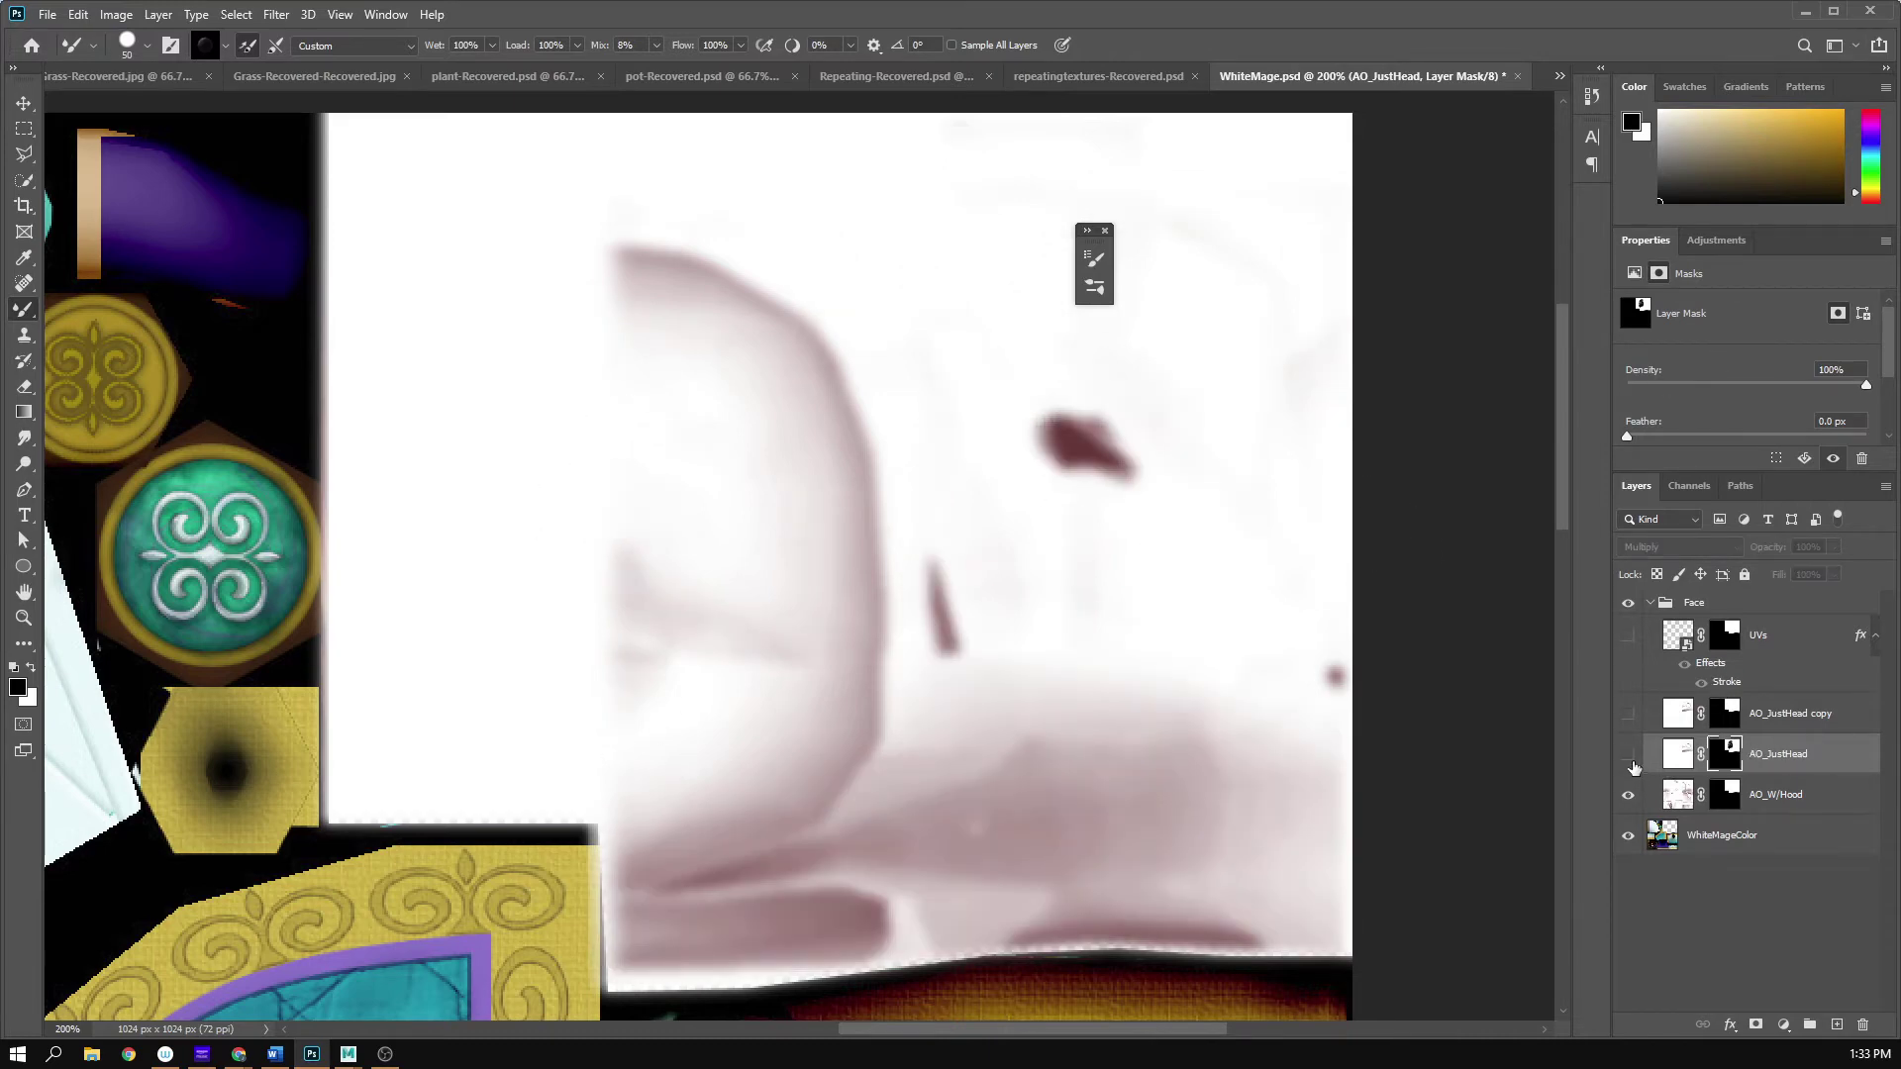
click(1627, 794)
click(1627, 755)
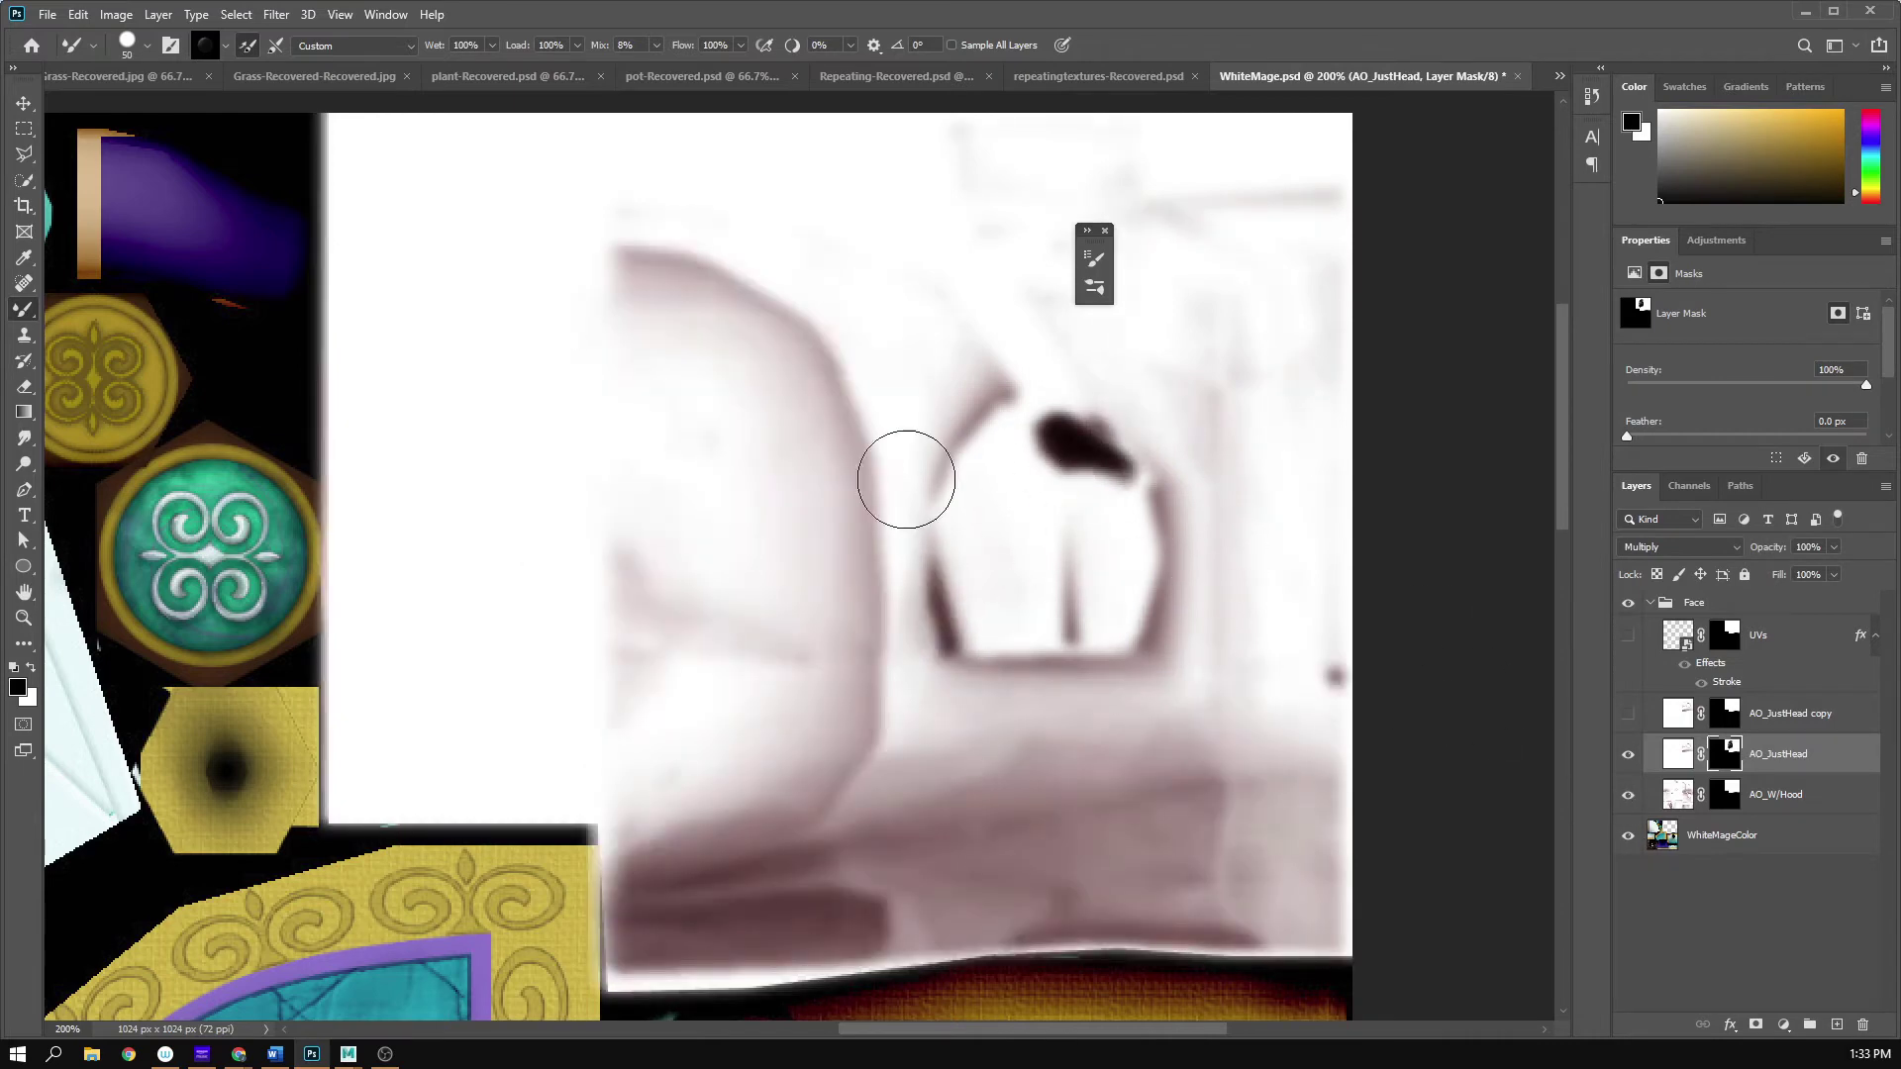
scroll(971, 615, down, 3)
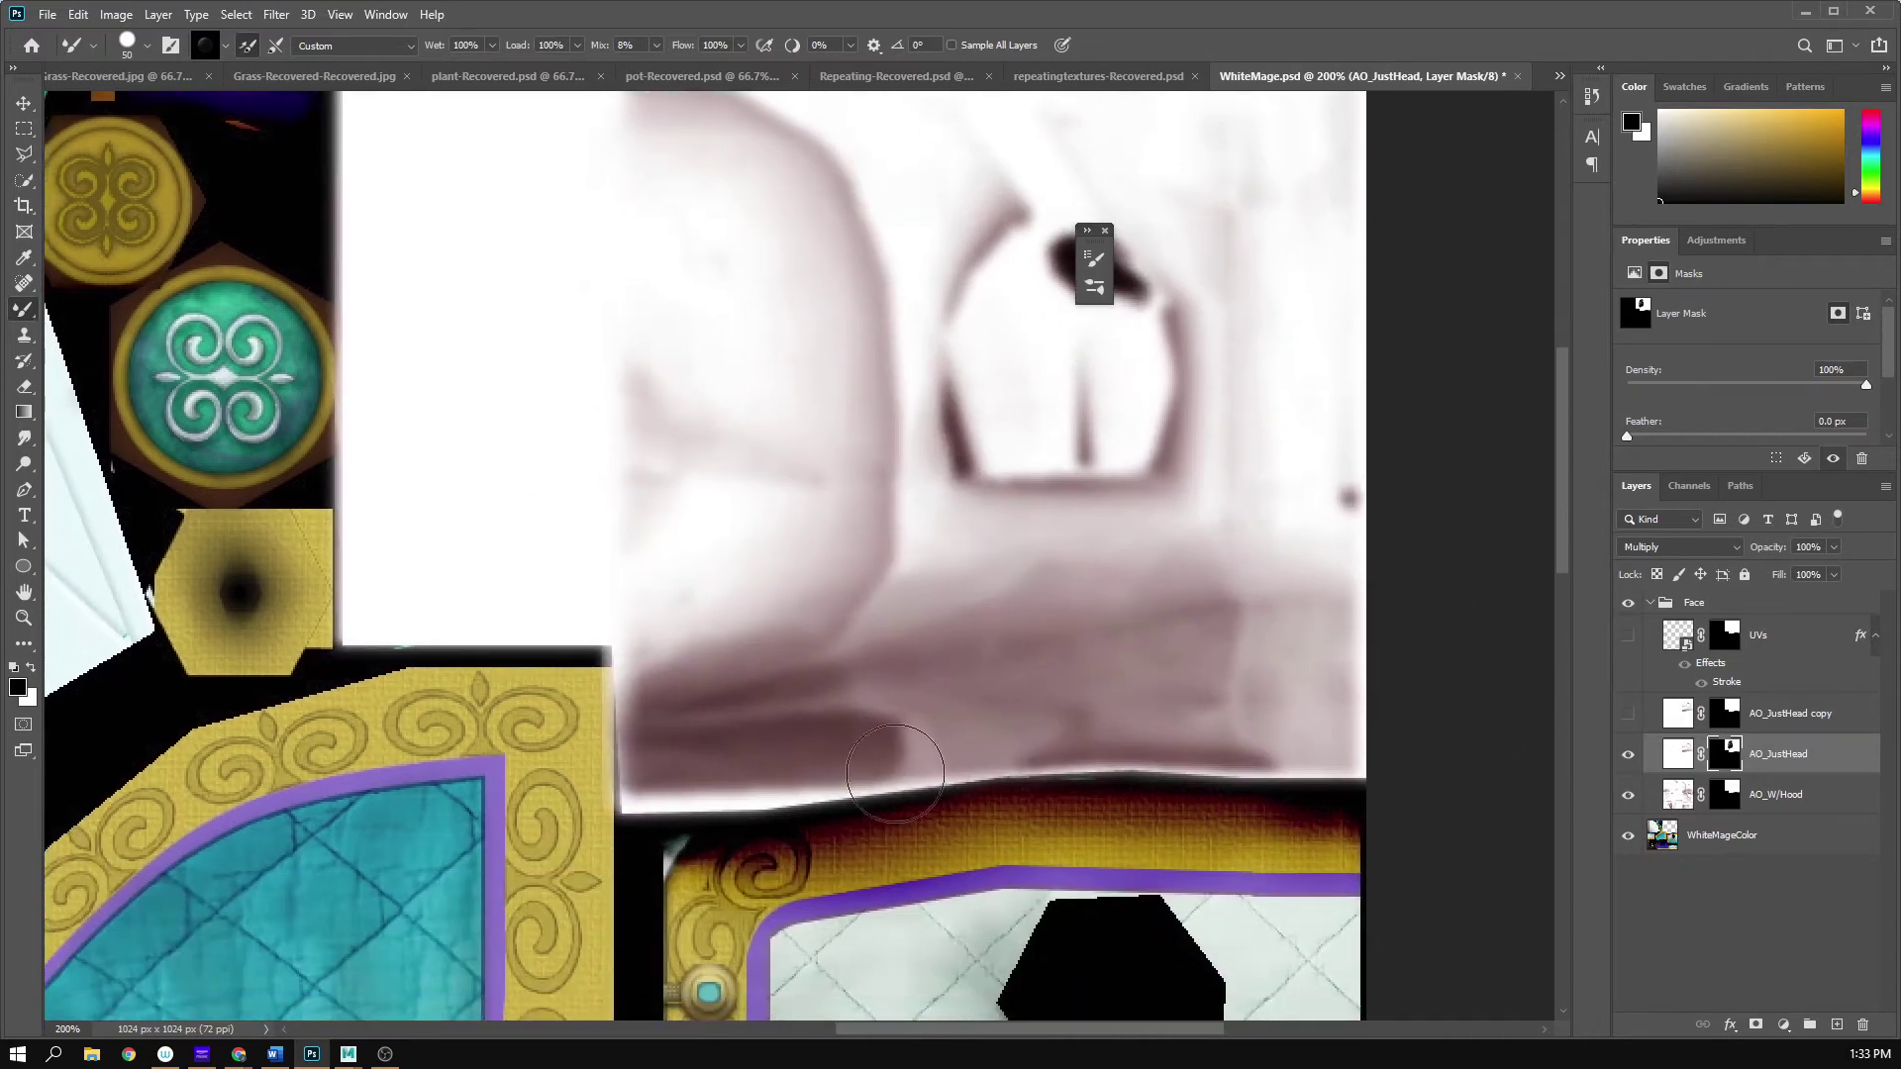
scroll(930, 475, up, 2)
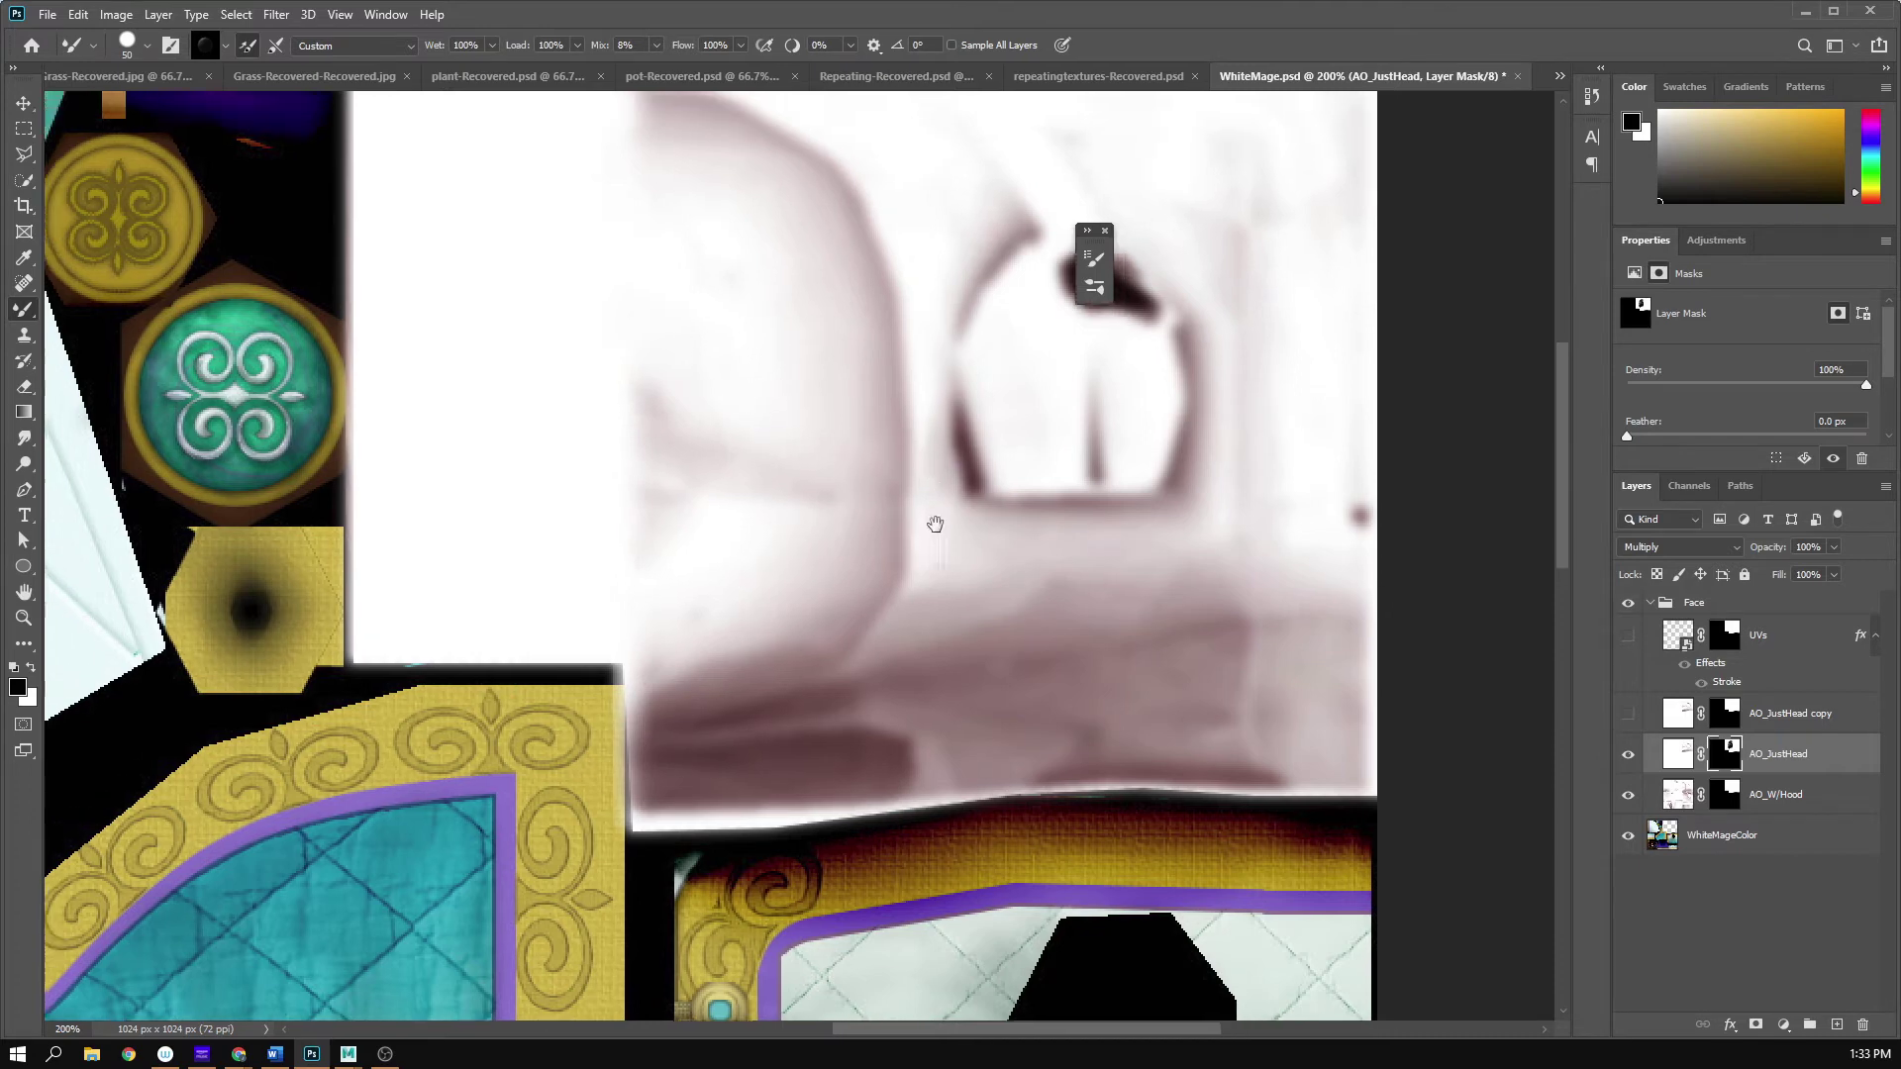
- Blend the shading edge between jaw and neck on AO_W/Hood with the Mixer Brush, check it at 400%, and save the texture
click(1683, 795)
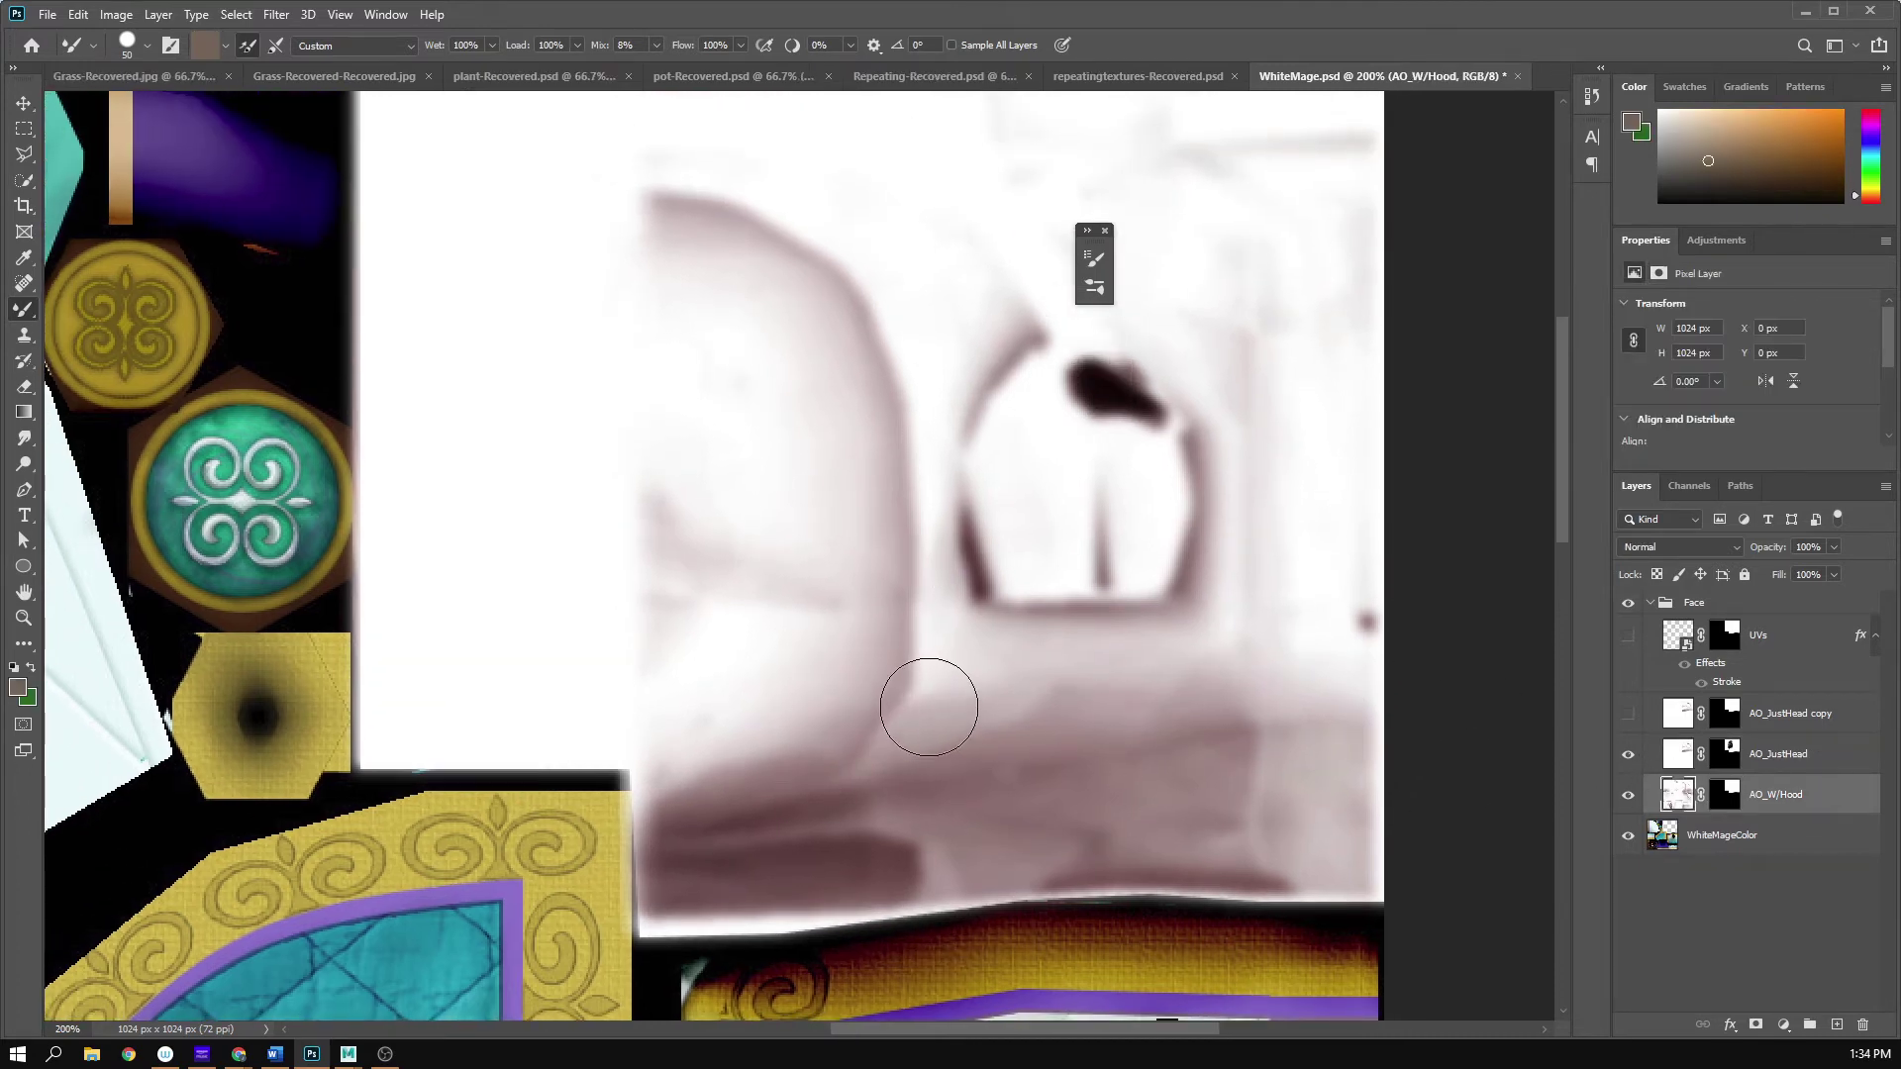
drag(861, 815, 915, 706)
key(z)
click(908, 717)
click(907, 724)
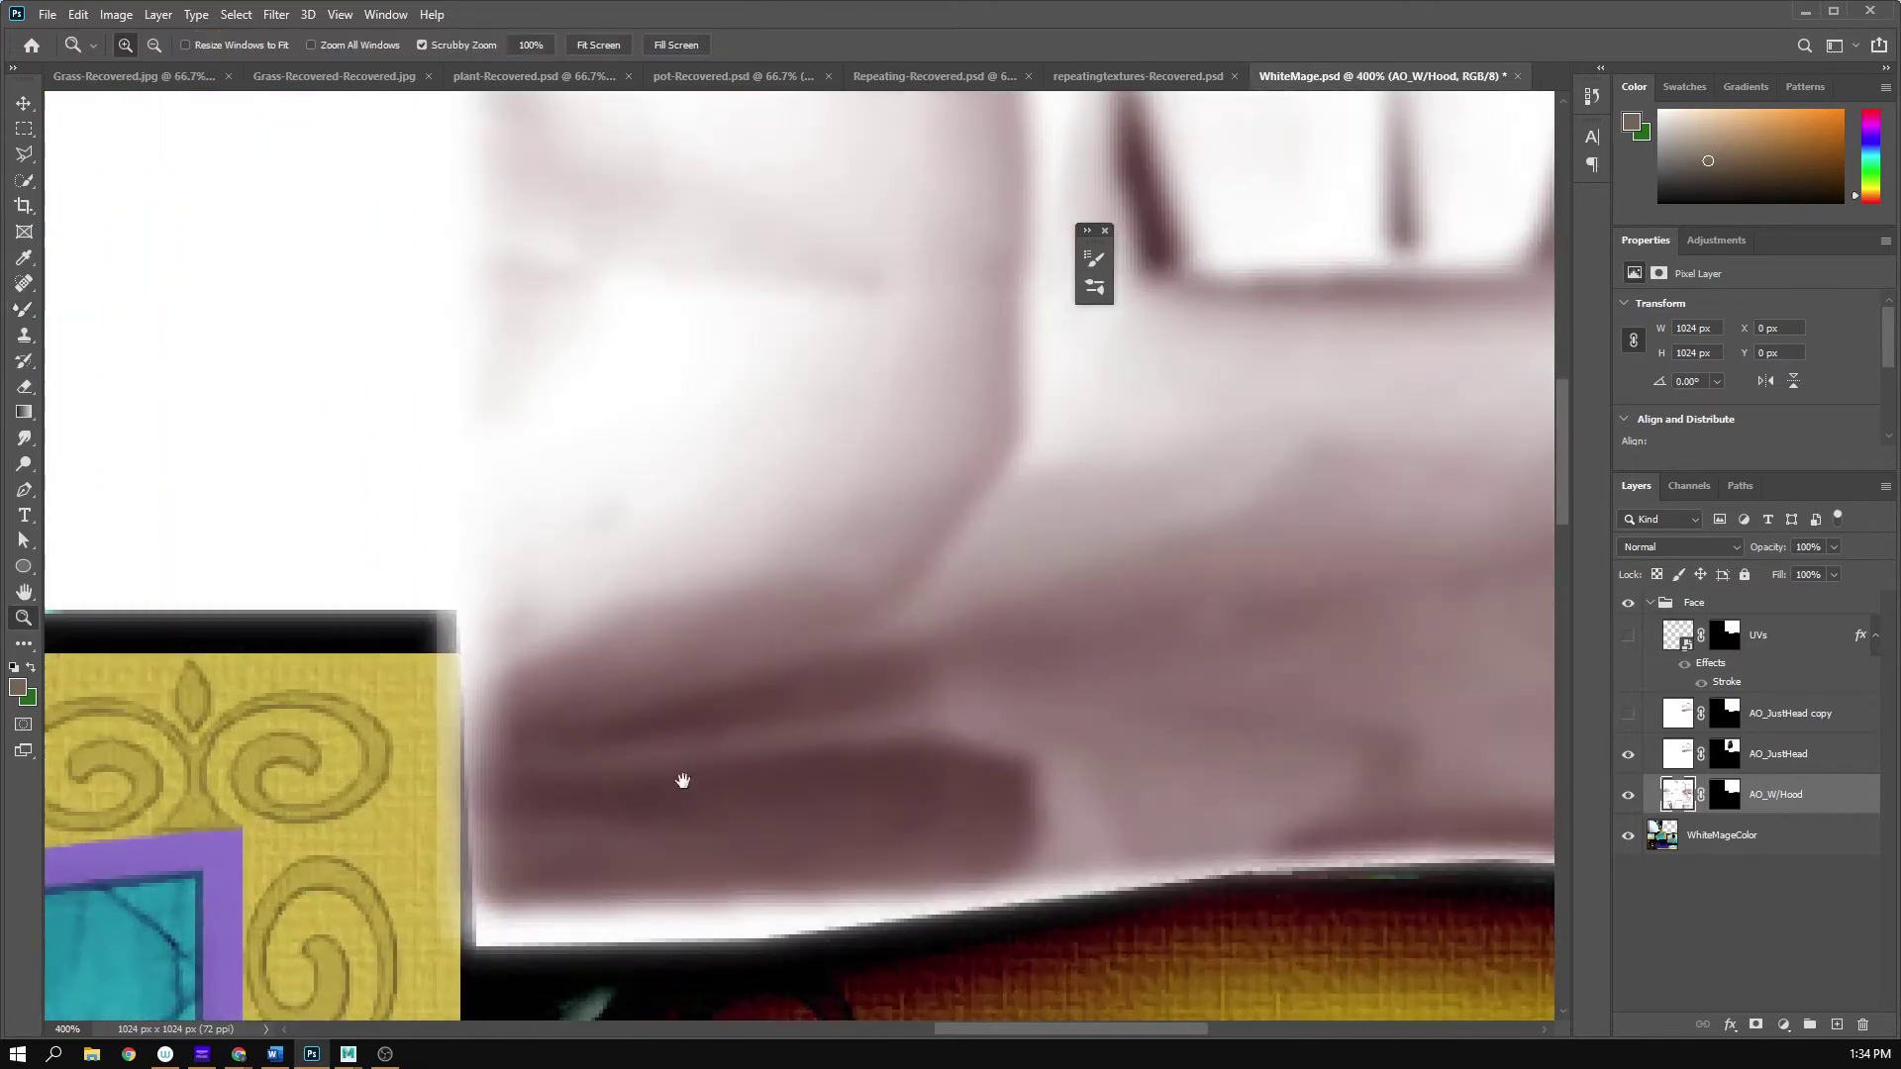
drag(679, 781, 750, 745)
key(ctrl+s)
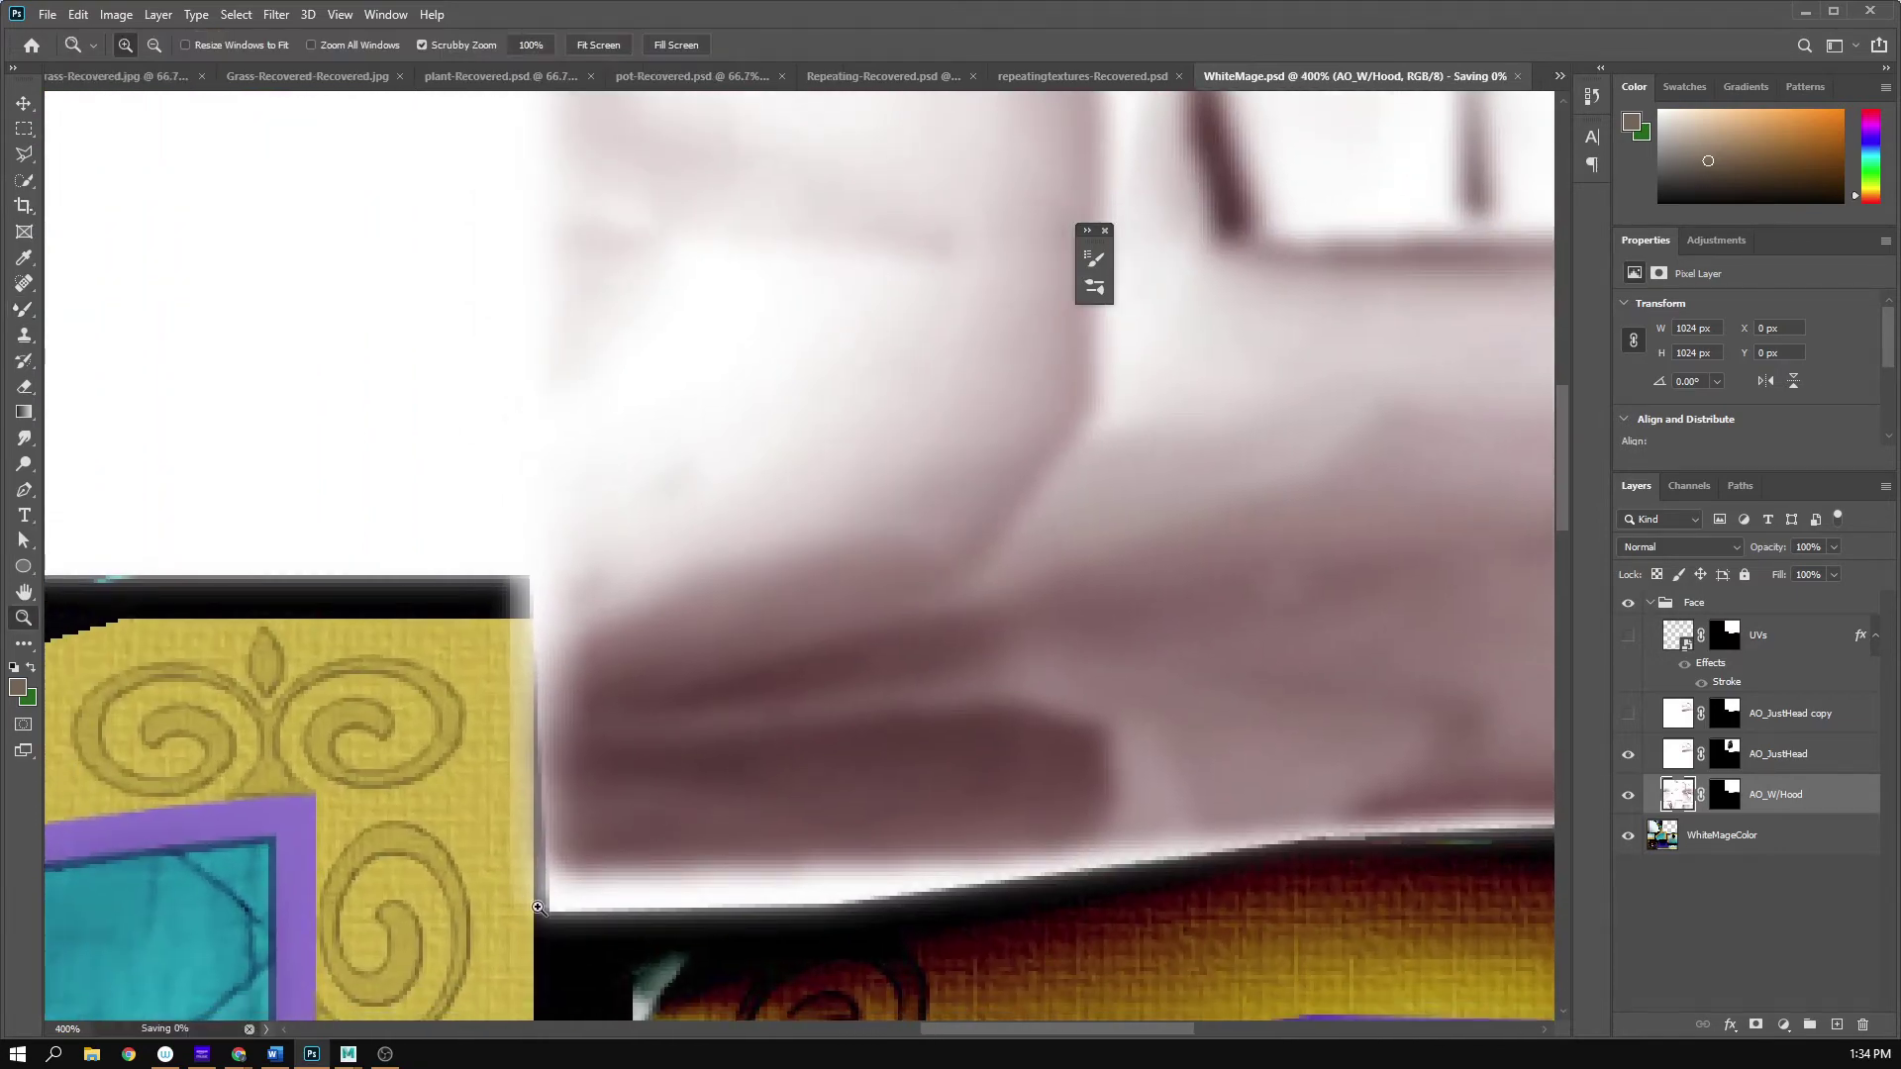
- Switch to Maya and examine the updated jaw, neck and face shading on the White Mage model from several angles
click(350, 1058)
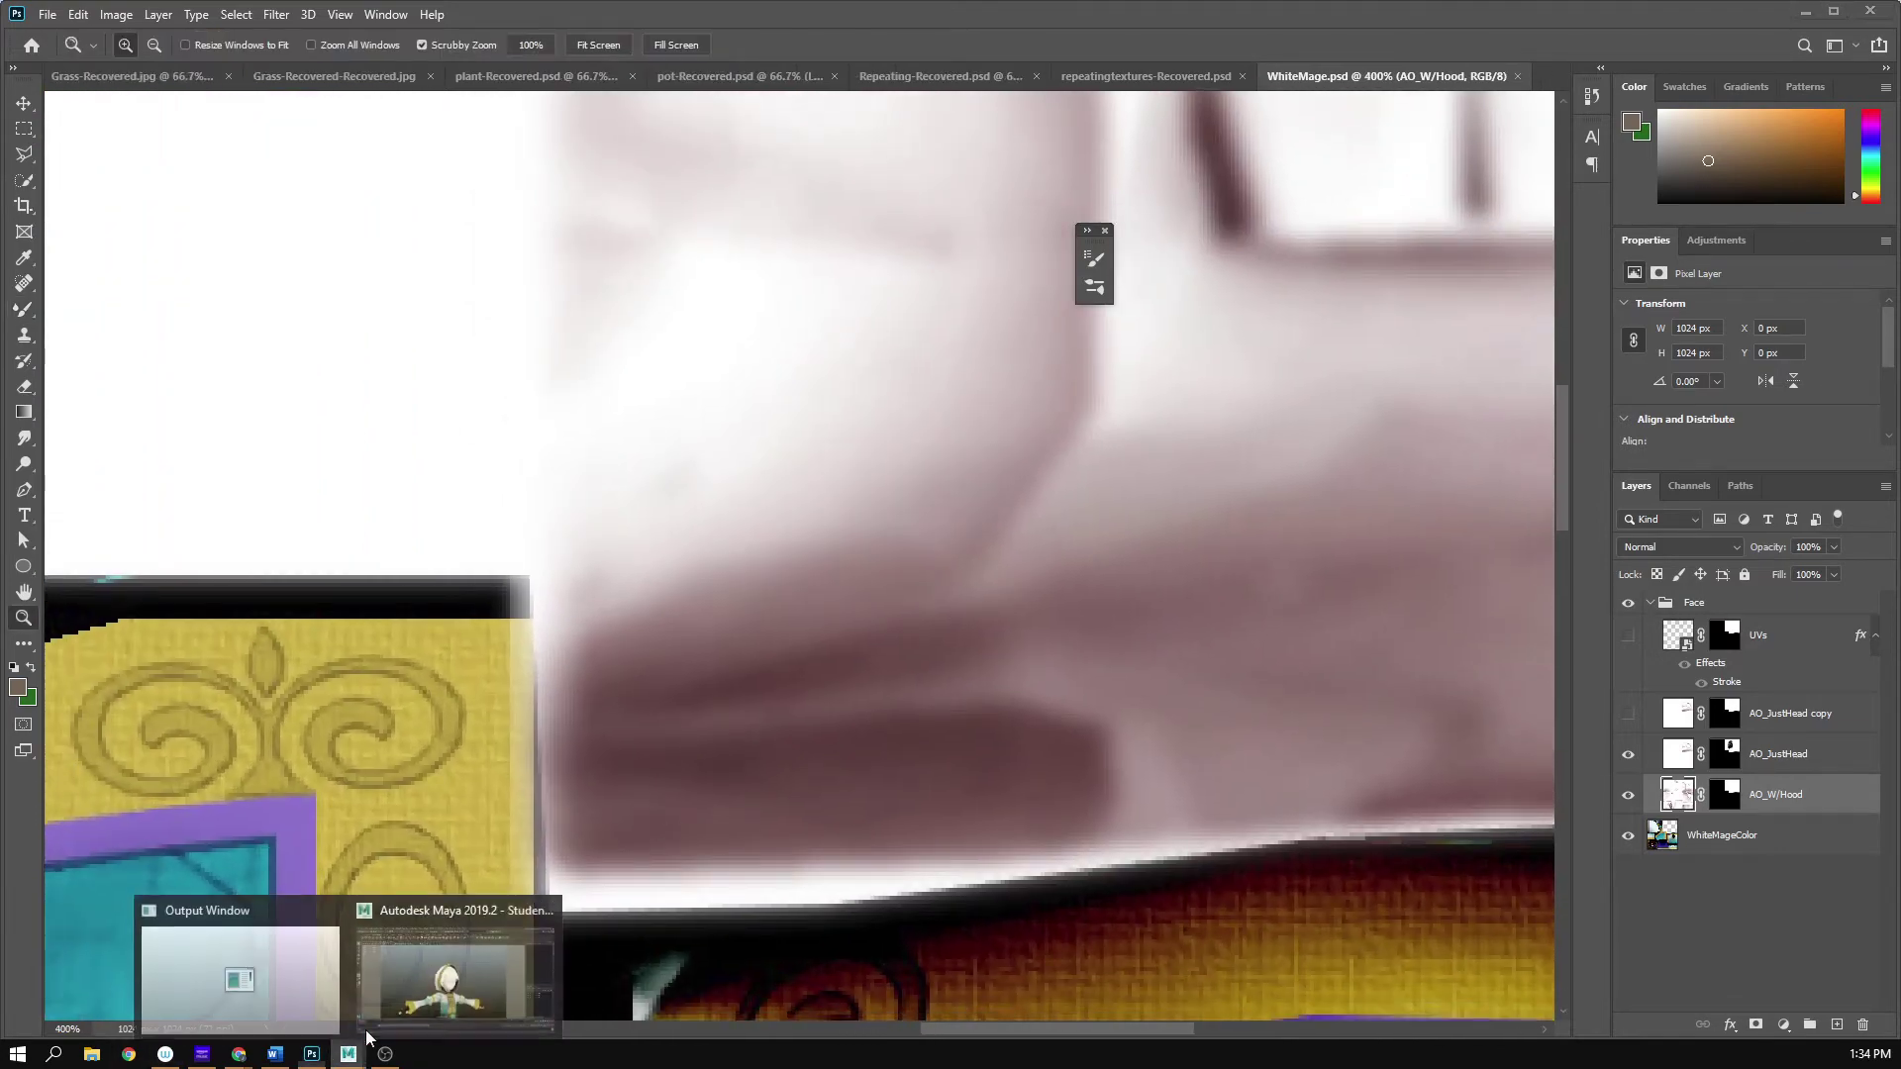
click(466, 975)
alt+drag(1188, 644, 1286, 555)
scroll(1285, 556, up, 3)
mouse_move(1030, 665)
alt+mouse_down()
mouse_move(1137, 671)
mouse_move(1043, 683)
alt+mouse_up()
scroll(1043, 684, up, 3)
alt+drag(829, 728, 921, 692)
alt+right_drag(922, 692, 747, 679)
alt+drag(746, 679, 1048, 502)
alt+right_drag(1048, 502, 1381, 519)
alt+drag(1247, 464, 1140, 433)
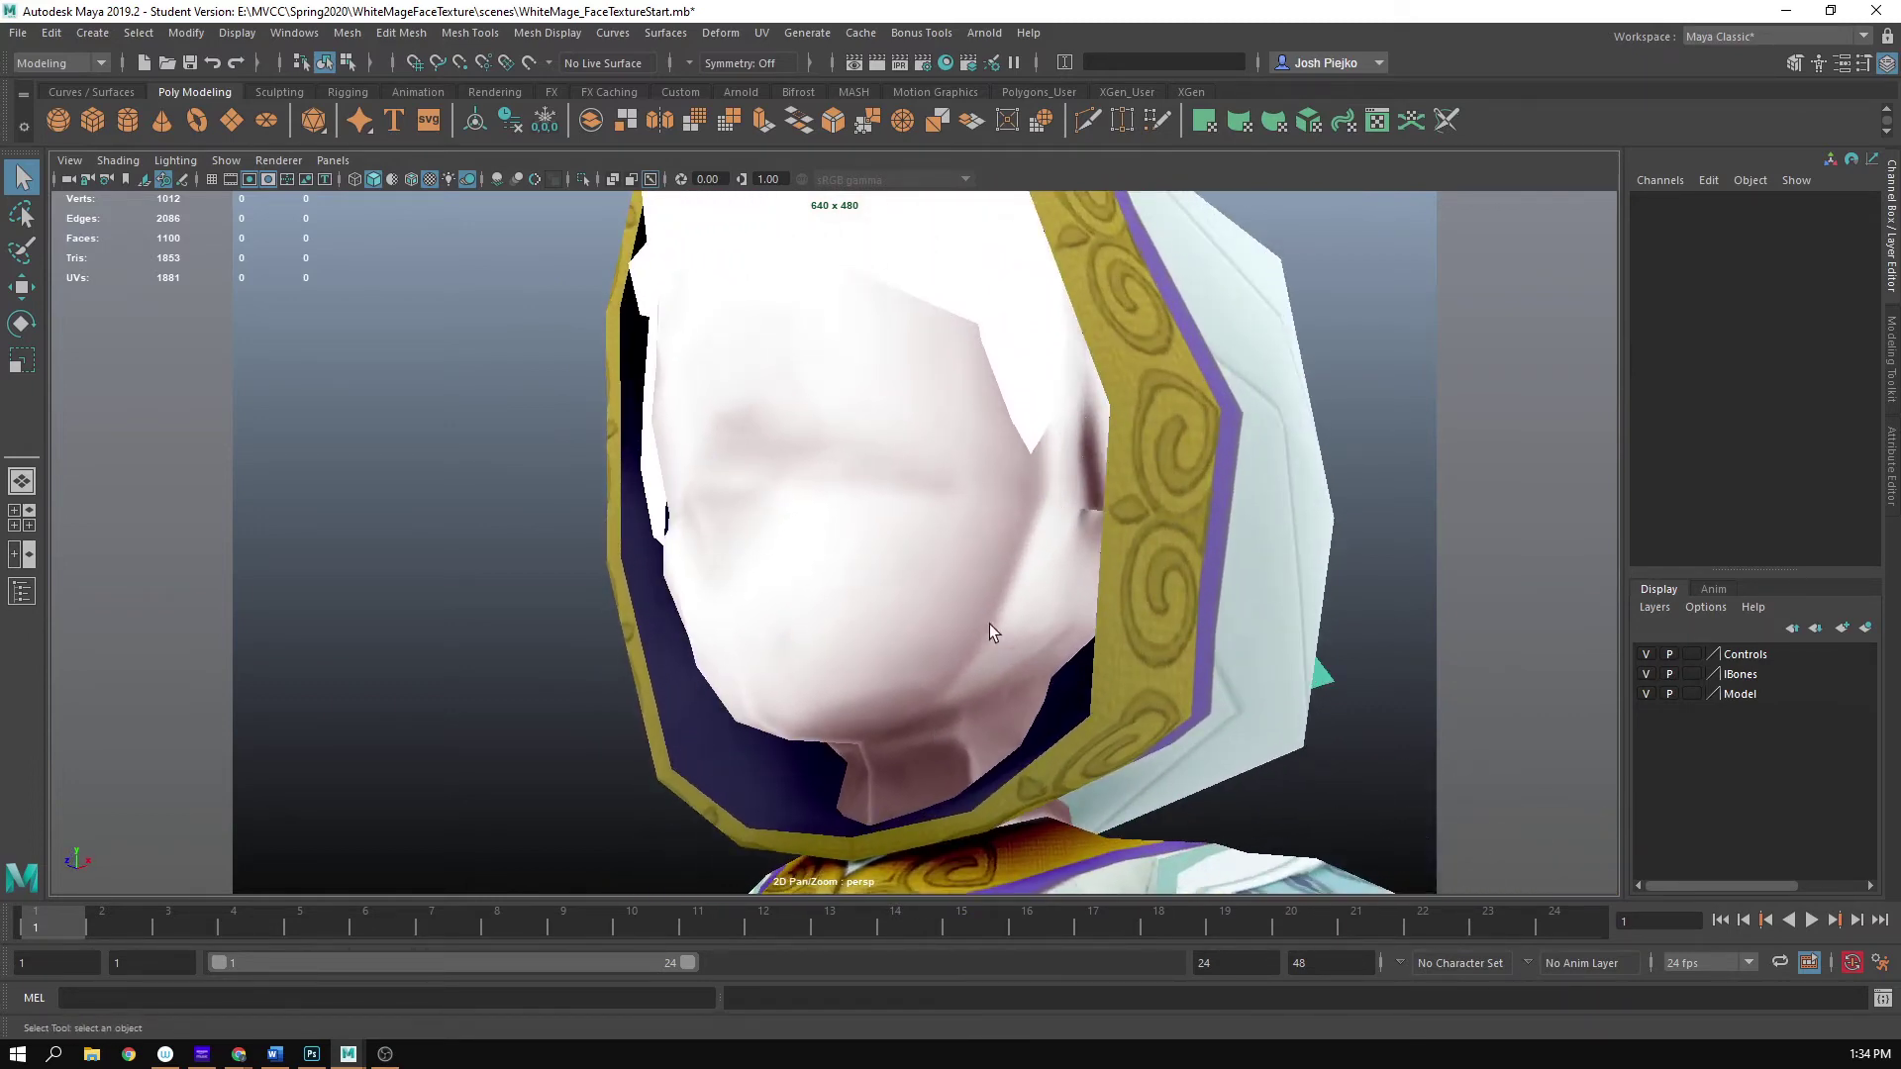
alt+drag(988, 643, 978, 560)
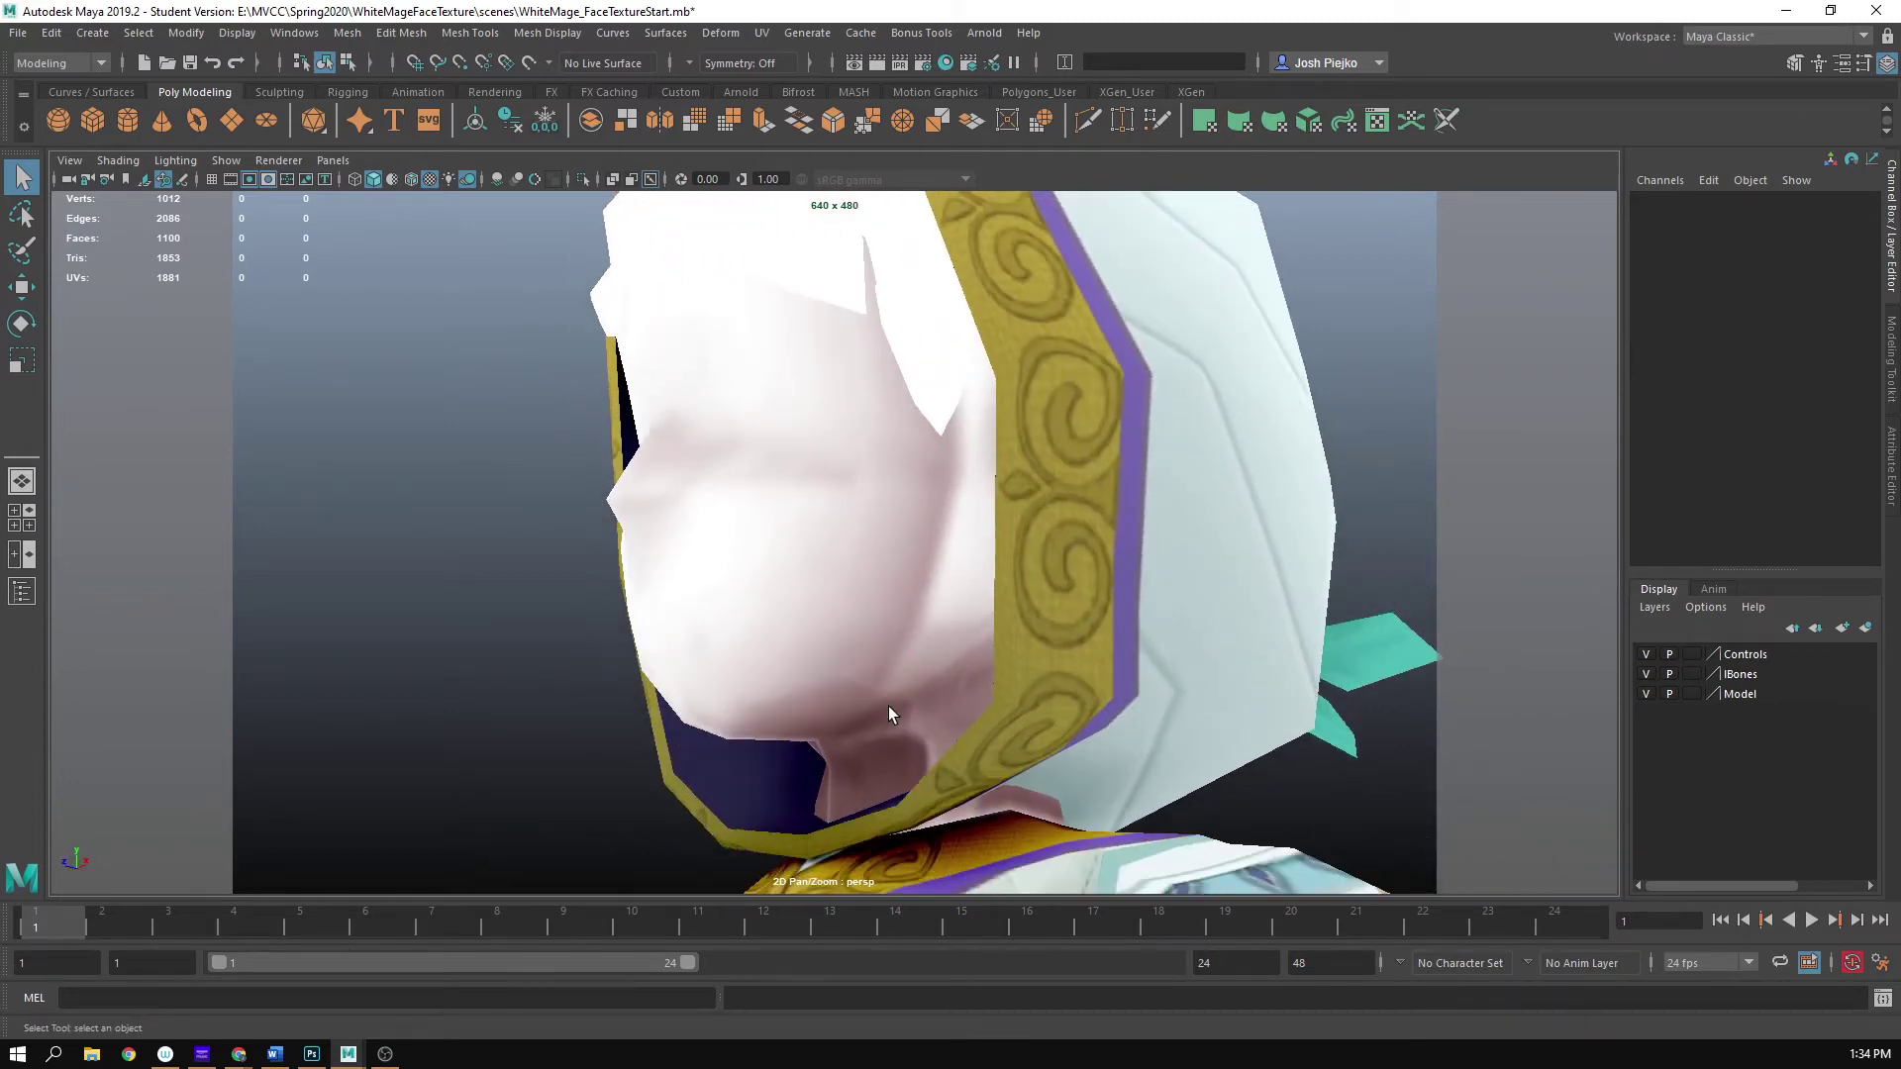
- Switch back to Photoshop and inspect the face, jaw and neck shading in WhiteMage.psd at 200%
click(1785, 10)
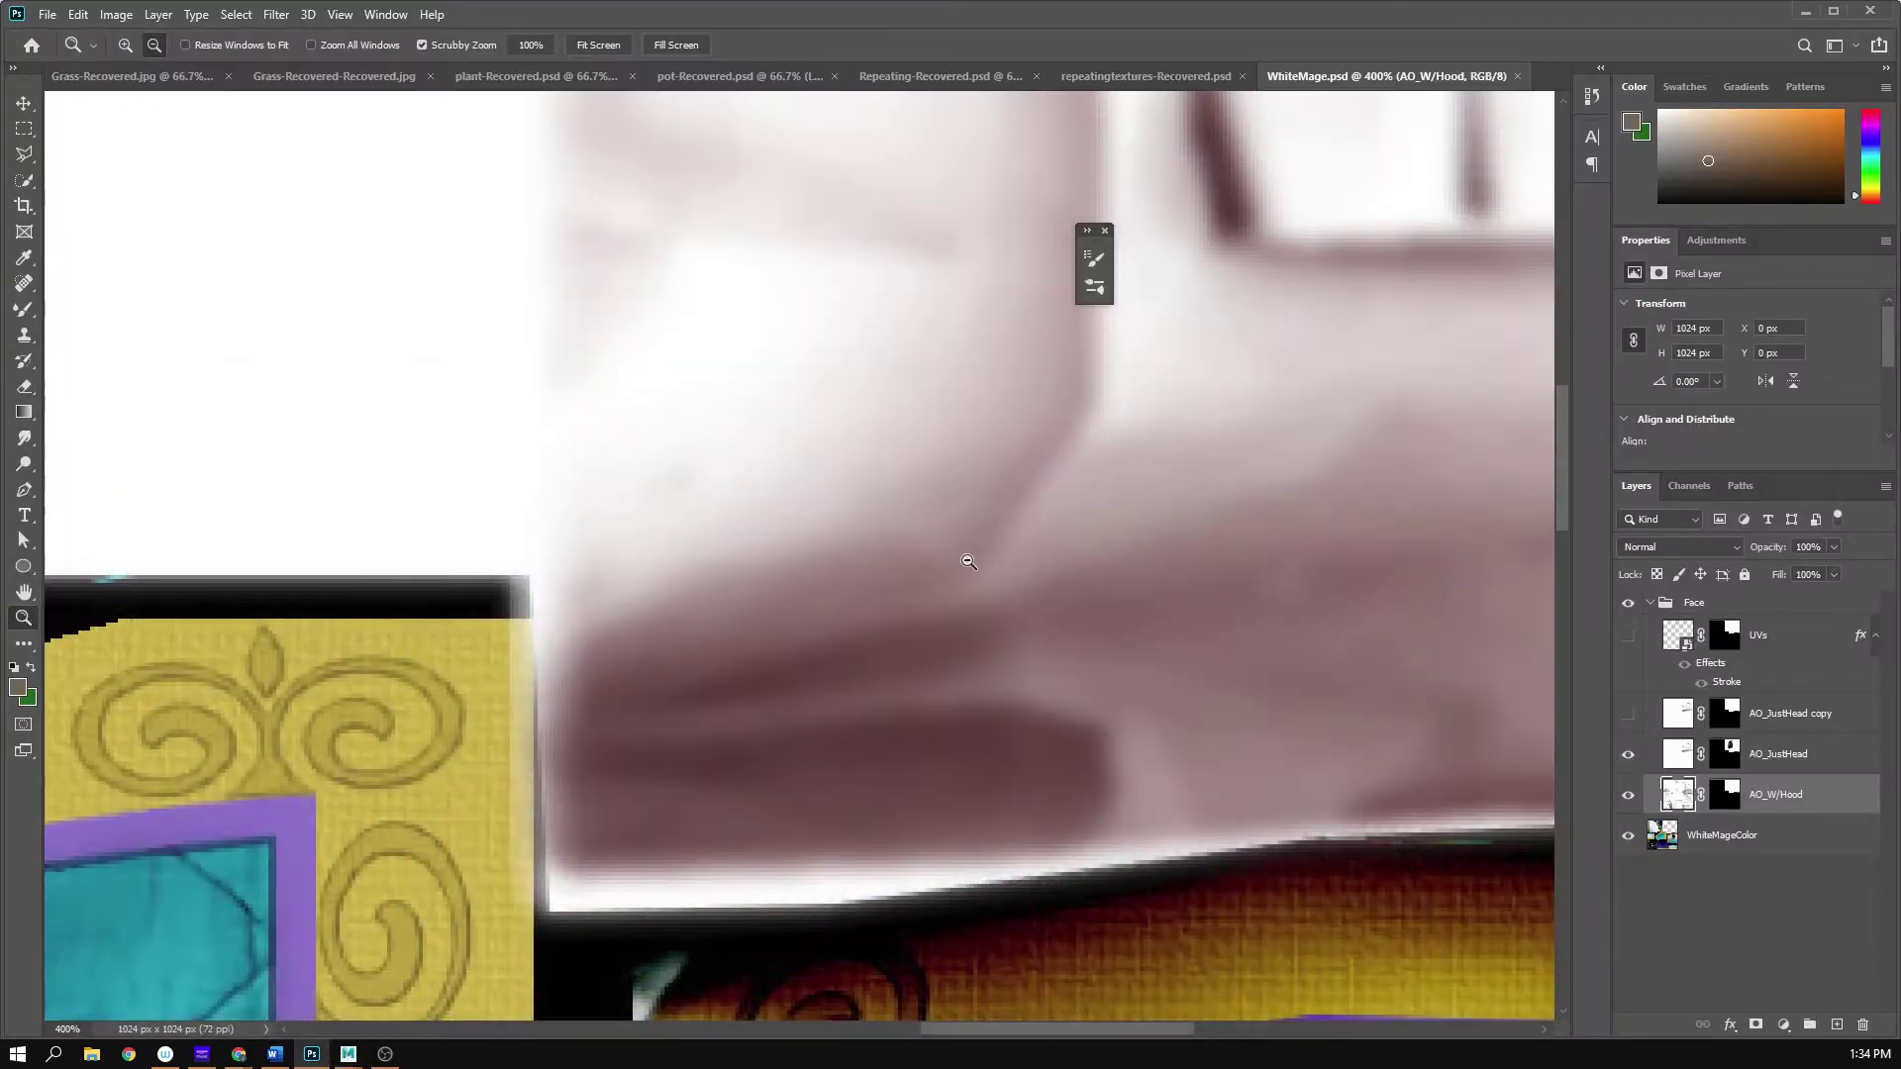
alt+click(968, 562)
alt+click(968, 562)
drag(1067, 590, 937, 619)
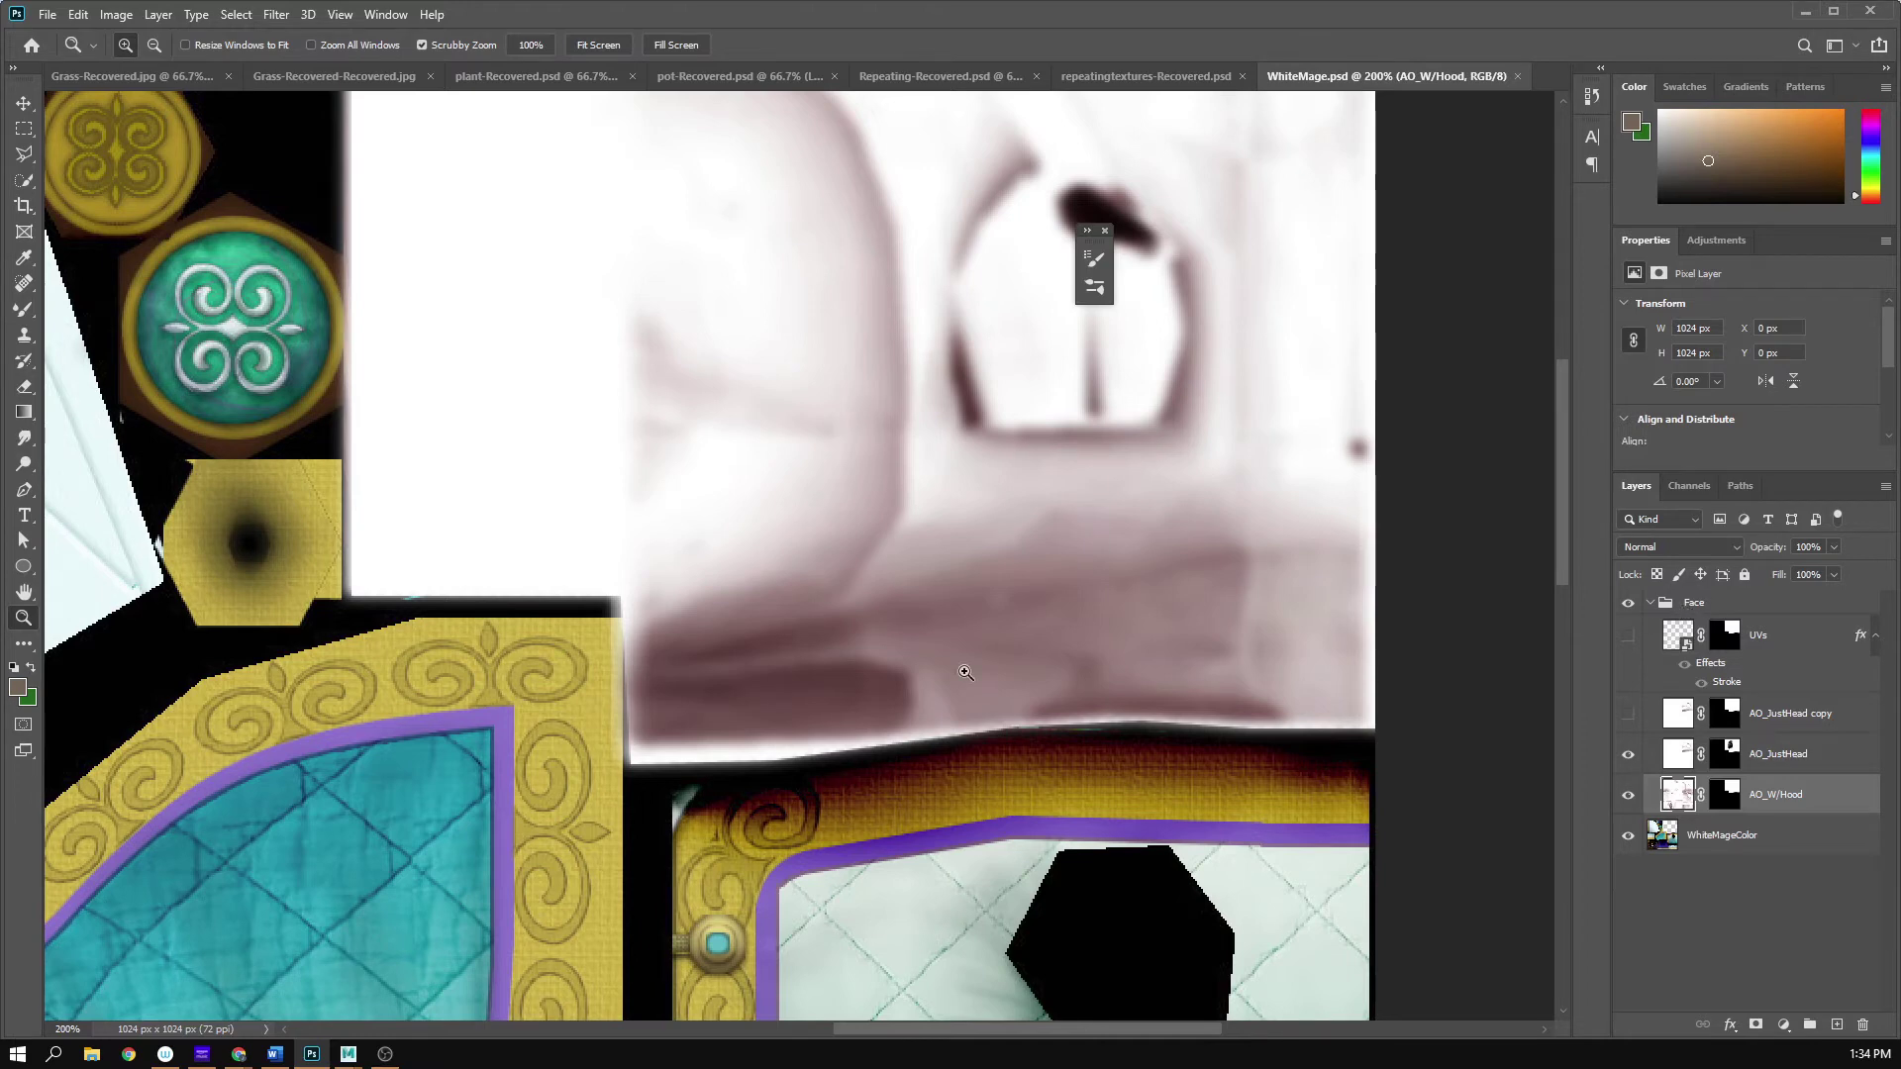
scroll(845, 683, up, 2)
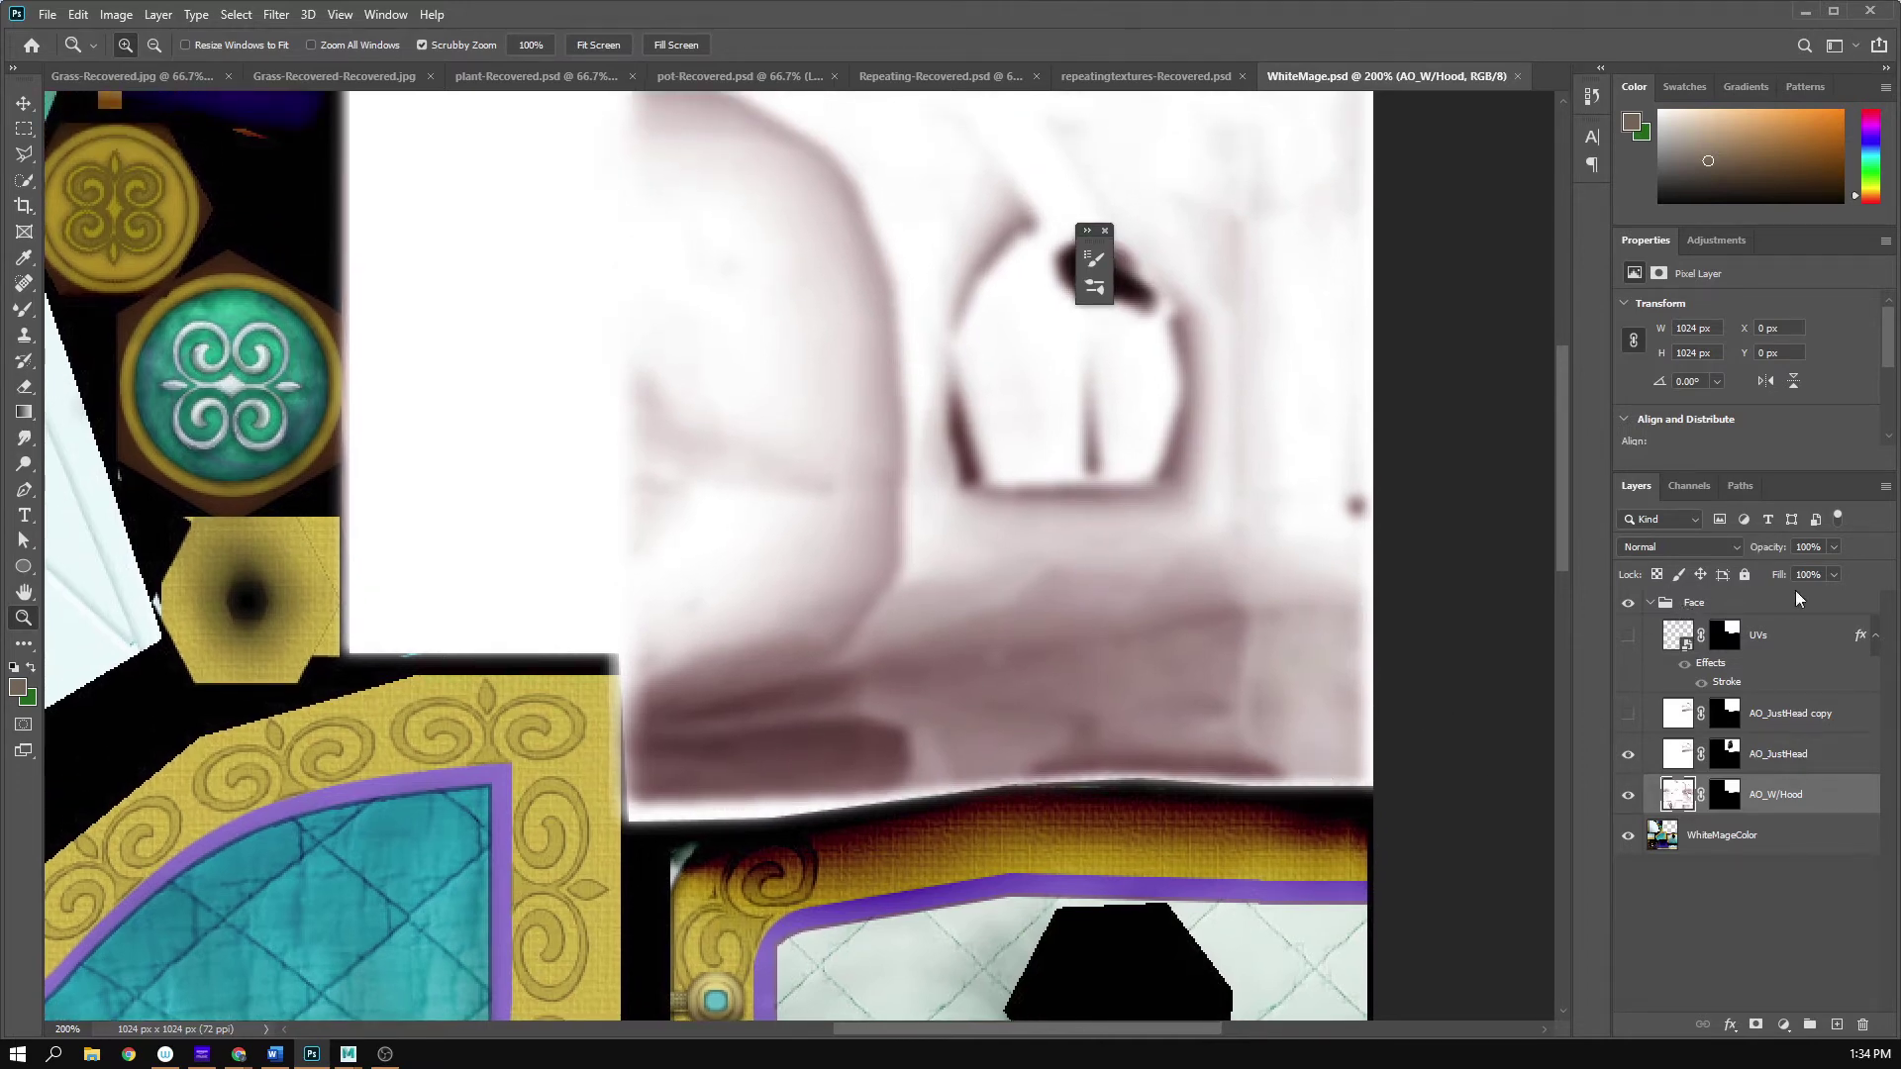
- Add a new layer above AO_JustHead copy and name it addedShadows
click(1758, 713)
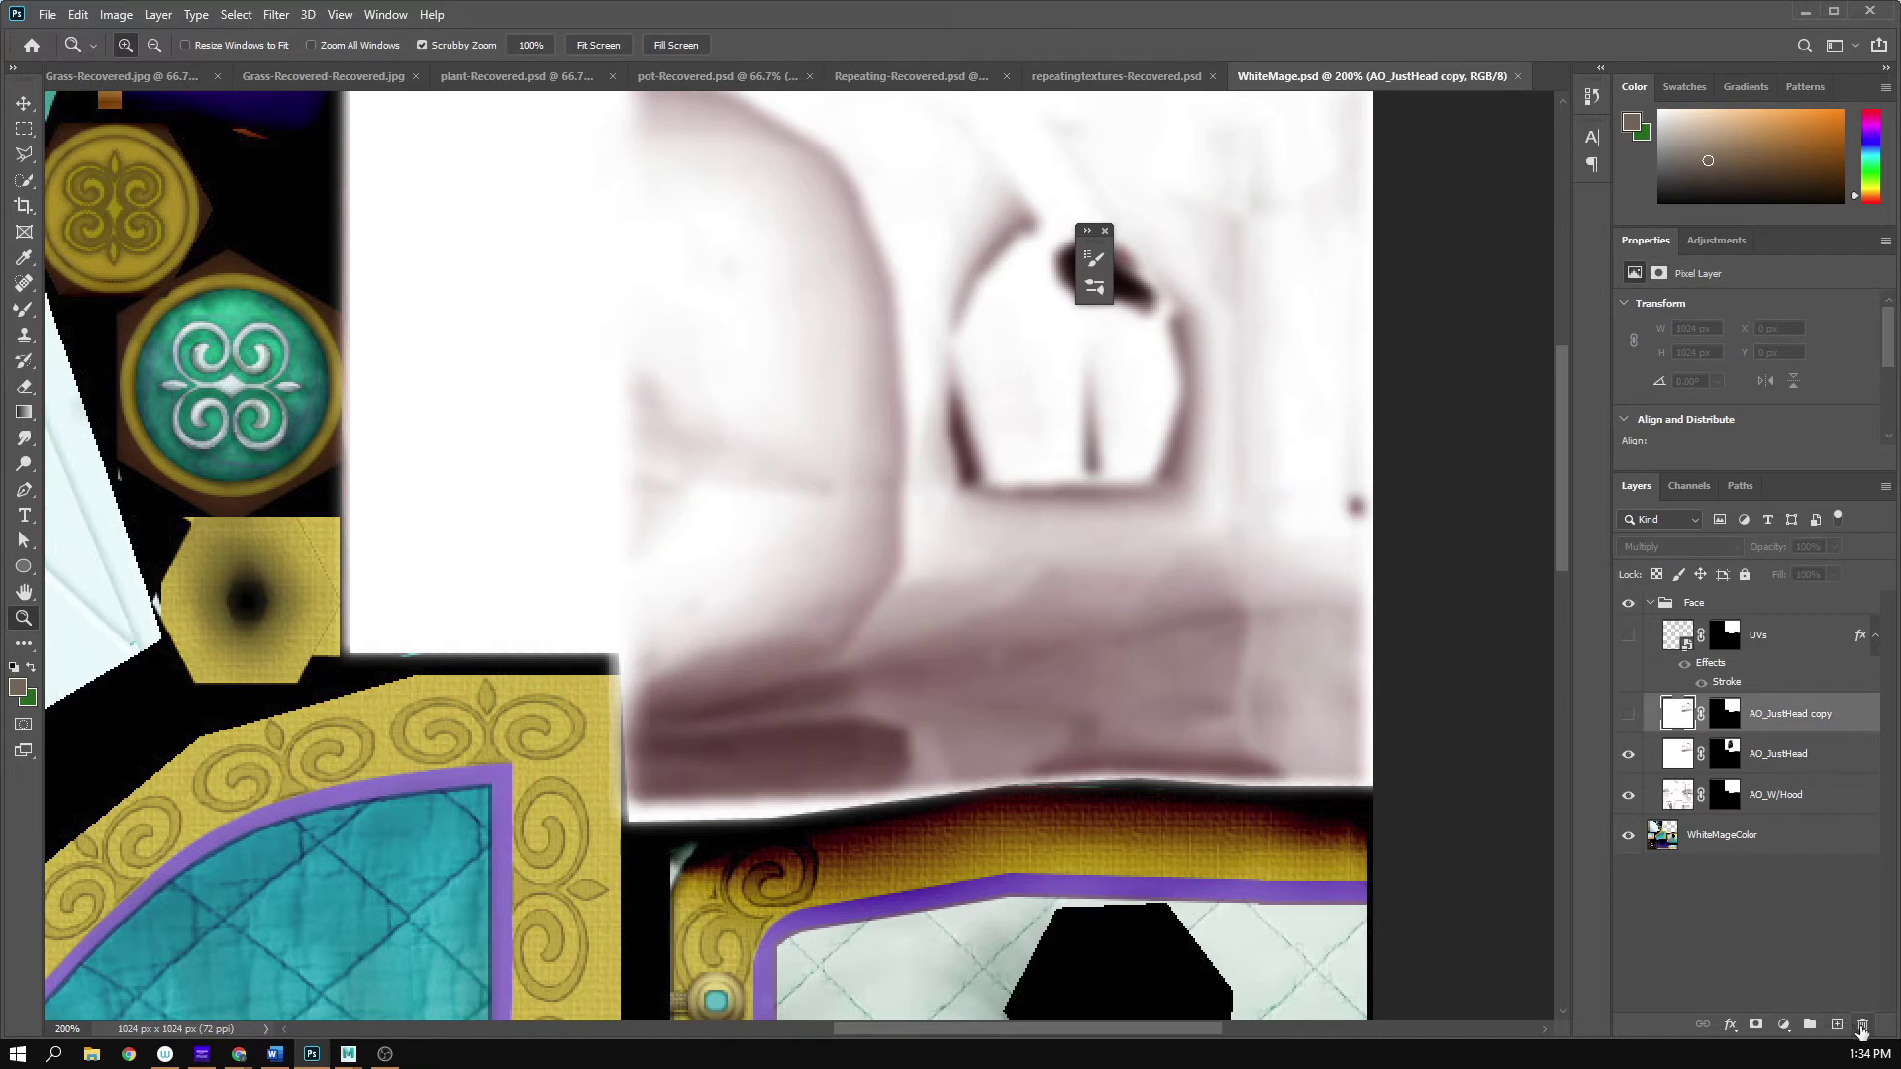
click(1851, 1028)
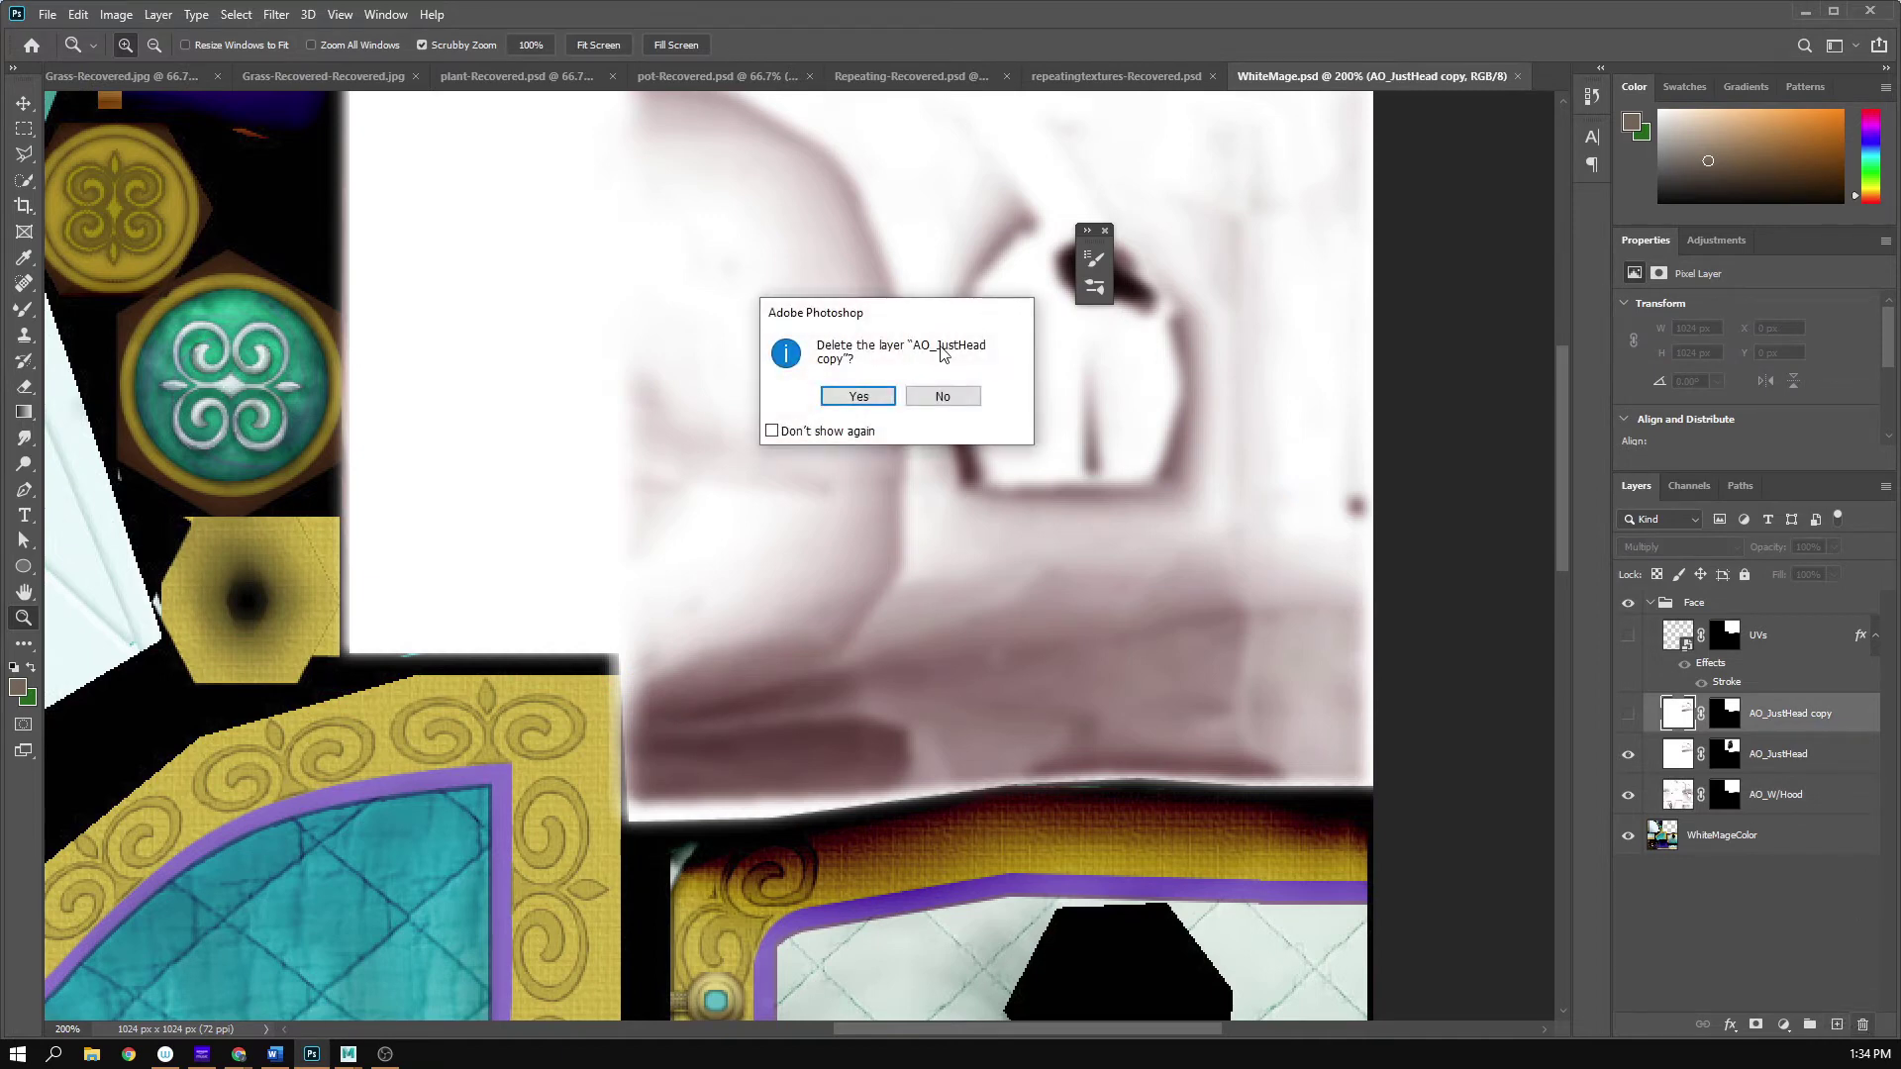
click(951, 398)
click(1837, 1025)
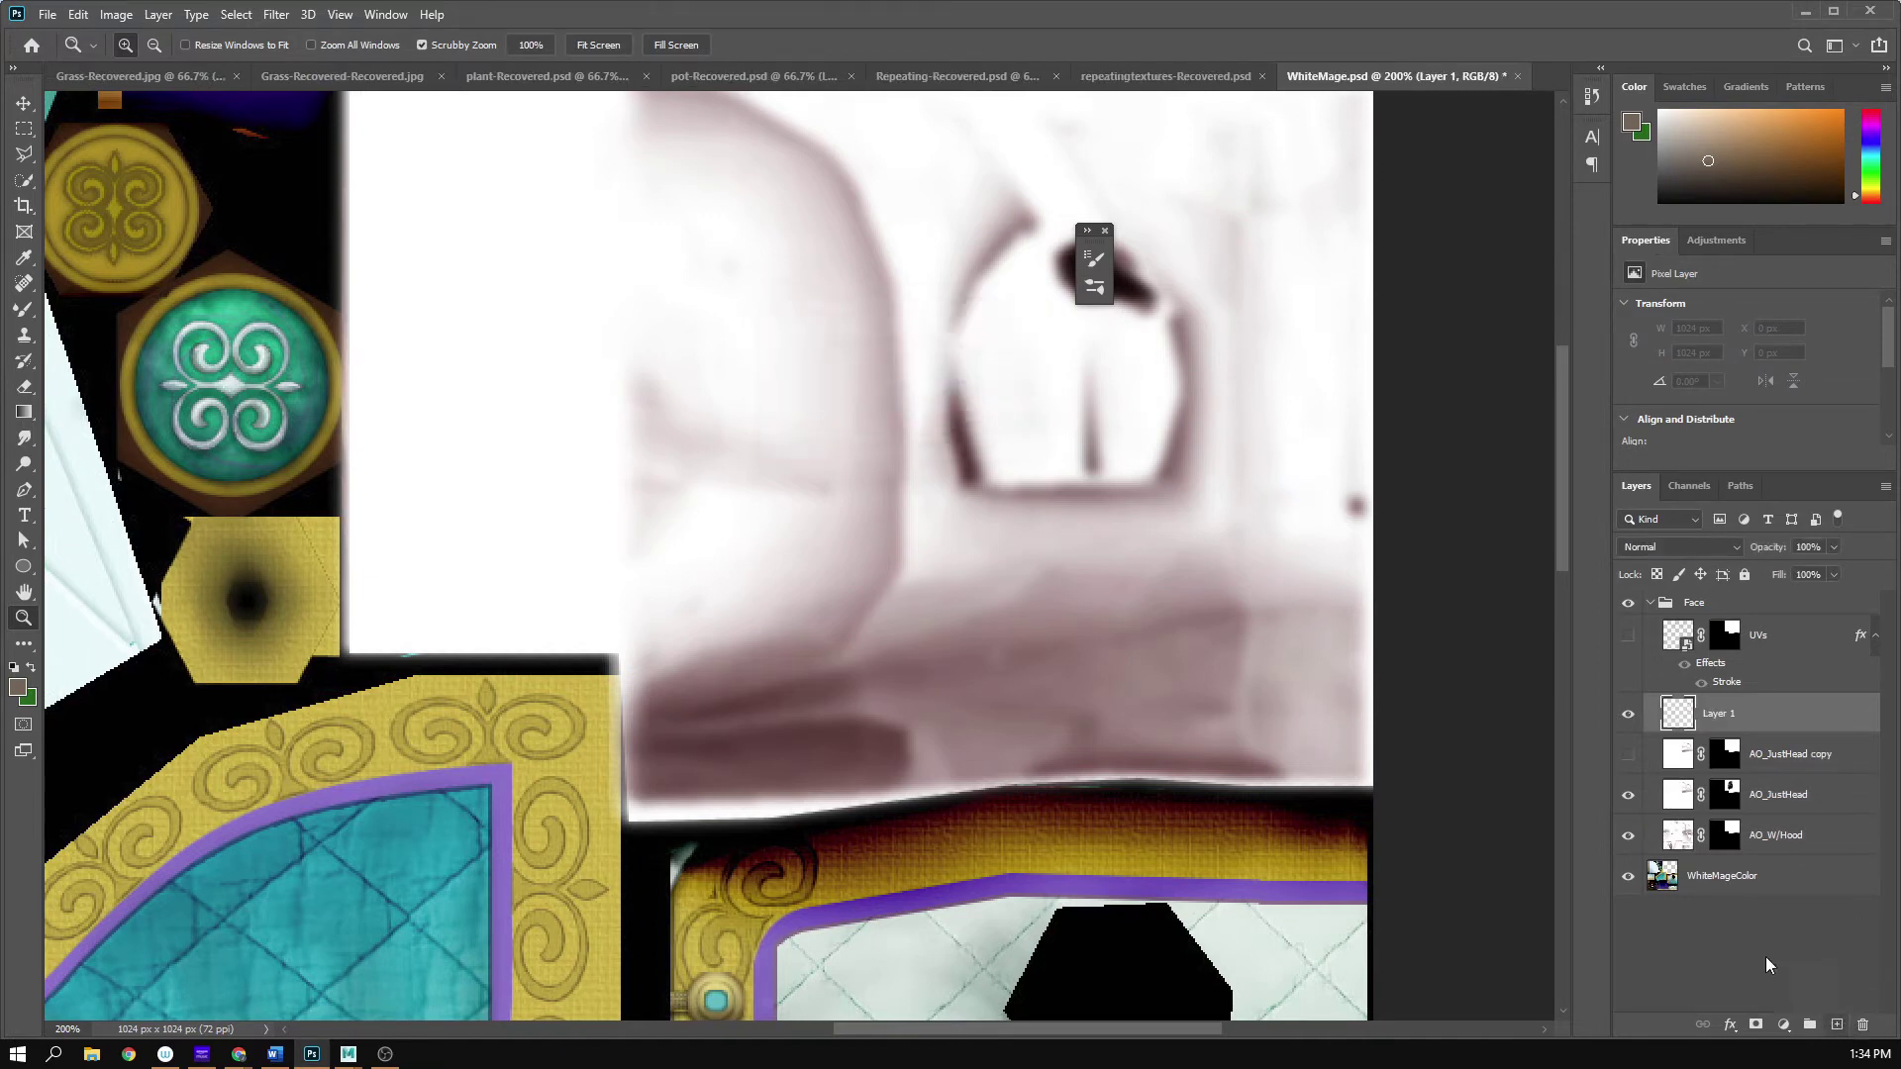
double_click(1715, 714)
text(addedShadows)
key(Return)
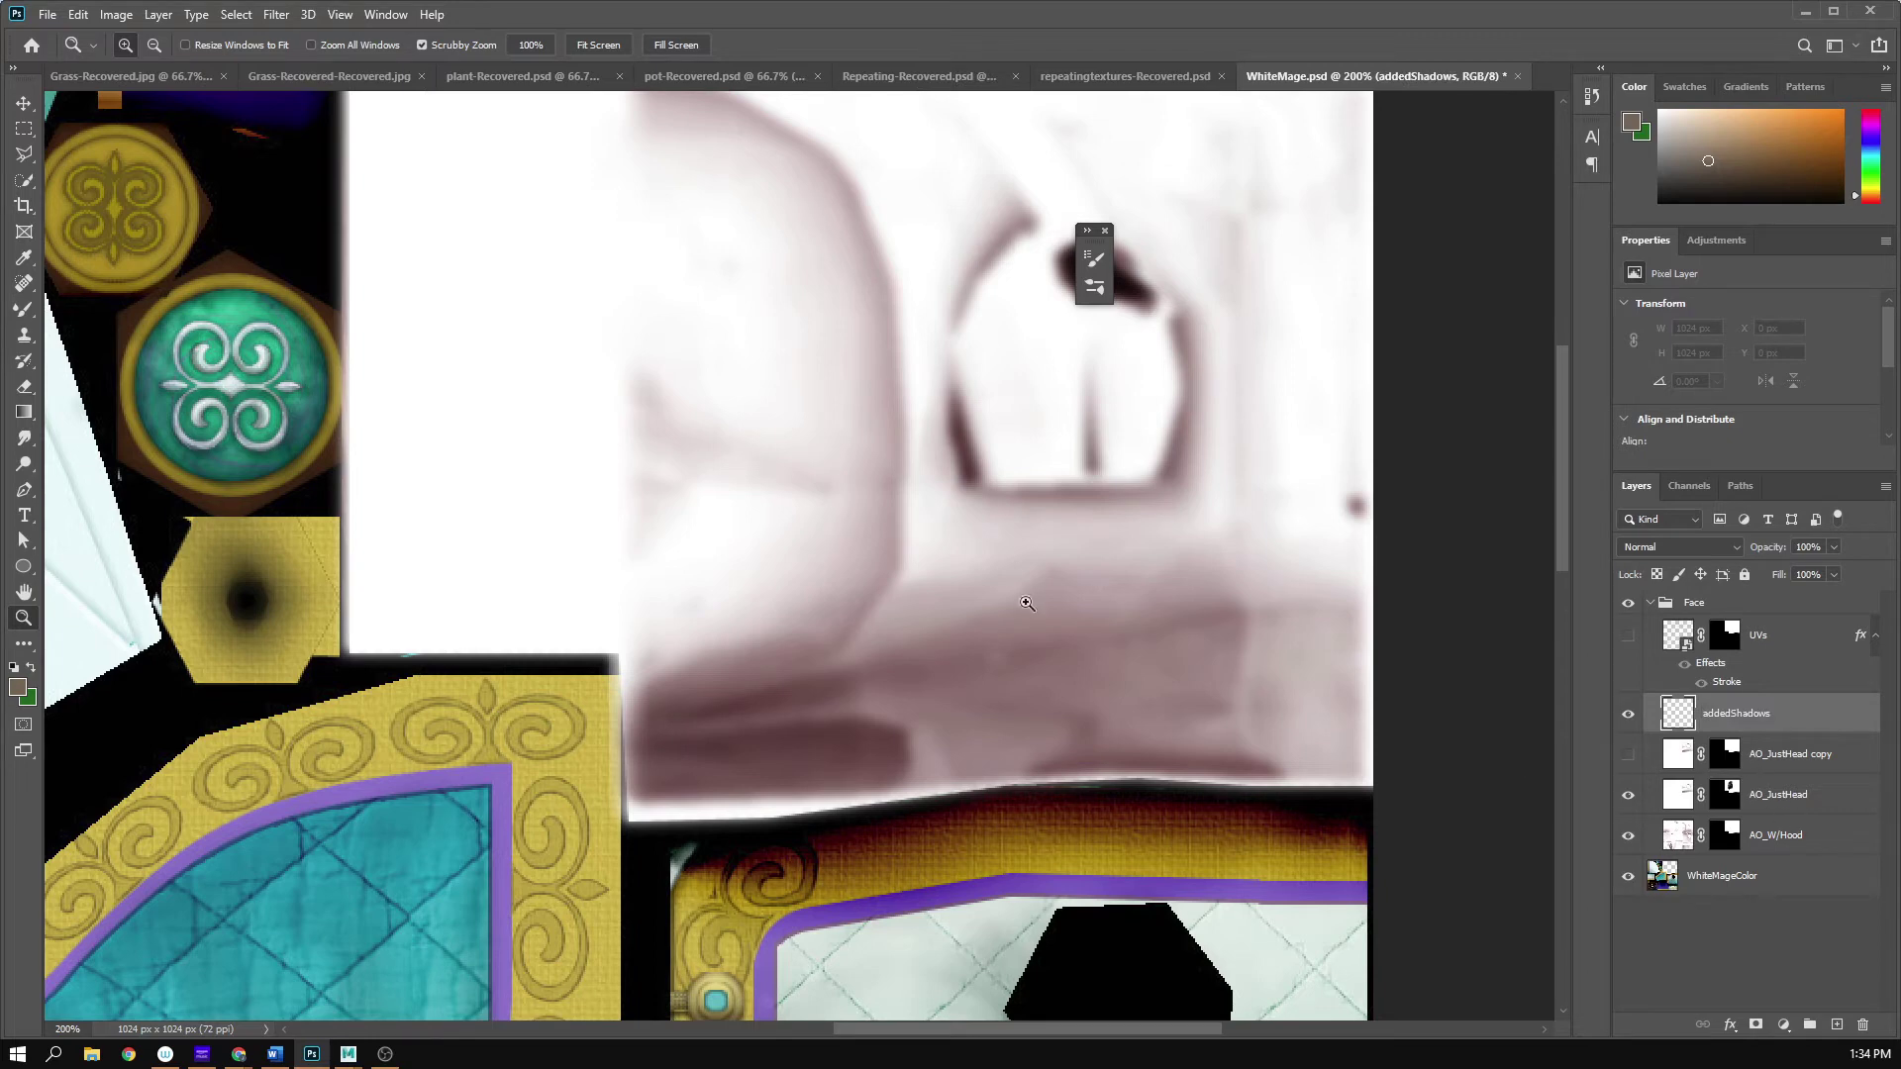
- Select the AO_W/Hood layer and sample the mauve shading colour along the jaw edge as the foreground colour
click(821, 661)
click(1673, 836)
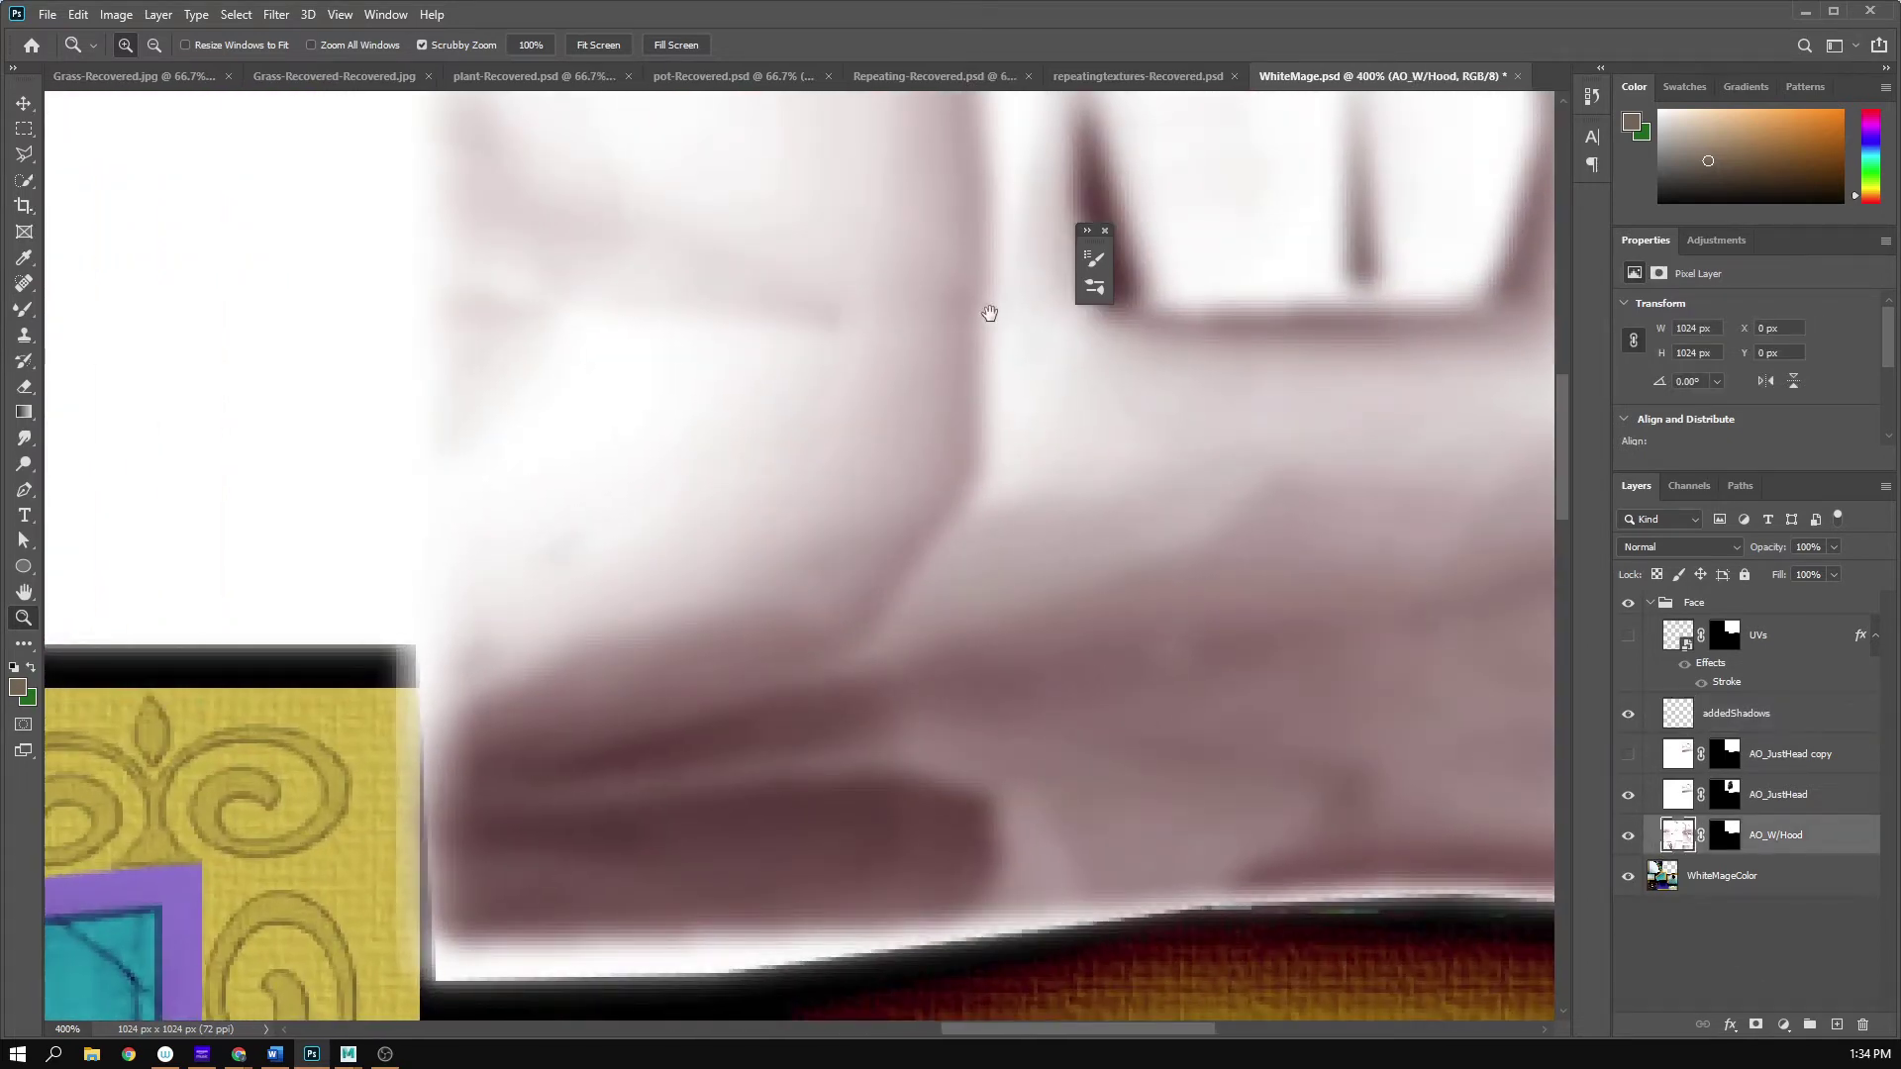
drag(989, 273, 889, 380)
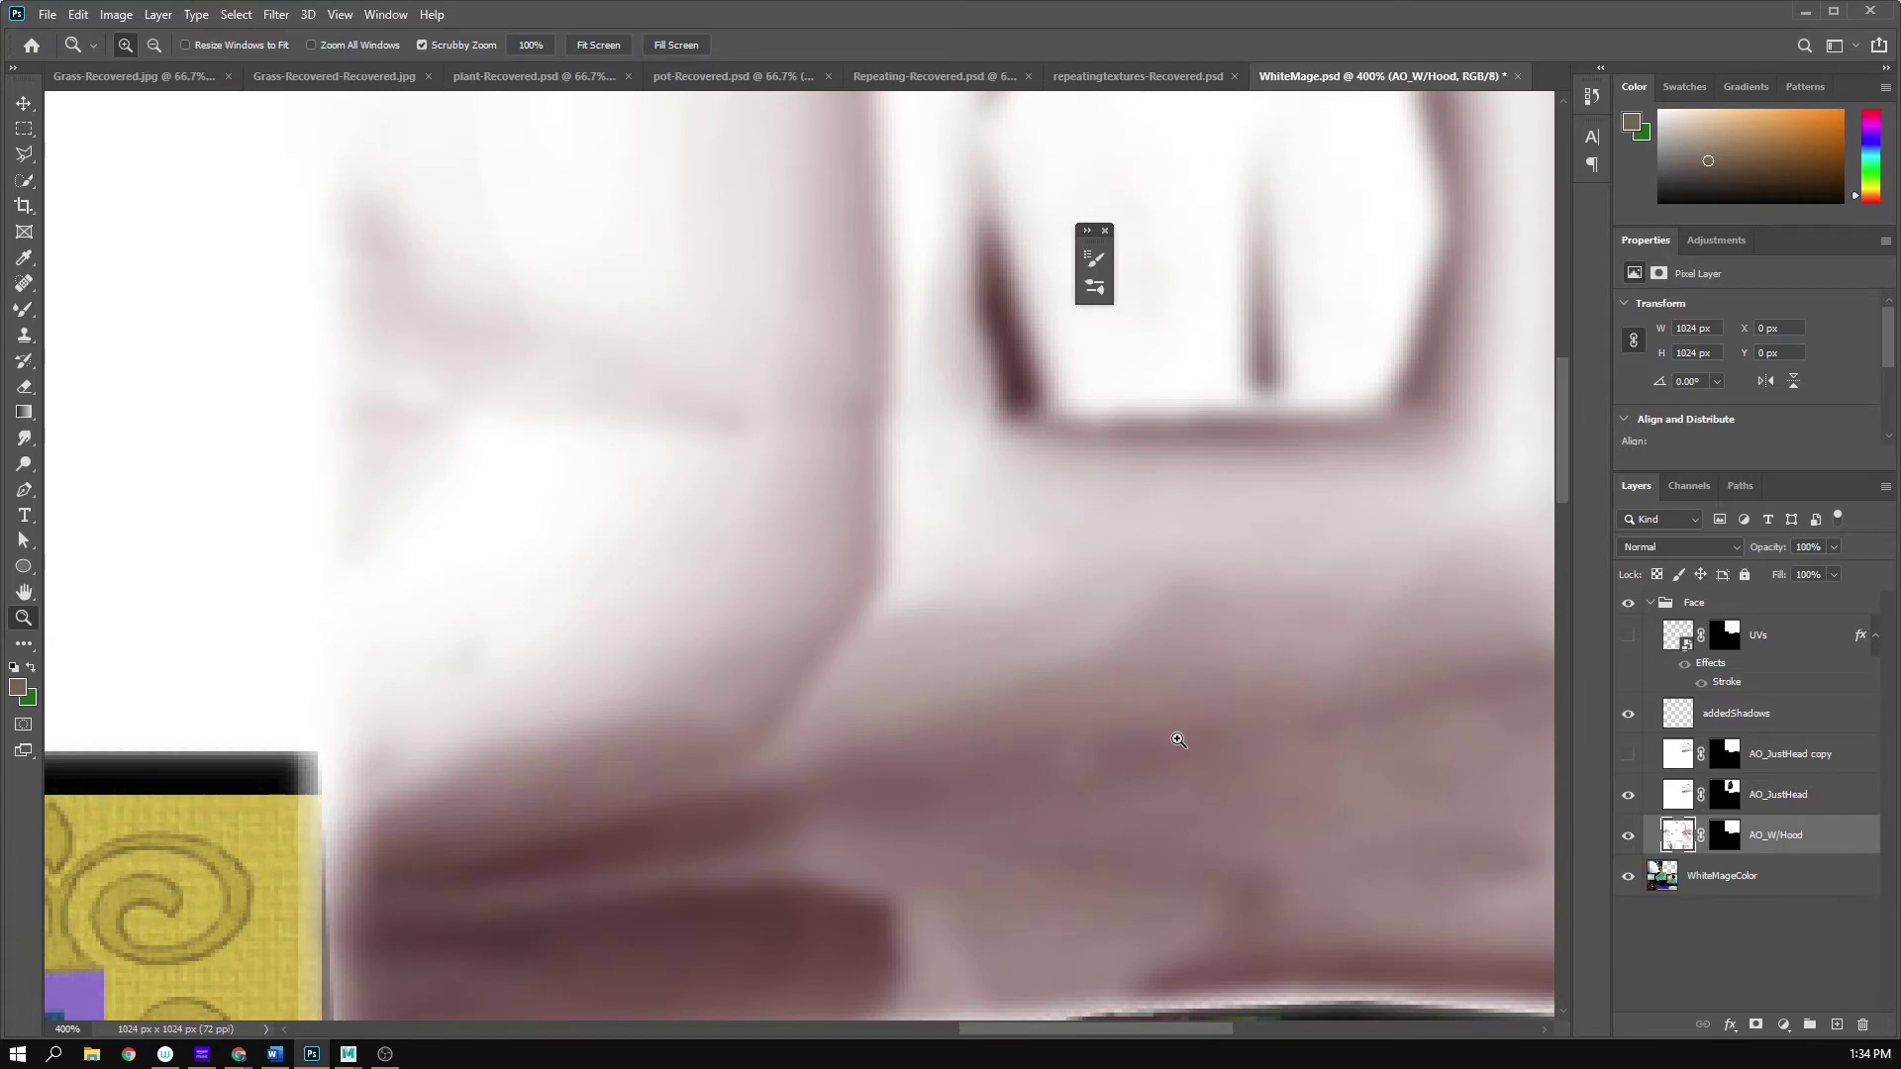
drag(1178, 740, 963, 687)
key(i)
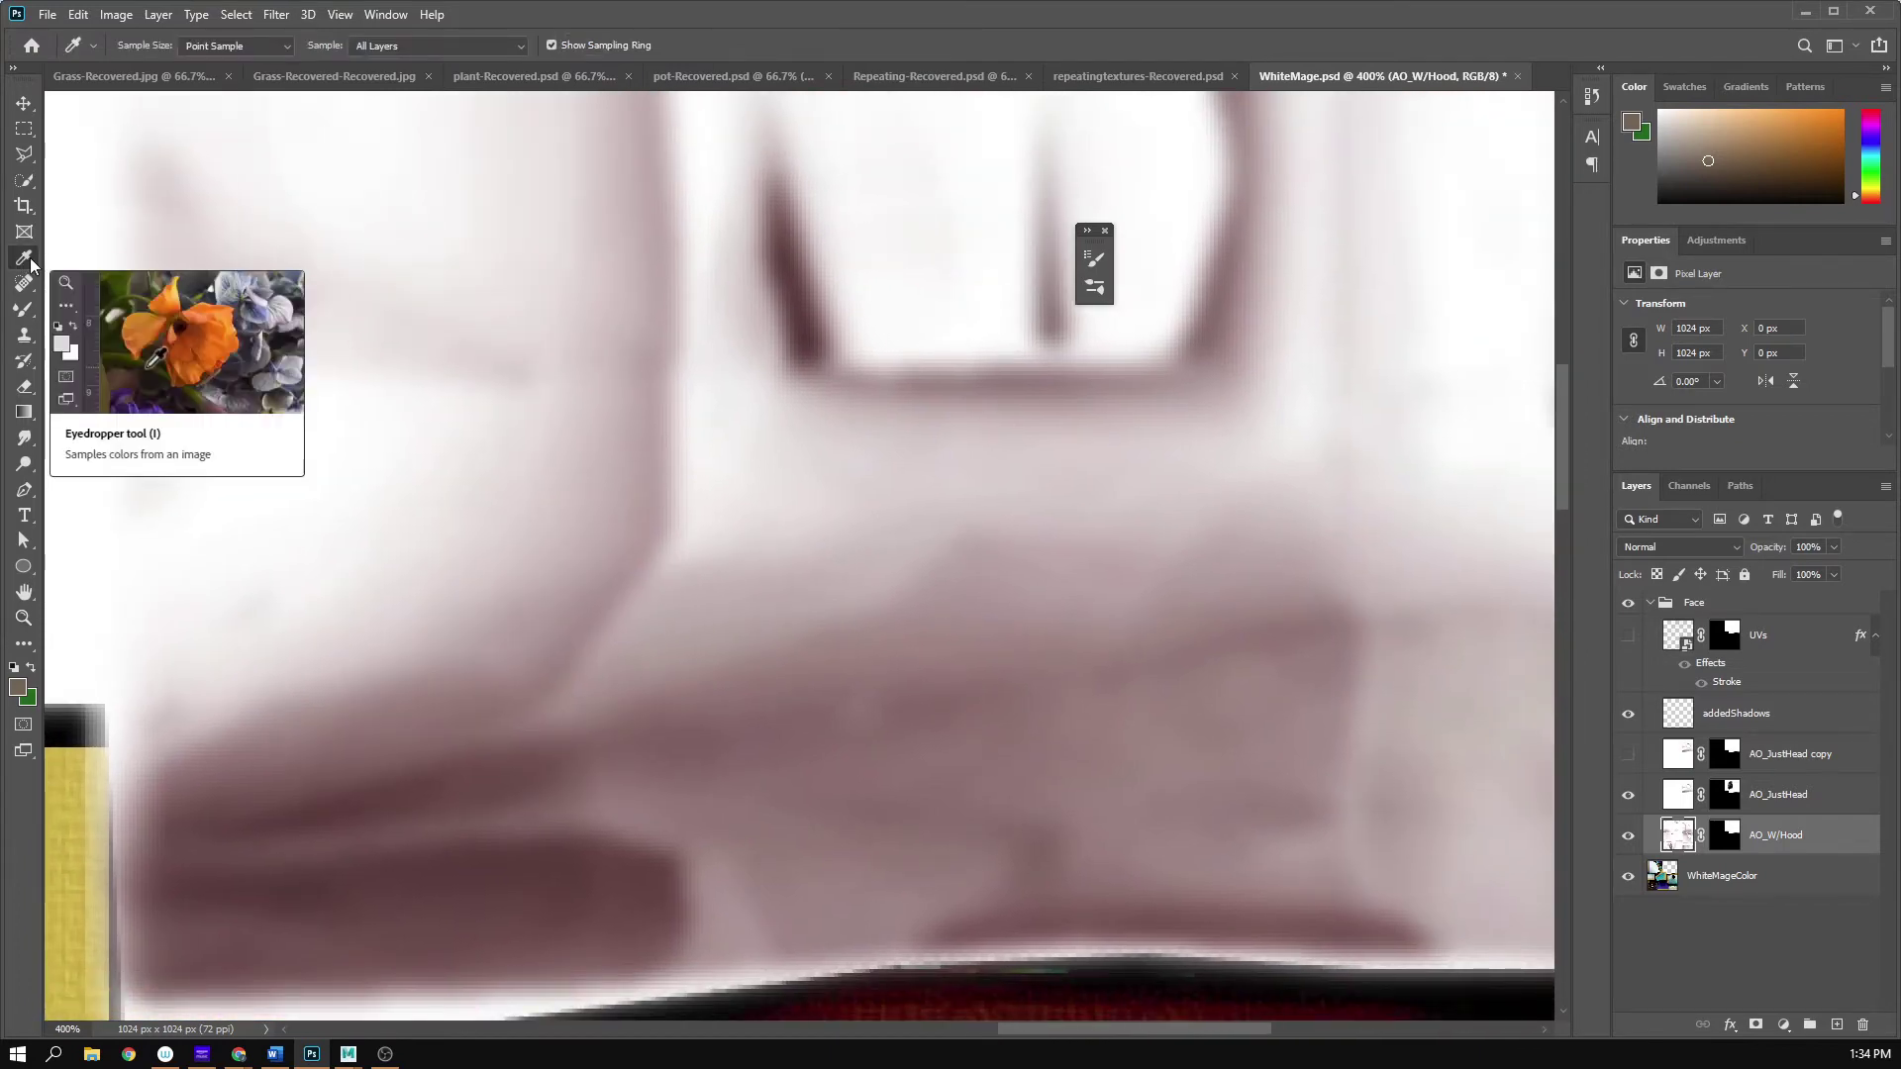
click(663, 487)
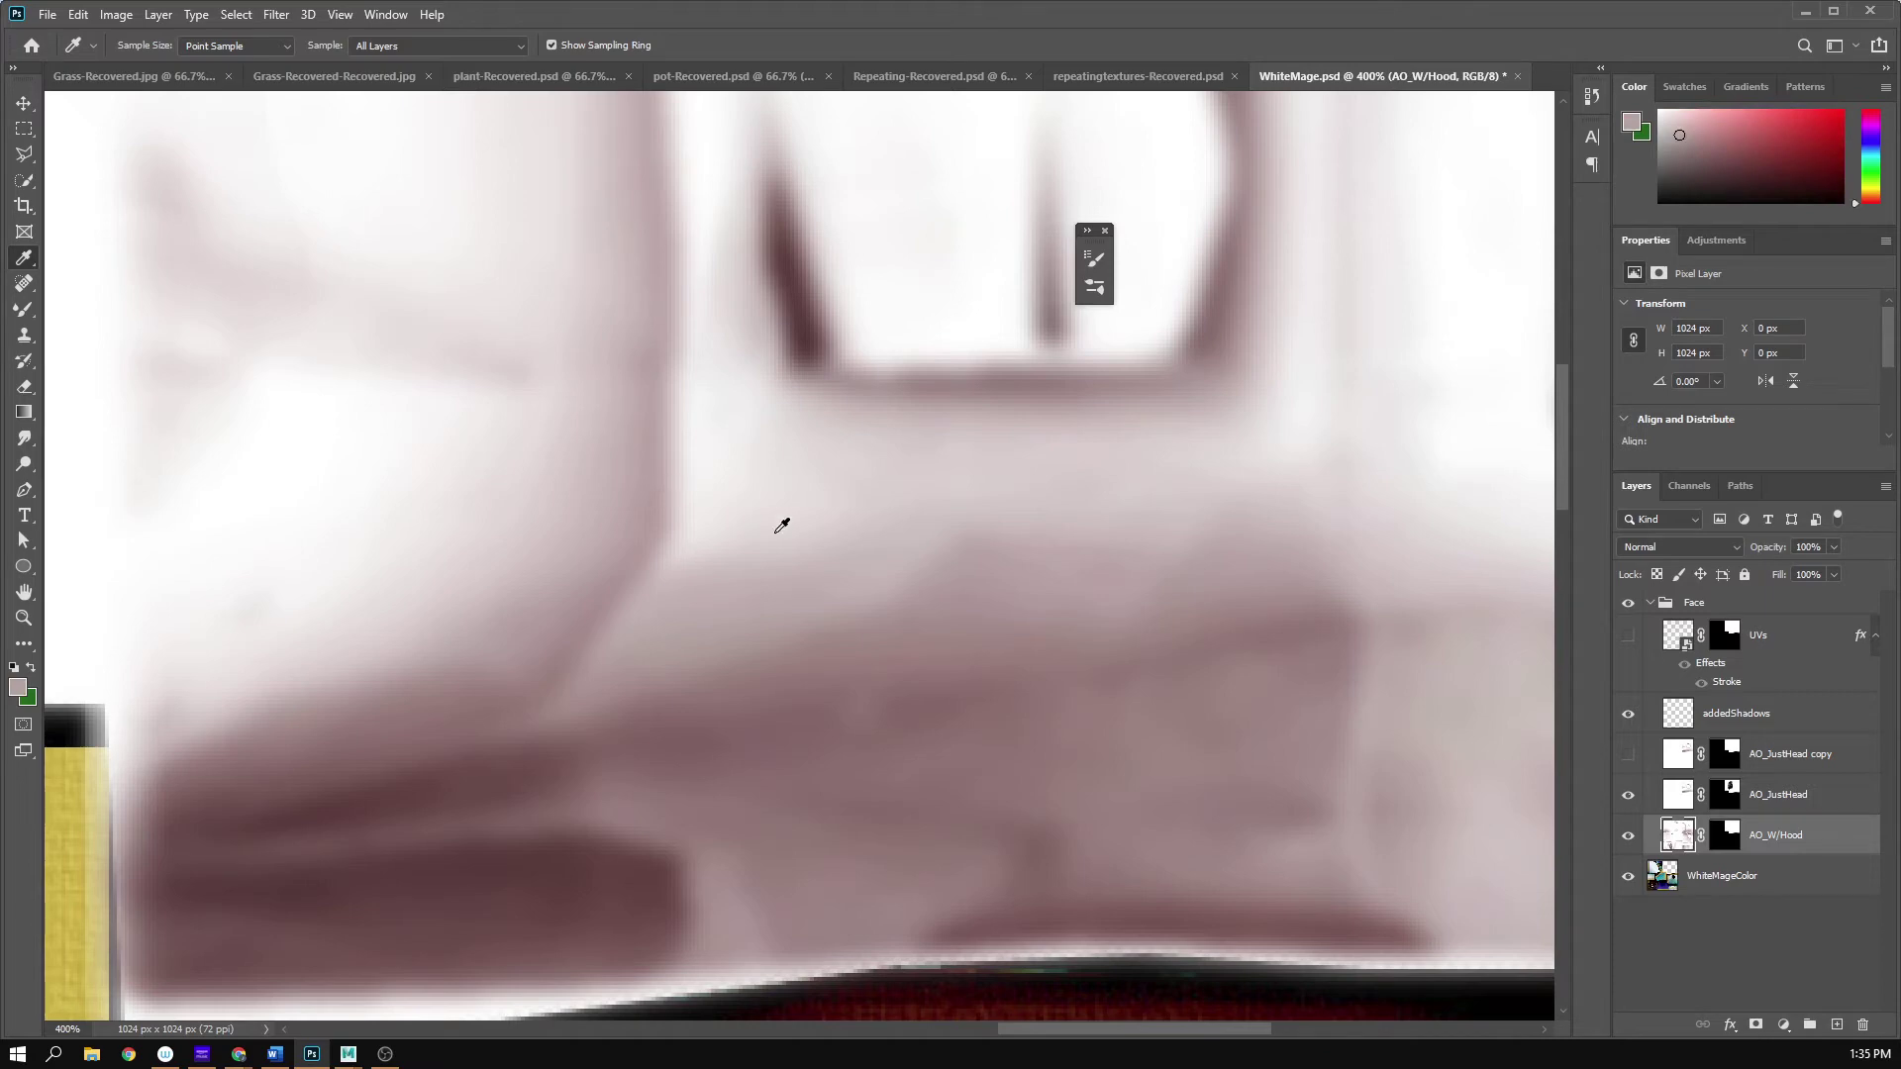
- Set the AO_W/Hood layer's blend mode to Multiply and undo a trial Mixer Brush stroke beside the jaw edge
key(b)
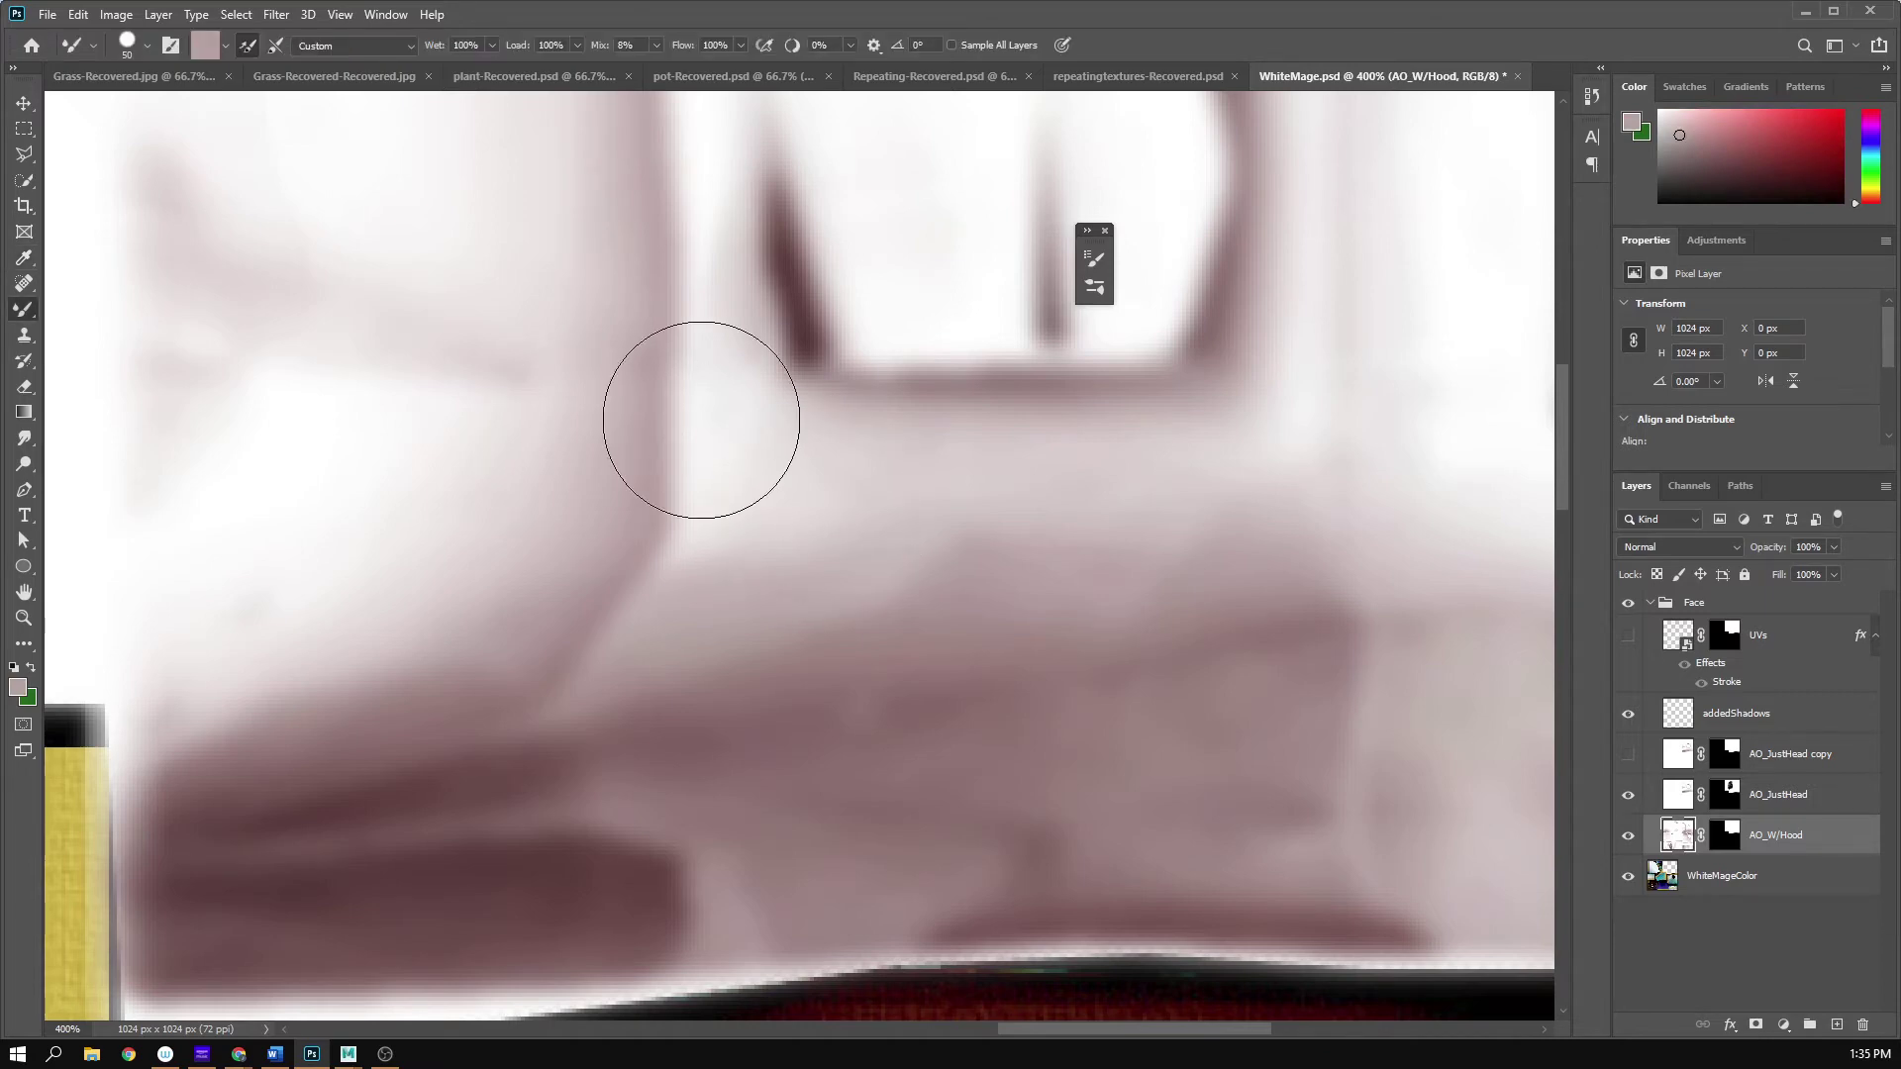
click(1724, 548)
click(1687, 624)
mouse_move(683, 603)
mouse_down()
mouse_move(700, 425)
mouse_move(855, 523)
mouse_up()
key(ctrl+z)
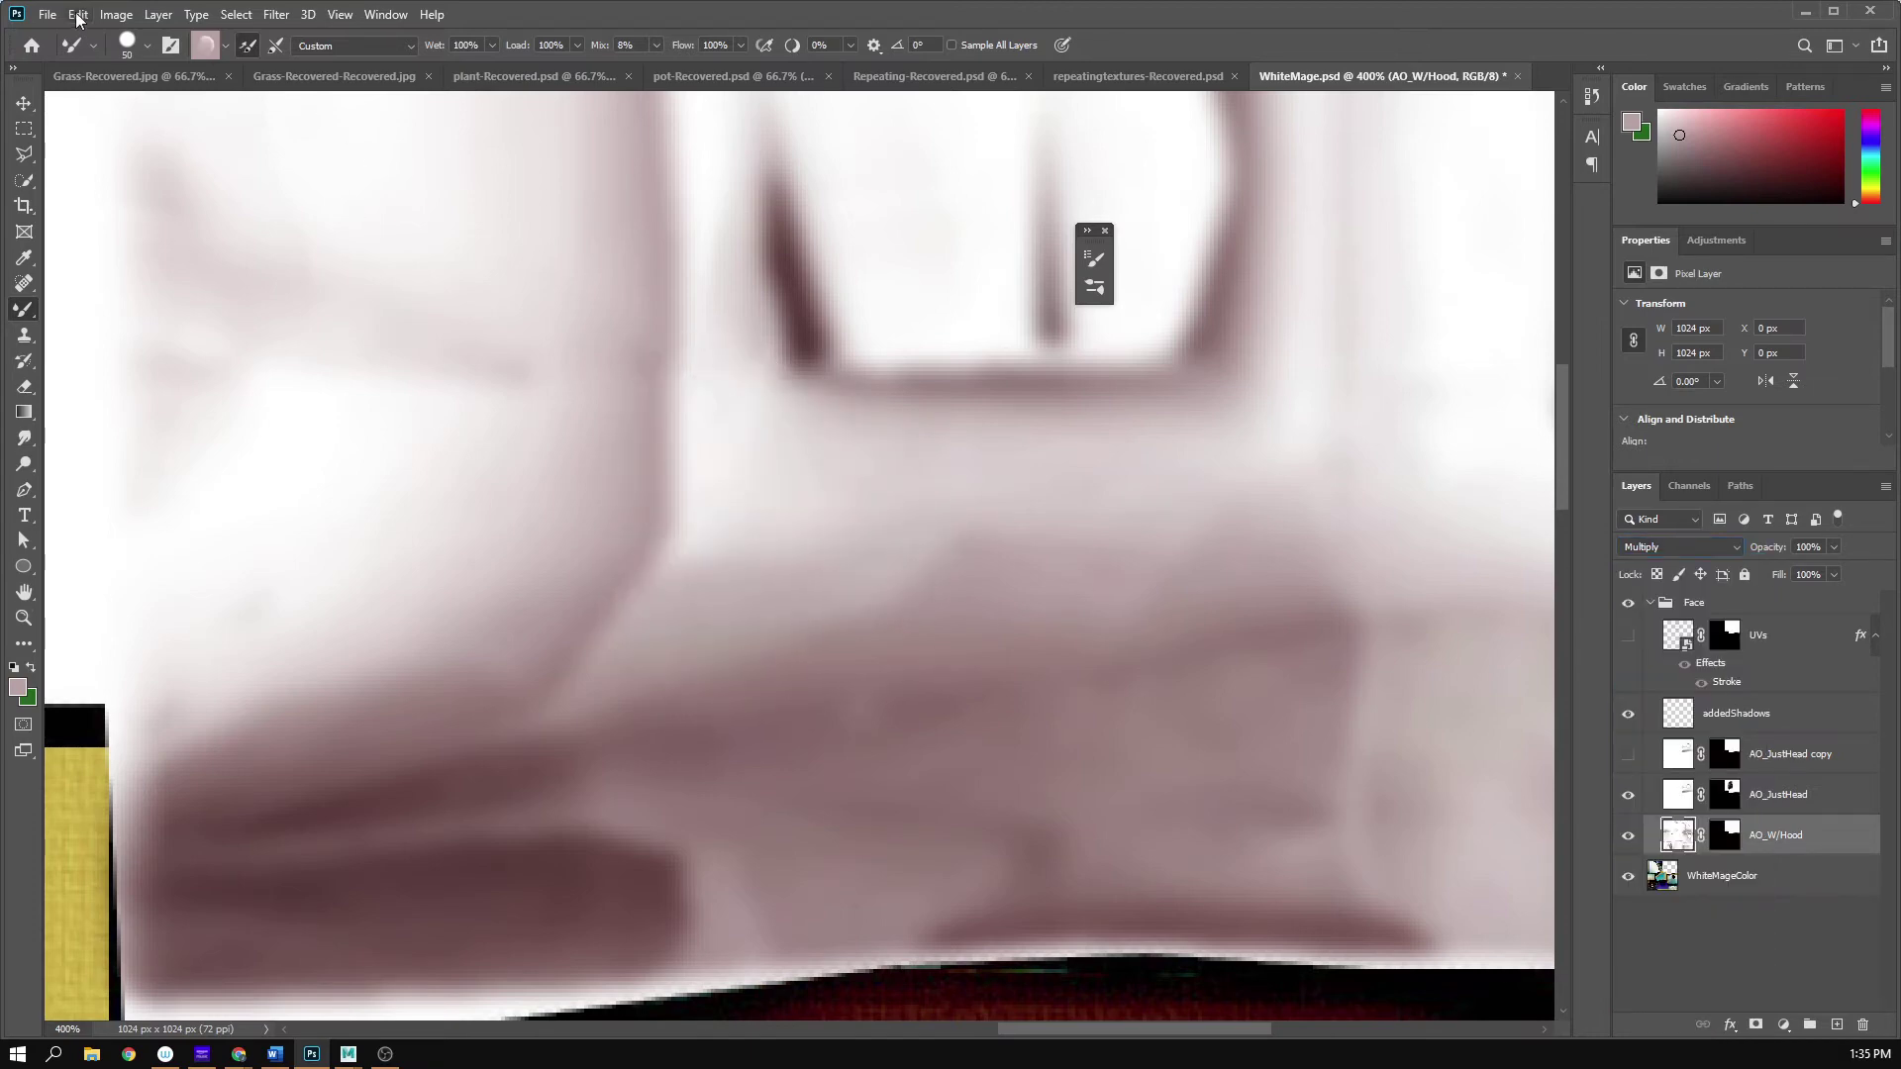
- Switch from the Mixer Brush to the regular Brush tool and review its preset options with the 25 px Soft Round tip
click(128, 45)
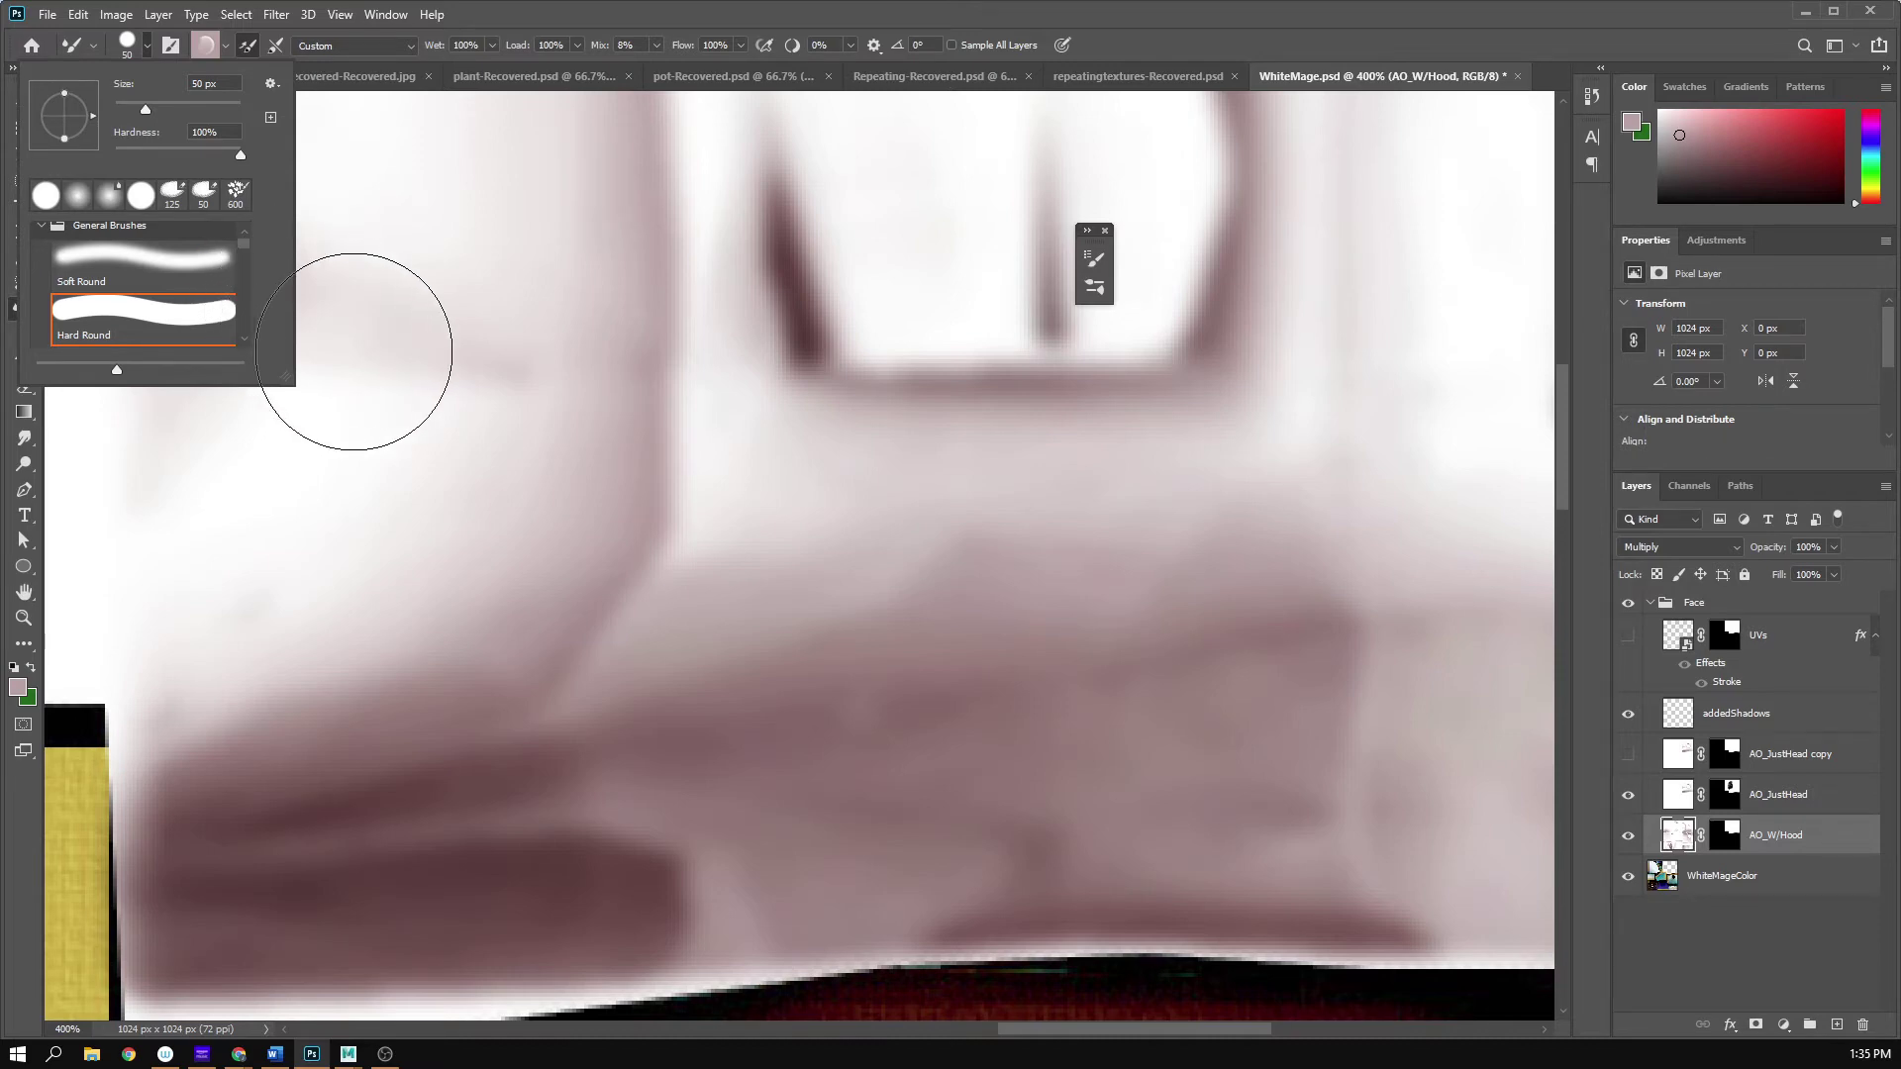
key(shift+b)
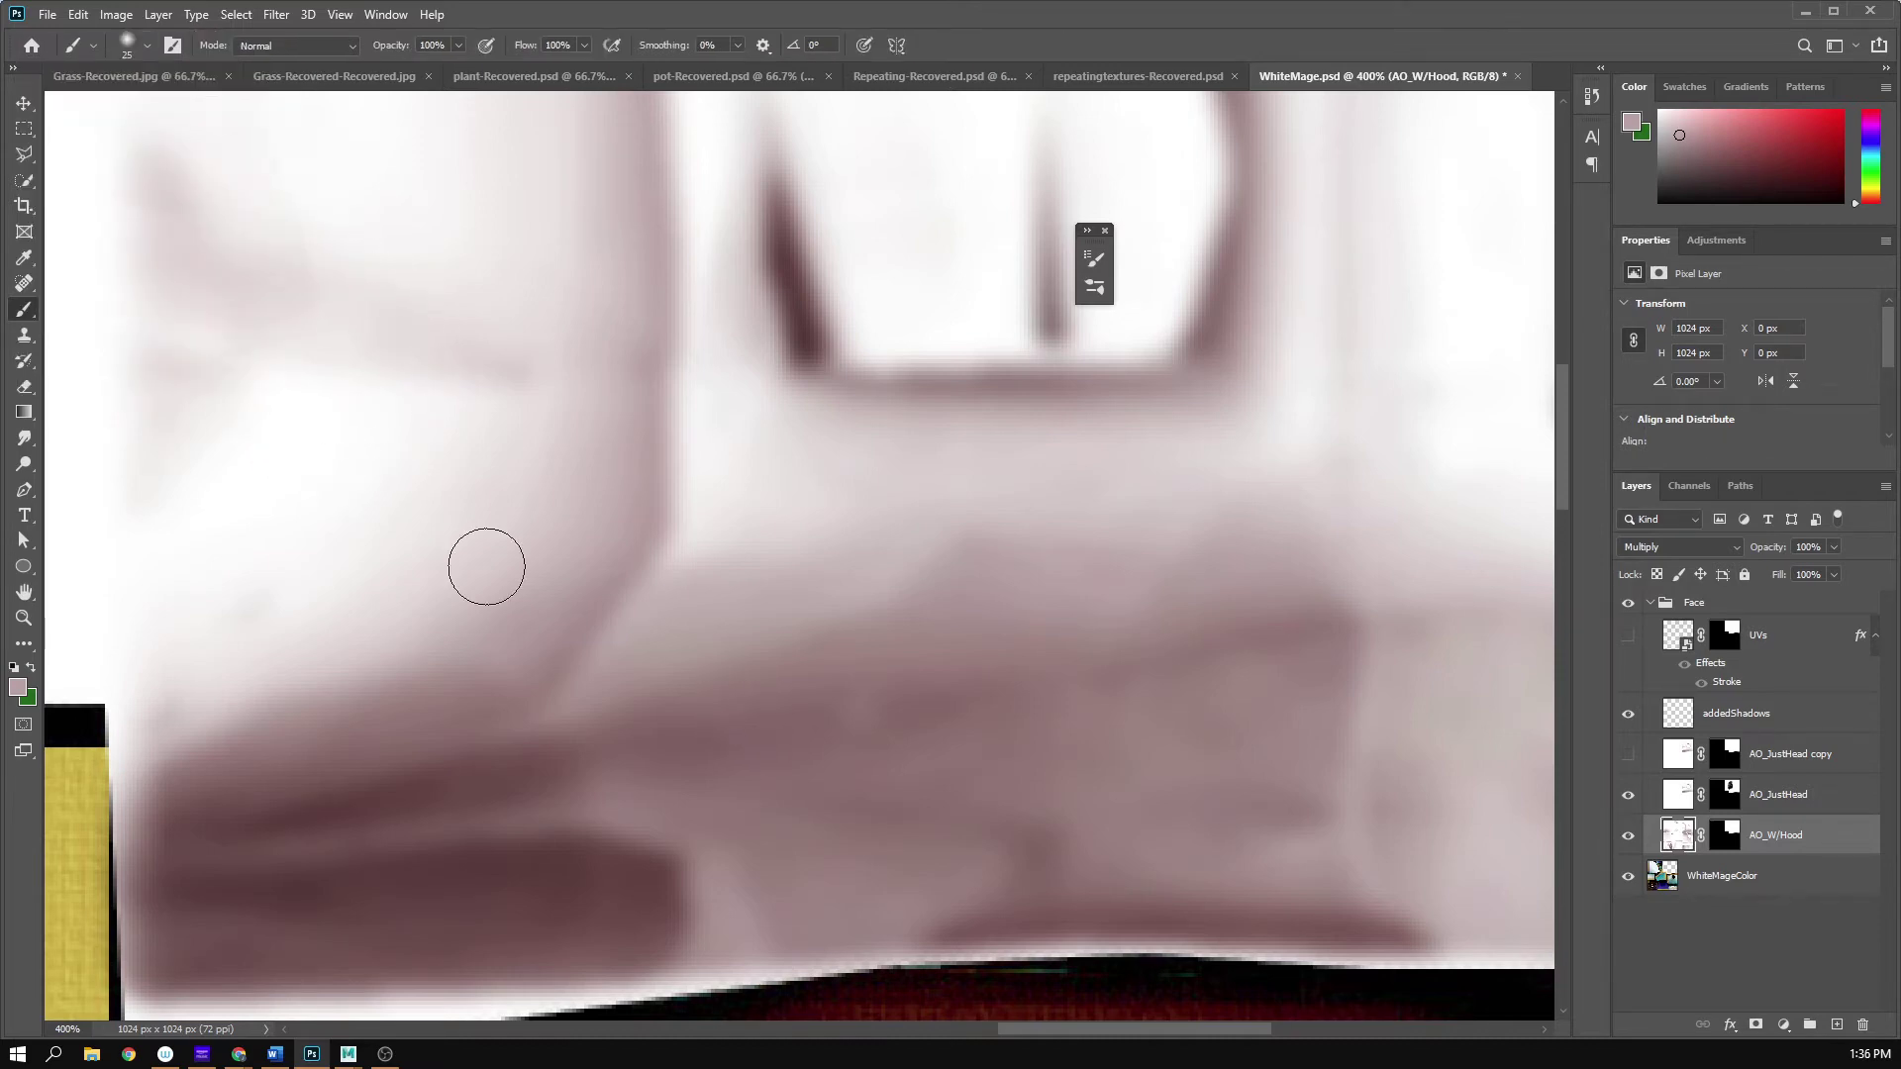
right_click(33, 315)
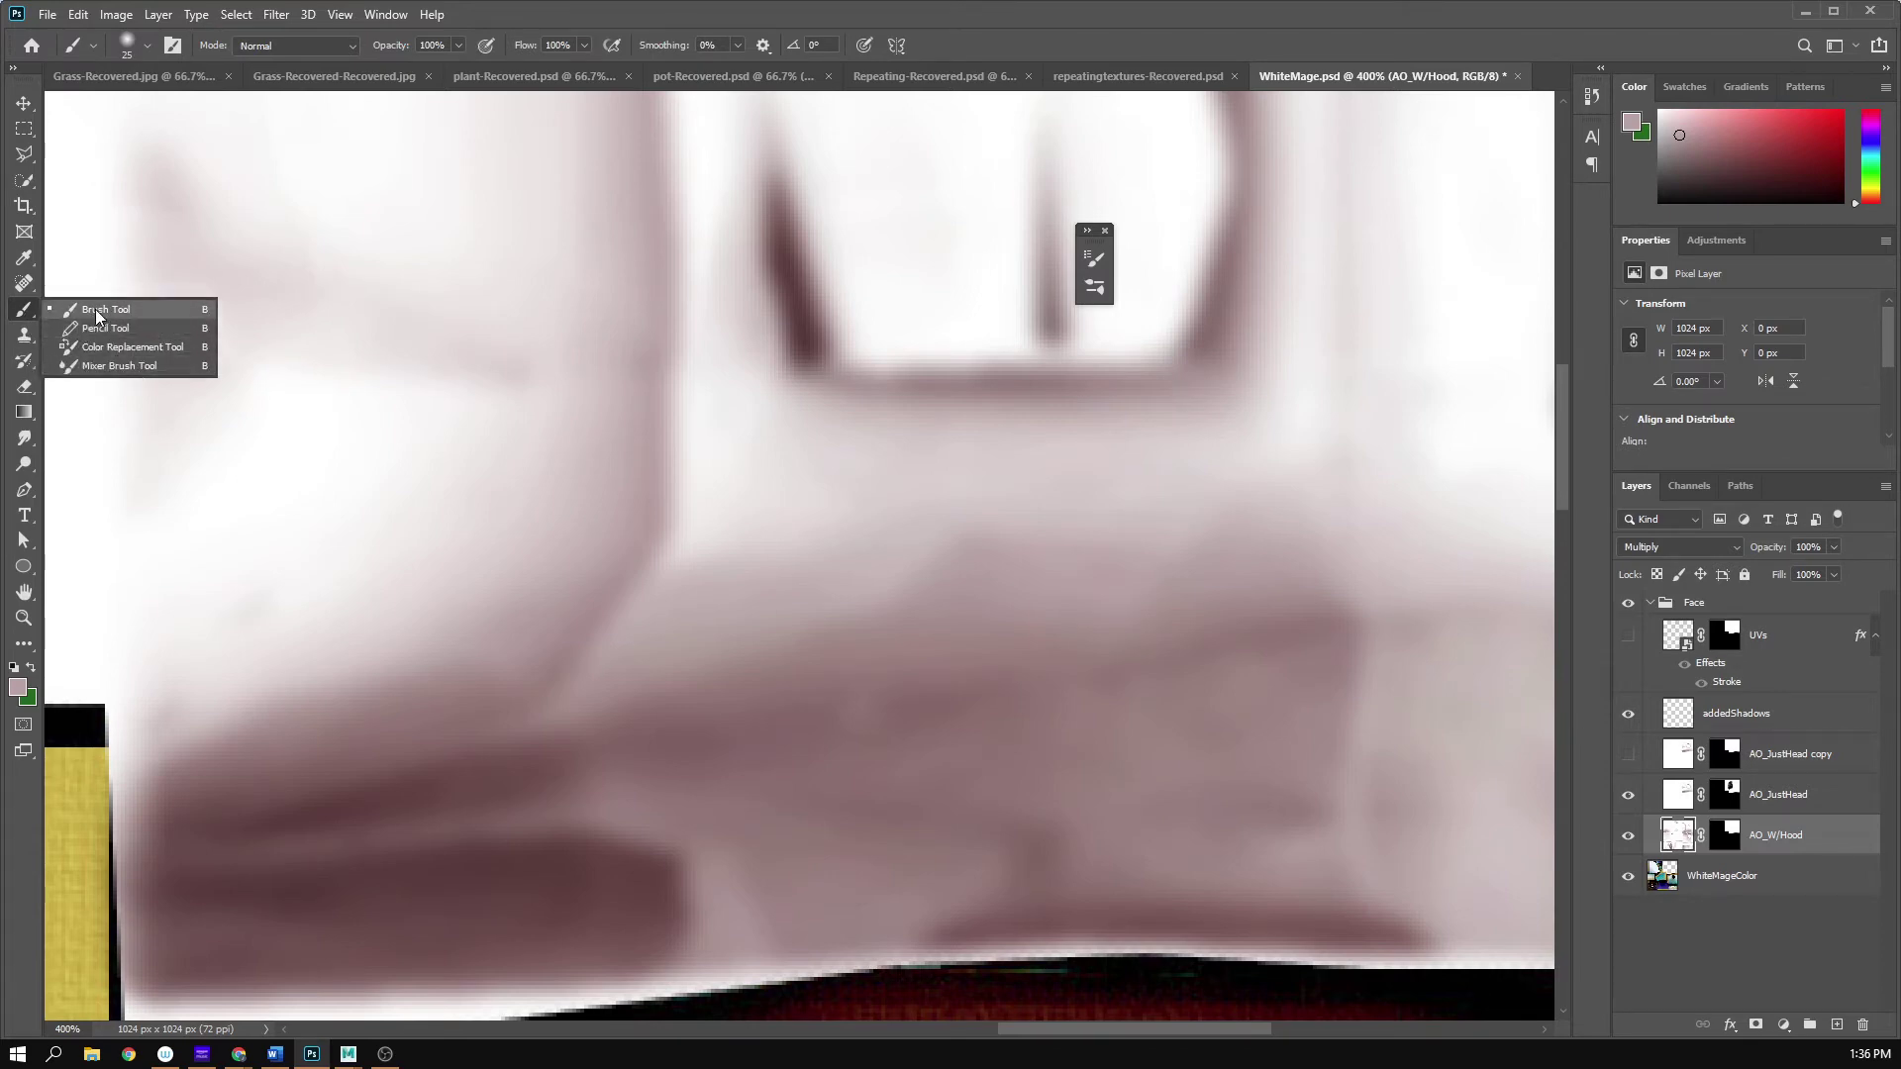
click(95, 309)
click(146, 45)
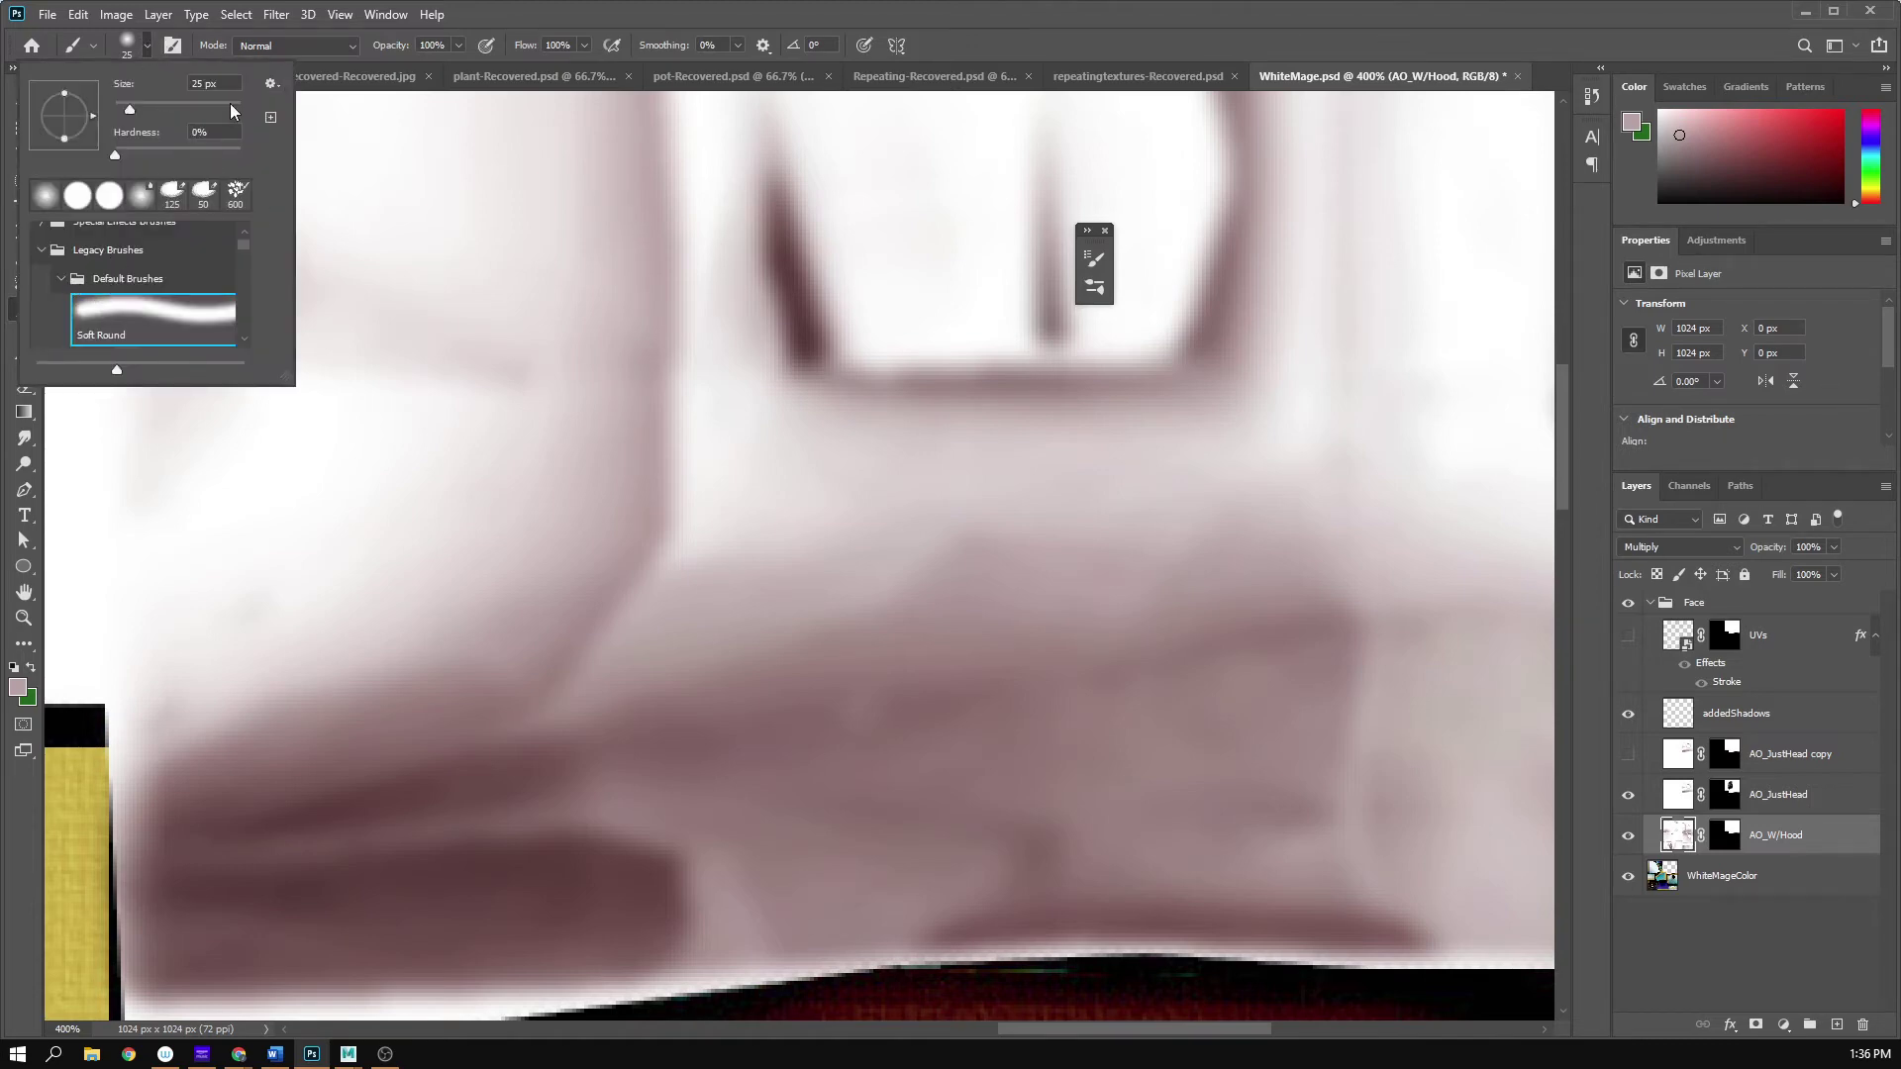
click(270, 84)
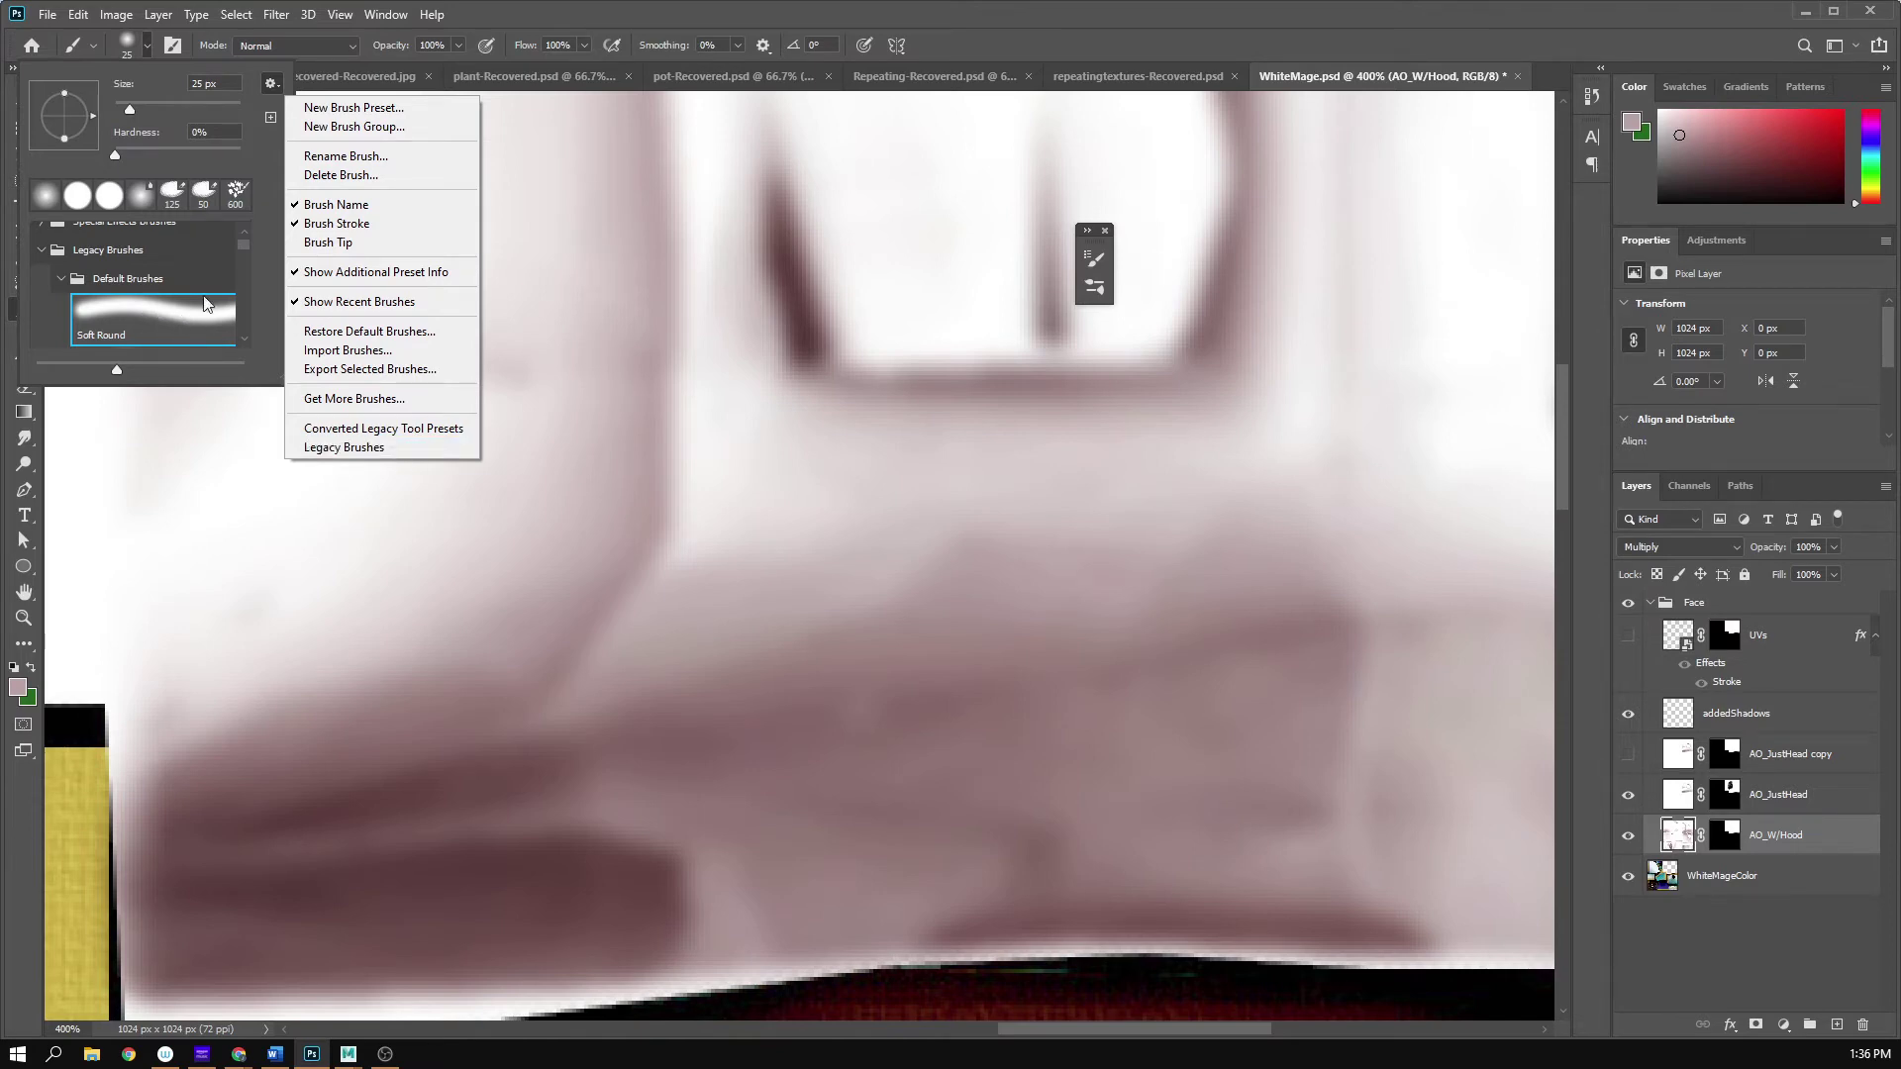
click(781, 4)
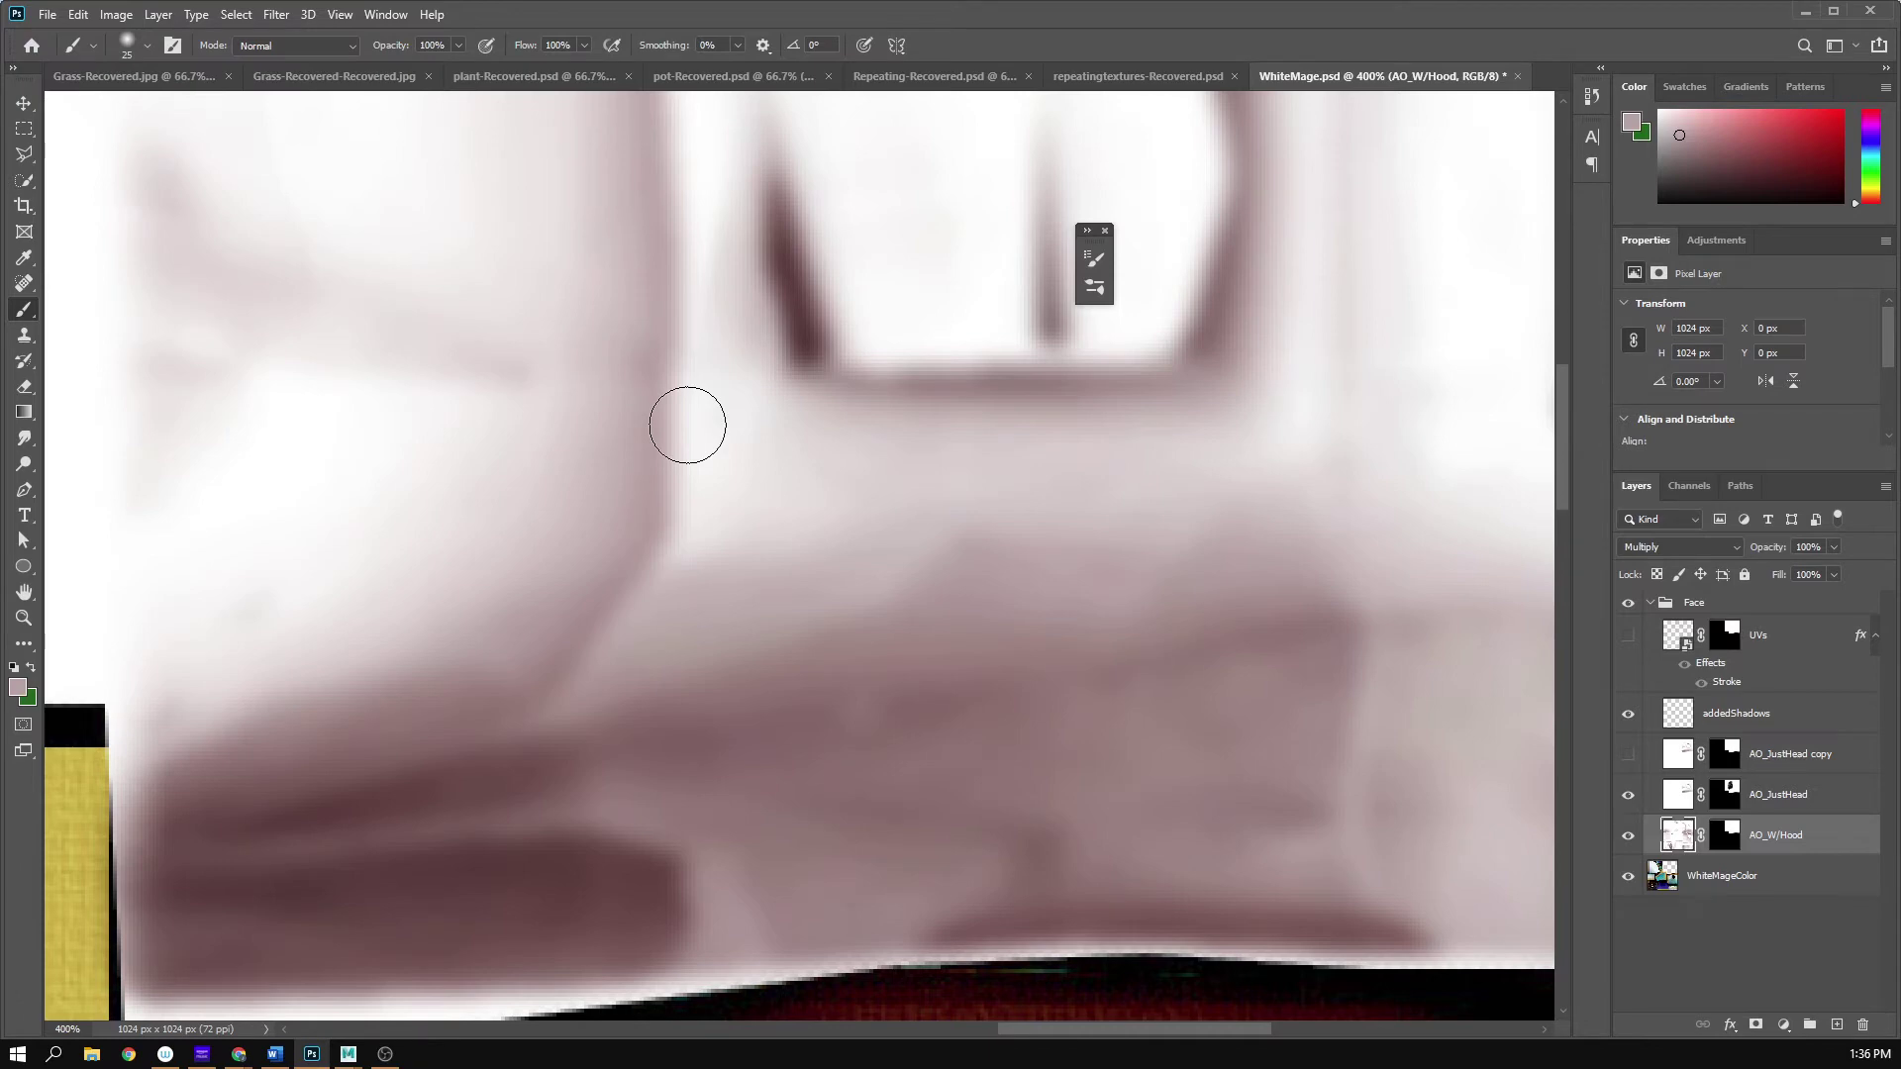
- Set the addedShadows layer to Multiply and paint a soft mauve shadow below and behind the jaw edge
click(1769, 728)
click(1695, 547)
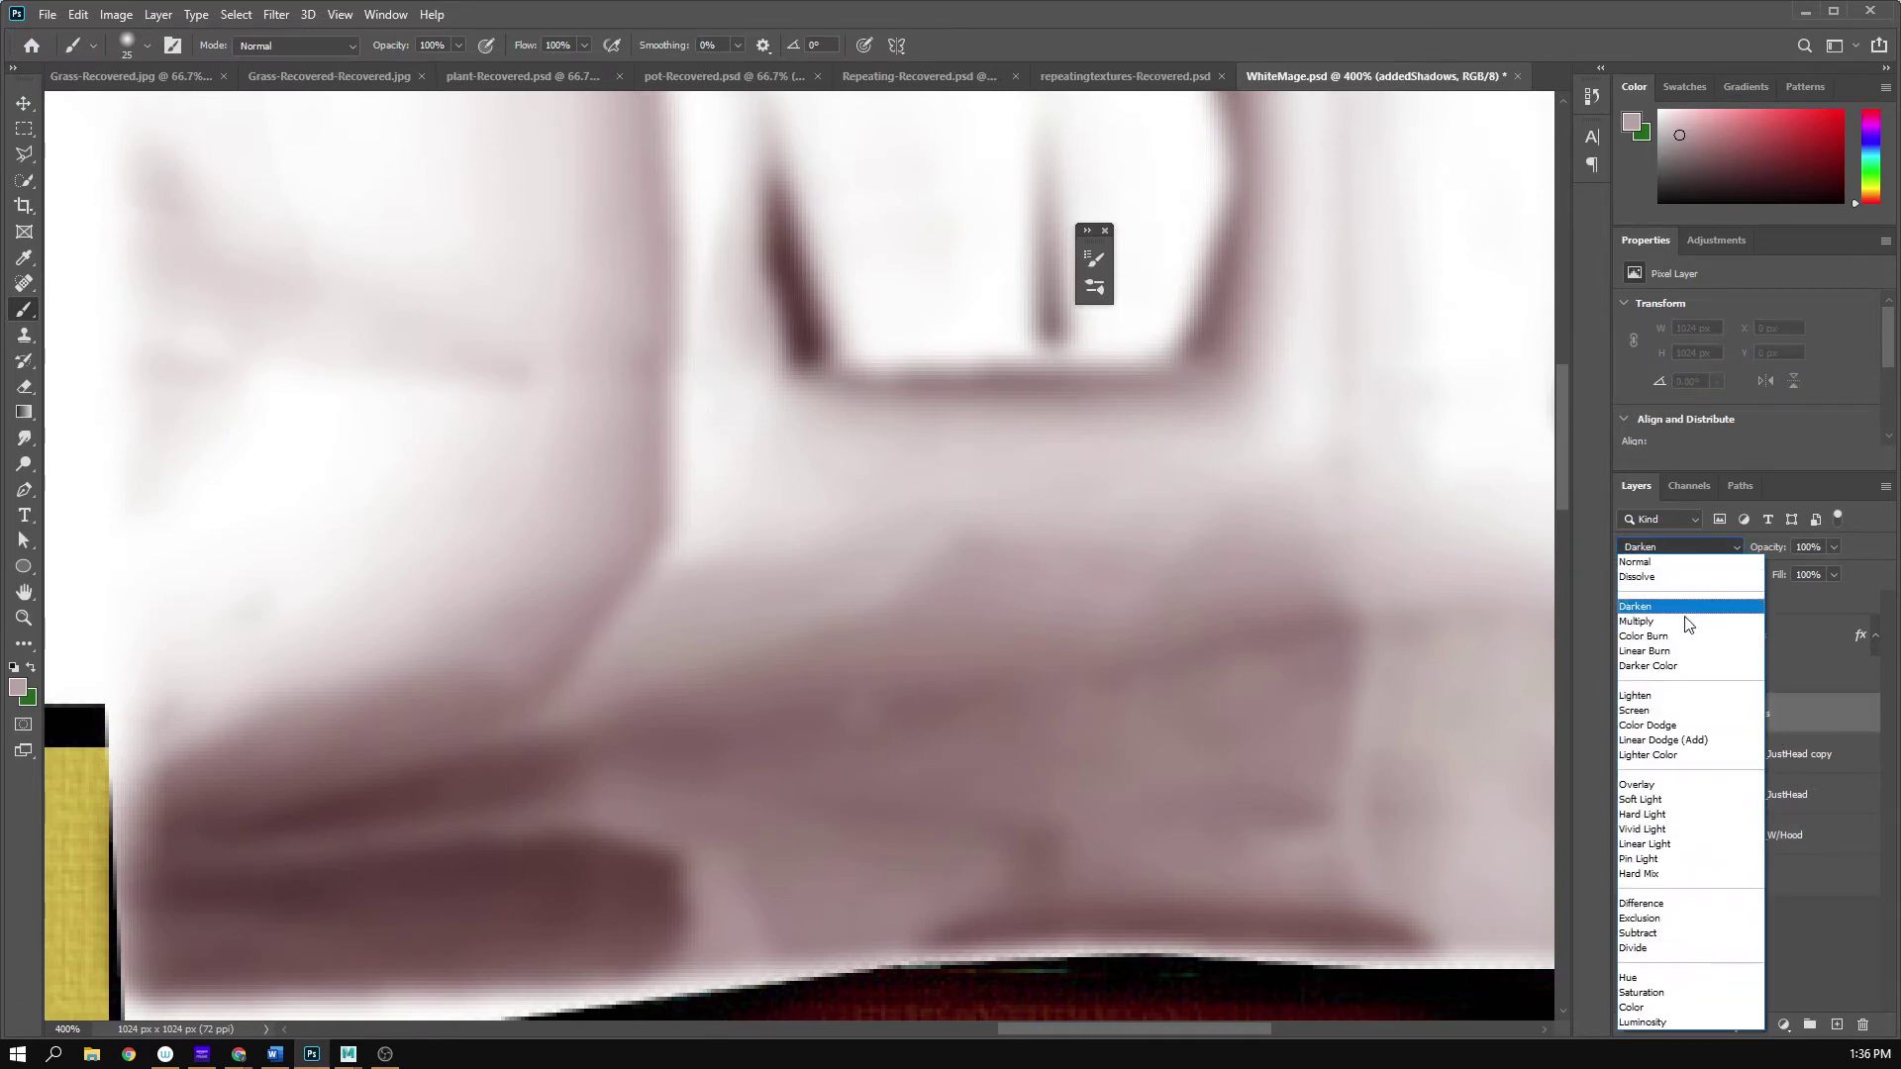
click(1687, 620)
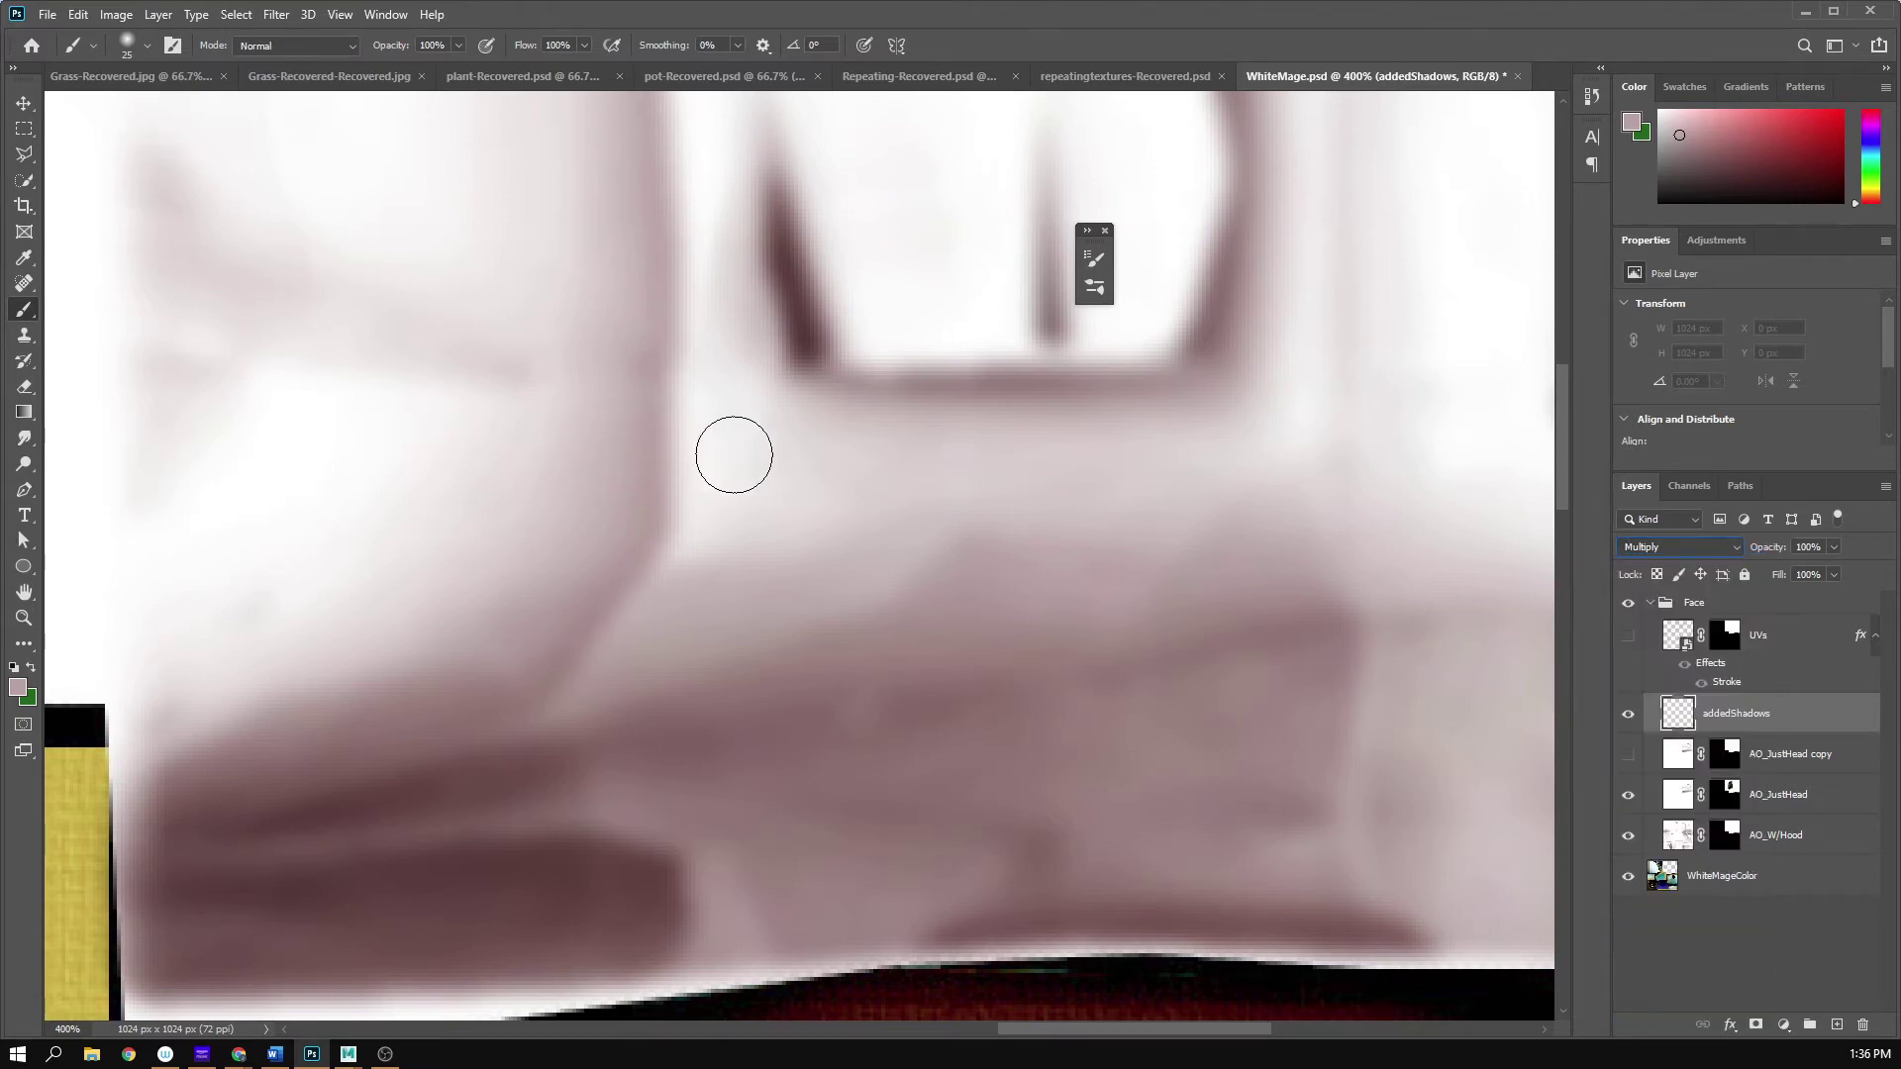
mouse_move(692, 433)
mouse_down()
mouse_move(683, 420)
mouse_move(701, 470)
mouse_move(650, 577)
mouse_move(687, 597)
mouse_move(841, 543)
mouse_move(739, 357)
mouse_move(806, 522)
mouse_move(515, 713)
mouse_move(827, 606)
mouse_move(810, 500)
mouse_move(931, 649)
mouse_up()
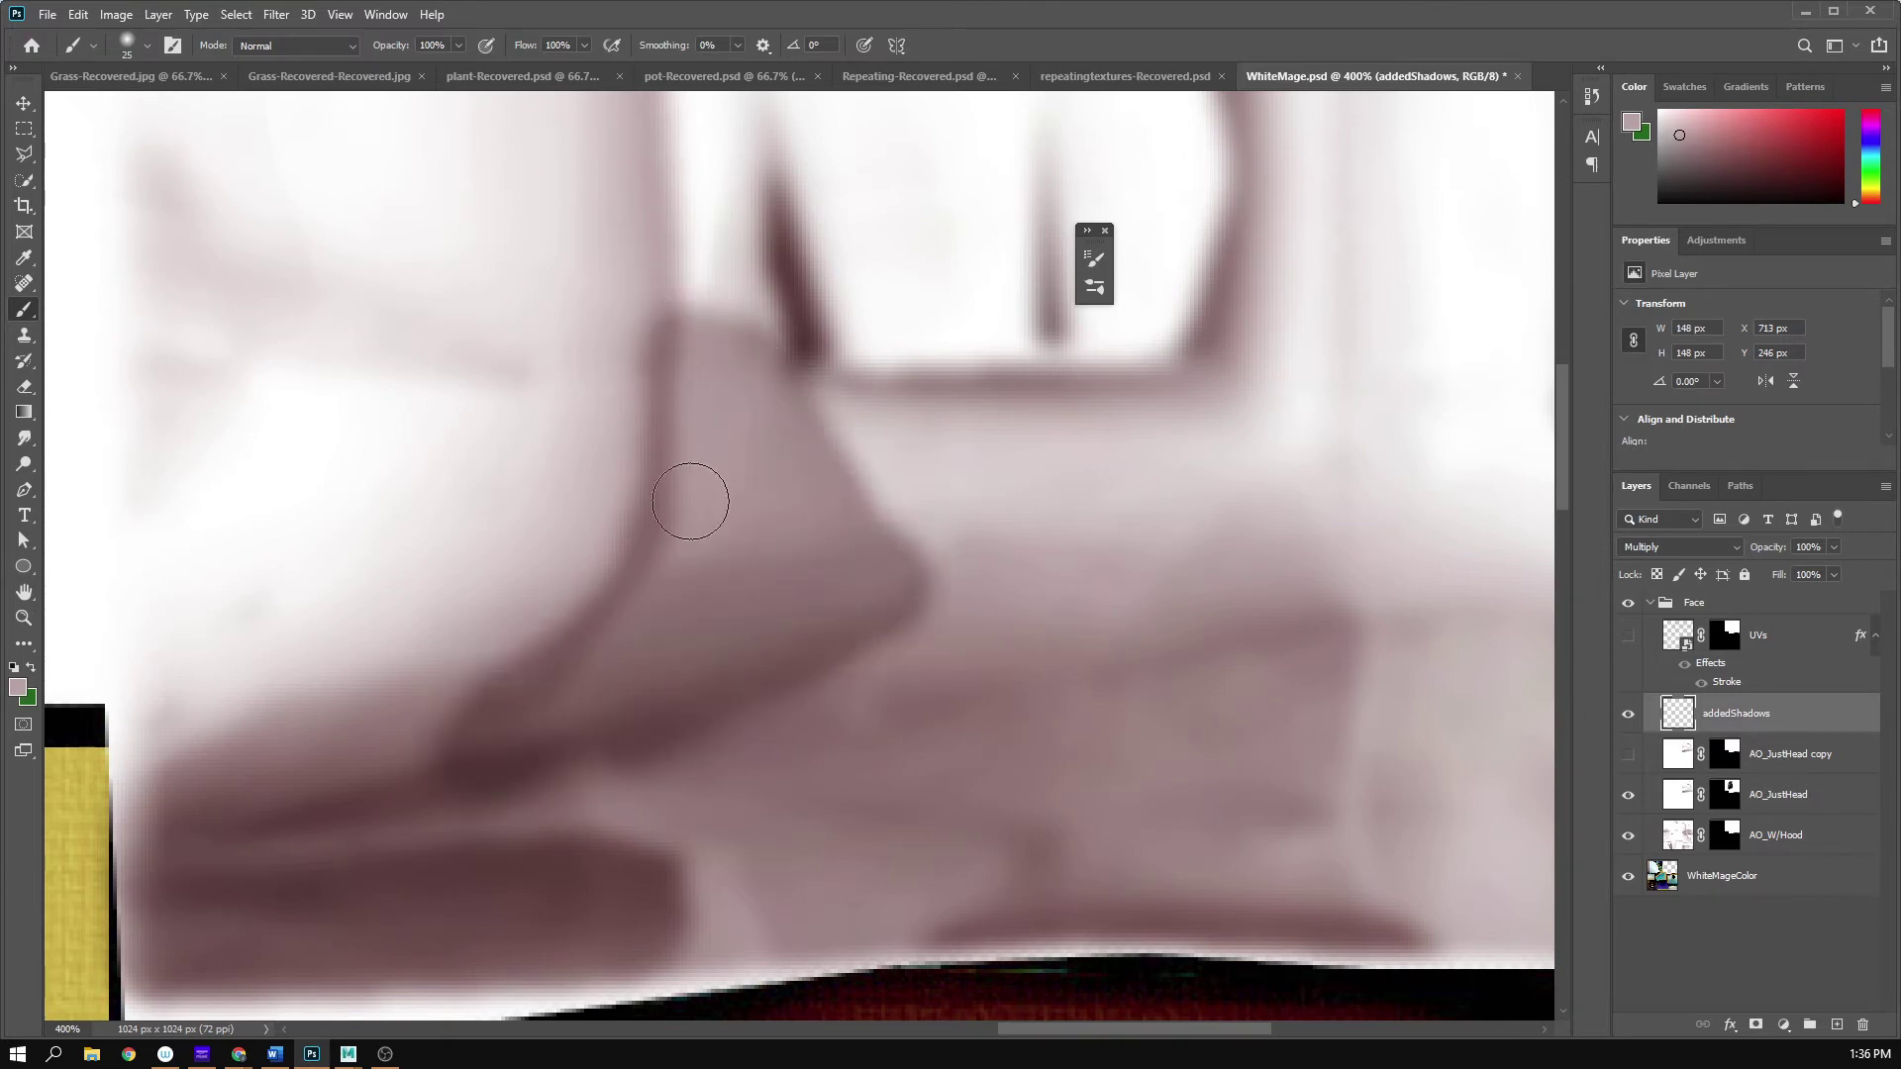
- Try to erase the painted shadow overlapping the jaw edge with a 29 px Soft Round Eraser, and undo the erasing
key(e)
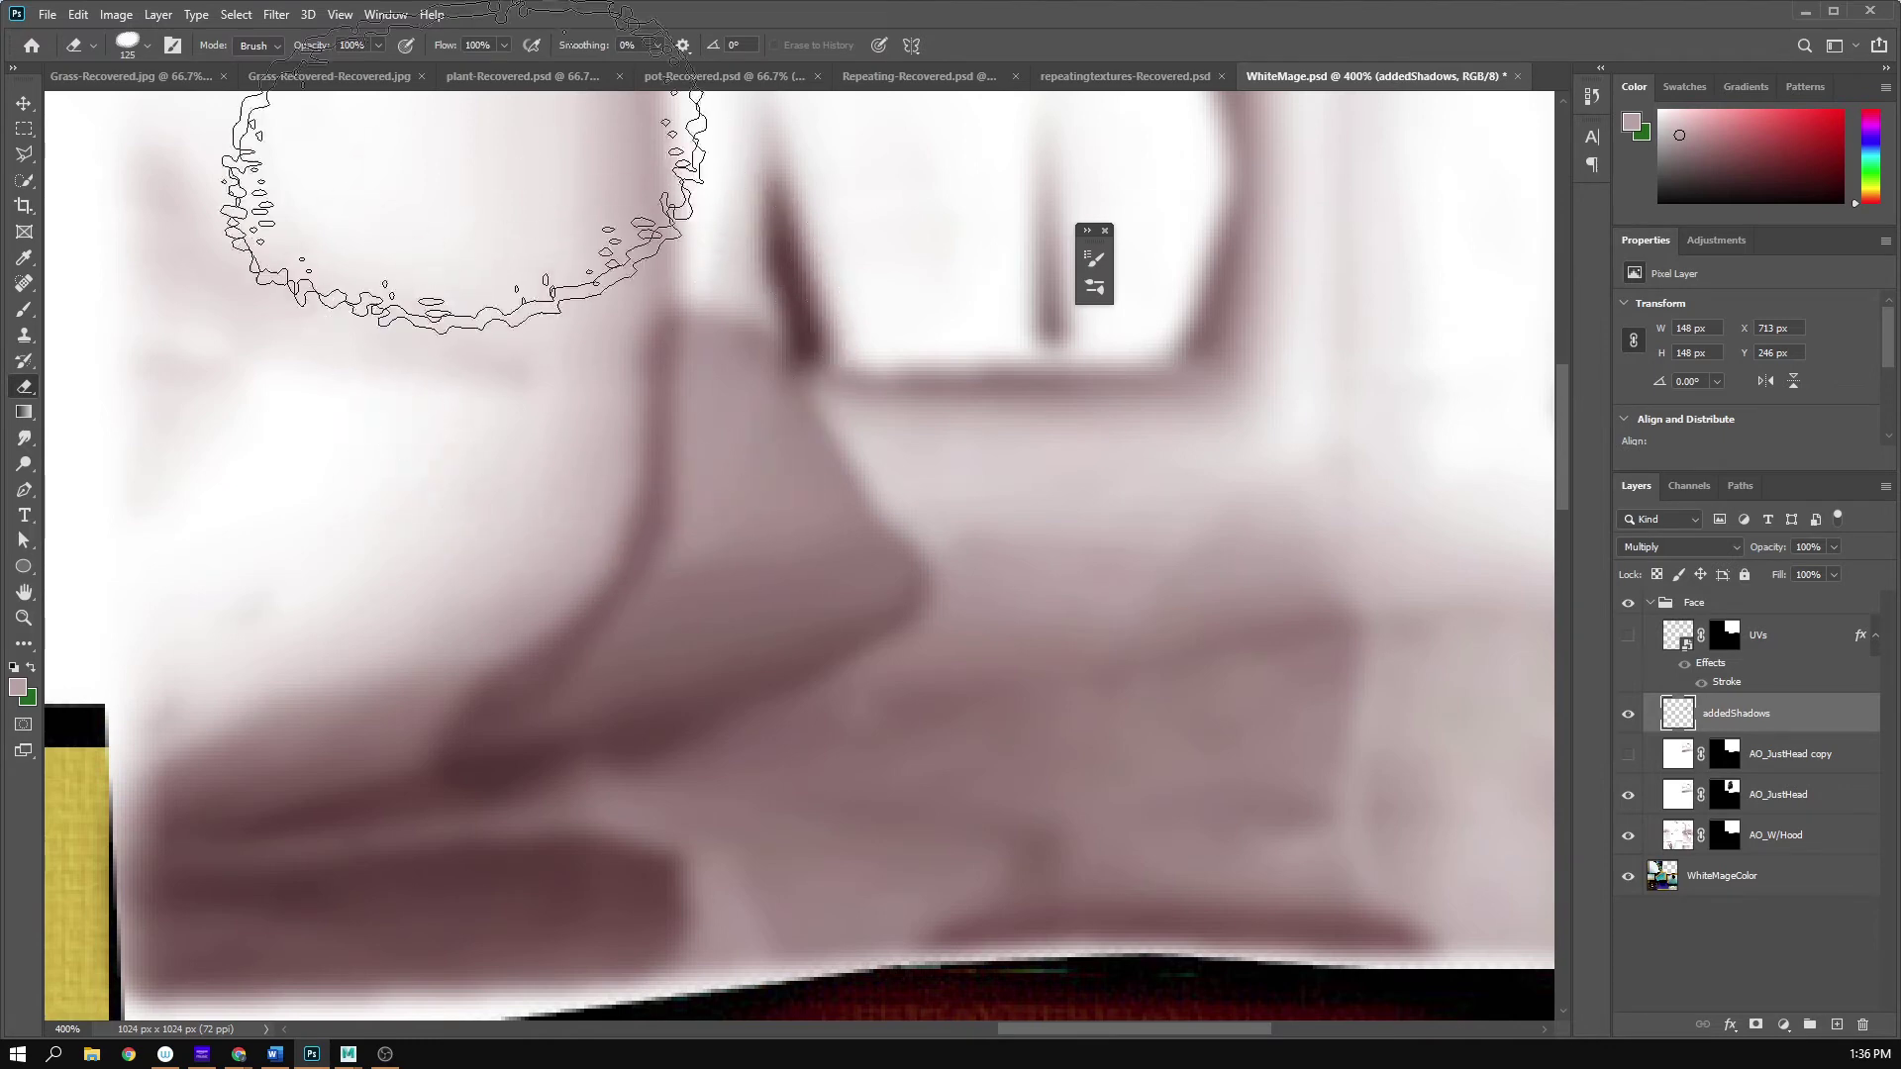
click(148, 45)
click(243, 230)
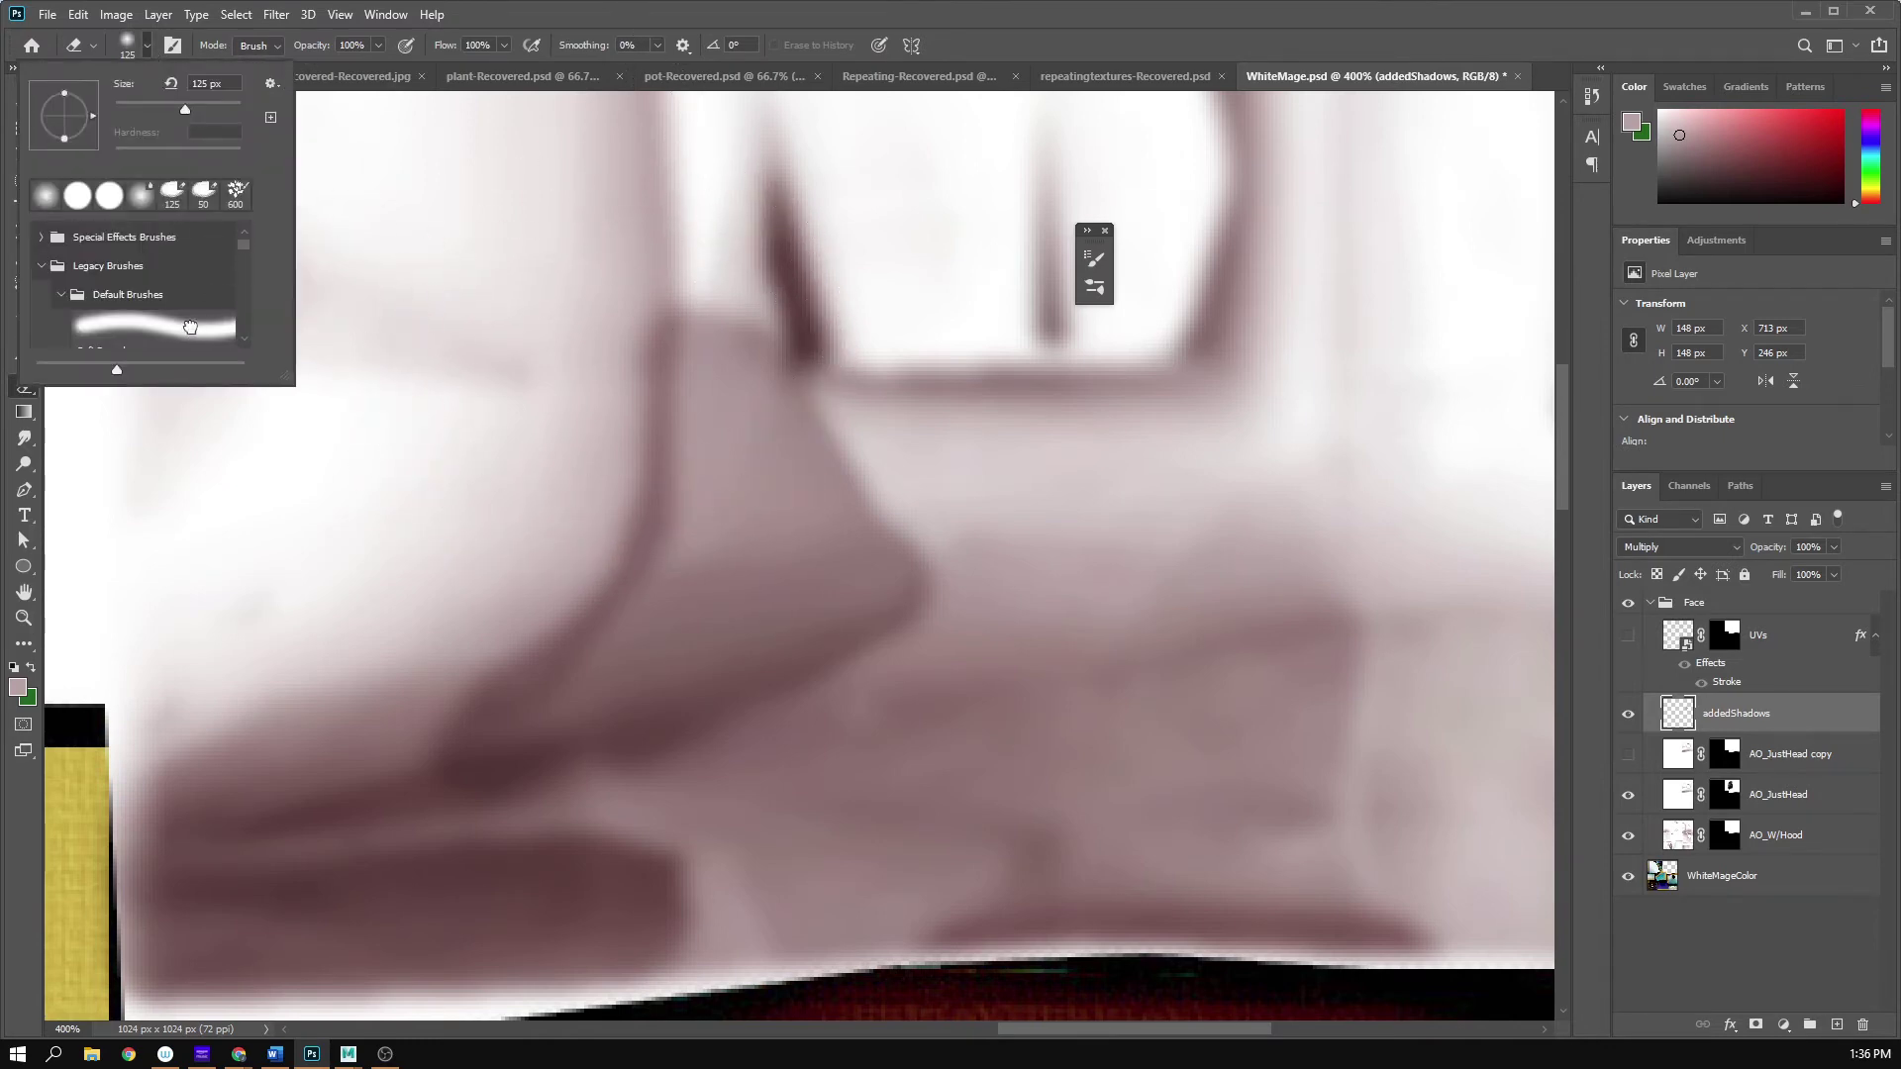
click(192, 327)
right_click(584, 406)
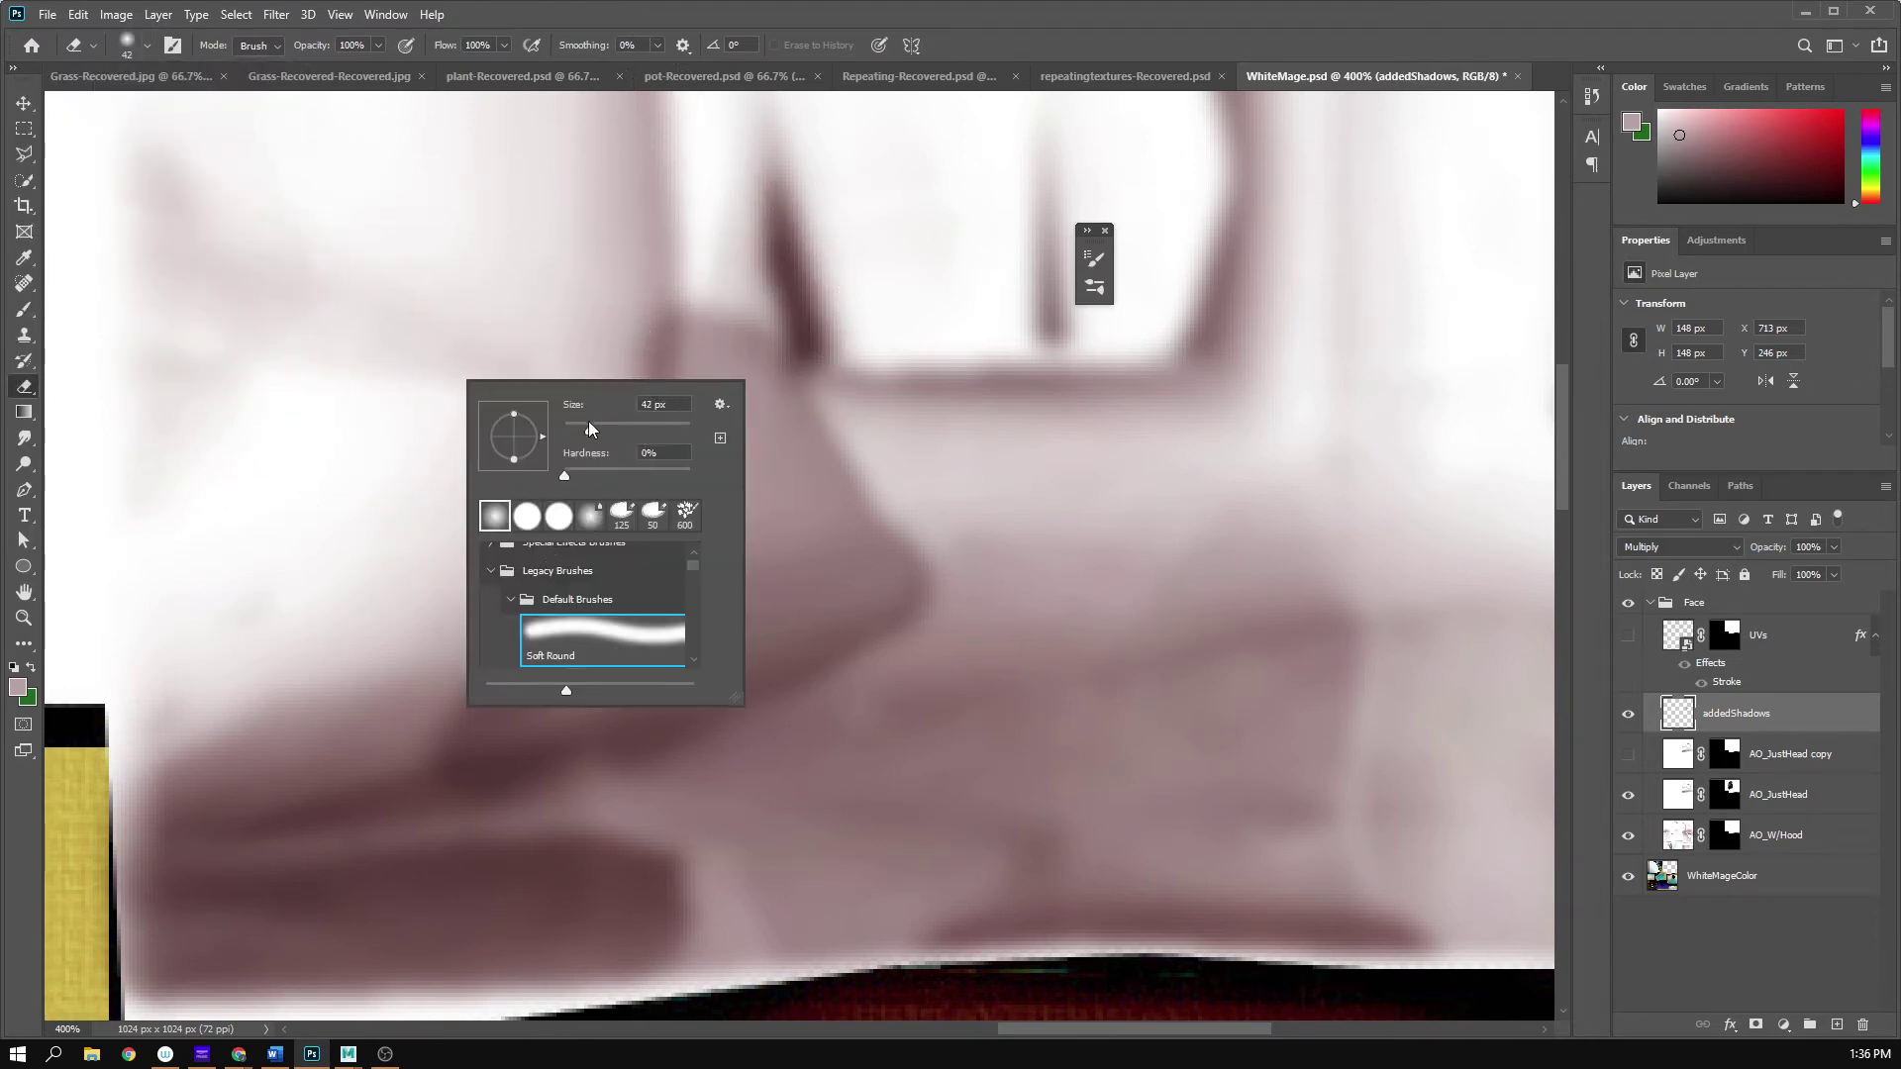
drag(590, 426, 581, 426)
click(577, 284)
mouse_move(612, 314)
mouse_down()
mouse_move(600, 513)
mouse_move(546, 600)
mouse_move(657, 437)
mouse_move(679, 466)
mouse_move(643, 475)
mouse_up()
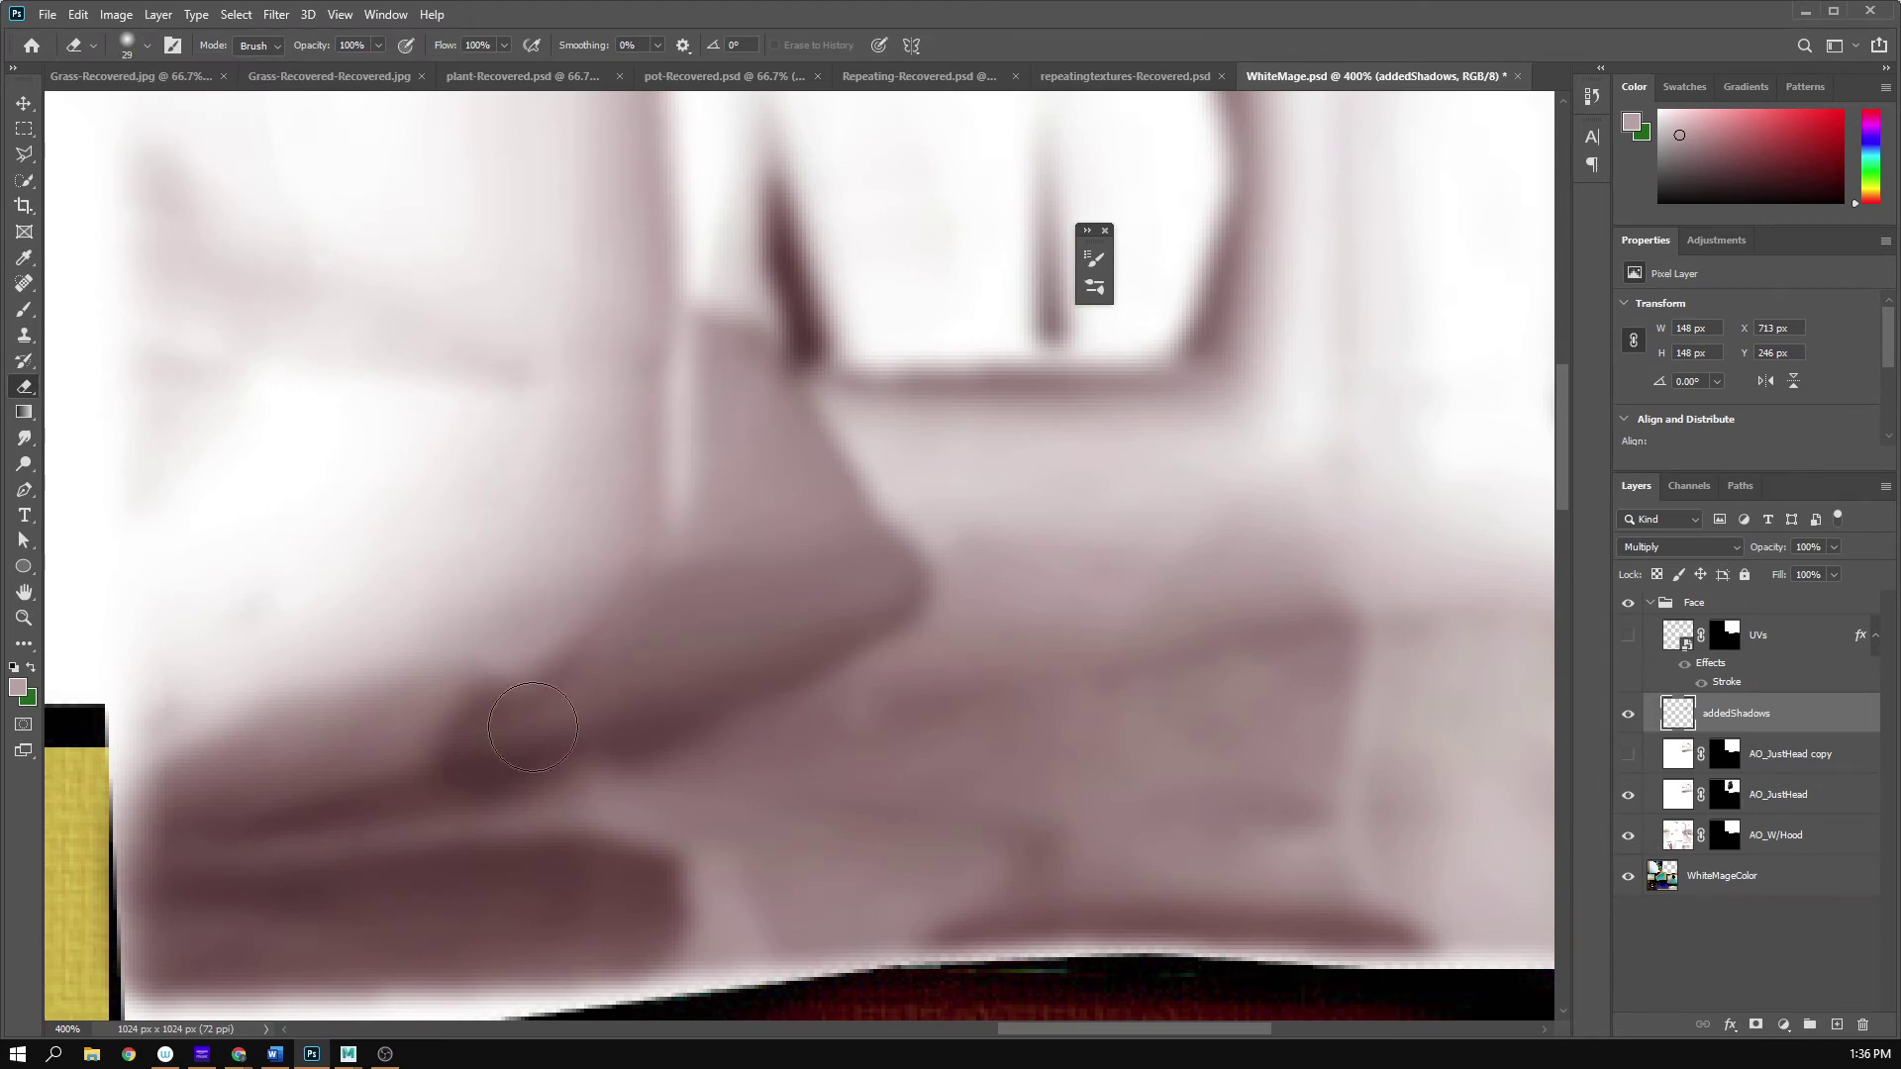
key(ctrl+z)
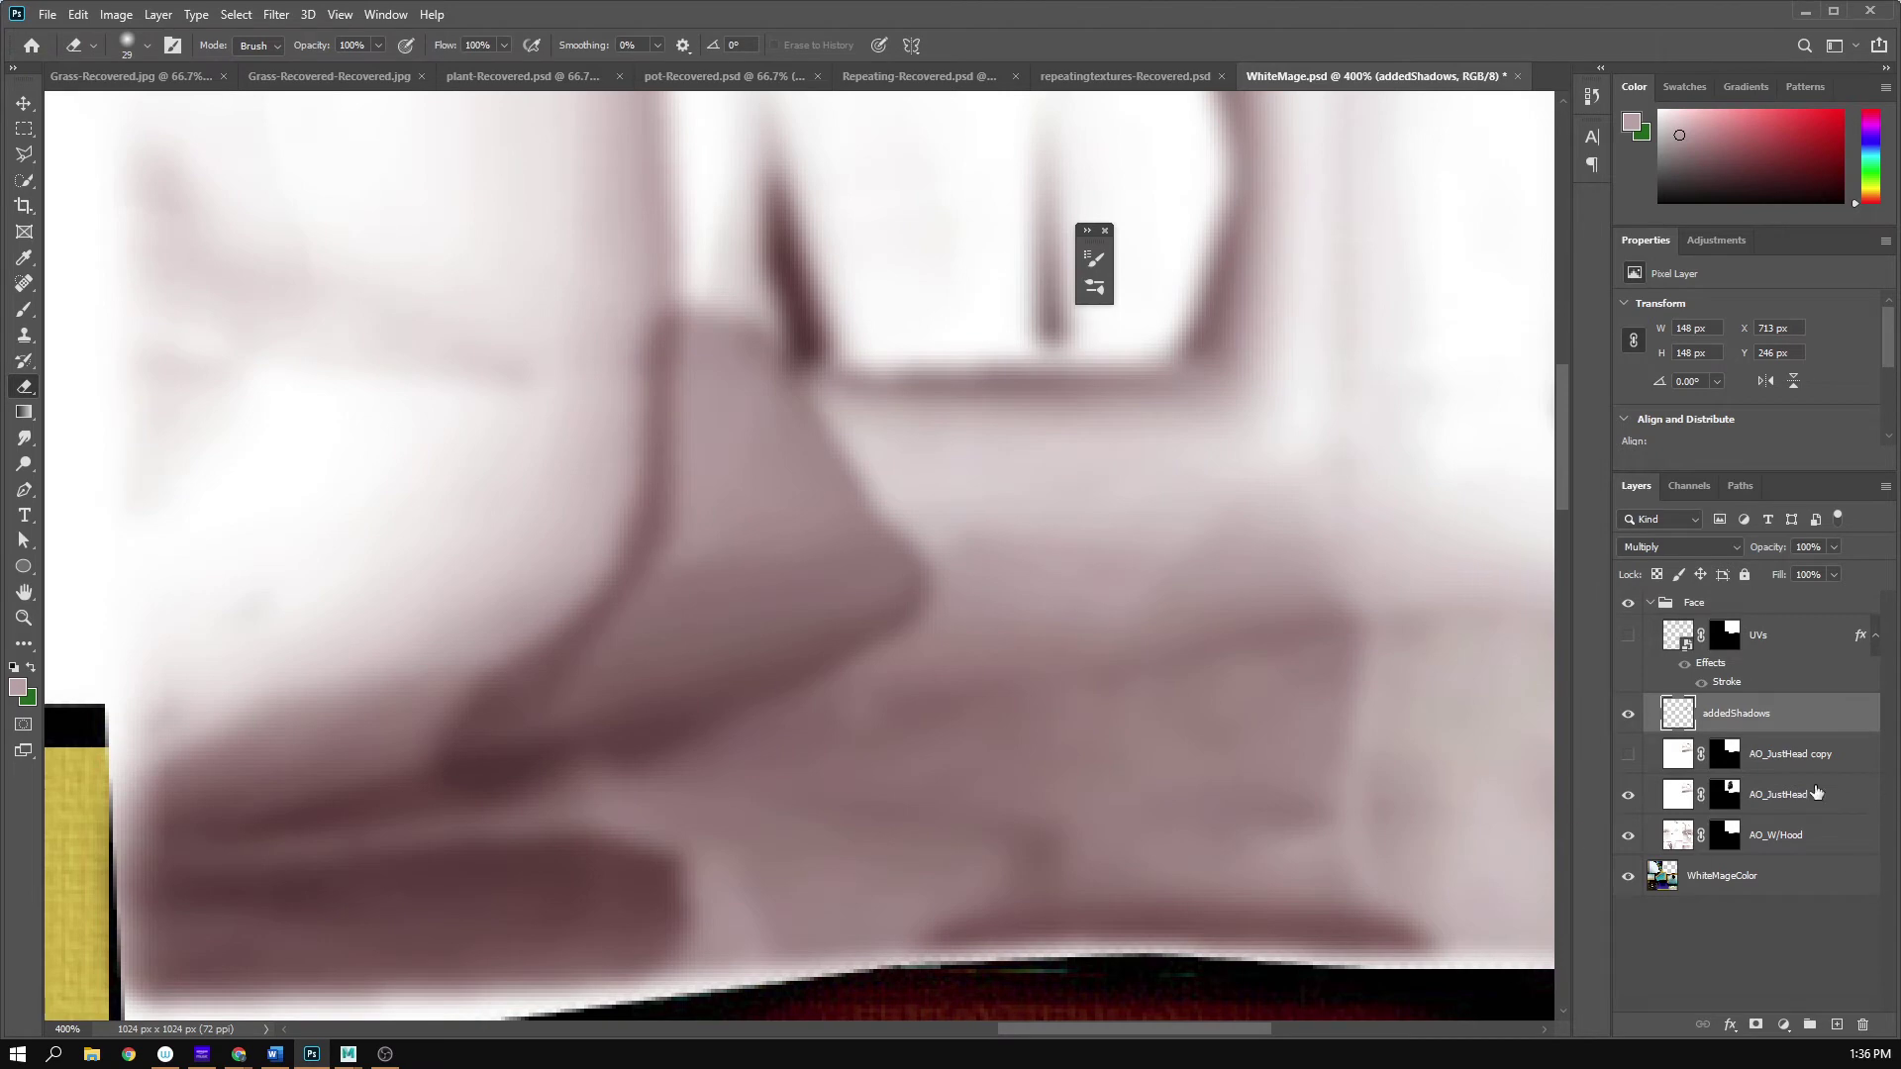
- Hide addedShadows and compare the shading with AO_W/Hood and AO_JustHead each switched off, leaving both visible
click(1627, 713)
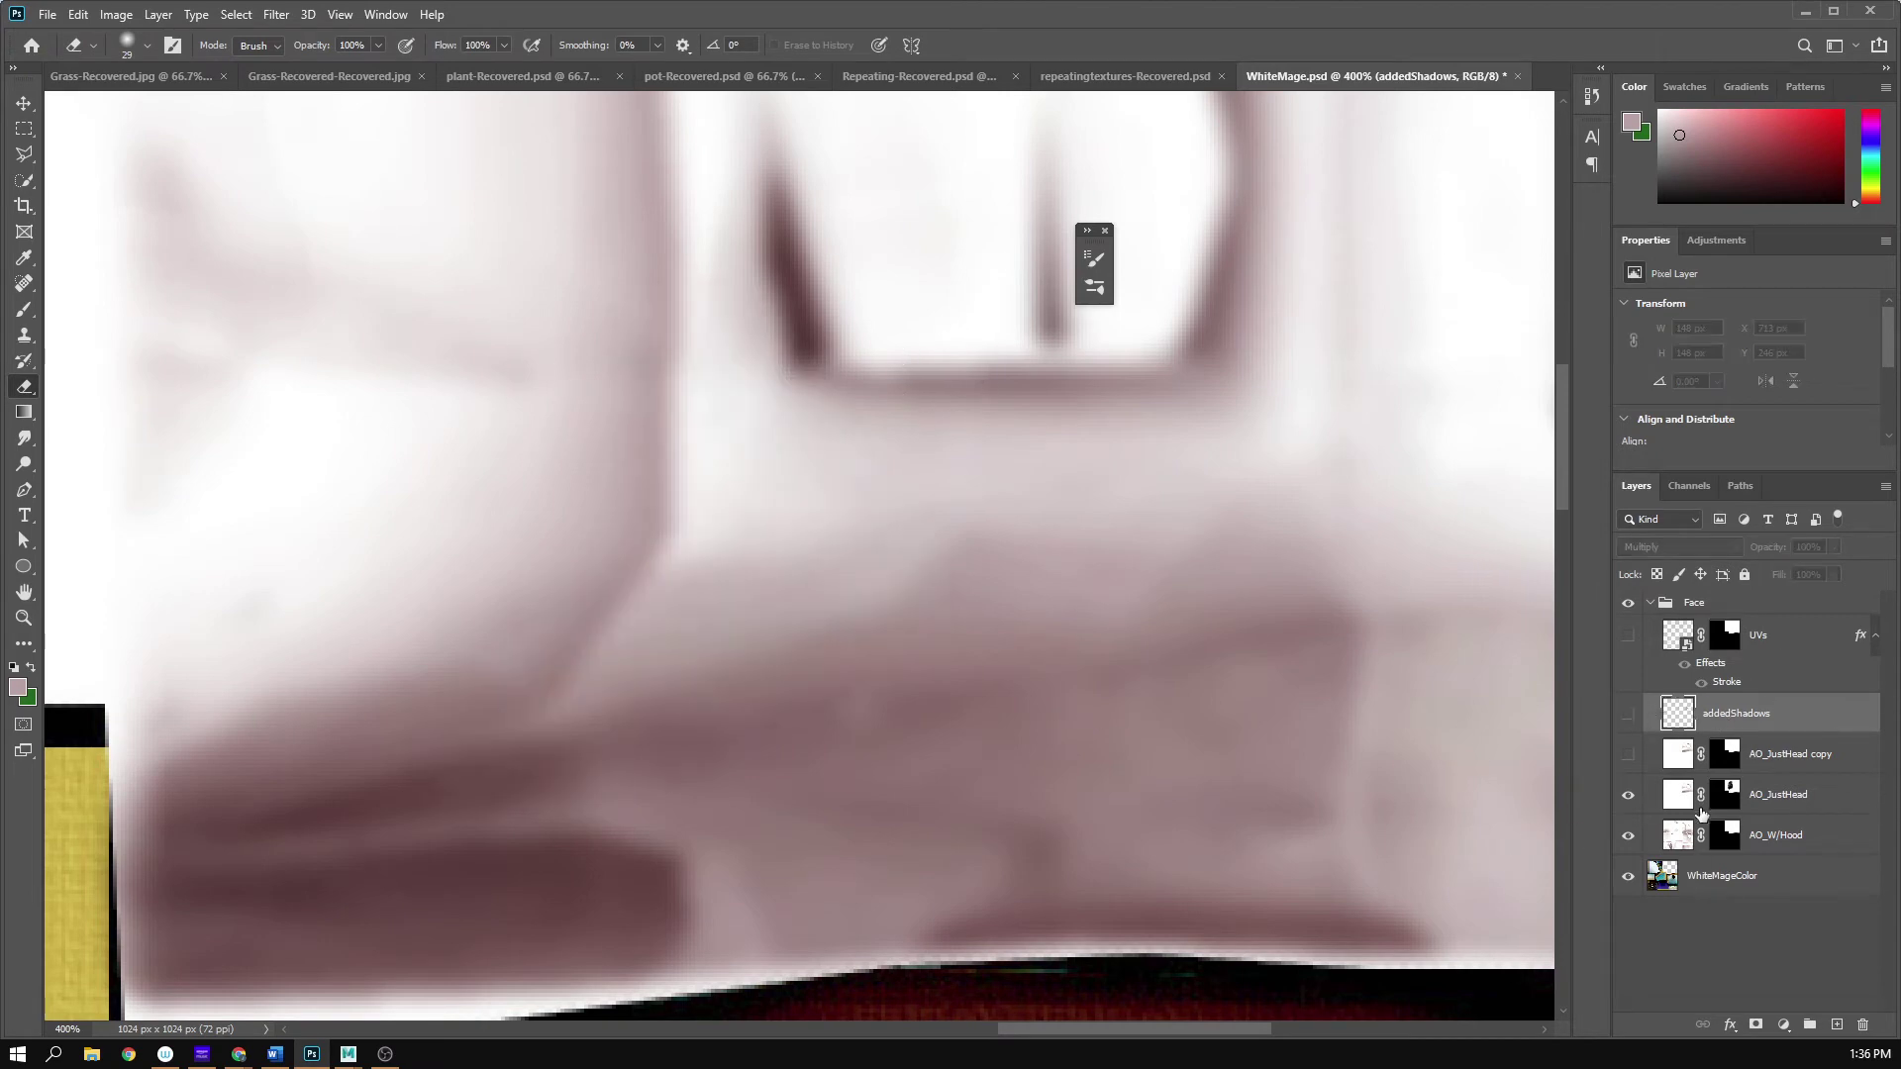
click(1772, 842)
click(1627, 835)
click(1628, 835)
click(1627, 795)
click(1629, 795)
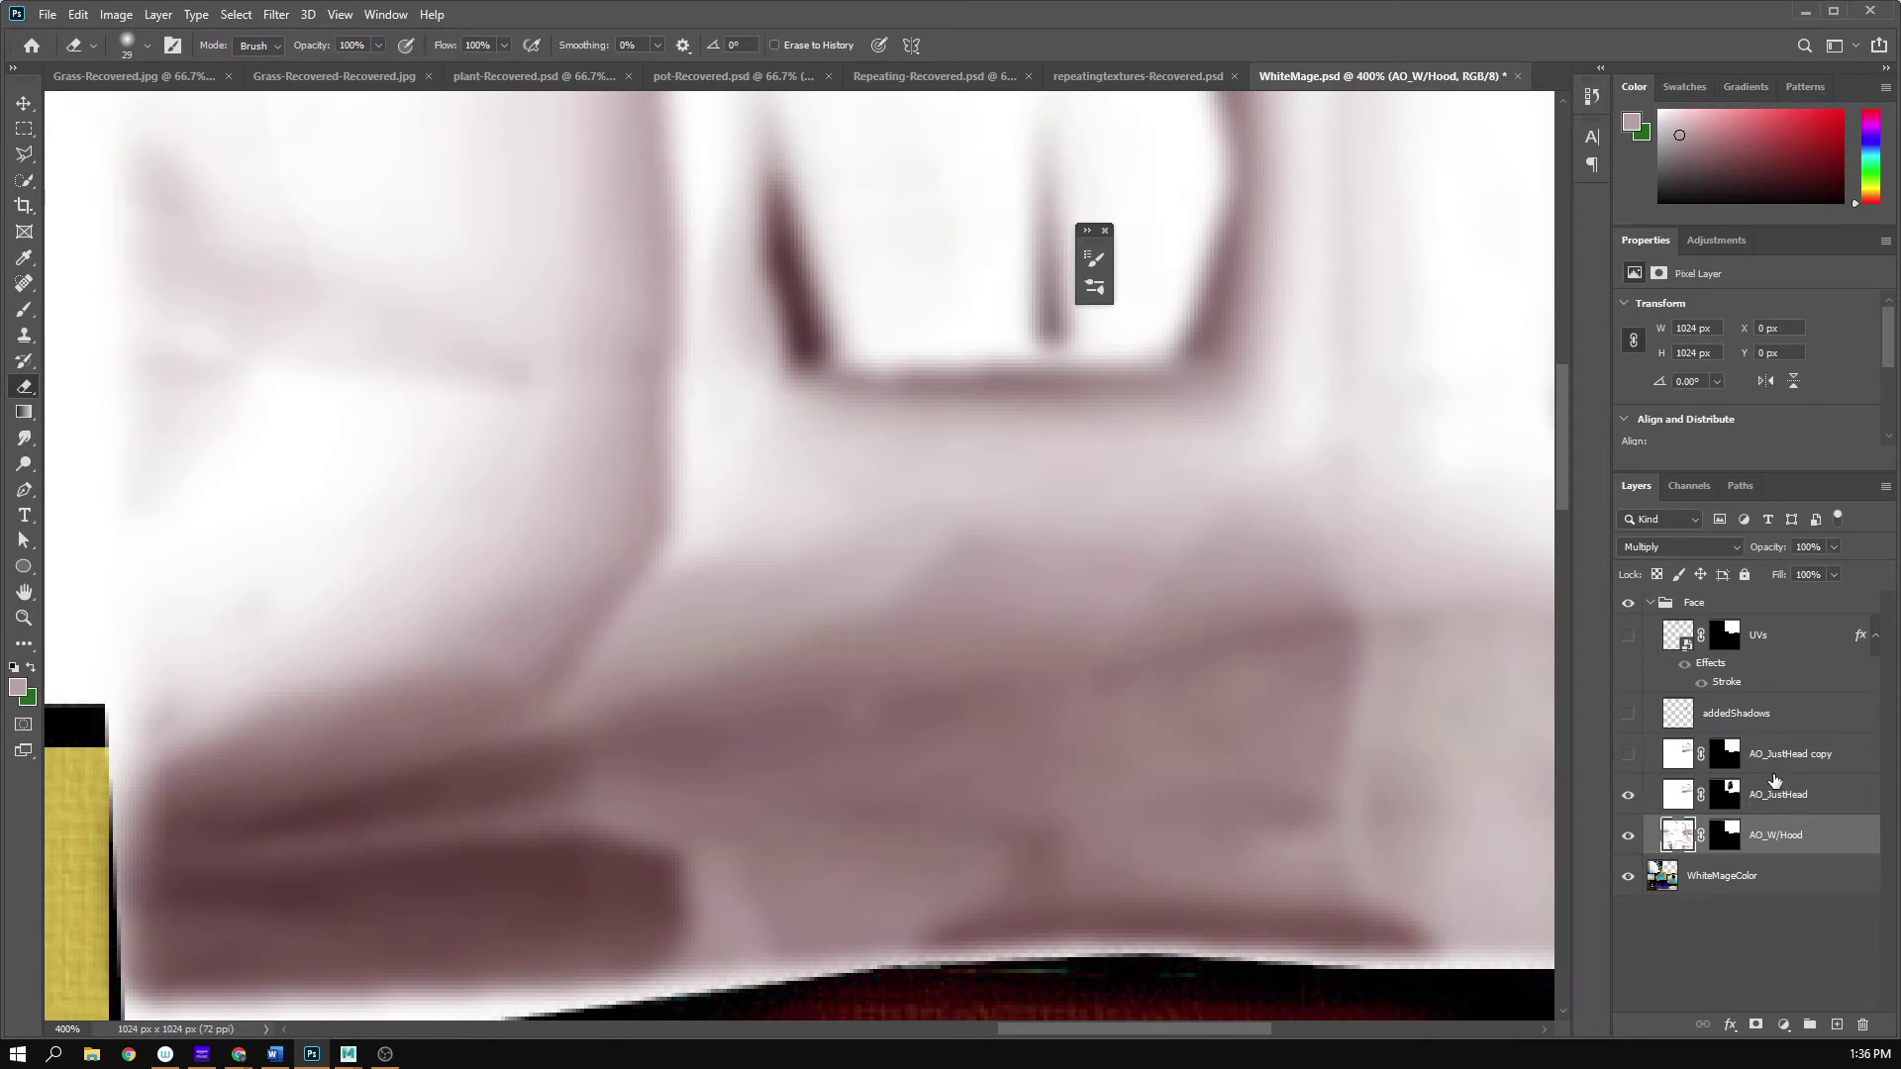
- Delete the AO_JustHead copy layer from the Face group
click(1778, 807)
shift+click(1790, 837)
key(z)
alt+click(837, 599)
alt+click(837, 599)
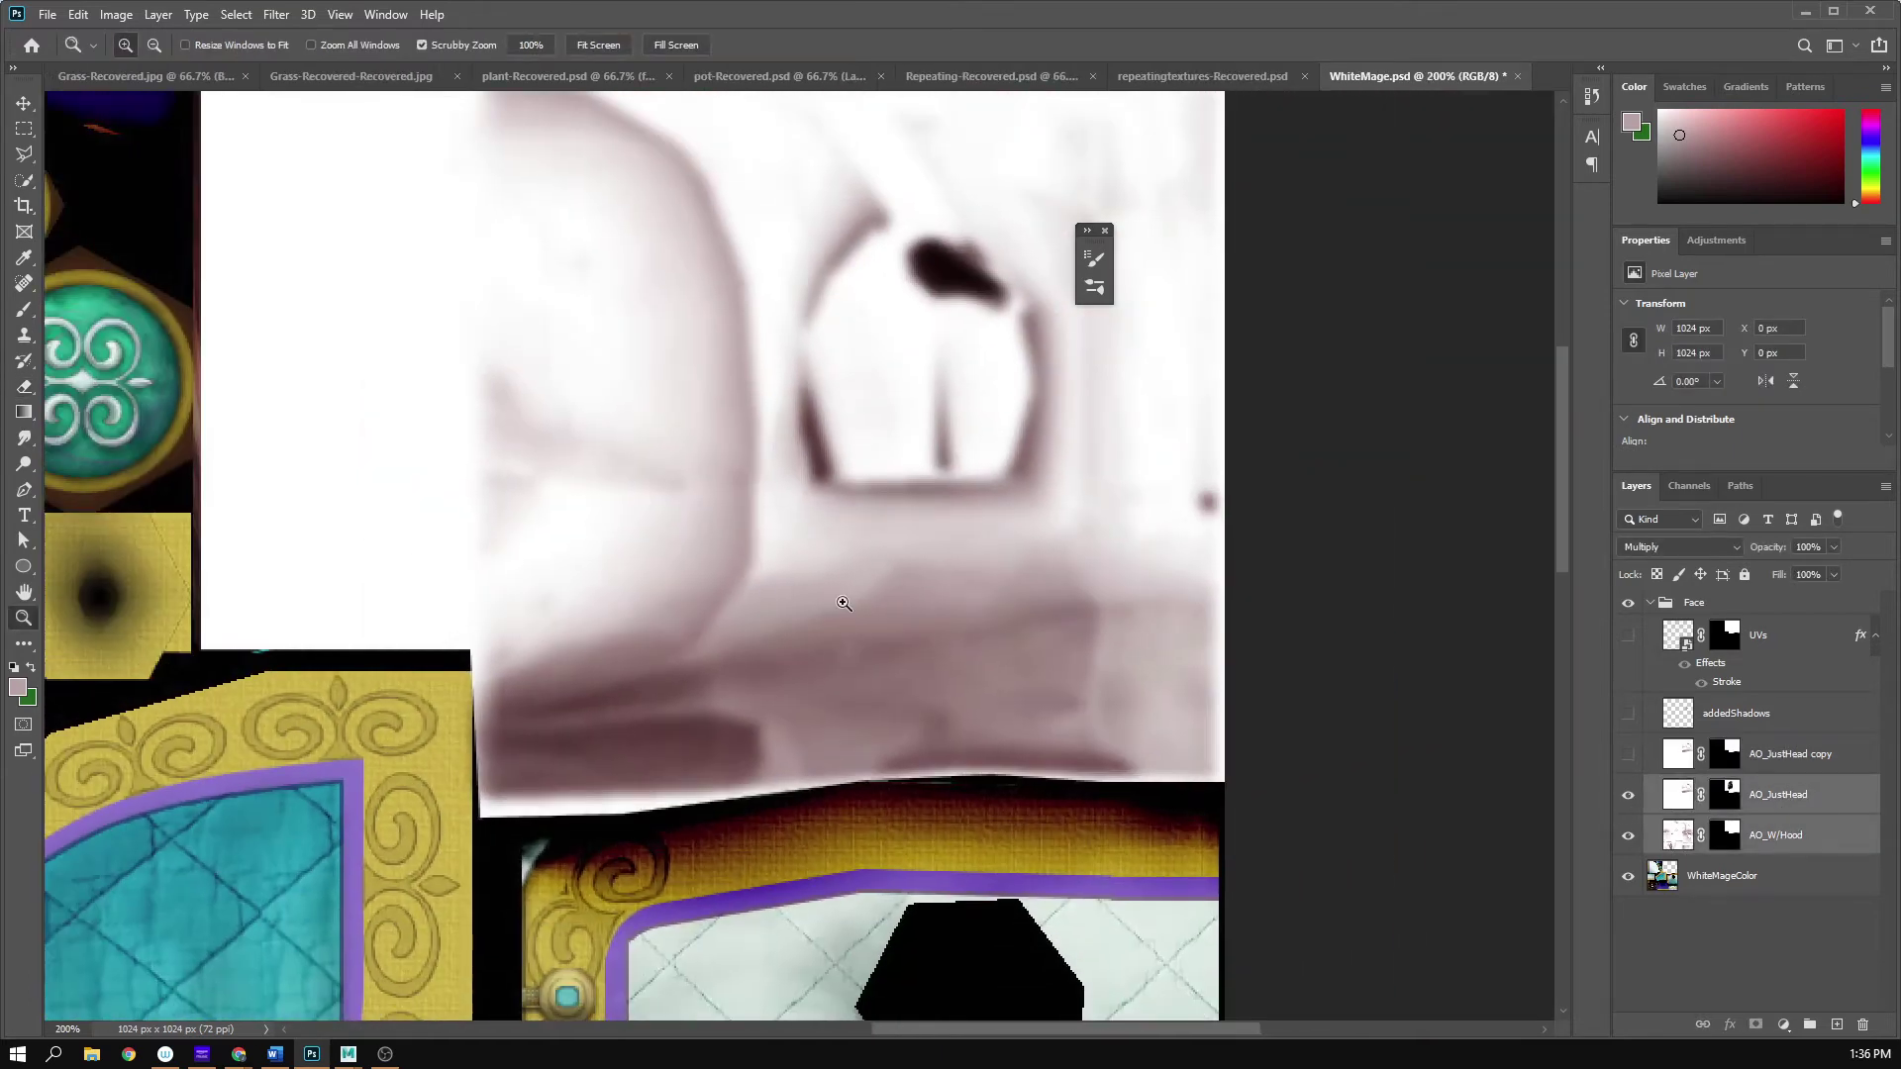
drag(837, 599, 1141, 640)
click(1860, 761)
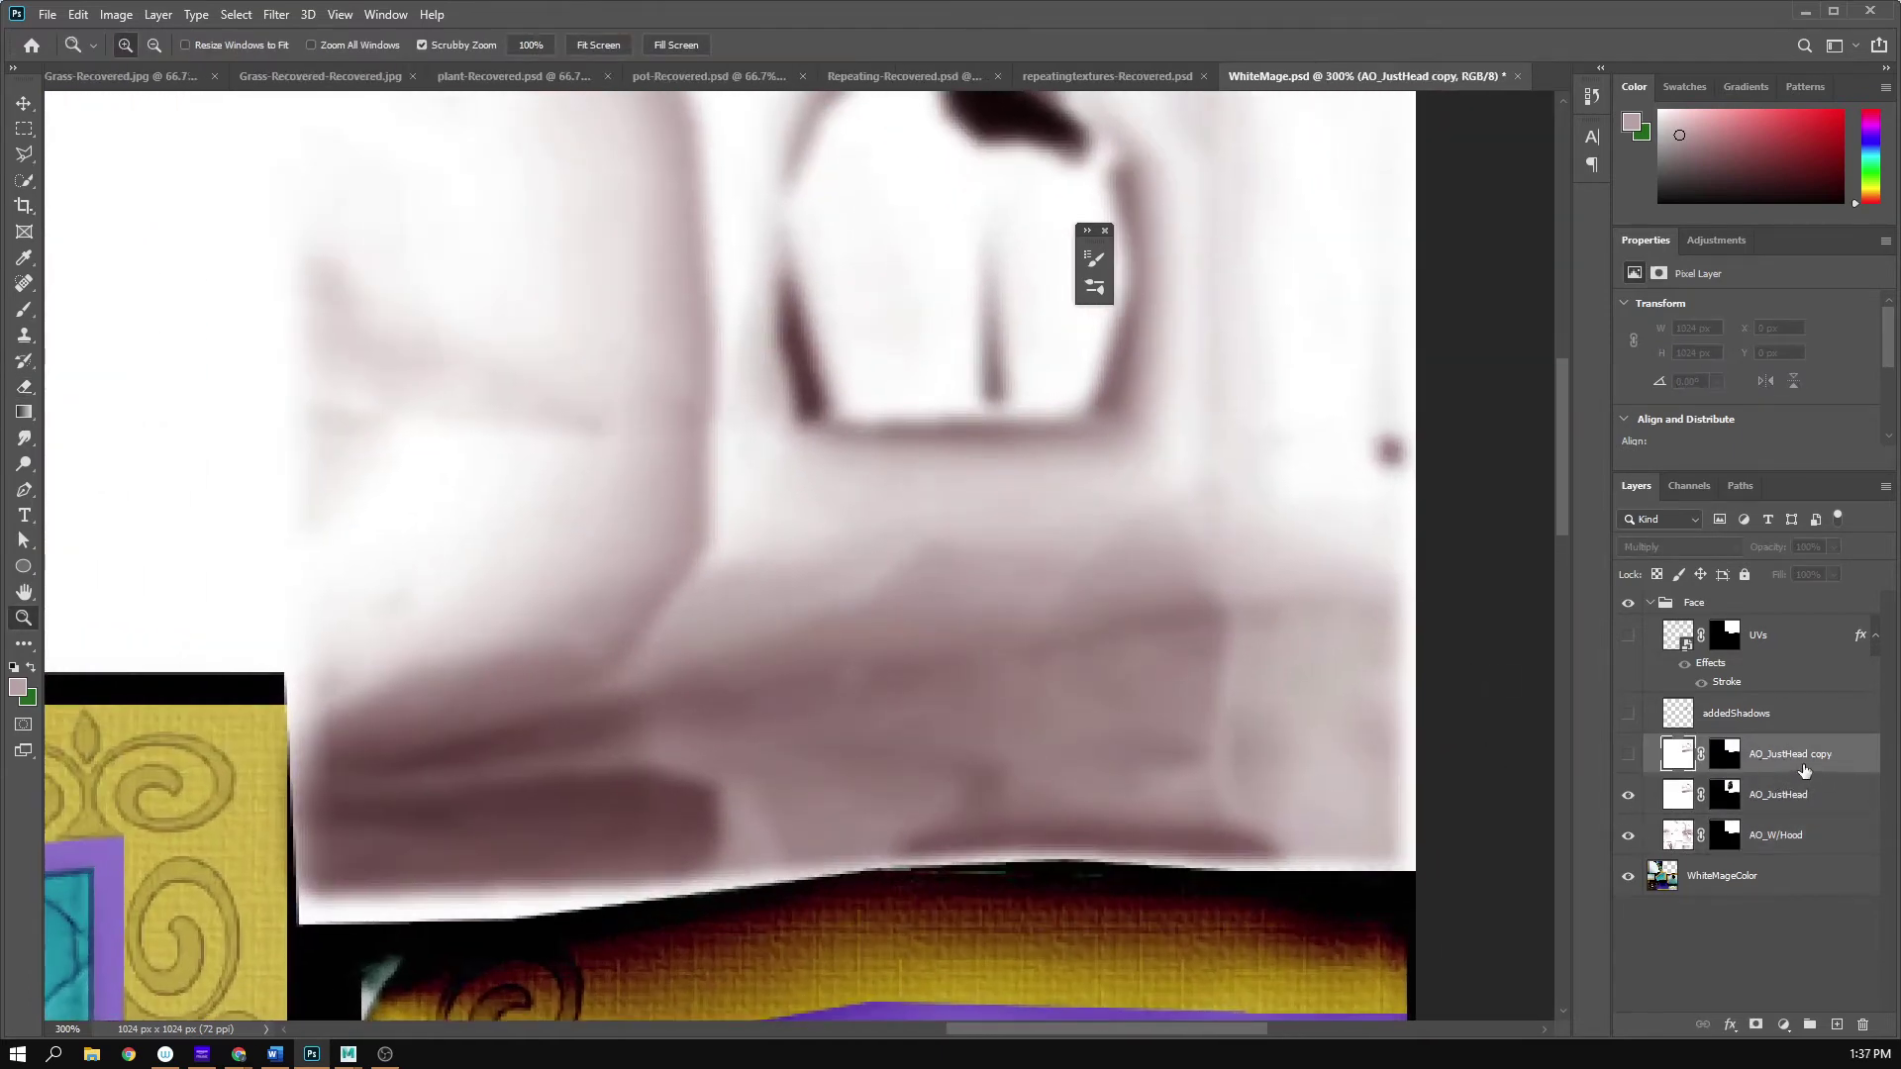
click(1626, 758)
click(1860, 1026)
click(862, 398)
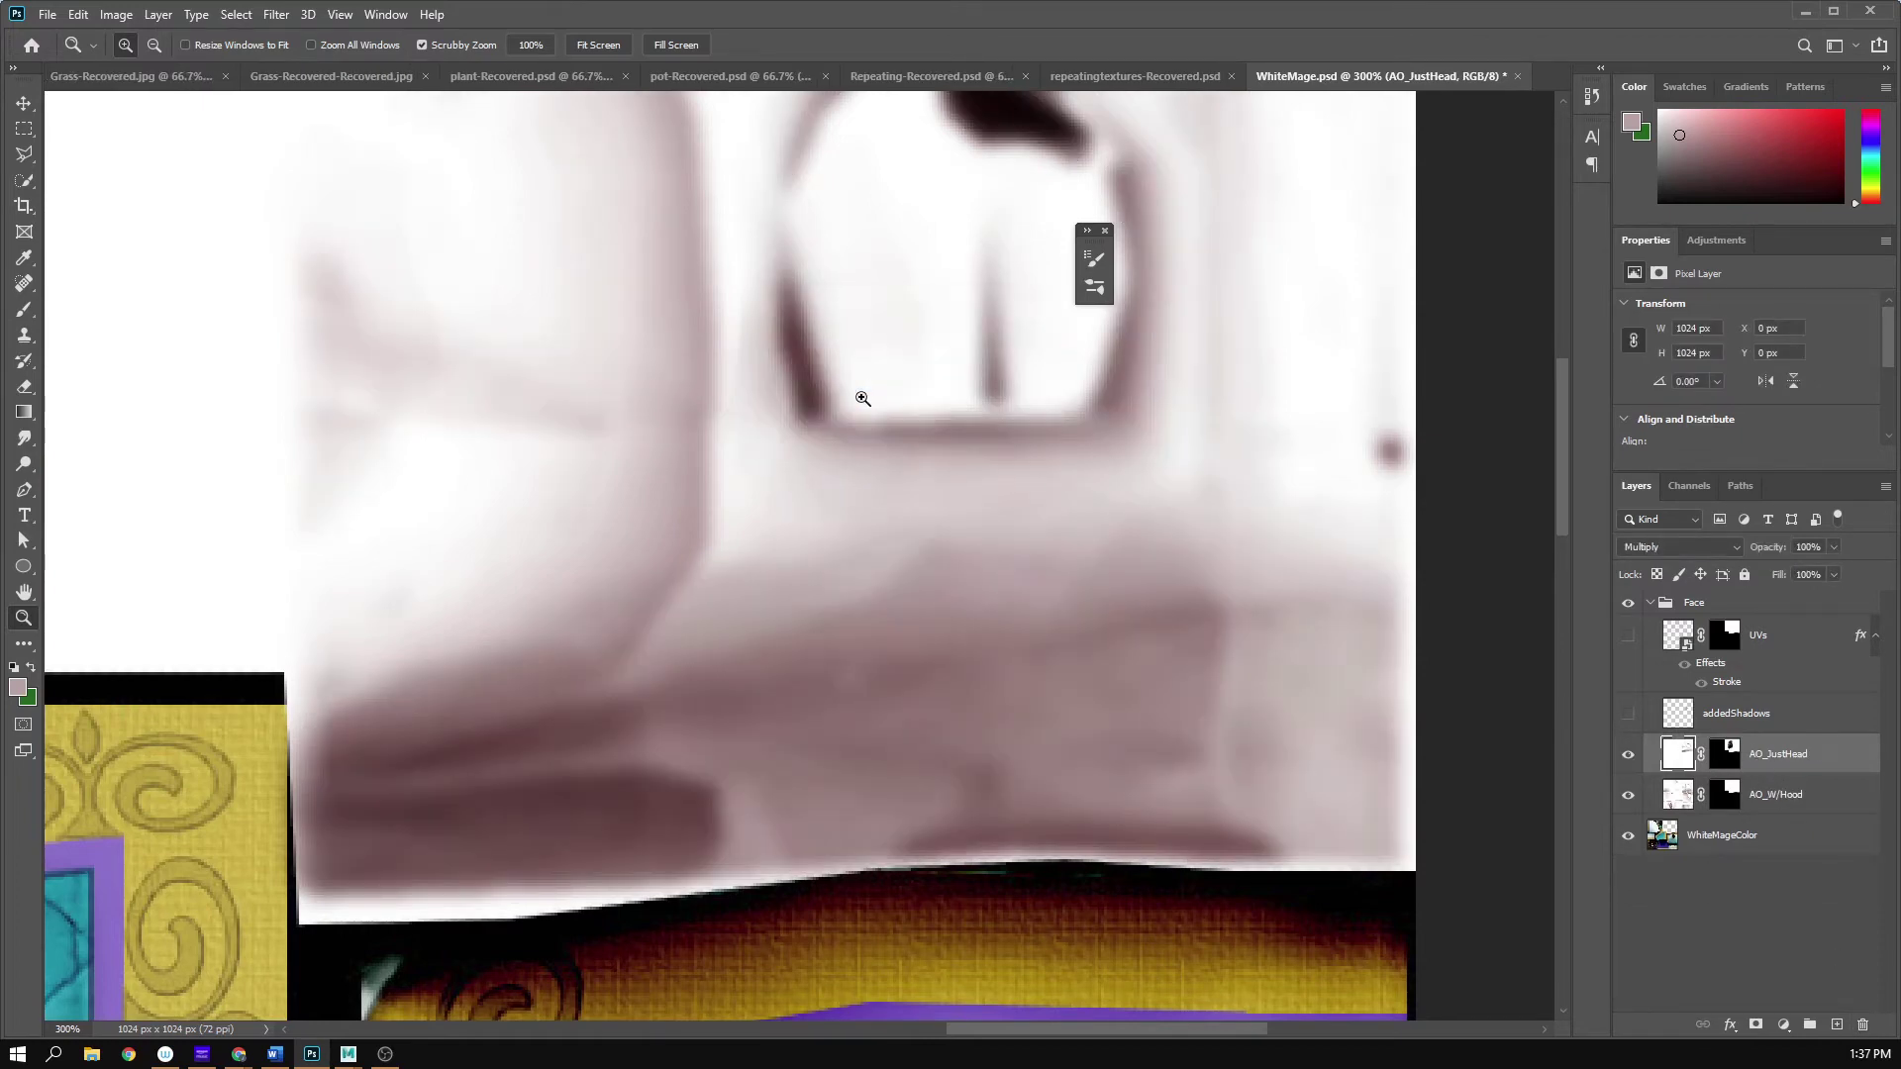
- Group the AO_JustHead and AO_W/Hood layers and duplicate the group
shift+click(1765, 797)
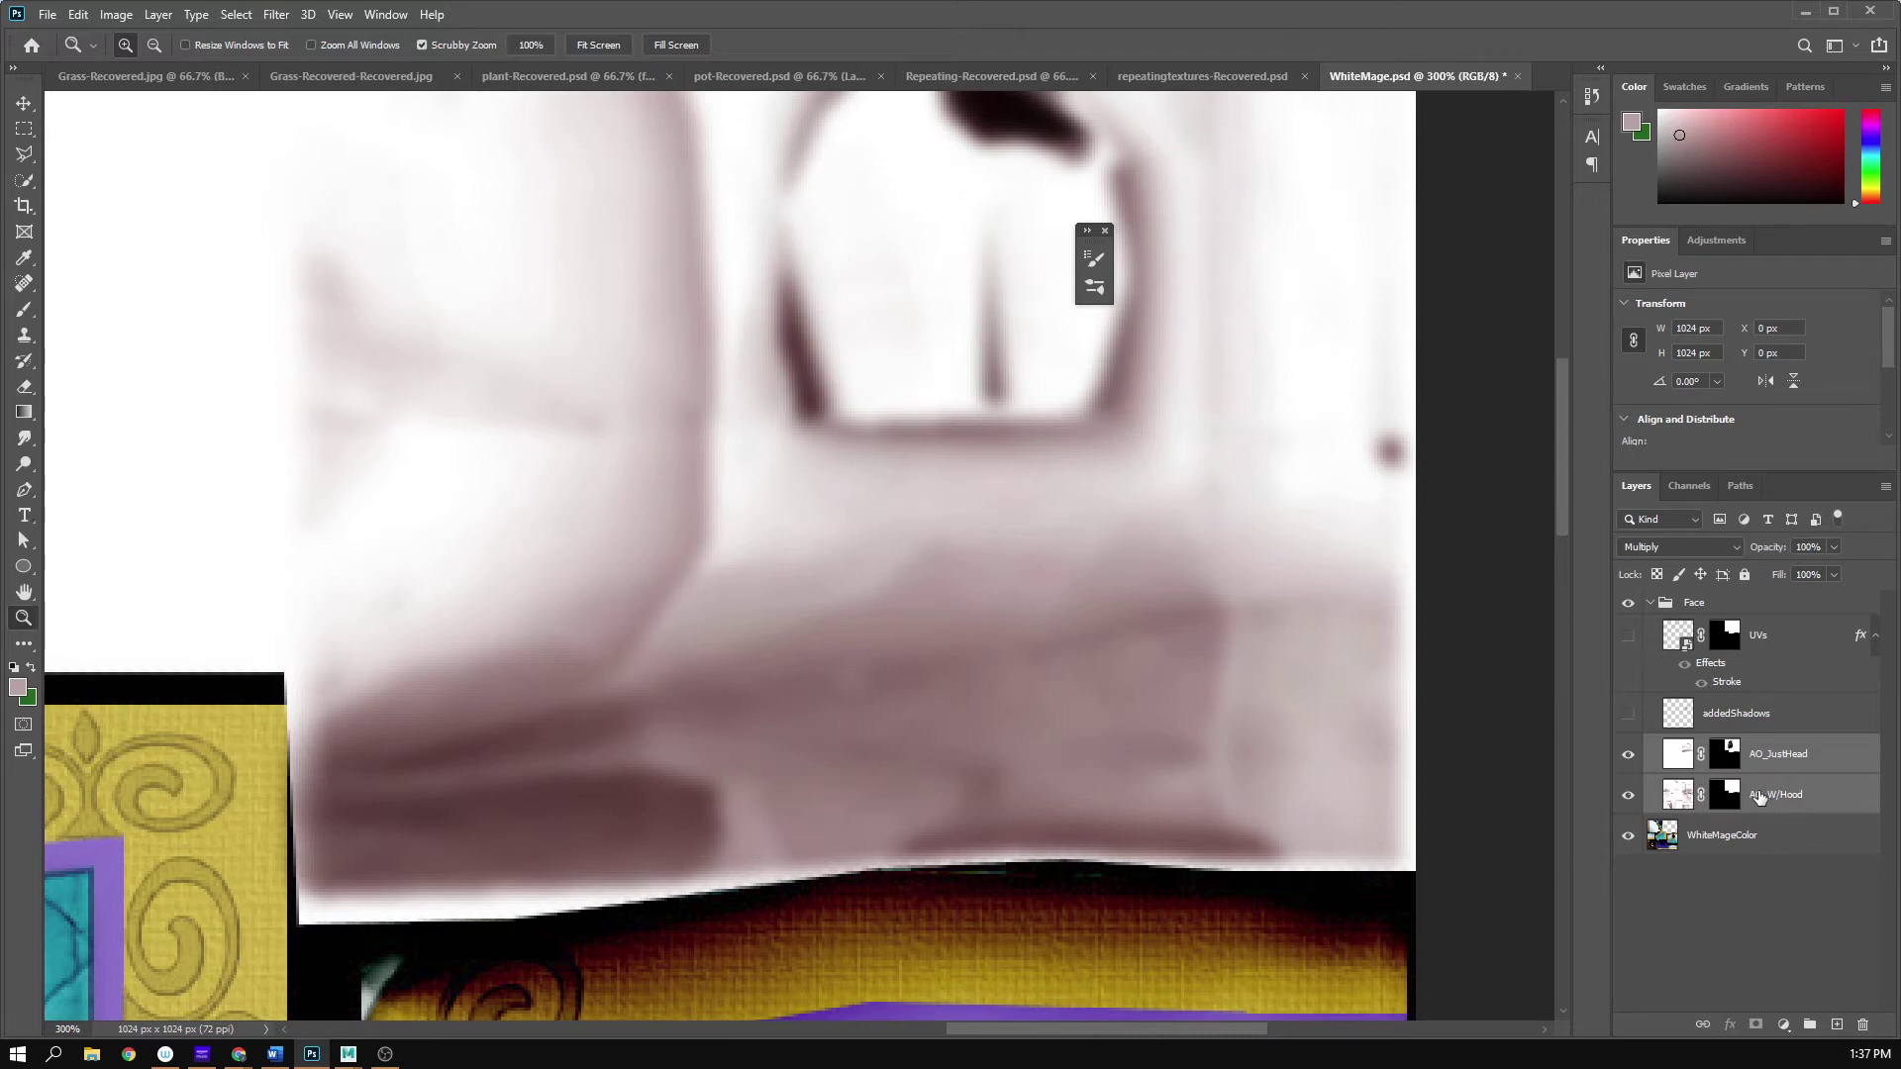
key(ctrl+g)
right_click(1757, 752)
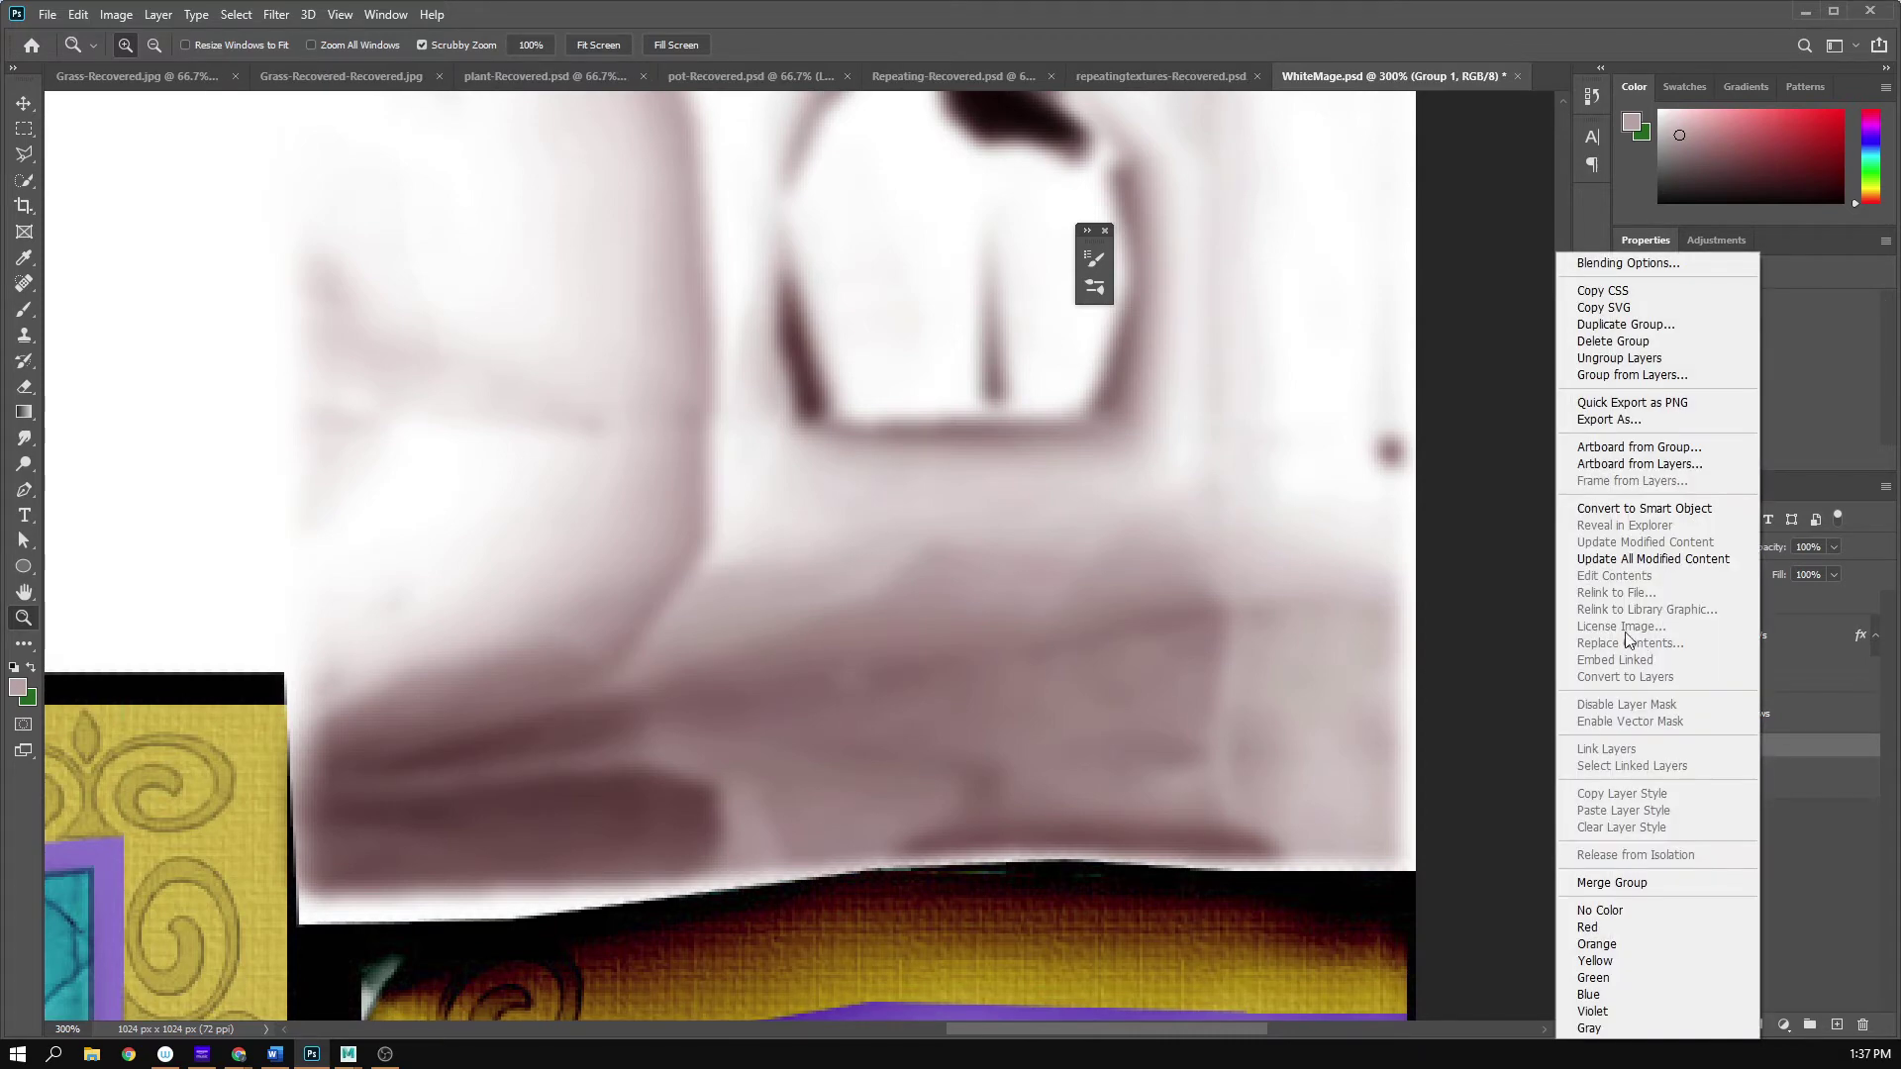
click(1607, 325)
click(907, 492)
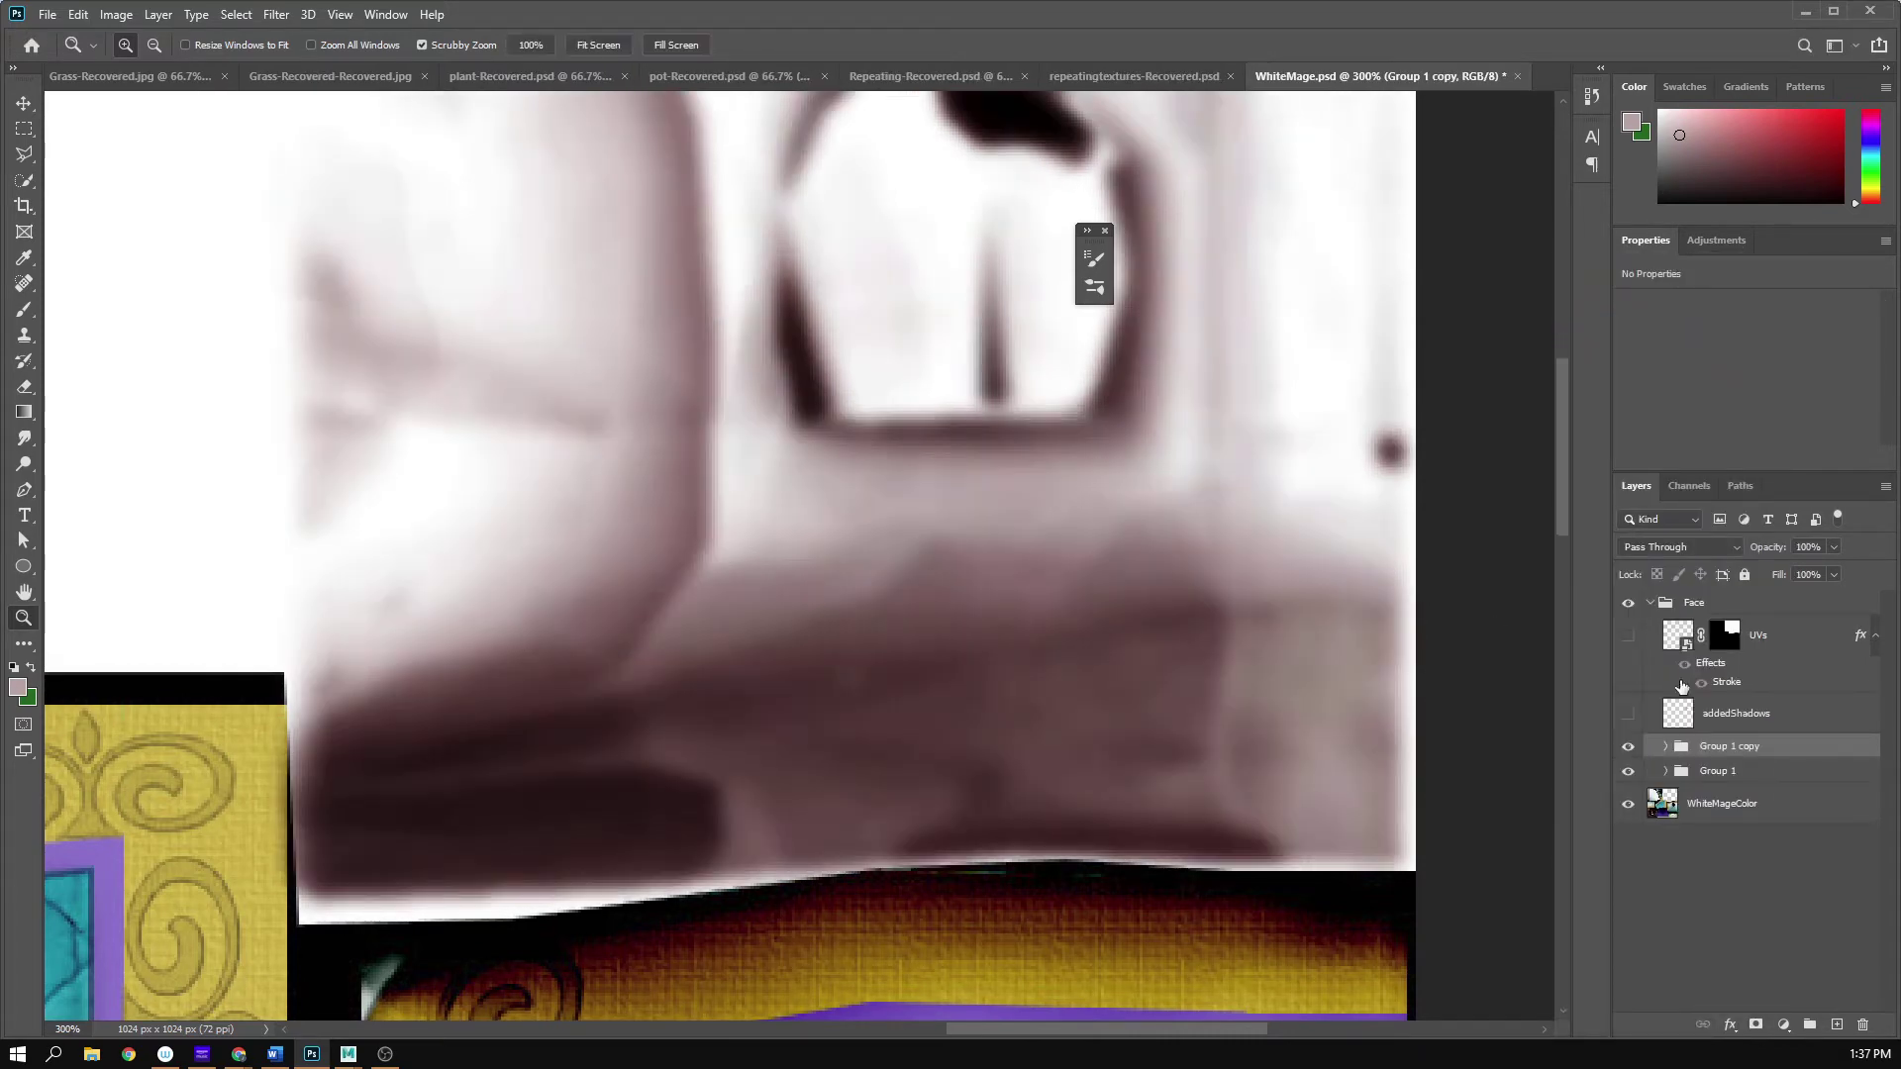
- Hide the original Group 1 and merge the Group 1 copy into a single layer, toggling its visibility to check the result
click(1627, 771)
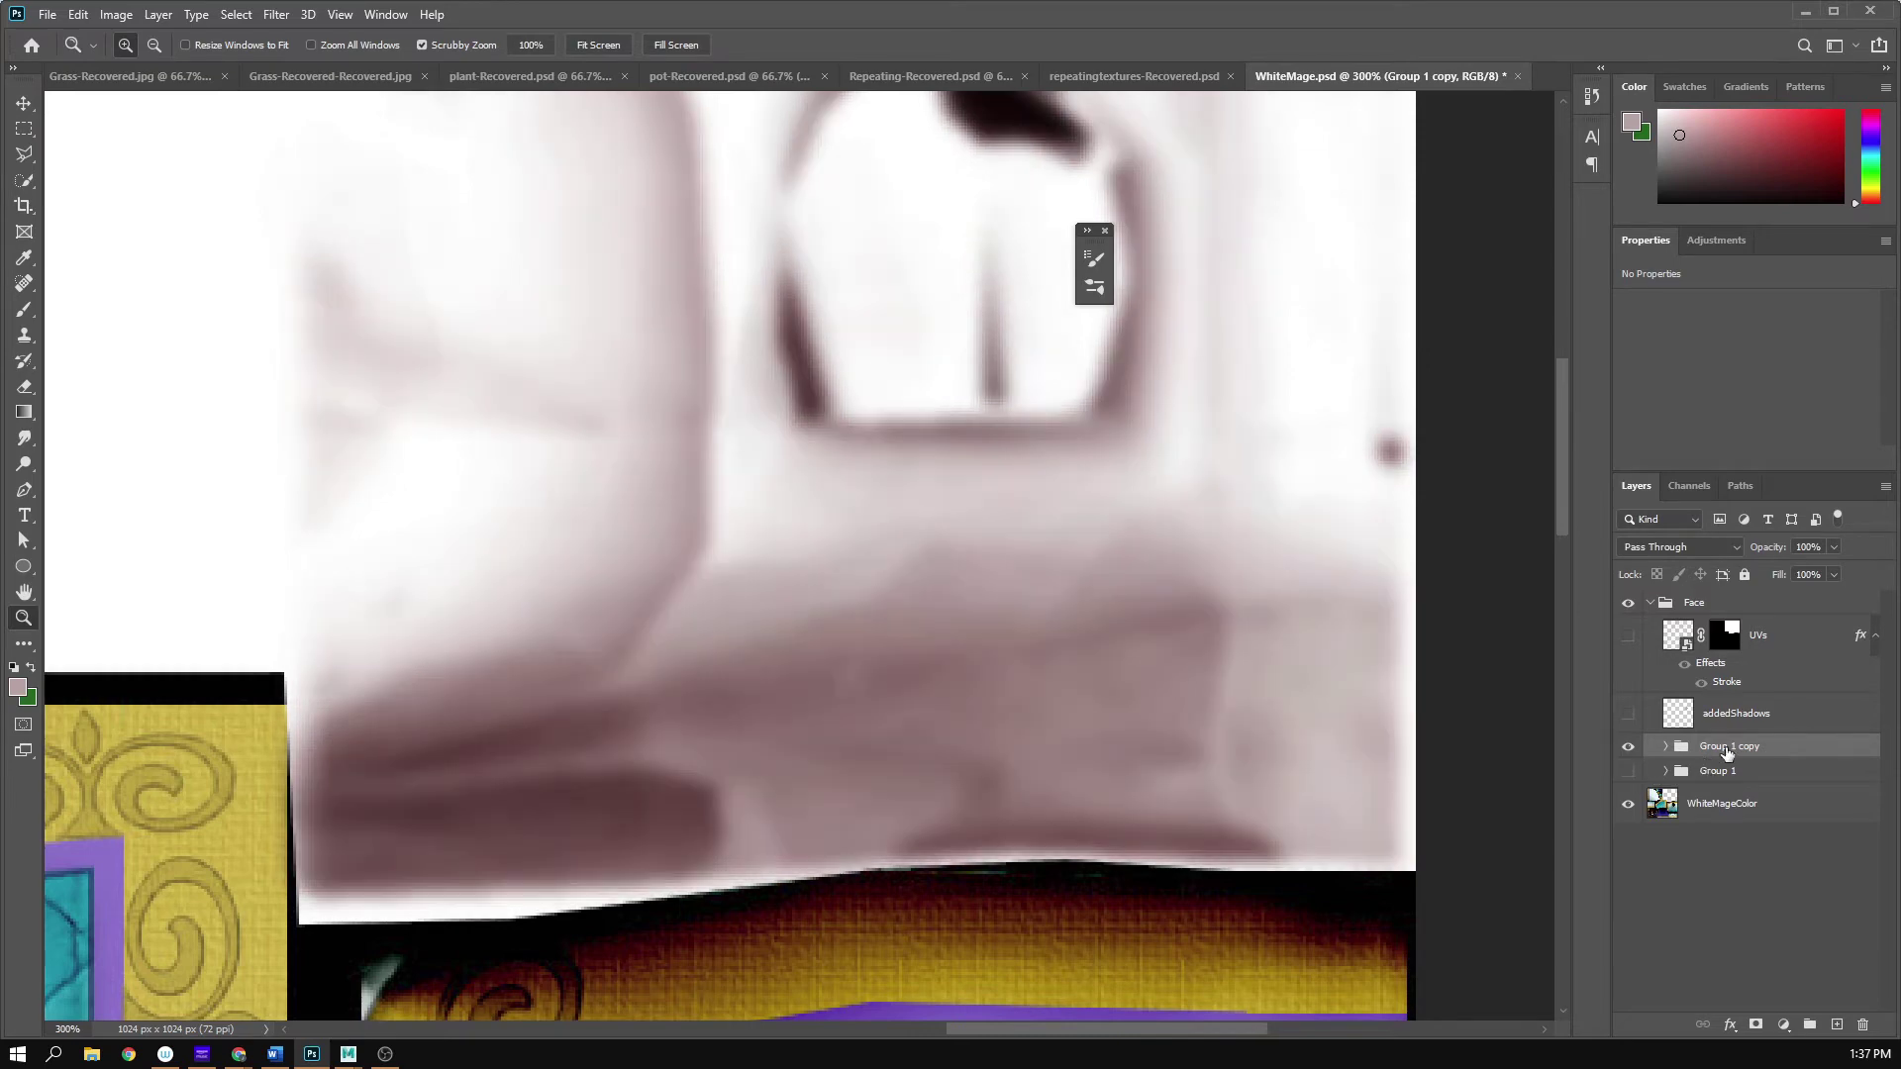
alt+click(789, 681)
drag(1096, 590, 1118, 746)
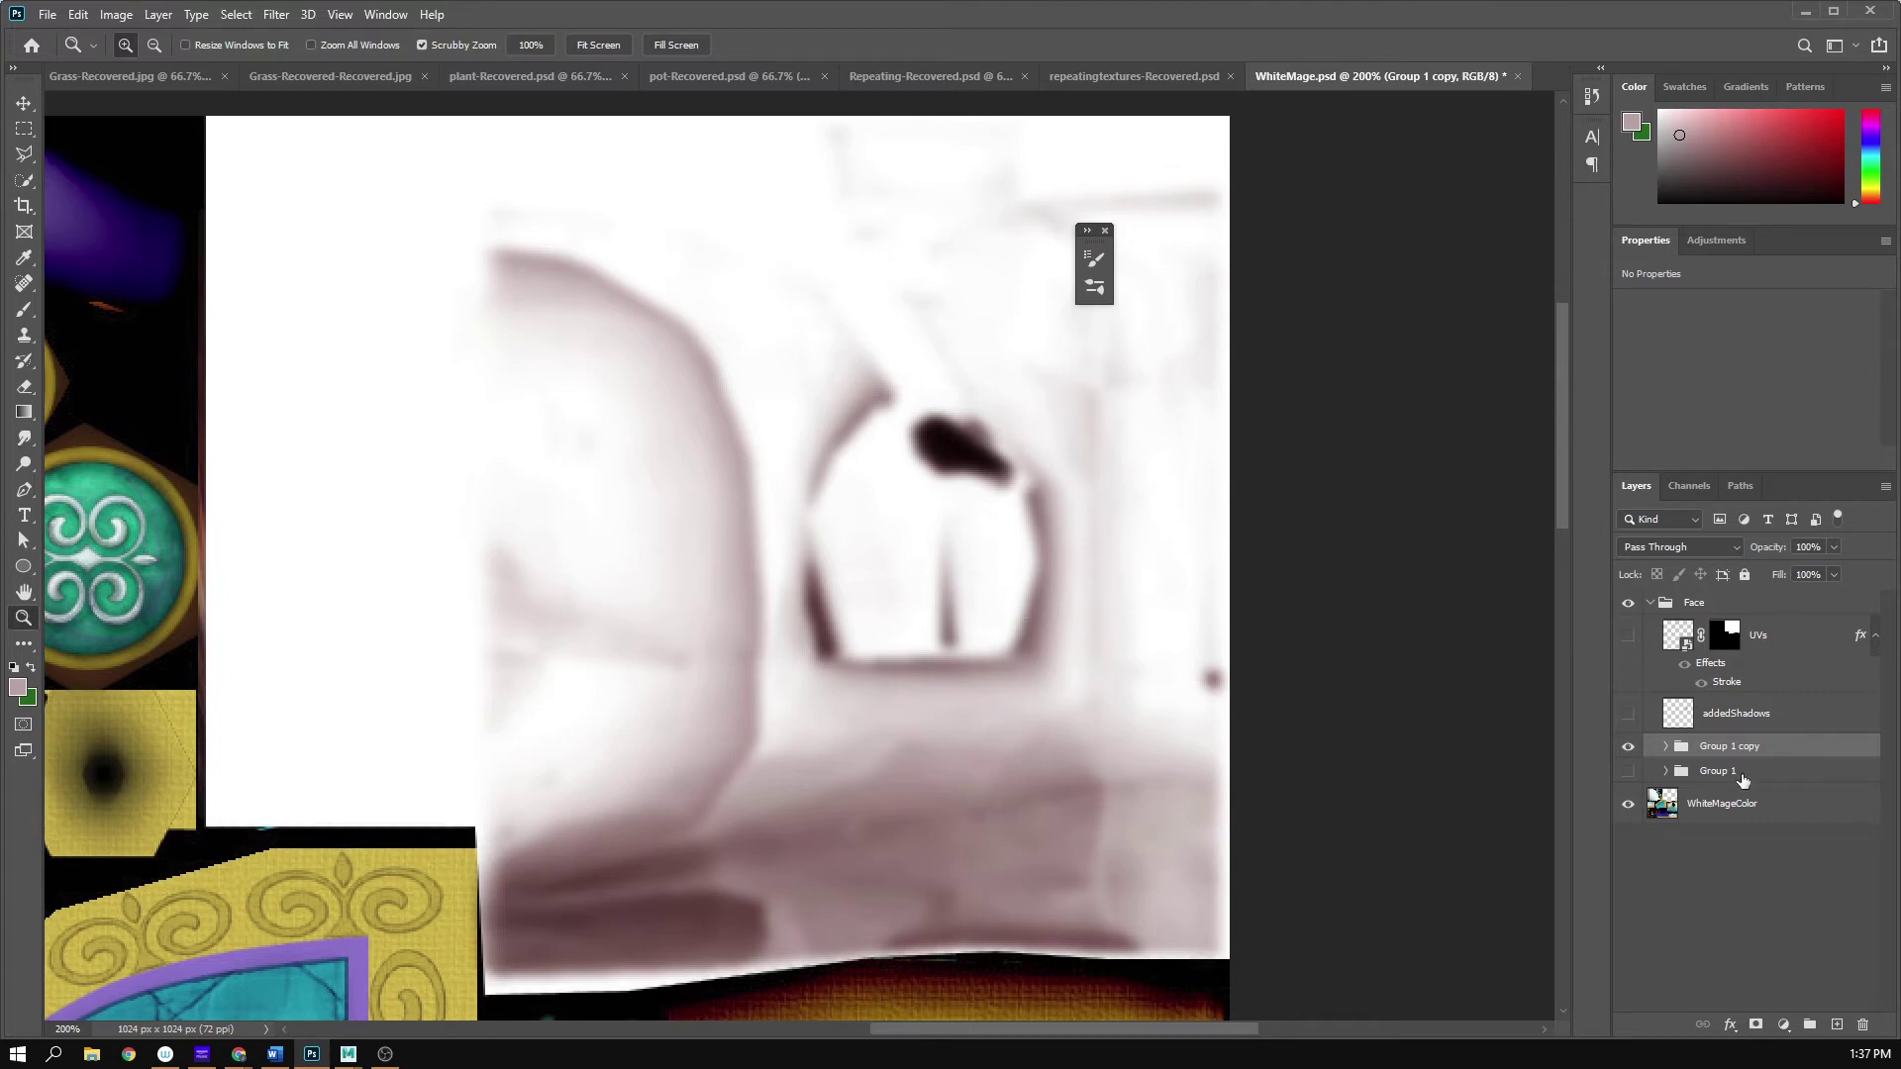
right_click(1740, 743)
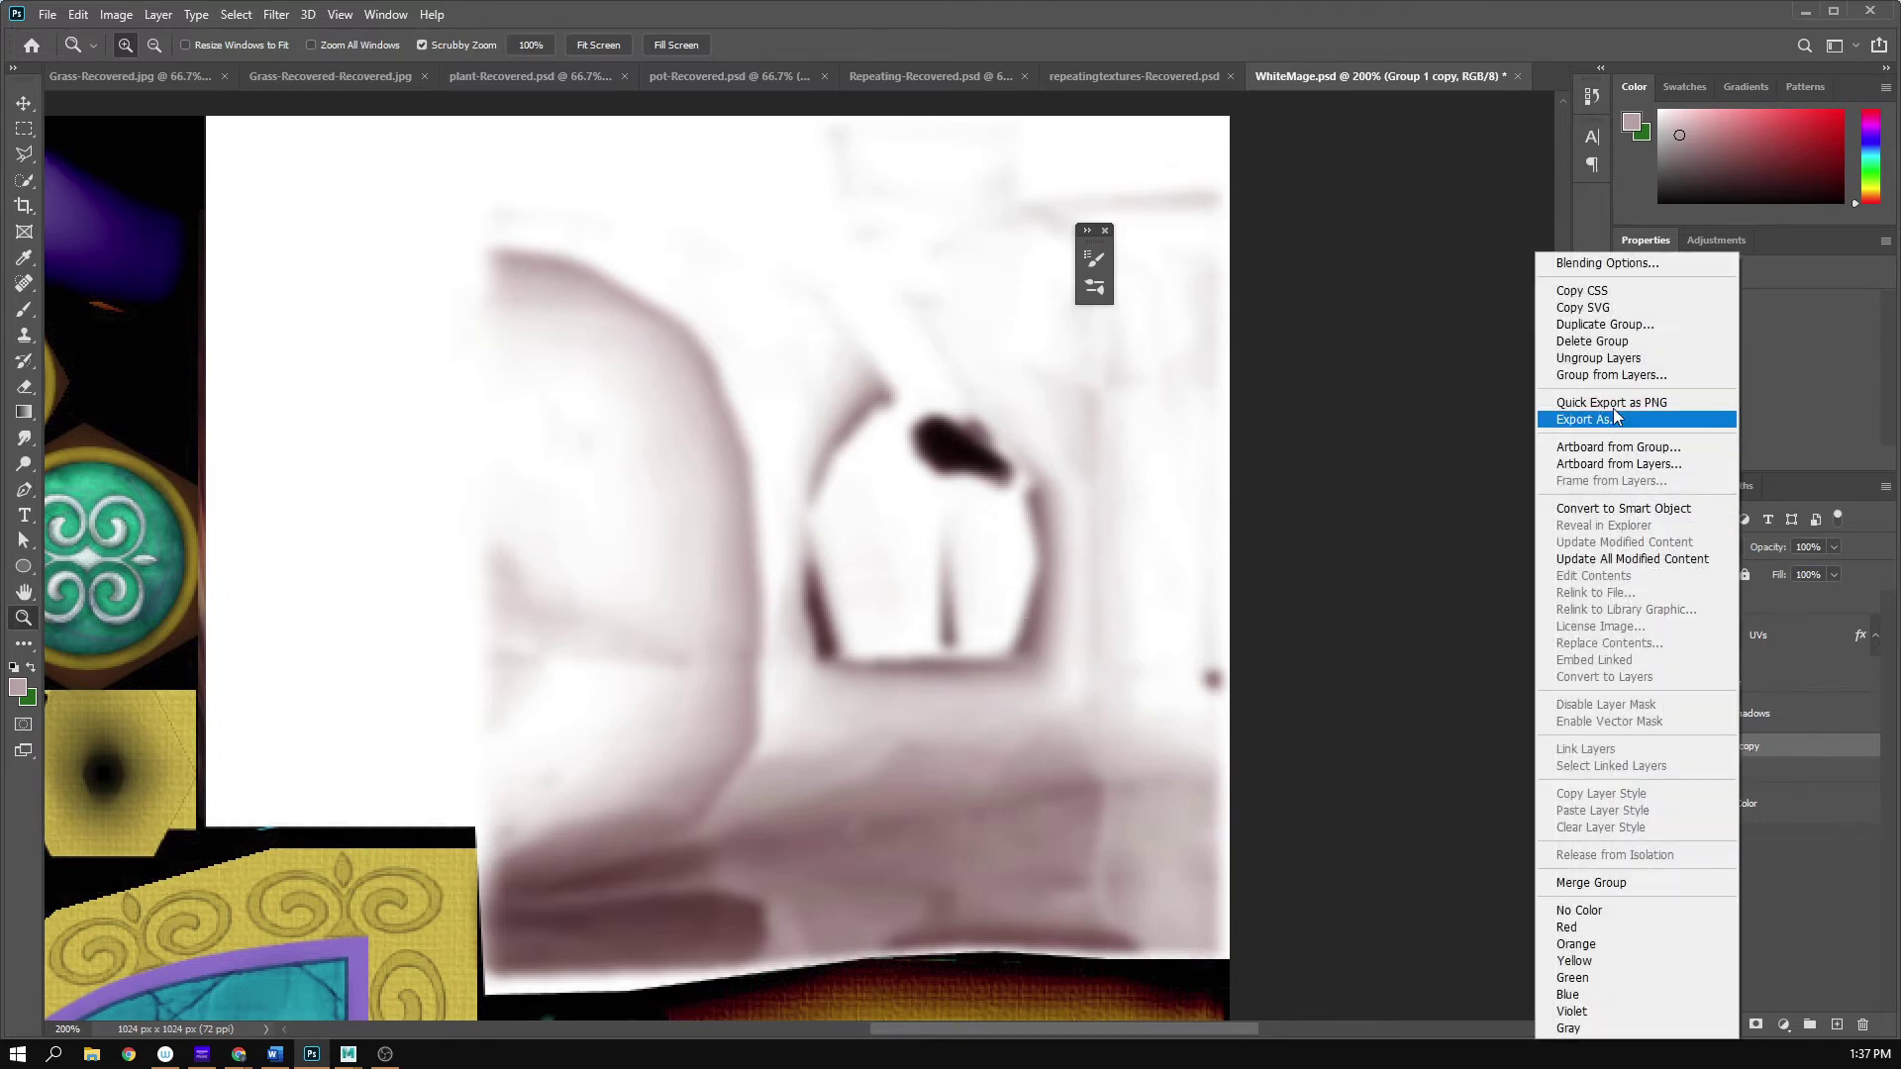
click(1650, 887)
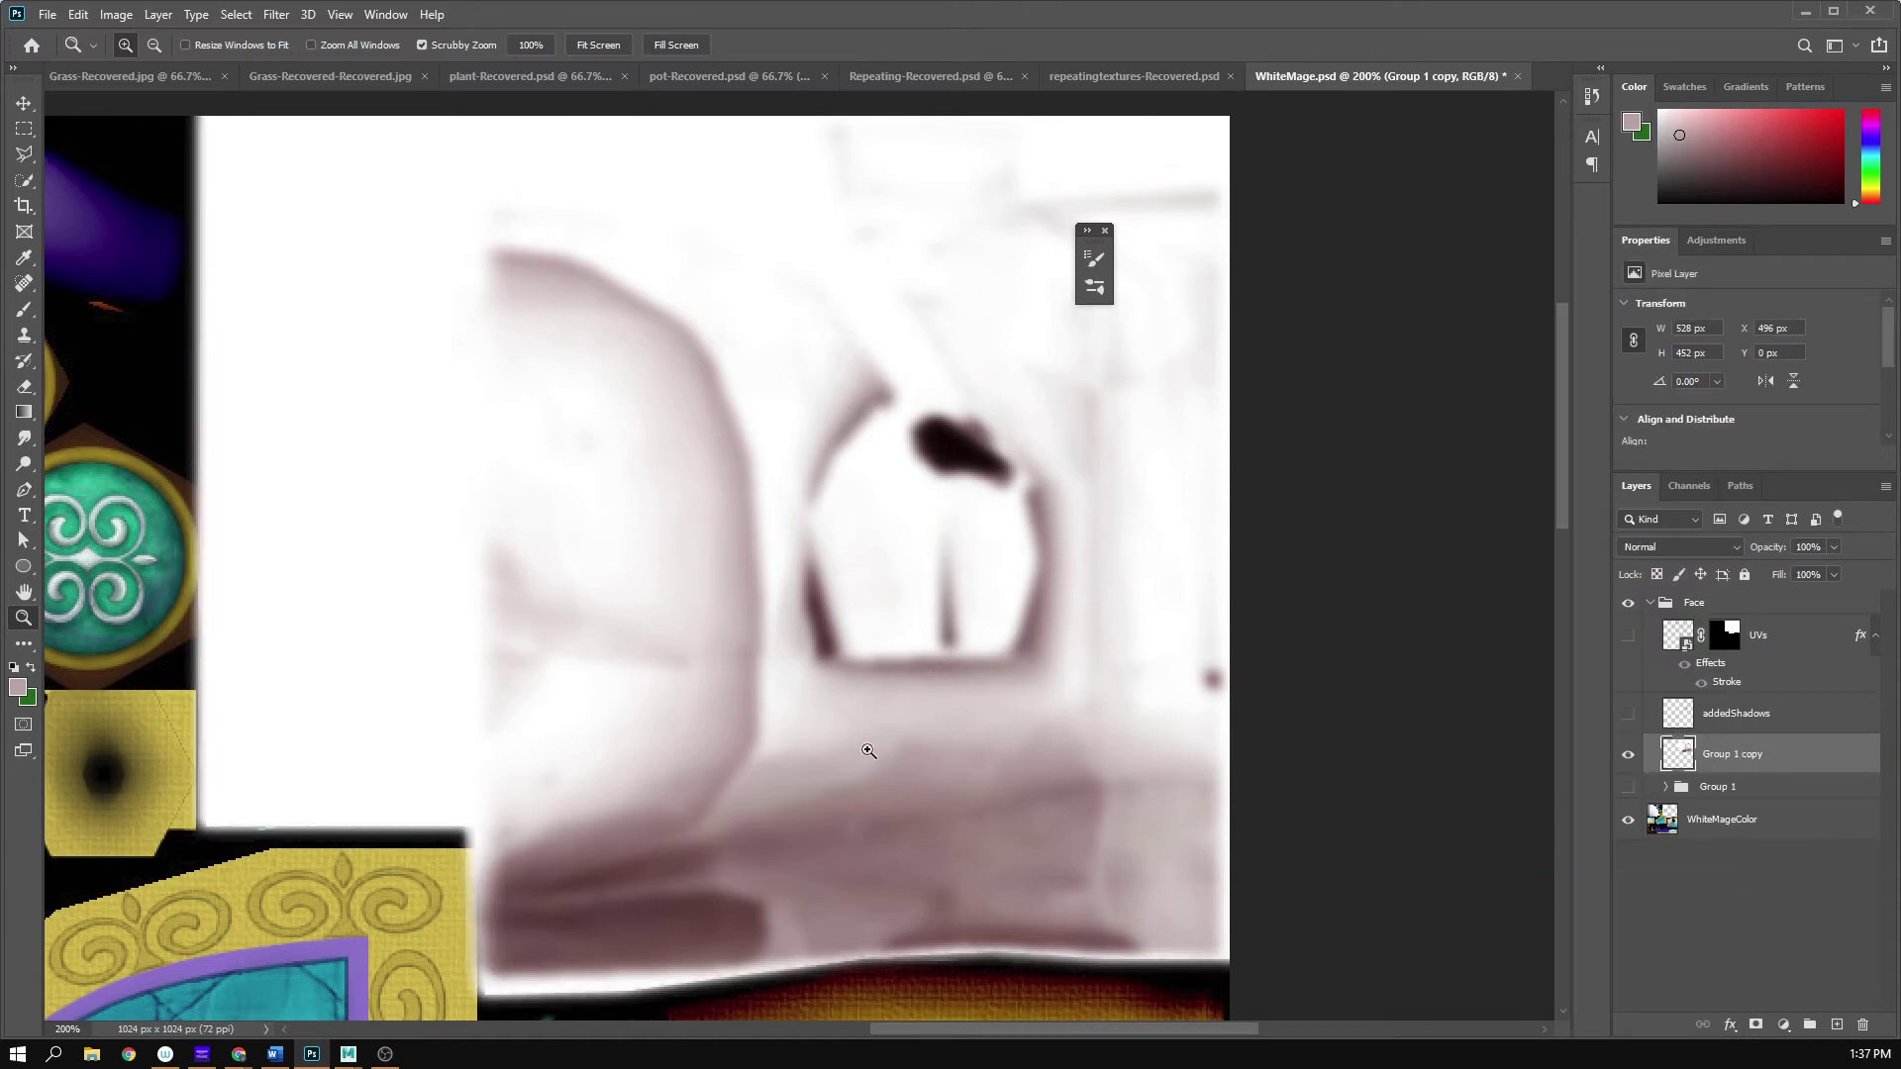
click(1631, 756)
click(1632, 756)
- Delete the addedShadows layer and rename the merged Group 1 copy layer to AO
key(b)
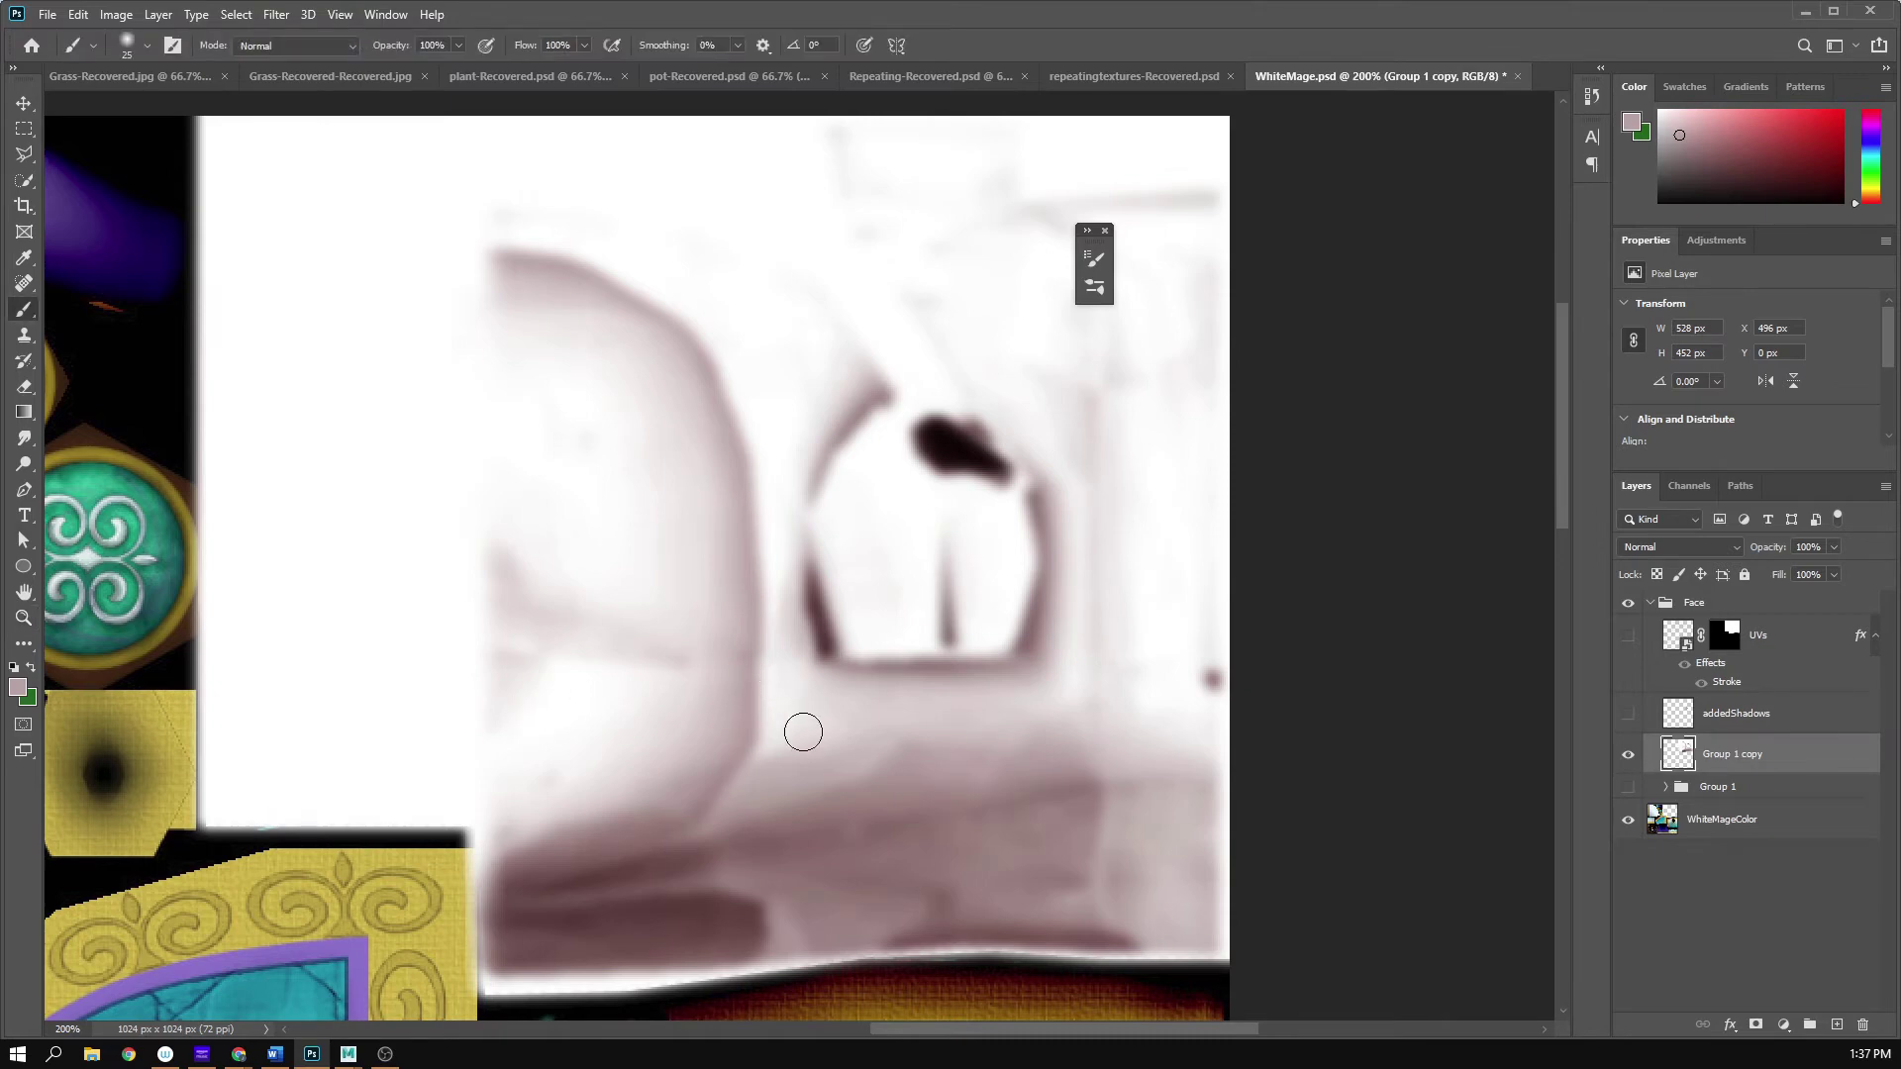
alt+scroll(781, 670, up, 2)
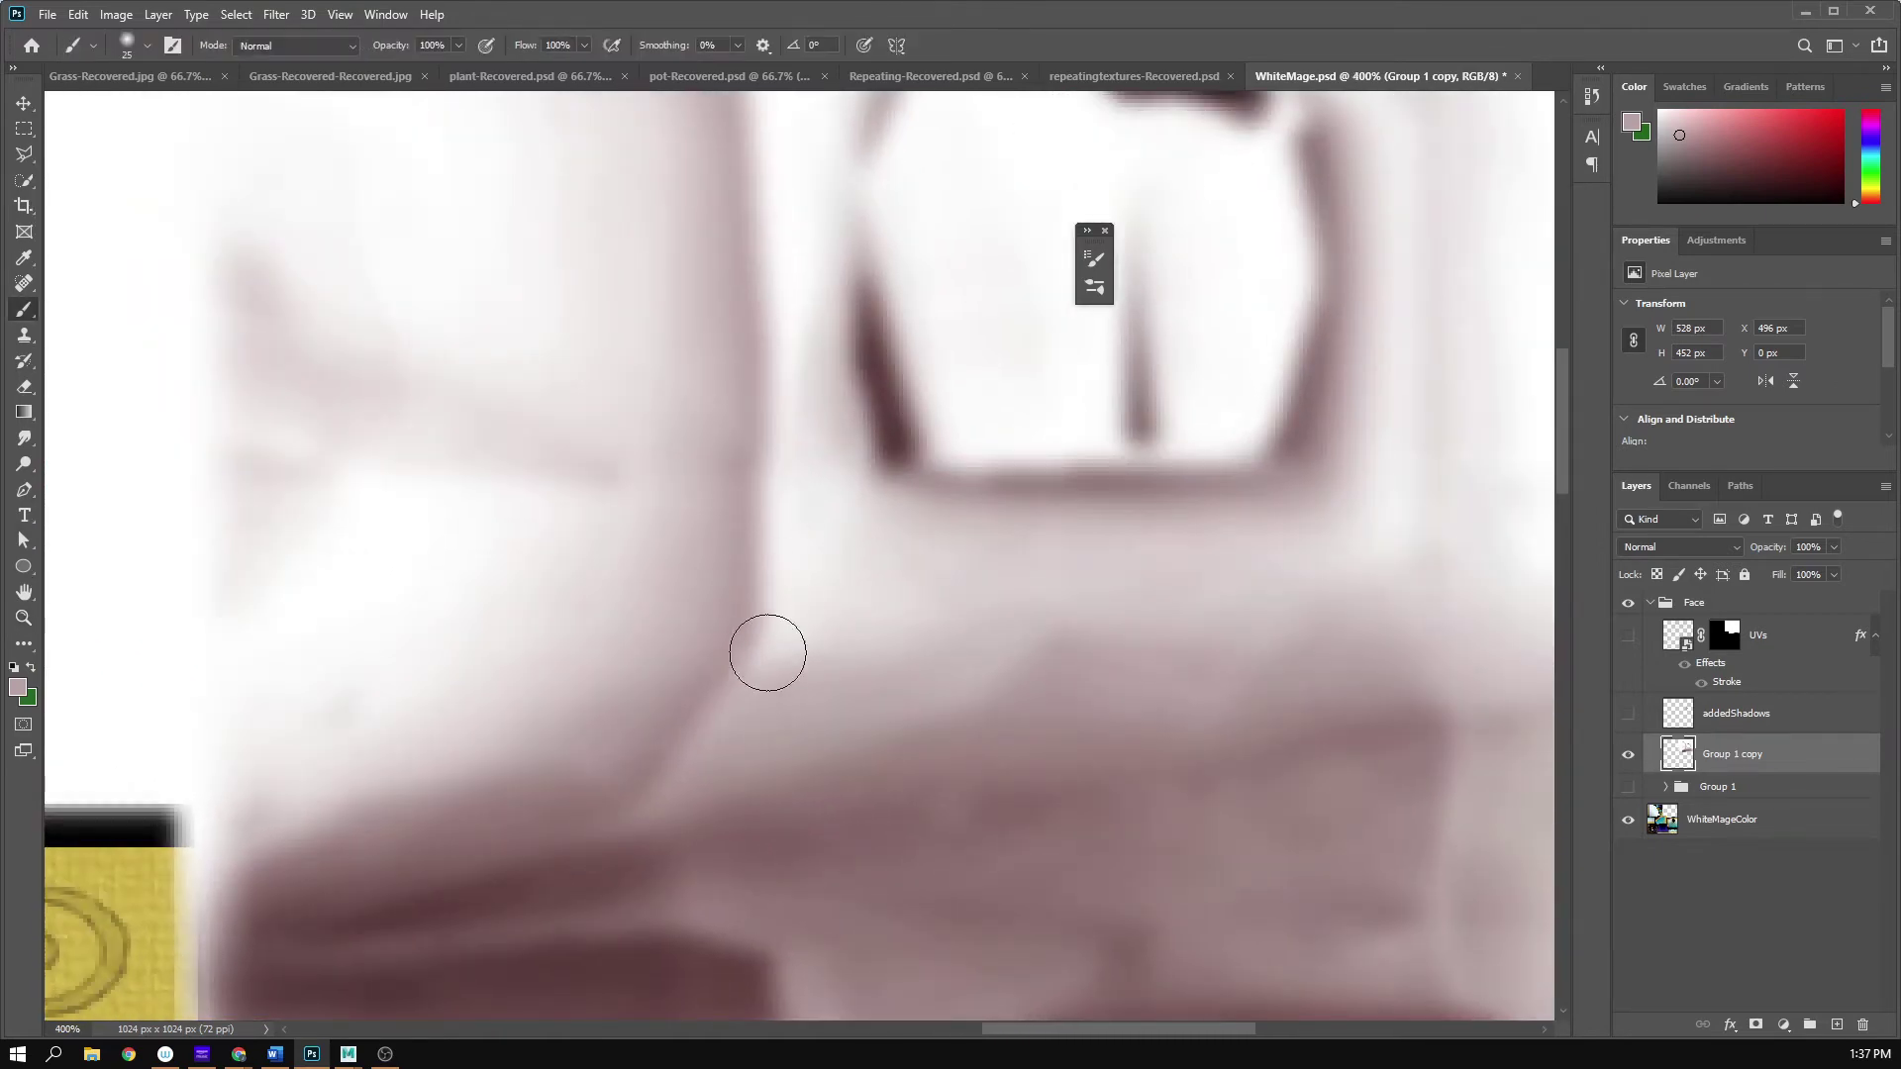
drag(886, 687, 886, 751)
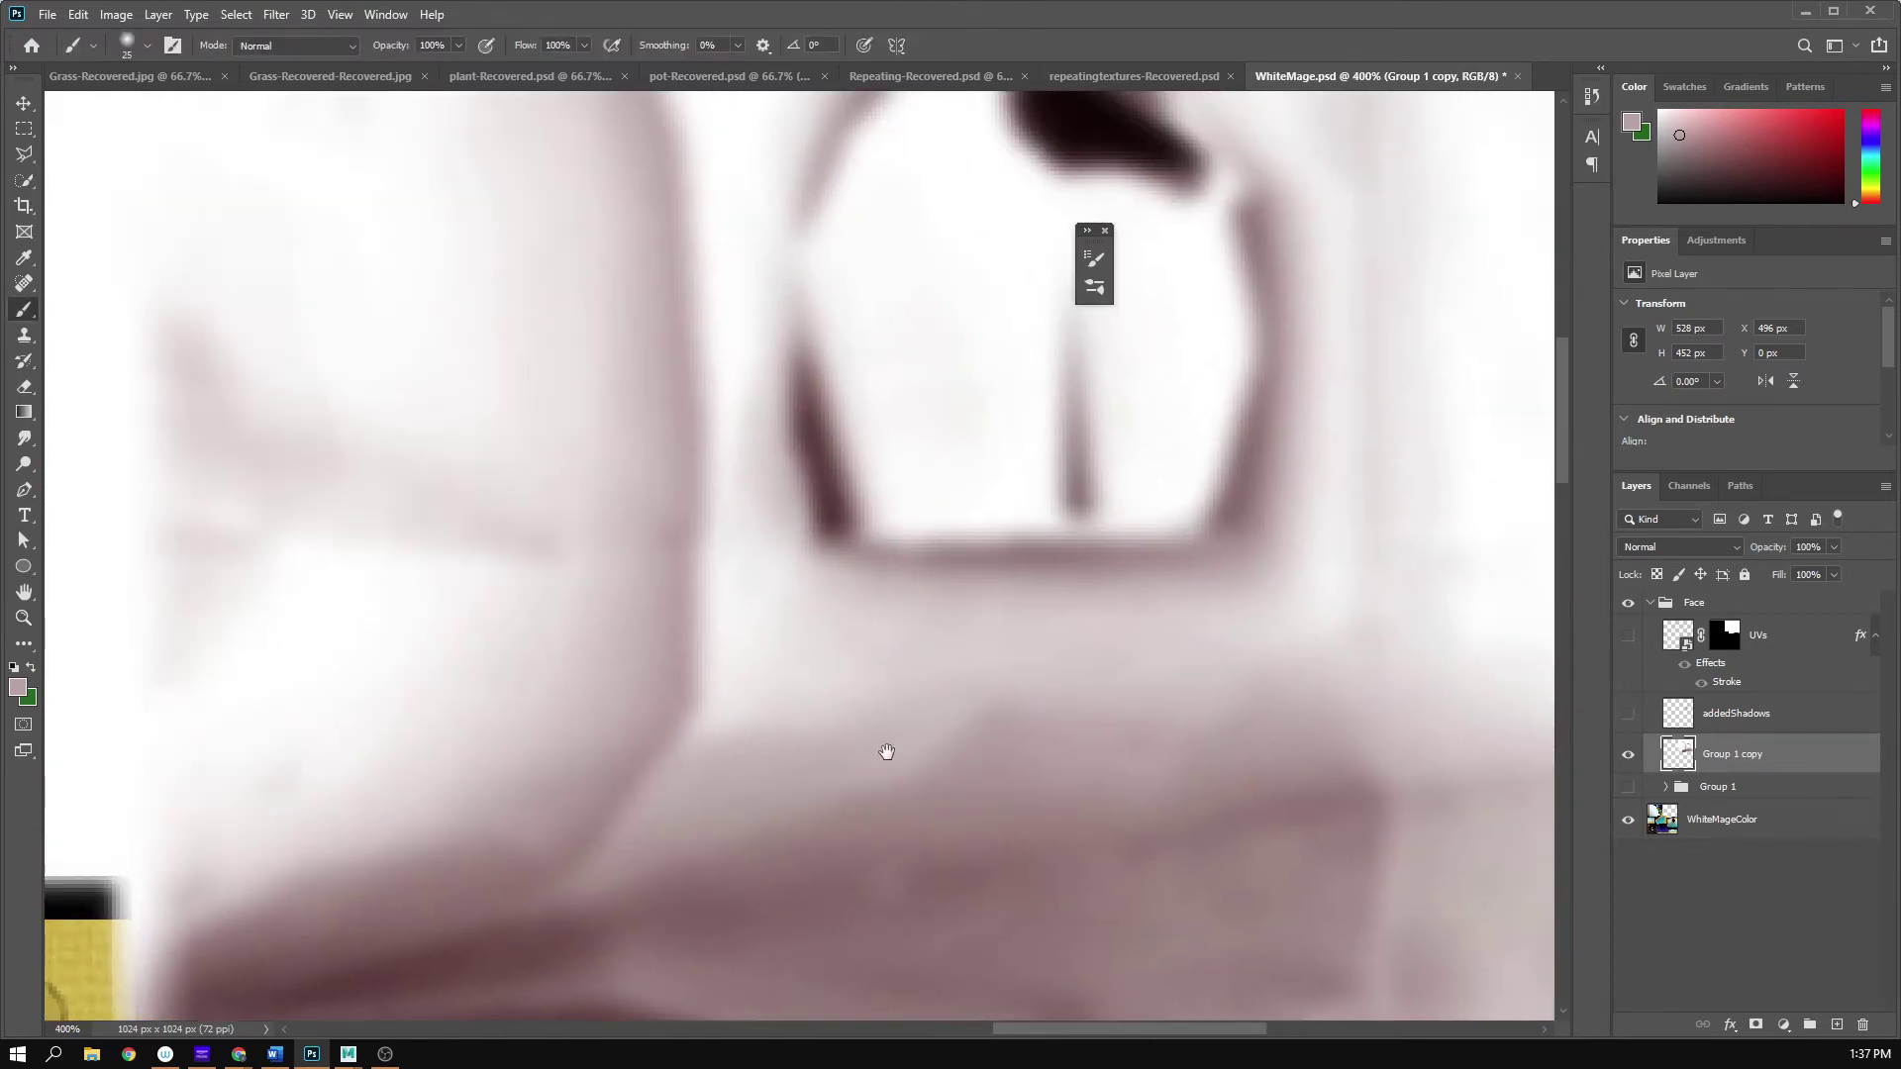
click(1734, 710)
click(1862, 1024)
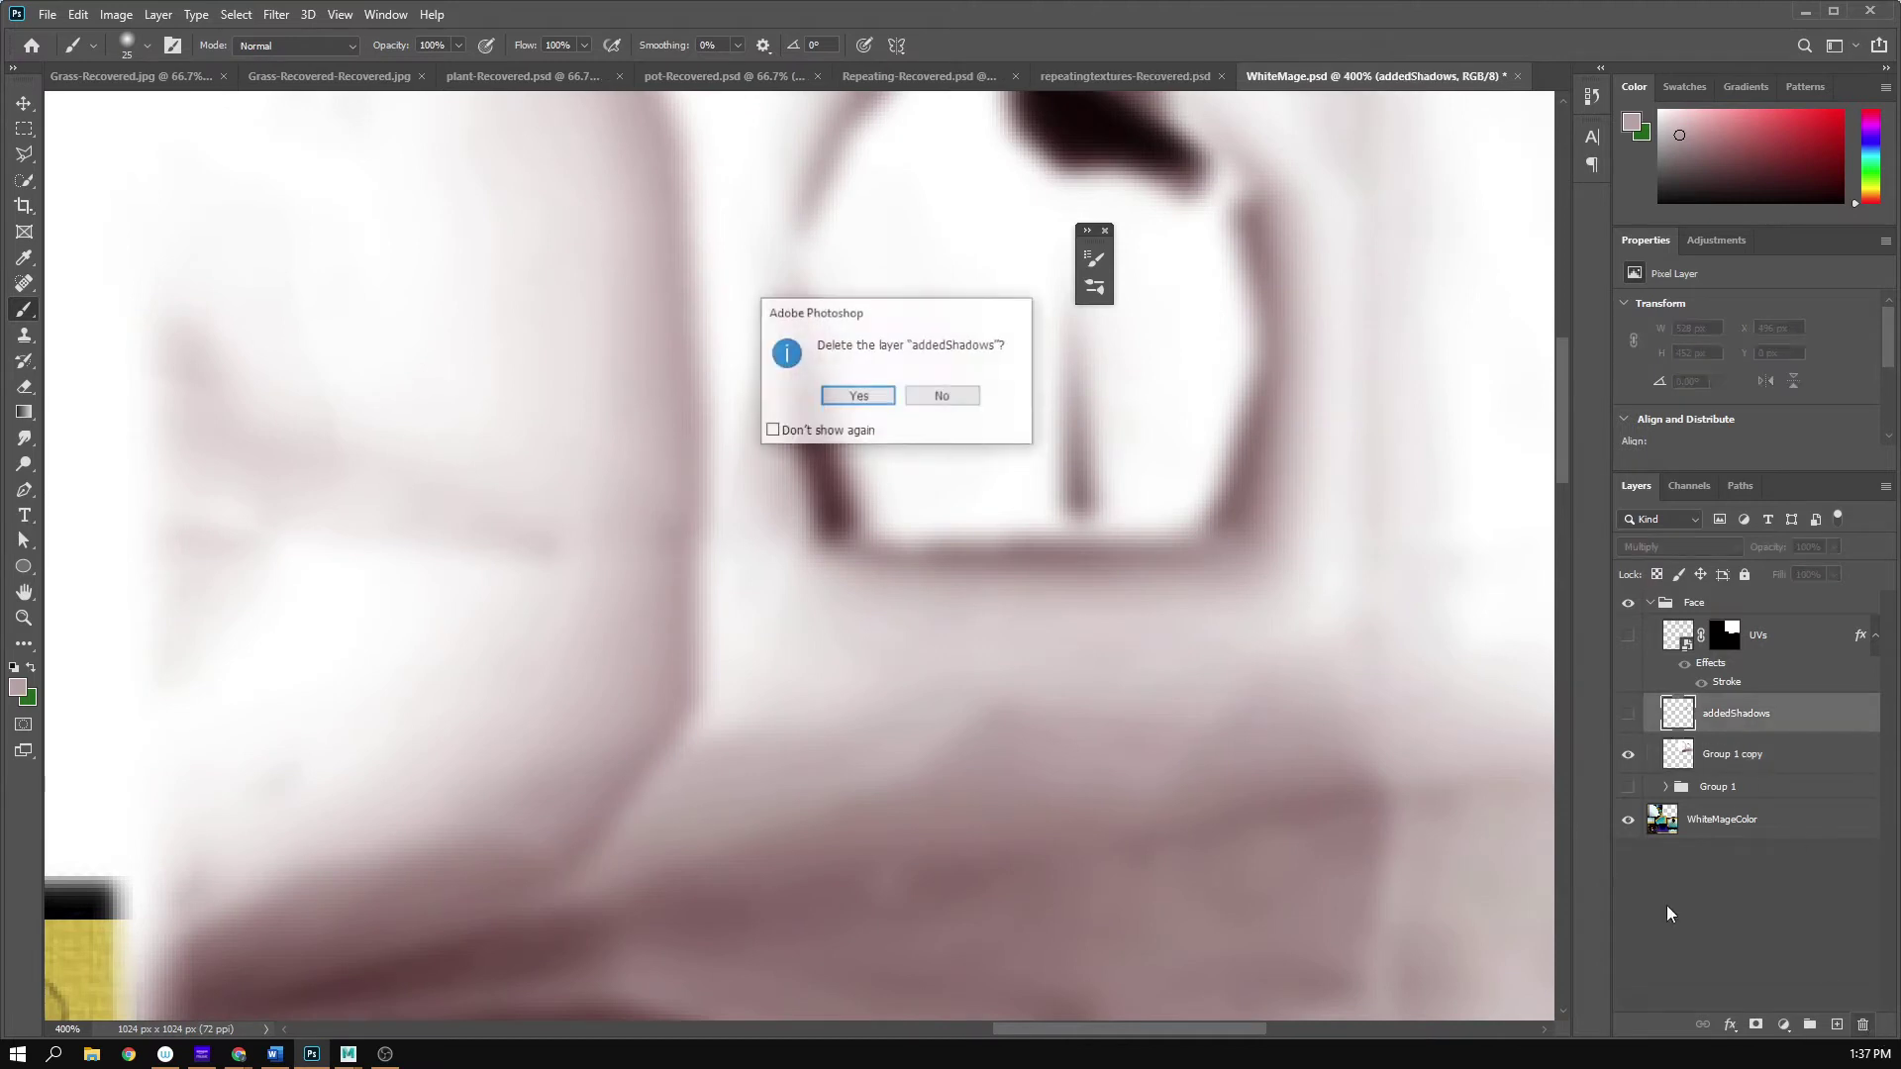
click(854, 394)
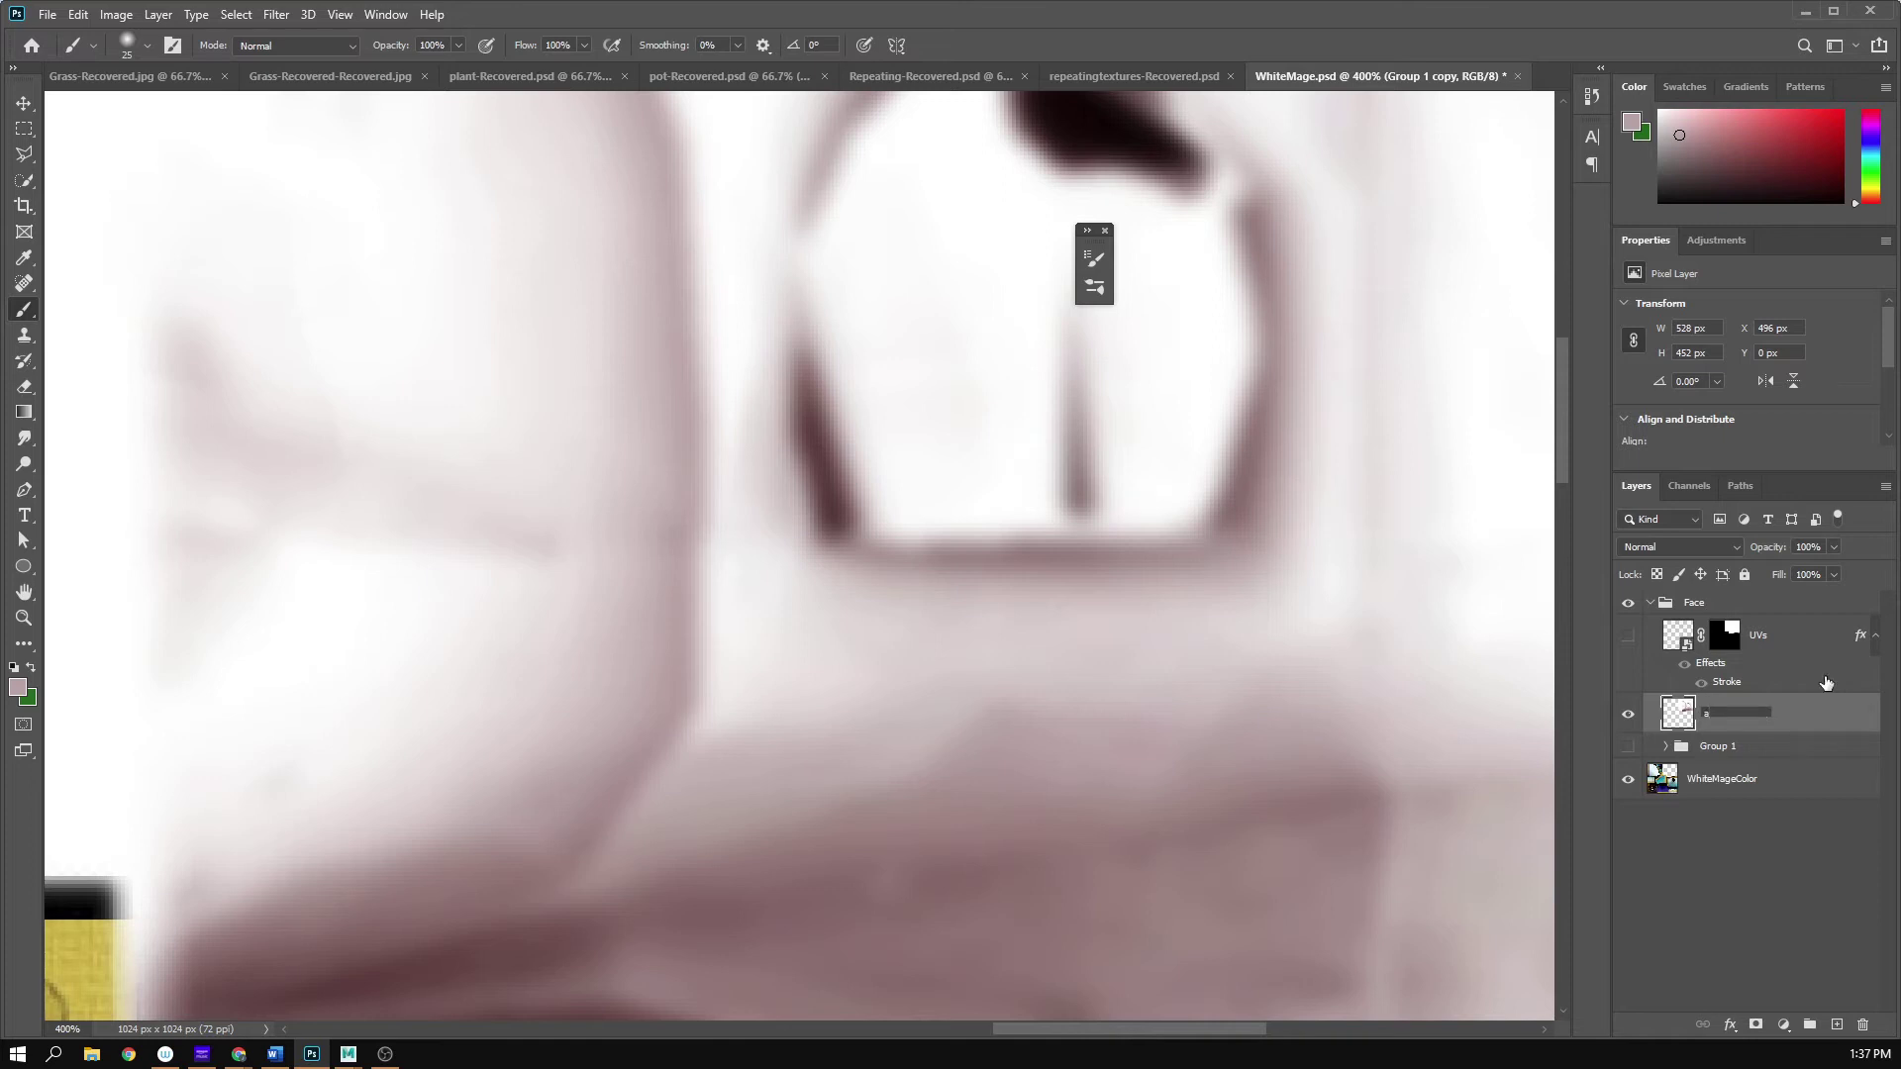
text(O)
key(Return)
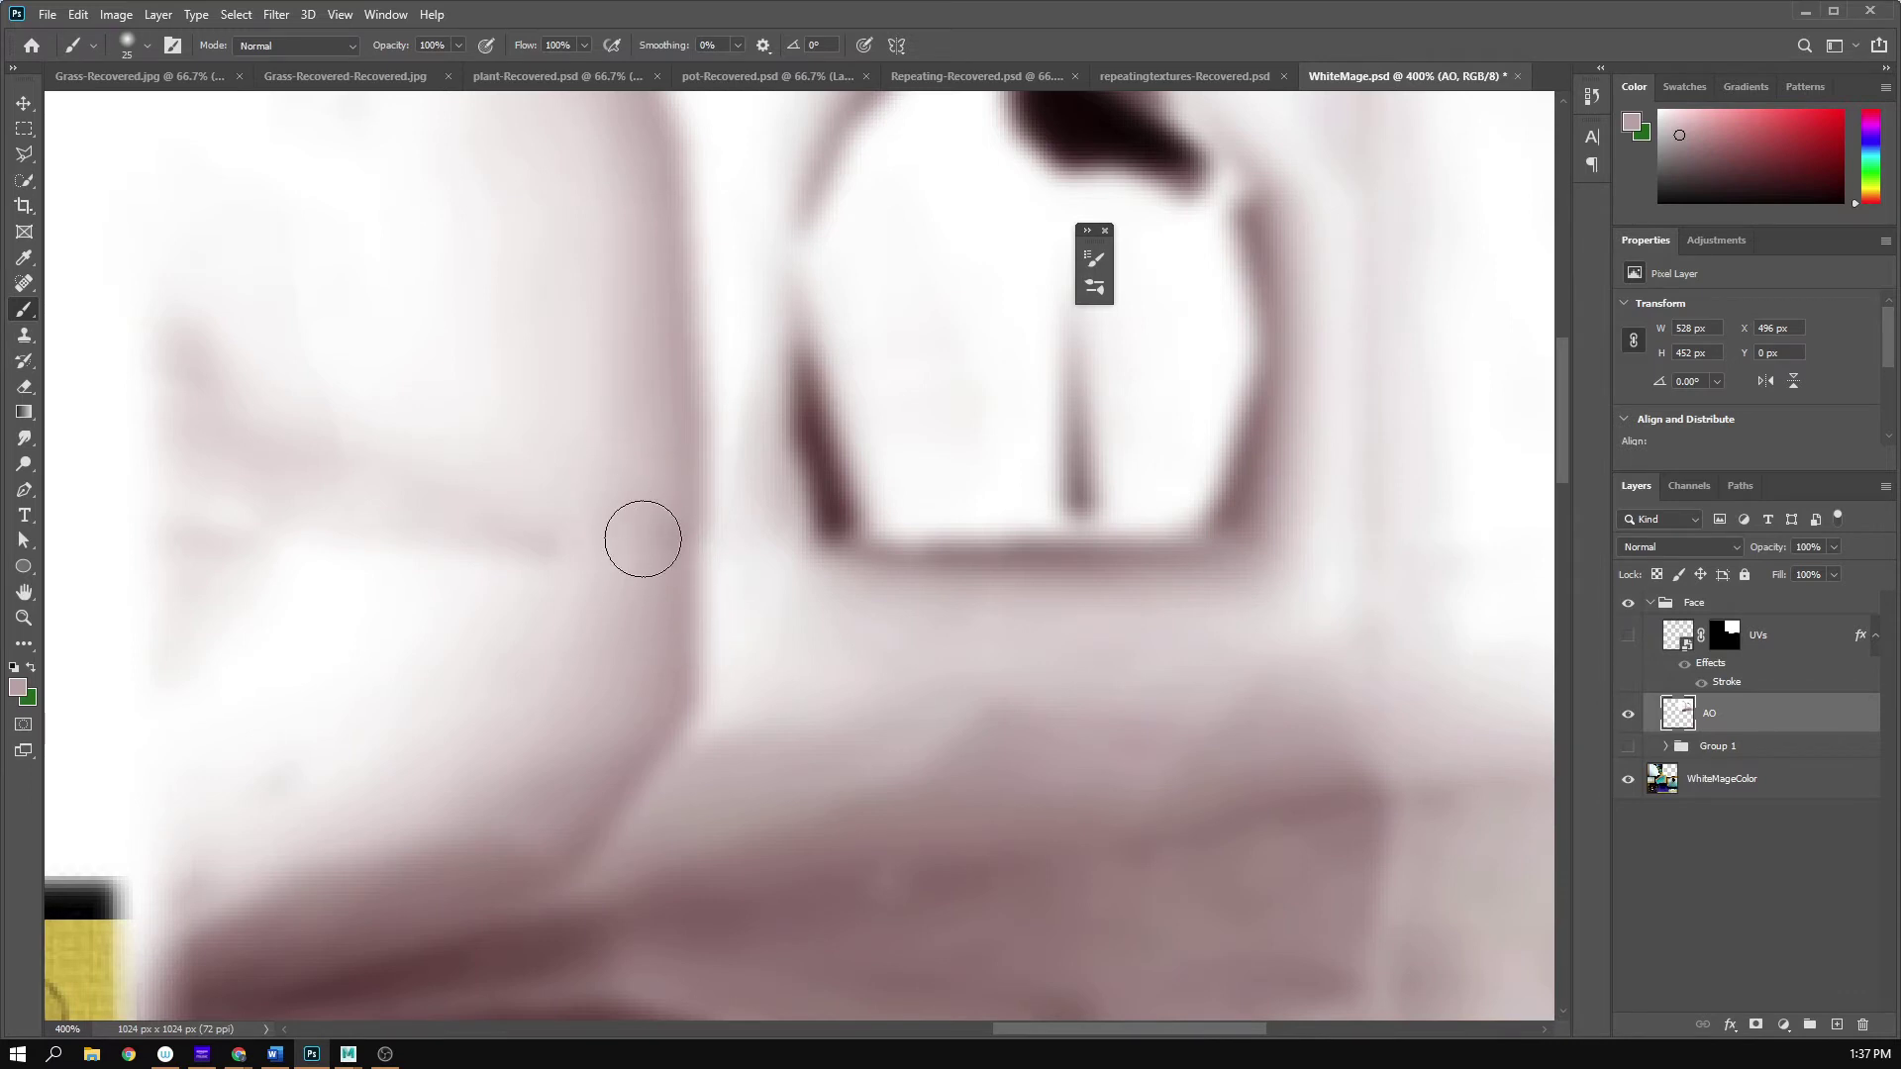
- Brush light mauve over the jaw corner below the cheek edge, and blend its lower side with a darker tone sampled from the jaw shadow
mouse_move(675, 603)
mouse_down()
mouse_move(722, 628)
mouse_move(730, 607)
mouse_move(624, 832)
mouse_move(751, 687)
mouse_move(725, 781)
mouse_move(716, 488)
mouse_move(786, 677)
mouse_move(700, 863)
mouse_up()
mouse_move(809, 741)
mouse_down()
mouse_move(861, 615)
mouse_move(803, 691)
mouse_move(844, 632)
mouse_move(688, 716)
mouse_up()
key(ctrl+z)
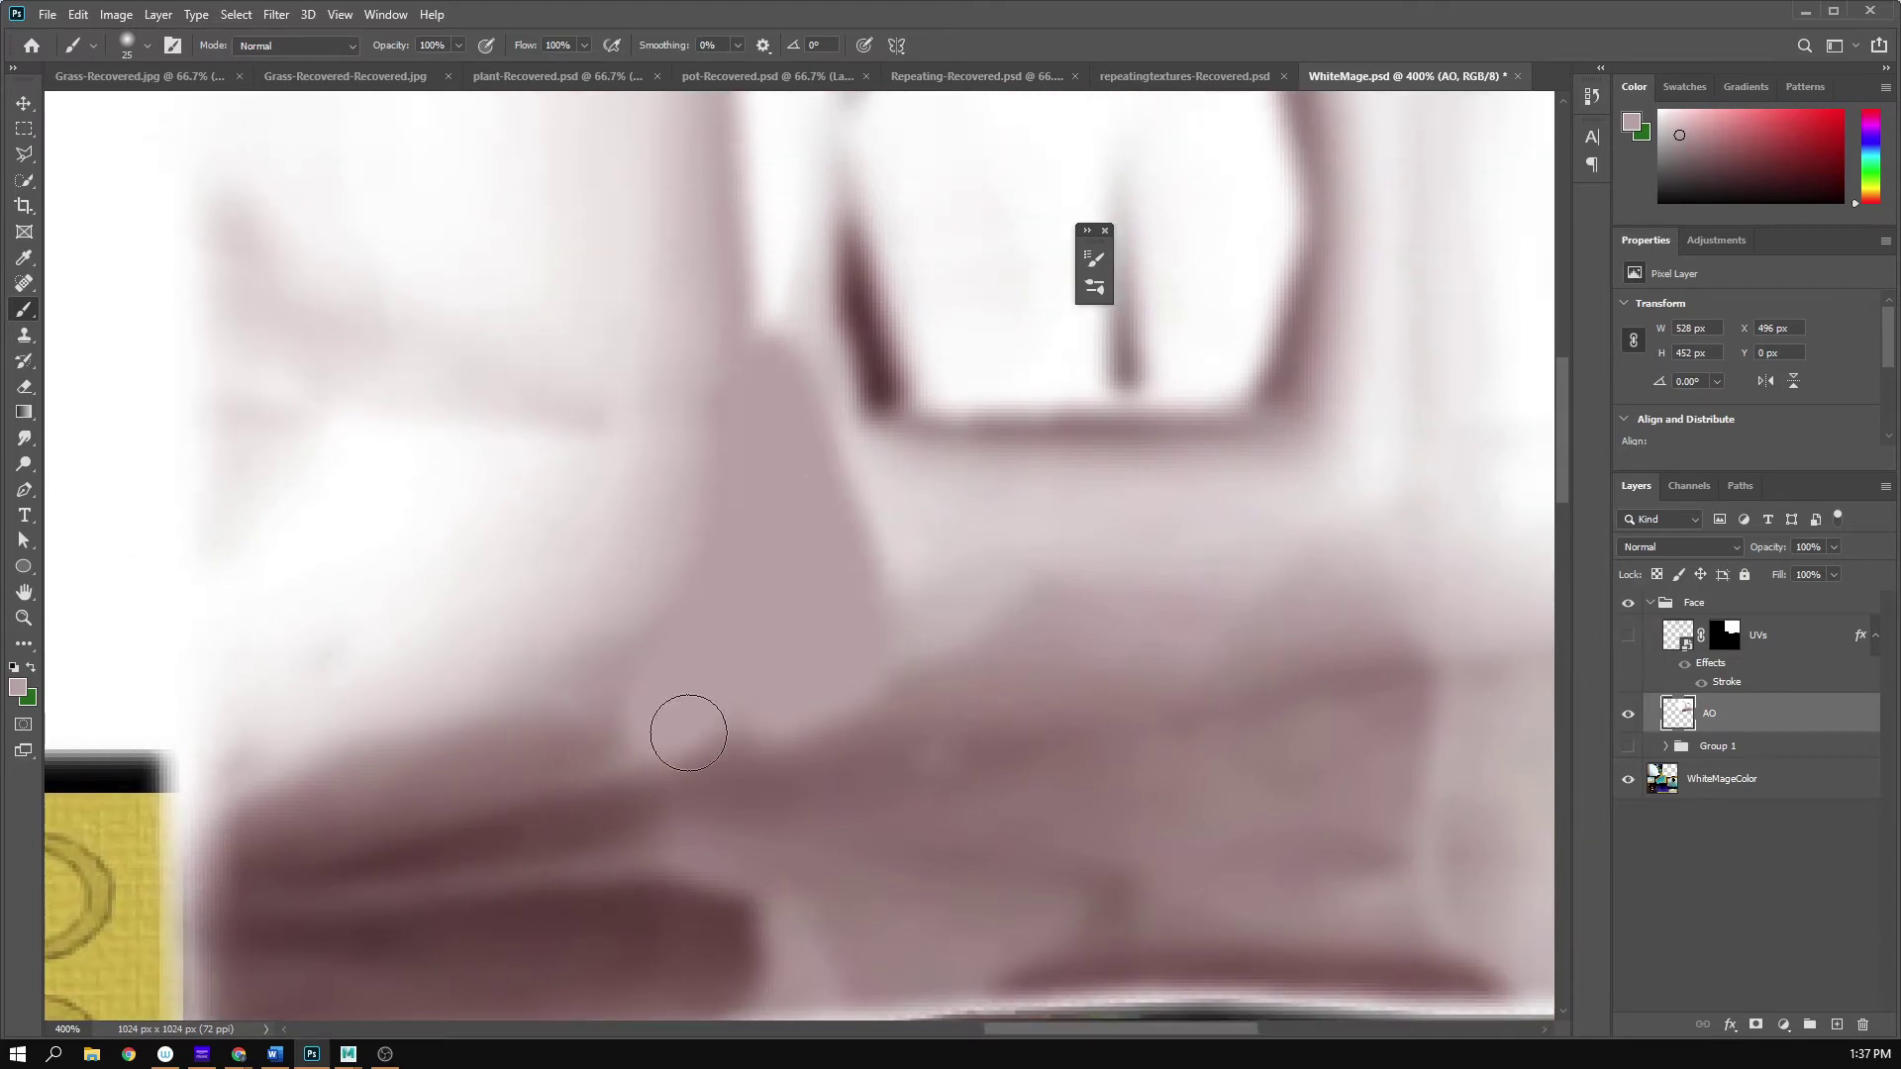
key(i)
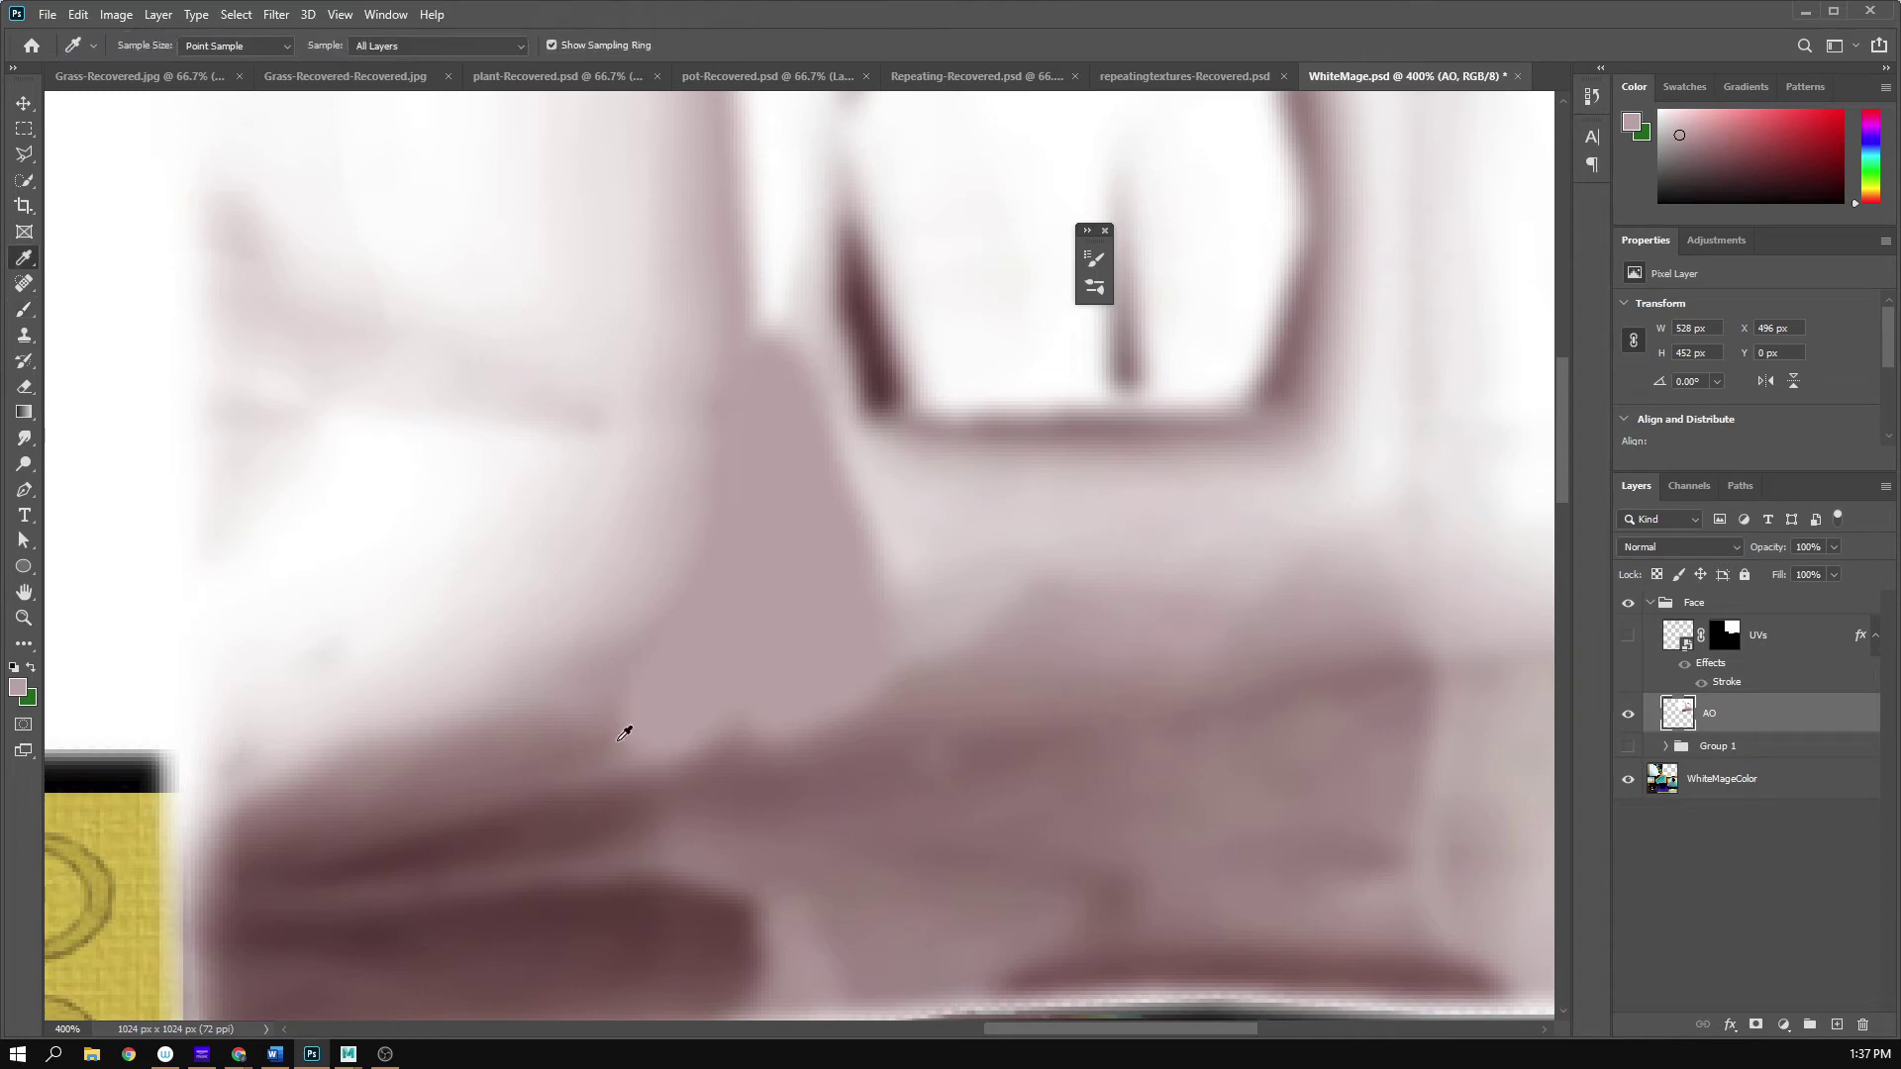
click(584, 734)
key(b)
mouse_move(663, 743)
mouse_down()
mouse_move(696, 620)
mouse_move(617, 746)
mouse_move(641, 763)
mouse_move(709, 735)
mouse_up()
drag(607, 779, 717, 722)
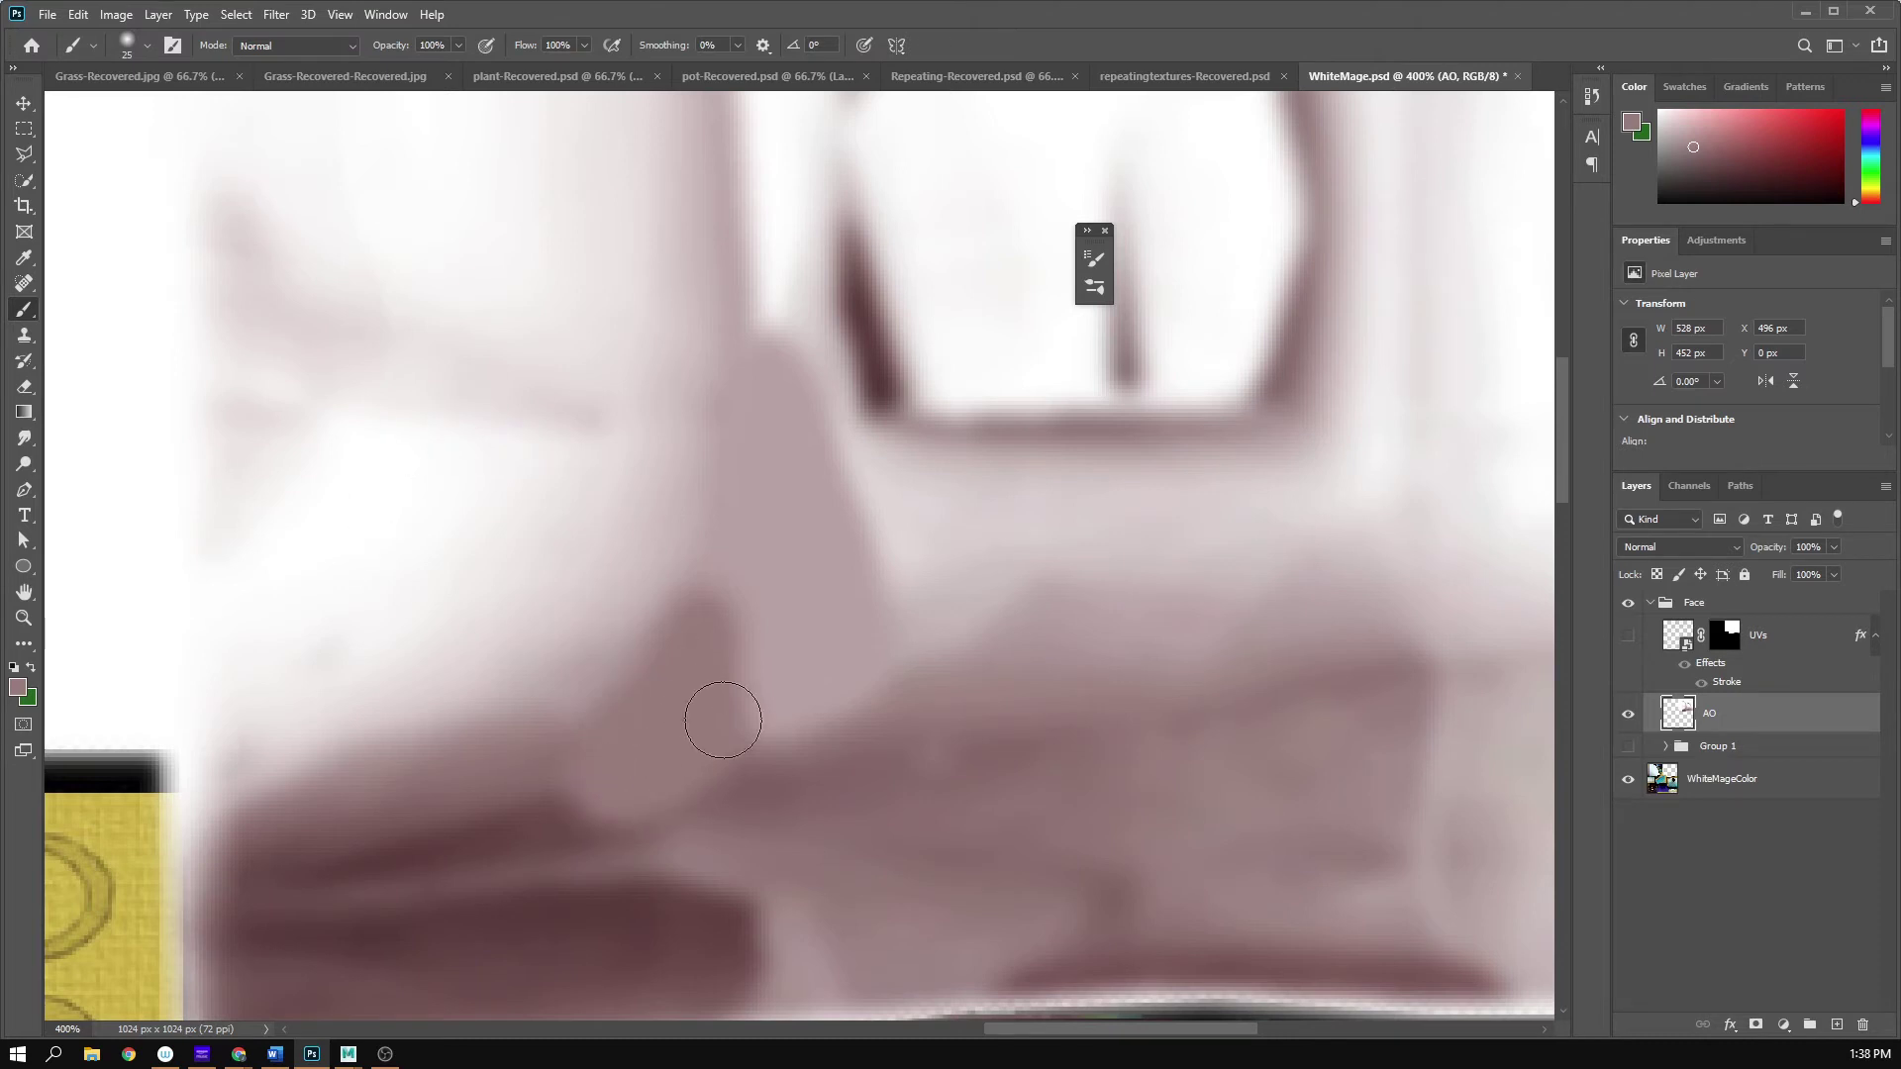
- Extend the dark under-jaw shadow toward the neck with a sampled dark brown, and retouch the jaw corner with a sampled mid-tone
key(i)
click(551, 810)
key(b)
drag(594, 802, 692, 768)
drag(770, 699, 721, 787)
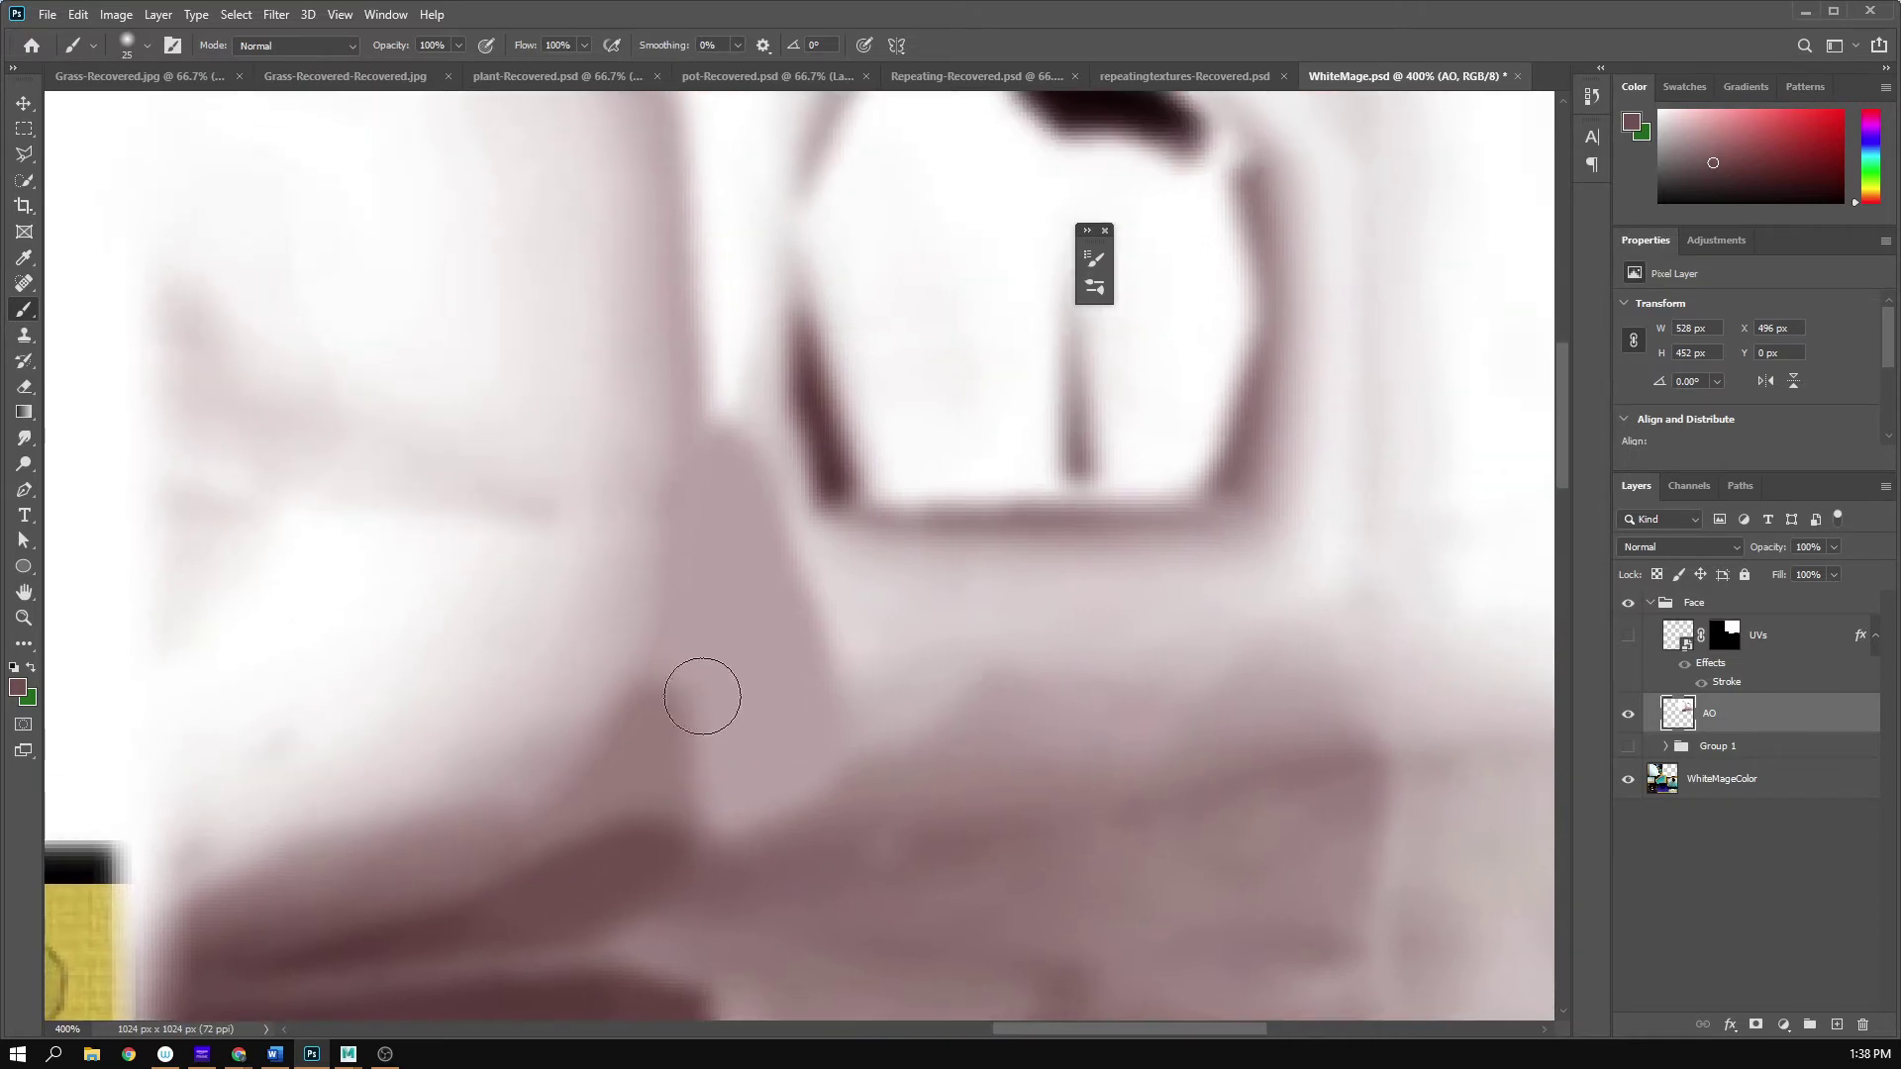
key(i)
click(716, 734)
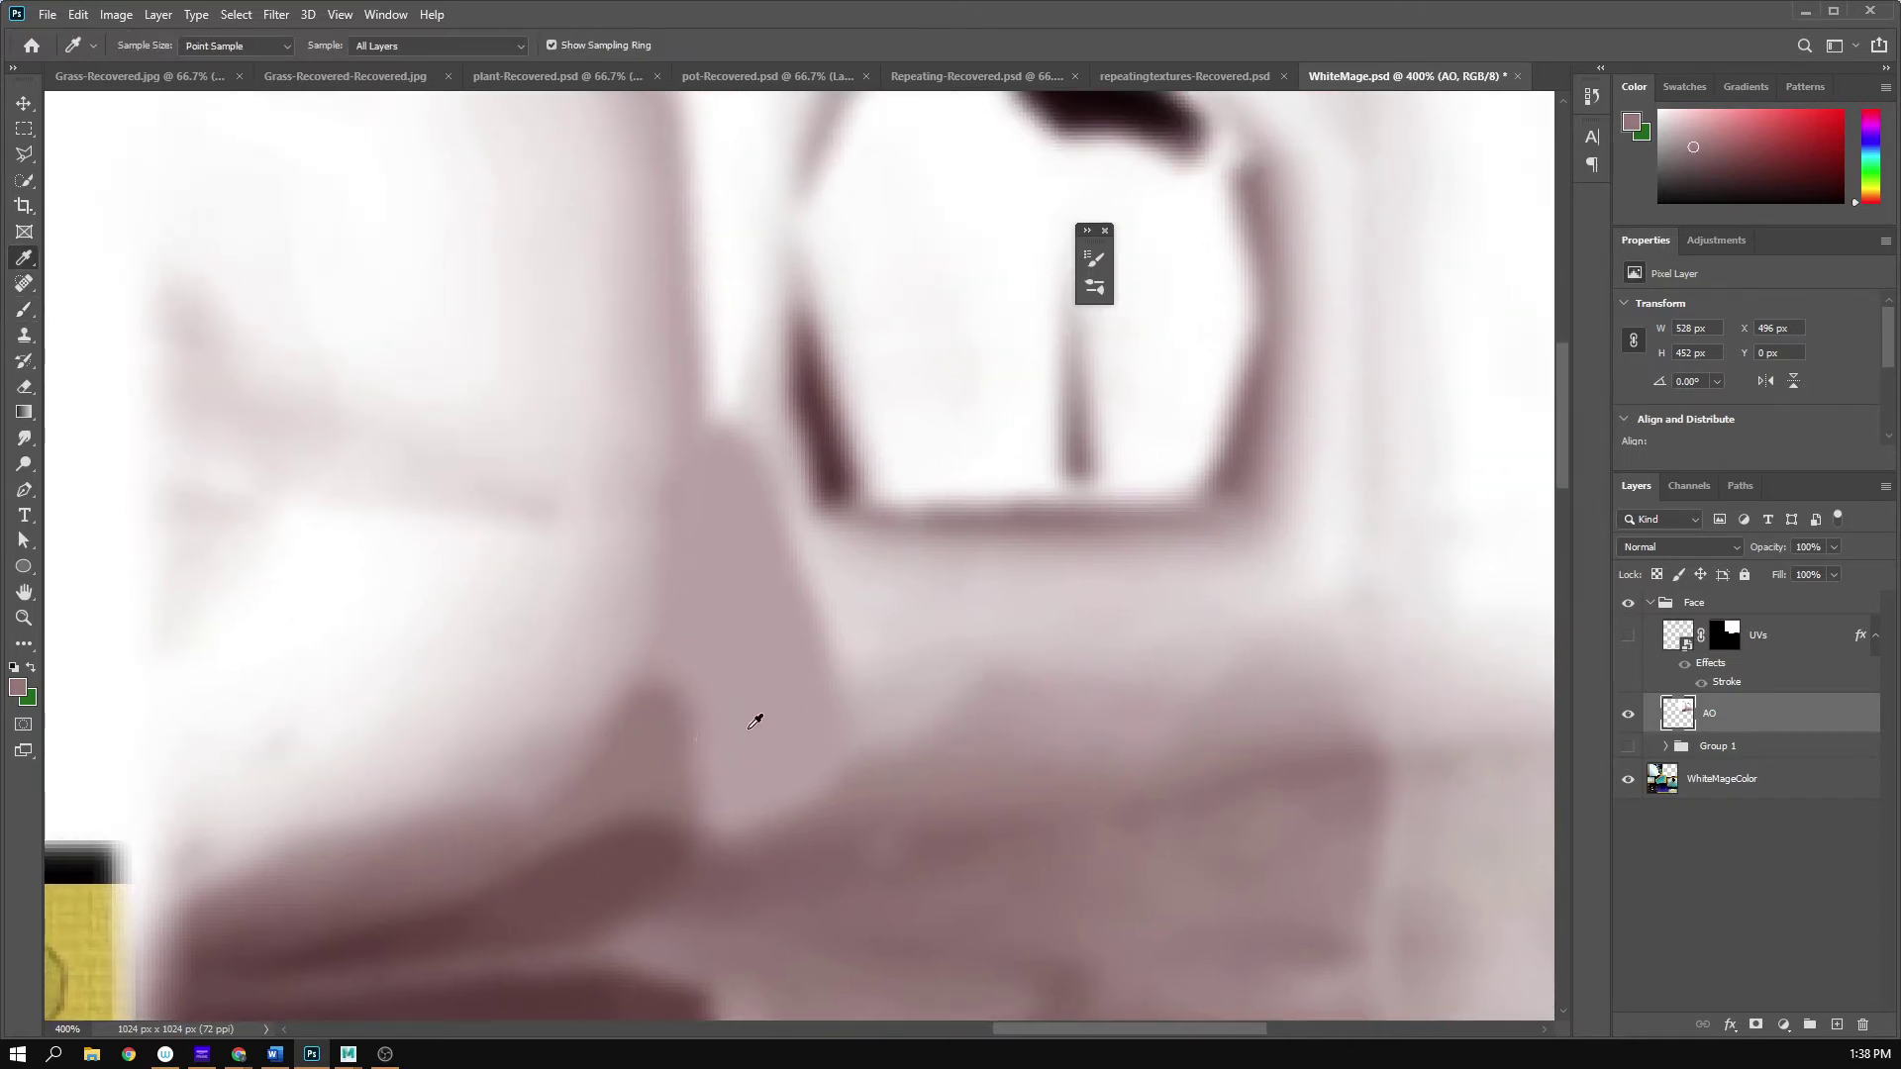
key(b)
mouse_move(722, 704)
mouse_down()
mouse_move(683, 696)
mouse_move(696, 450)
mouse_move(676, 726)
mouse_up()
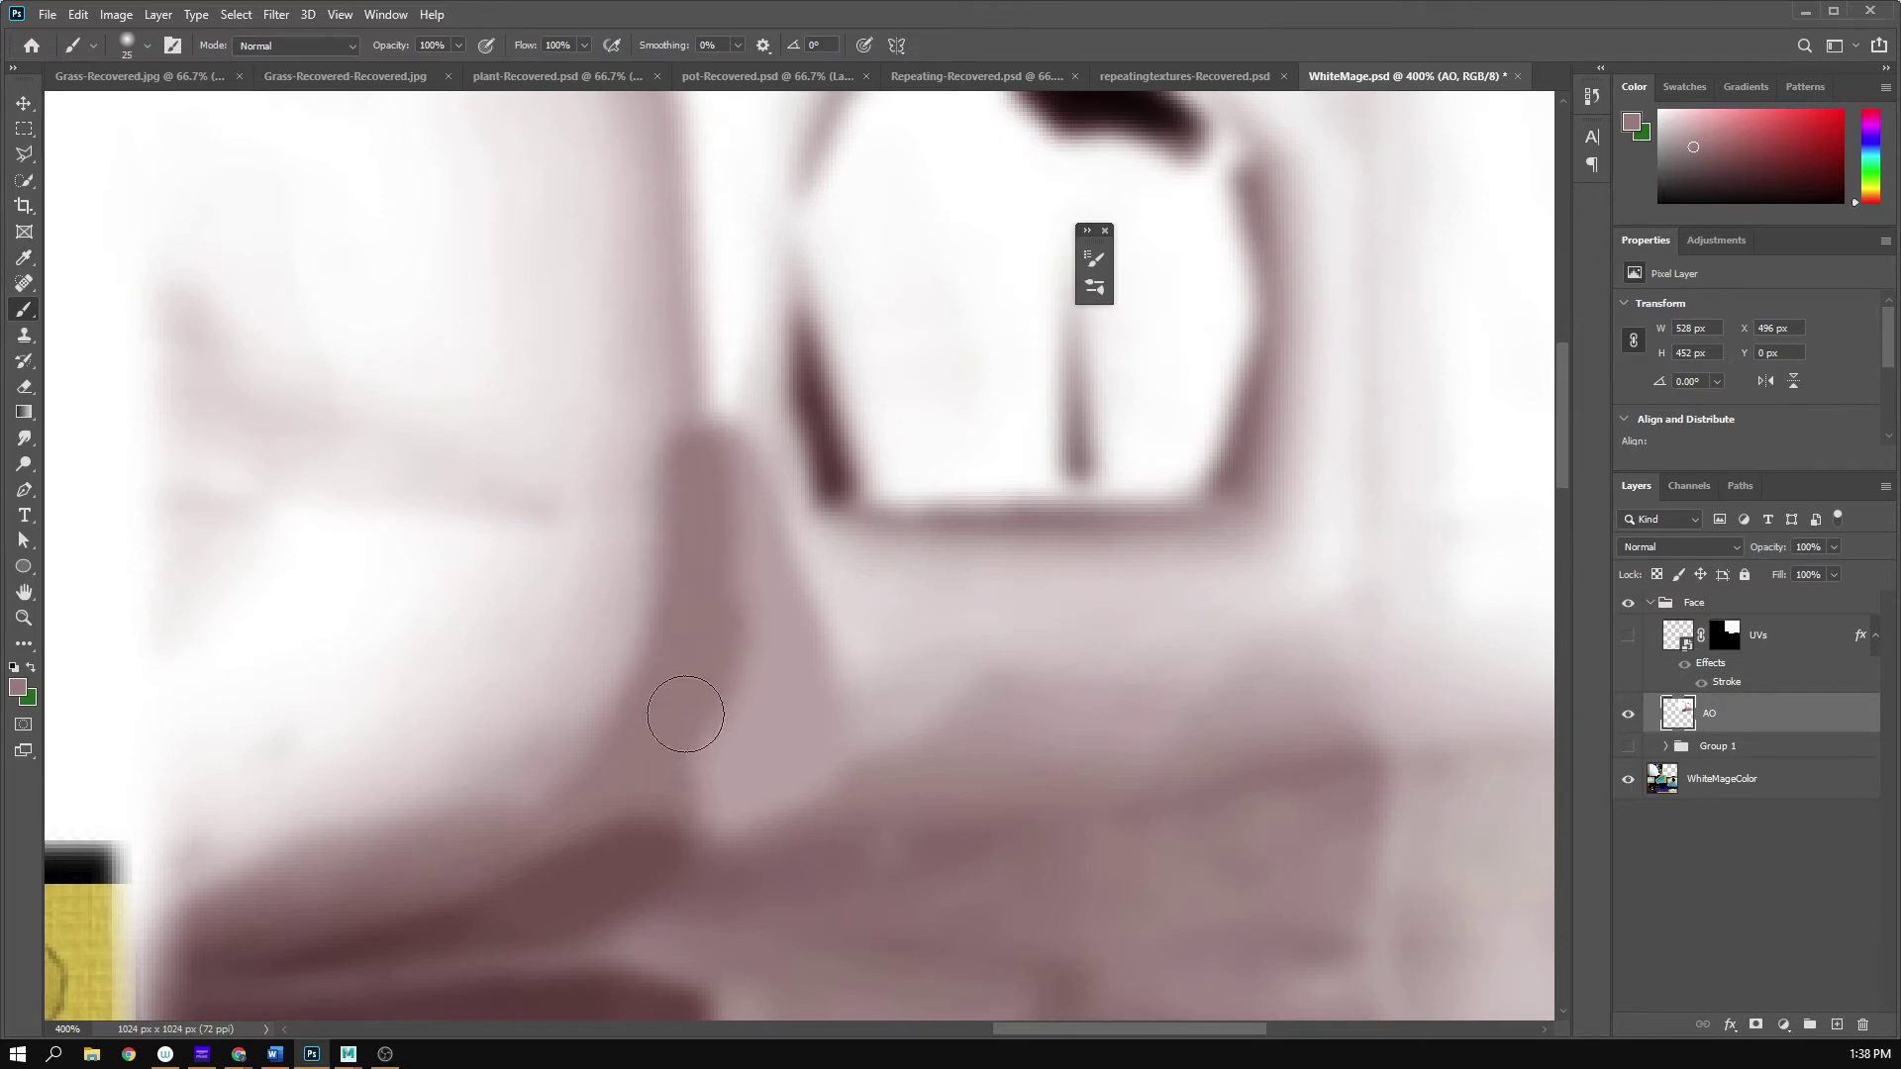
key(ctrl+z)
mouse_move(711, 809)
mouse_down()
mouse_move(755, 584)
mouse_move(751, 606)
mouse_up()
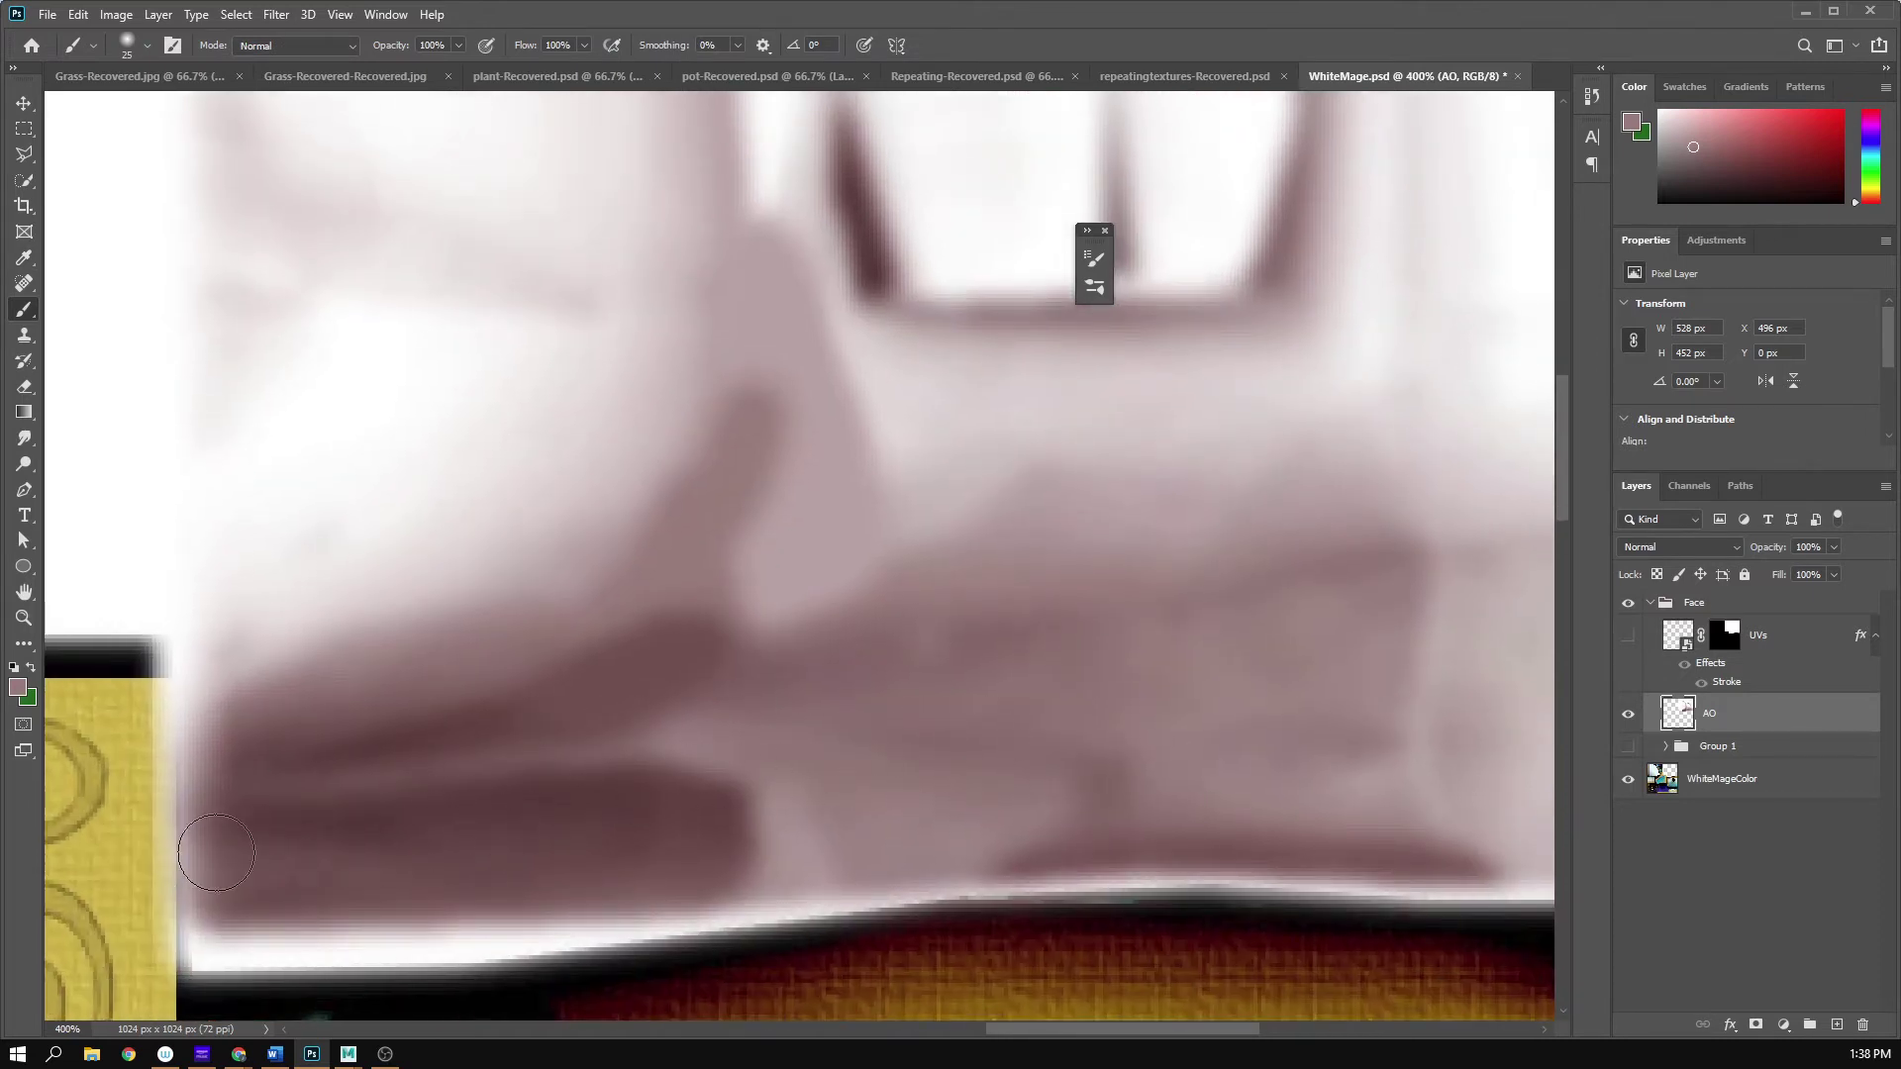
- Try to fill the neck area below the jaw with a sampled dark brown using broad brush strokes
key(i)
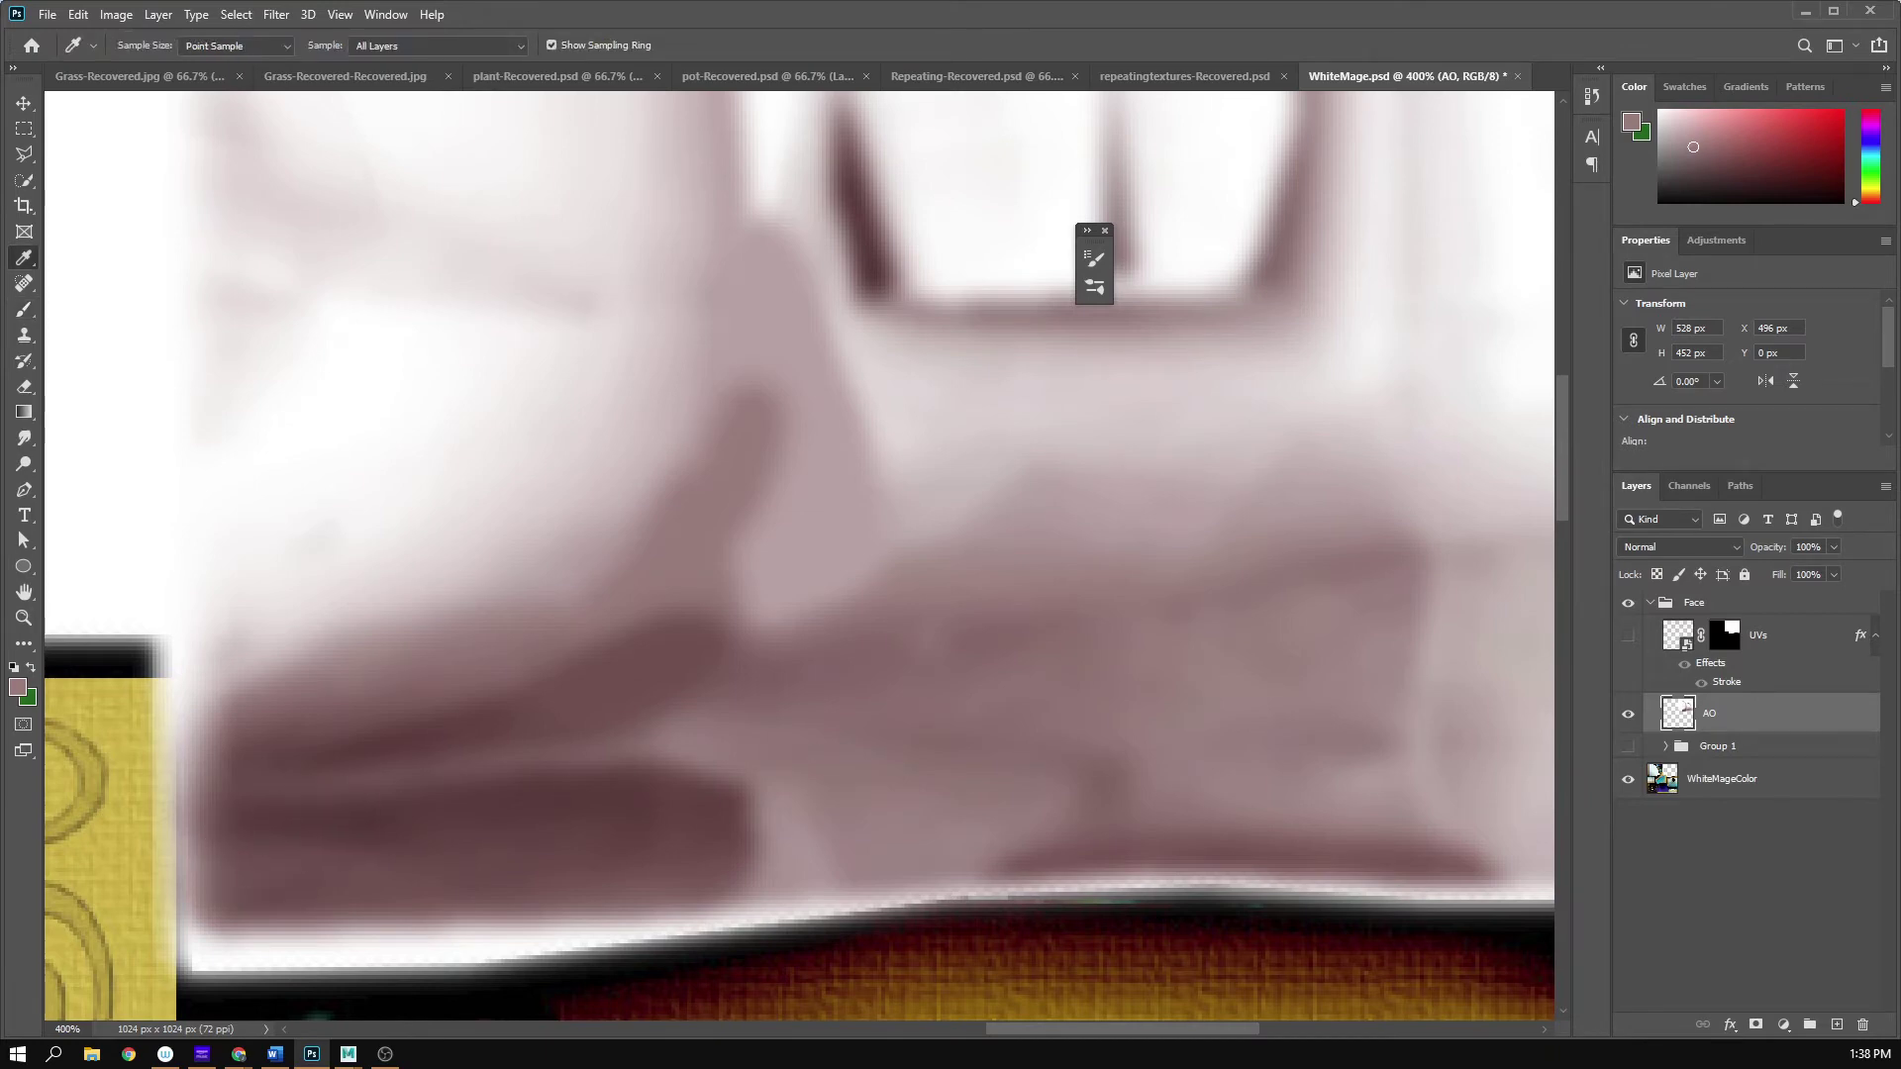
drag(812, 693, 650, 806)
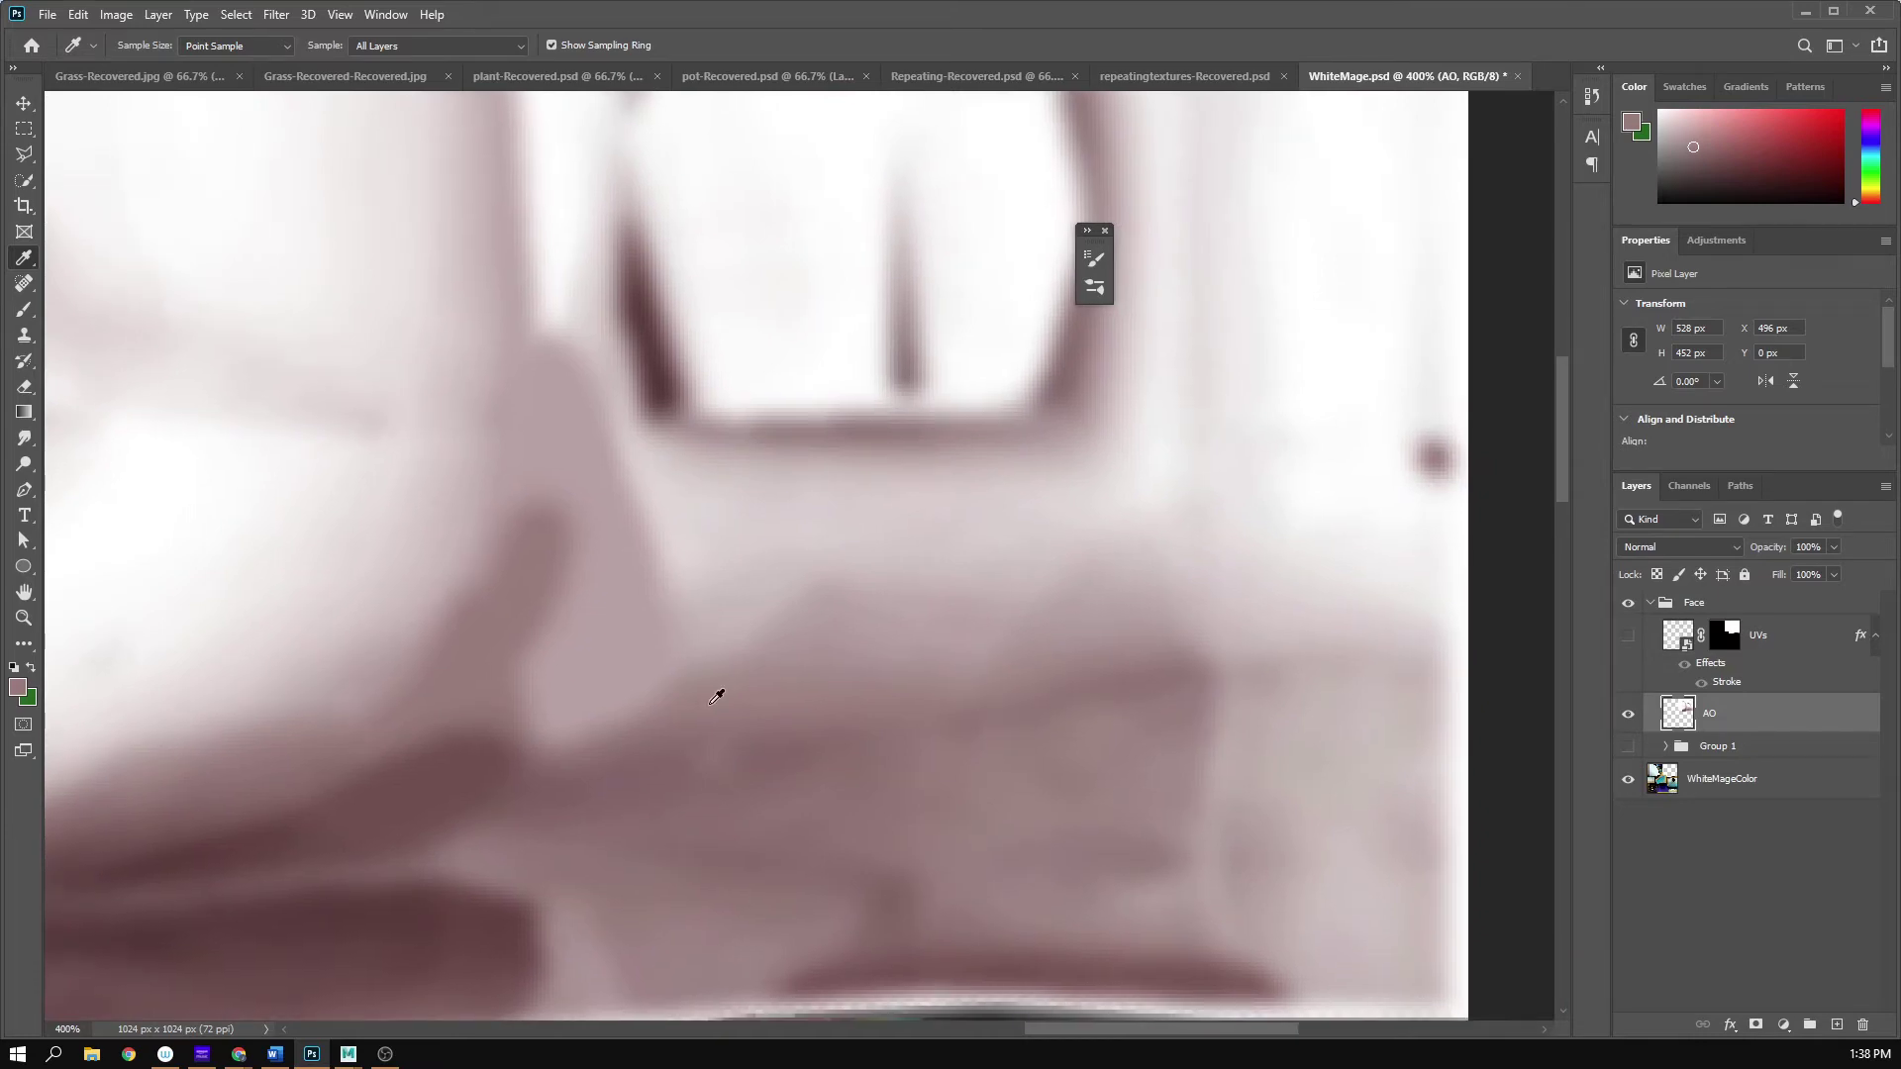
drag(774, 550, 1089, 384)
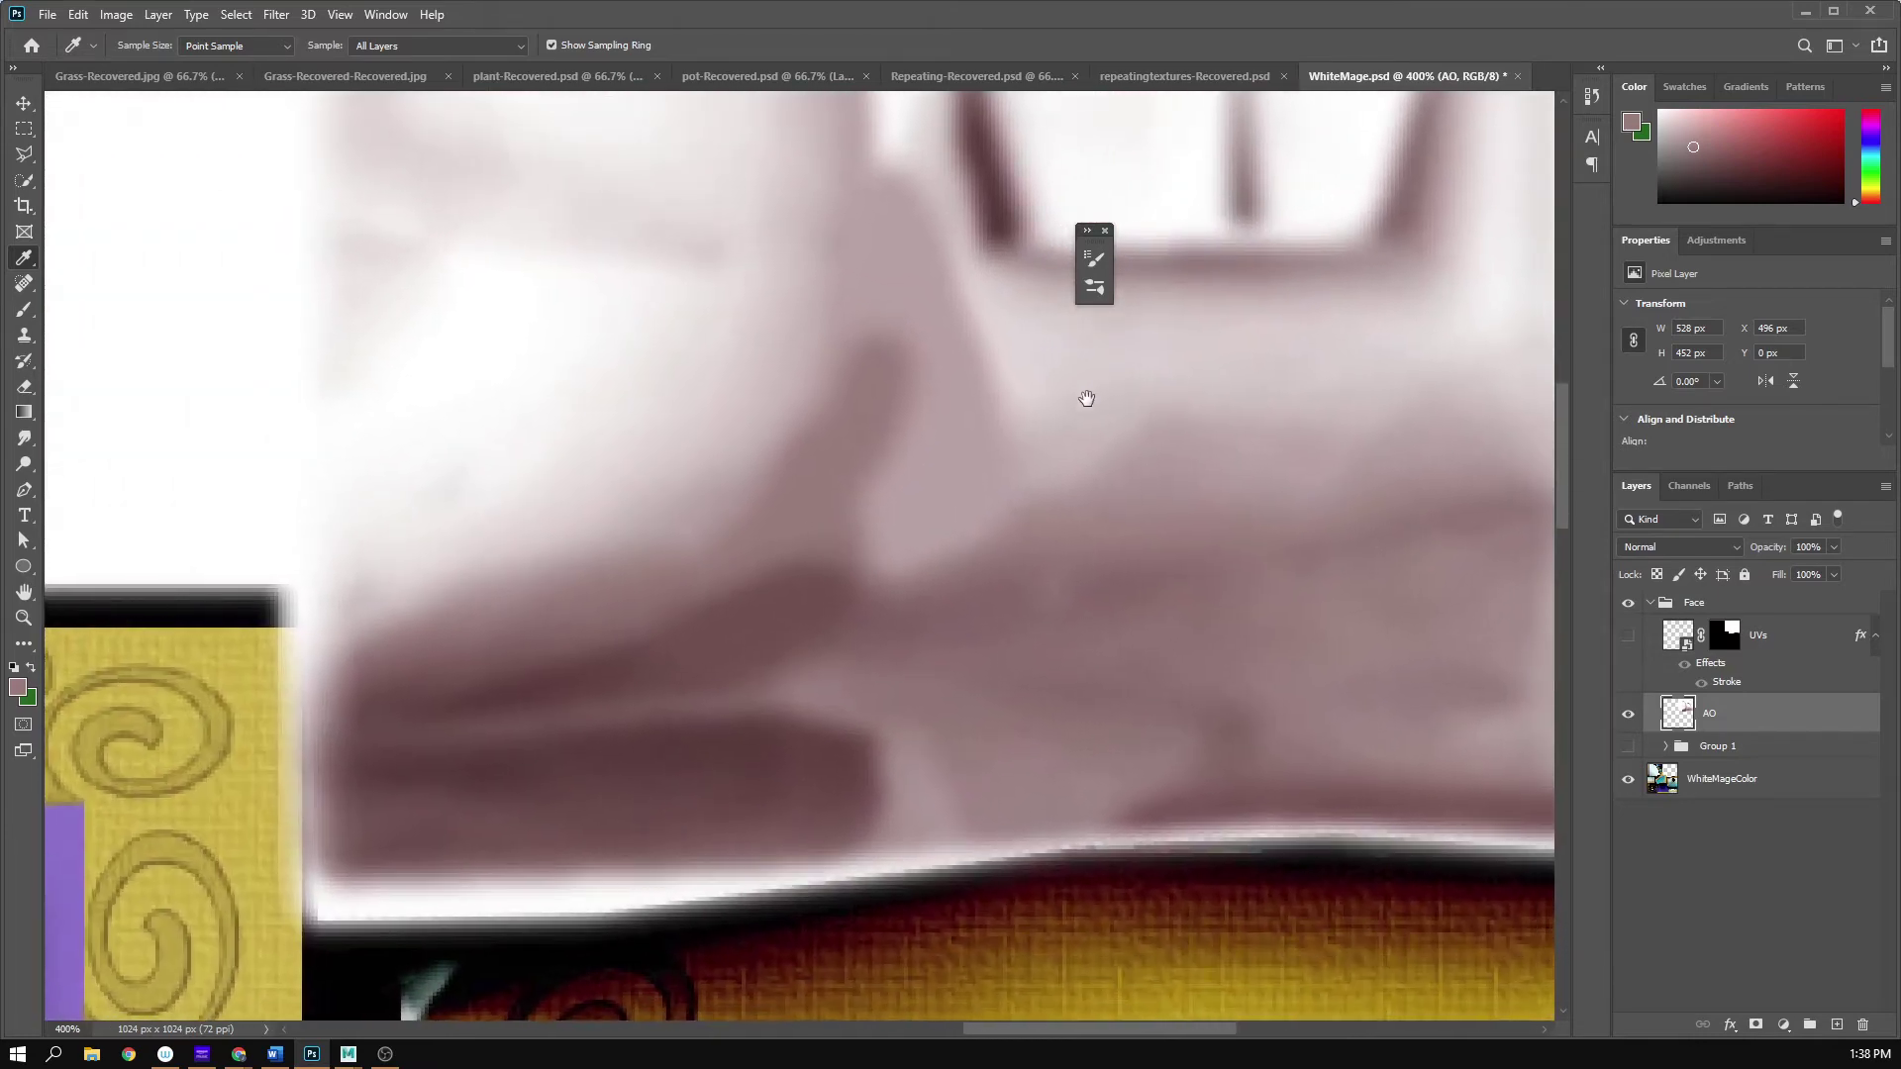
click(845, 755)
key(b)
mouse_move(798, 703)
mouse_down()
mouse_move(1171, 670)
mouse_move(745, 814)
mouse_move(1147, 784)
mouse_up()
drag(1205, 672, 1097, 738)
drag(722, 782, 777, 743)
mouse_move(909, 712)
mouse_down()
mouse_move(543, 763)
mouse_move(412, 806)
mouse_move(310, 798)
mouse_move(637, 785)
mouse_move(628, 835)
mouse_move(832, 832)
mouse_up()
mouse_move(1055, 719)
mouse_down()
mouse_move(944, 728)
mouse_move(1014, 671)
mouse_move(980, 702)
mouse_up()
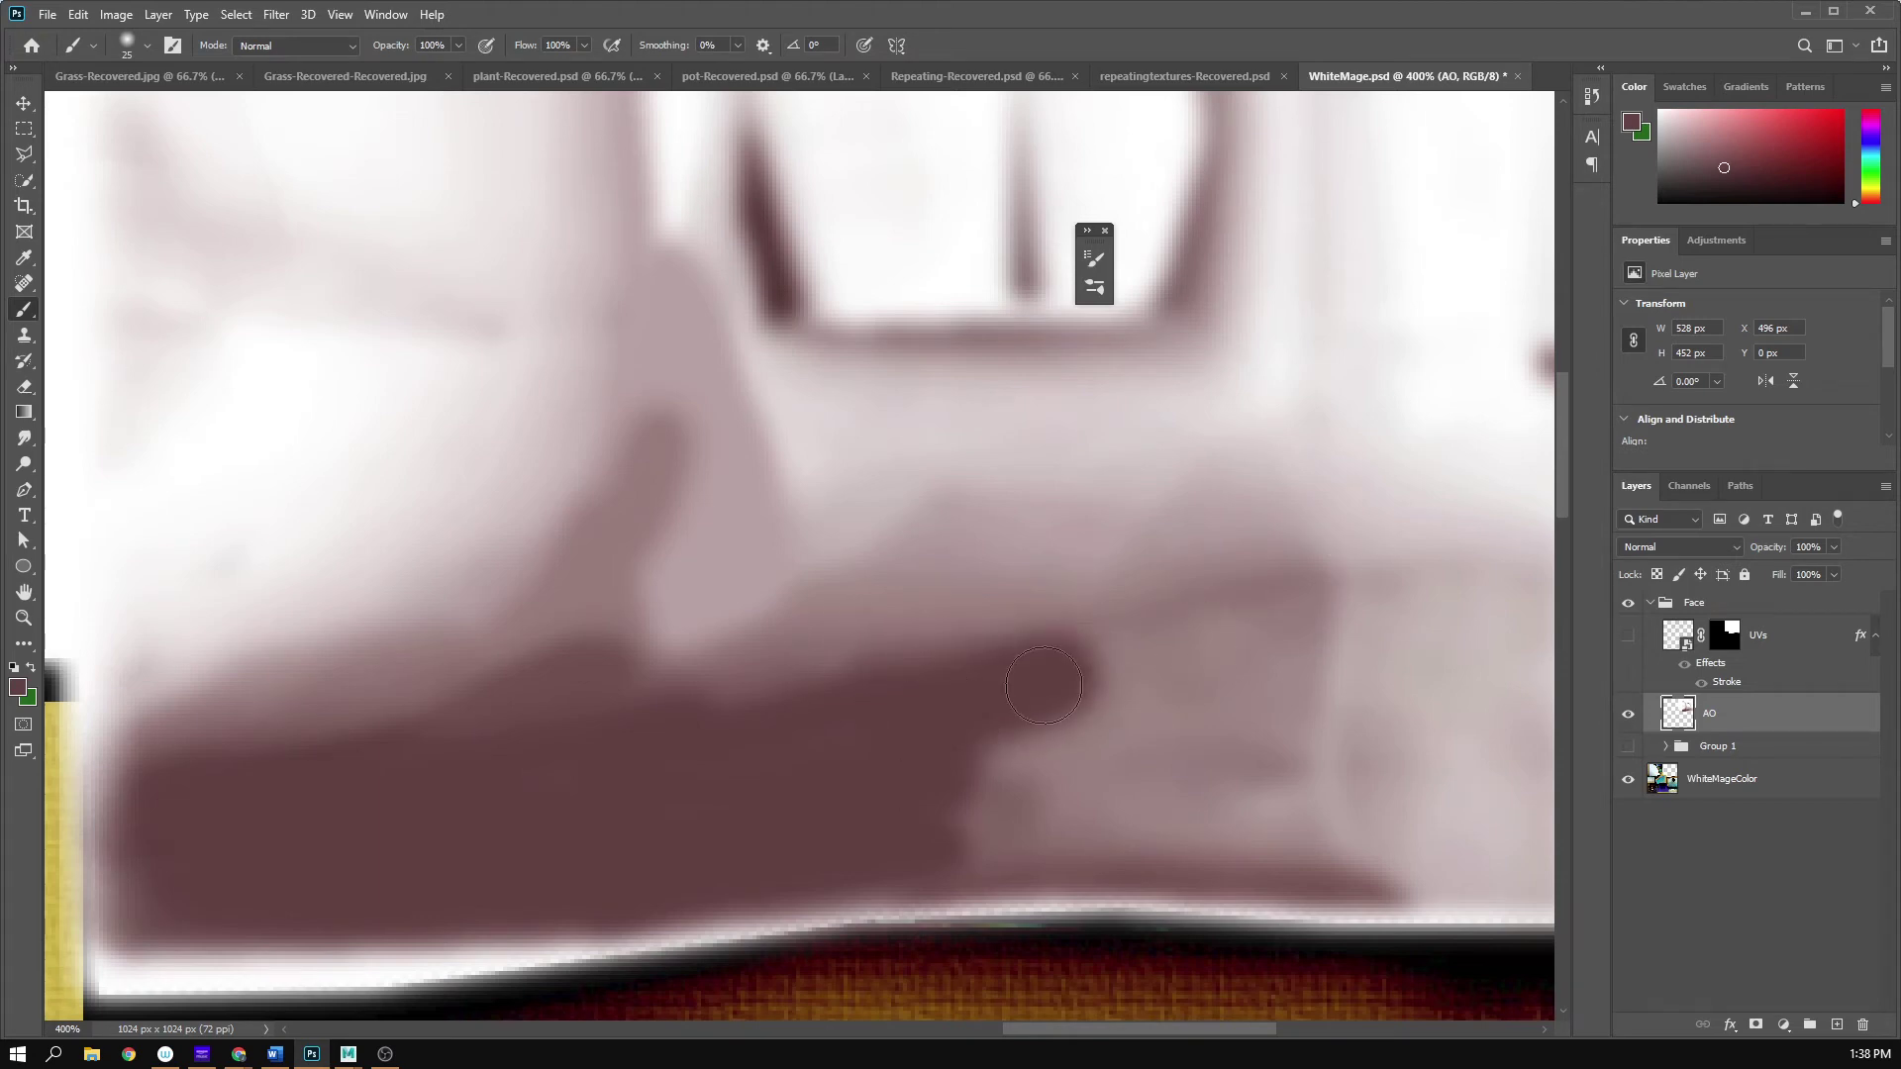
- Undo all the dark brown brush strokes over the neck area
key(z)
alt+click(749, 813)
key(ctrl+z)
key(ctrl+z)
key(ctrl+z)
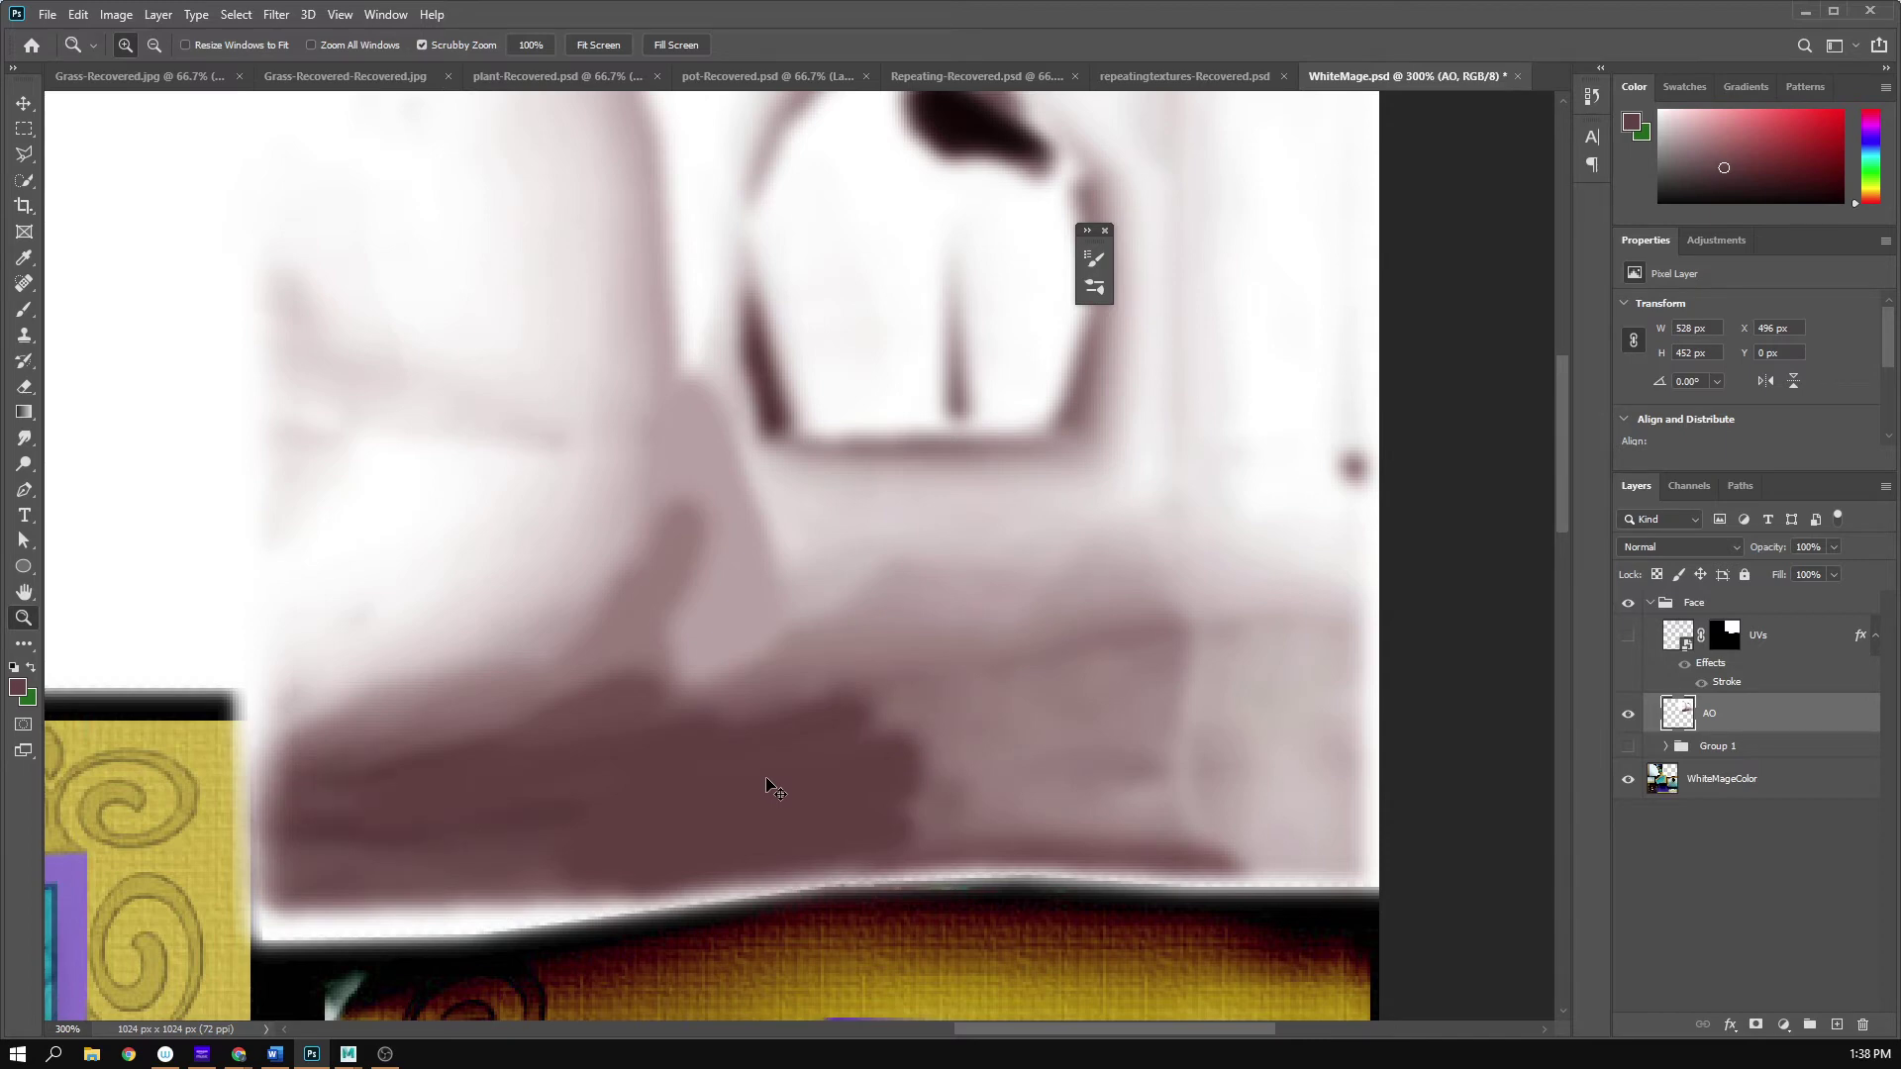
key(ctrl+z)
key(ctrl+z)
key(ctrl+z)
key(ctrl+z)
key(ctrl+z)
key(ctrl+z)
key(ctrl+z)
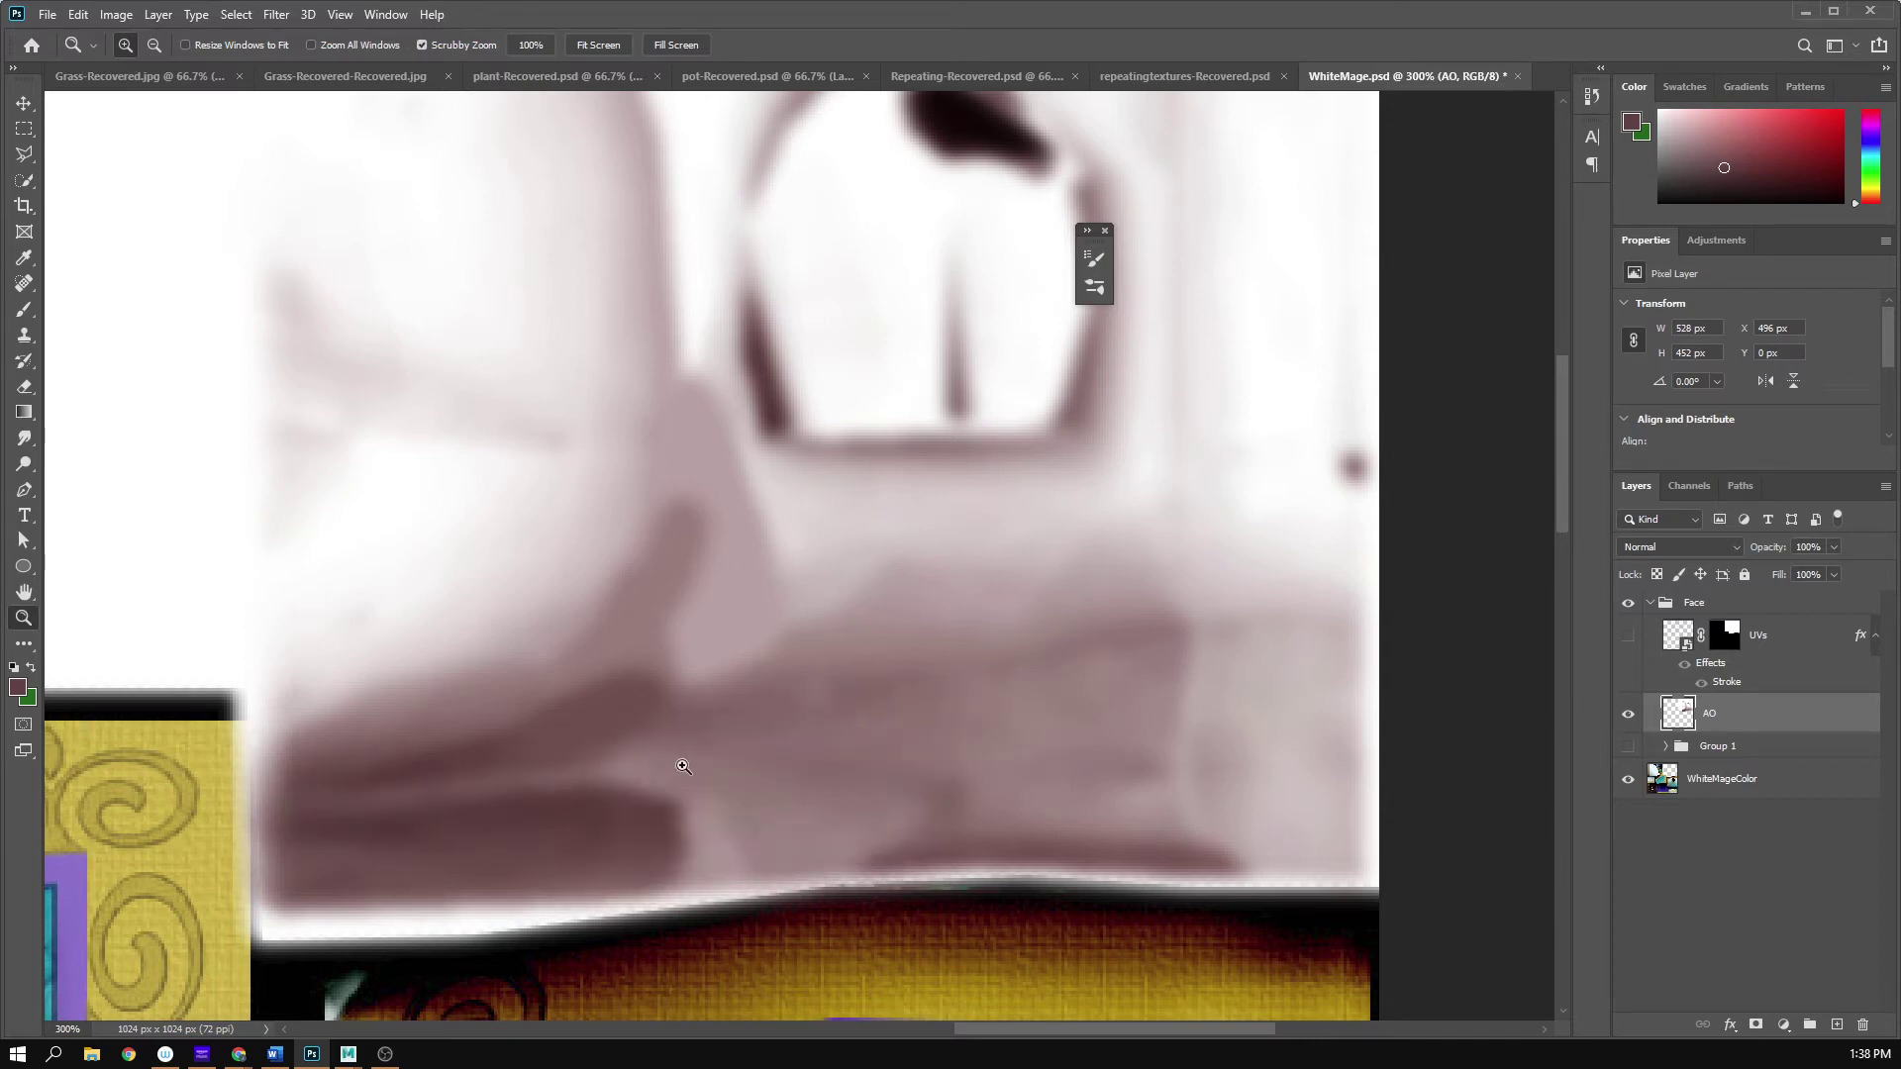
- Load the UVs layer's mask as a selection and add it as a layer mask on the AO layer
key(b)
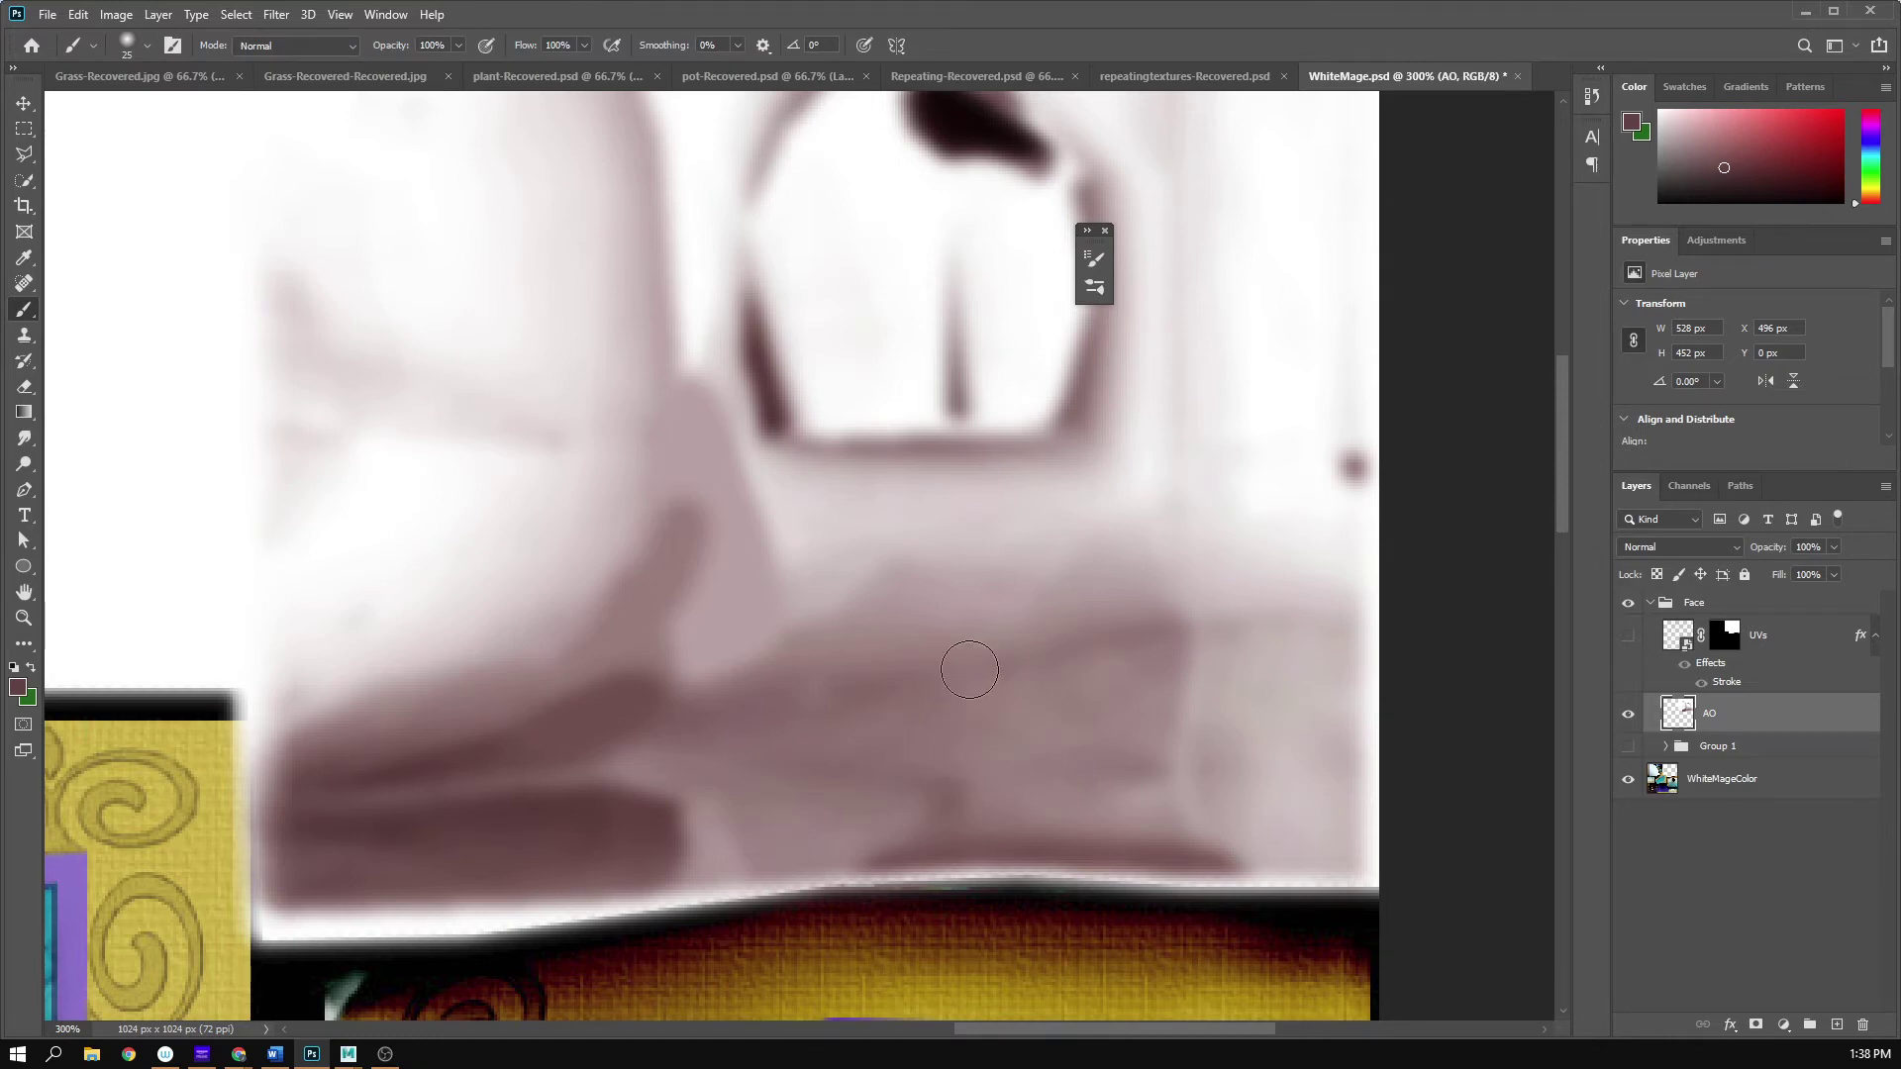
drag(930, 503, 925, 540)
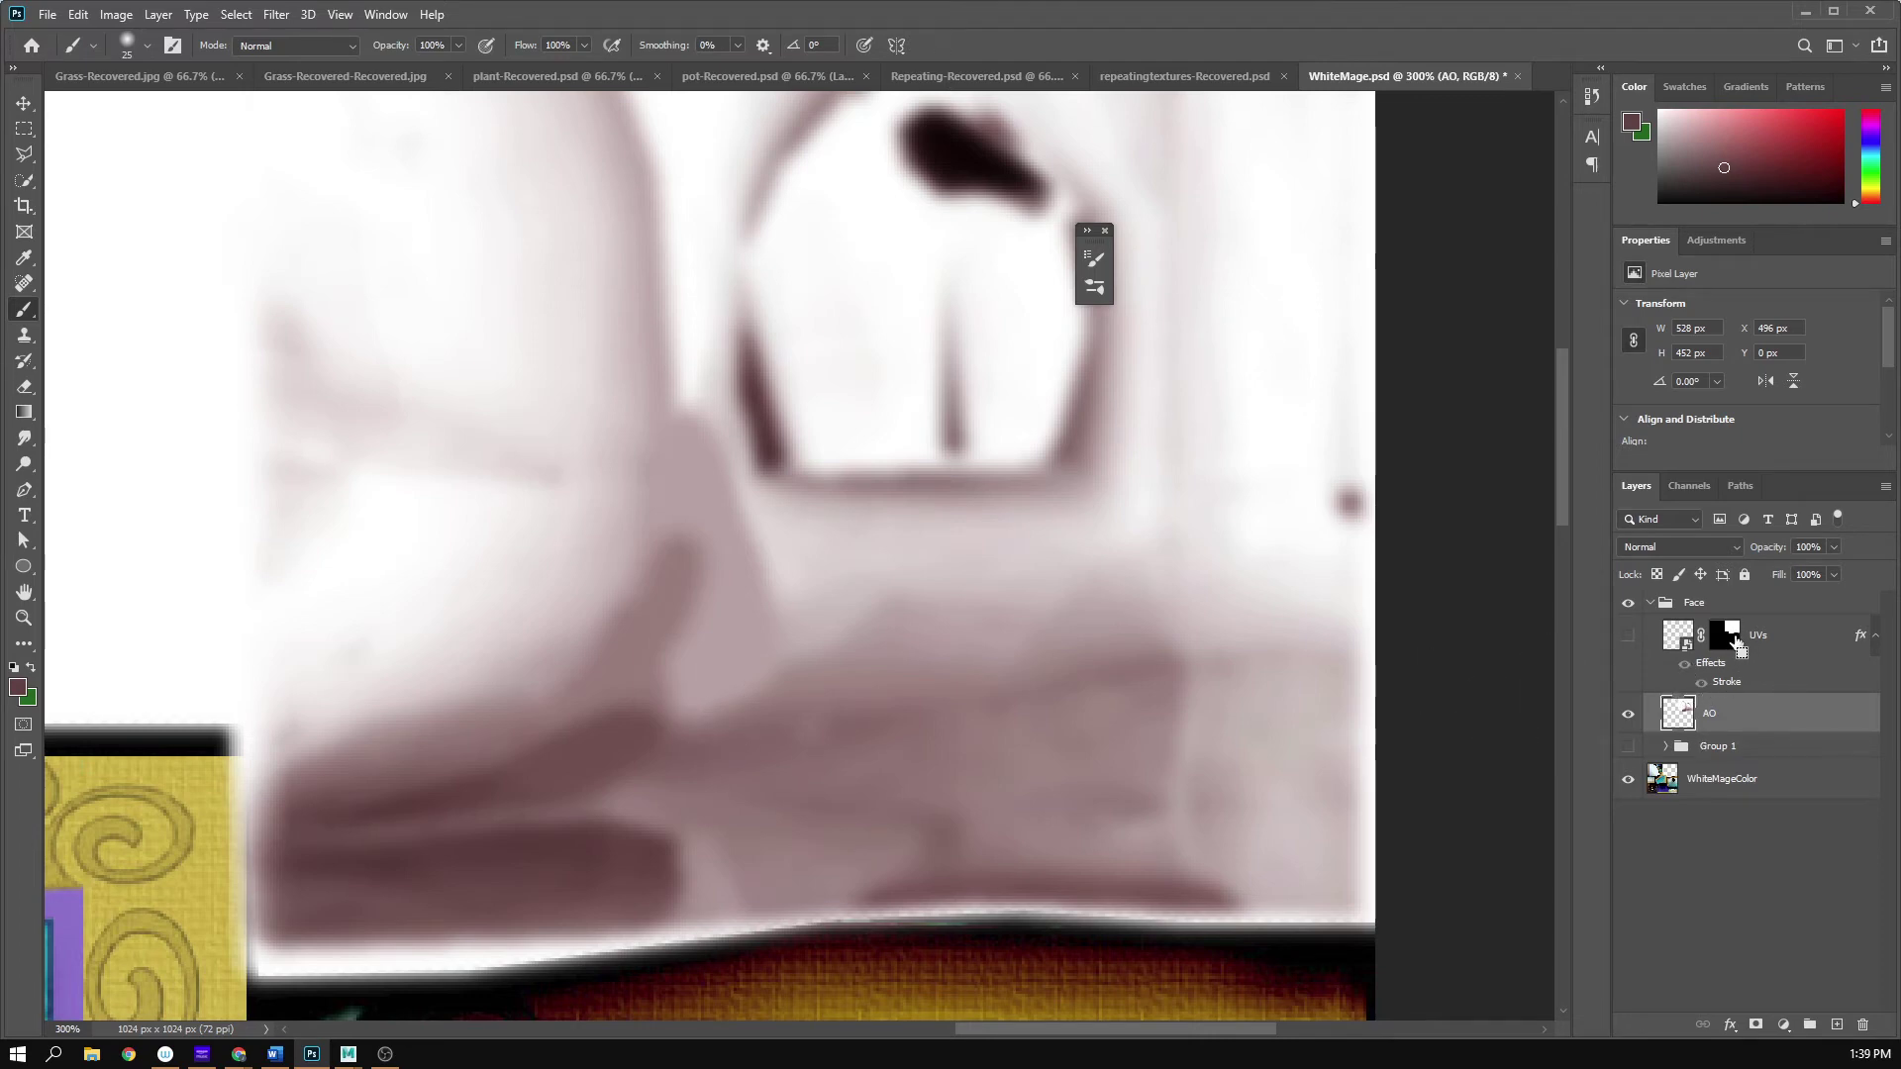
ctrl+click(1733, 641)
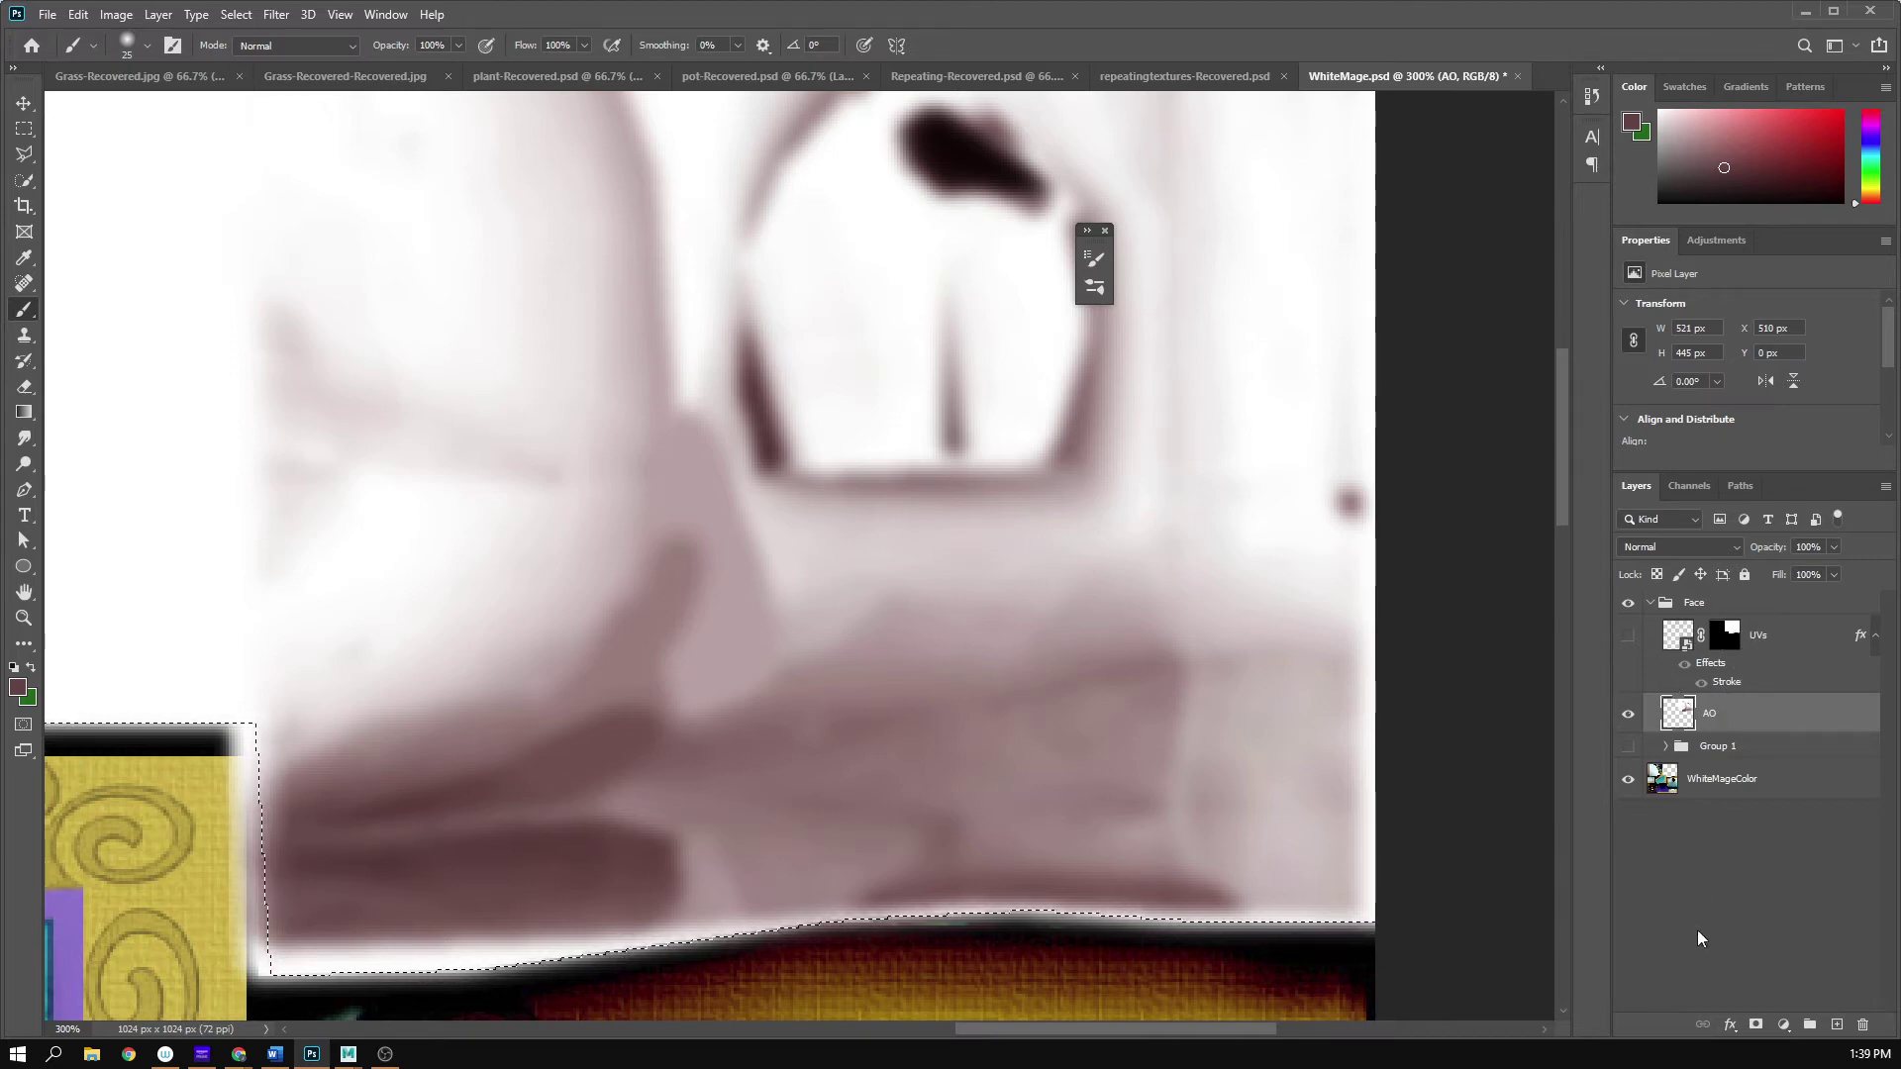
click(1756, 1029)
drag(604, 662, 767, 647)
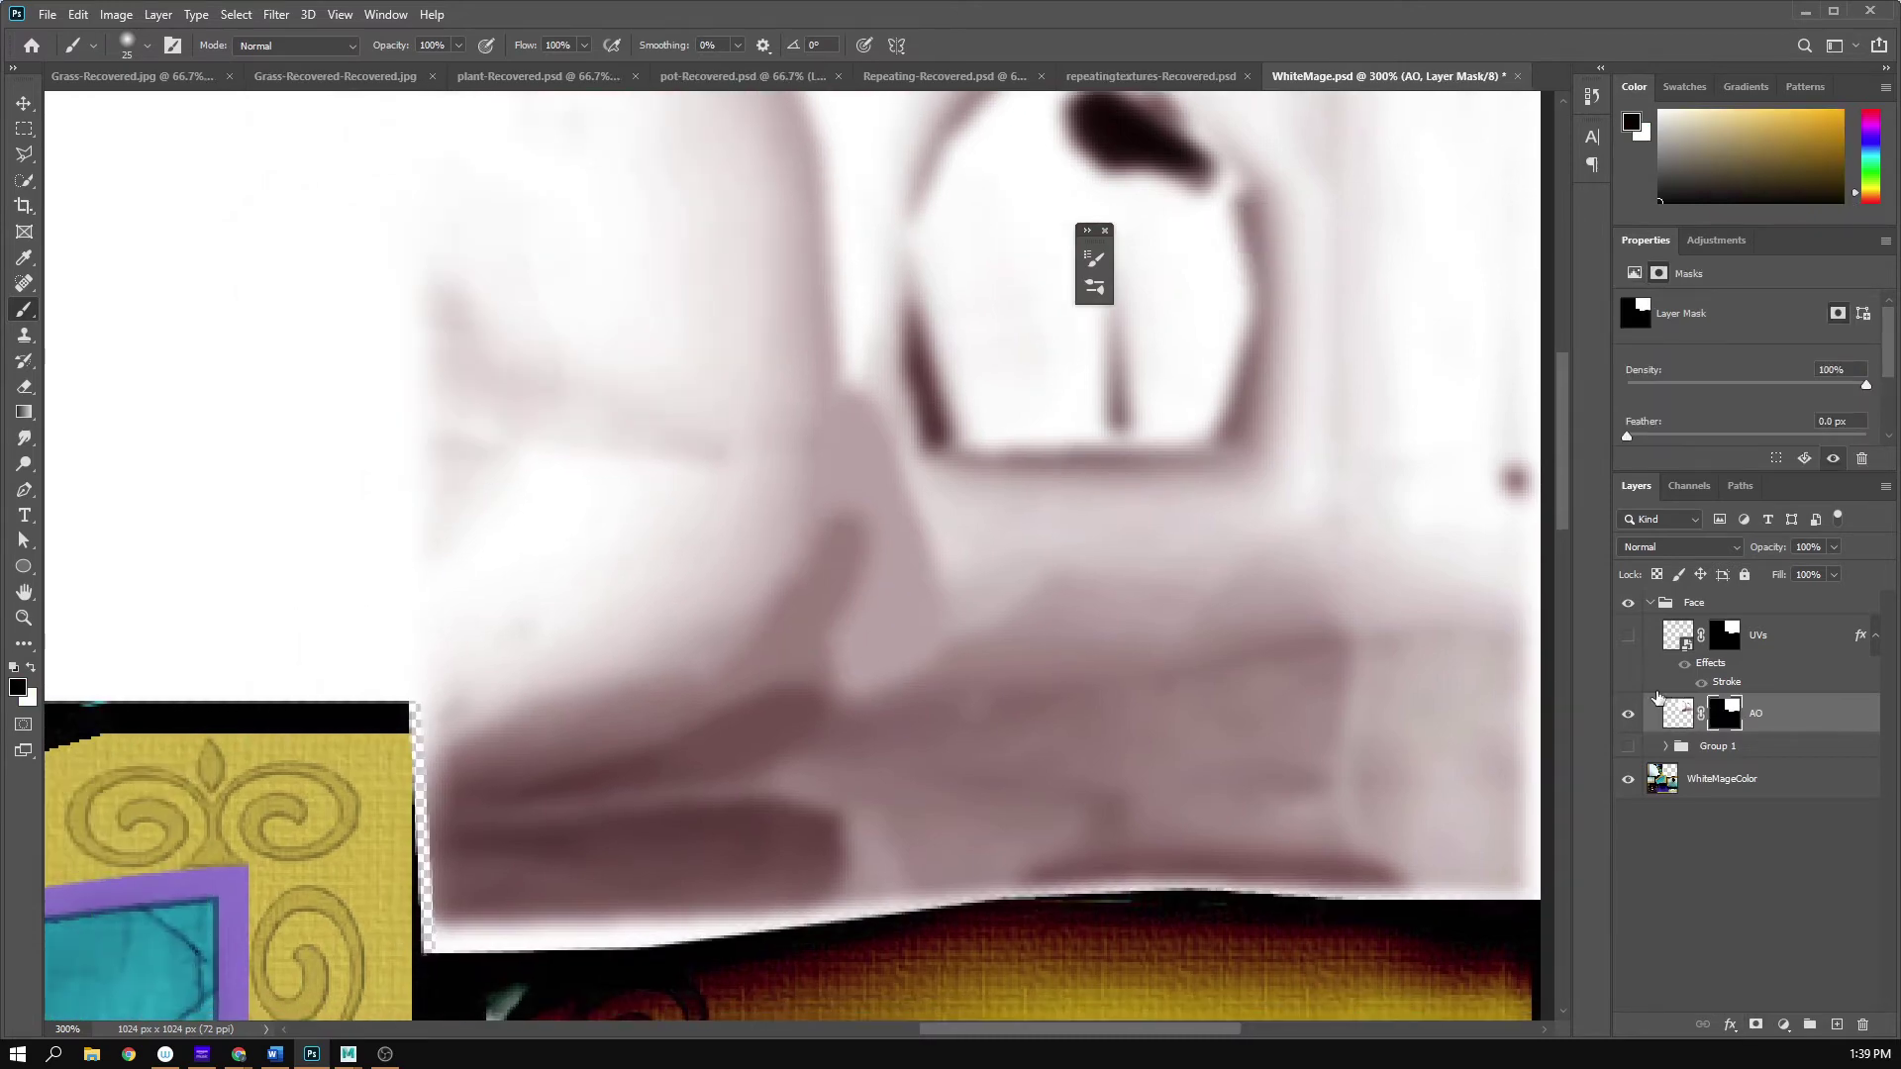
- Paint dark brown over the white sliver at the neck's outer edge on the AO layer's pixels, and save the document
click(1677, 714)
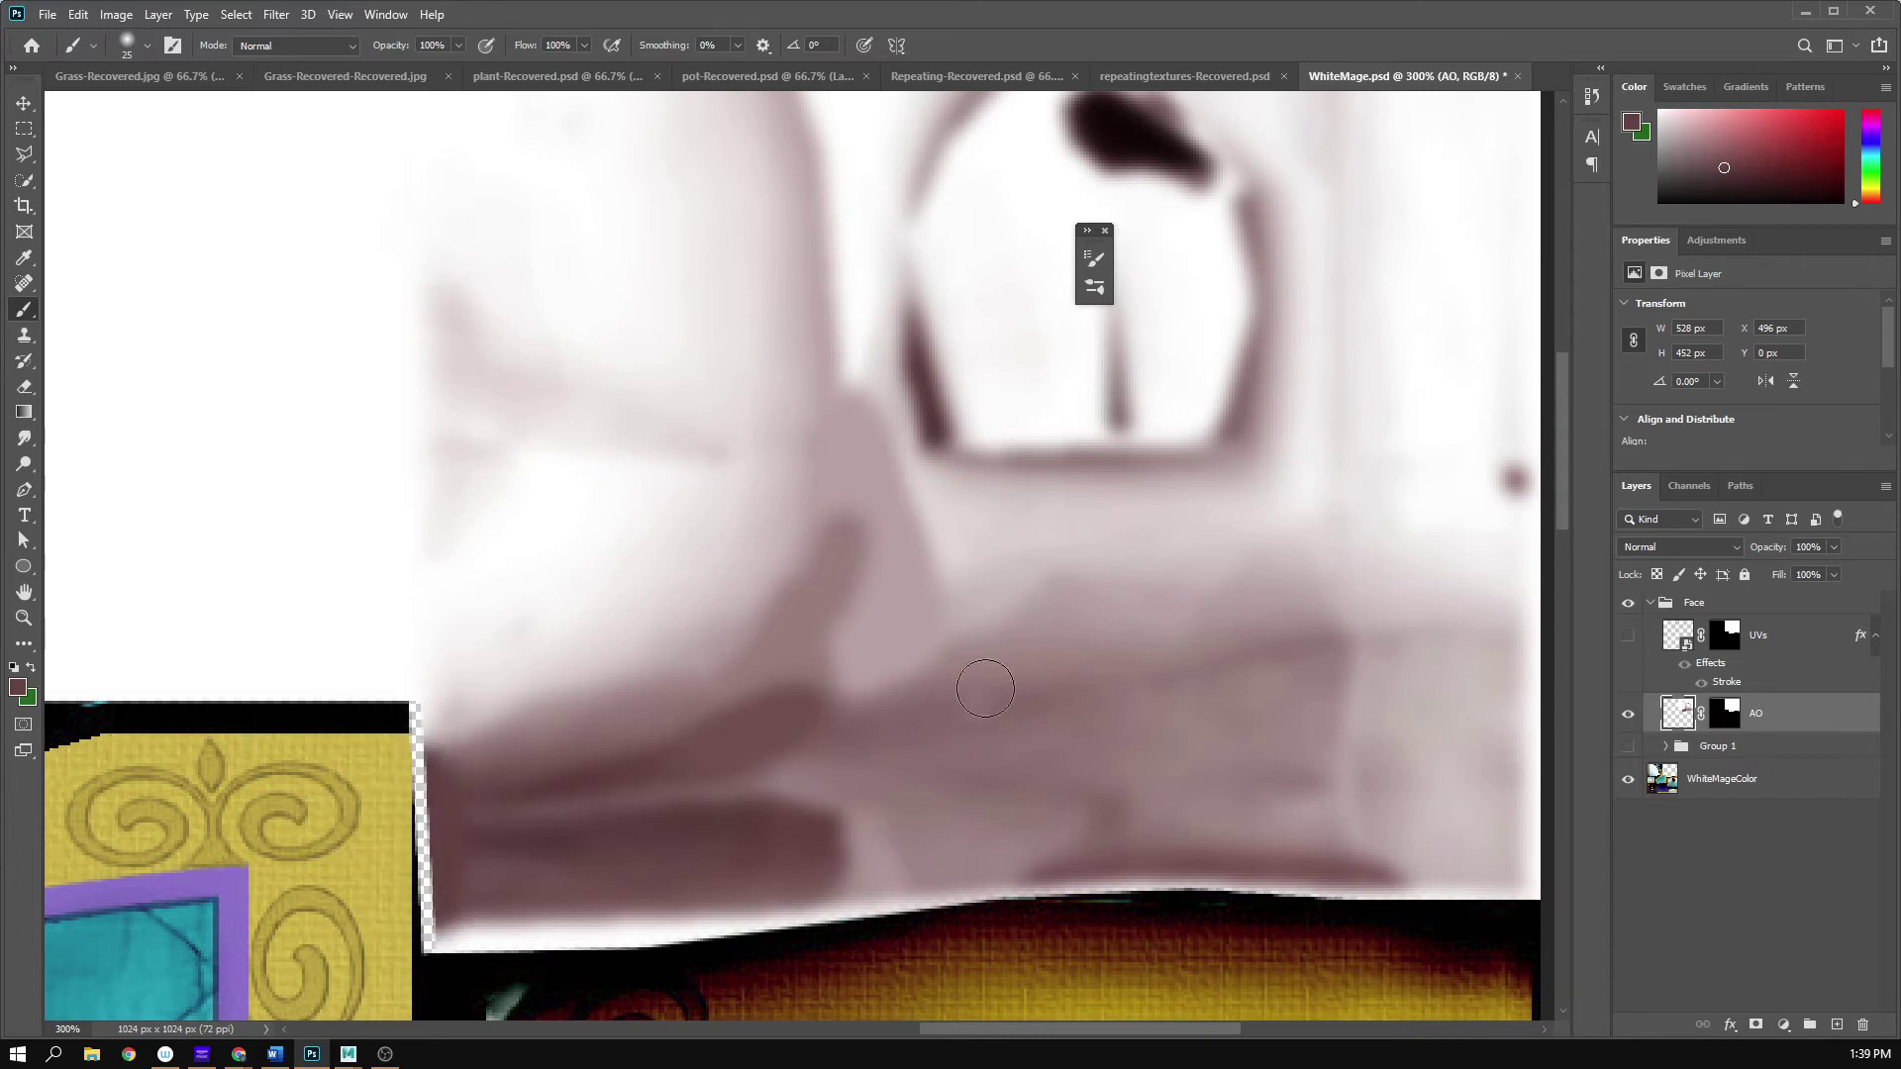
drag(1101, 761, 1023, 806)
key(ctrl+s)
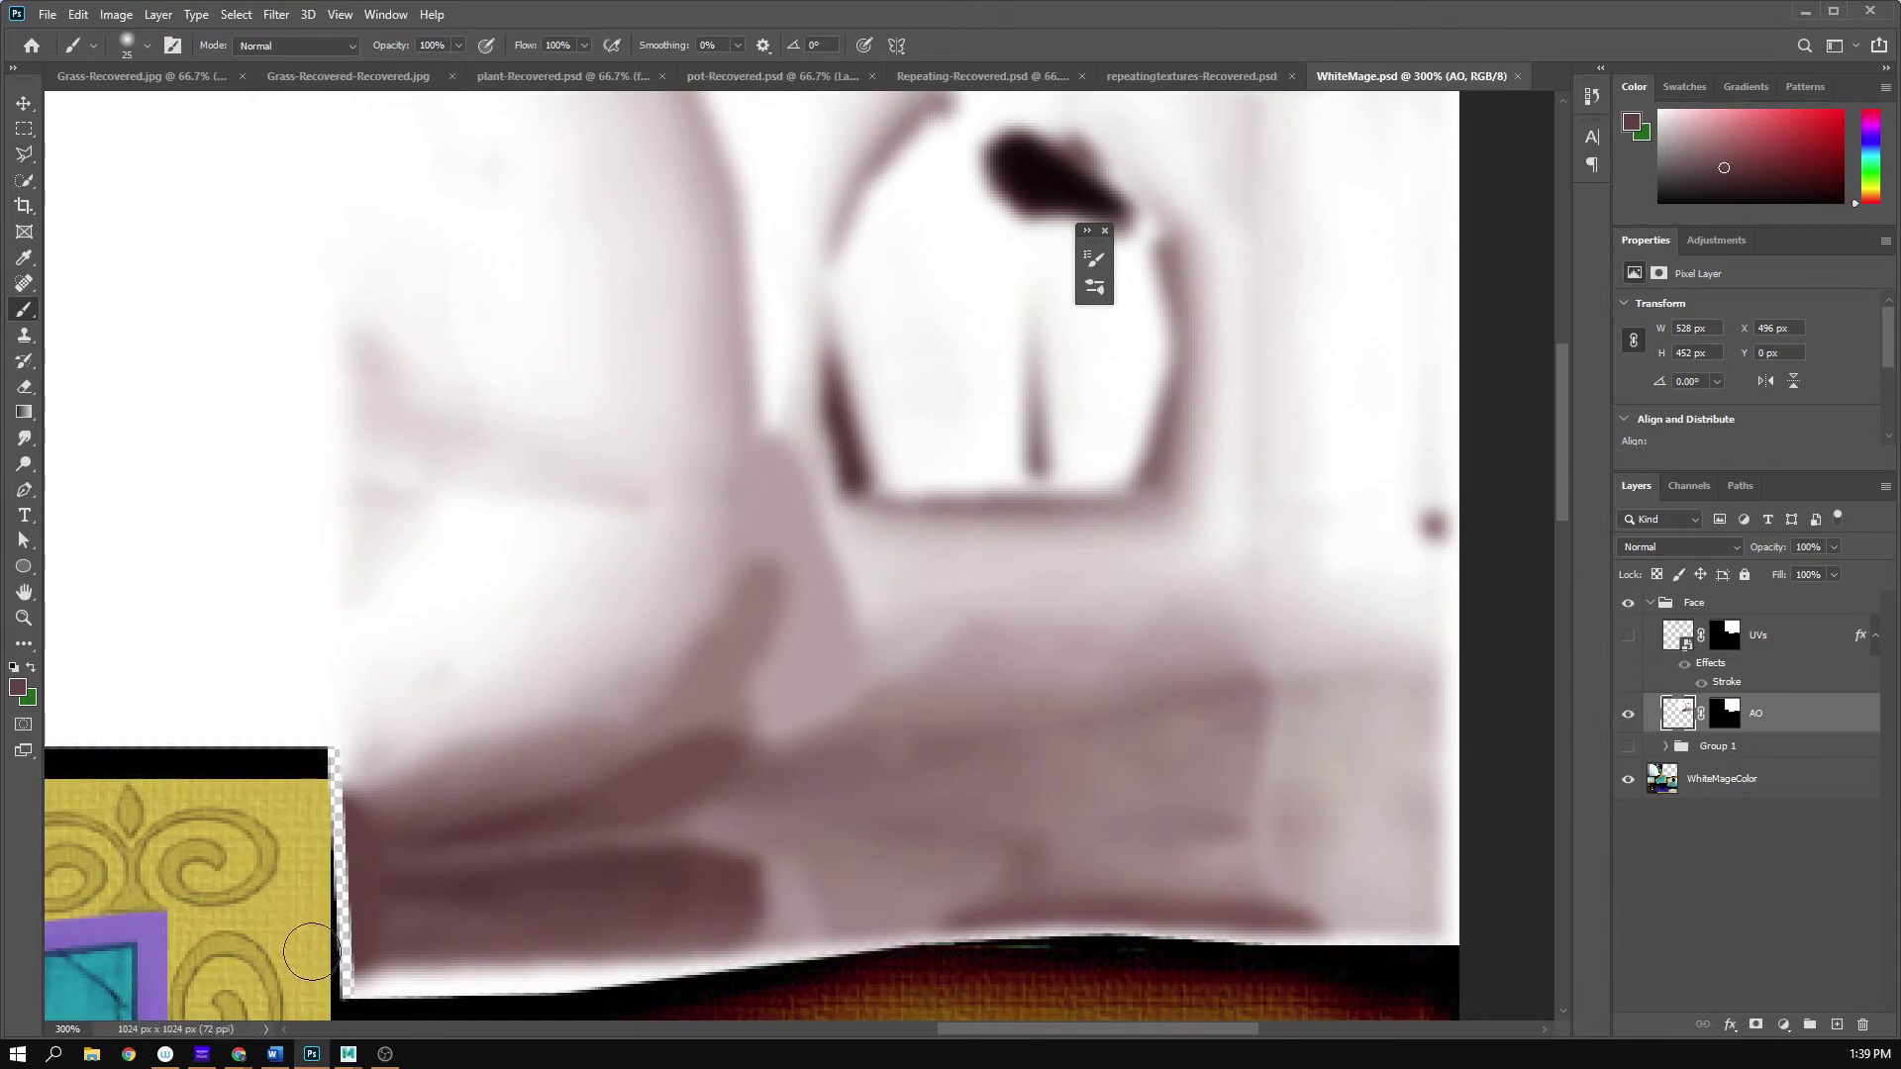
- Switch to Maya, inspect the jaw and neck shading on the face model up close, and return to Photoshop
mouse_move(341, 1061)
click(436, 980)
alt+drag(811, 703, 1322, 770)
scroll(1321, 770, up, 5)
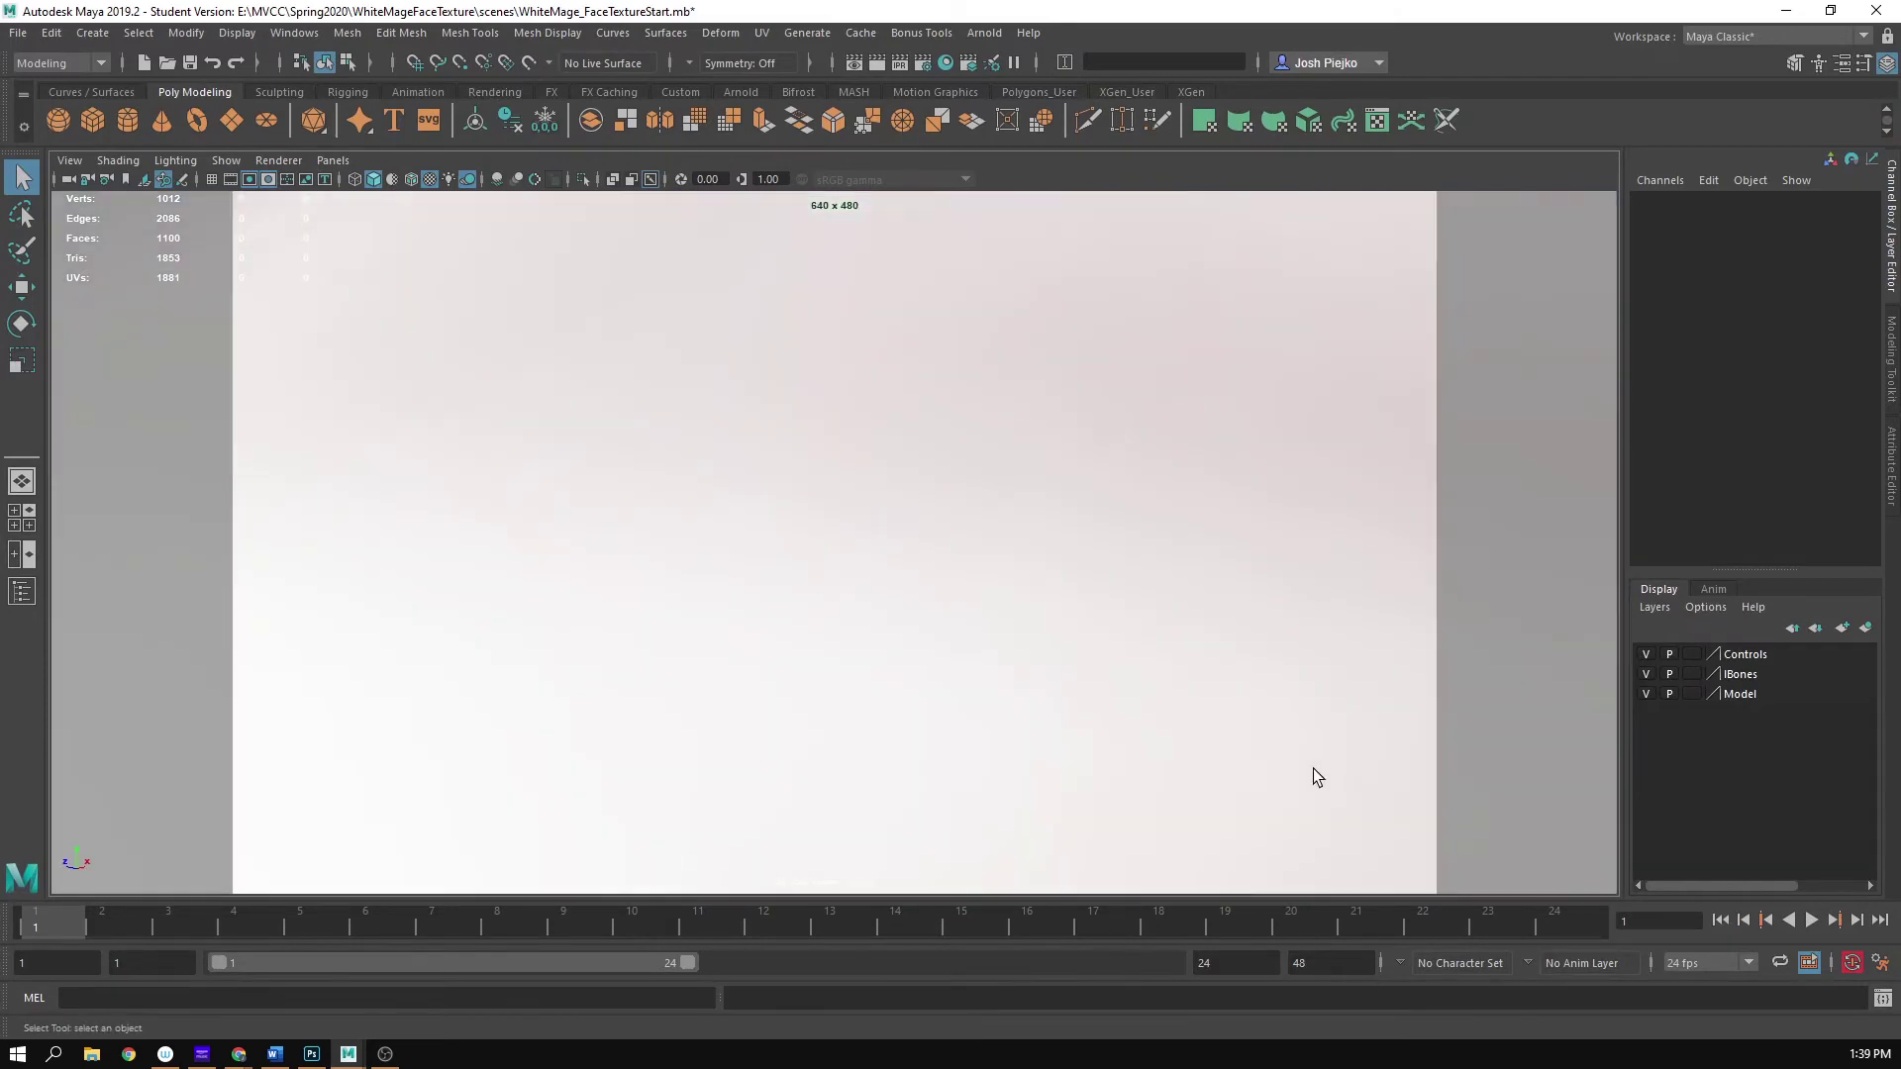
scroll(1080, 761, down, 3)
alt+drag(1000, 601, 976, 650)
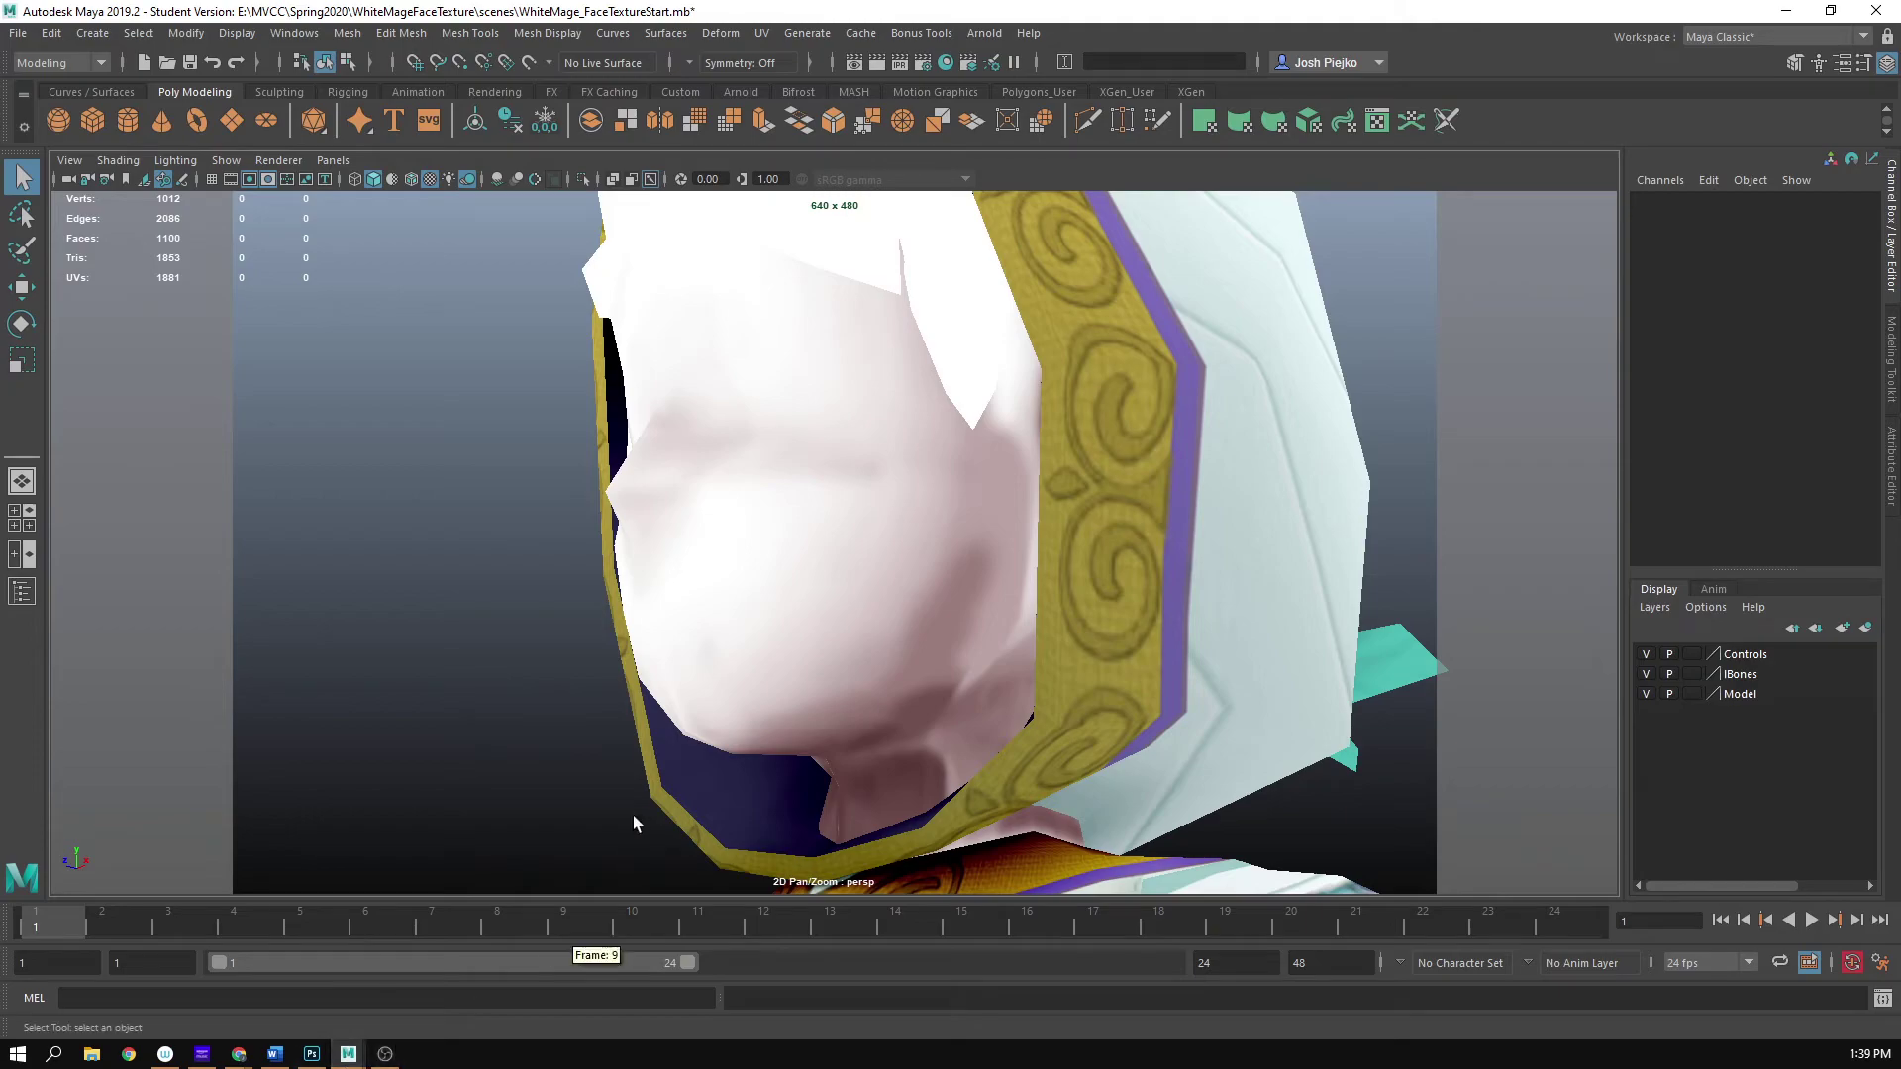
click(1786, 11)
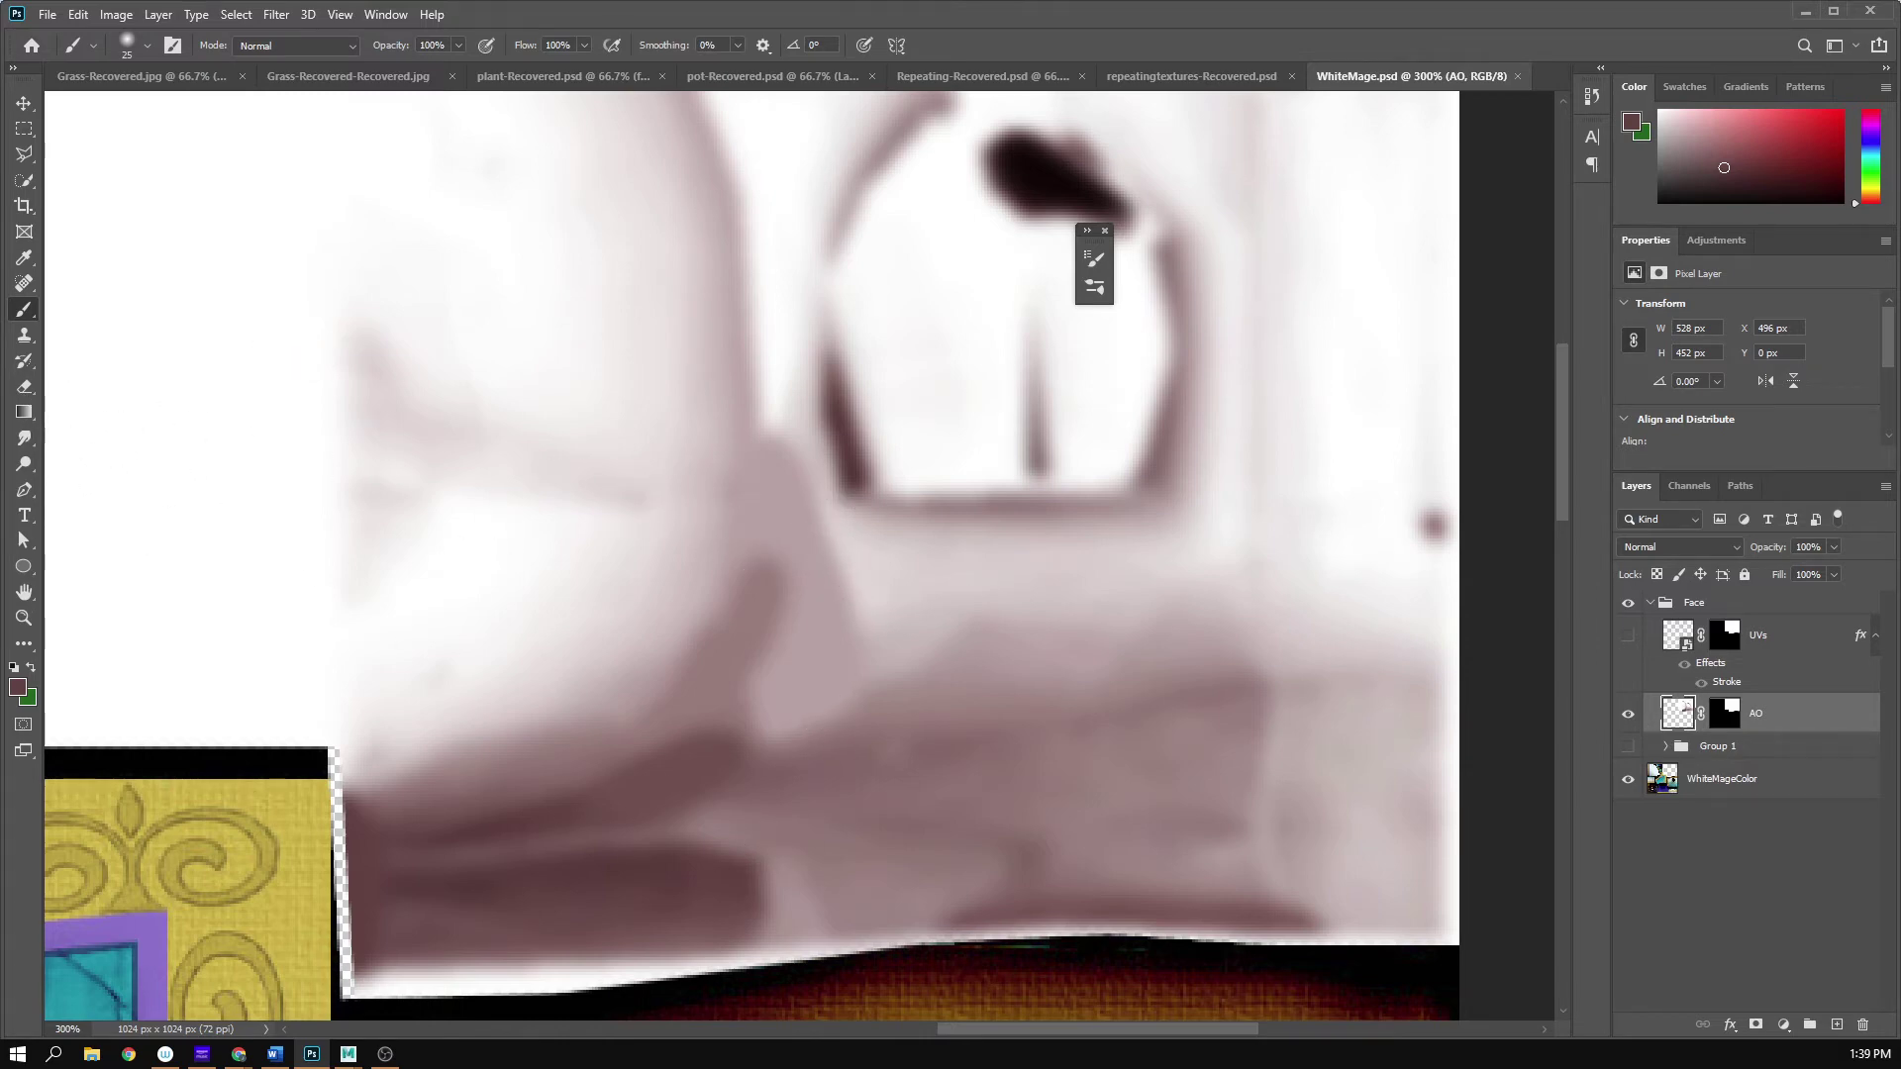
- Enlarge the Smudge tool's brush to 67 px and try smudging the shadow edge where the jaw meets the neck
click(29, 439)
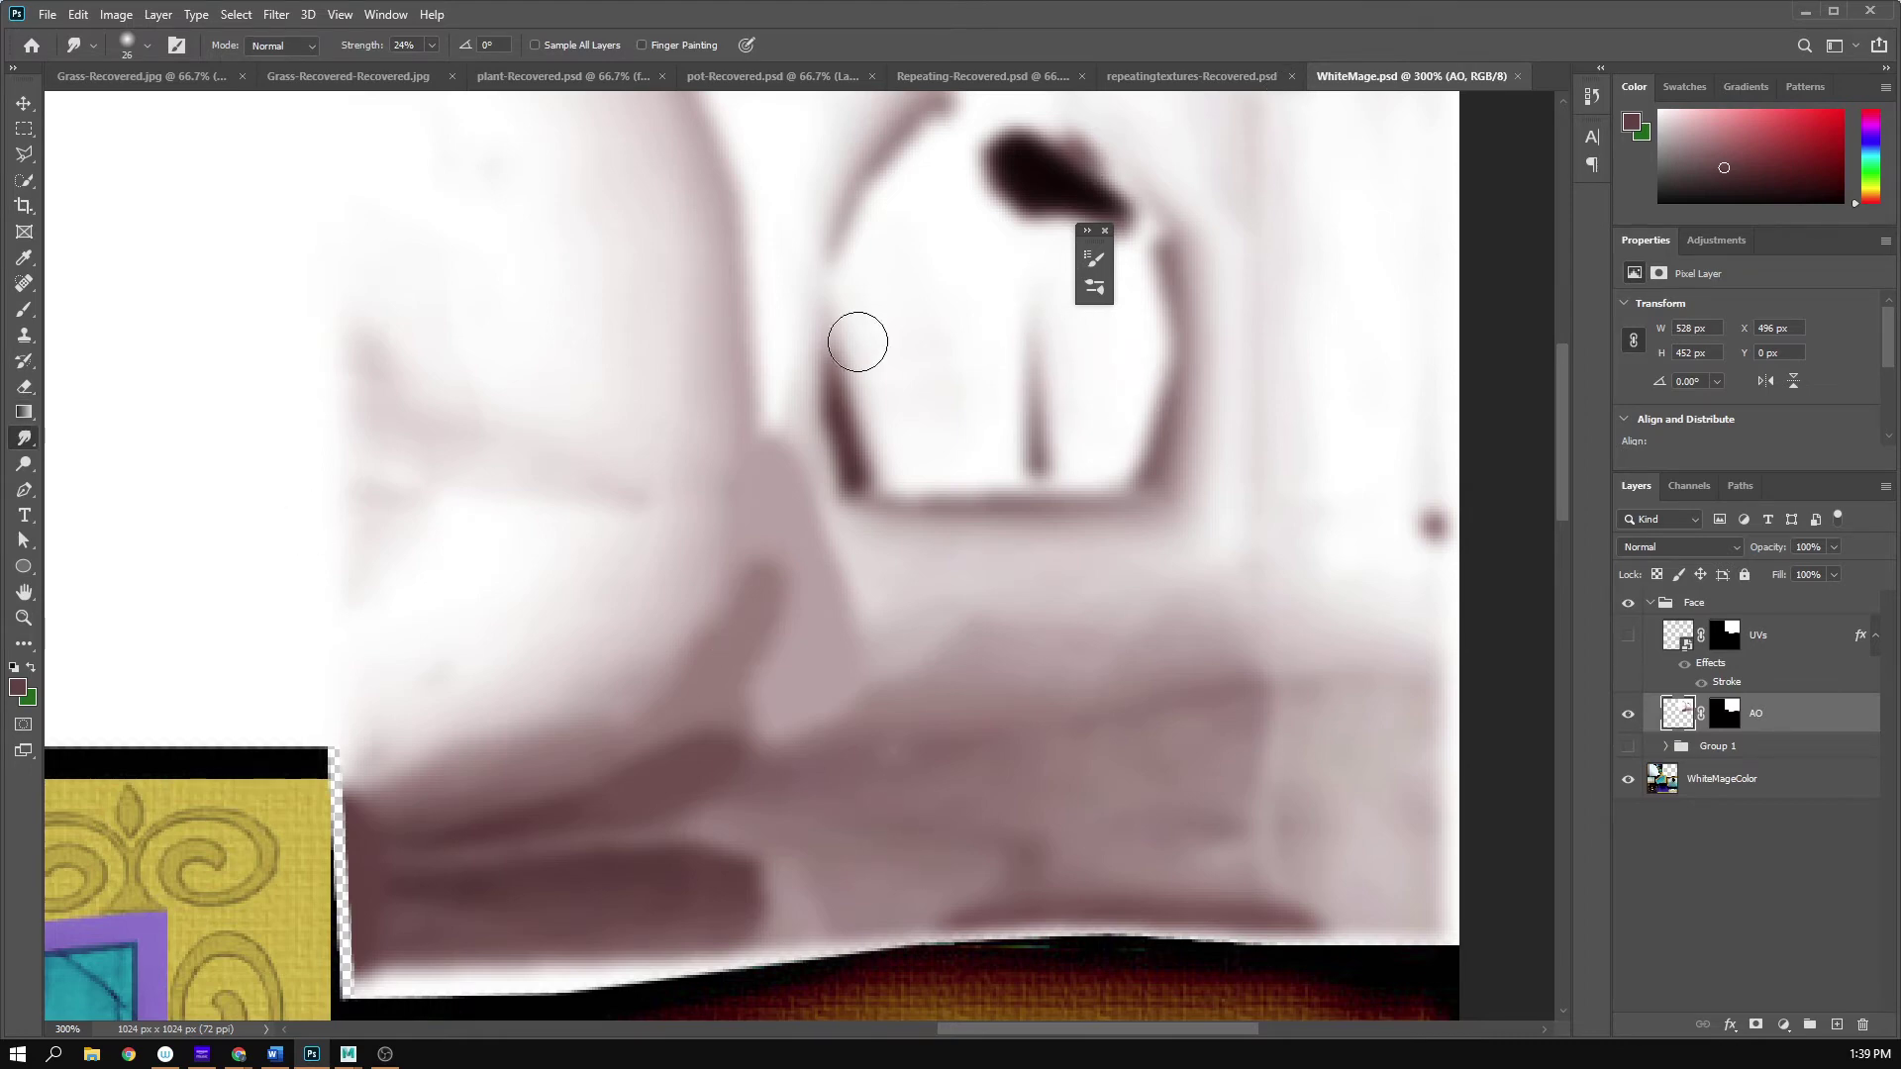
right_click(997, 461)
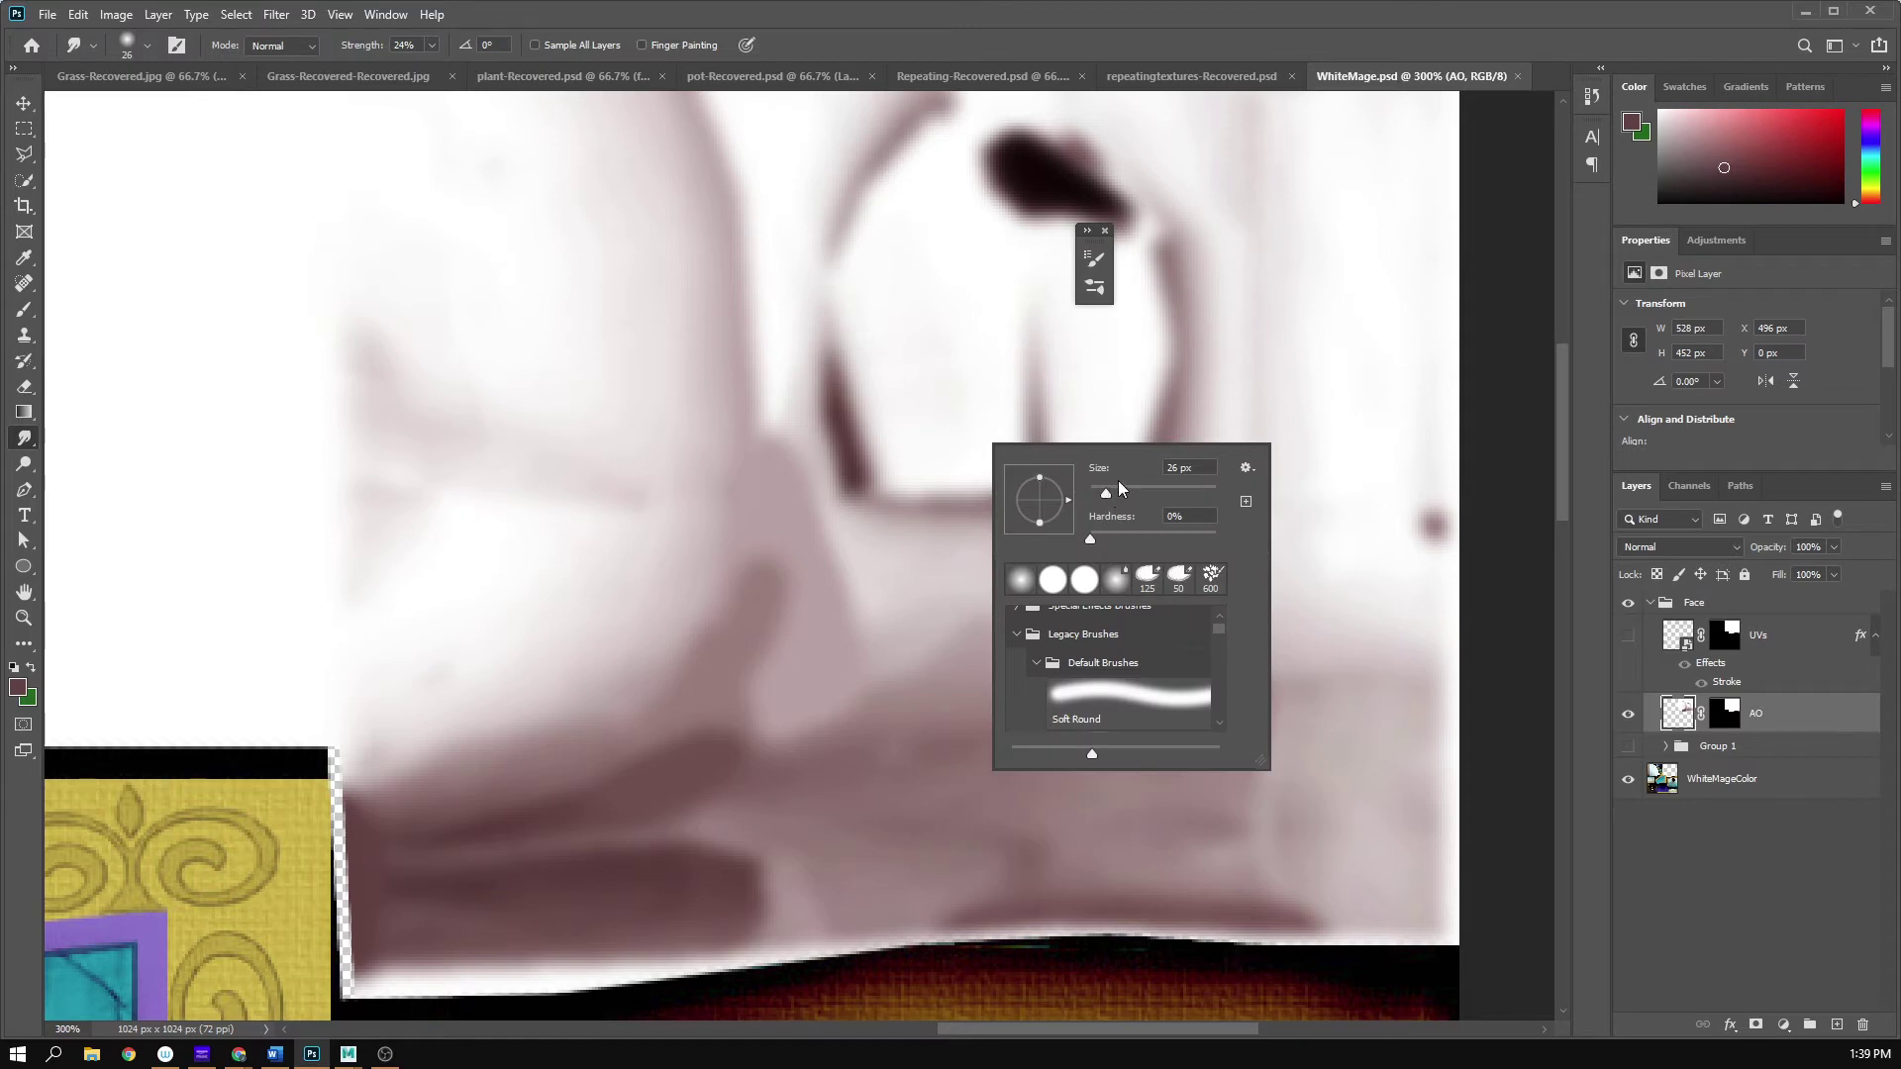
drag(1133, 492, 1130, 492)
mouse_move(828, 696)
mouse_down()
mouse_move(729, 658)
mouse_move(806, 670)
mouse_move(763, 670)
mouse_move(775, 685)
mouse_up()
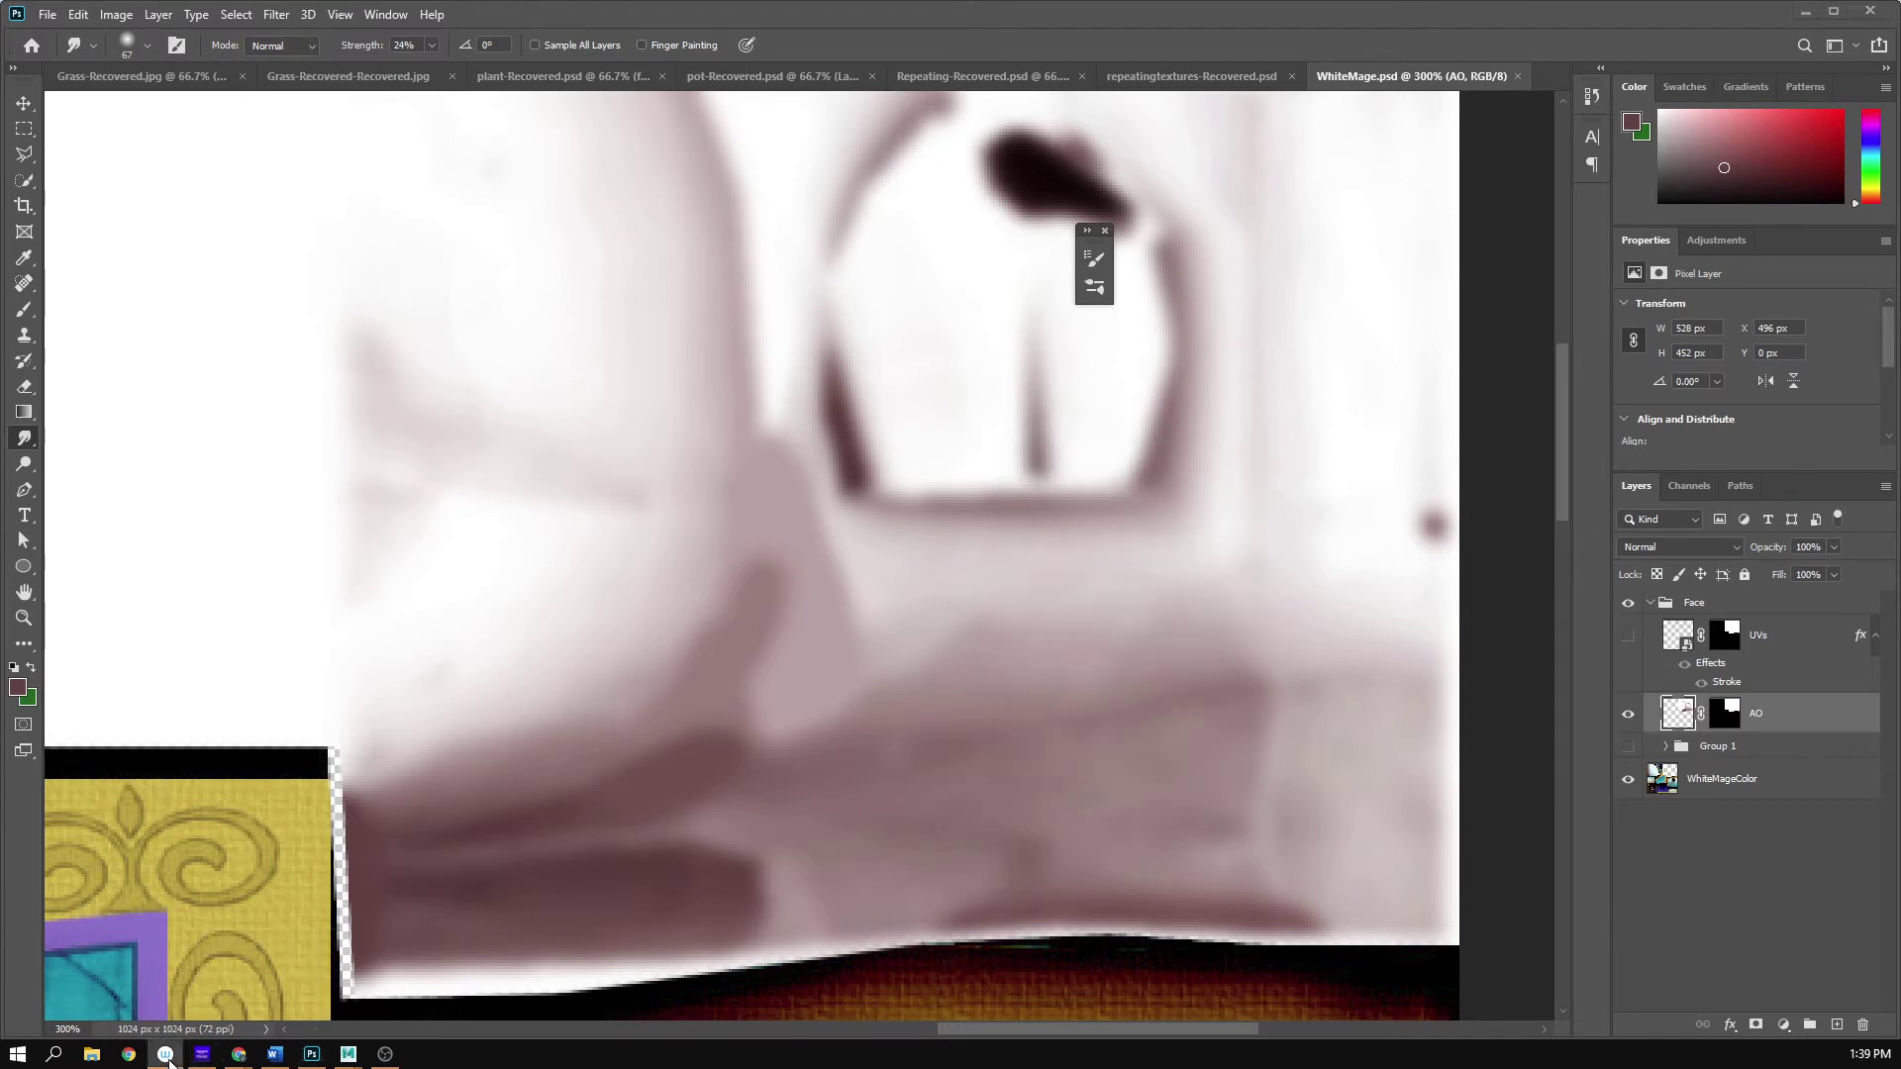
- Check the grip pen's button assignments in Wacom Tablet Properties, and return to the Photoshop document
click(54, 1054)
text(wacom)
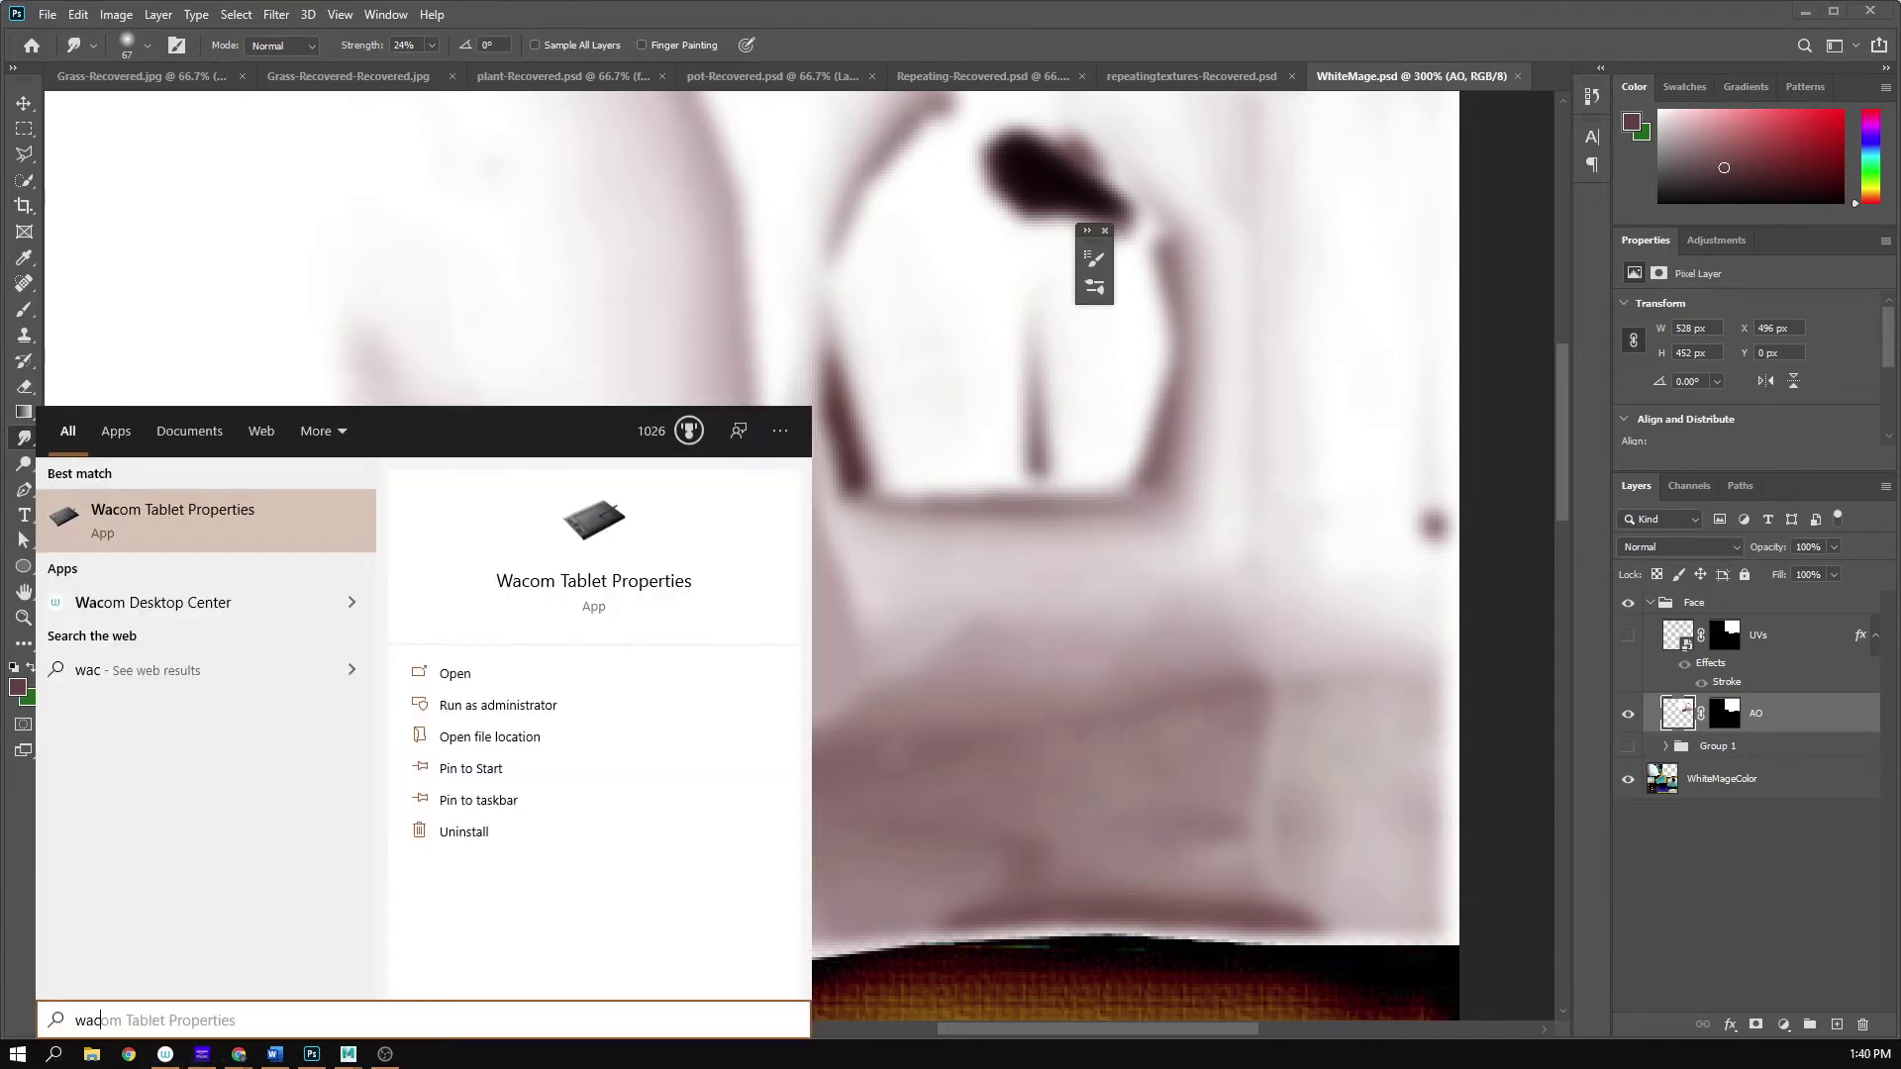
click(258, 543)
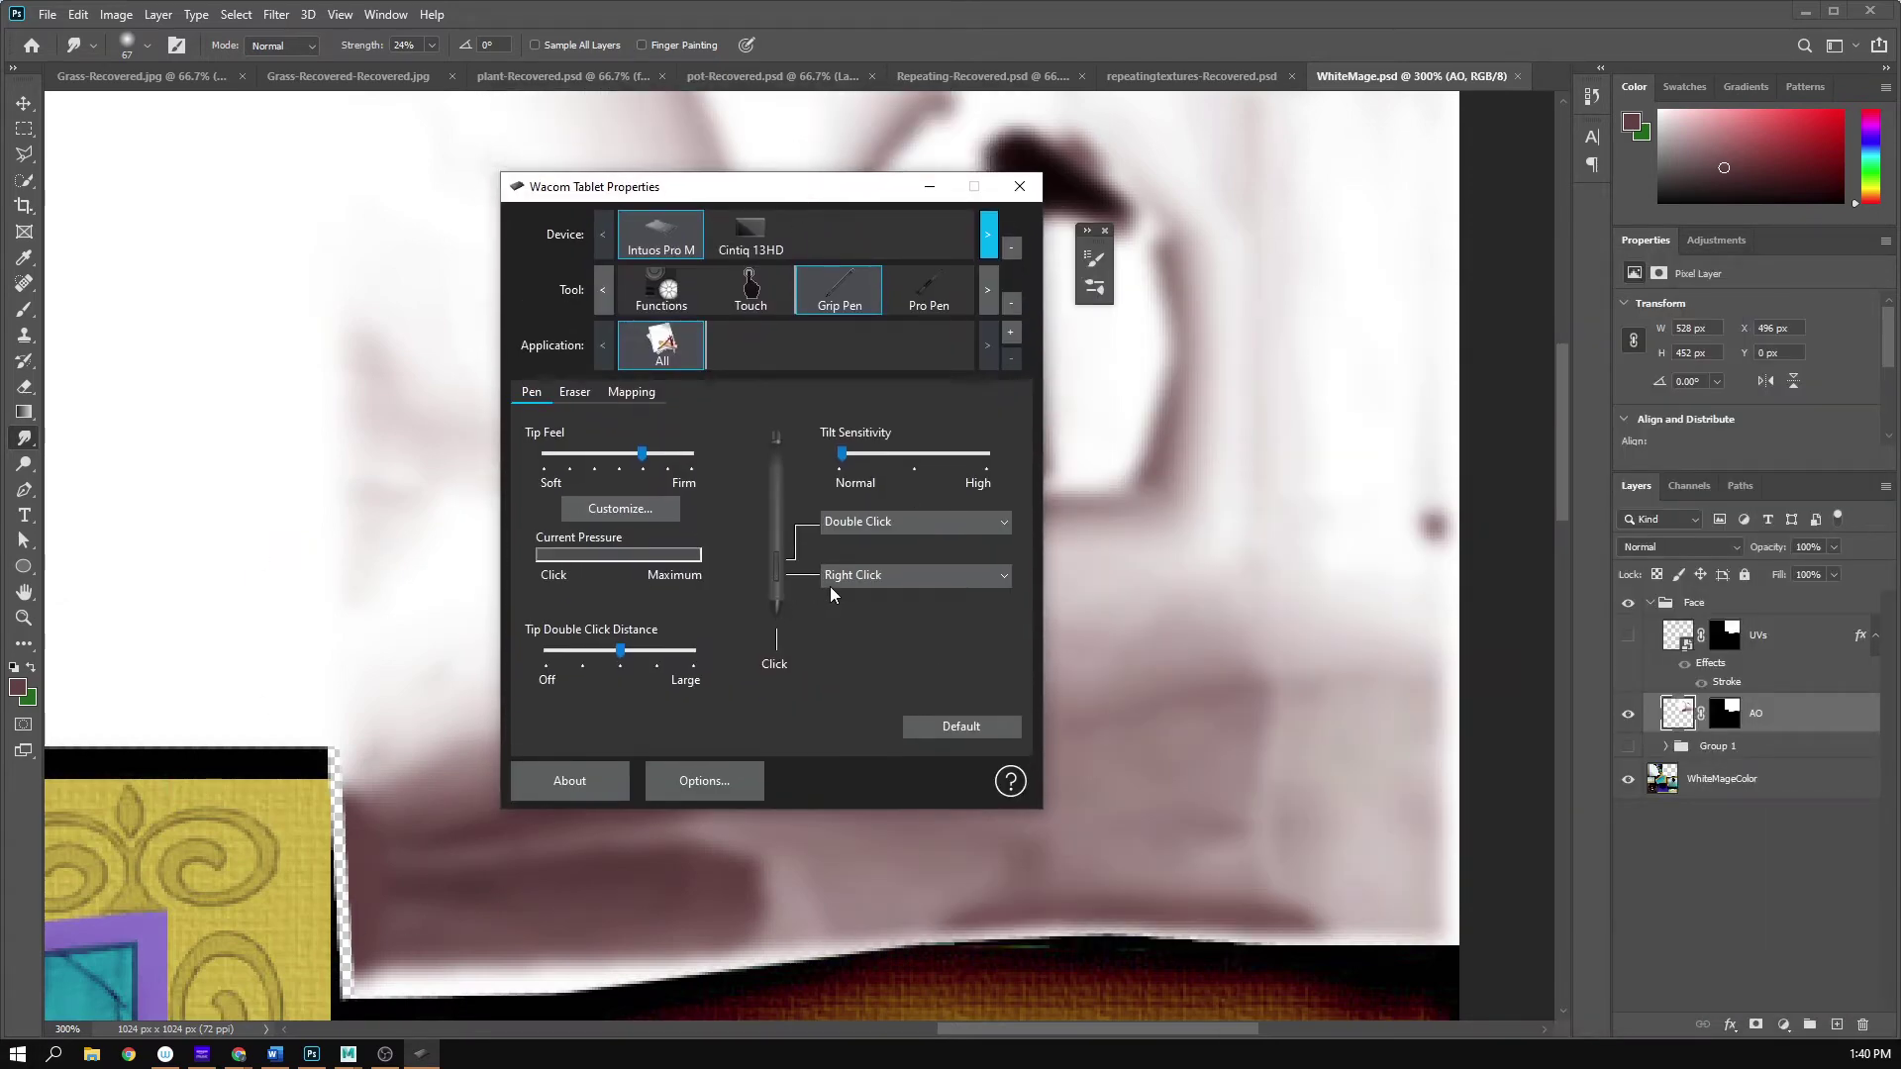
click(1019, 186)
- Smudge the jaw corner's shadow edges on the AO layer, reducing the smudge strength to 6% and the brush size to 25 px
right_click(839, 651)
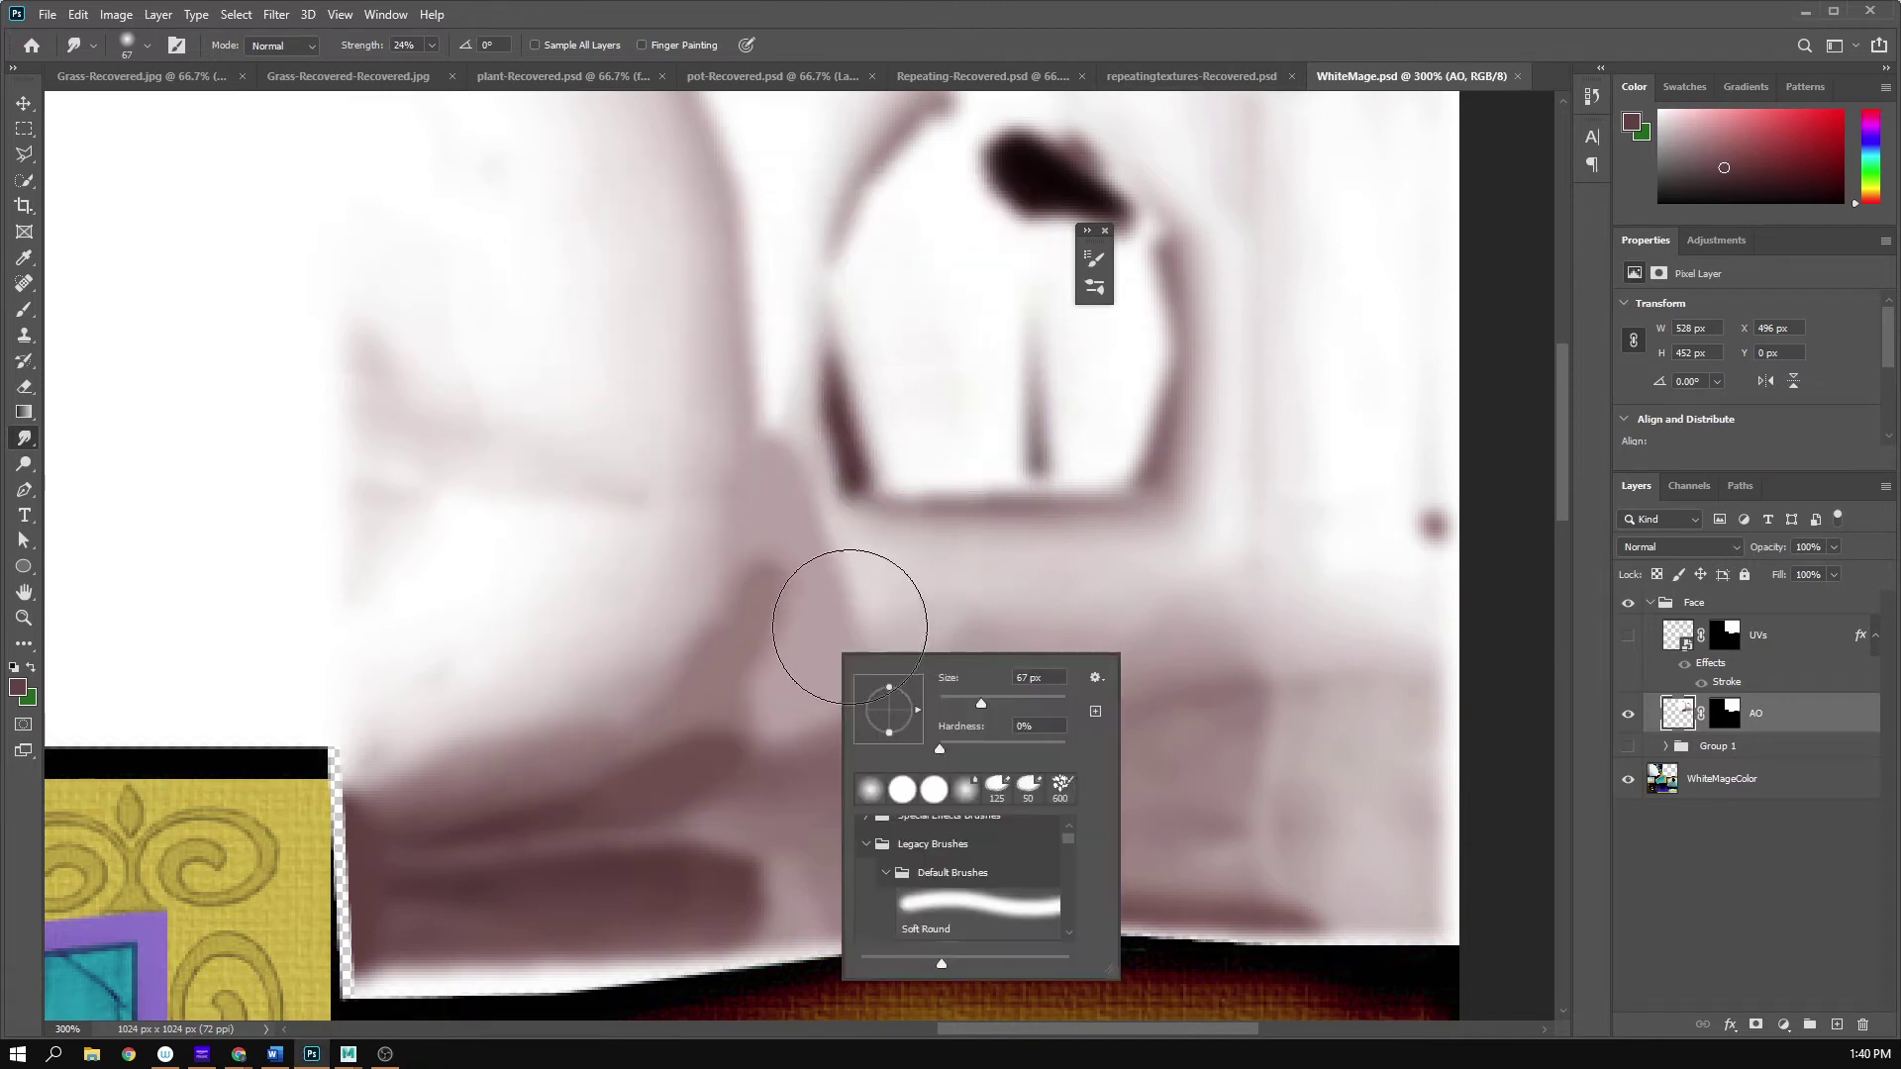
click(962, 160)
mouse_move(855, 515)
mouse_down()
mouse_move(746, 746)
mouse_move(763, 679)
mouse_move(747, 763)
mouse_move(726, 619)
mouse_up()
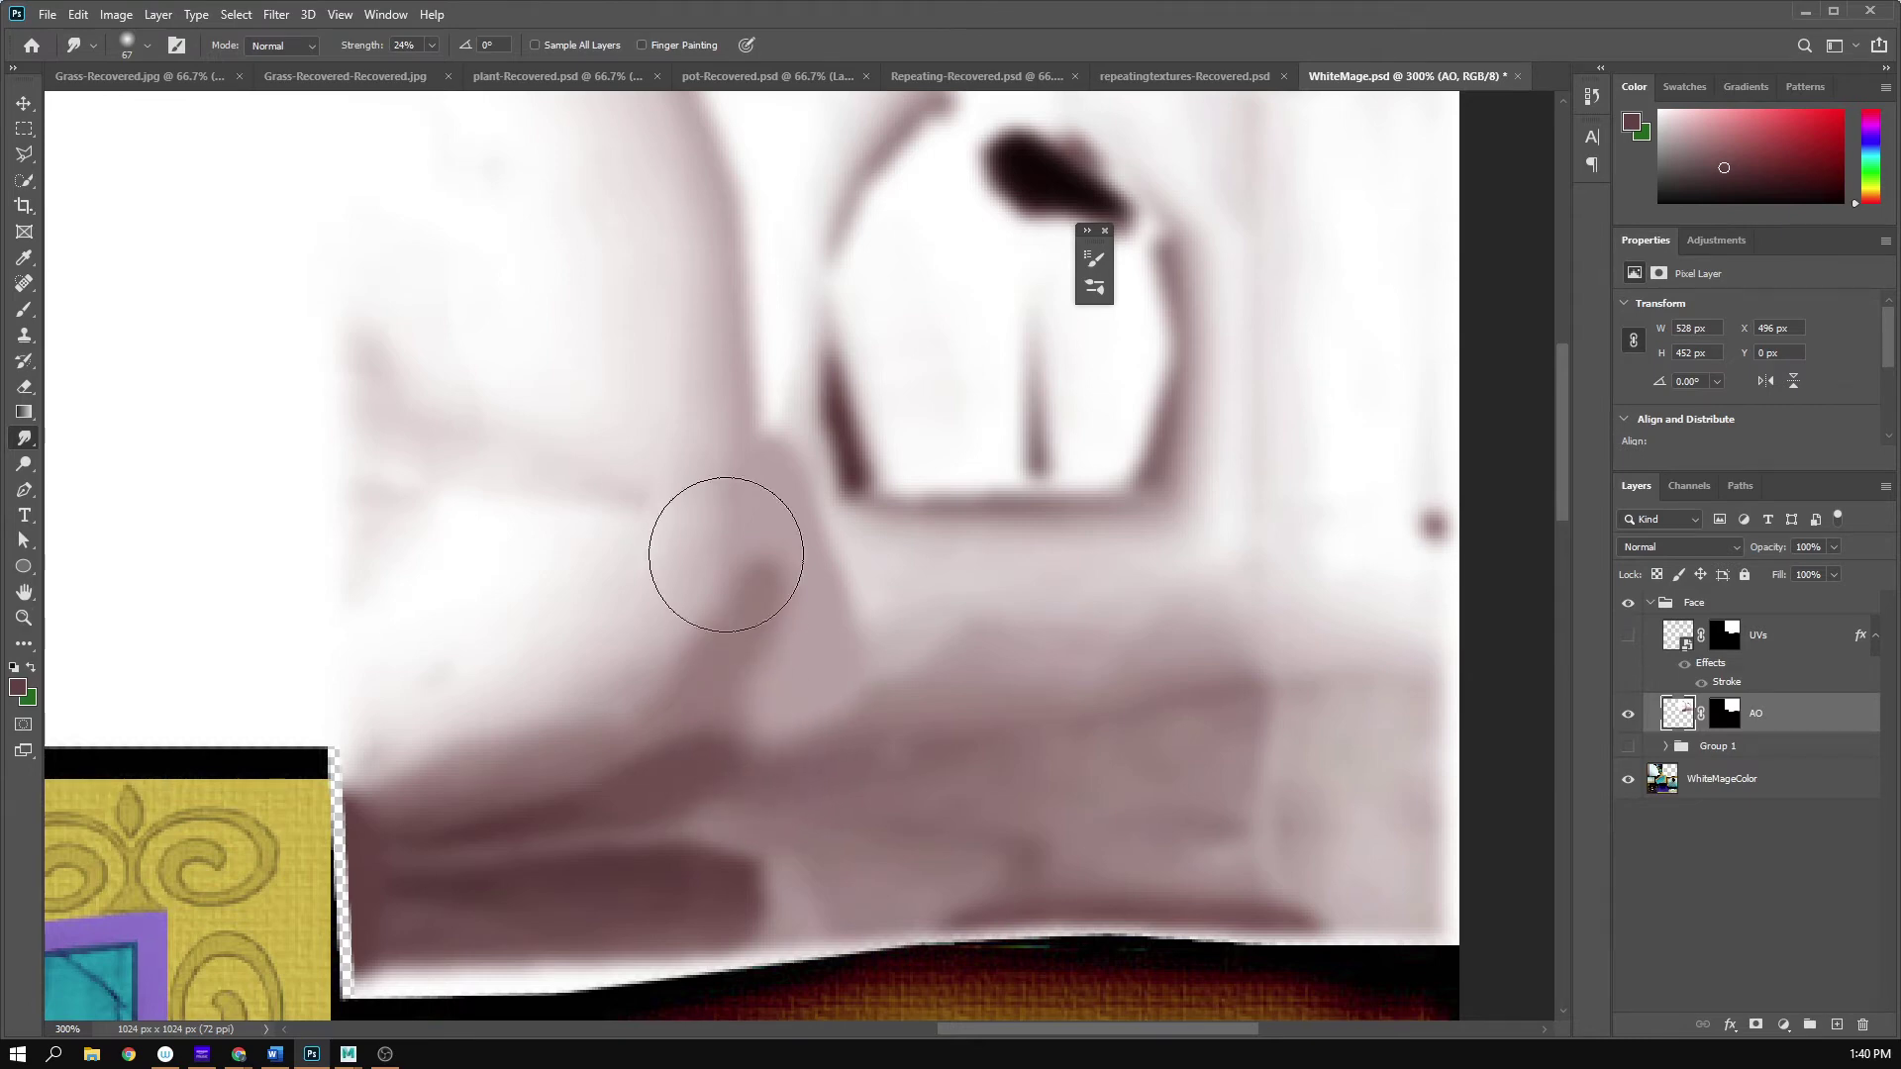
drag(424, 49, 420, 62)
right_click(792, 648)
mouse_move(876, 689)
mouse_down()
mouse_move(728, 693)
mouse_move(743, 709)
mouse_up()
click(30, 442)
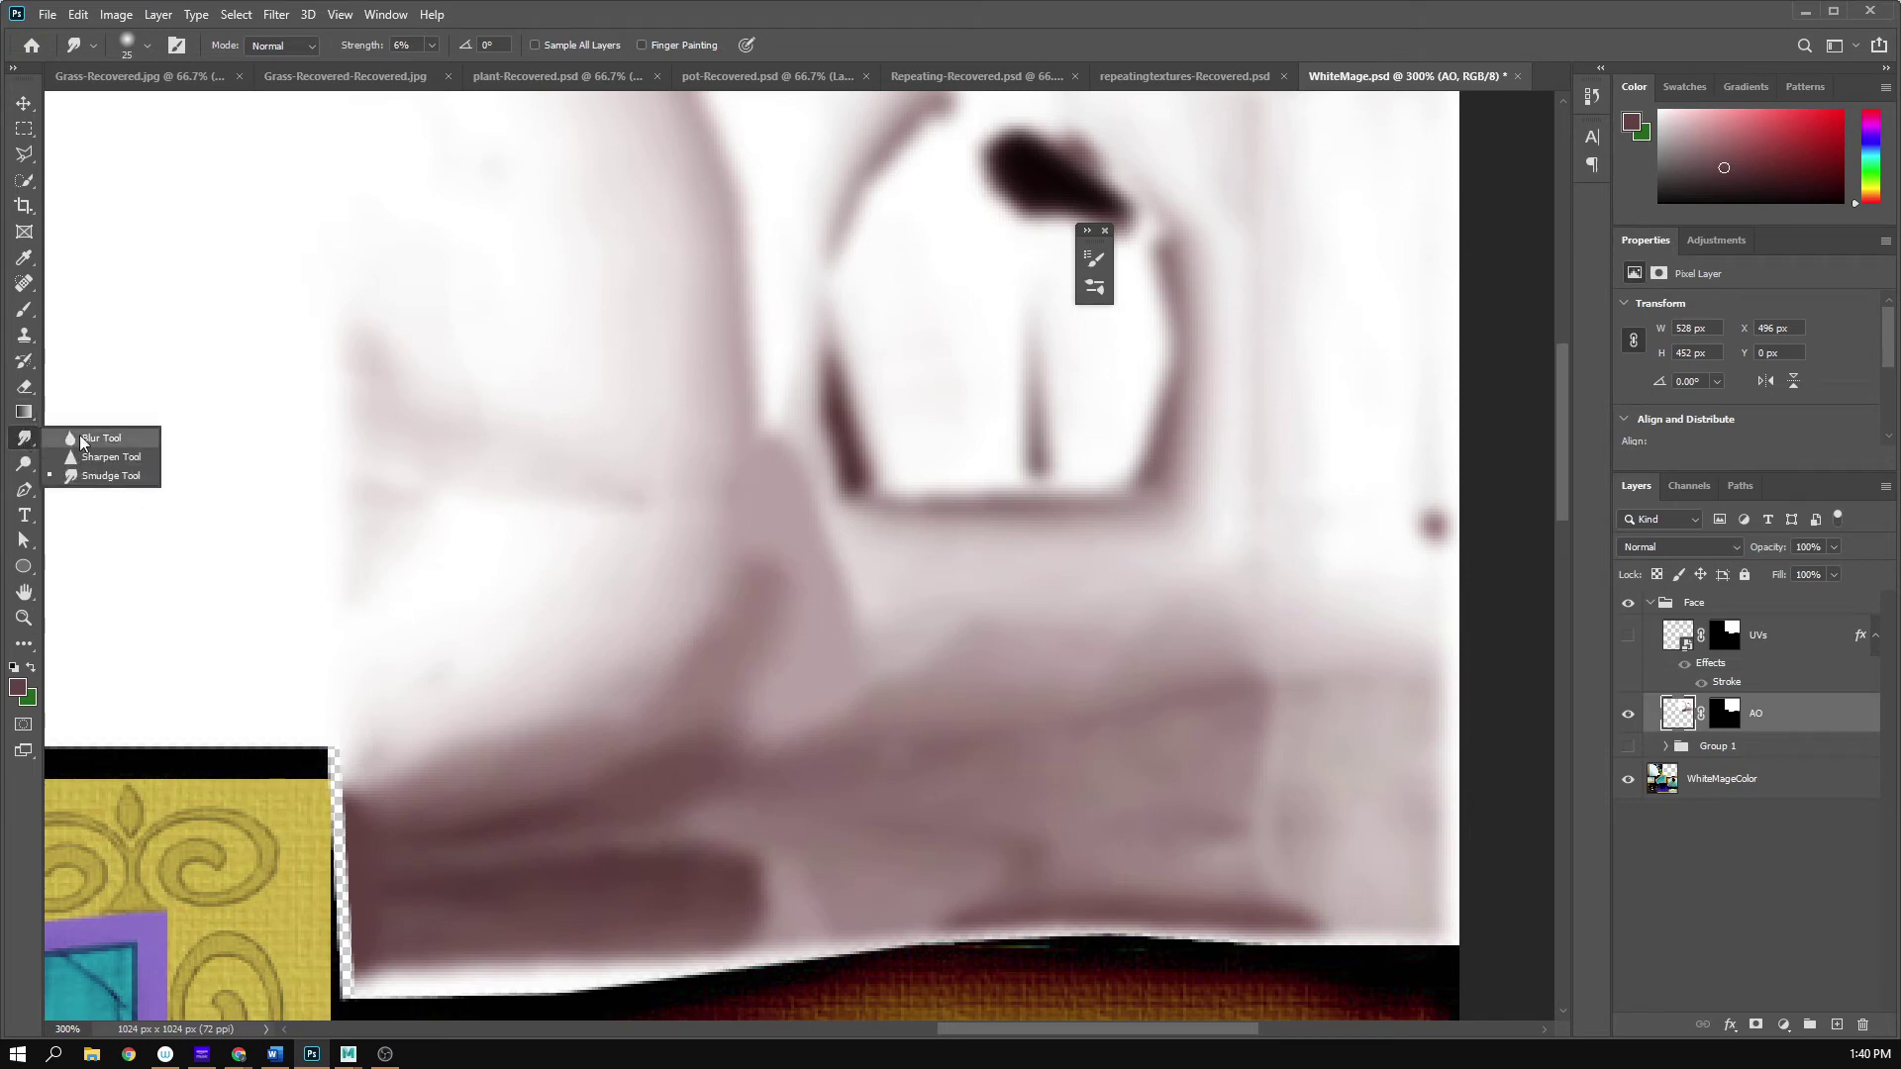
click(81, 440)
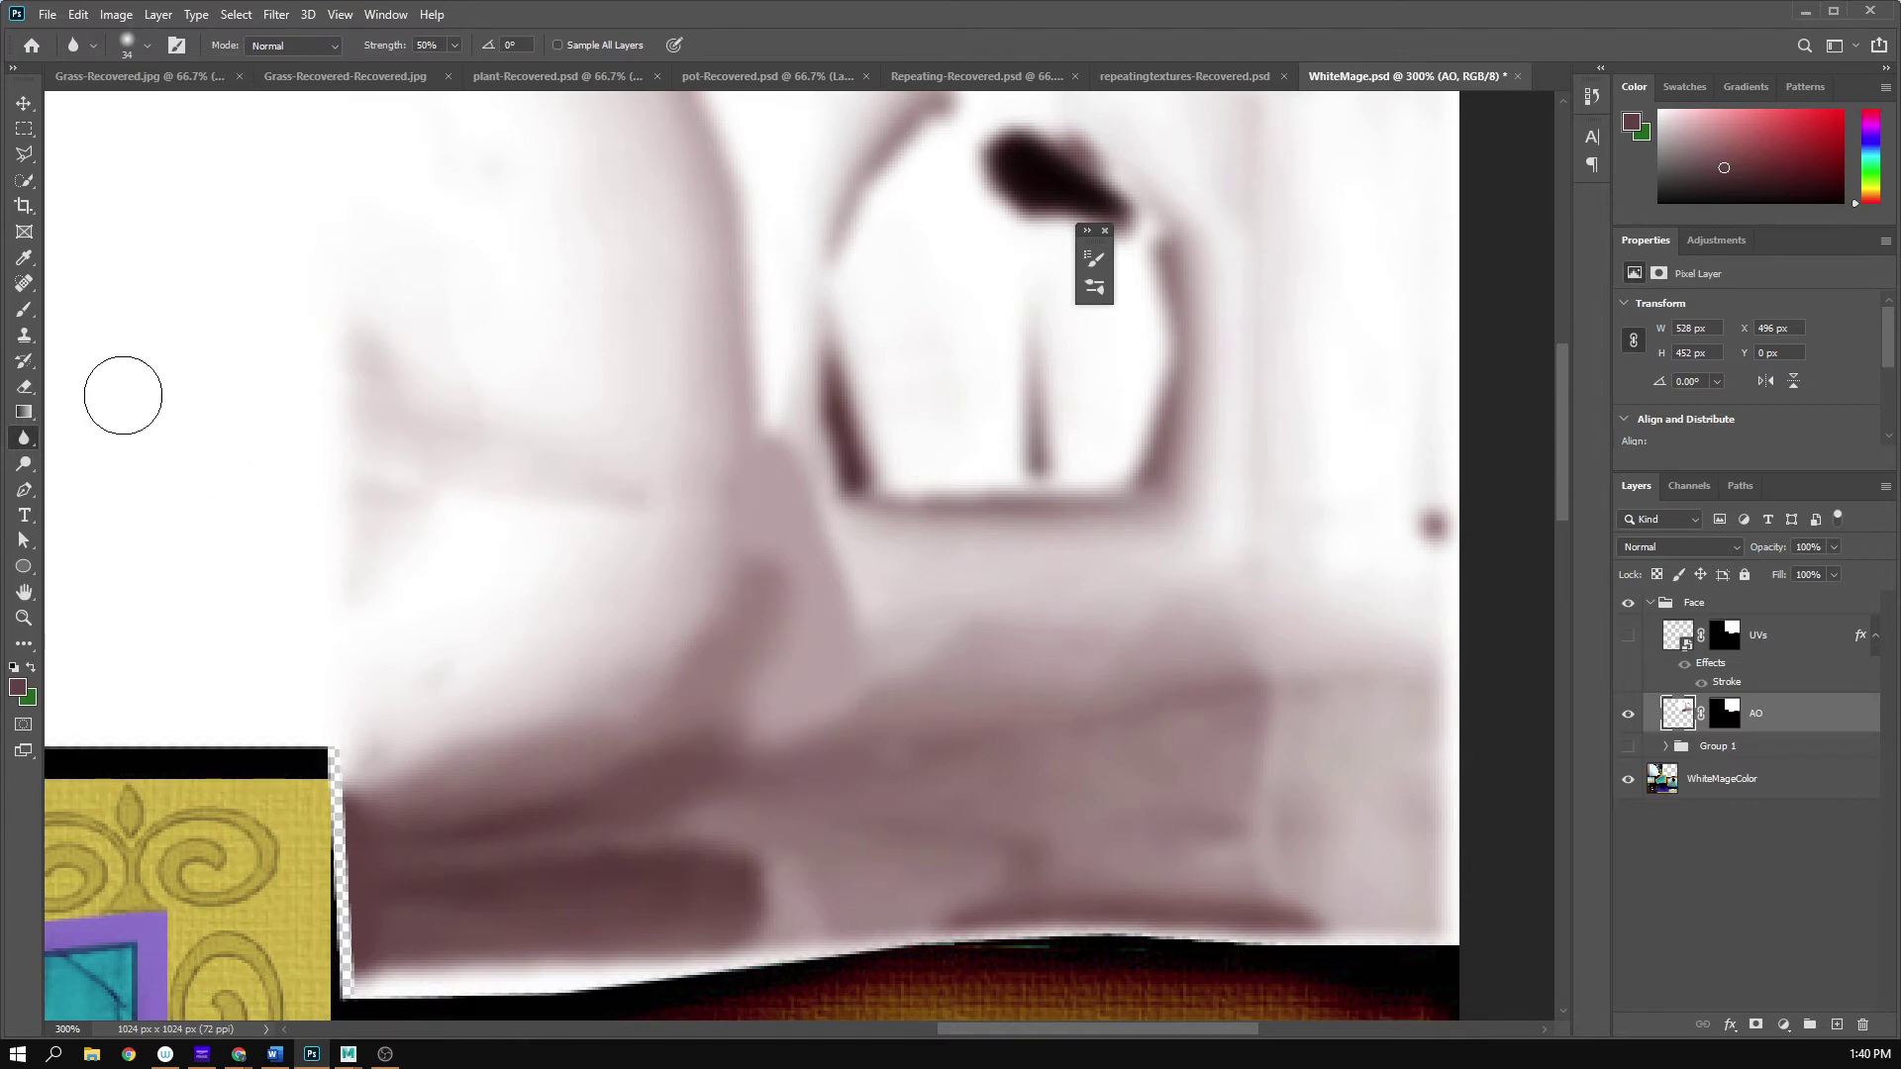
click(31, 439)
click(81, 475)
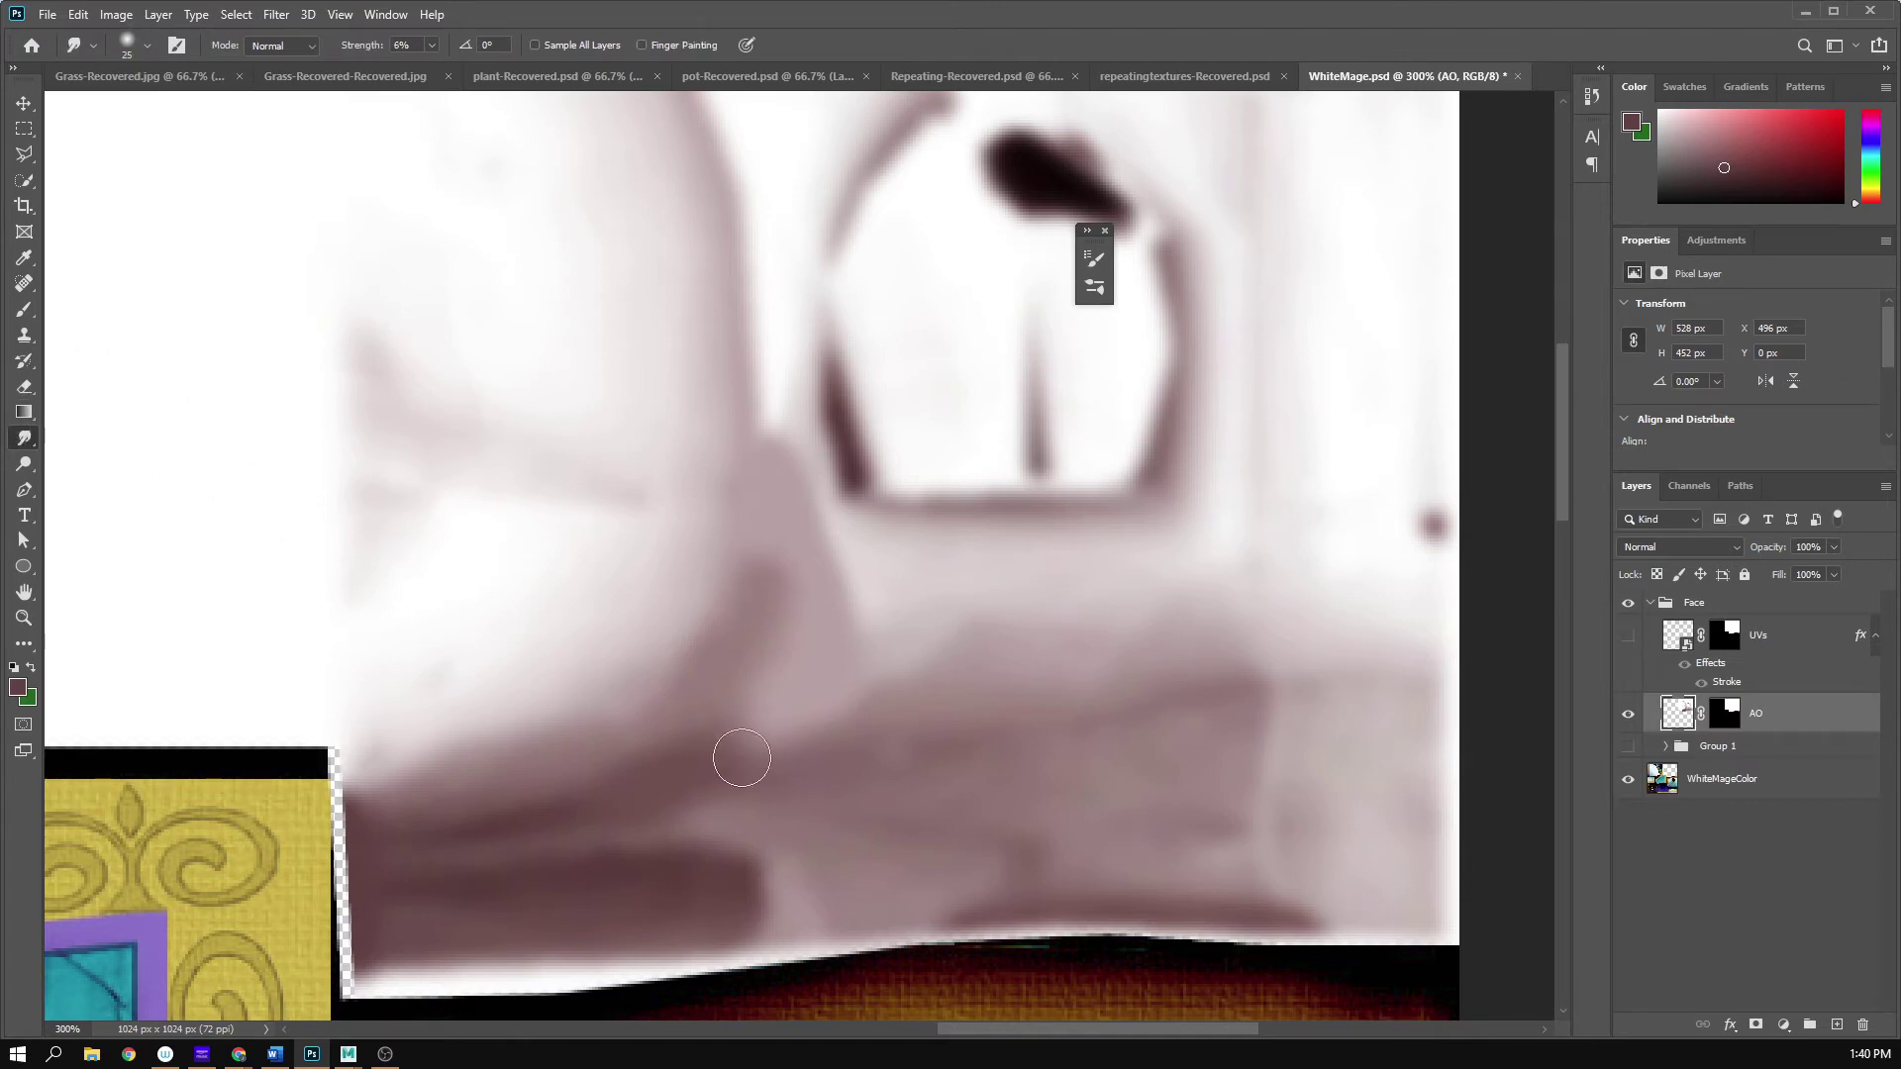
- Blend the jaw shadow with the Smudge tool at 16% strength, and brush dark brown over the light streak in the neck band
mouse_move(779, 604)
mouse_down()
mouse_move(763, 594)
mouse_move(729, 659)
mouse_up()
drag(441, 67, 444, 67)
mouse_move(760, 523)
mouse_down()
mouse_move(763, 538)
mouse_move(751, 484)
mouse_move(767, 570)
mouse_up()
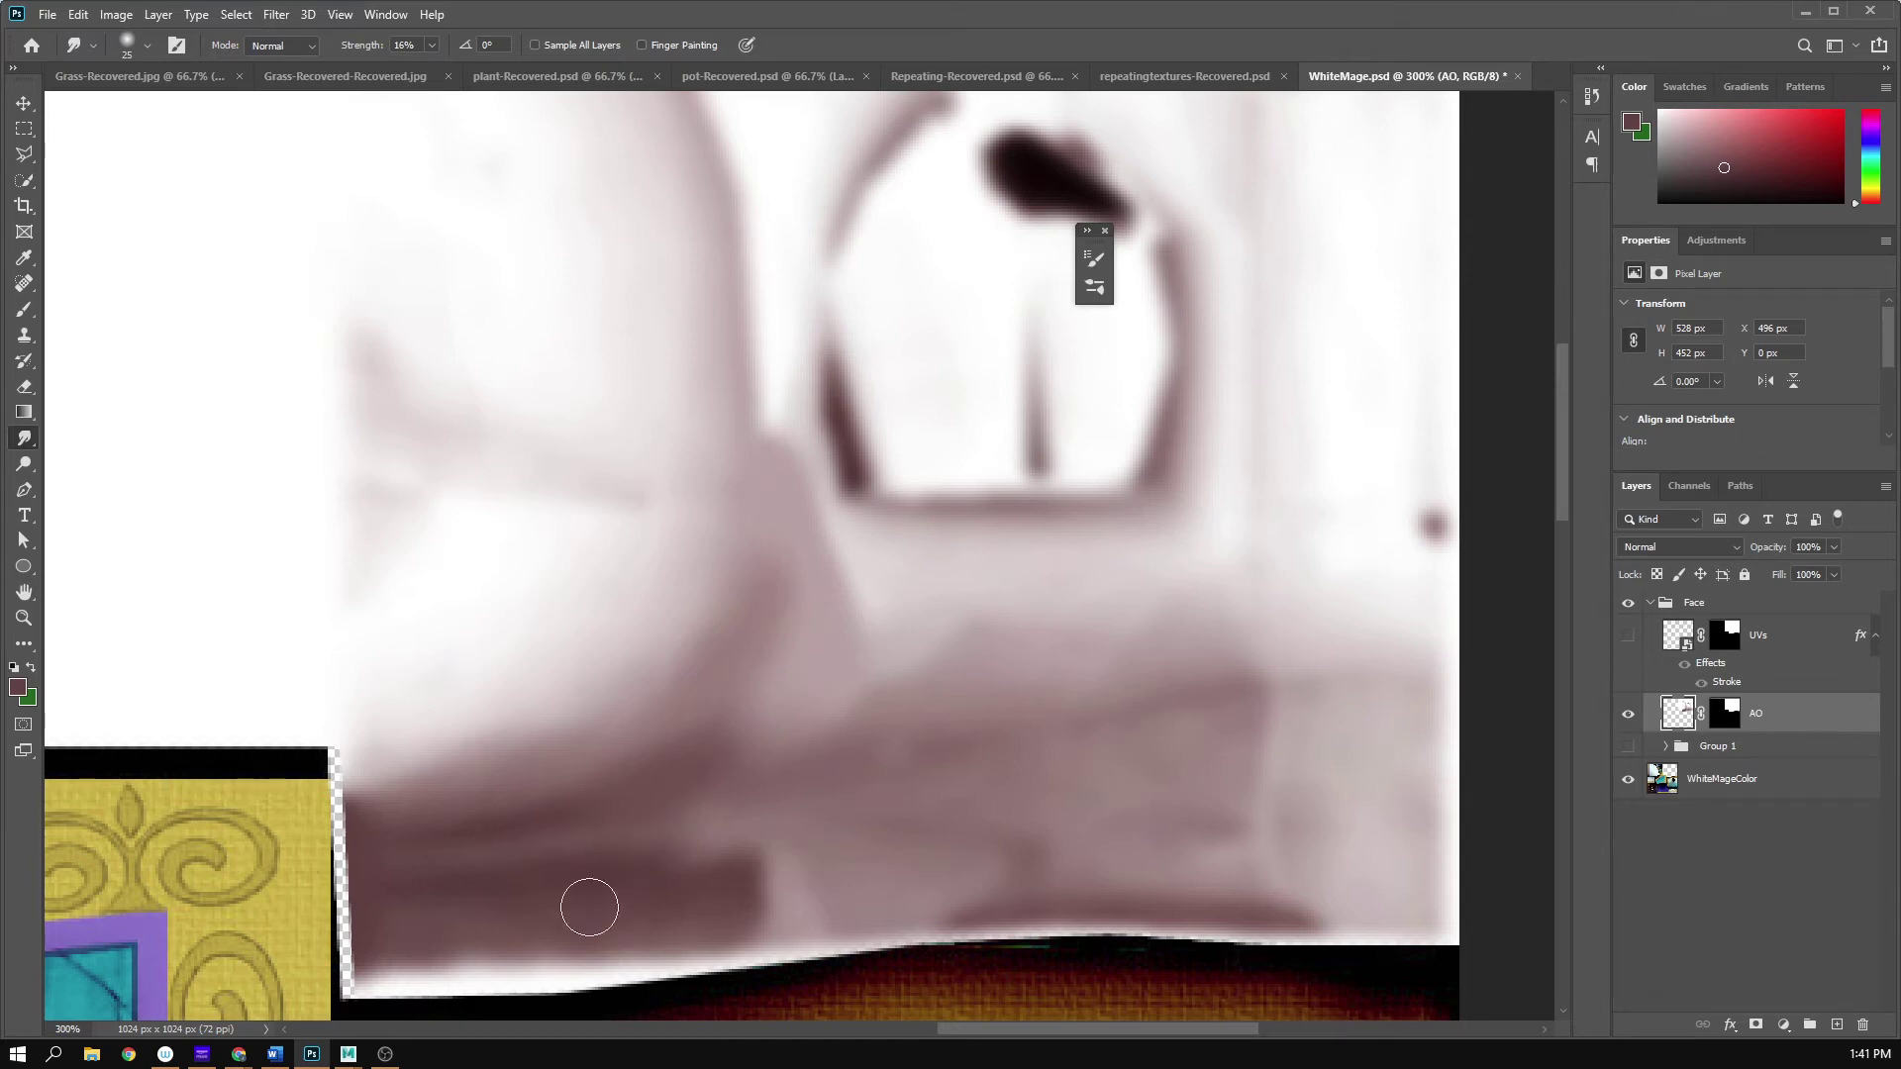
key(b)
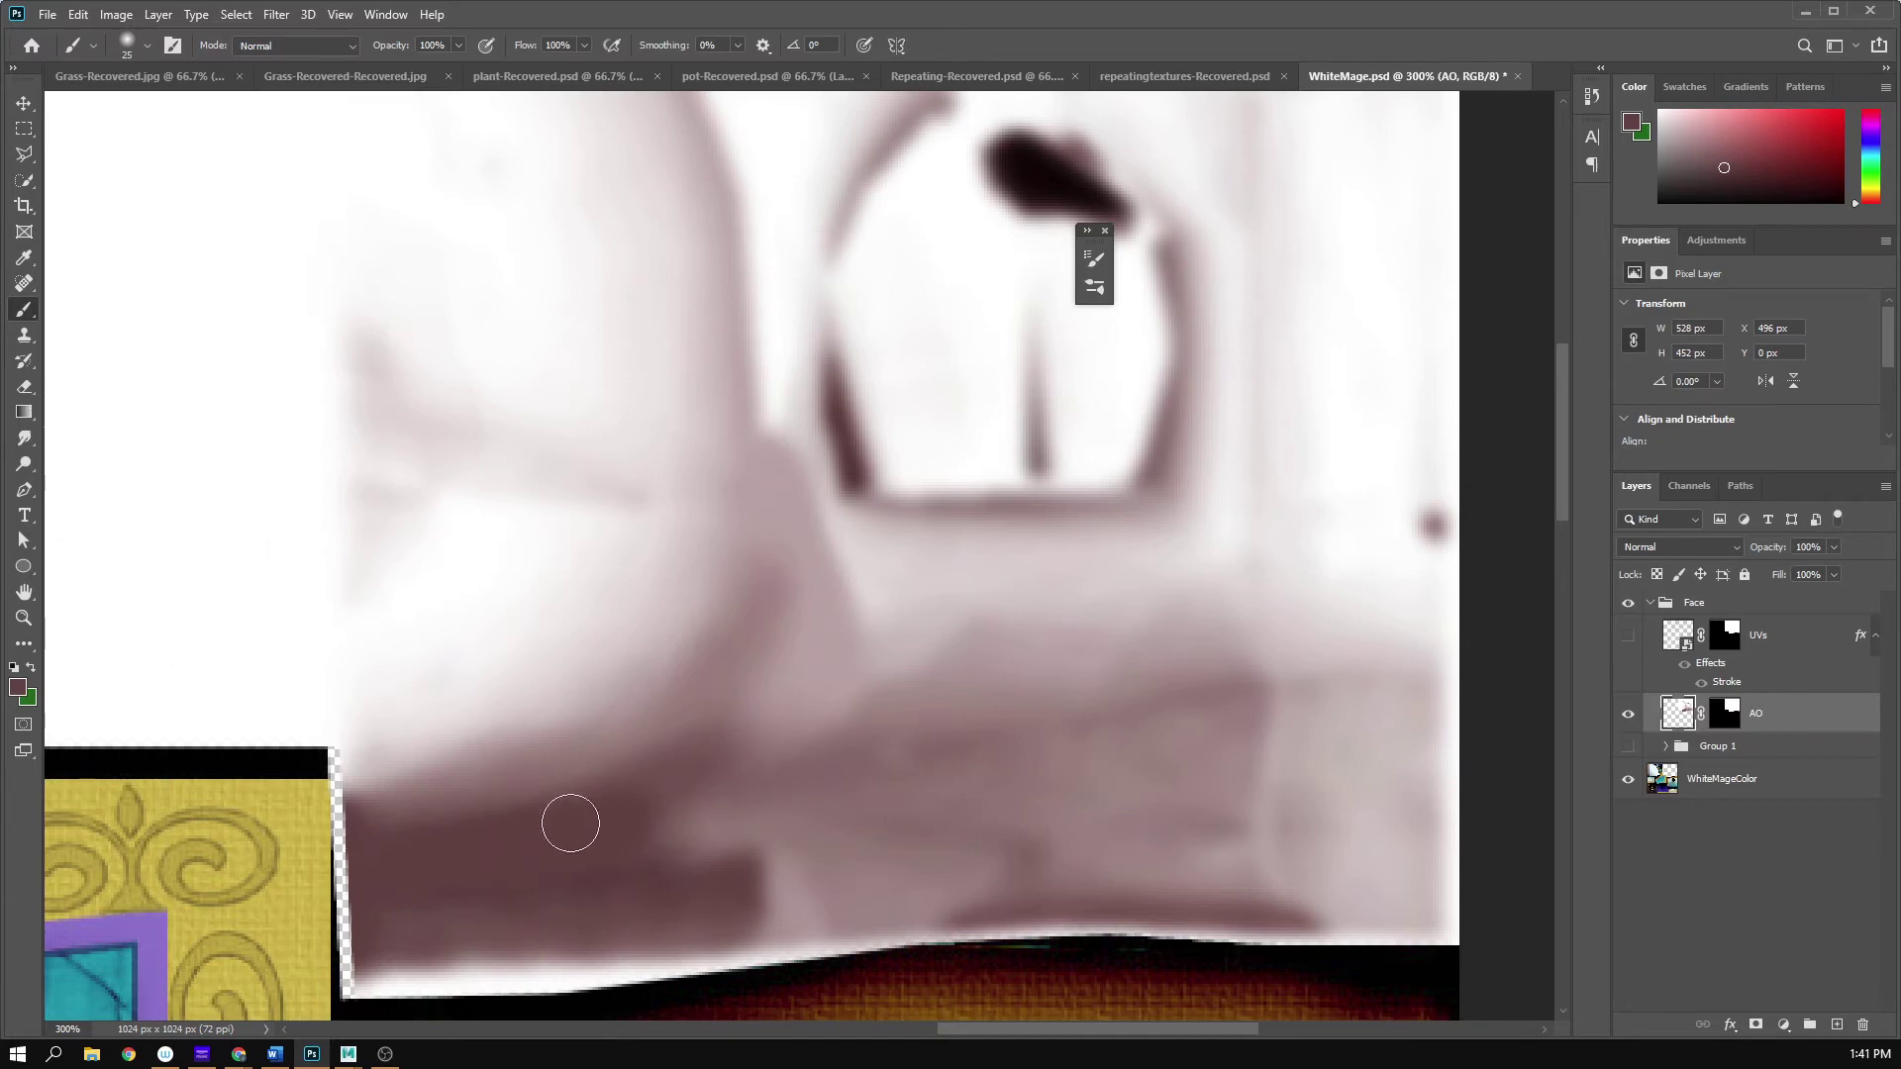
click(25, 440)
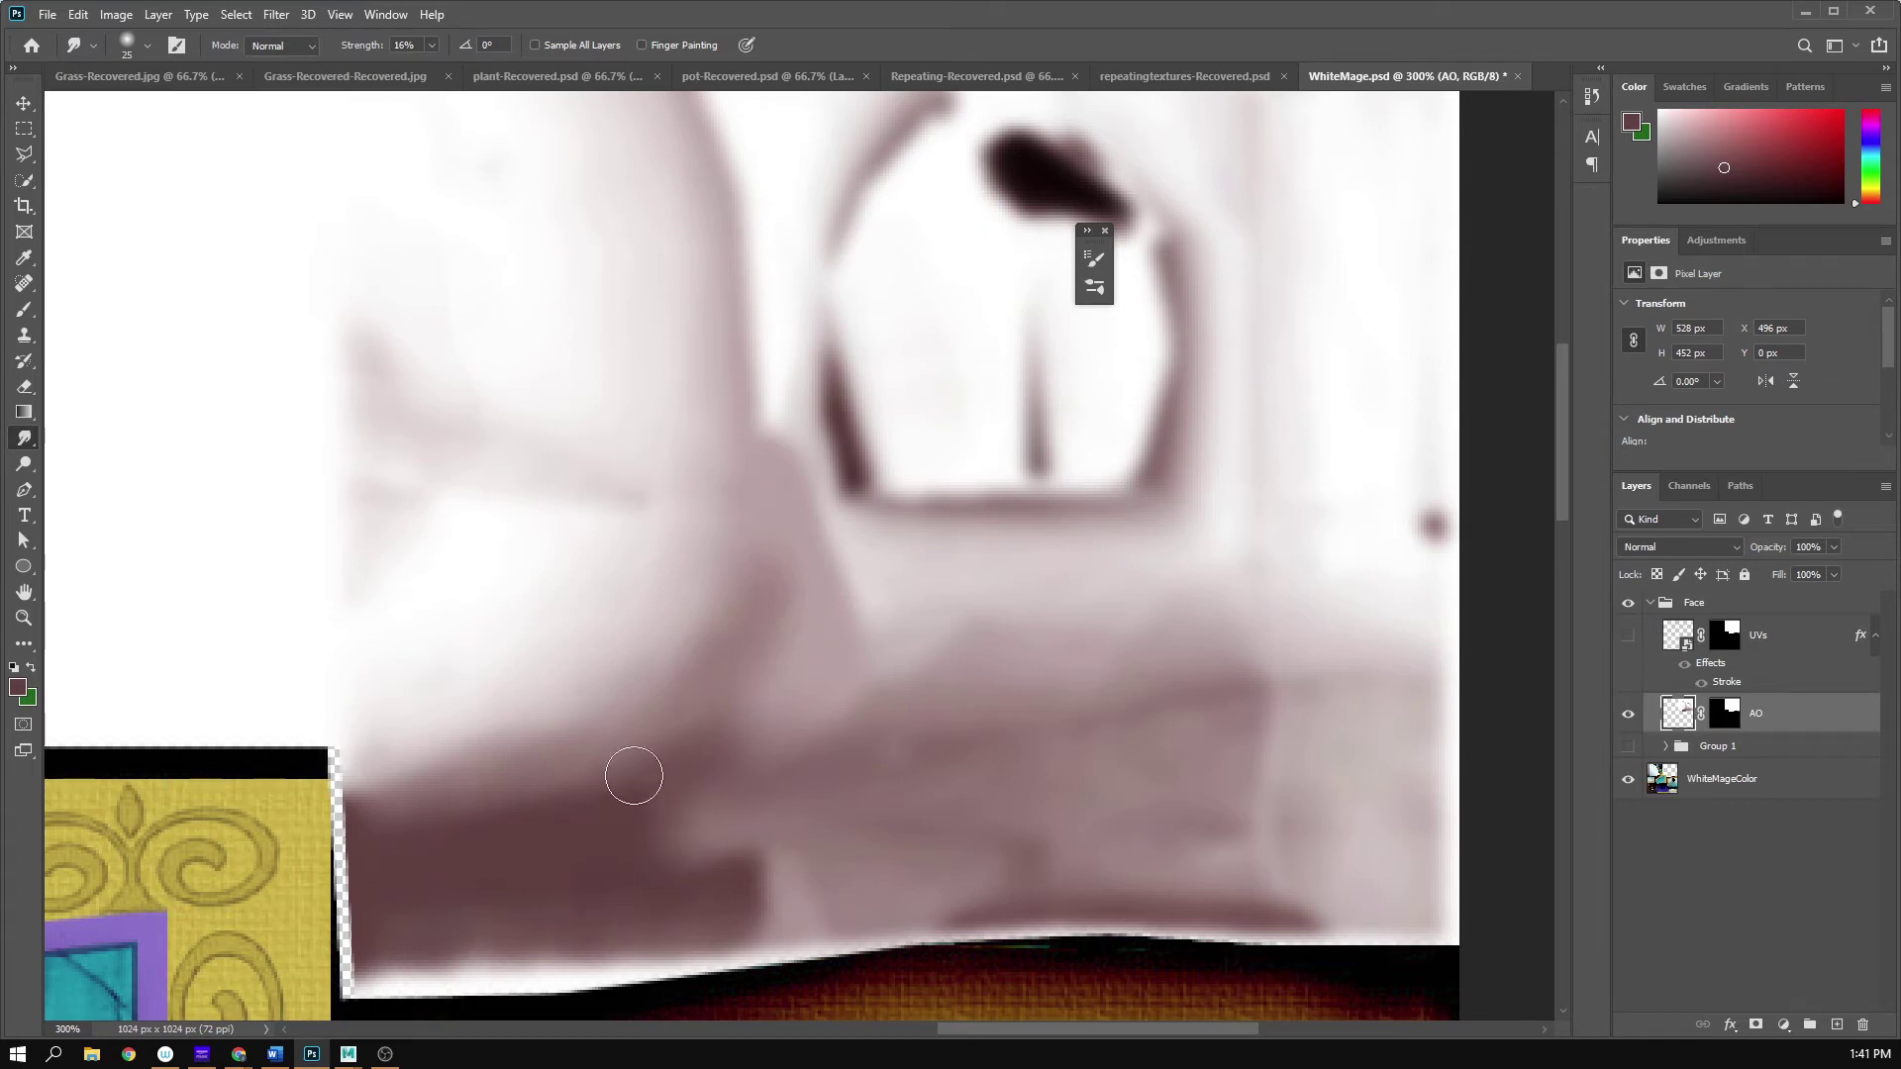
- Sample the neck band's brown and darken the foreground colour to #4a3030
key(i)
click(591, 793)
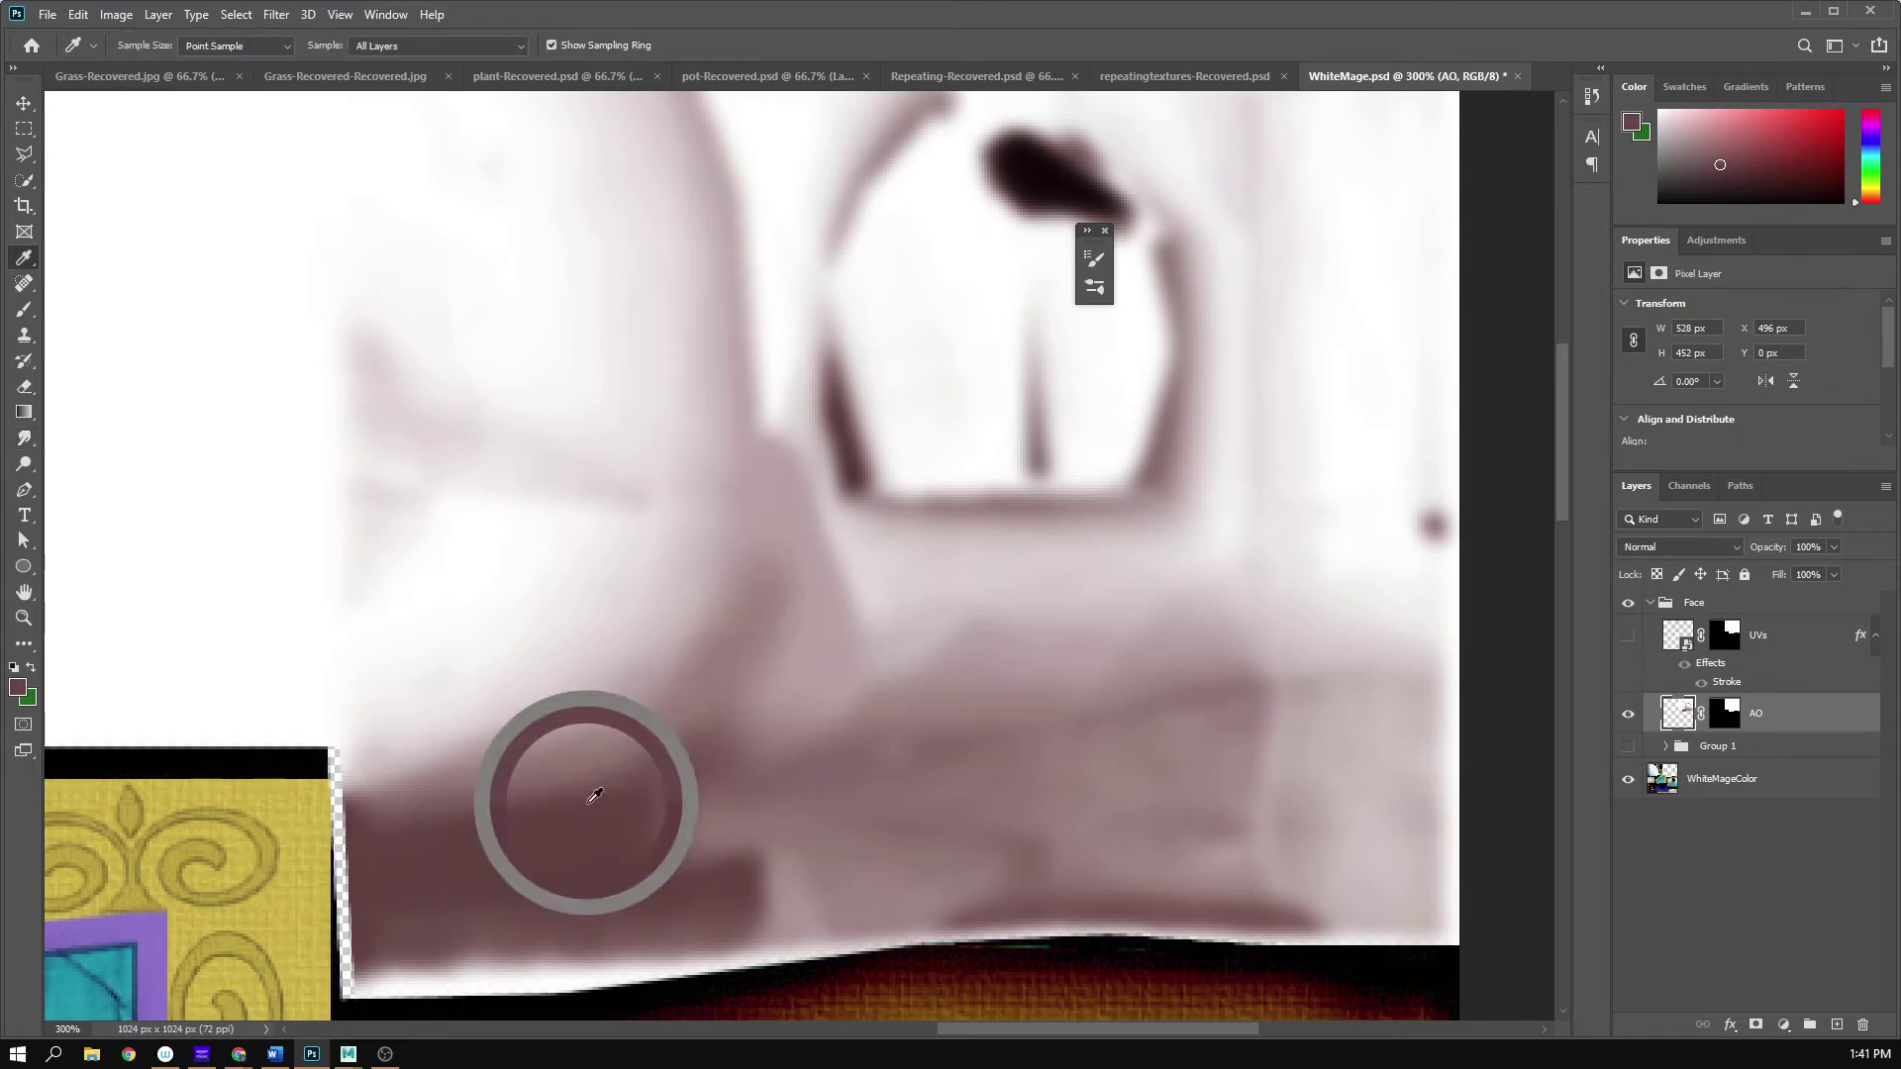
key(b)
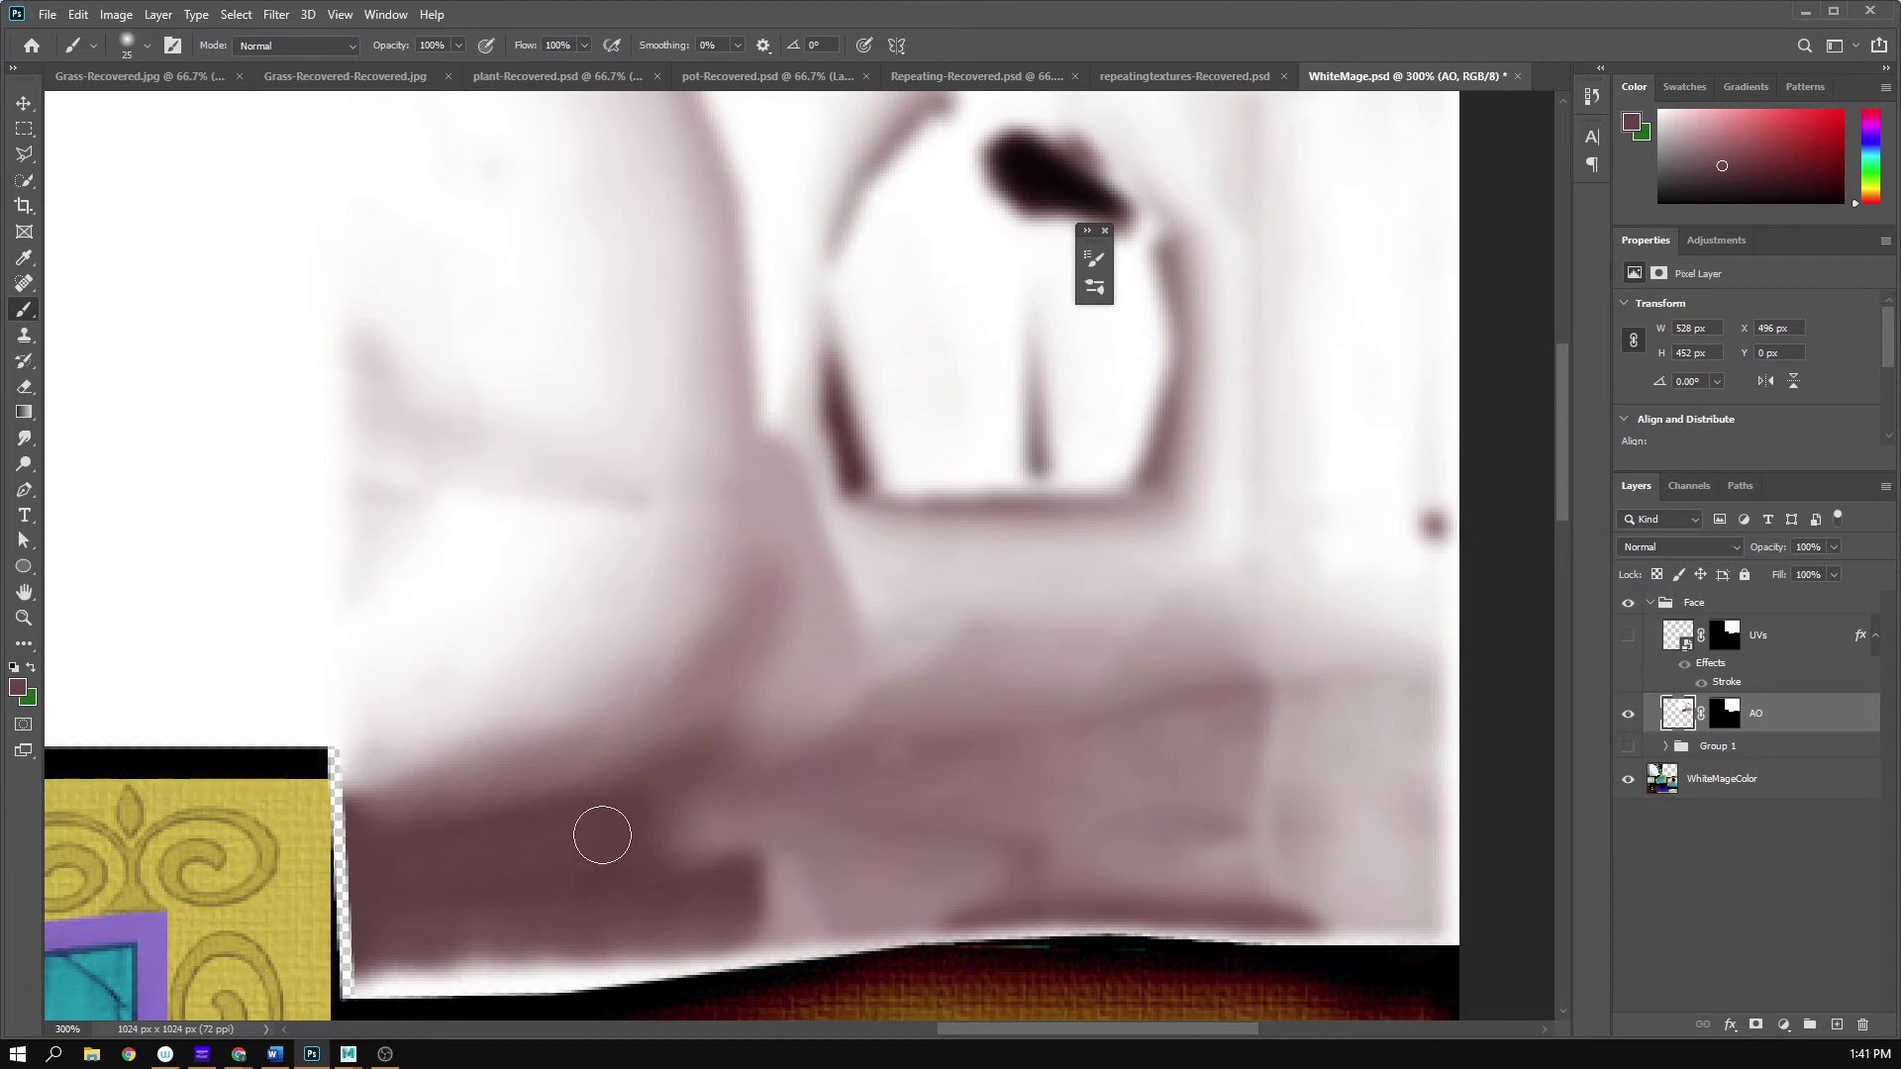
click(17, 687)
click(1198, 719)
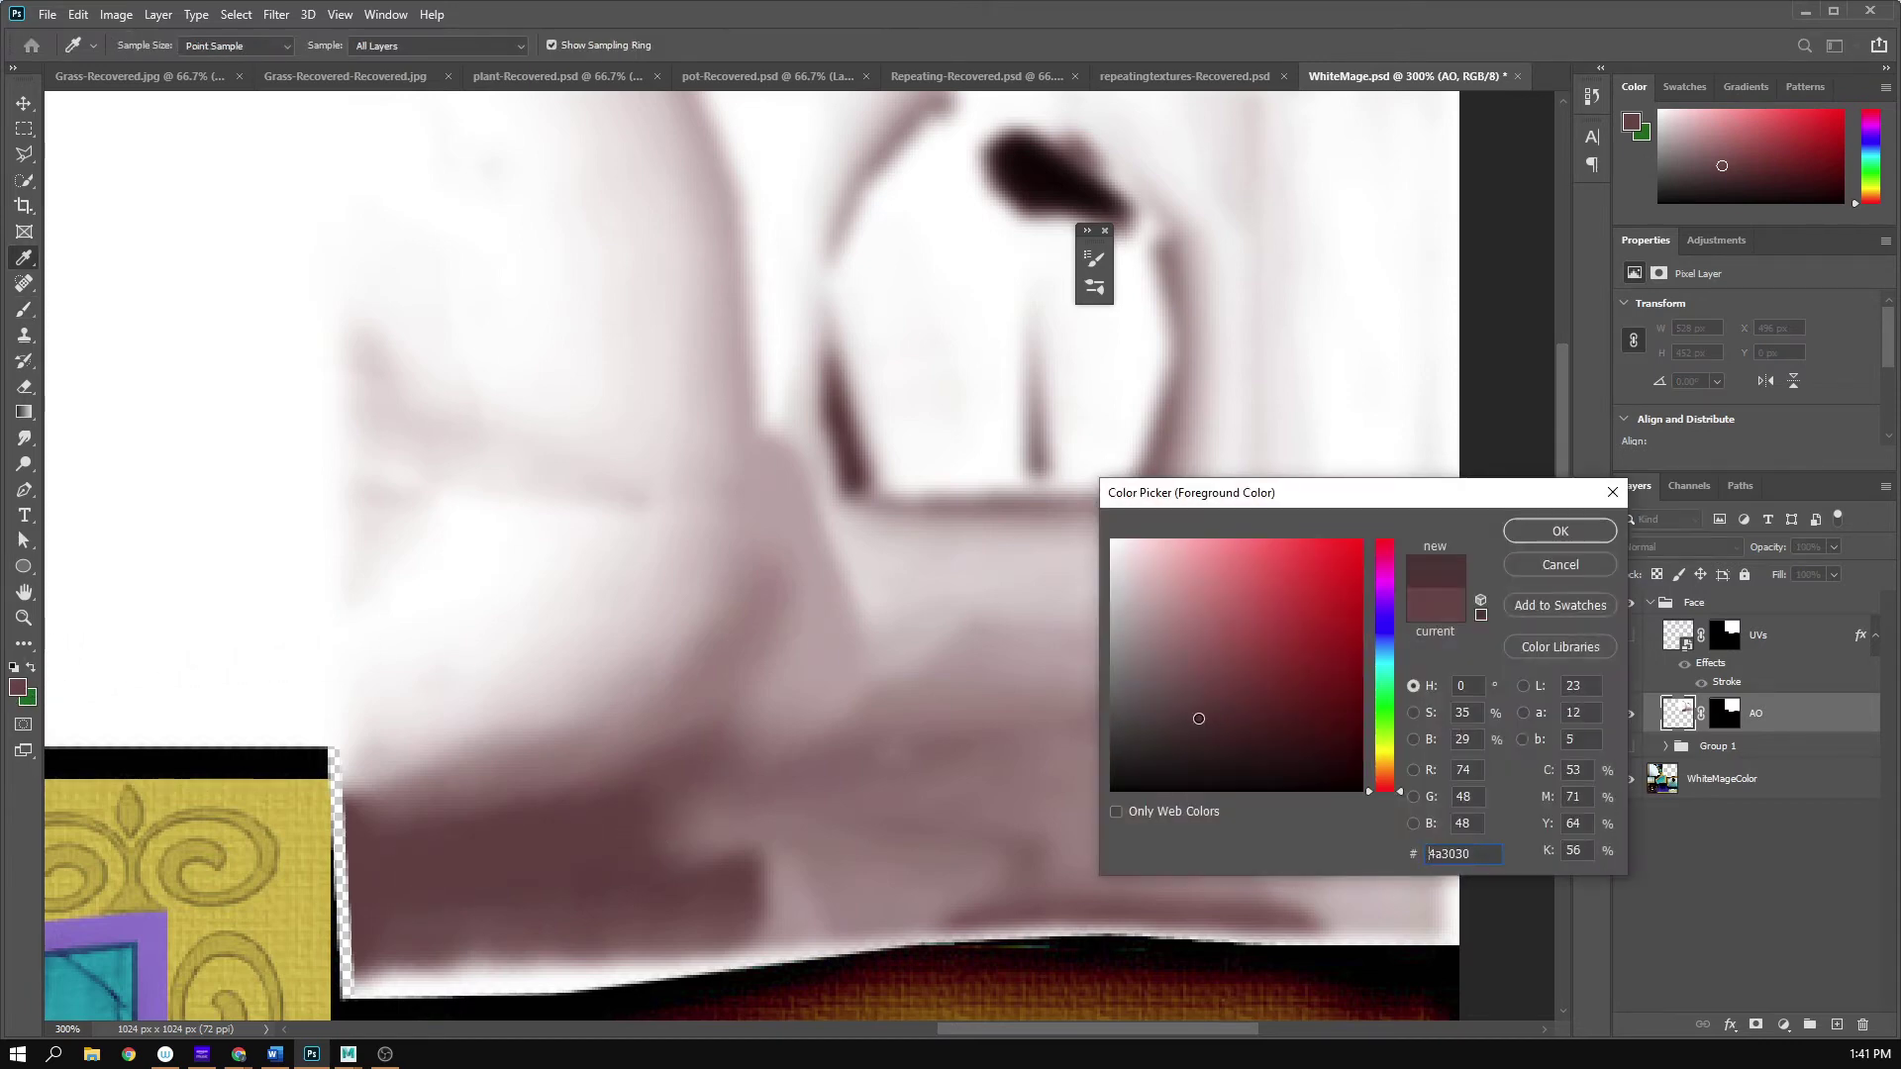
click(1531, 533)
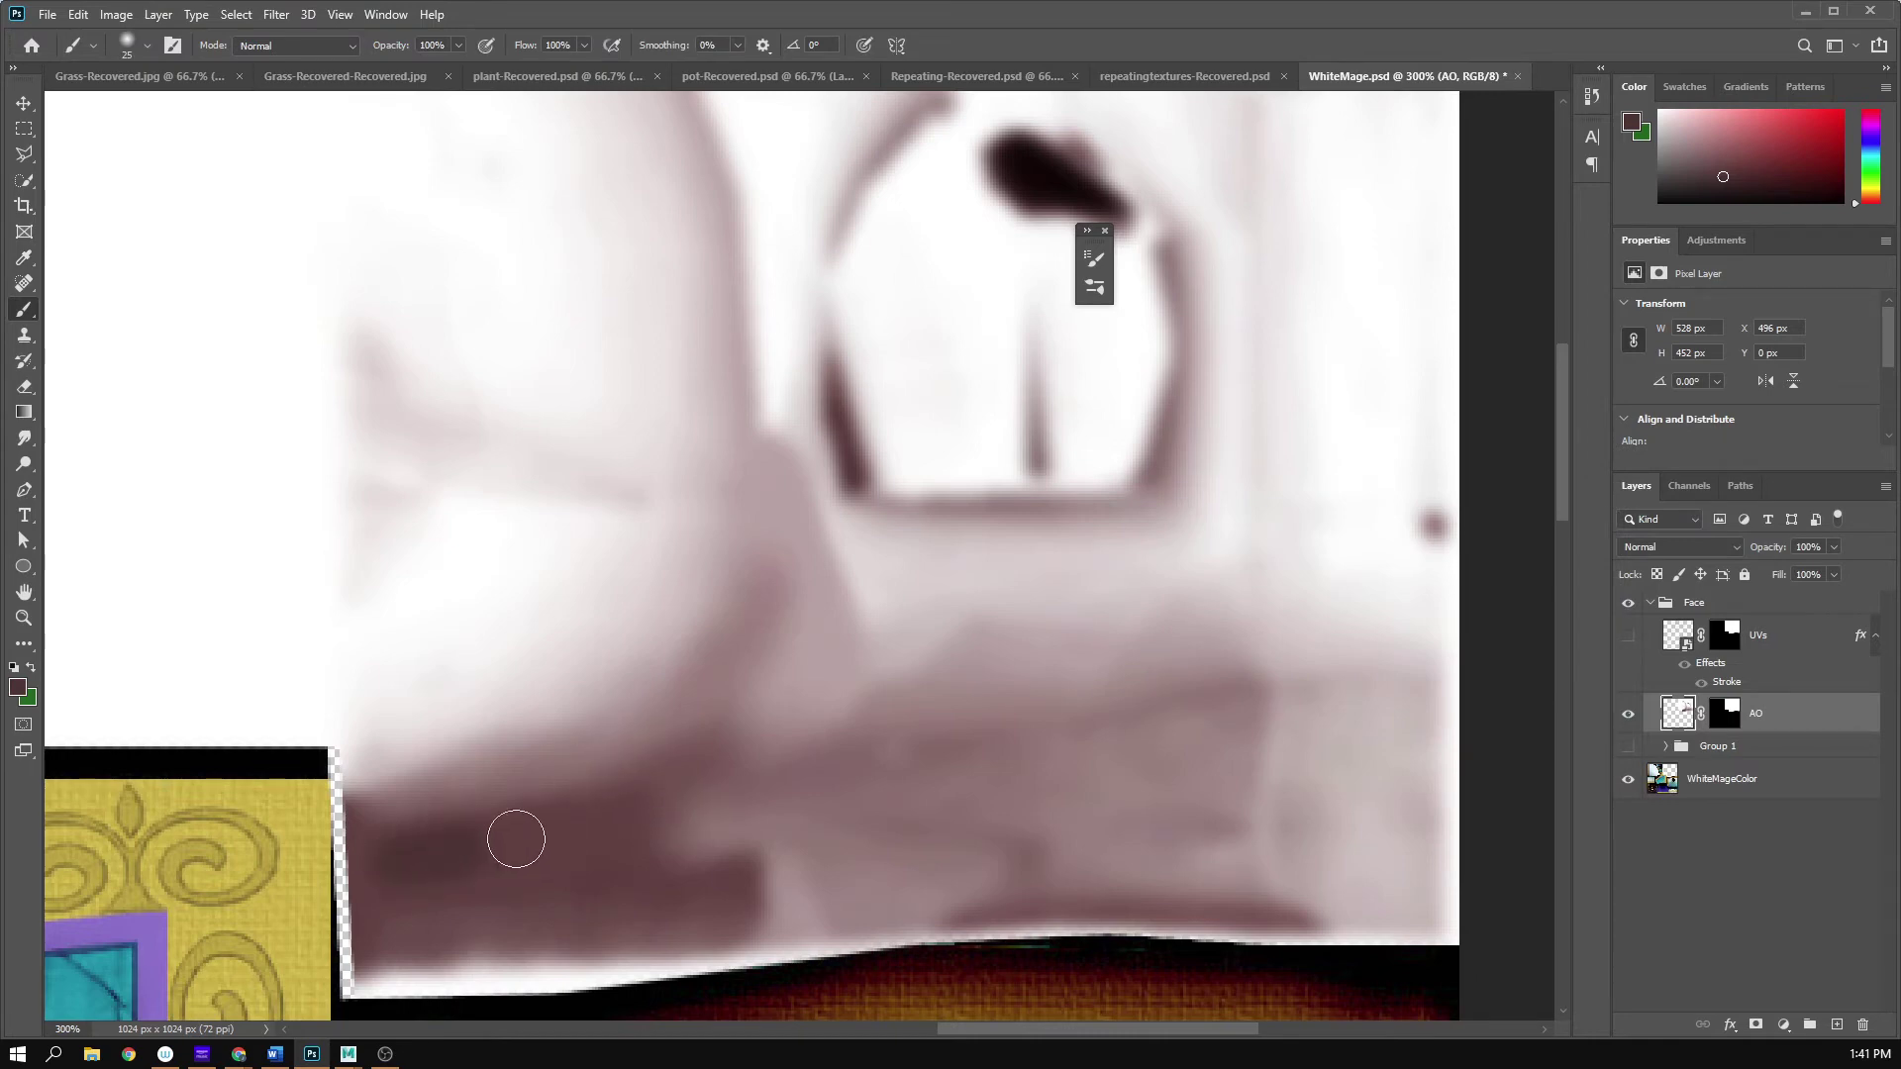
- Try darker full-opacity brush strokes across the neck band, and undo them
drag(410, 822, 661, 810)
key(ctrl+z)
drag(440, 860, 516, 846)
key(ctrl+z)
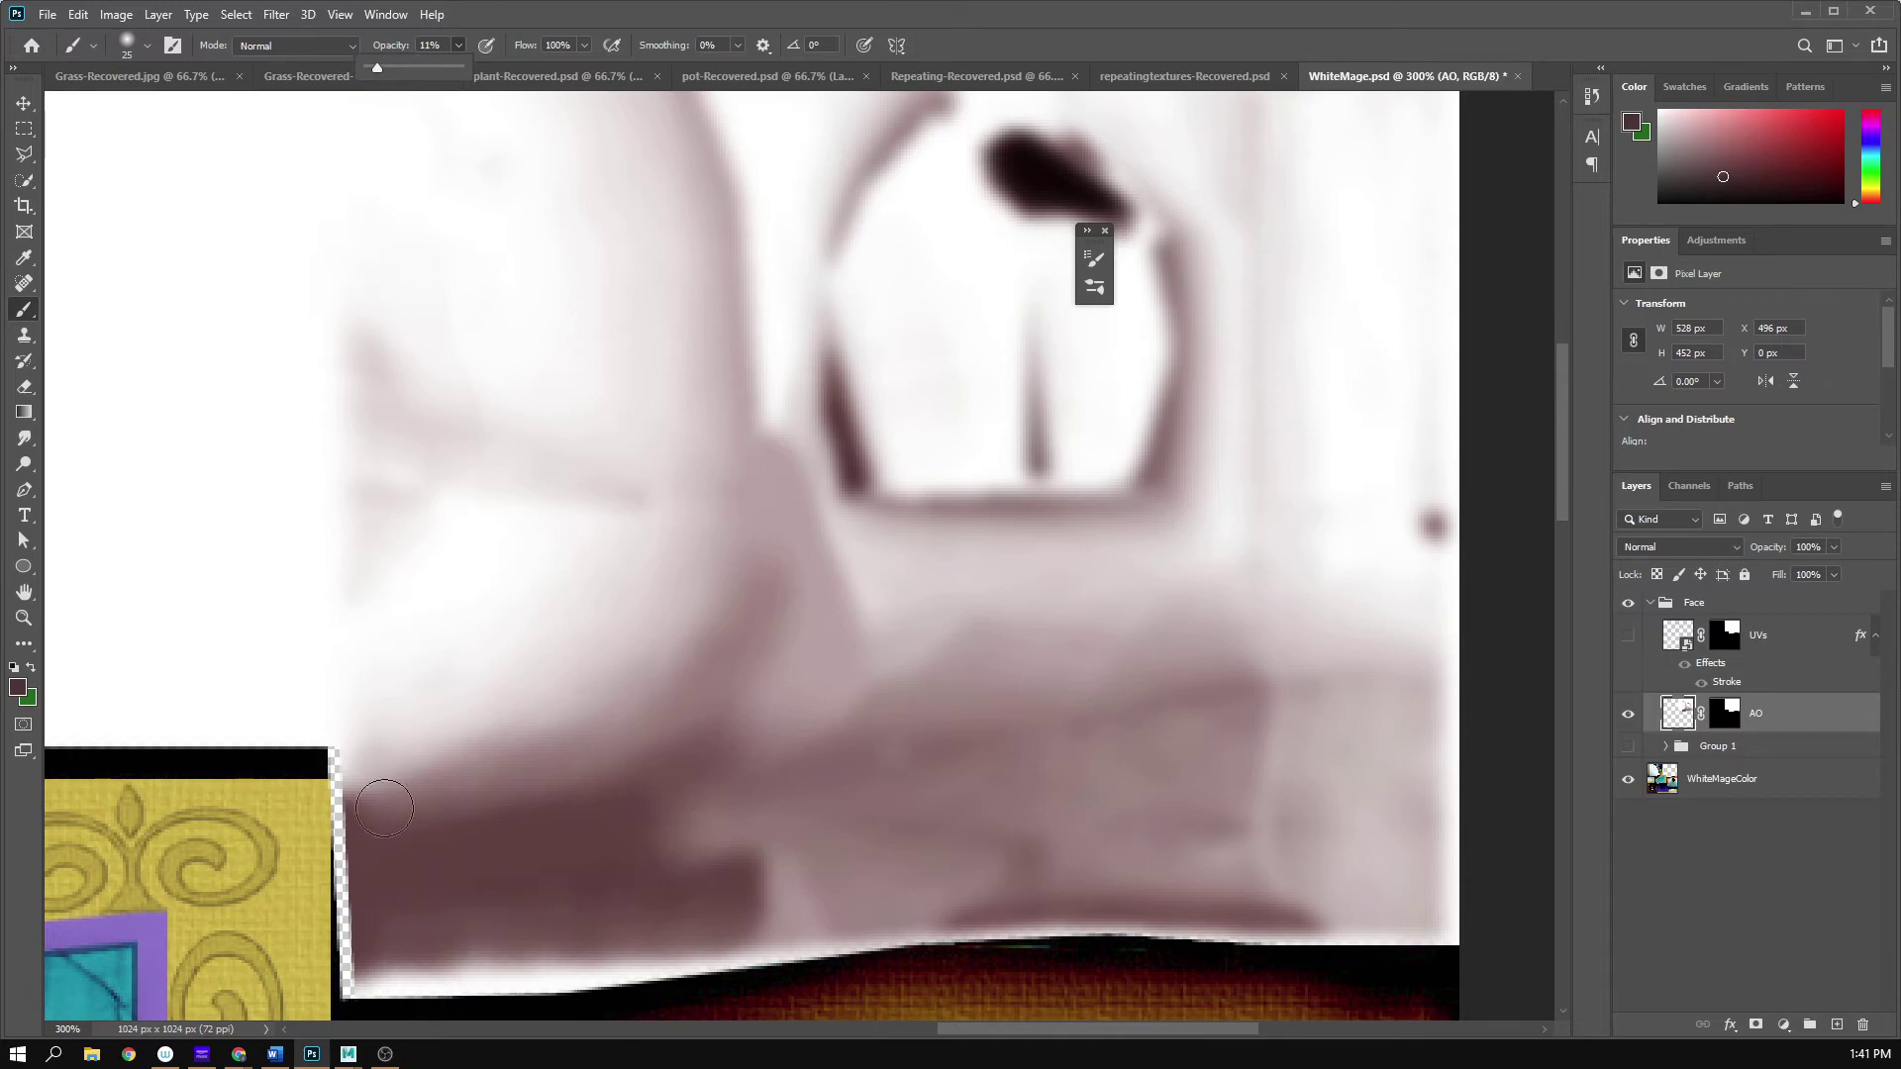
- Build up soft dark brown over the neck band and jaw corner with the brush at 11% opacity
mouse_move(356, 885)
mouse_down()
mouse_move(661, 837)
mouse_move(617, 832)
mouse_up()
mouse_move(896, 750)
mouse_down()
mouse_move(802, 742)
mouse_move(624, 840)
mouse_move(789, 660)
mouse_move(789, 635)
mouse_up()
mouse_move(699, 788)
mouse_down()
mouse_move(732, 790)
mouse_move(820, 677)
mouse_up()
drag(818, 775, 696, 820)
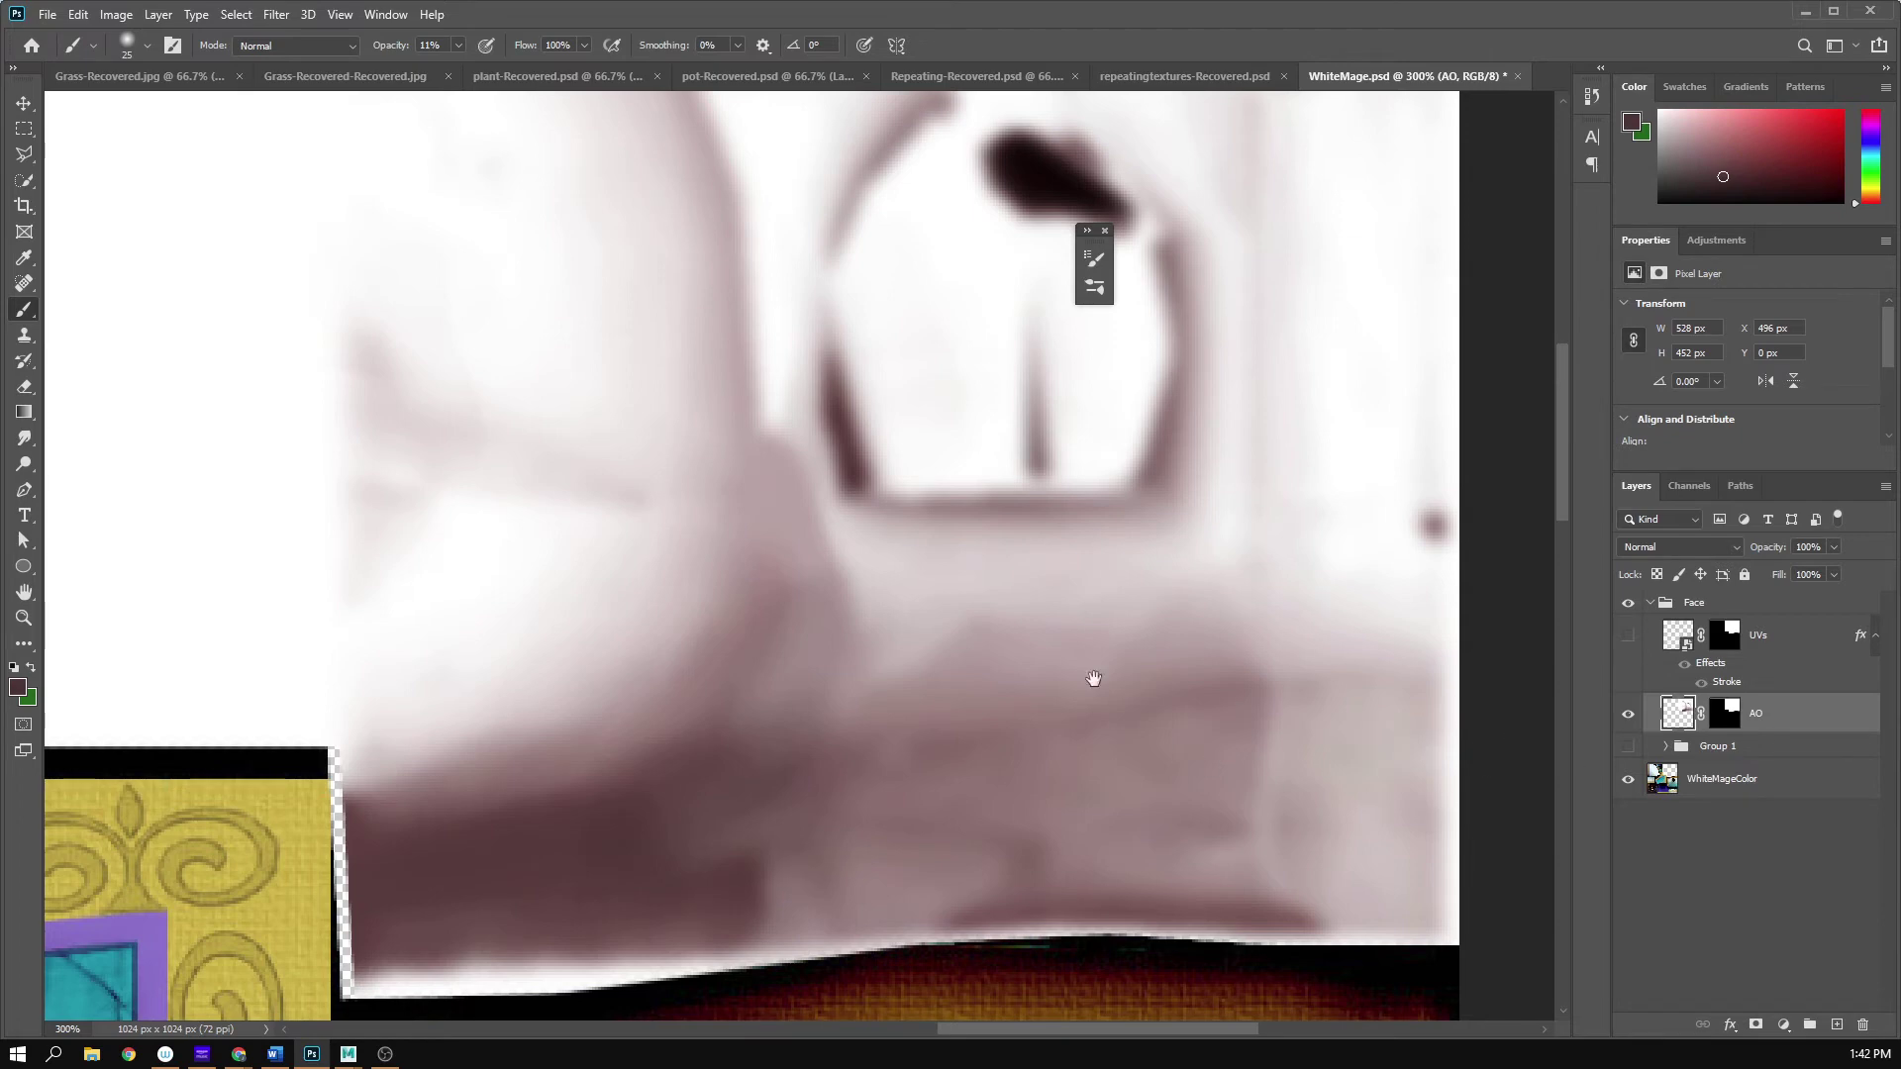
- Try a faint dark stroke in the light gap between the face's curved edge and the white pentagonal area, and undo it
drag(1017, 615, 1035, 742)
mouse_move(776, 569)
mouse_down()
mouse_move(776, 509)
mouse_move(807, 598)
mouse_up()
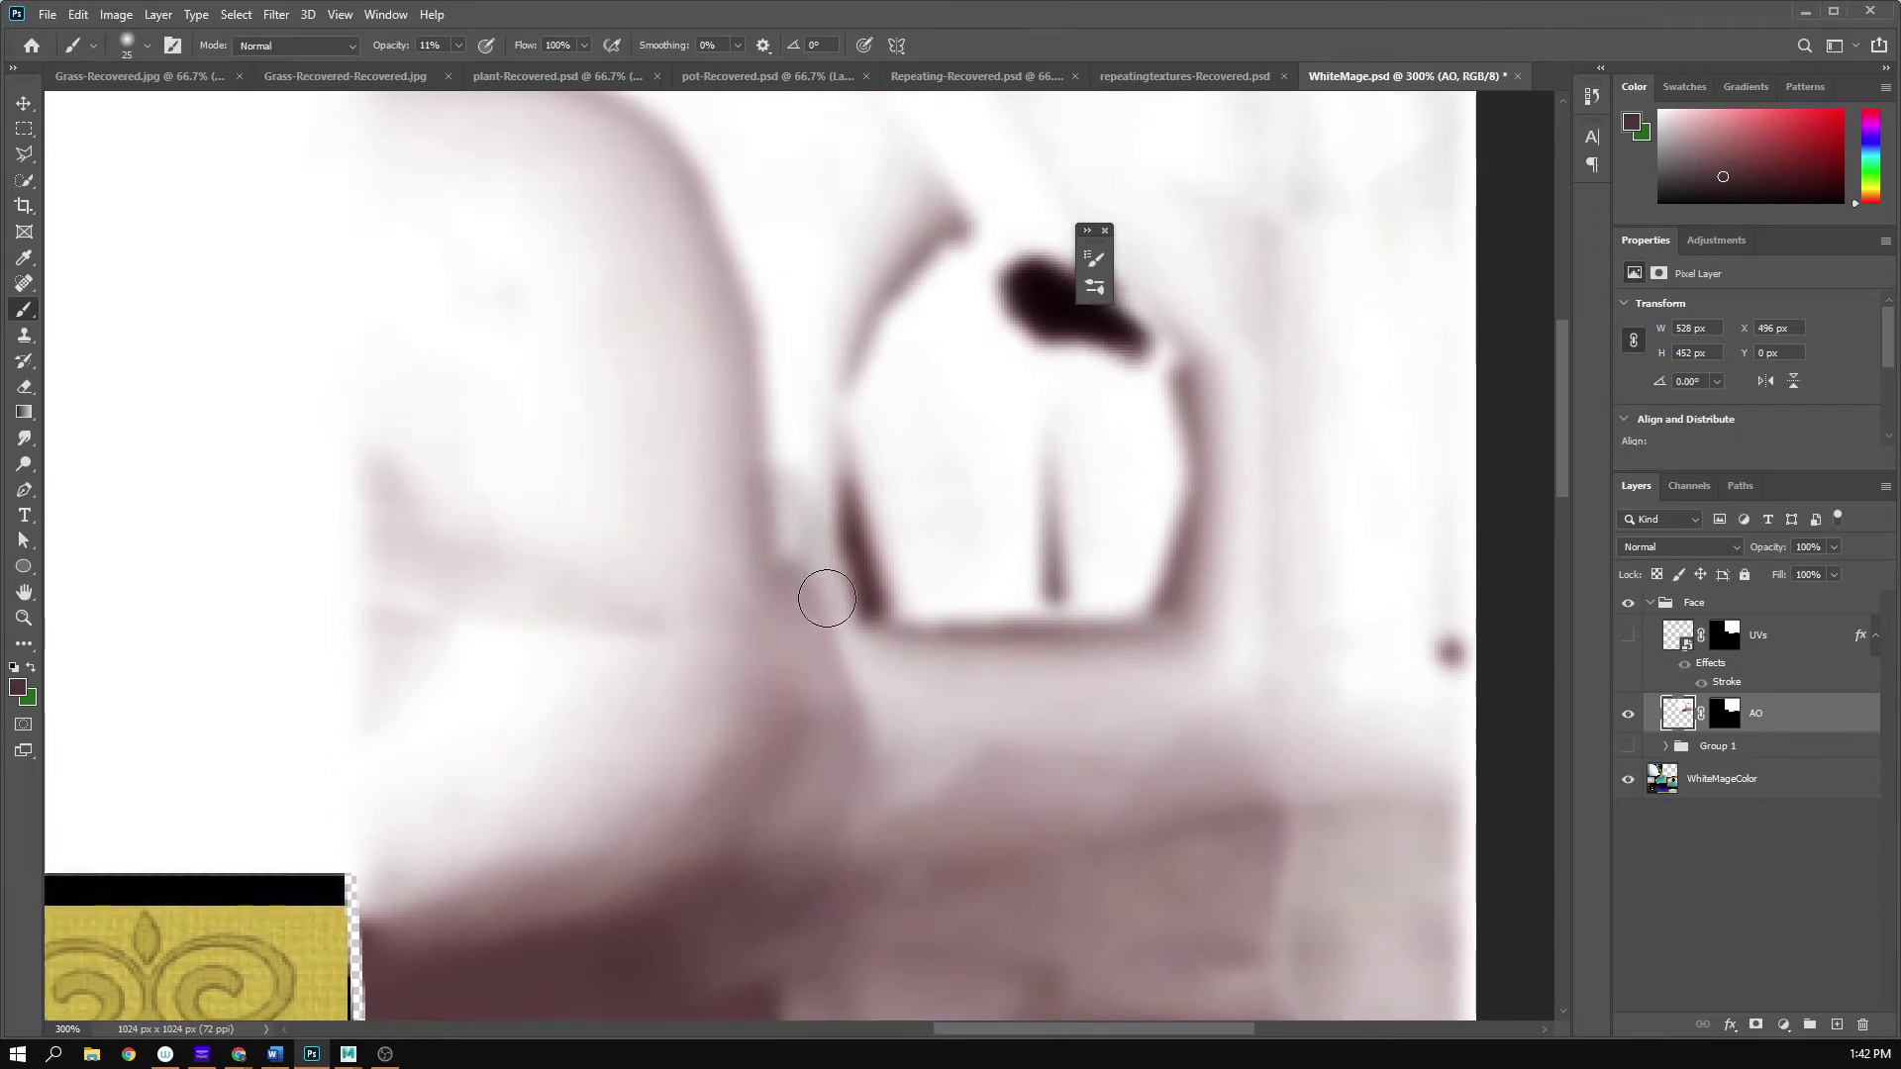
key(ctrl+z)
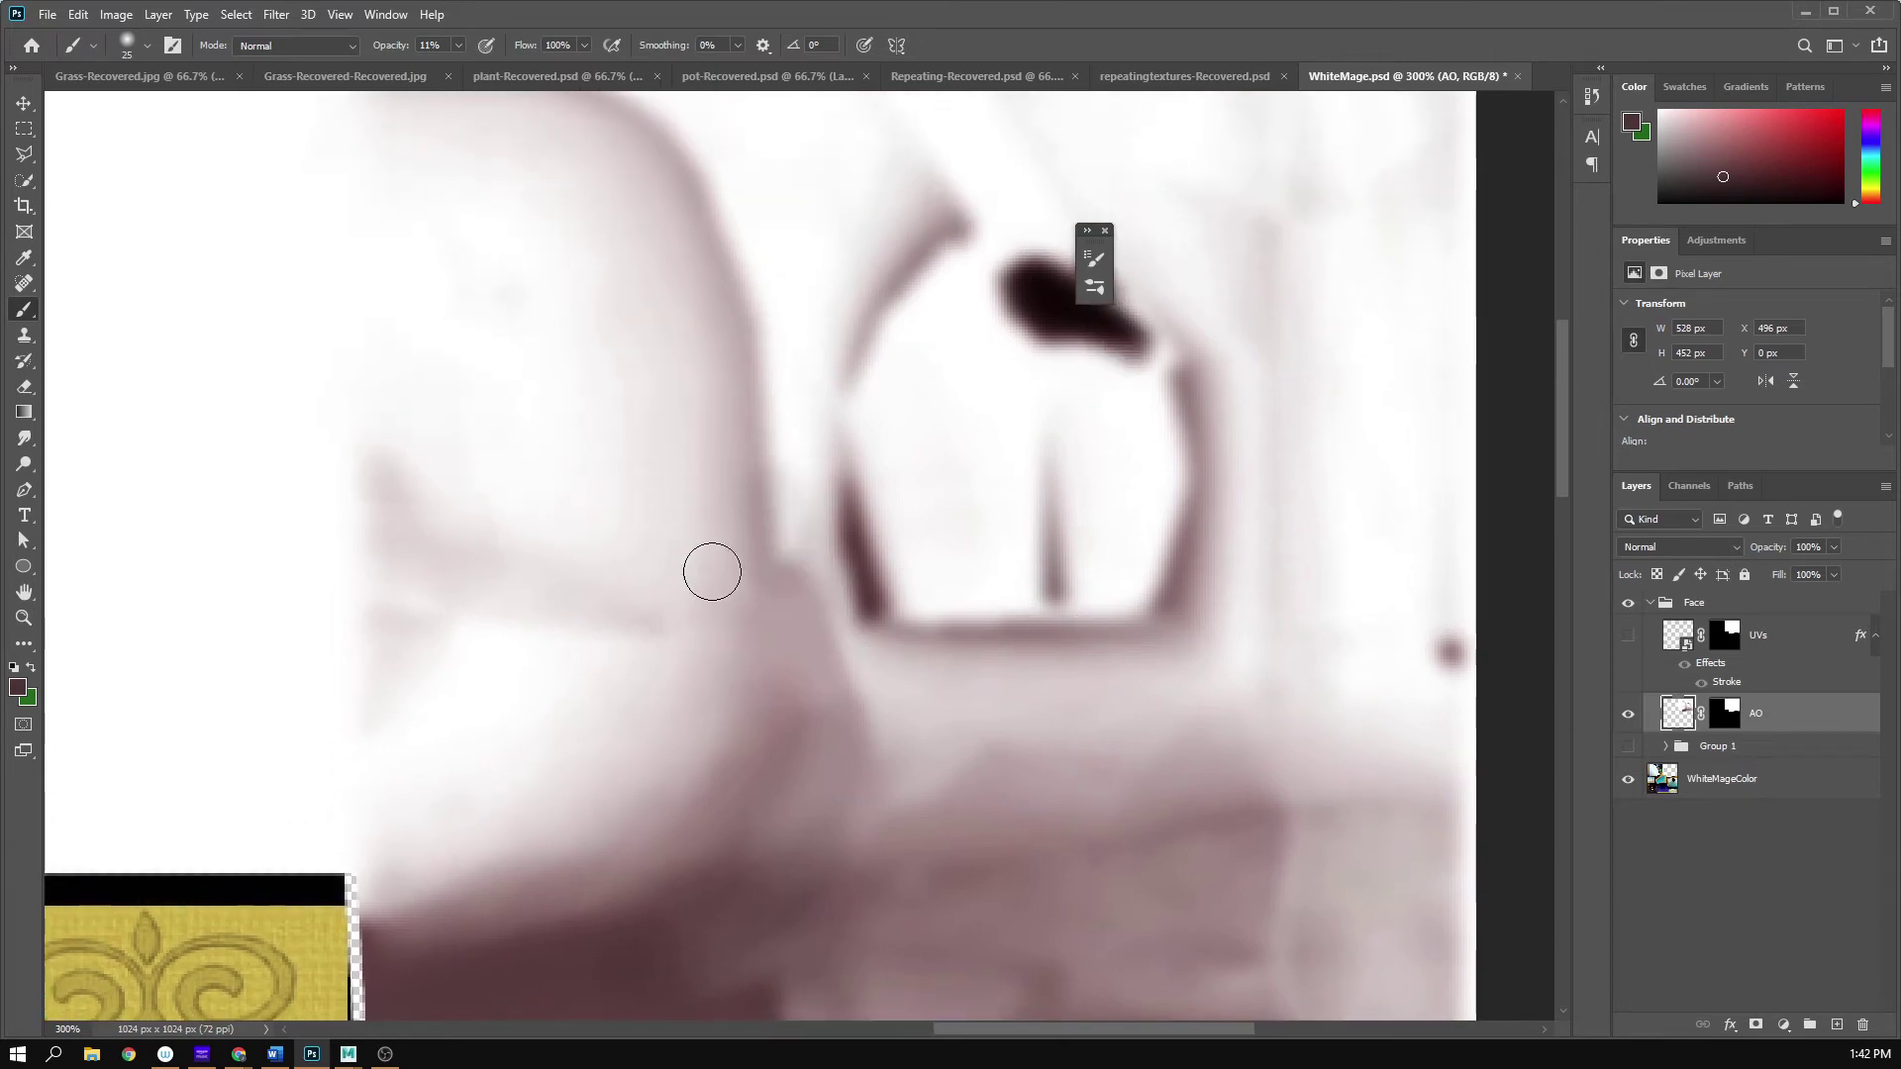
- Paint a sampled lighter mauve into the gap beside the face's curved edge, raising the brush opacity to 62%
key(i)
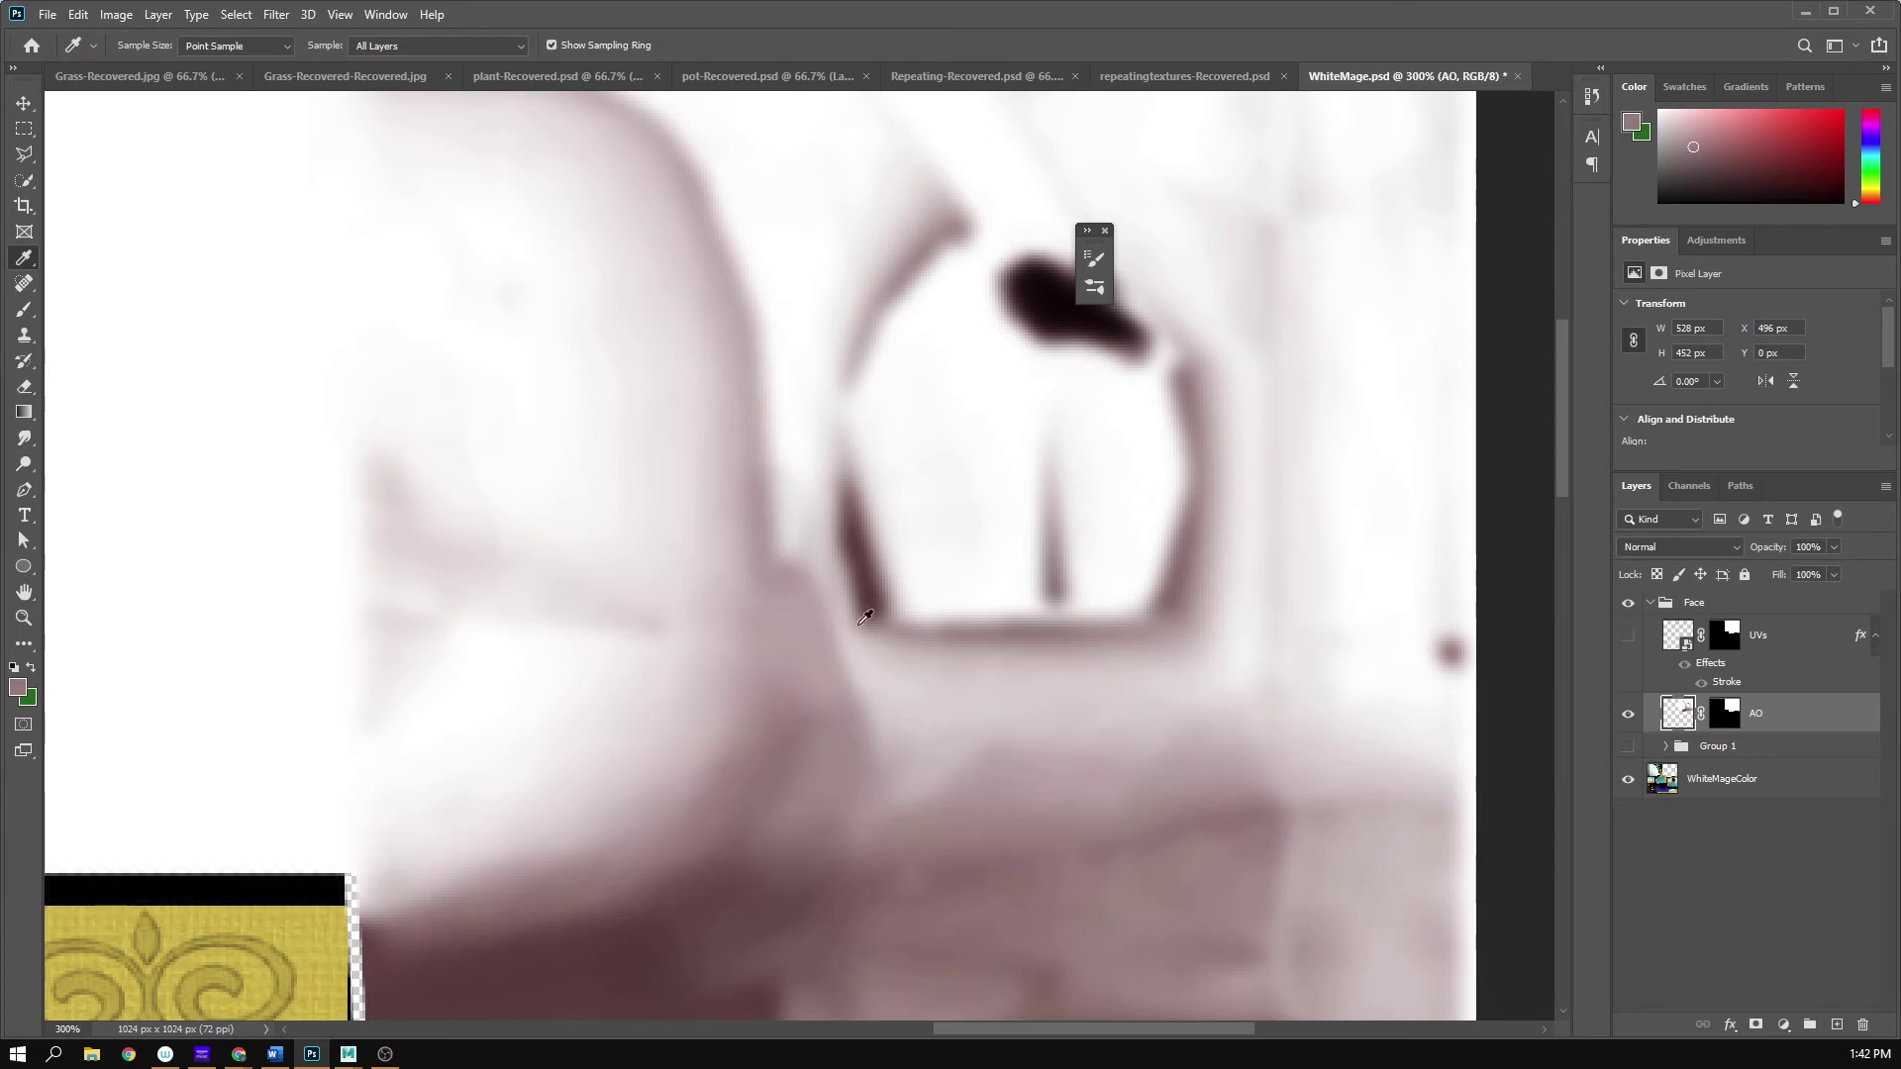
key(b)
mouse_move(800, 569)
mouse_down()
mouse_move(800, 371)
mouse_move(769, 607)
mouse_up()
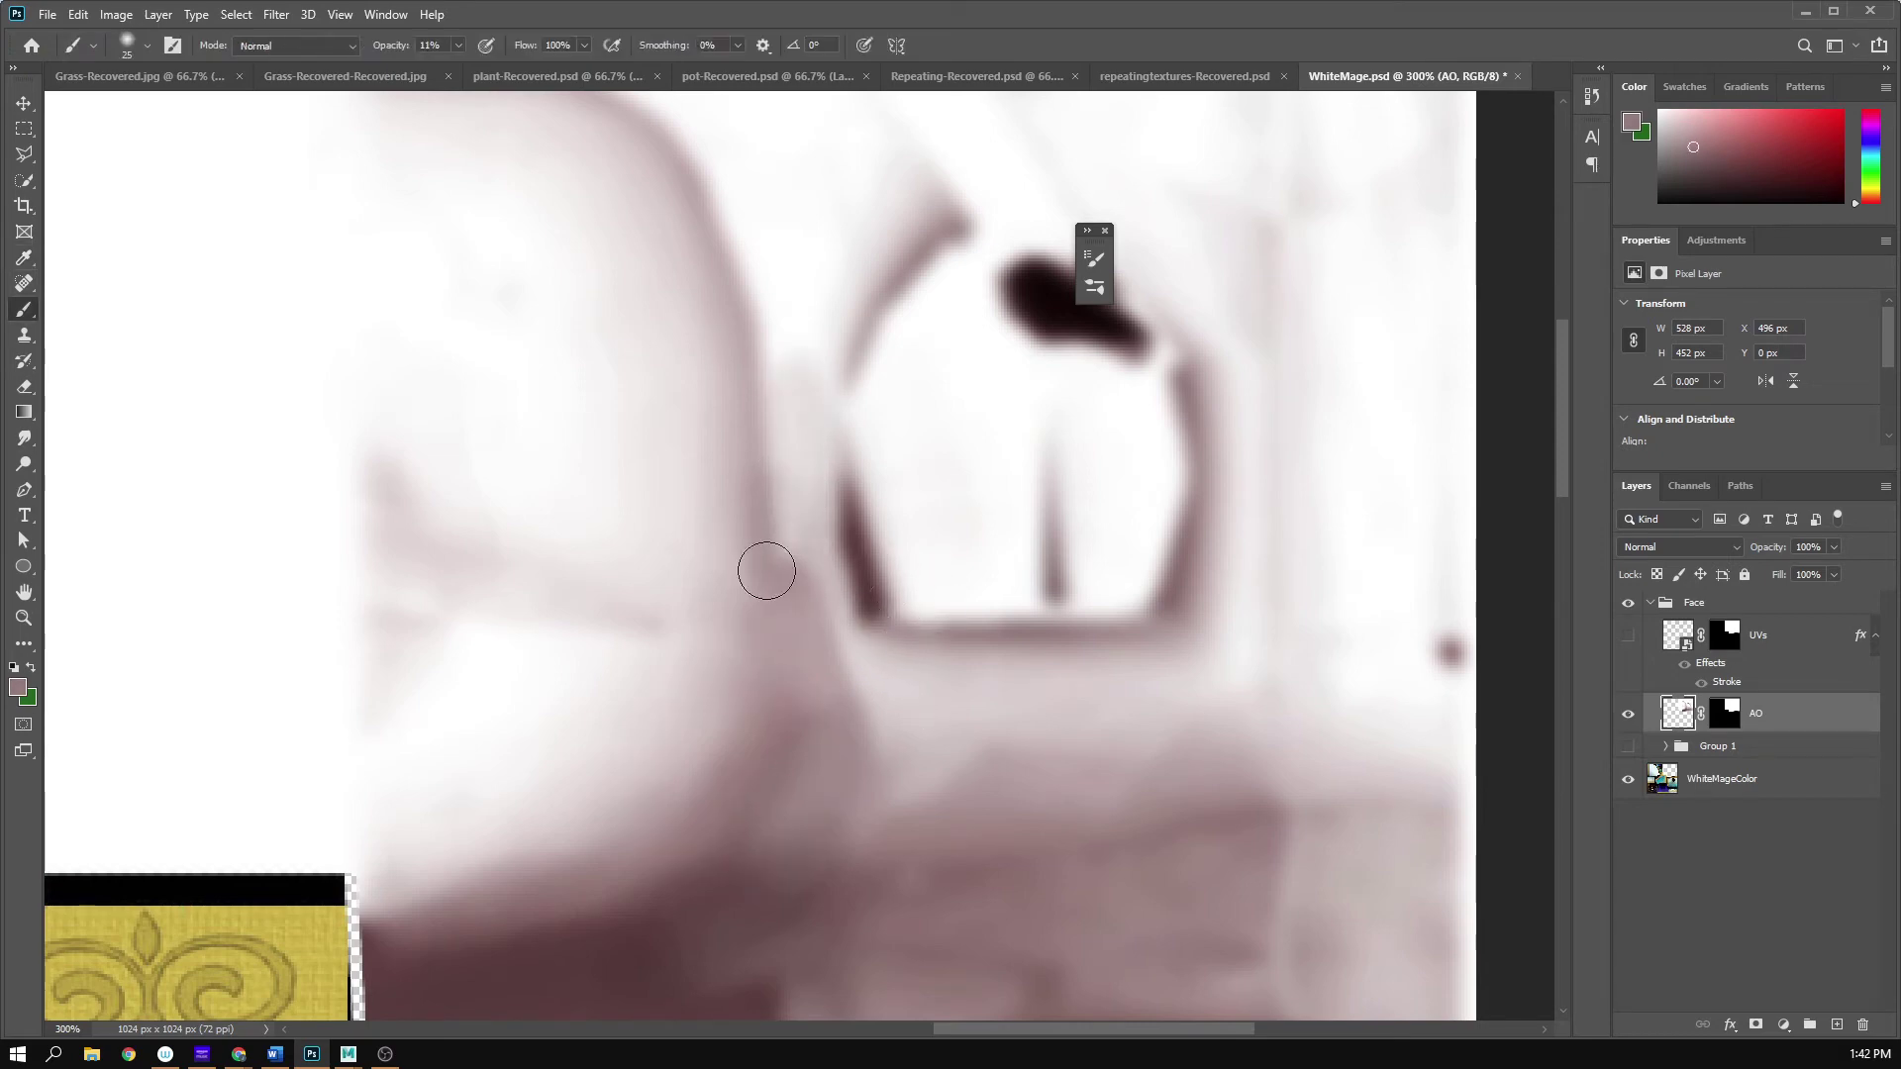
drag(489, 63, 519, 93)
mouse_move(808, 449)
mouse_down()
mouse_move(793, 424)
mouse_move(790, 594)
mouse_up()
- Extend the mauve shadow band along the face's curved outer edge to its upper end, redoing the uneven strokes
key(space)
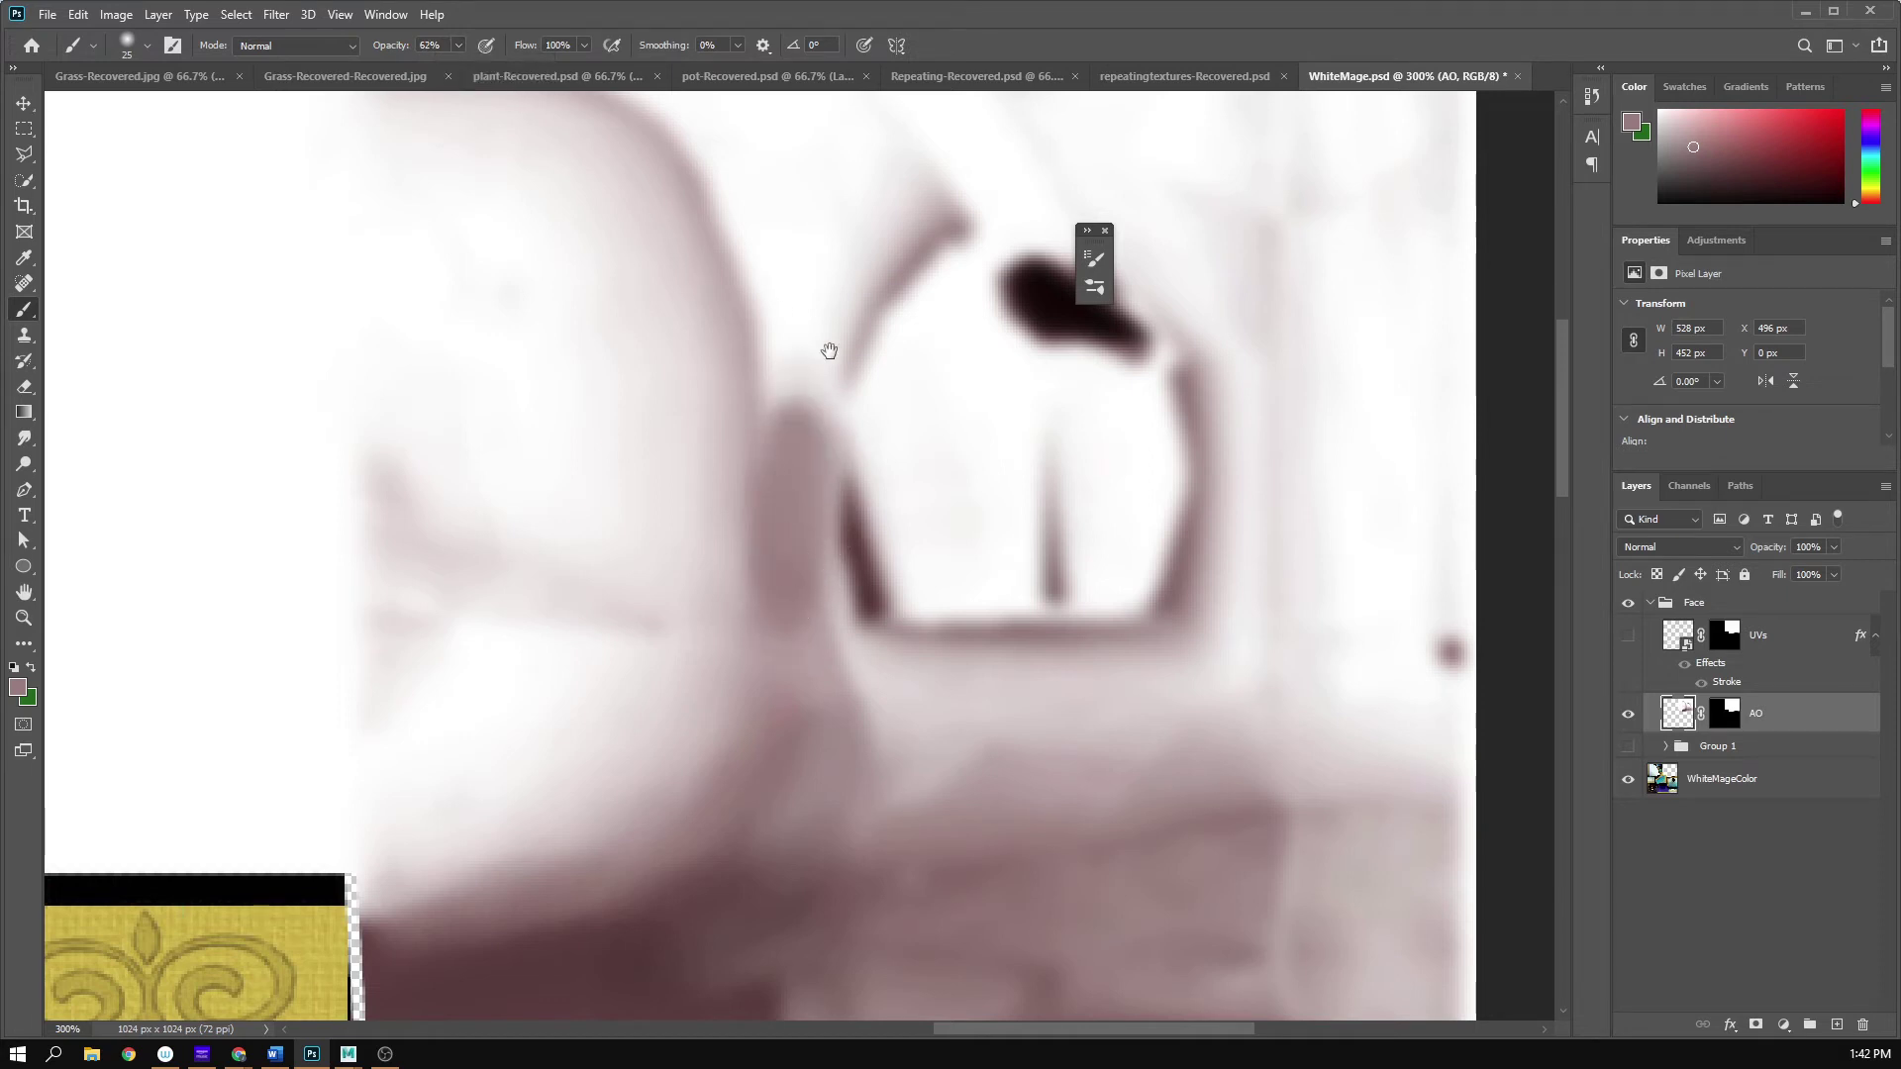
drag(822, 349, 802, 507)
mouse_move(781, 574)
mouse_down()
mouse_move(763, 455)
mouse_move(475, 183)
mouse_move(622, 272)
mouse_up()
drag(525, 168, 648, 264)
key(ctrl+z)
key(ctrl+z)
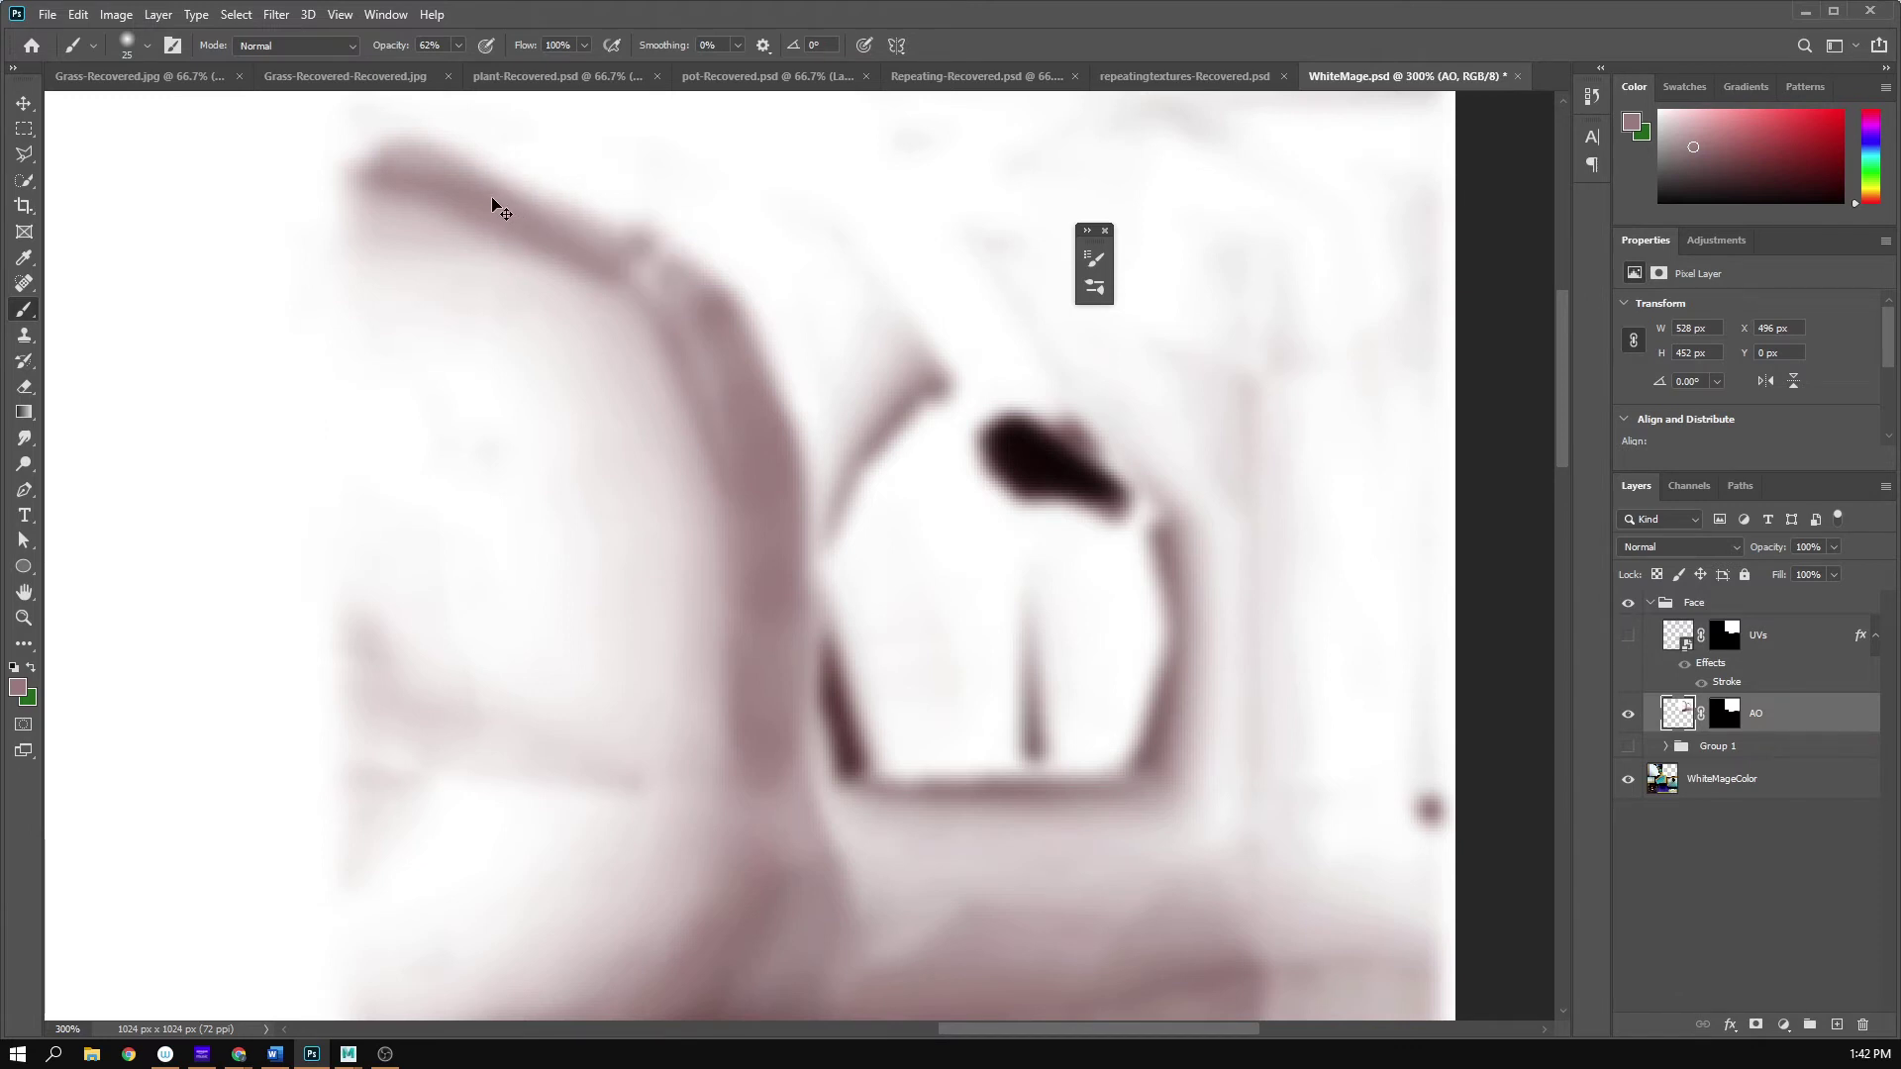
mouse_move(377, 162)
mouse_down()
mouse_move(654, 263)
mouse_move(630, 222)
mouse_move(733, 416)
mouse_up()
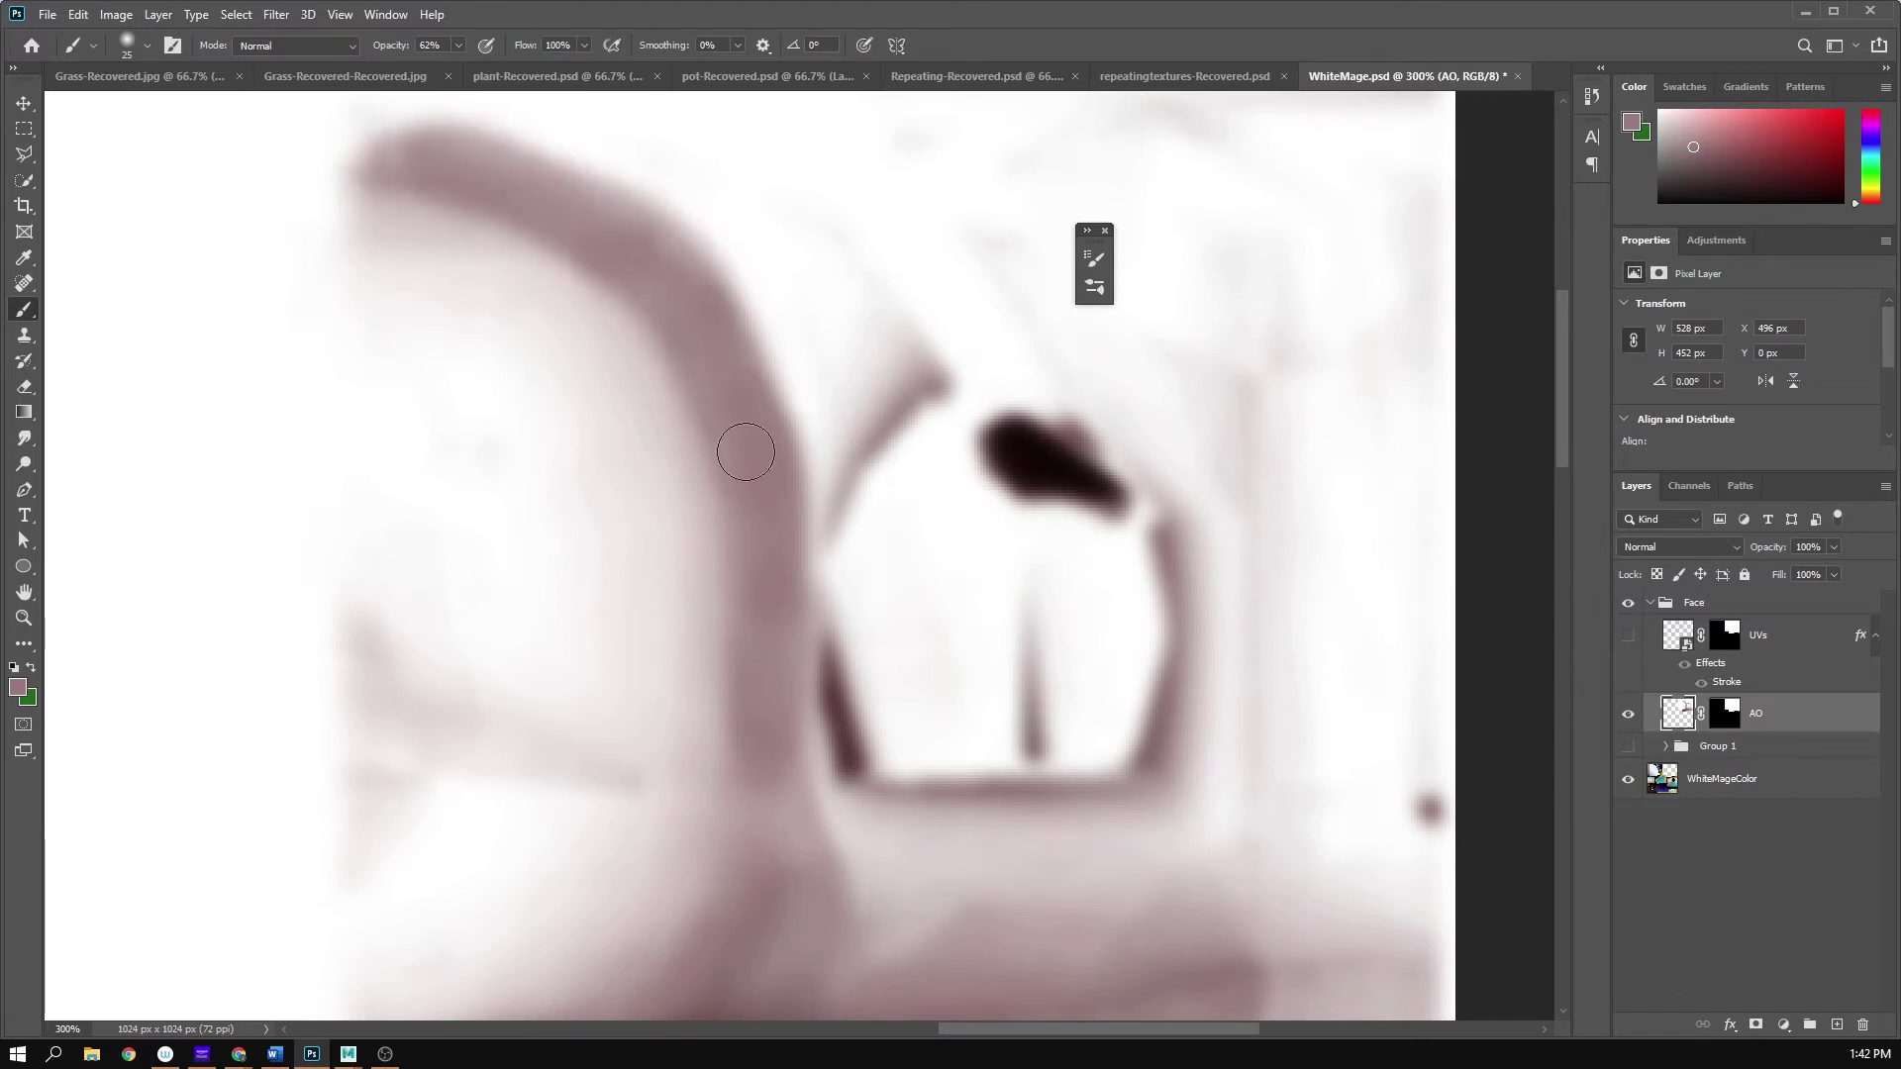
drag(336, 154, 440, 139)
- Fill the area beneath the white pentagon with mauve, and paint over it with dark brown sampled from the neck band
mouse_move(807, 681)
mouse_down()
mouse_move(825, 751)
mouse_move(809, 856)
mouse_up()
mouse_move(919, 779)
mouse_down()
mouse_move(950, 598)
mouse_move(878, 670)
mouse_move(835, 819)
mouse_move(878, 624)
mouse_move(950, 739)
mouse_move(912, 857)
mouse_up()
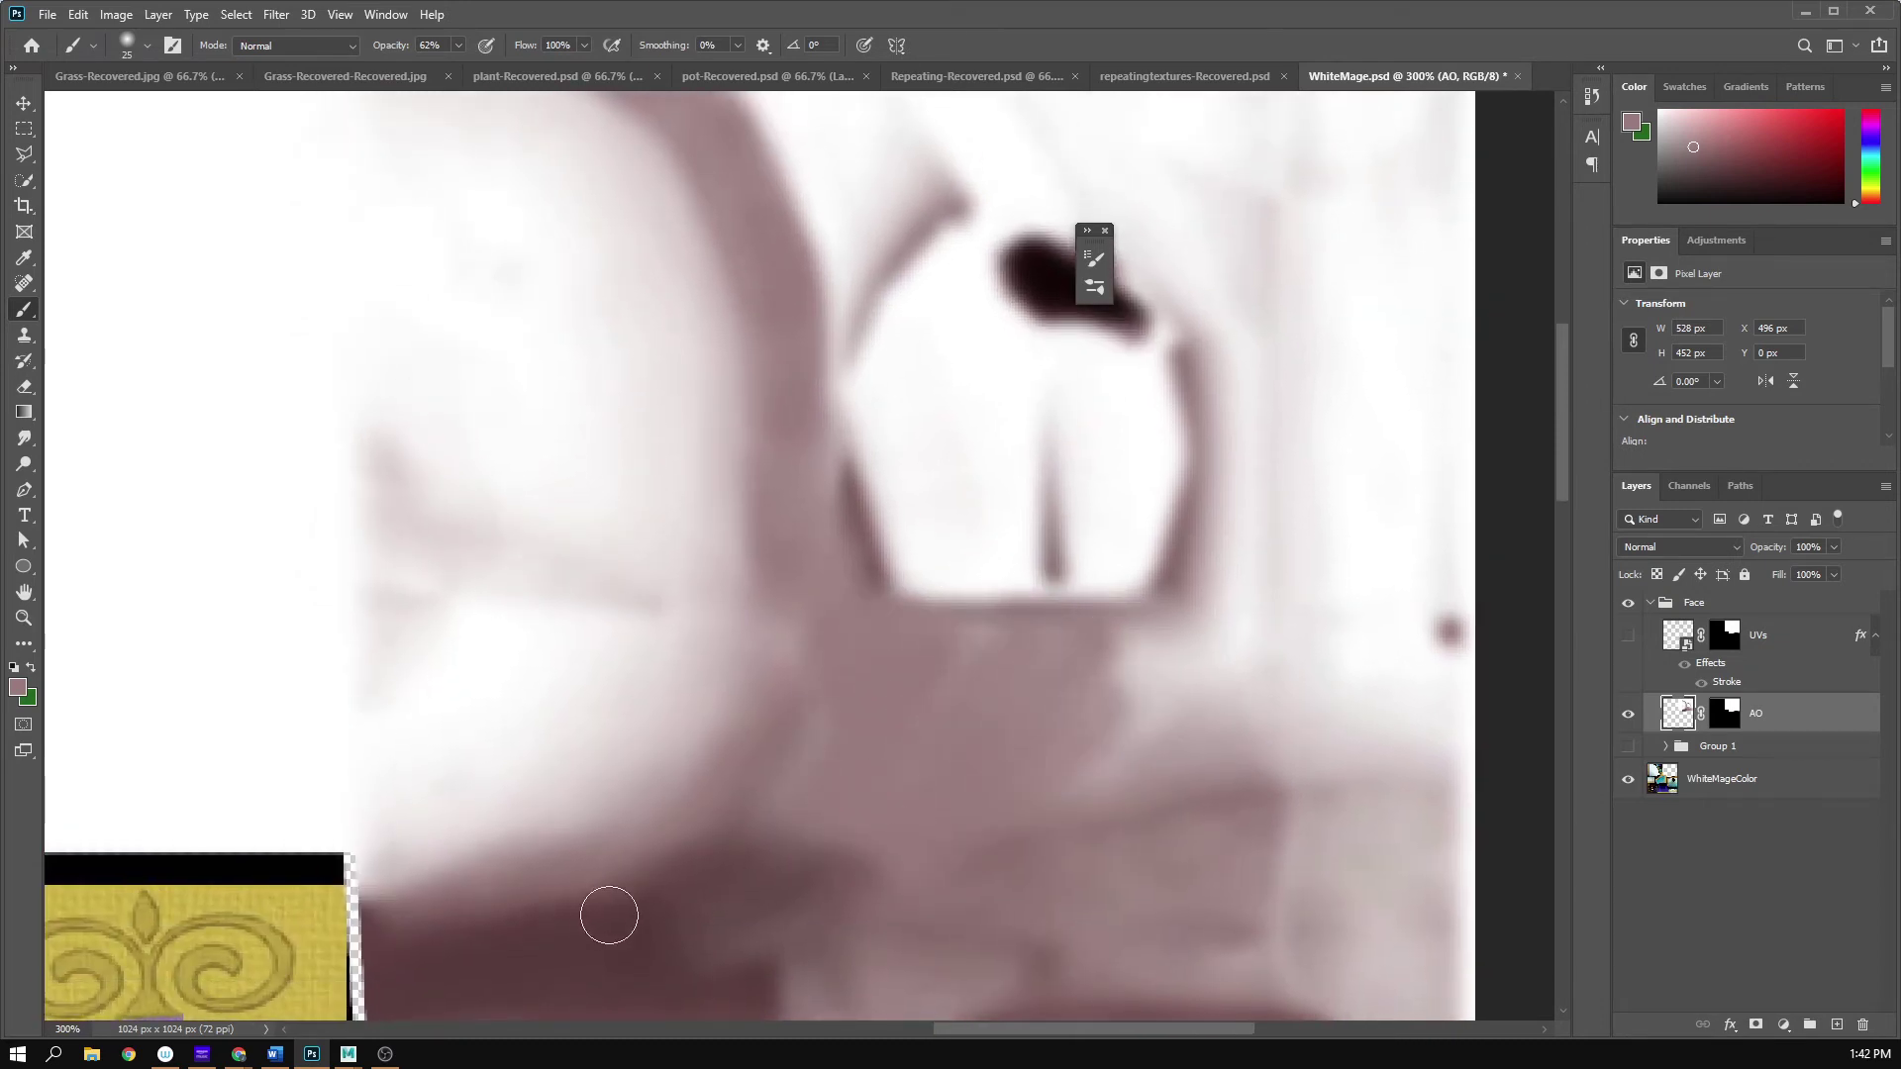
key(i)
click(627, 912)
key(b)
mouse_move(915, 688)
mouse_down()
mouse_move(836, 841)
mouse_move(875, 769)
mouse_move(951, 763)
mouse_move(734, 917)
mouse_move(984, 755)
mouse_move(992, 603)
mouse_move(887, 726)
mouse_move(1014, 789)
mouse_move(755, 831)
mouse_move(1150, 730)
mouse_move(1028, 710)
mouse_move(1005, 654)
mouse_move(768, 772)
mouse_move(1026, 759)
mouse_move(1025, 529)
mouse_up()
- Enlarge the brush to 51 px and fill the neck area solidly with dark brown down to its lower edge
right_click(1025, 530)
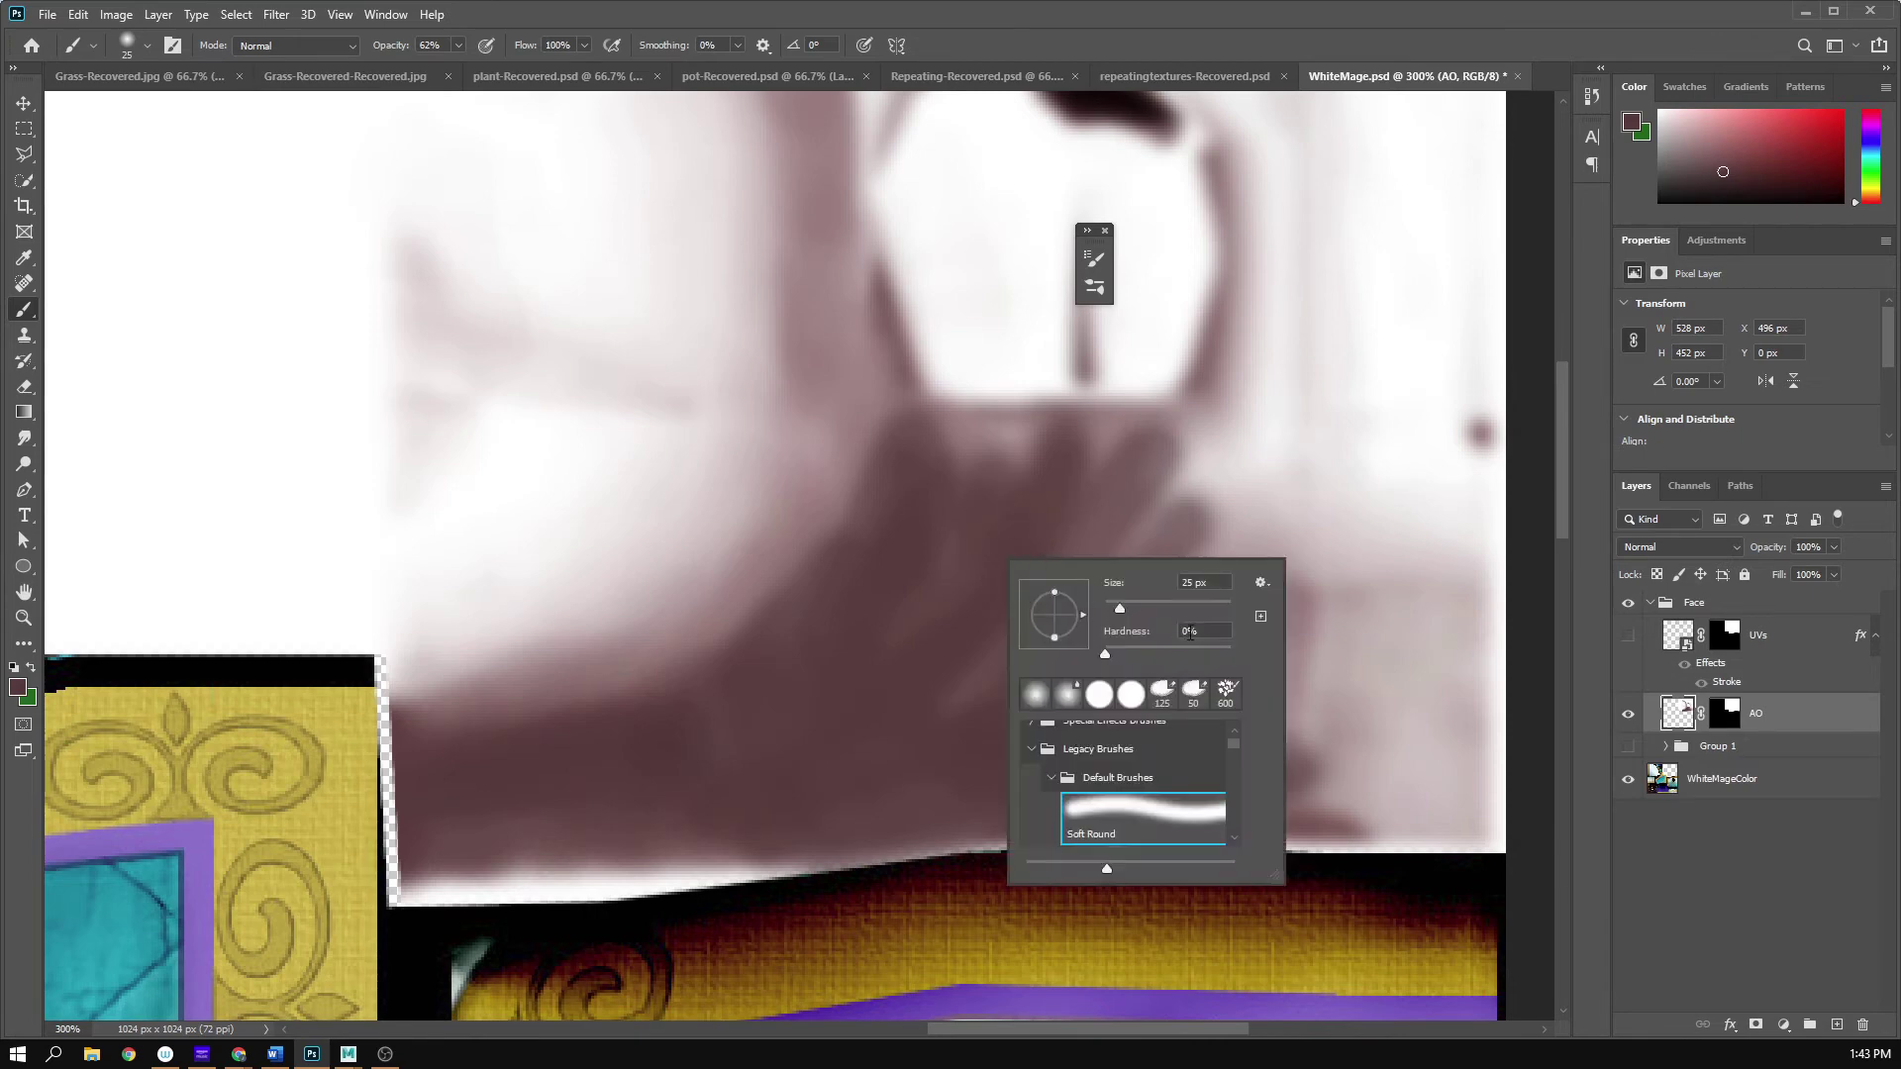
click(1136, 607)
key(Return)
mouse_move(921, 644)
mouse_down()
mouse_move(832, 751)
mouse_move(811, 679)
mouse_move(1006, 449)
mouse_move(1067, 497)
mouse_move(891, 776)
mouse_move(1036, 768)
mouse_move(763, 845)
mouse_move(714, 829)
mouse_move(526, 870)
mouse_move(752, 861)
mouse_up()
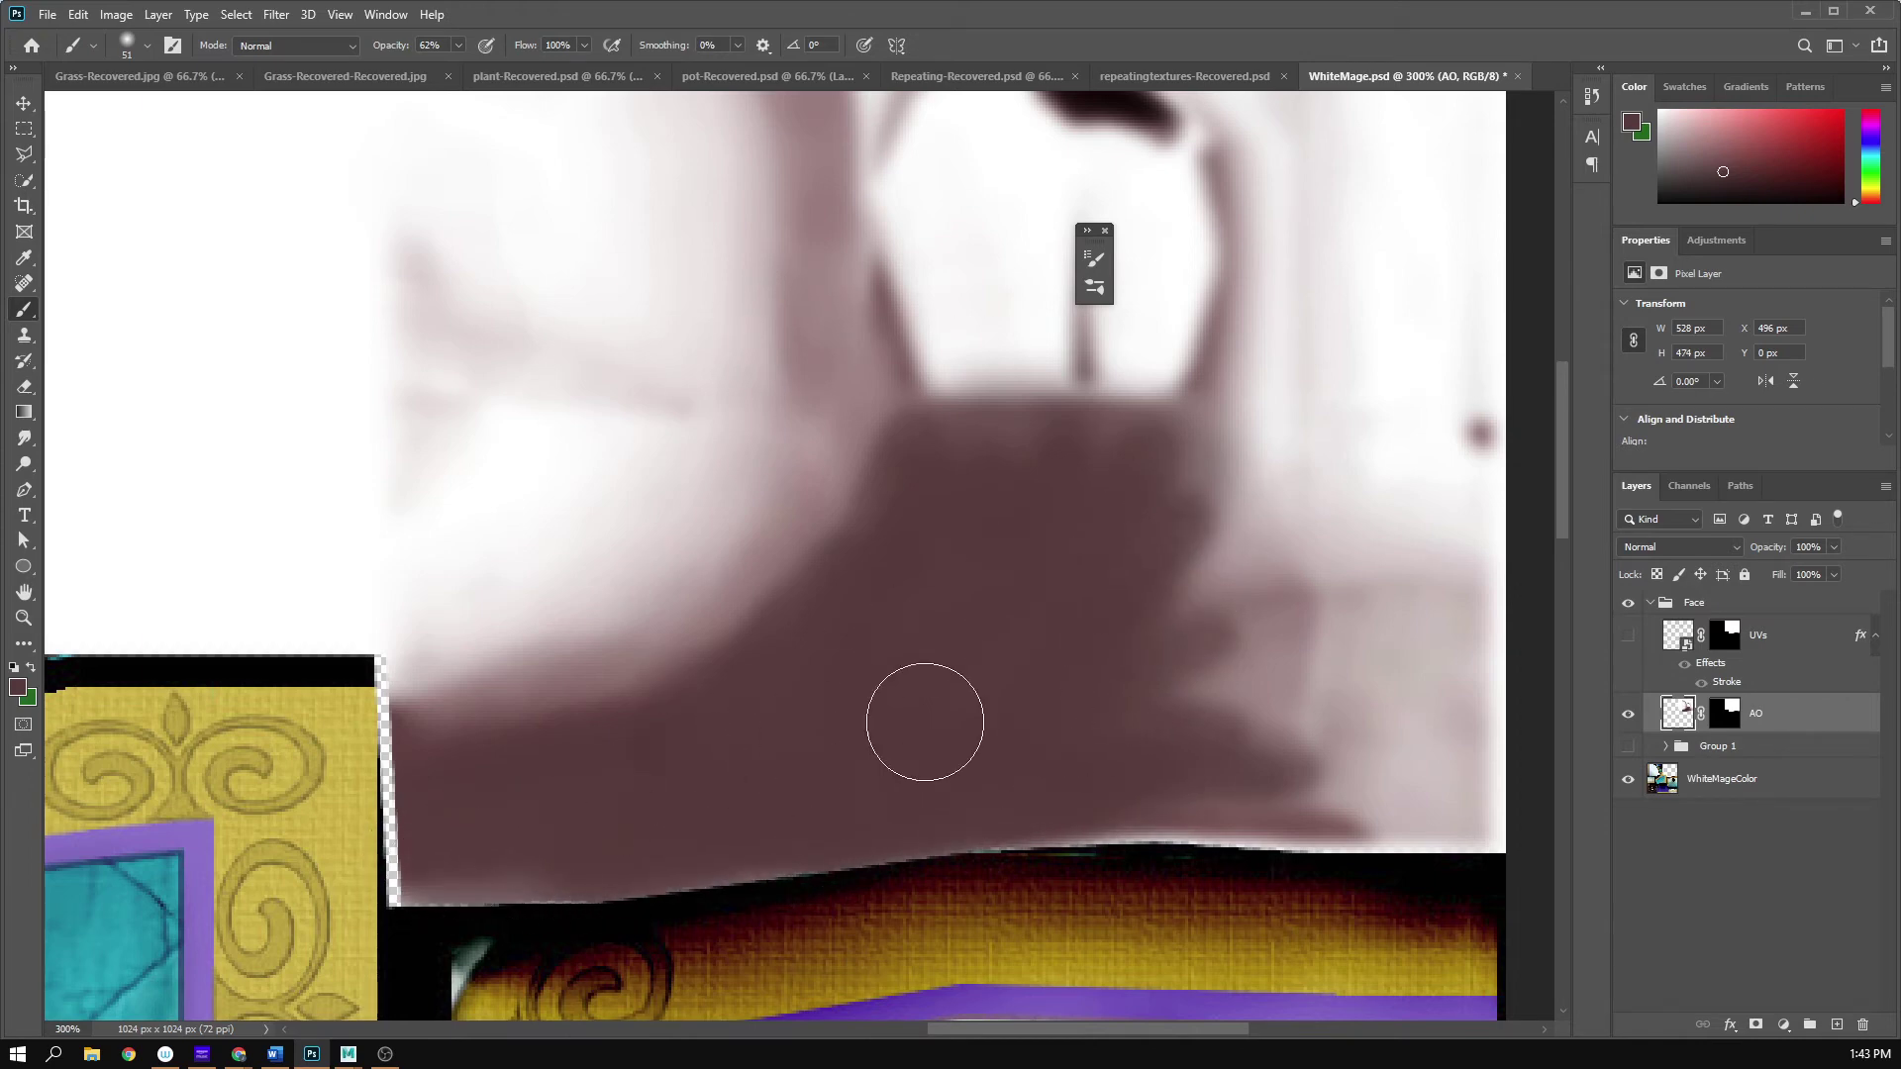
mouse_move(475, 881)
mouse_down()
mouse_move(572, 897)
mouse_move(827, 882)
mouse_move(1119, 814)
mouse_up()
- Cover the mauve band along the face's curved outer edge with dark brown, from the jaw corner to its upper end
drag(1095, 531, 1086, 618)
drag(891, 522, 902, 582)
mouse_move(876, 445)
mouse_down()
mouse_move(835, 530)
mouse_move(822, 673)
mouse_up()
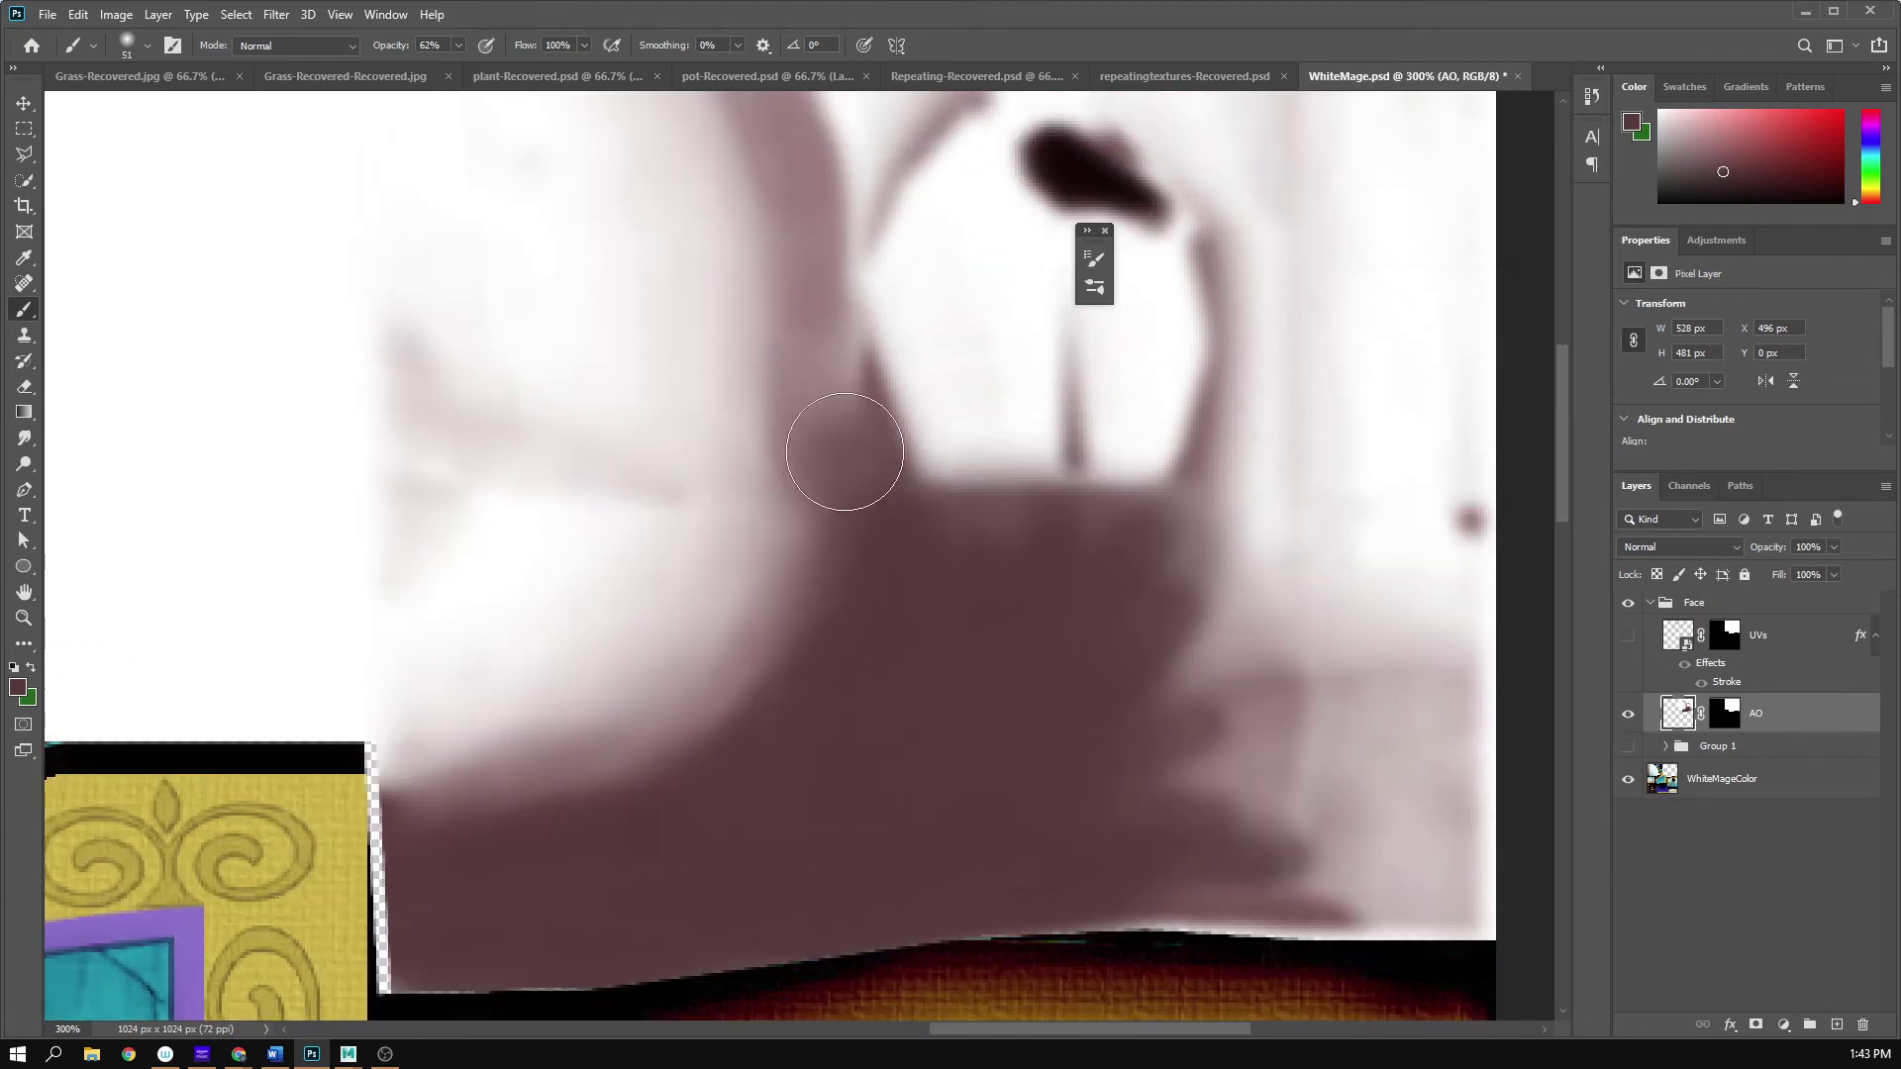
key(ctrl+z)
drag(878, 562, 873, 316)
mouse_move(928, 514)
mouse_down()
mouse_move(1262, 584)
mouse_move(1255, 703)
mouse_up()
scroll(925, 919, up, 3)
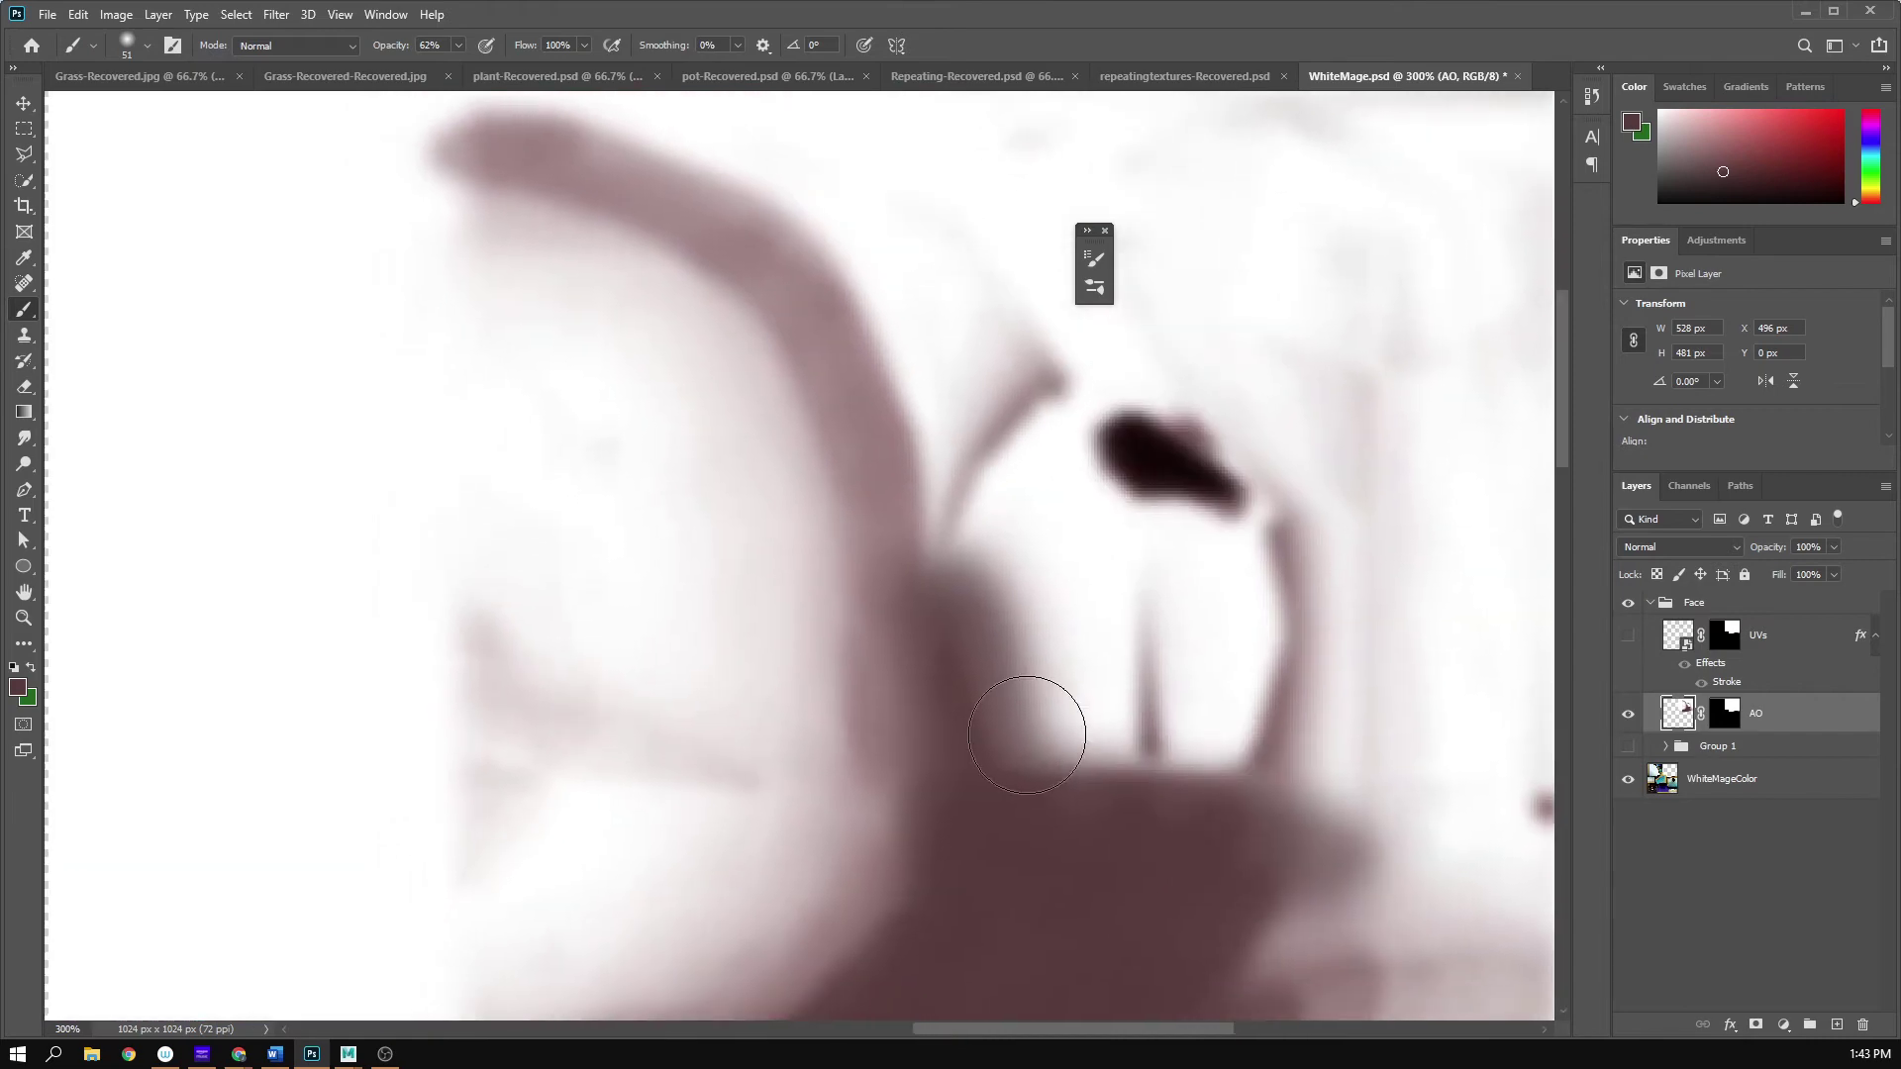
mouse_move(984, 466)
mouse_down()
mouse_move(950, 429)
mouse_move(953, 396)
mouse_up()
drag(987, 441, 995, 546)
mouse_move(987, 476)
mouse_down()
mouse_move(958, 432)
mouse_move(965, 594)
mouse_move(848, 318)
mouse_move(552, 191)
mouse_move(764, 264)
mouse_move(603, 207)
mouse_move(679, 207)
mouse_move(904, 476)
mouse_move(968, 903)
mouse_up()
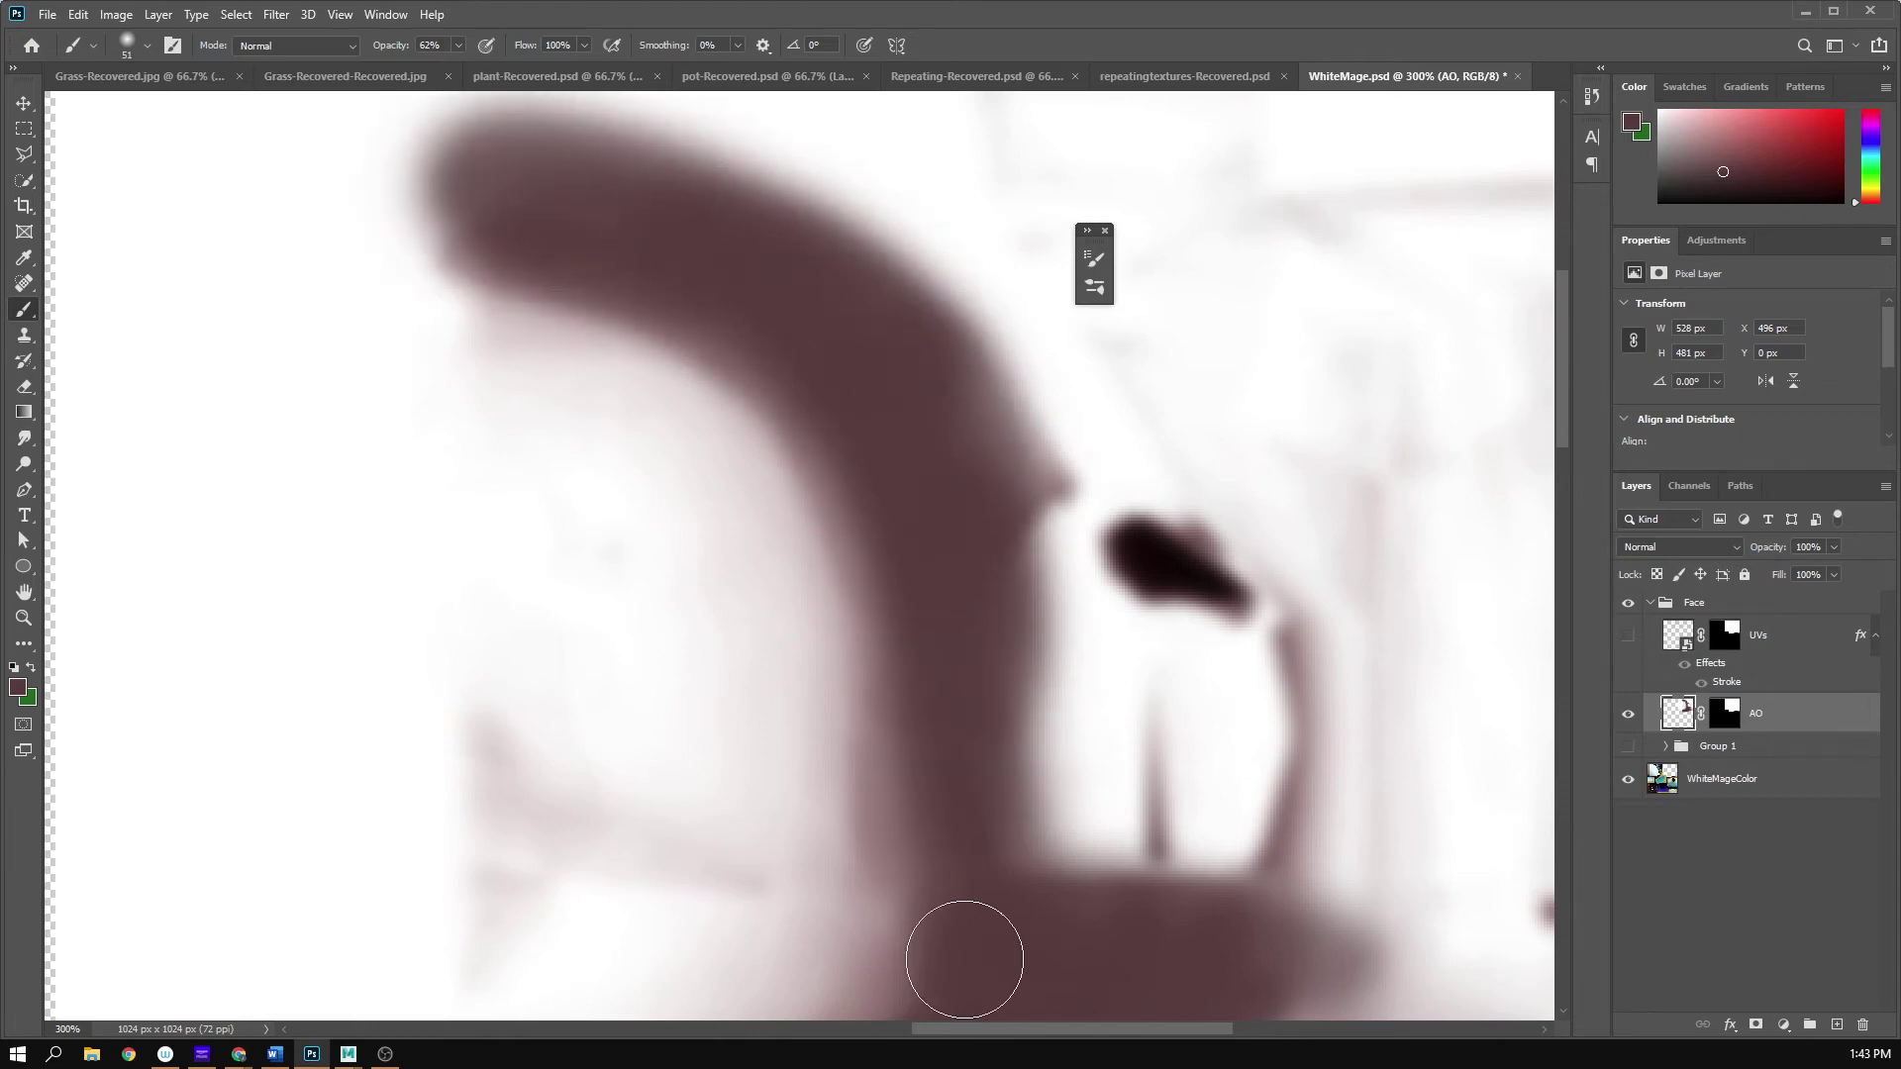
- Check the painted face shadows against the whole texture, return to the Brush tool, and save WhiteMage.psd
key(z)
alt+click(917, 830)
alt+click(921, 809)
alt+click(847, 729)
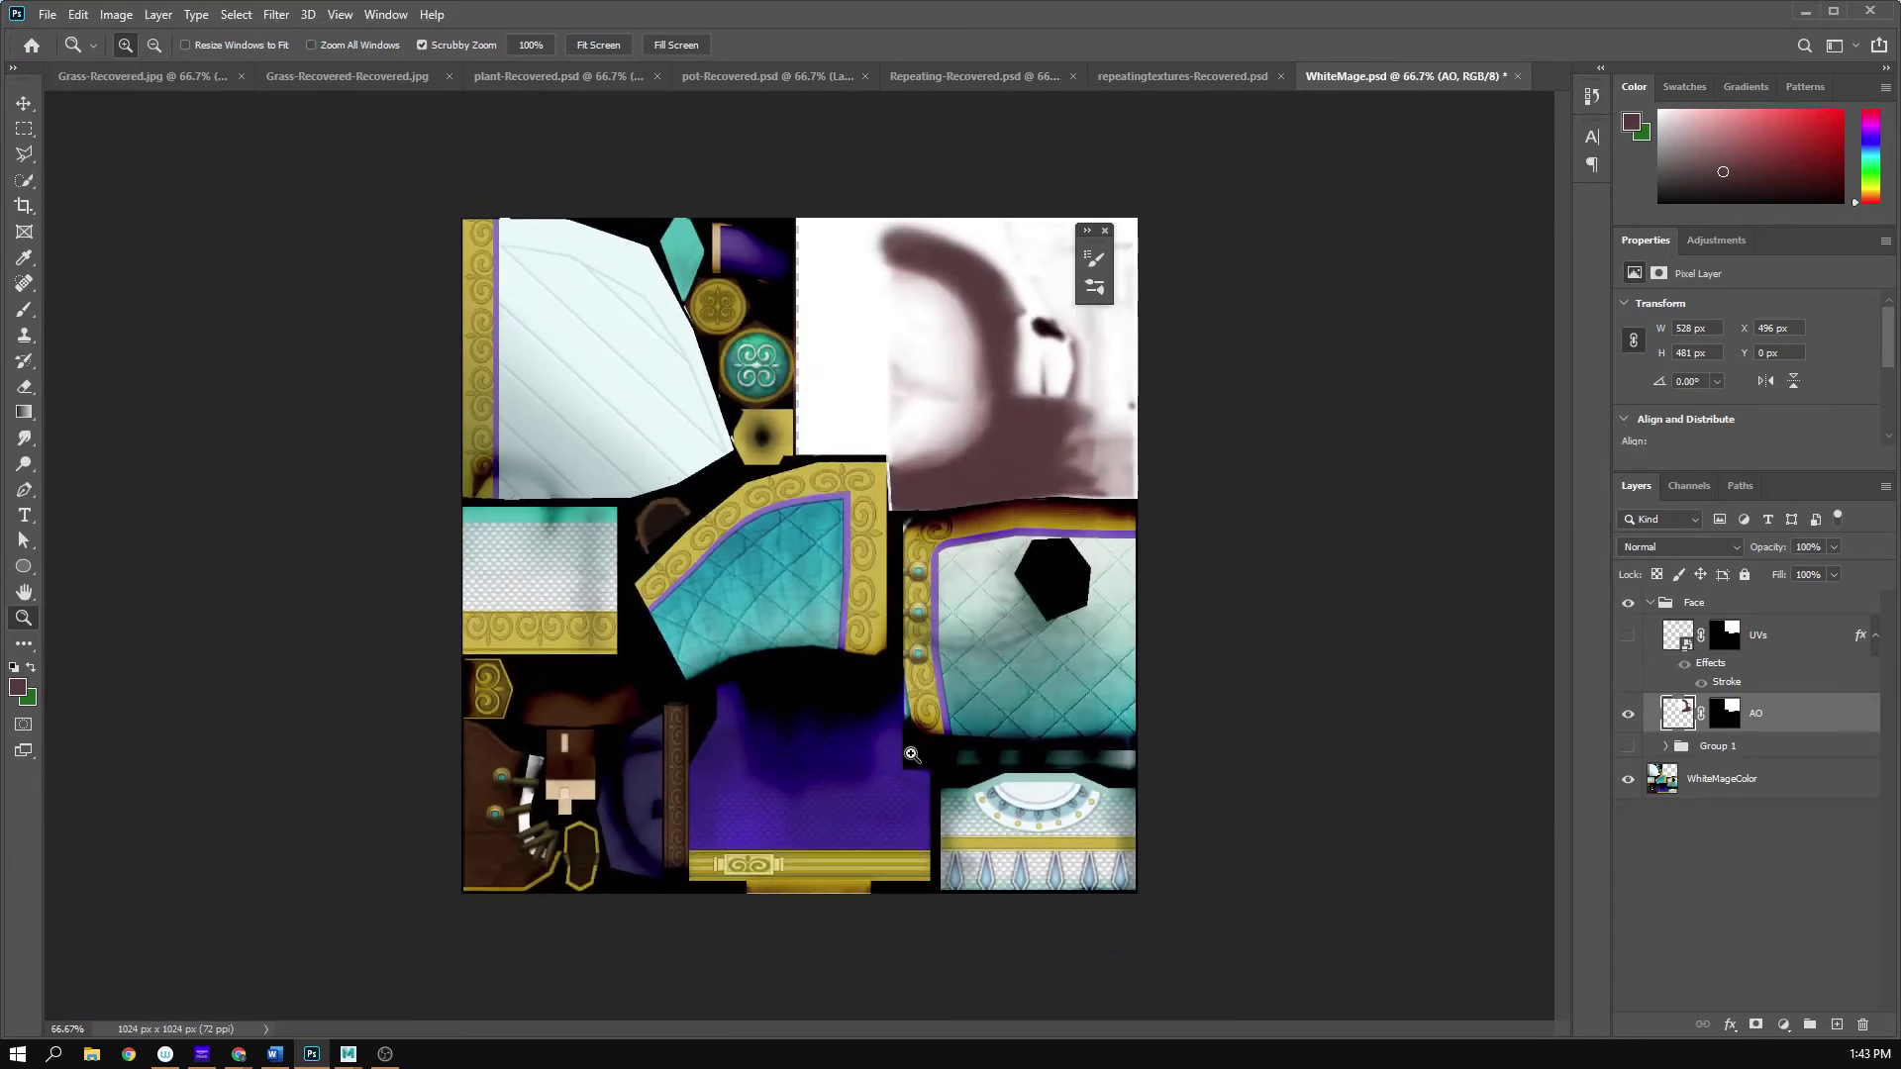
click(904, 734)
drag(1030, 261, 798, 568)
key(b)
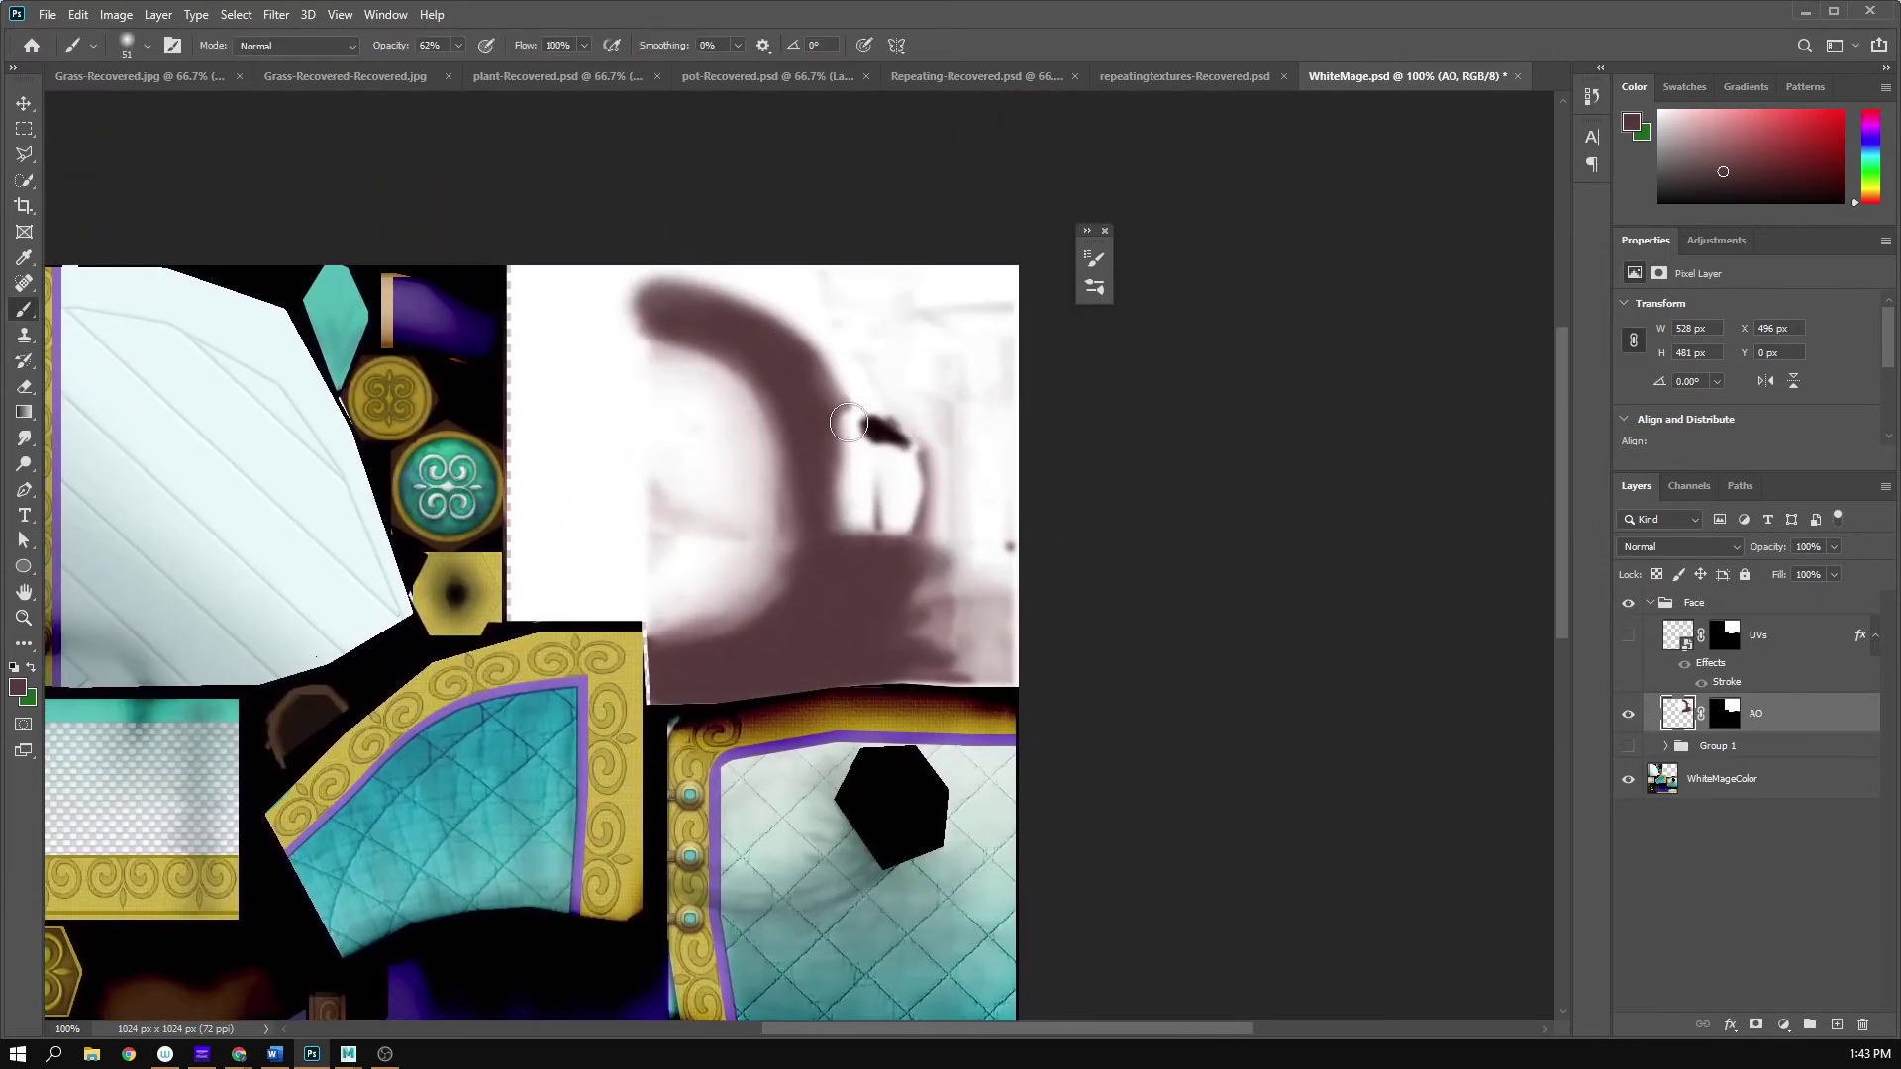
key(ctrl+s)
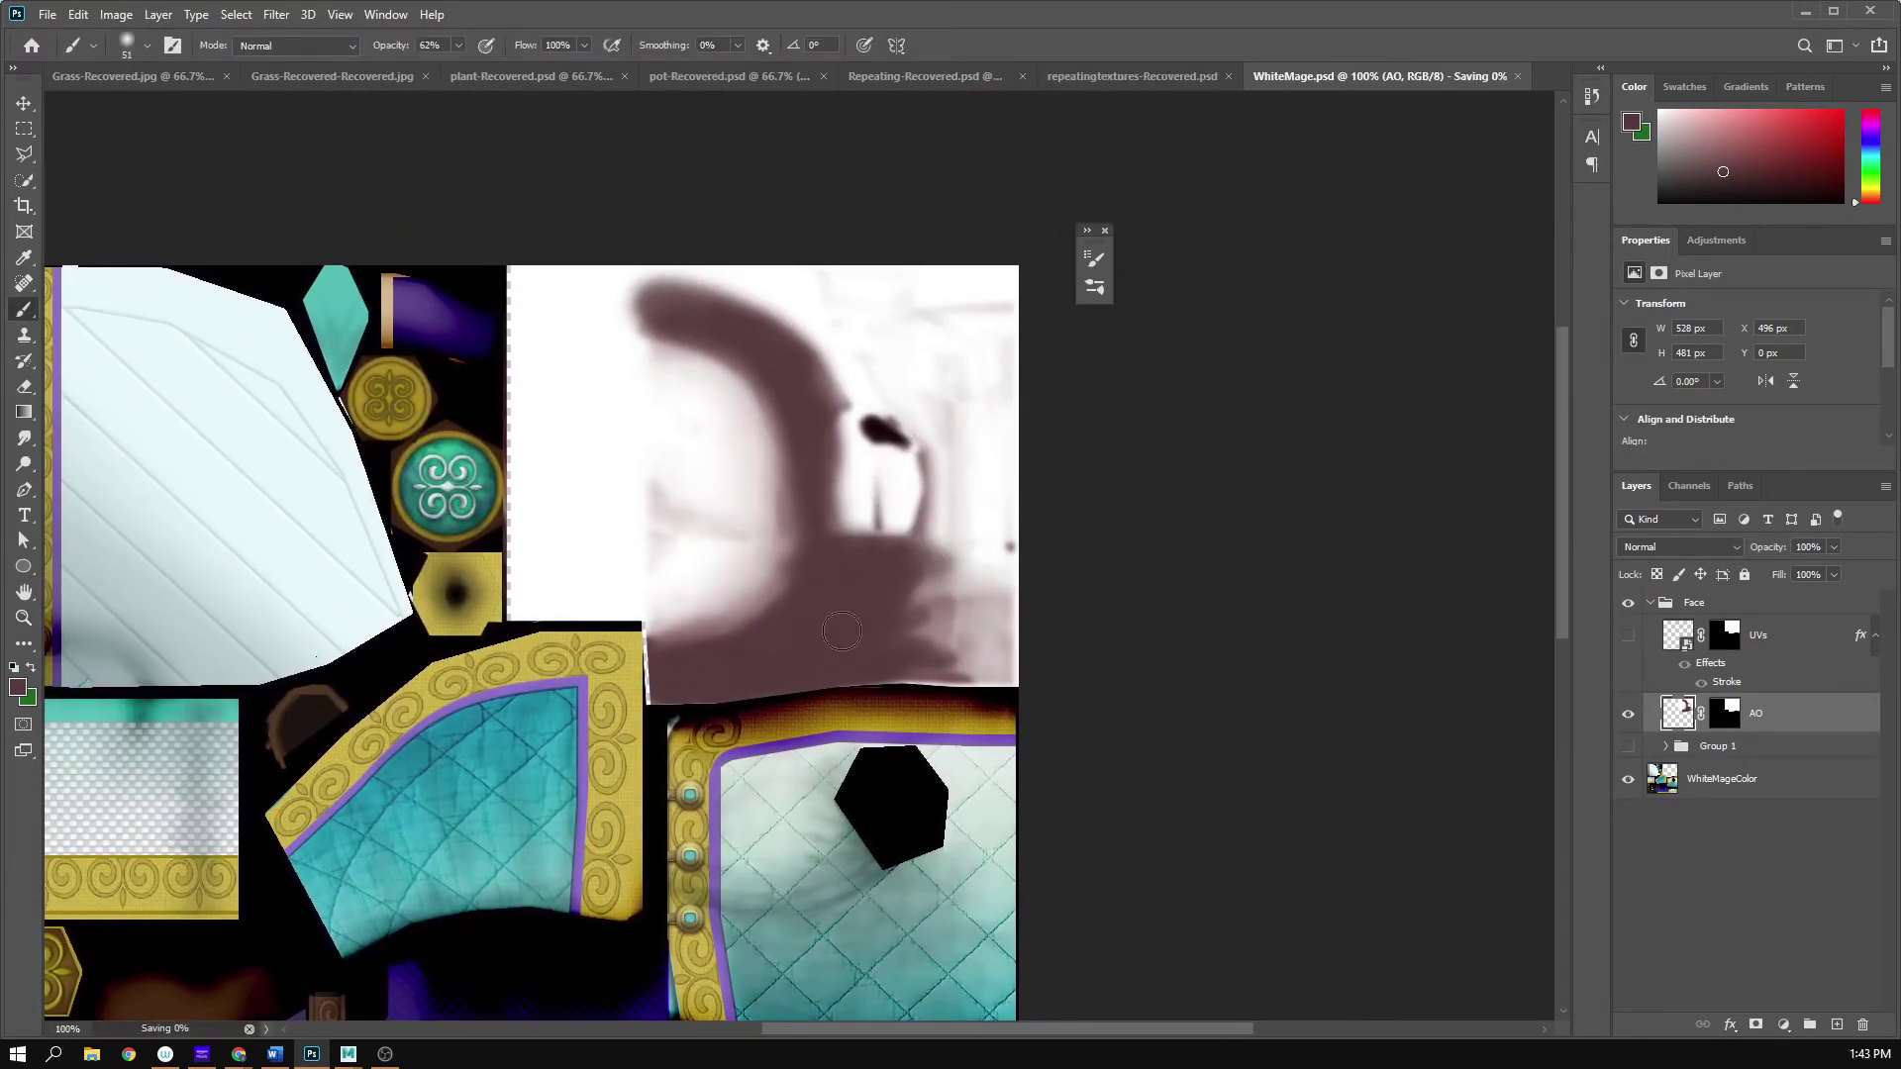
- Switch to Maya and examine the painted jaw and neck shadows on the White Mage's face from below and from the side
mouse_move(352, 1057)
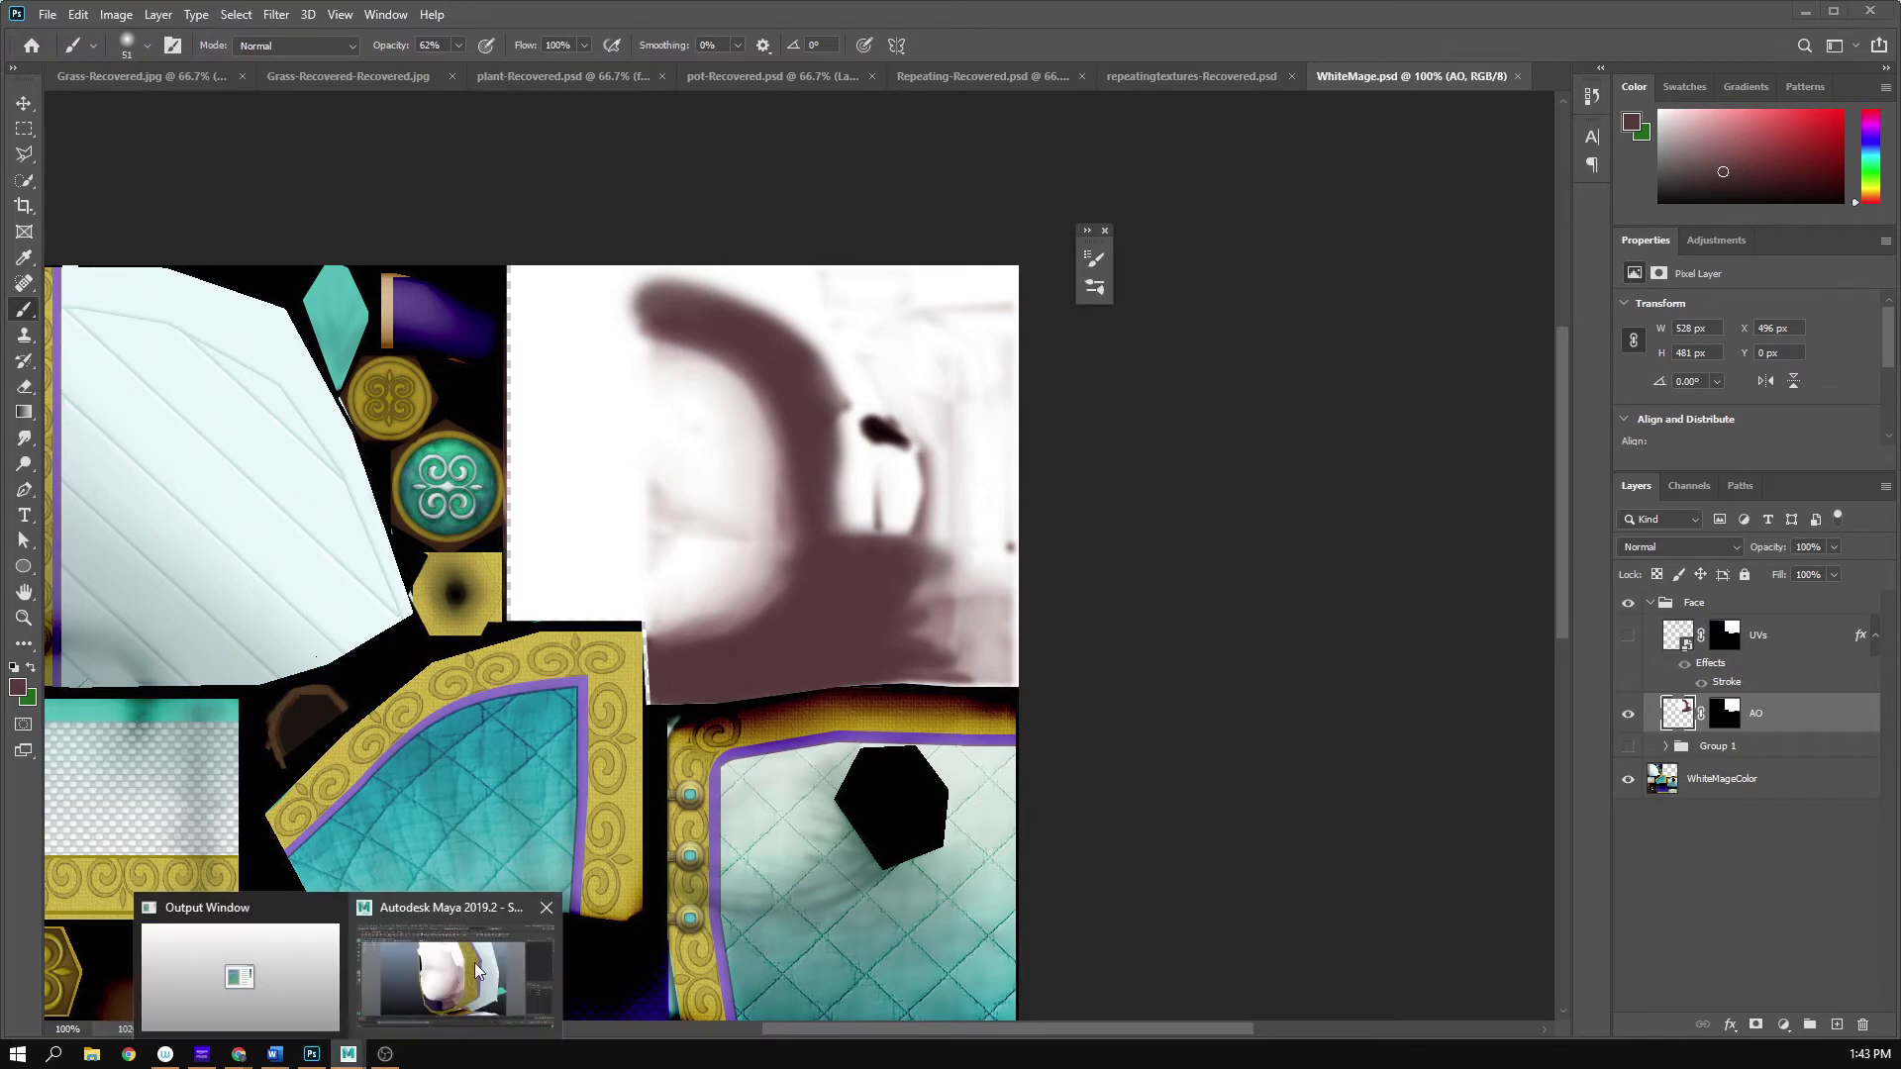
click(481, 960)
alt+drag(680, 679, 998, 741)
alt+right_drag(1174, 710, 1040, 657)
mouse_move(1039, 657)
alt+mouse_down()
mouse_move(1138, 666)
mouse_move(991, 655)
mouse_move(1008, 638)
alt+mouse_up()
alt+right_drag(1007, 638, 1145, 533)
alt+drag(1145, 533, 1137, 479)
alt+right_drag(1137, 479, 1163, 513)
alt+drag(1163, 514, 1146, 521)
alt+right_drag(1145, 521, 1151, 520)
alt+drag(1031, 540, 1116, 595)
click(969, 616)
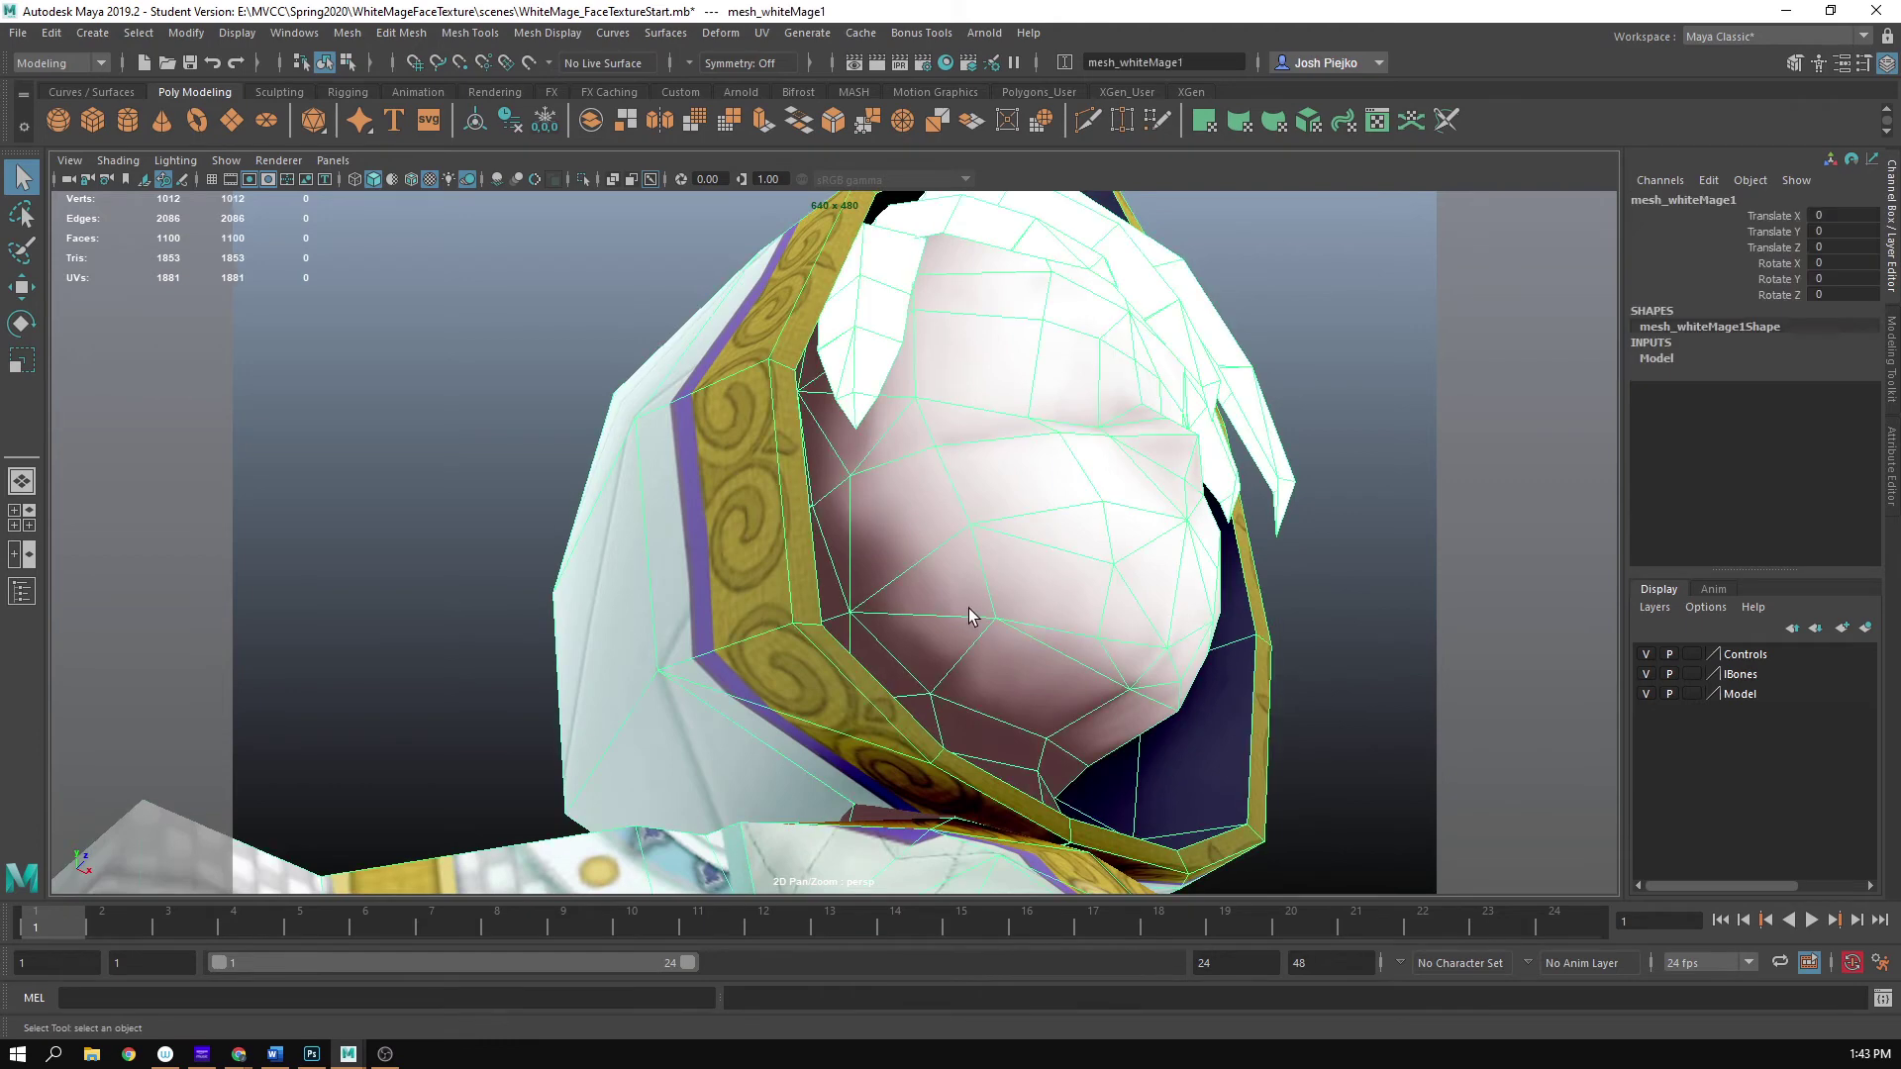
alt+drag(1073, 642, 907, 628)
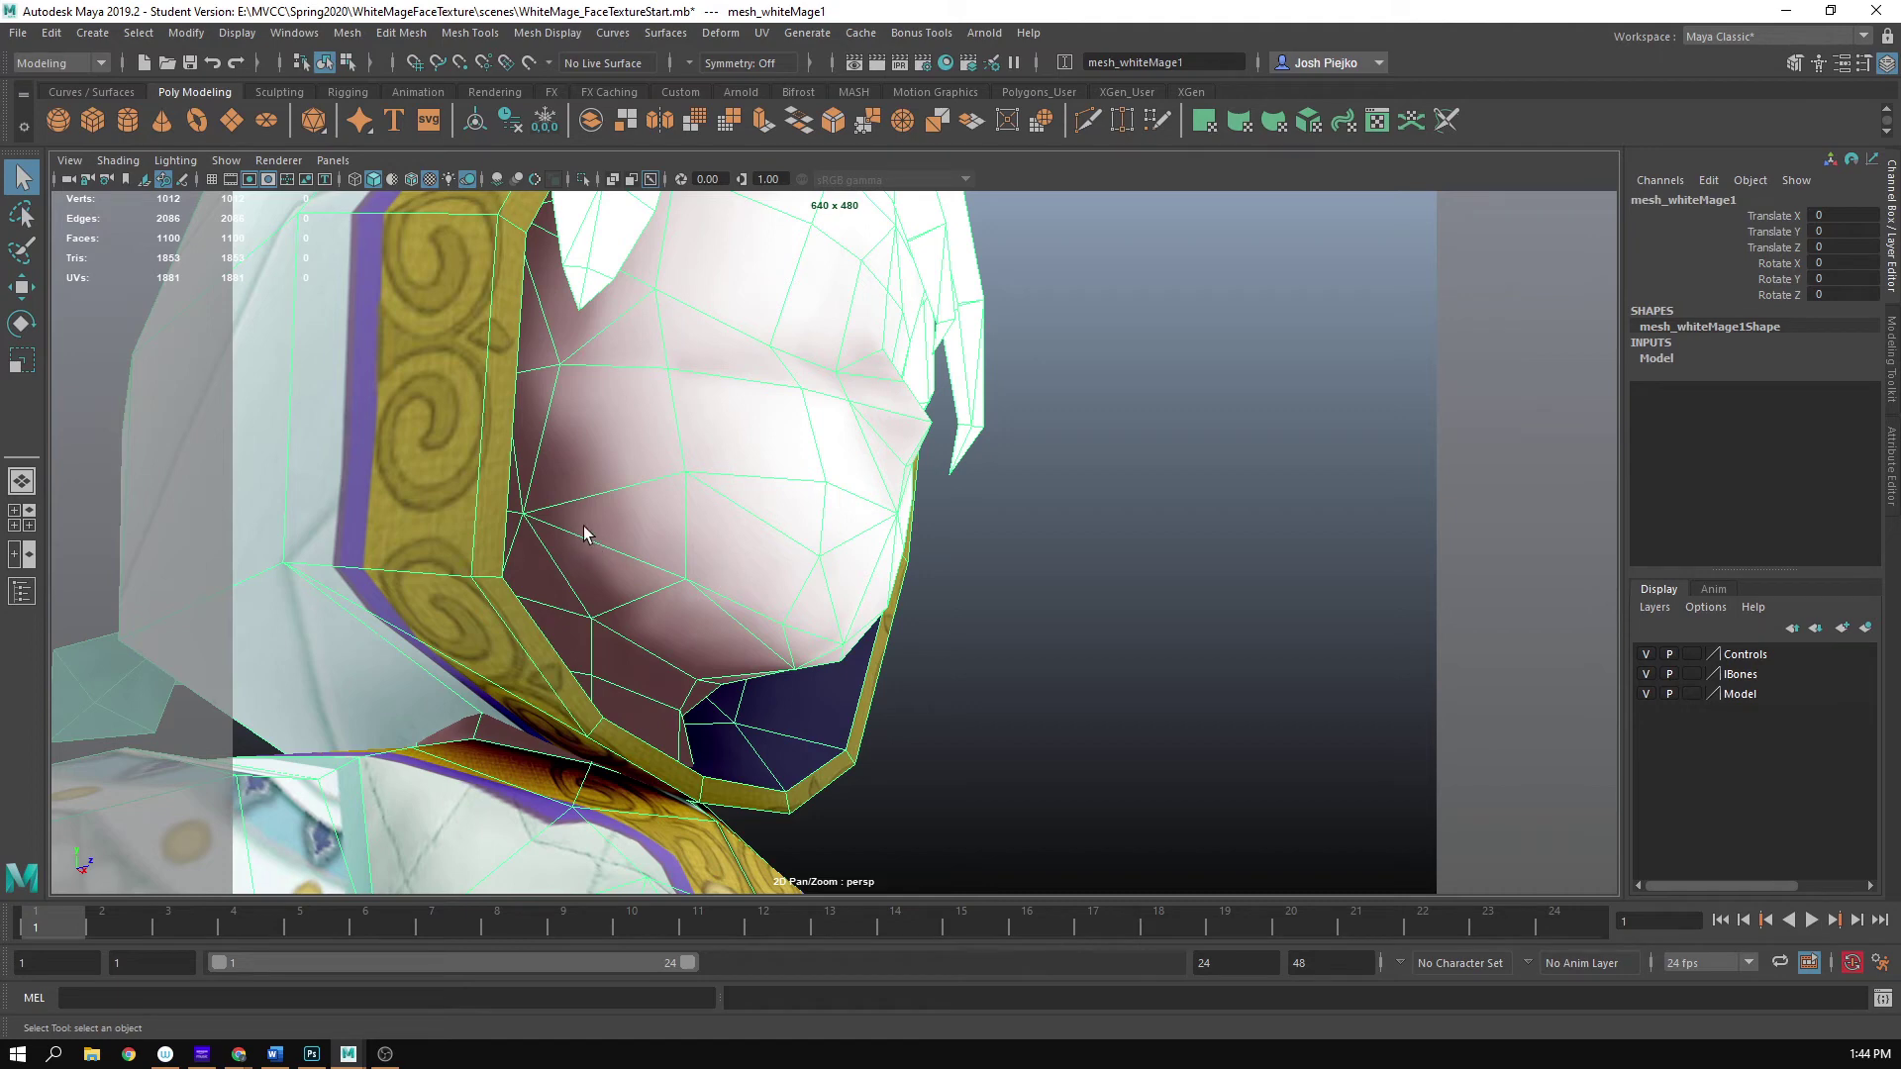
alt+drag(547, 406, 646, 579)
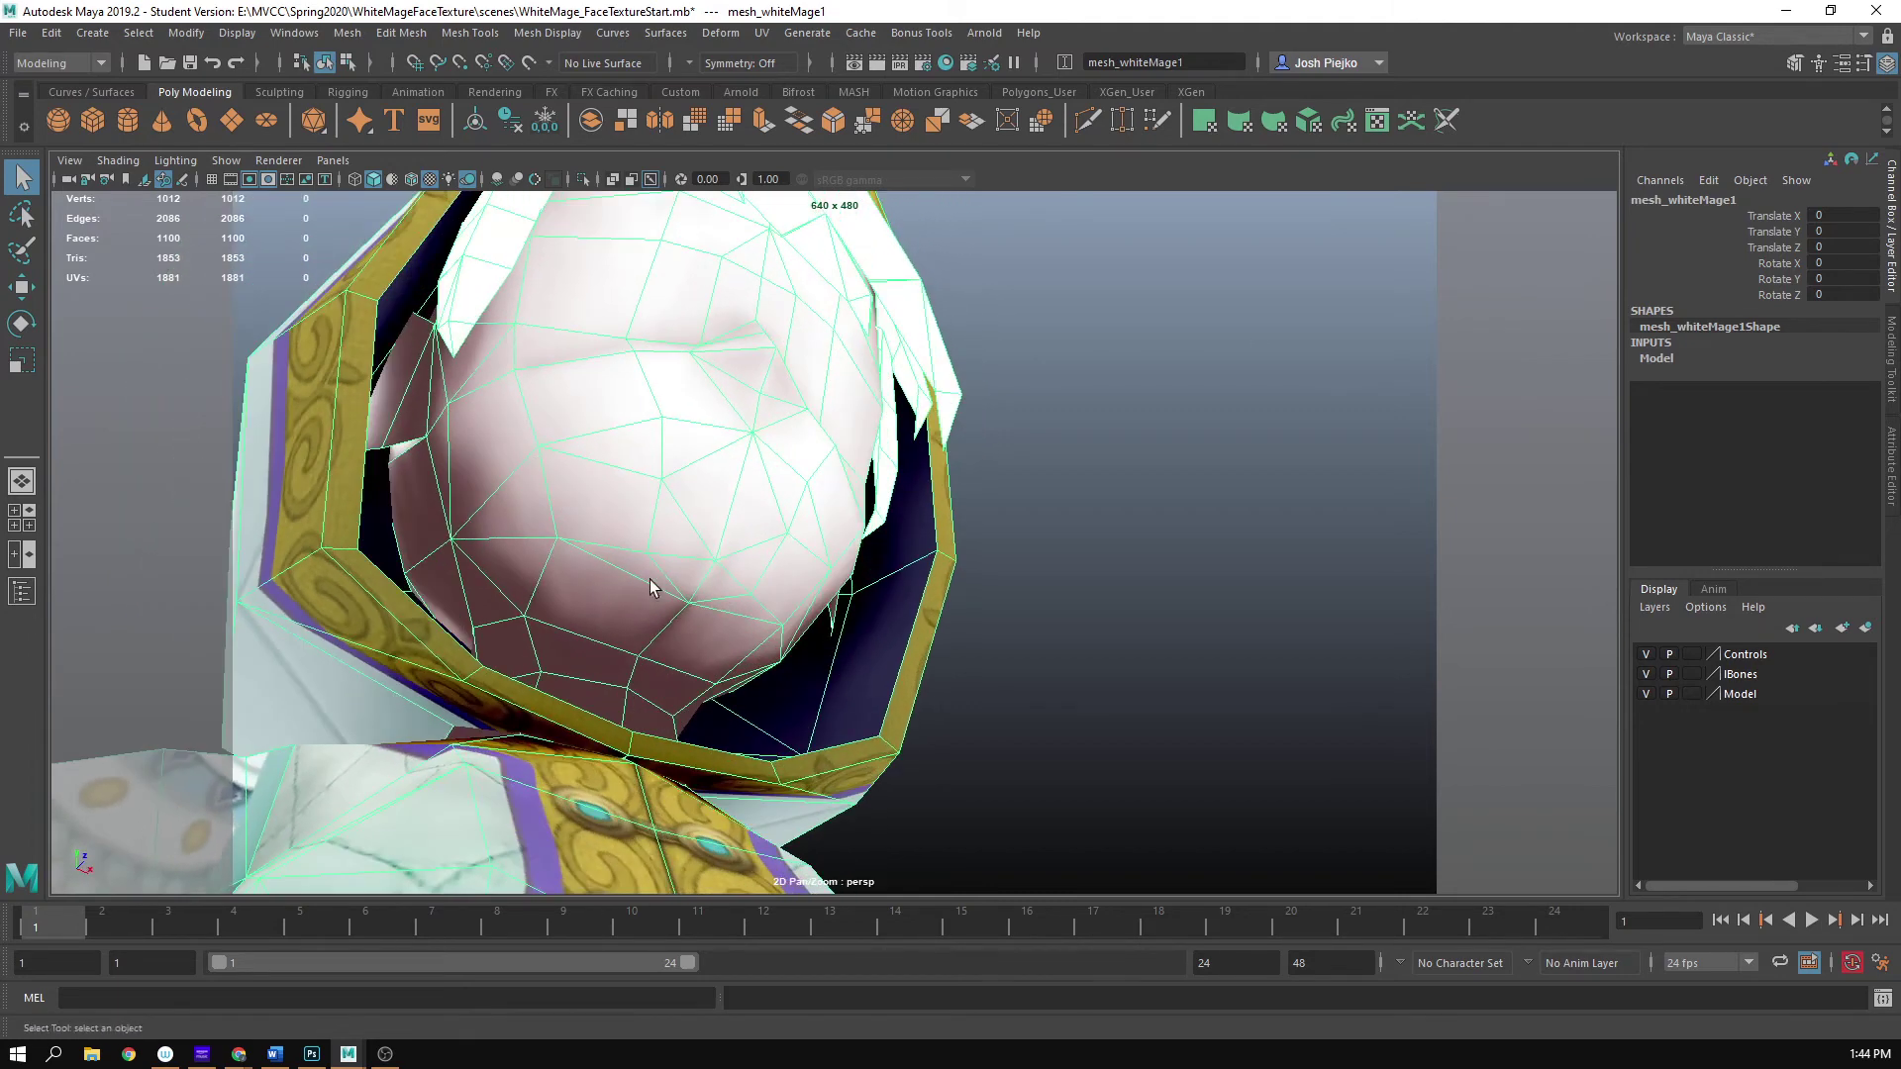
- Return to Photoshop and compare the jaw shadow's edge with the UV wireframe, leaving the UVs layer hidden
click(1785, 11)
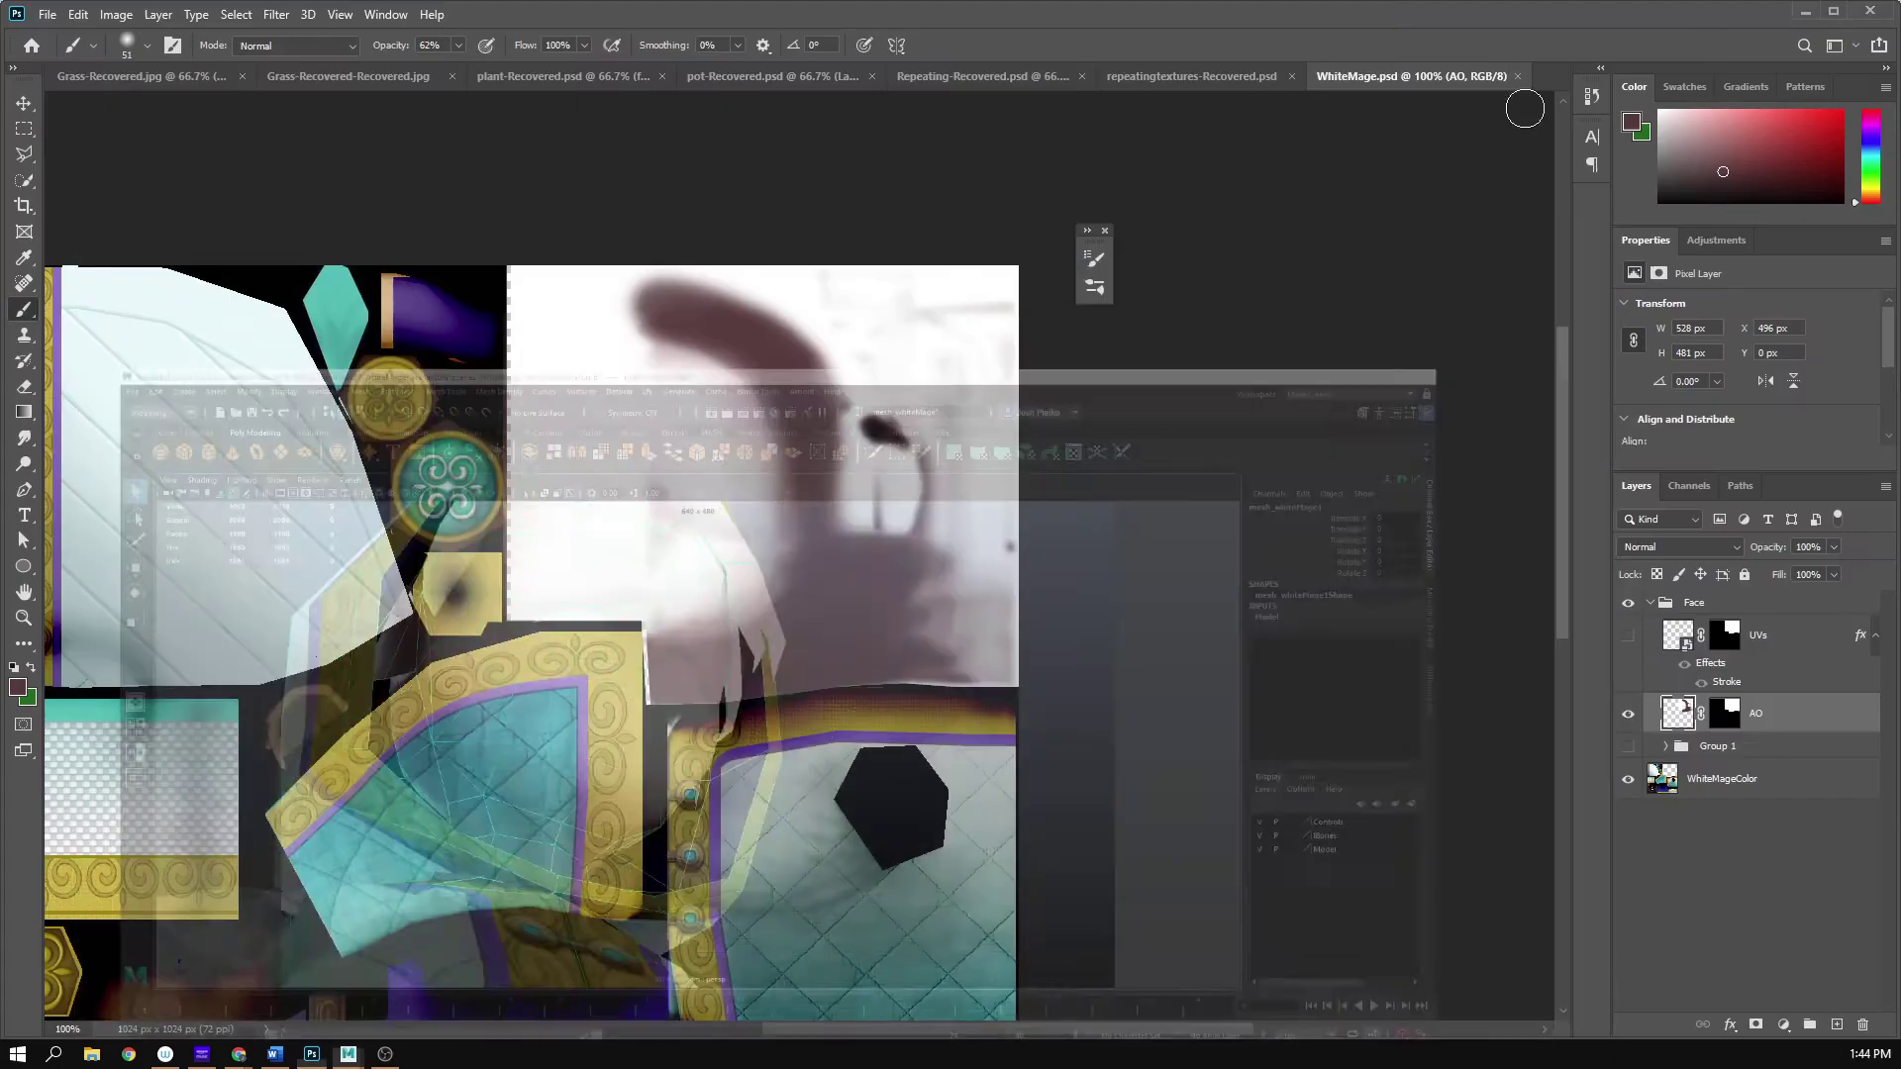
click(716, 538)
drag(489, 768, 596, 522)
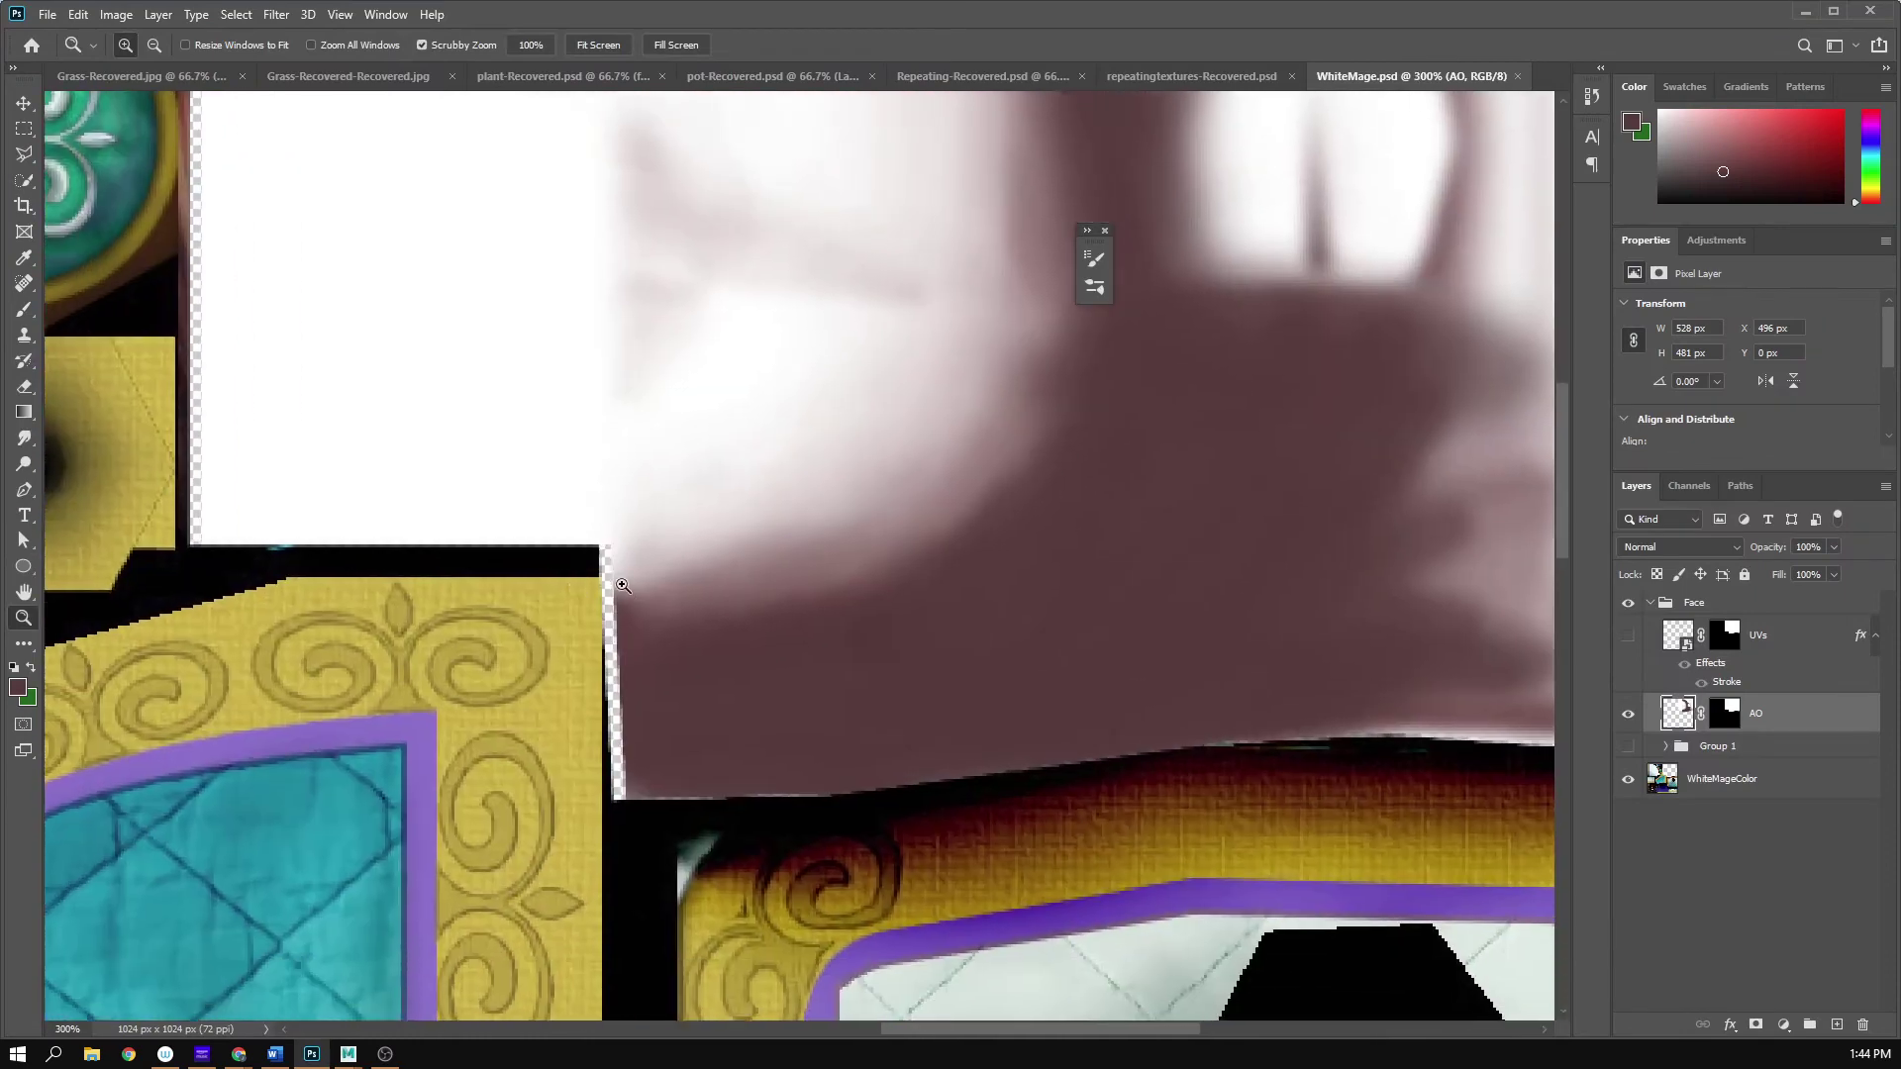
click(630, 585)
click(632, 586)
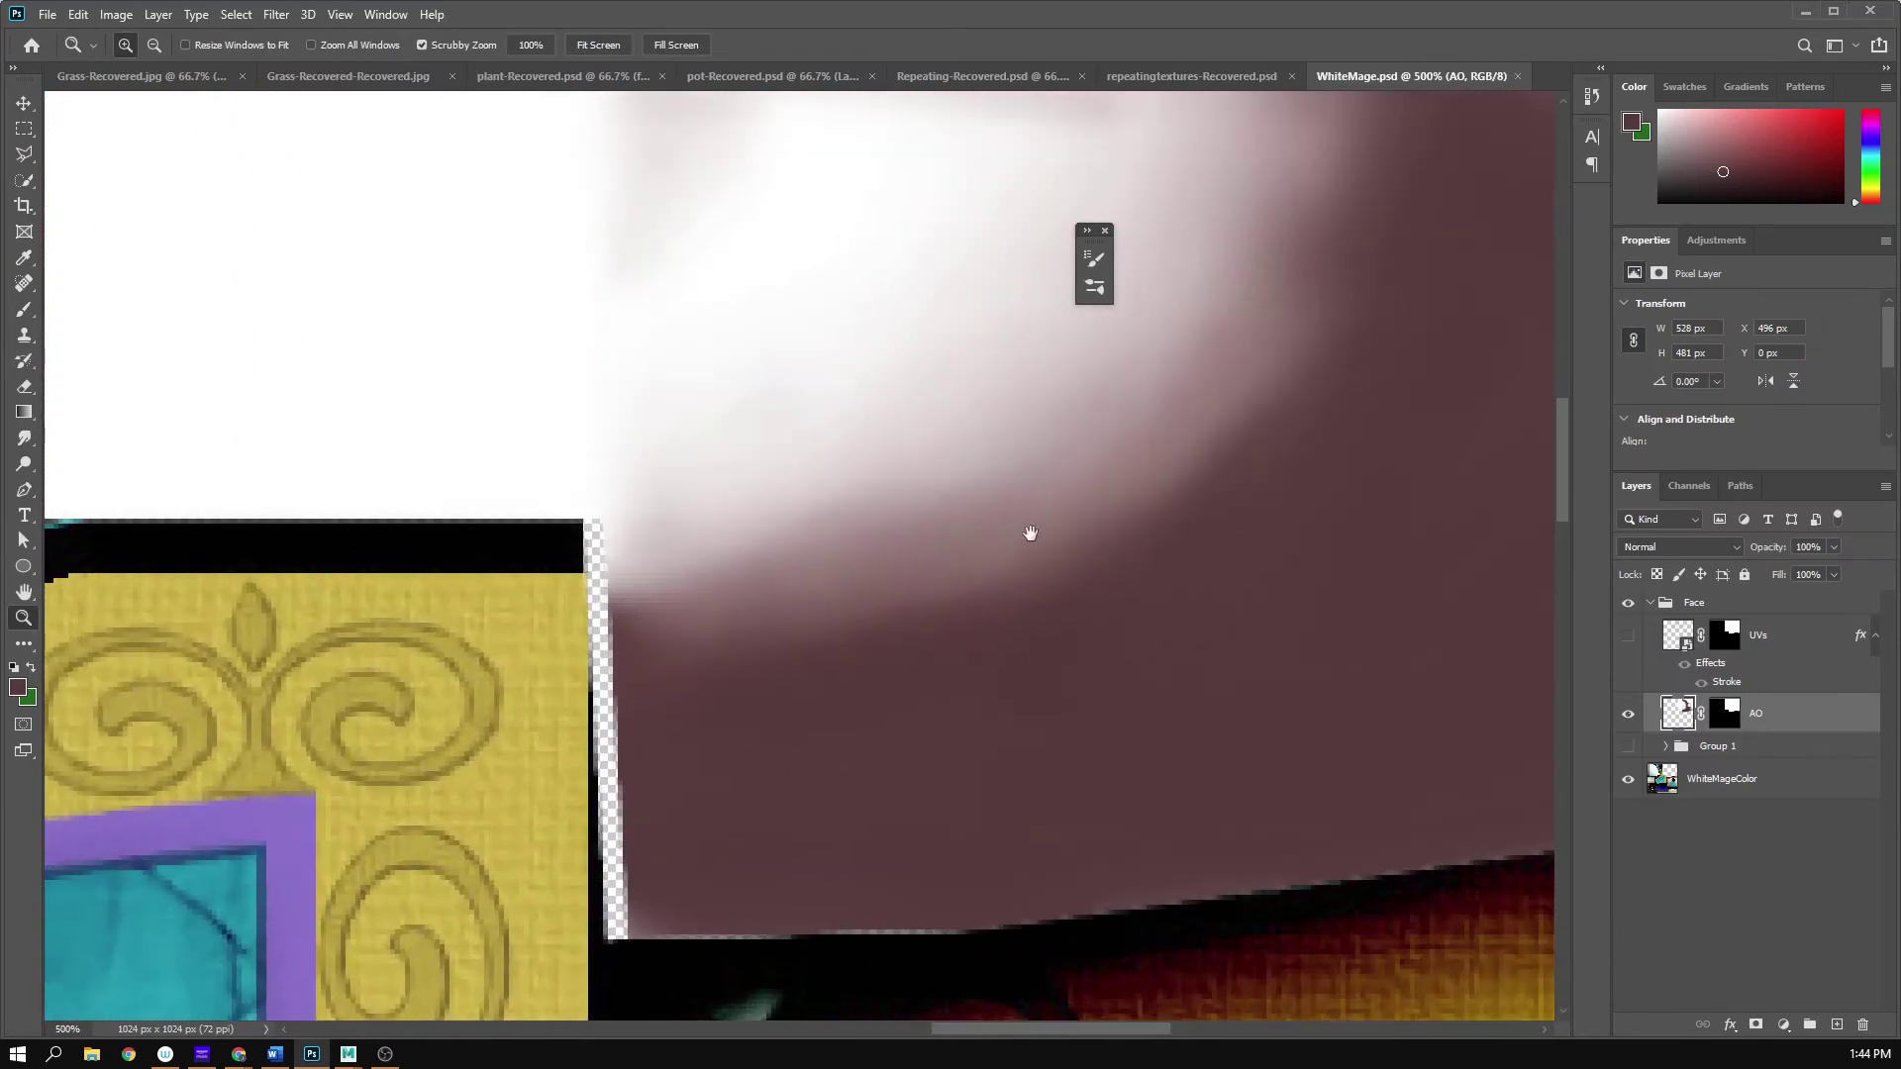
click(1627, 639)
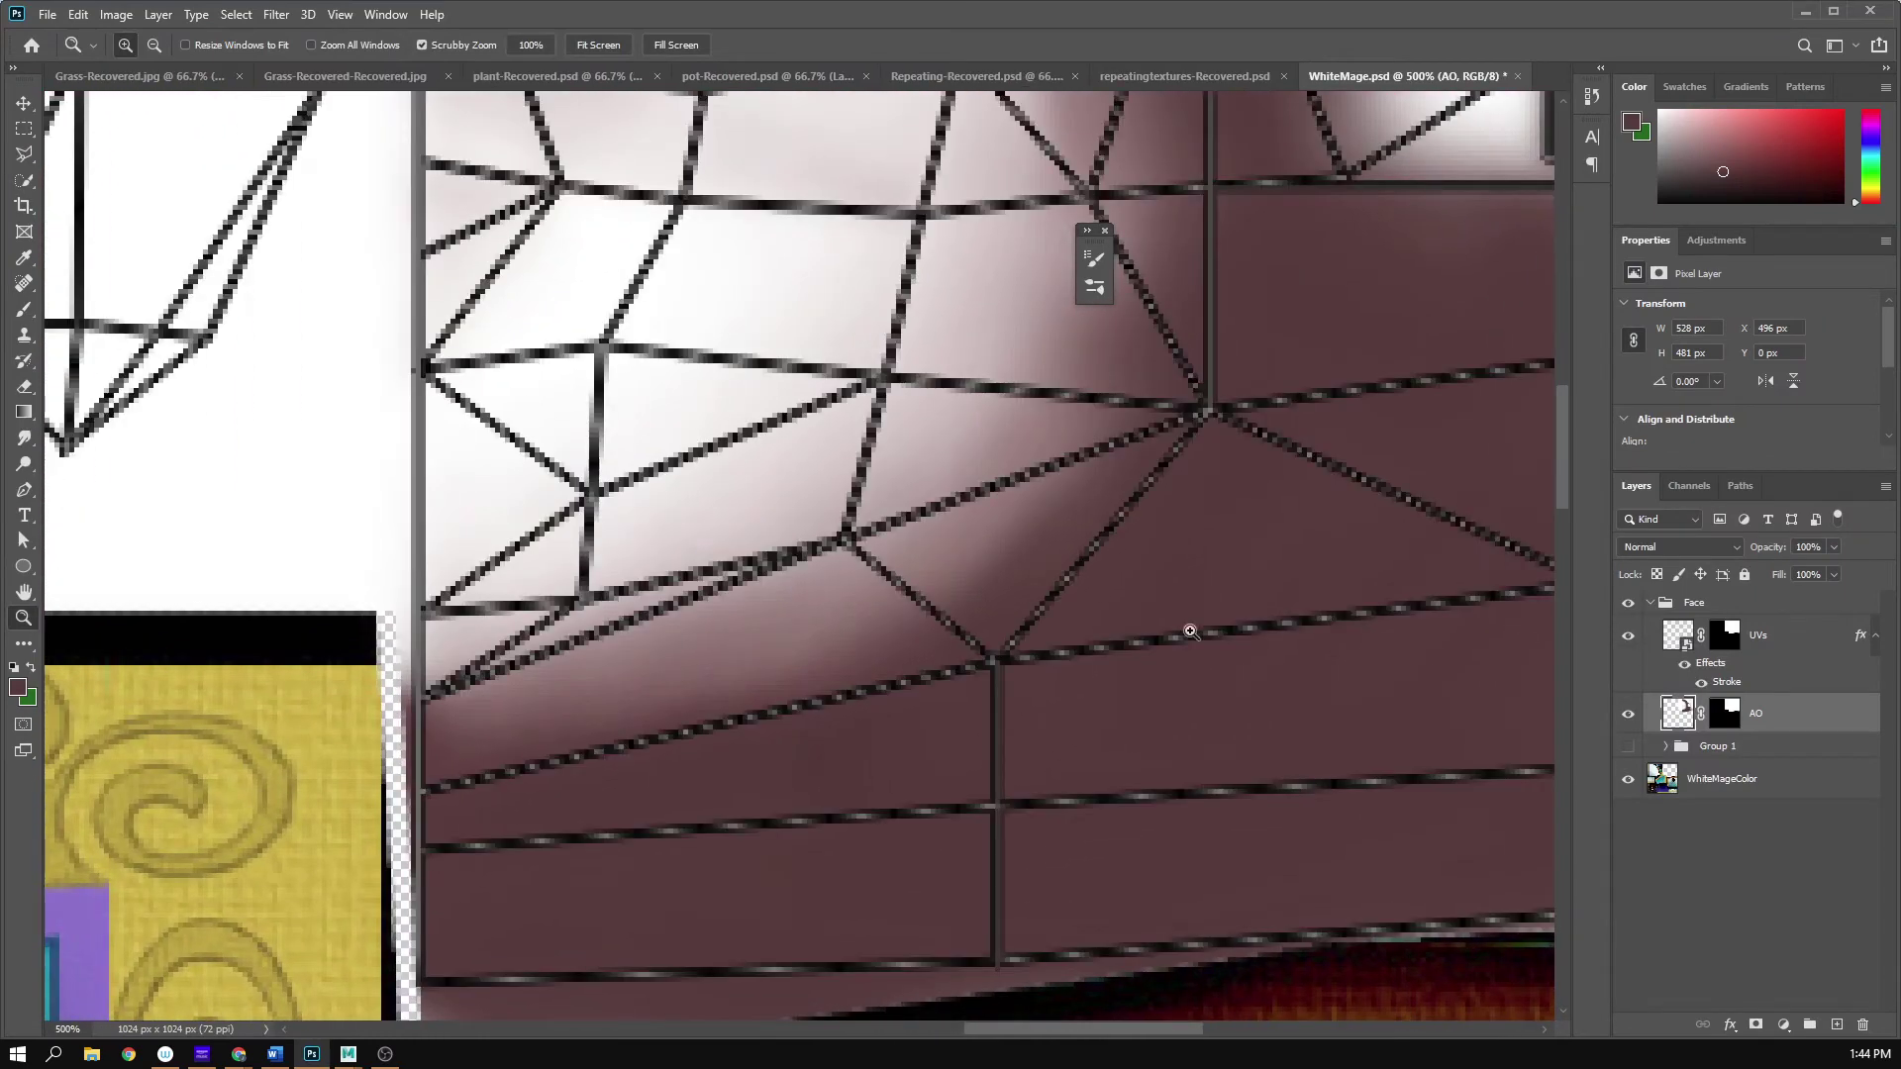
drag(909, 492, 781, 541)
drag(1031, 451, 933, 579)
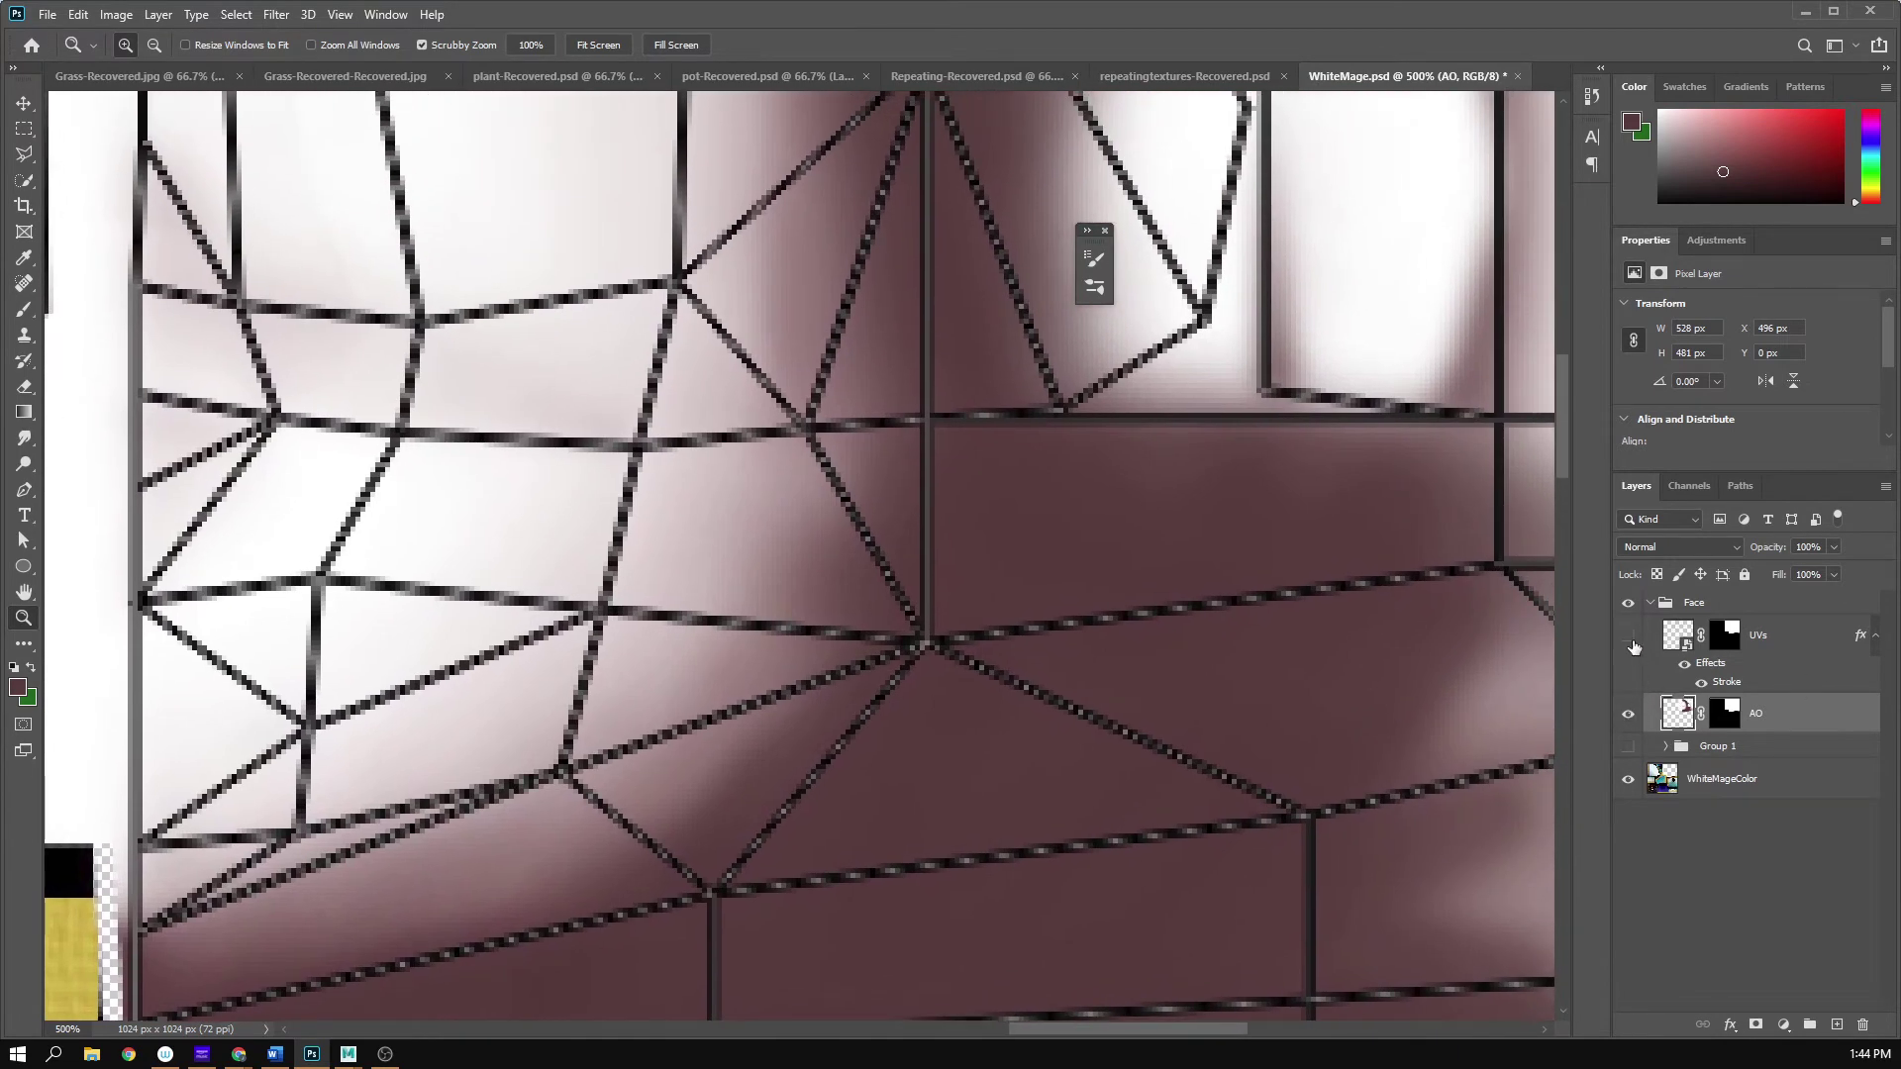
click(1627, 639)
drag(666, 614, 514, 823)
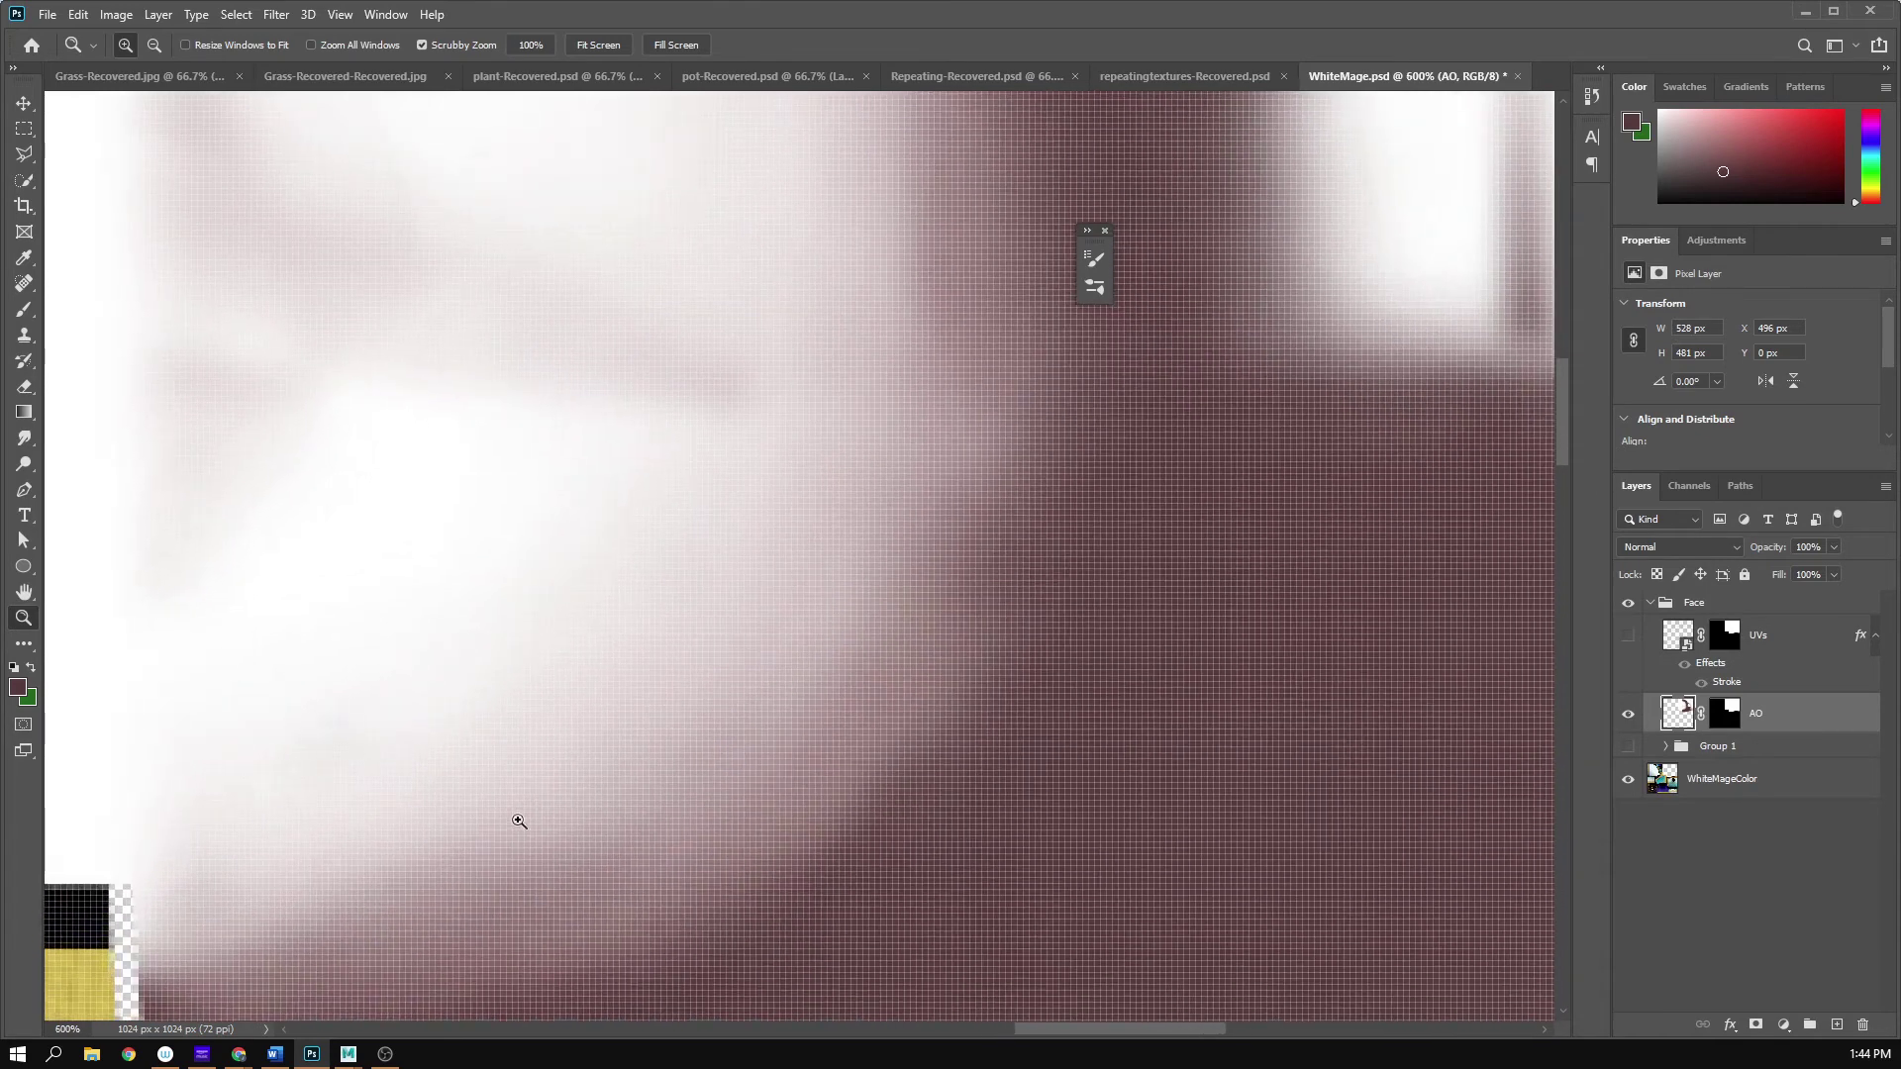
drag(833, 671, 778, 646)
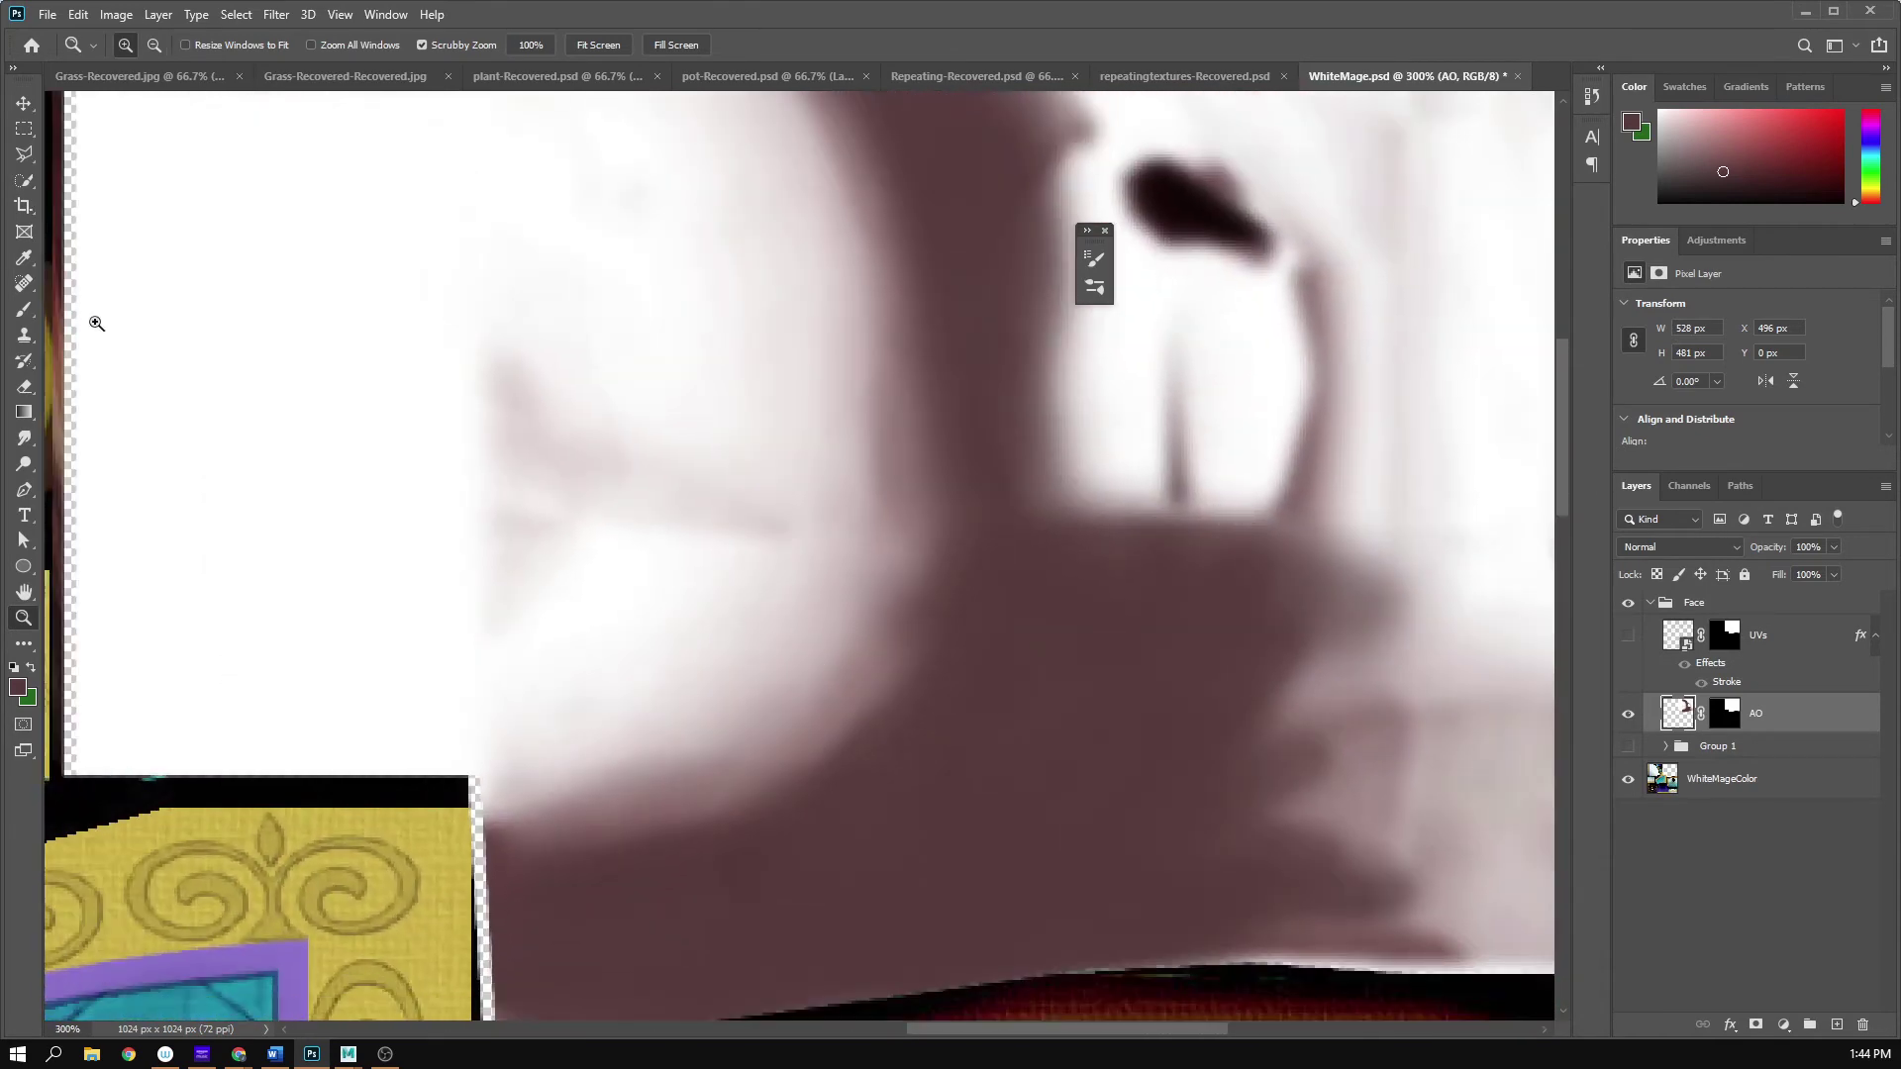
- Smudge the inner edge of the dark face shadow at 16% strength, from the jaw up to its upper end
click(26, 438)
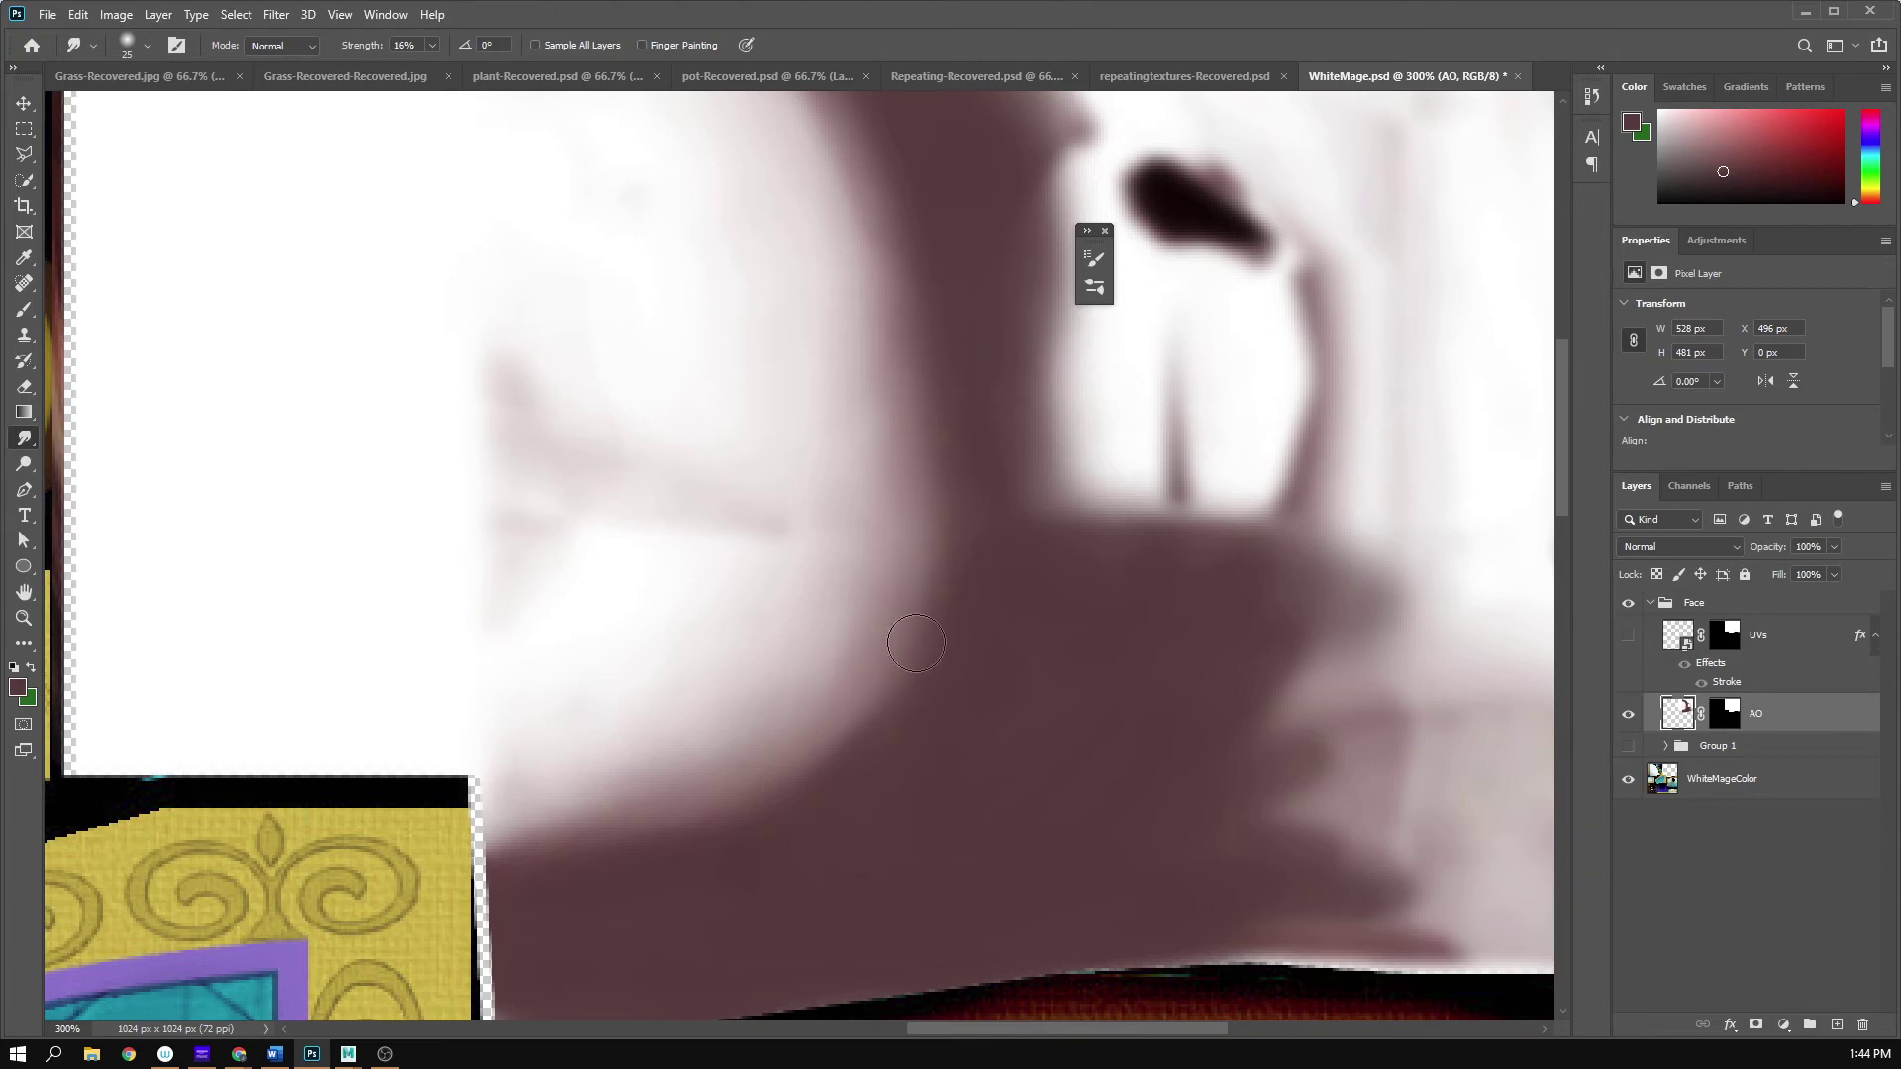
mouse_move(952, 421)
mouse_down()
mouse_move(971, 668)
mouse_move(943, 629)
mouse_up()
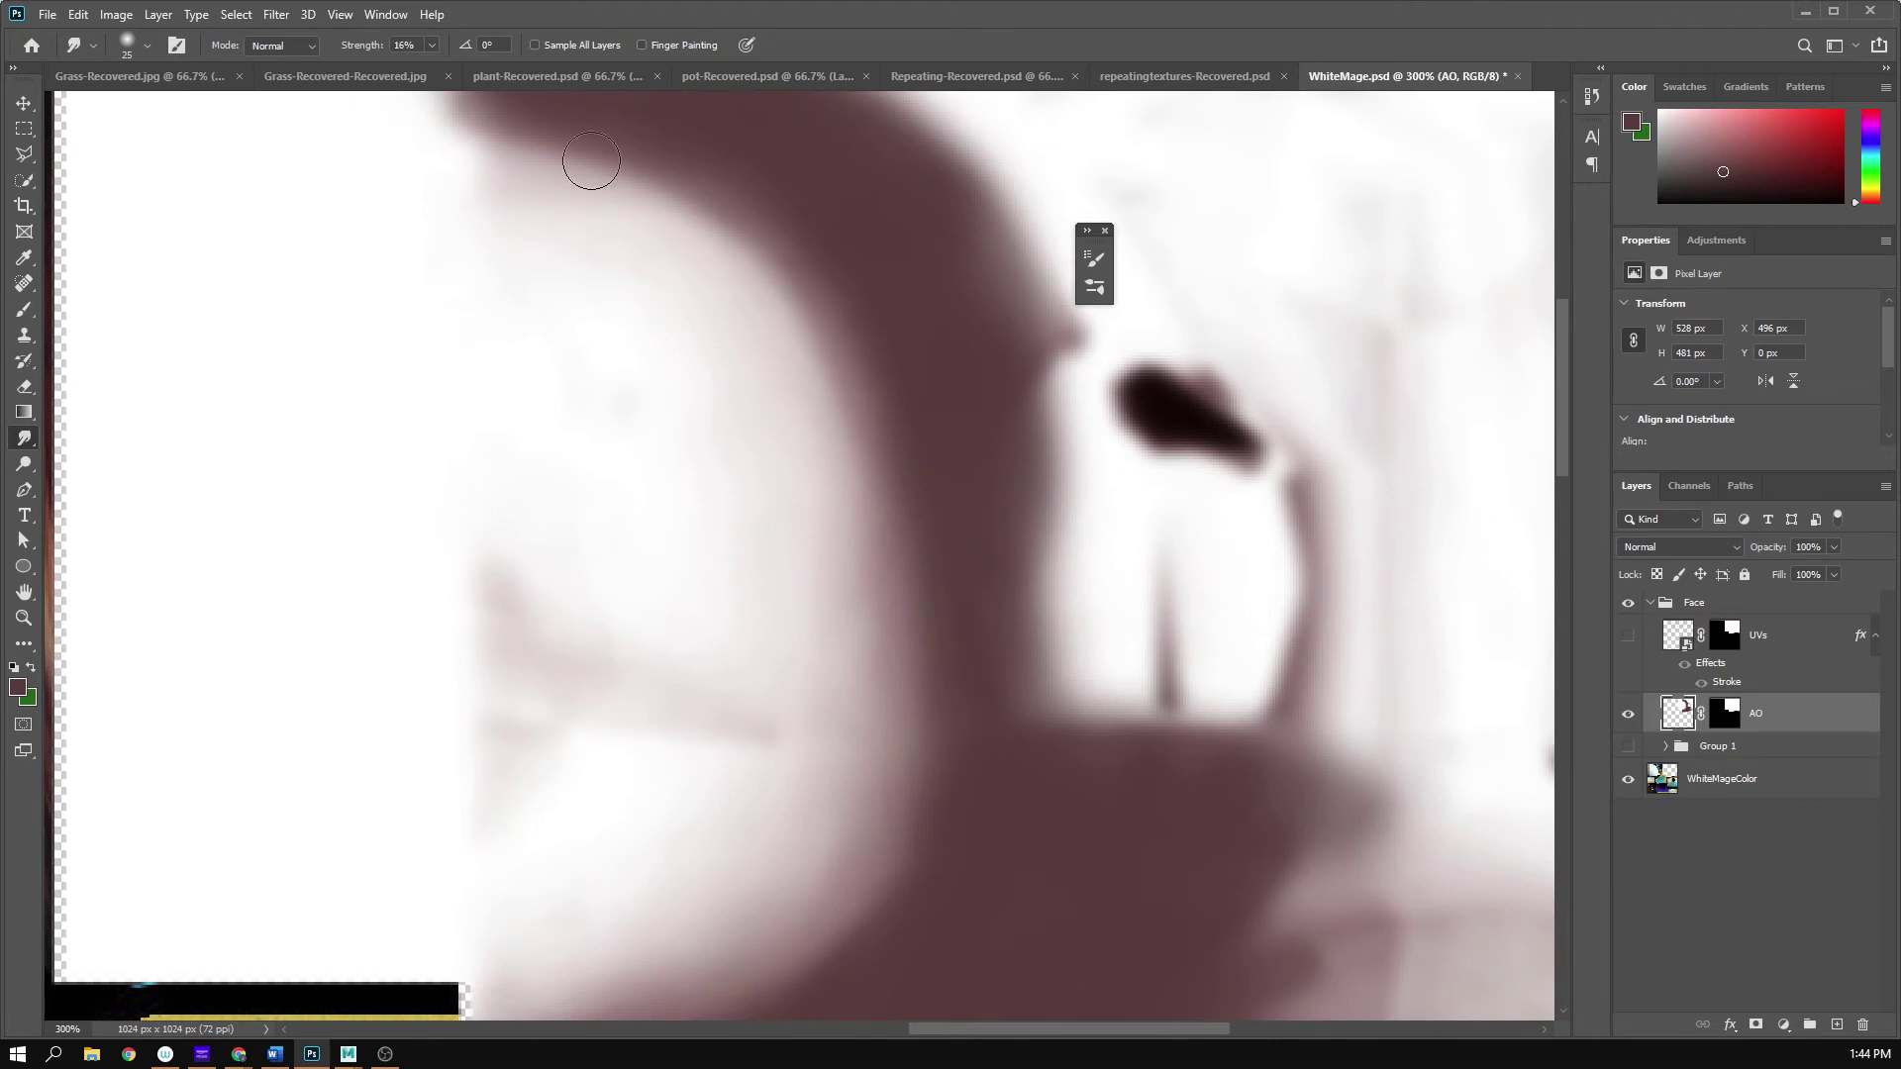
drag(542, 175, 474, 161)
- Check the shadow against the UV wireframe, hide it again, and smudge the inner edge of the upper curve and cheek
click(1631, 644)
key(z)
alt+click(978, 541)
alt+click(978, 541)
click(866, 483)
click(865, 484)
click(1631, 640)
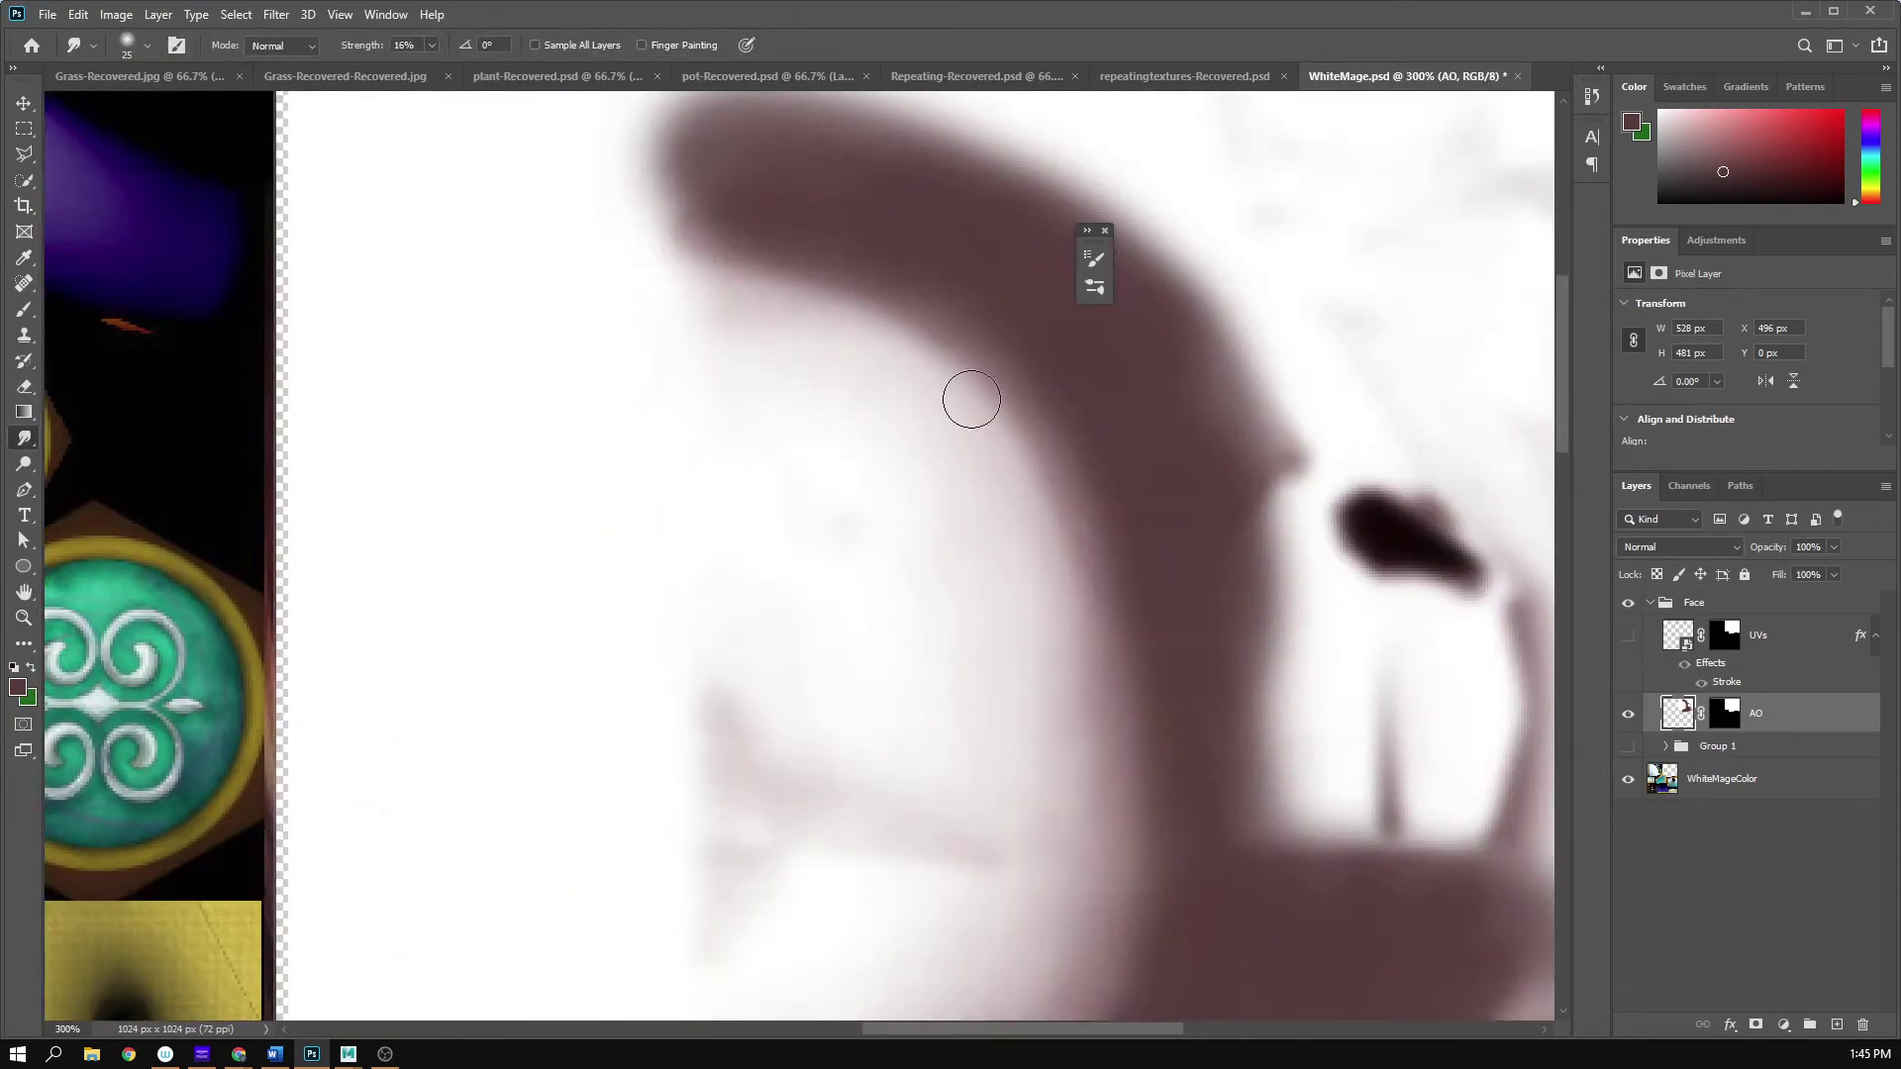
drag(859, 369, 859, 396)
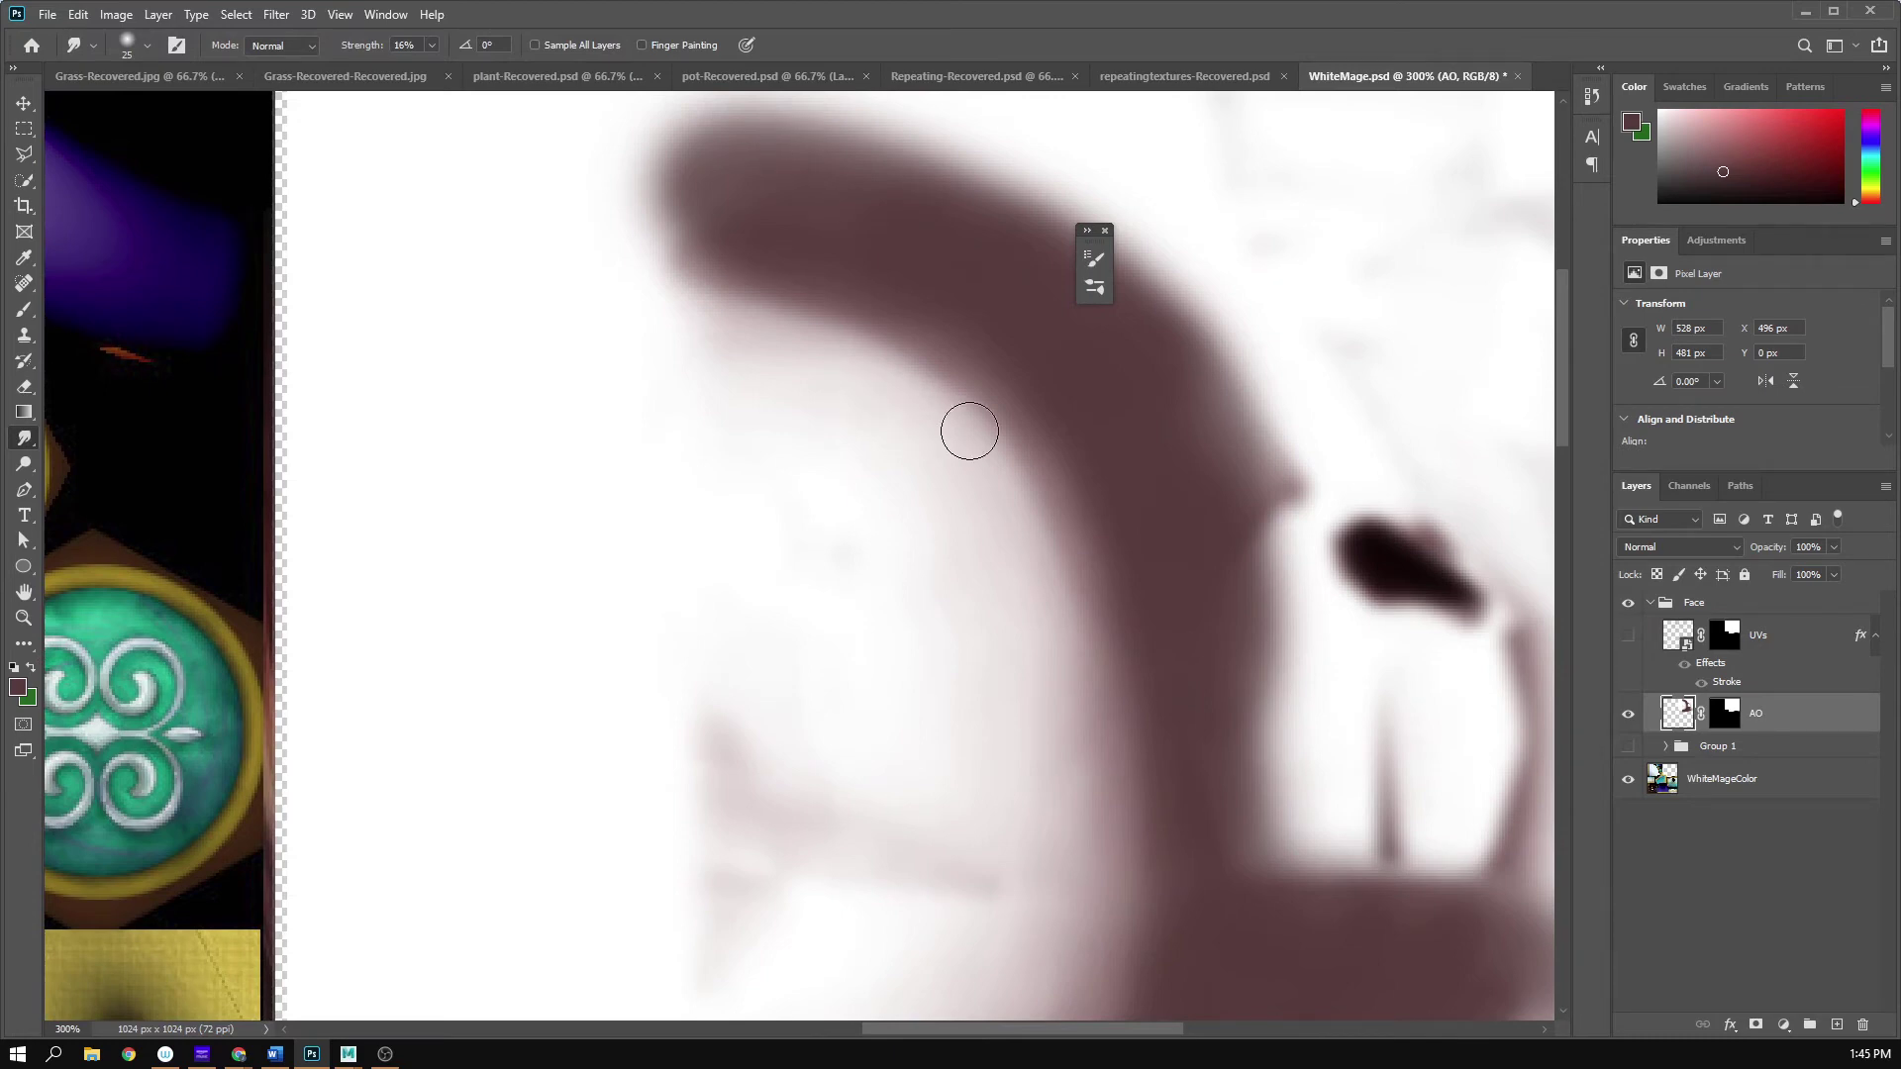
drag(939, 529, 789, 492)
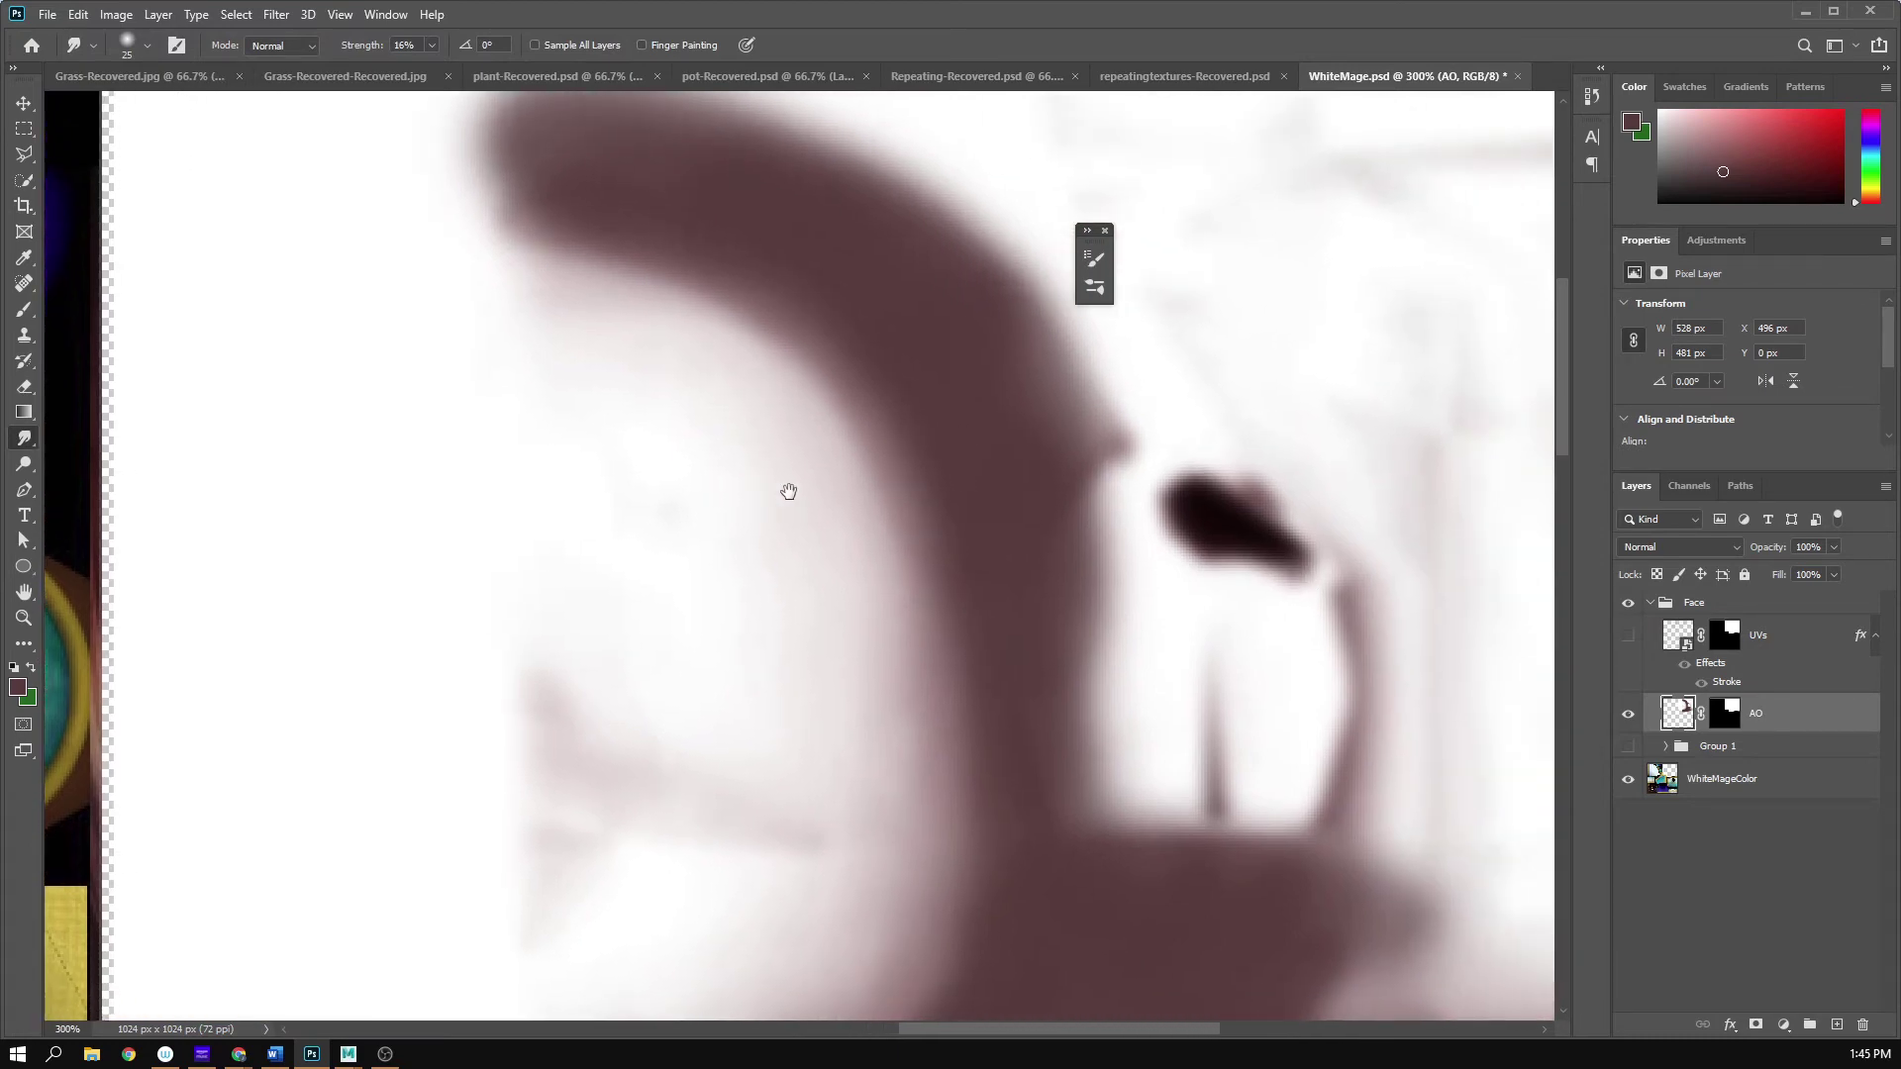
drag(924, 561, 823, 489)
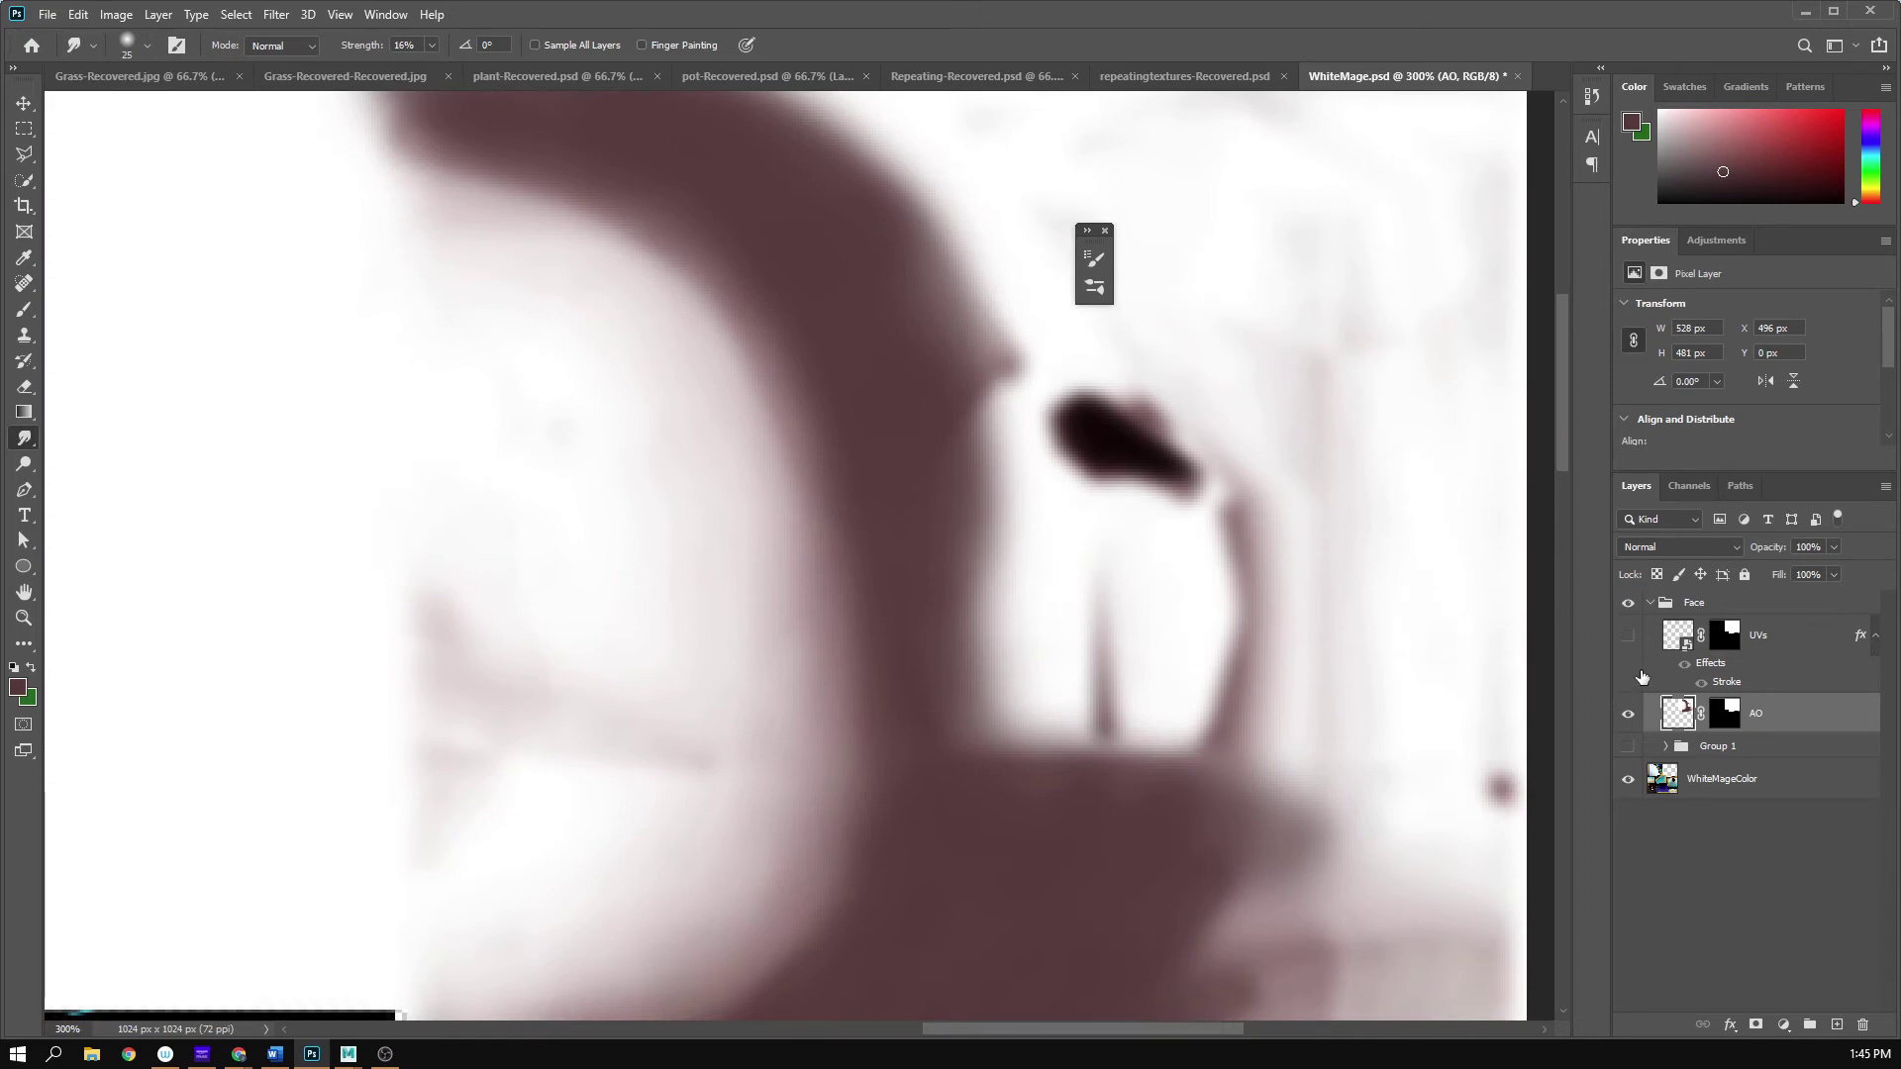
drag(1183, 737, 1118, 619)
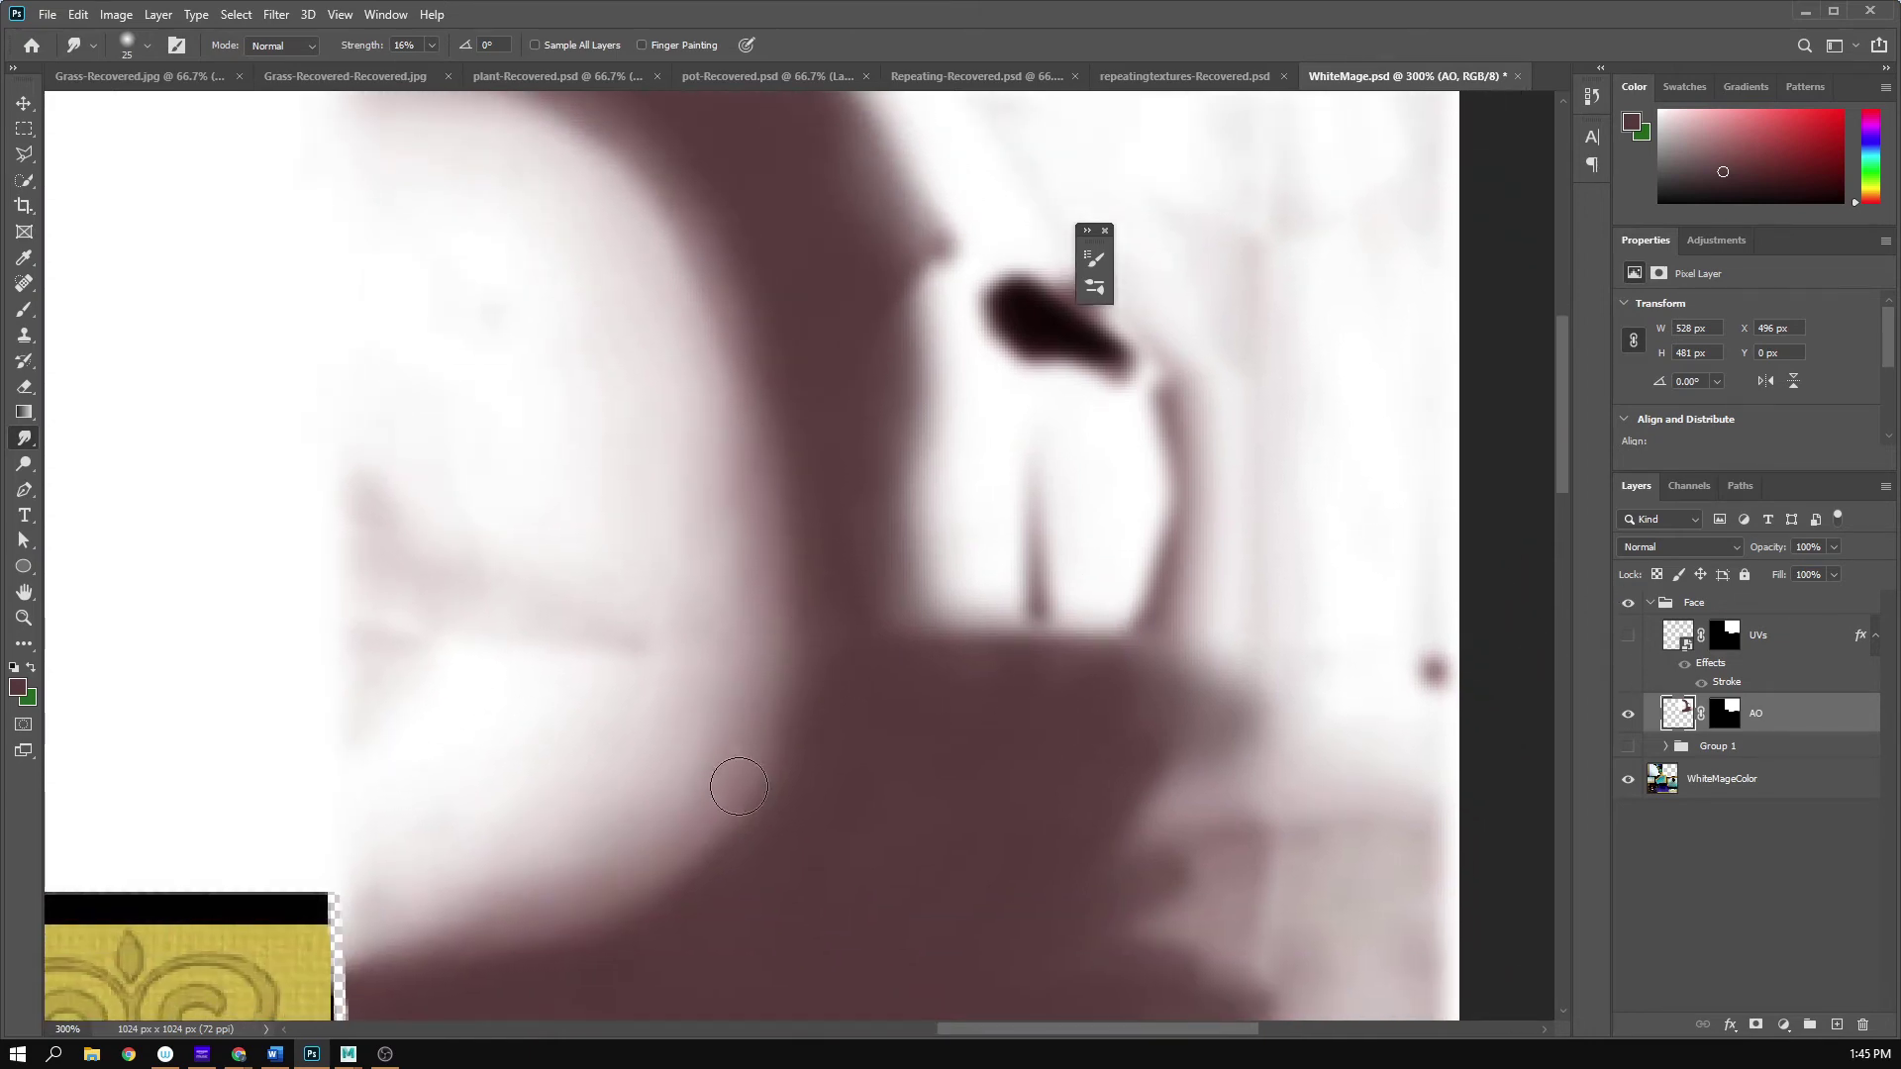
drag(991, 764, 880, 819)
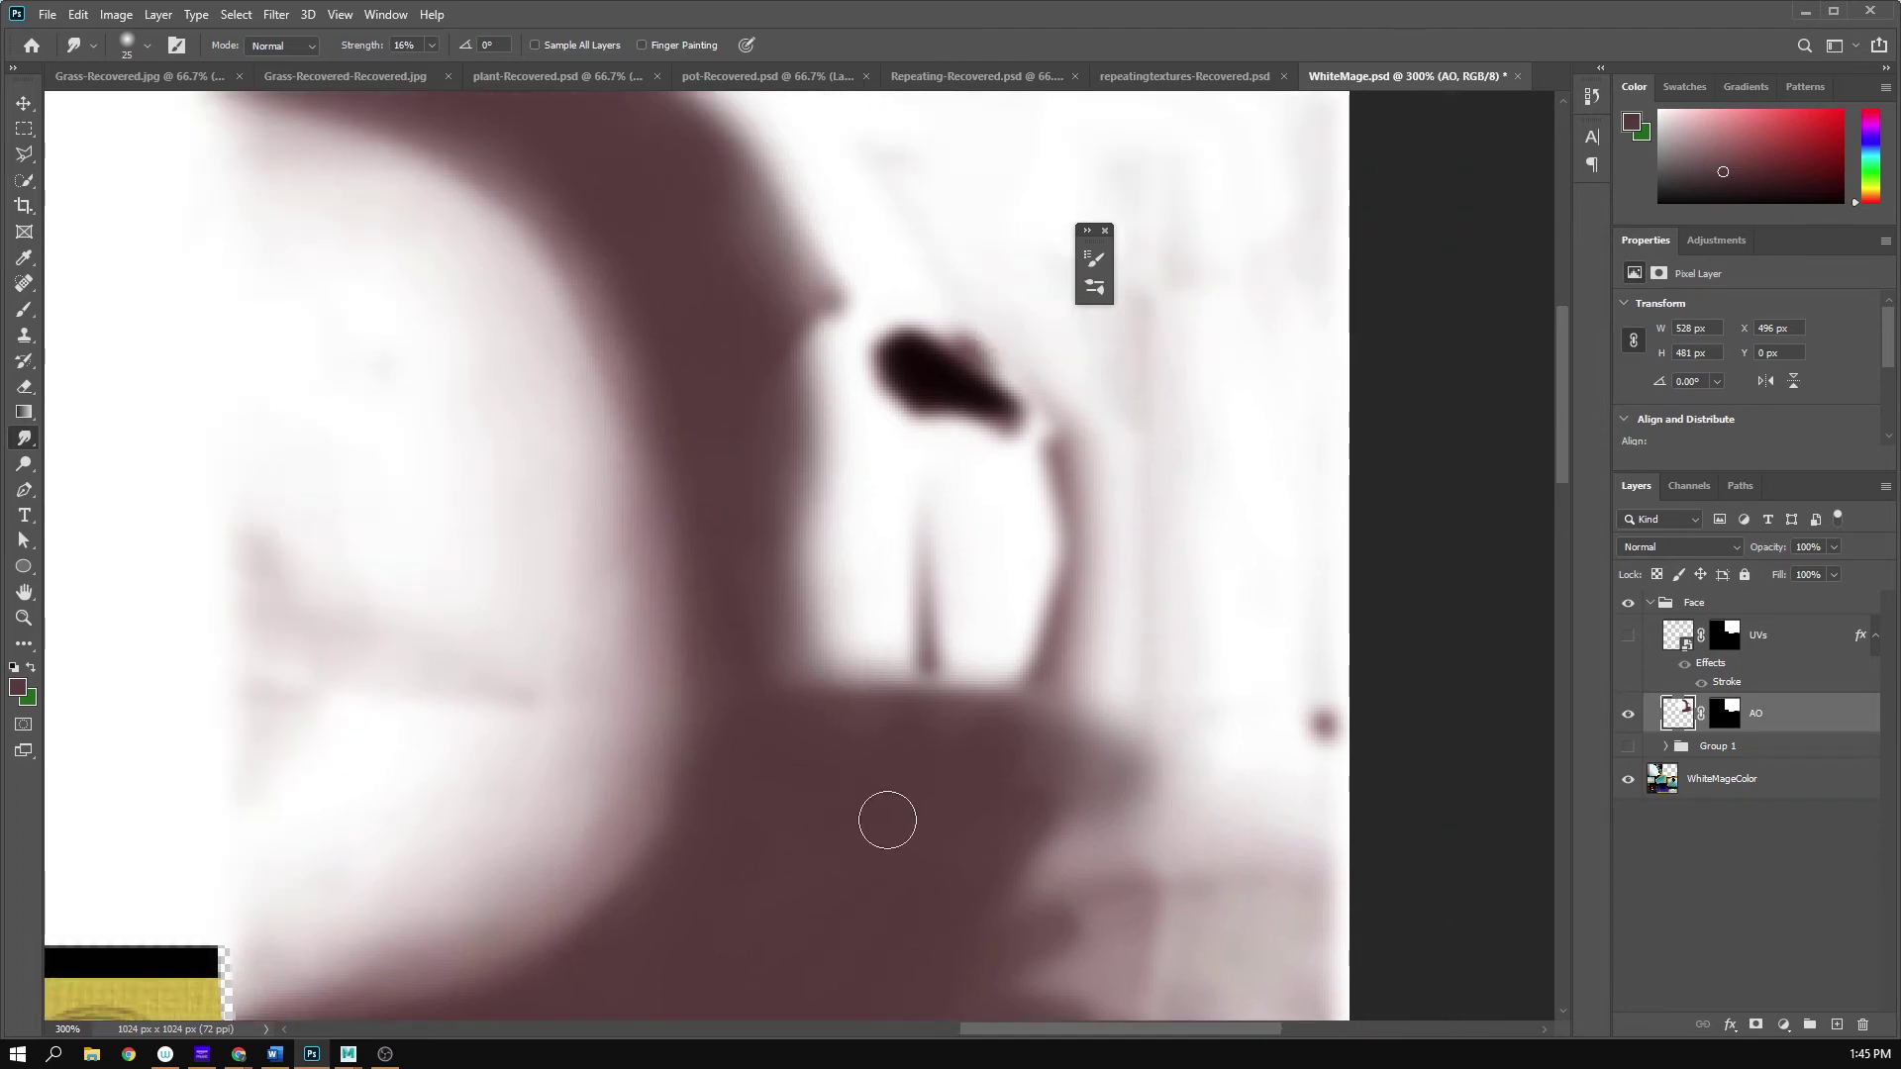
- Paint the ear area and the rest of the neck solidly dark brown with the 51 px brush at 62% opacity, and save WhiteMage.psd
key(b)
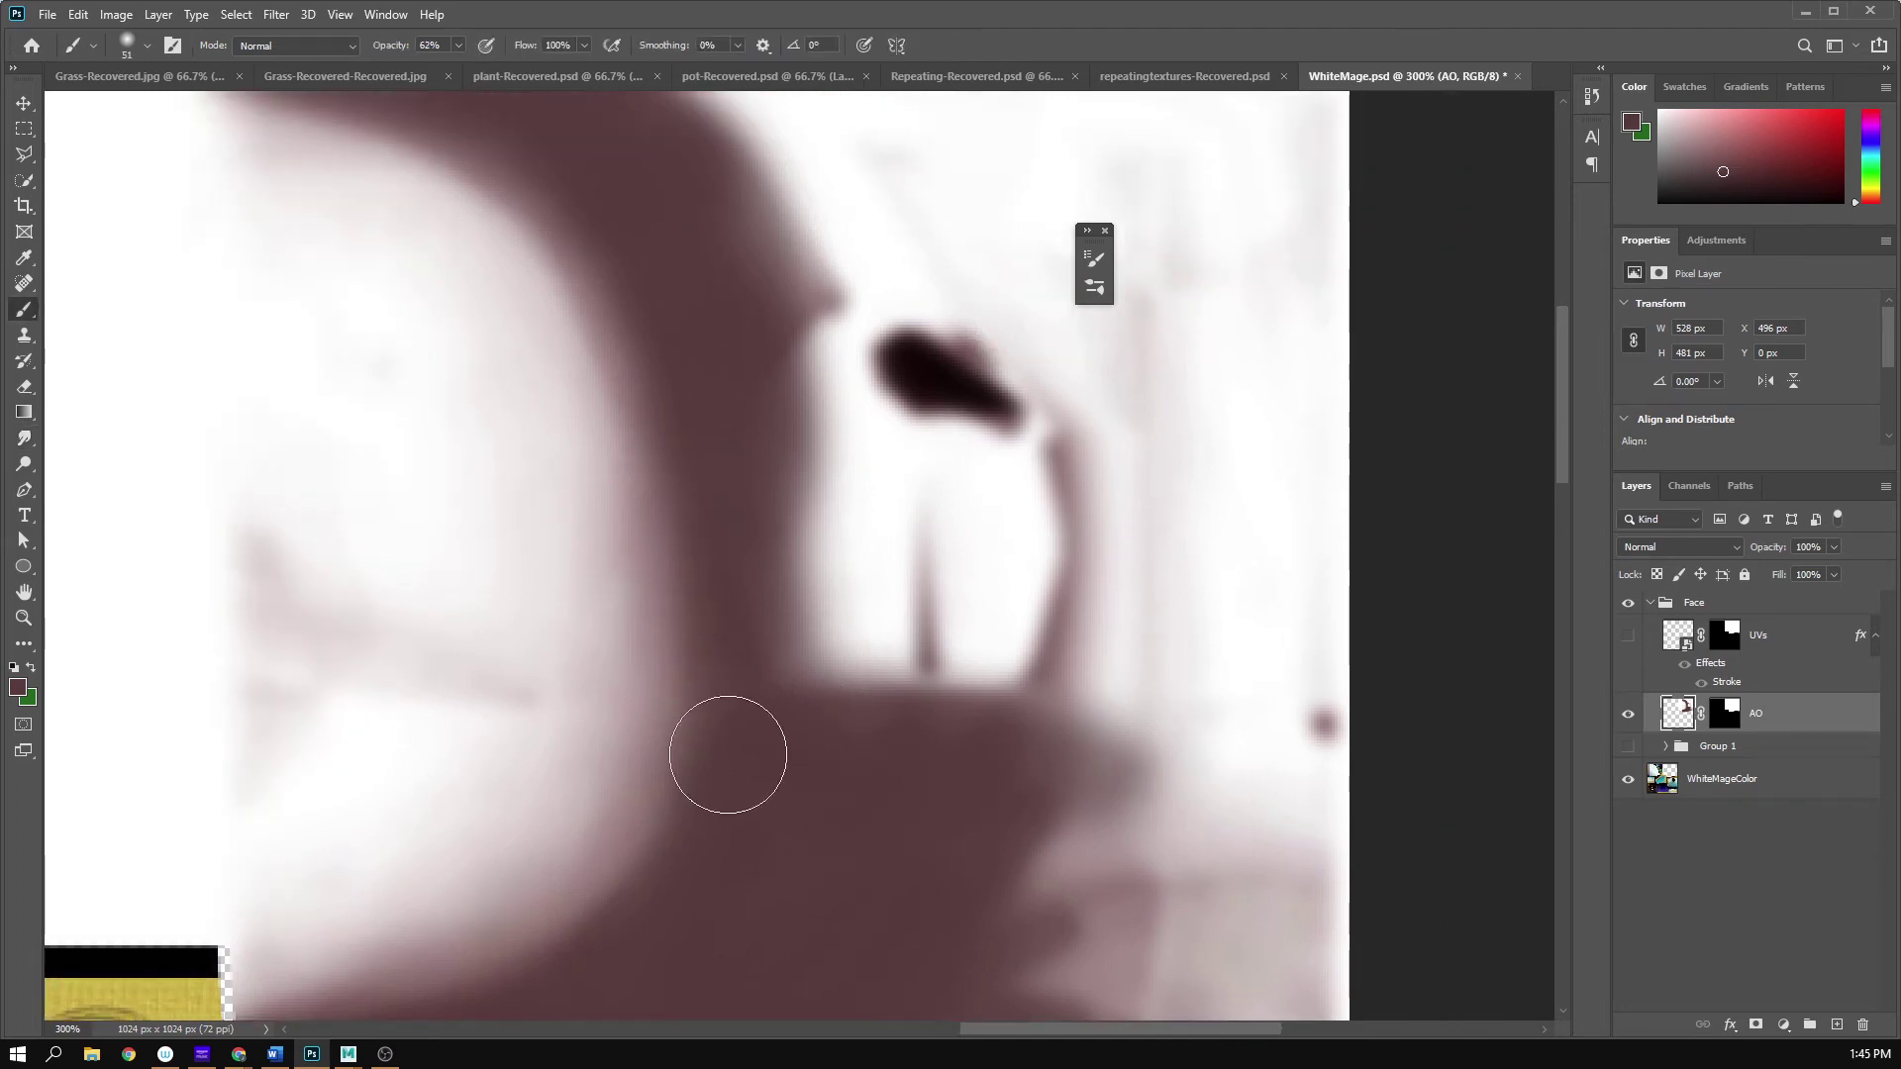
drag(905, 755, 858, 692)
drag(1098, 451, 1019, 590)
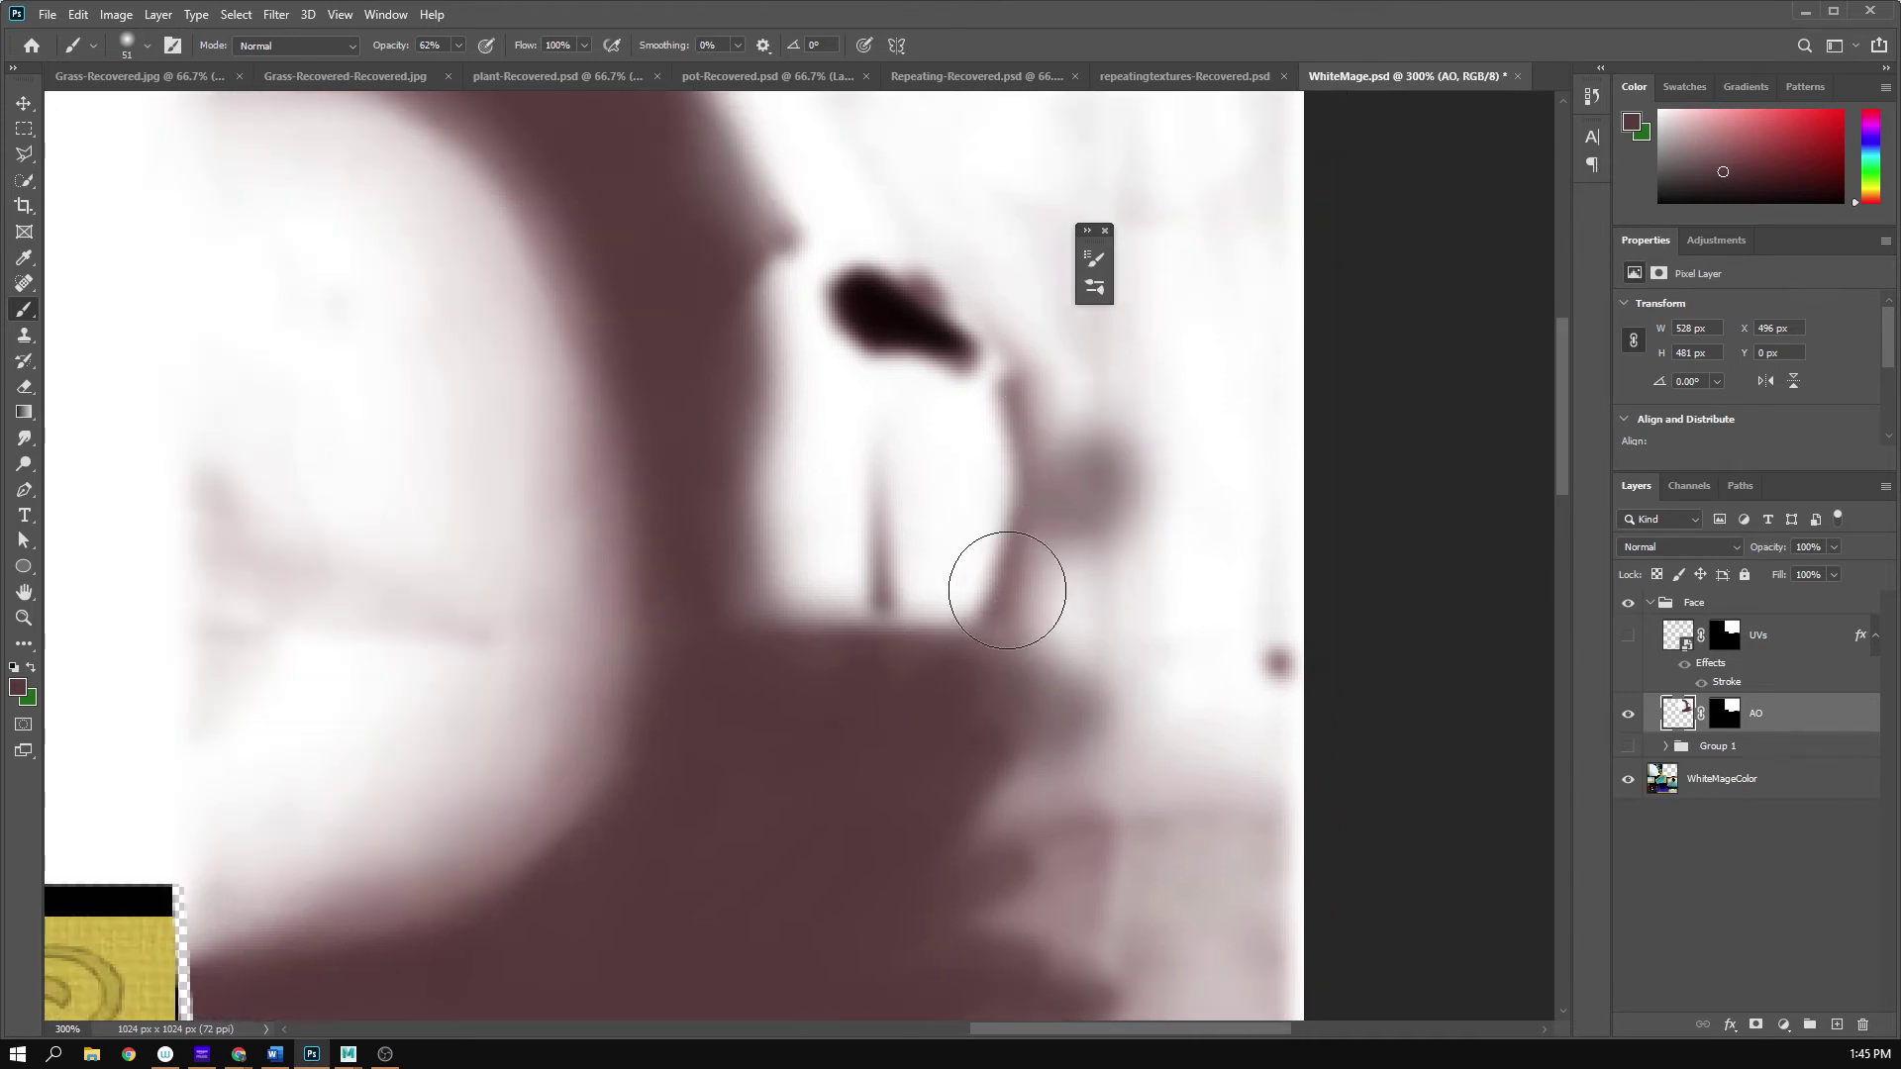
mouse_move(1024, 657)
mouse_down()
mouse_move(1041, 636)
mouse_move(967, 609)
mouse_move(959, 582)
mouse_move(1000, 591)
mouse_move(967, 543)
mouse_move(997, 459)
mouse_move(984, 603)
mouse_move(1007, 906)
mouse_up()
drag(998, 675, 1008, 468)
click(1037, 592)
mouse_move(1046, 709)
mouse_down()
mouse_move(1086, 568)
mouse_move(1001, 785)
mouse_move(1227, 827)
mouse_move(1181, 784)
mouse_move(1281, 802)
mouse_move(1090, 802)
mouse_move(1149, 666)
mouse_move(1113, 585)
mouse_move(1158, 525)
mouse_move(1107, 555)
mouse_move(1320, 555)
mouse_move(1263, 818)
mouse_move(1175, 739)
mouse_move(1078, 818)
mouse_move(1149, 810)
mouse_move(896, 694)
mouse_move(1174, 491)
mouse_move(1090, 743)
mouse_up()
mouse_move(878, 662)
mouse_down()
mouse_move(734, 681)
mouse_move(766, 455)
mouse_move(861, 382)
mouse_move(763, 488)
mouse_move(730, 679)
mouse_move(919, 457)
mouse_move(814, 357)
mouse_move(1175, 627)
mouse_move(1249, 809)
mouse_up()
drag(1118, 623, 1289, 559)
key(ctrl+s)
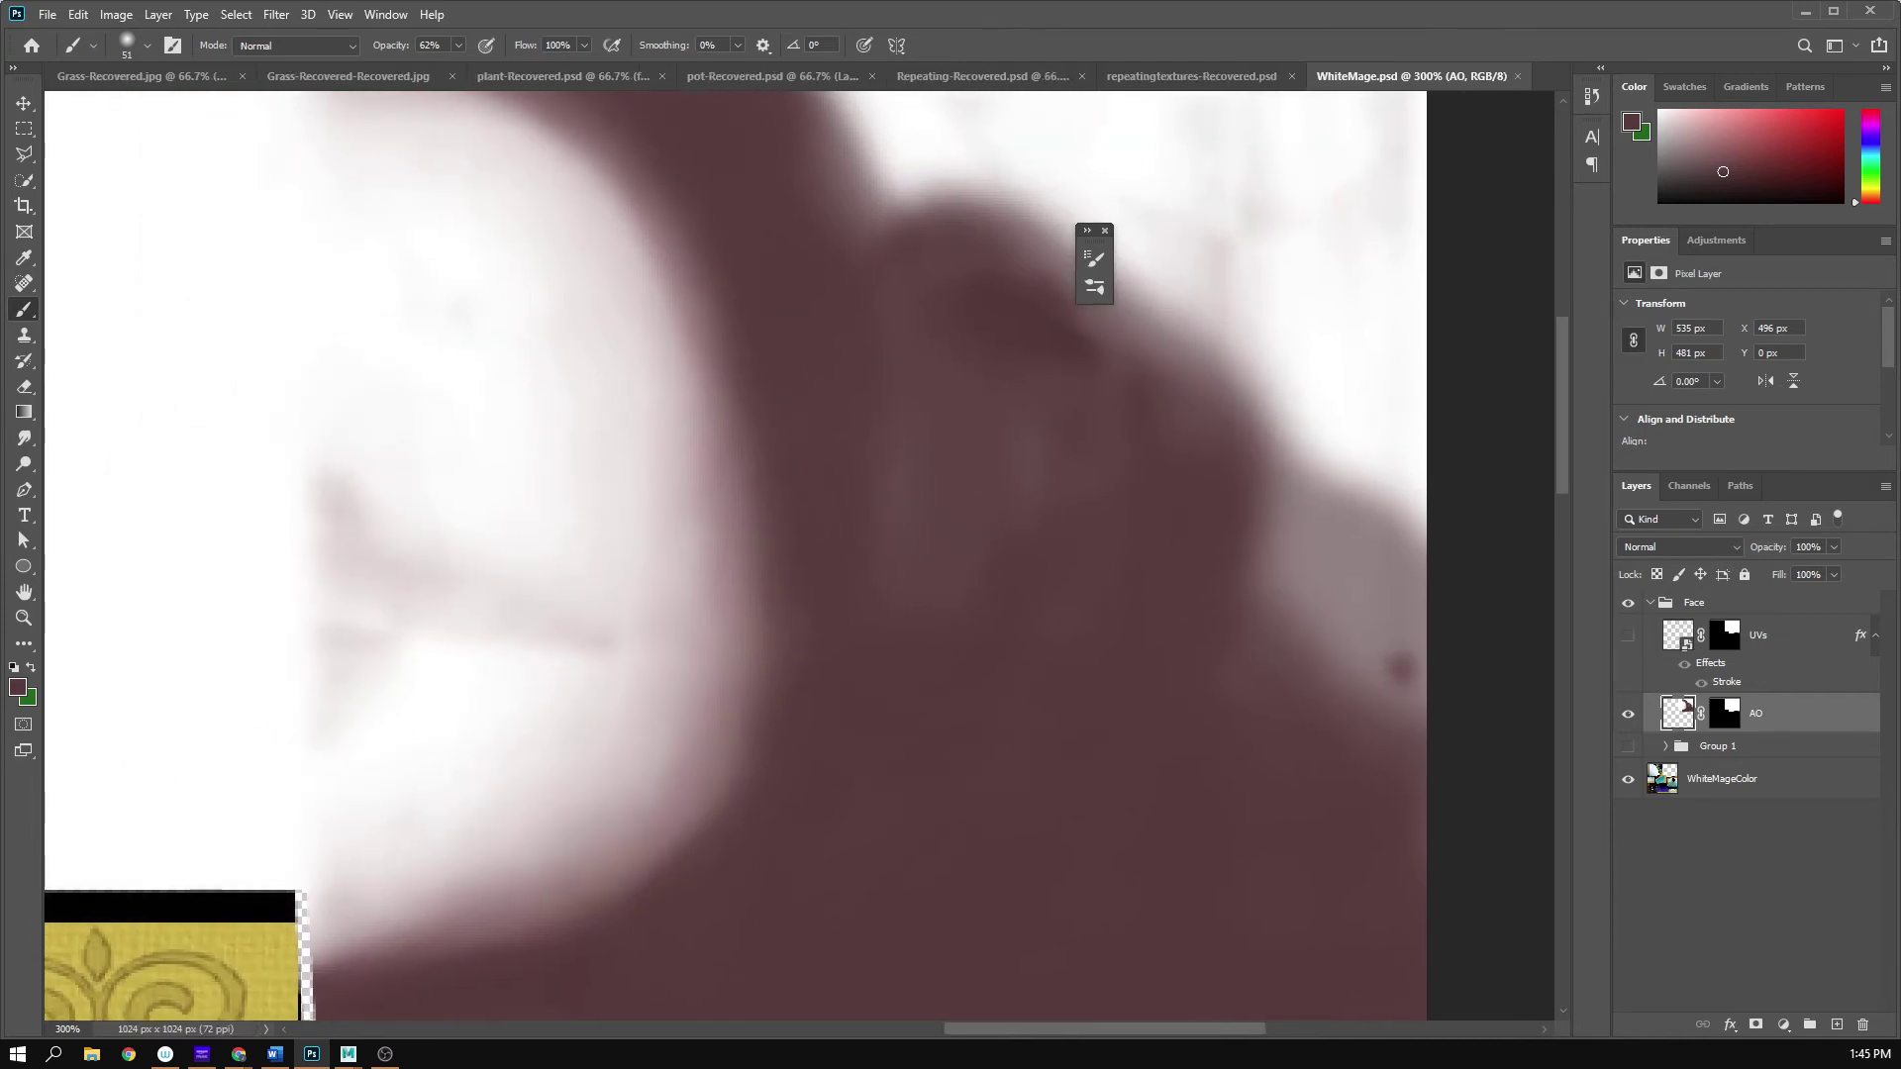
- Switch to Maya, deselect the character mesh, and view the updated face shadows from the front and side
click(348, 1054)
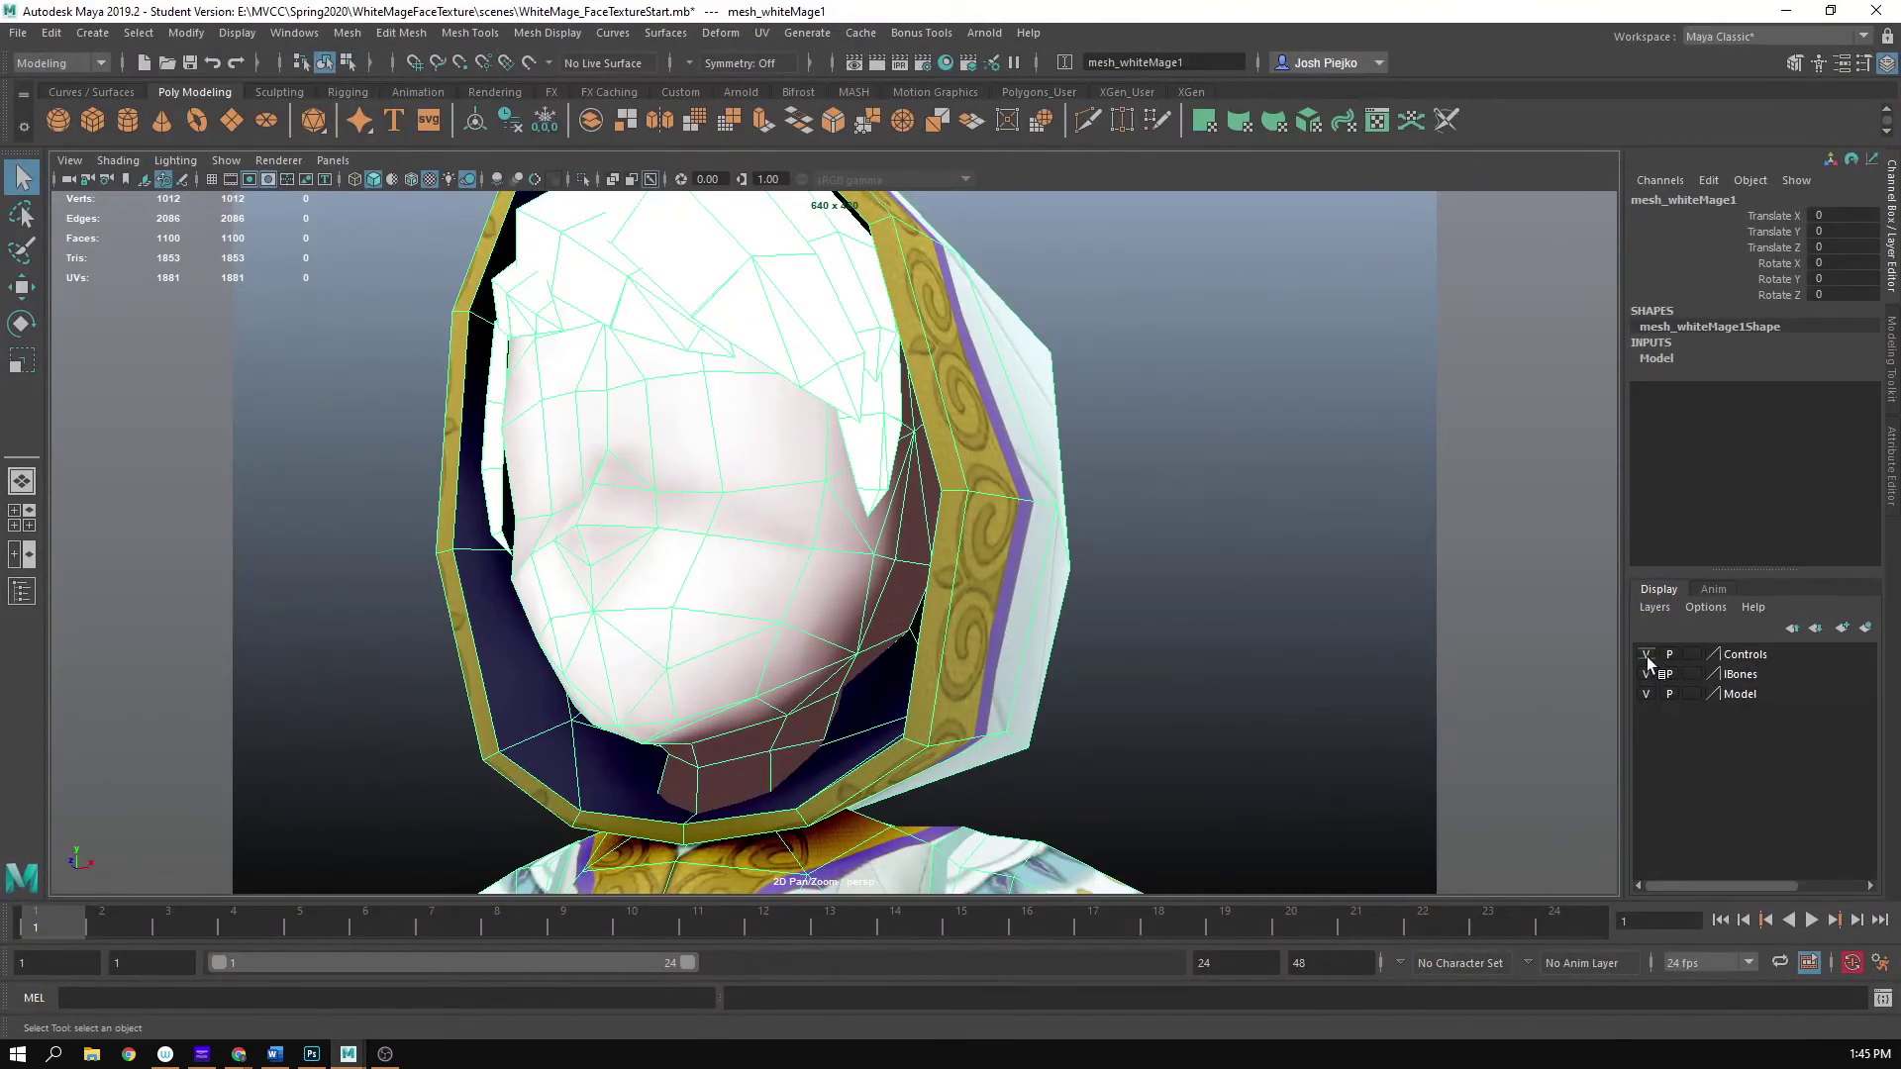
click(1474, 550)
alt+drag(1293, 554, 1303, 573)
alt+right_drag(1128, 560, 1173, 540)
alt+drag(1173, 540, 1160, 477)
scroll(1159, 478, down, 5)
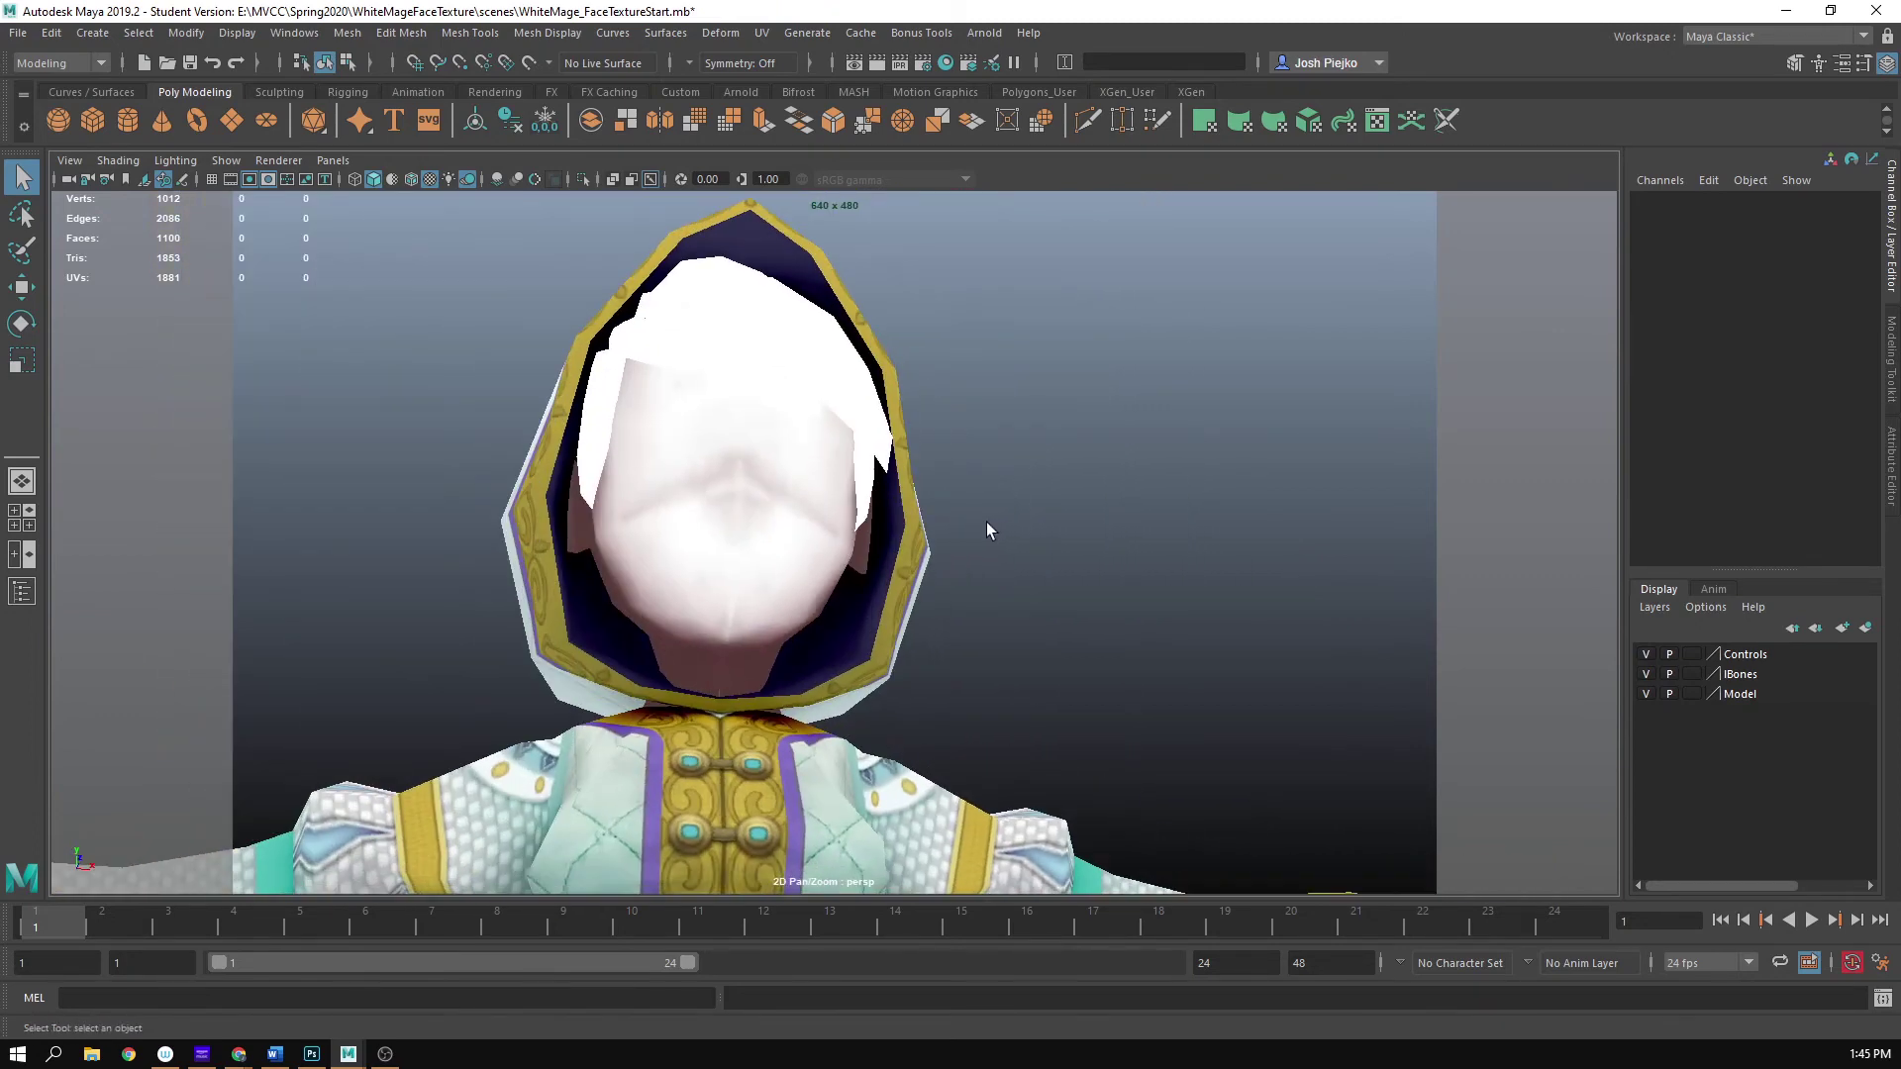
alt+drag(985, 520, 822, 538)
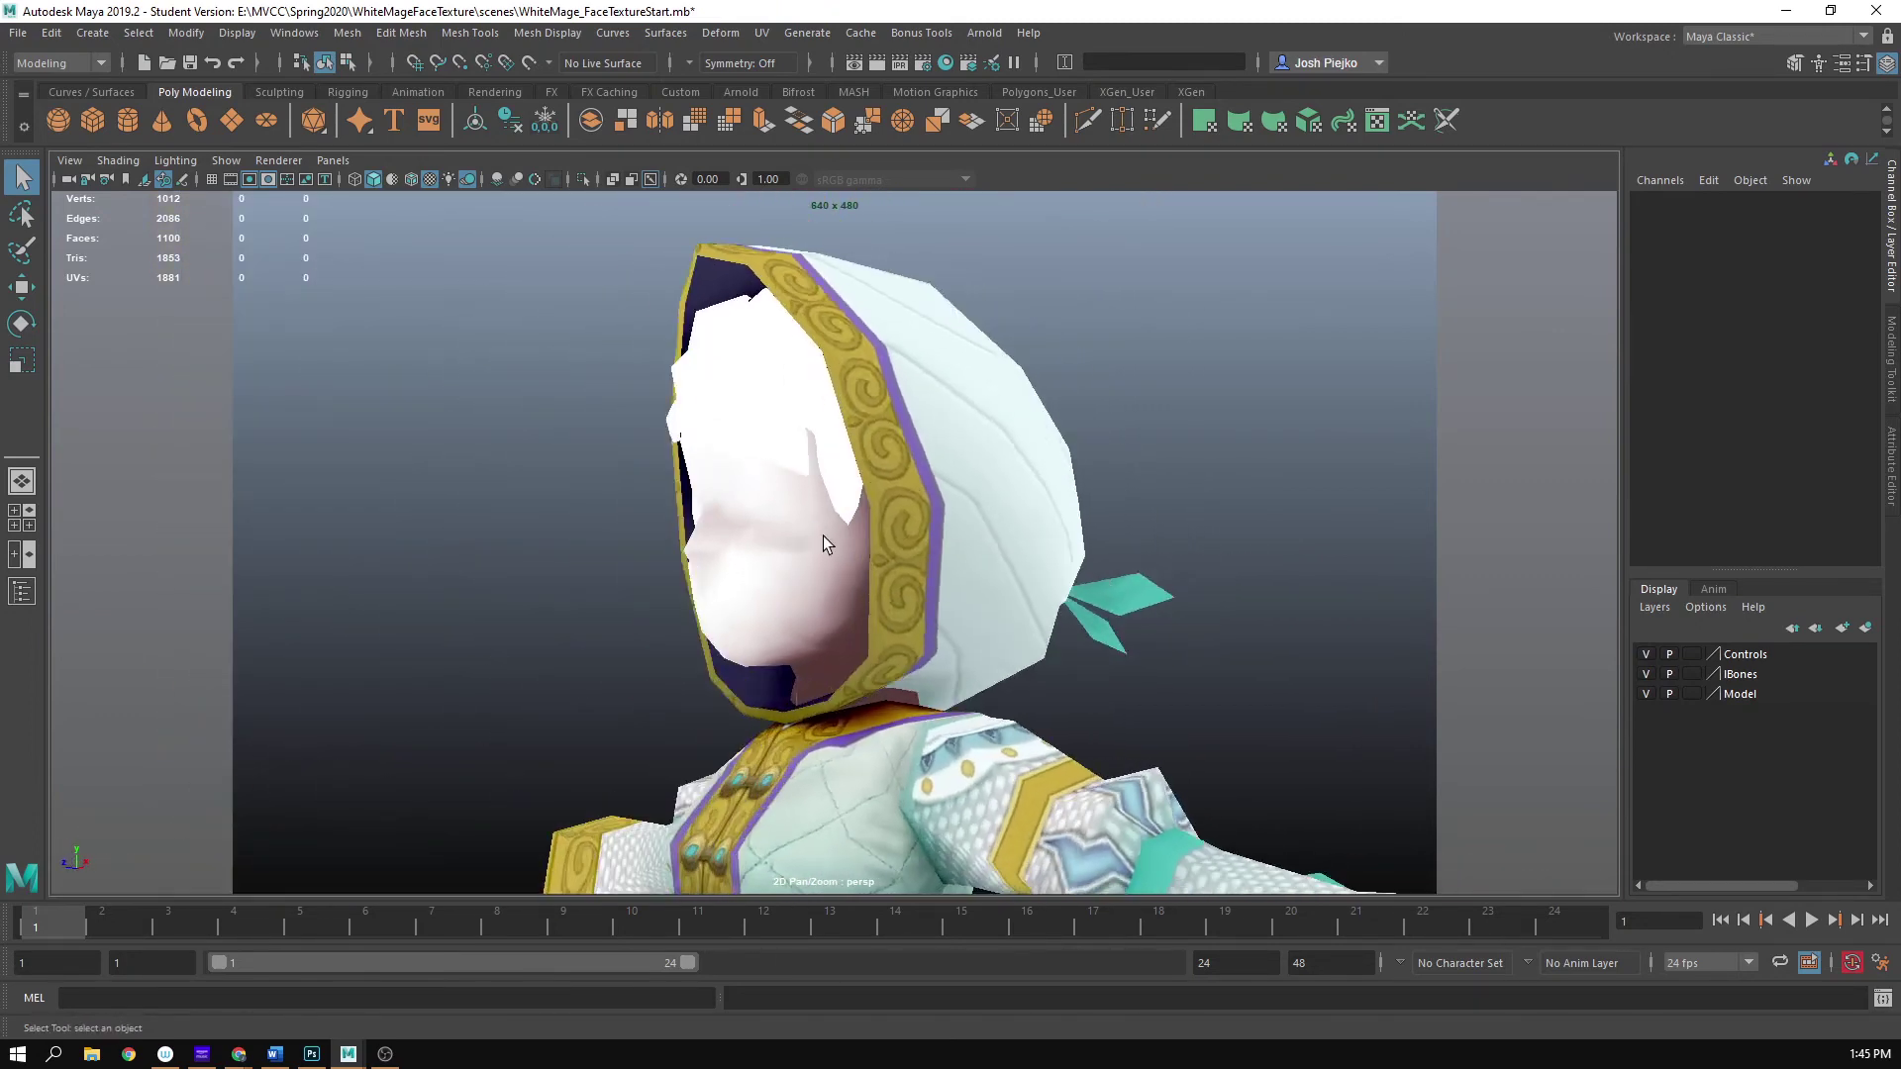
- Examine close up how the shadow blends along the jawline, chin, cheek and neck inside the hood
alt+right_drag(821, 538, 929, 601)
alt+drag(929, 601, 965, 535)
alt+right_drag(965, 535, 1069, 539)
alt+drag(1069, 540, 882, 518)
scroll(1069, 393, down, 4)
click(953, 535)
scroll(851, 495, down, 3)
click(1207, 479)
alt+right_drag(882, 518, 967, 556)
alt+drag(967, 556, 941, 526)
alt+right_drag(941, 526, 1078, 564)
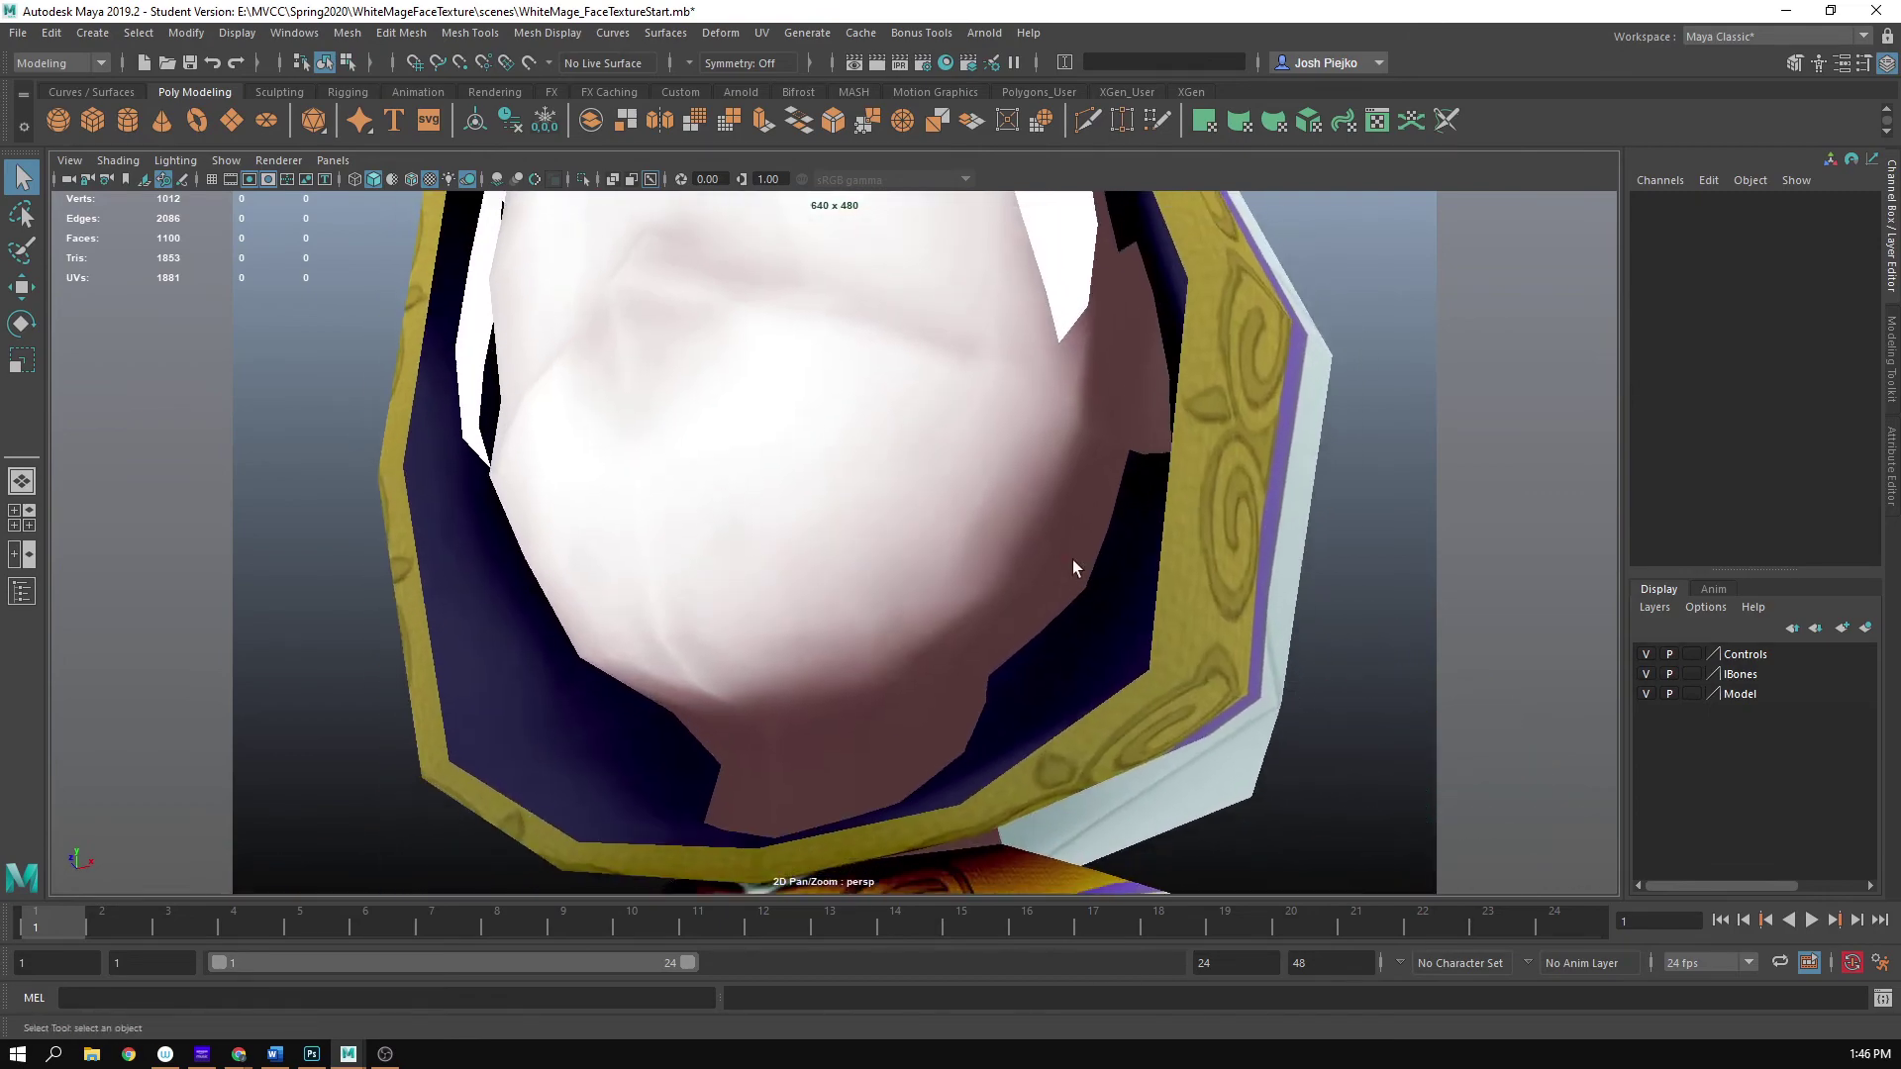
alt+drag(1078, 564, 1010, 585)
alt+right_drag(1009, 585, 1099, 554)
alt+drag(906, 562, 818, 585)
alt+right_drag(819, 585, 966, 584)
alt+drag(965, 584, 1023, 580)
alt+right_drag(1022, 580, 960, 580)
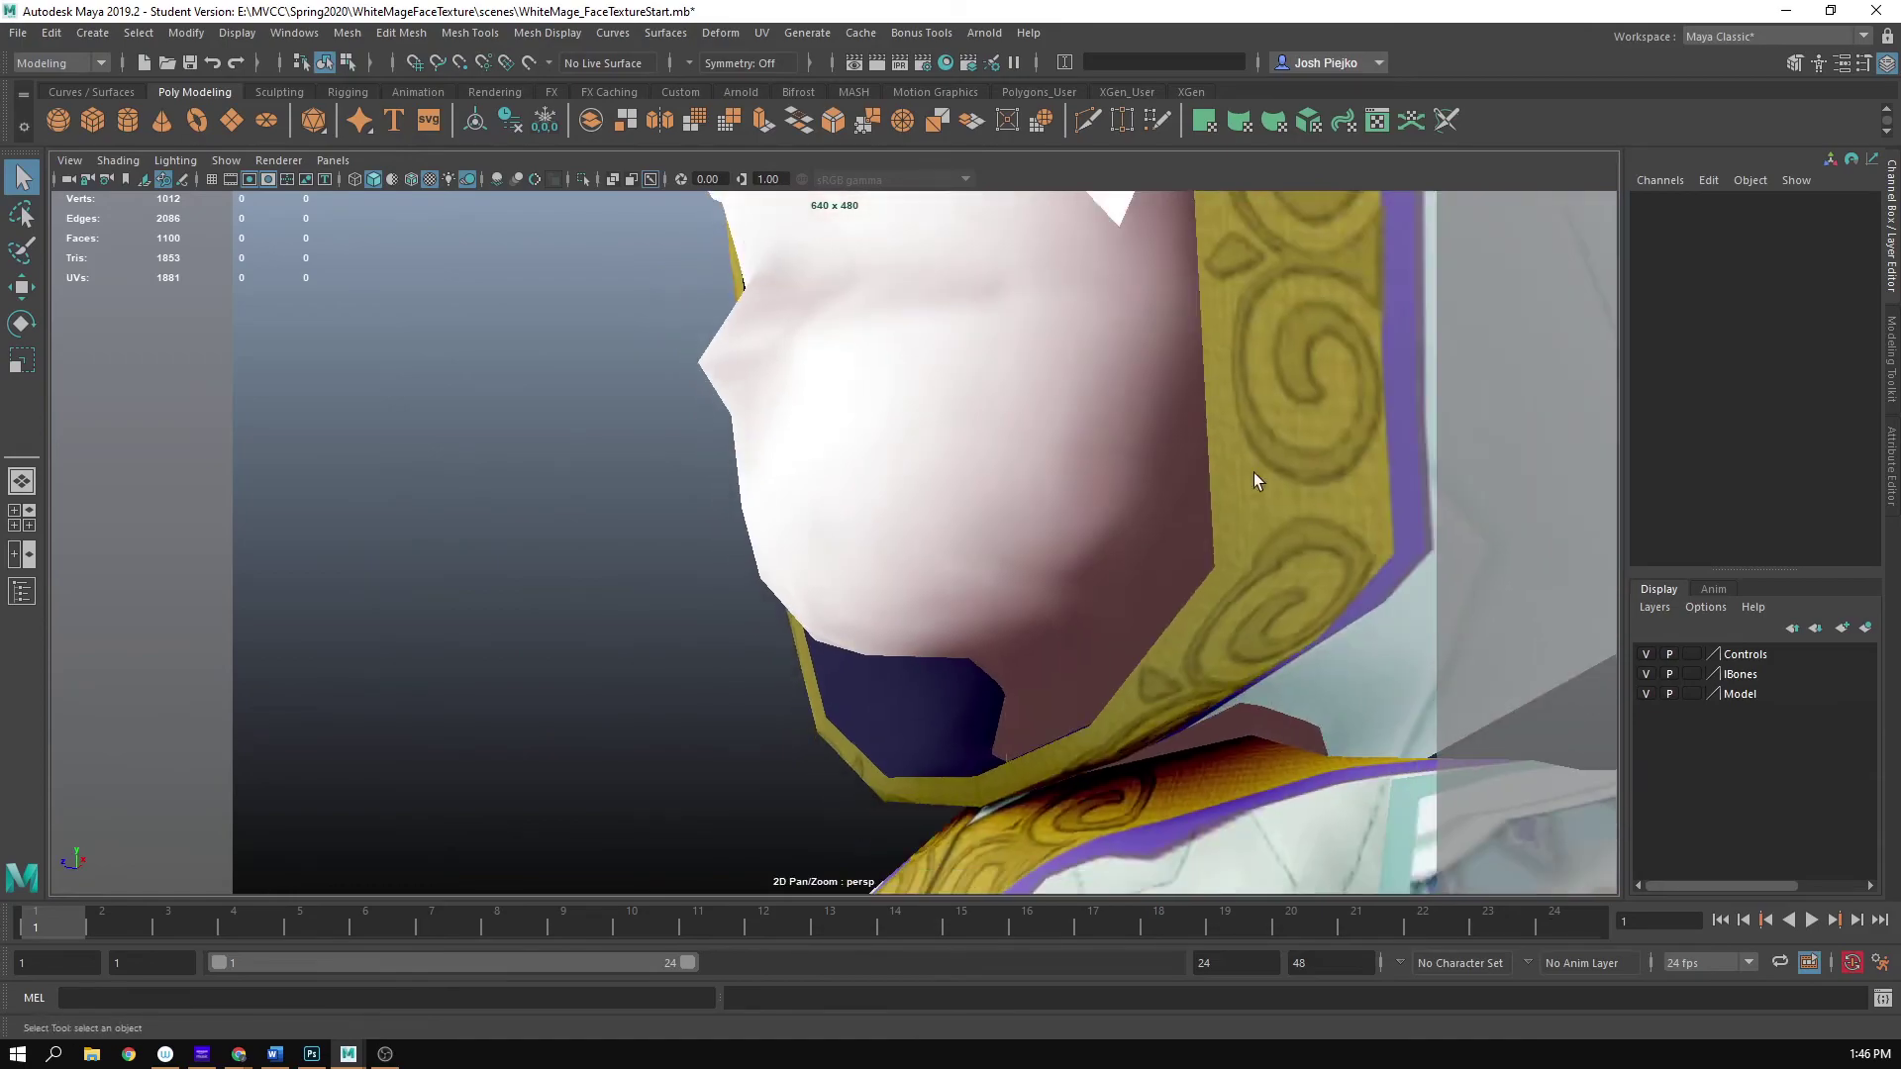
- Return to Photoshop and smudge the jaw shadow's lower inner edge at 16% strength toward the face's centre line
click(1785, 11)
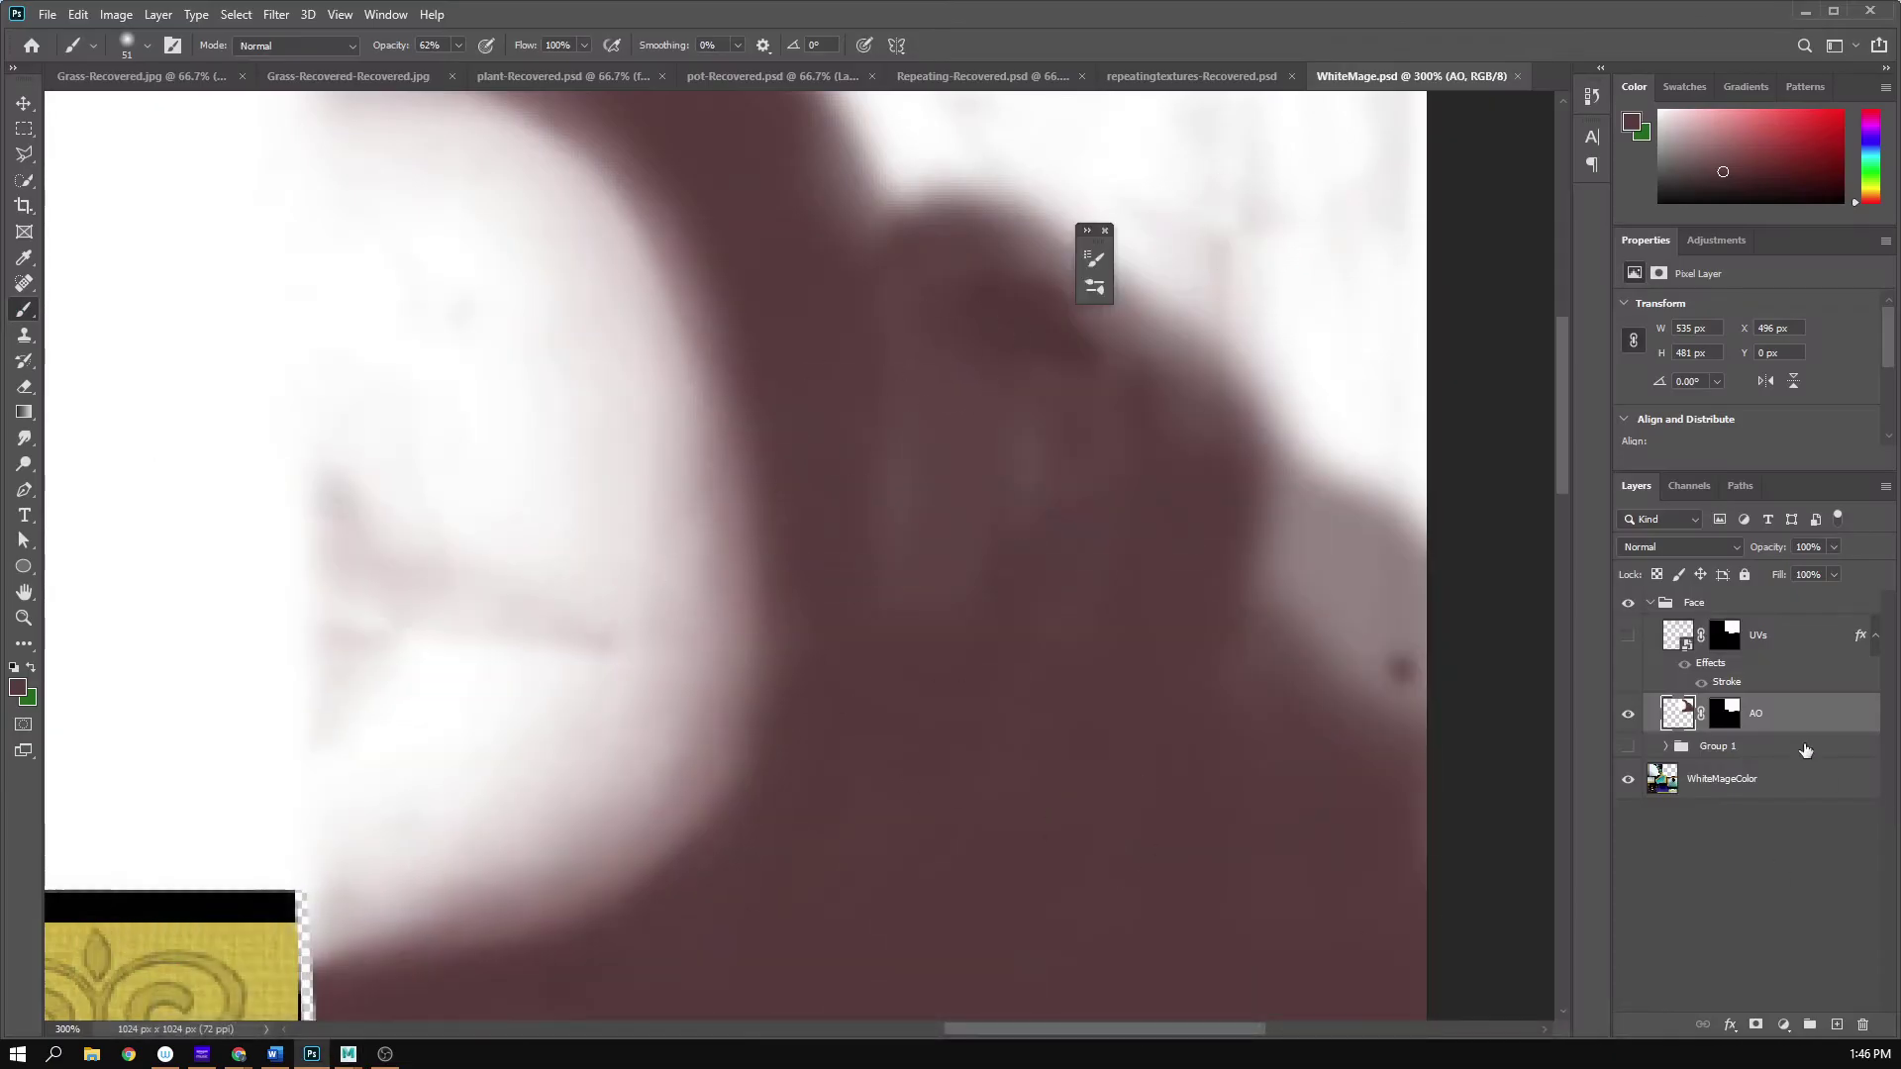
drag(833, 760, 1029, 681)
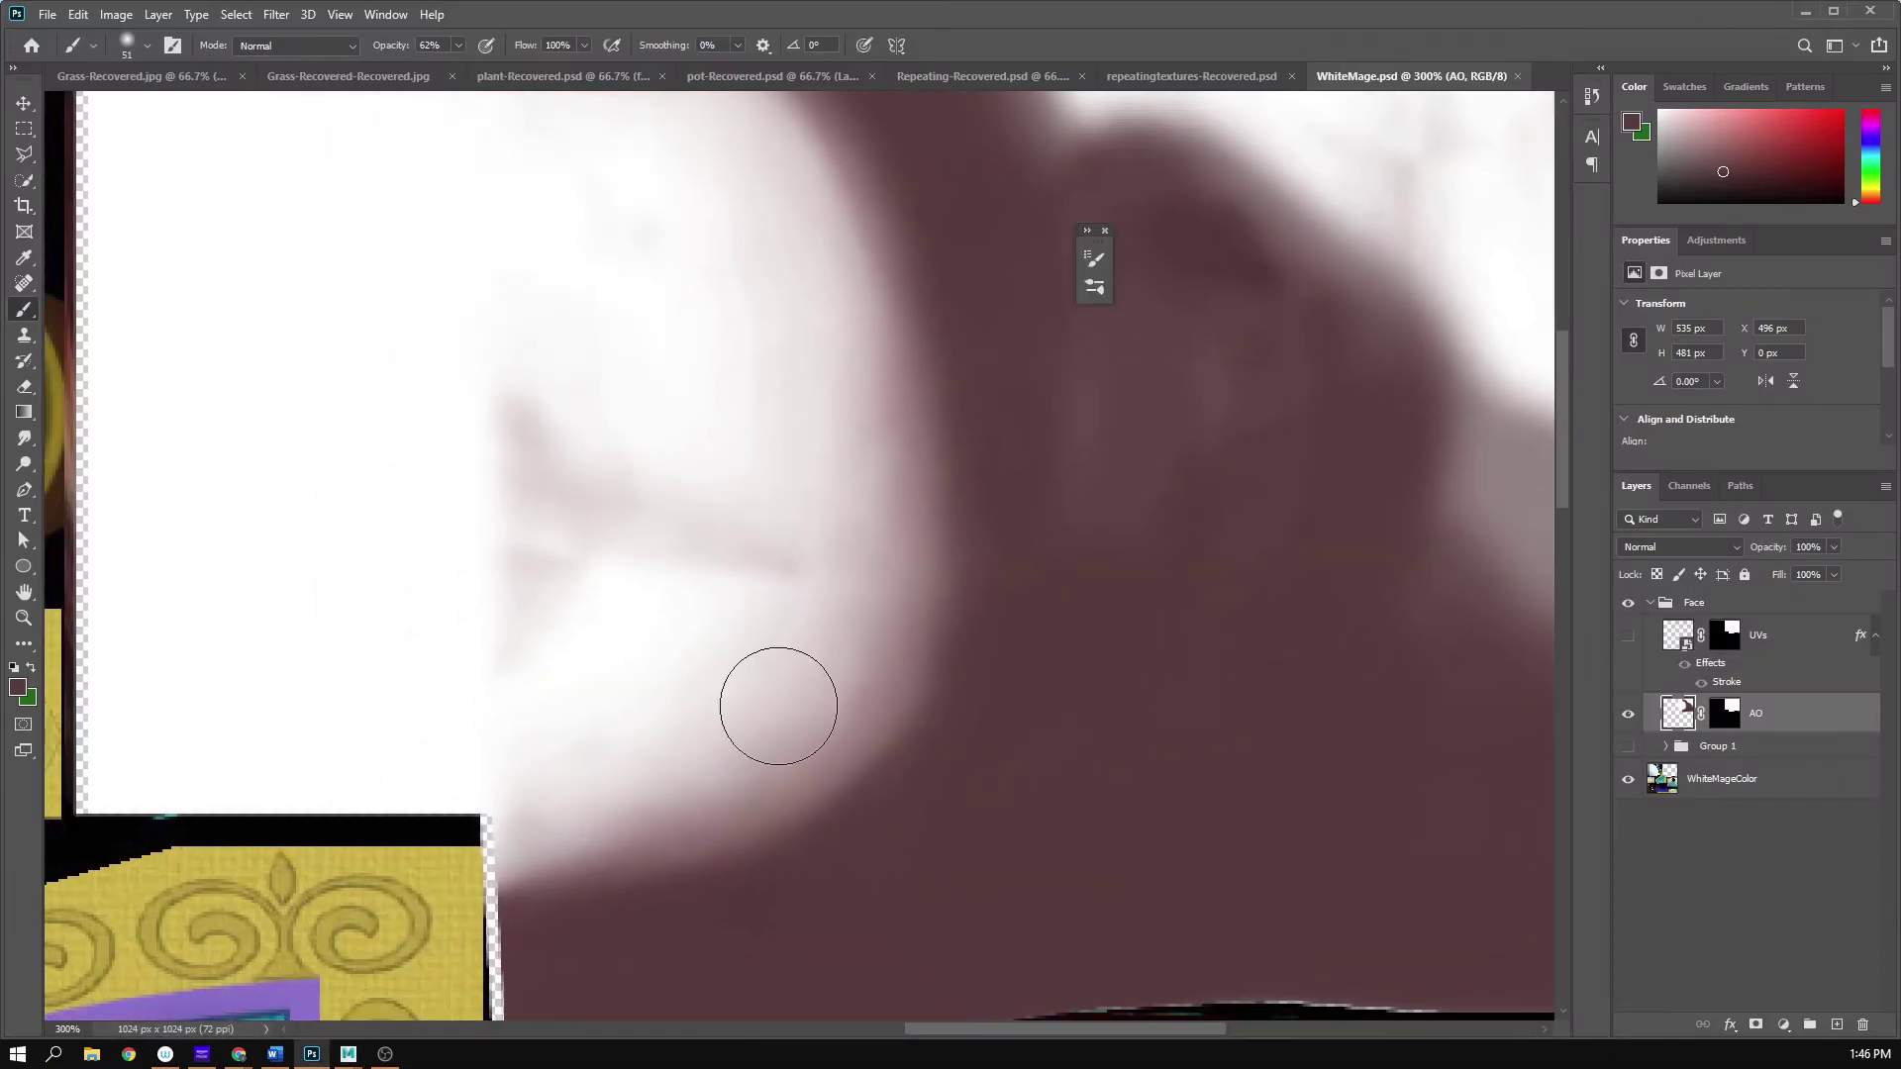
key(z)
click(827, 698)
click(30, 440)
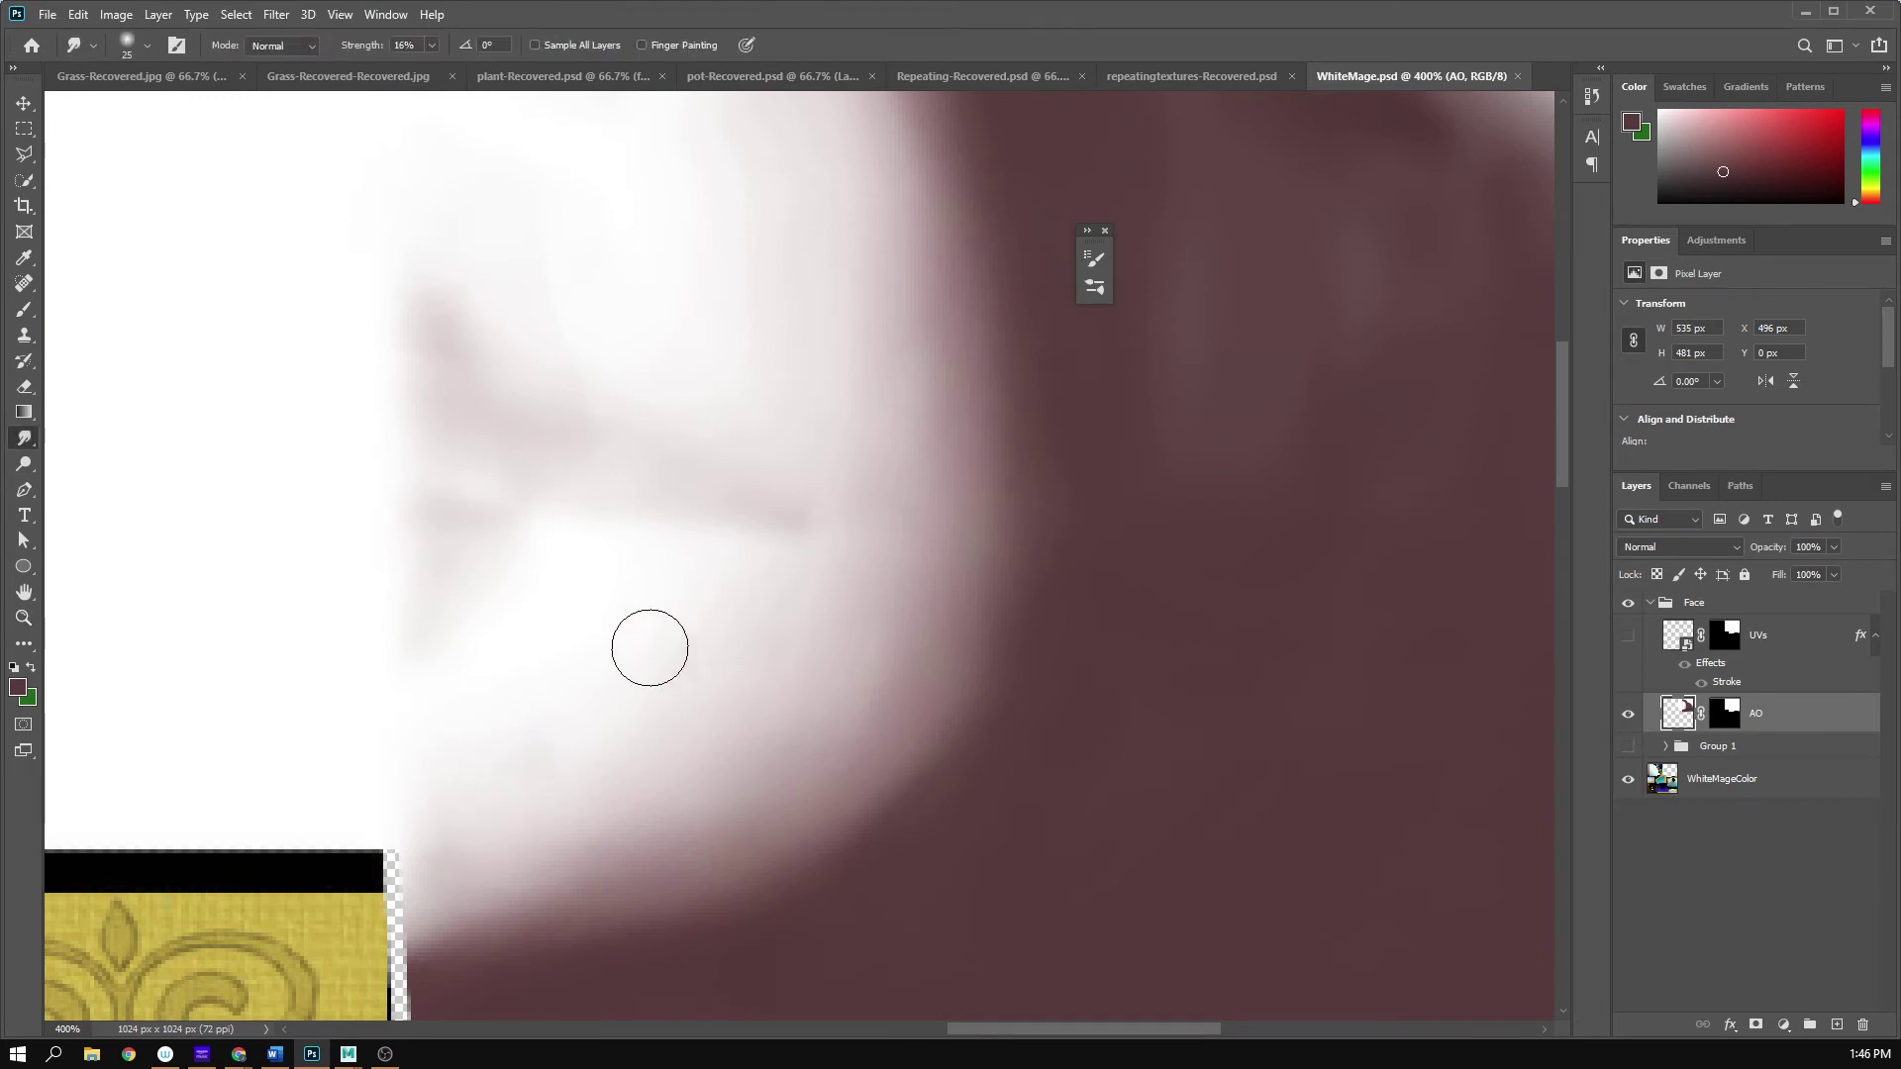
drag(473, 880, 471, 887)
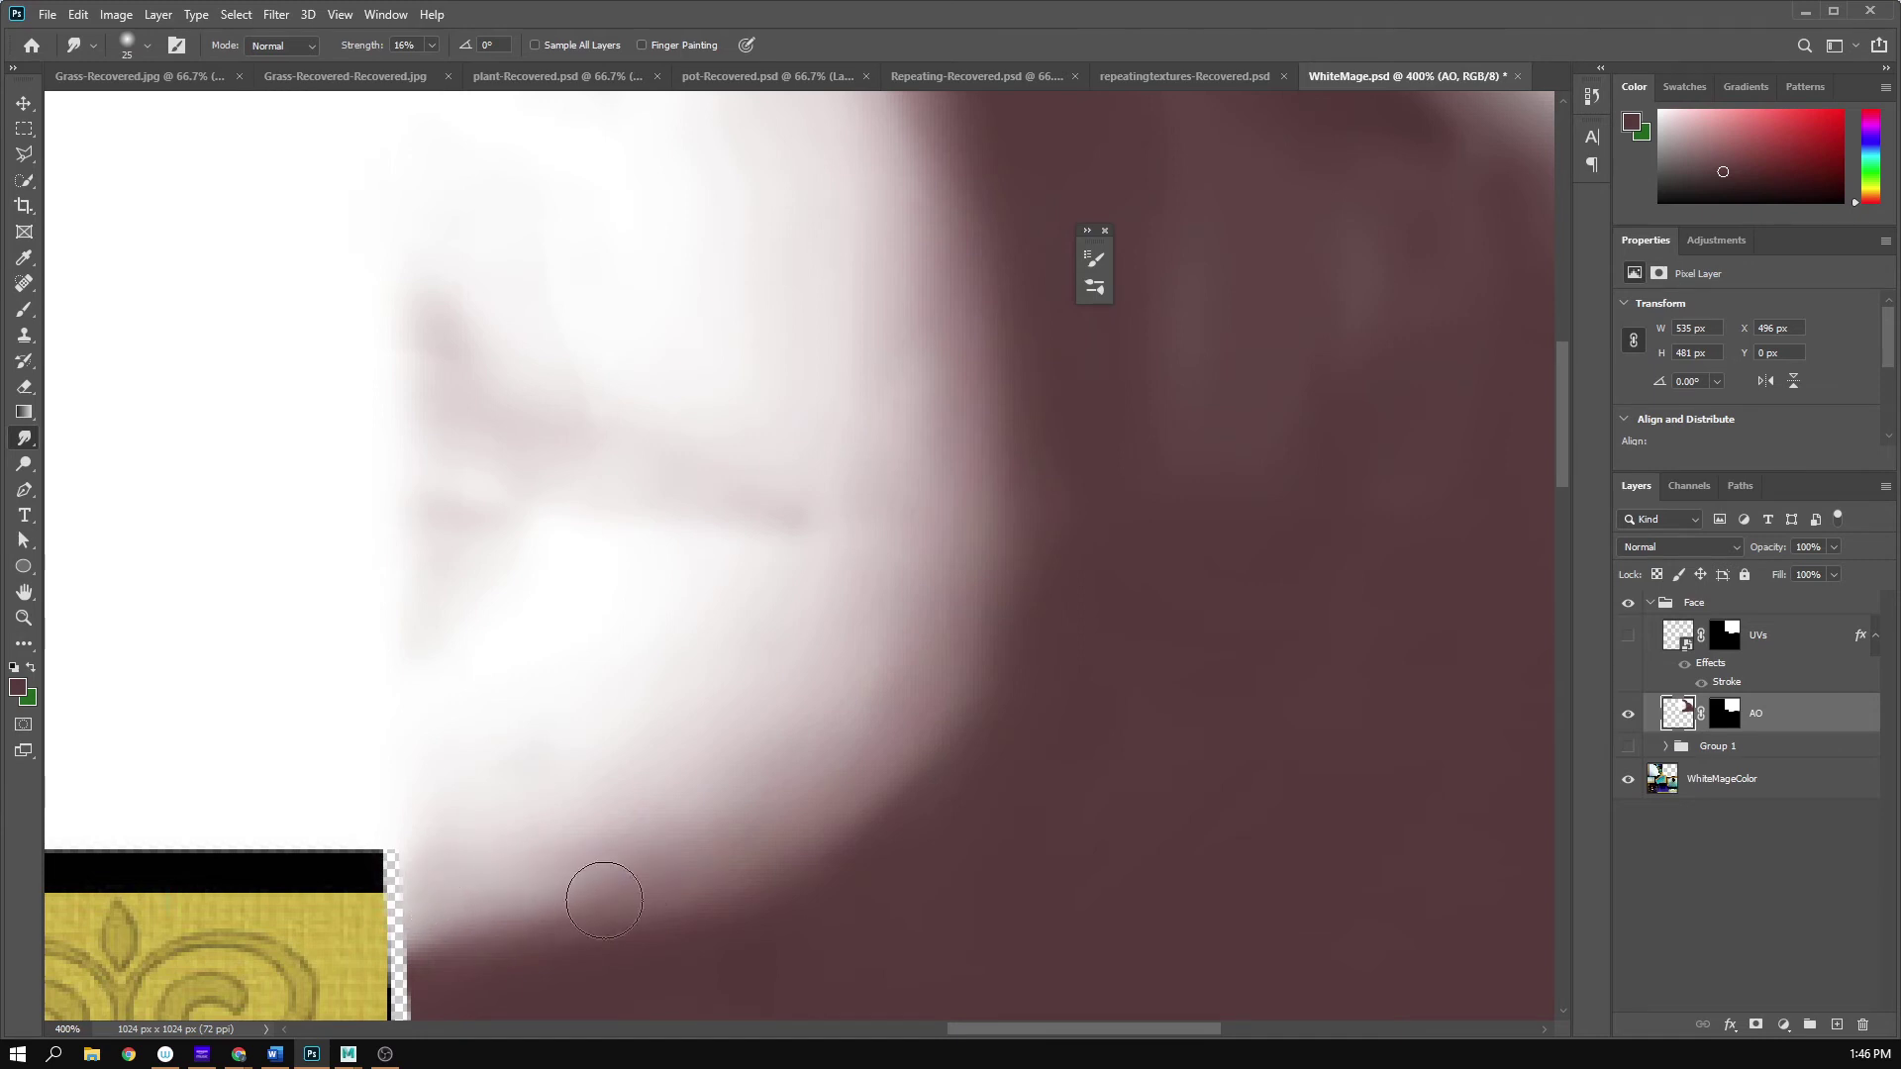
mouse_move(532, 910)
mouse_down()
mouse_move(422, 877)
mouse_move(607, 857)
mouse_move(602, 907)
mouse_up()
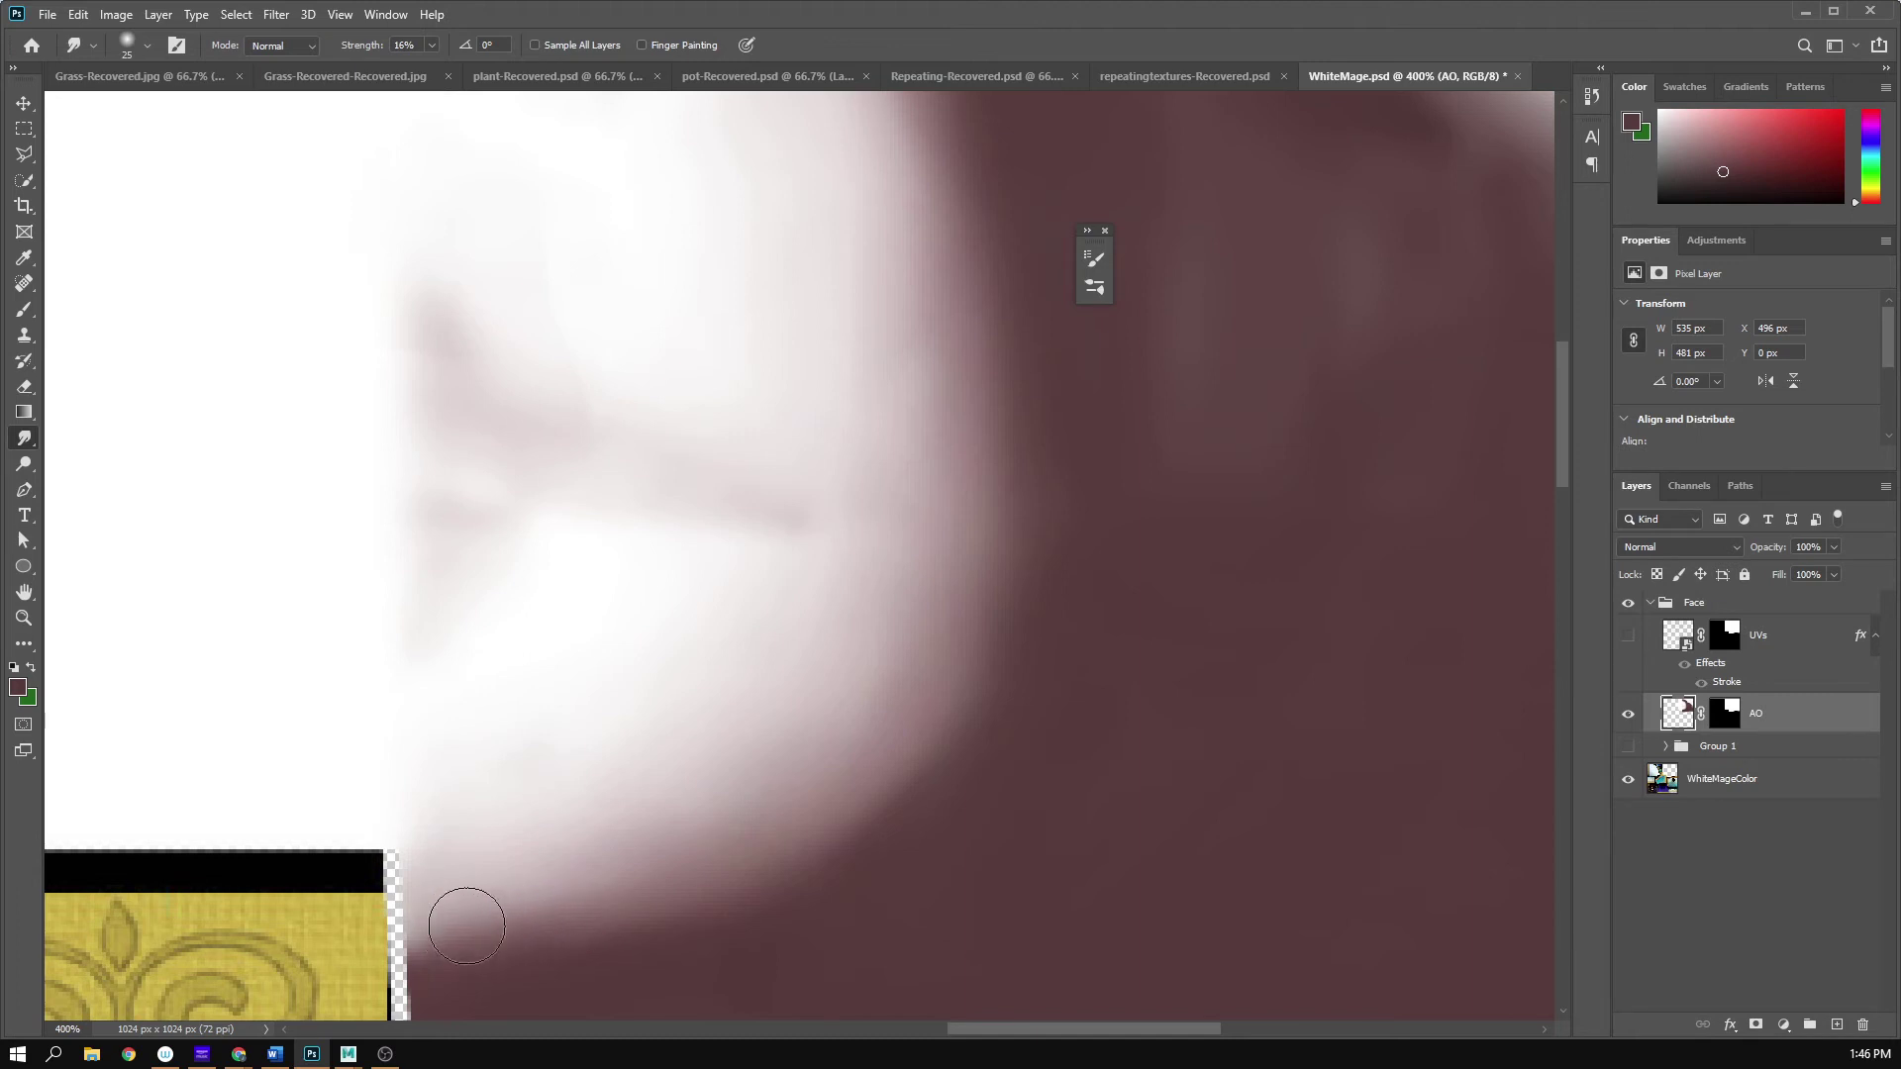
- Smudge the shadow's inner edge around the jaw corner and up along the cheek for a softer transition
mouse_move(741, 891)
mouse_down()
mouse_move(952, 706)
mouse_move(846, 744)
mouse_up()
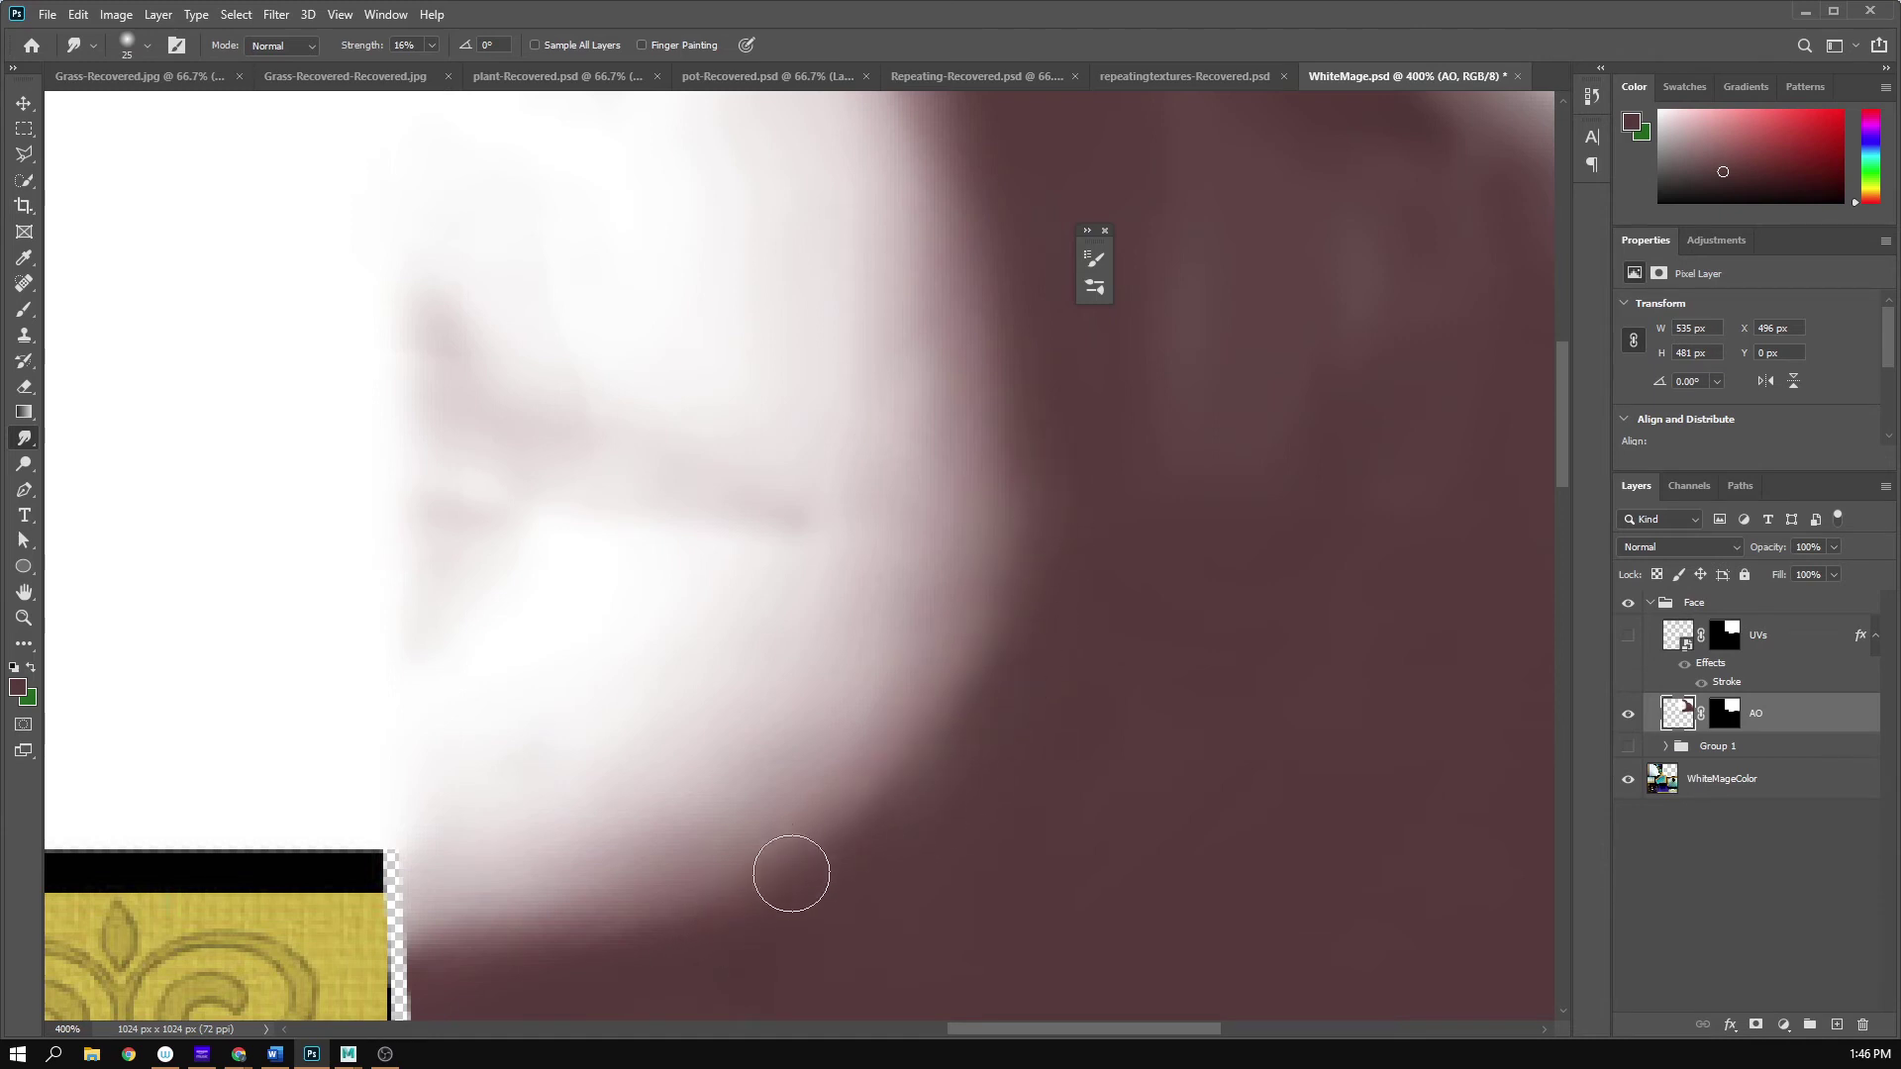
drag(1064, 631, 1044, 755)
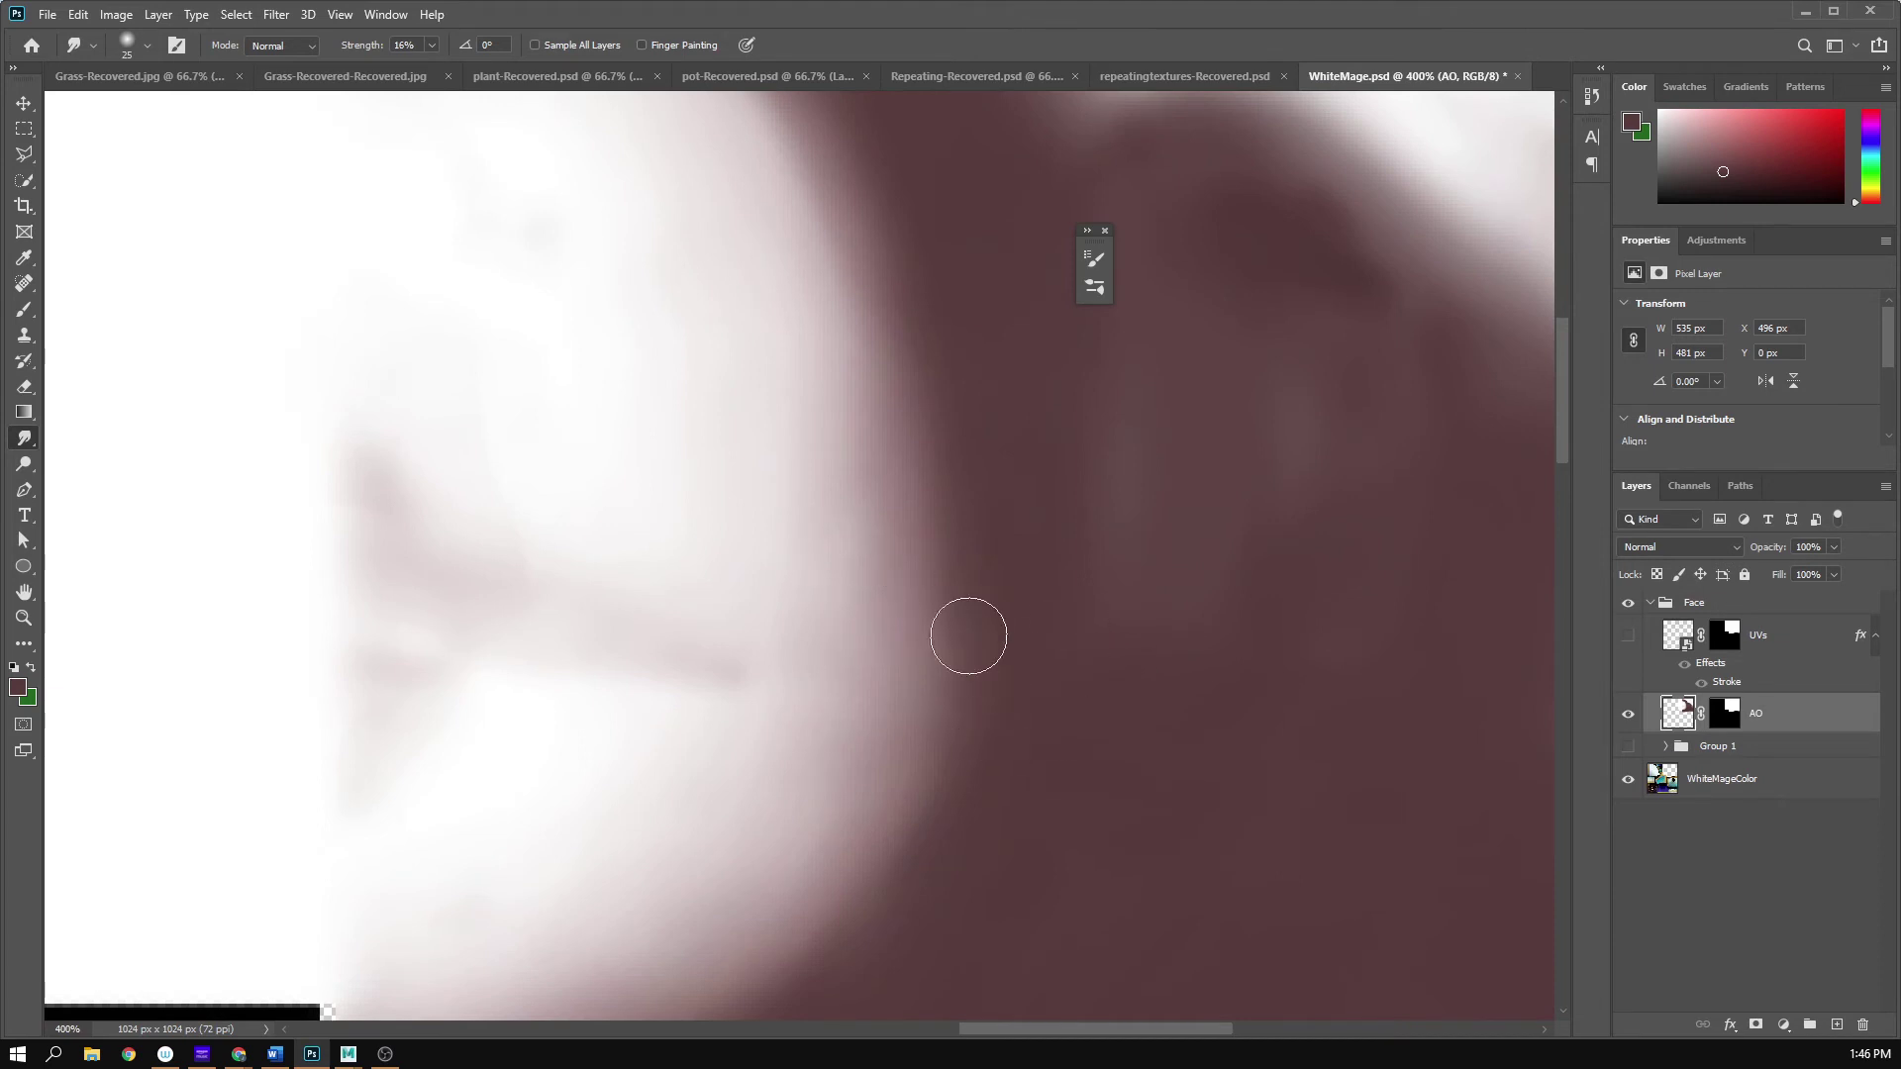
alt+click(901, 467)
alt+click(900, 472)
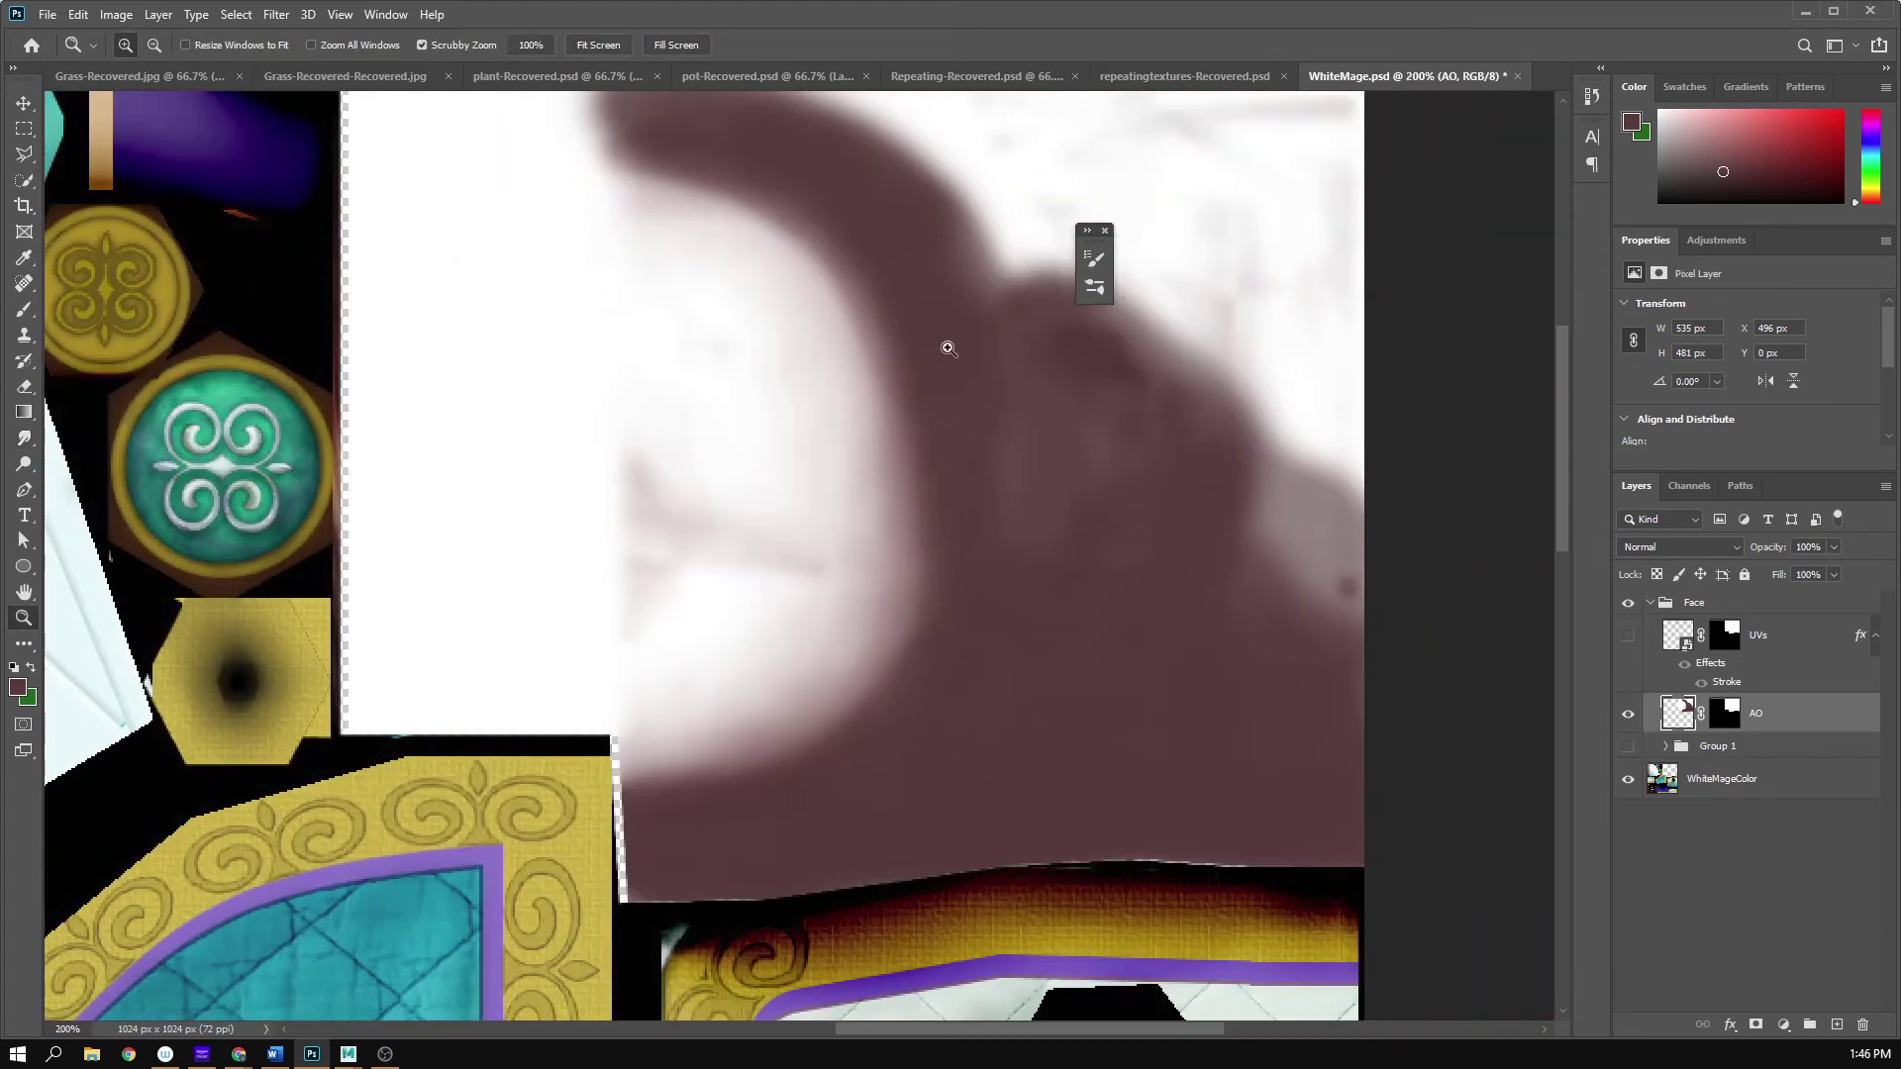
- Smudge the dark jaw shadow's inner edge at 16% strength to refine the blend from the chin toward the lower cheek
click(718, 757)
click(720, 750)
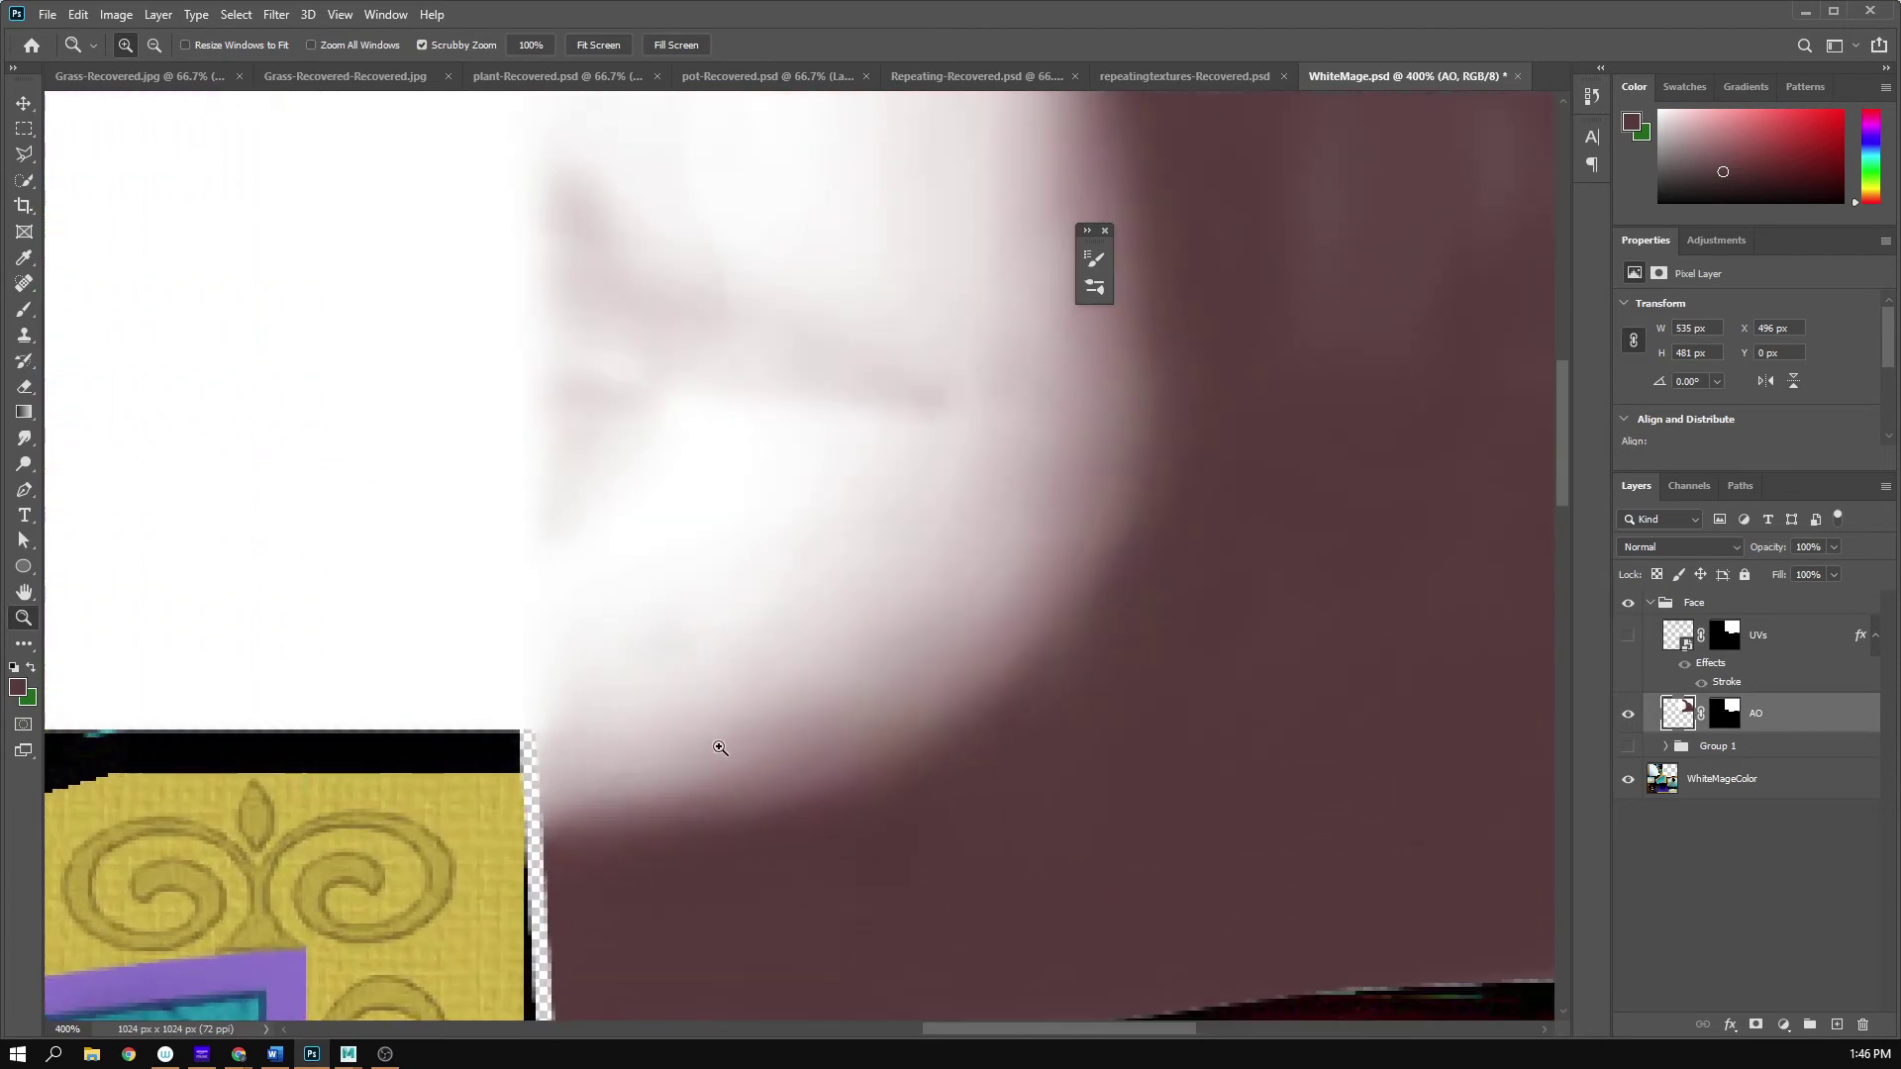
key(r)
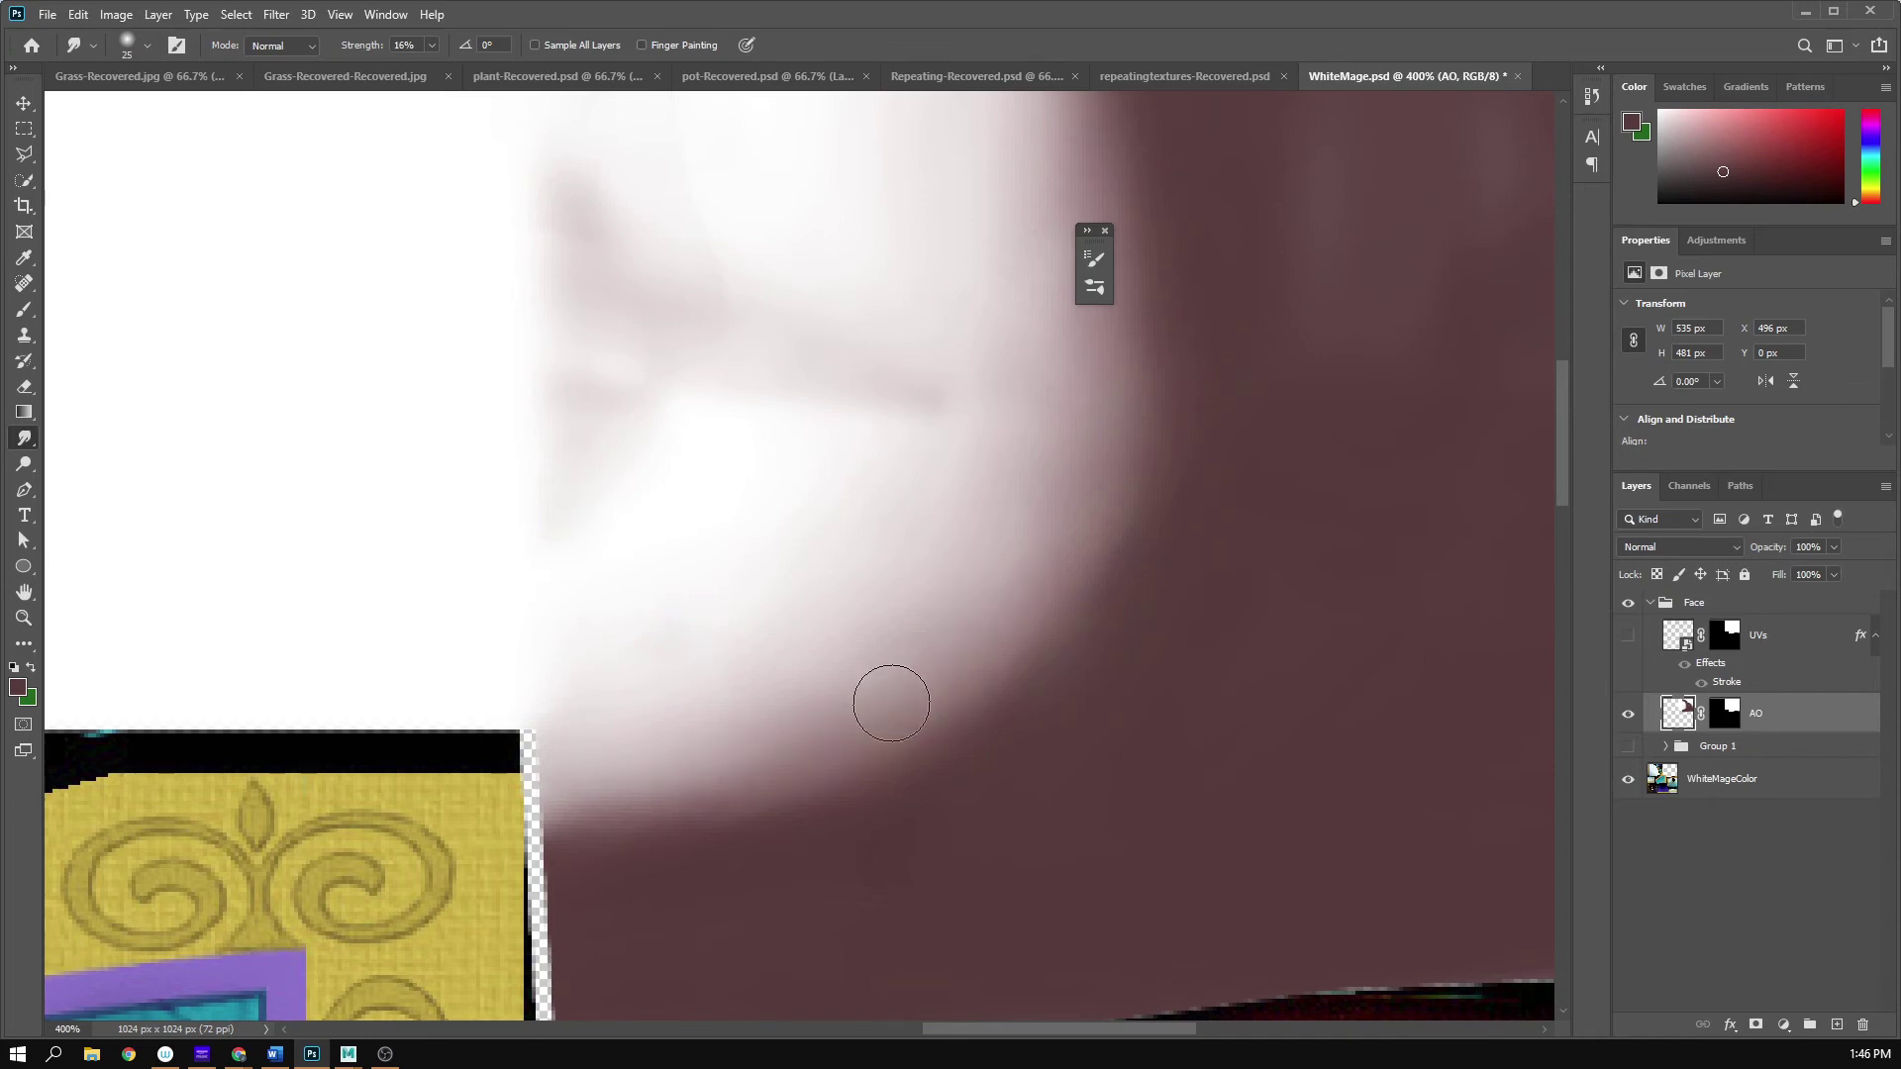
mouse_move(1081, 512)
mouse_down()
mouse_move(1078, 552)
mouse_move(975, 675)
mouse_up()
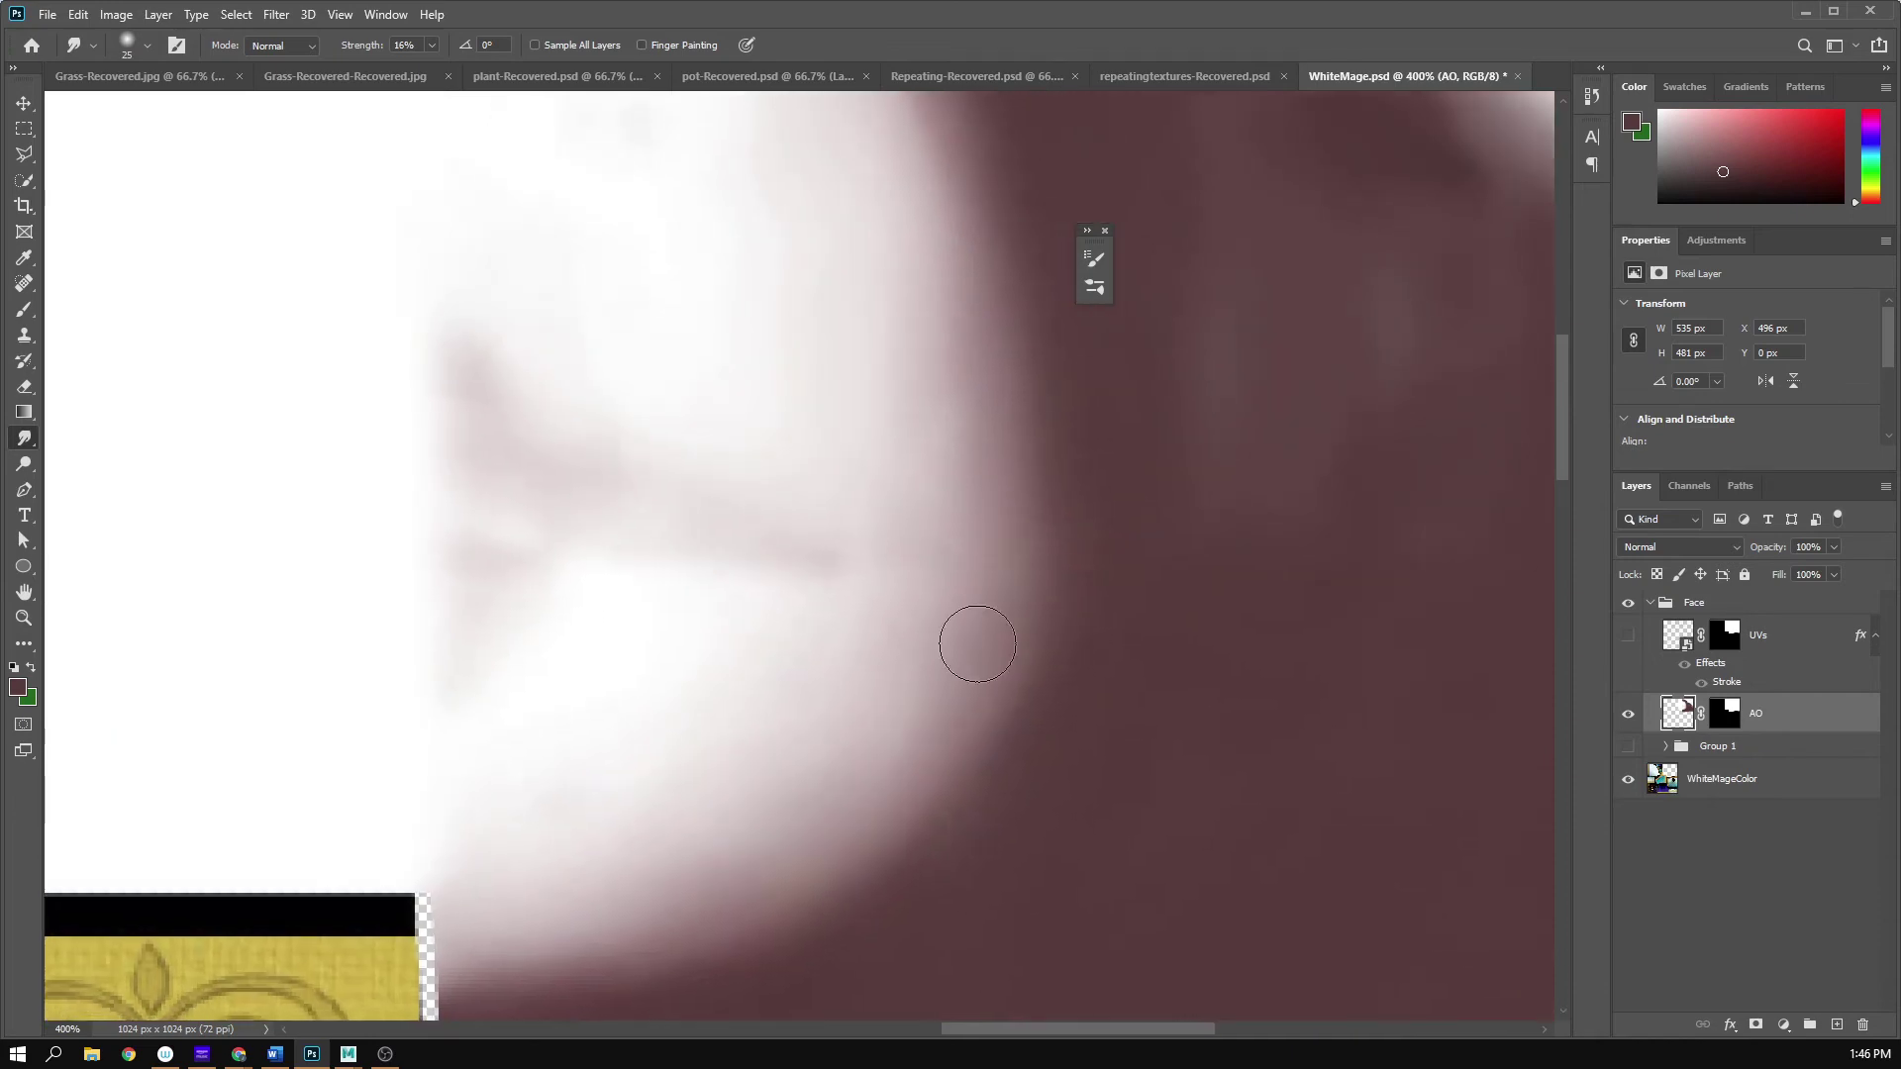
scroll(857, 784, down, 3)
scroll(832, 772, left, 1)
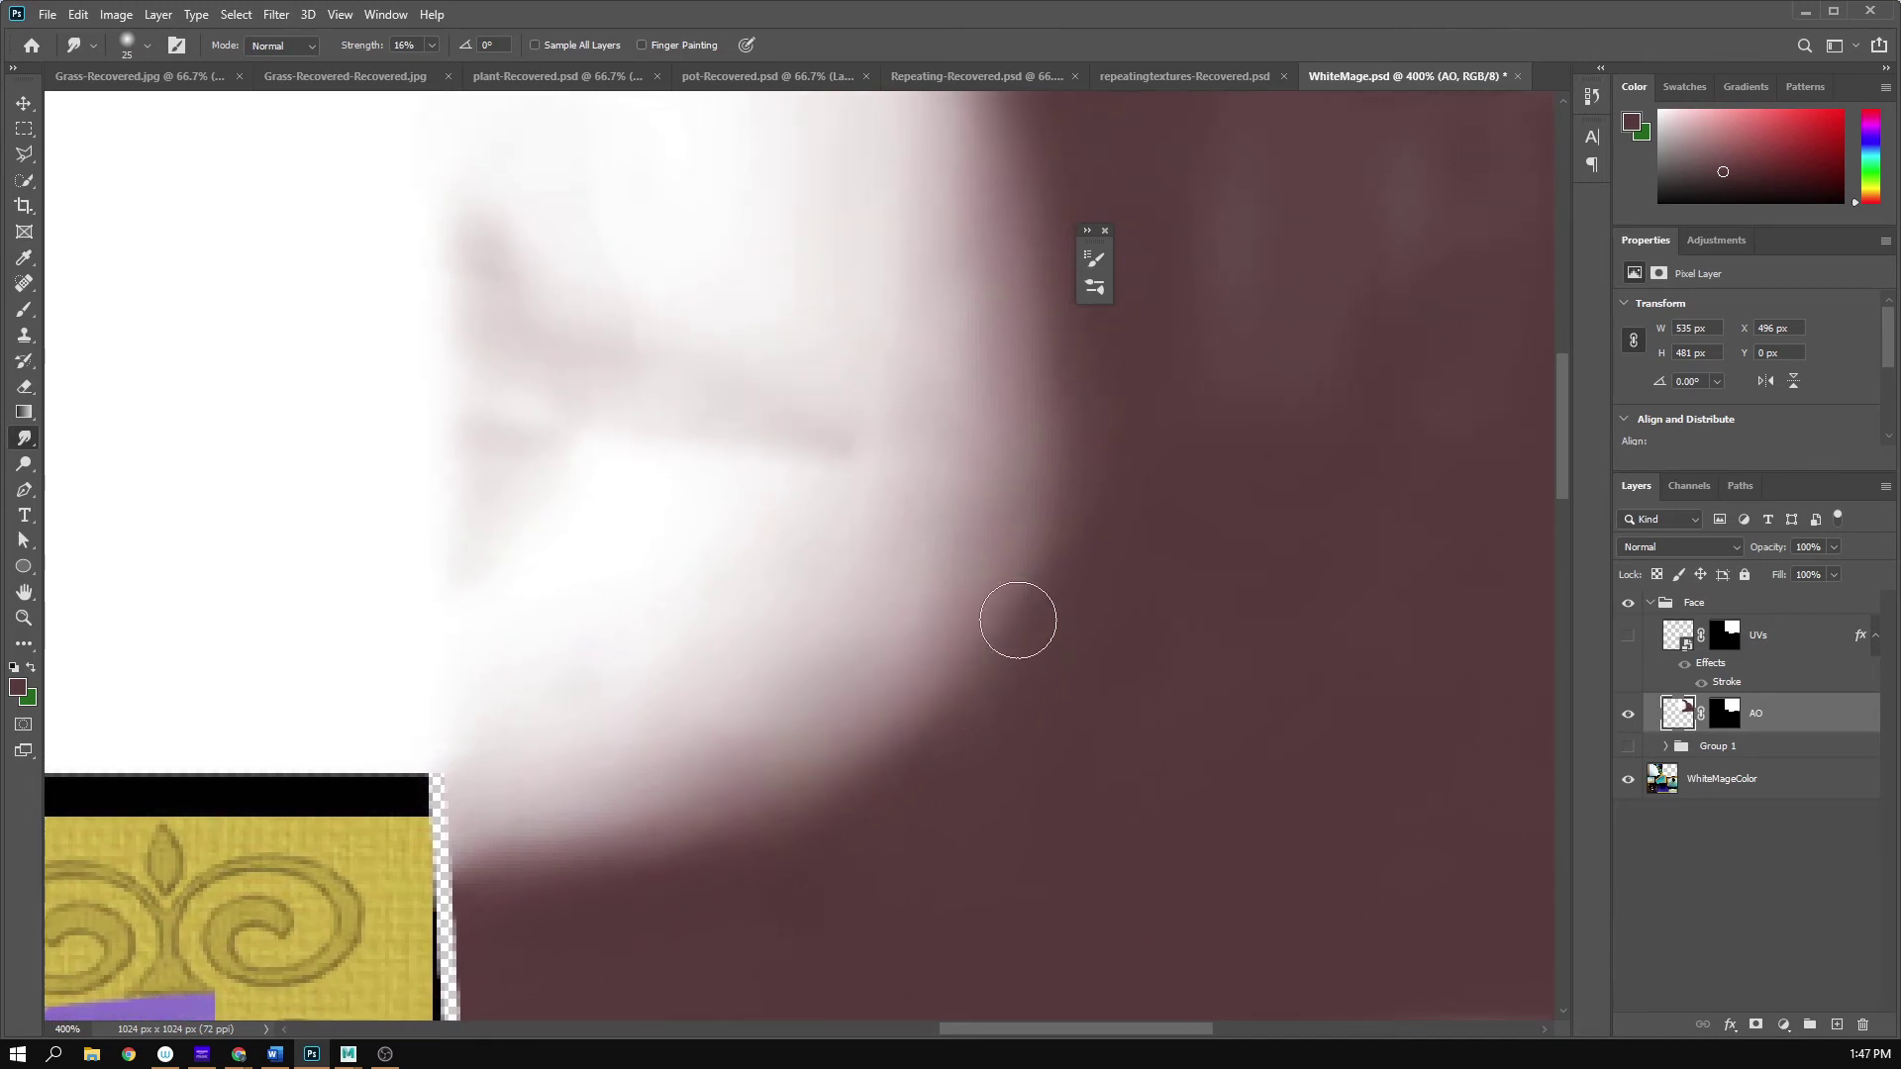
scroll(1001, 644, up, 4)
scroll(941, 776, right, 3)
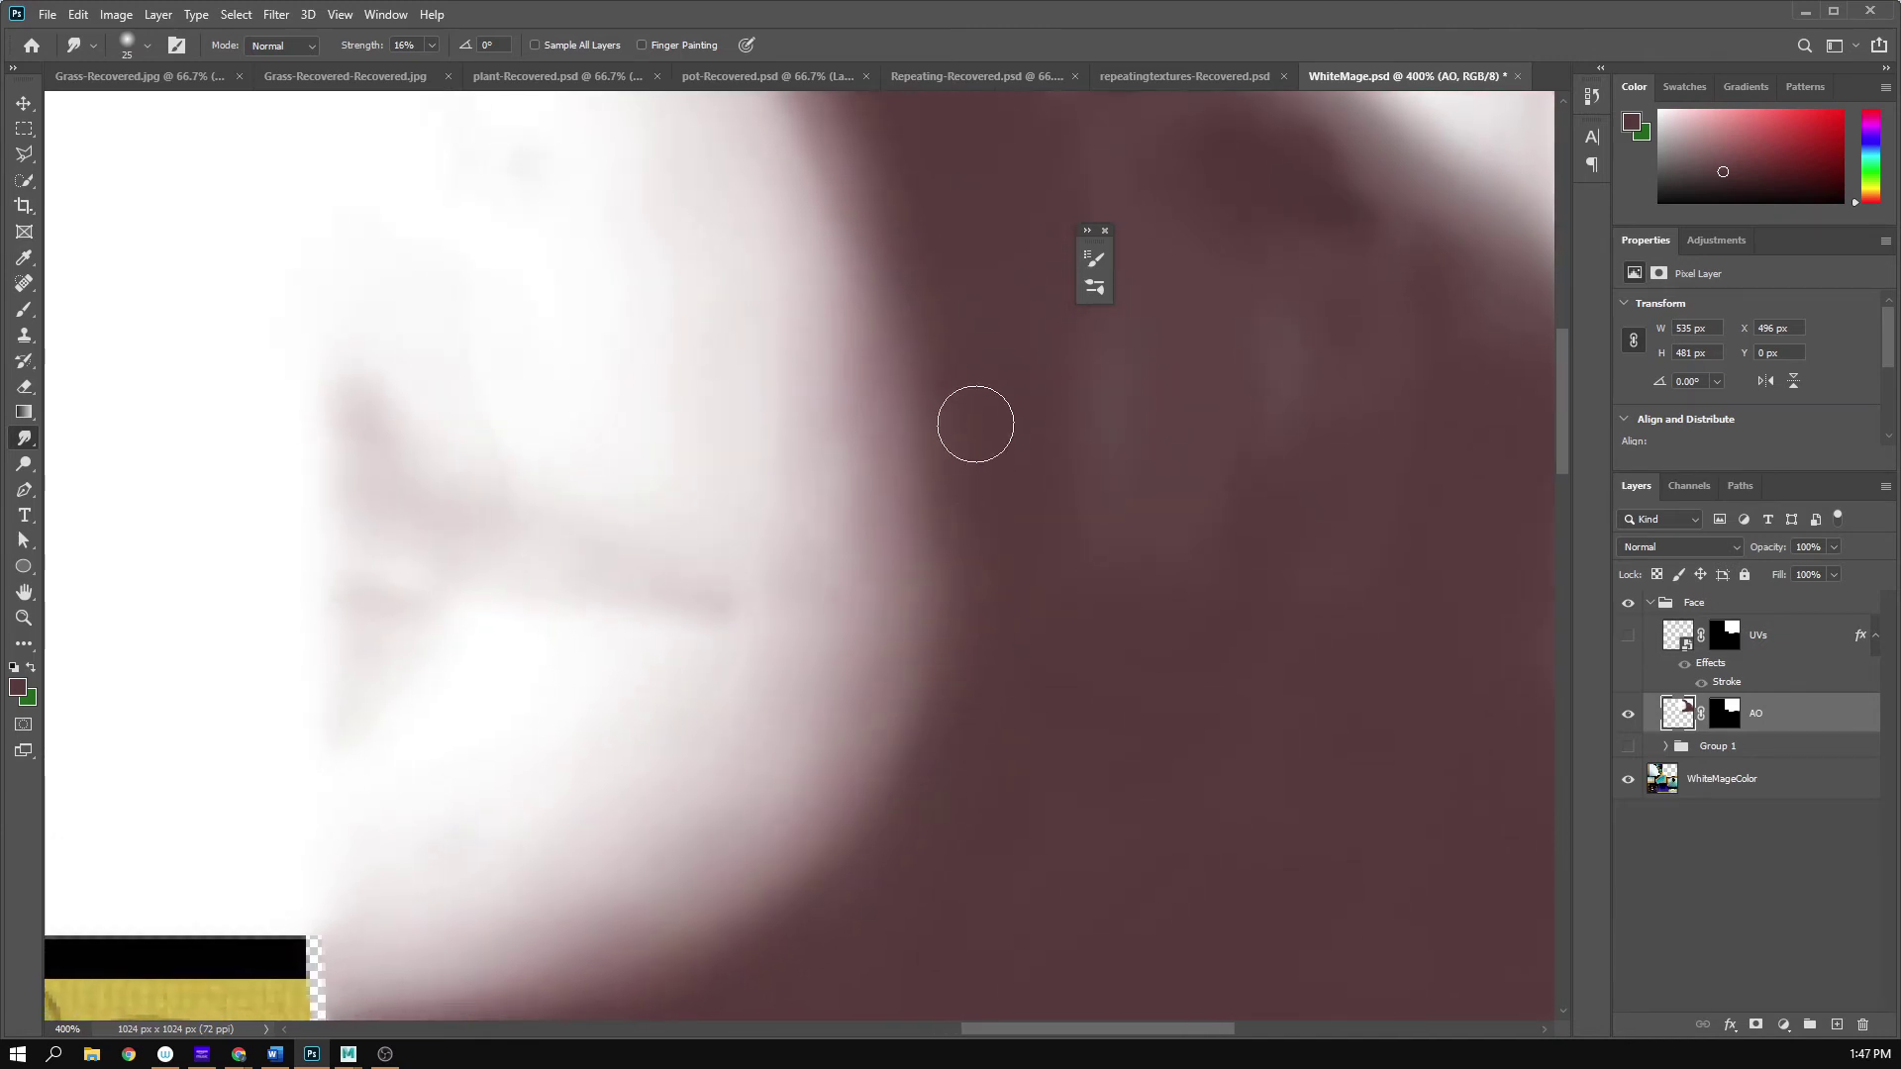
mouse_move(932, 558)
mouse_down()
mouse_move(916, 603)
mouse_move(917, 575)
mouse_up()
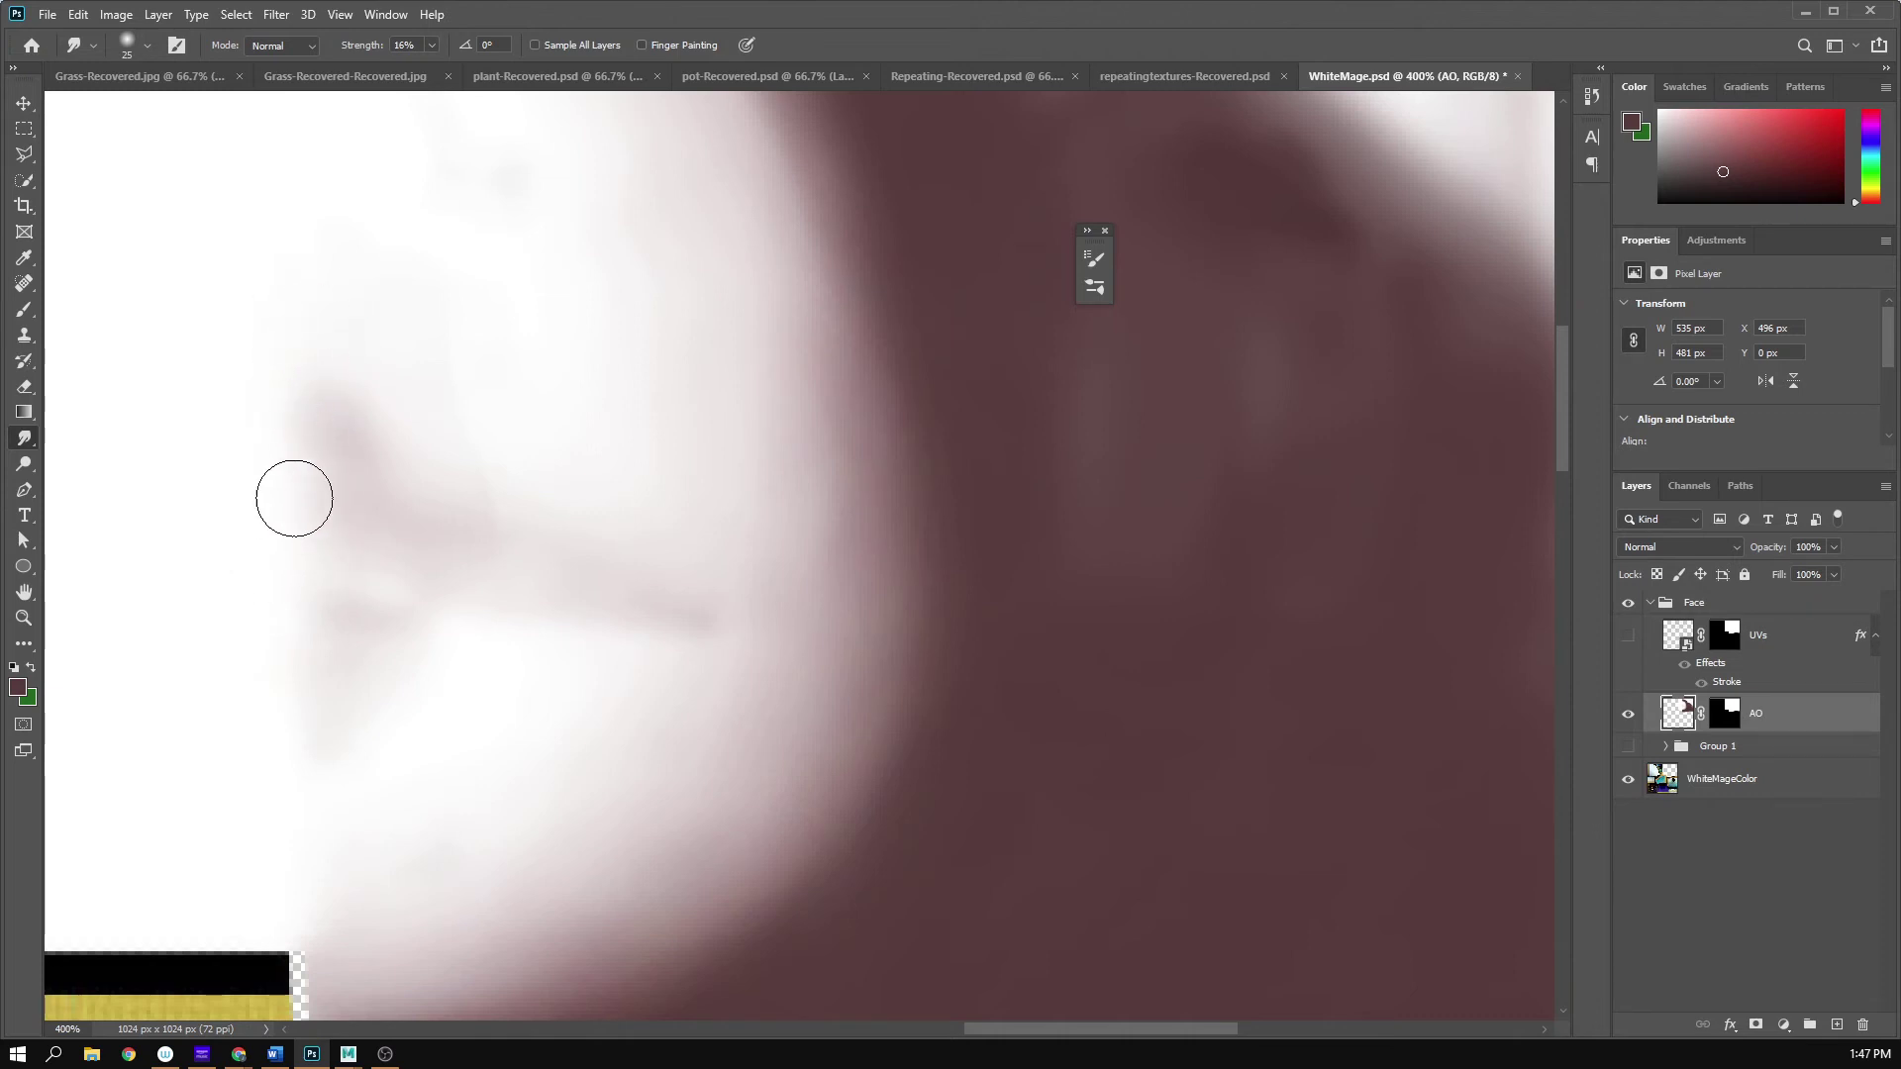
- Undo the last smudge dab on the lower cheek and save WhiteMage.psd
drag(603, 716, 758, 532)
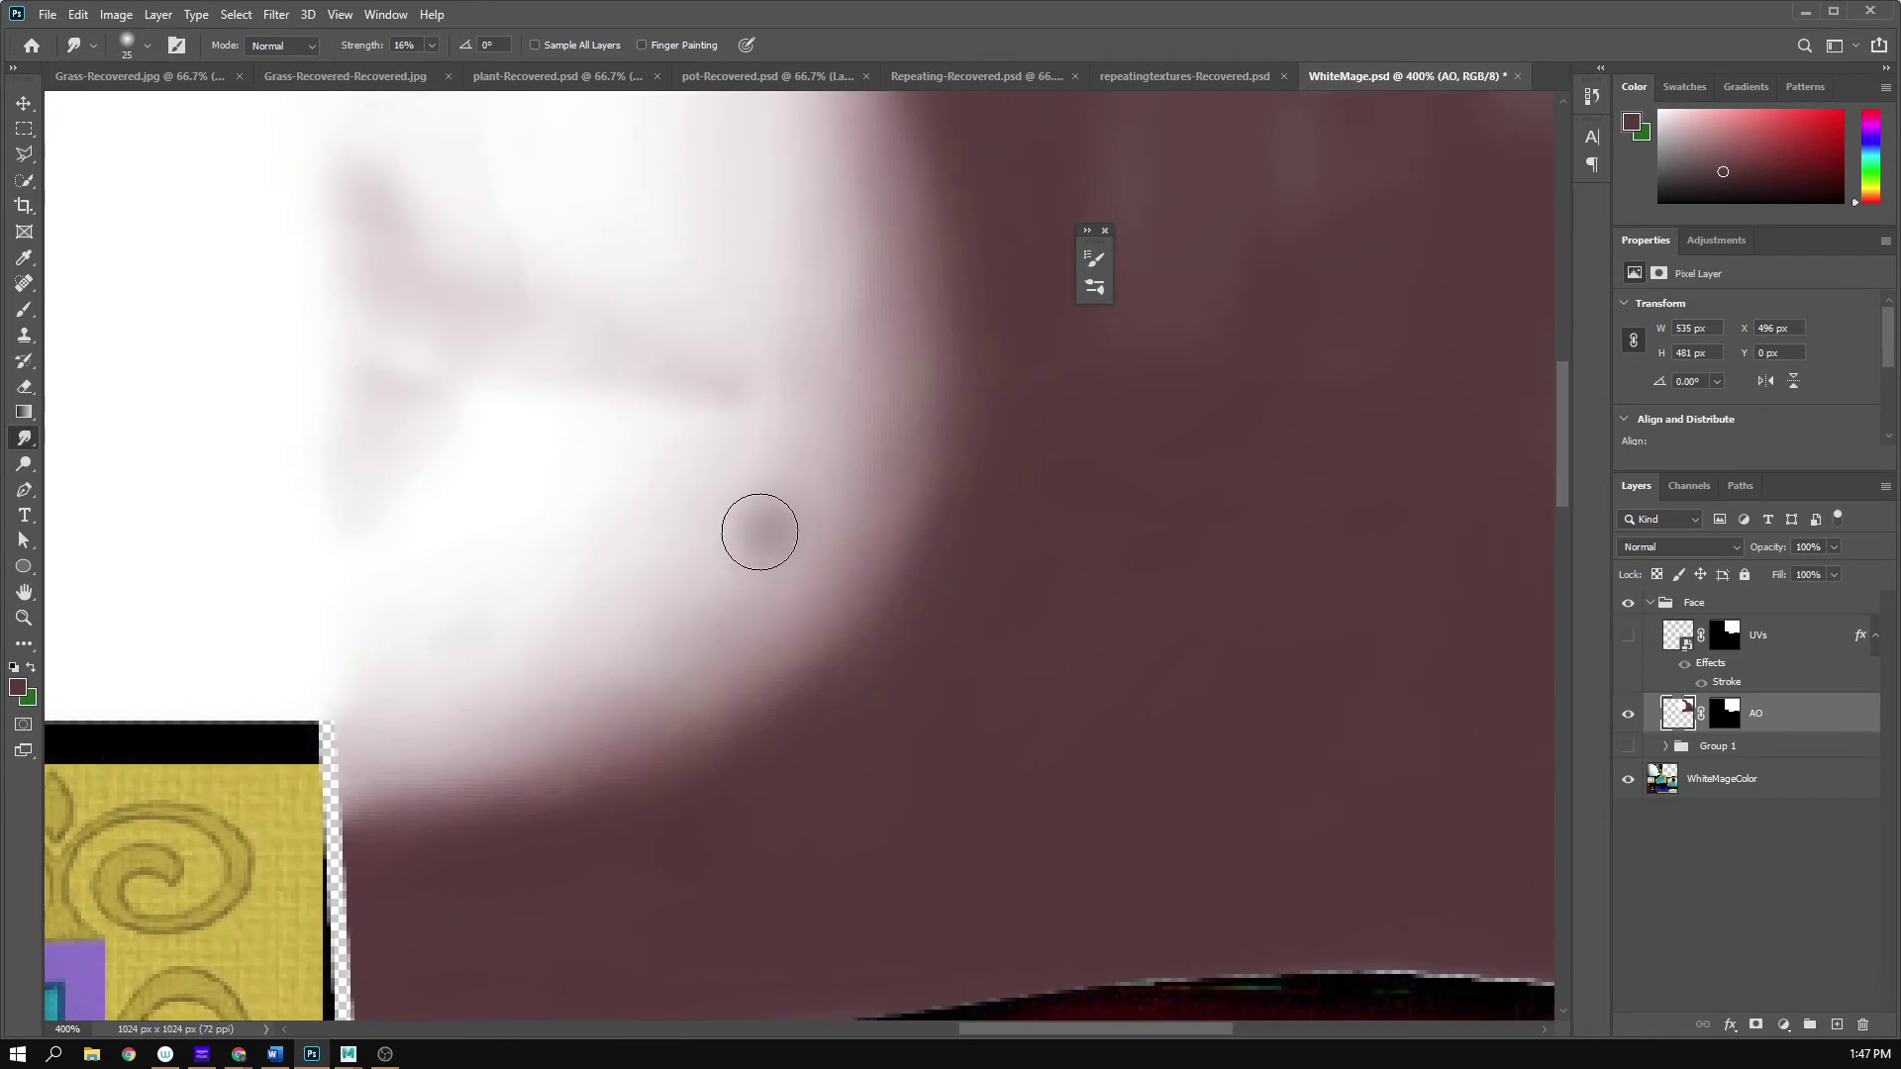
key(ctrl+z)
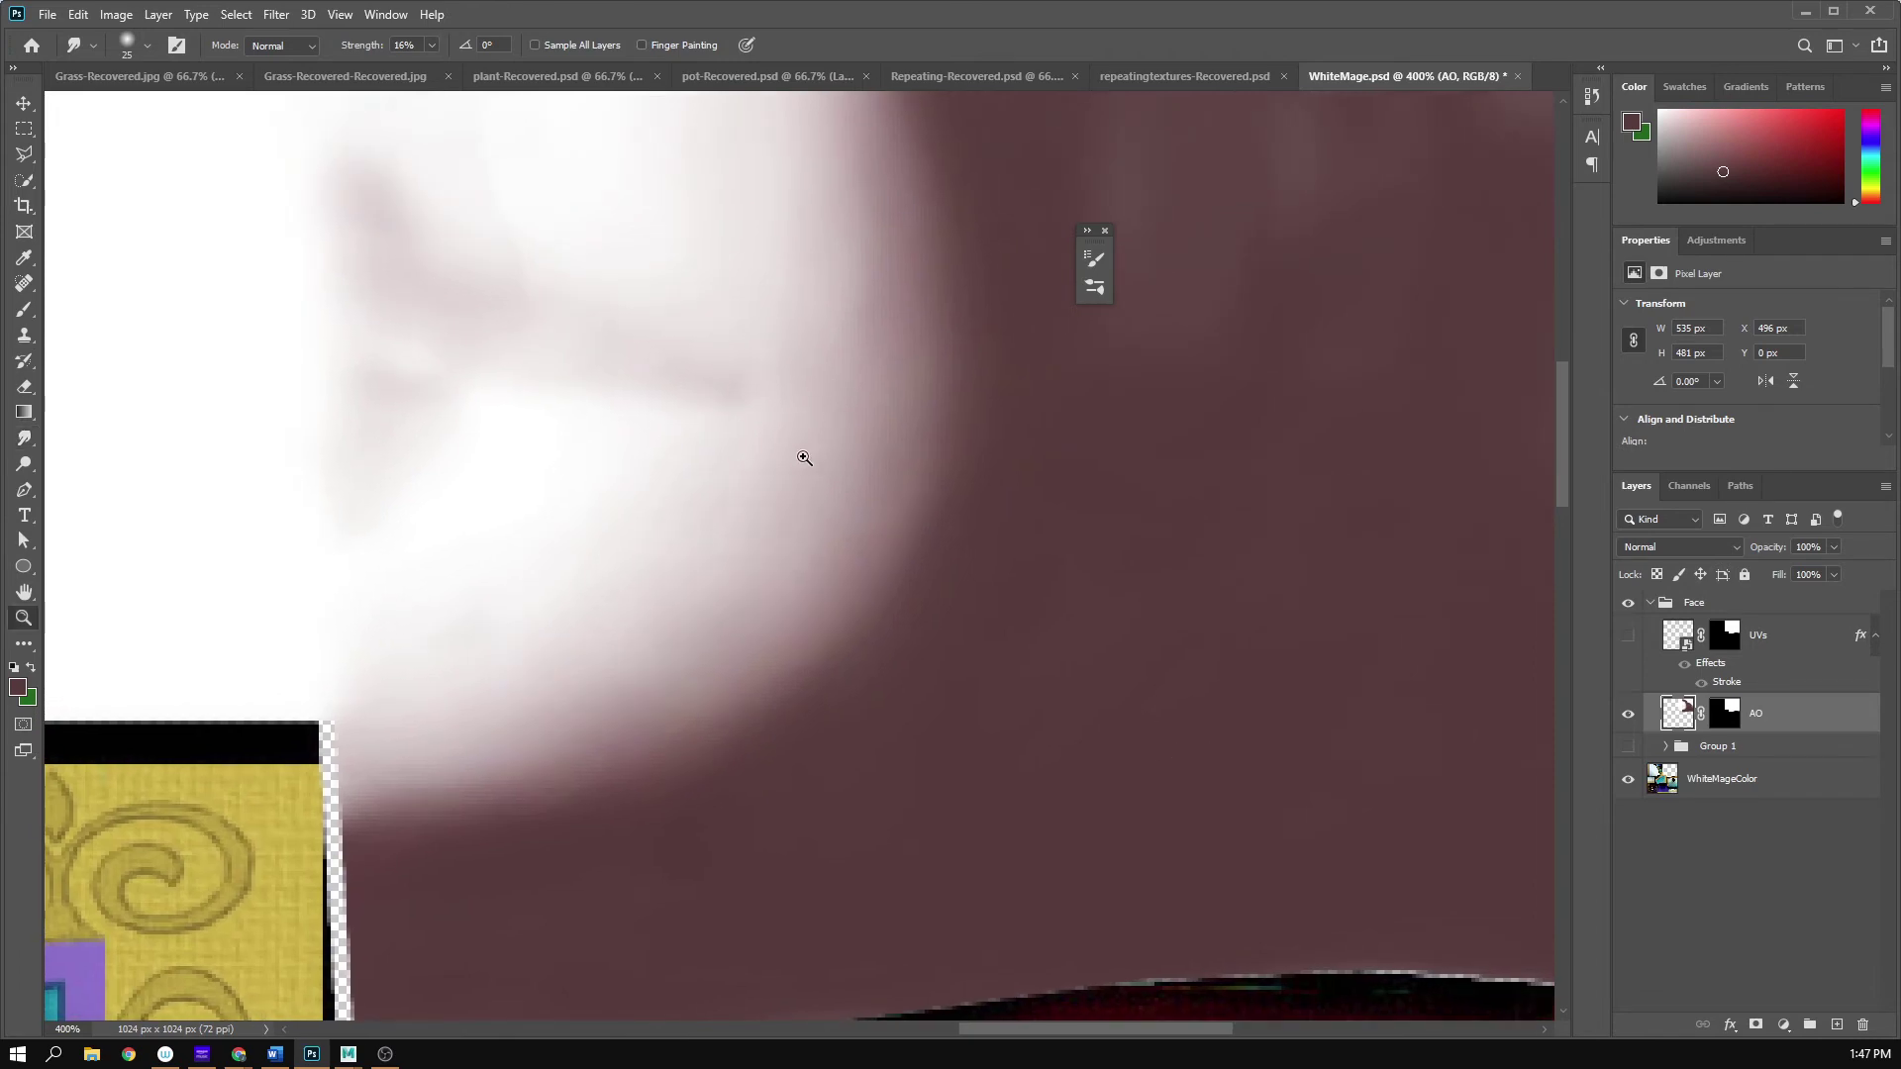
key(z)
alt+click(821, 457)
alt+click(823, 466)
mouse_move(934, 297)
mouse_down()
mouse_move(862, 480)
mouse_move(888, 514)
mouse_up()
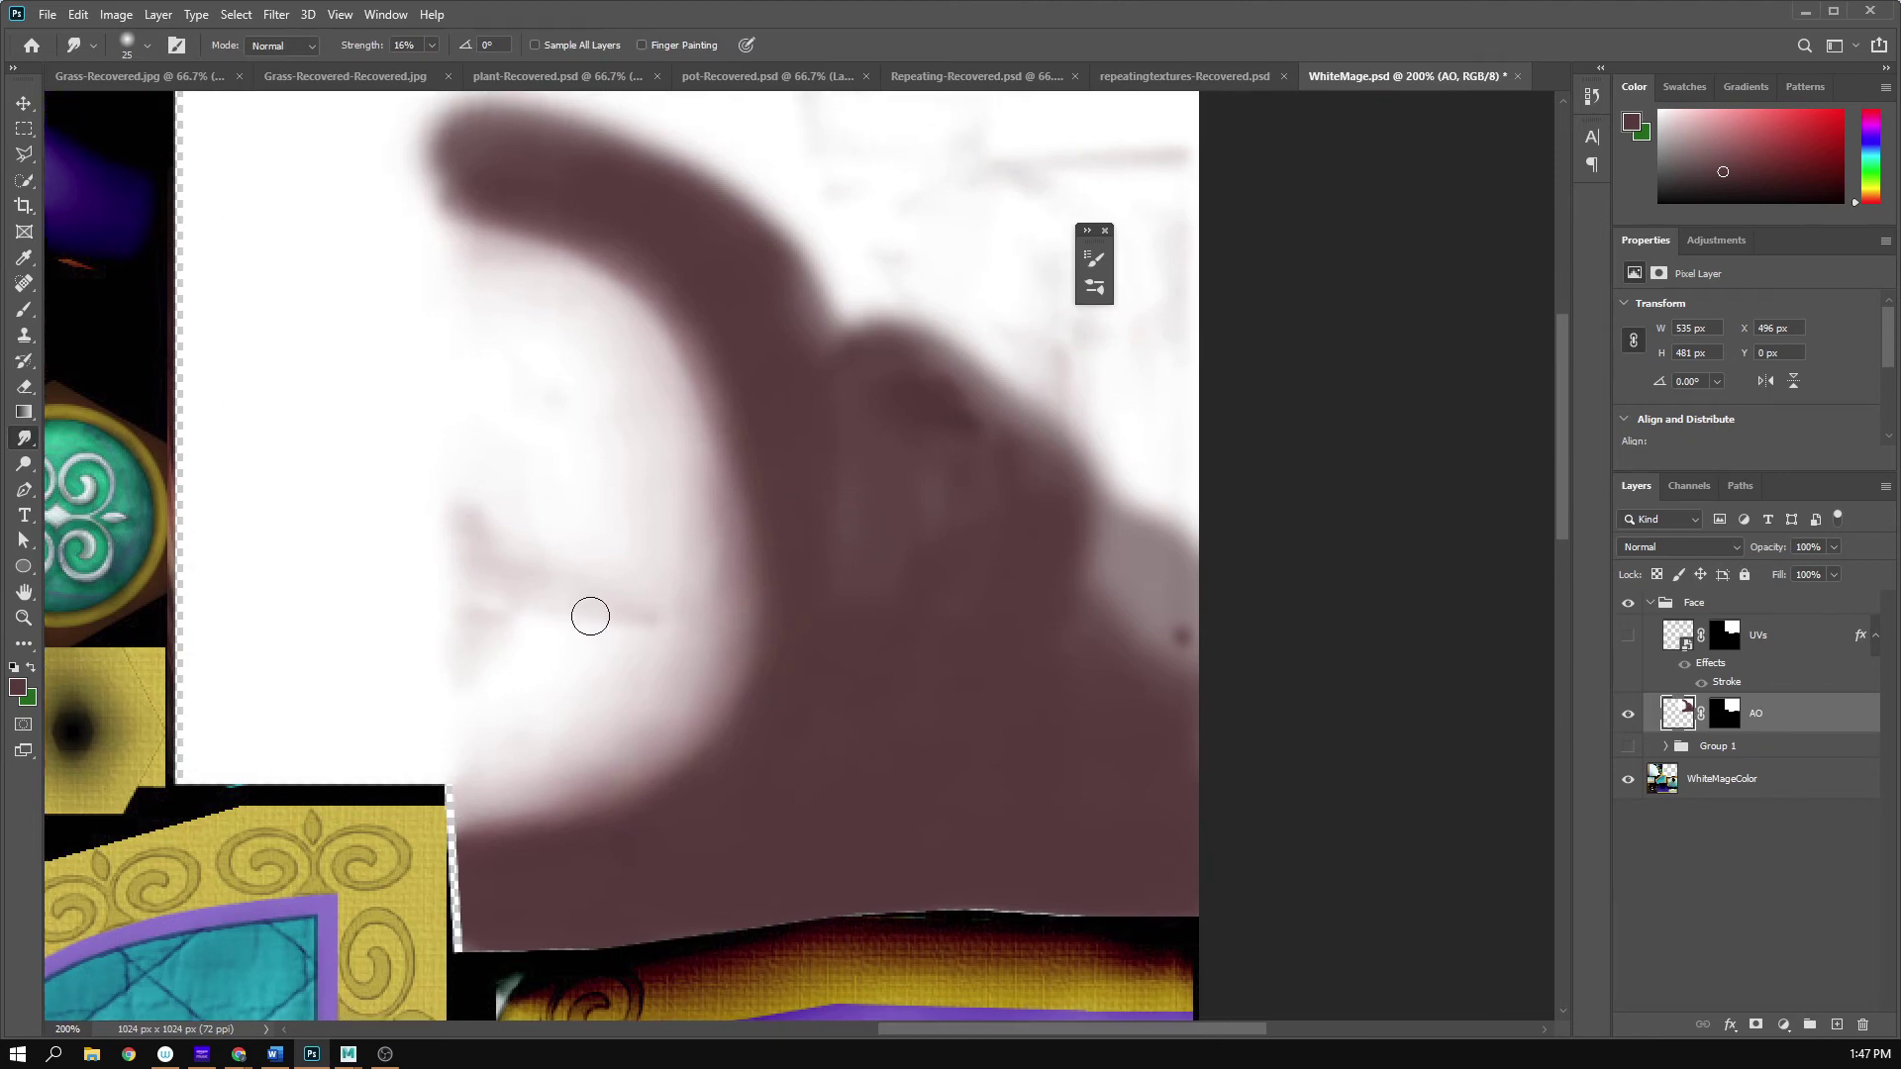
key(ctrl+s)
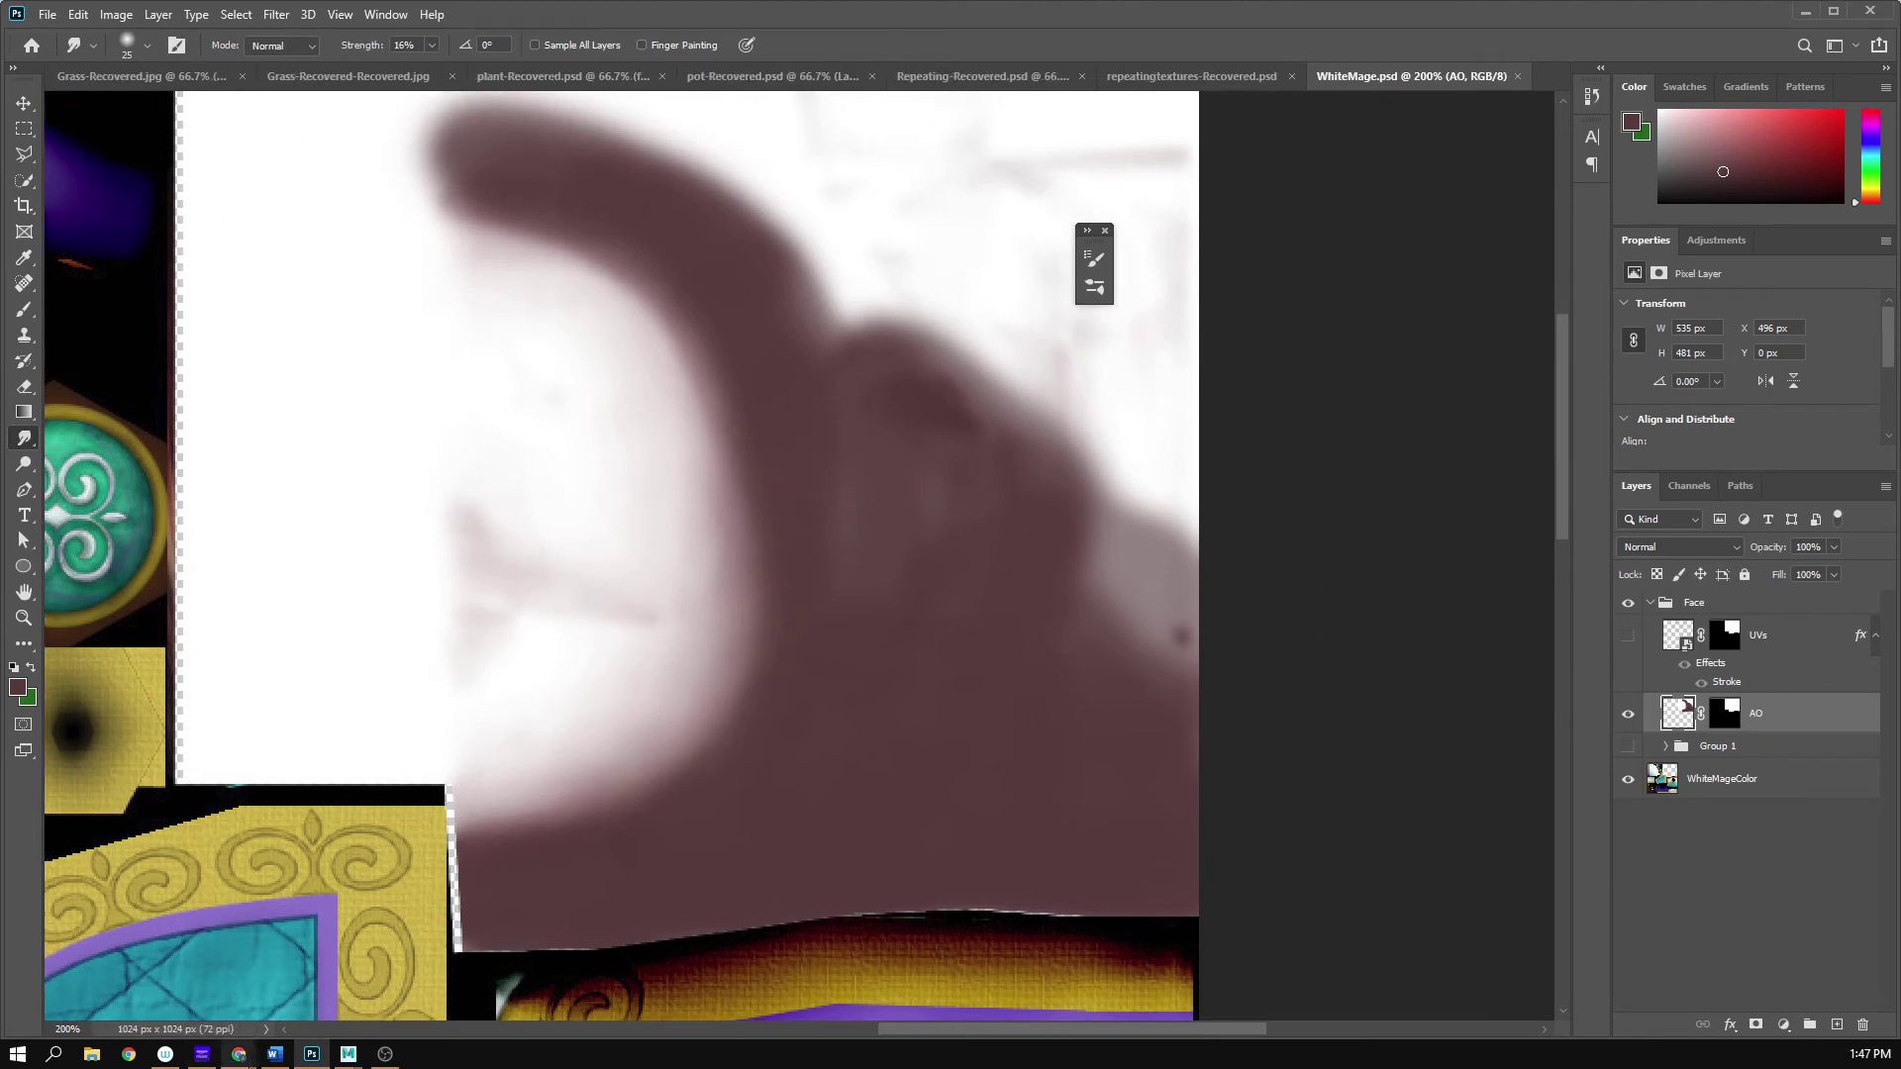
- Switch to Maya and examine the smudged jaw shadow from the side, front and below inside the hood
mouse_move(349, 1054)
click(416, 1002)
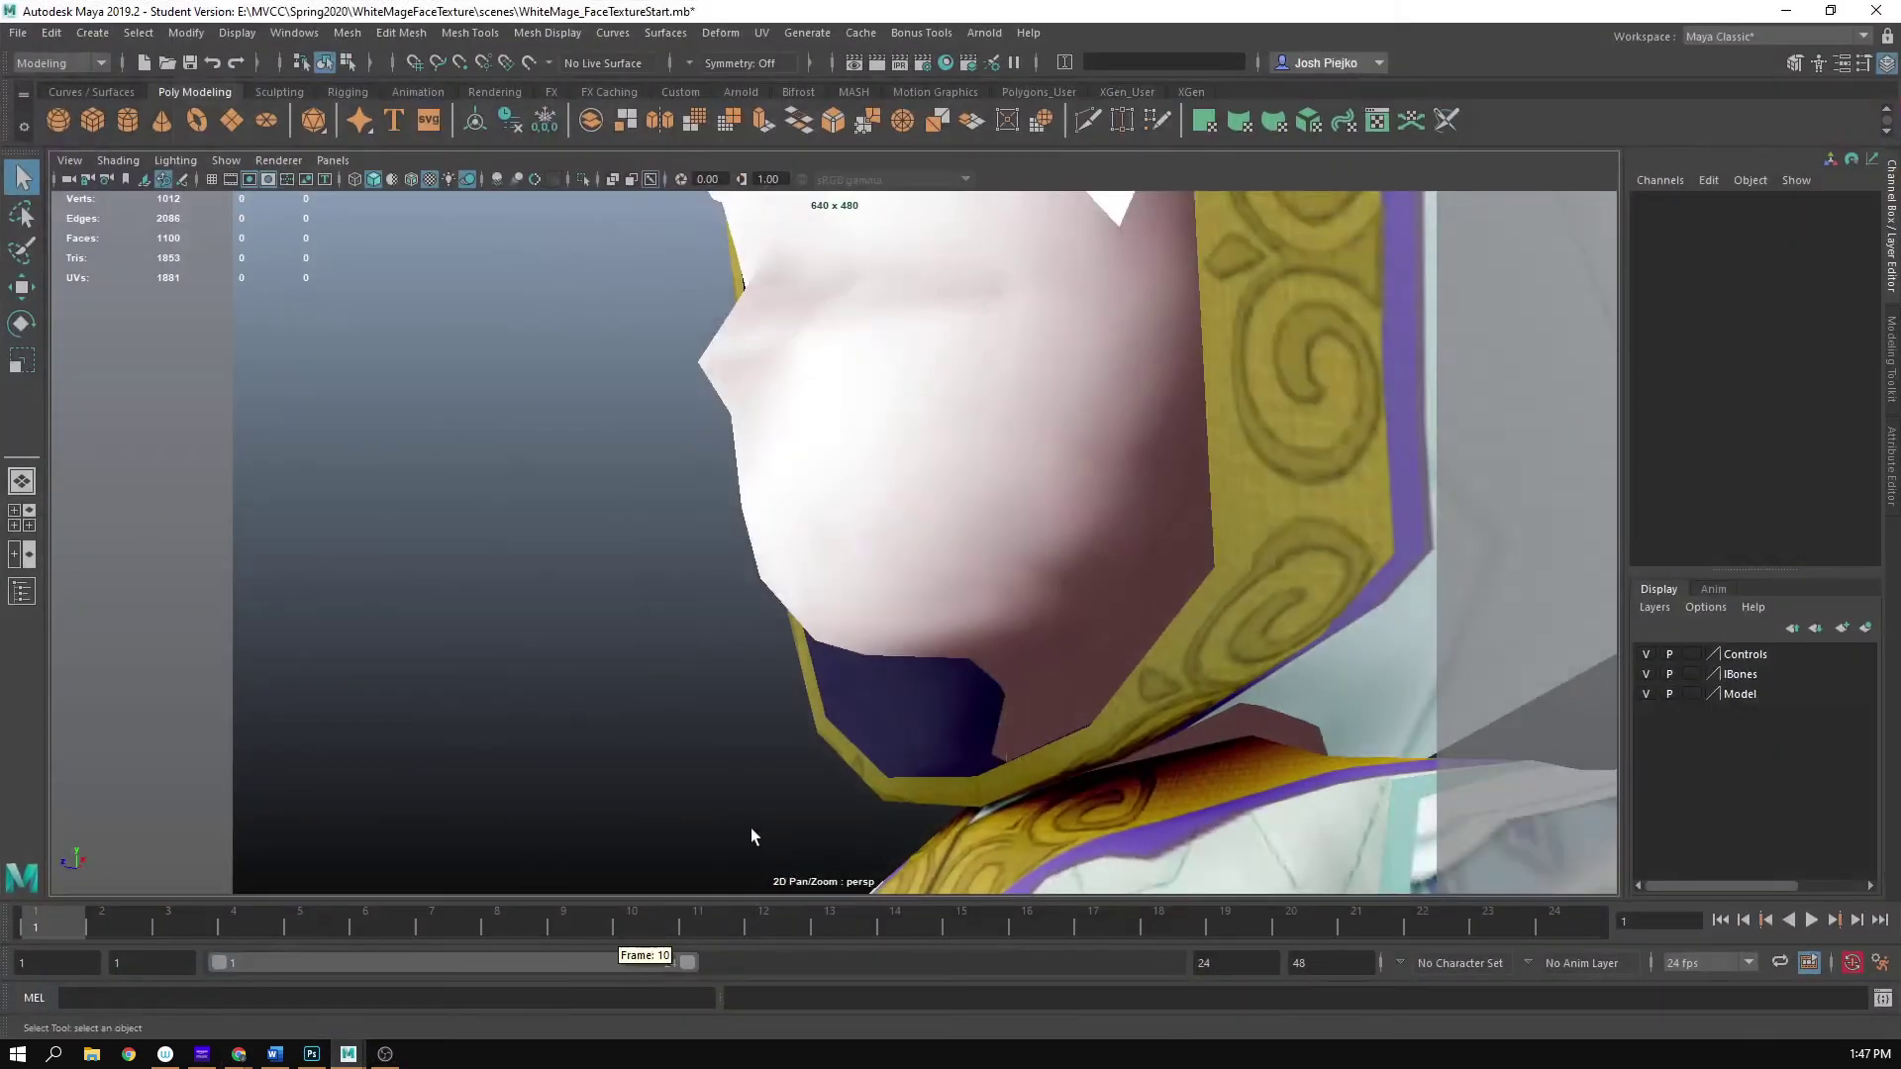
alt+drag(650, 820, 669, 800)
alt+right_drag(669, 800, 896, 762)
alt+drag(896, 762, 916, 711)
scroll(727, 587, down, 6)
alt+drag(727, 587, 663, 568)
alt+right_drag(663, 568, 1029, 564)
alt+drag(1029, 564, 1013, 564)
alt+drag(871, 693, 926, 579)
alt+right_drag(926, 579, 1073, 573)
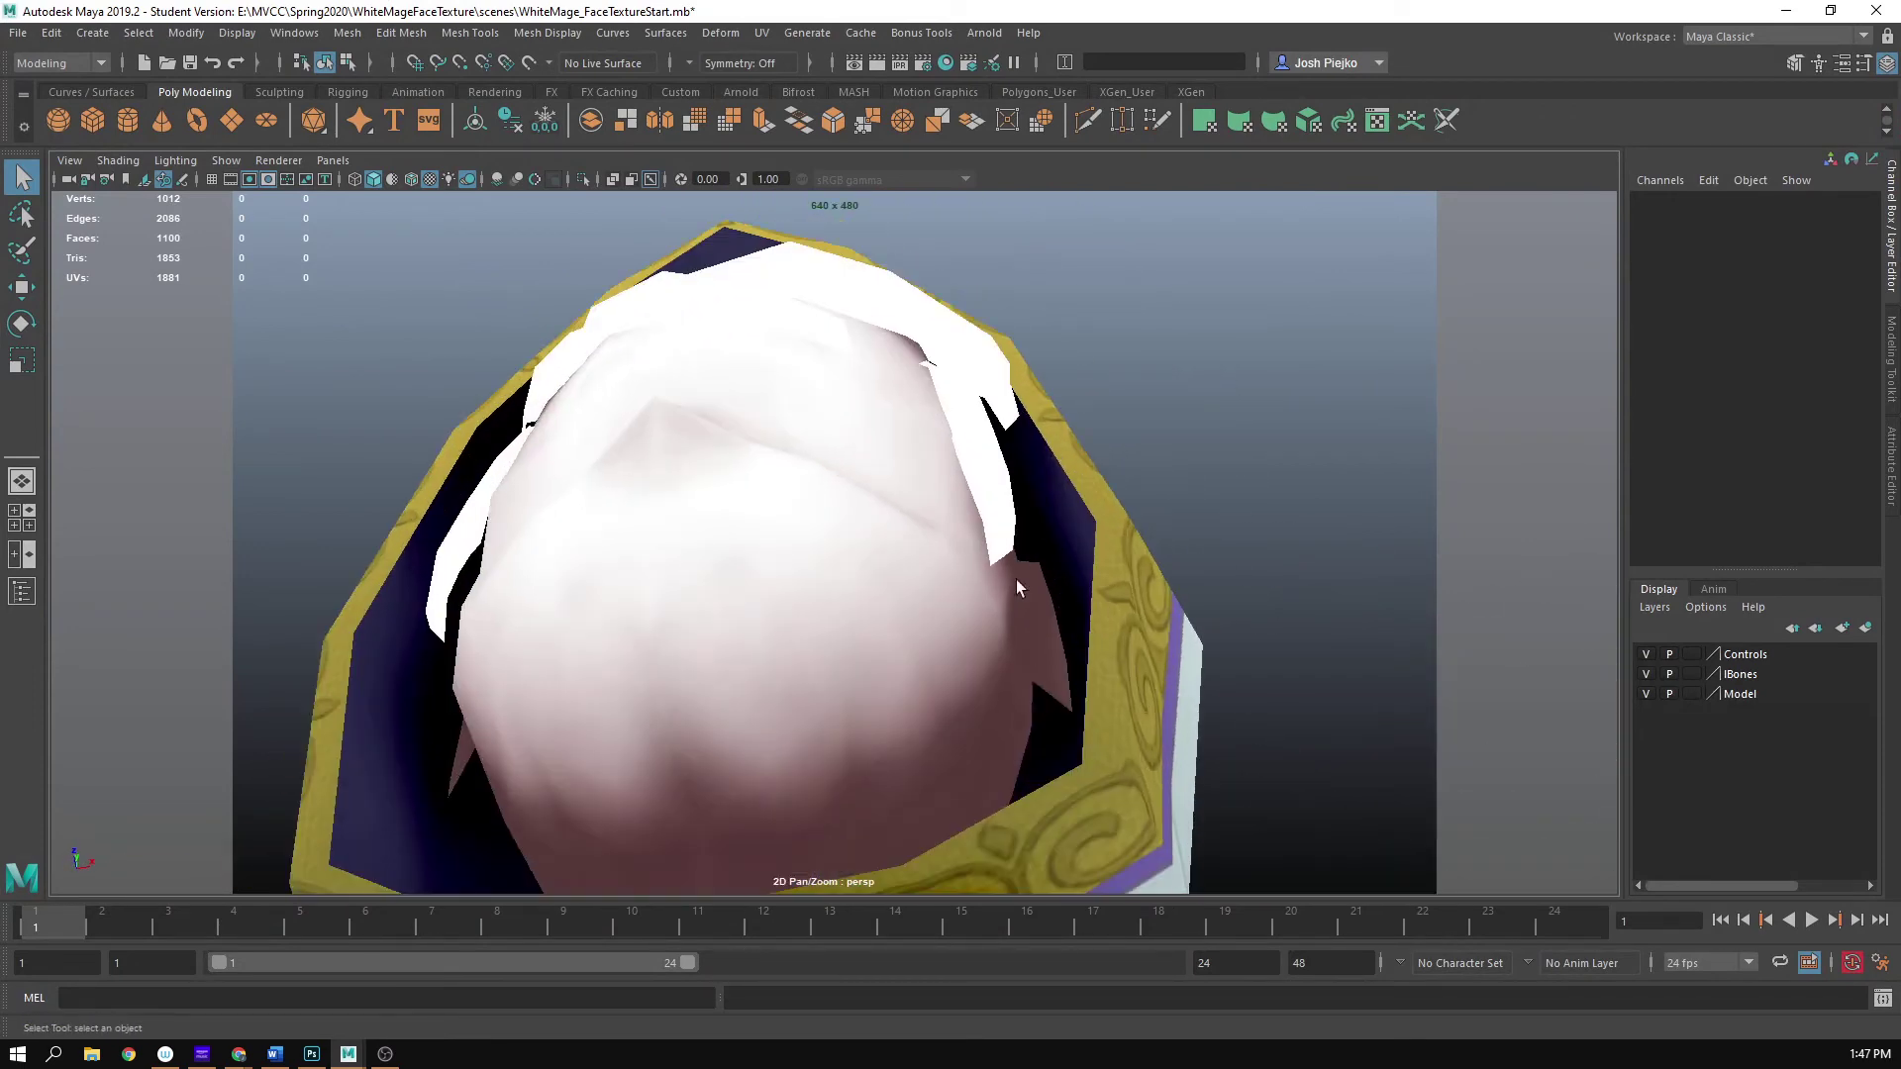
alt+drag(896, 732, 905, 692)
click(848, 675)
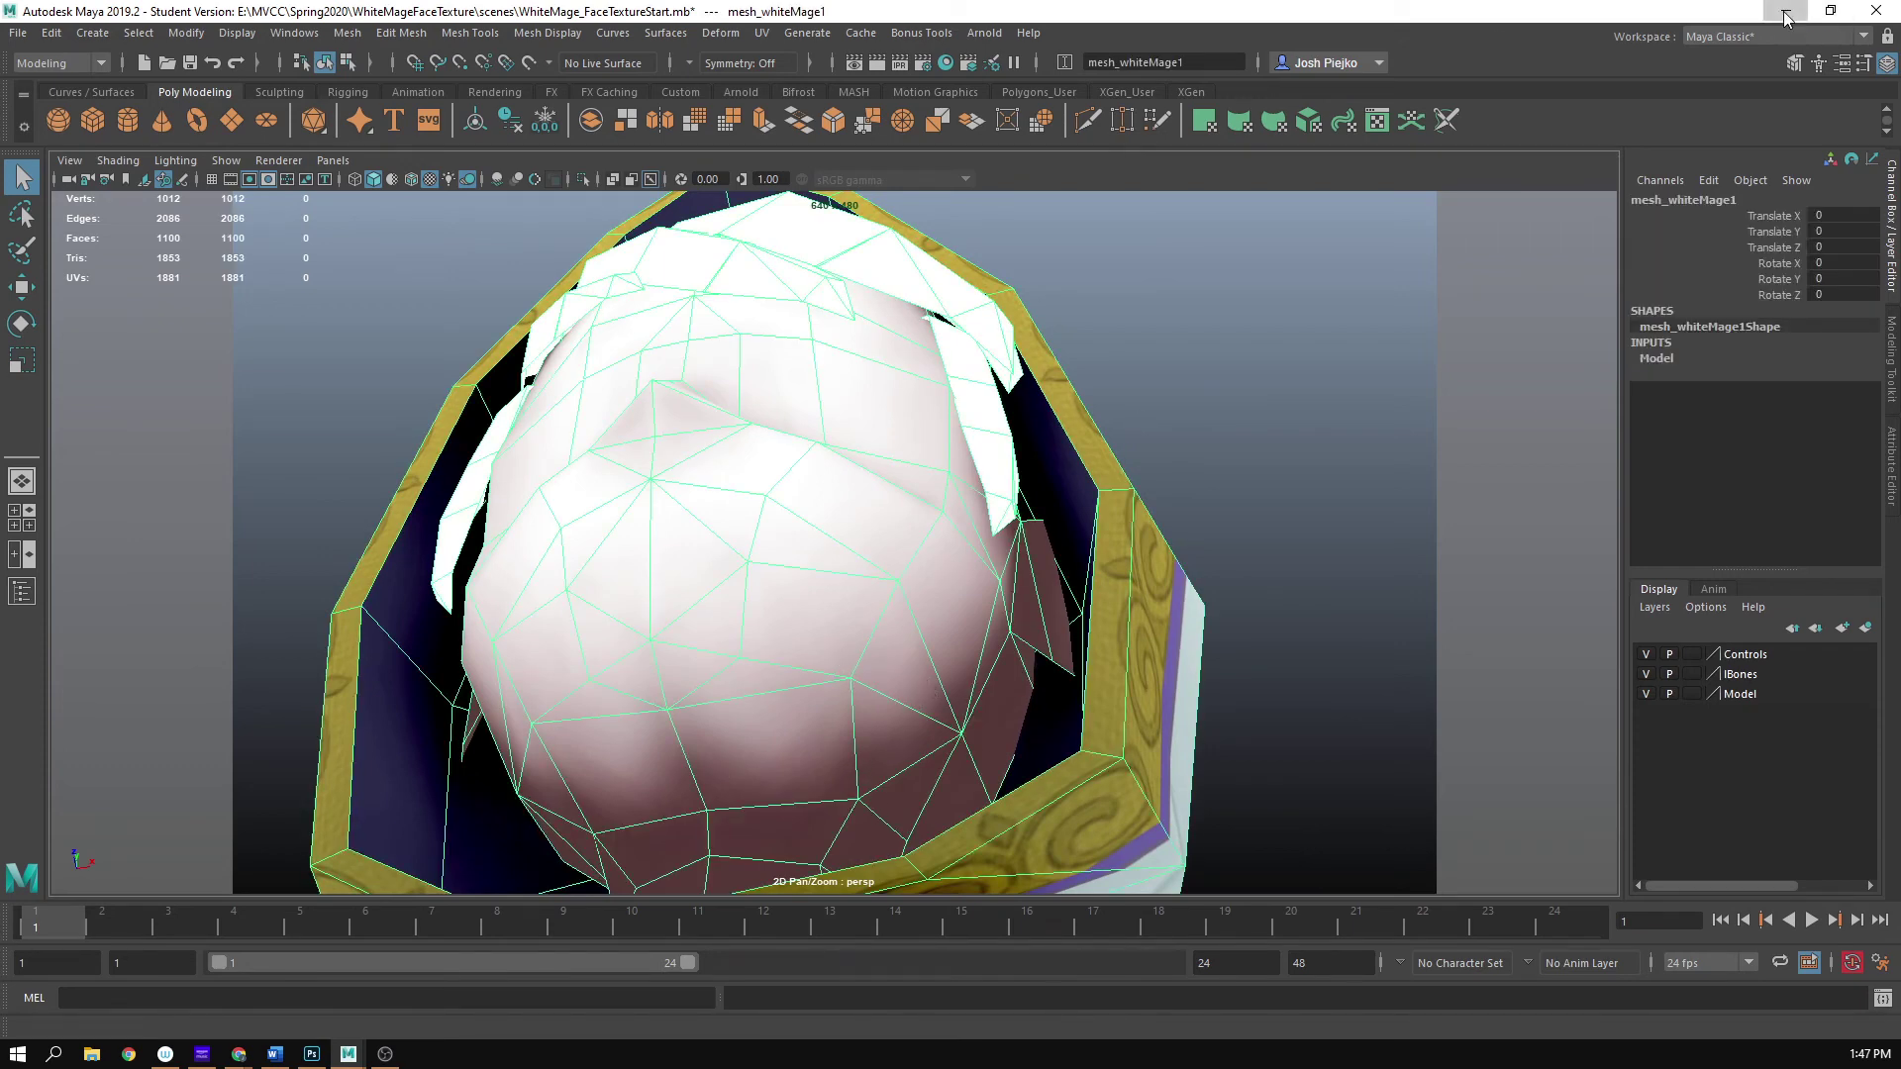
- Return to Photoshop and compare the chin shadow with the UVs layer, showing it temporarily over the AO painting
click(1786, 15)
click(1628, 635)
key(z)
click(916, 704)
click(536, 837)
drag(434, 757, 782, 660)
click(1629, 638)
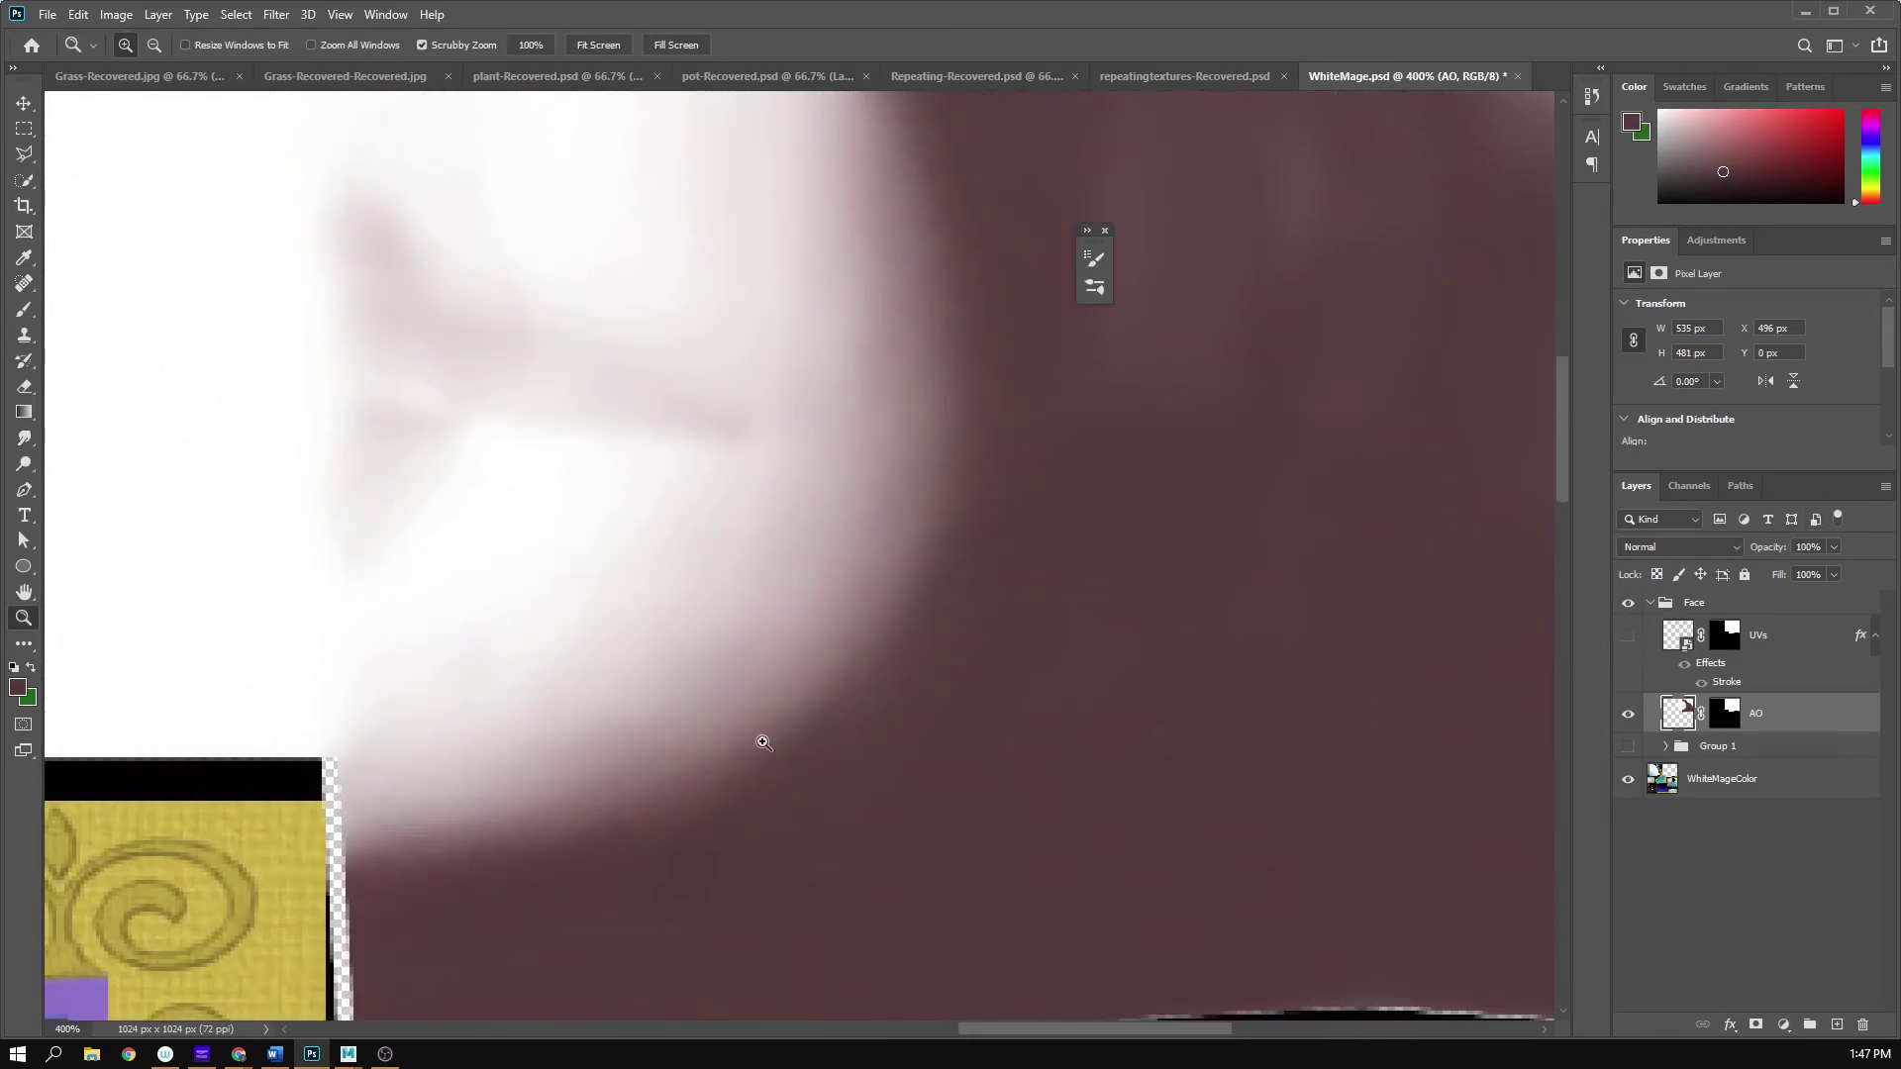
- Blur the jaw shadow's inner edge from chin to cheek with a 77 px Blur tool at 50% strength
key(b)
click(26, 436)
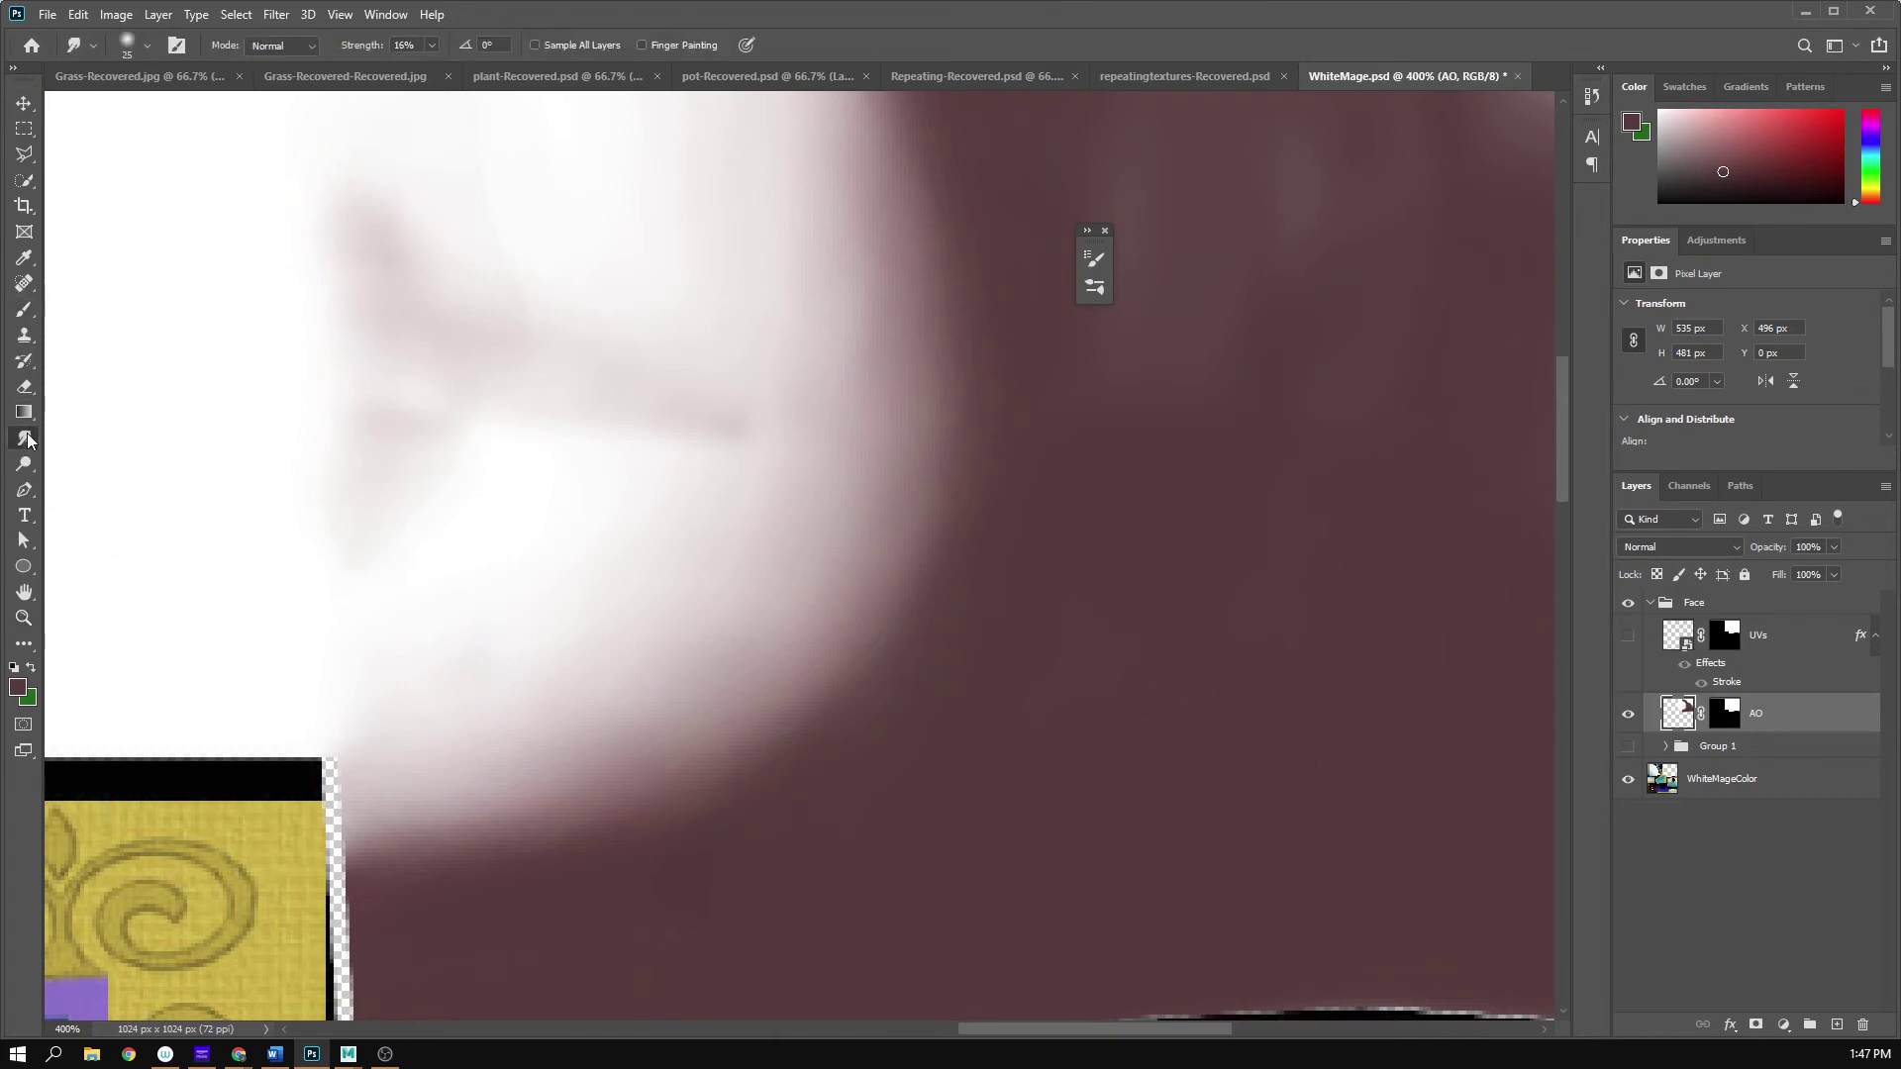
click(103, 435)
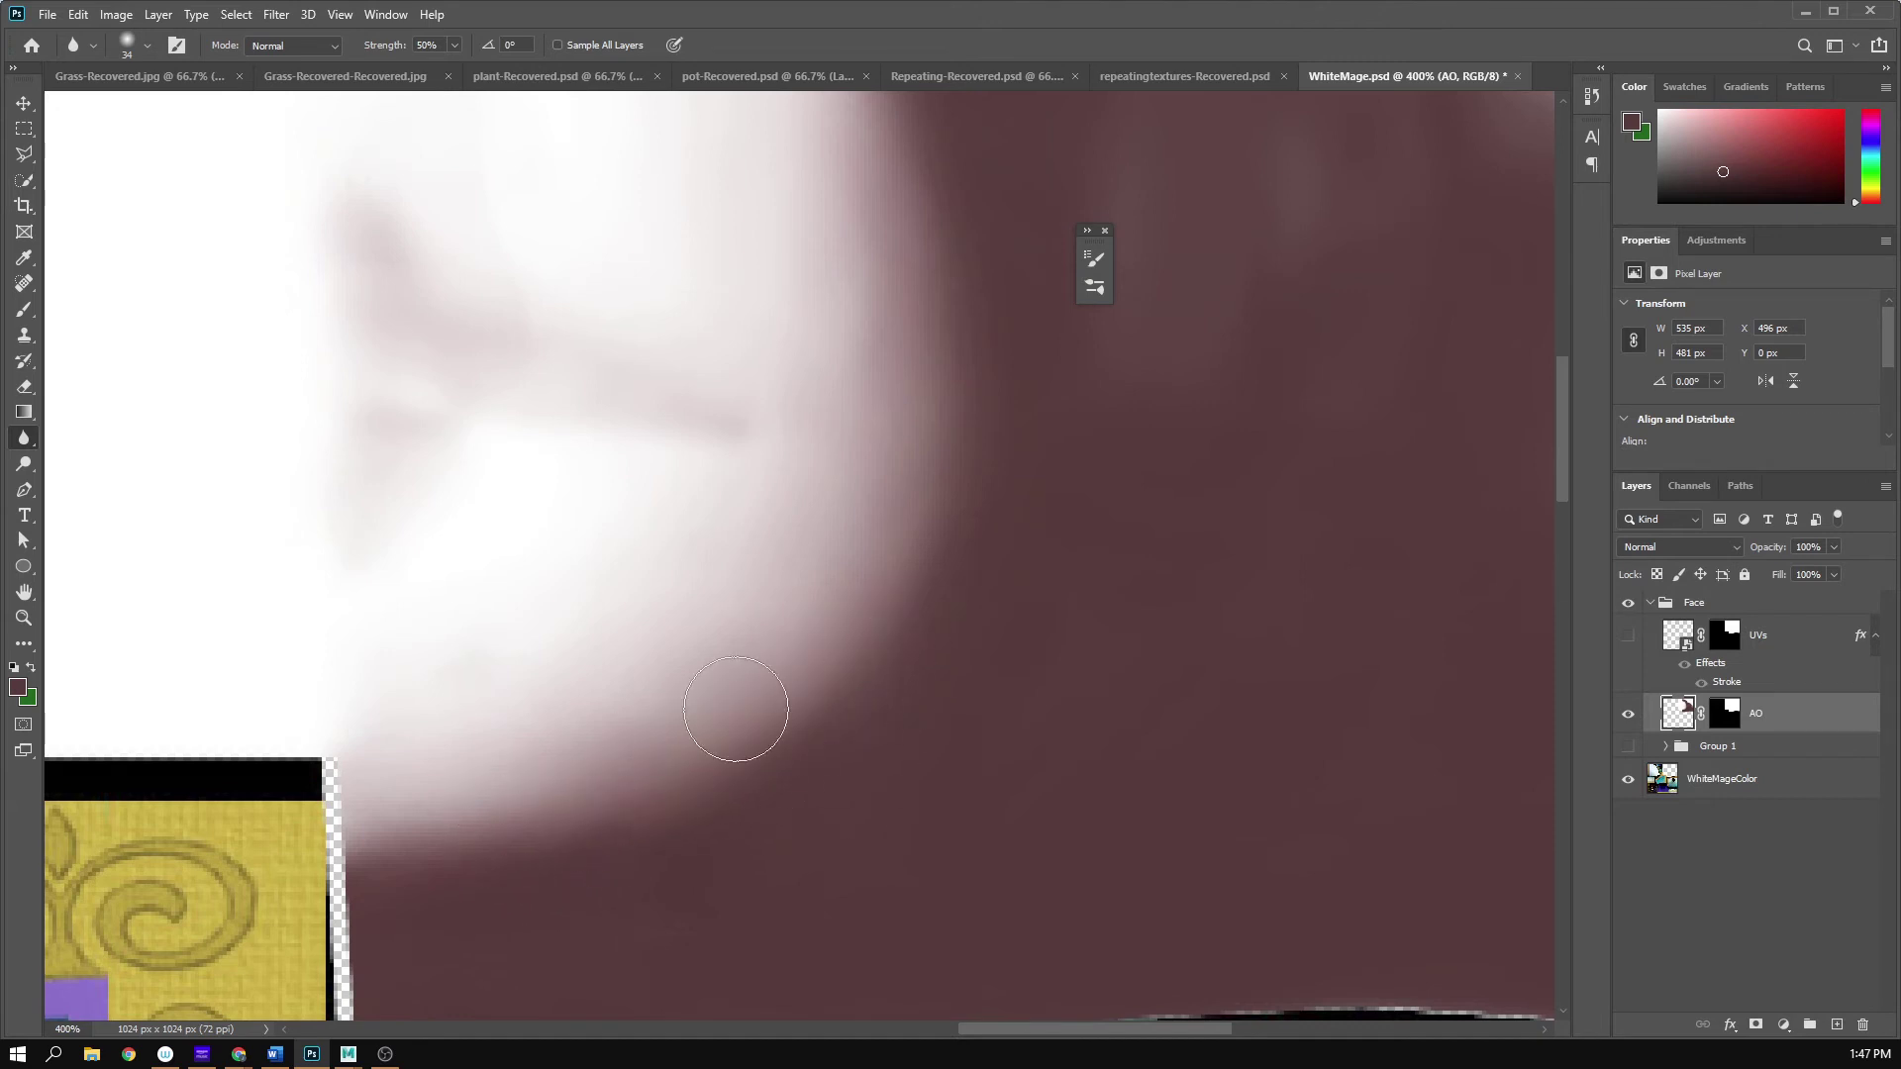
right_click(863, 710)
drag(996, 755, 992, 754)
mouse_move(831, 673)
mouse_down()
mouse_move(727, 840)
mouse_move(857, 586)
mouse_move(532, 746)
mouse_up()
mouse_move(892, 392)
mouse_down()
mouse_move(876, 598)
mouse_move(563, 858)
mouse_move(375, 840)
mouse_move(530, 842)
mouse_move(824, 757)
mouse_move(841, 777)
mouse_move(679, 760)
mouse_up()
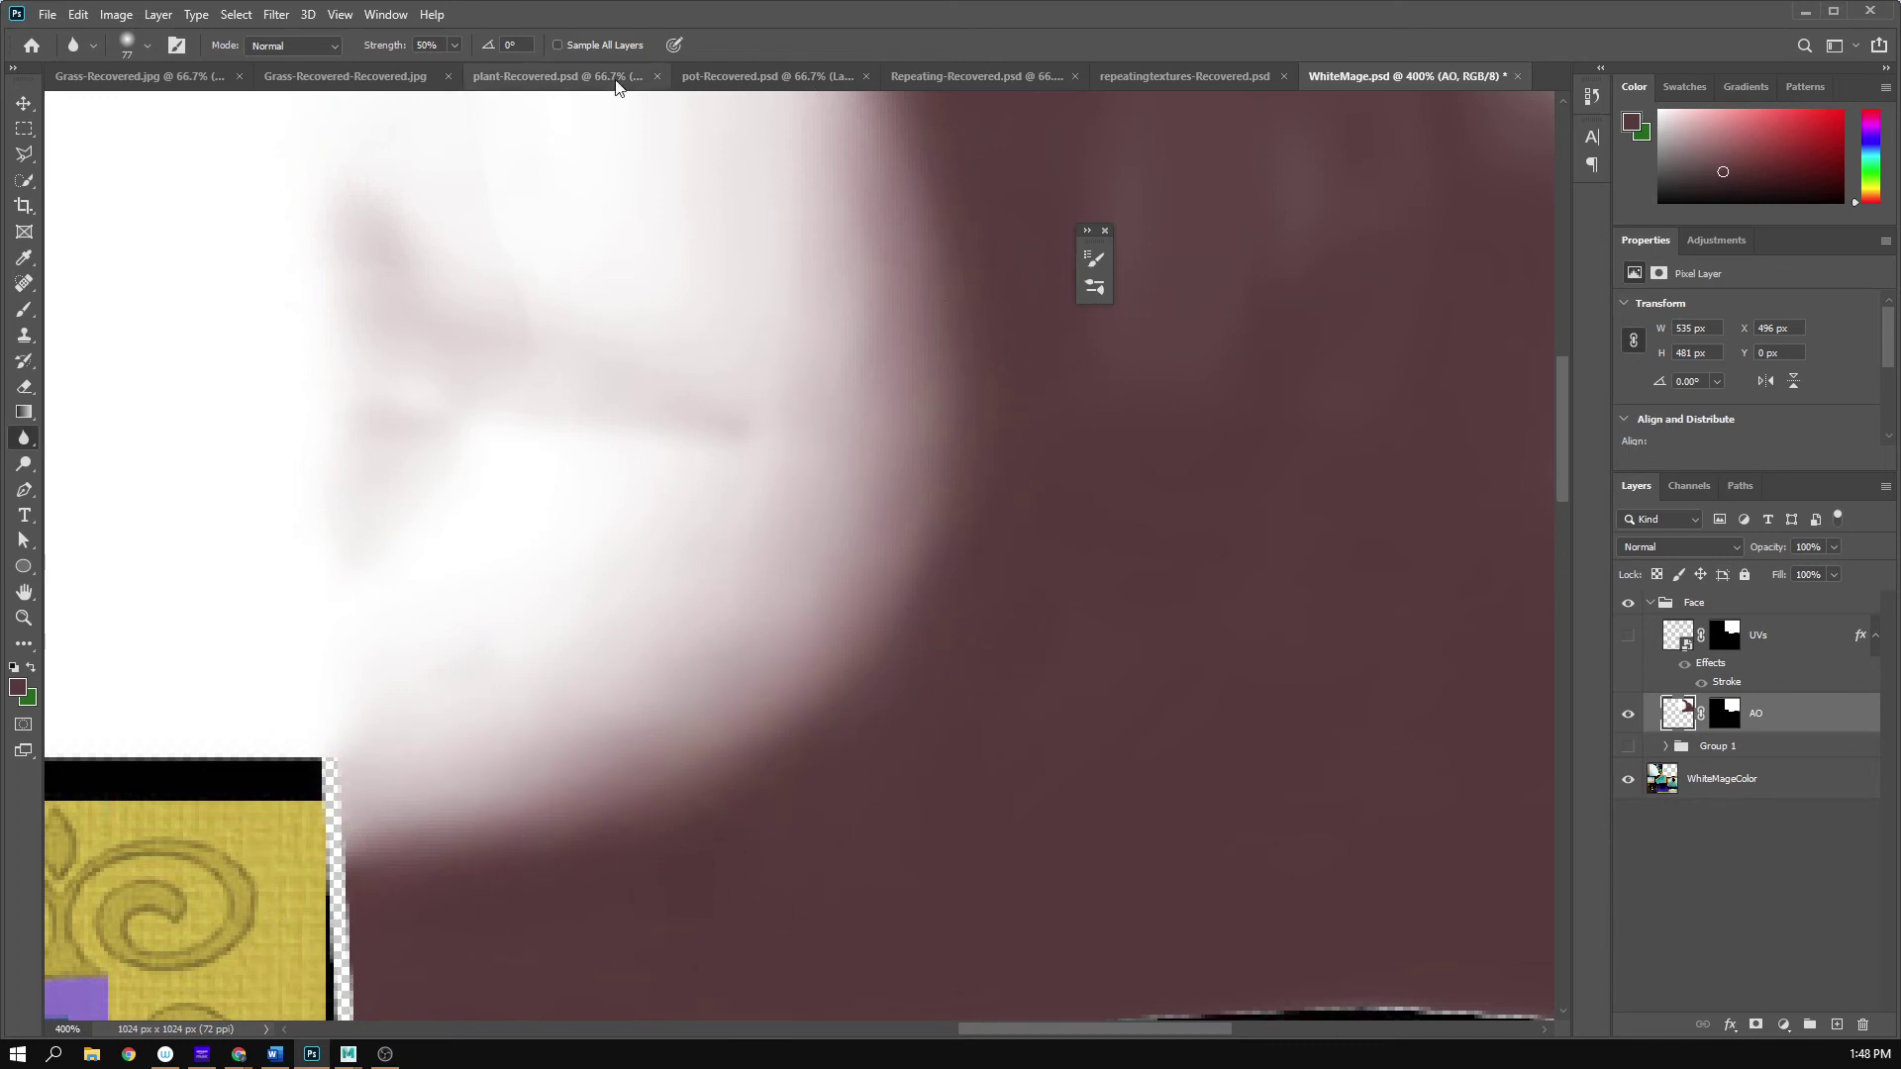
- Blur the shadow's edge along the jaw, cheek and upper face at 80% strength, and save WhiteMage.psd
drag(495, 65, 470, 91)
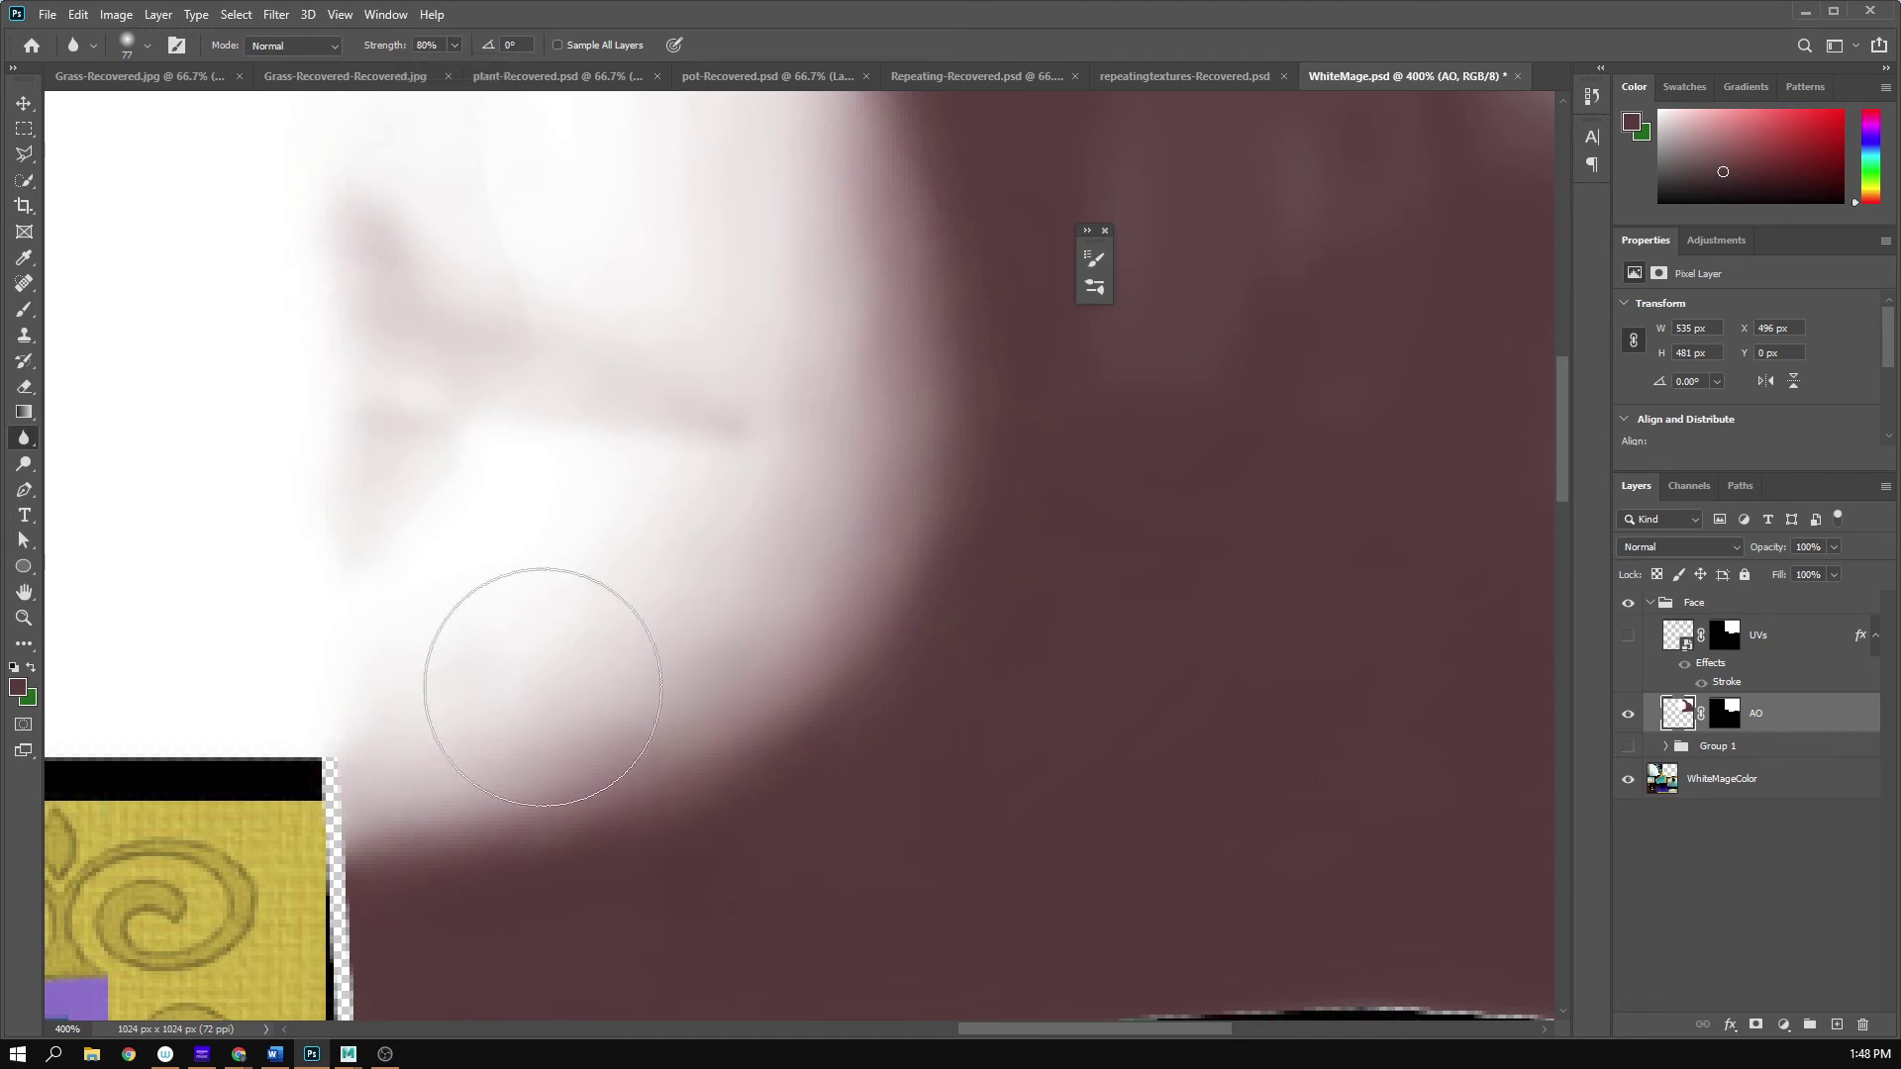
mouse_move(746, 781)
mouse_down()
mouse_move(407, 835)
mouse_move(637, 773)
mouse_move(971, 478)
mouse_move(882, 338)
mouse_up()
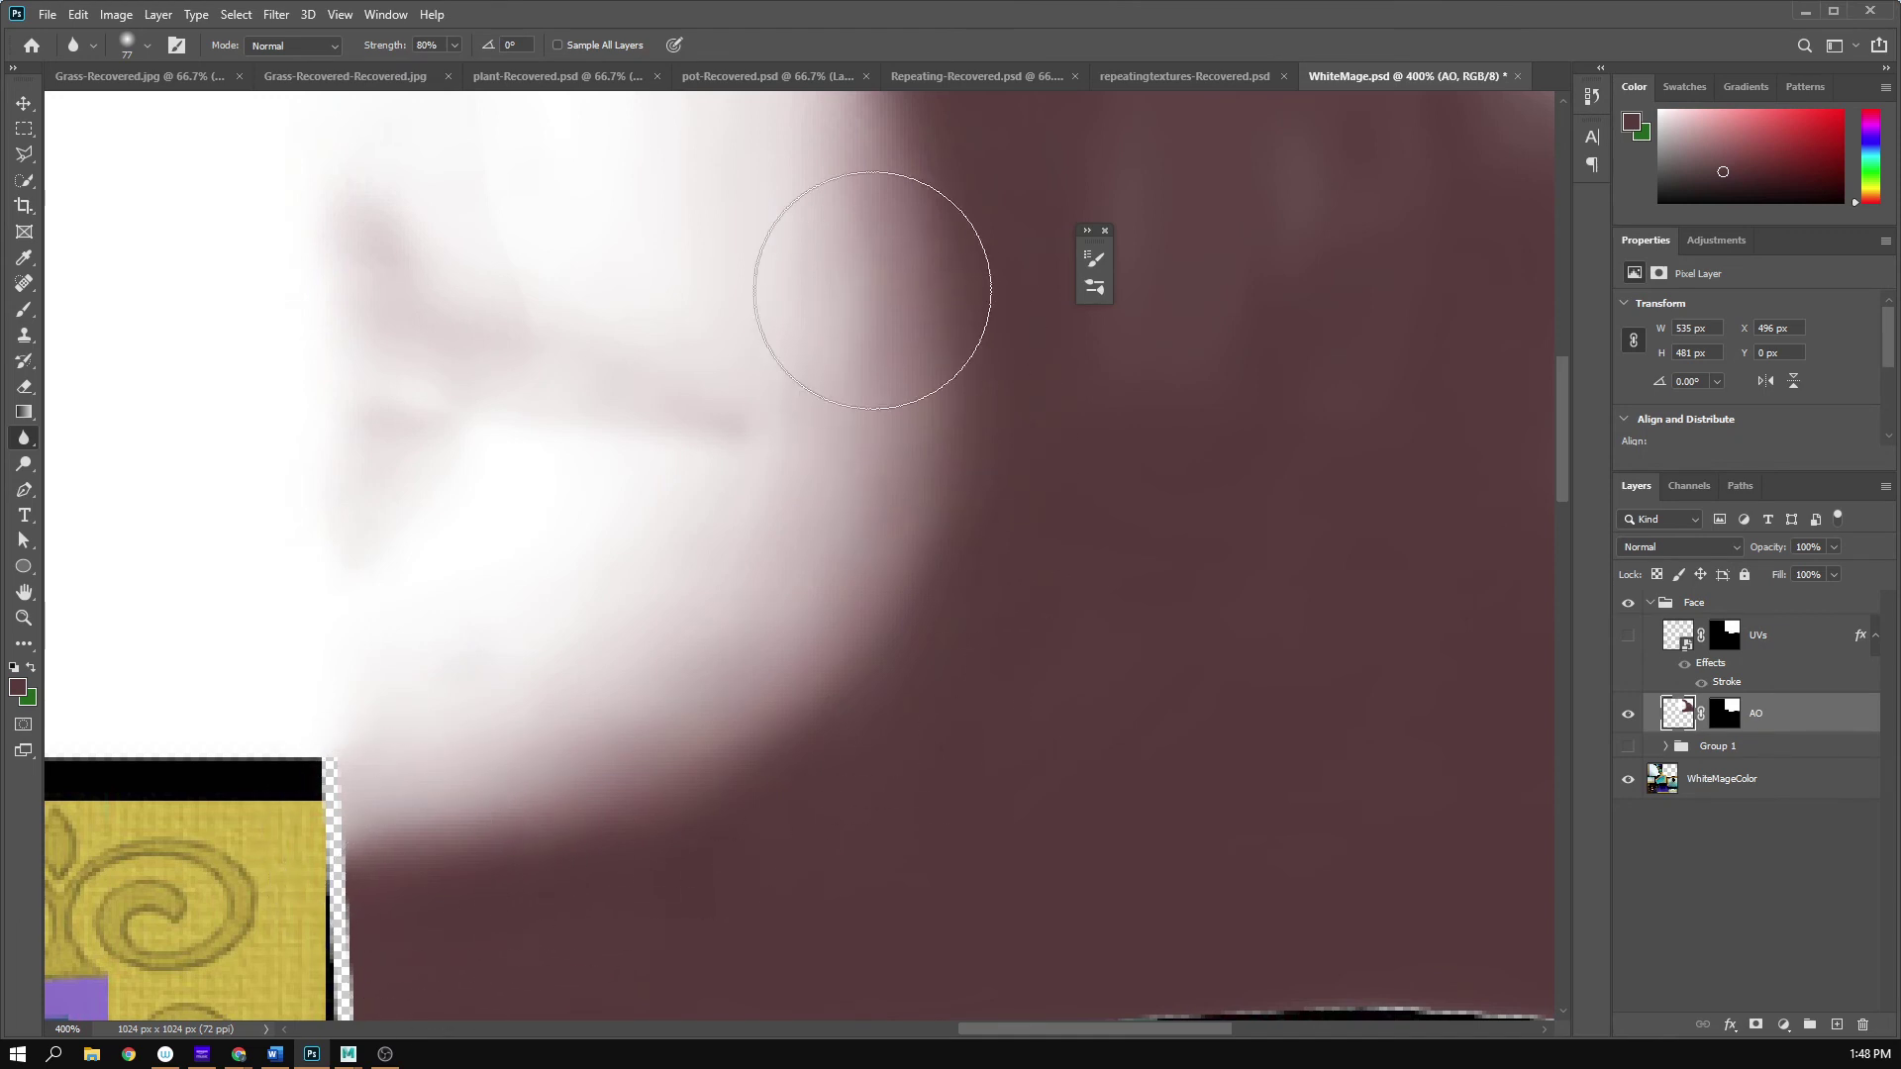
drag(946, 396, 946, 598)
drag(854, 331, 804, 542)
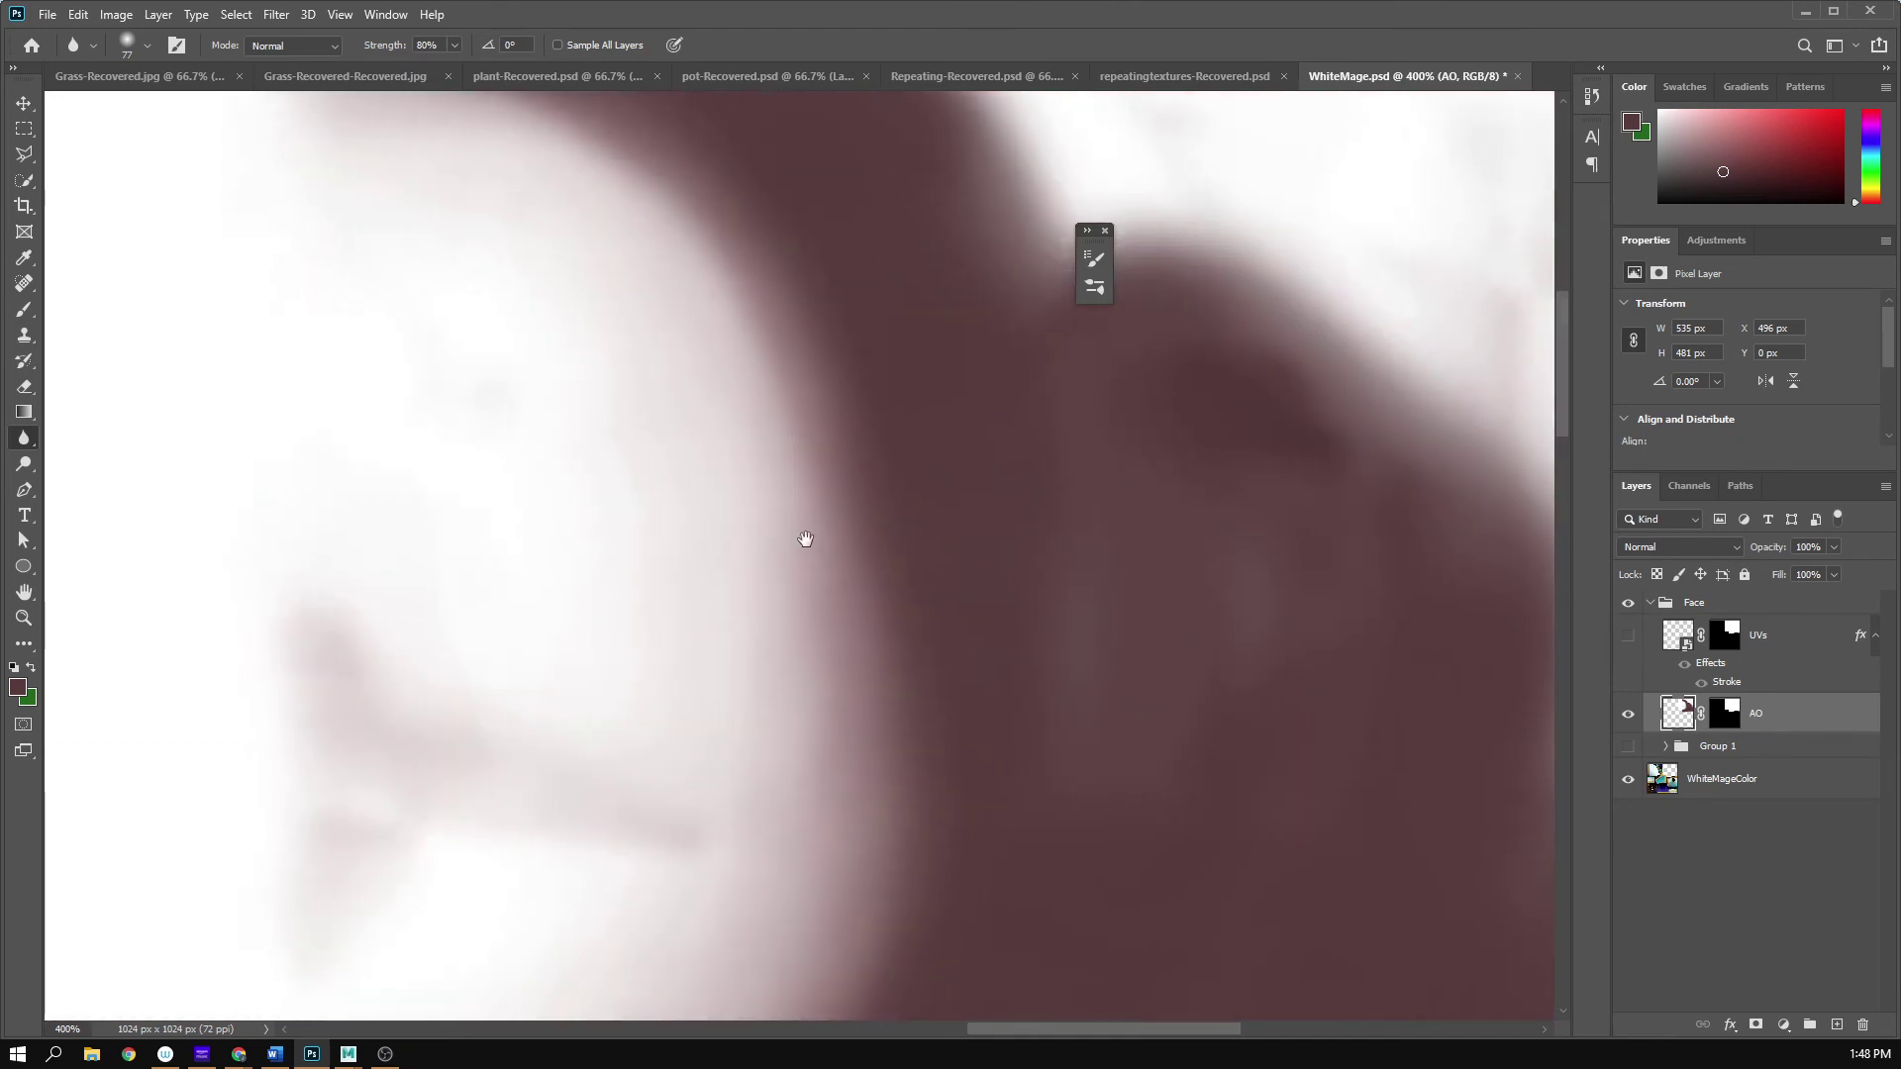
drag(730, 246, 726, 458)
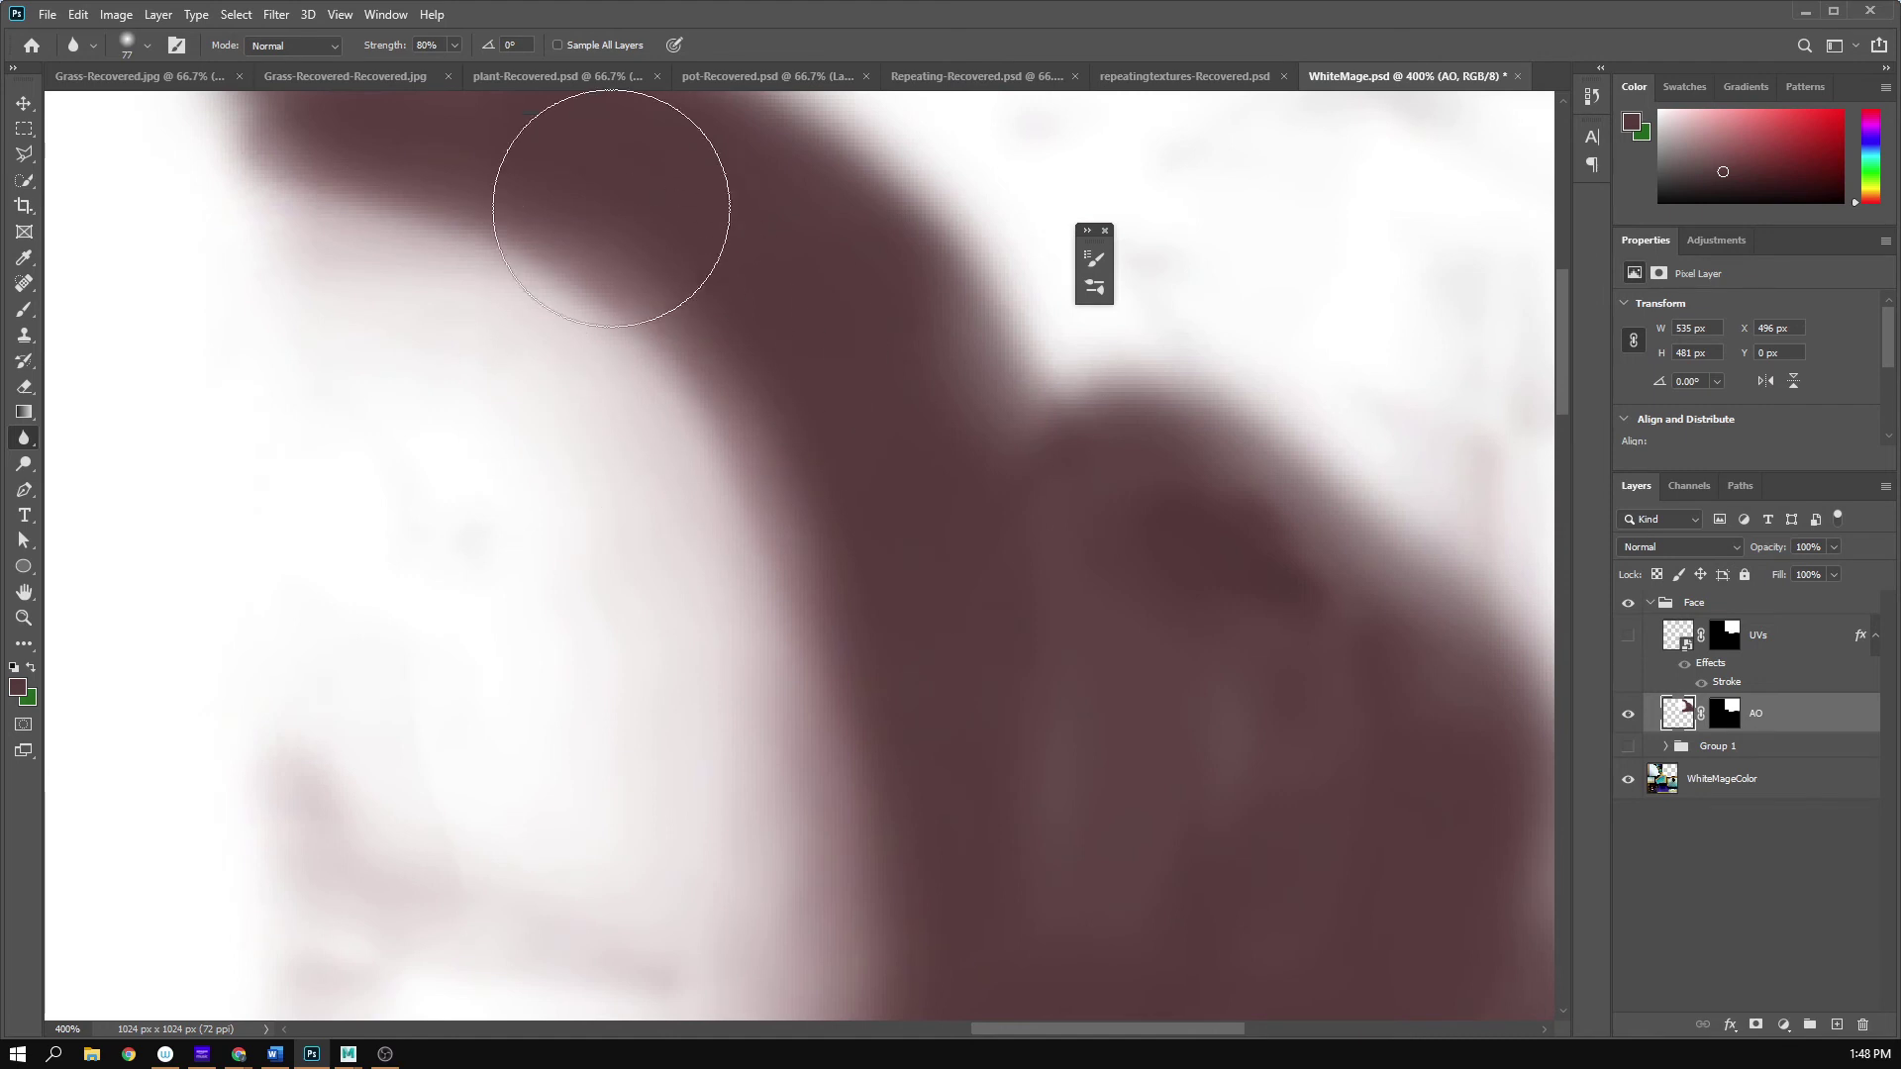
drag(904, 670, 980, 349)
key(ctrl+s)
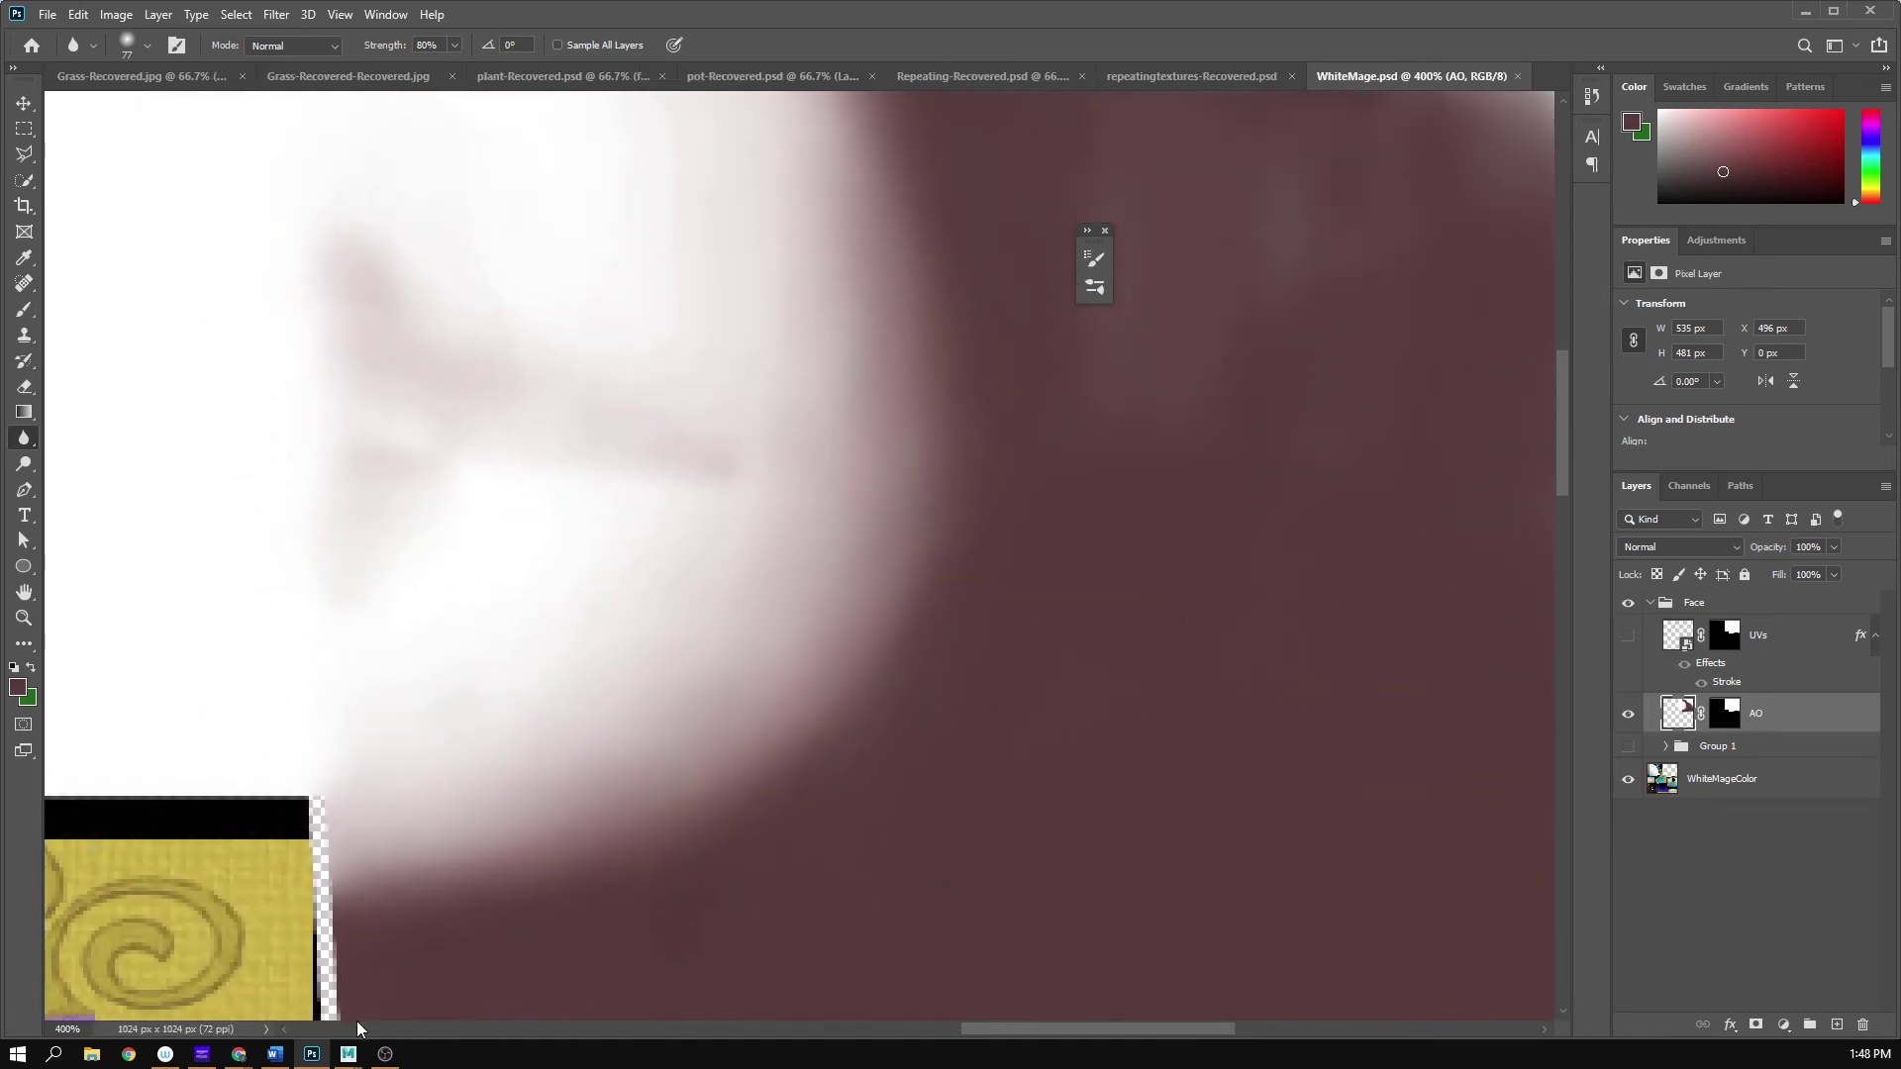
- Switch to Maya, inspect the blurred jaw shadow from below, the side and the front, and deselect the character mesh
mouse_move(347, 1053)
click(471, 983)
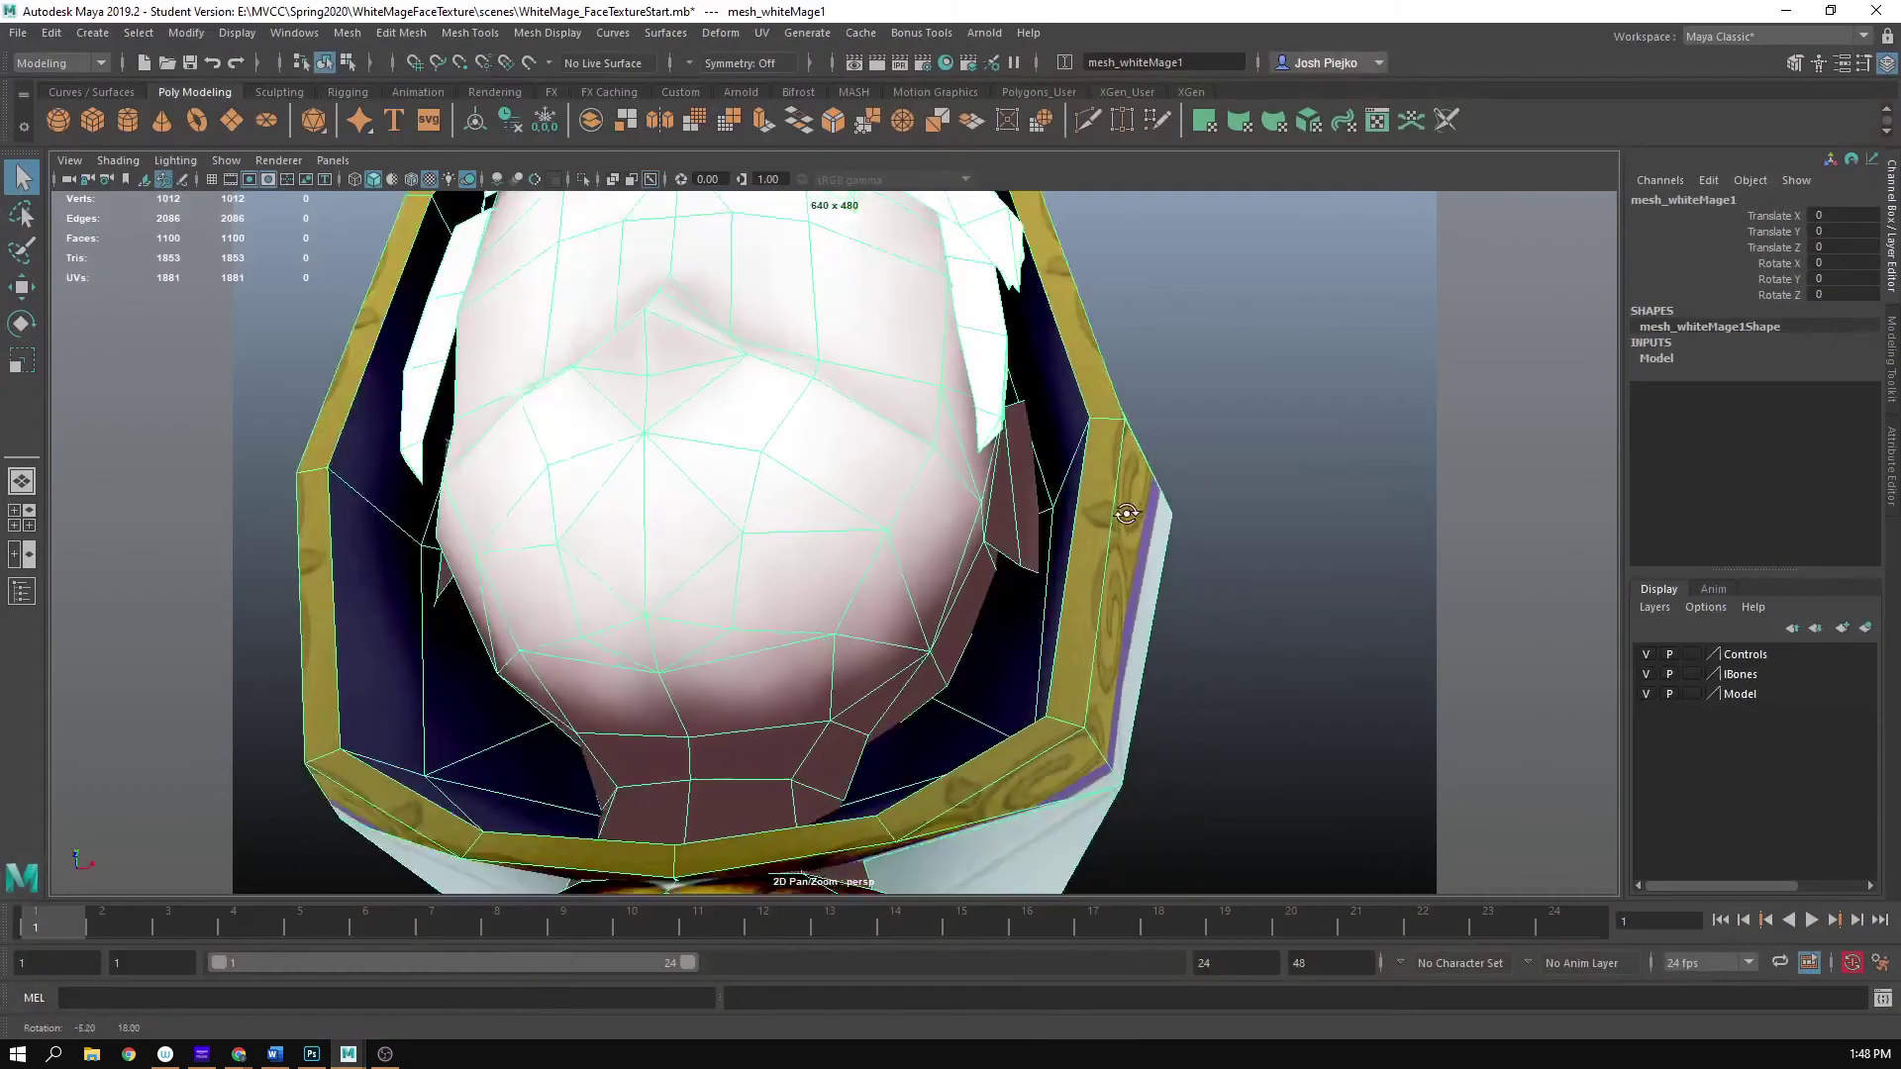
alt+drag(1127, 514, 1049, 539)
alt+right_drag(1049, 539, 1006, 428)
click(1147, 413)
alt+right_drag(1146, 412, 1267, 519)
alt+drag(1267, 519, 1152, 481)
click(1069, 584)
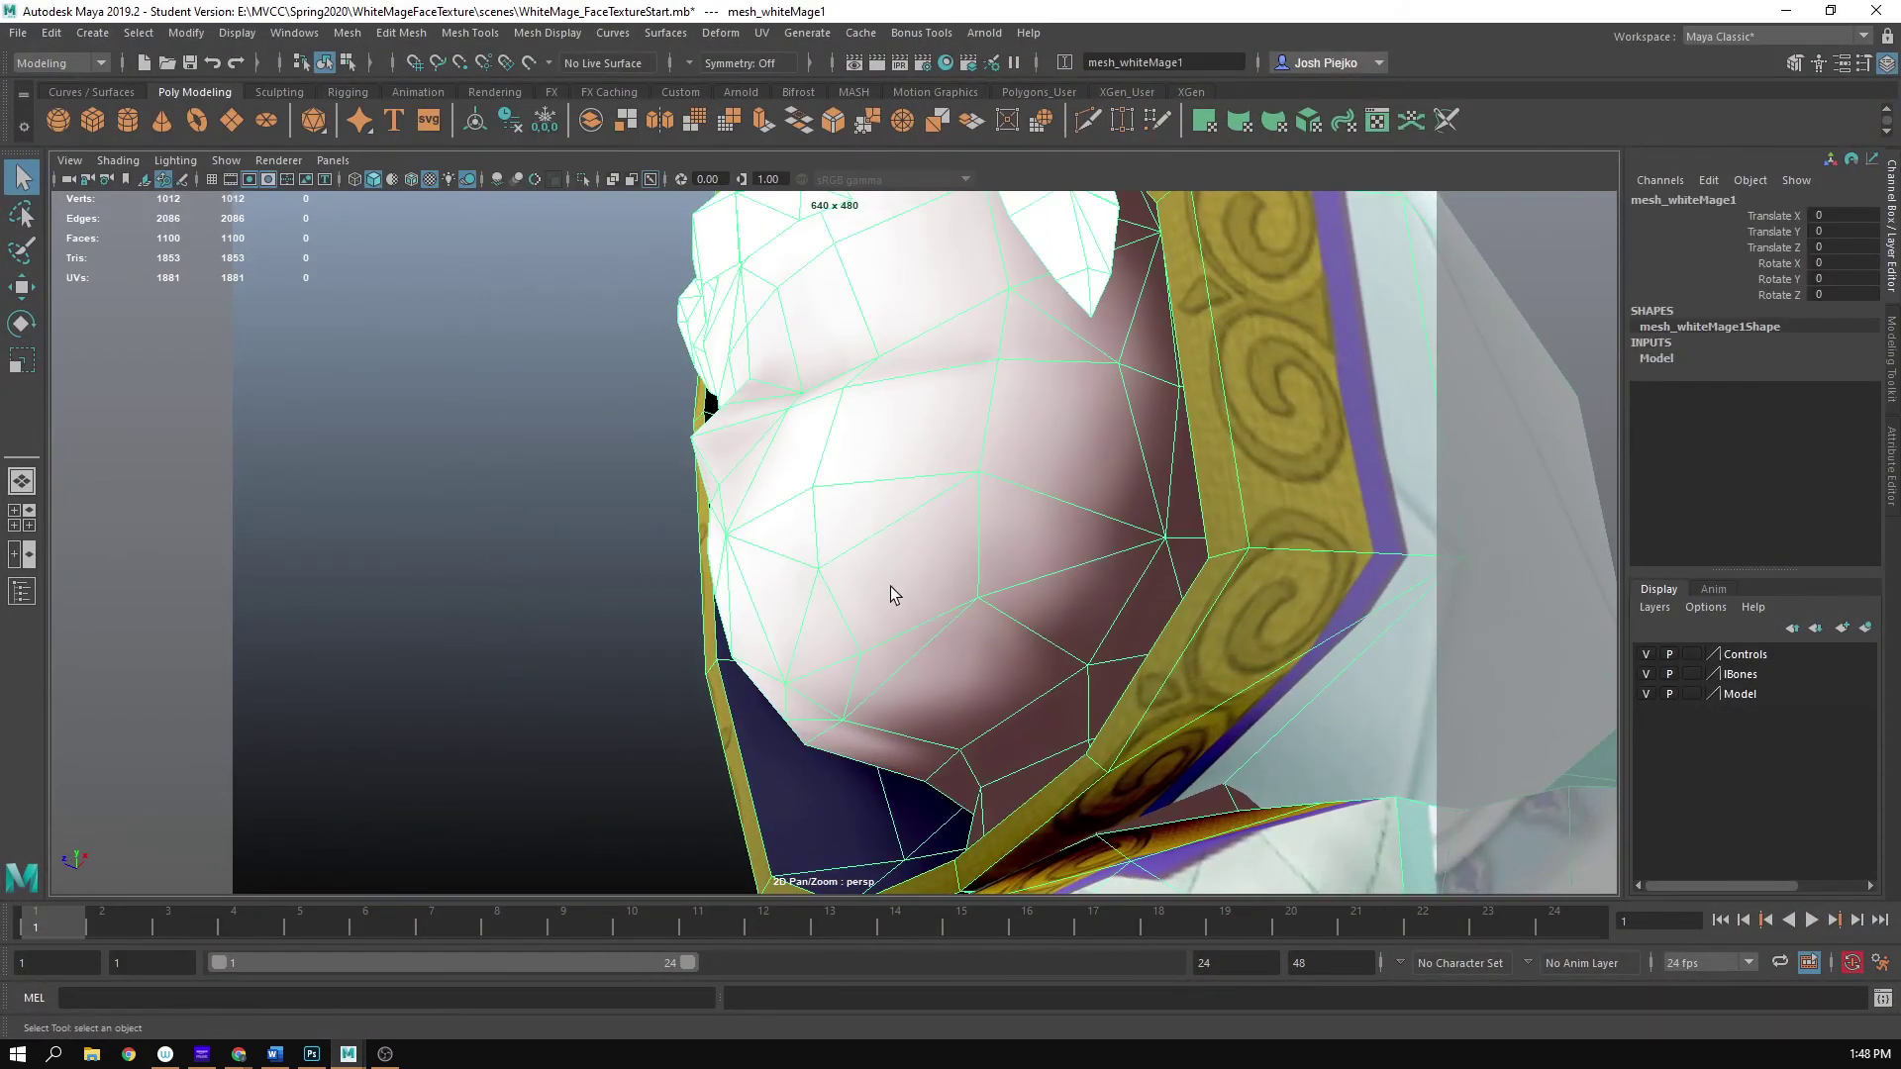
alt+right_drag(993, 586, 480, 585)
click(484, 585)
alt+drag(484, 585, 1124, 619)
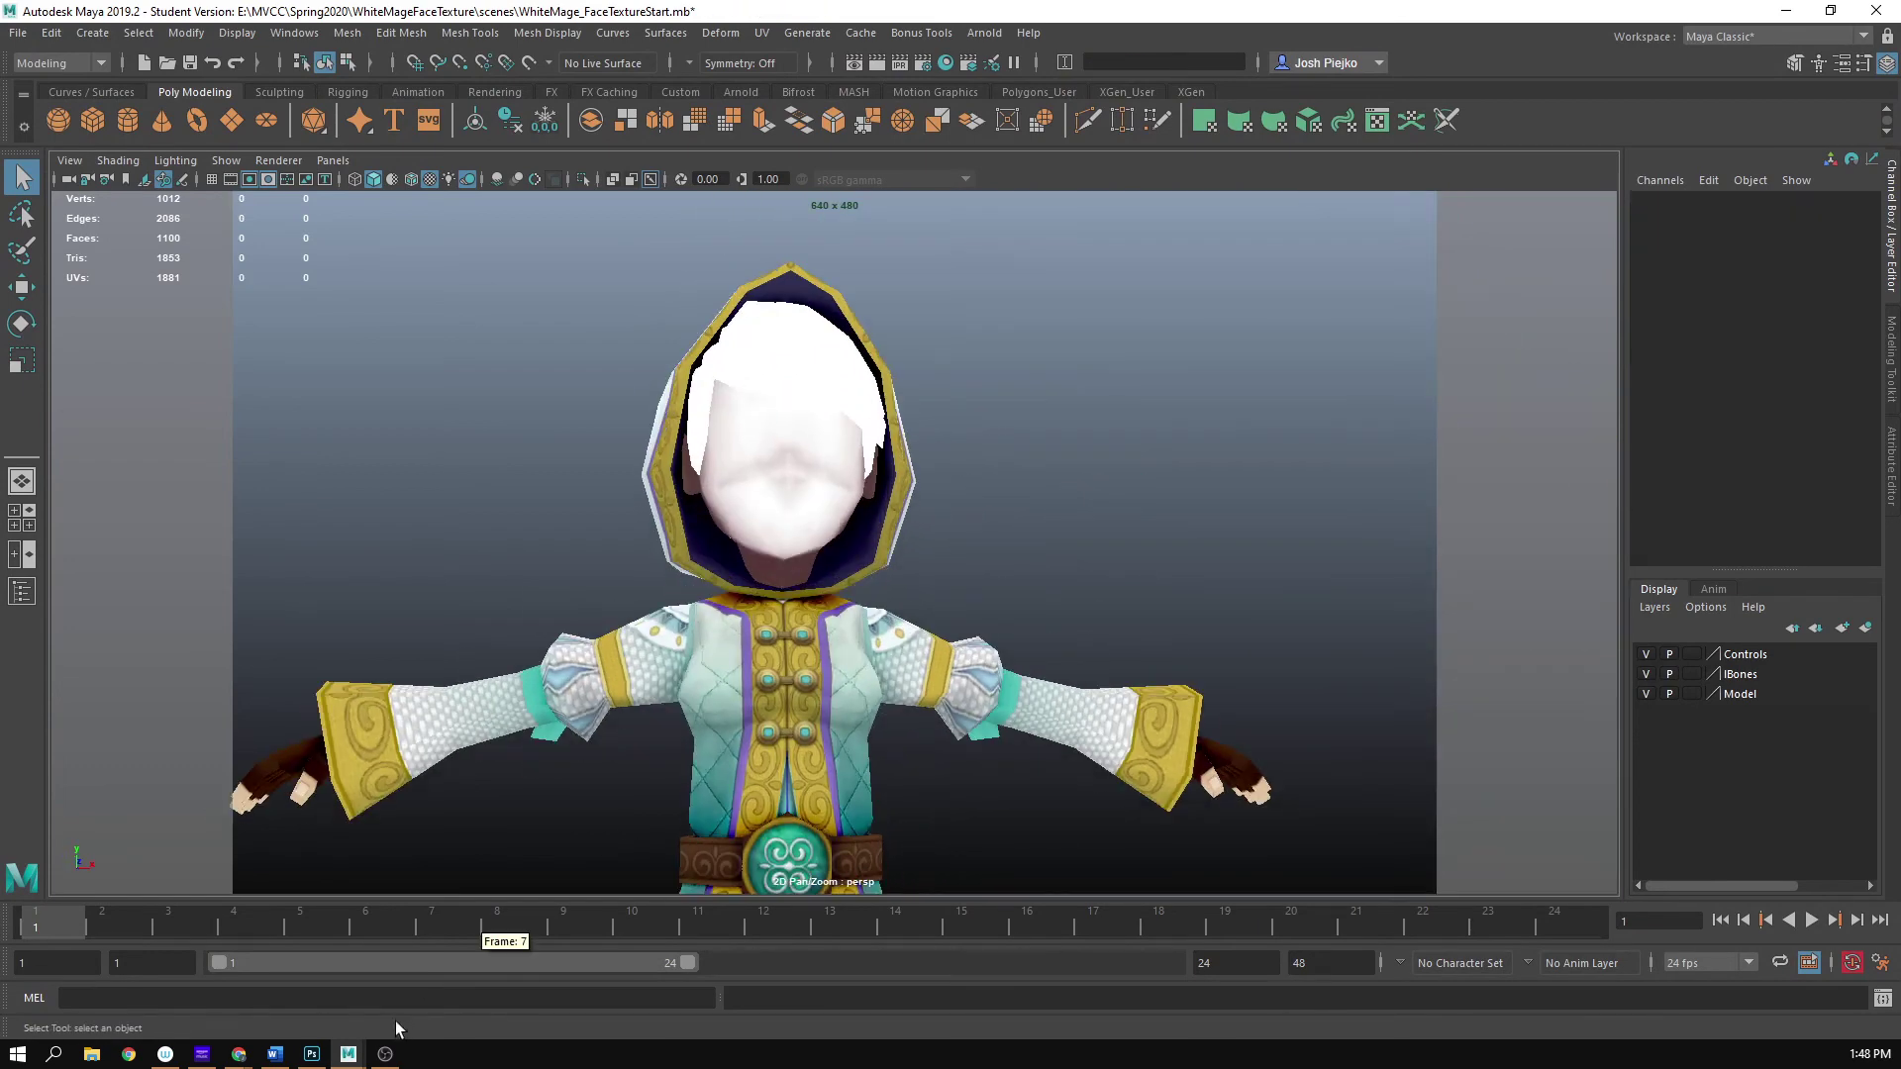
click(349, 1055)
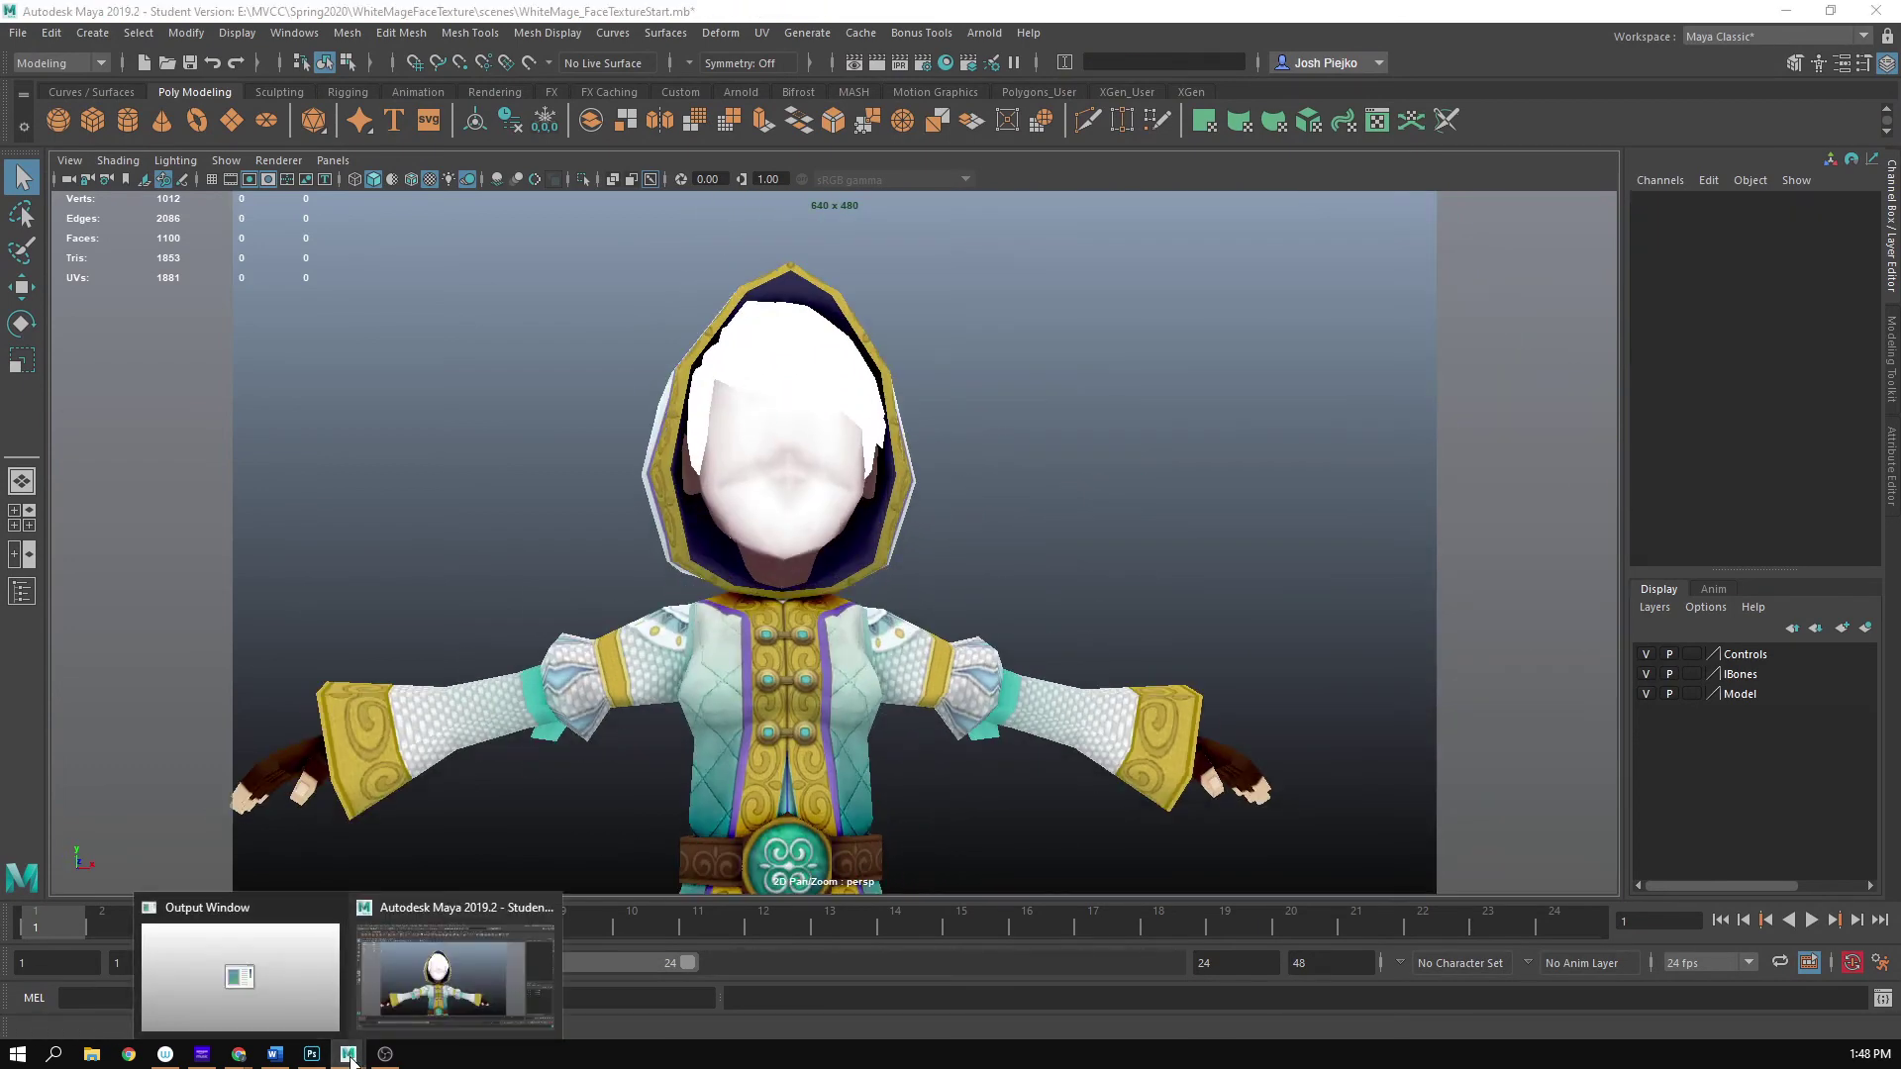
- Return to Photoshop, paint a dark round test spot on the cheek of the AO layer with an 82 px brush, and save
click(312, 1055)
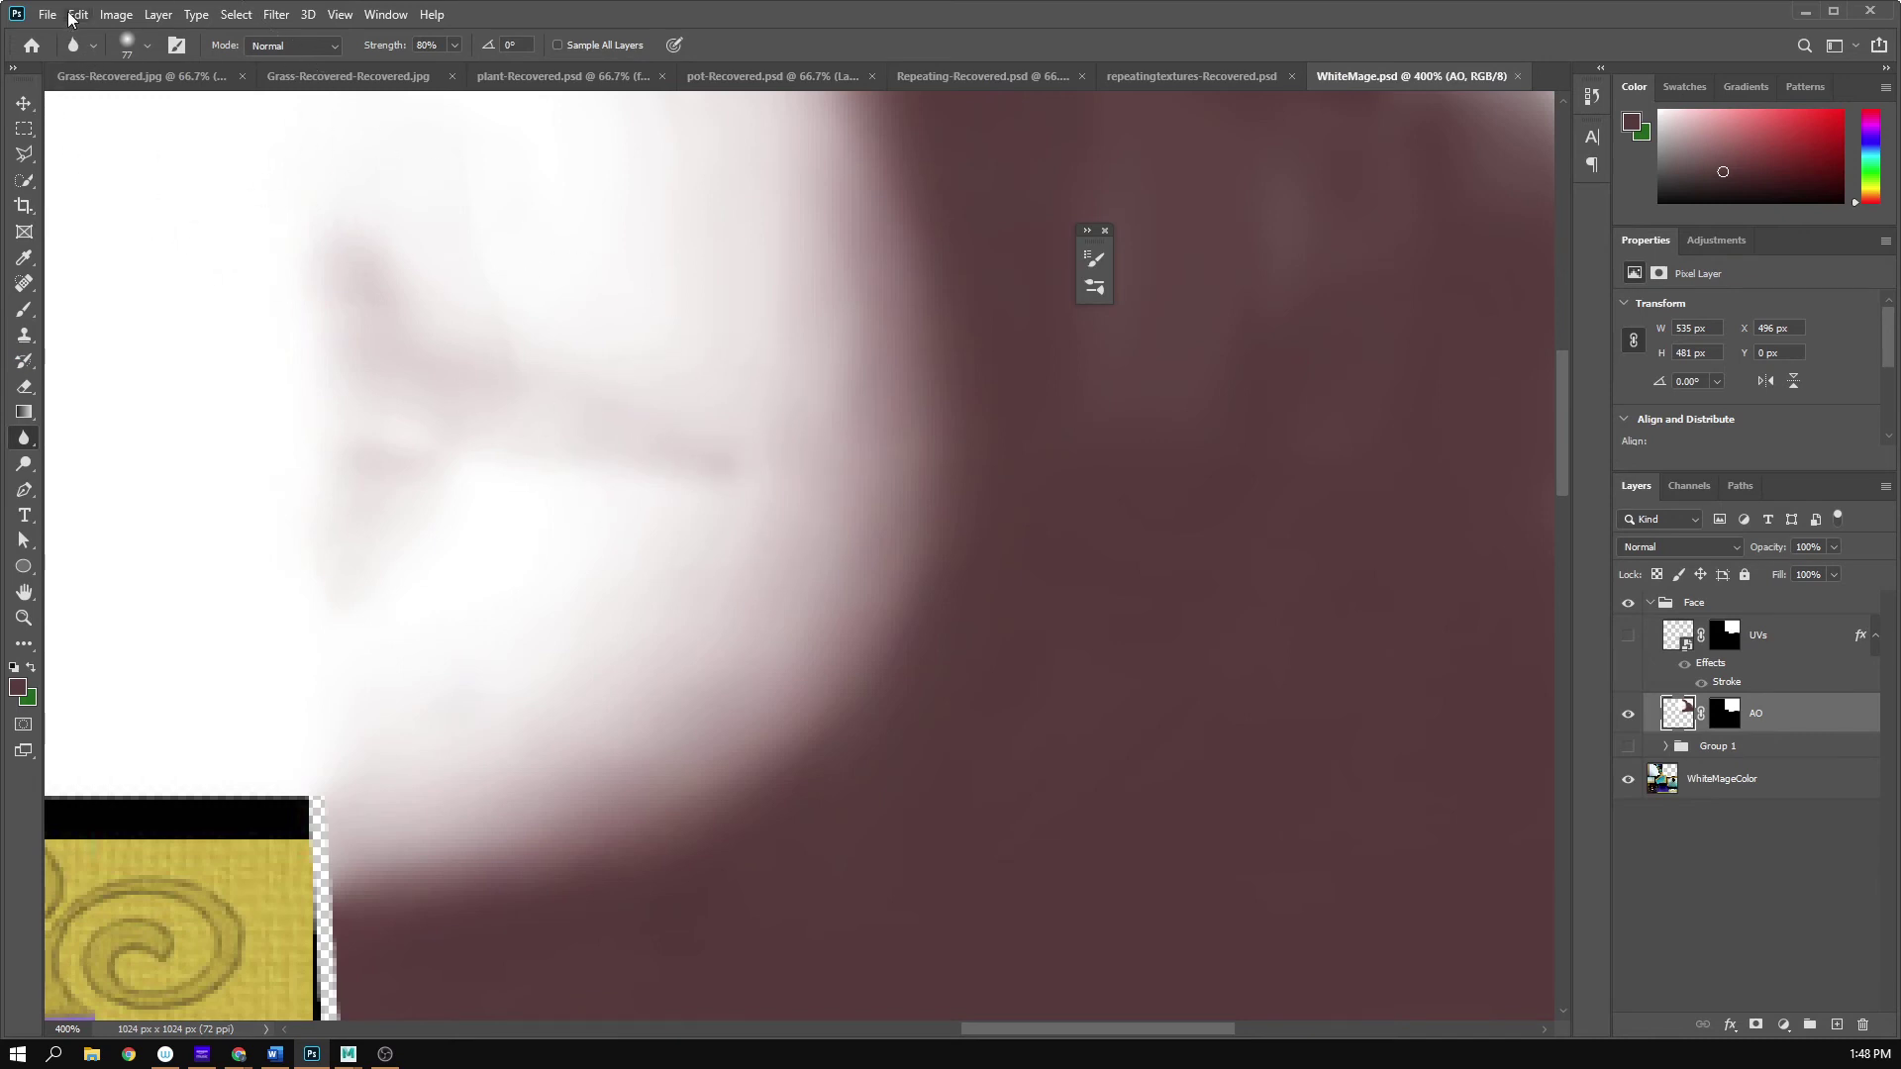
click(76, 13)
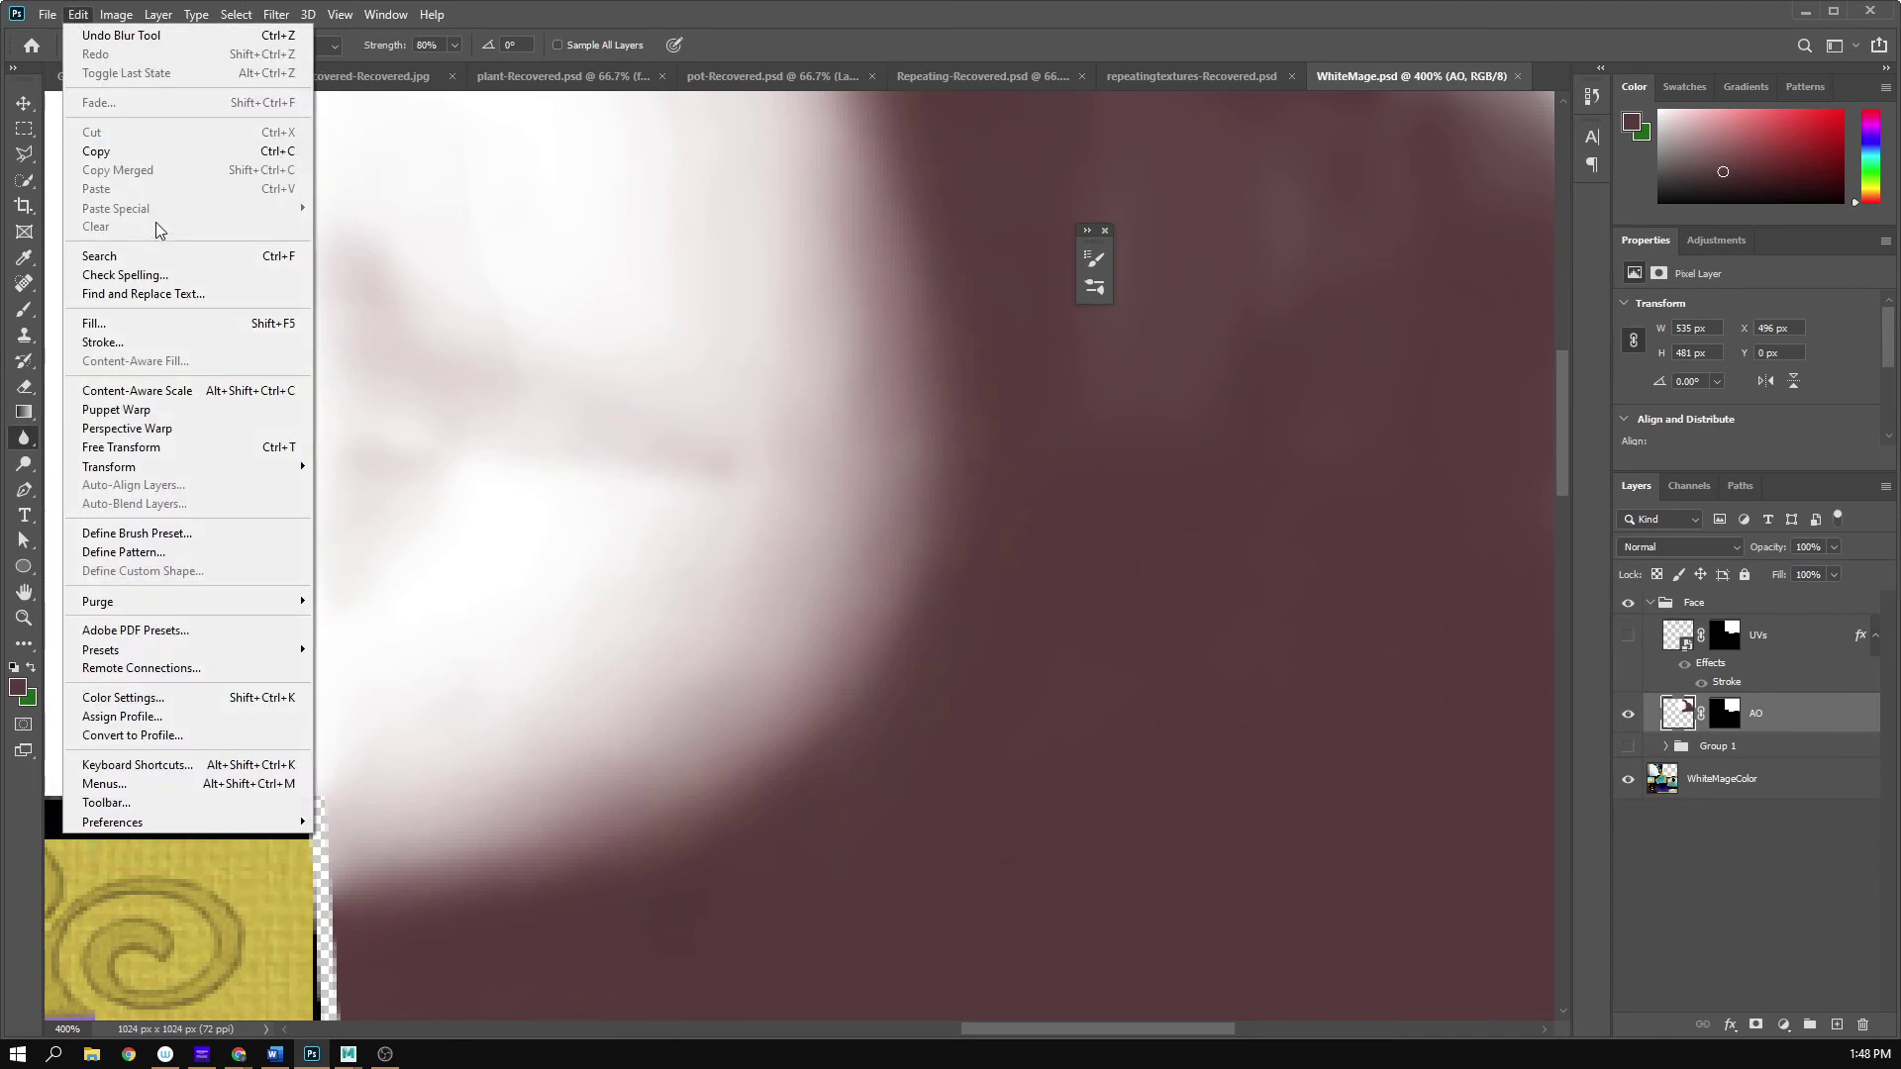
mouse_move(47, 14)
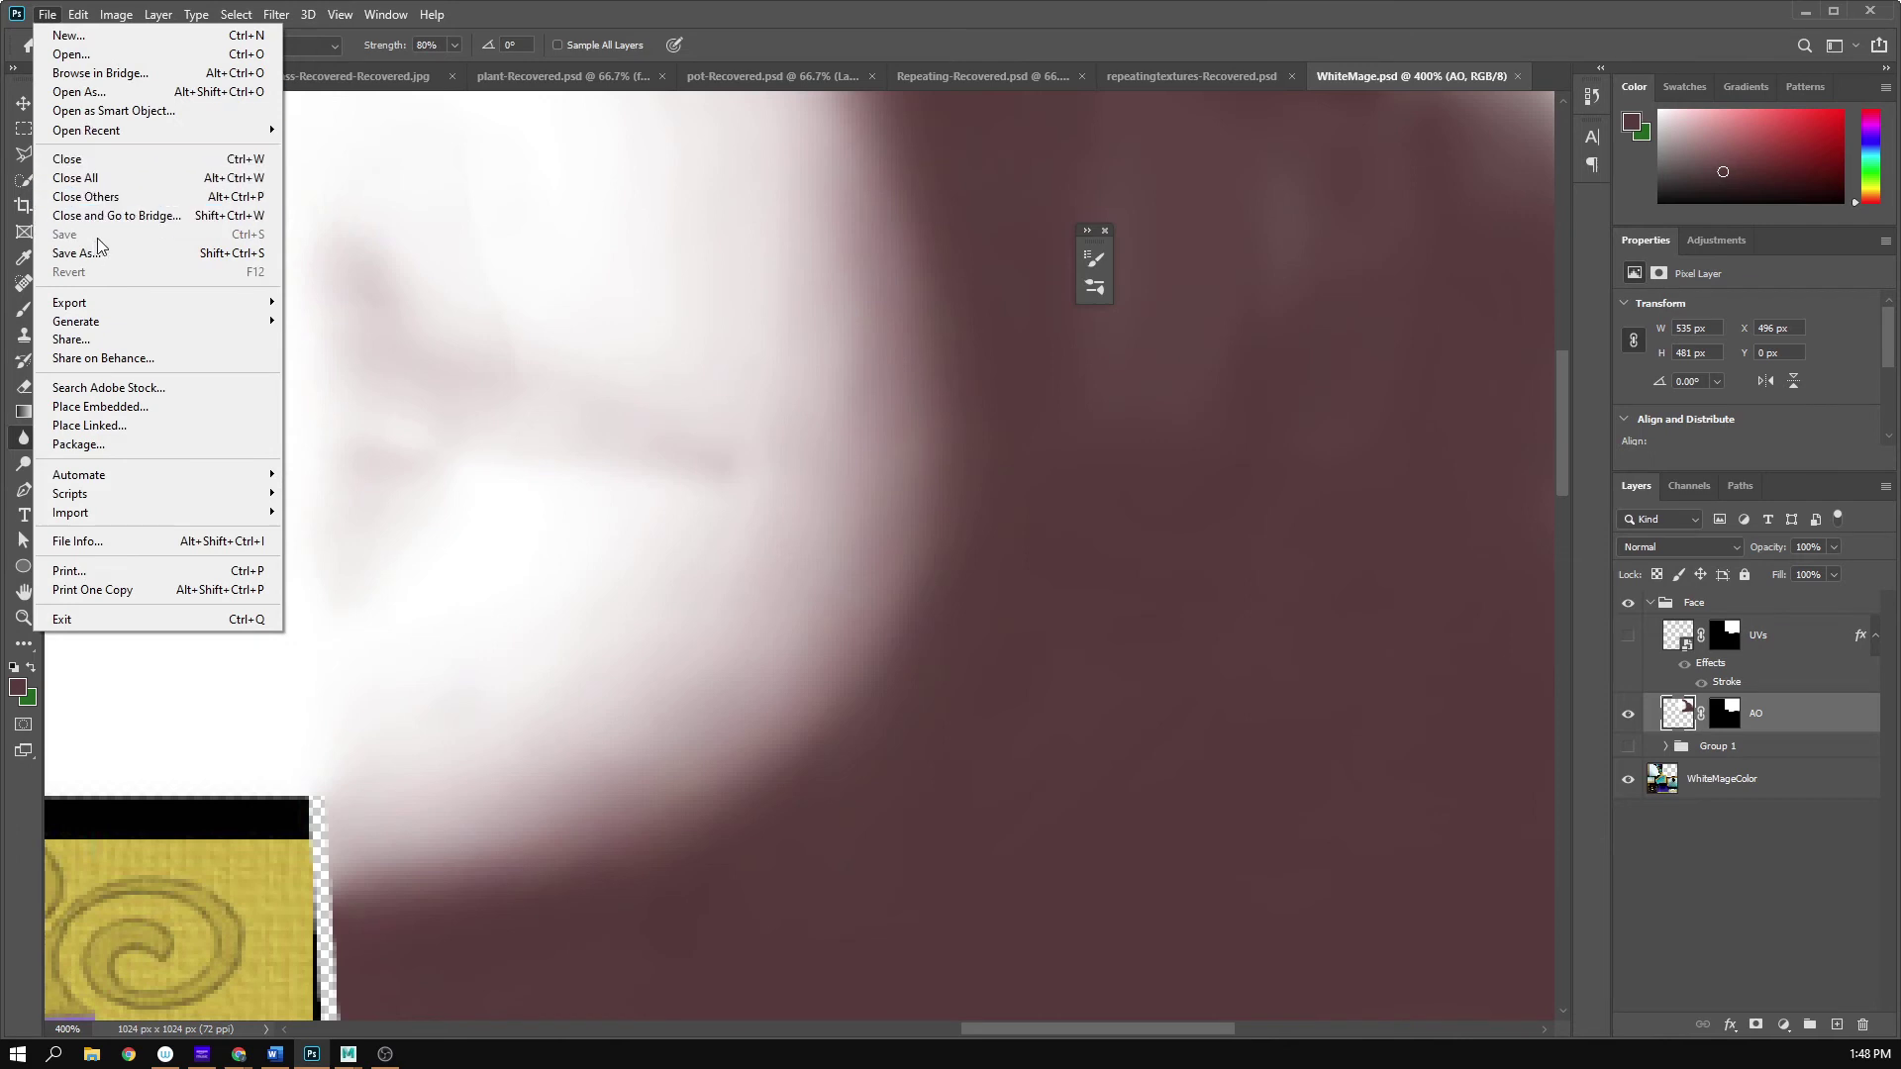
click(825, 5)
click(779, 411)
alt+right_drag(779, 411, 831, 442)
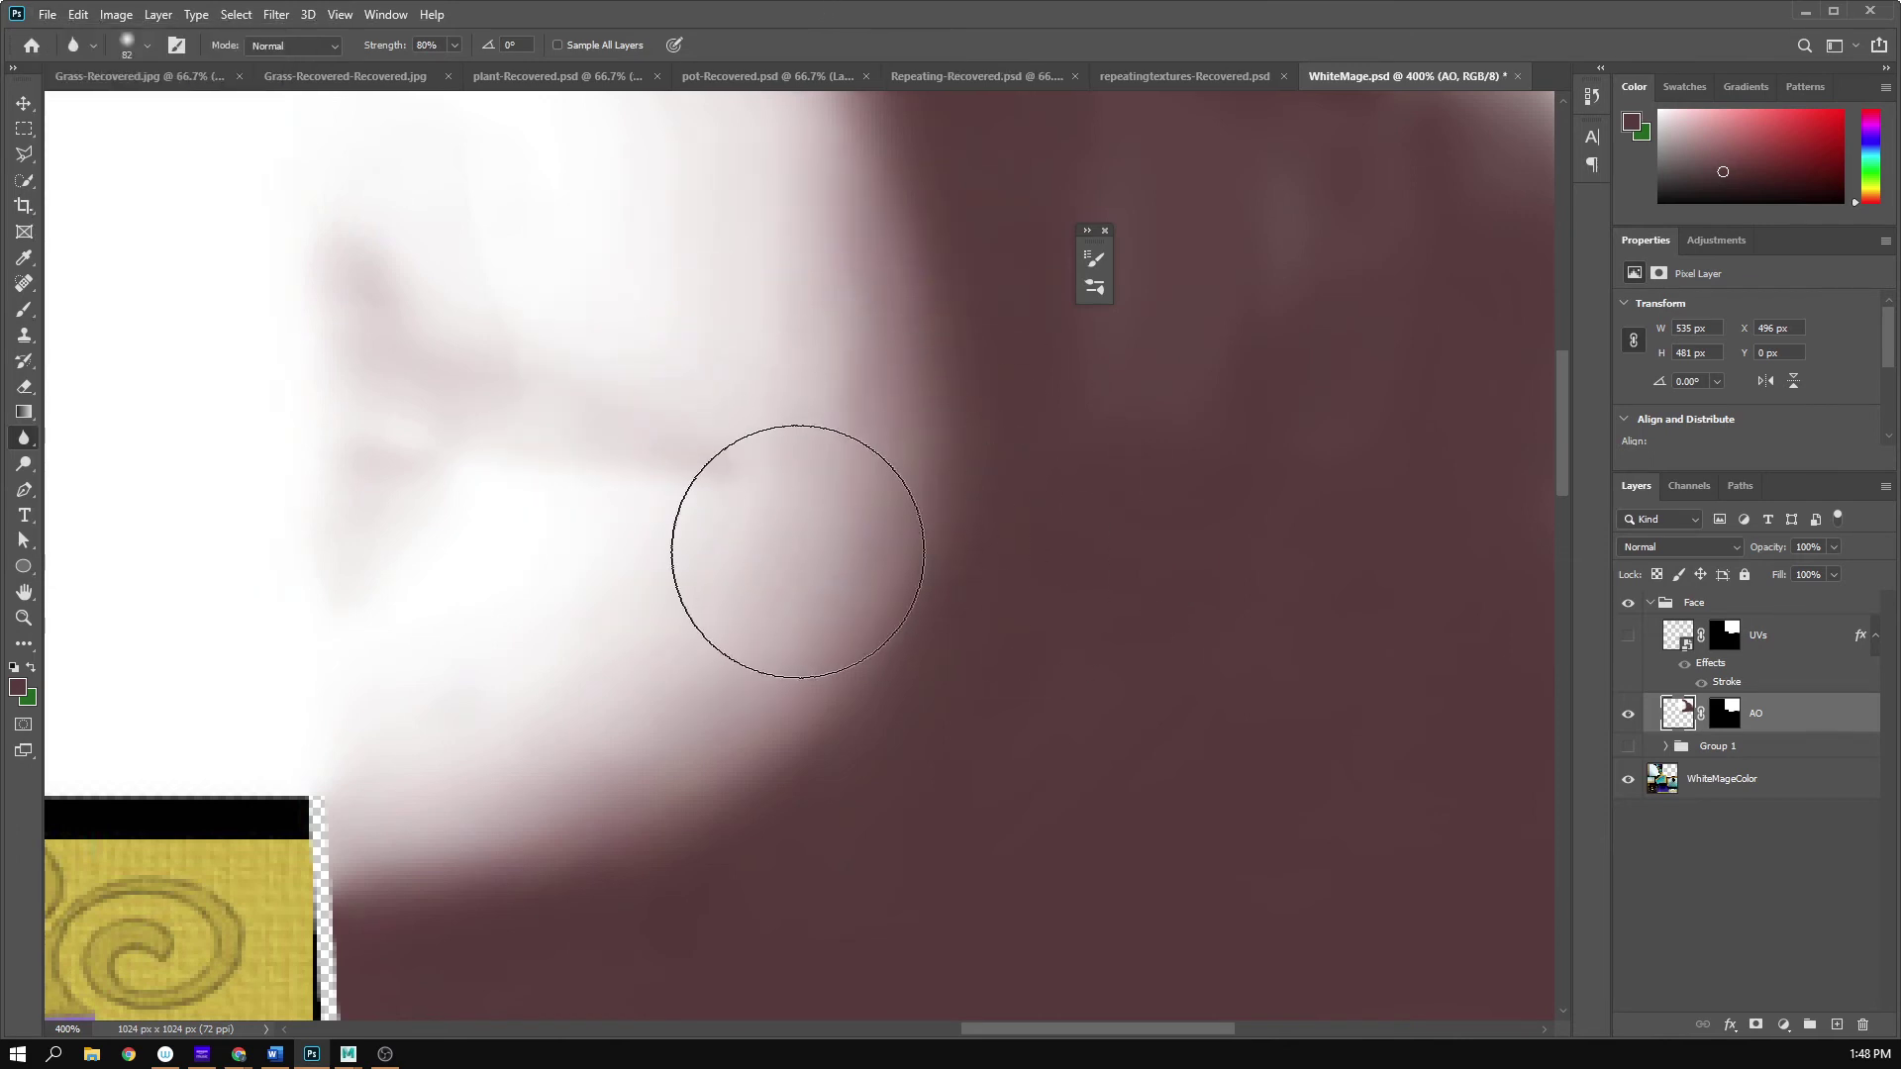
key(b)
click(578, 304)
click(579, 304)
click(578, 304)
click(578, 304)
click(577, 301)
click(577, 301)
click(574, 300)
click(575, 300)
key(z)
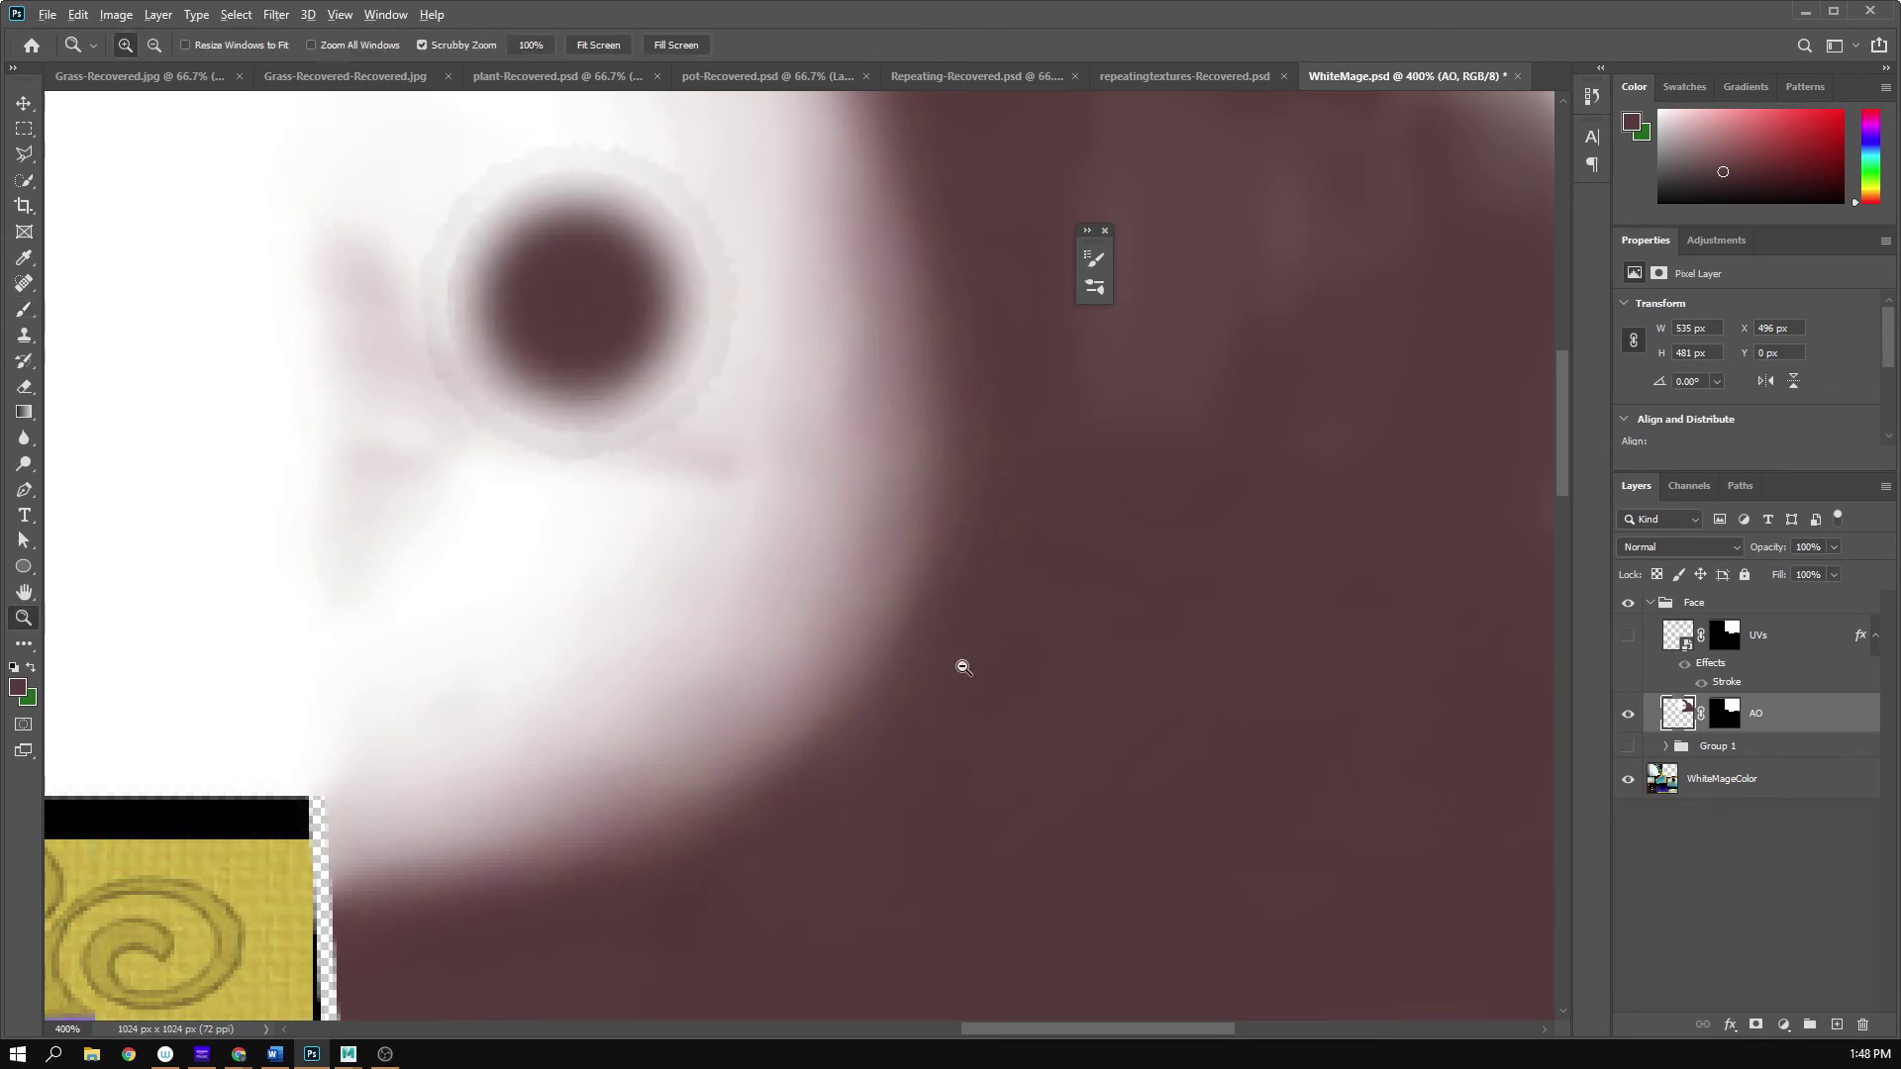
alt+click(966, 668)
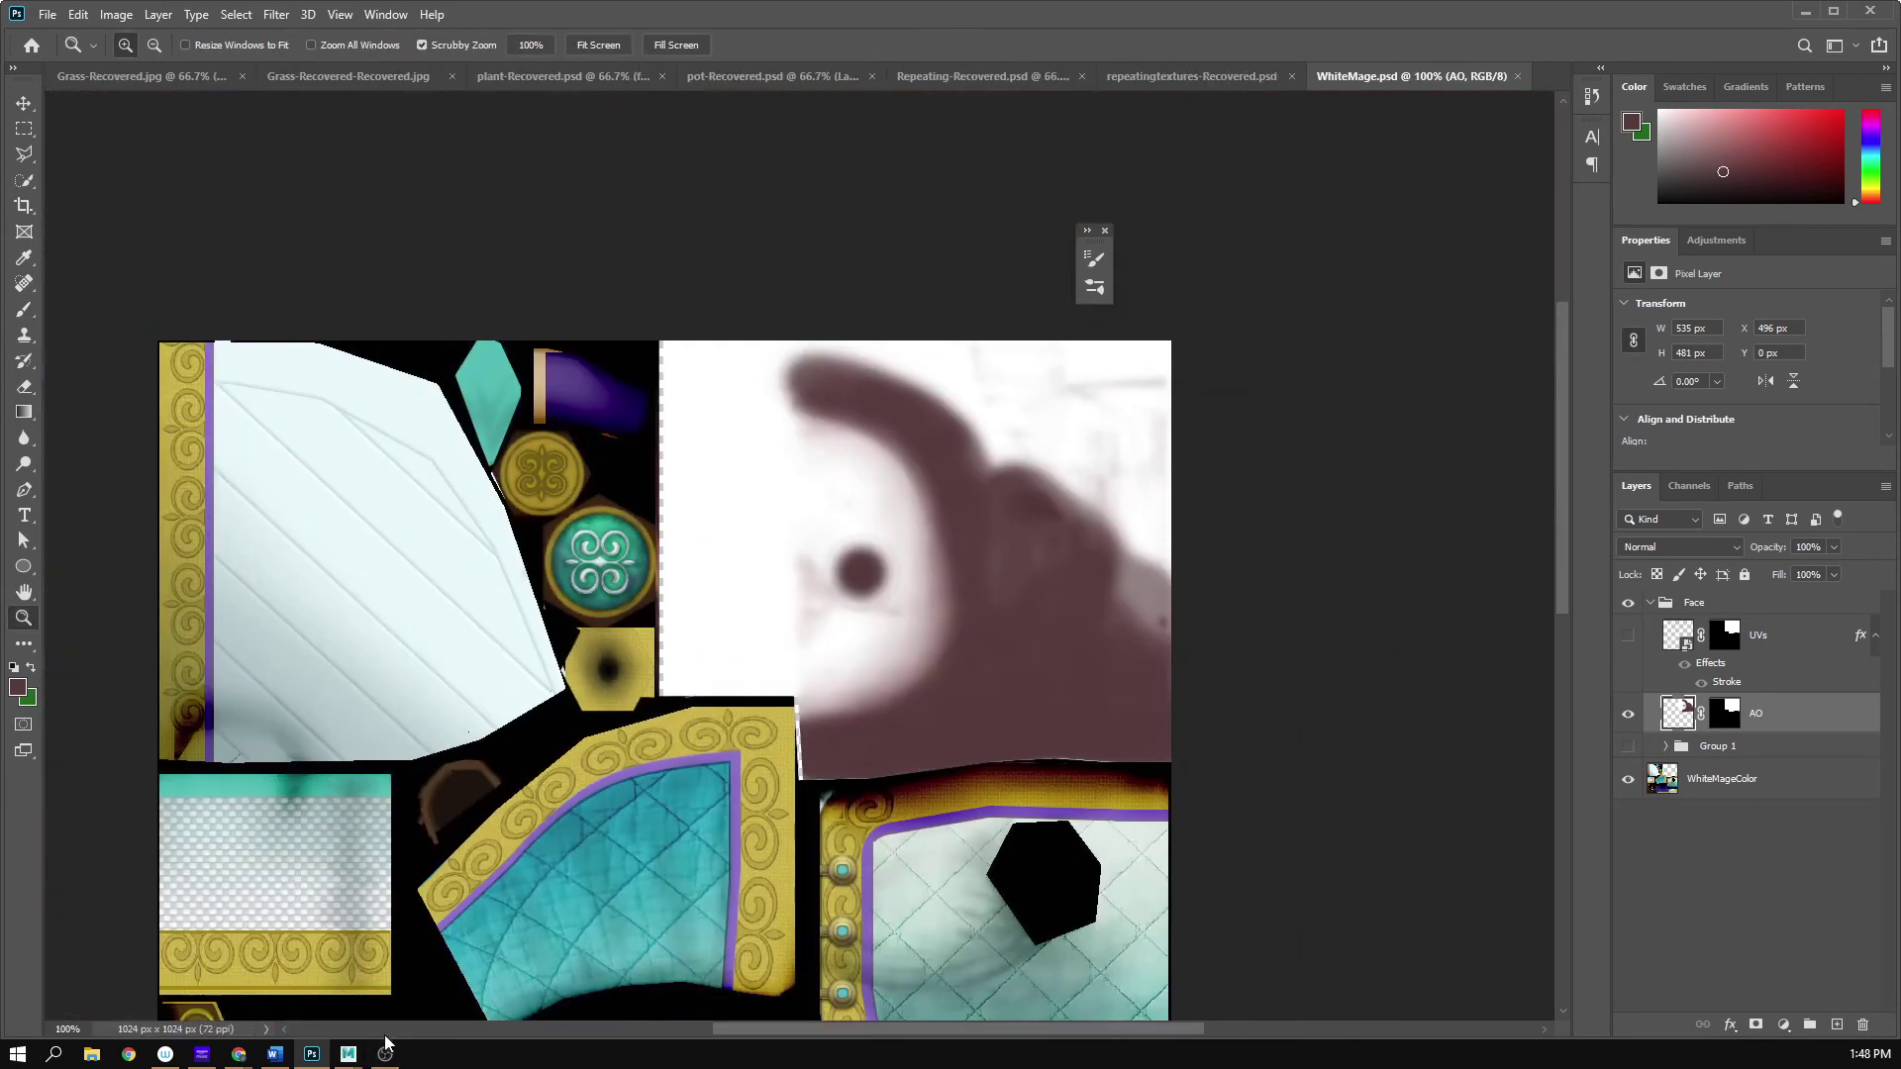
- Switch to Maya and examine the test spot and jaw shadow on the face from the front, side and close up
click(347, 1056)
alt+right_drag(984, 629, 1055, 674)
alt+drag(1055, 674, 661, 592)
scroll(1026, 539, up, 3)
scroll(1069, 526, down, 5)
alt+right_drag(661, 592, 971, 594)
alt+drag(971, 594, 917, 624)
alt+middle_drag(916, 637, 974, 653)
alt+drag(975, 658, 934, 719)
scroll(1022, 613, up, 4)
scroll(645, 576, up, 6)
- Select the character mesh and open its layout in the UV Editor
click(646, 584)
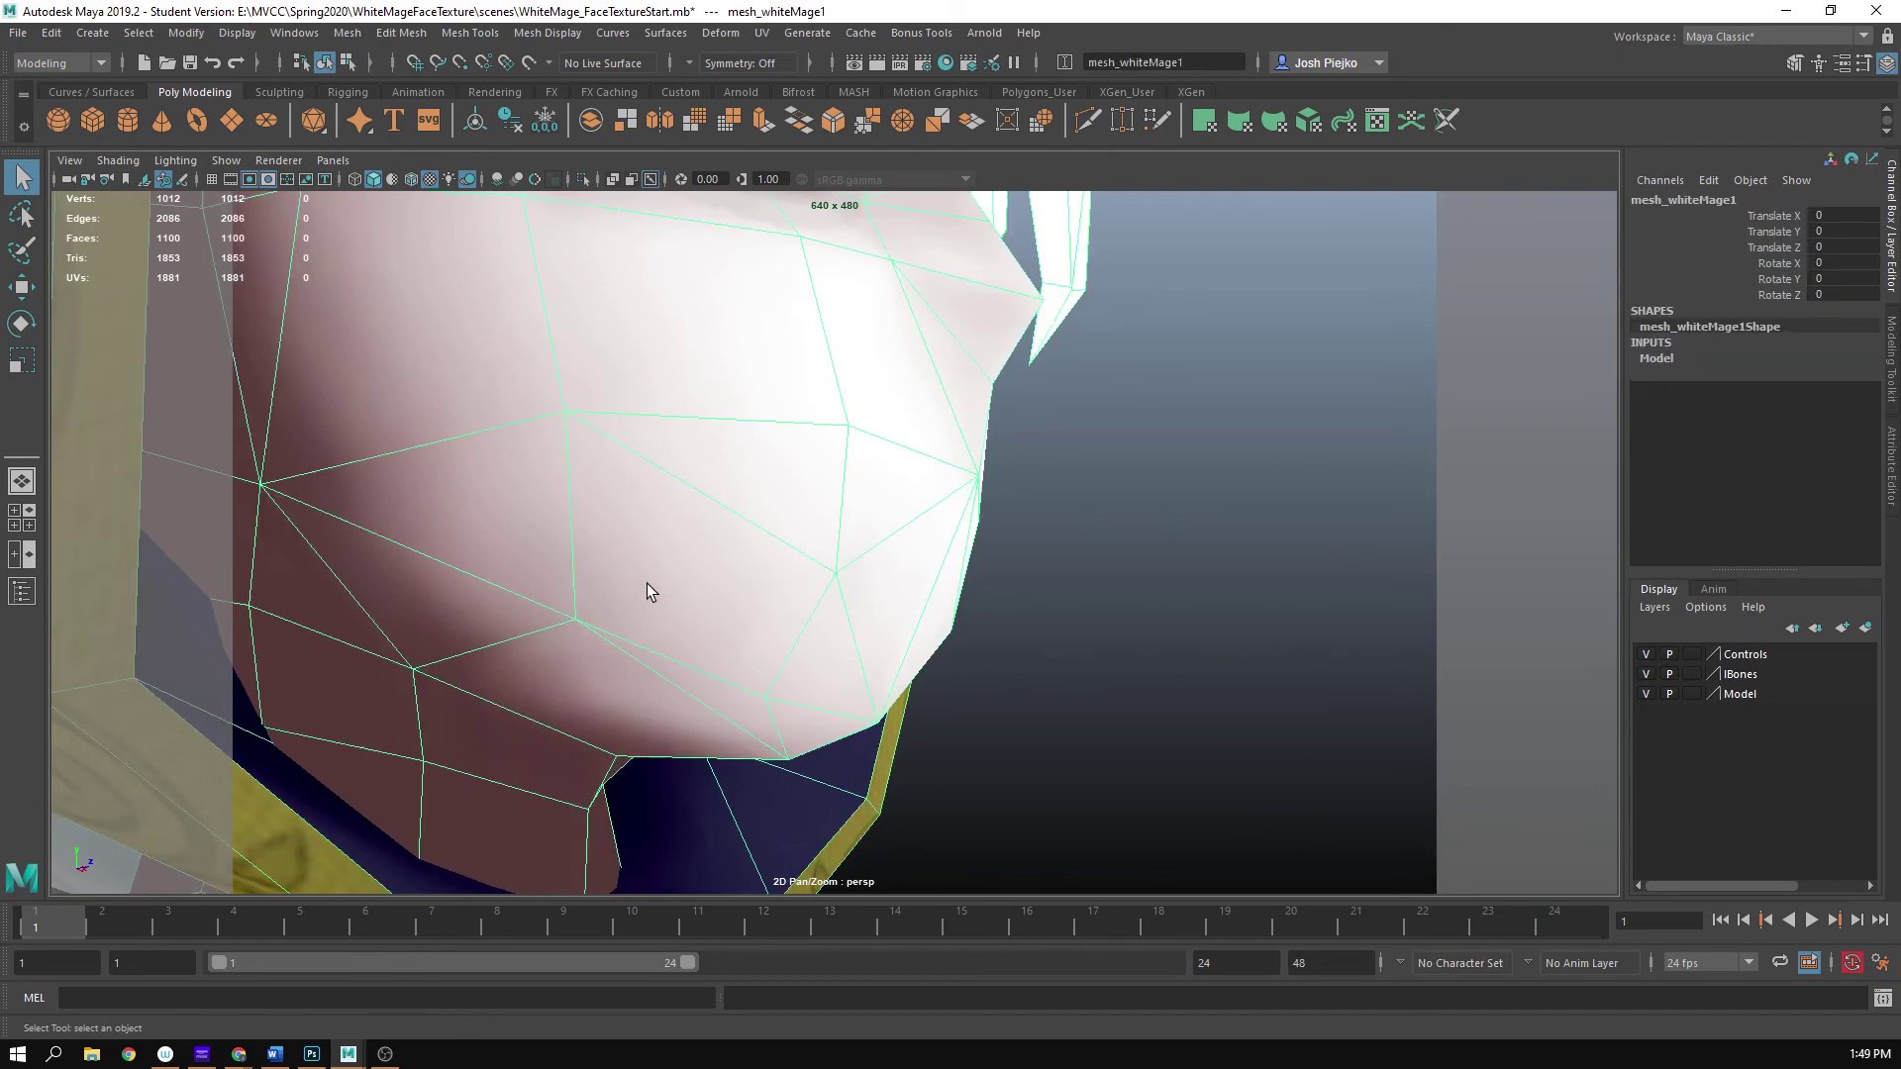
alt+drag(683, 585, 506, 428)
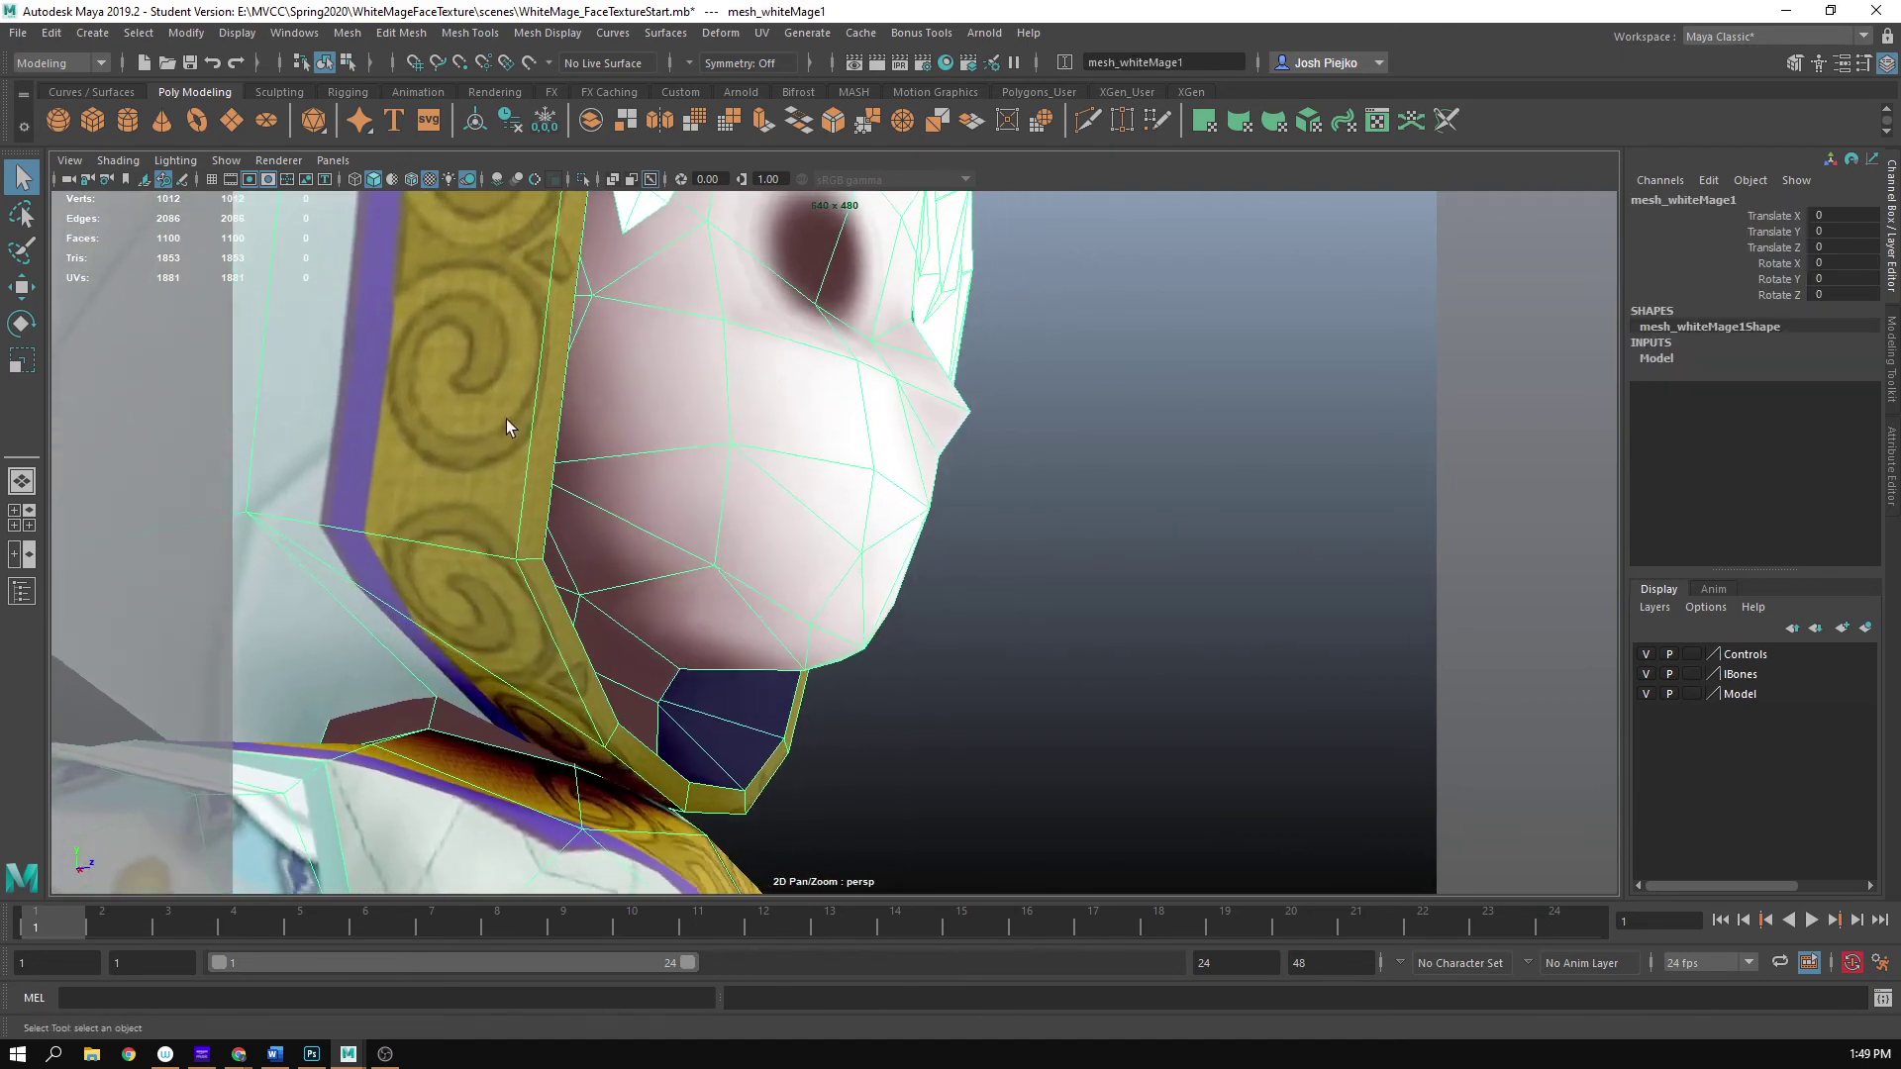
click(761, 32)
click(770, 70)
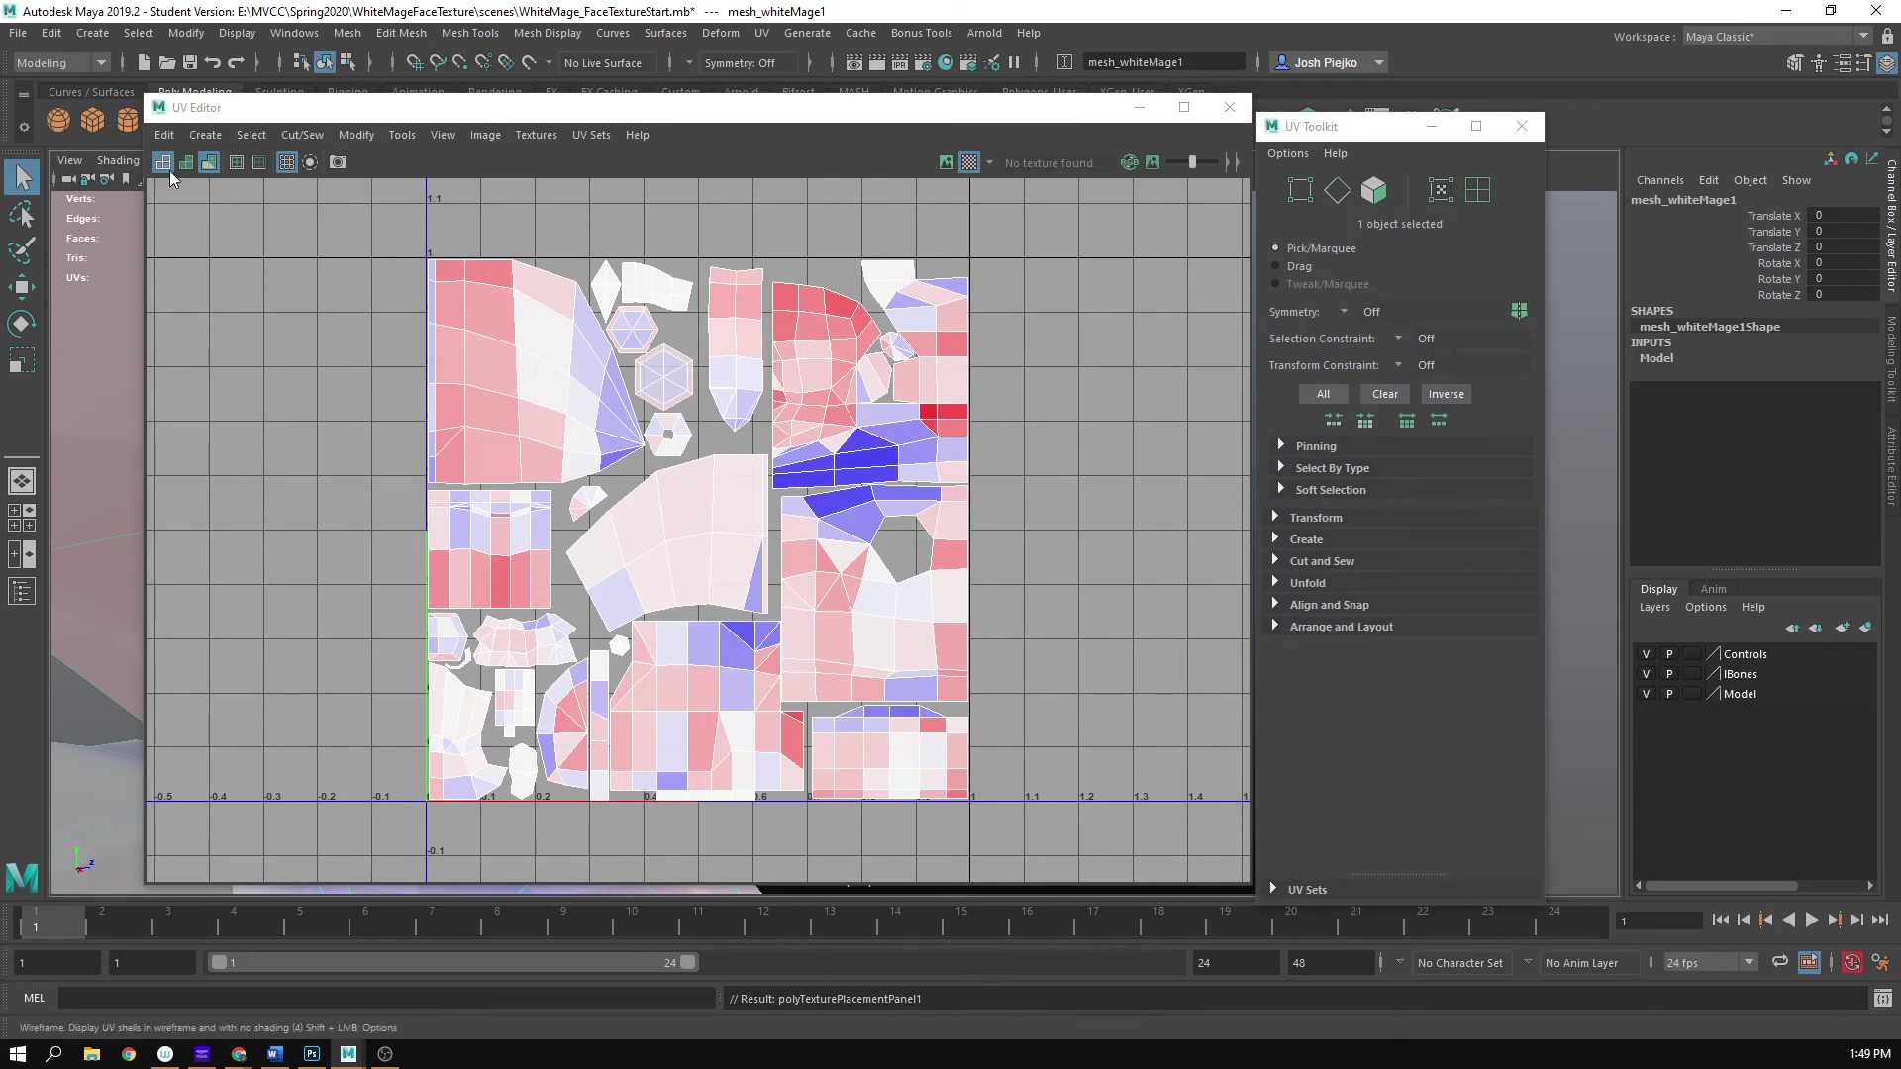
- Display the UV layout as wireframe over the WhiteMage.psd texture, move the UV Editor off the face, and reselect the character mesh
click(206, 162)
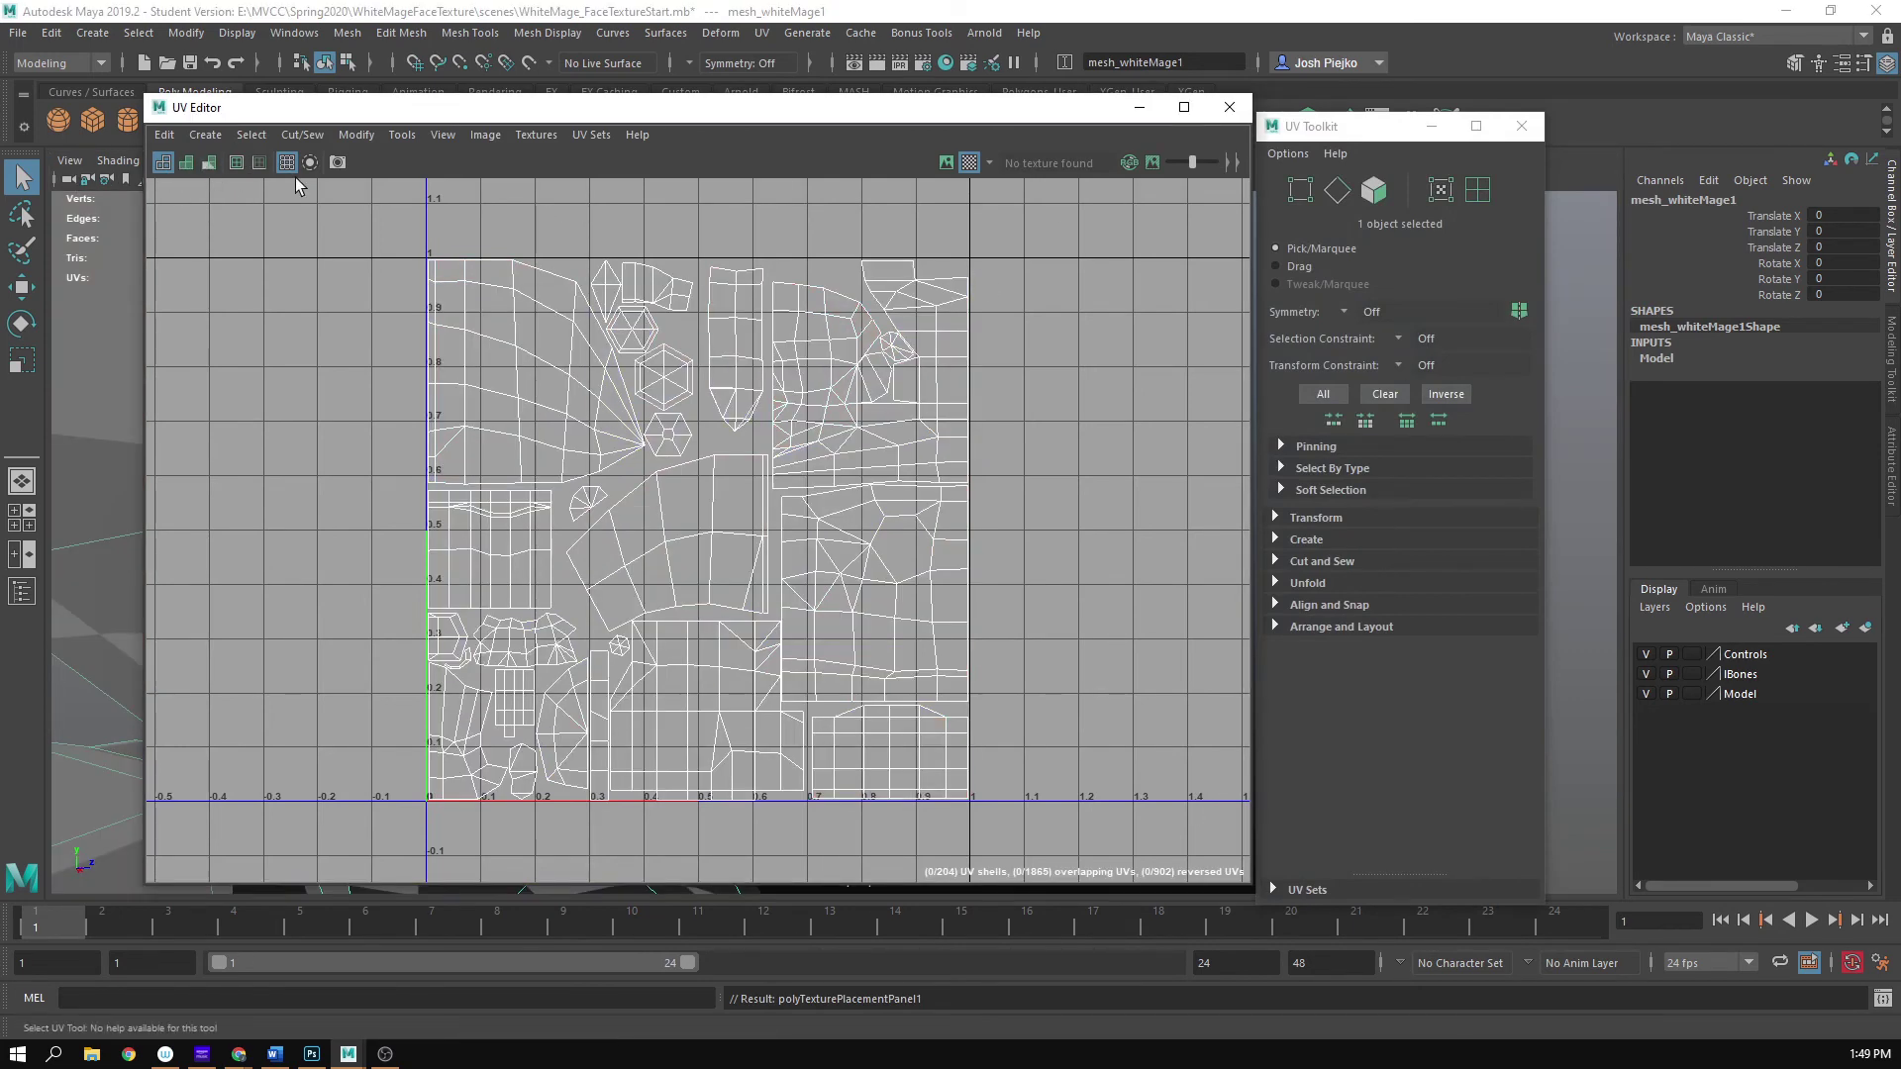
click(947, 162)
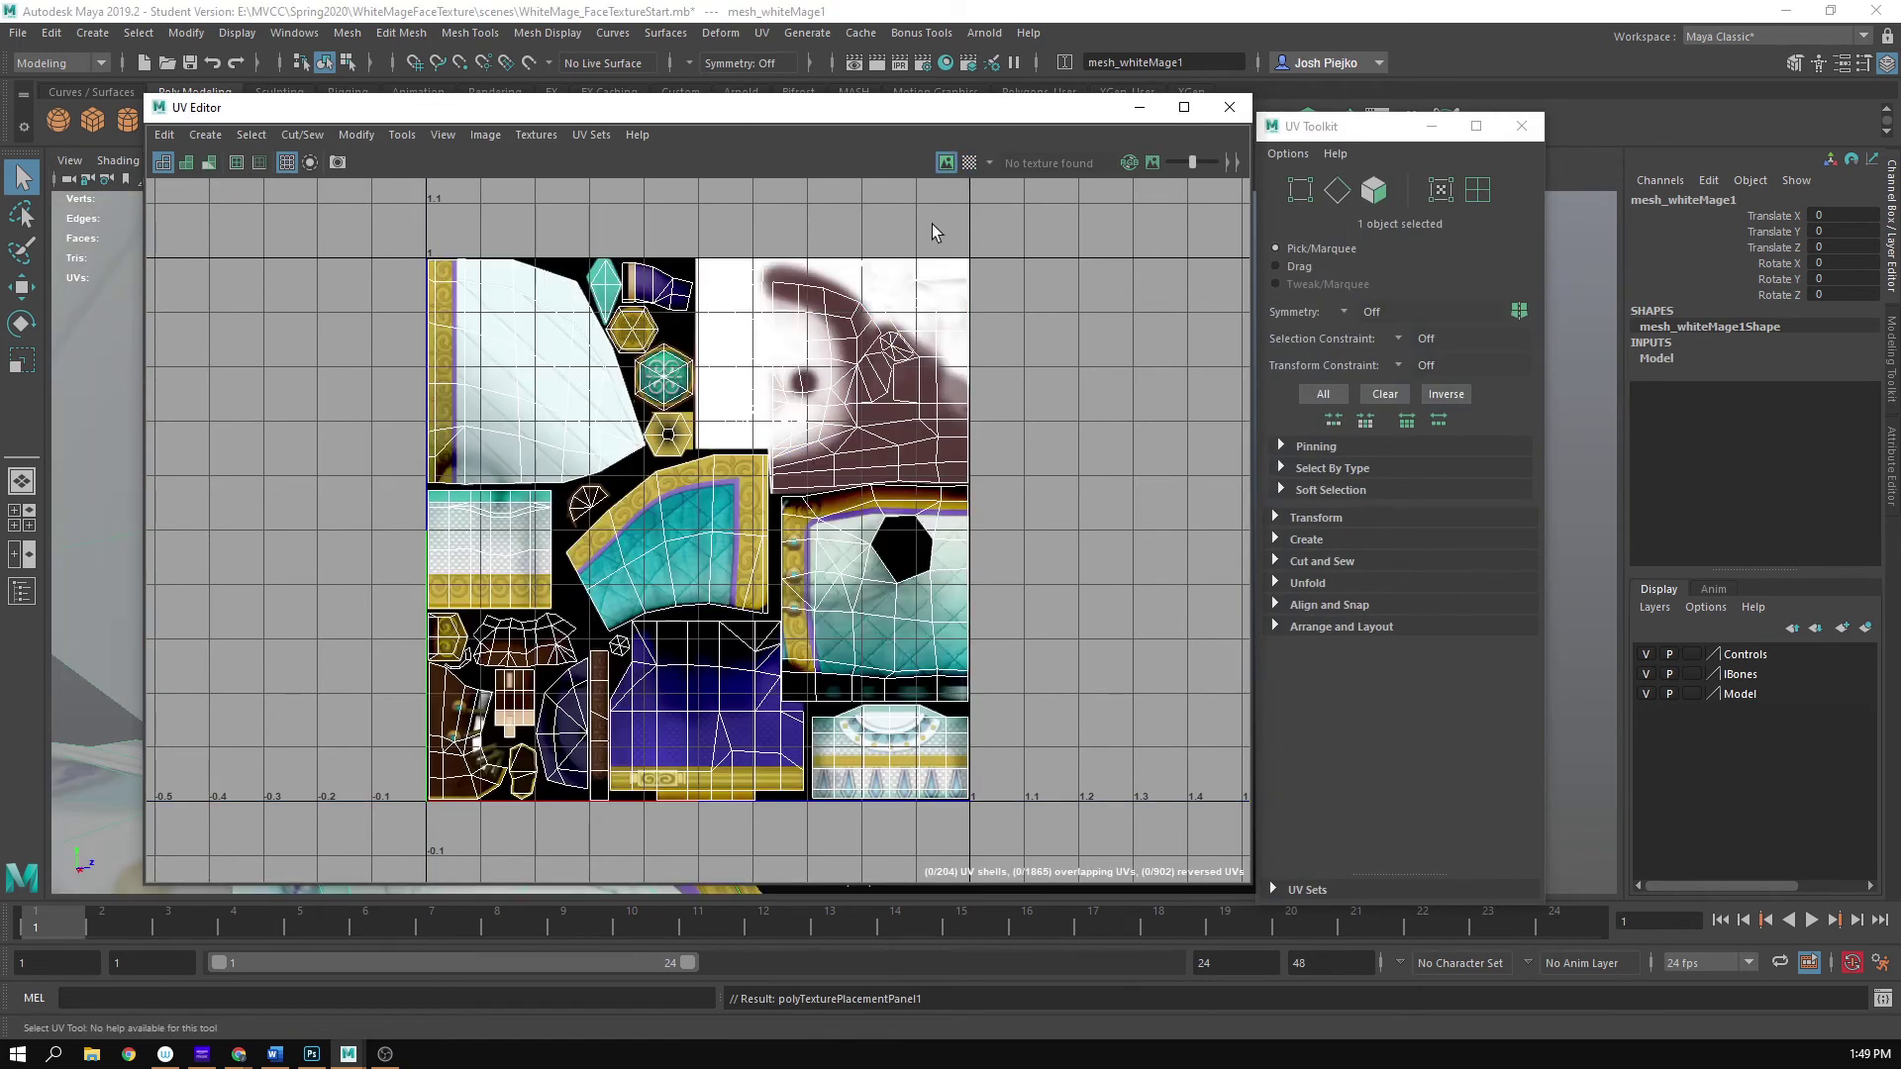
click(812, 412)
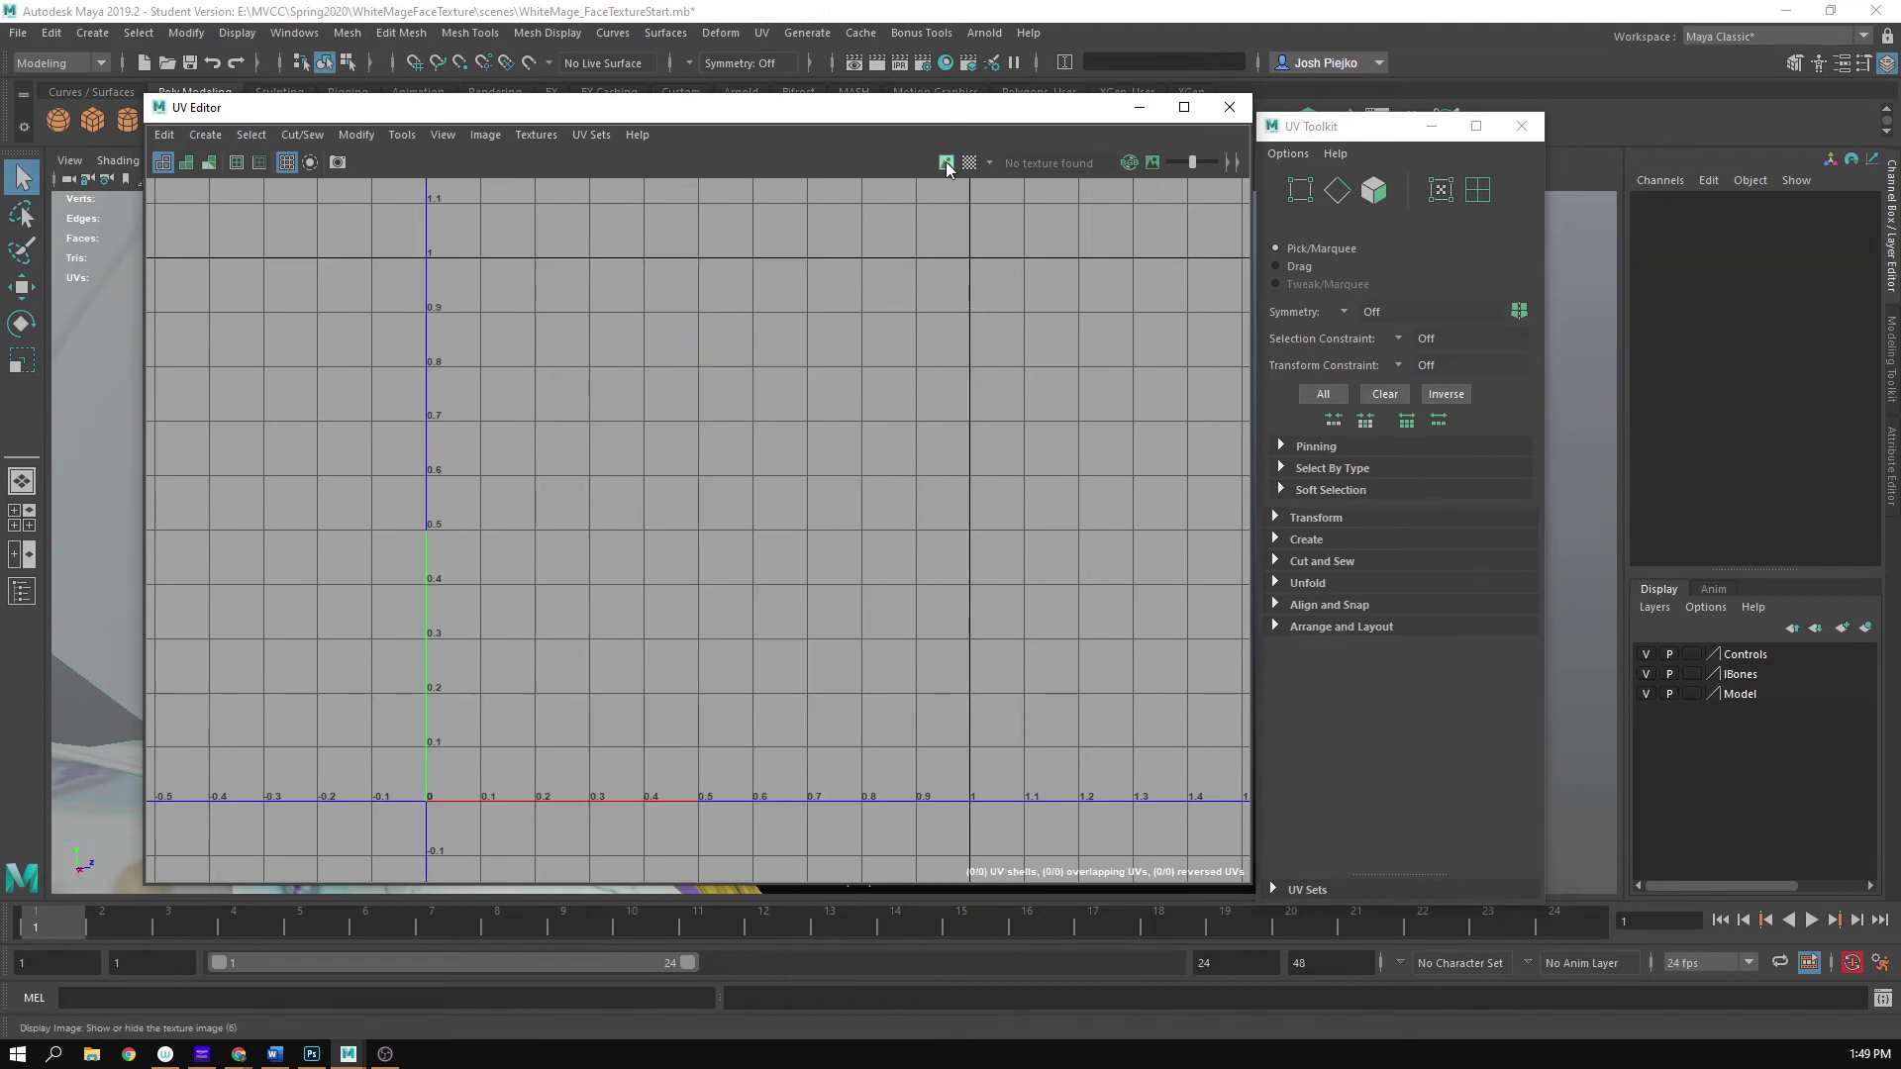
drag(917, 109, 614, 431)
click(614, 431)
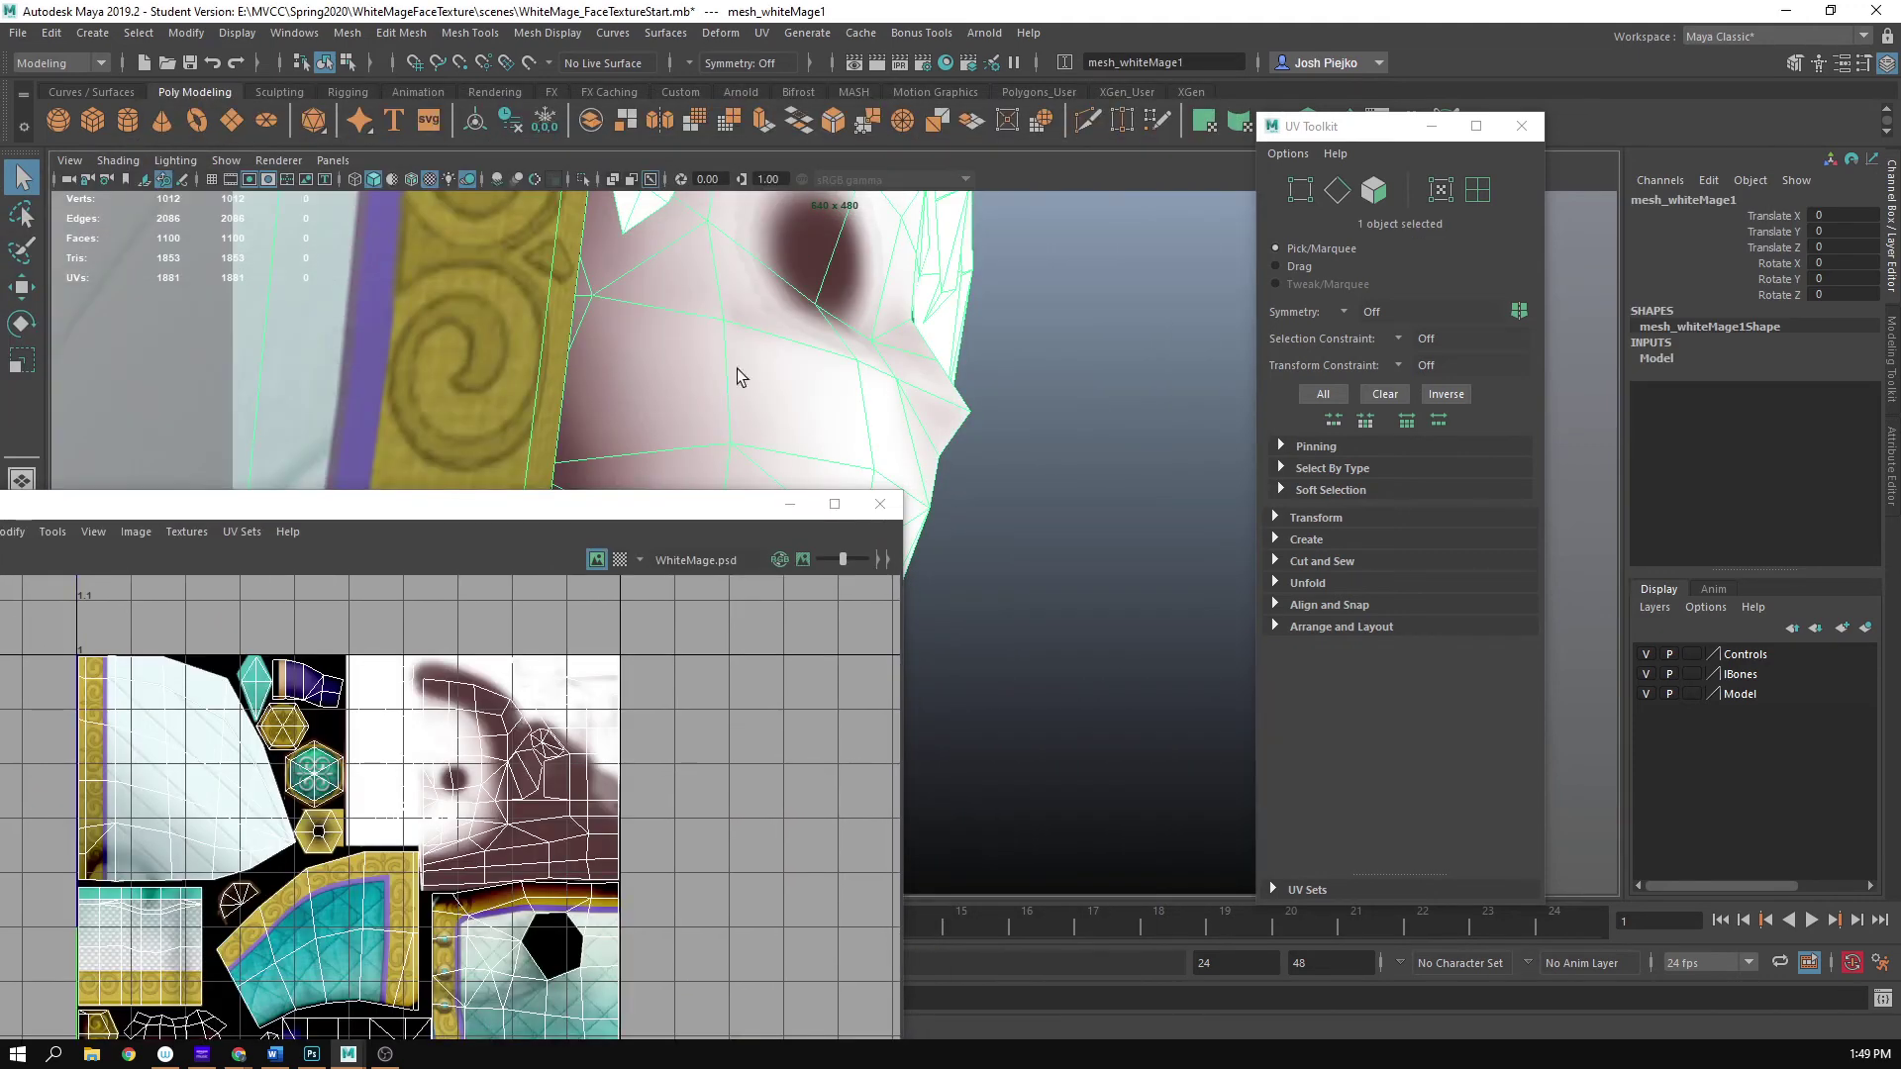
- Compare the jaw and cheek UV edges over the shadow texture with the matching polygons on the model's face
scroll(473, 985, up, 5)
scroll(473, 985, up, 3)
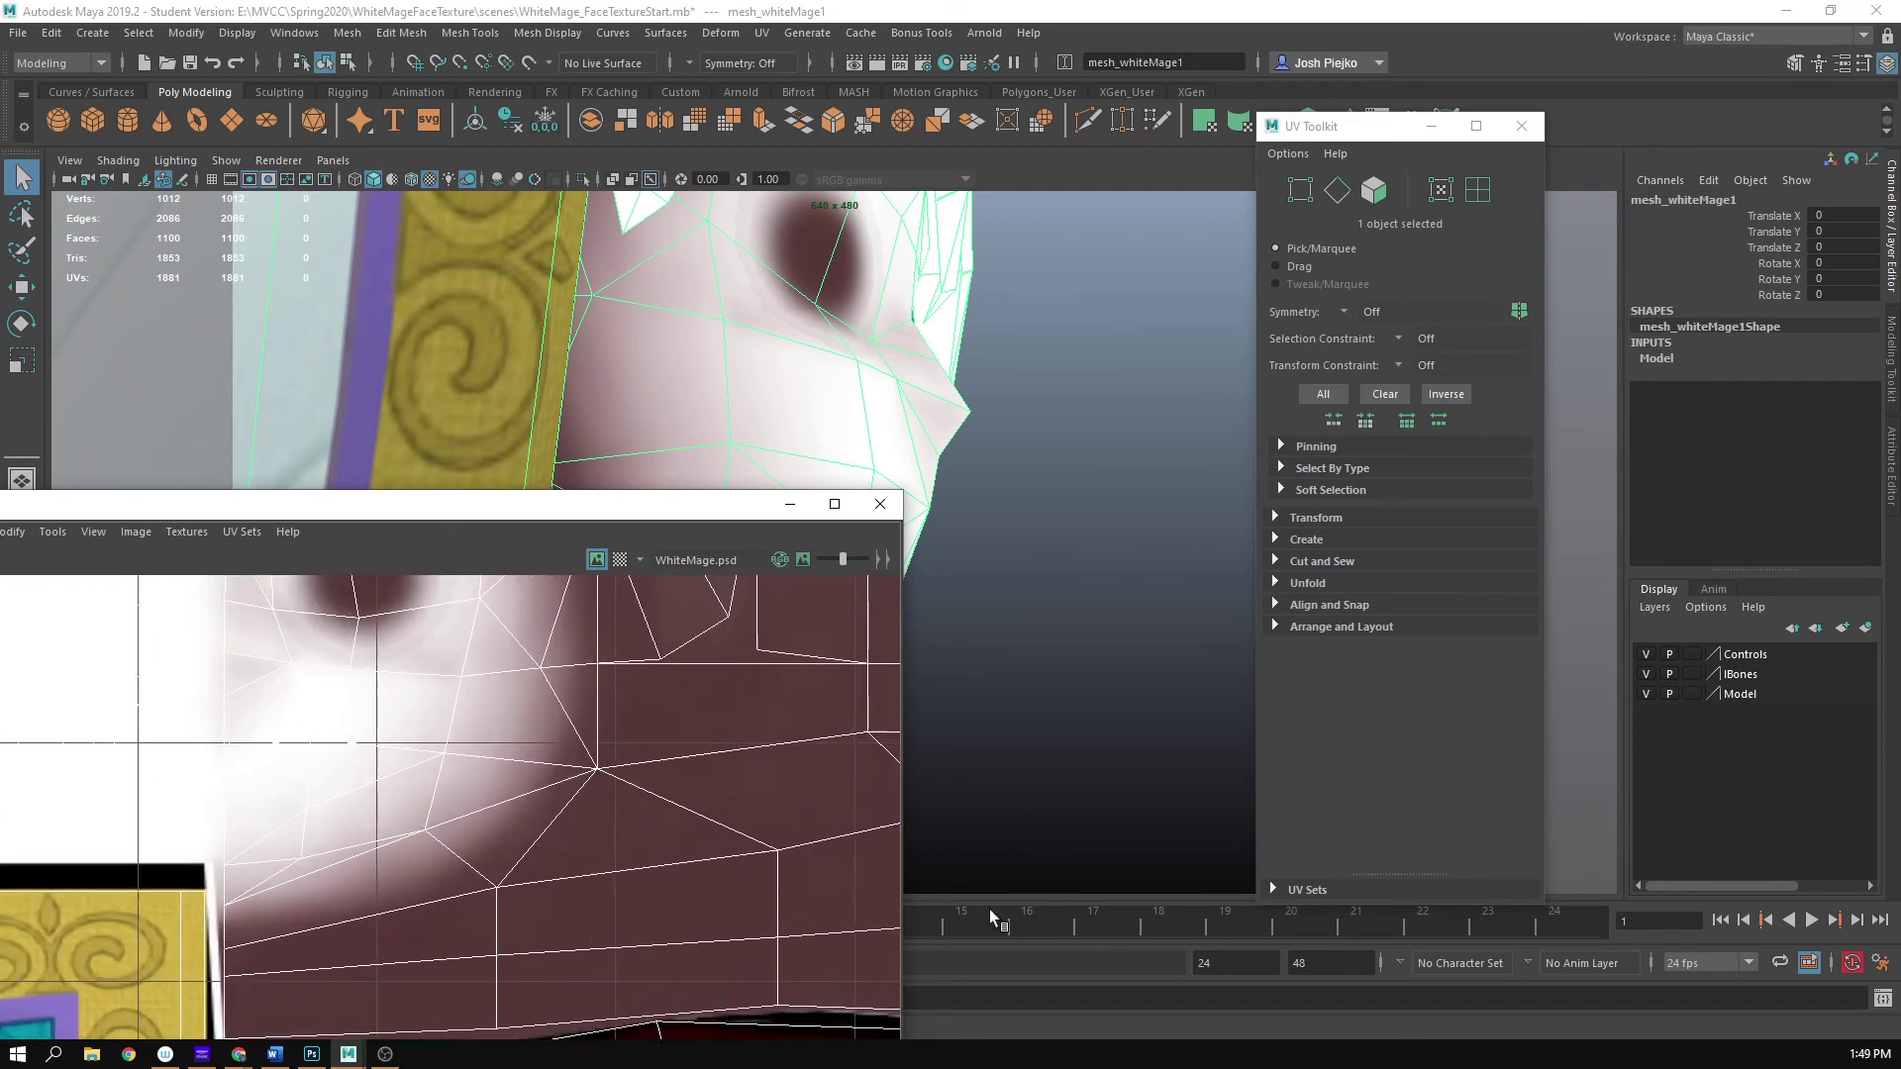
scroll(771, 883, up, 4)
alt+right_drag(420, 858, 107, 851)
alt+right_drag(361, 884, 36, 867)
scroll(373, 849, down, 2)
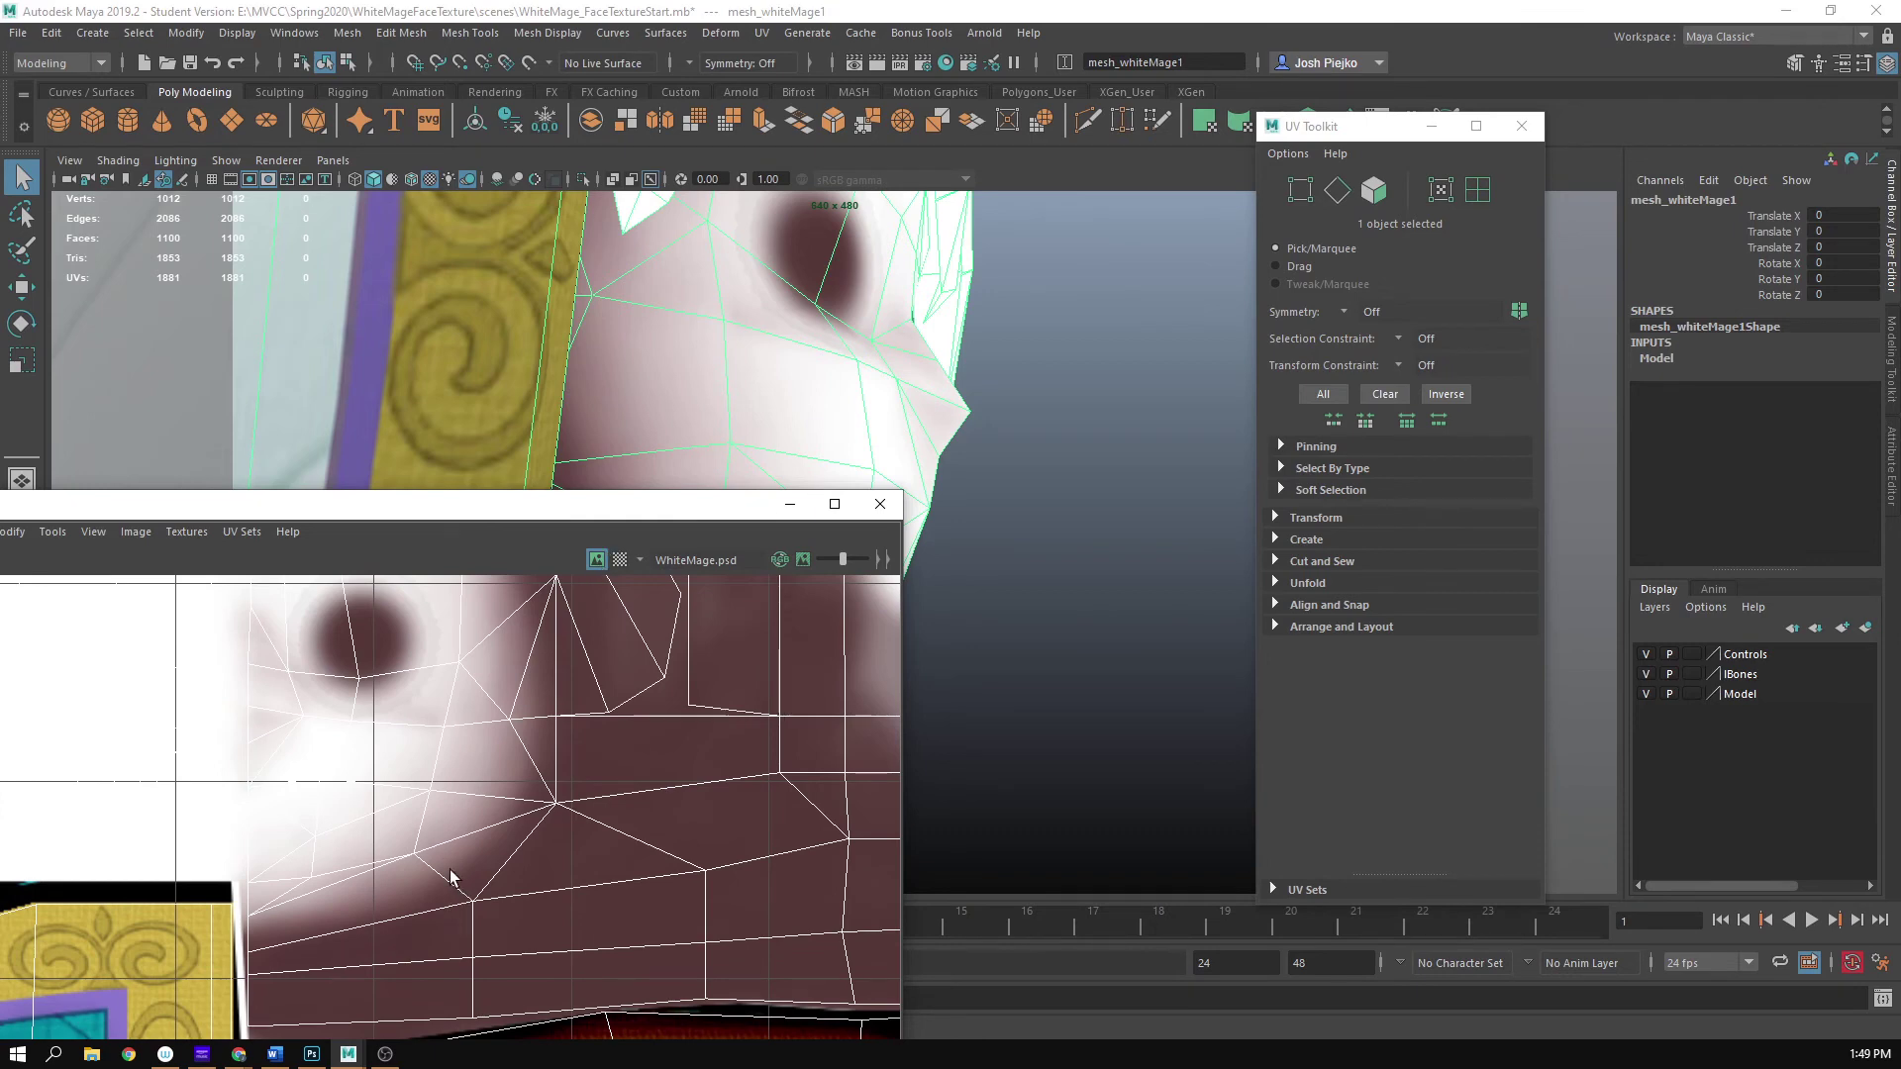
drag(600, 510, 610, 691)
alt+middle_drag(673, 594, 836, 467)
scroll(837, 536, up, 4)
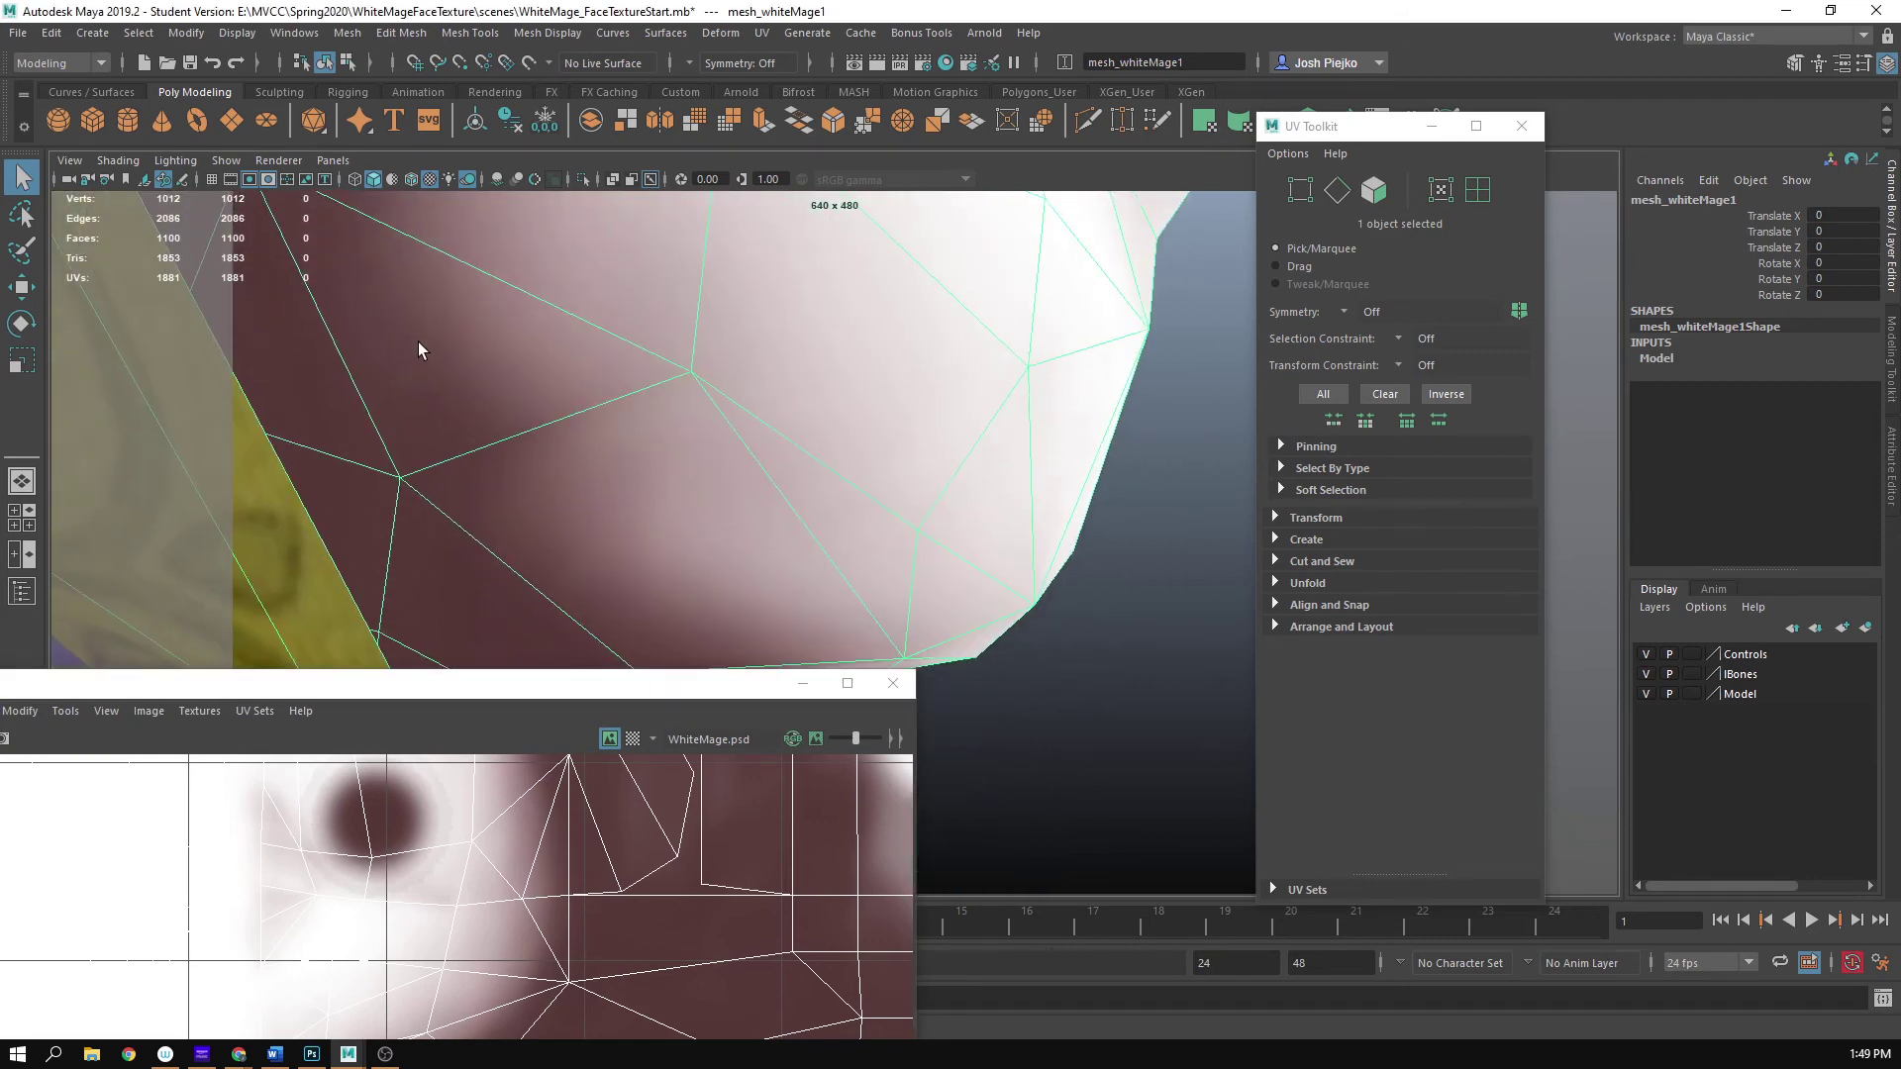
drag(523, 694, 738, 249)
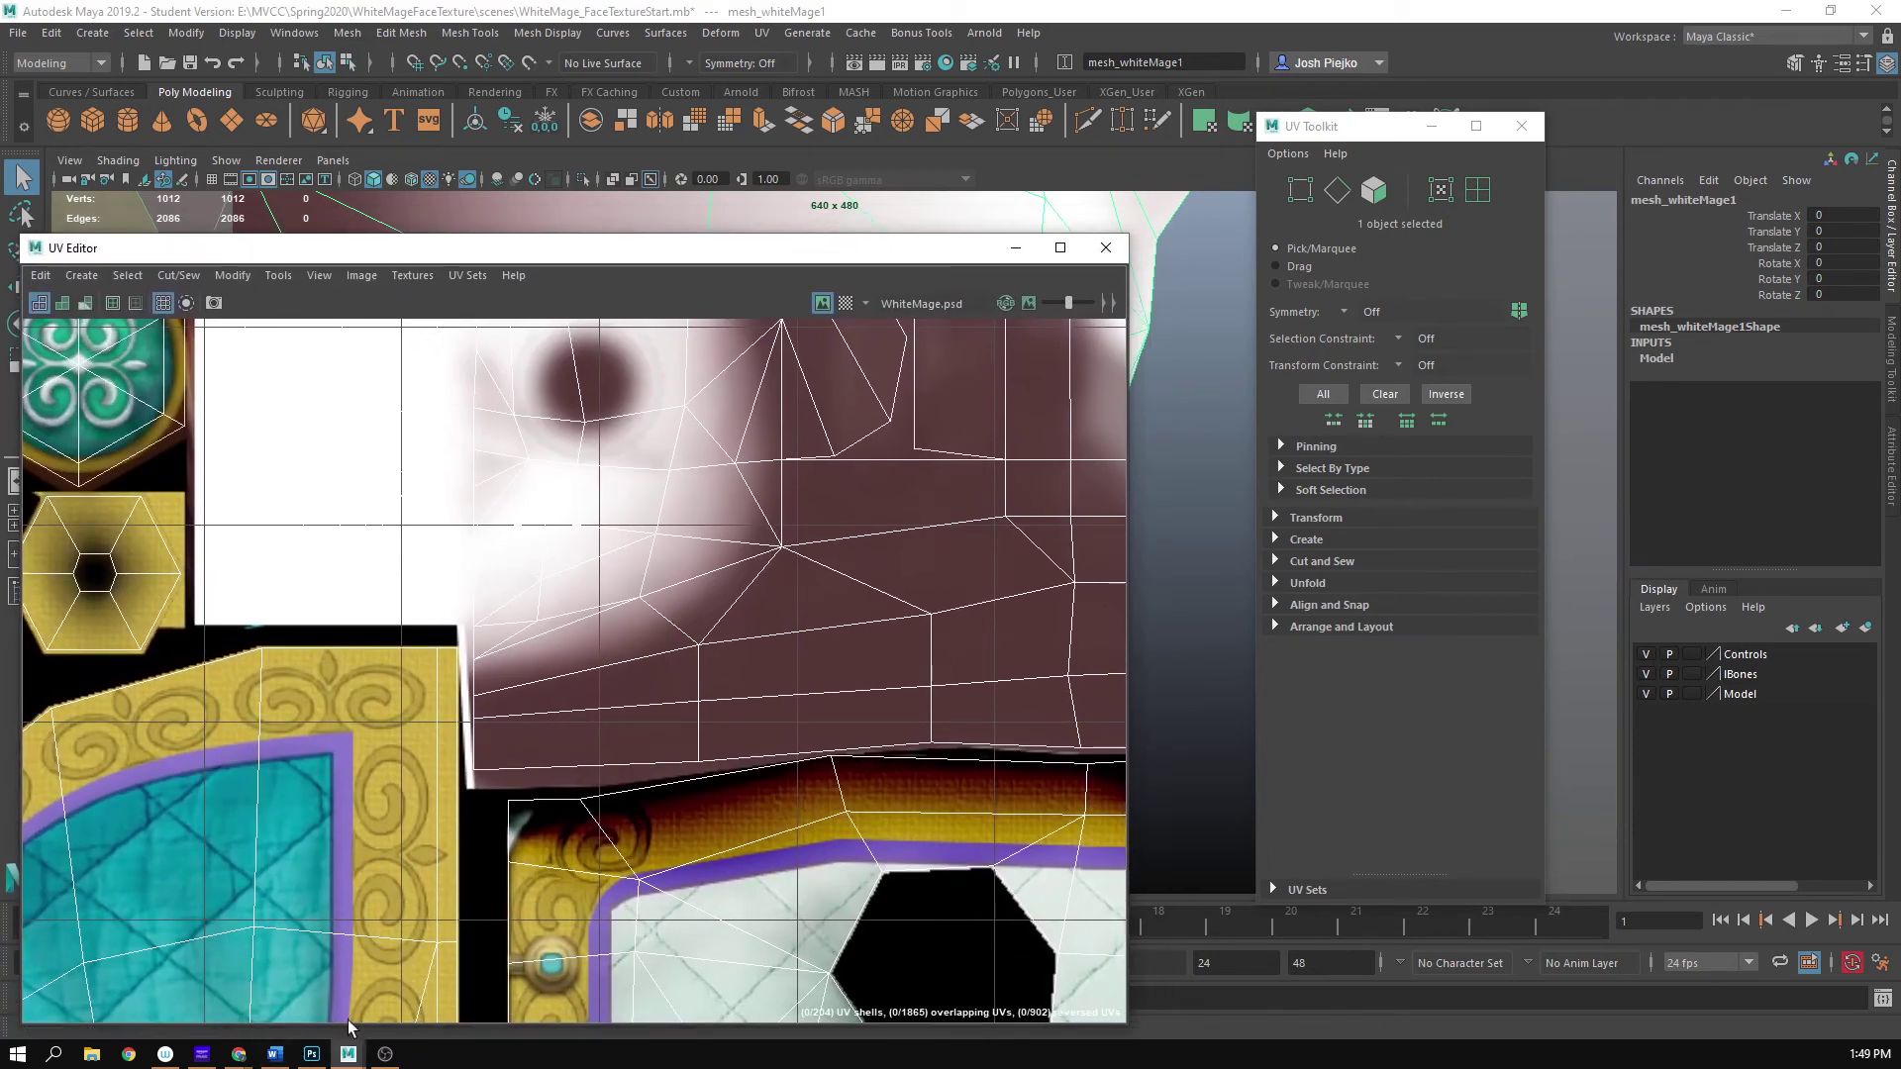
- Switch to Photoshop, magnify the jaw shadow to 400%, and show the UVs layer over it
click(312, 1053)
key(z)
click(908, 653)
click(908, 652)
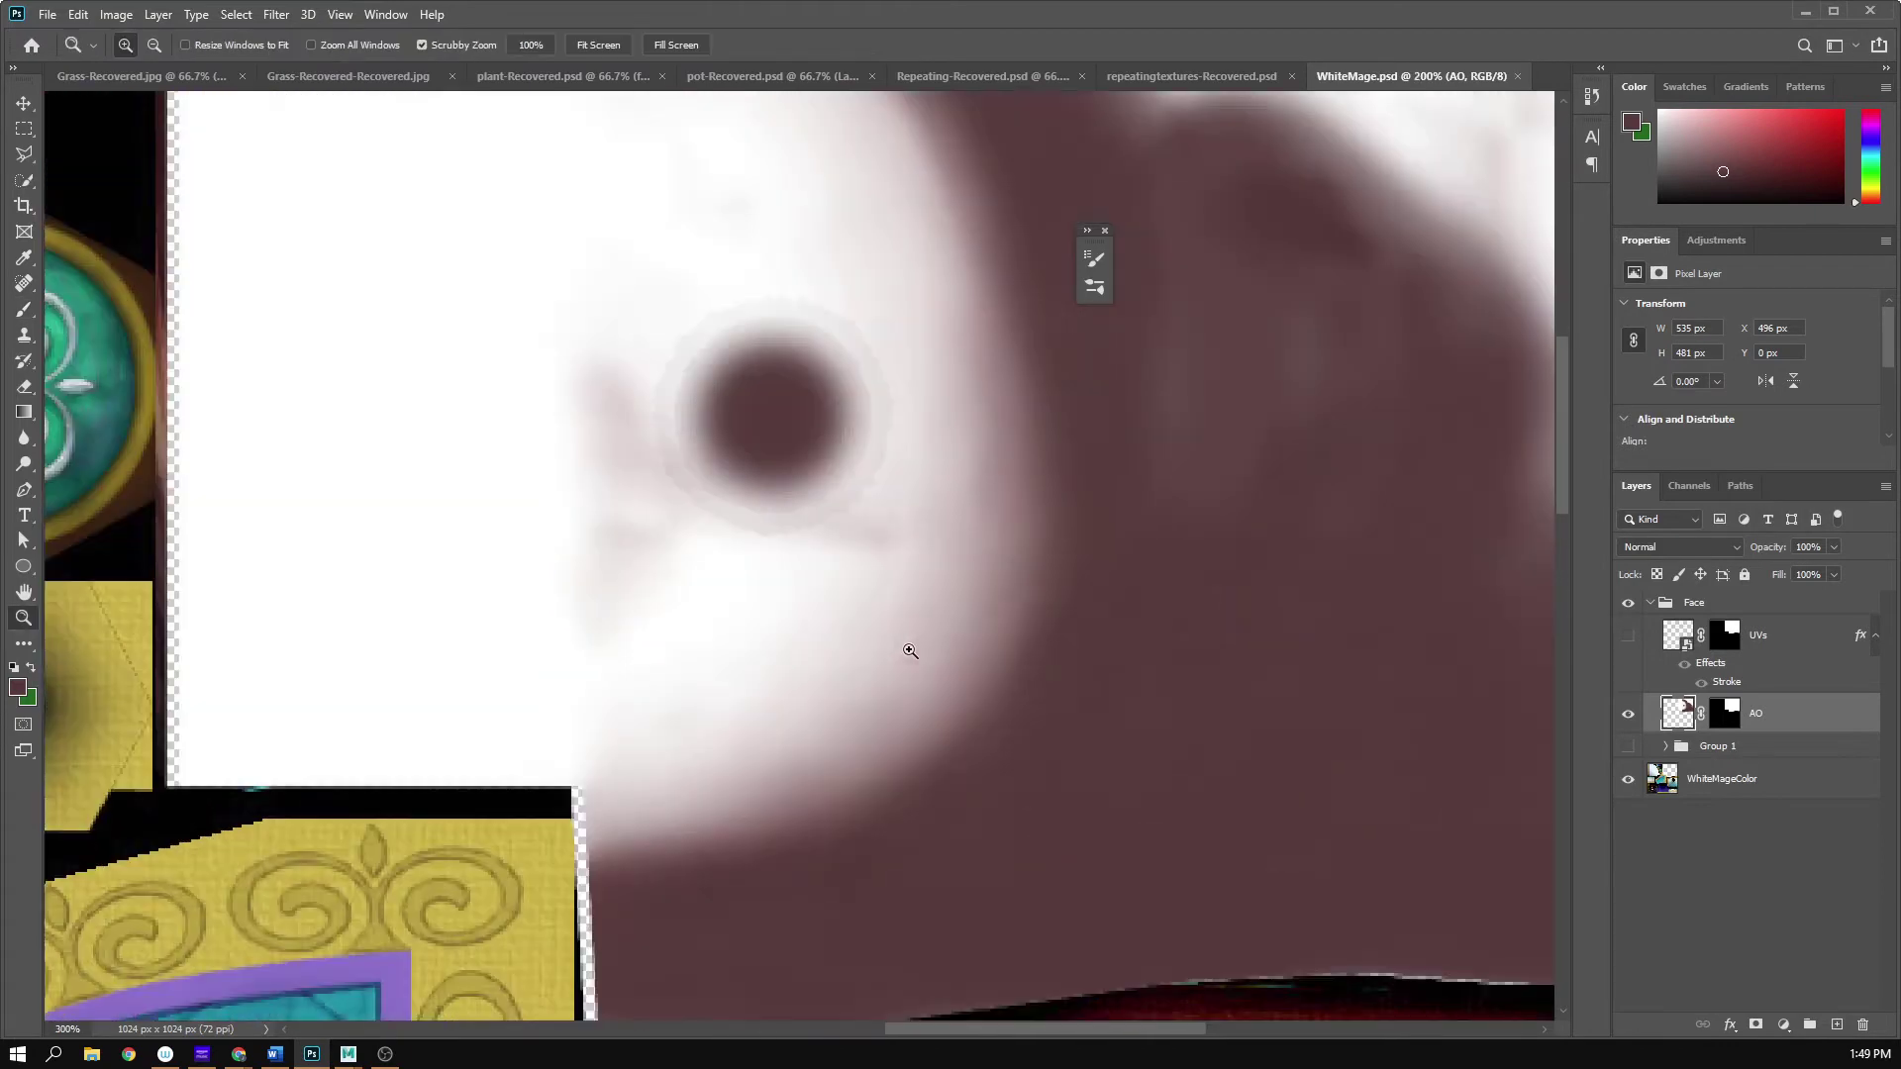
click(909, 652)
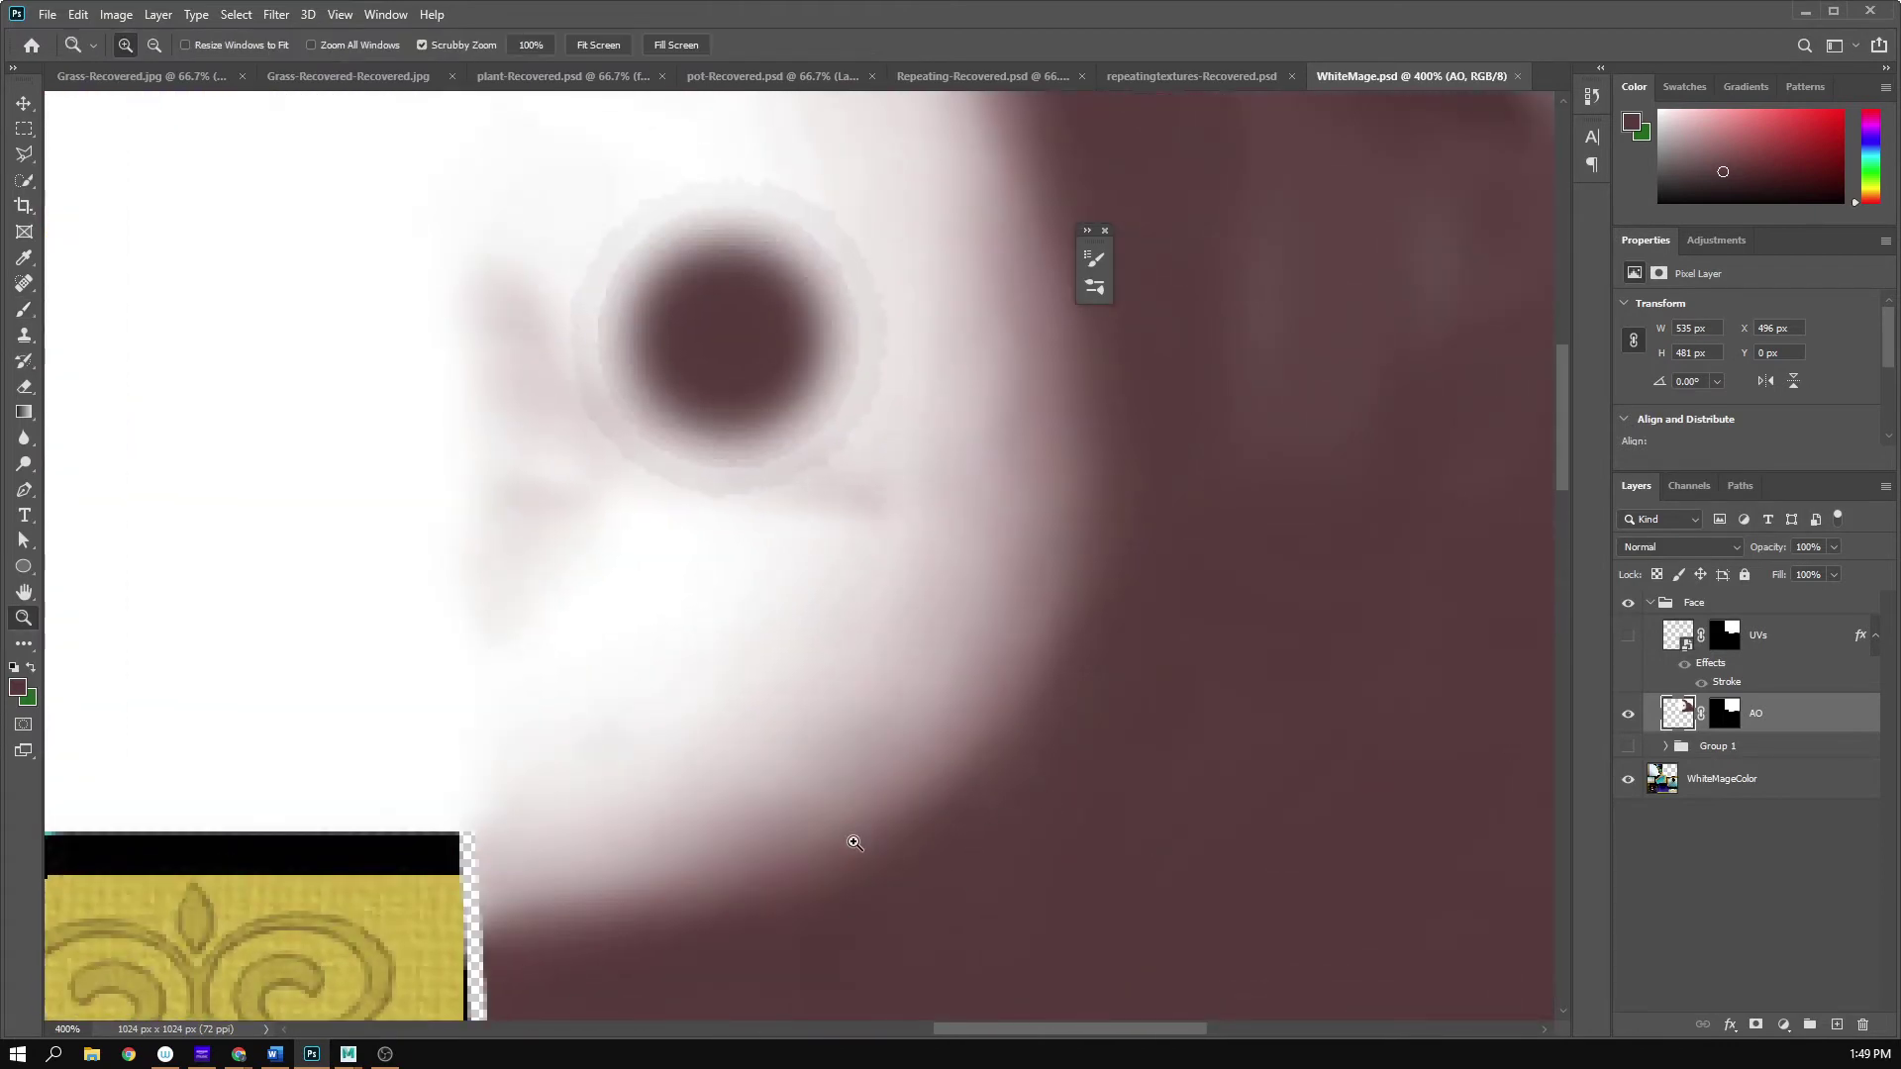
click(1629, 638)
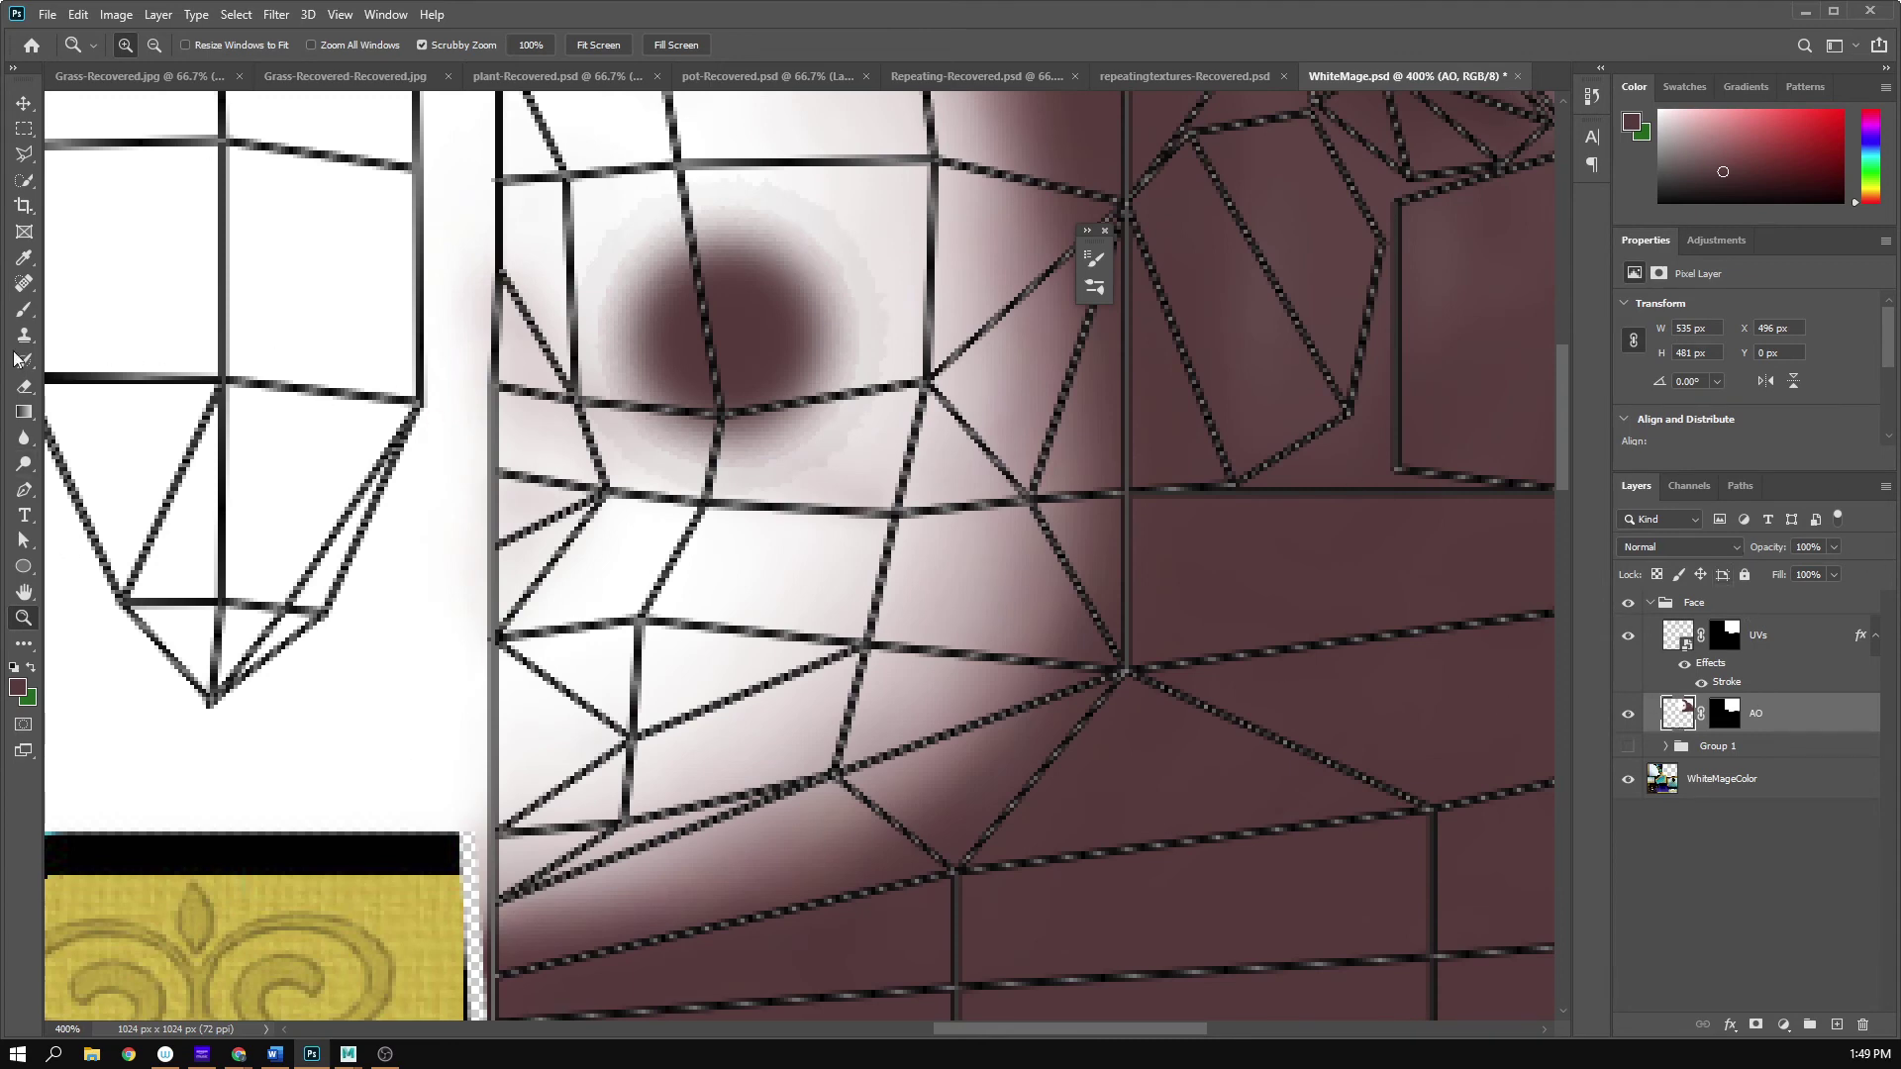
- Smudge the shadow edge around the jaw and cheek on the AO layer with the Smudge Tool at 37 px and 16% strength
click(25, 439)
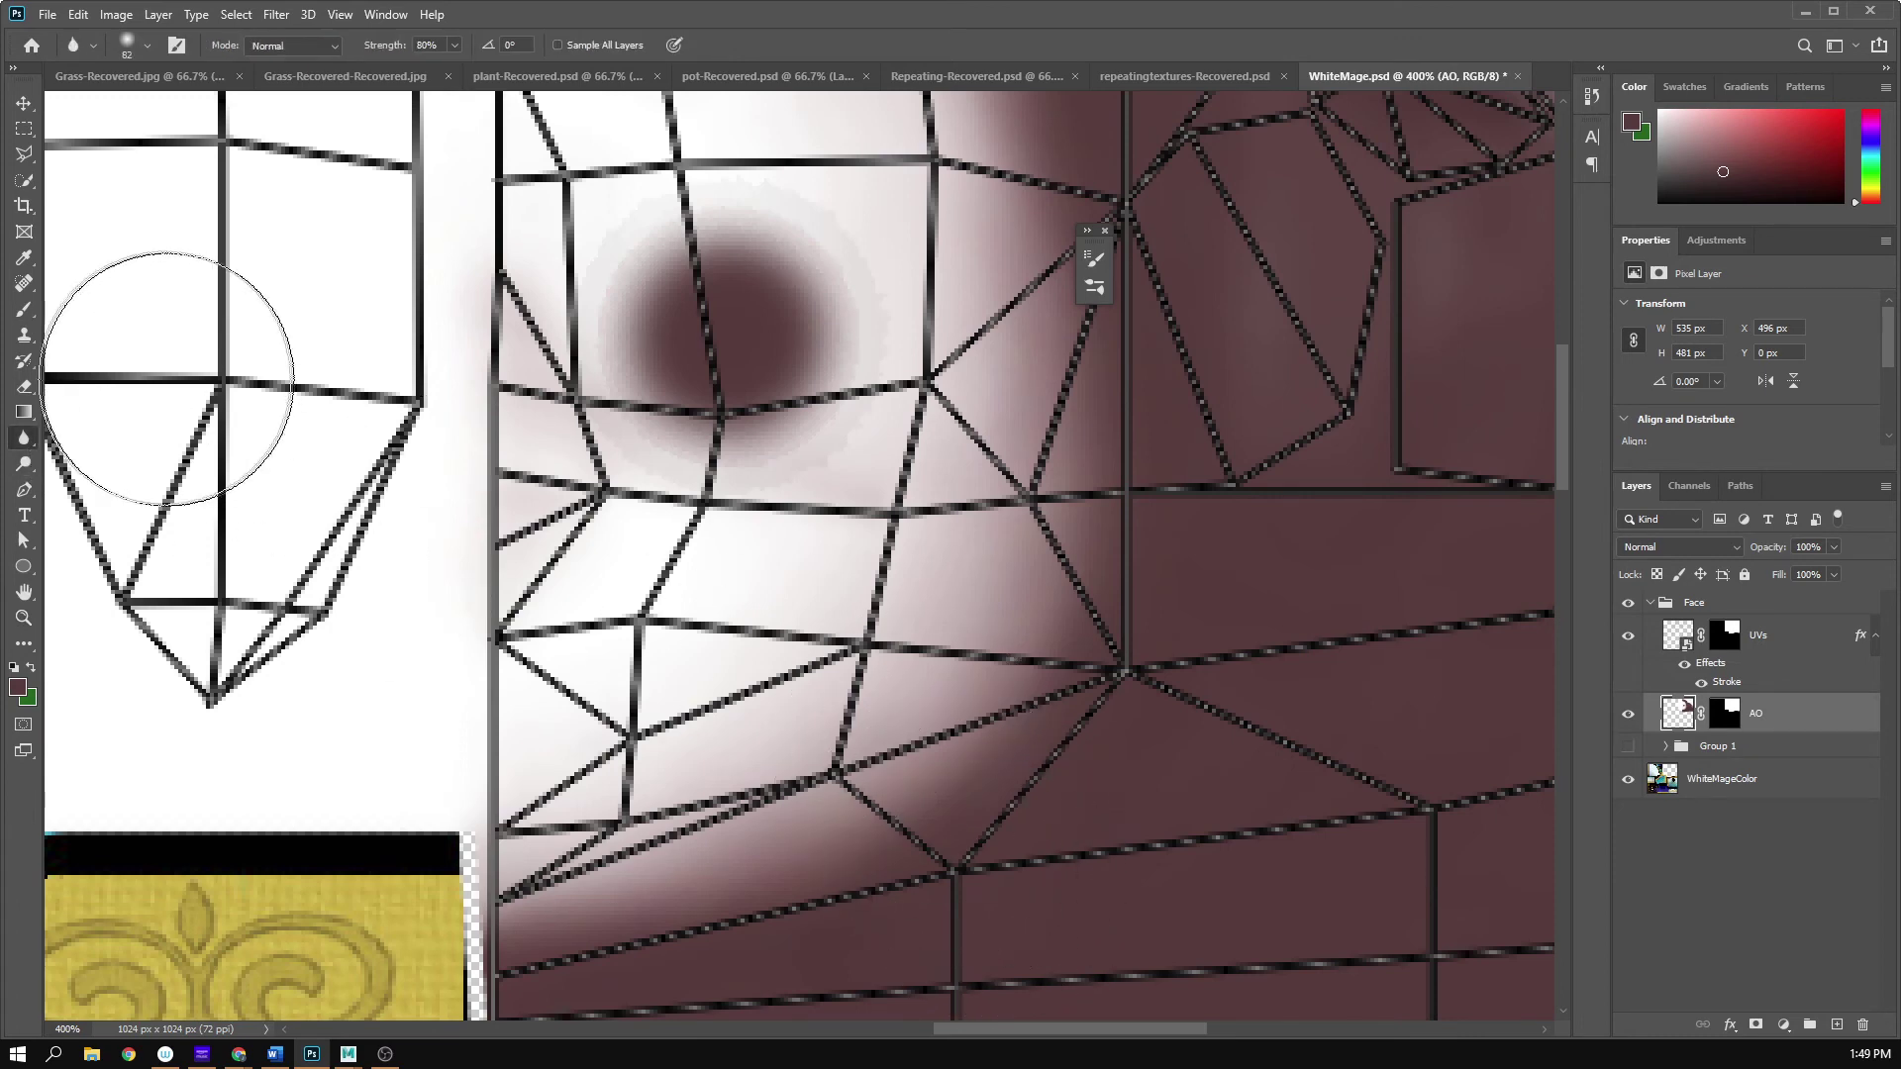
right_click(23, 441)
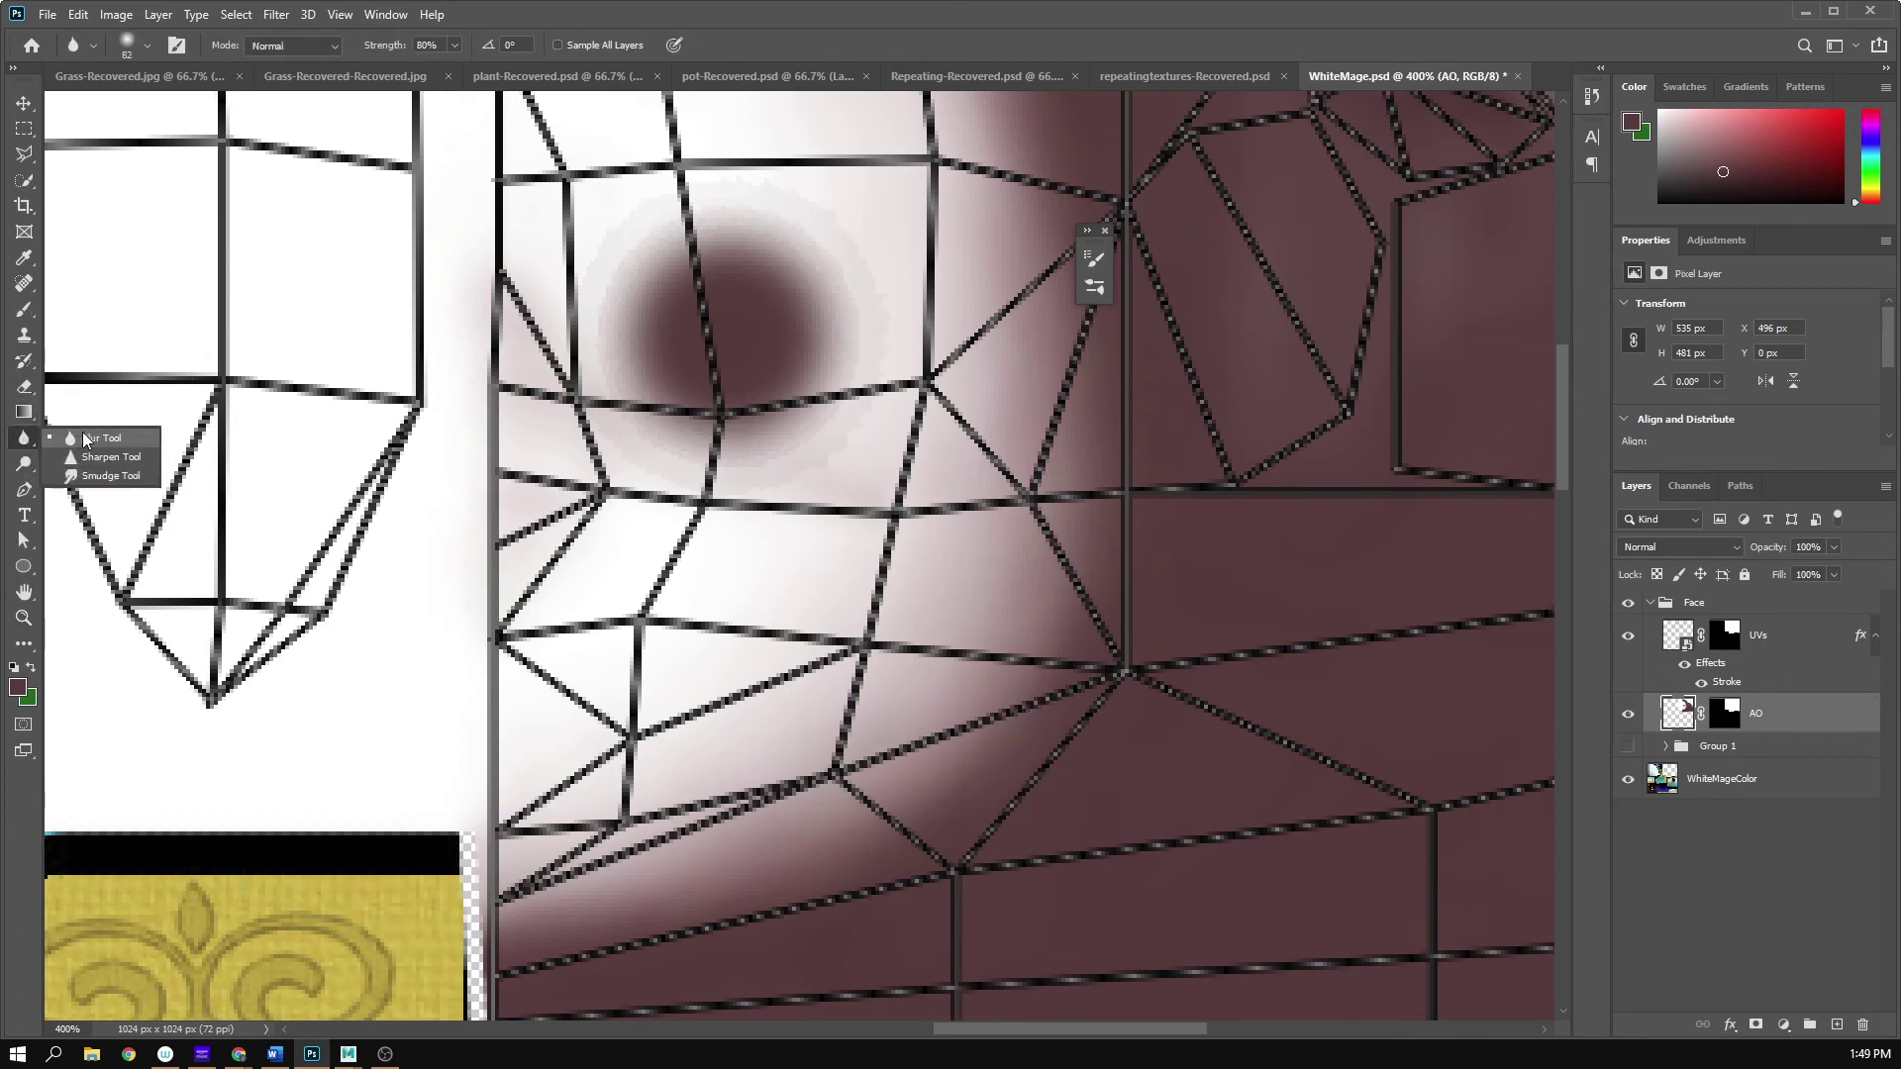
click(97, 476)
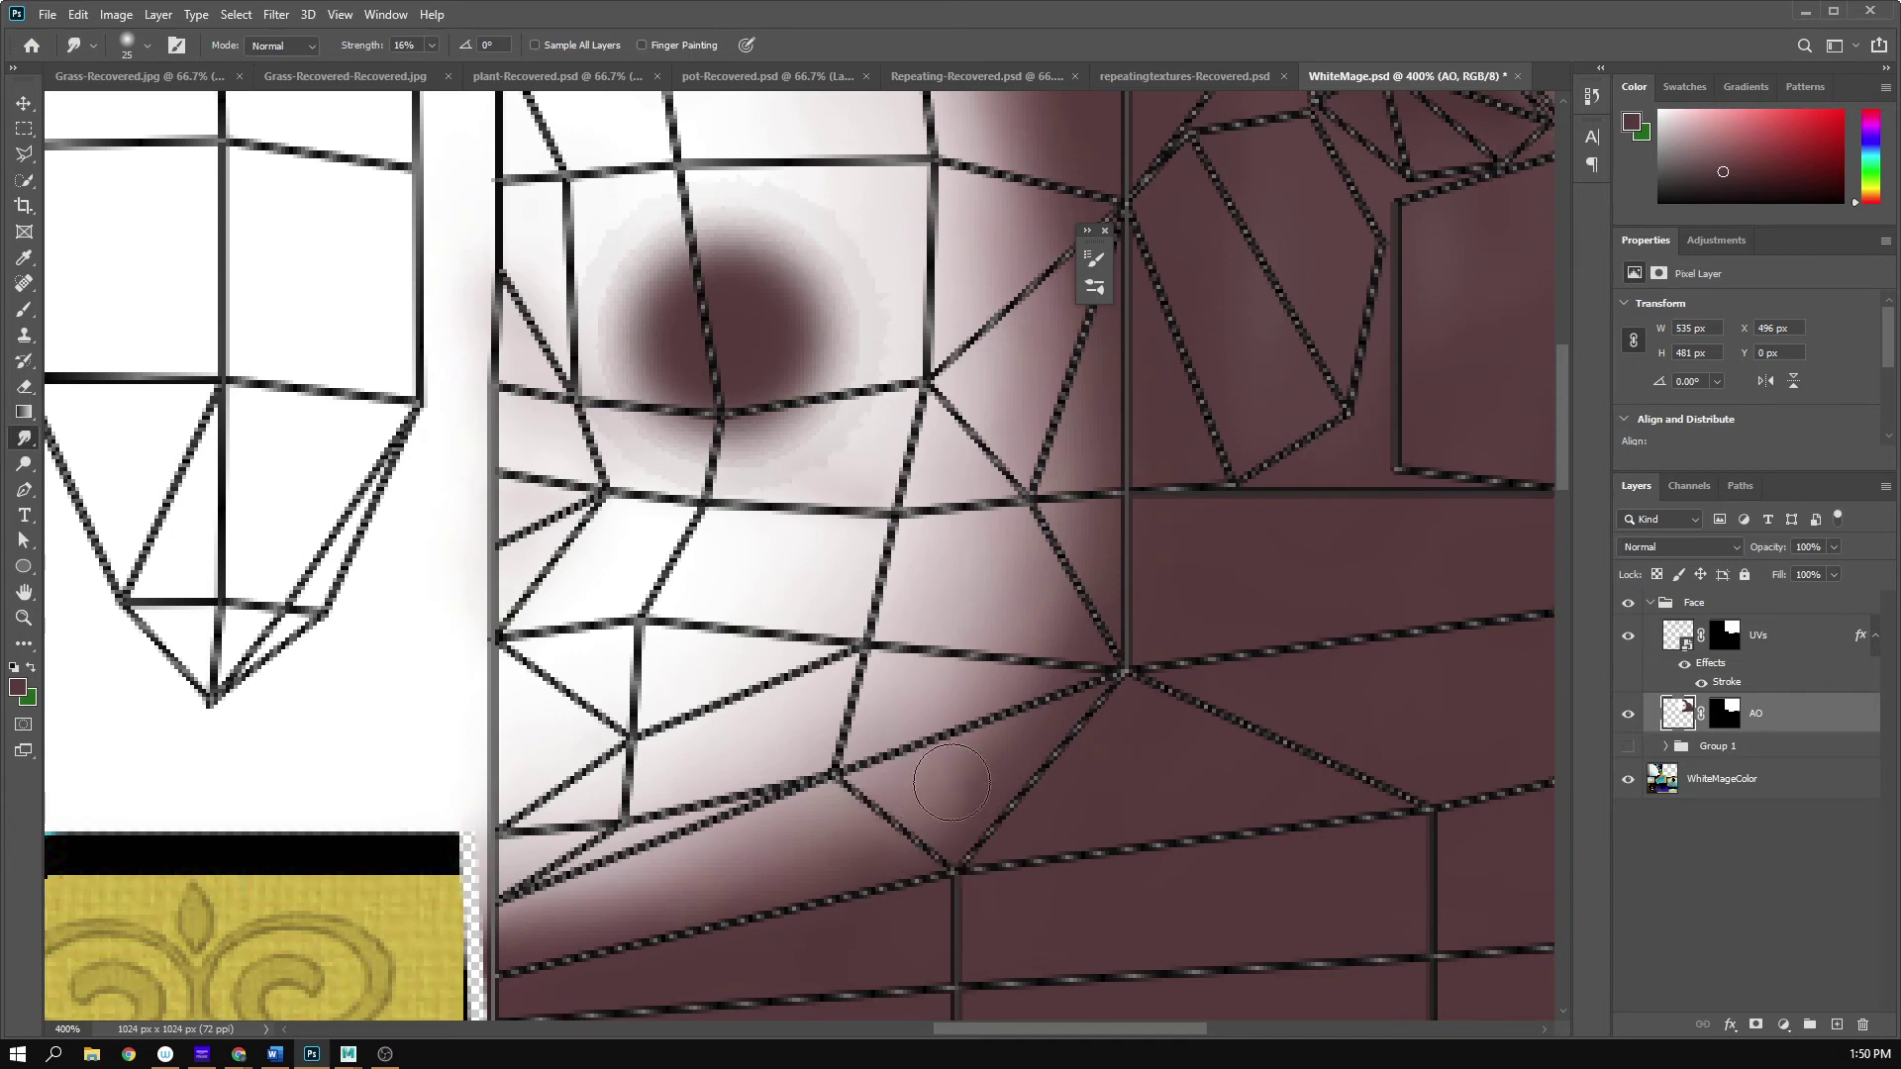
right_click(942, 586)
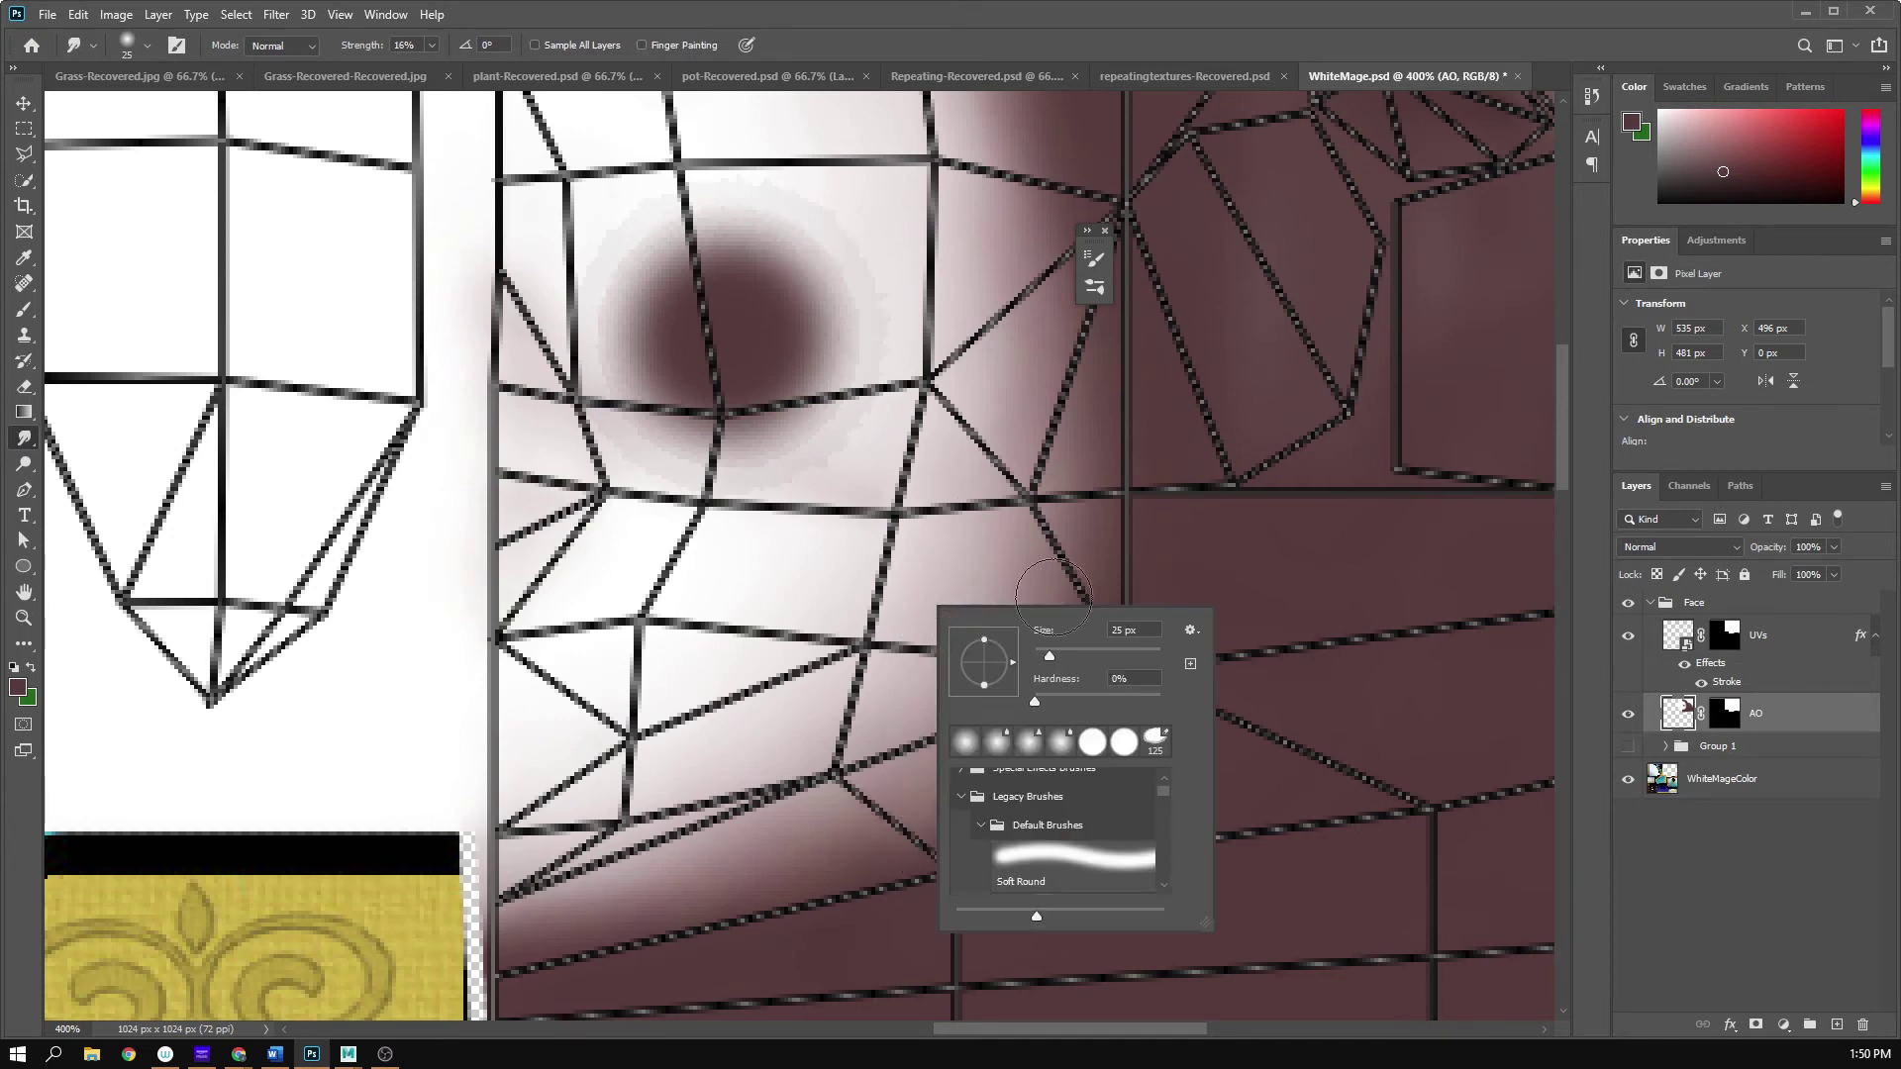
key(Return)
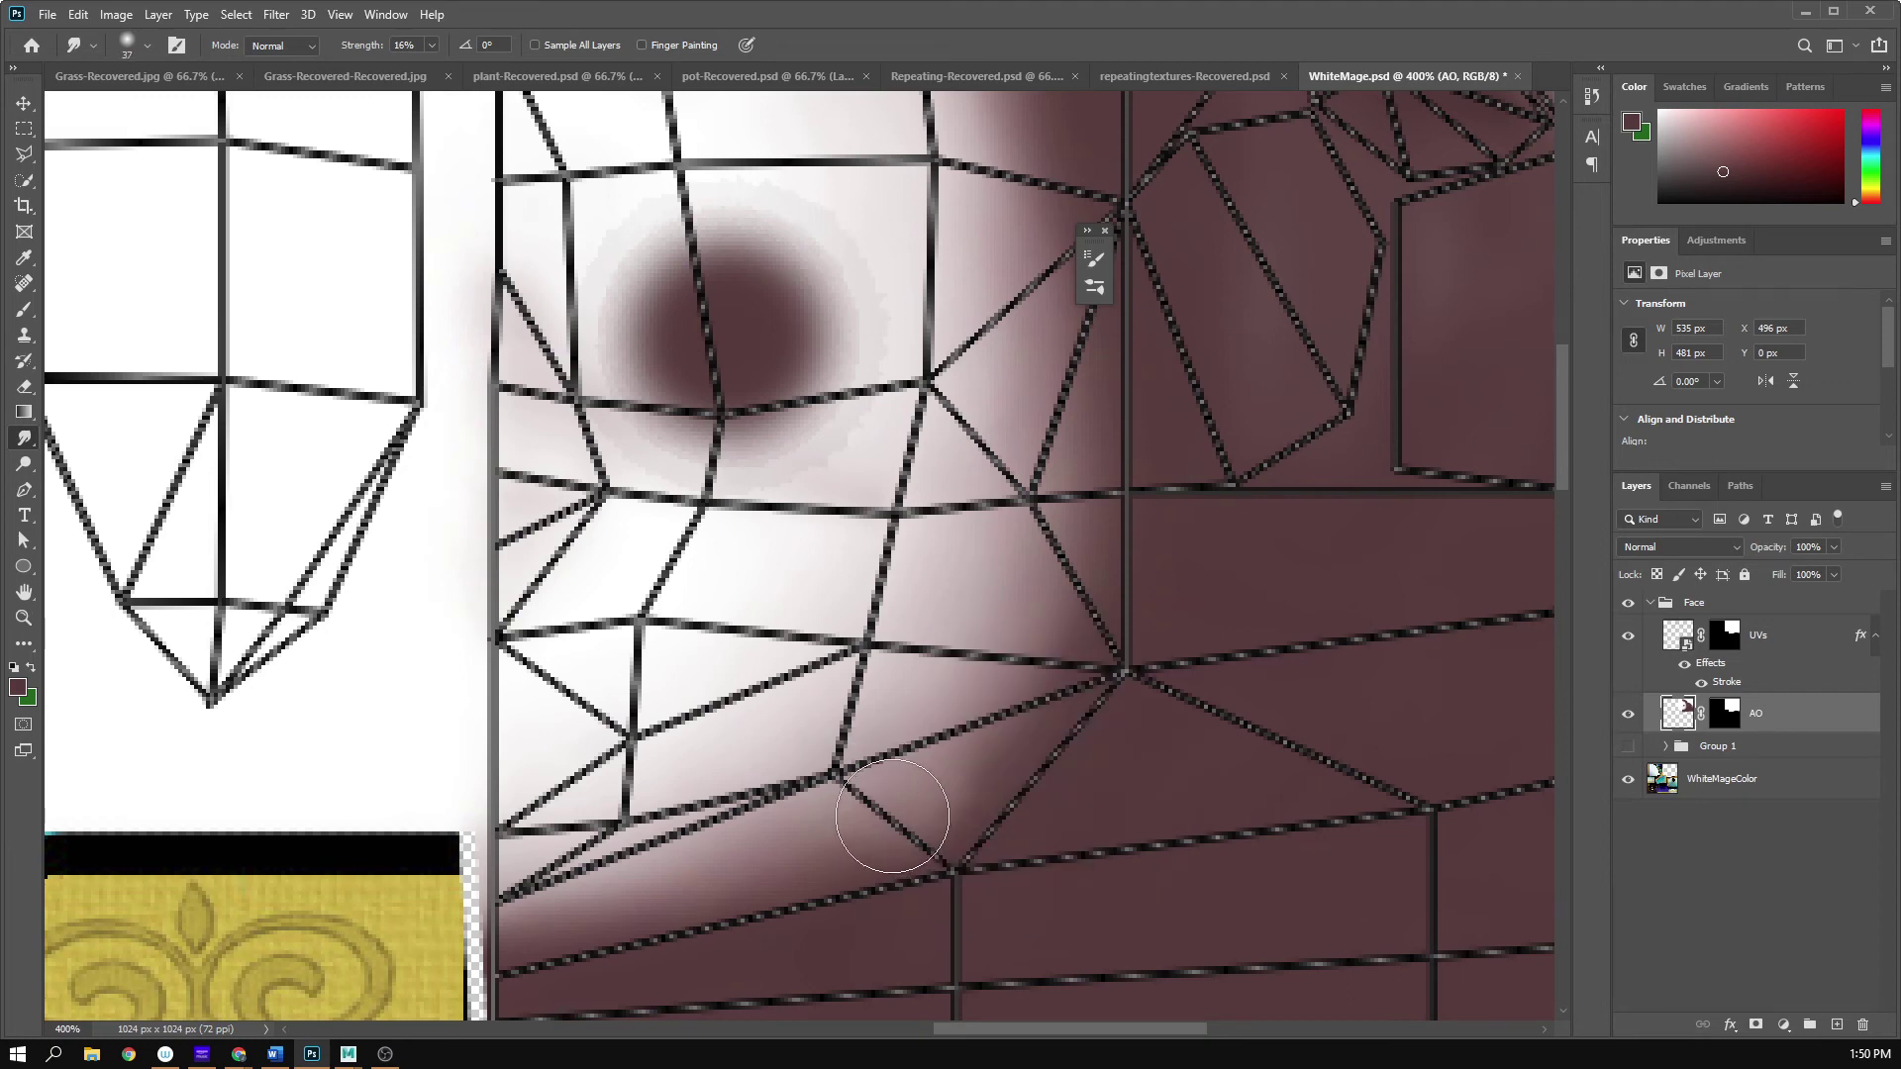
mouse_move(992, 745)
mouse_down()
mouse_move(984, 832)
mouse_move(974, 806)
mouse_move(1036, 694)
mouse_up()
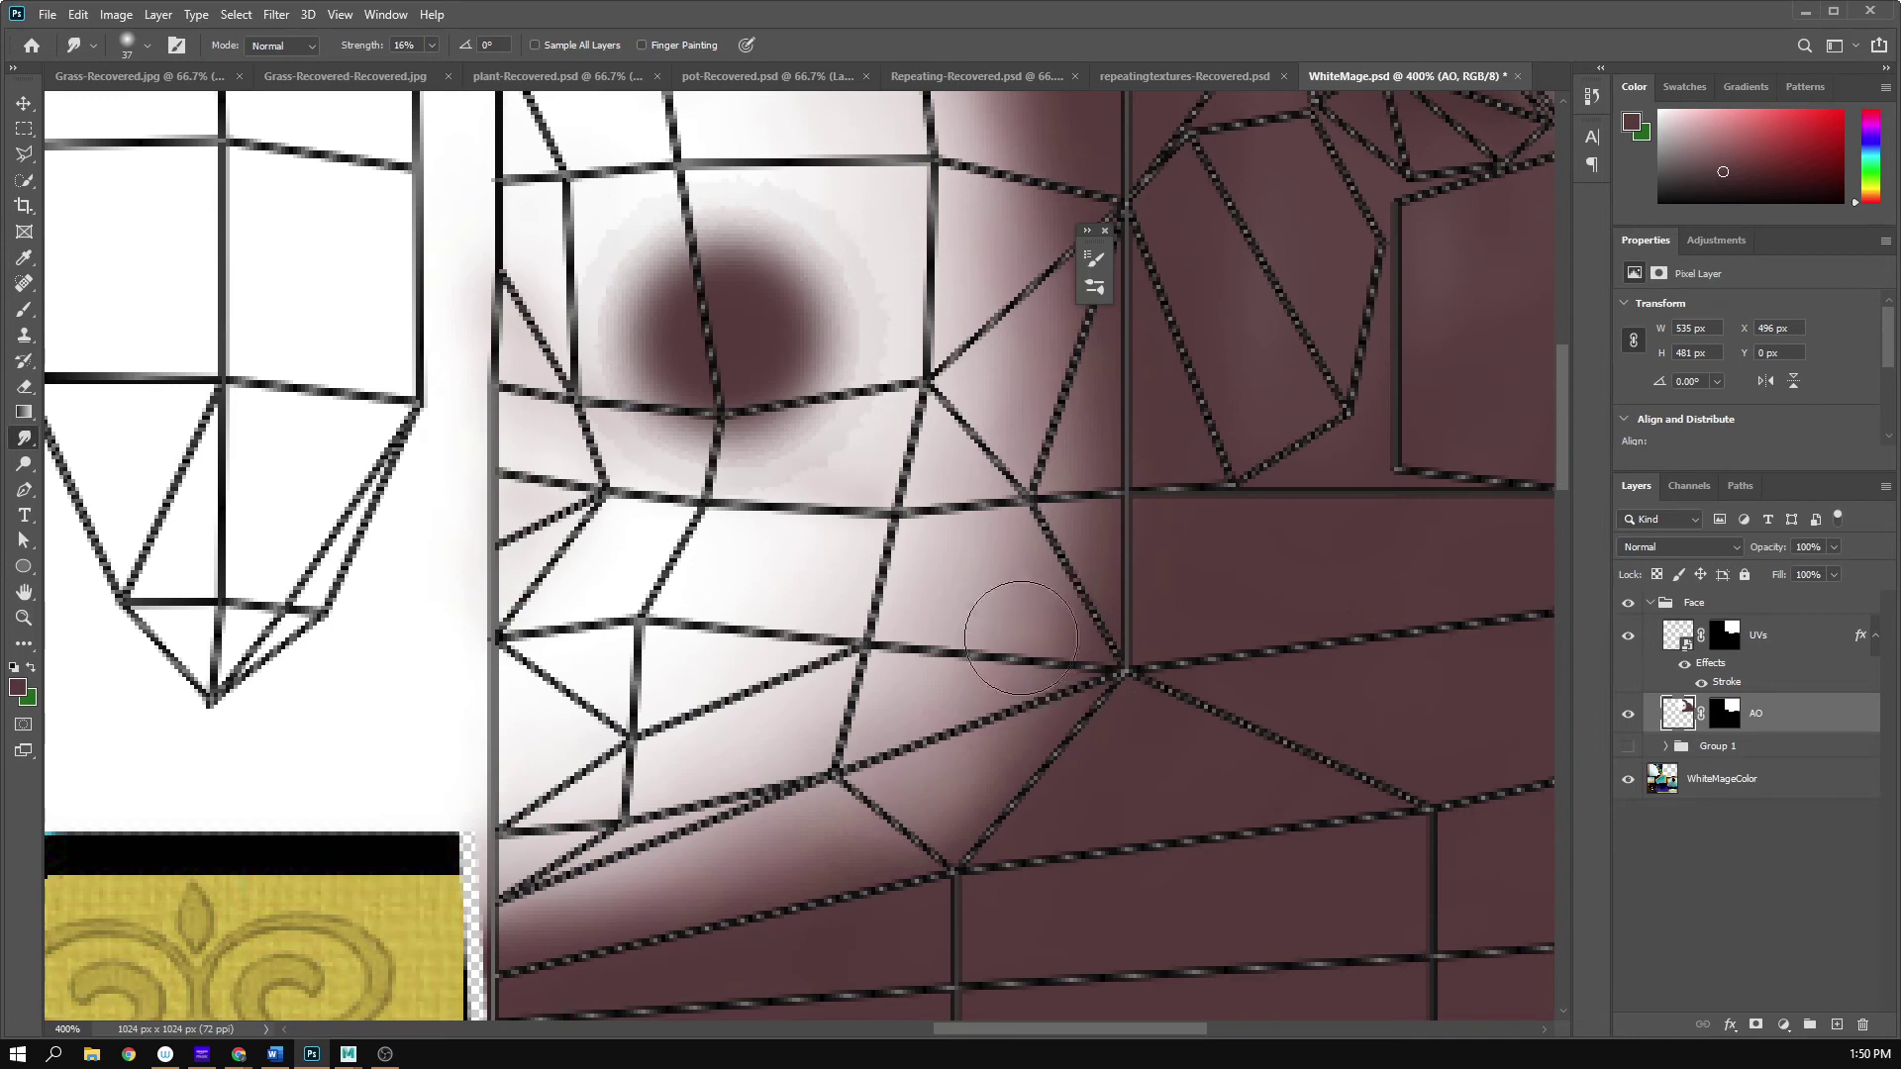
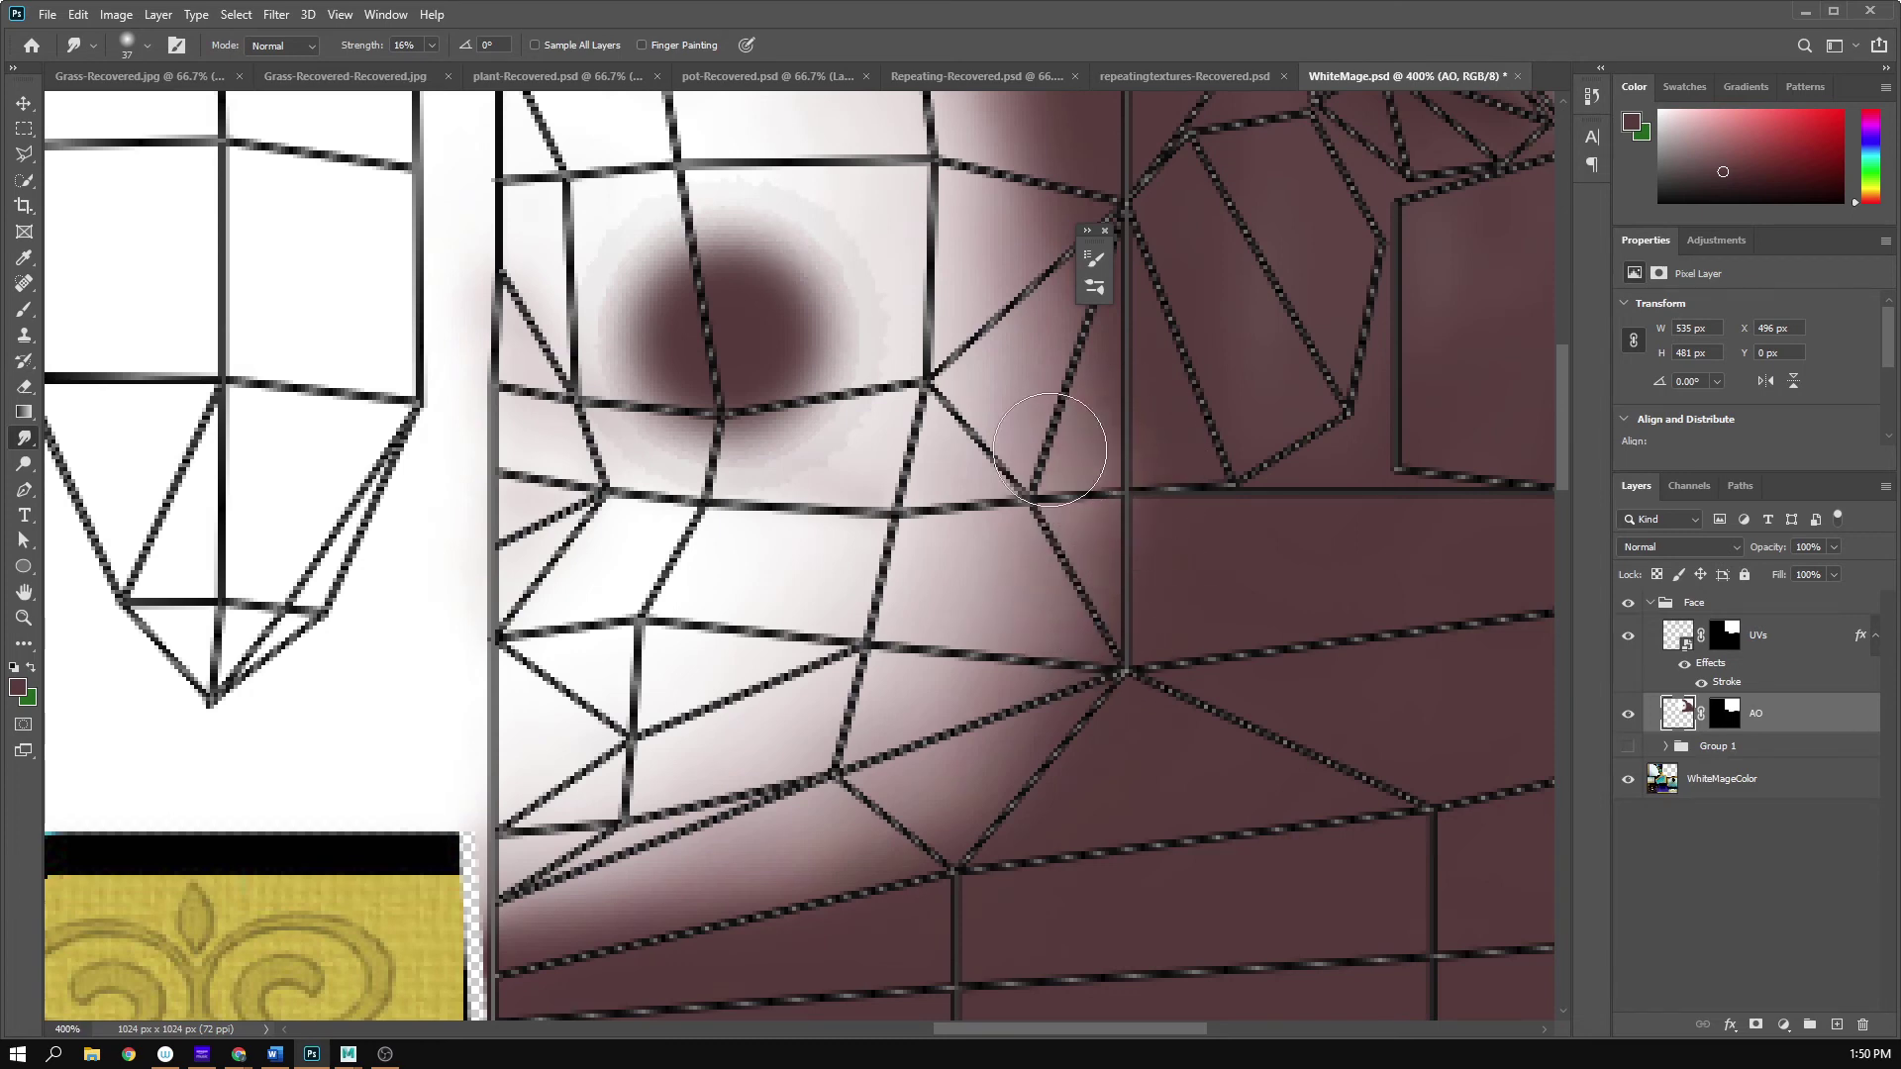
drag(1108, 511, 1018, 712)
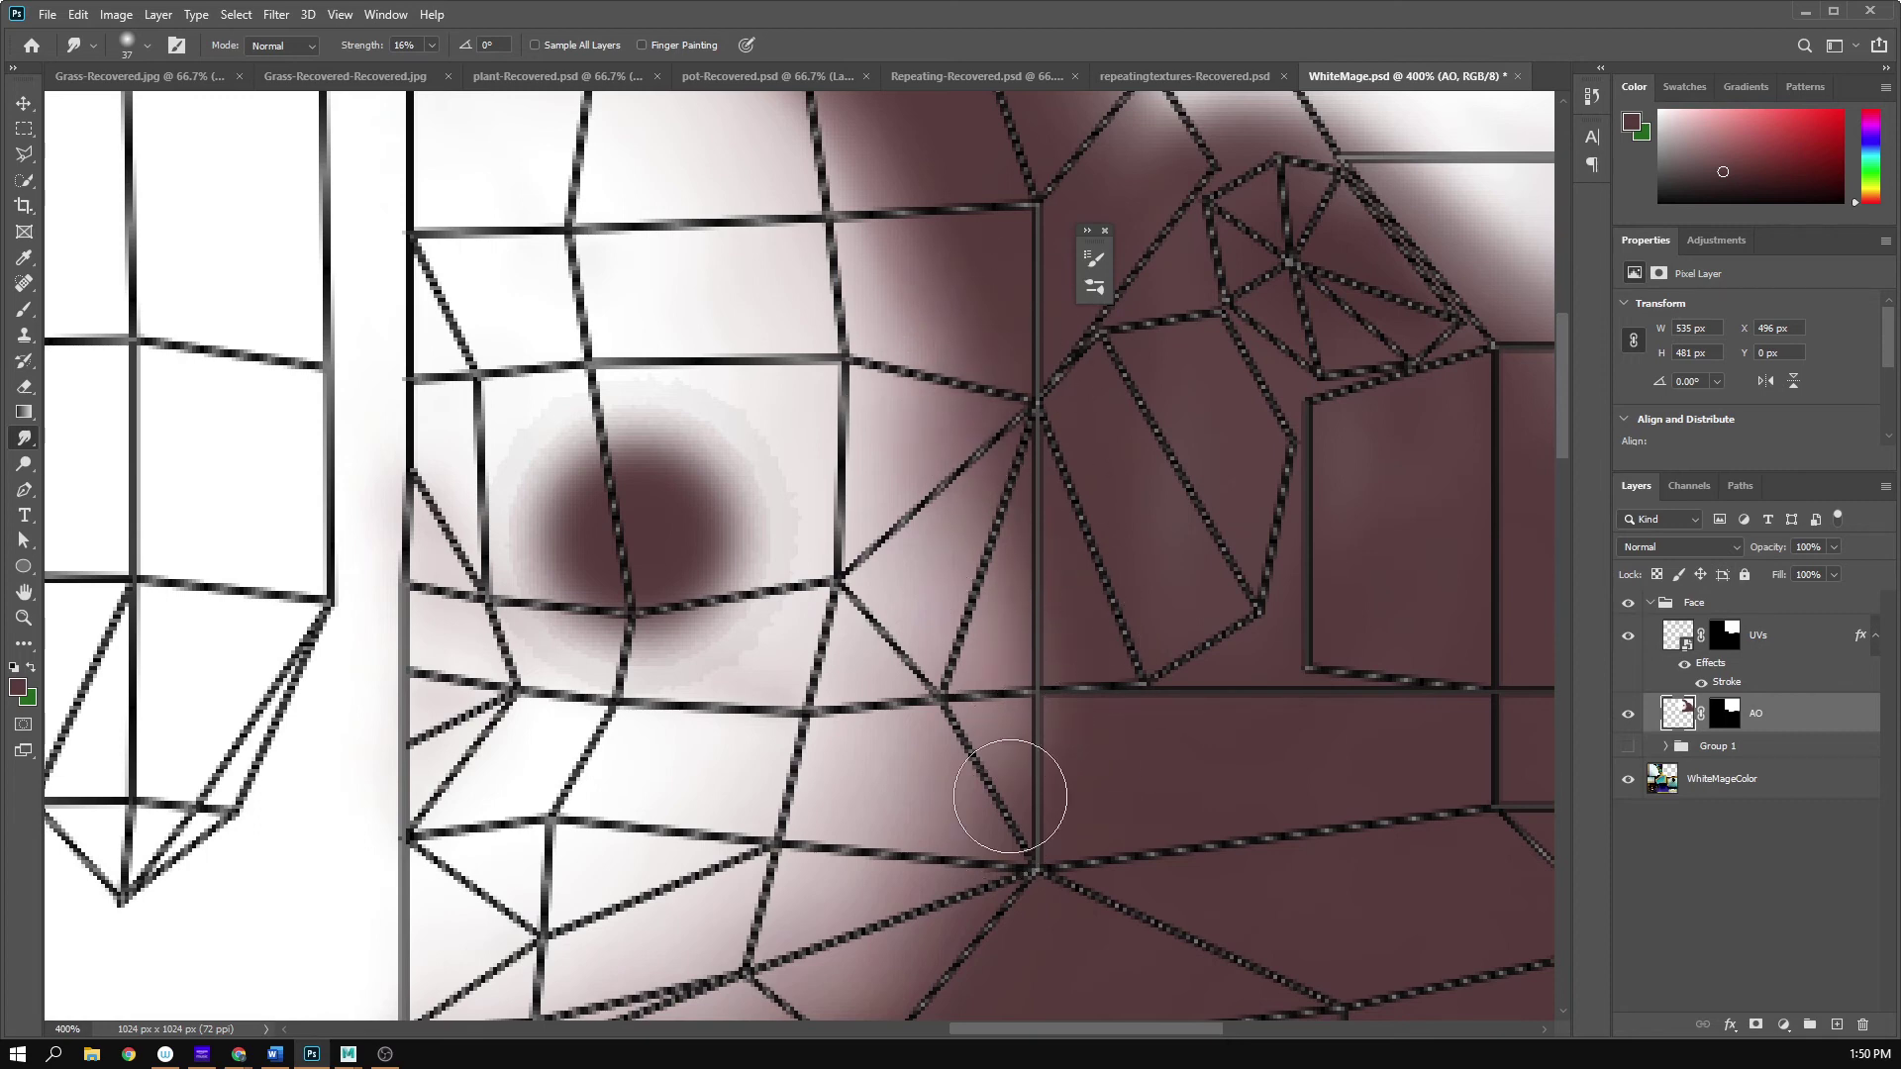
drag(1127, 730, 1146, 517)
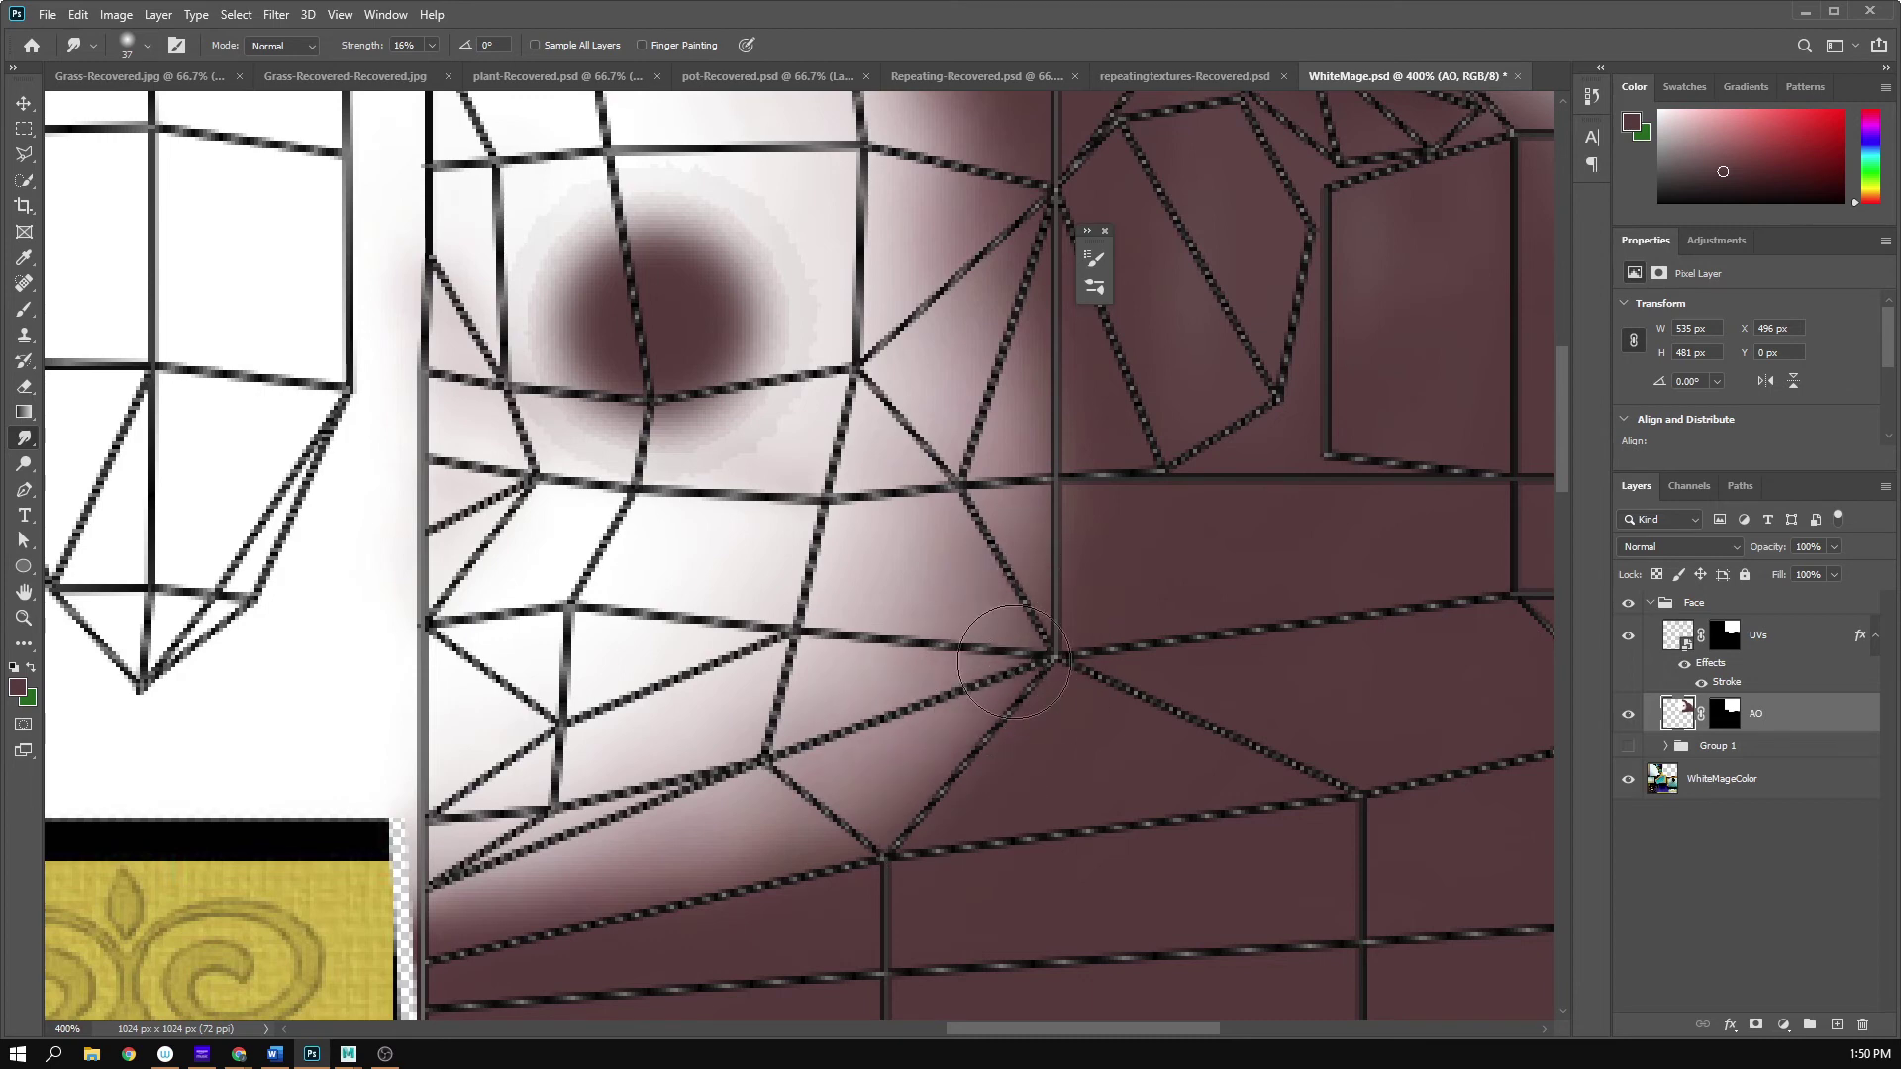
- Hide the UVs layer and smooth the lower jaw shadow edge with the Smudge Tool, enlarging its brush to 58 px
click(1627, 638)
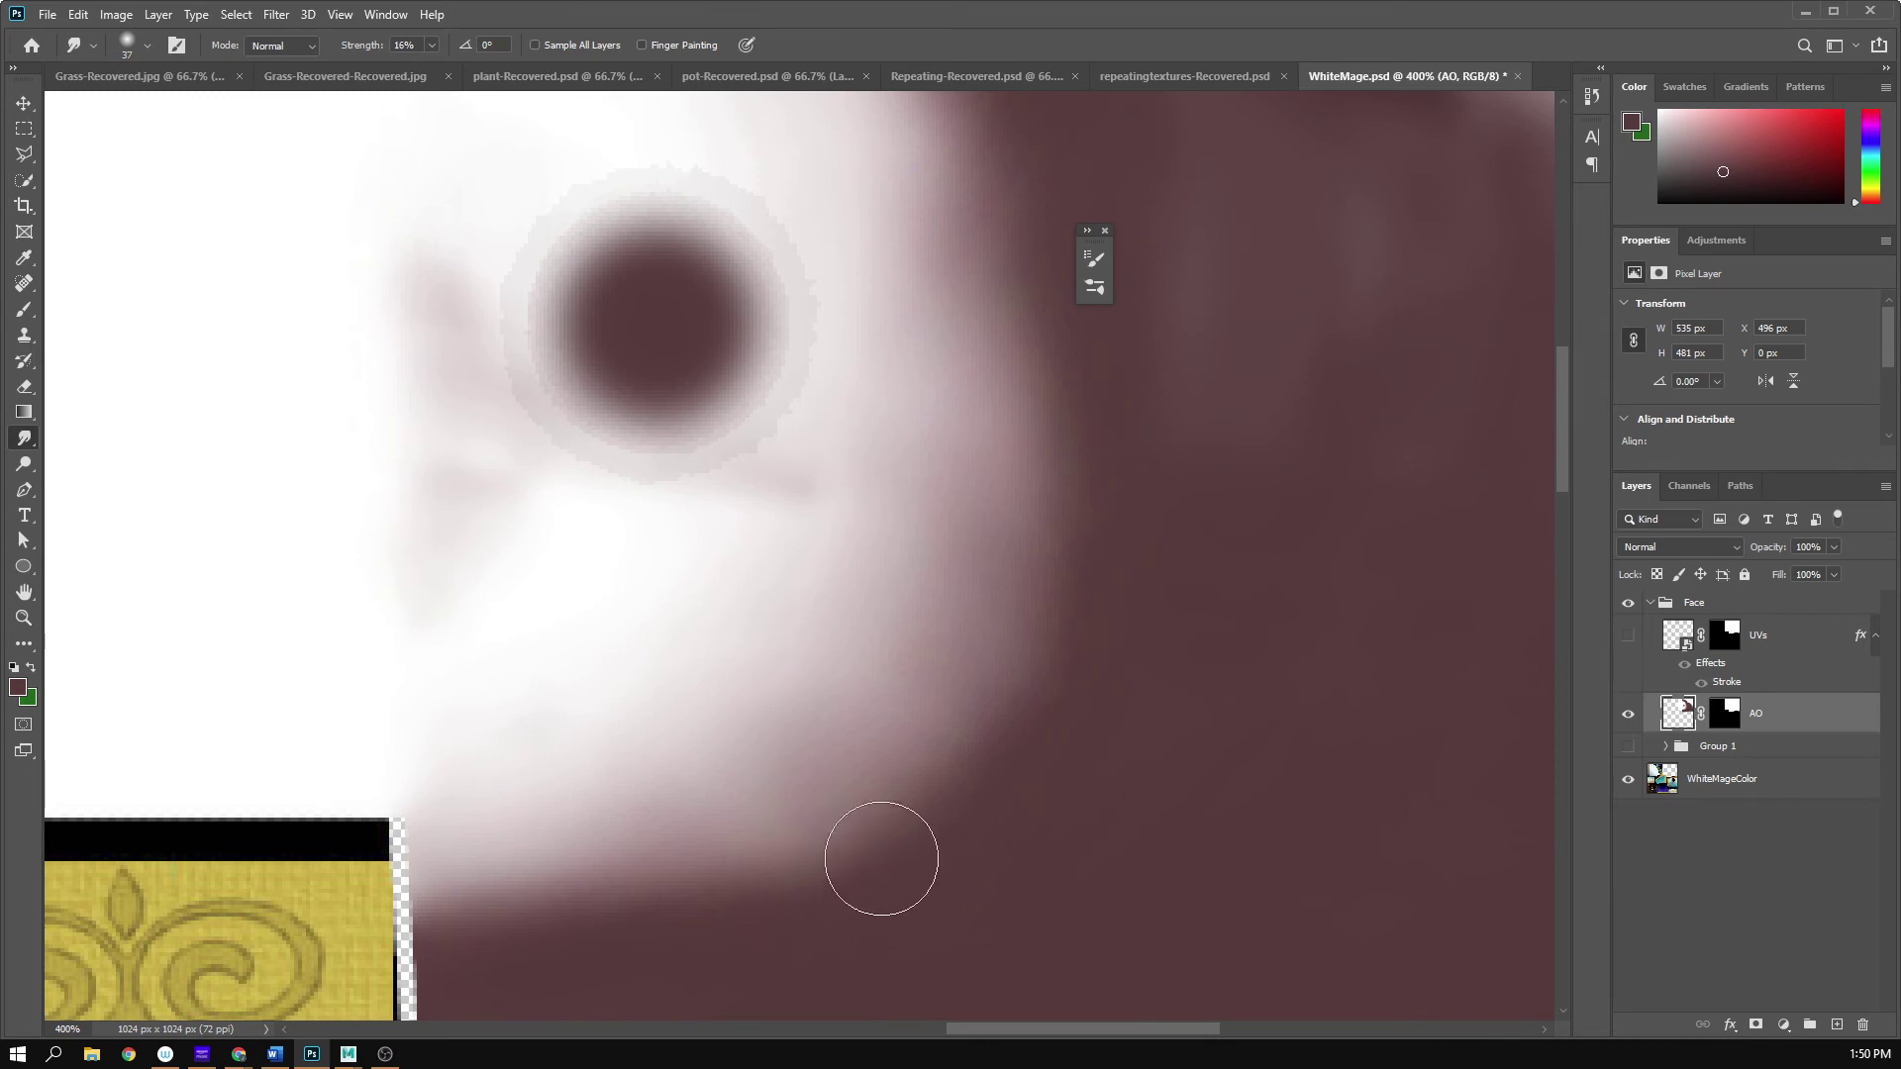
drag(1044, 701, 734, 919)
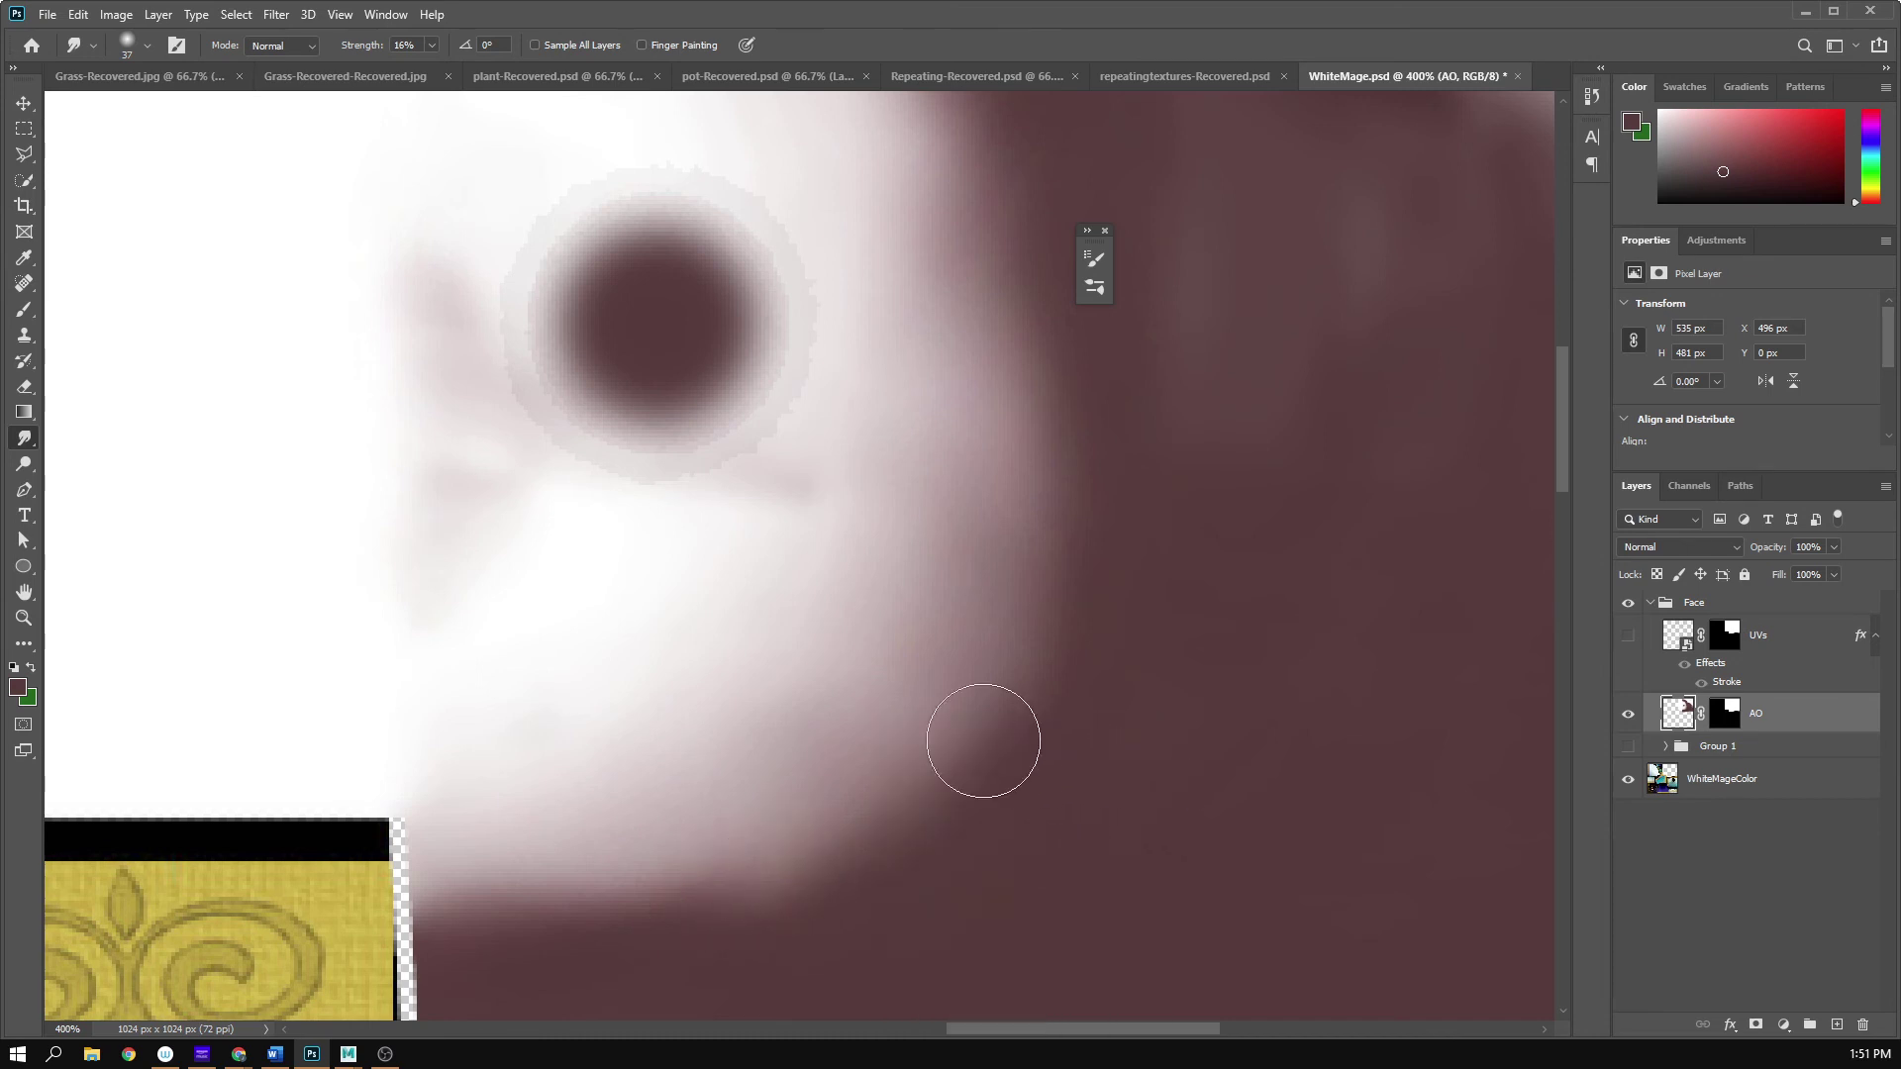
right_click(993, 767)
drag(1045, 758, 1060, 758)
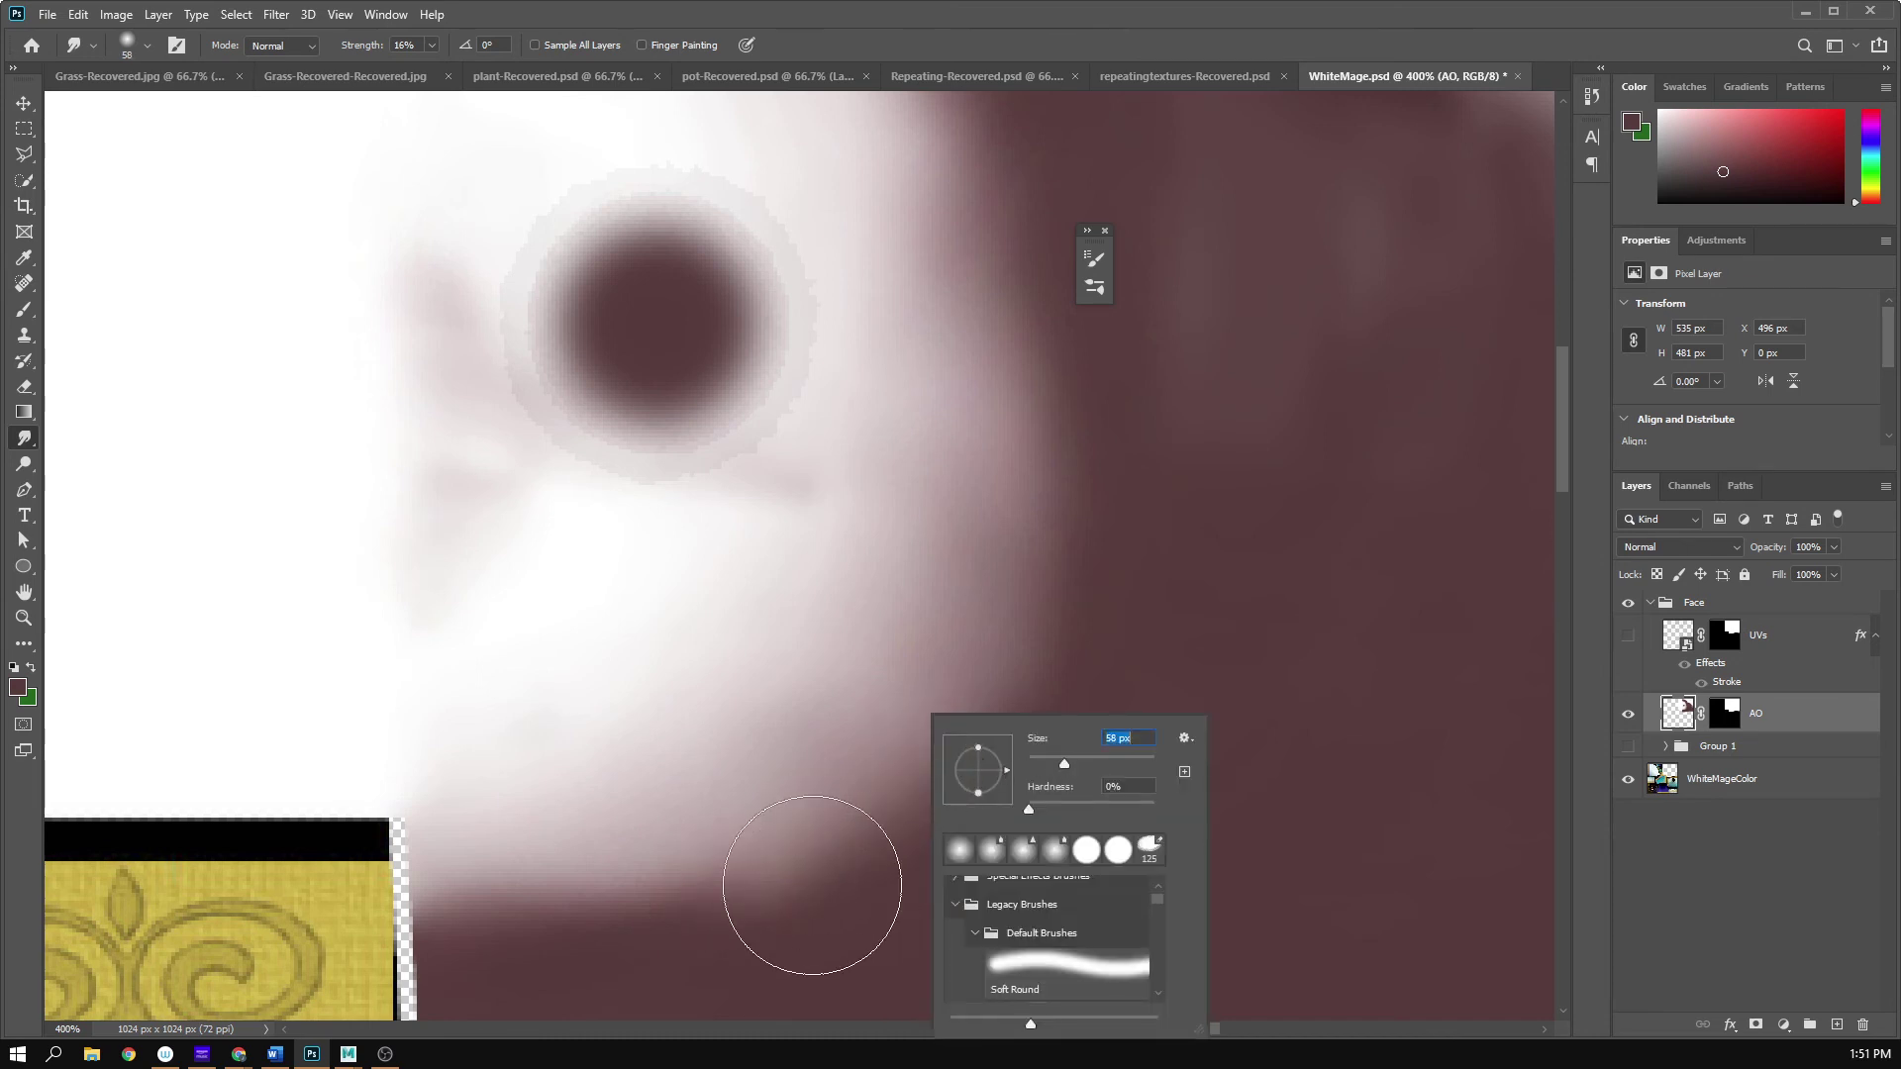
key(Return)
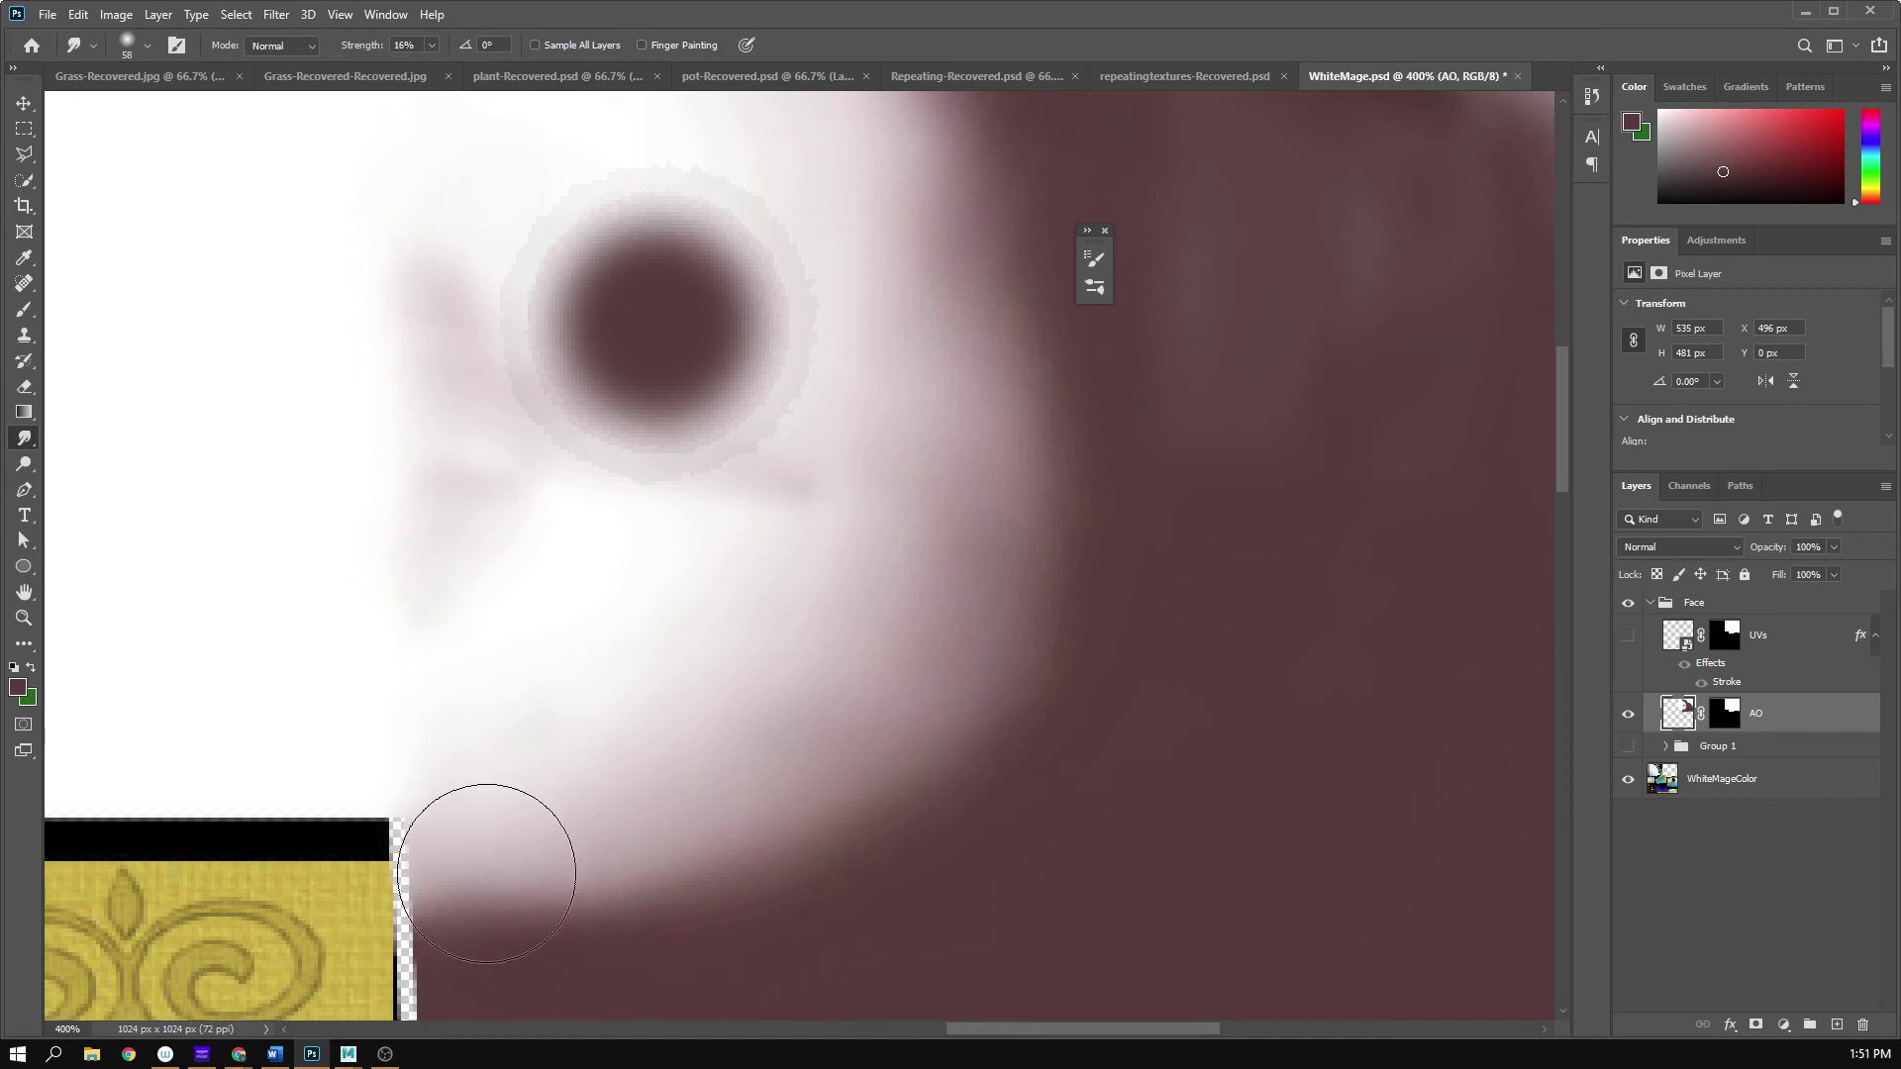
mouse_move(1148, 629)
mouse_down()
mouse_move(1148, 755)
mouse_move(1107, 823)
mouse_up()
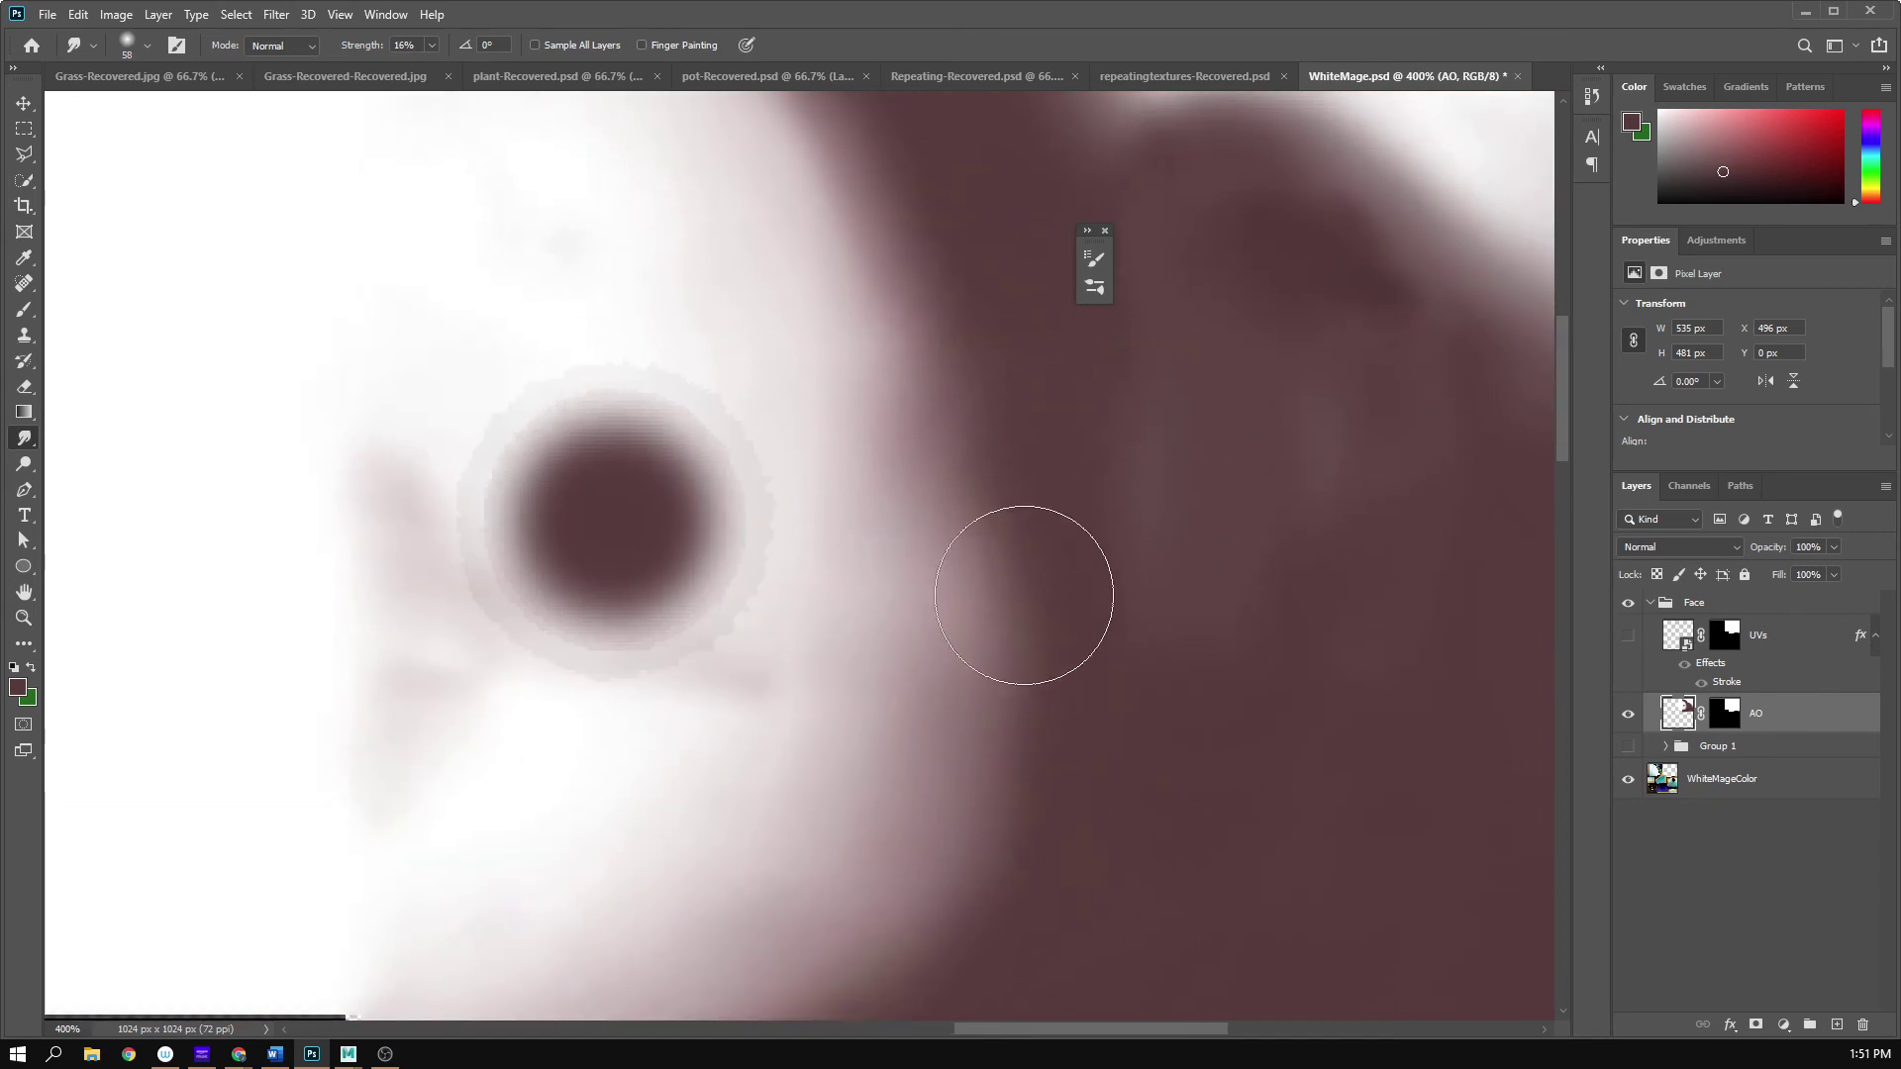
drag(743, 700, 825, 633)
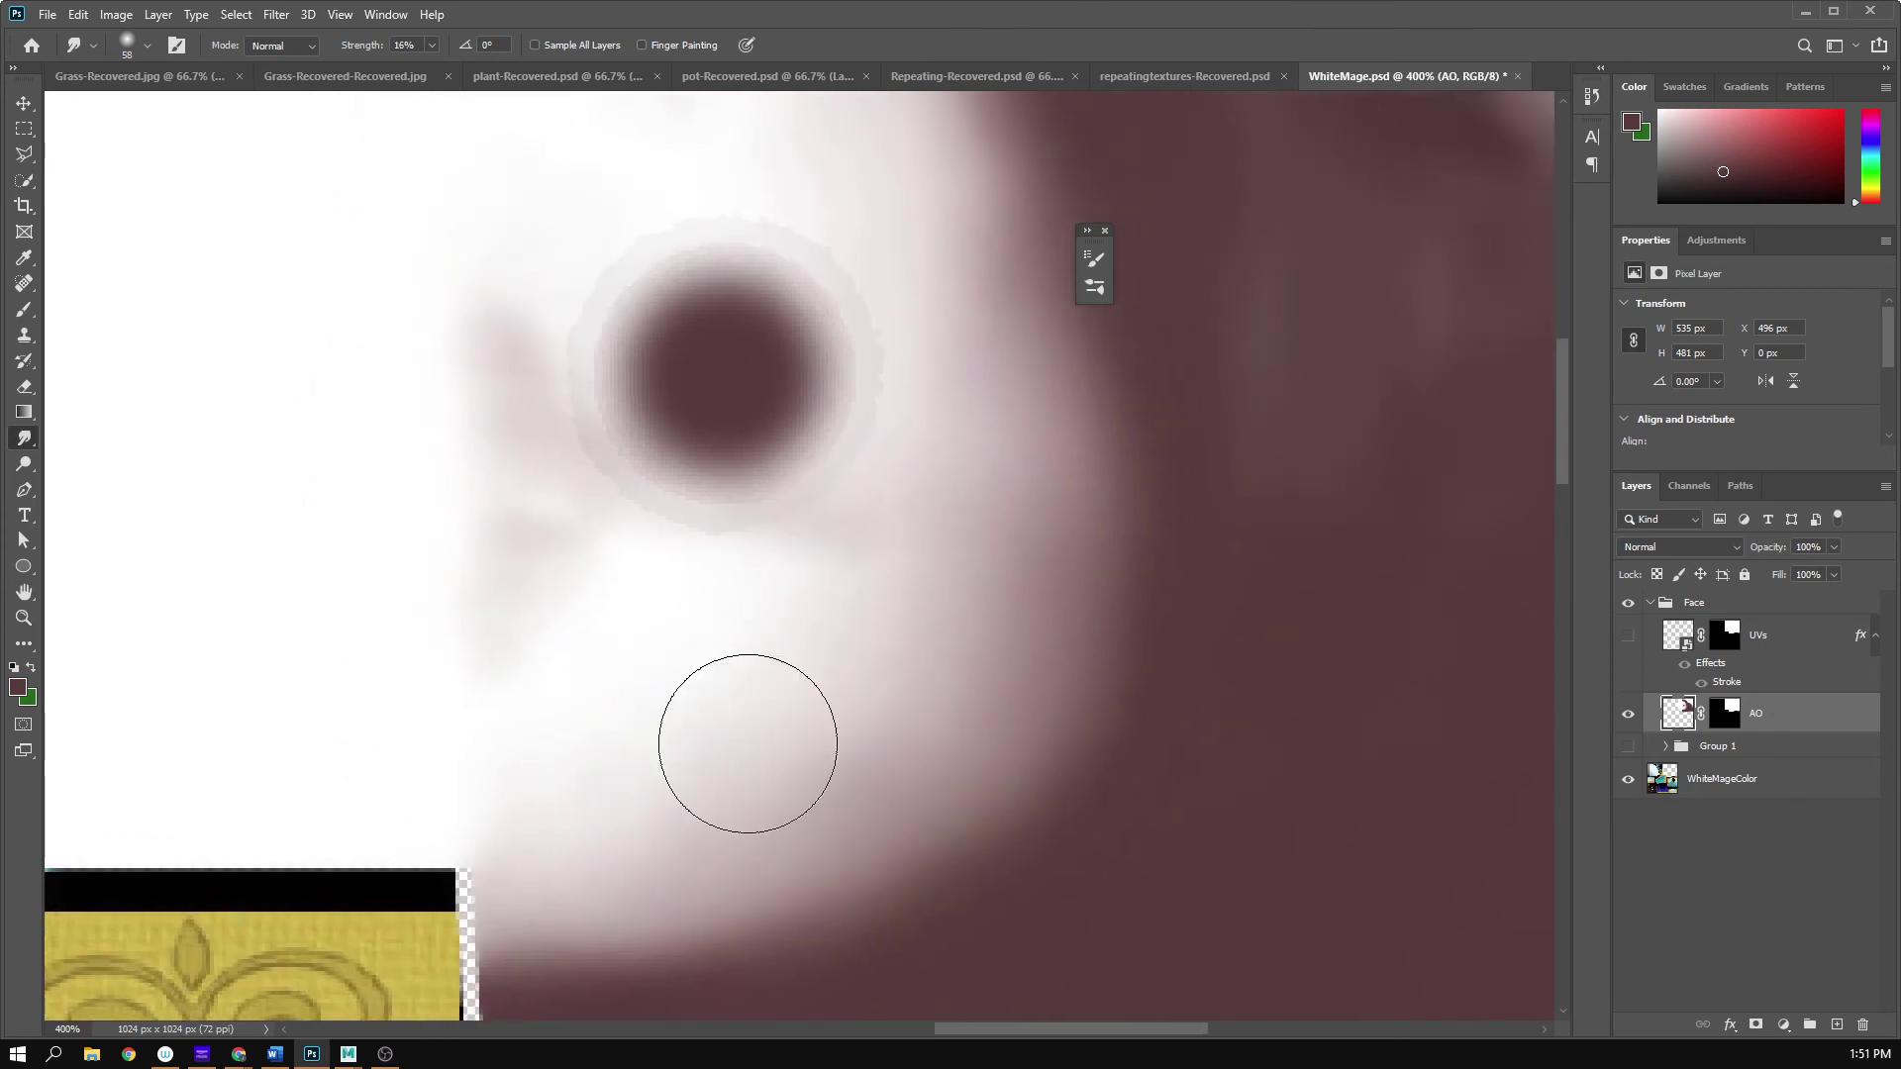
drag(994, 596, 1019, 722)
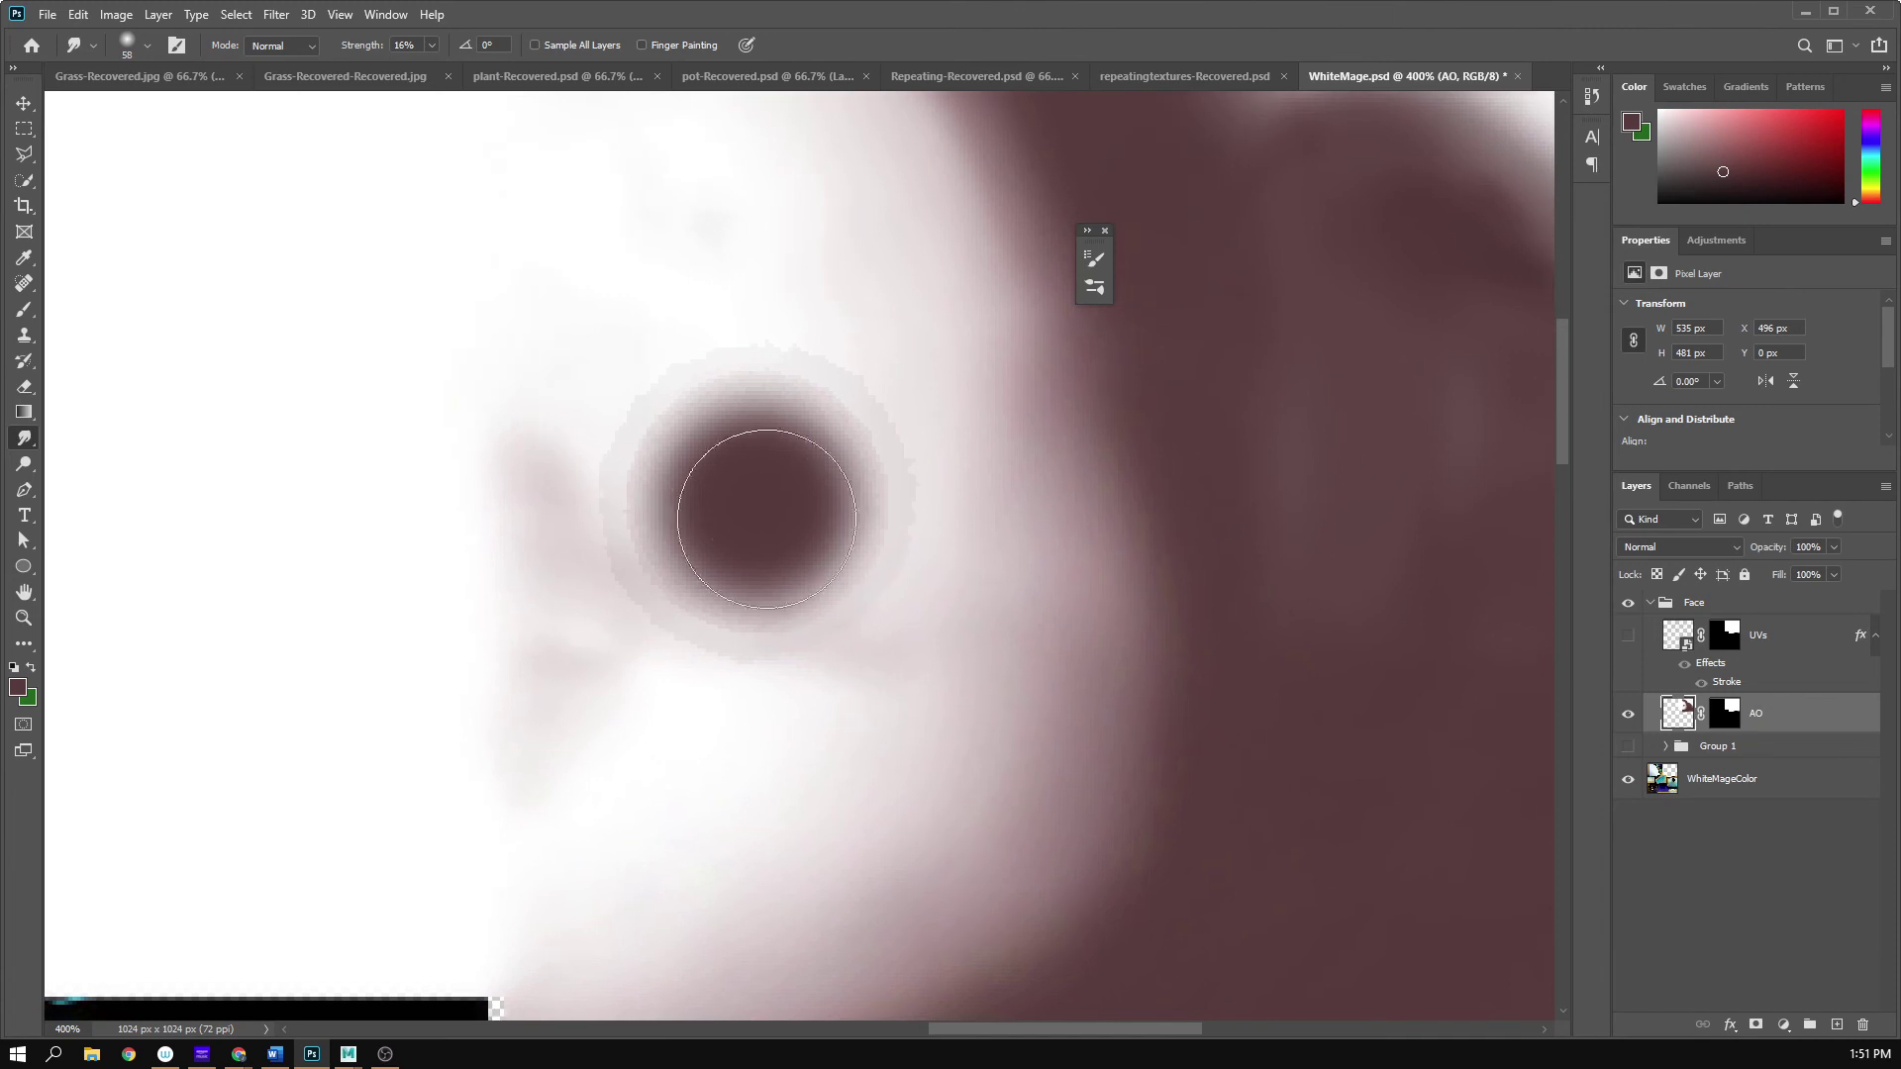
- Reduce the Smudge brush to 39 px and blend the cheek shadow beside the dark test spot
right_click(780, 716)
drag(905, 763, 899, 764)
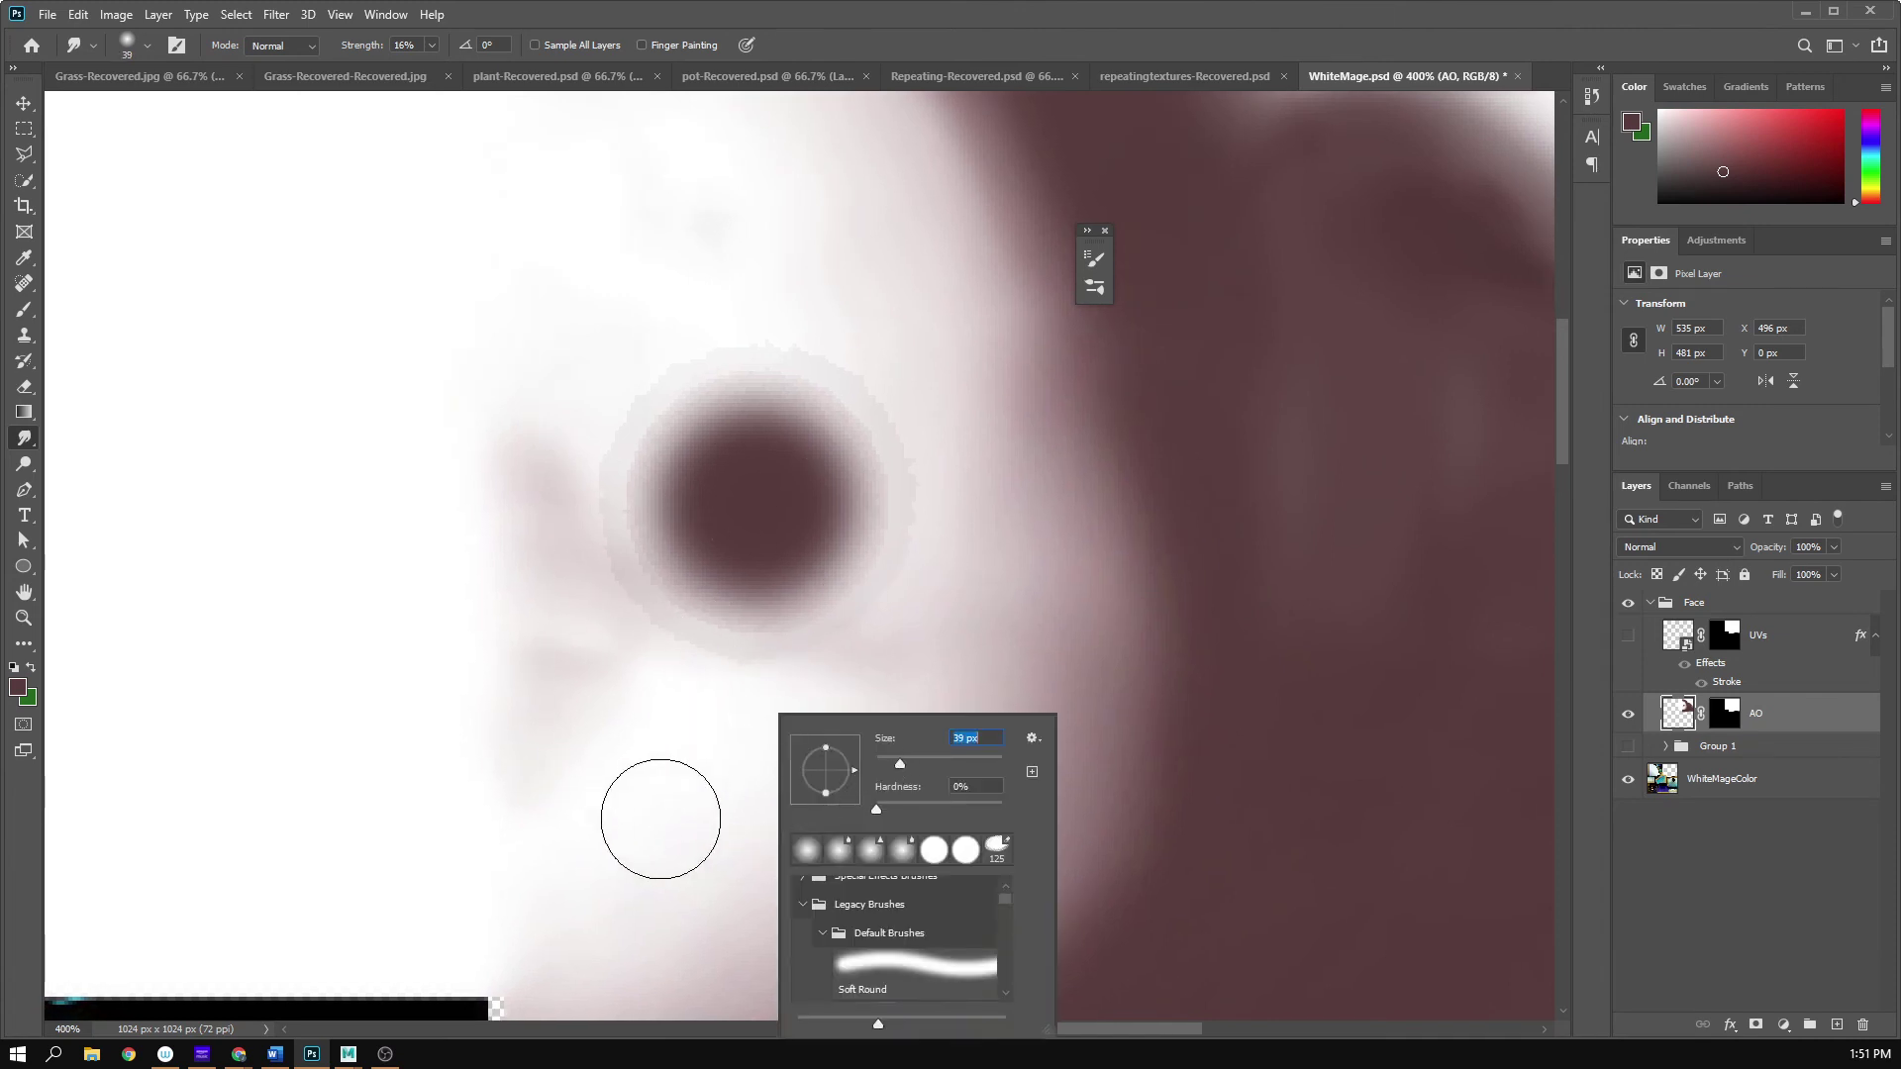
click(684, 817)
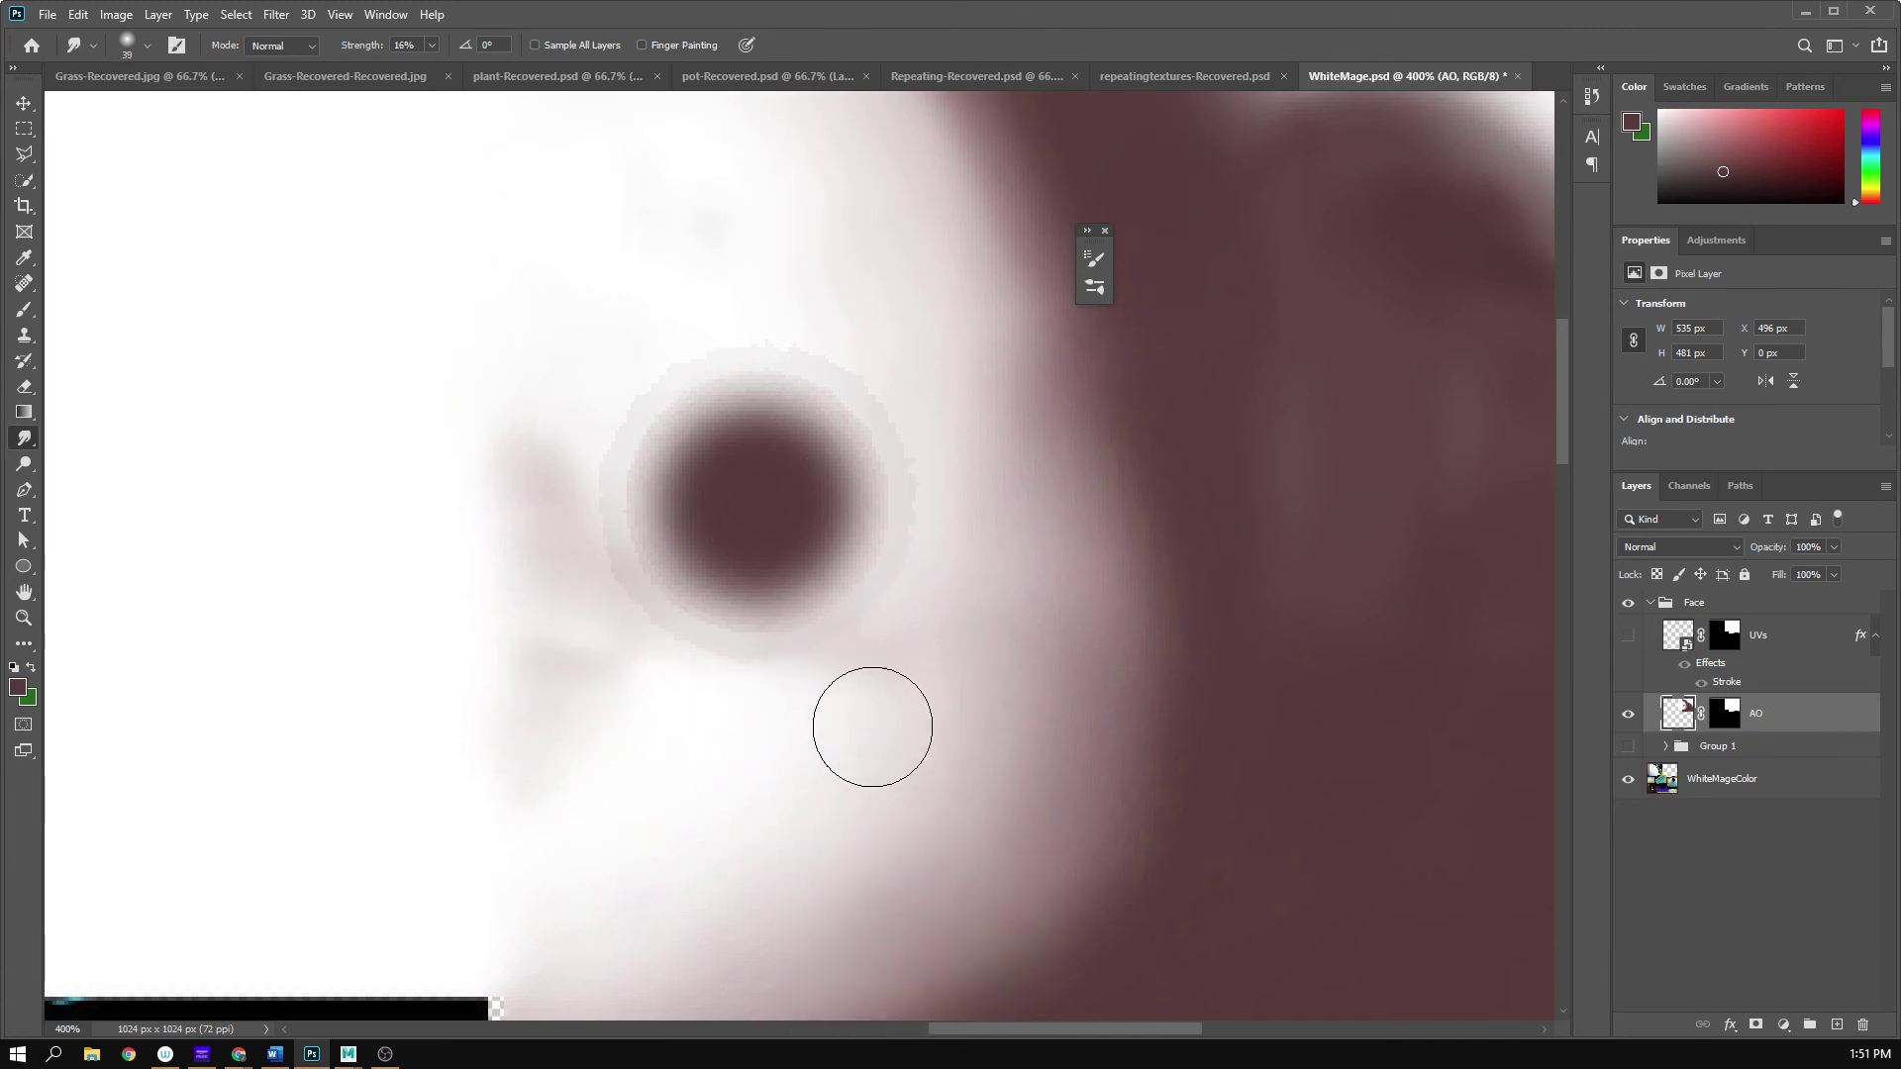
drag(1037, 585, 997, 699)
drag(690, 313, 683, 480)
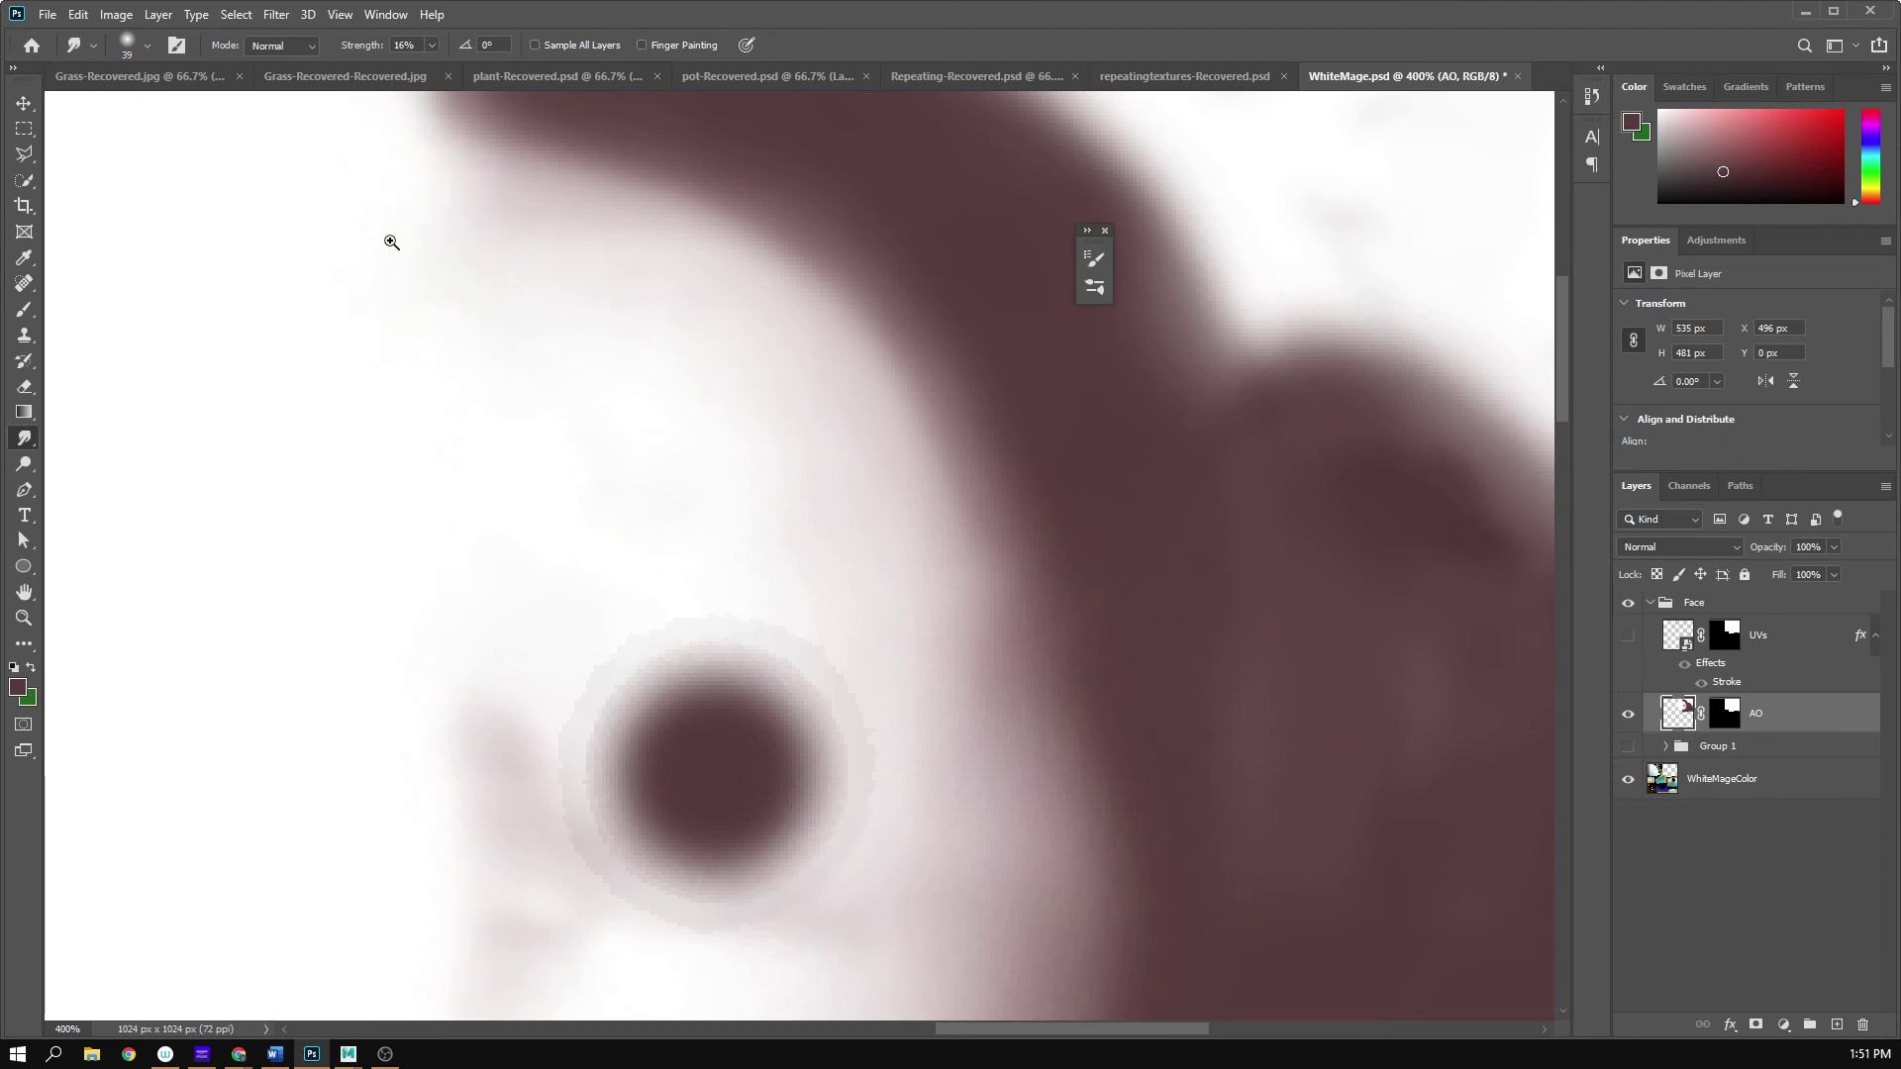
- Review the smudged face shadows against the whole texture, then at 200% around the jaw
key(z)
alt+click(1099, 462)
alt+click(1098, 460)
alt+click(1094, 455)
alt+click(1095, 454)
click(857, 413)
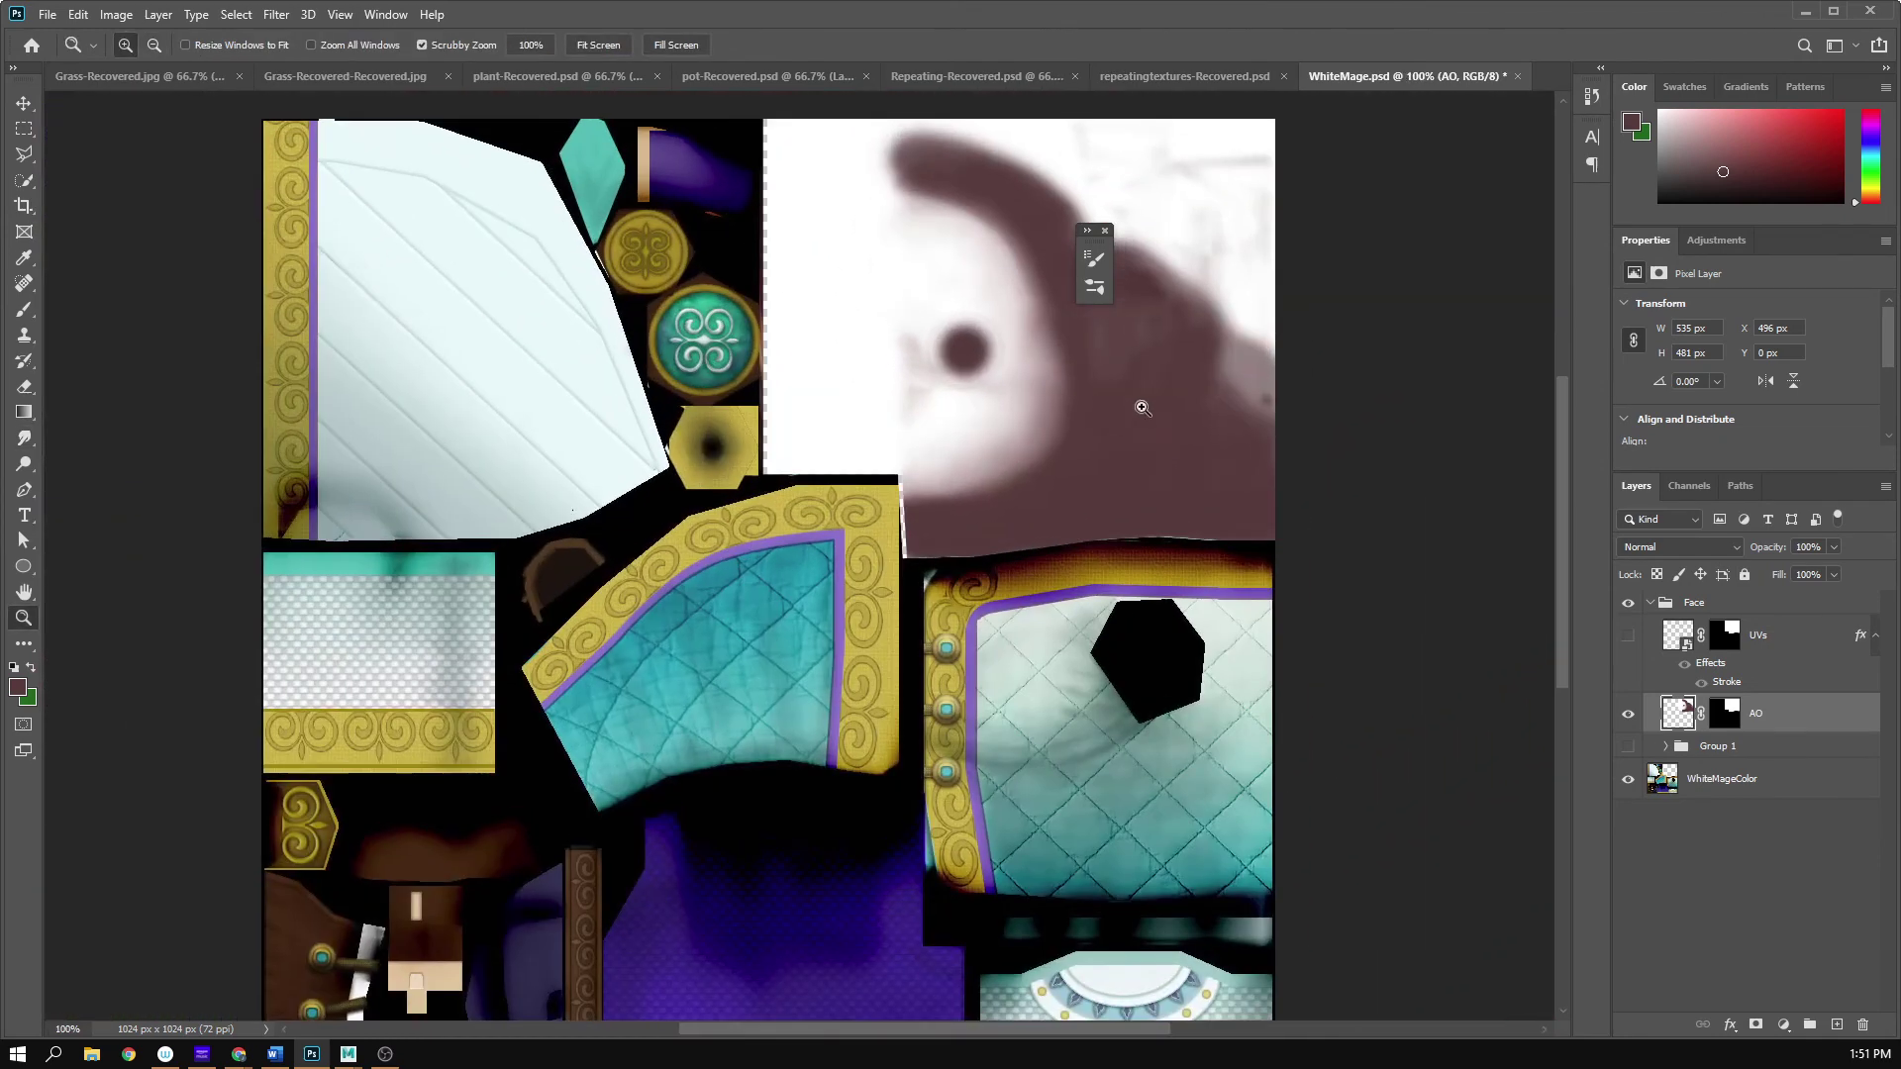
click(1208, 396)
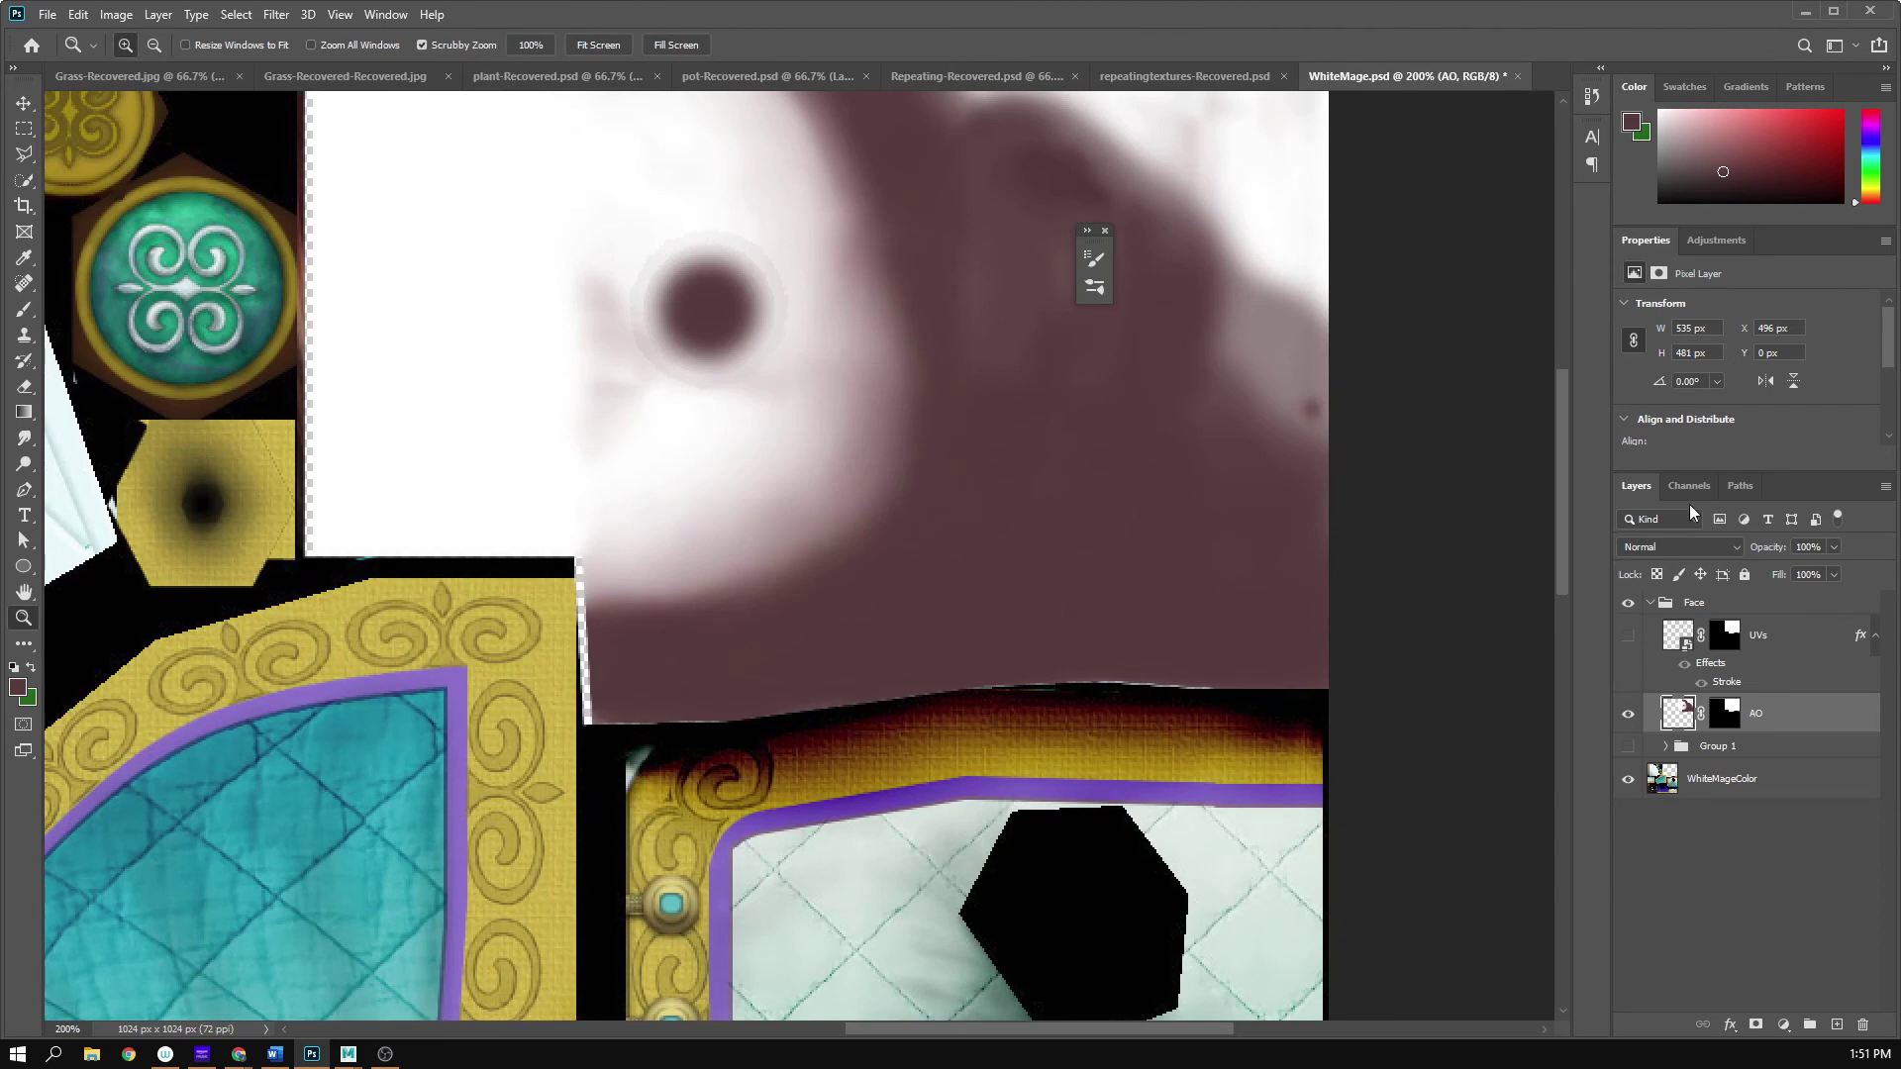
- Switch to Maya, minimize the UV Editor, deselect the character mesh, and inspect the jaw shadow from the front
click(1808, 13)
click(1011, 251)
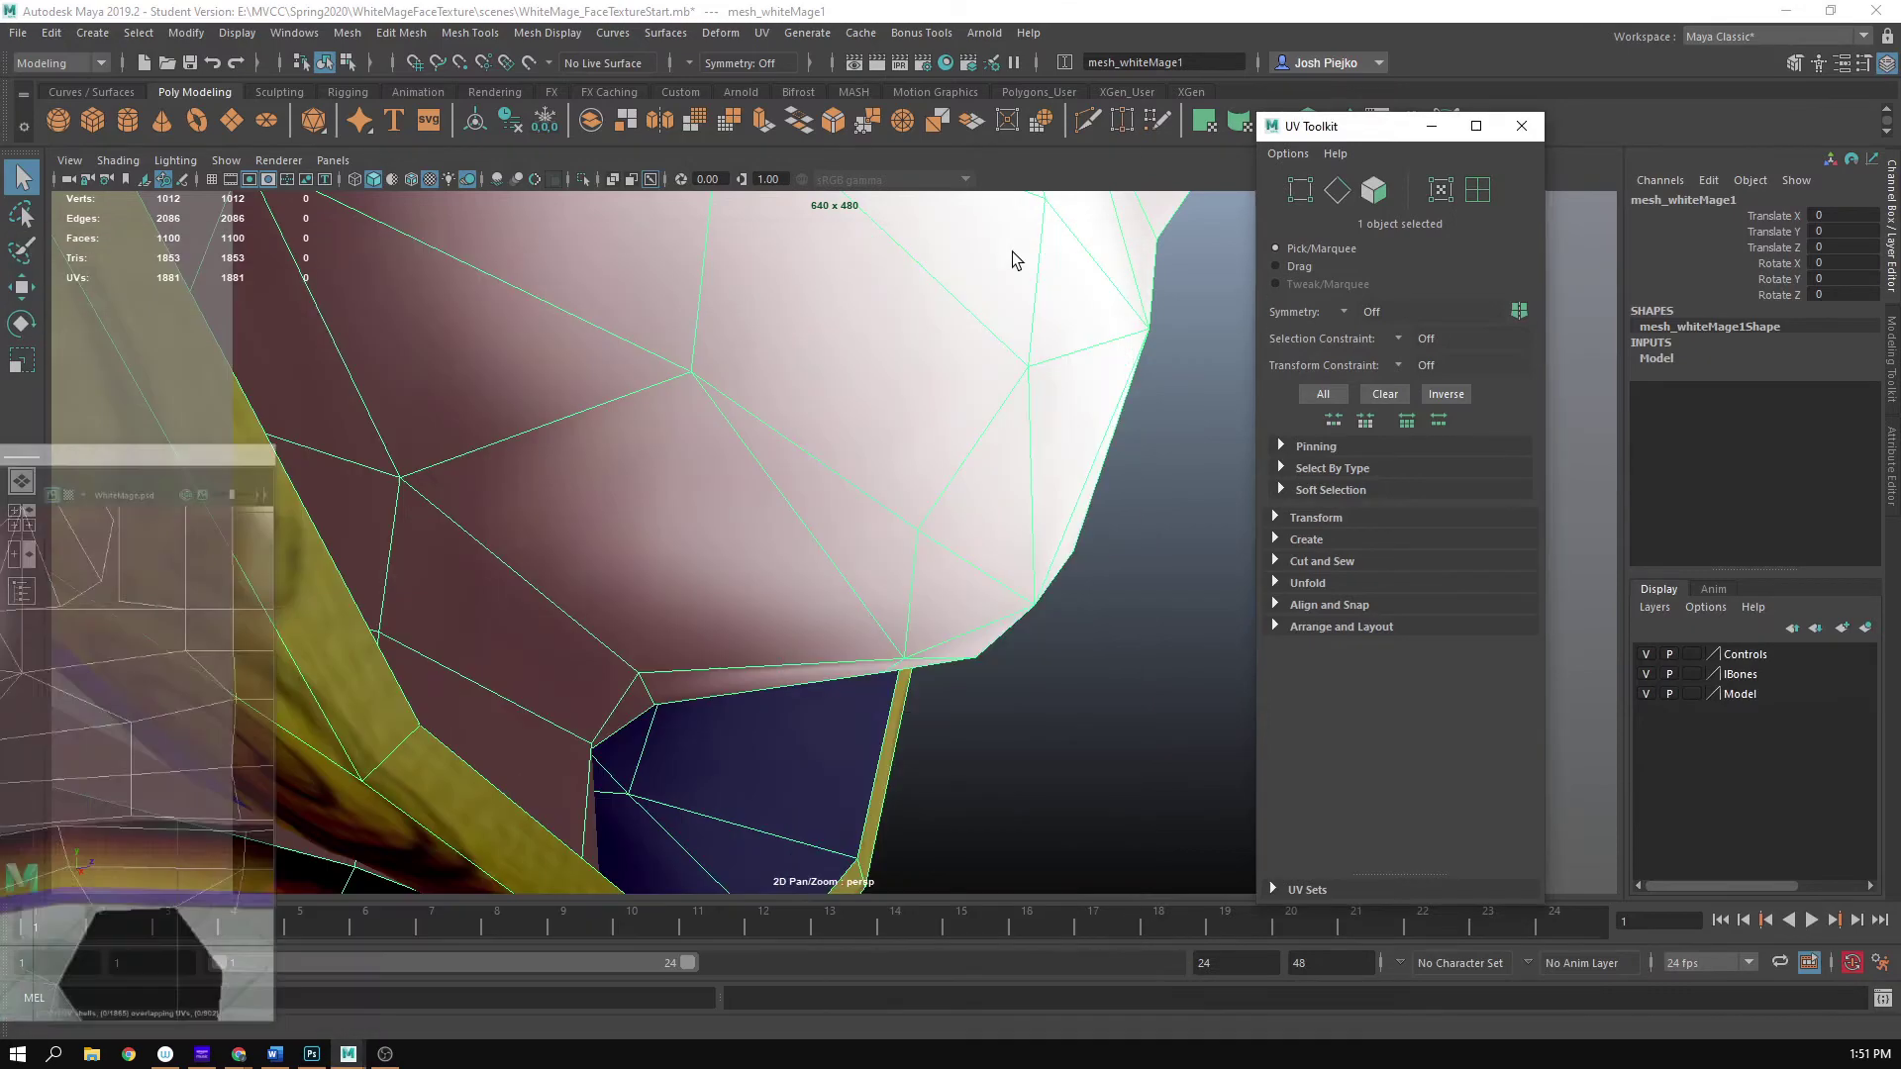
alt+right_drag(1053, 426, 841, 430)
alt+drag(842, 431, 555, 436)
alt+right_drag(554, 436, 1089, 537)
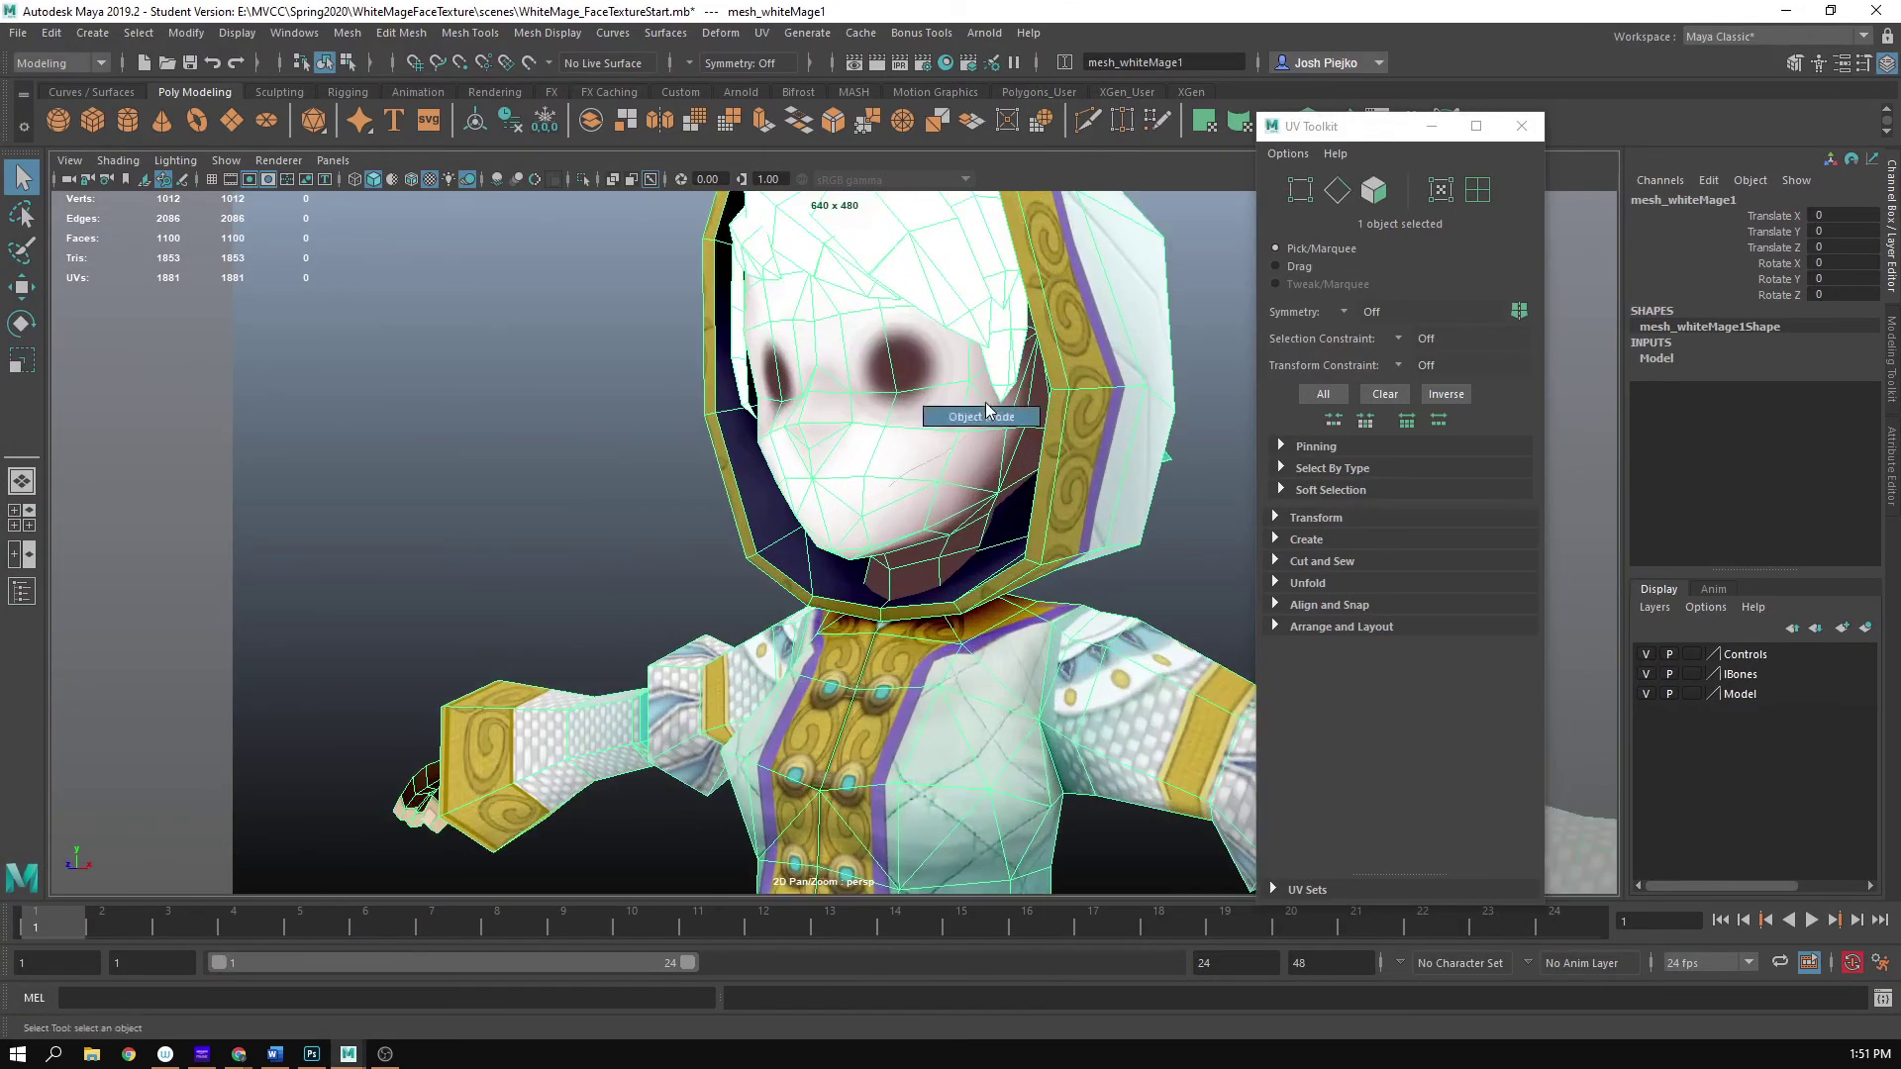
click(677, 448)
alt+drag(677, 447, 818, 543)
scroll(820, 584, down, 3)
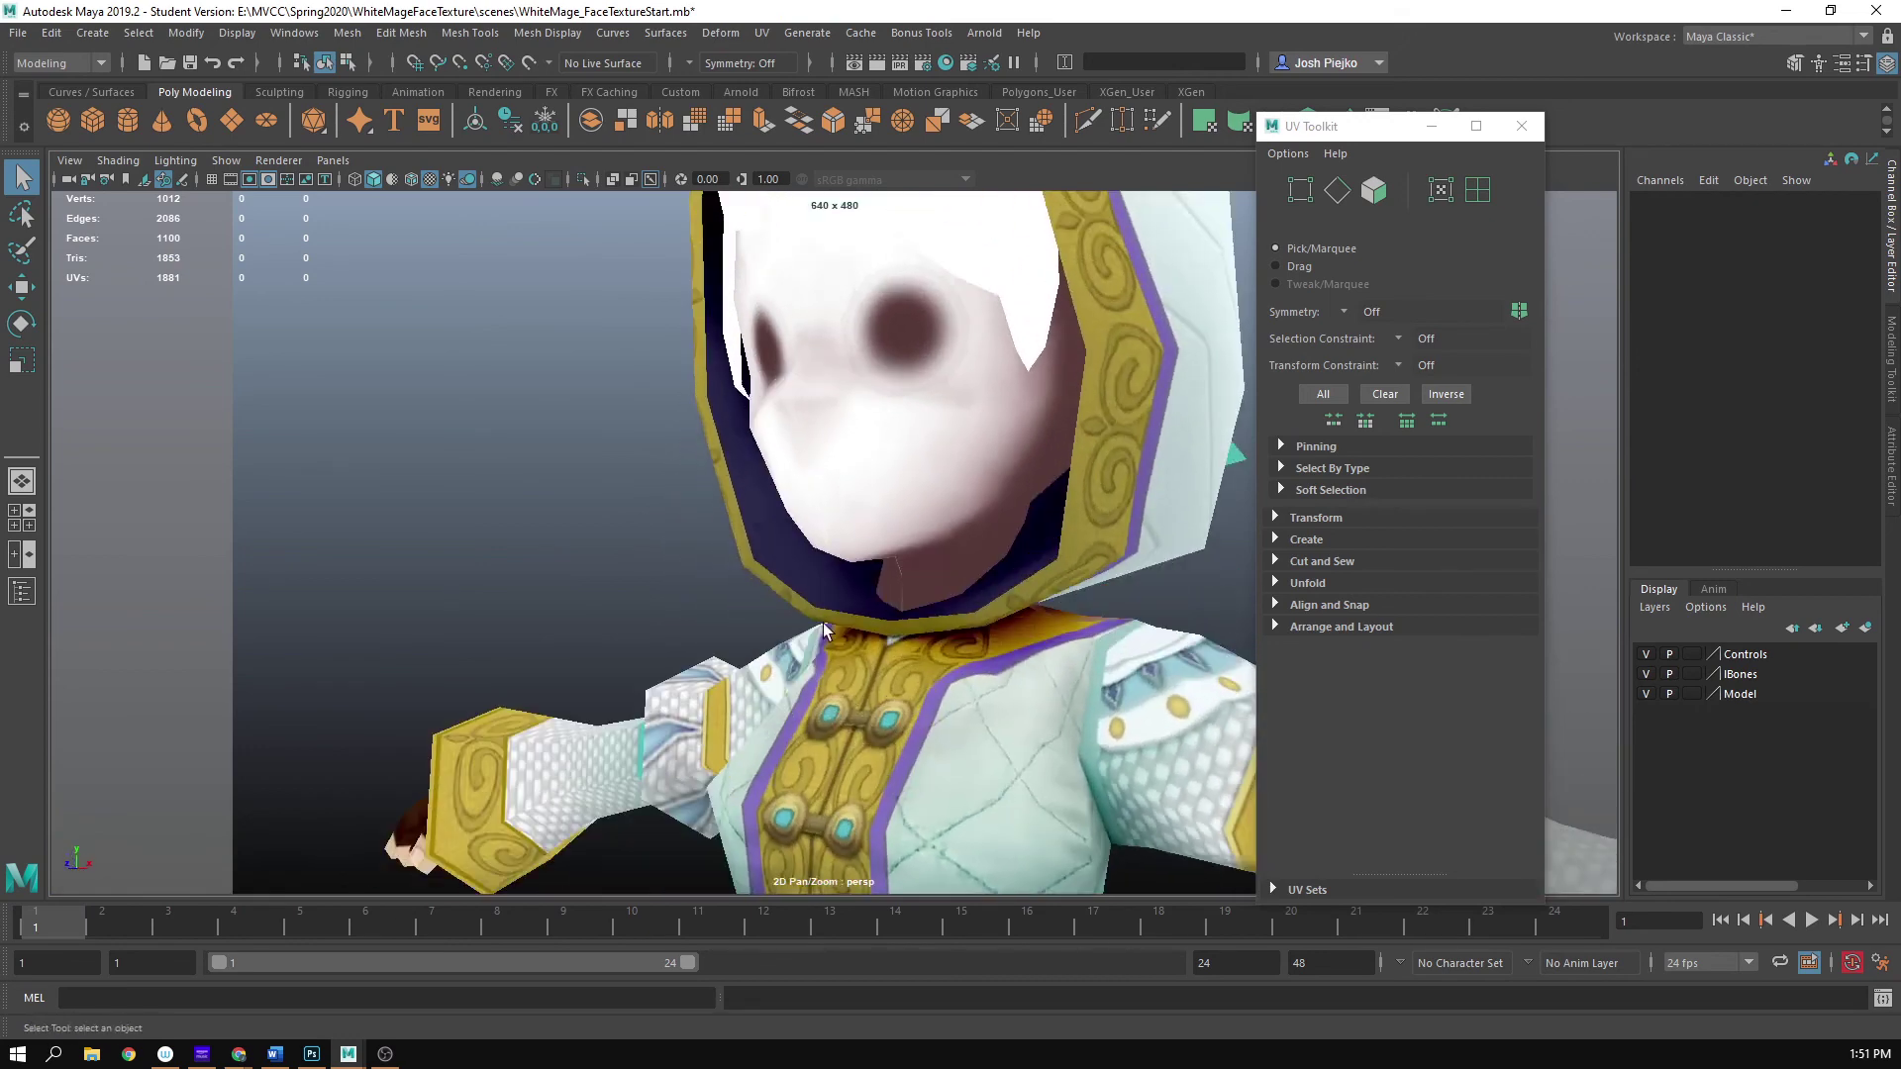
- Switch to Photoshop to save WhiteMage.psd, and return to Maya to inspect the jaw shadow against the selected mesh's wireframe
click(312, 1053)
key(ctrl+s)
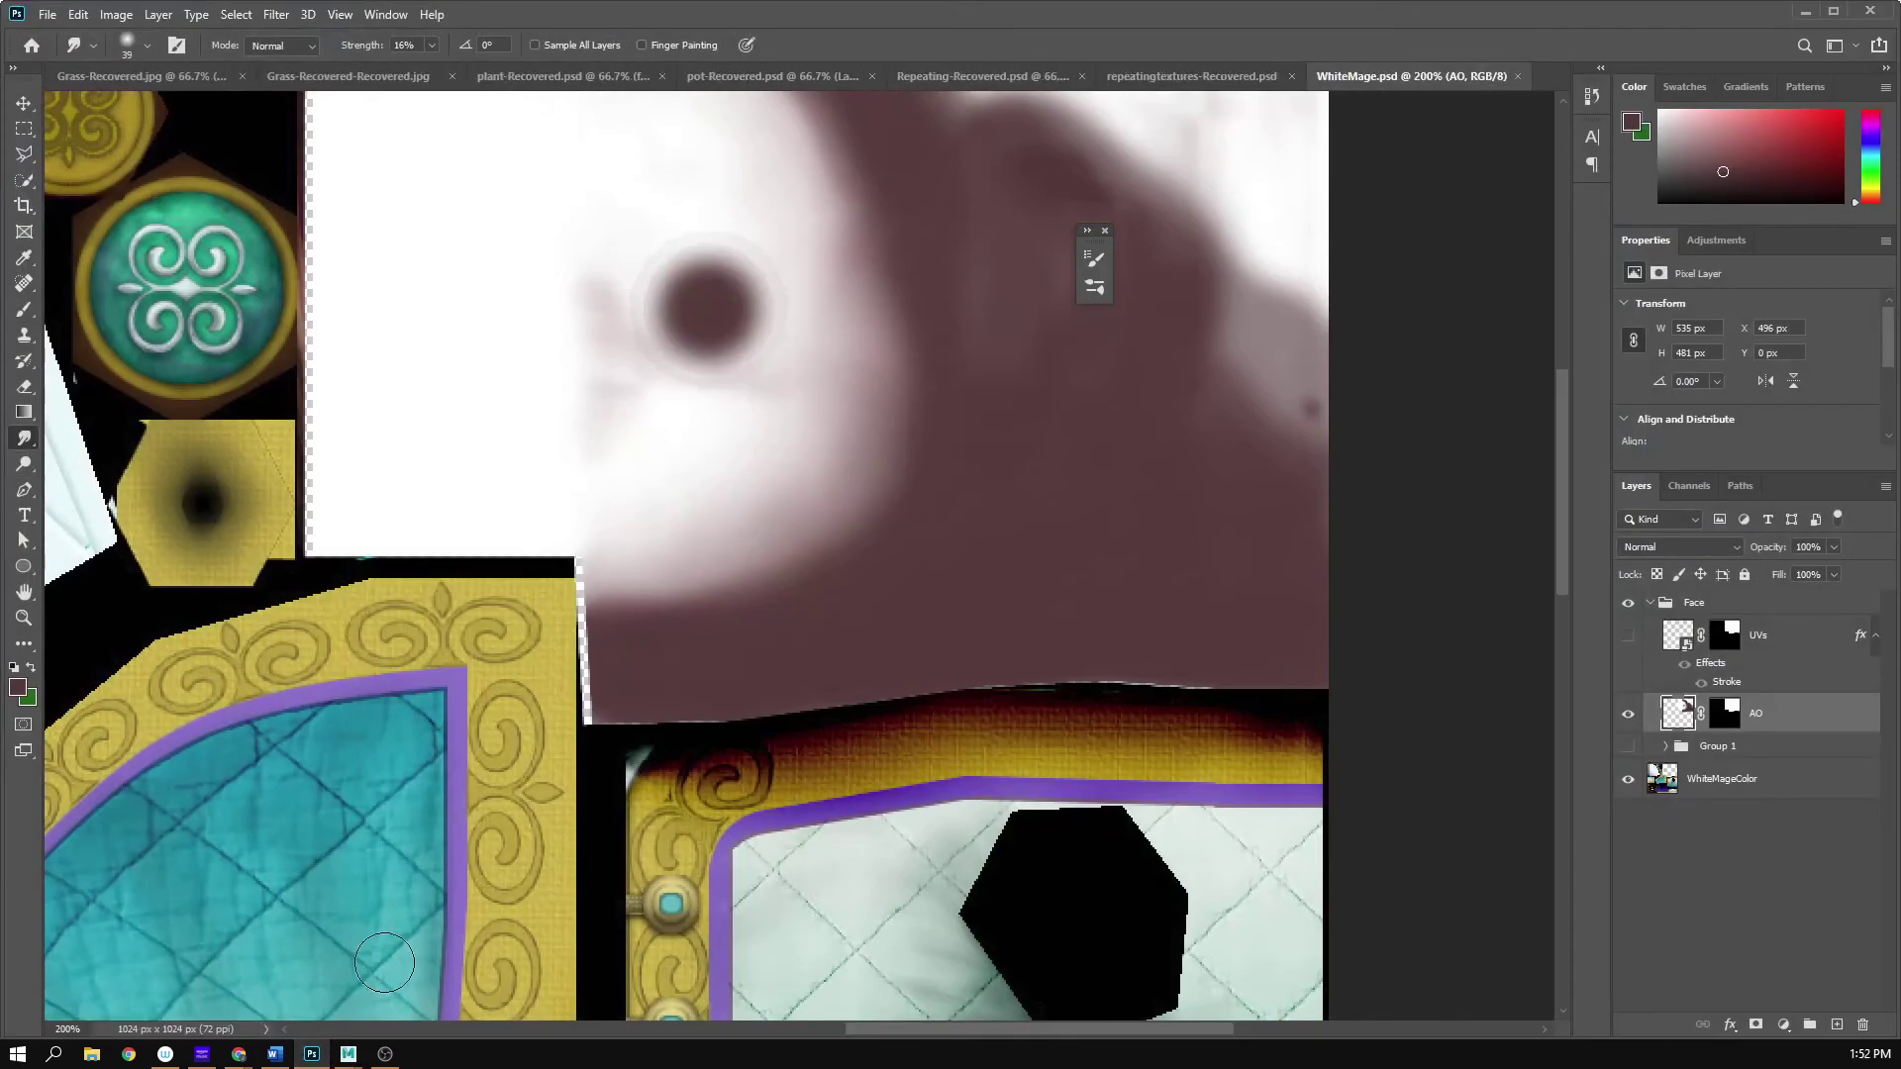
click(348, 1053)
alt+drag(812, 619, 792, 521)
scroll(905, 544, up, 2)
click(791, 521)
alt+right_drag(792, 520, 976, 555)
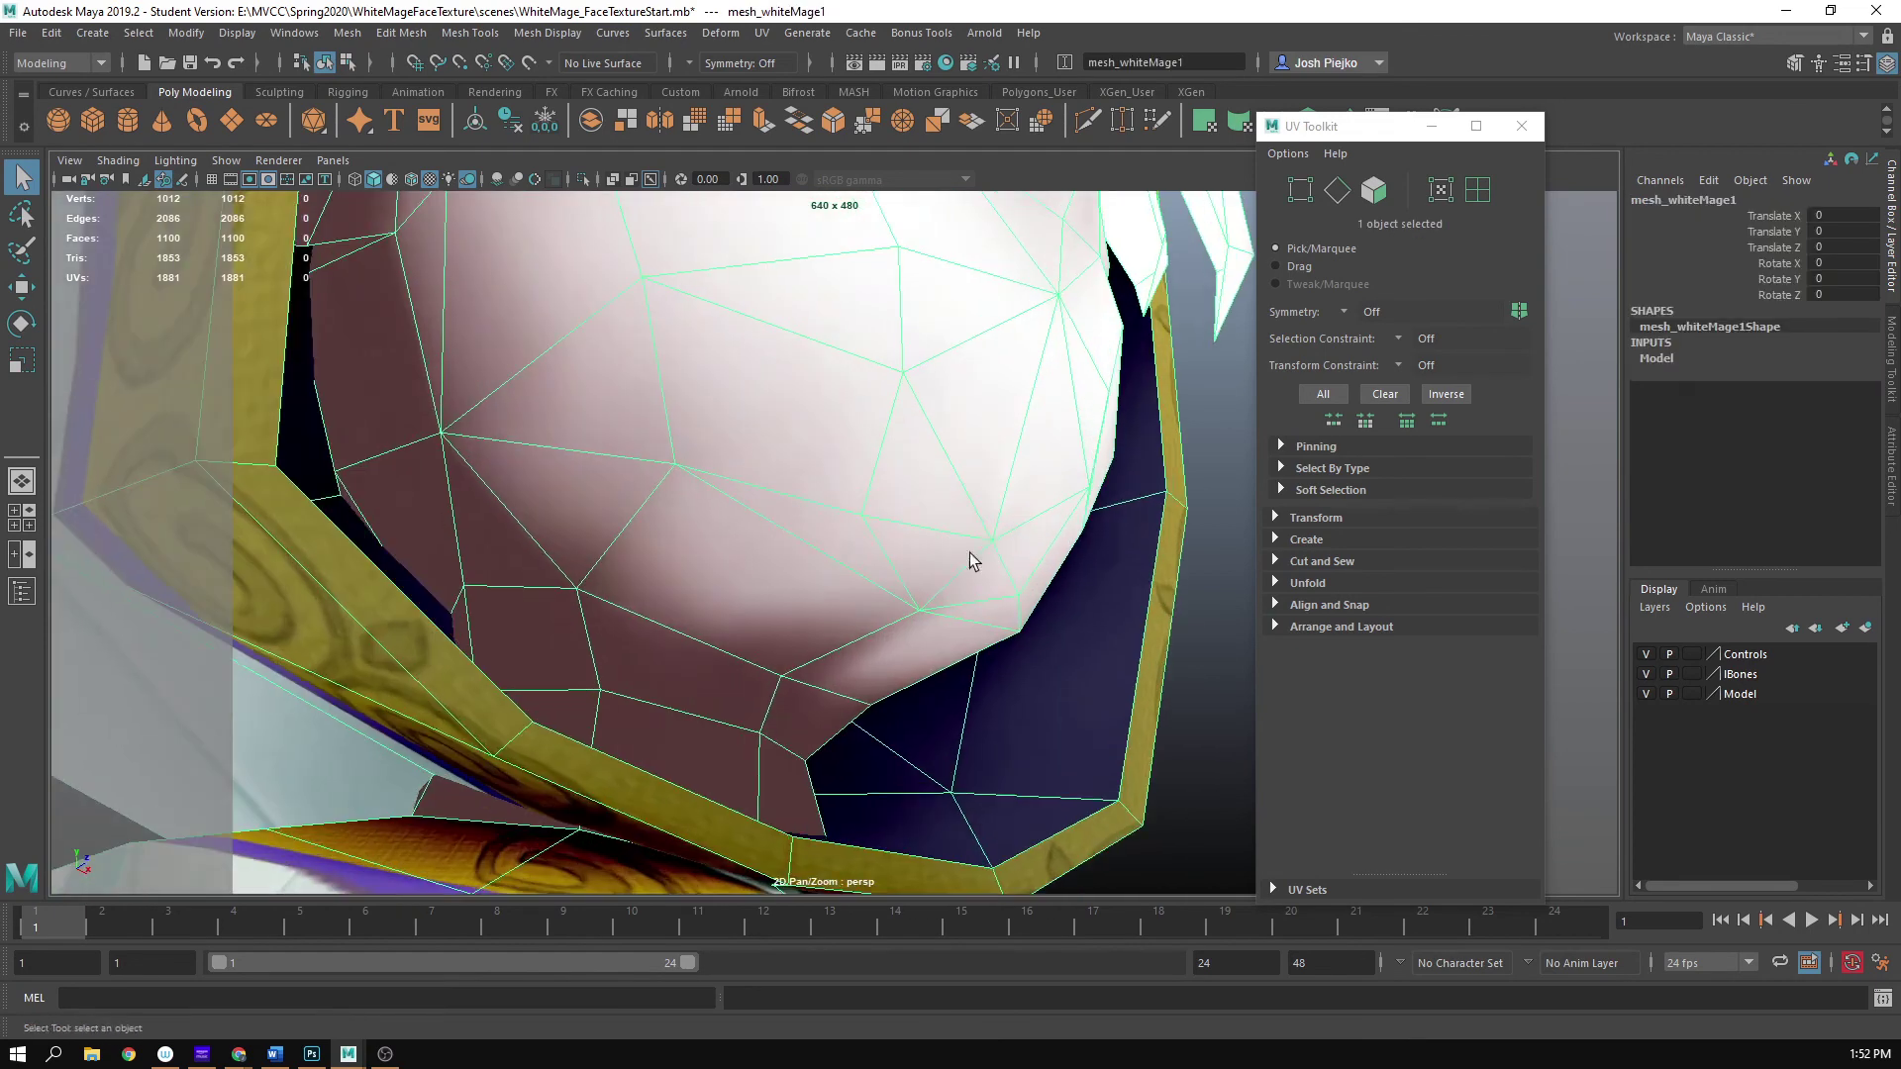
alt+drag(976, 556, 943, 559)
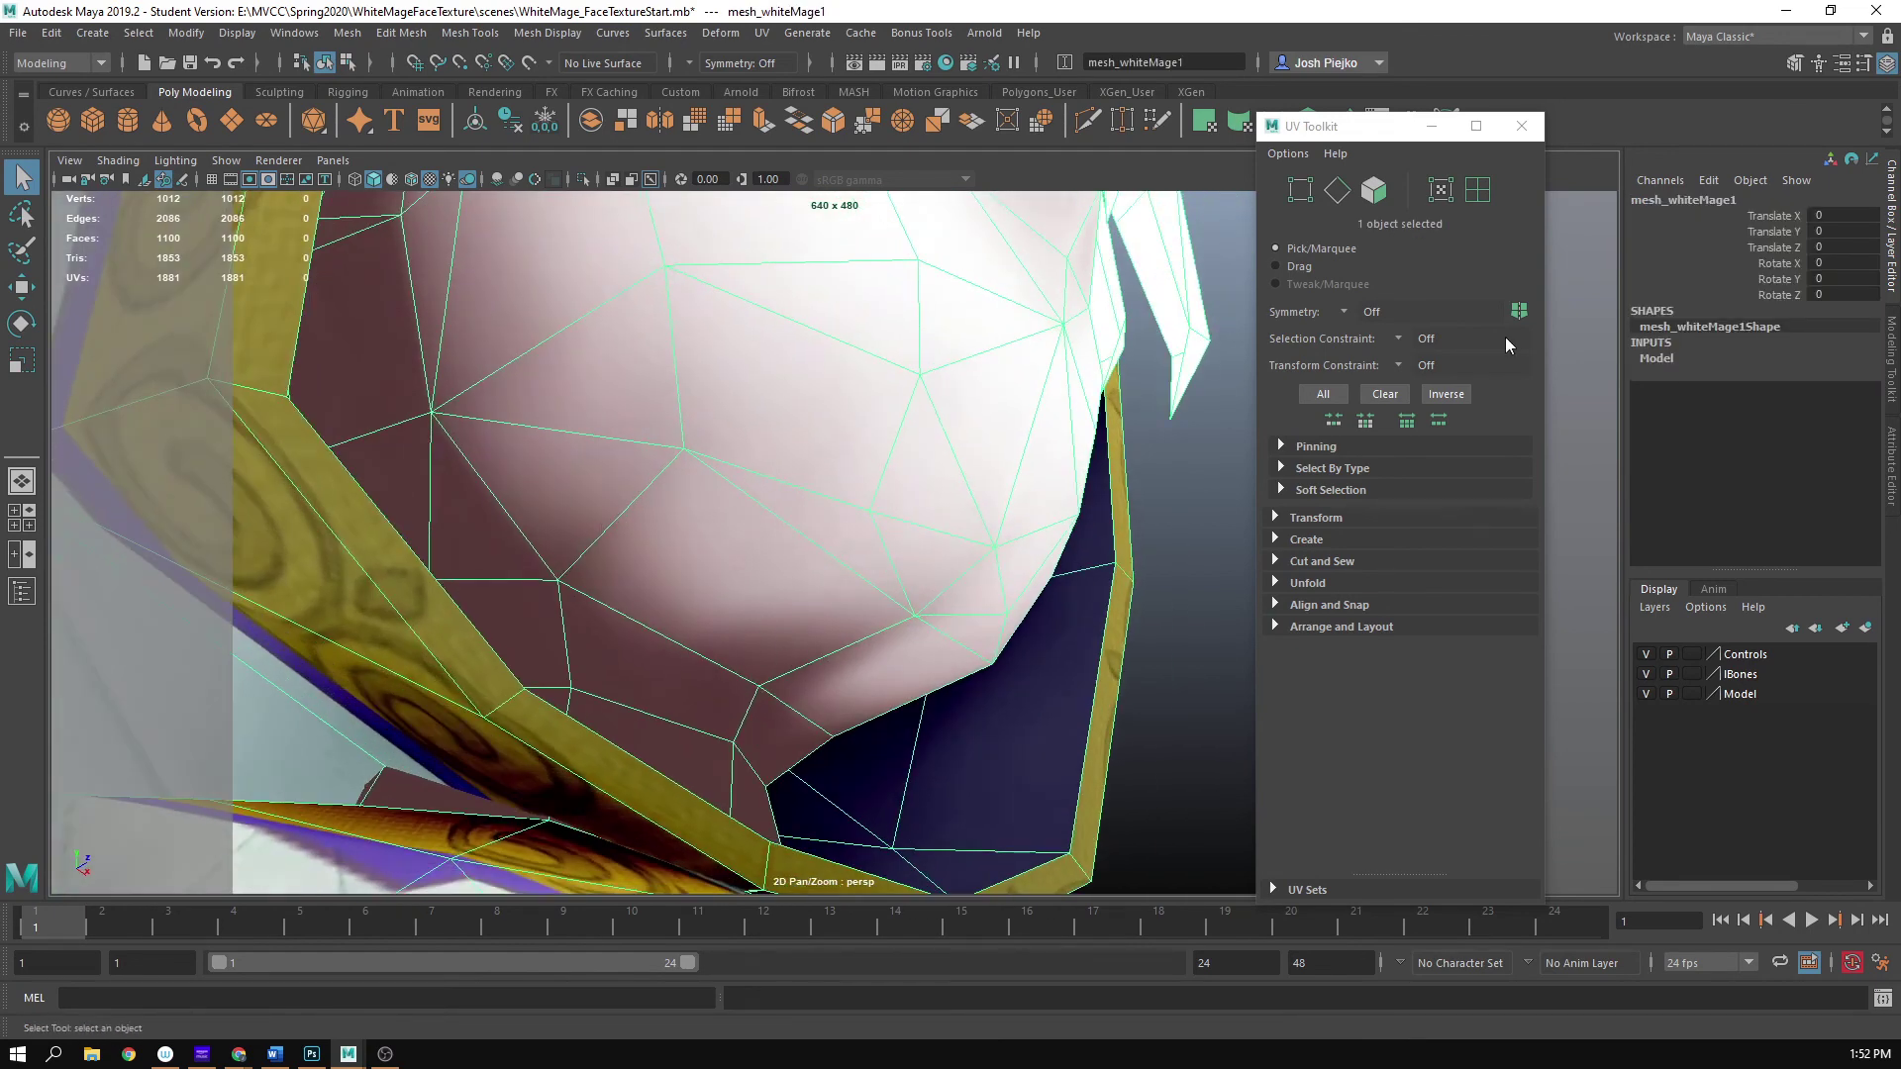
- Switch to Photoshop, show the UVs layer, and smudge the AO jaw shadow edge along the lower jaw wireframe line
key(alt+Tab)
click(1629, 634)
key(z)
click(767, 520)
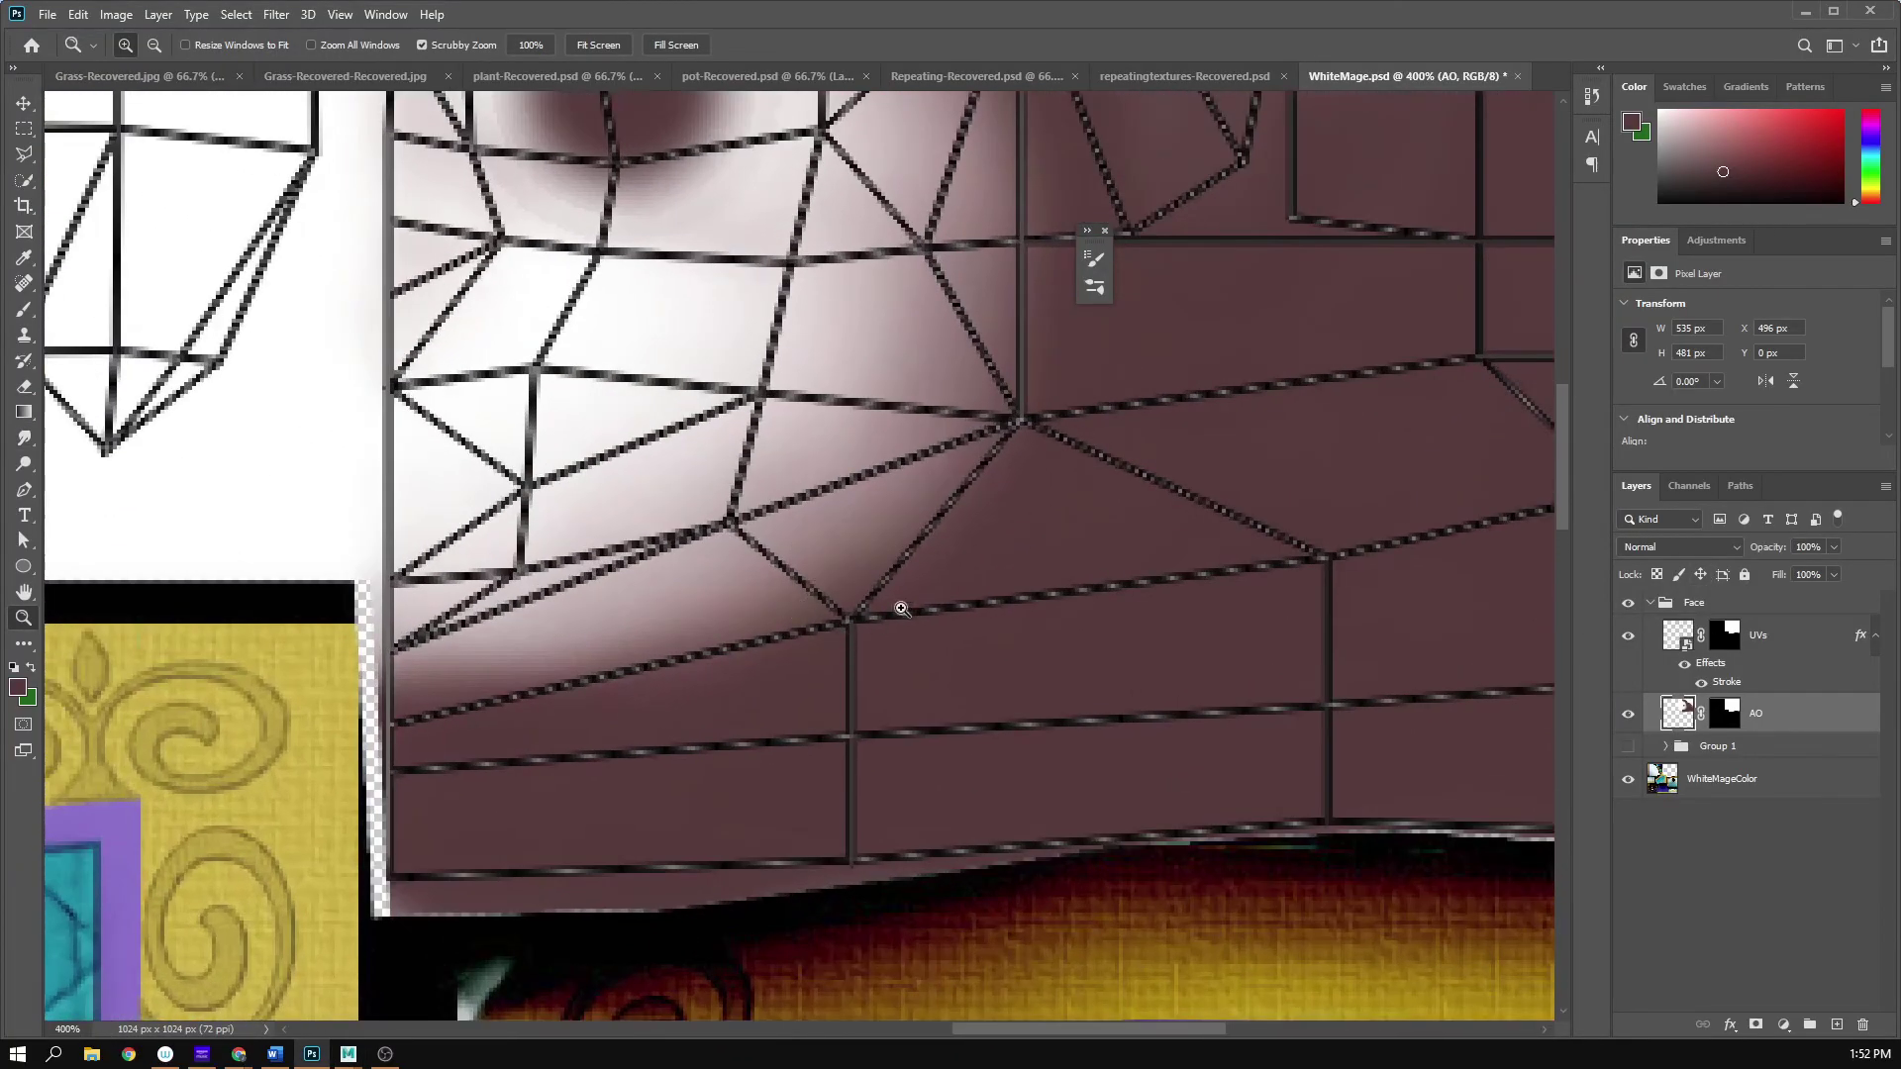
click(792, 585)
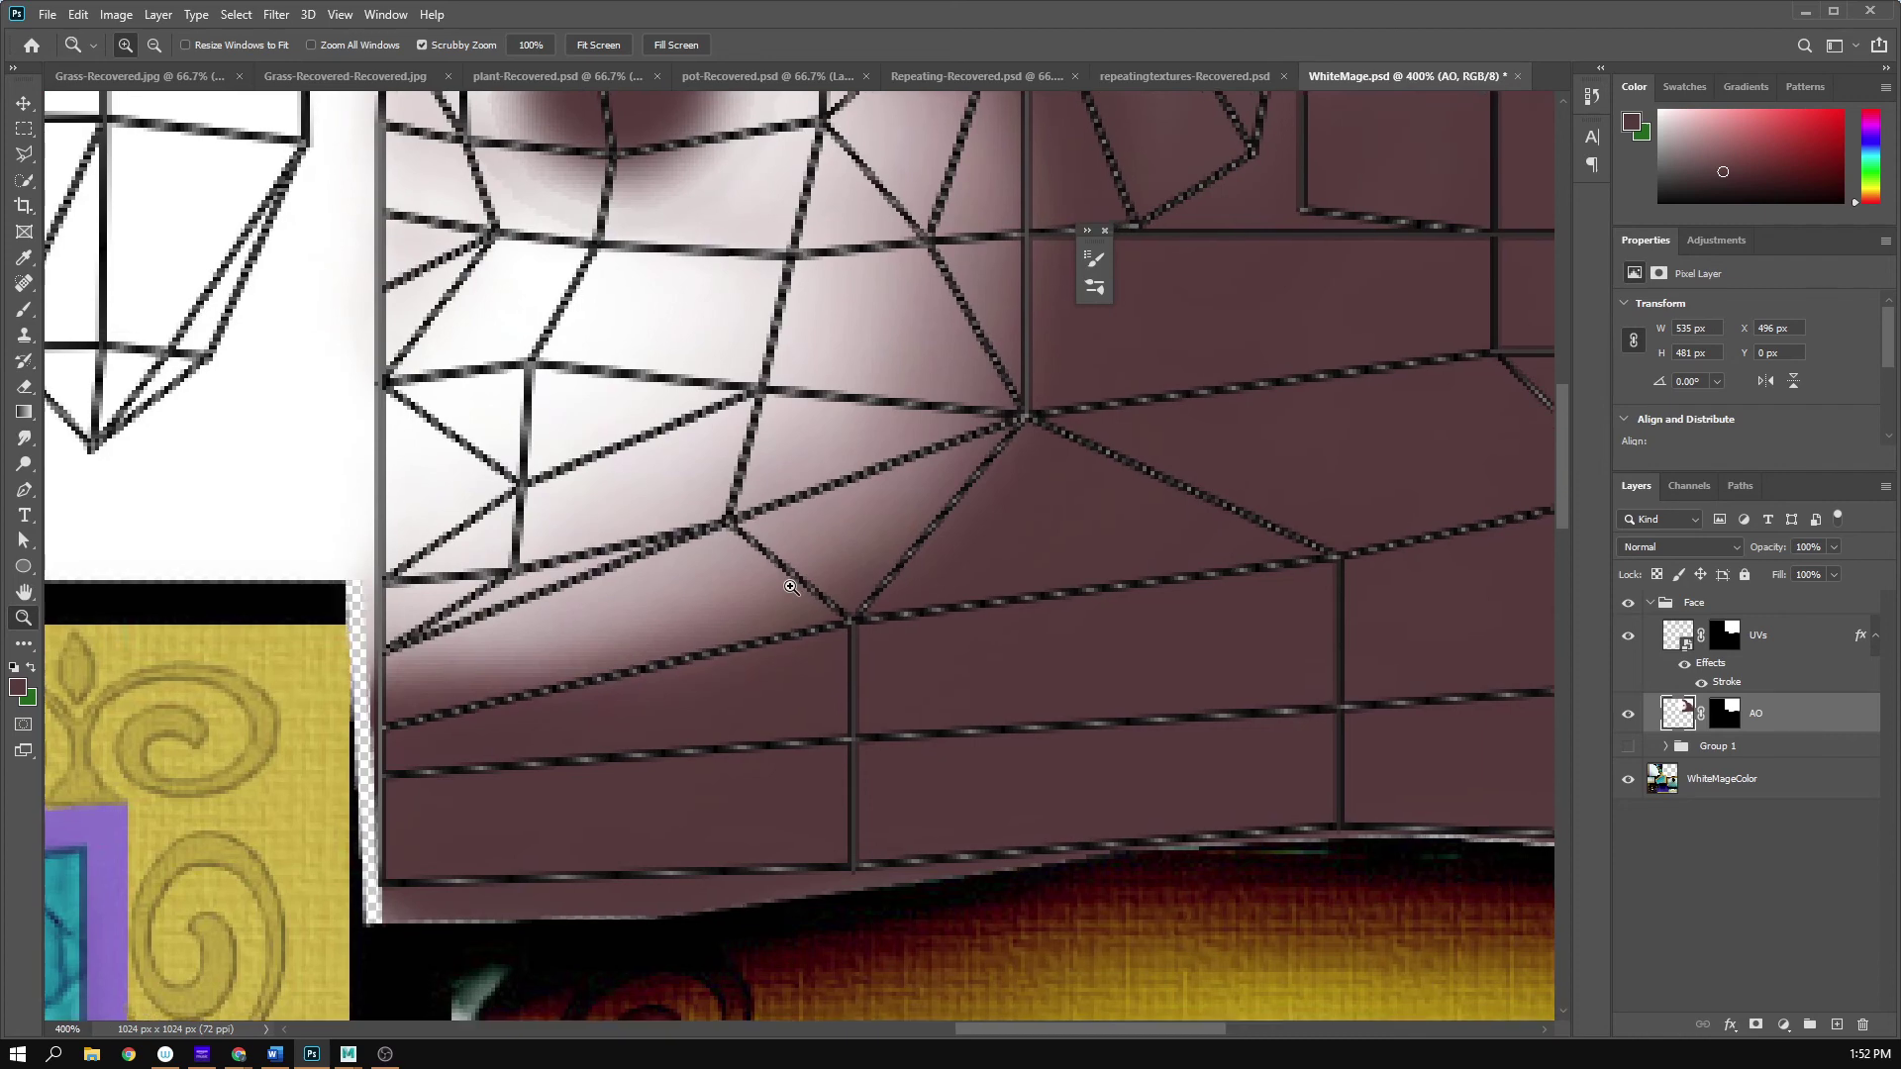
key(b)
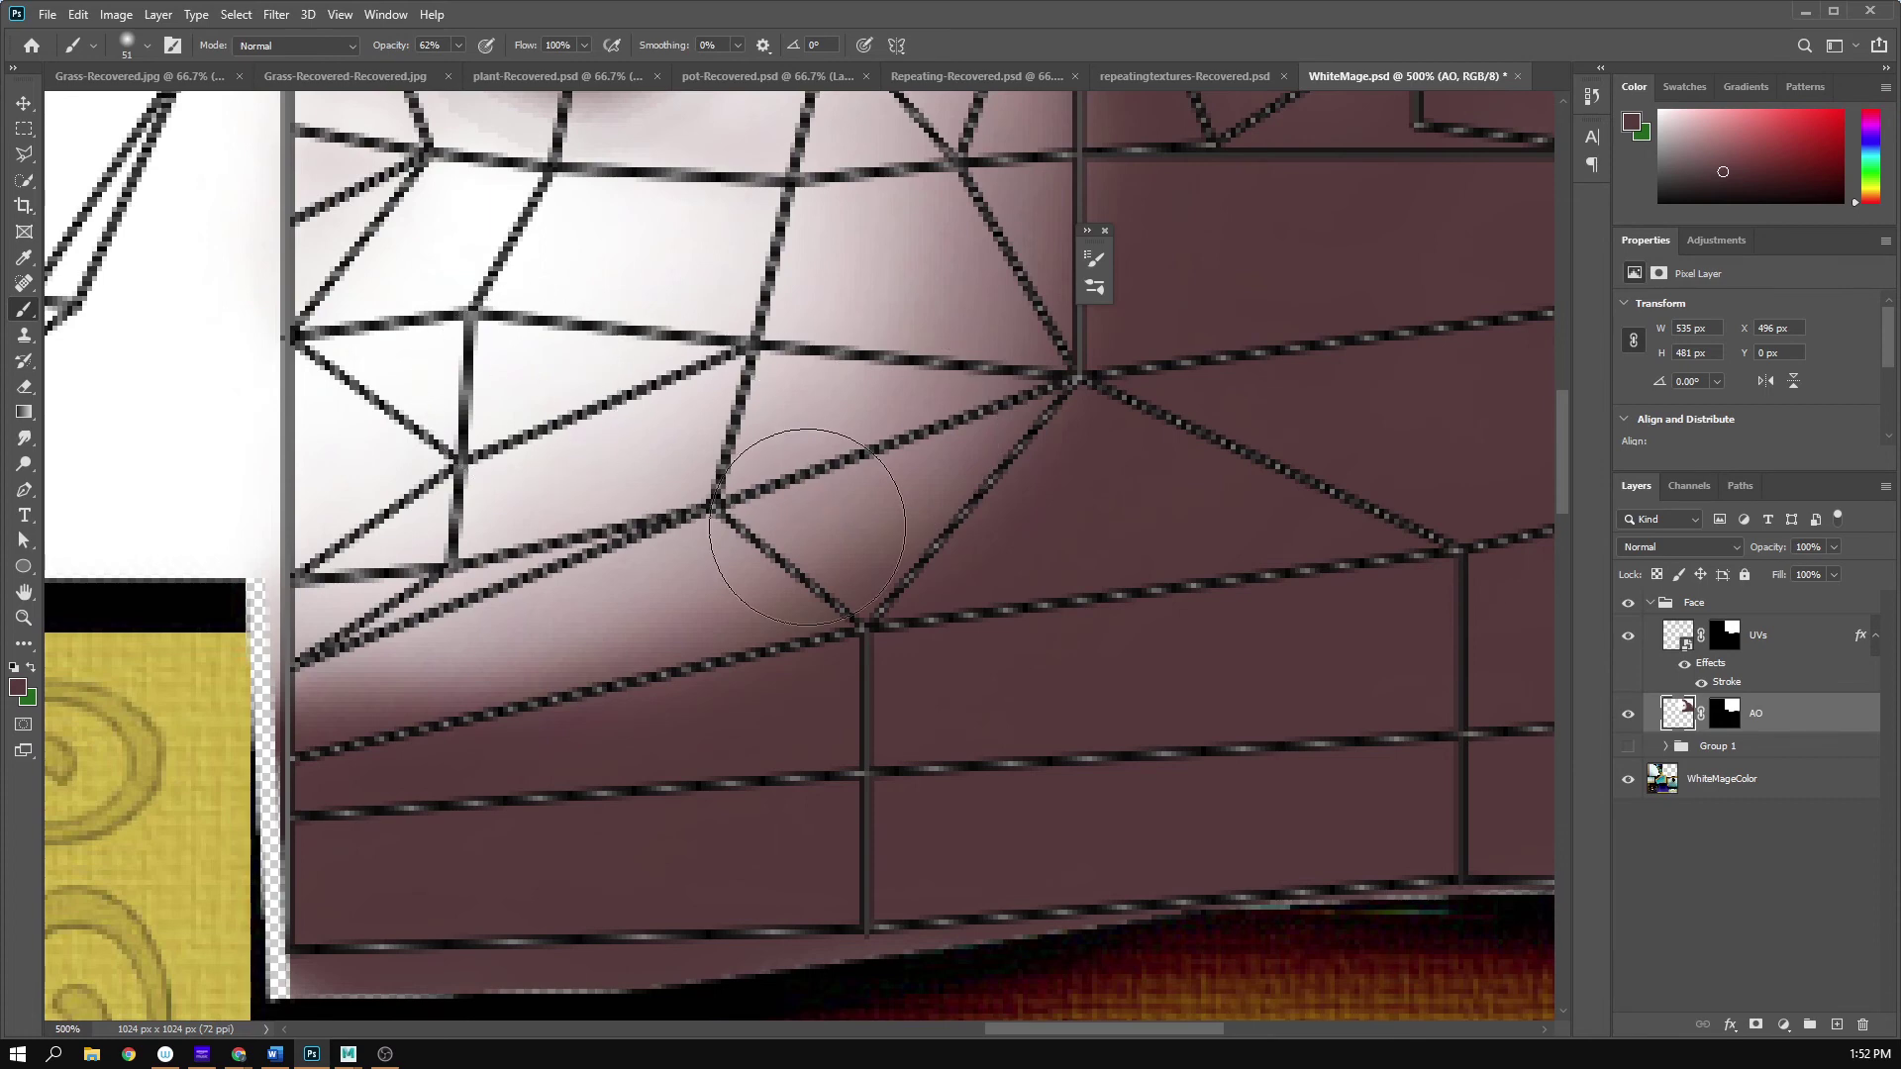
click(25, 436)
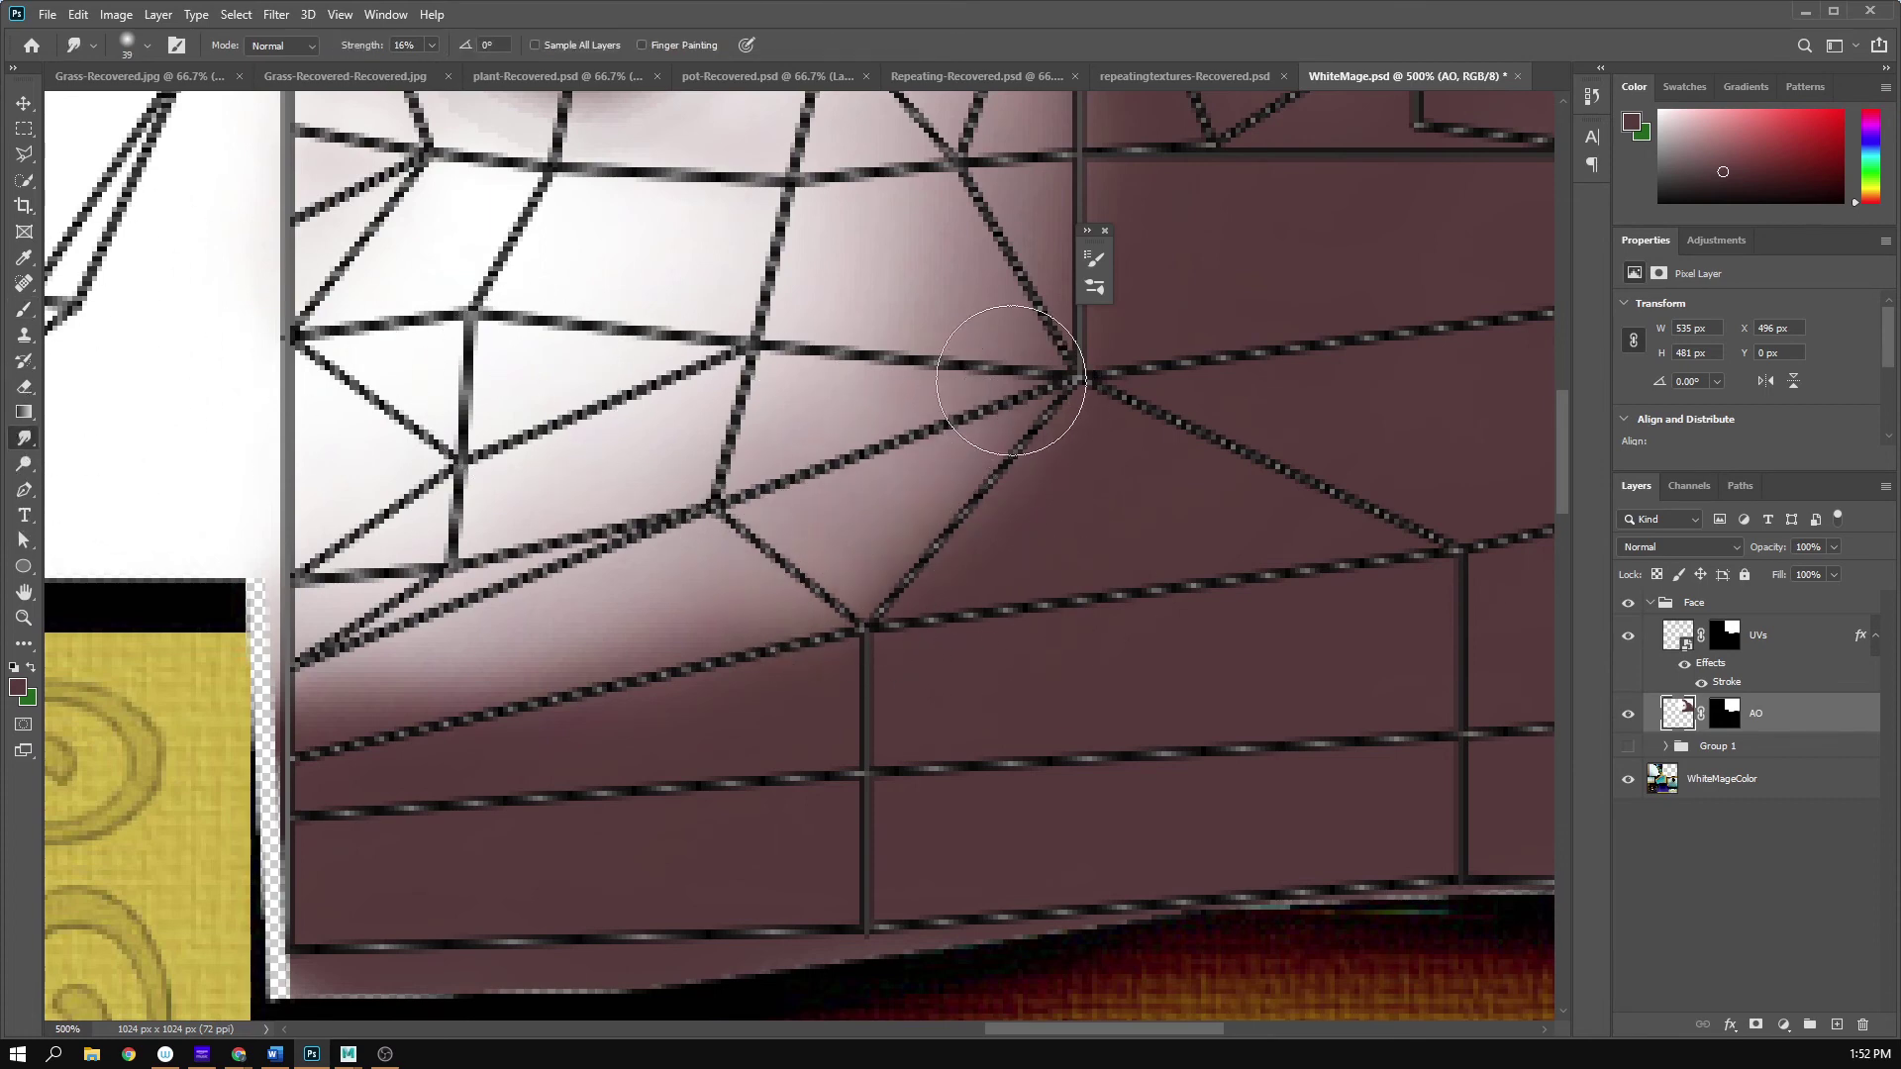
mouse_move(301, 719)
mouse_down()
mouse_move(389, 671)
mouse_move(675, 591)
mouse_move(881, 467)
mouse_move(1018, 338)
mouse_move(982, 294)
mouse_up()
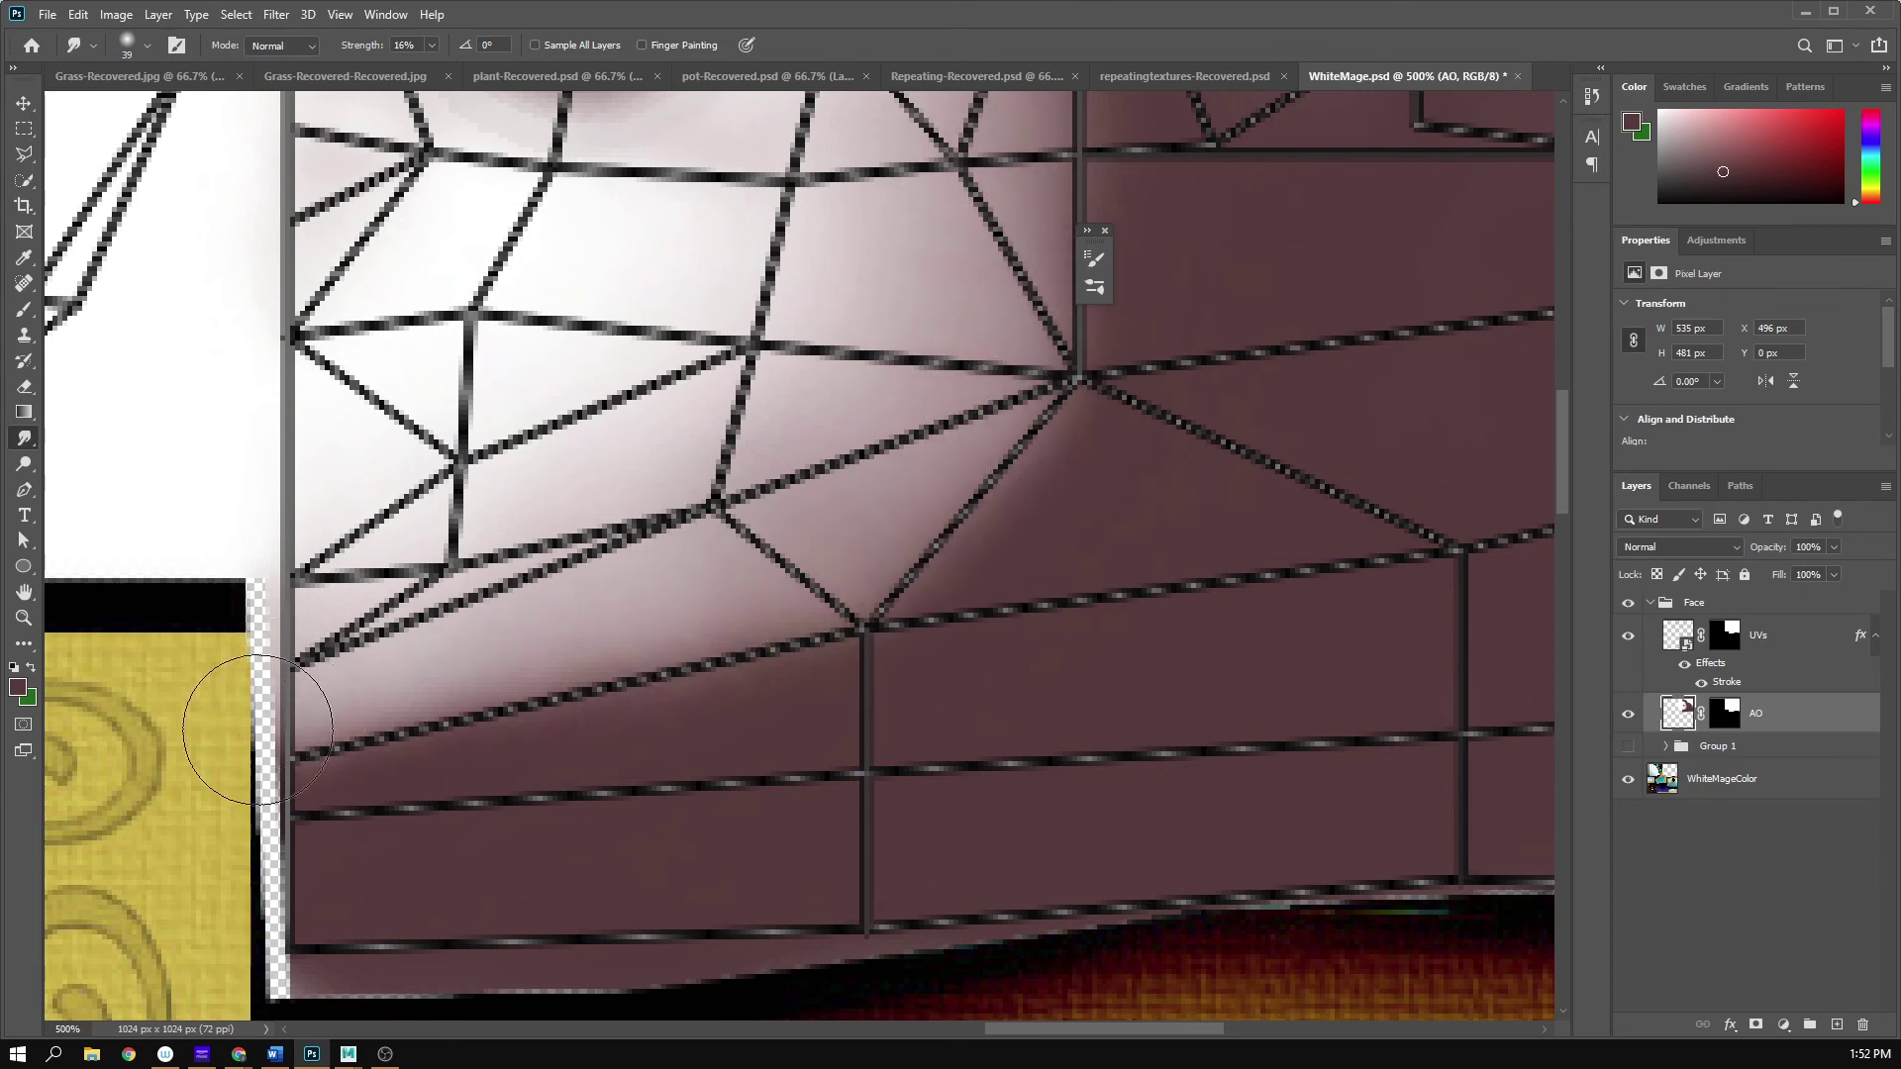
- Hide the UVs layer, save the texture, and inspect the updated jaw shadow on the model in Maya
click(1624, 637)
key(ctrl+s)
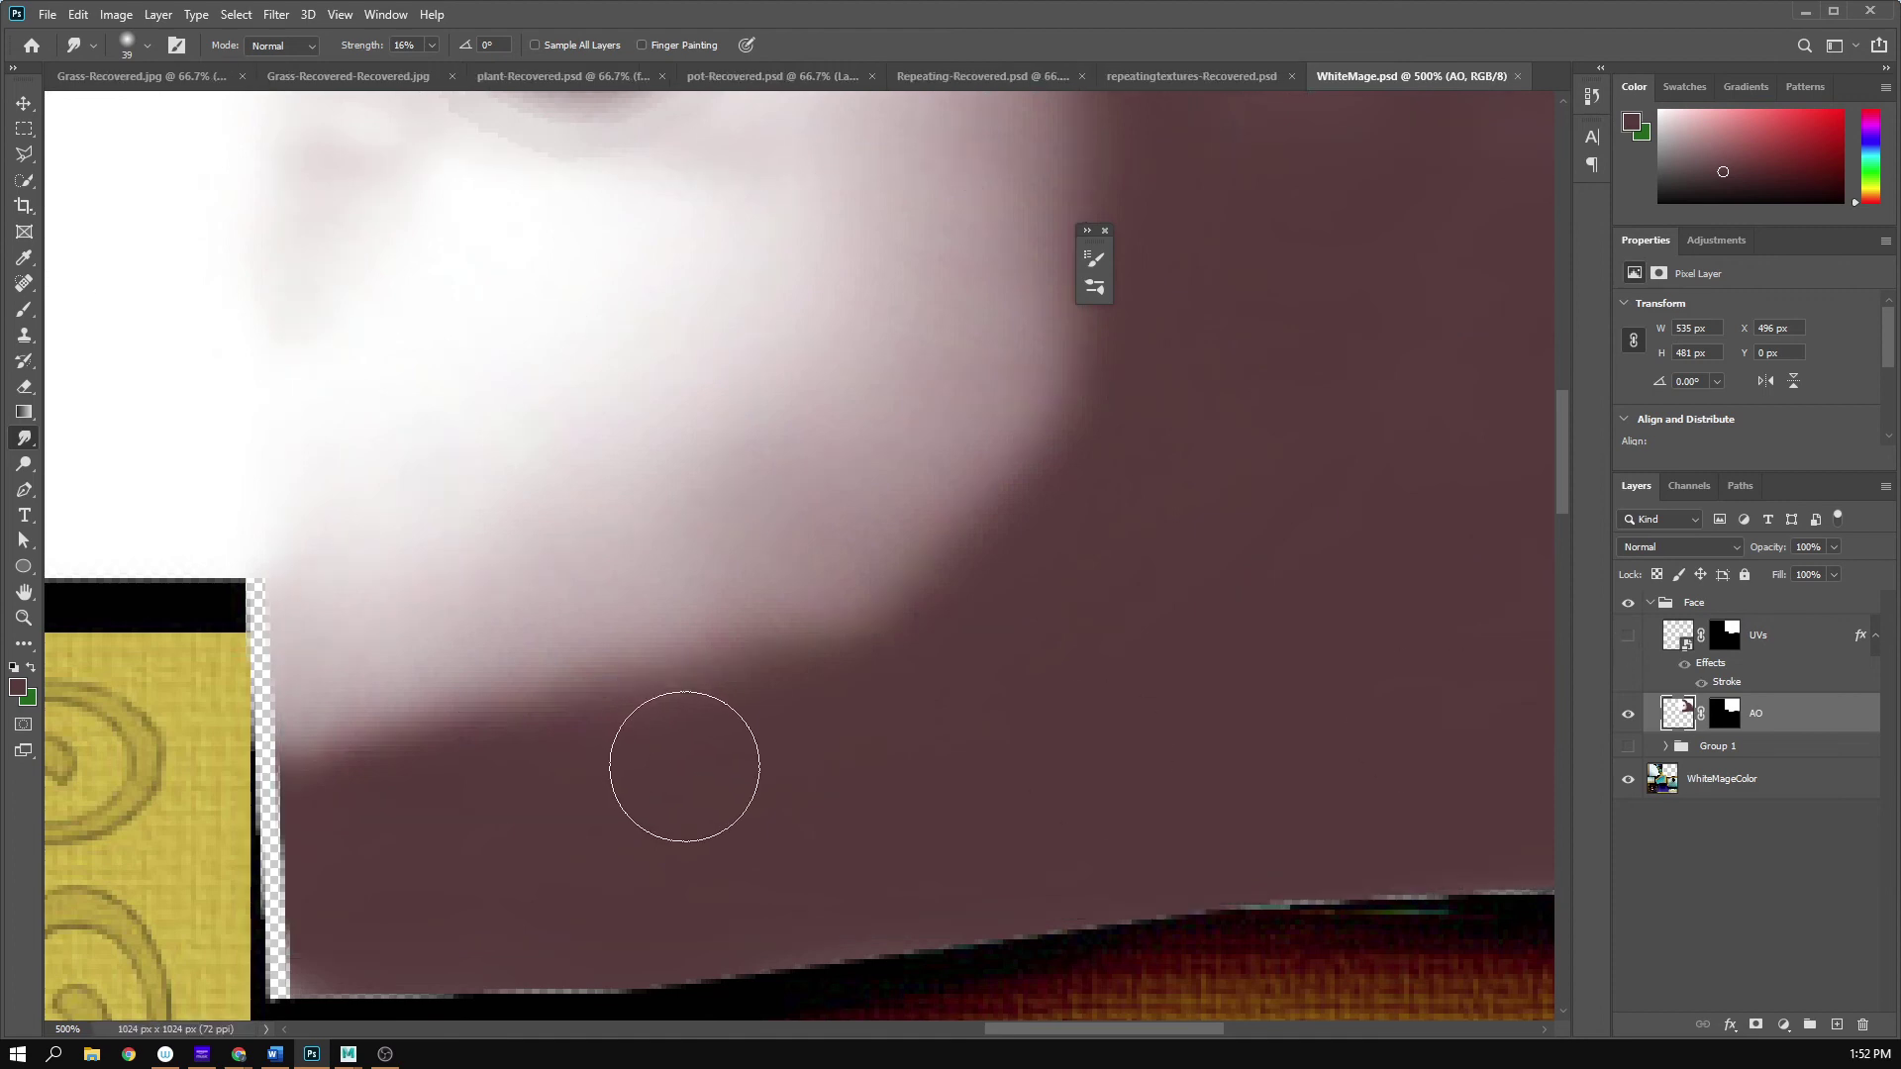
mouse_move(351, 1055)
click(447, 989)
drag(1000, 247, 4, 333)
scroll(912, 432, down, 5)
click(1073, 496)
alt+drag(1073, 496, 895, 569)
- Return to Photoshop, smooth the lower jaw shadow edge further with the Smudge Tool, and save the texture
click(1784, 18)
click(1628, 635)
click(1628, 635)
drag(443, 822, 557, 751)
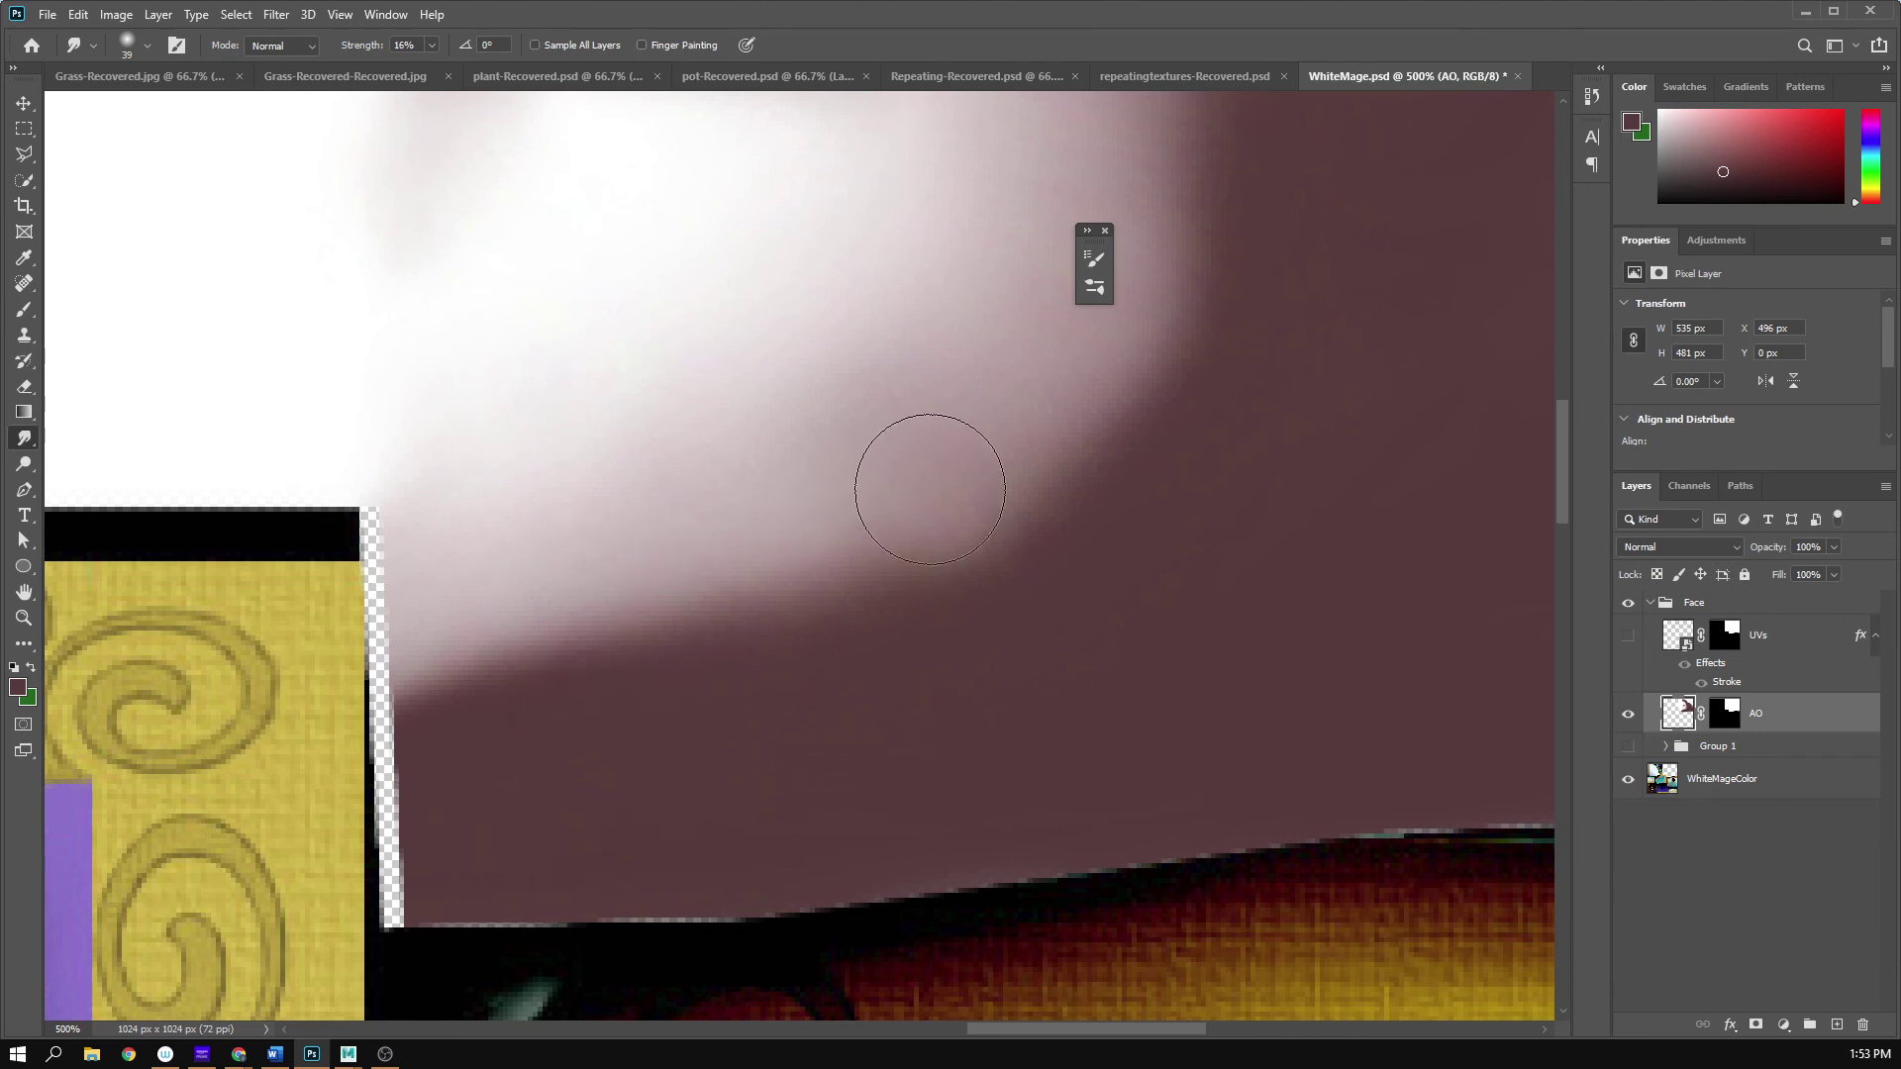
drag(429, 668, 916, 526)
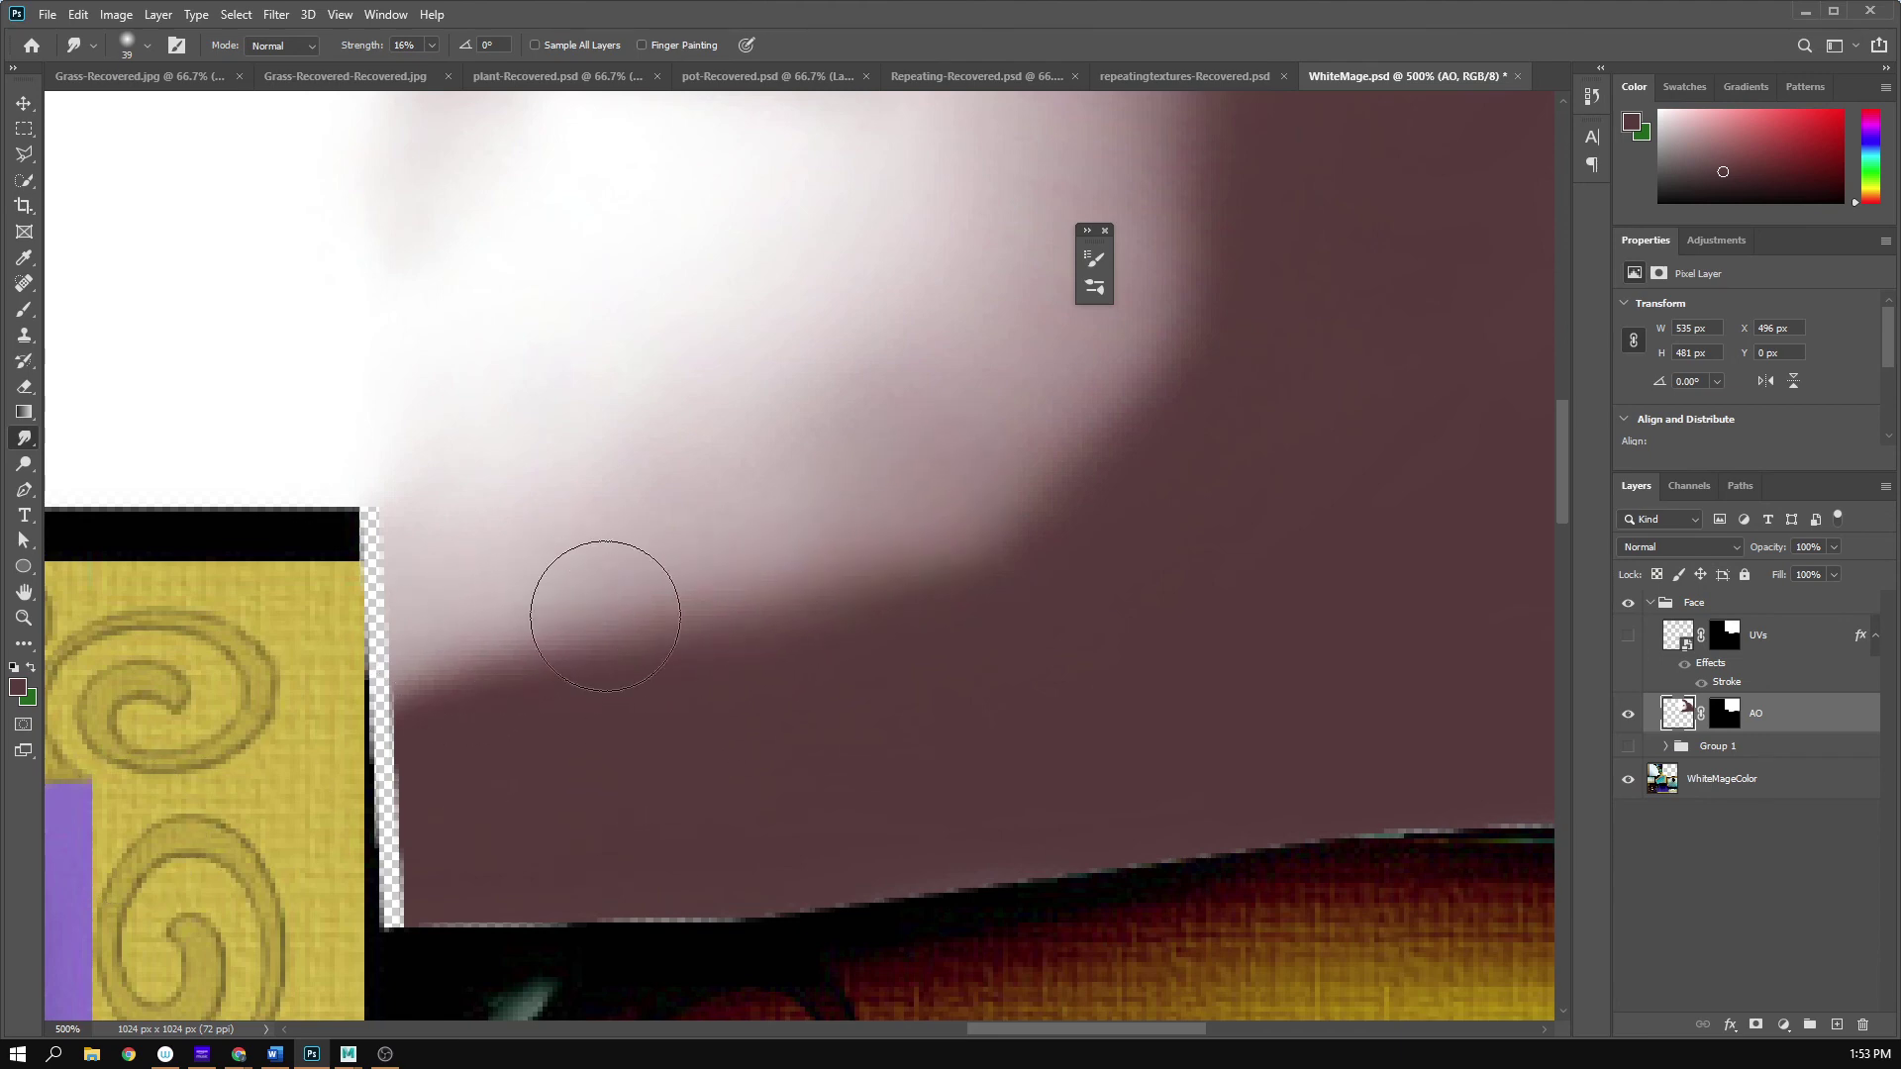
drag(1066, 594, 937, 835)
key(z)
alt+click(938, 835)
alt+click(940, 835)
alt+click(942, 835)
key(ctrl+s)
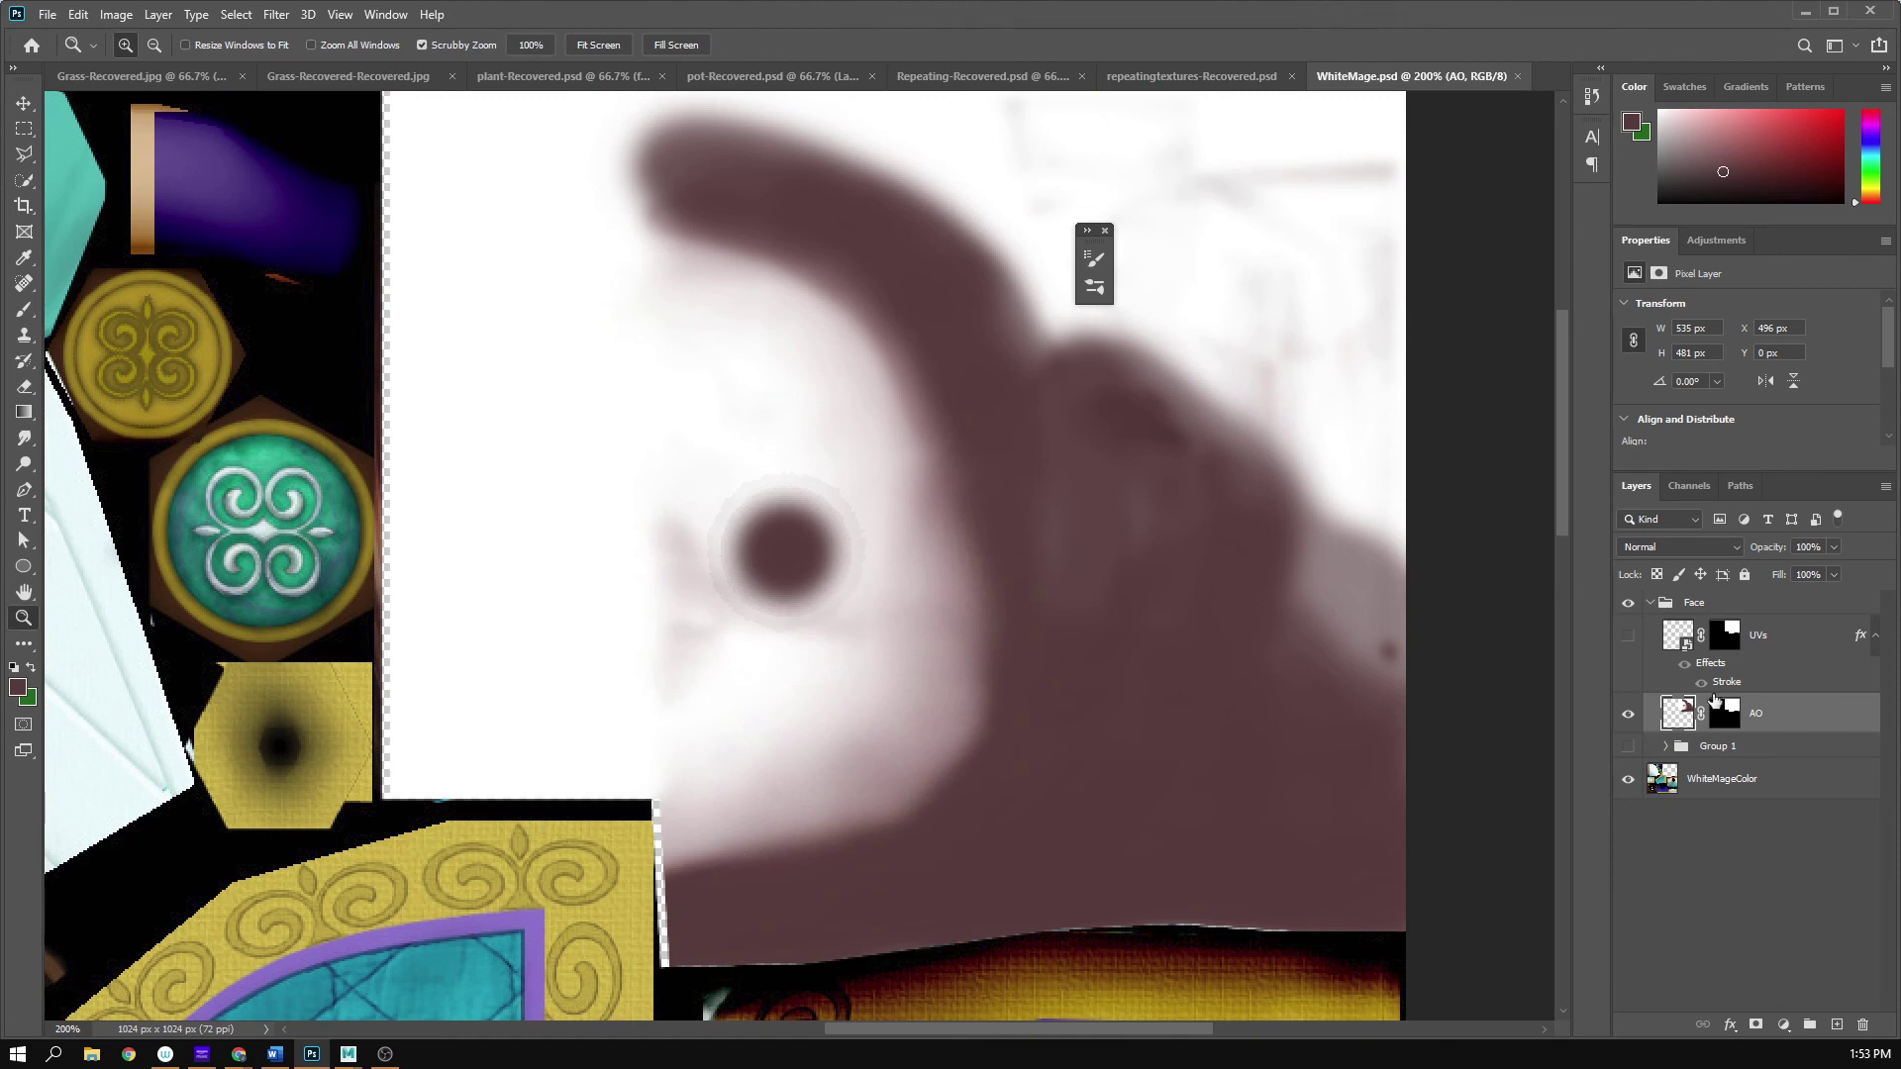
- Check the face shadows against the UVs layer, and inspect the jaw and cheek in Maya from the front and both sides
click(1626, 636)
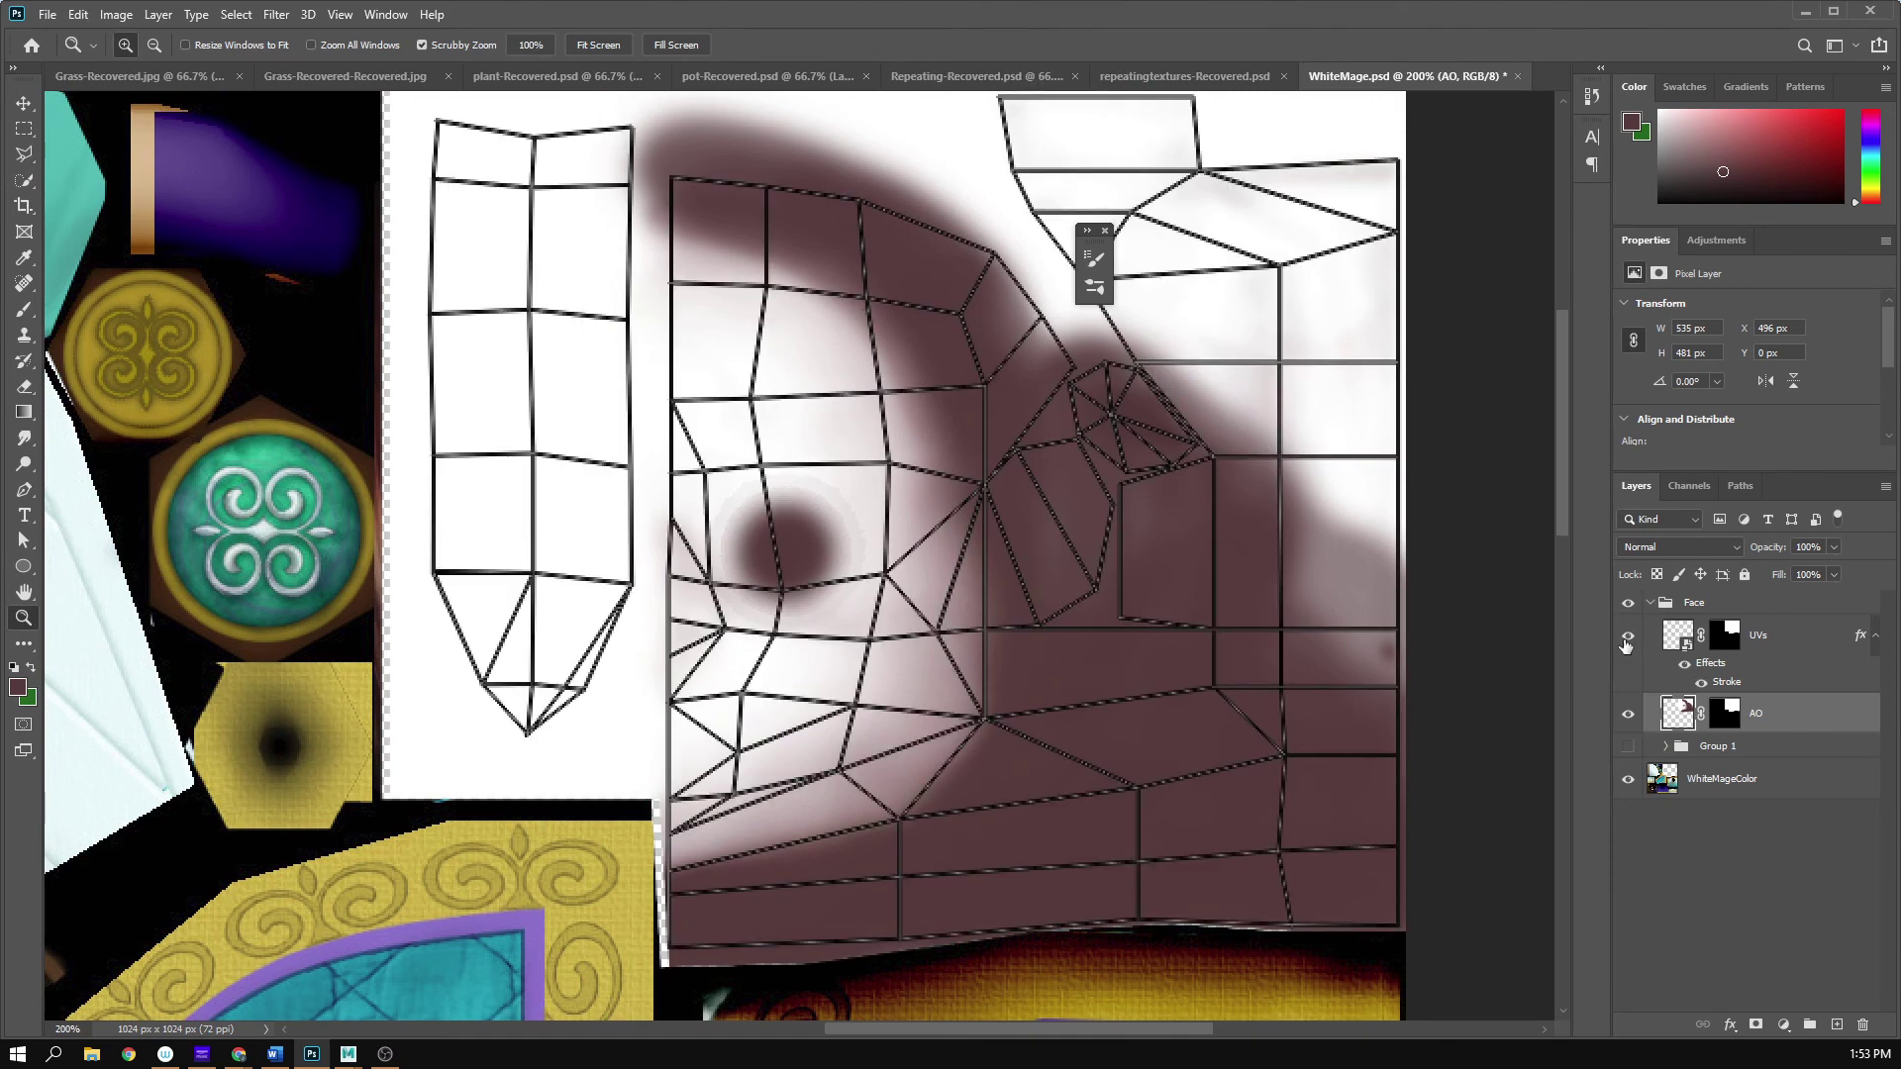
click(1626, 636)
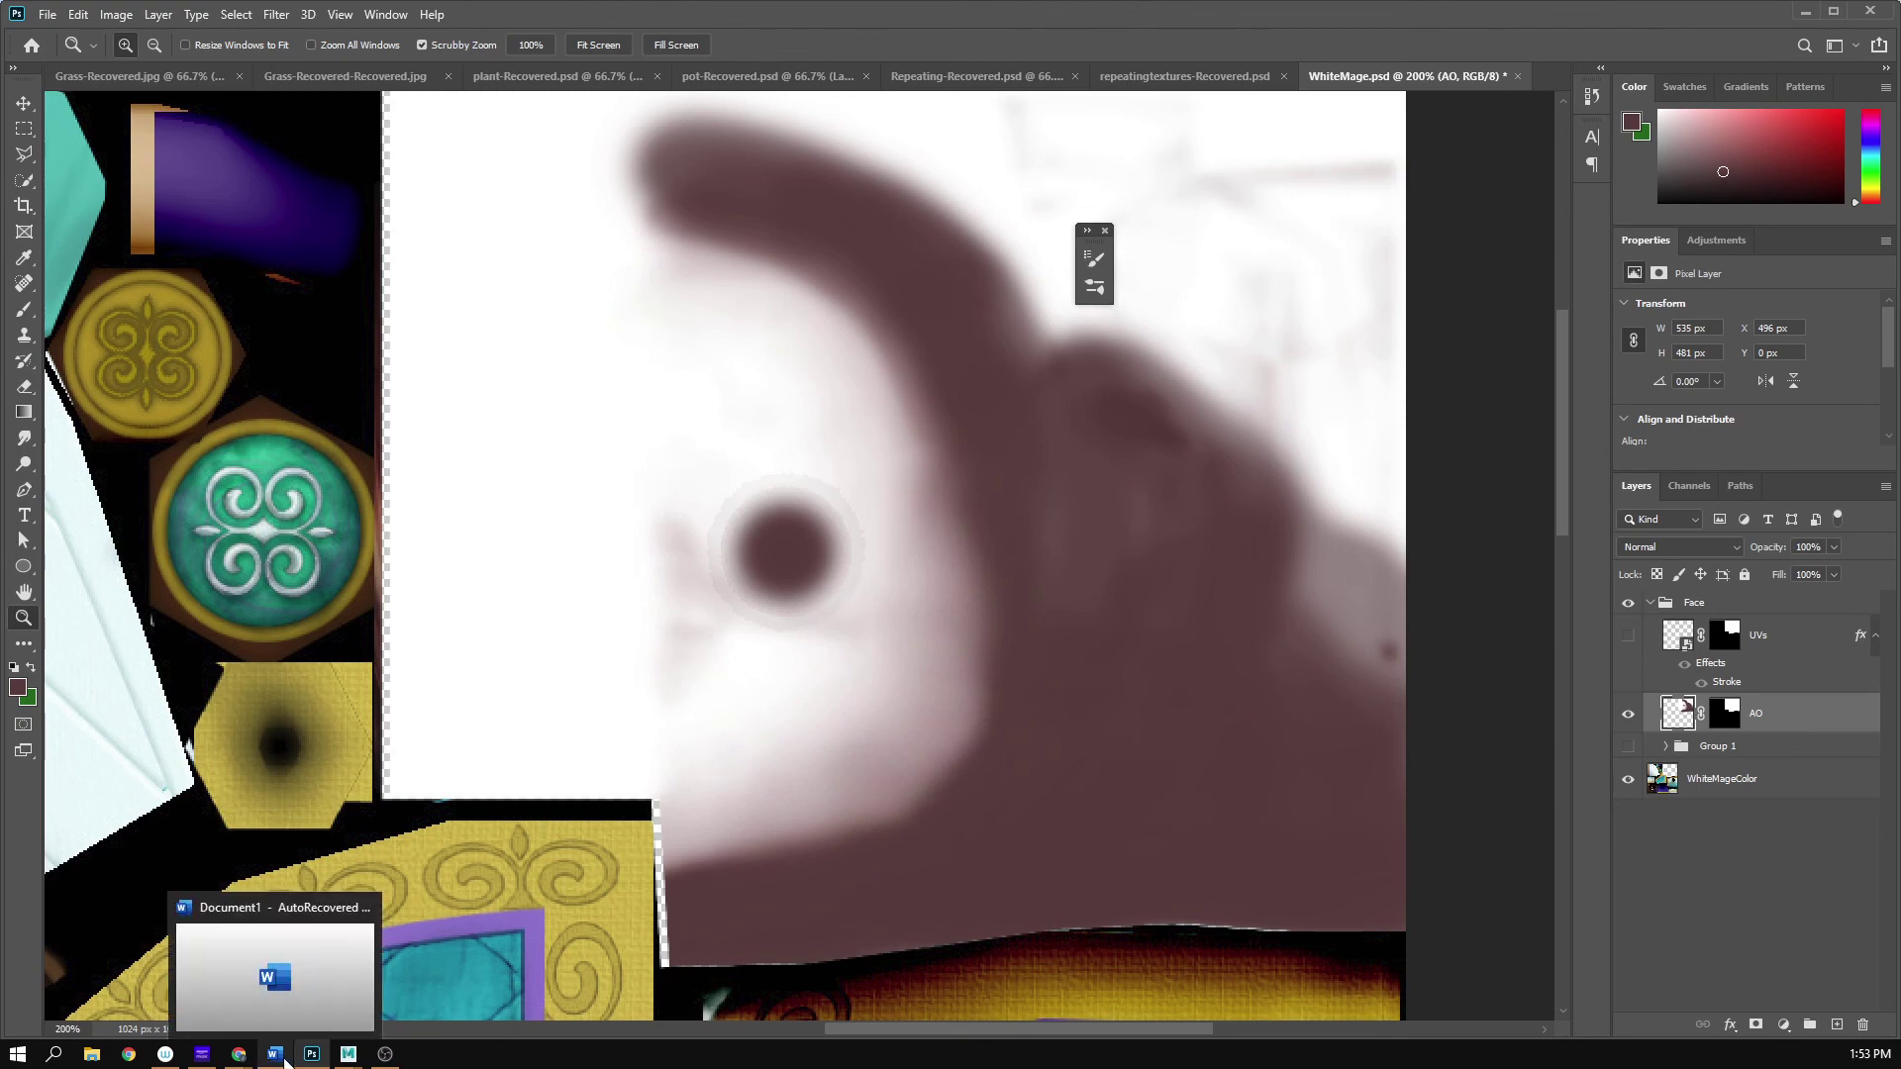
mouse_move(349, 1053)
click(401, 990)
alt+drag(926, 613, 763, 620)
alt+right_drag(764, 620, 989, 573)
alt+drag(861, 584, 632, 581)
alt+right_drag(632, 581, 1208, 614)
alt+drag(821, 604, 1020, 617)
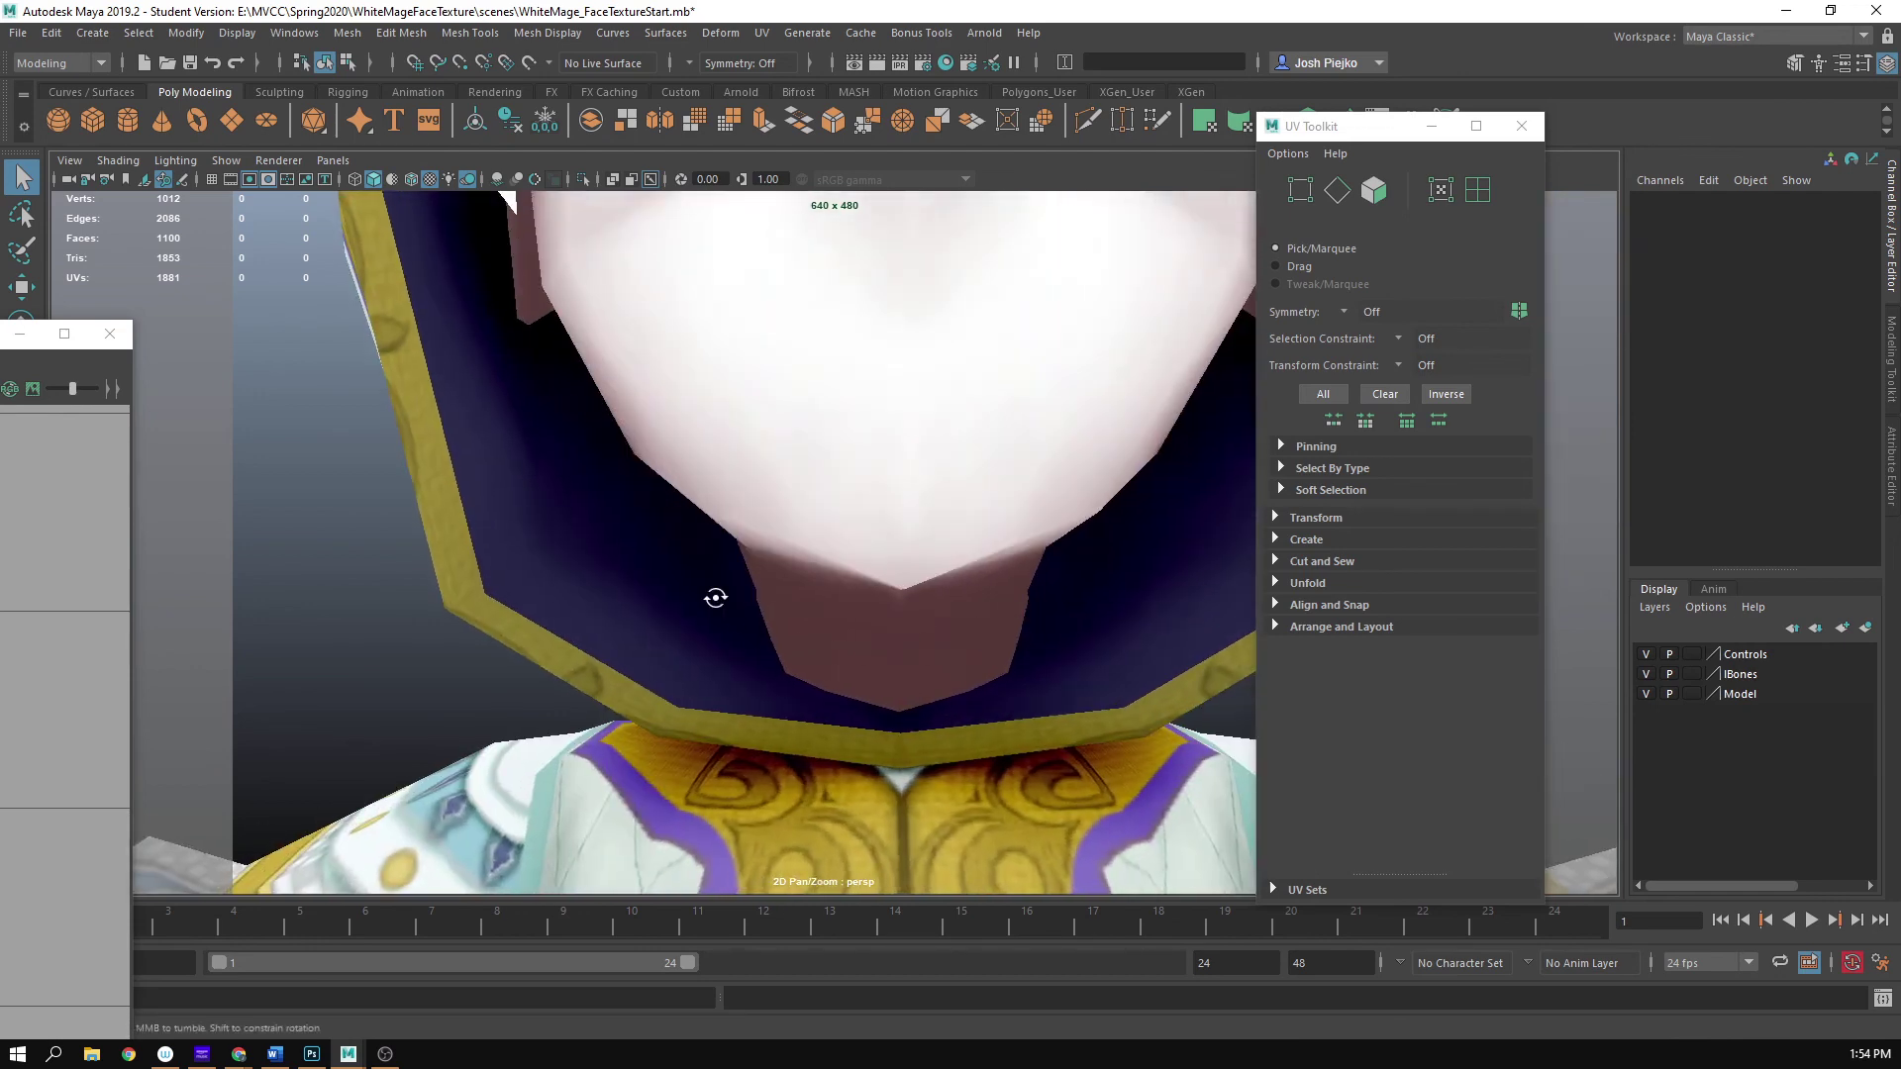
alt+drag(713, 599, 662, 585)
alt+right_drag(546, 486, 501, 536)
alt+drag(501, 537, 578, 508)
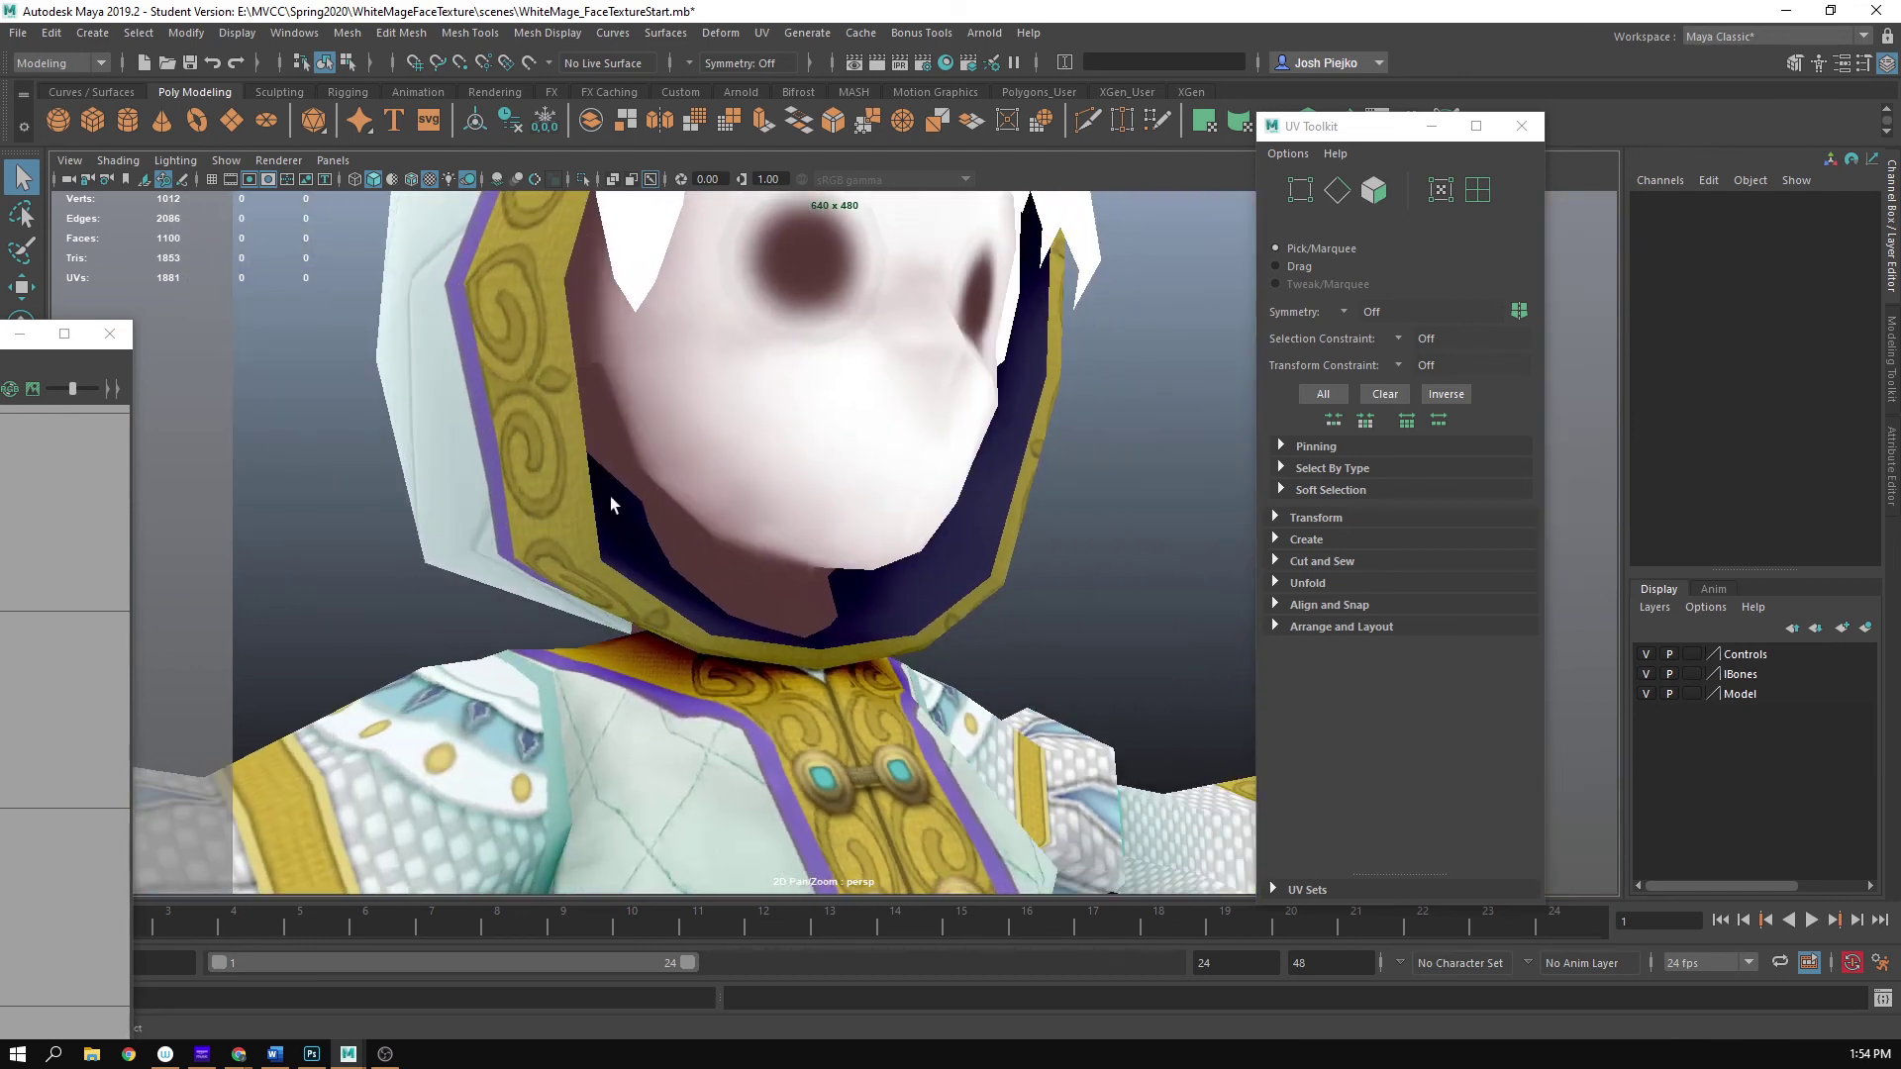
- Return to Photoshop and add a new layer named "shadow" above the AO layer
click(1787, 11)
alt+click(1064, 598)
alt+click(1064, 597)
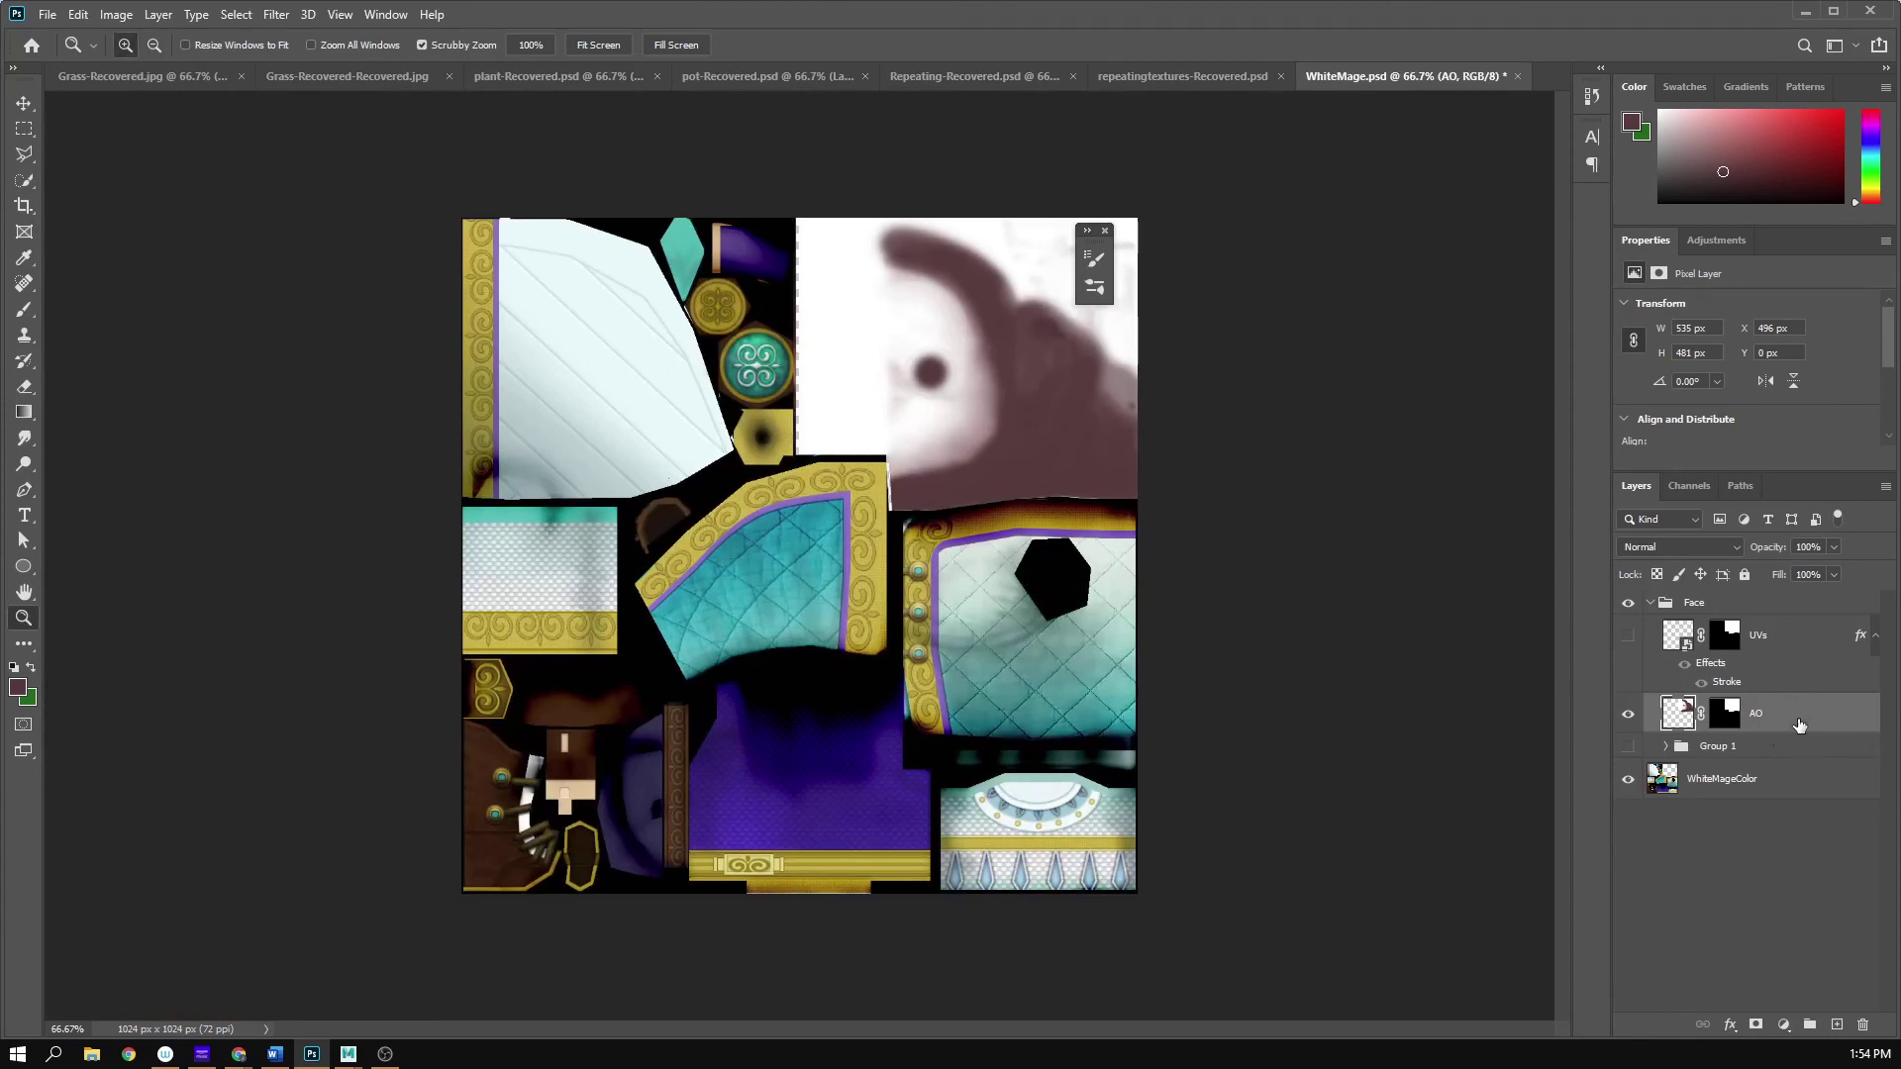
click(1836, 1026)
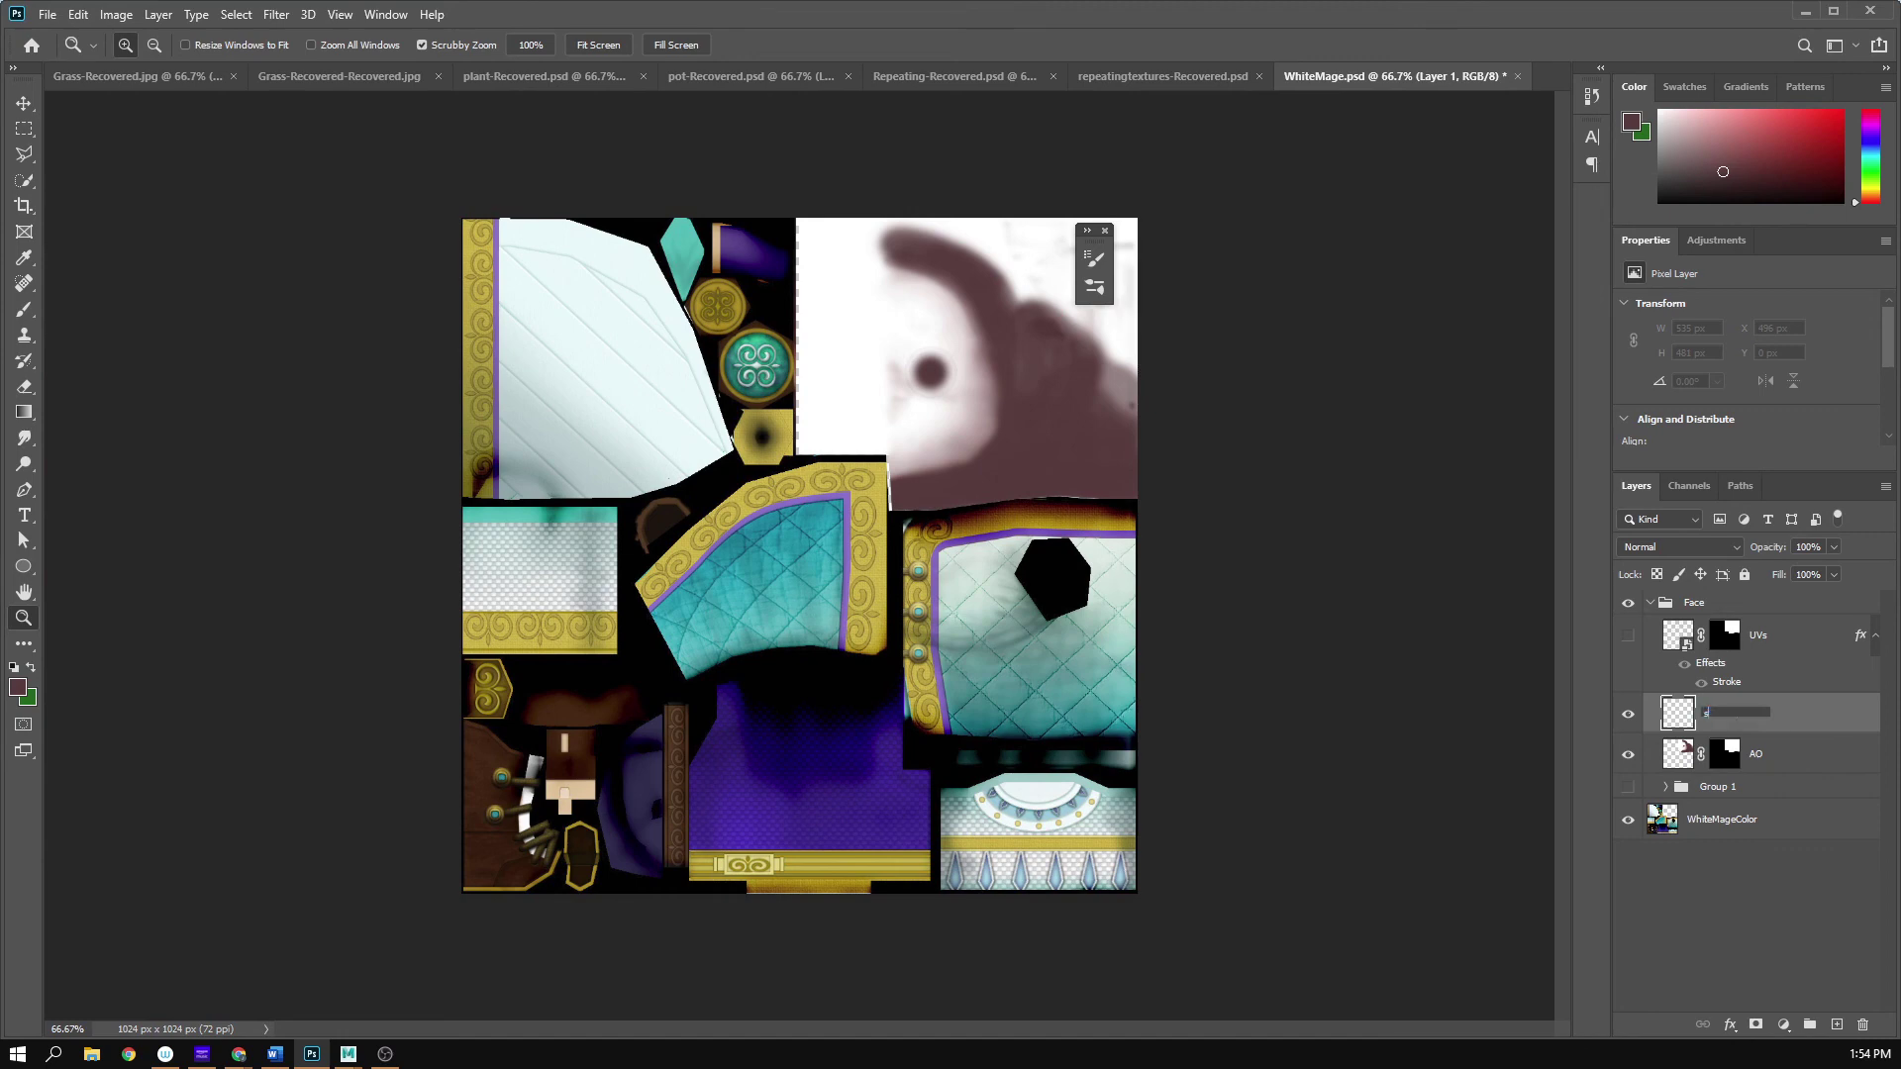
key(Return)
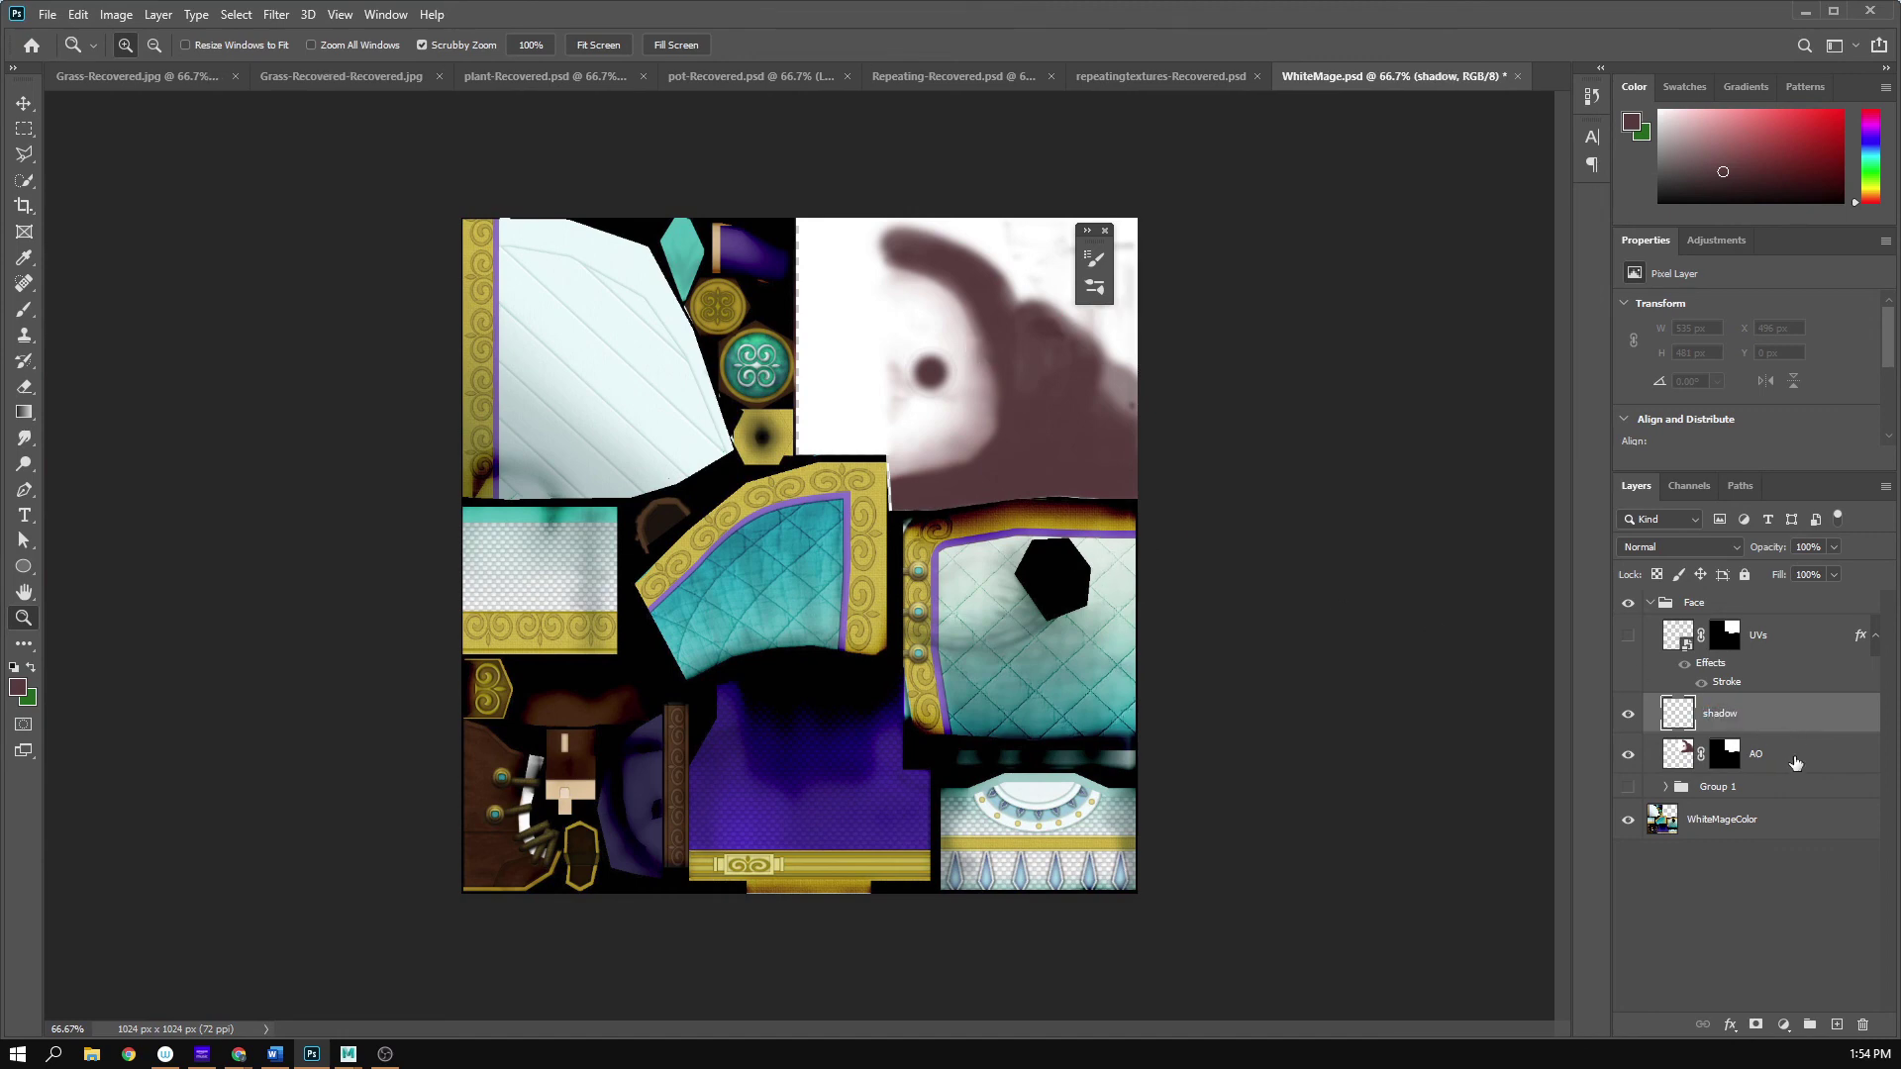
- With the shadow layer active, set the foreground color to a dark blue-purple sampled from the purple cloth's shaded area
click(1679, 763)
click(1070, 368)
drag(1021, 459, 895, 587)
click(649, 598)
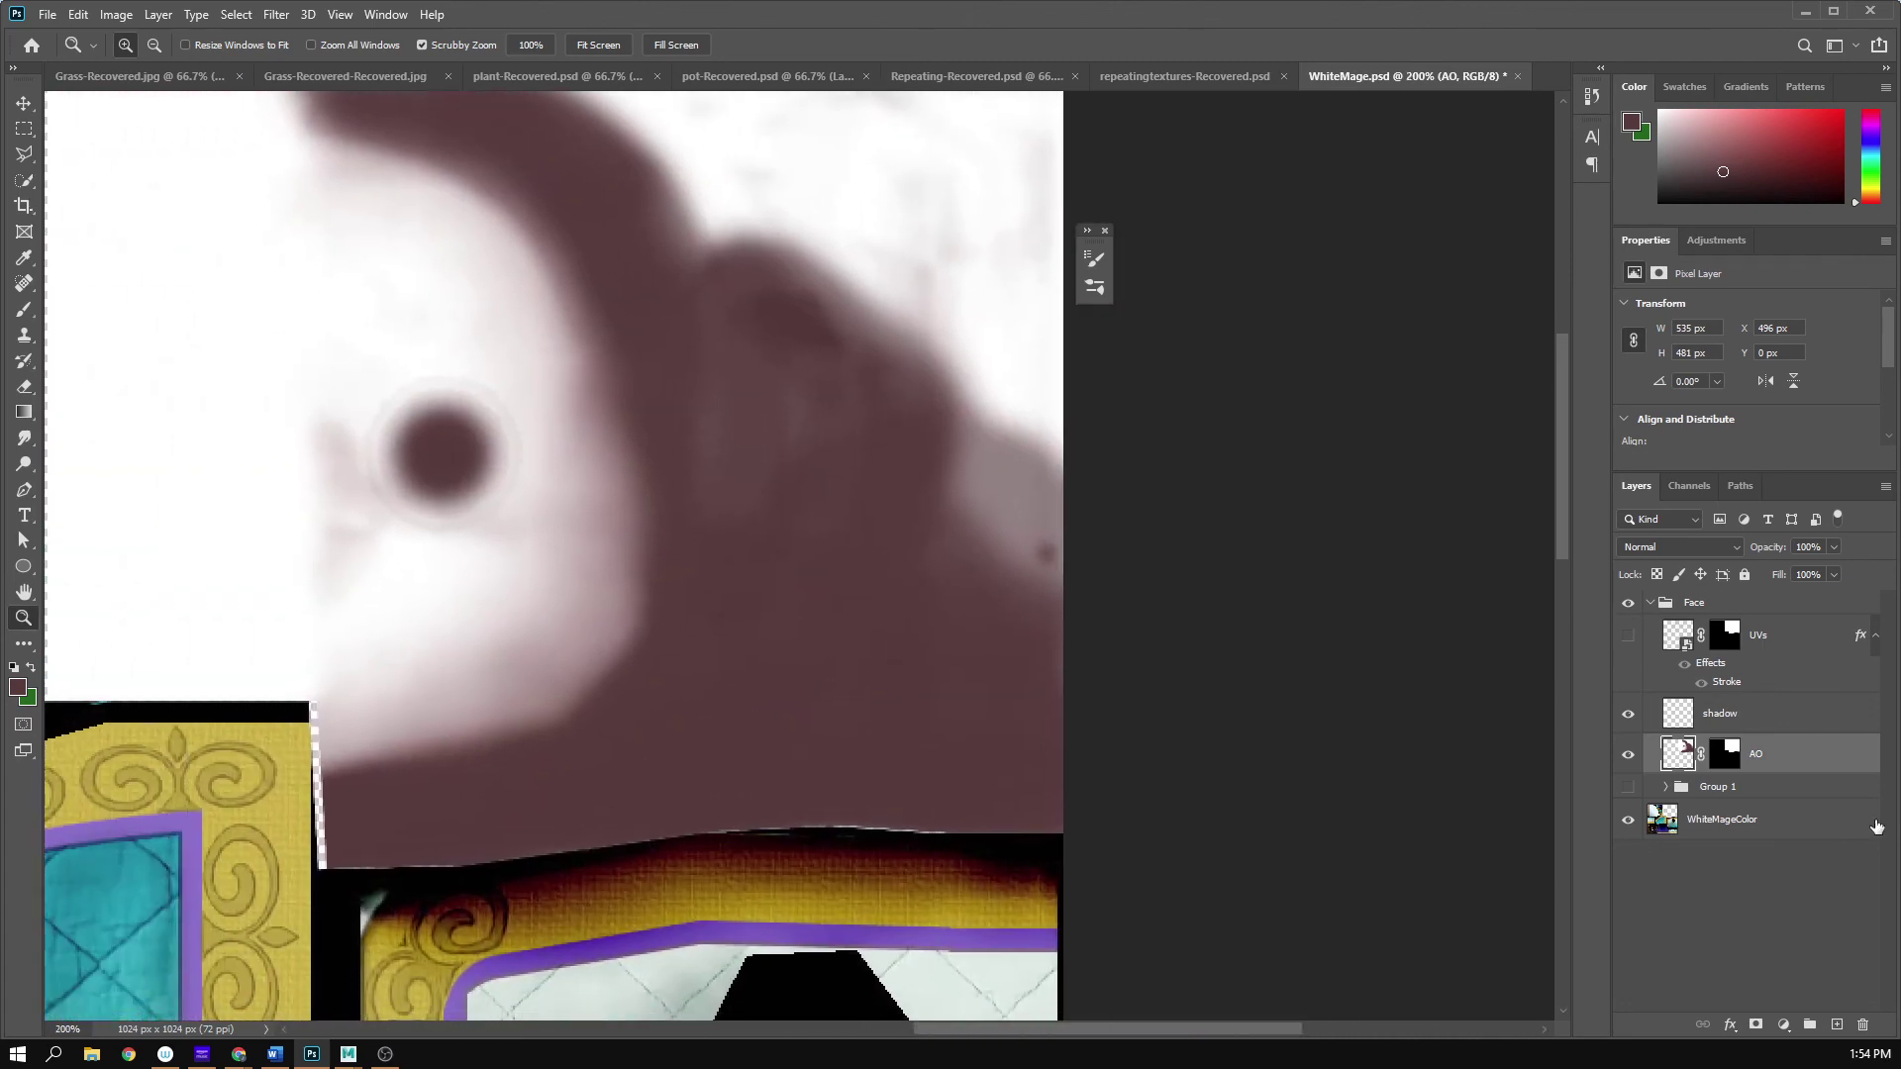
click(1770, 727)
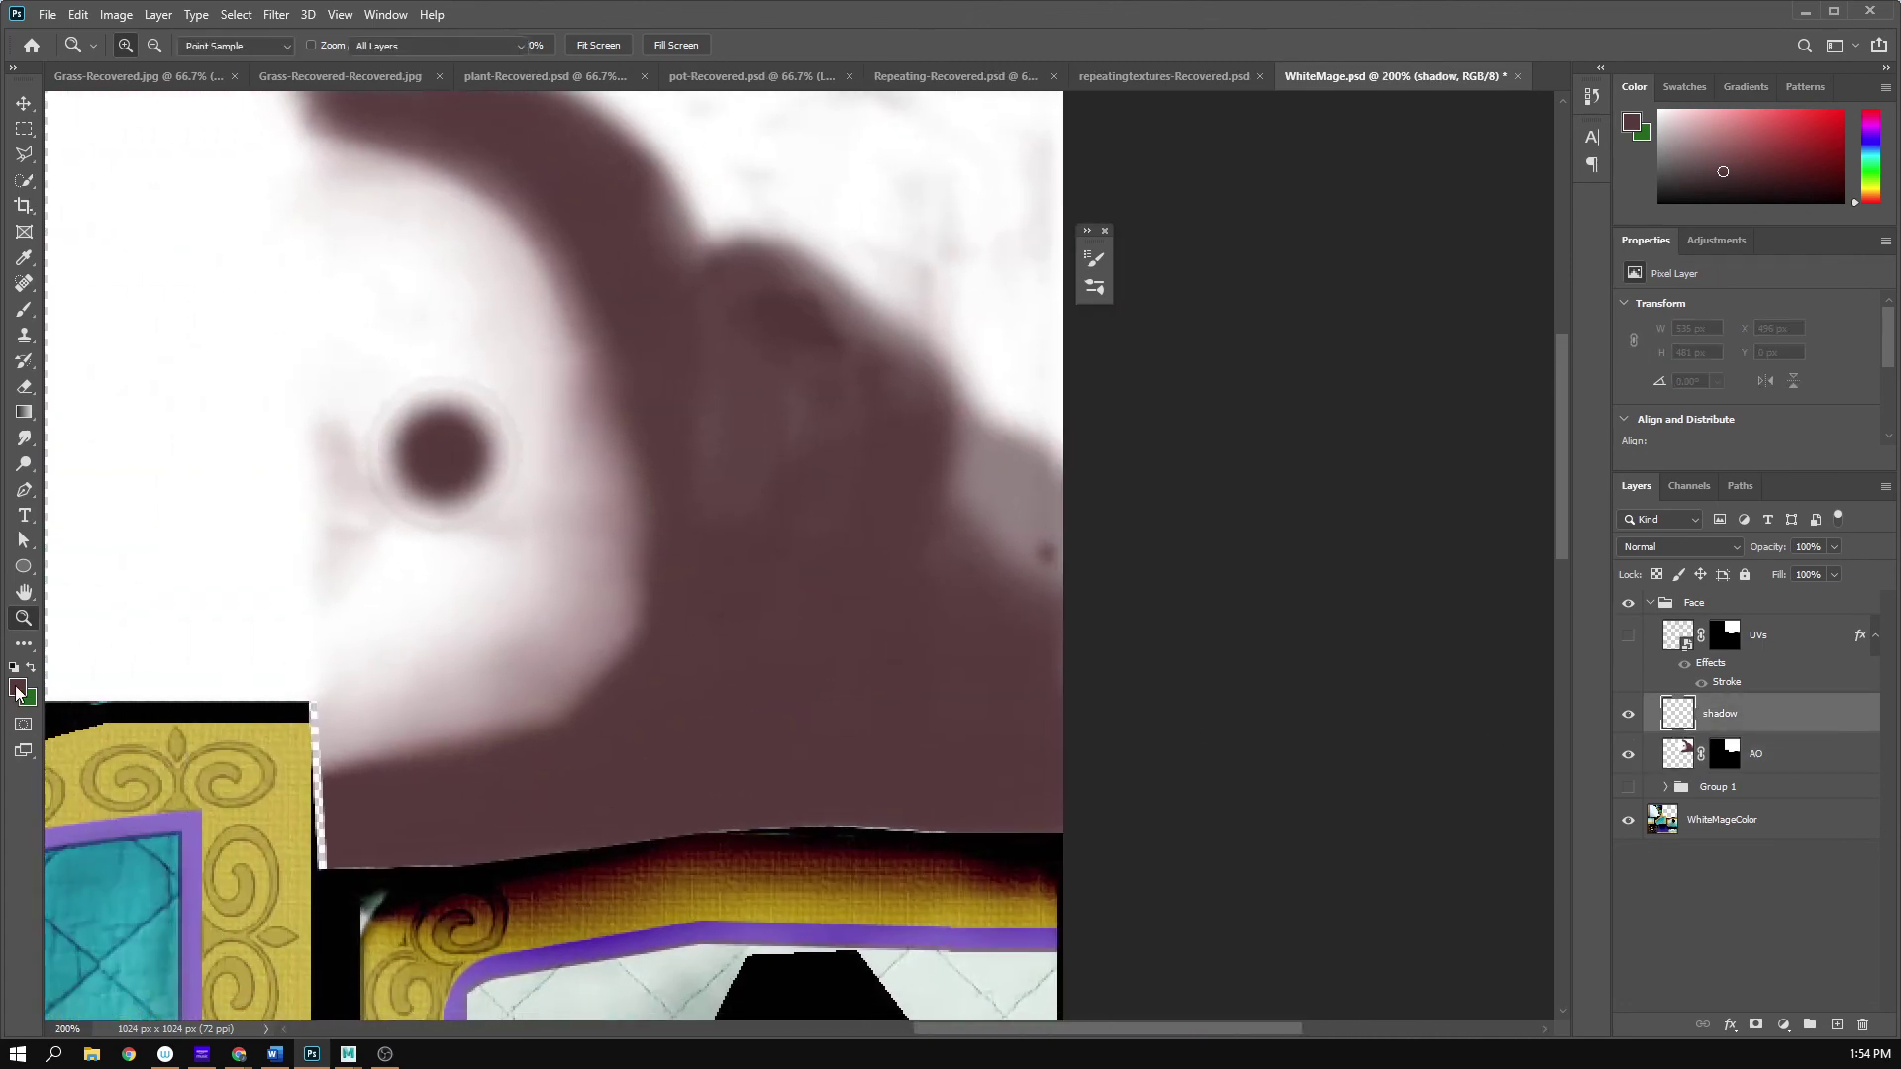
click(17, 690)
click(1324, 754)
drag(450, 770, 1680, 337)
drag(755, 1008, 232, 362)
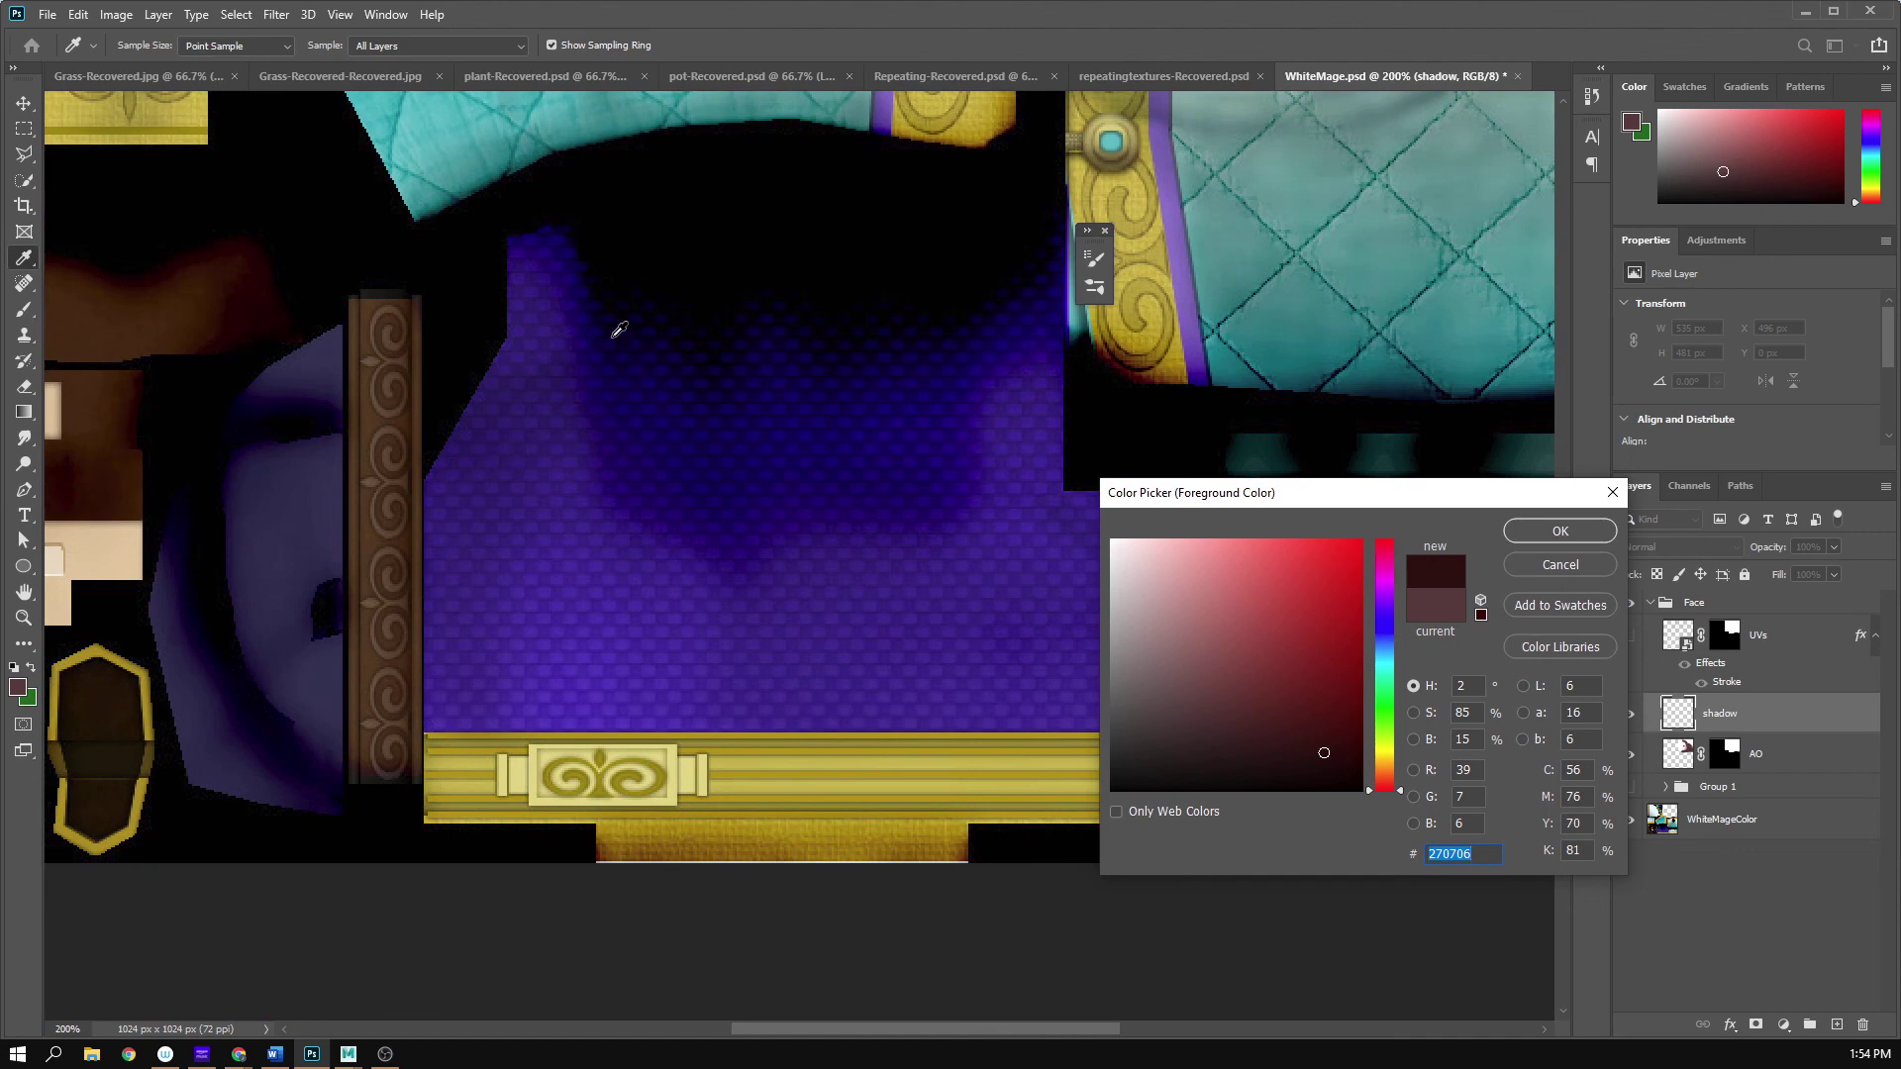
click(619, 330)
drag(641, 342, 605, 340)
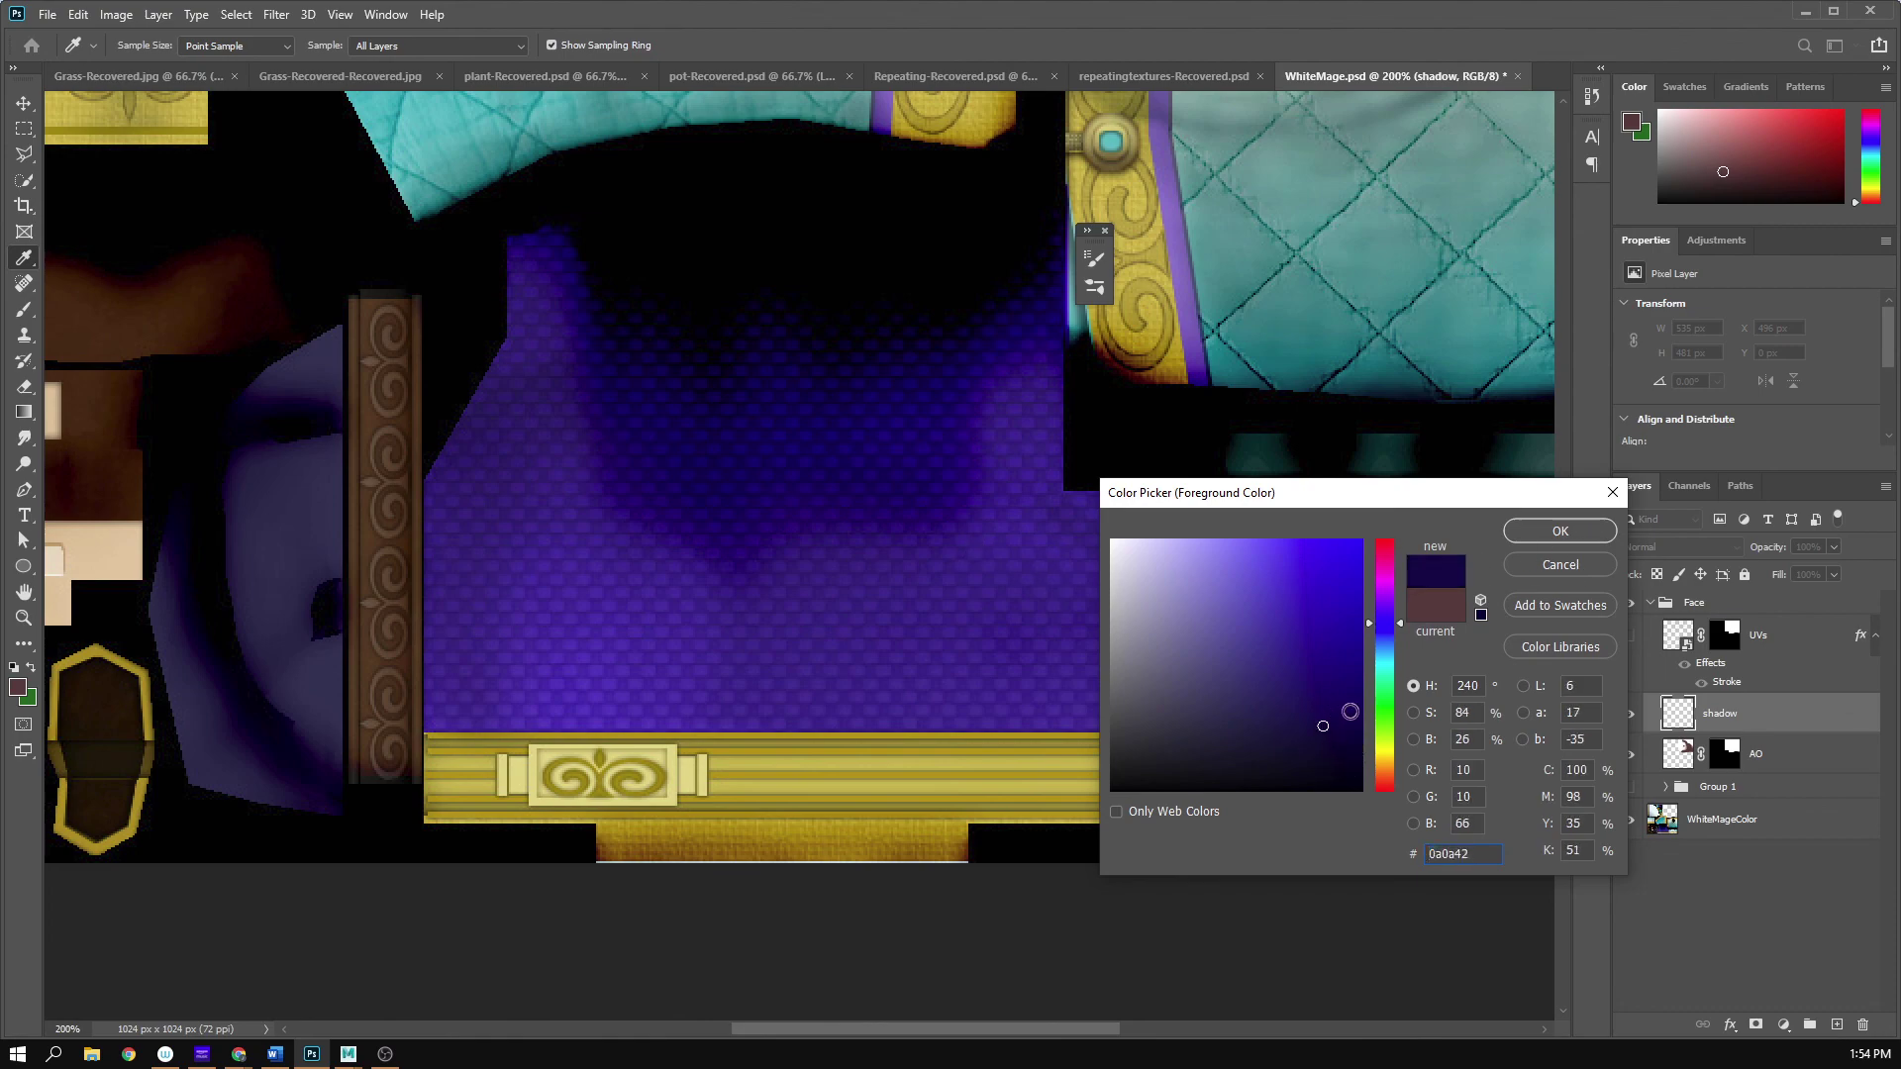
click(1524, 540)
- Set the shadow layer's blend mode to Multiply and show the UVs layer over the face texture
drag(925, 412, 1023, 674)
click(1712, 543)
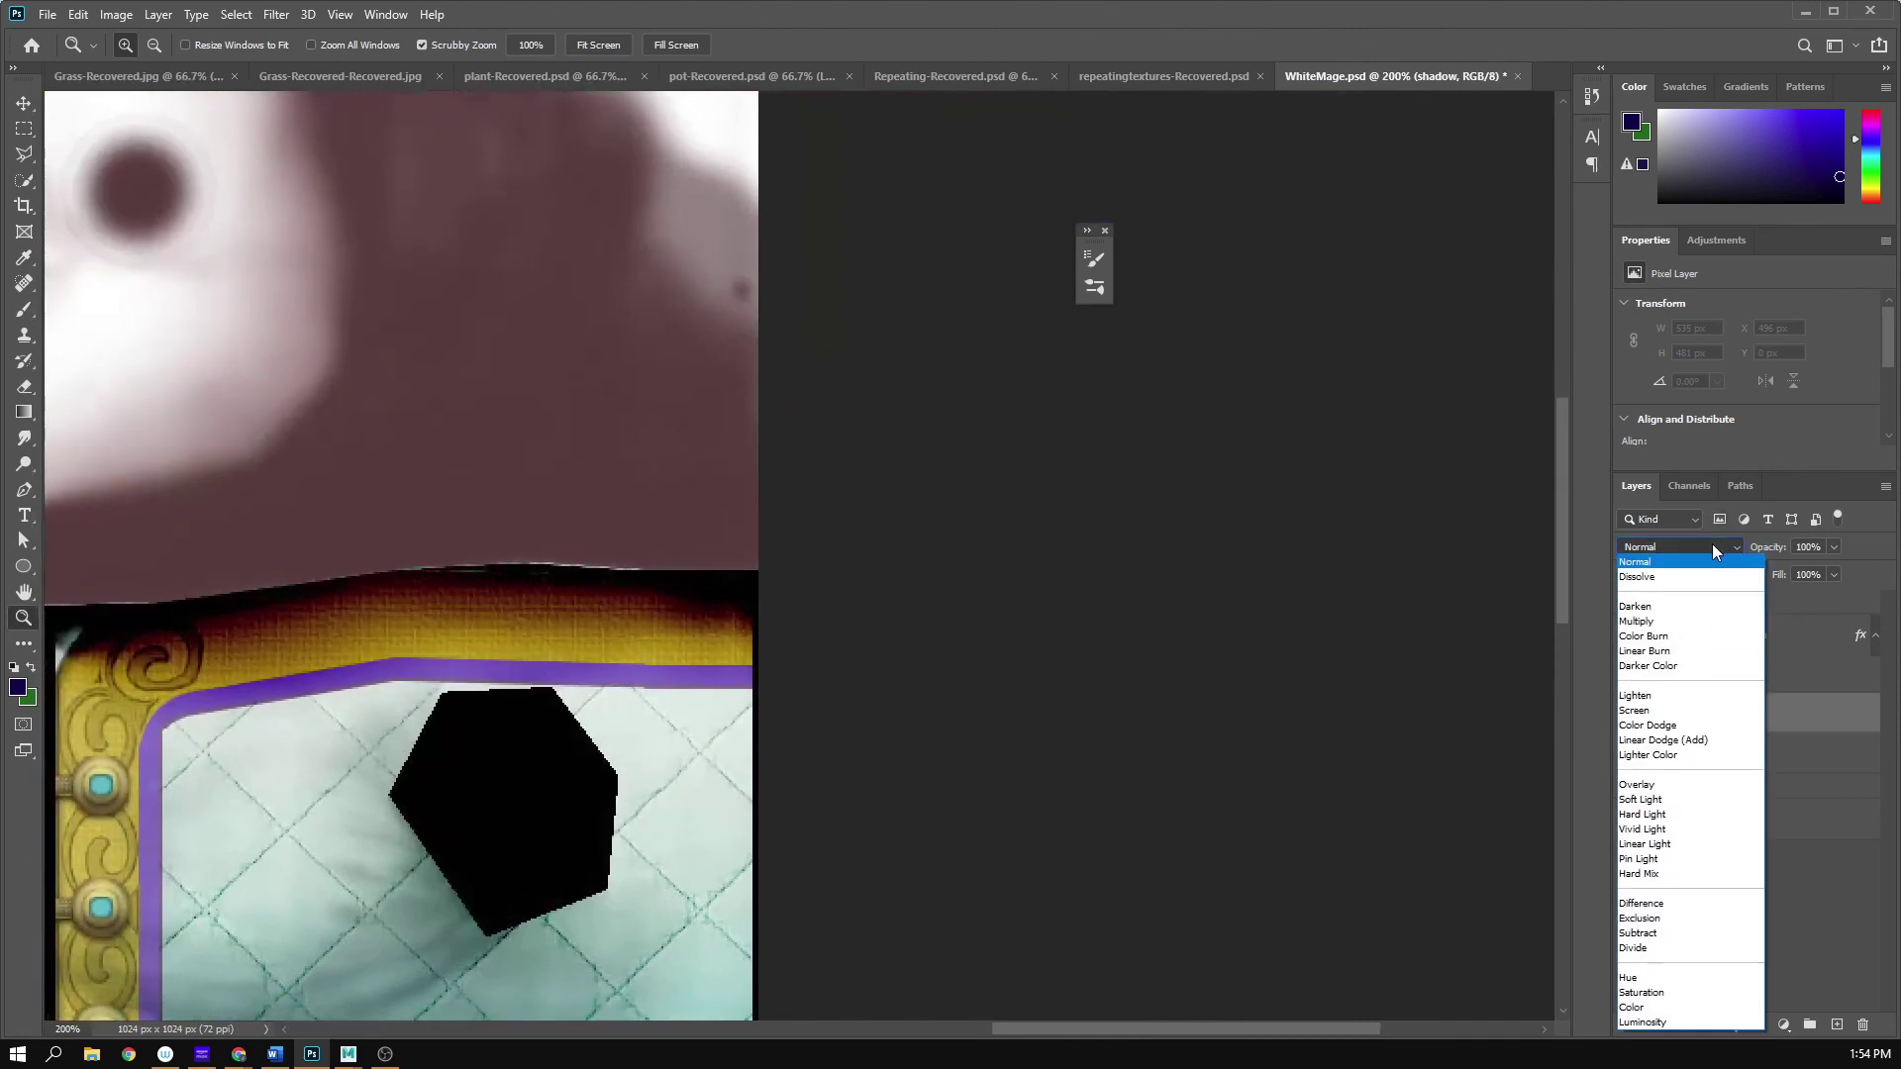
click(1686, 615)
click(1627, 634)
scroll(1069, 565, left, 5)
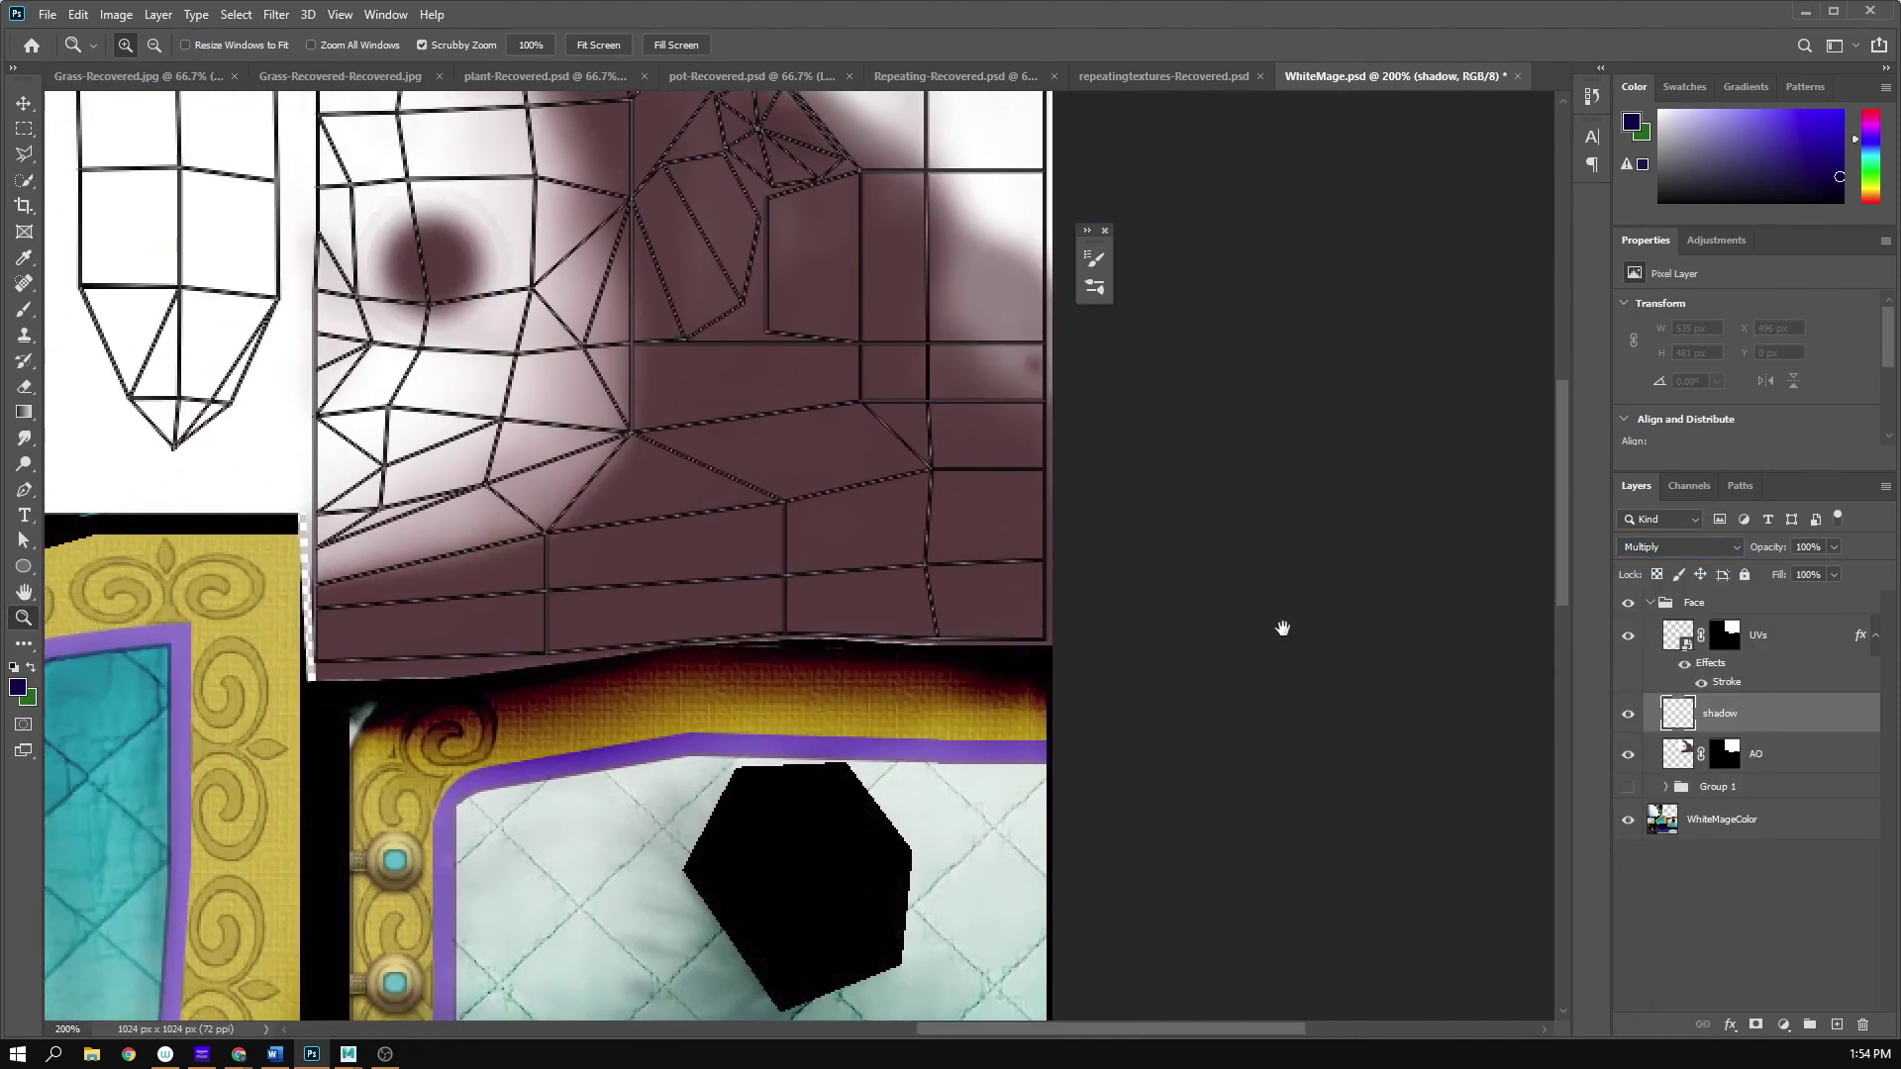
scroll(1284, 628, up, 2)
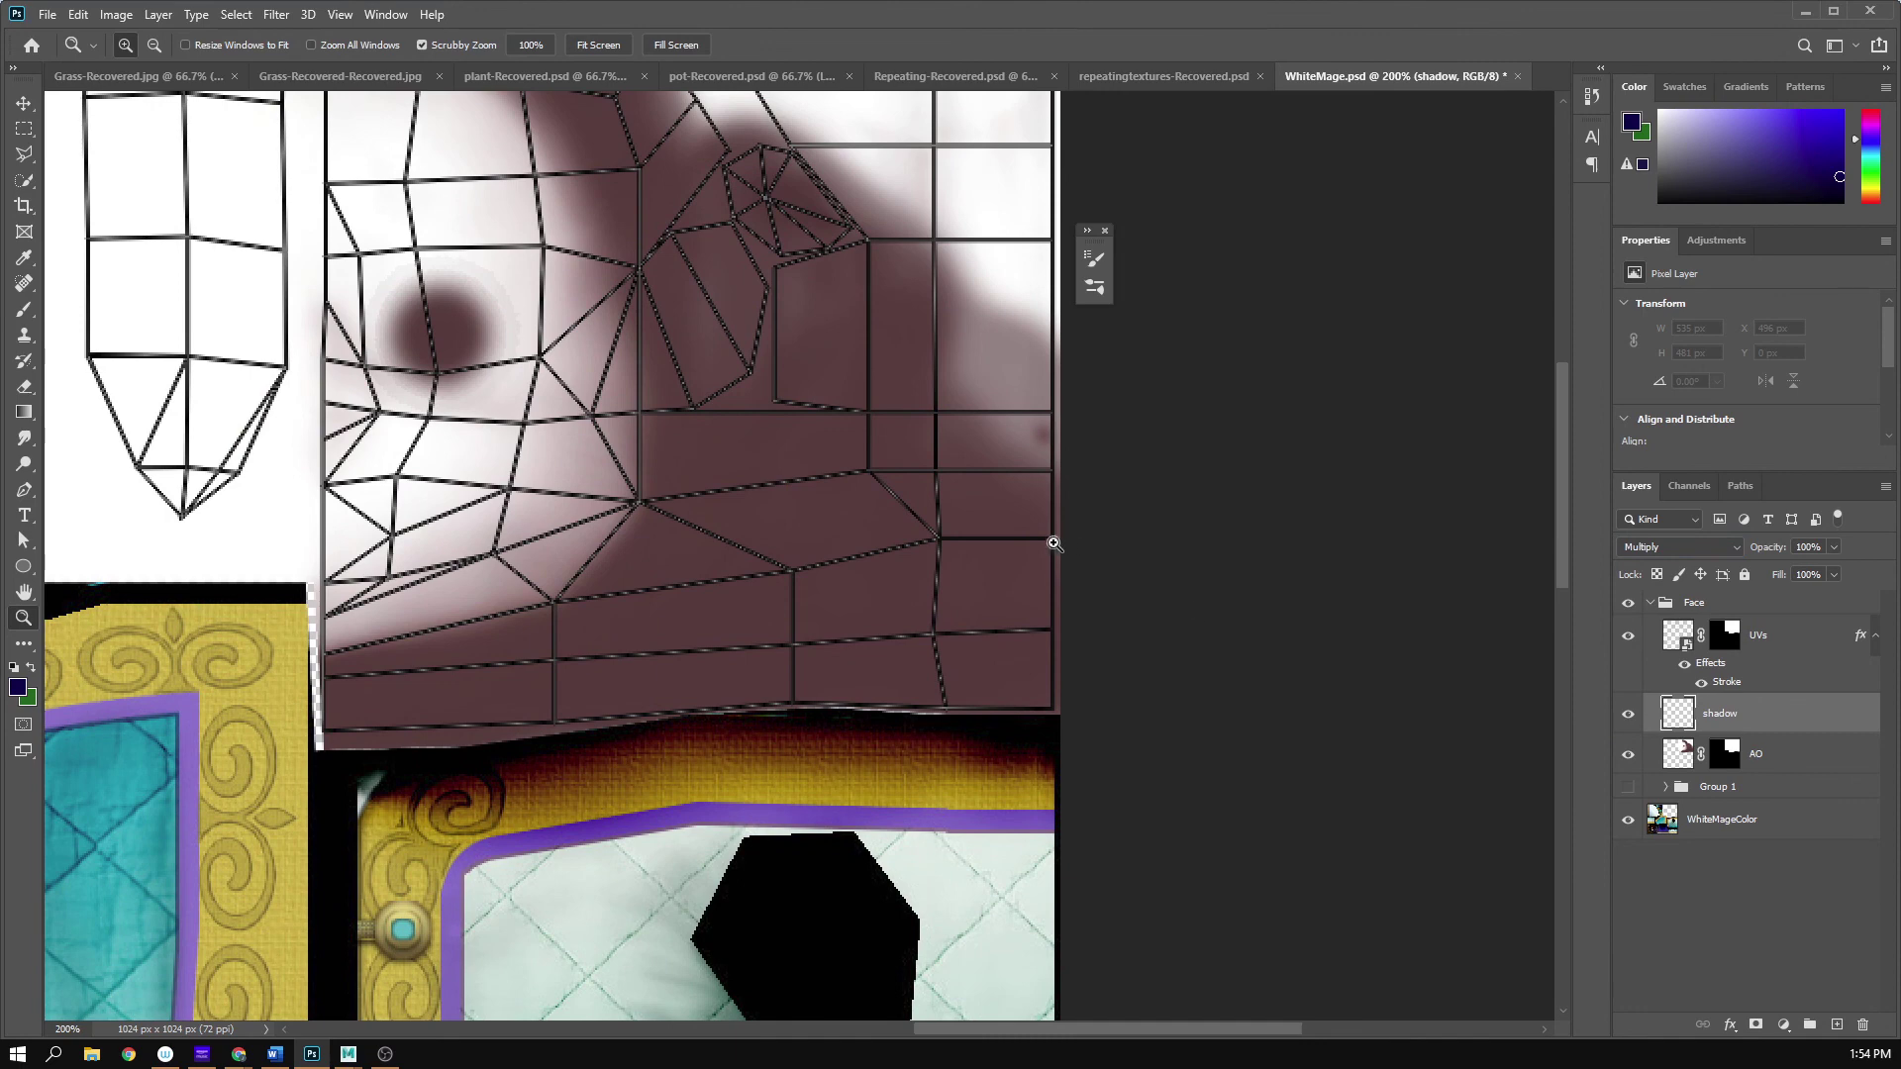
- Enlarge the Soft Round brush and paint a dark blue shadow along the outer edge of the head UVs
key(b)
right_click(677, 476)
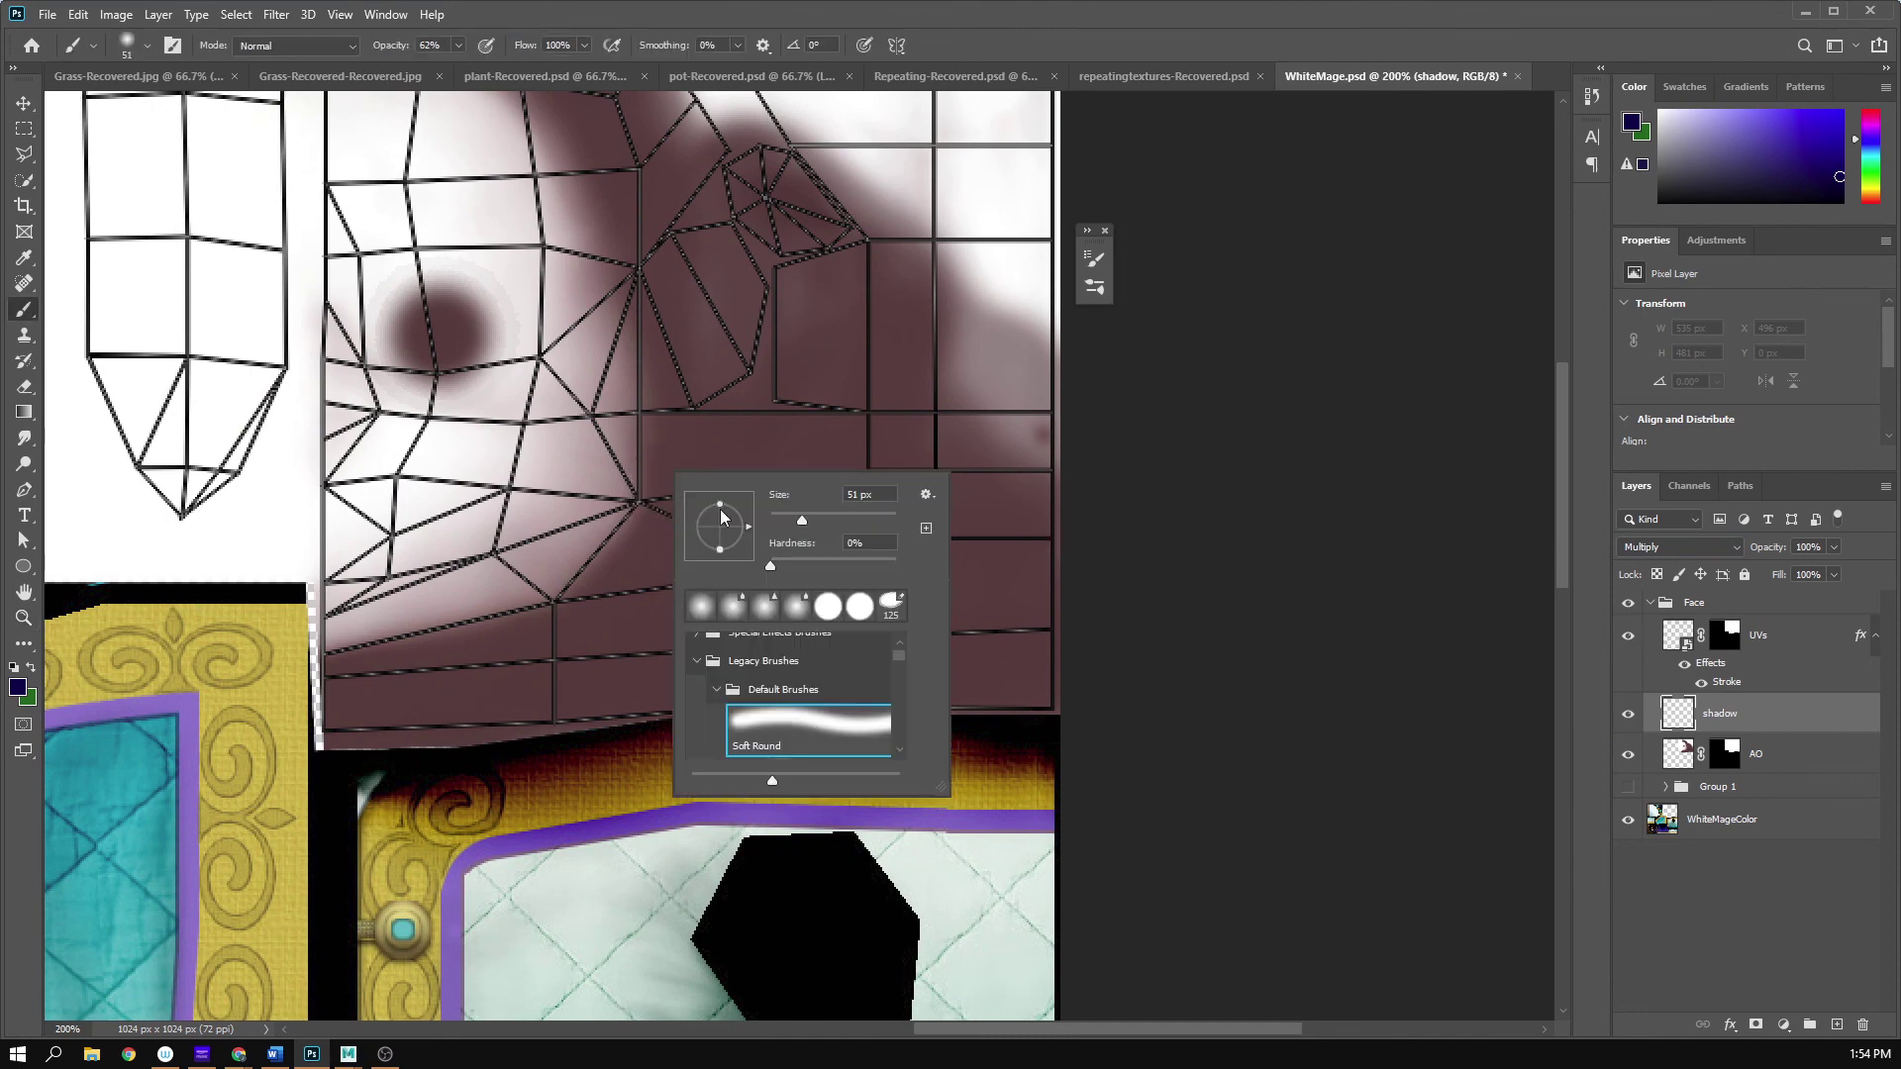
key(bracketleft)
key(Return)
right_click(748, 424)
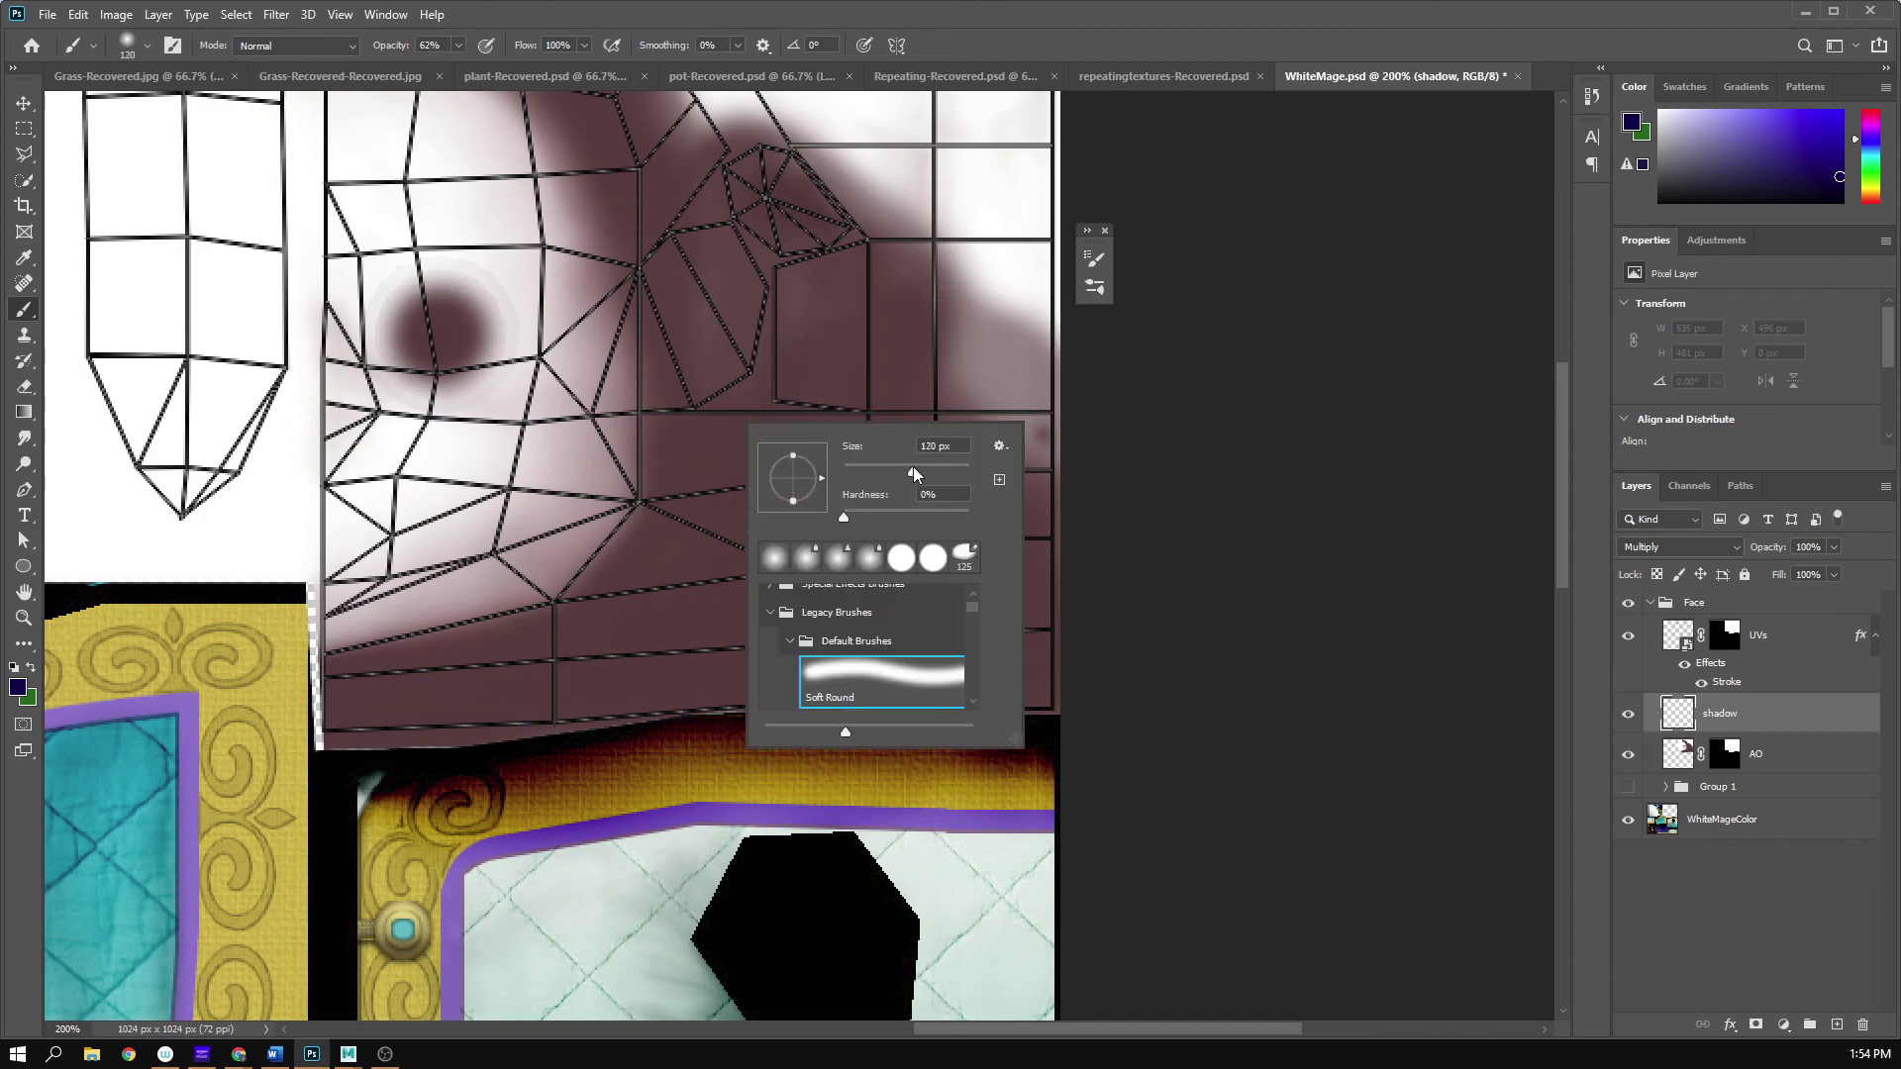
drag(940, 474, 949, 474)
click(1277, 547)
drag(1321, 597, 1277, 754)
mouse_move(1106, 723)
mouse_down()
mouse_move(1082, 721)
mouse_move(1204, 687)
mouse_move(999, 648)
mouse_up()
- Try darkening the lower outer corner of the head UVs with an 84 px brush, and undo the strokes
right_click(1000, 650)
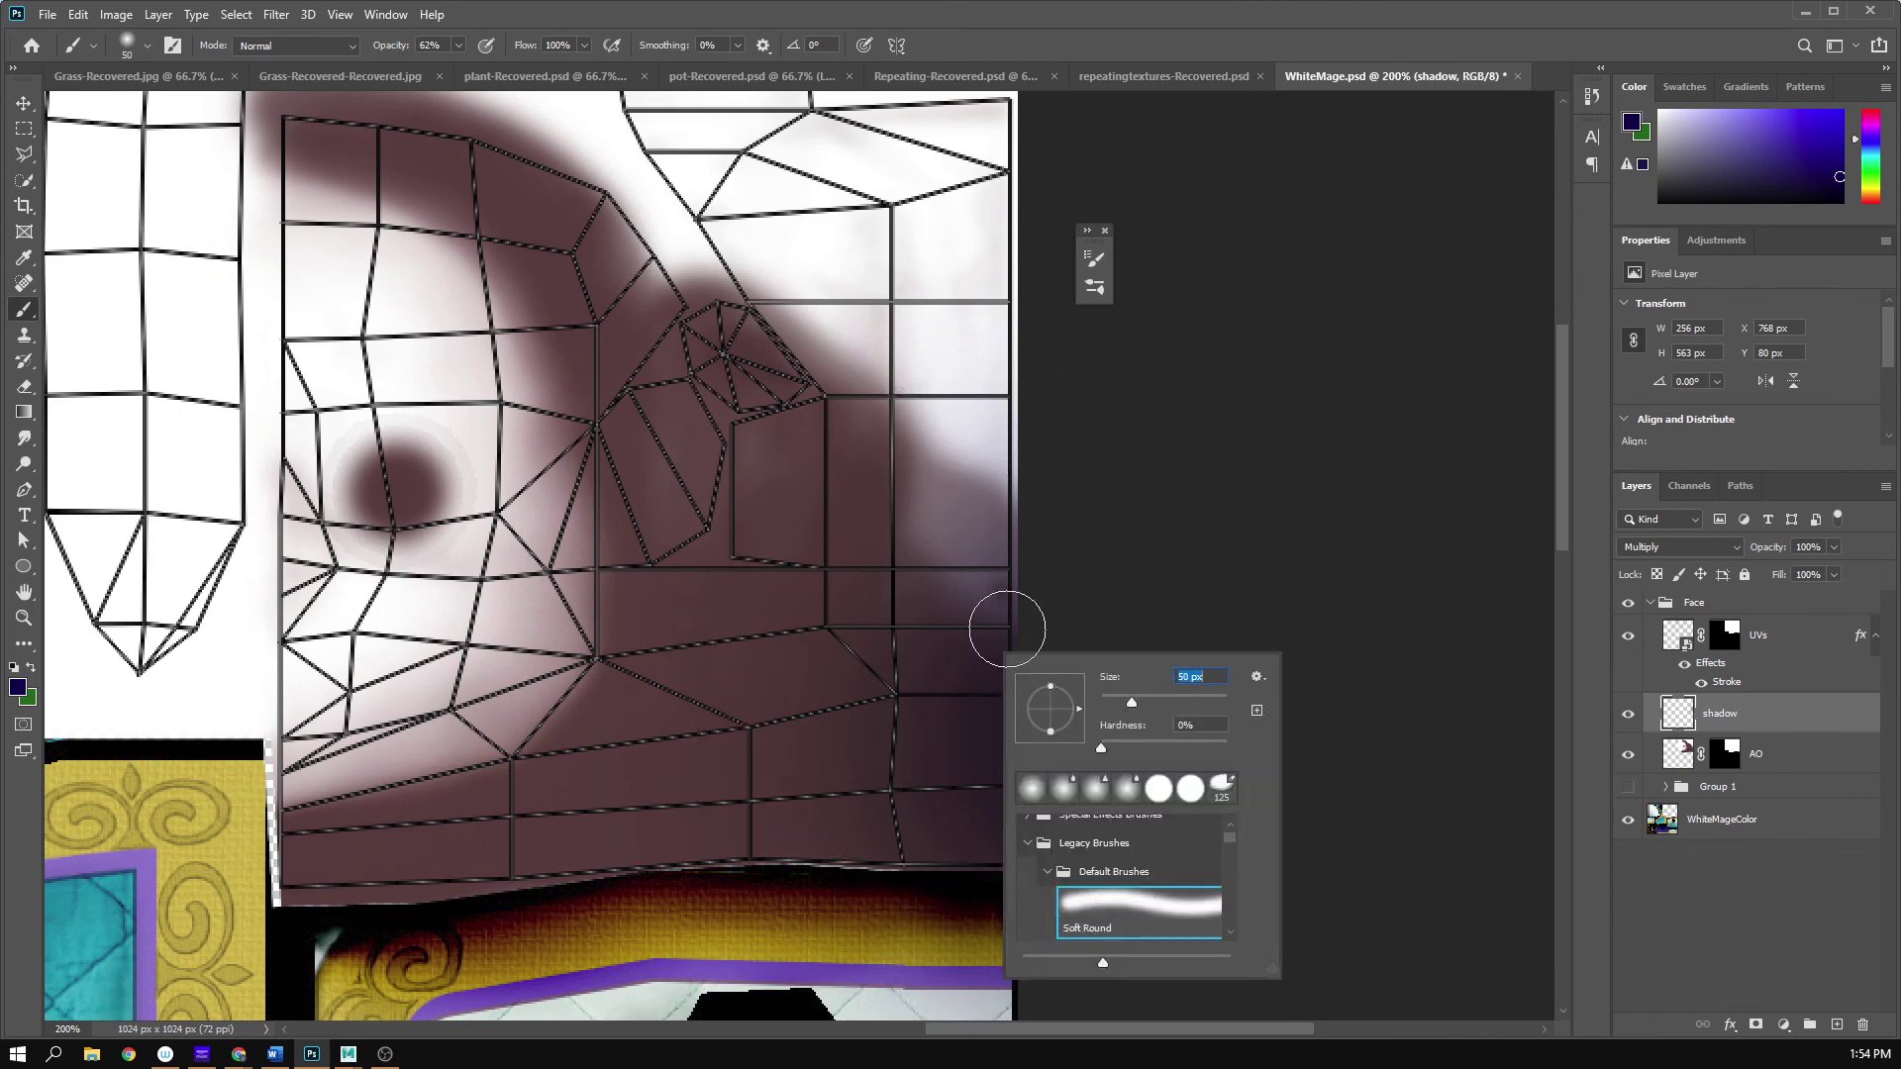
drag(1154, 704, 1151, 704)
mouse_move(874, 726)
mouse_down()
mouse_move(875, 806)
mouse_move(944, 812)
mouse_up()
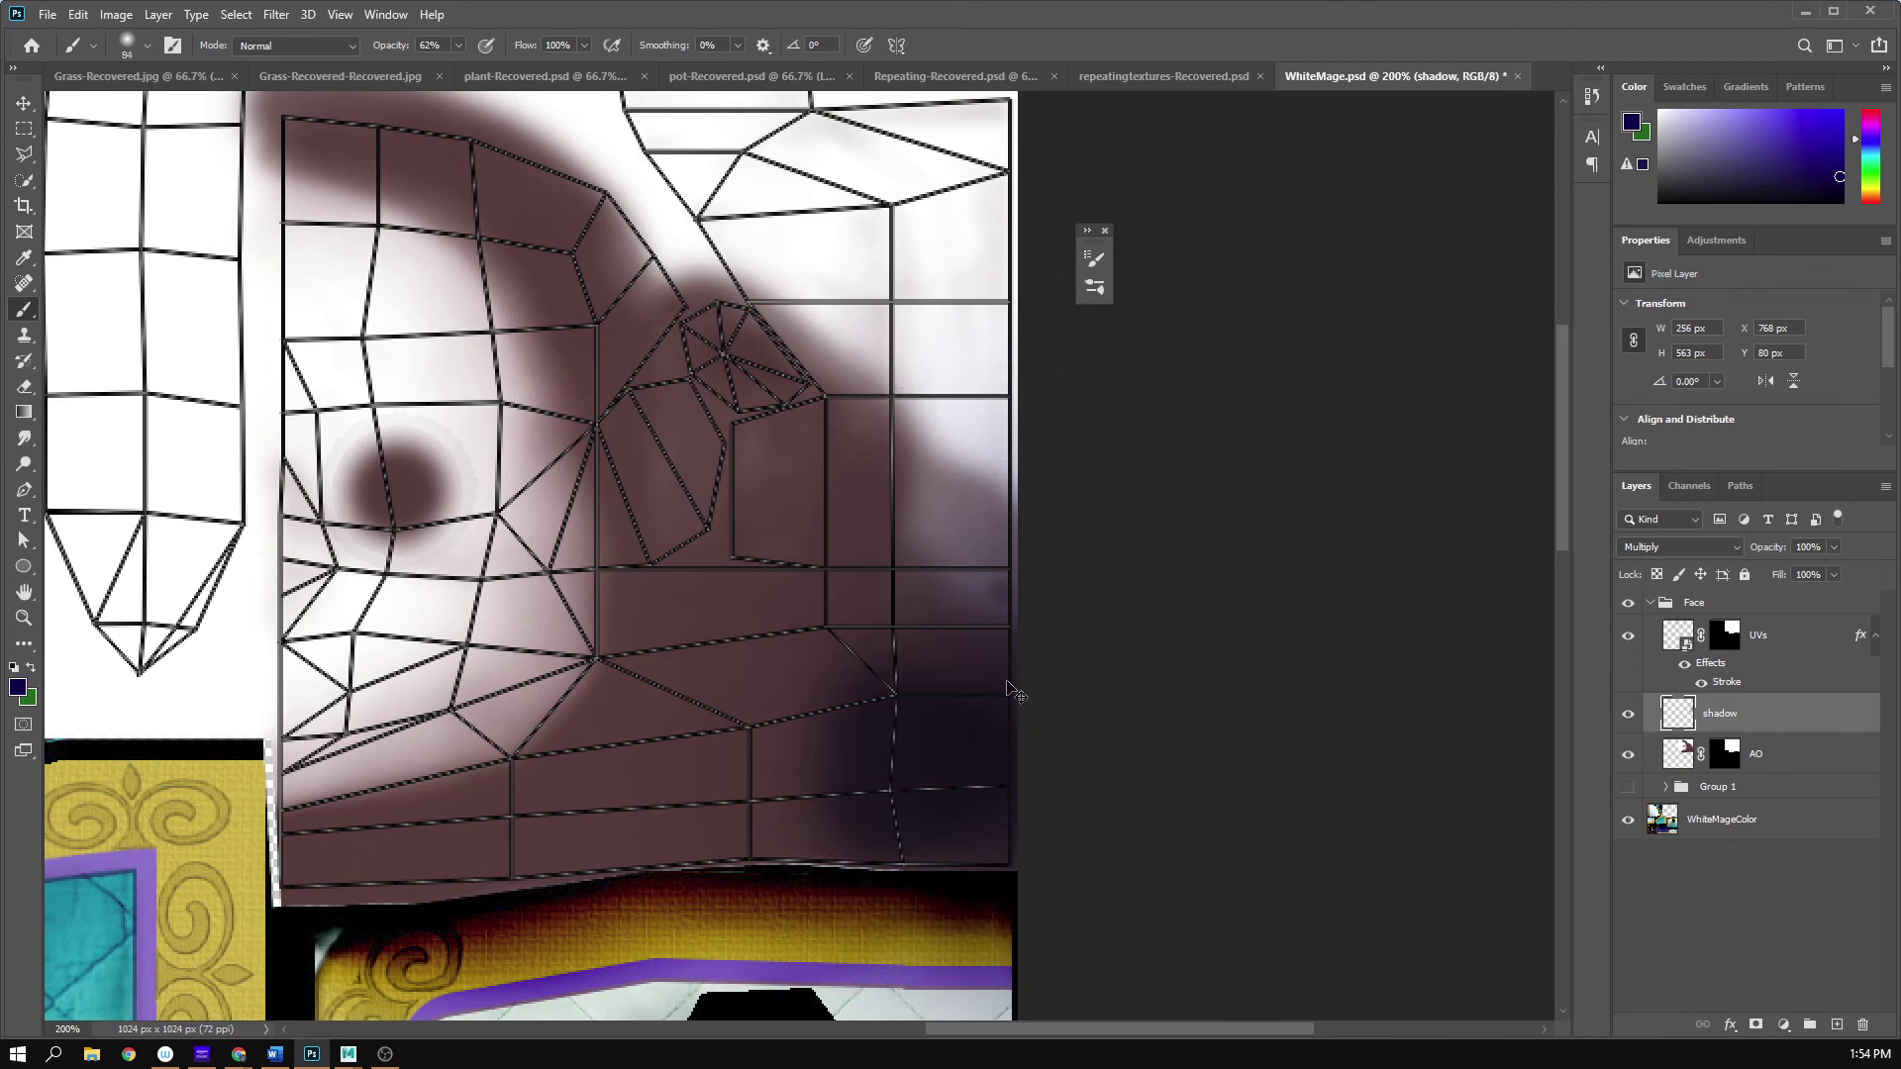
key(ctrl+z)
key(ctrl+z)
- Set the brush size to 143 px and paint dark blue shadow over the back of the head and neck UVs
right_click(1000, 693)
drag(1178, 742, 1174, 743)
mouse_move(945, 701)
mouse_down()
mouse_move(895, 819)
mouse_move(862, 798)
mouse_move(810, 806)
mouse_move(853, 749)
mouse_move(831, 730)
mouse_move(866, 598)
mouse_move(976, 810)
mouse_up()
mouse_move(906, 490)
mouse_down()
mouse_move(904, 331)
mouse_move(864, 273)
mouse_up()
drag(973, 399, 976, 588)
mouse_move(962, 589)
mouse_down()
mouse_move(988, 565)
mouse_move(1001, 454)
mouse_move(835, 247)
mouse_move(815, 330)
mouse_move(758, 341)
mouse_move(924, 313)
mouse_move(992, 552)
mouse_move(933, 636)
mouse_move(951, 833)
mouse_move(680, 276)
mouse_move(815, 419)
mouse_move(721, 250)
mouse_up()
mouse_move(1014, 518)
mouse_down()
mouse_move(984, 423)
mouse_move(999, 261)
mouse_up()
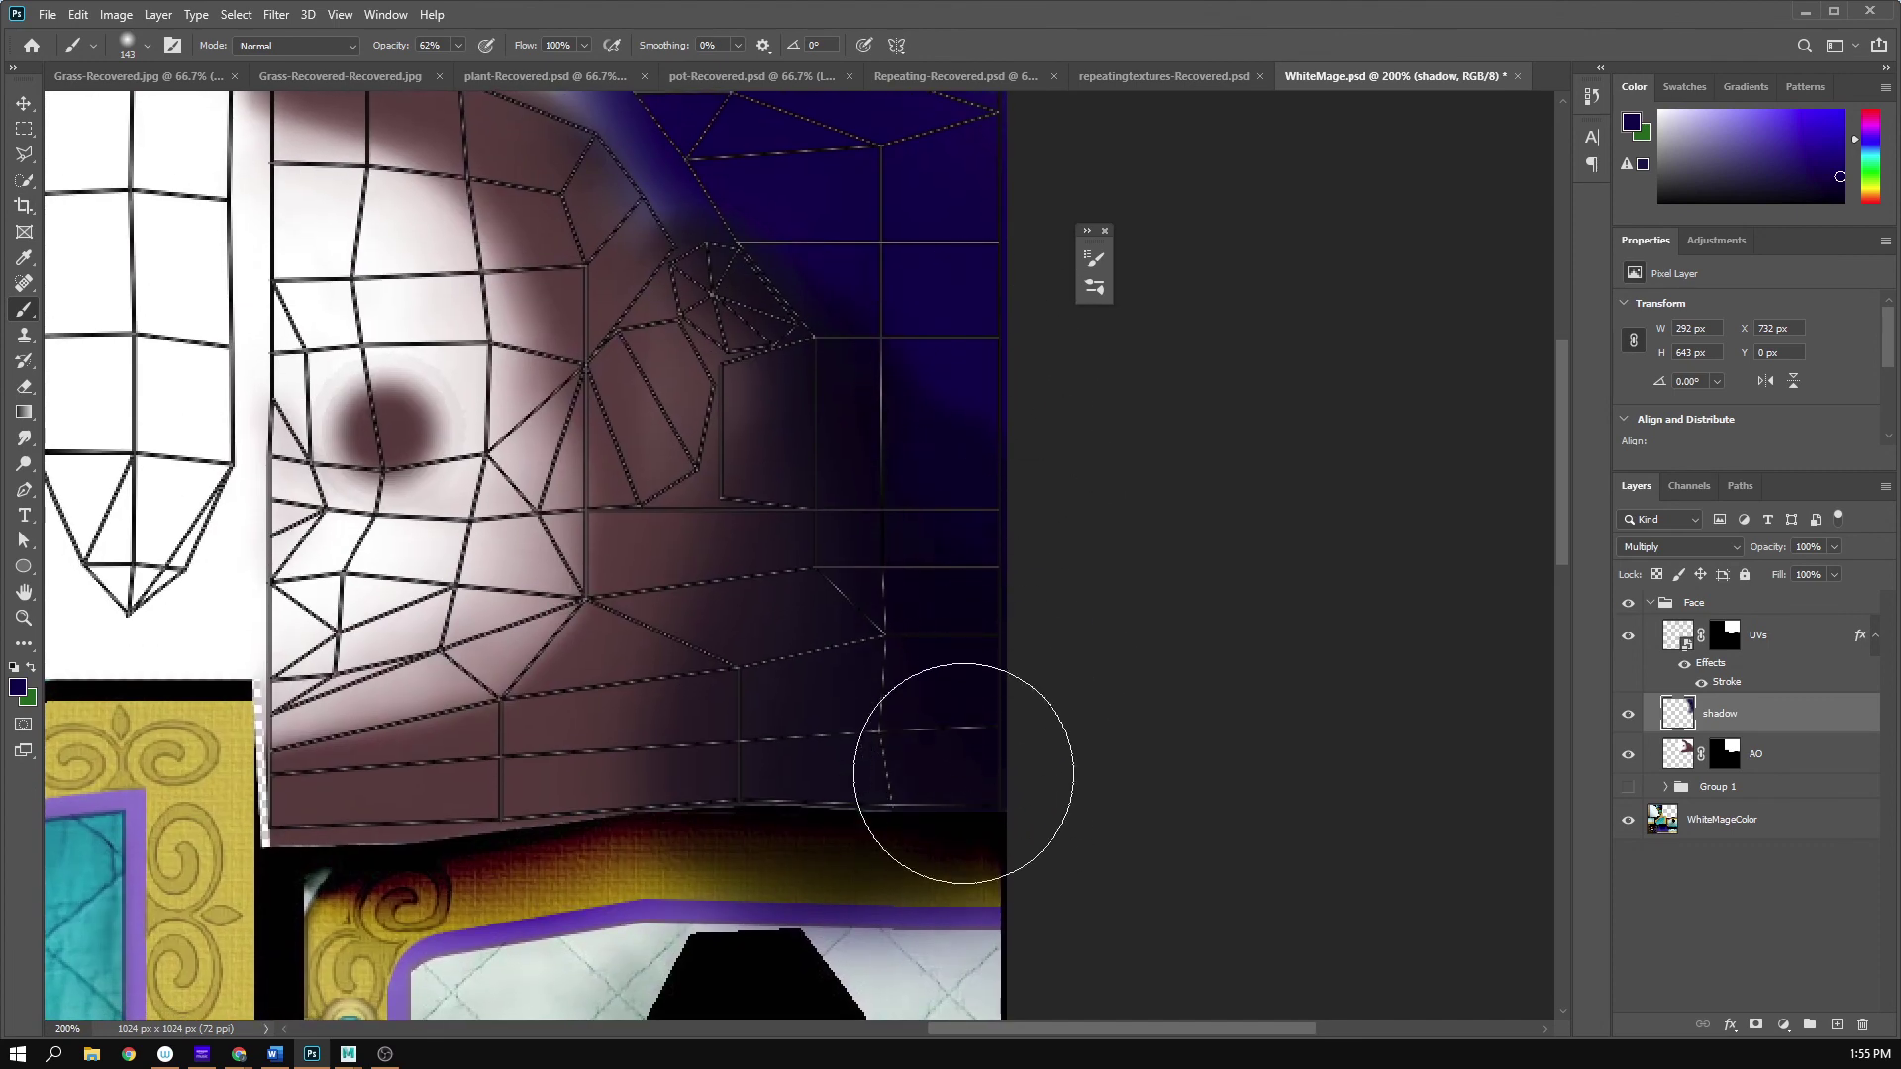
mouse_move(904, 805)
mouse_down()
mouse_move(763, 806)
mouse_move(832, 752)
mouse_up()
right_click(966, 505)
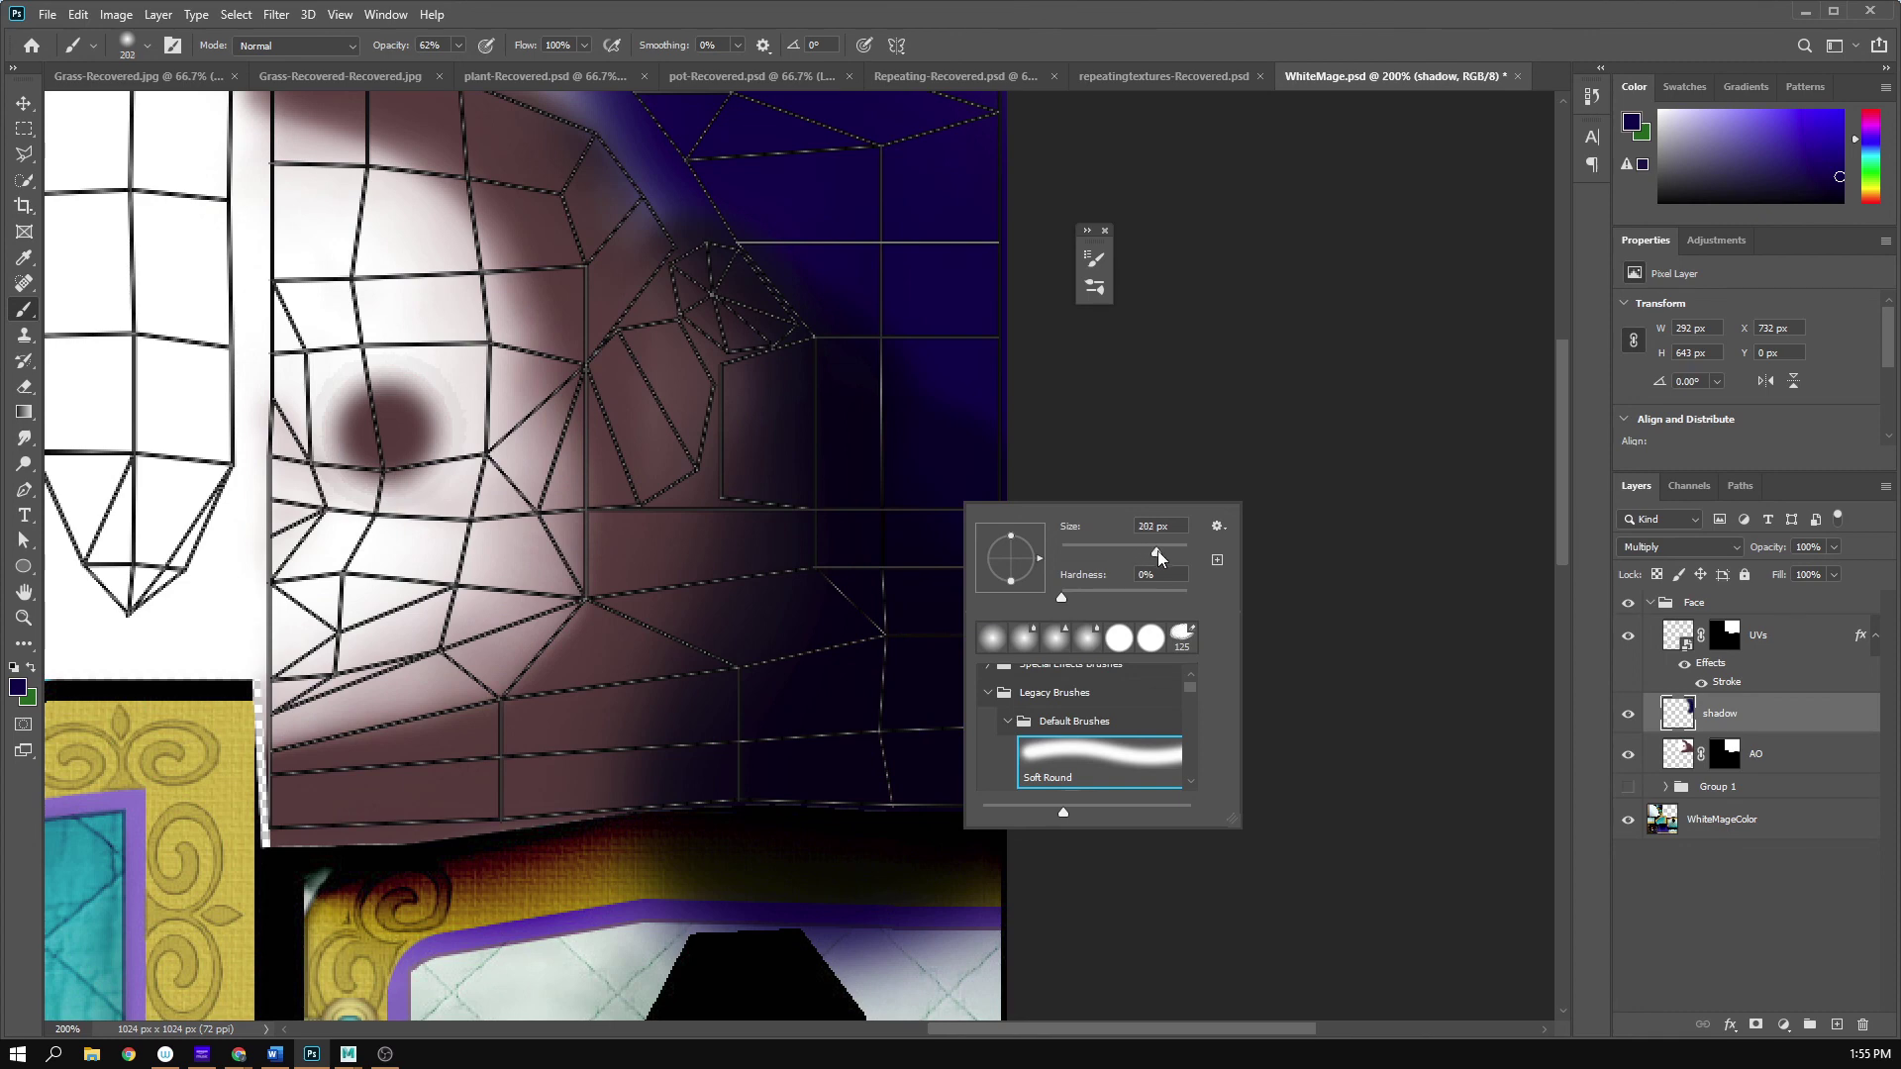
key(Return)
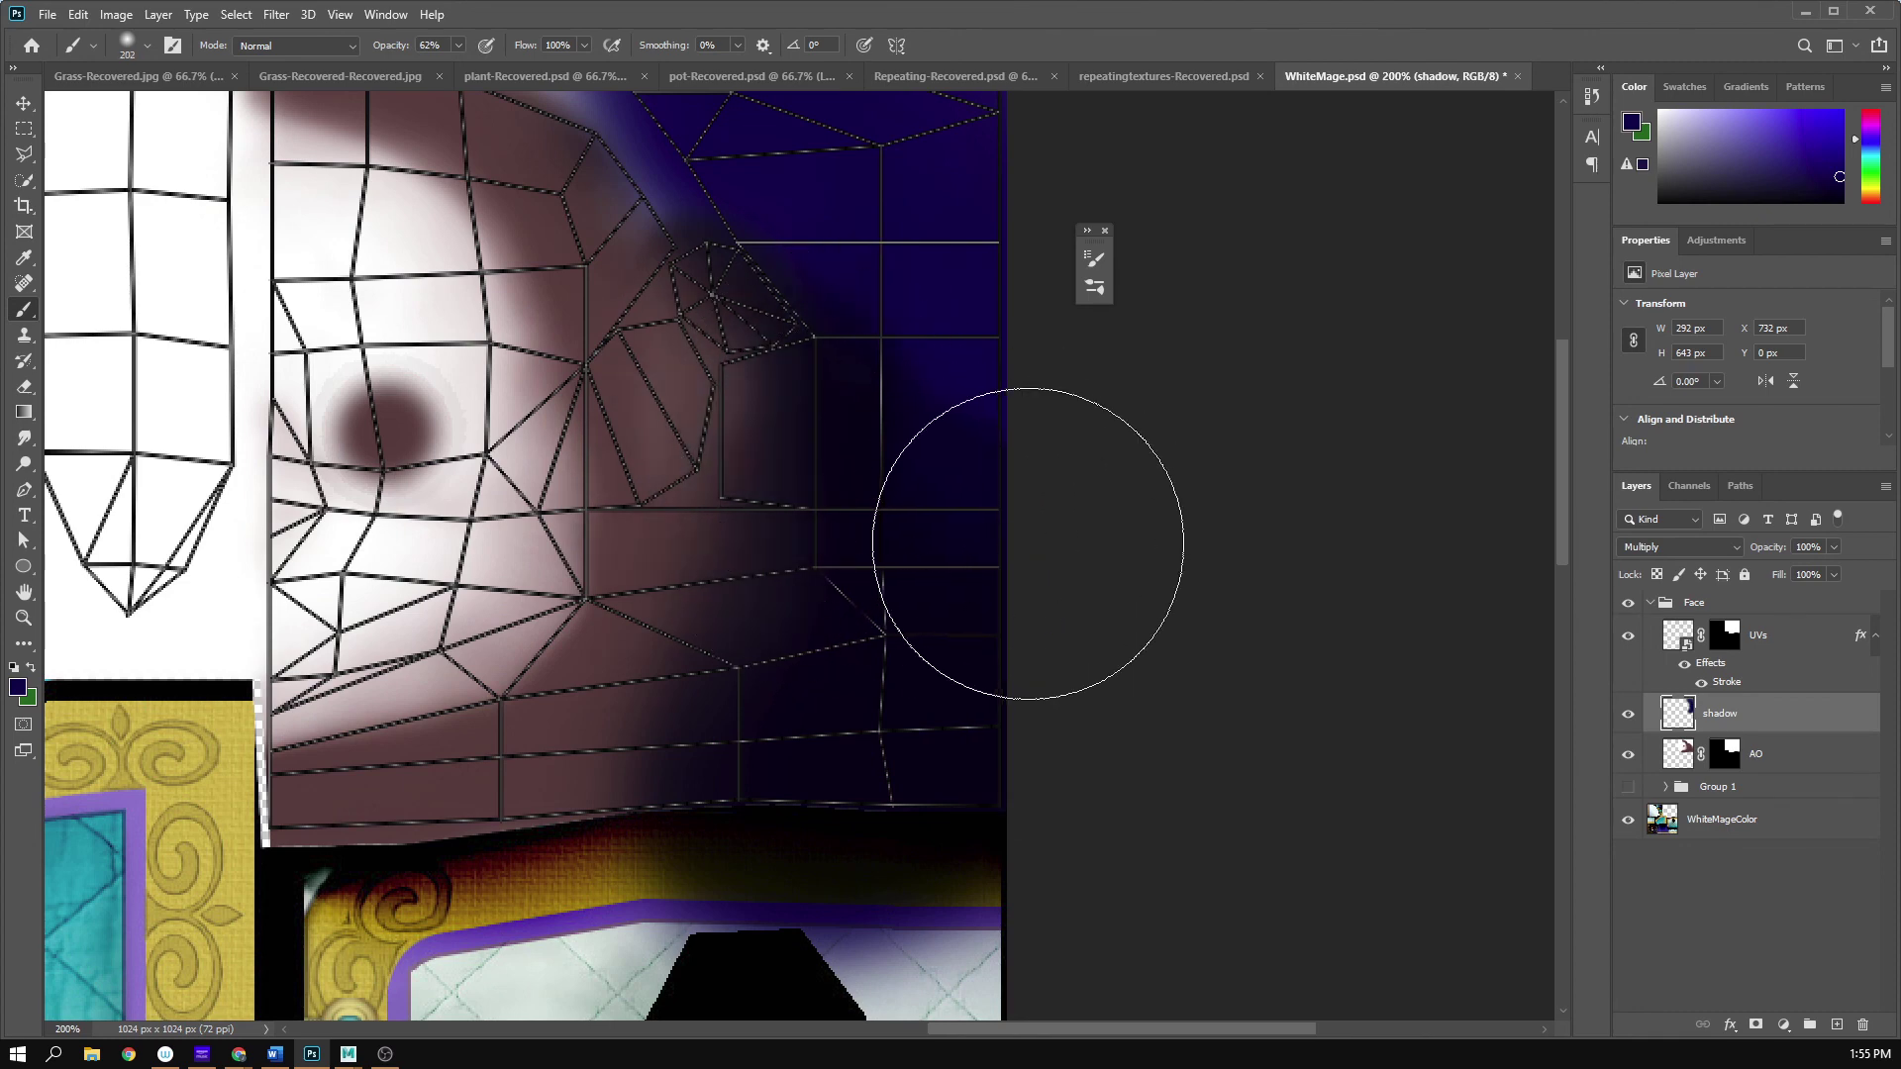
right_click(1028, 550)
key(Escape)
right_click(957, 577)
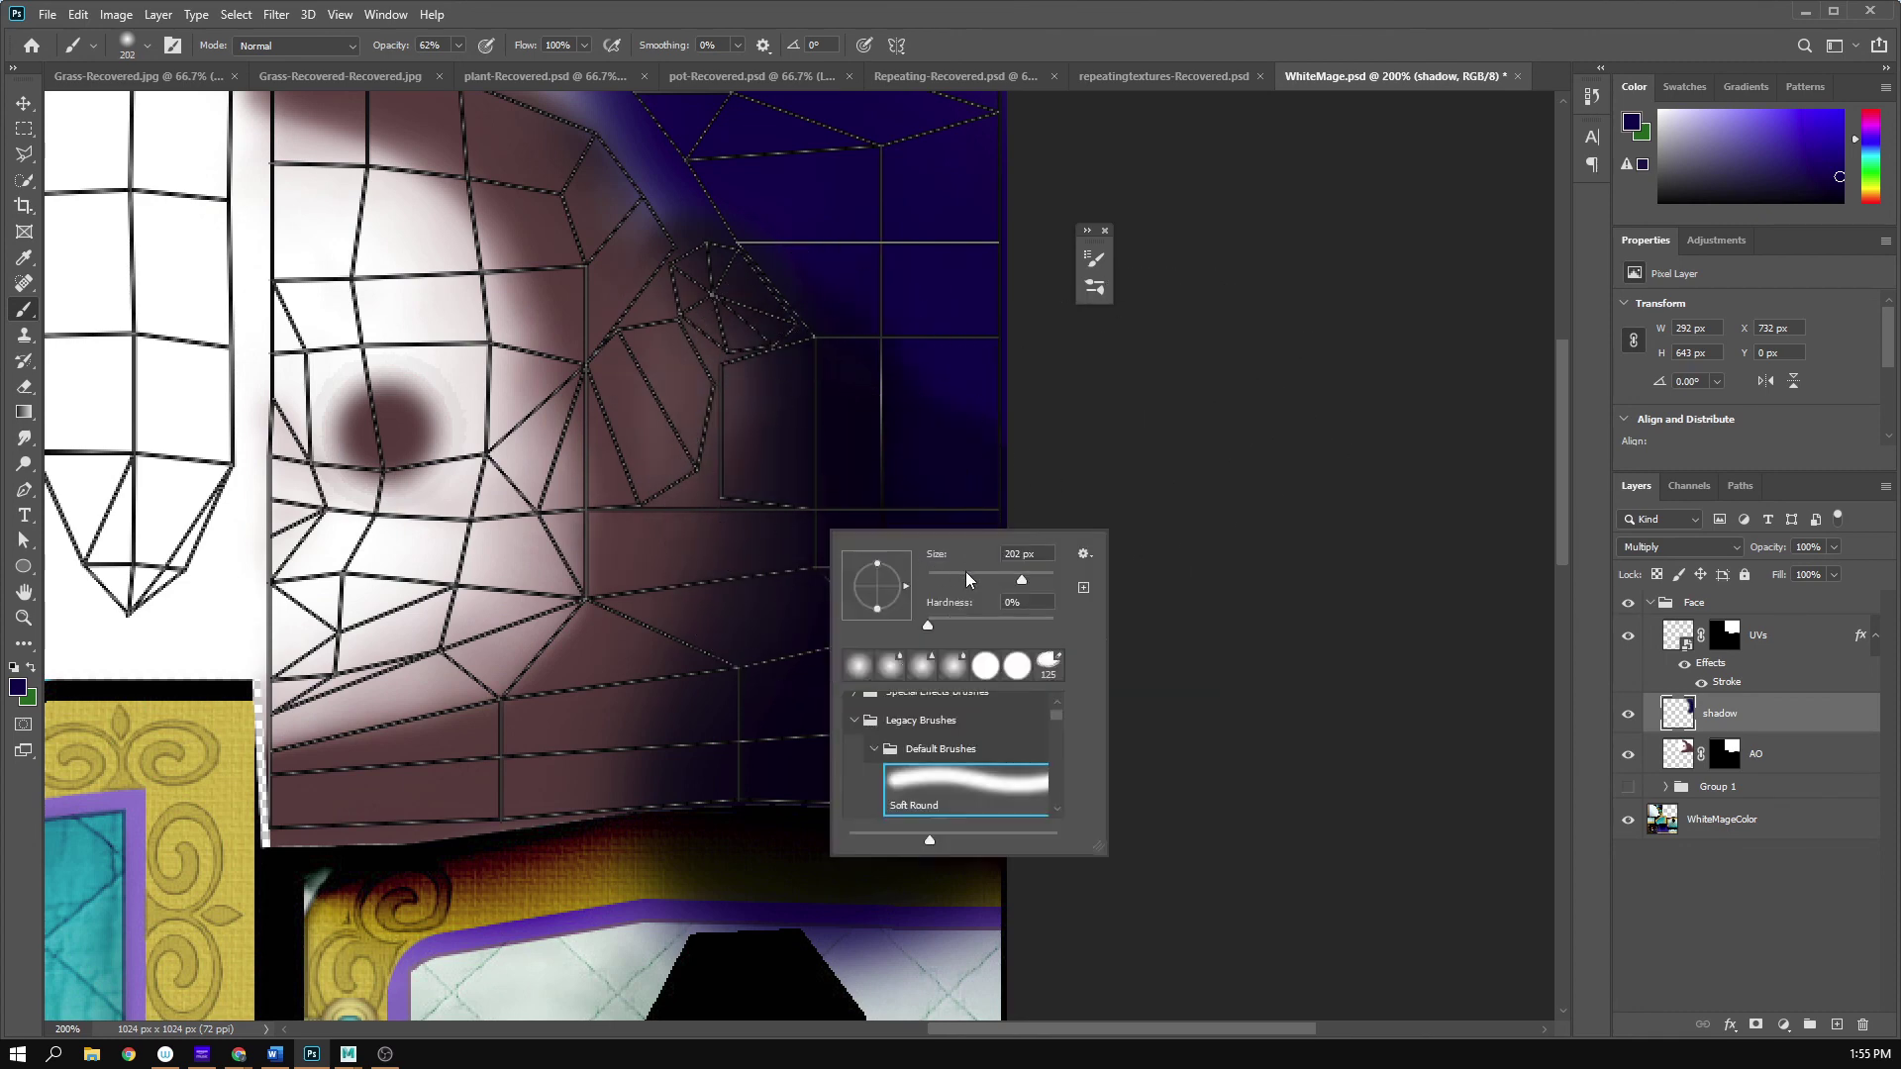
key(Return)
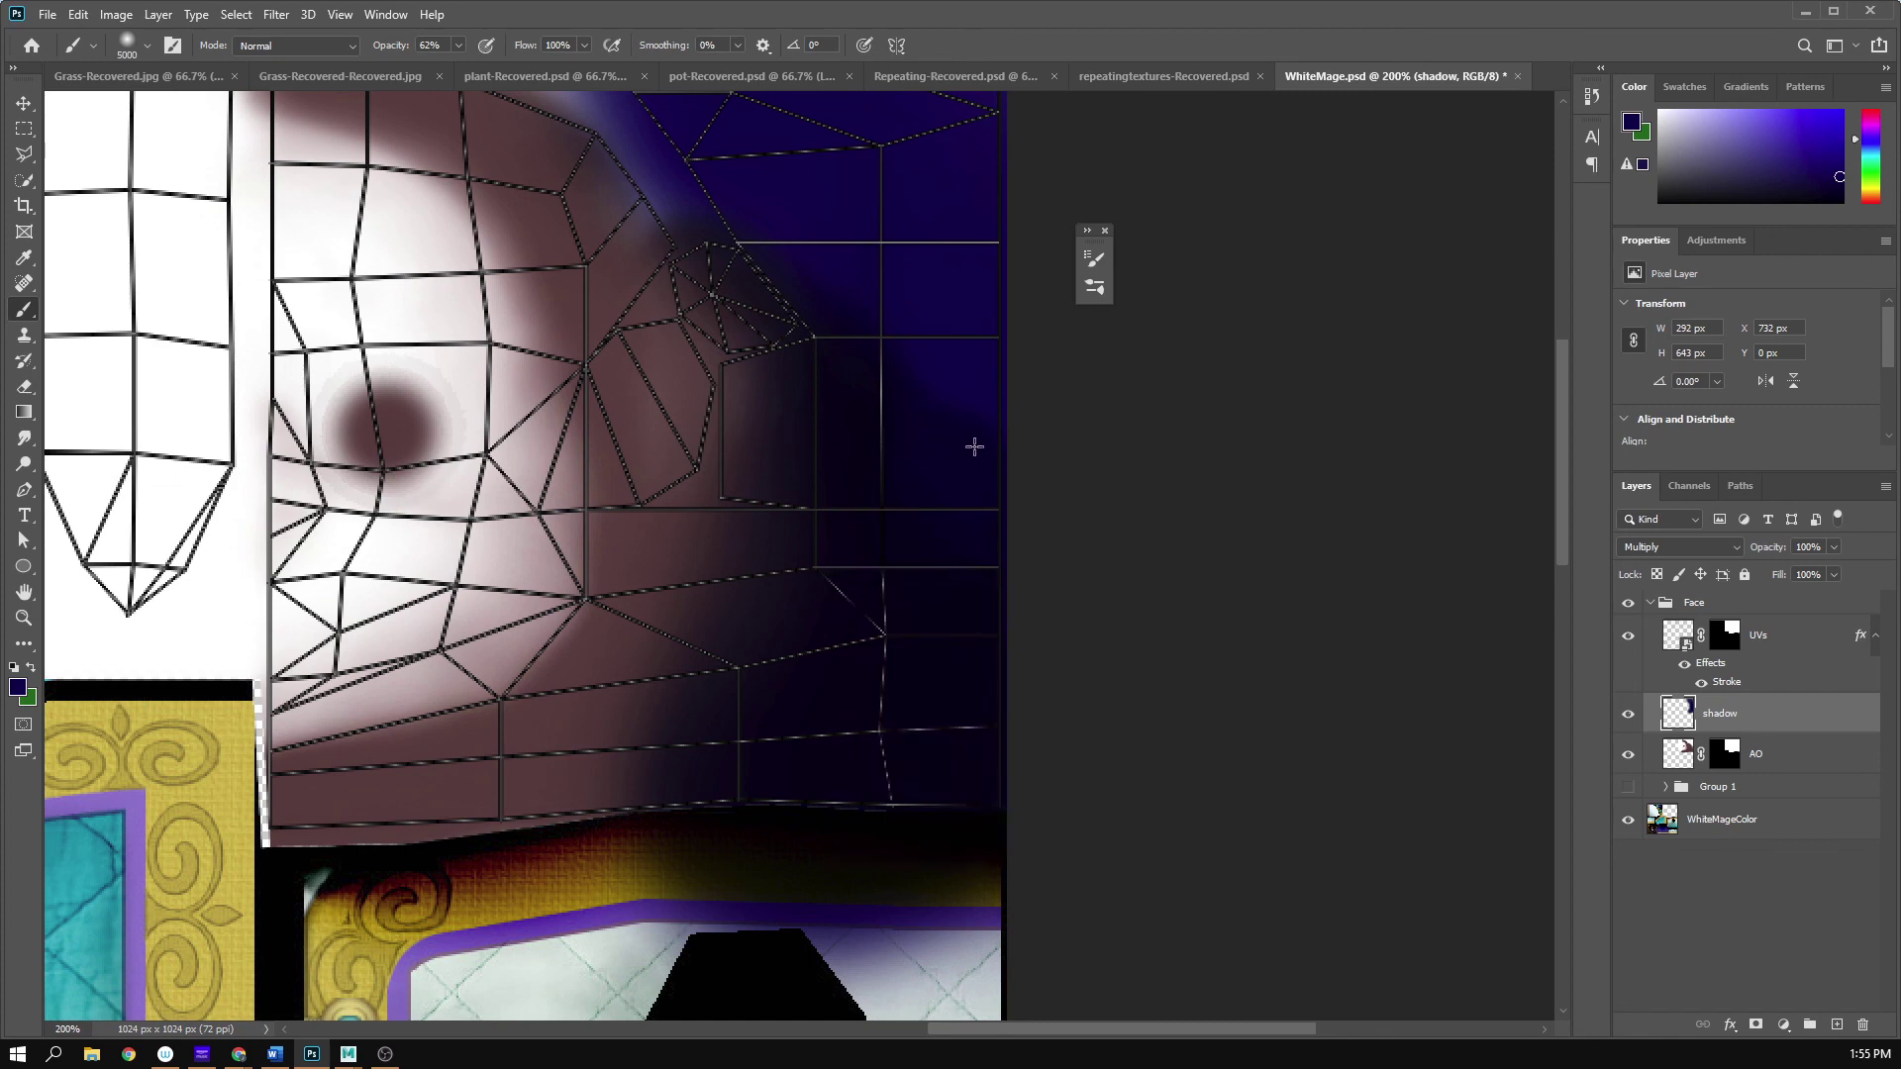
click(842, 530)
click(922, 530)
key(ctrl+z)
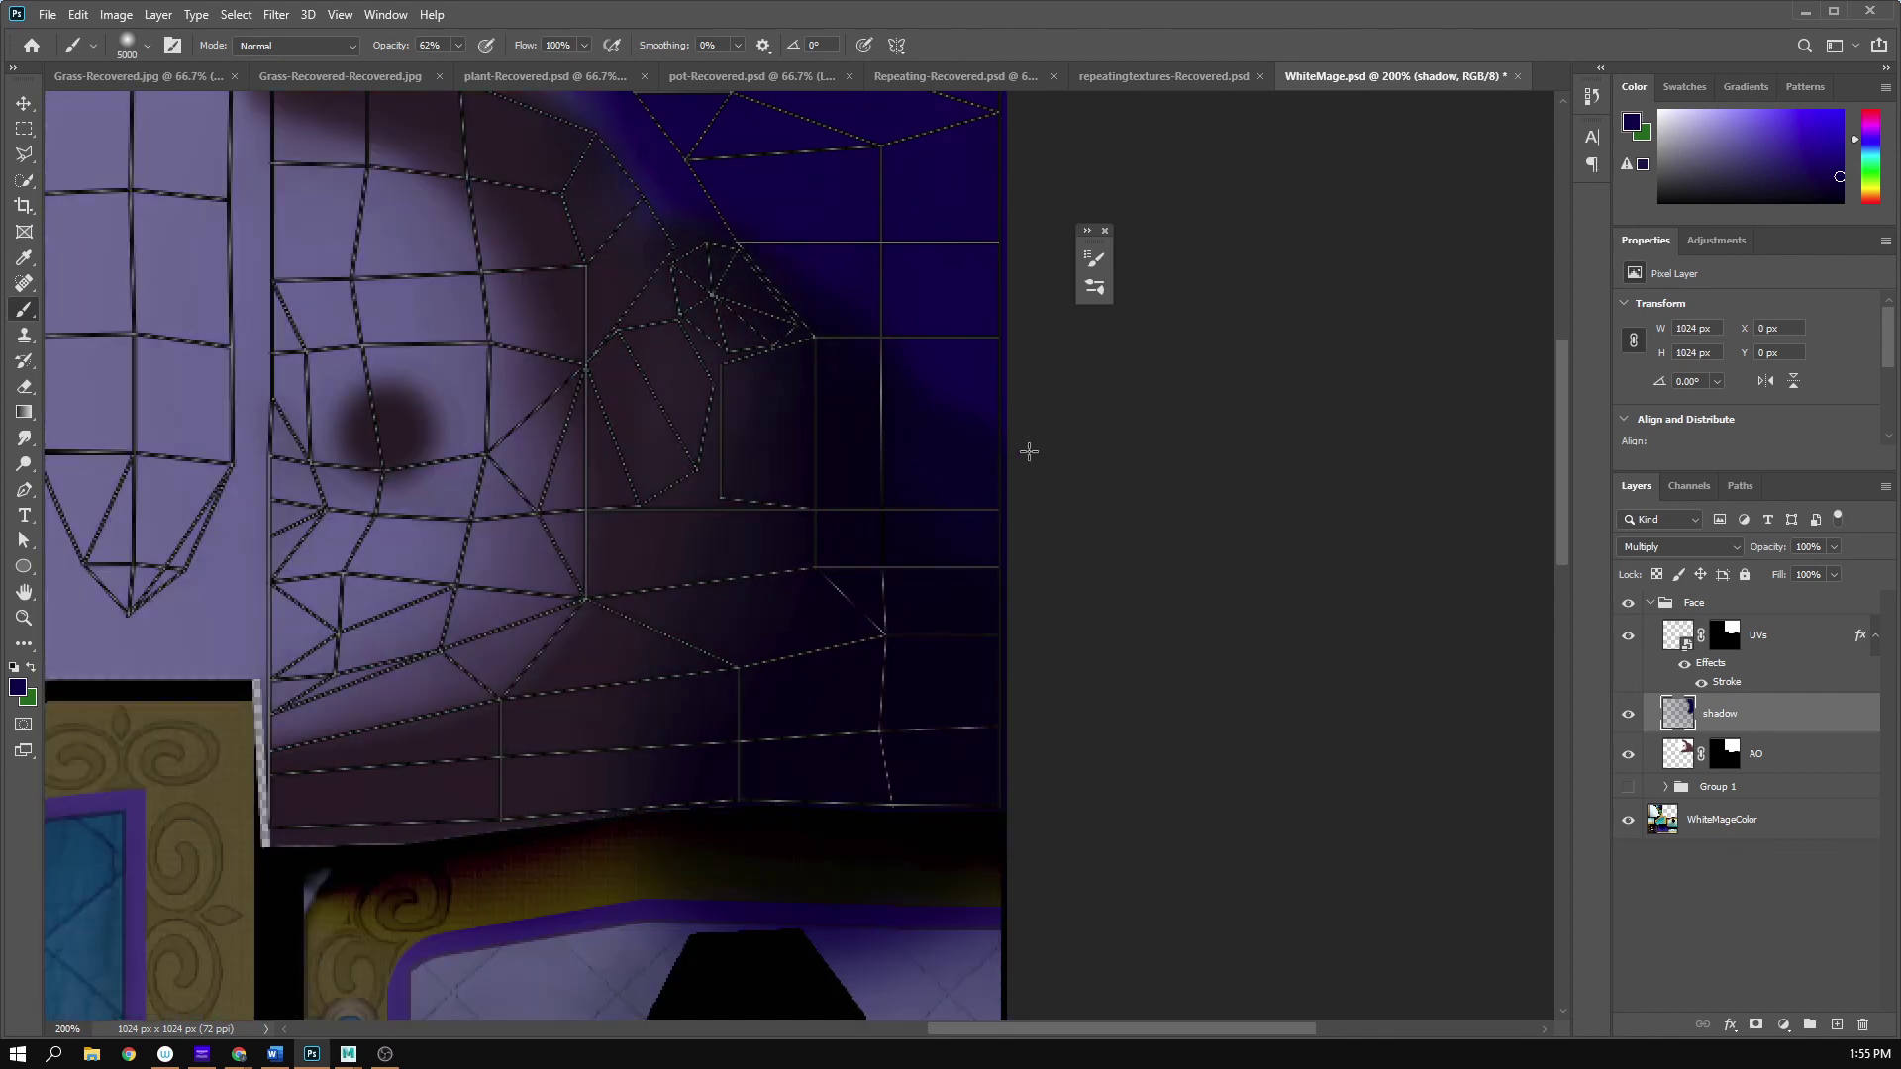
key(ctrl+z)
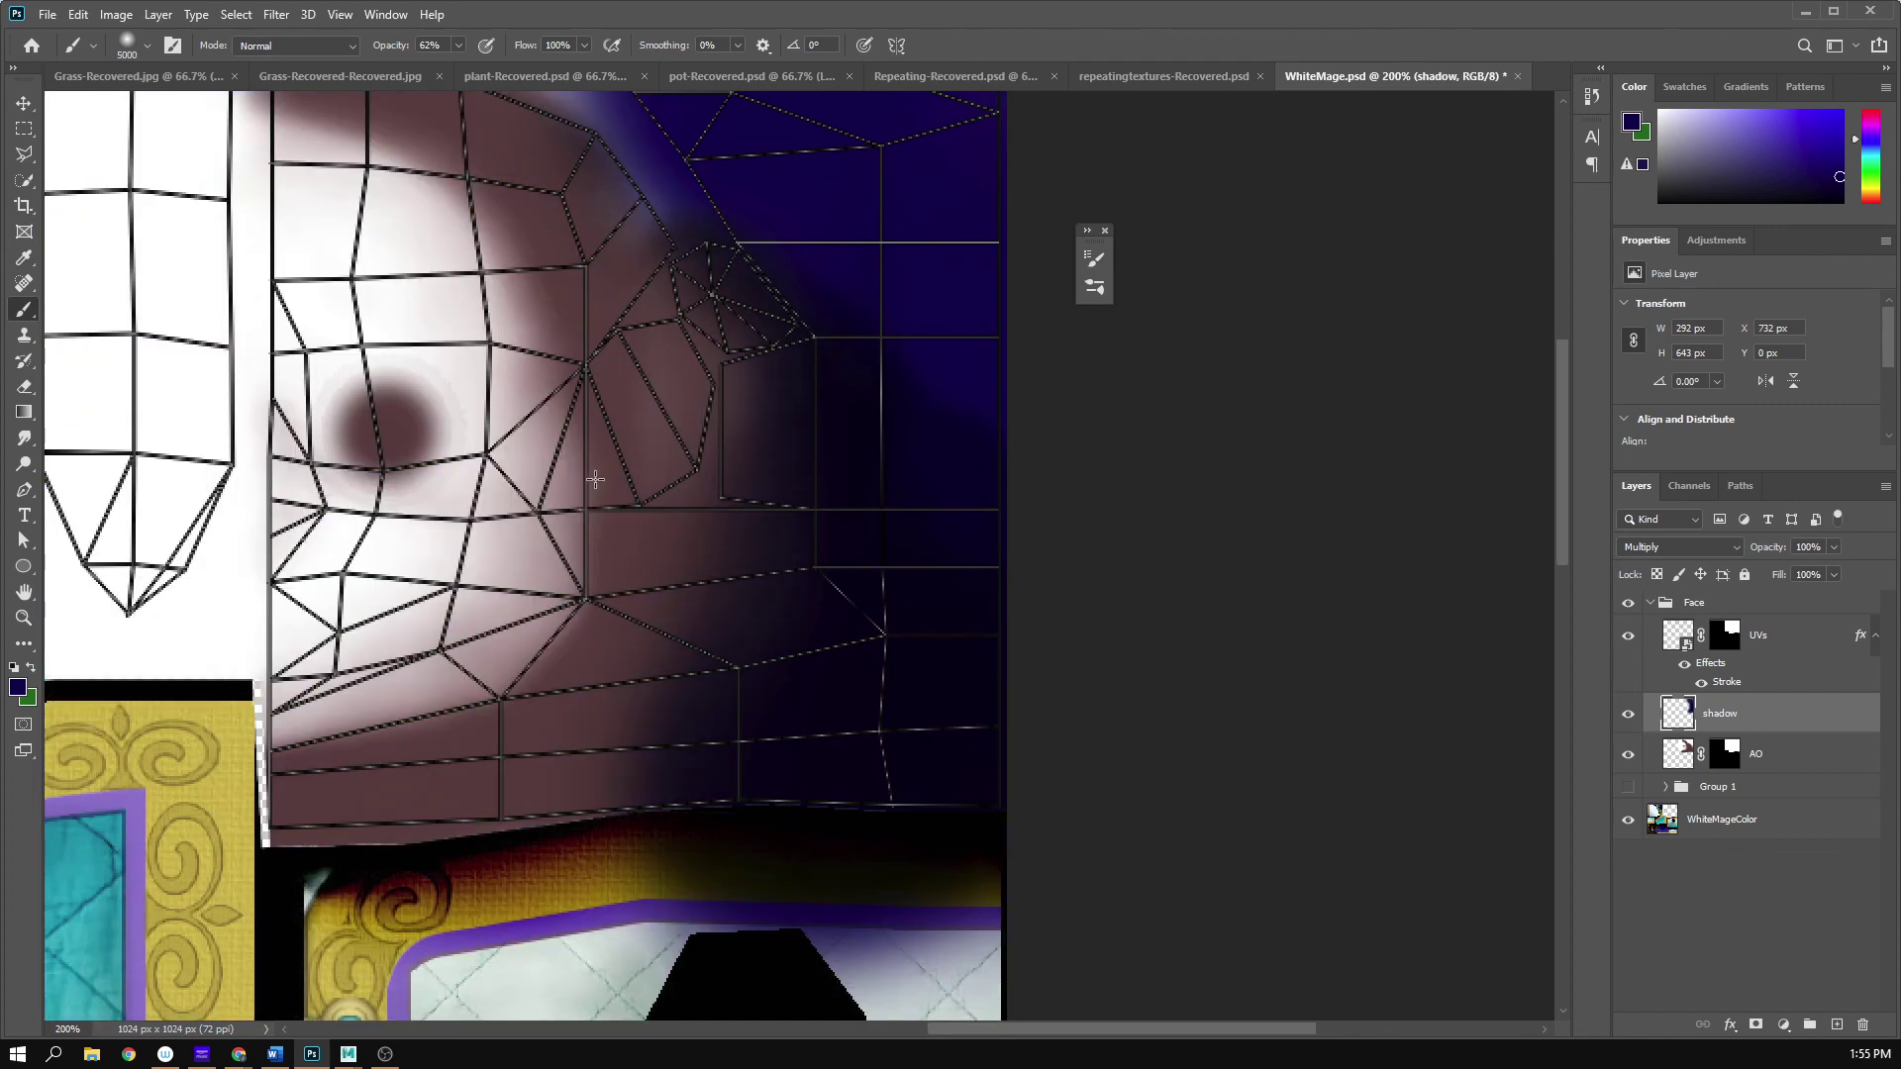
- Set the brush size to 275 px and paint dark blue shadow over the back of the head and neck UVs
right_click(605, 443)
drag(809, 502, 805, 502)
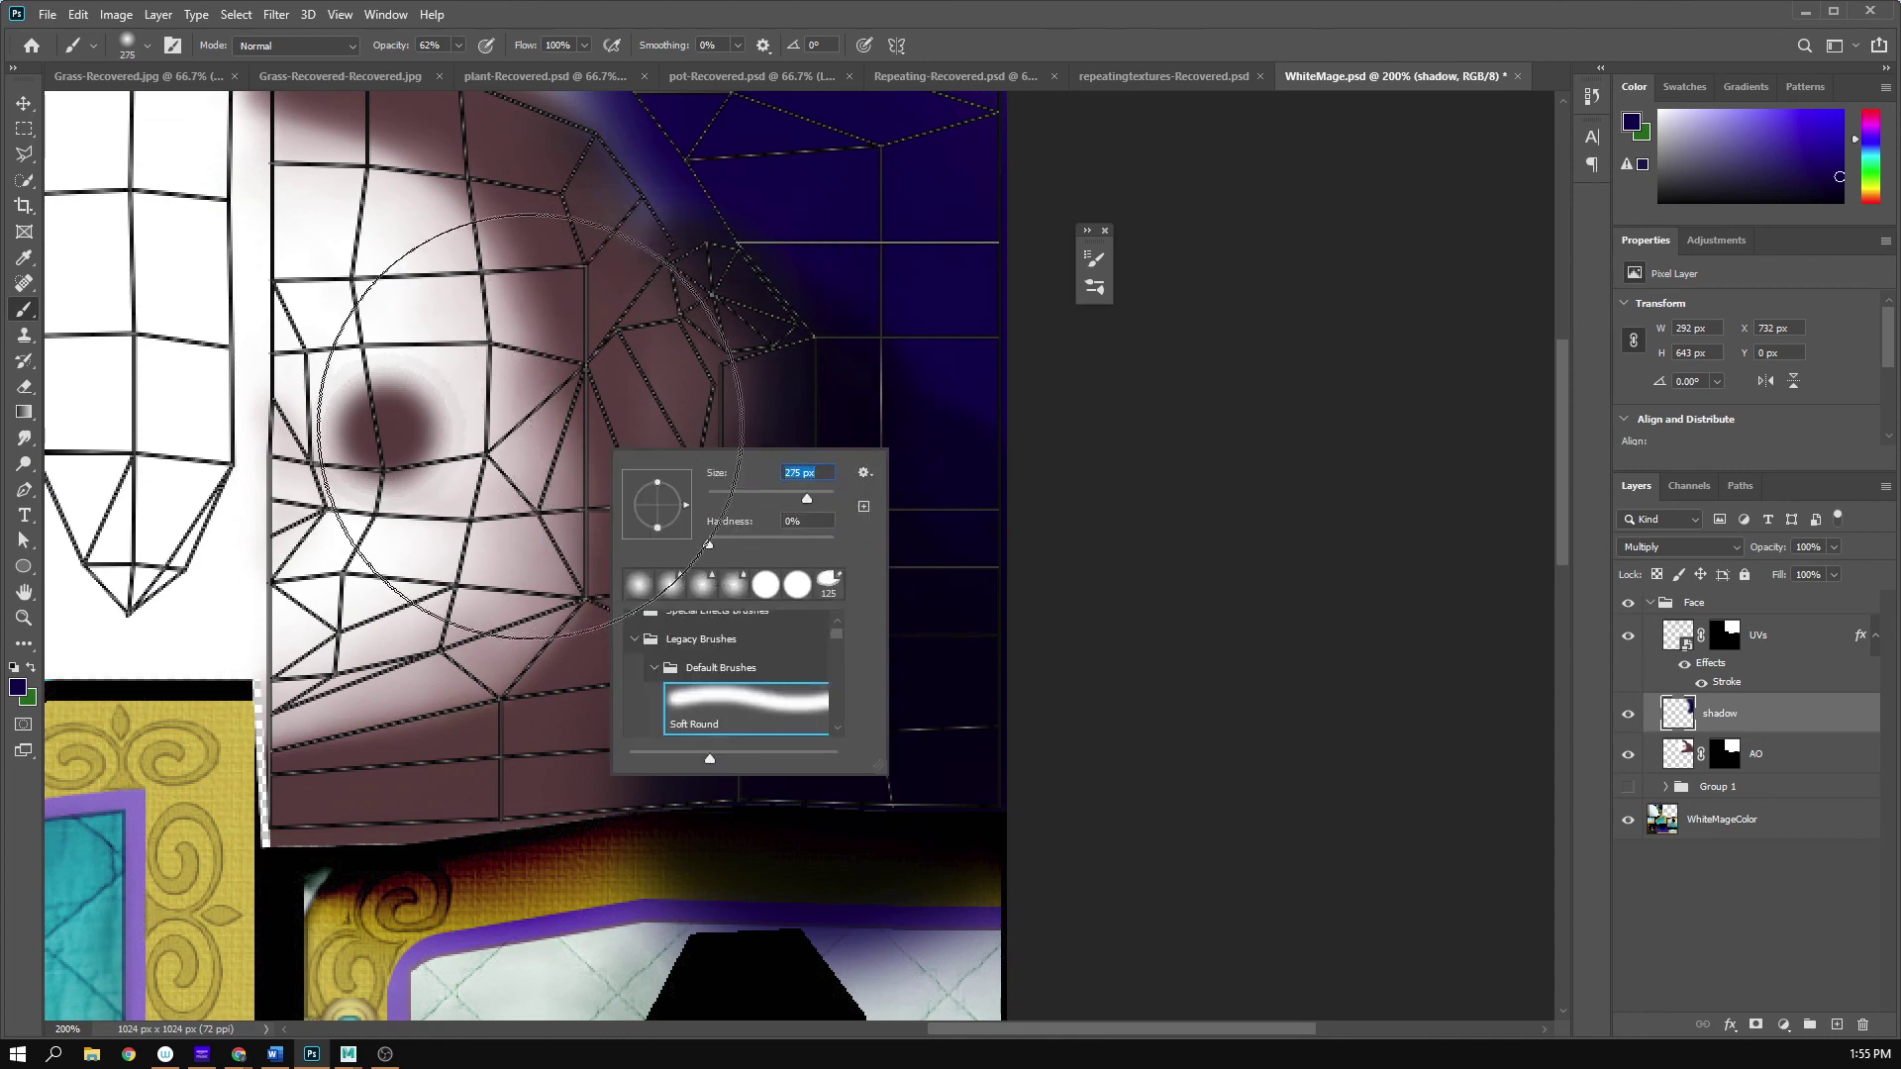
mouse_move(1155, 530)
mouse_down()
mouse_move(921, 432)
mouse_move(911, 390)
mouse_move(892, 535)
mouse_move(908, 394)
mouse_move(913, 592)
mouse_move(891, 657)
mouse_move(828, 722)
mouse_move(925, 573)
mouse_move(945, 432)
mouse_move(924, 445)
mouse_move(900, 306)
mouse_move(864, 269)
mouse_move(913, 440)
mouse_up()
drag(866, 293, 942, 614)
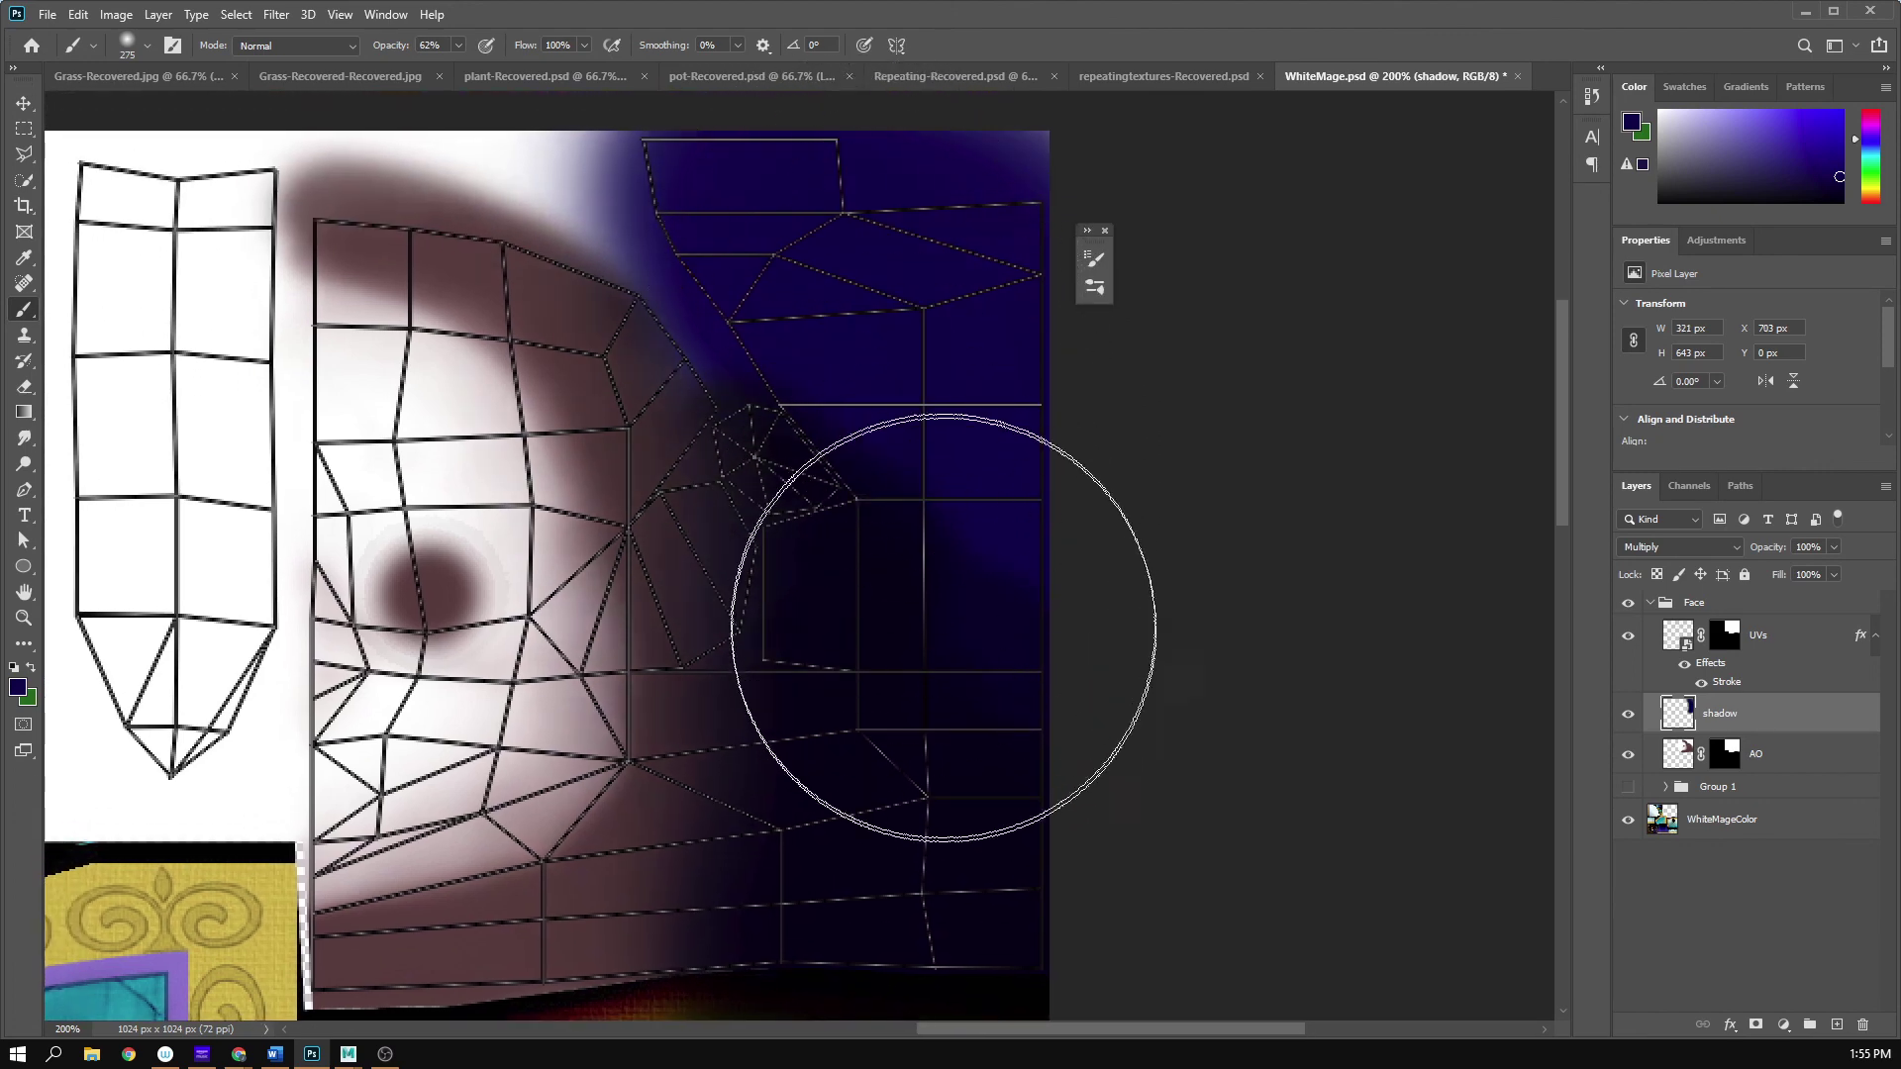
drag(930, 875, 984, 717)
mouse_move(928, 861)
mouse_down()
mouse_move(917, 823)
mouse_move(960, 814)
mouse_up()
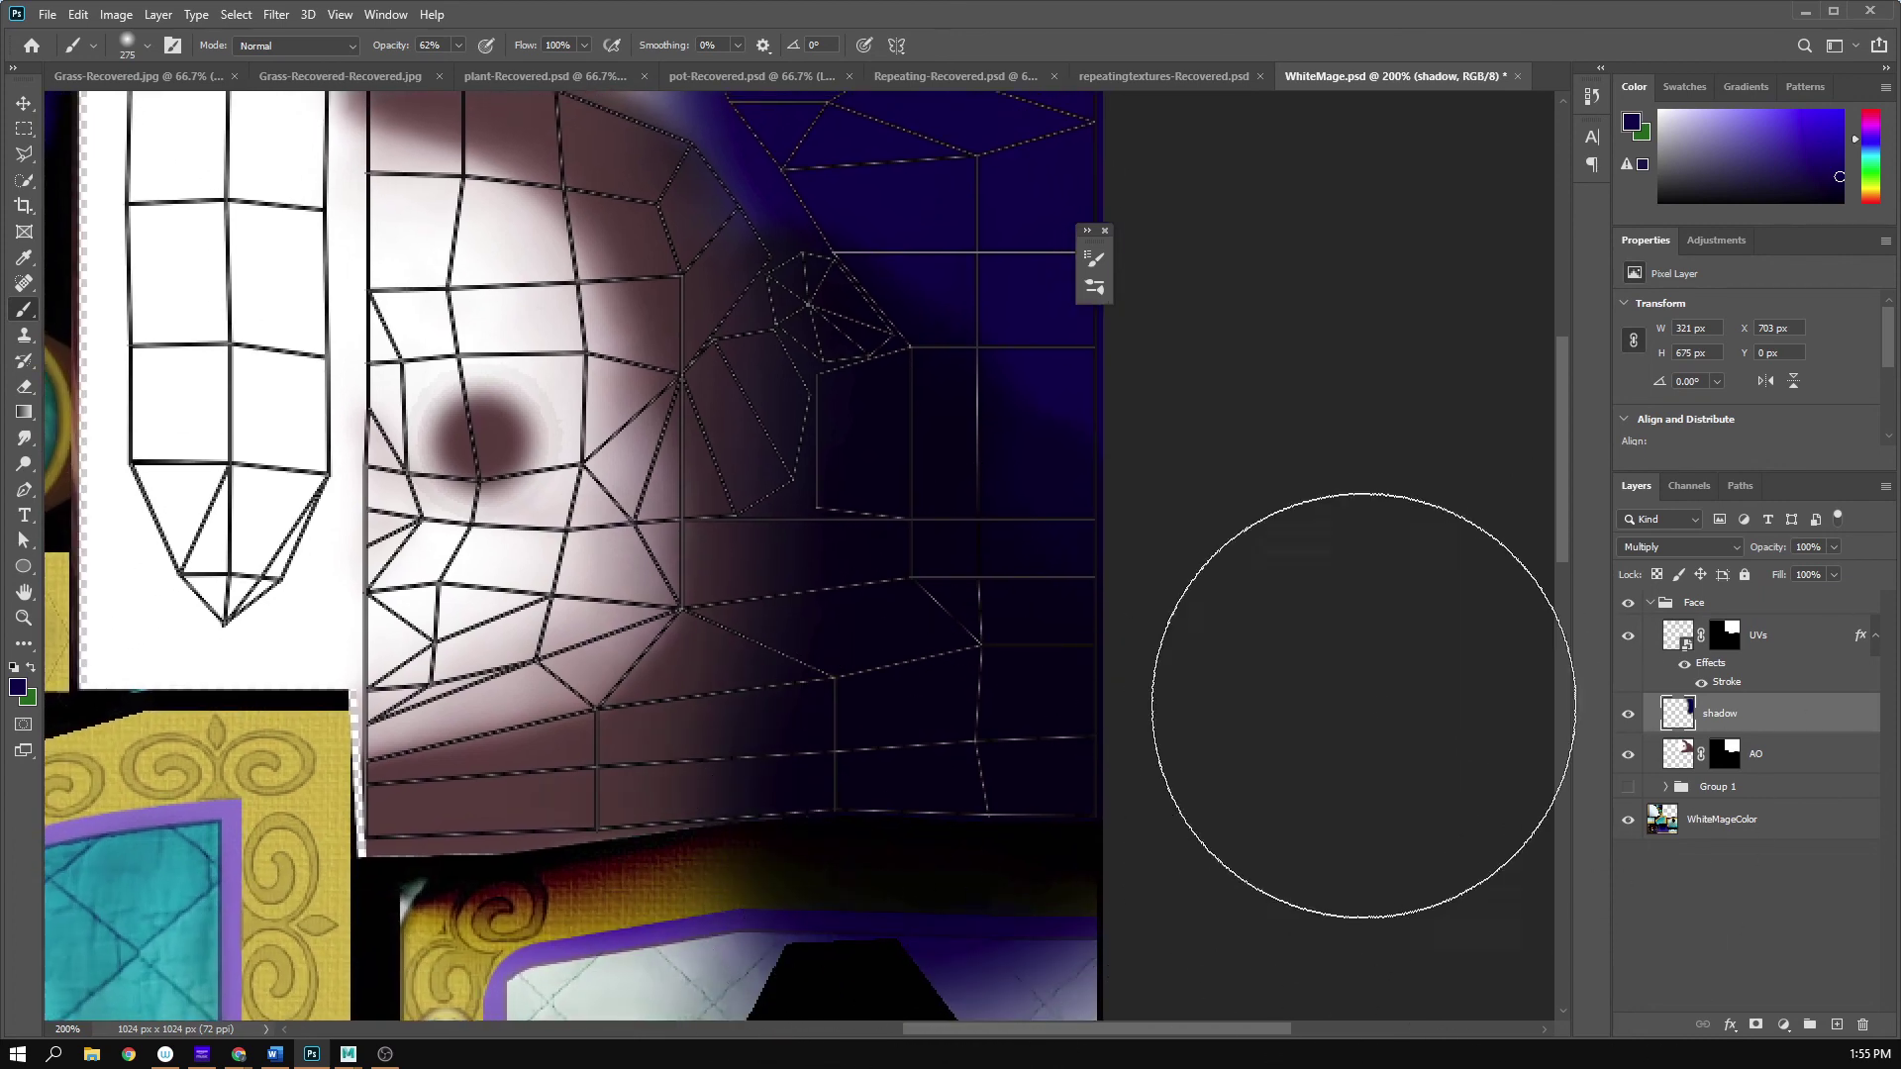
- Add a layer mask to the shadow layer that confines it to the face UV area, and save the file
drag(1354, 722, 1544, 382)
drag(700, 802, 564, 930)
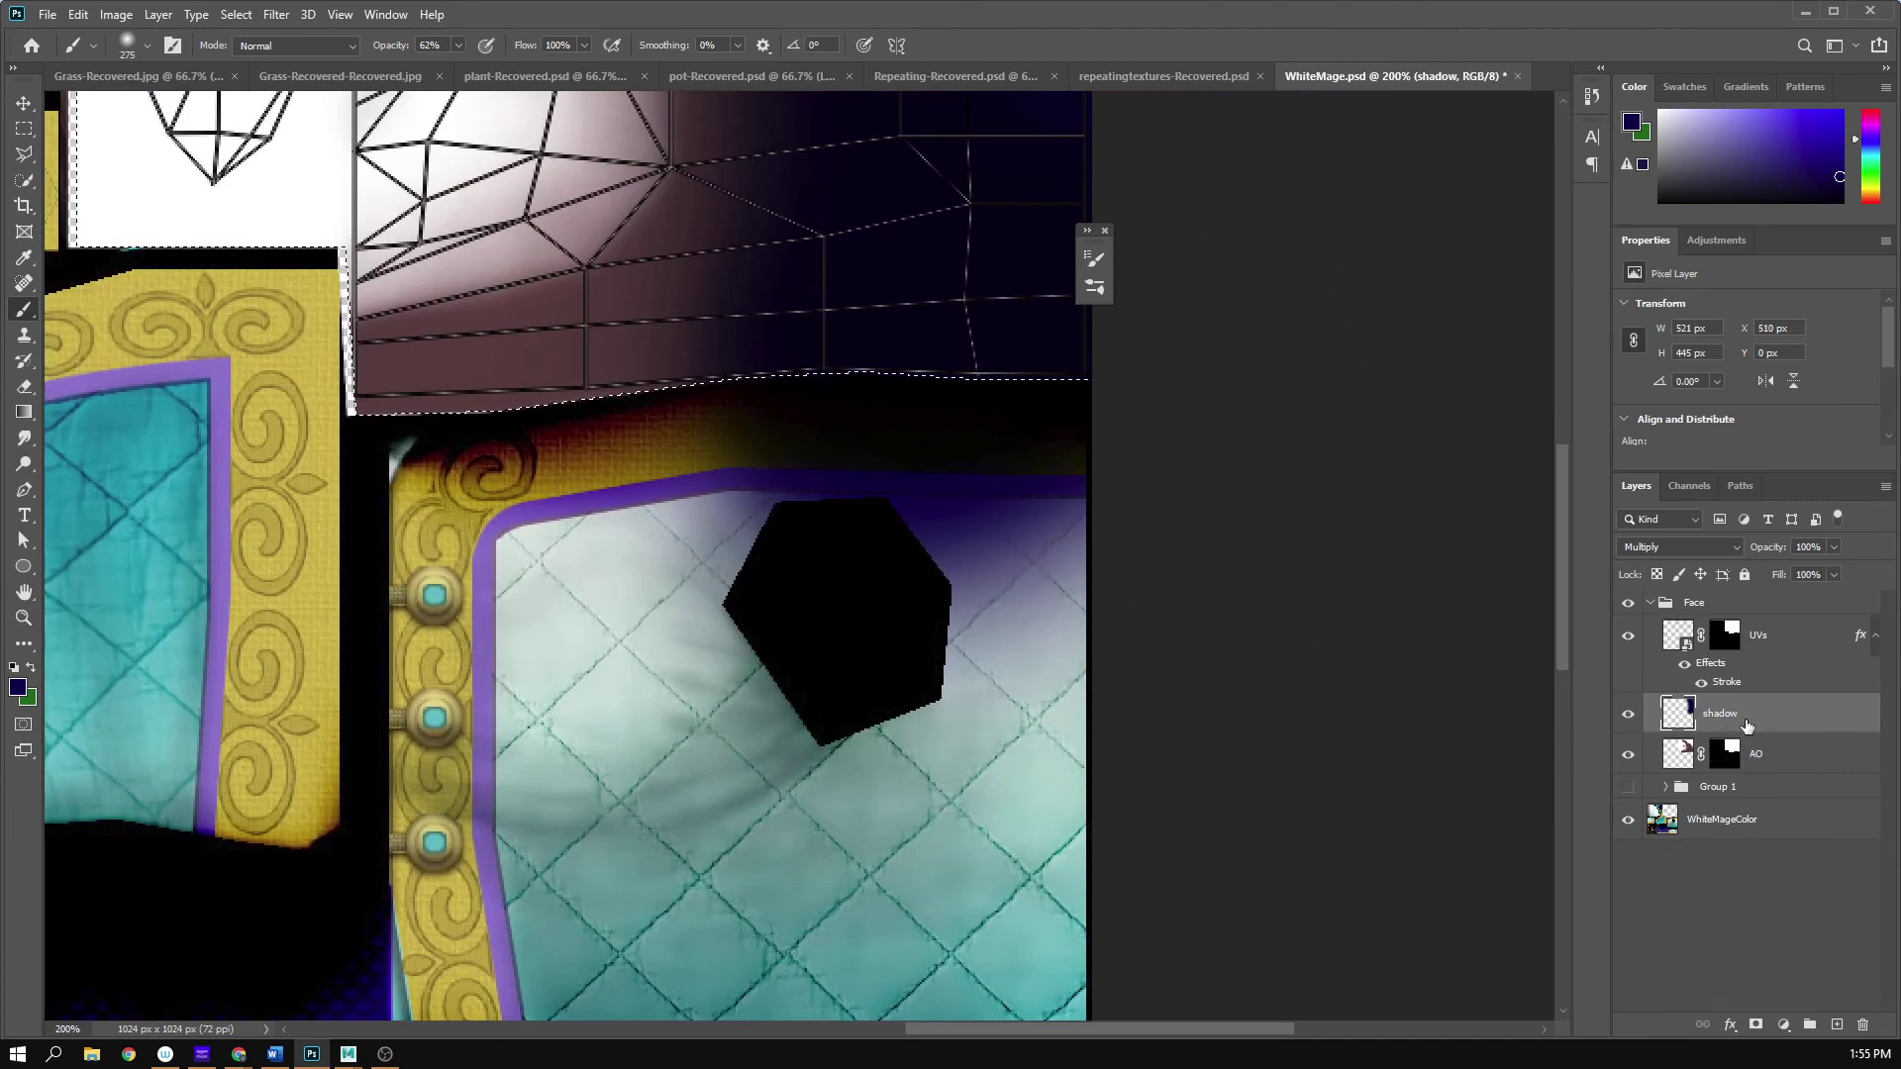
click(1750, 1023)
key(z)
alt+click(1018, 654)
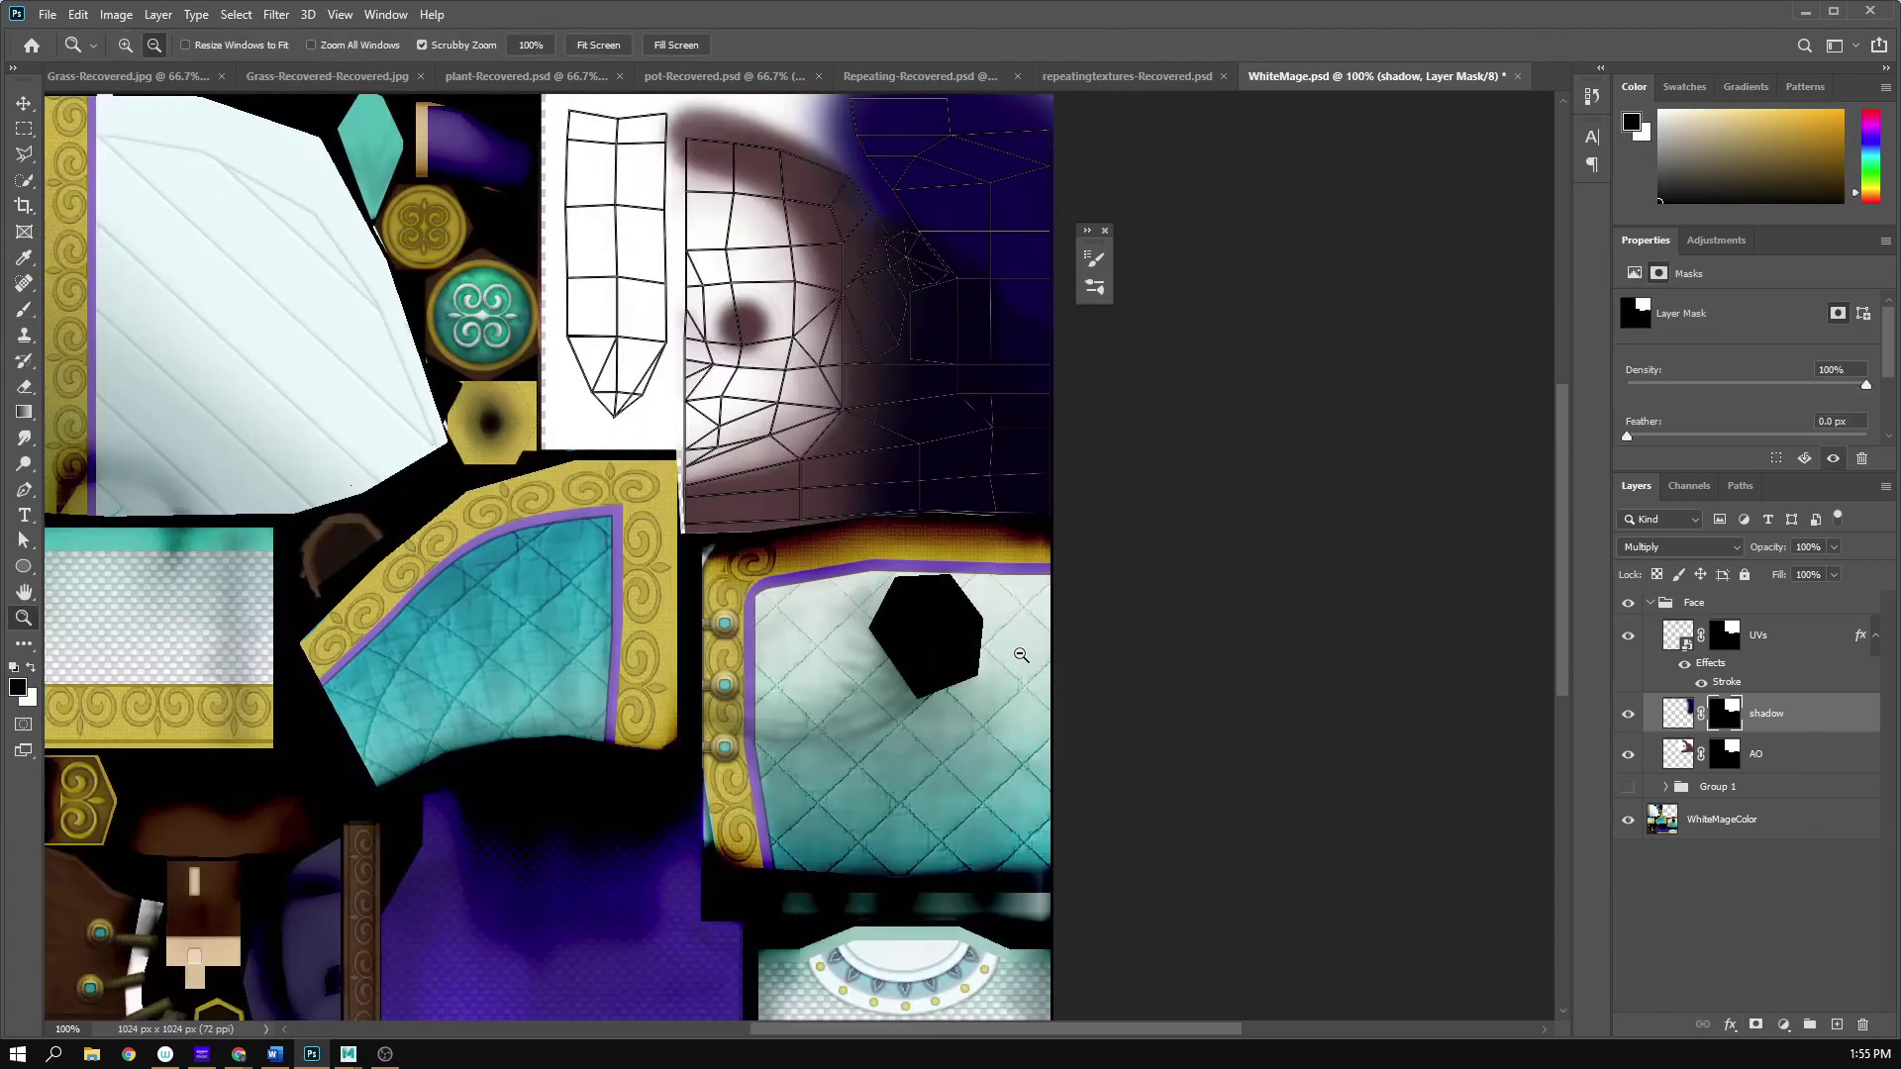
alt+click(1019, 653)
key(ctrl+s)
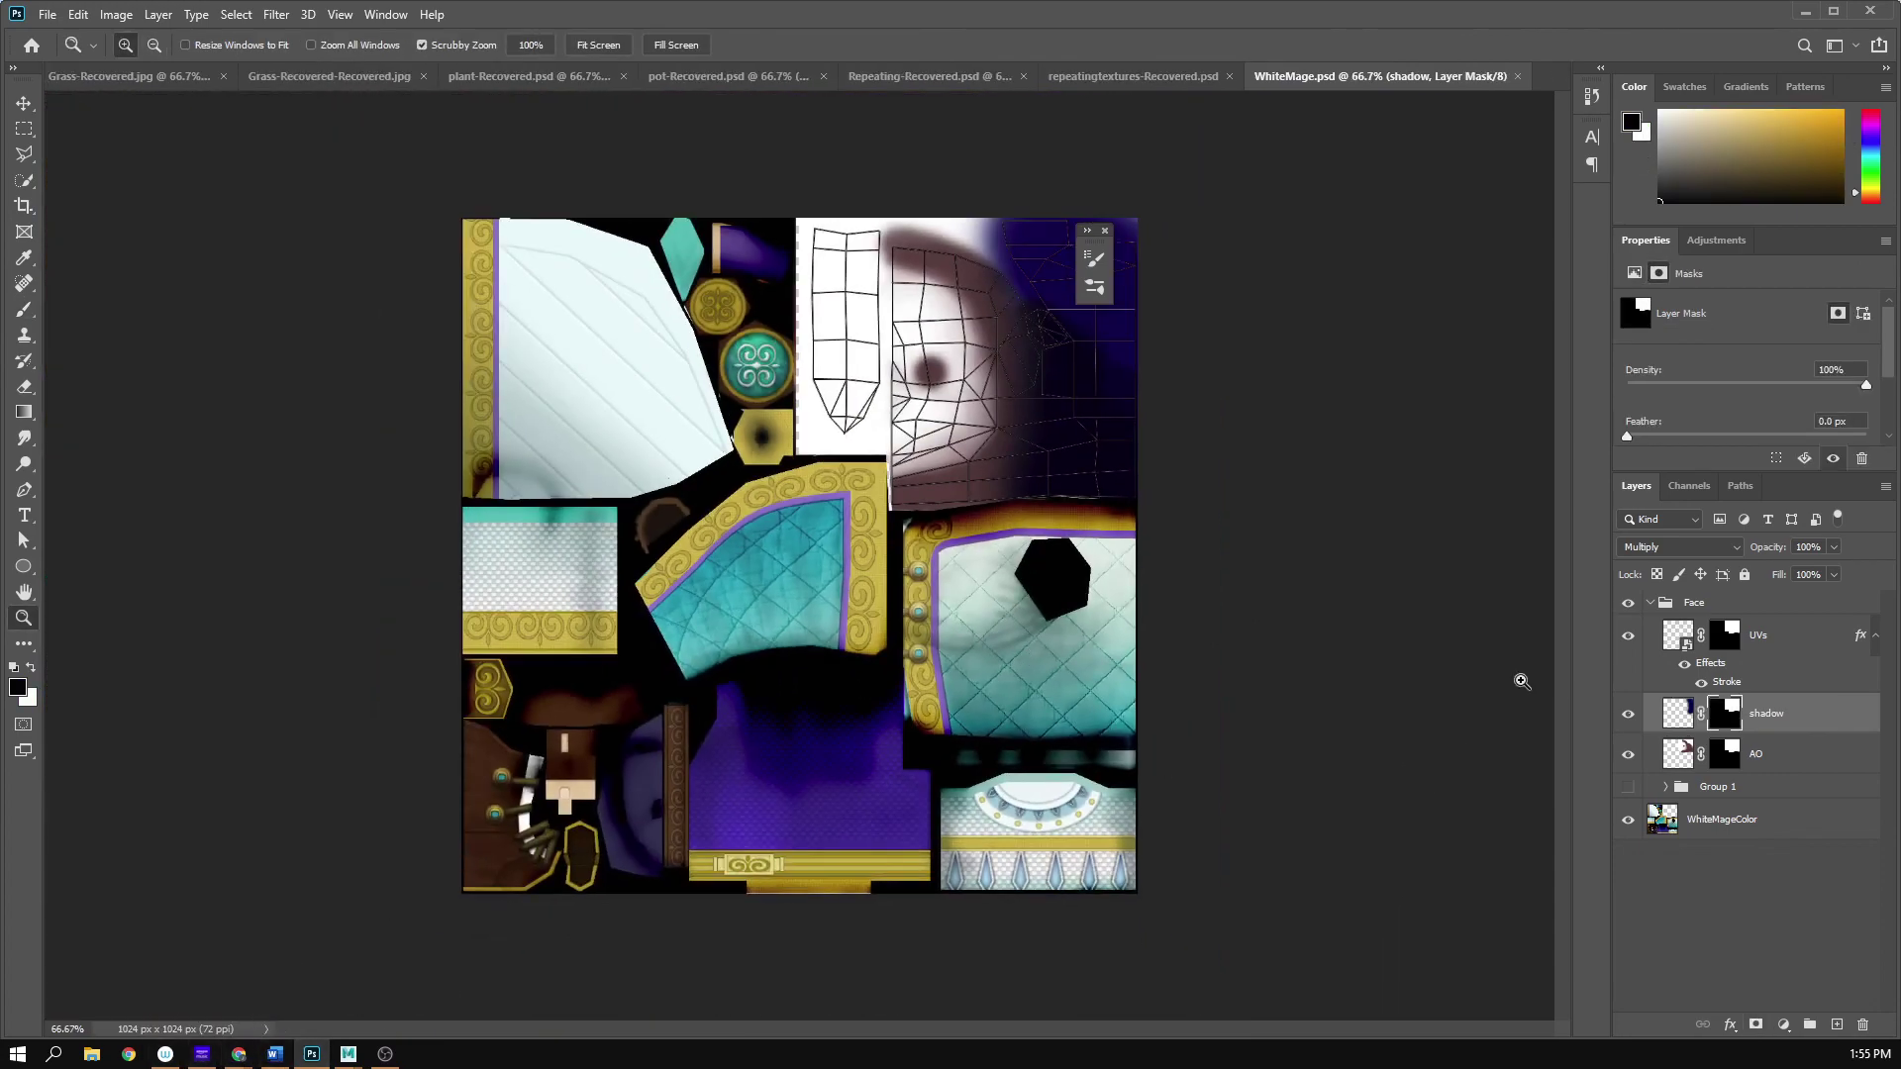
- Hide the UVs layer, look at the model's head in Maya, and return to Photoshop to save WhiteMage.psd
click(1627, 638)
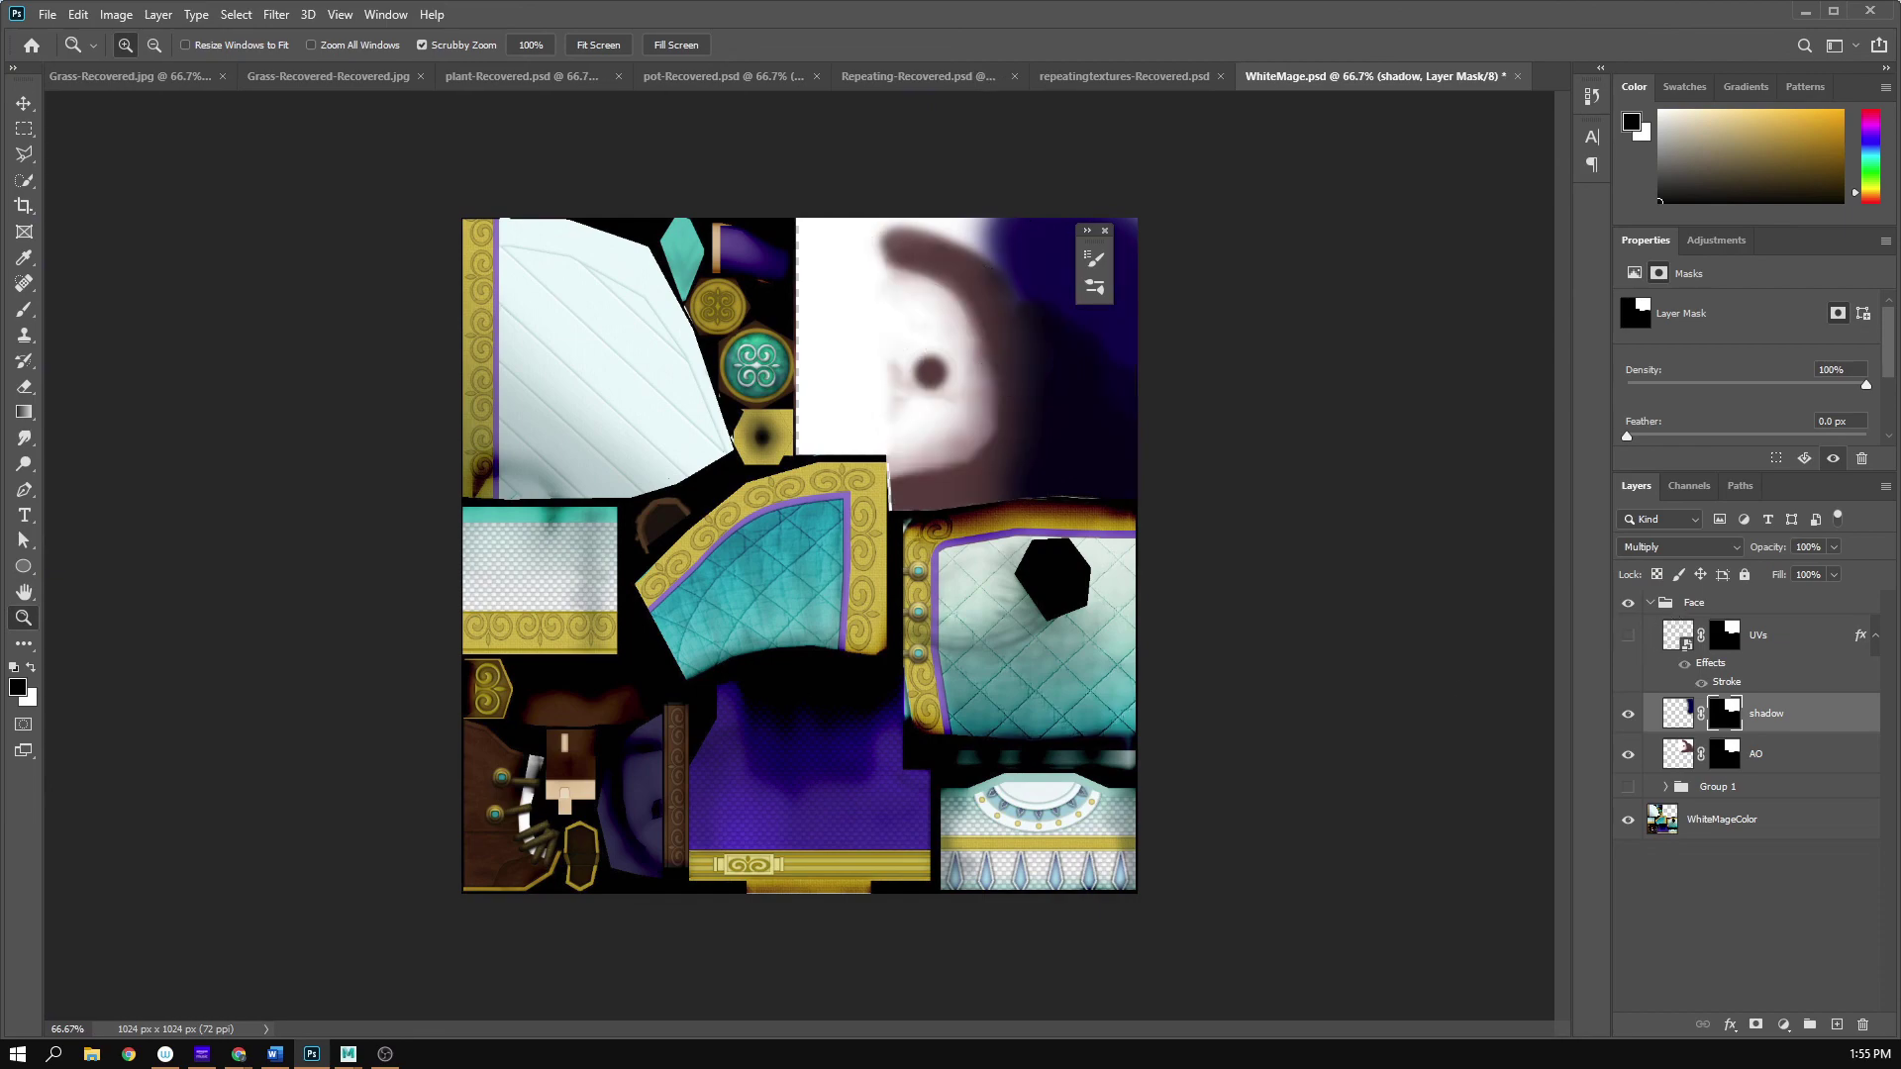
click(355, 1057)
click(467, 995)
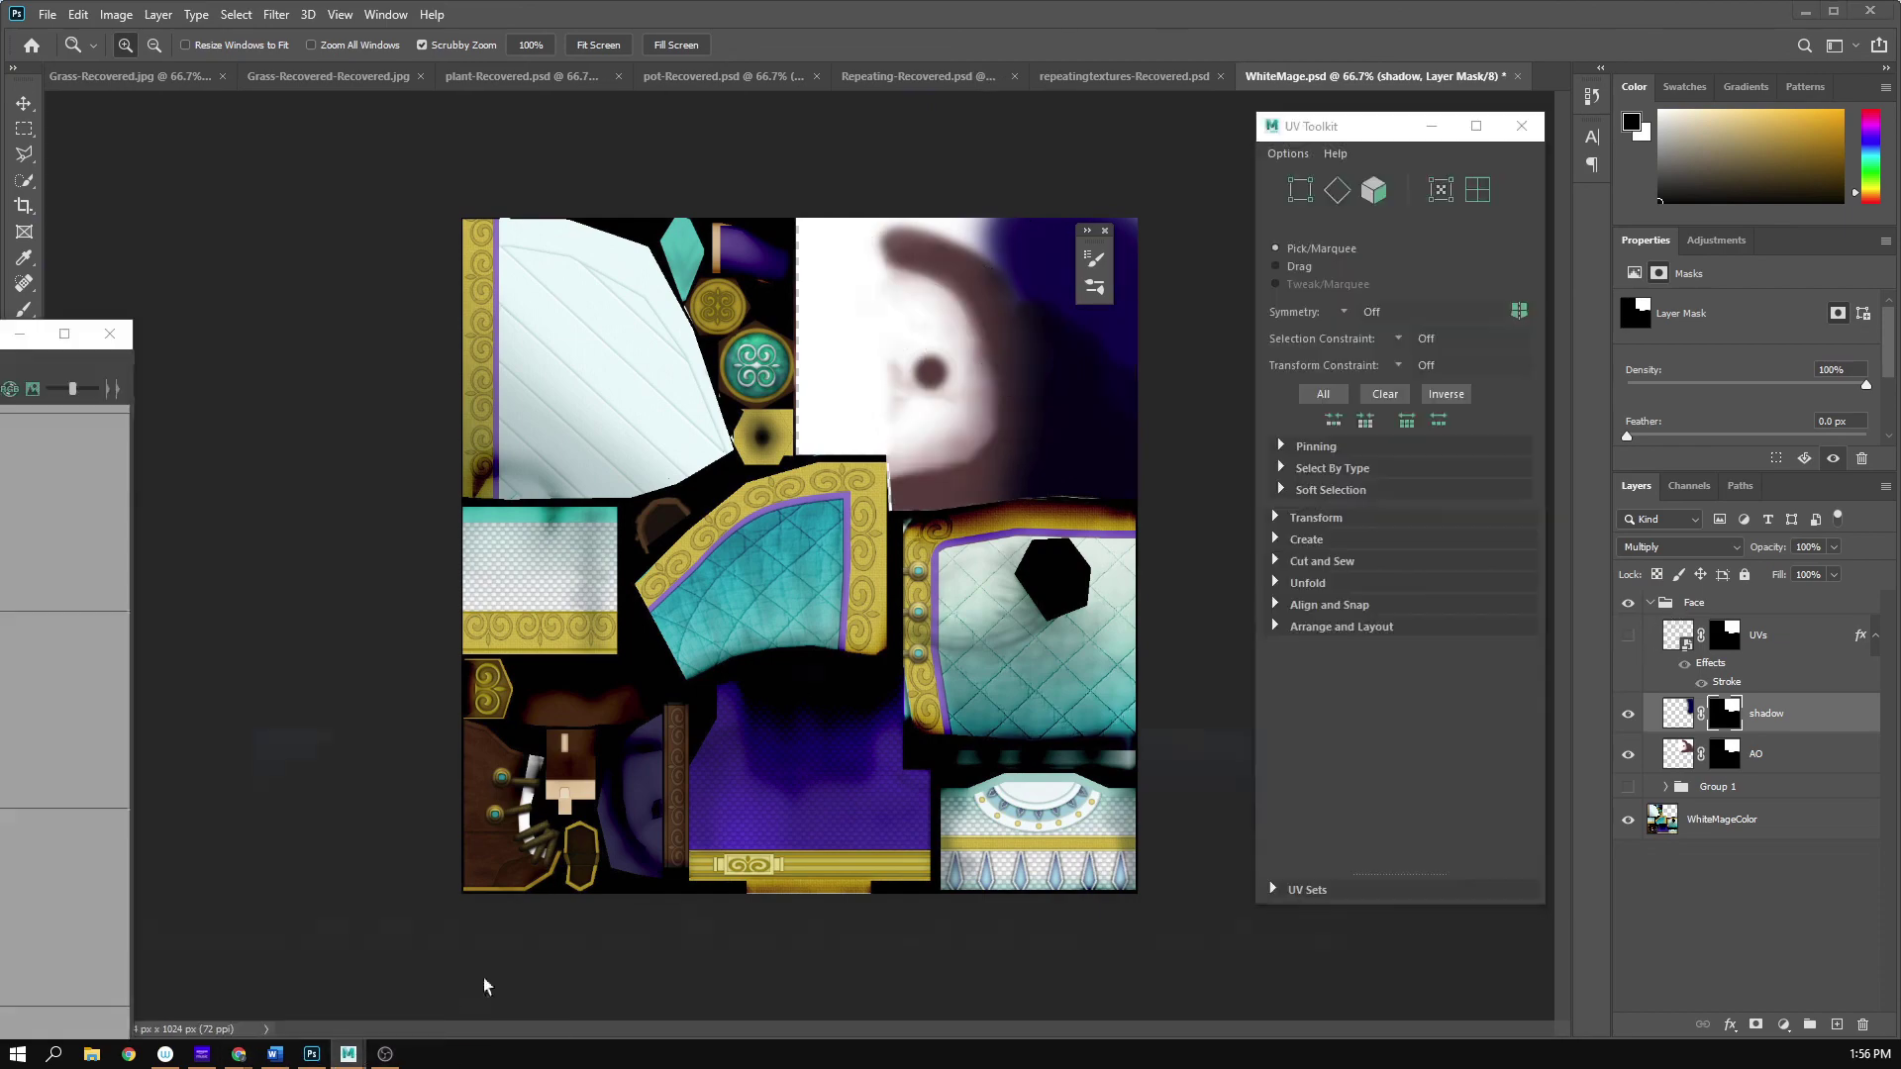
alt+drag(1056, 598, 937, 586)
scroll(936, 586, down, 2)
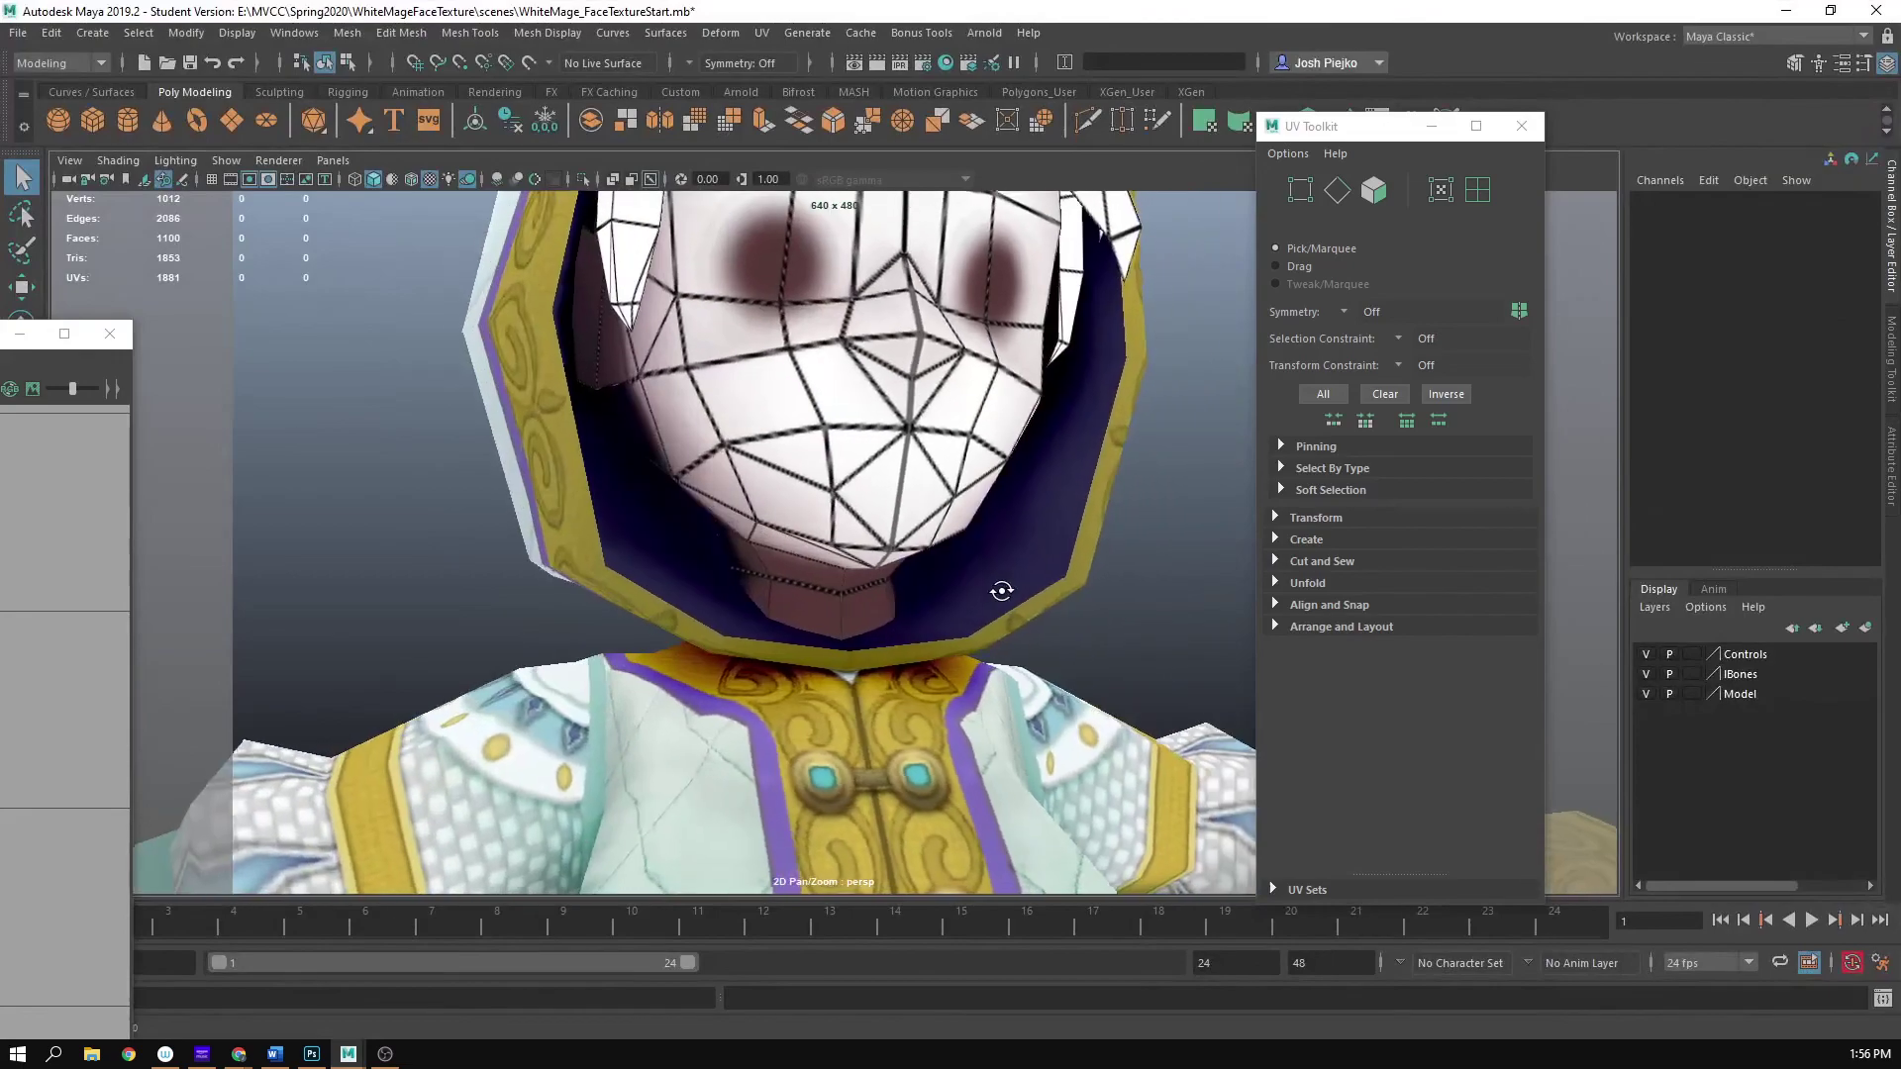
scroll(1095, 597, down, 2)
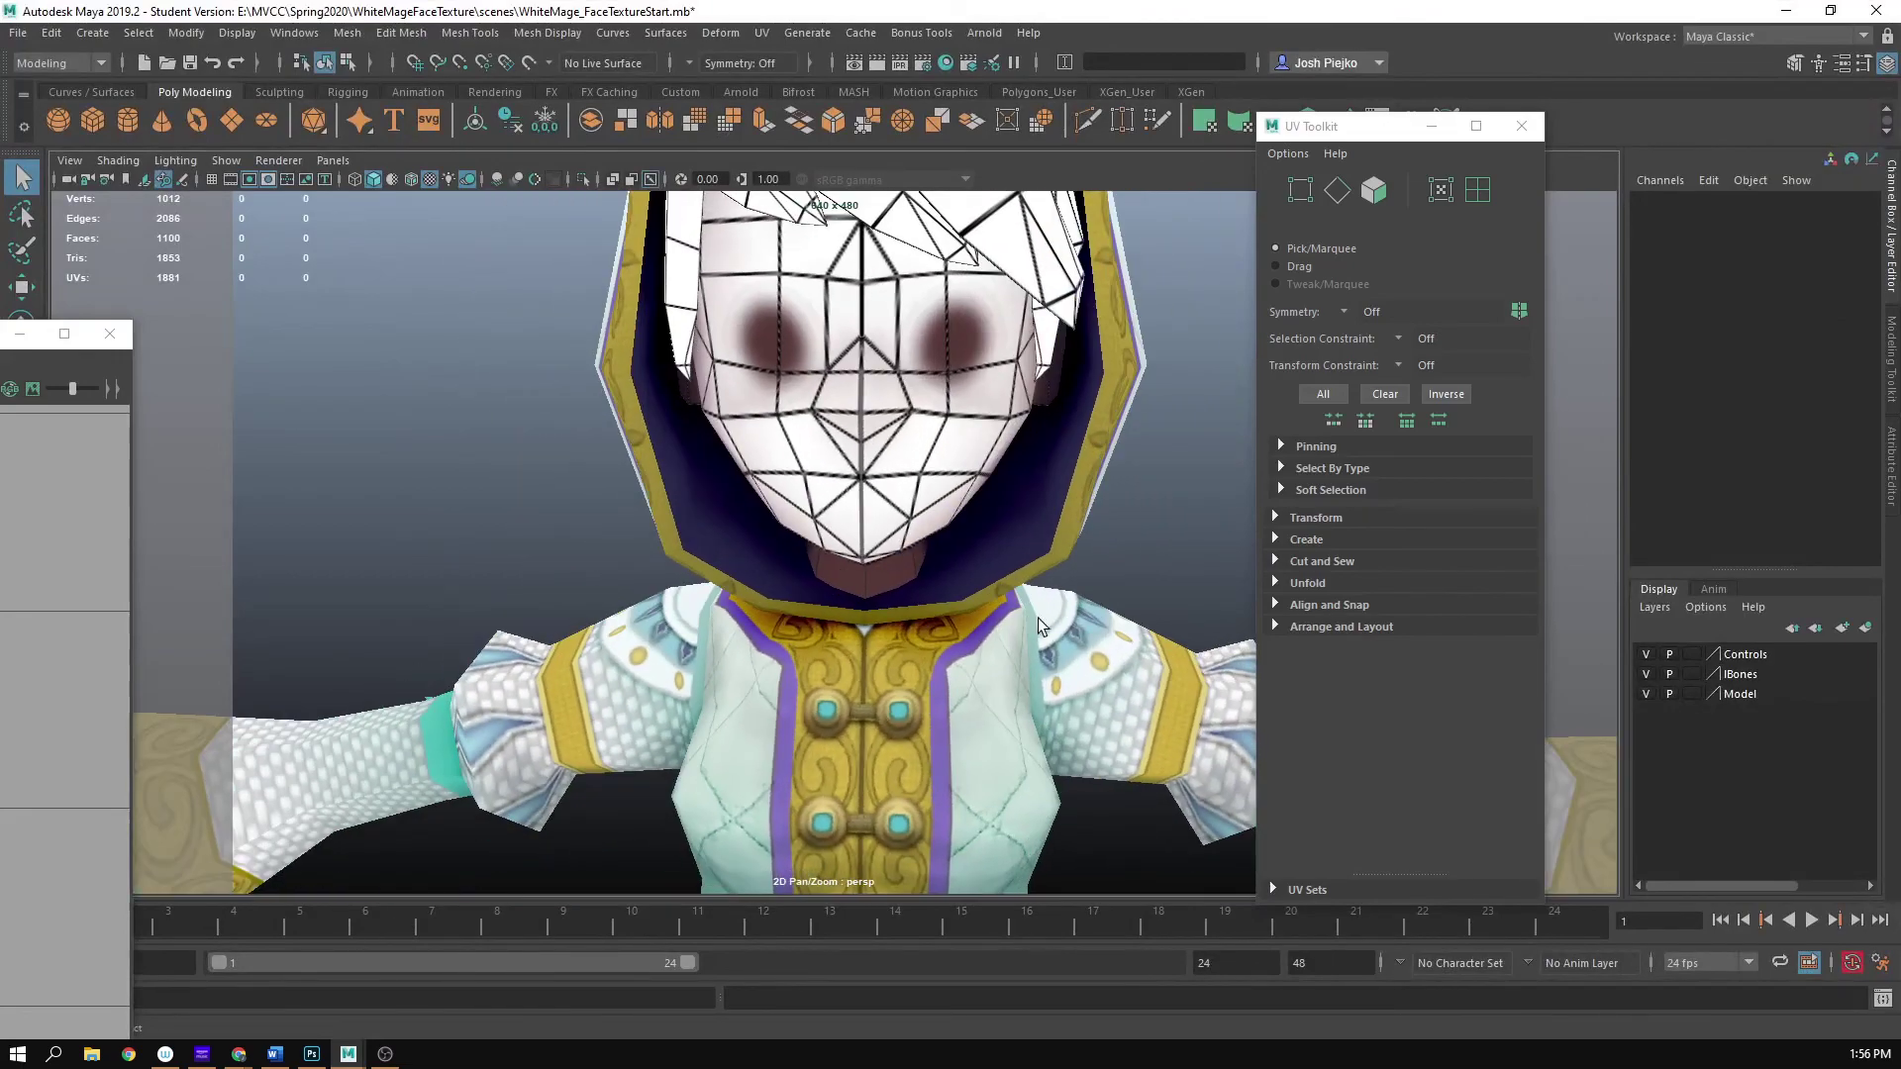
click(312, 1056)
key(ctrl+s)
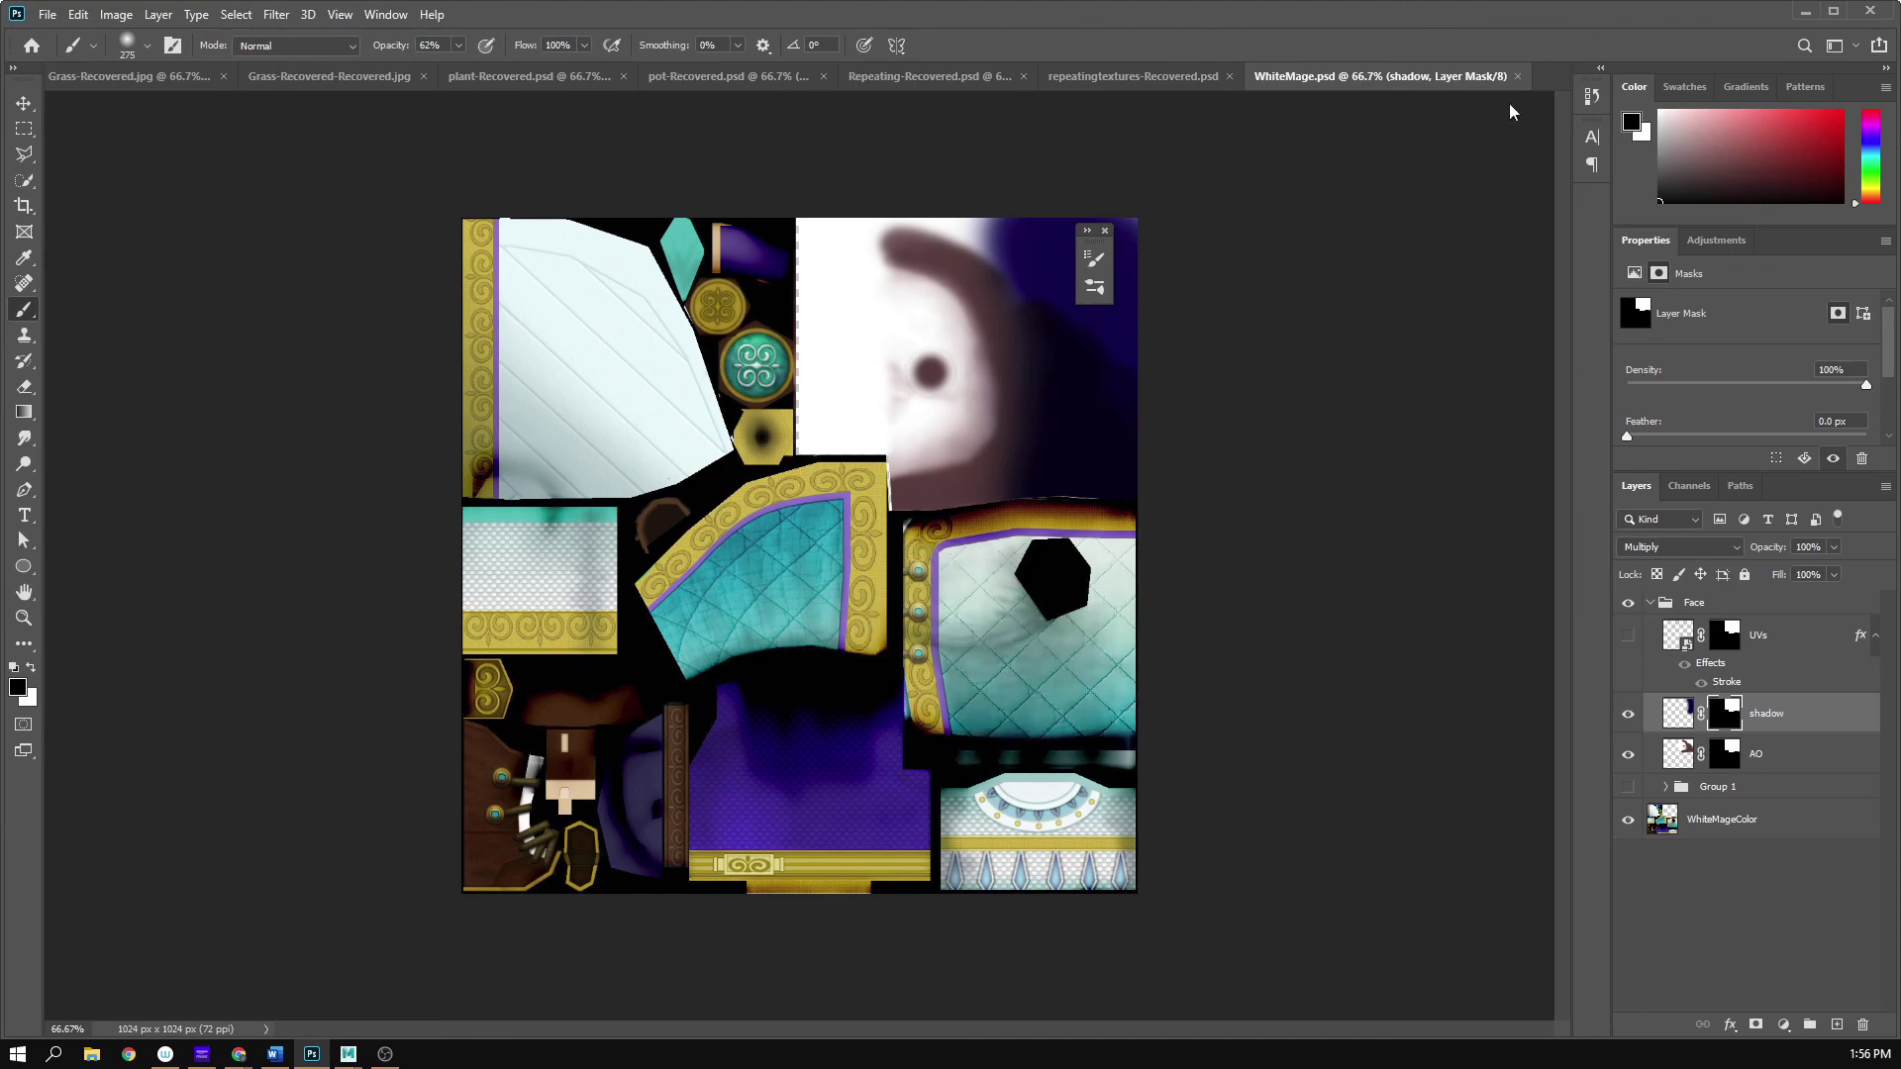
- Switch to Maya and examine the face shading and neck shadow on the White Mage from several angles and distances
click(1799, 12)
scroll(1000, 396, up, 5)
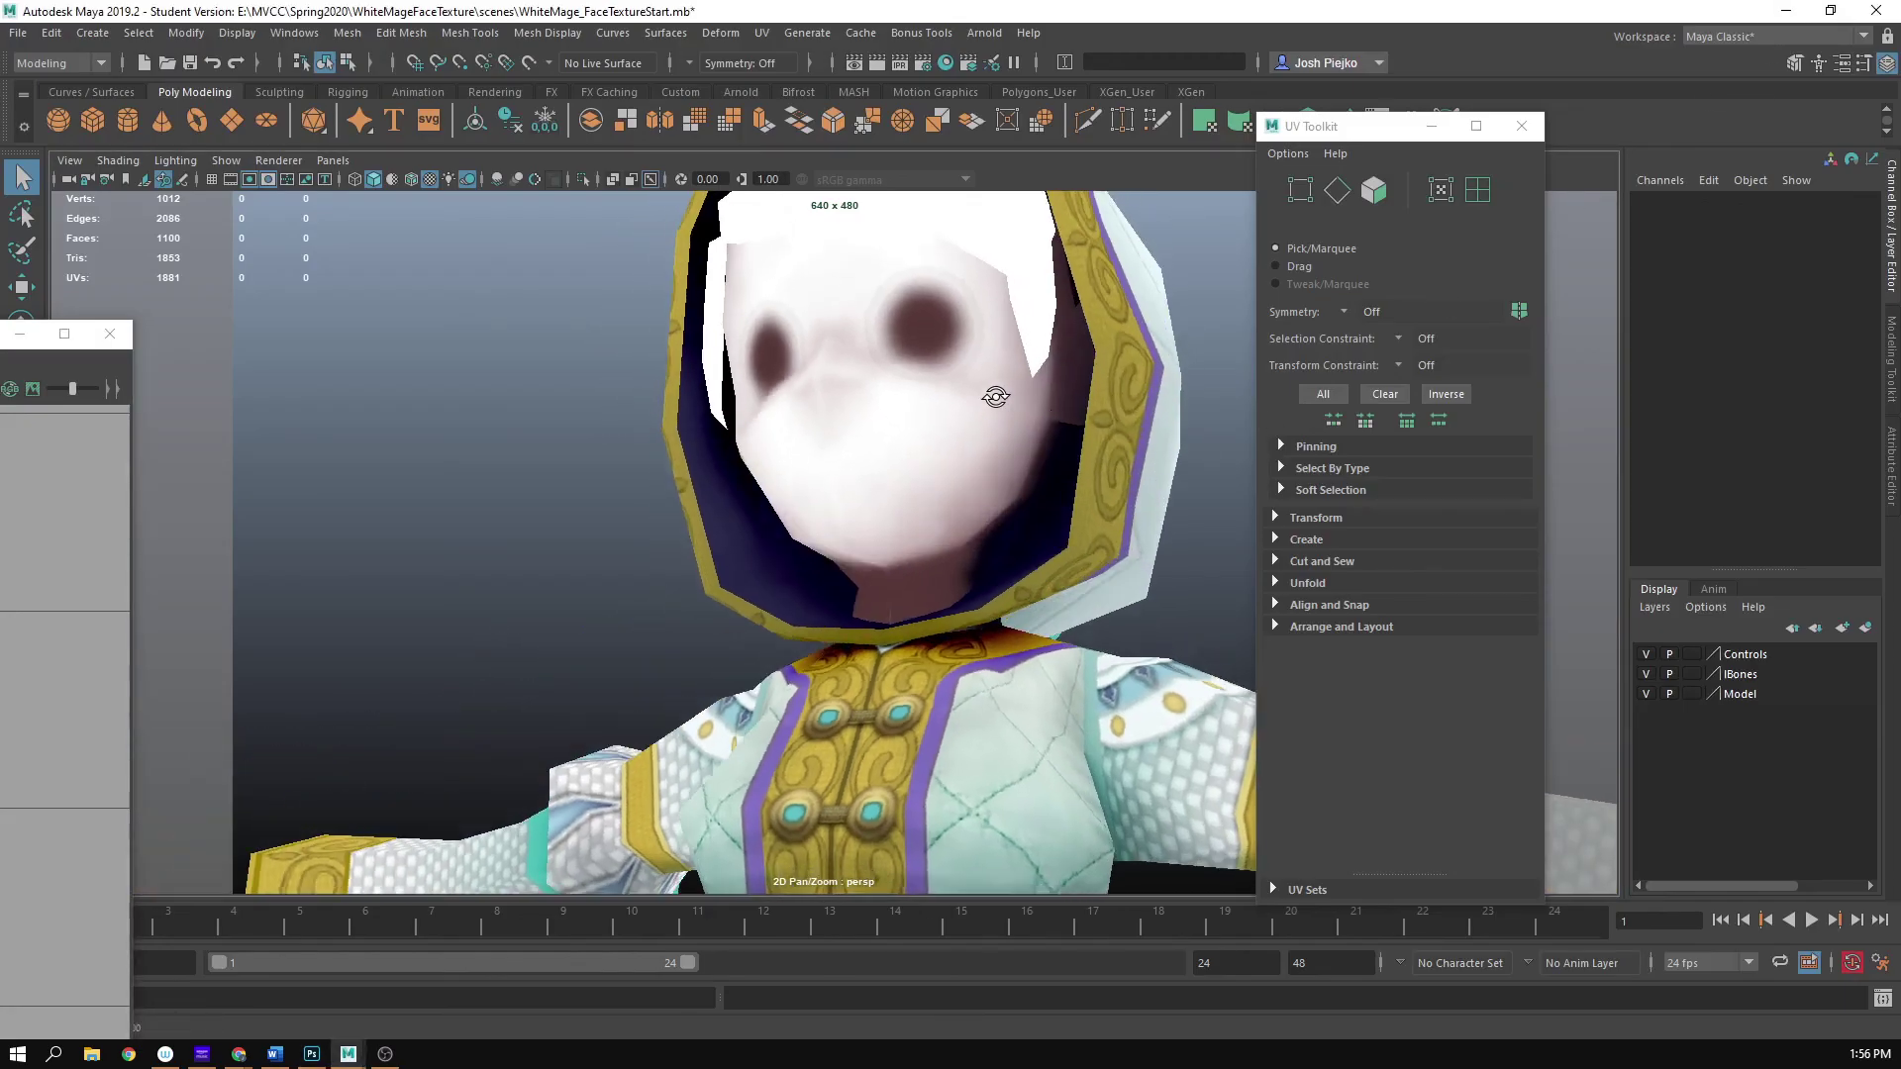
scroll(1069, 546, down, 5)
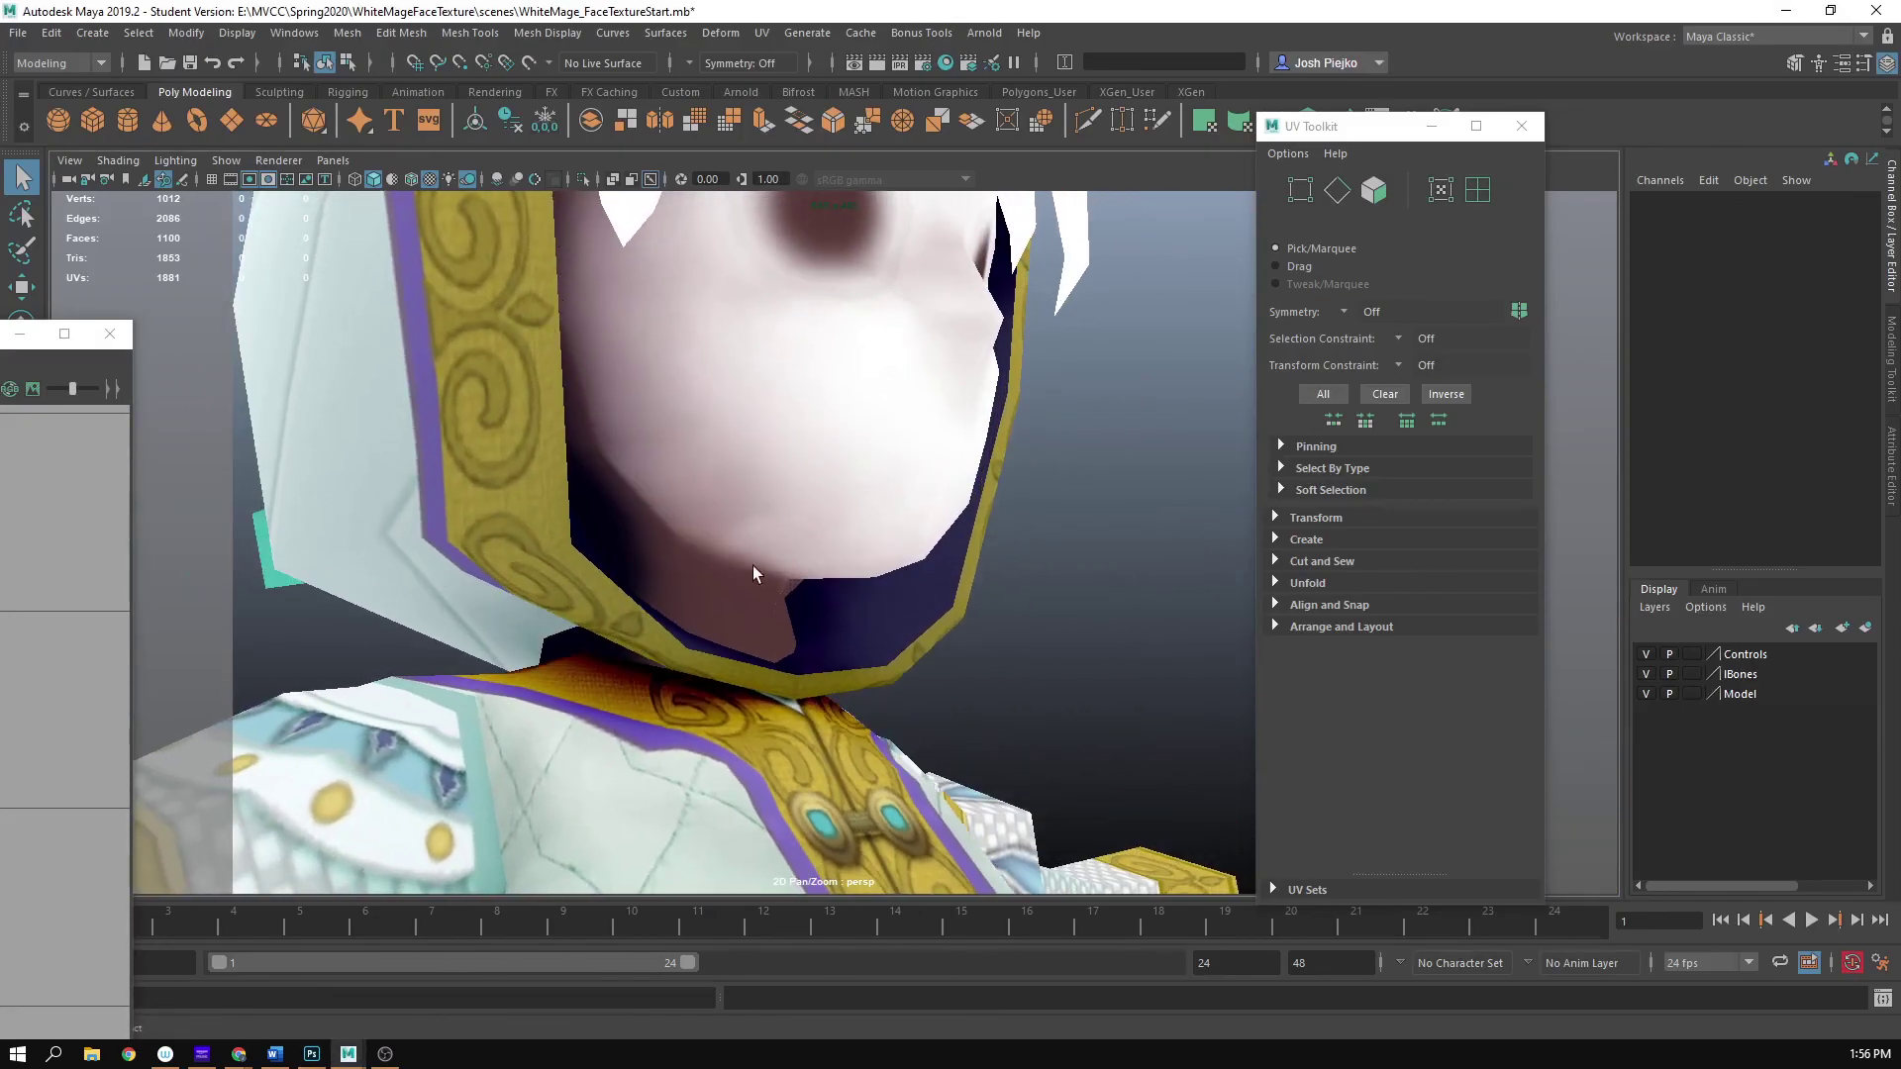
scroll(509, 554, down, 4)
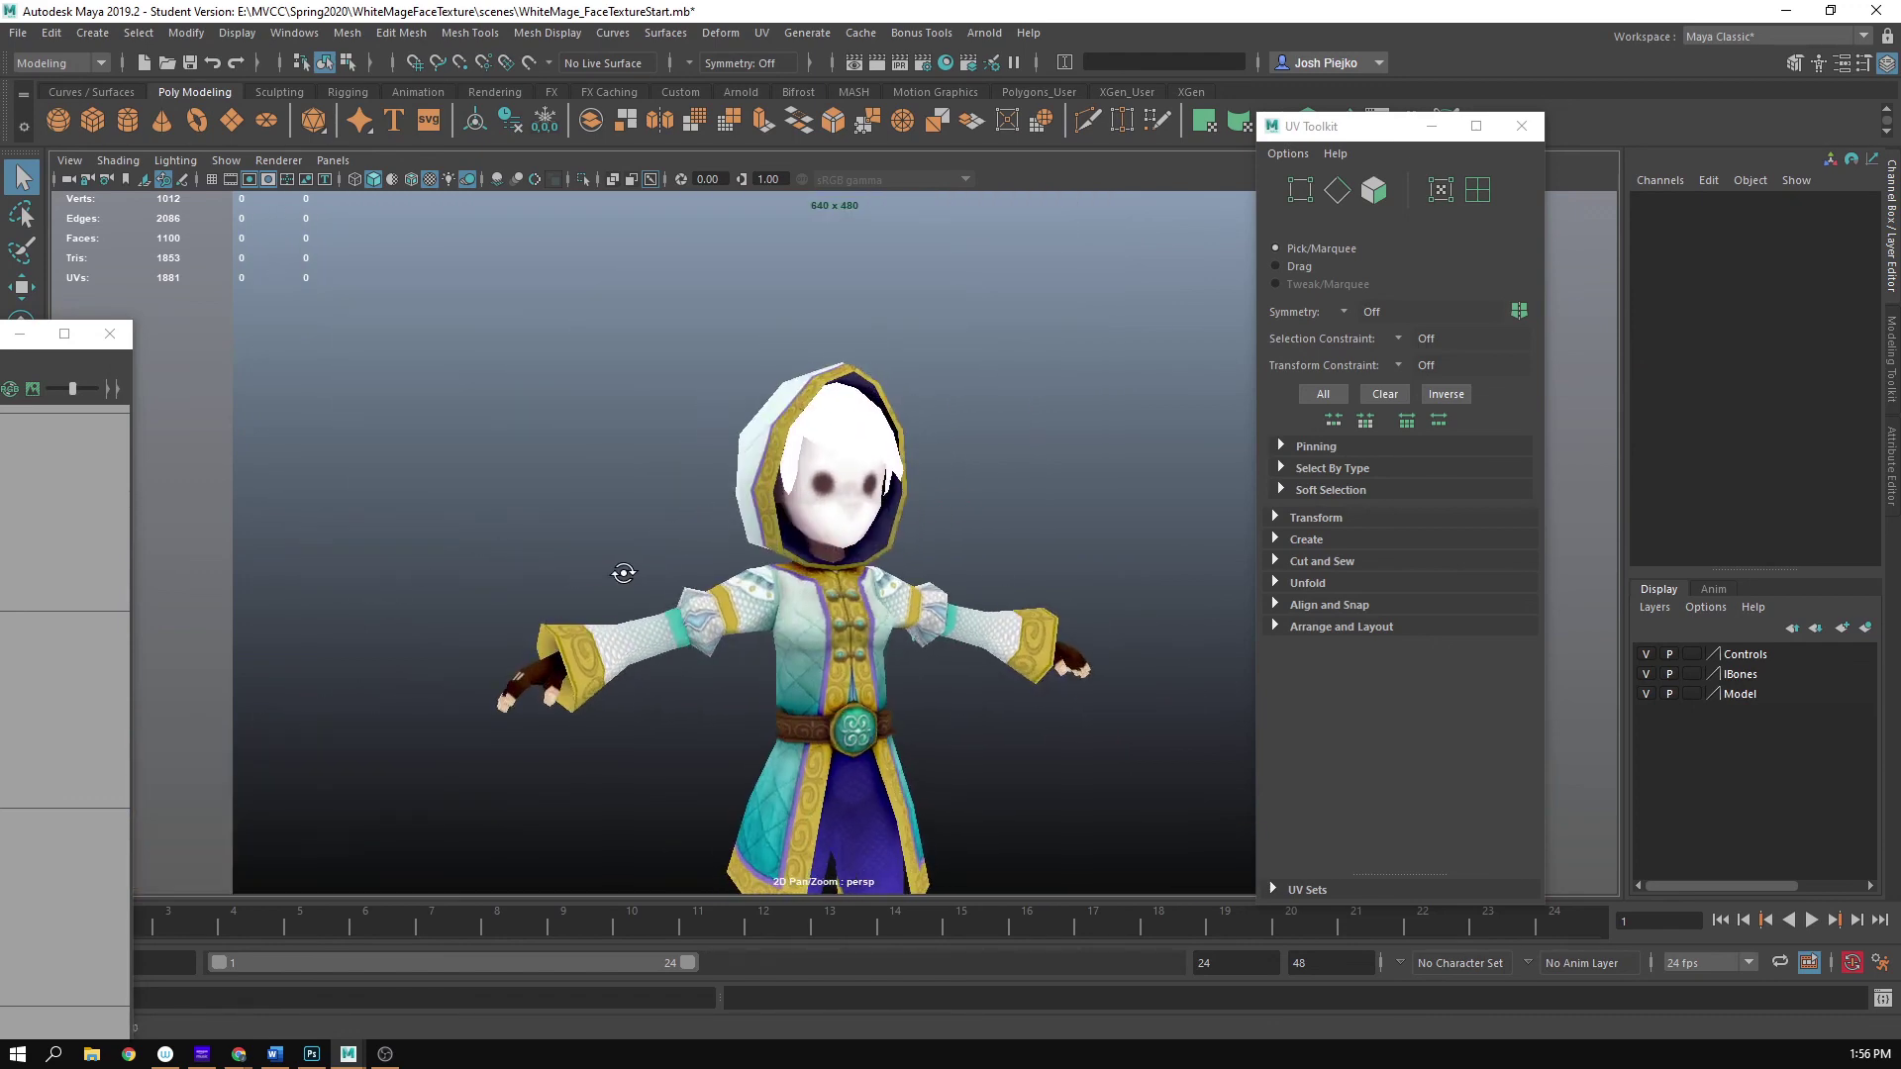
scroll(778, 580, up, 3)
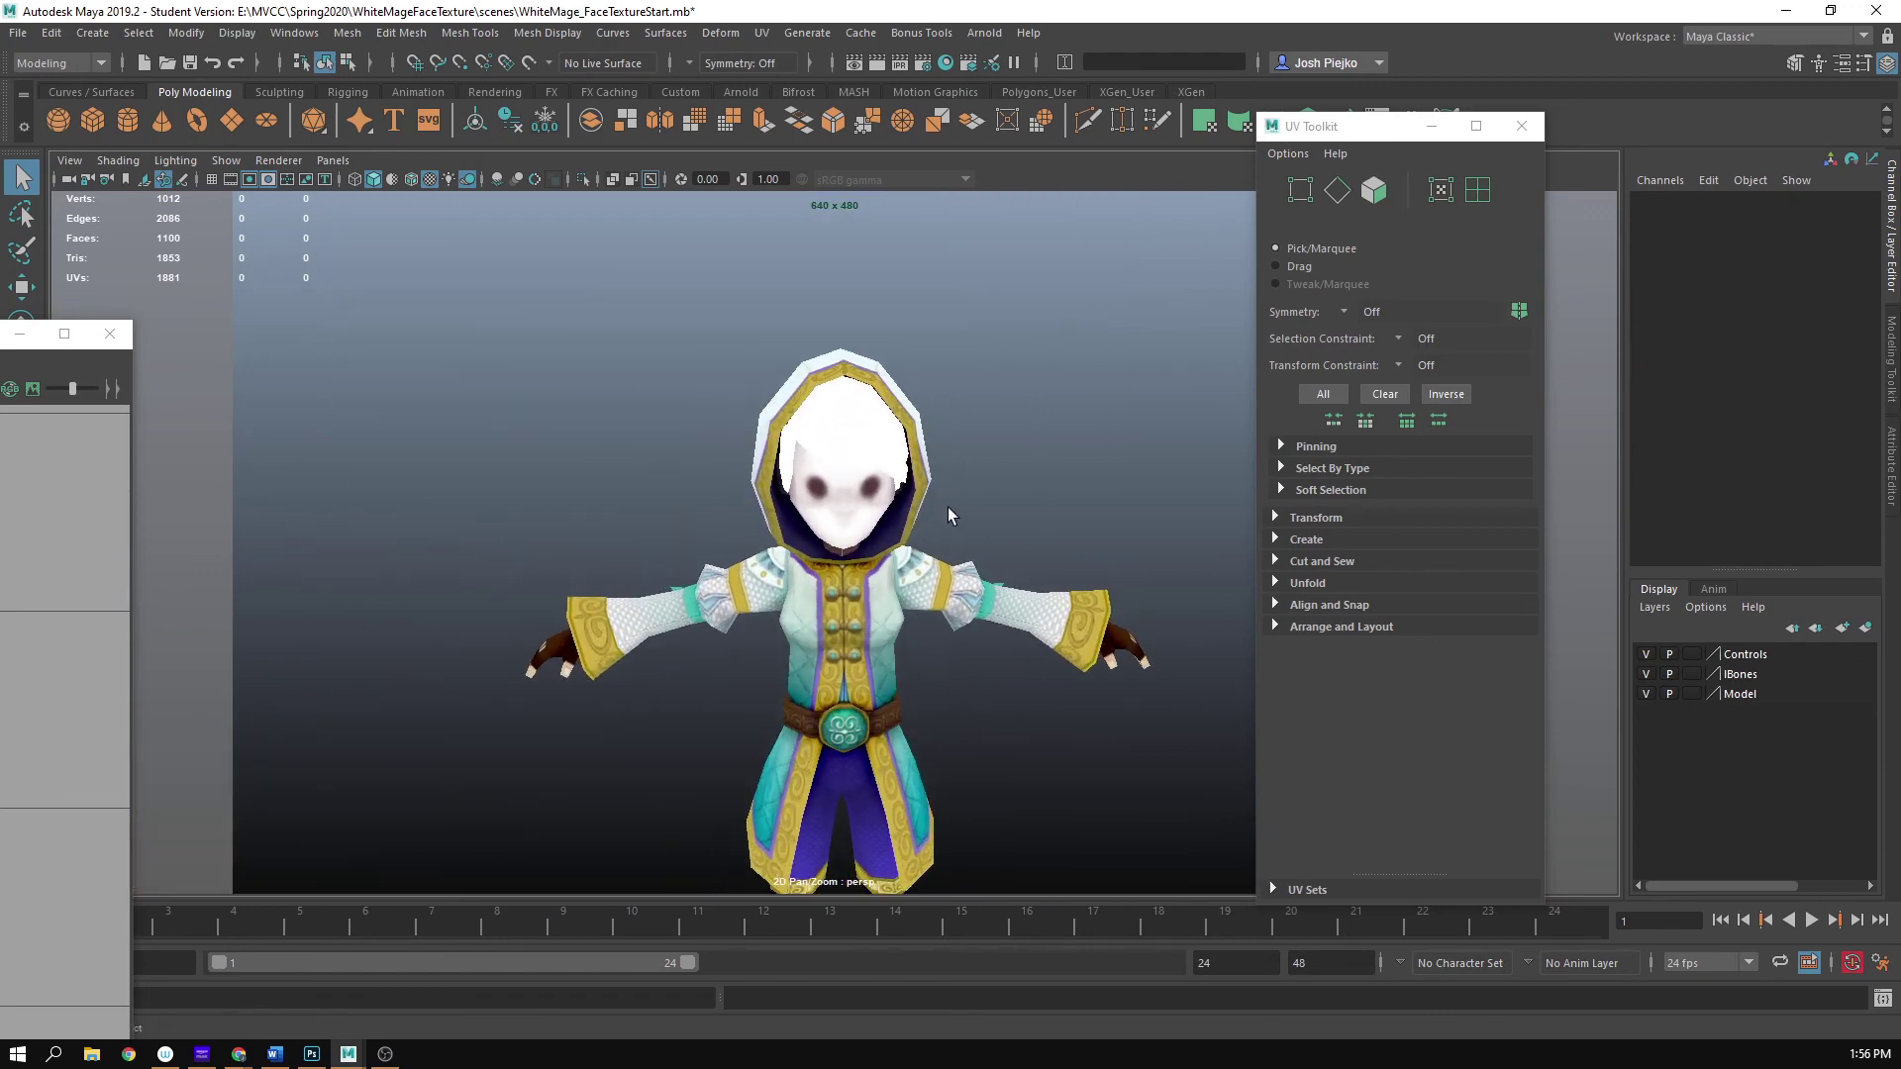
alt+drag(928, 377, 1047, 577)
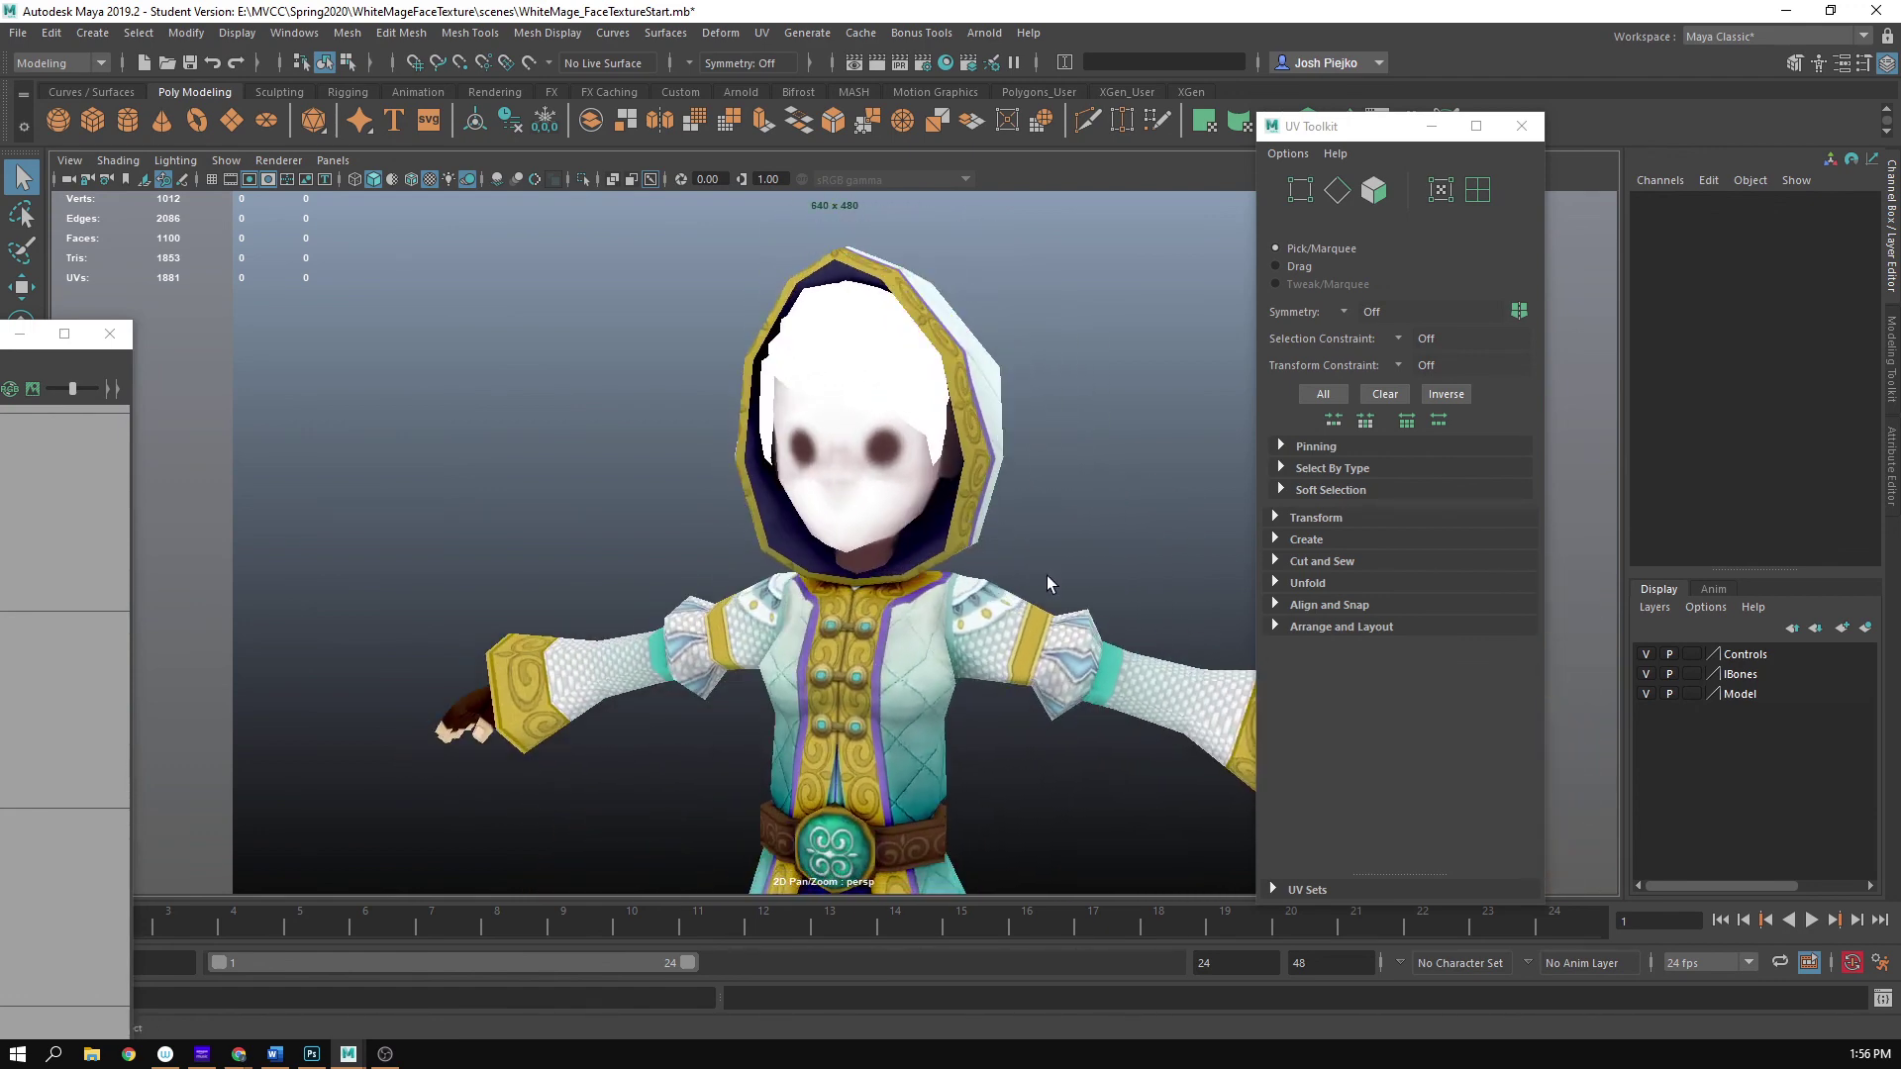
alt+drag(596, 526, 721, 520)
alt+right_drag(720, 520, 39, 555)
alt+drag(556, 550, 475, 544)
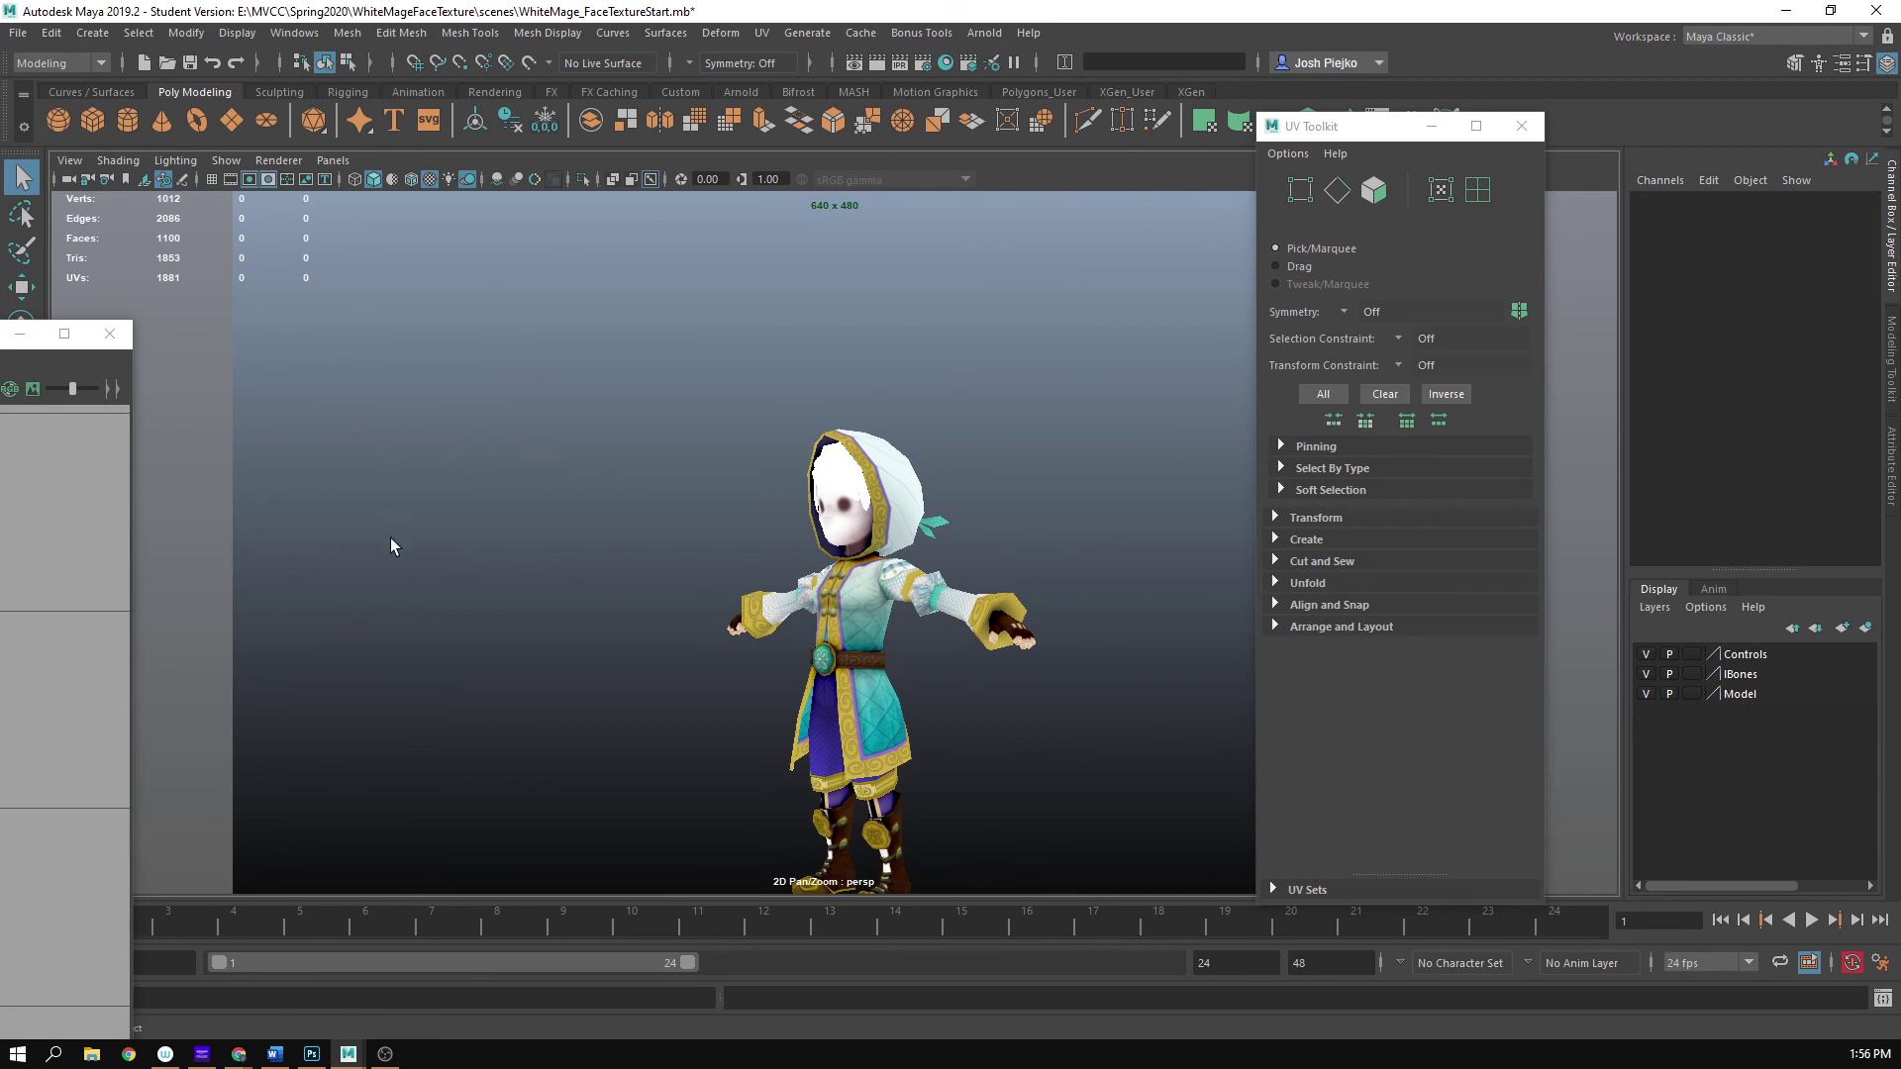
key(alt+Tab)
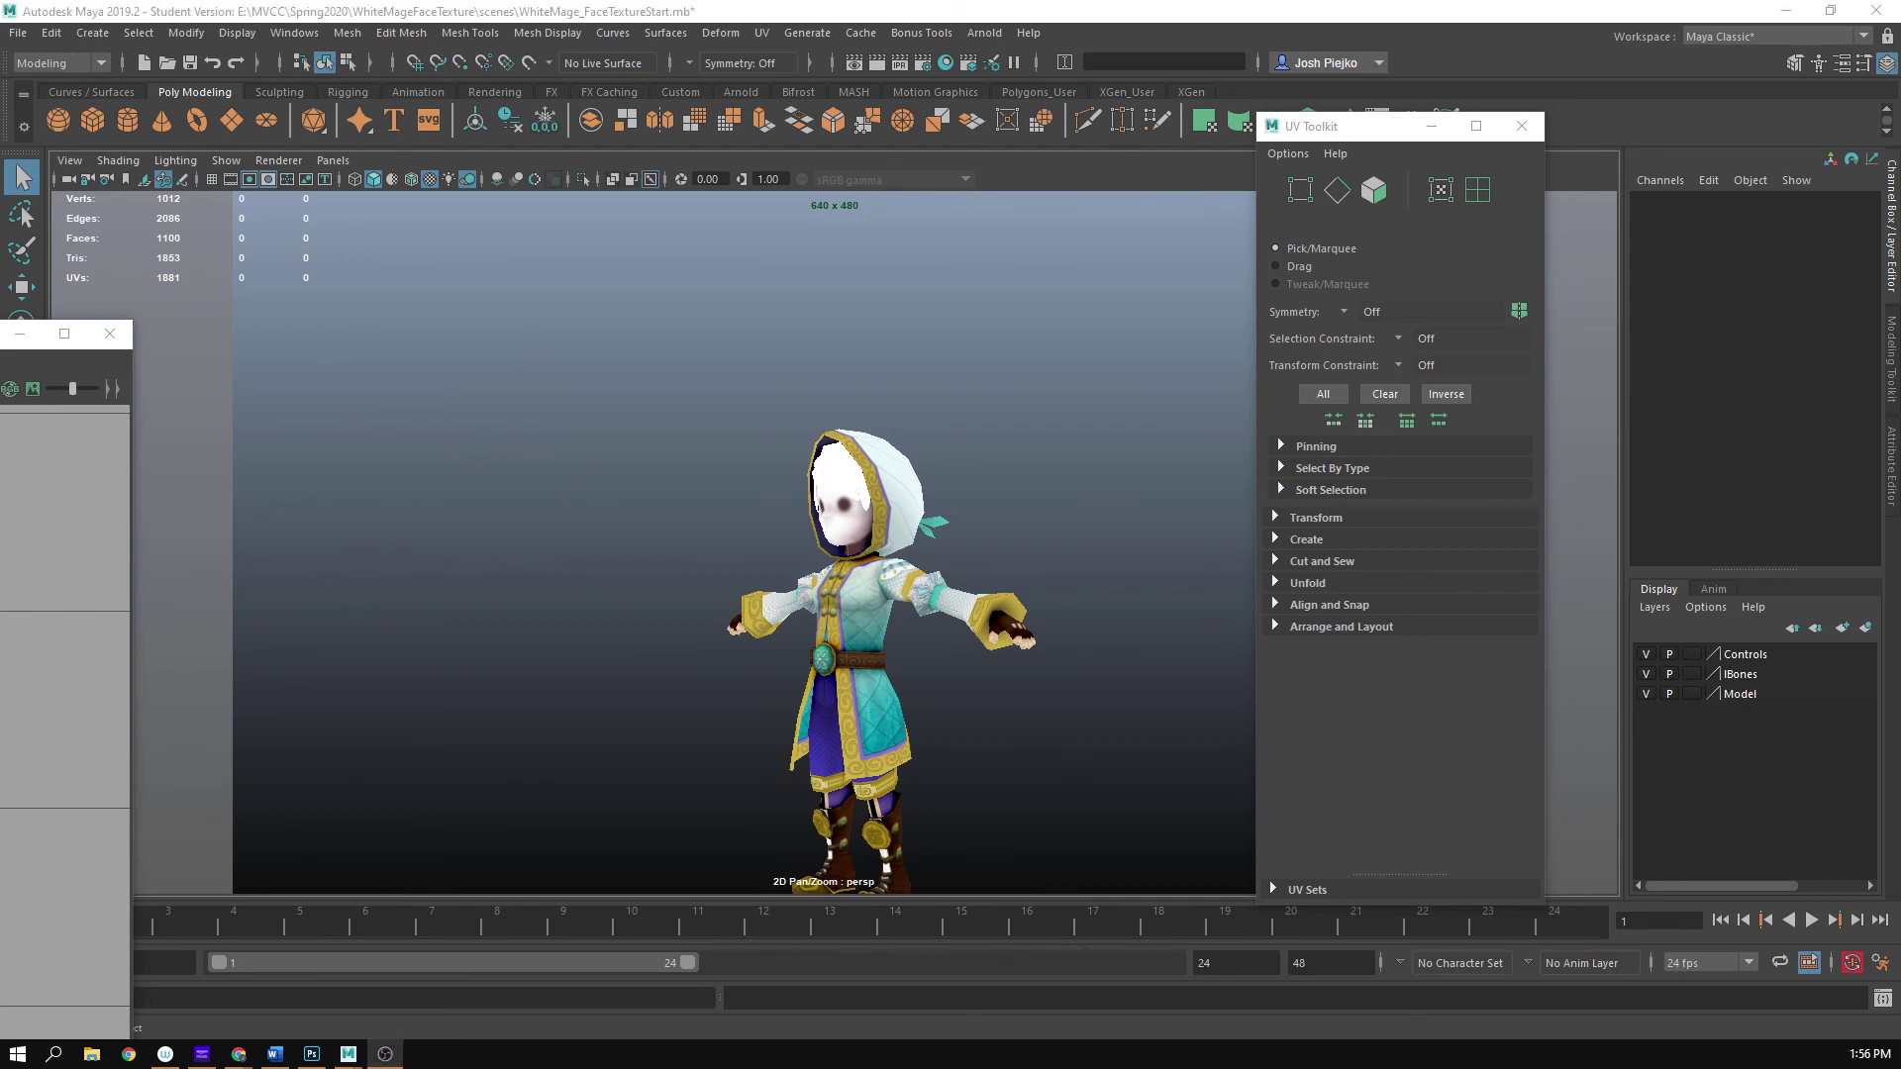